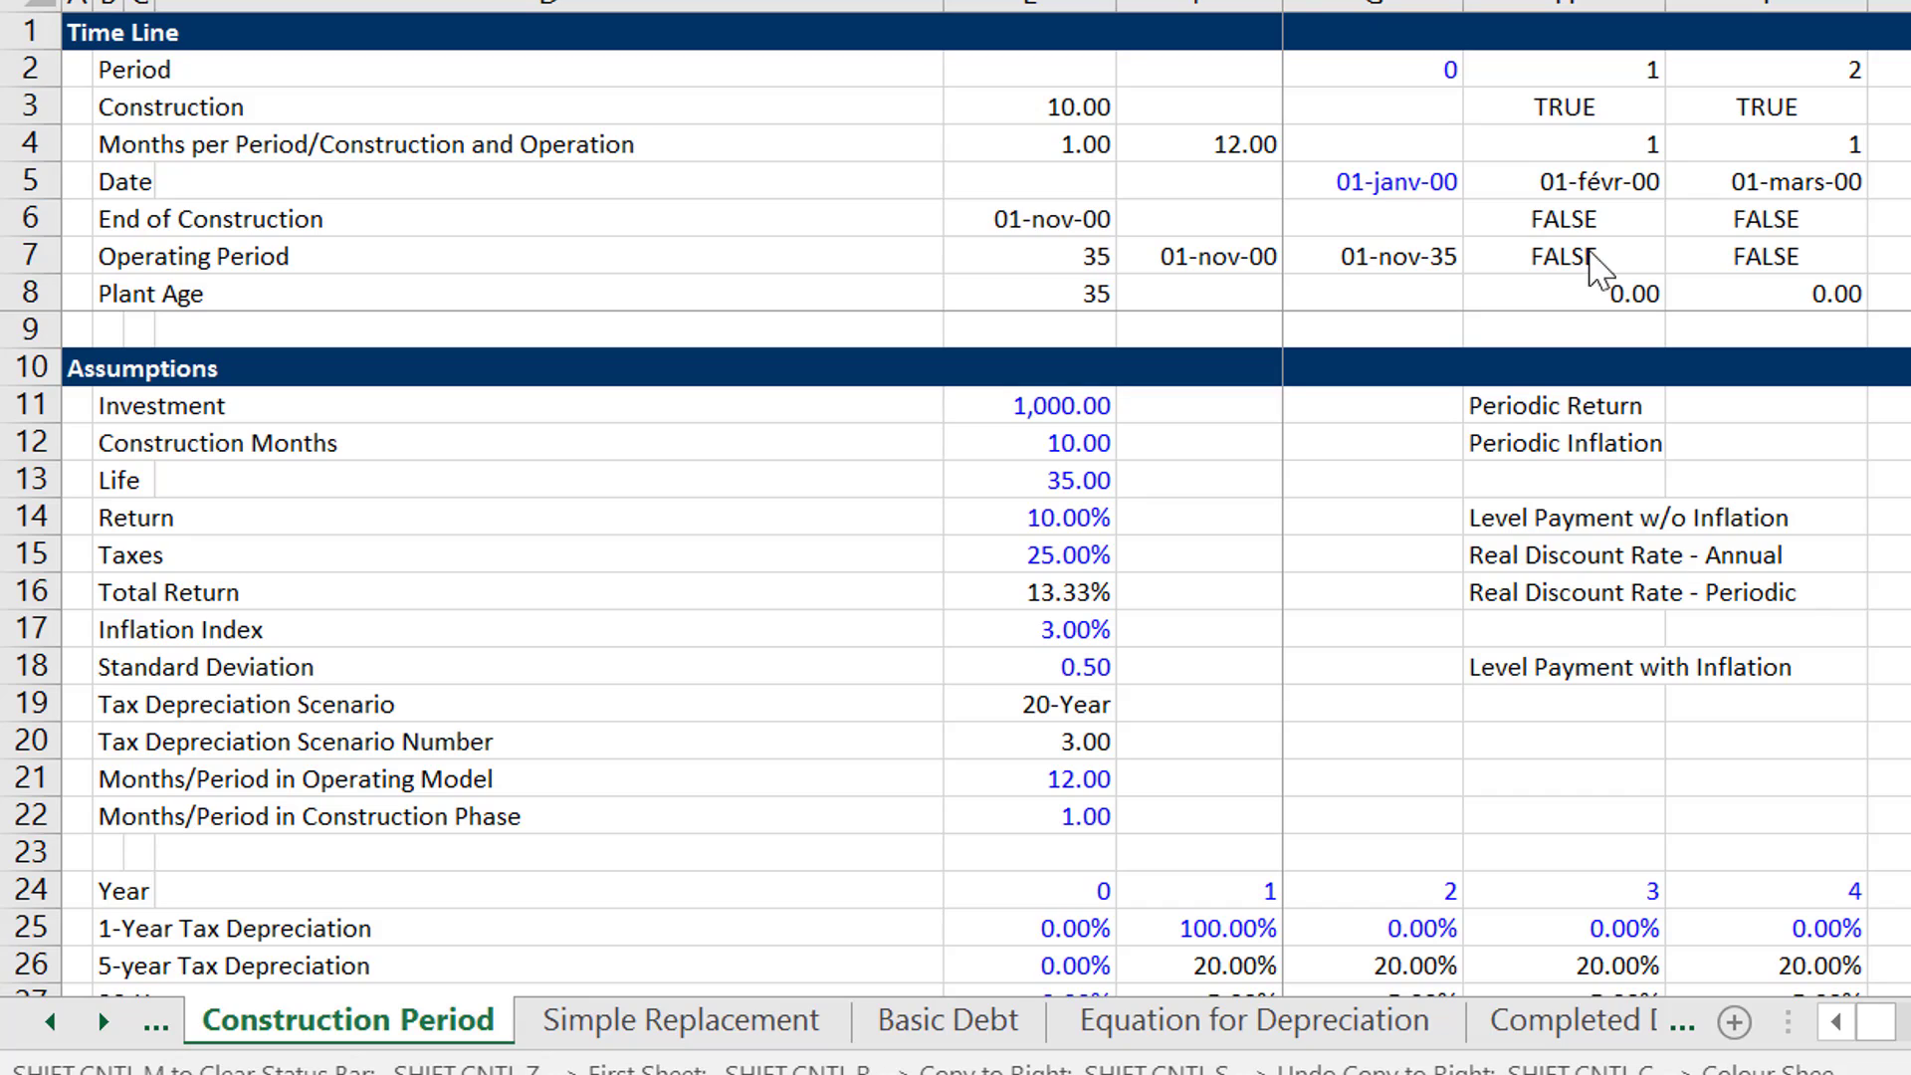
Set the months per period in the operating model to 1 in the assumptions.
click(1029, 69)
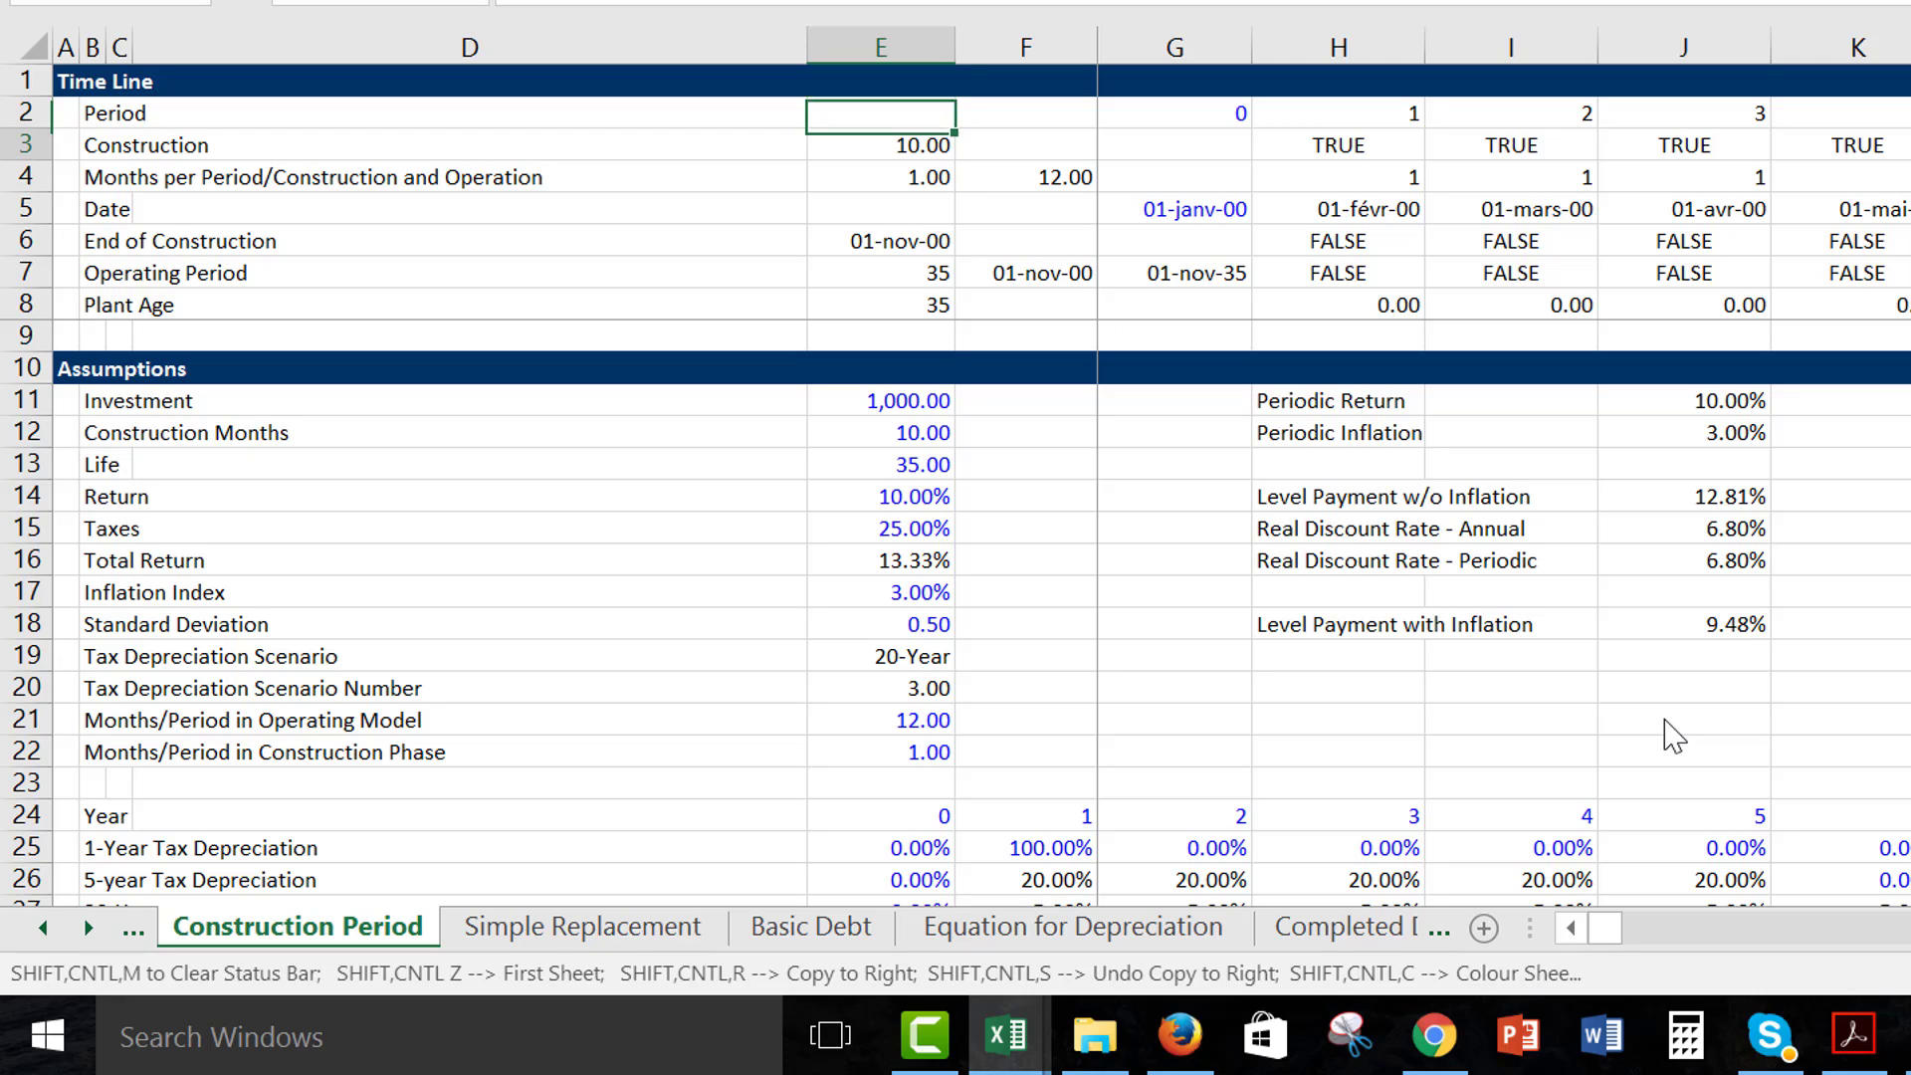
key(Down)
key(Down)
key(Down)
key(Down)
key(Down)
key(Down)
key(Down)
key(Down)
key(Down)
key(Down)
key(Down)
key(Down)
key(Down)
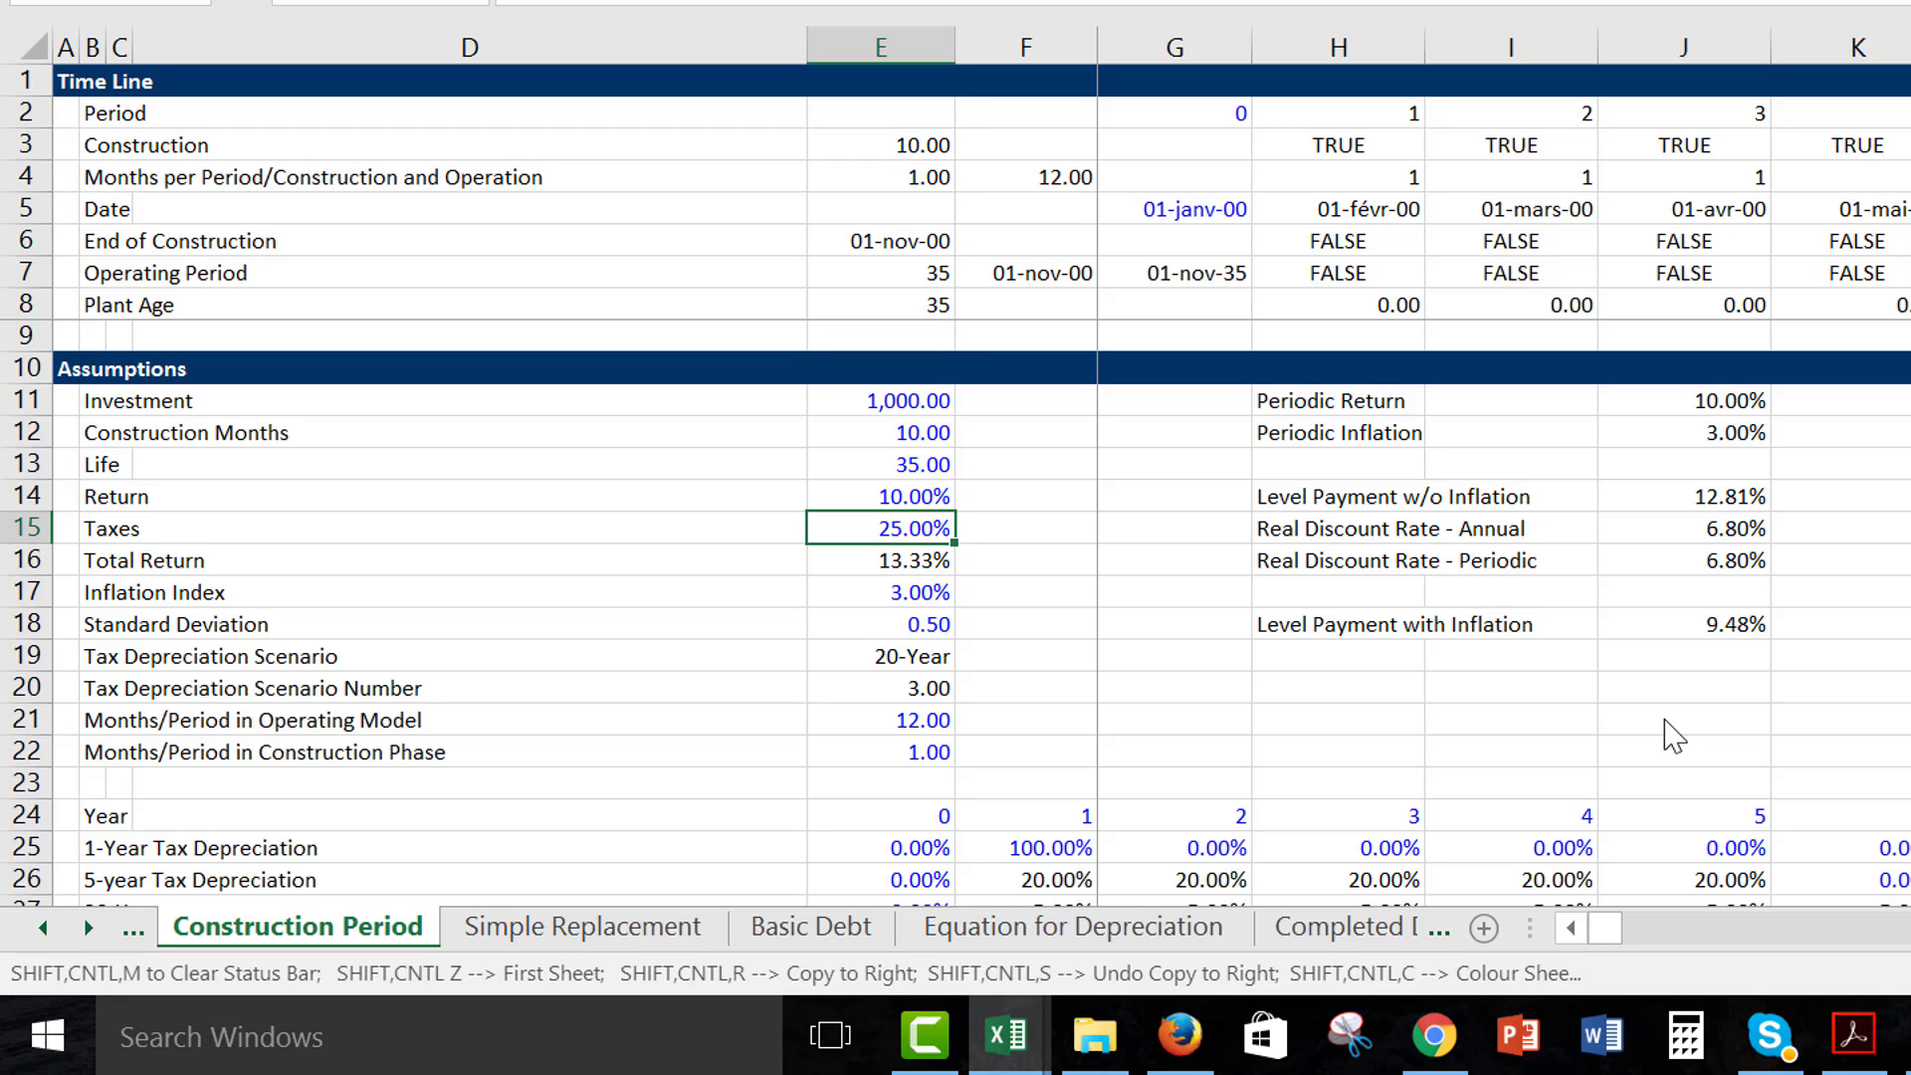
key(Down)
key(Down)
key(Down)
key(Down)
key(Down)
key(Down)
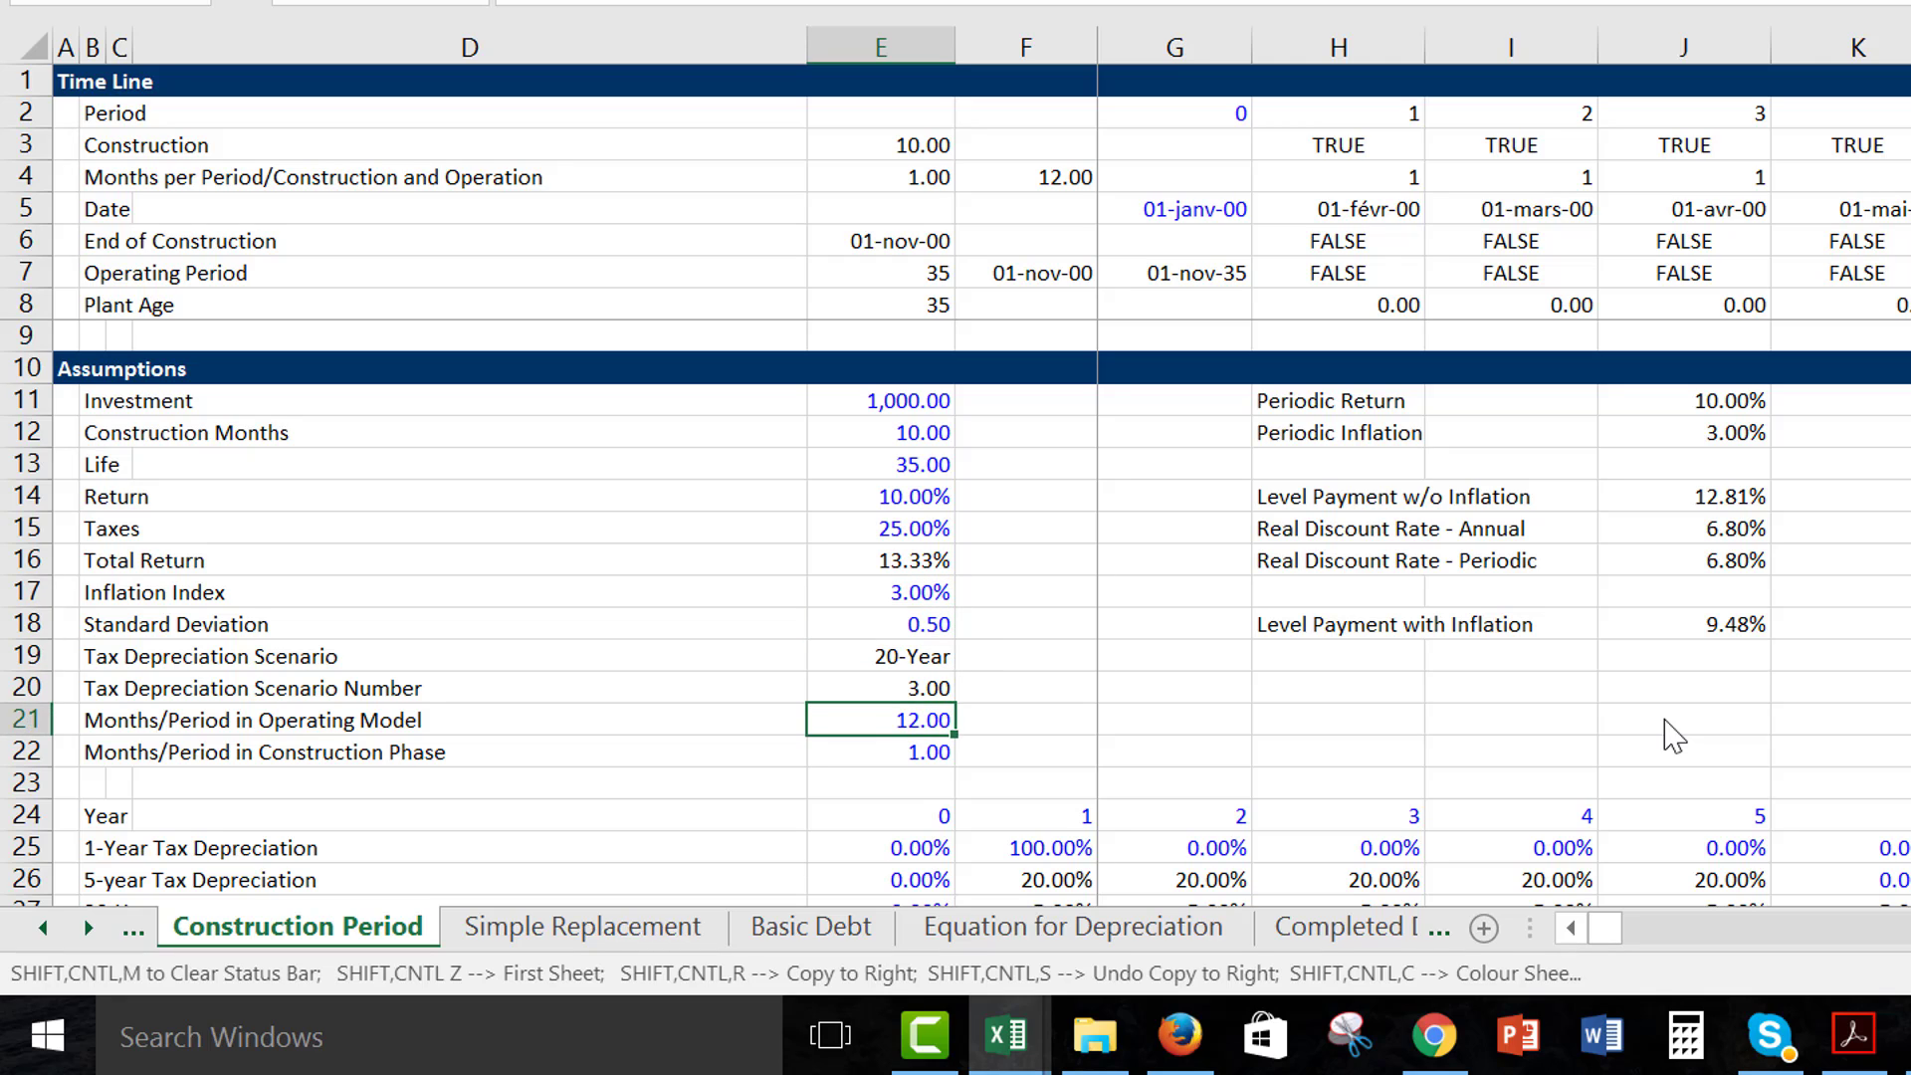
text(1)
key(Return)
key(Up)
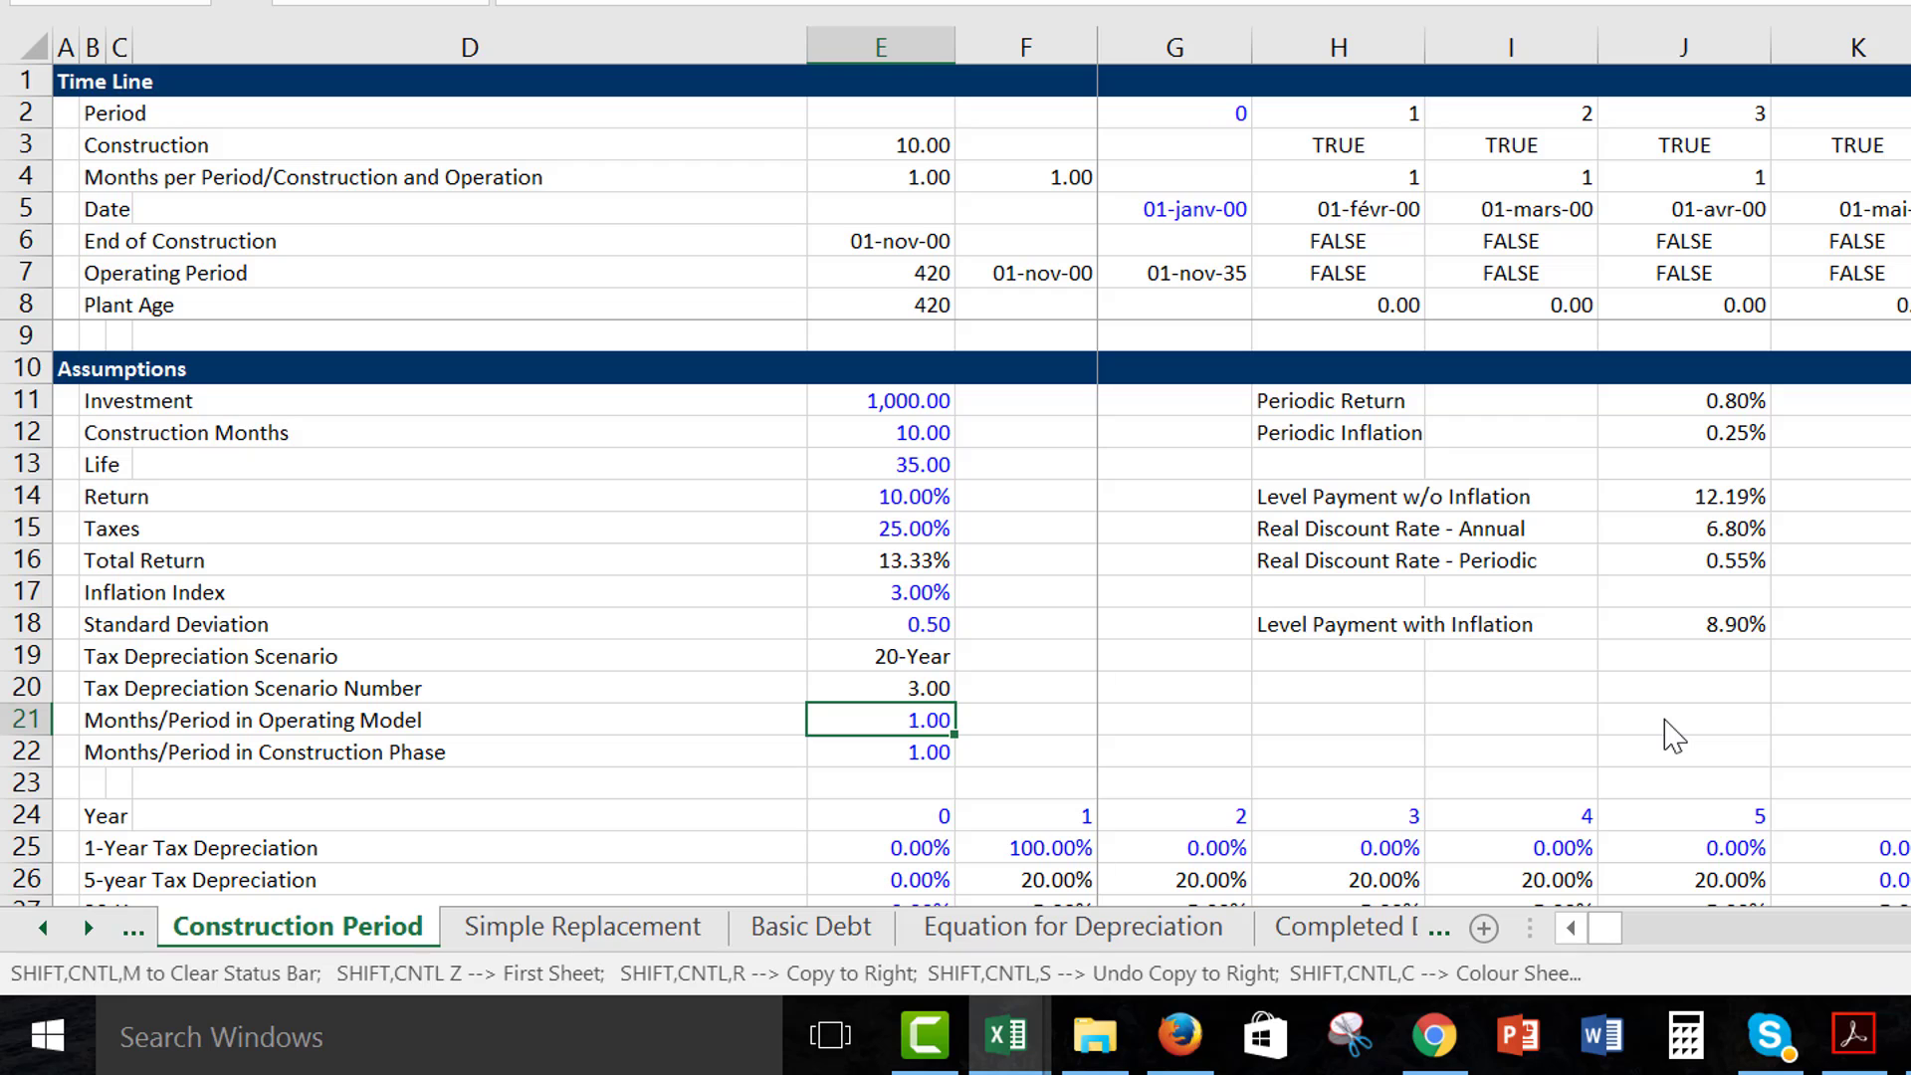
Restore the operating model's months per period to 12.
text(12)
key(Return)
key(Up)
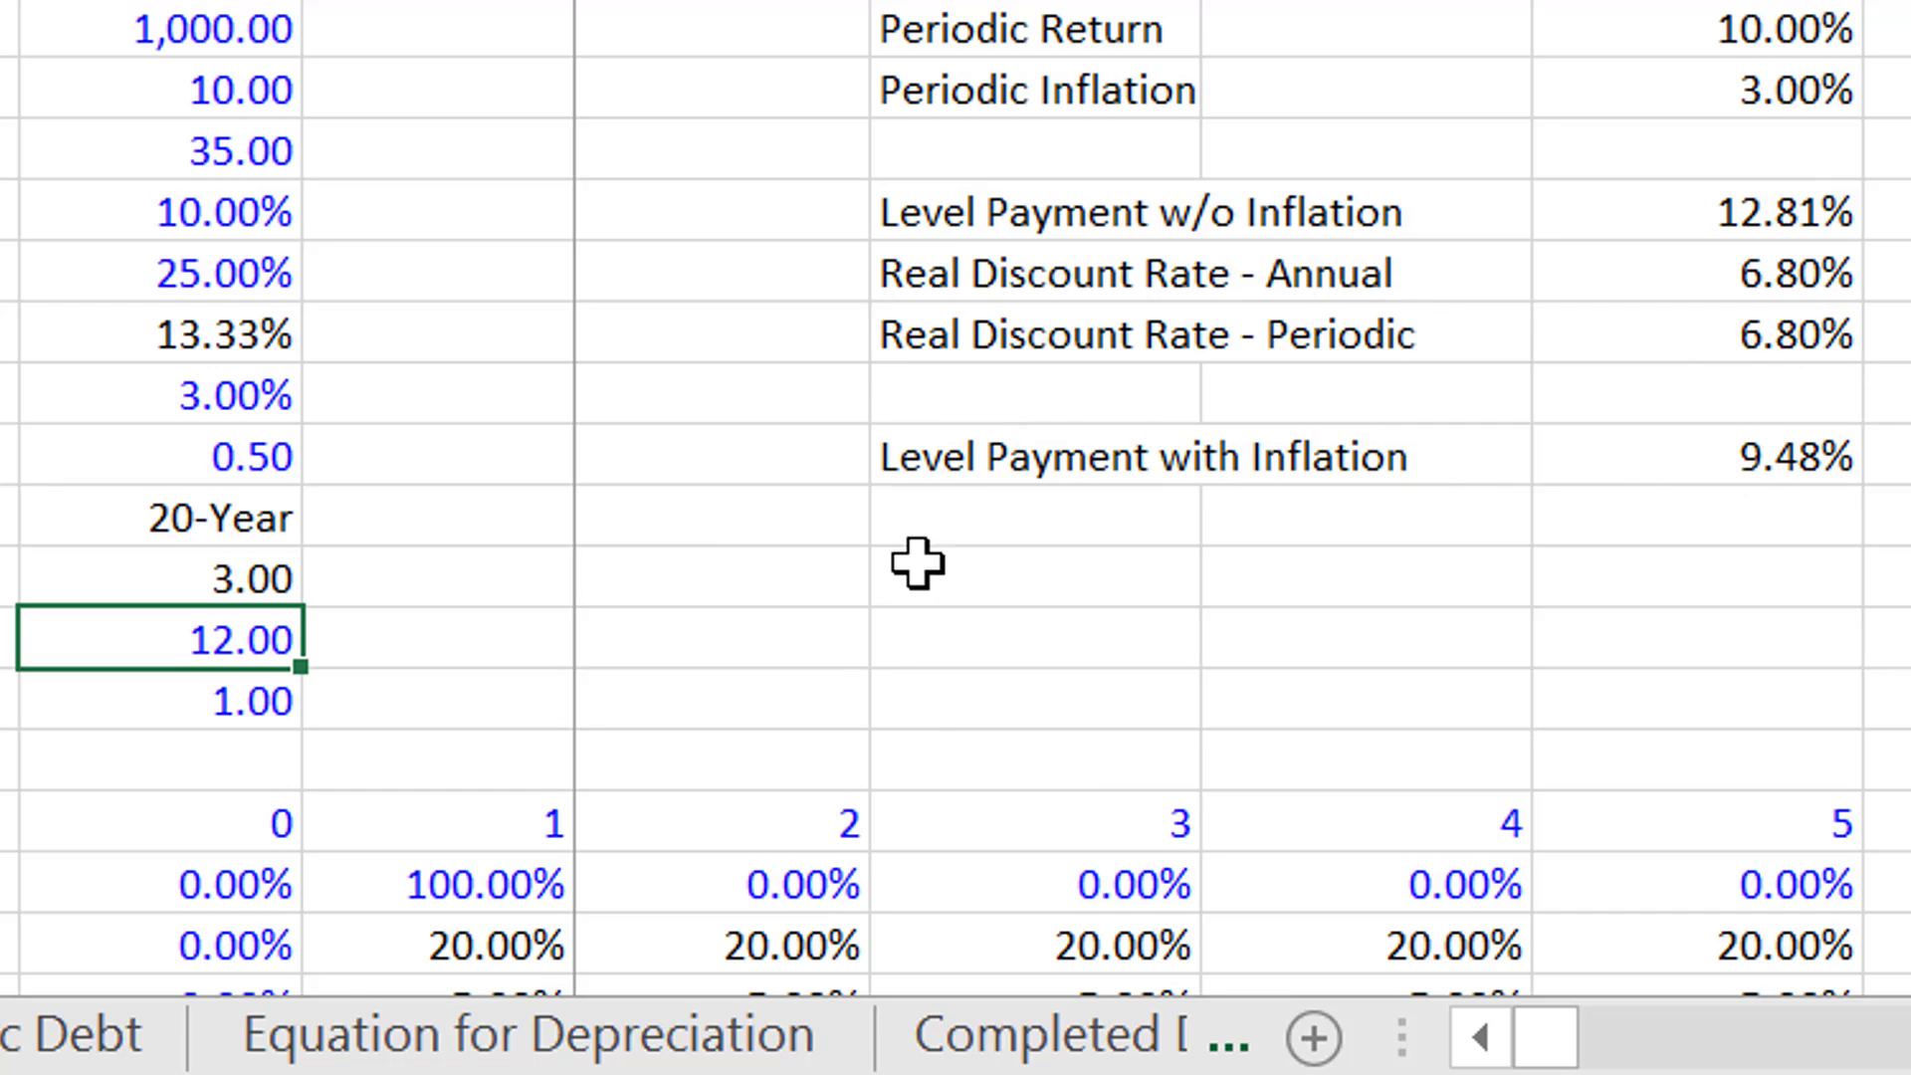
Add an outline border around the Level Payment with Inflation label and its value, cells H18:J18.
click(944, 450)
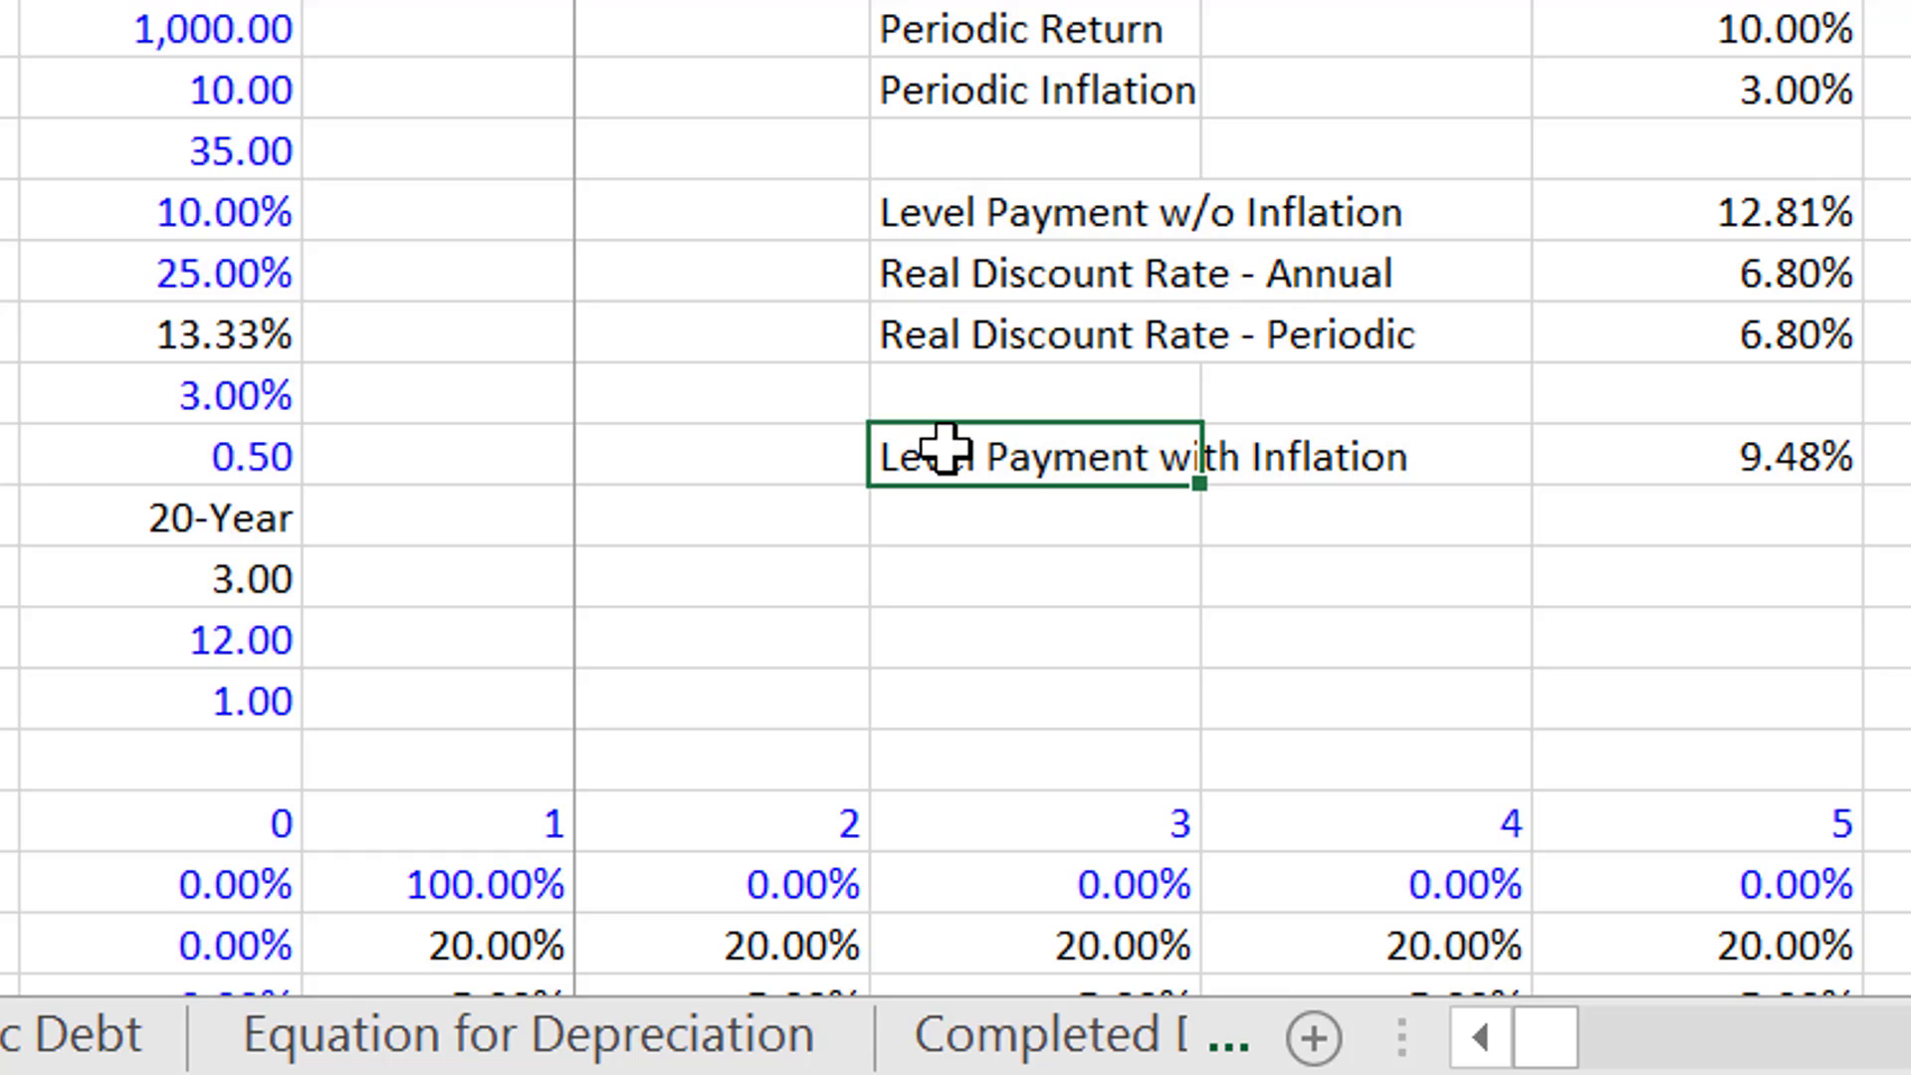
key(shift+Right)
key(shift+Right)
key(shift+Right)
key(shift+Left)
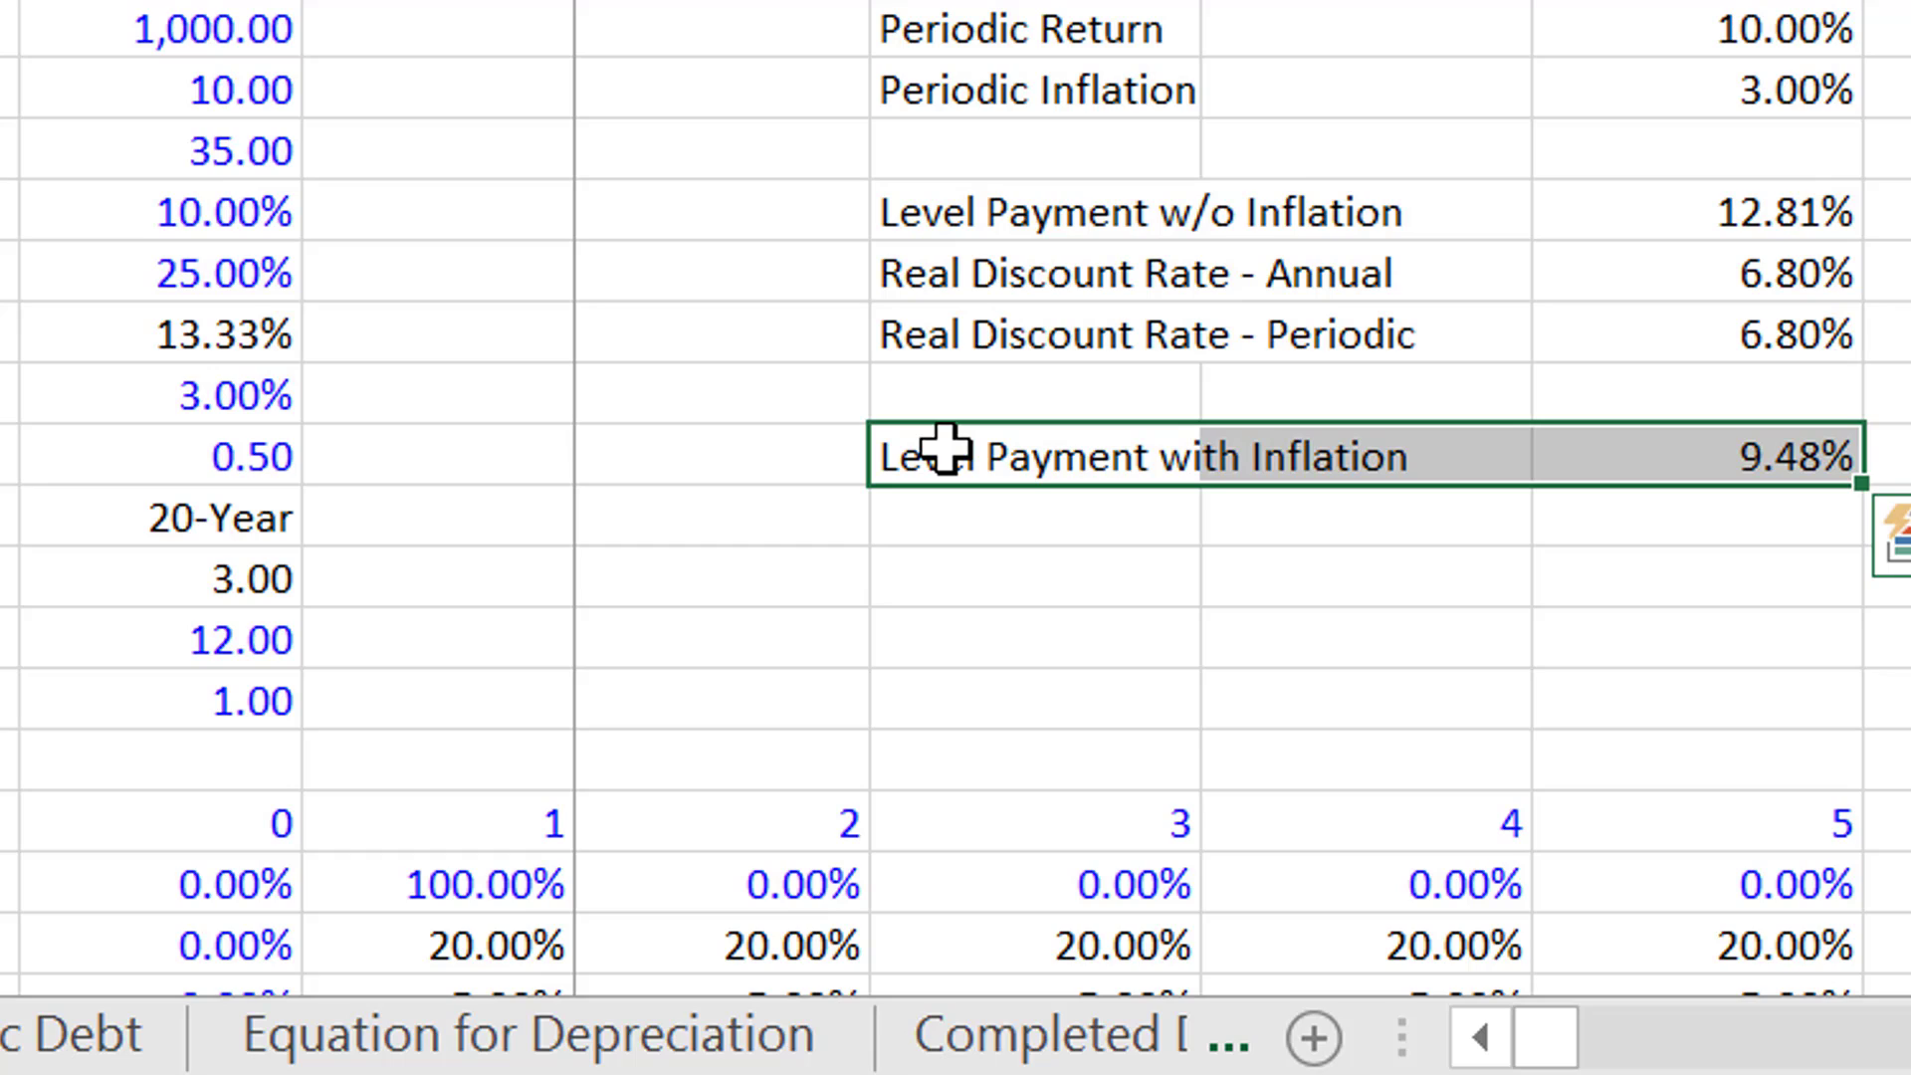
key(Left)
key(Left)
key(Left)
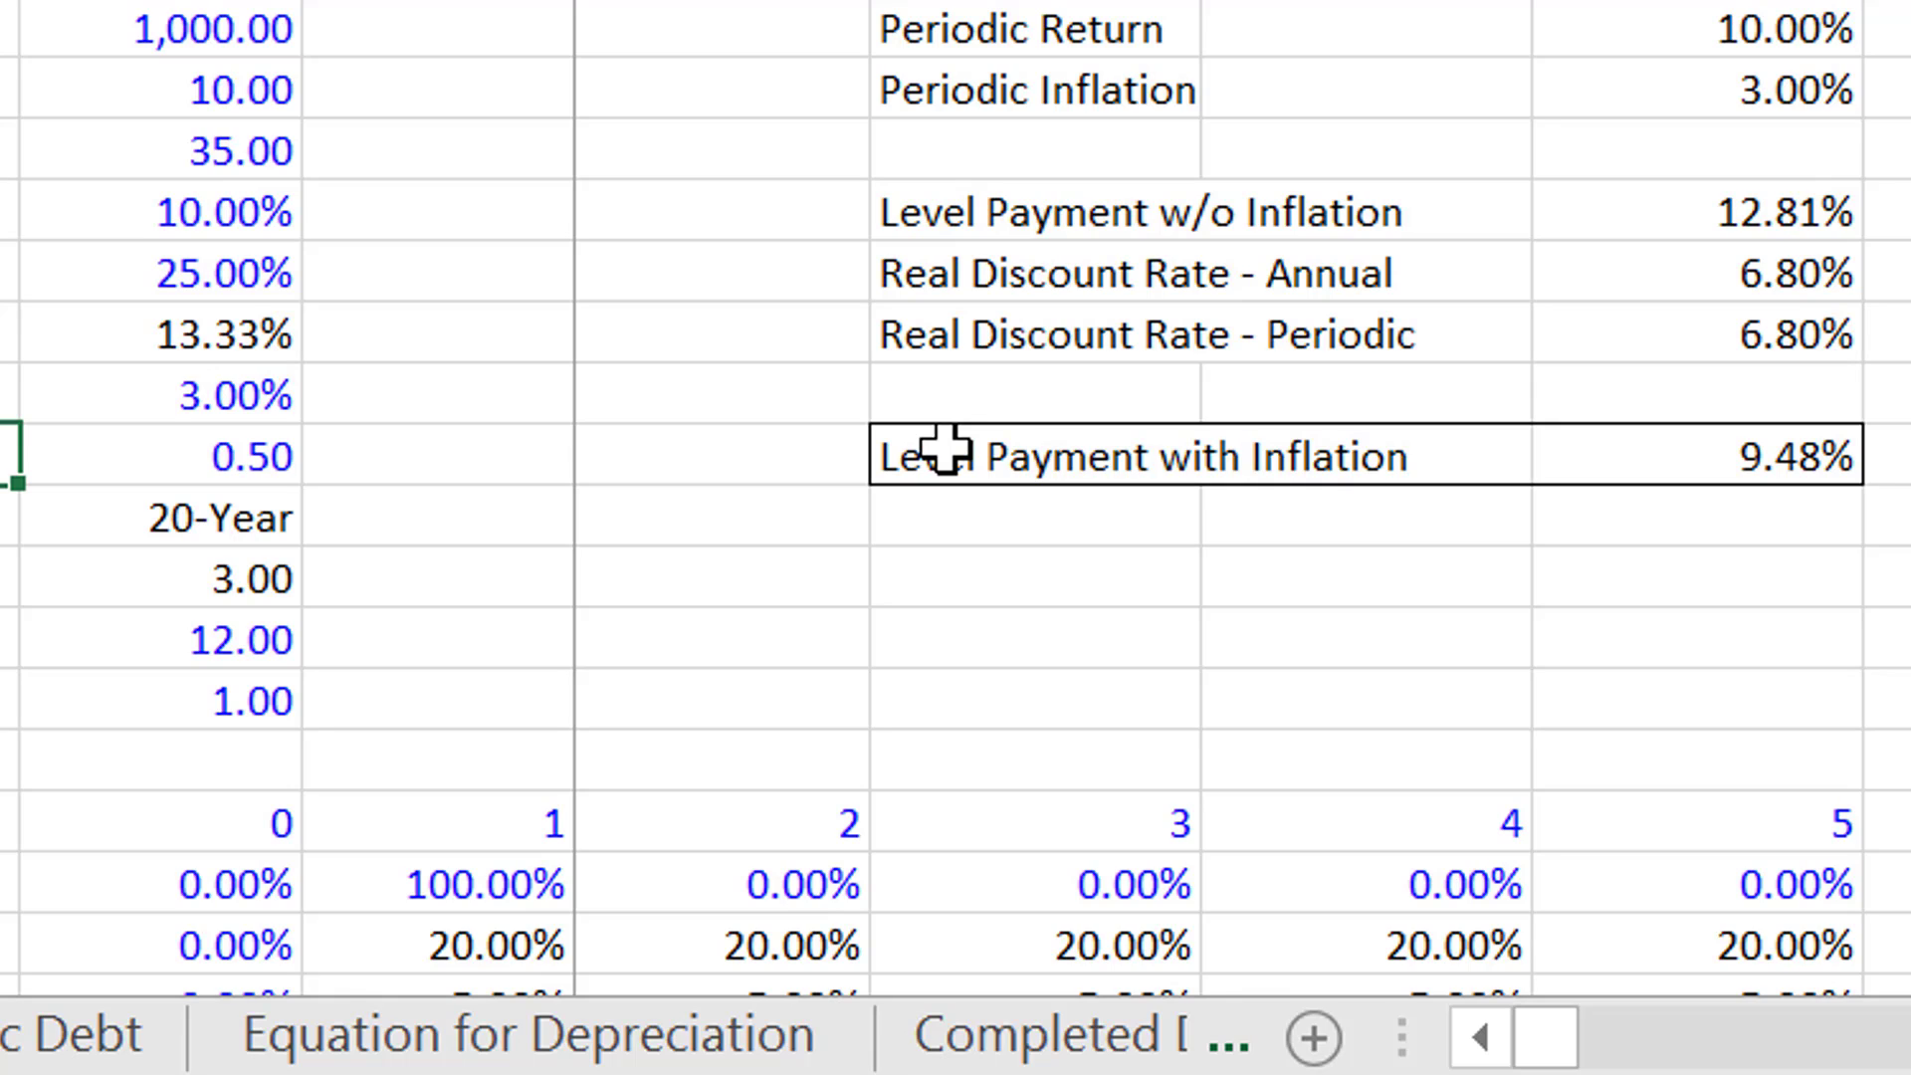
Change the Months/Period in Operating Model assumption in E21 to 1.
key(Down)
key(Down)
key(Right)
key(Right)
key(Down)
key(Left)
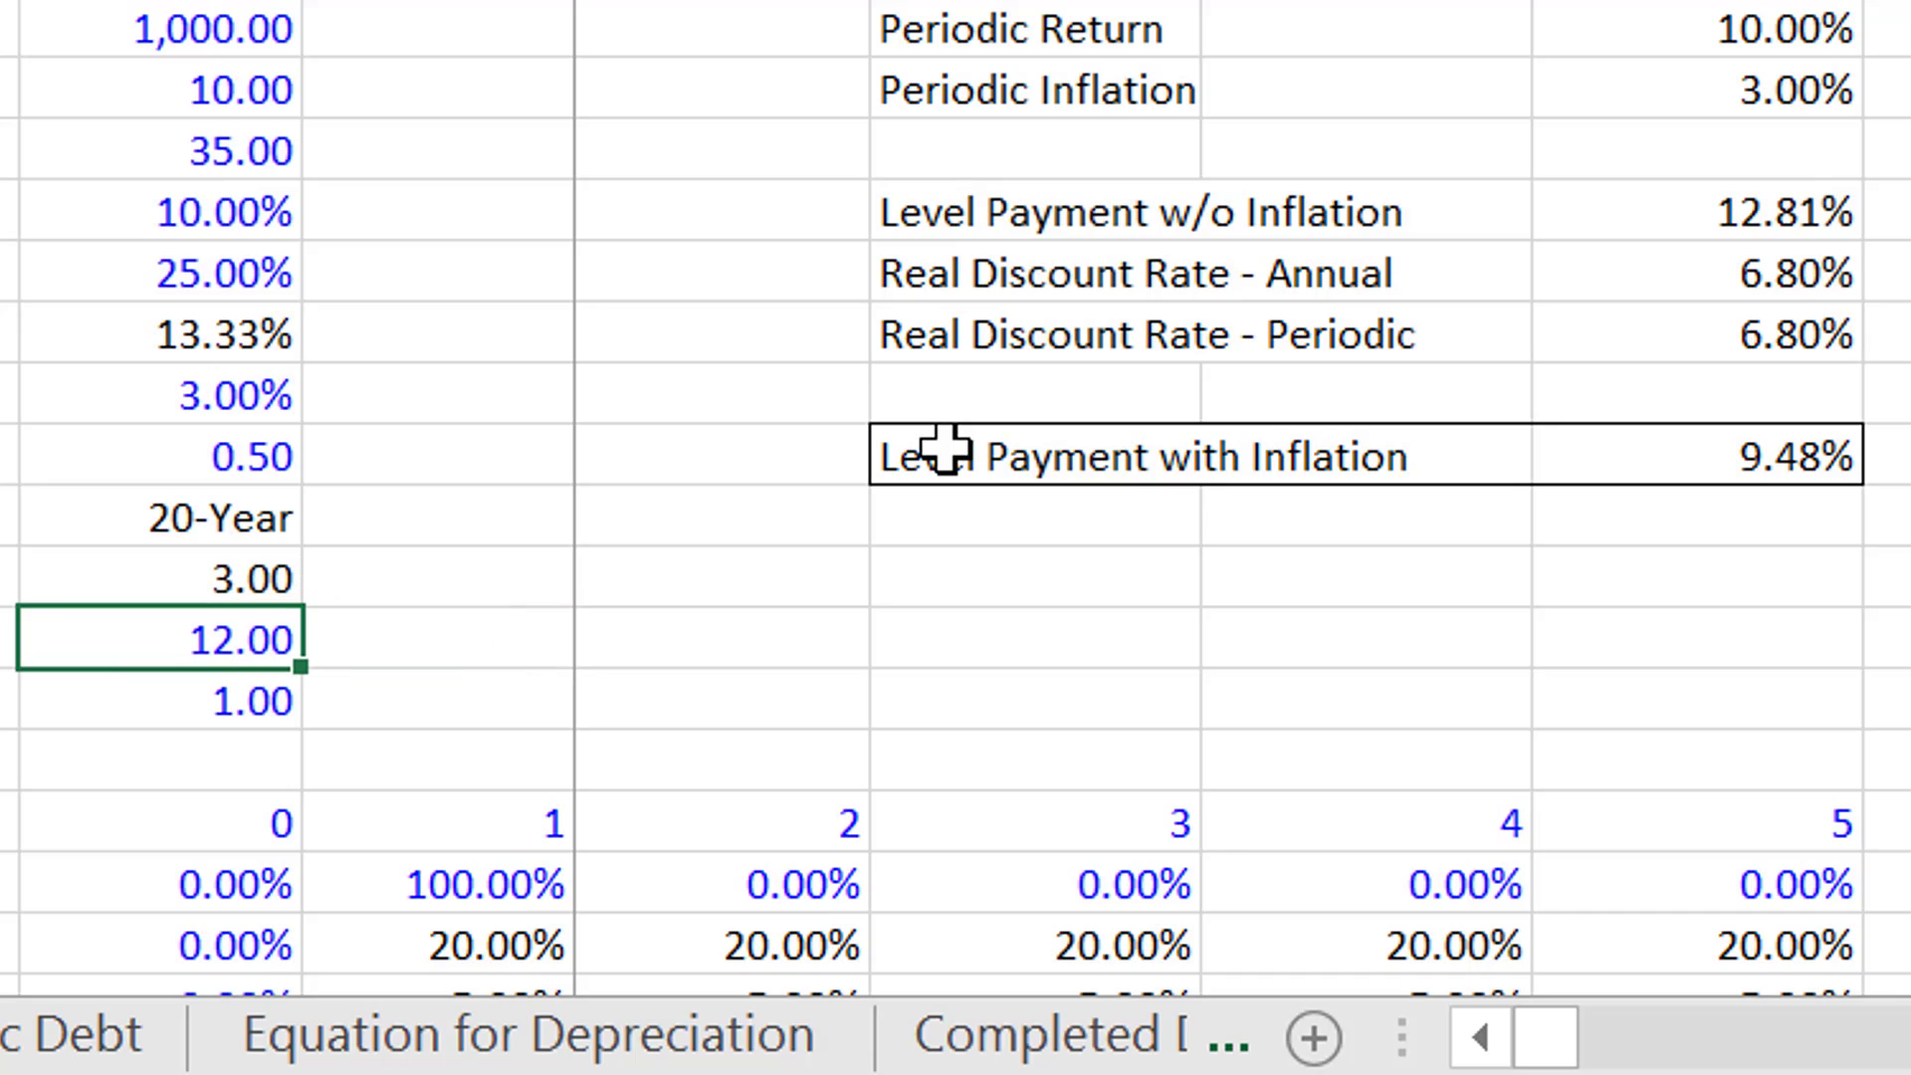
key(F2)
key(BackSpace)
key(Return)
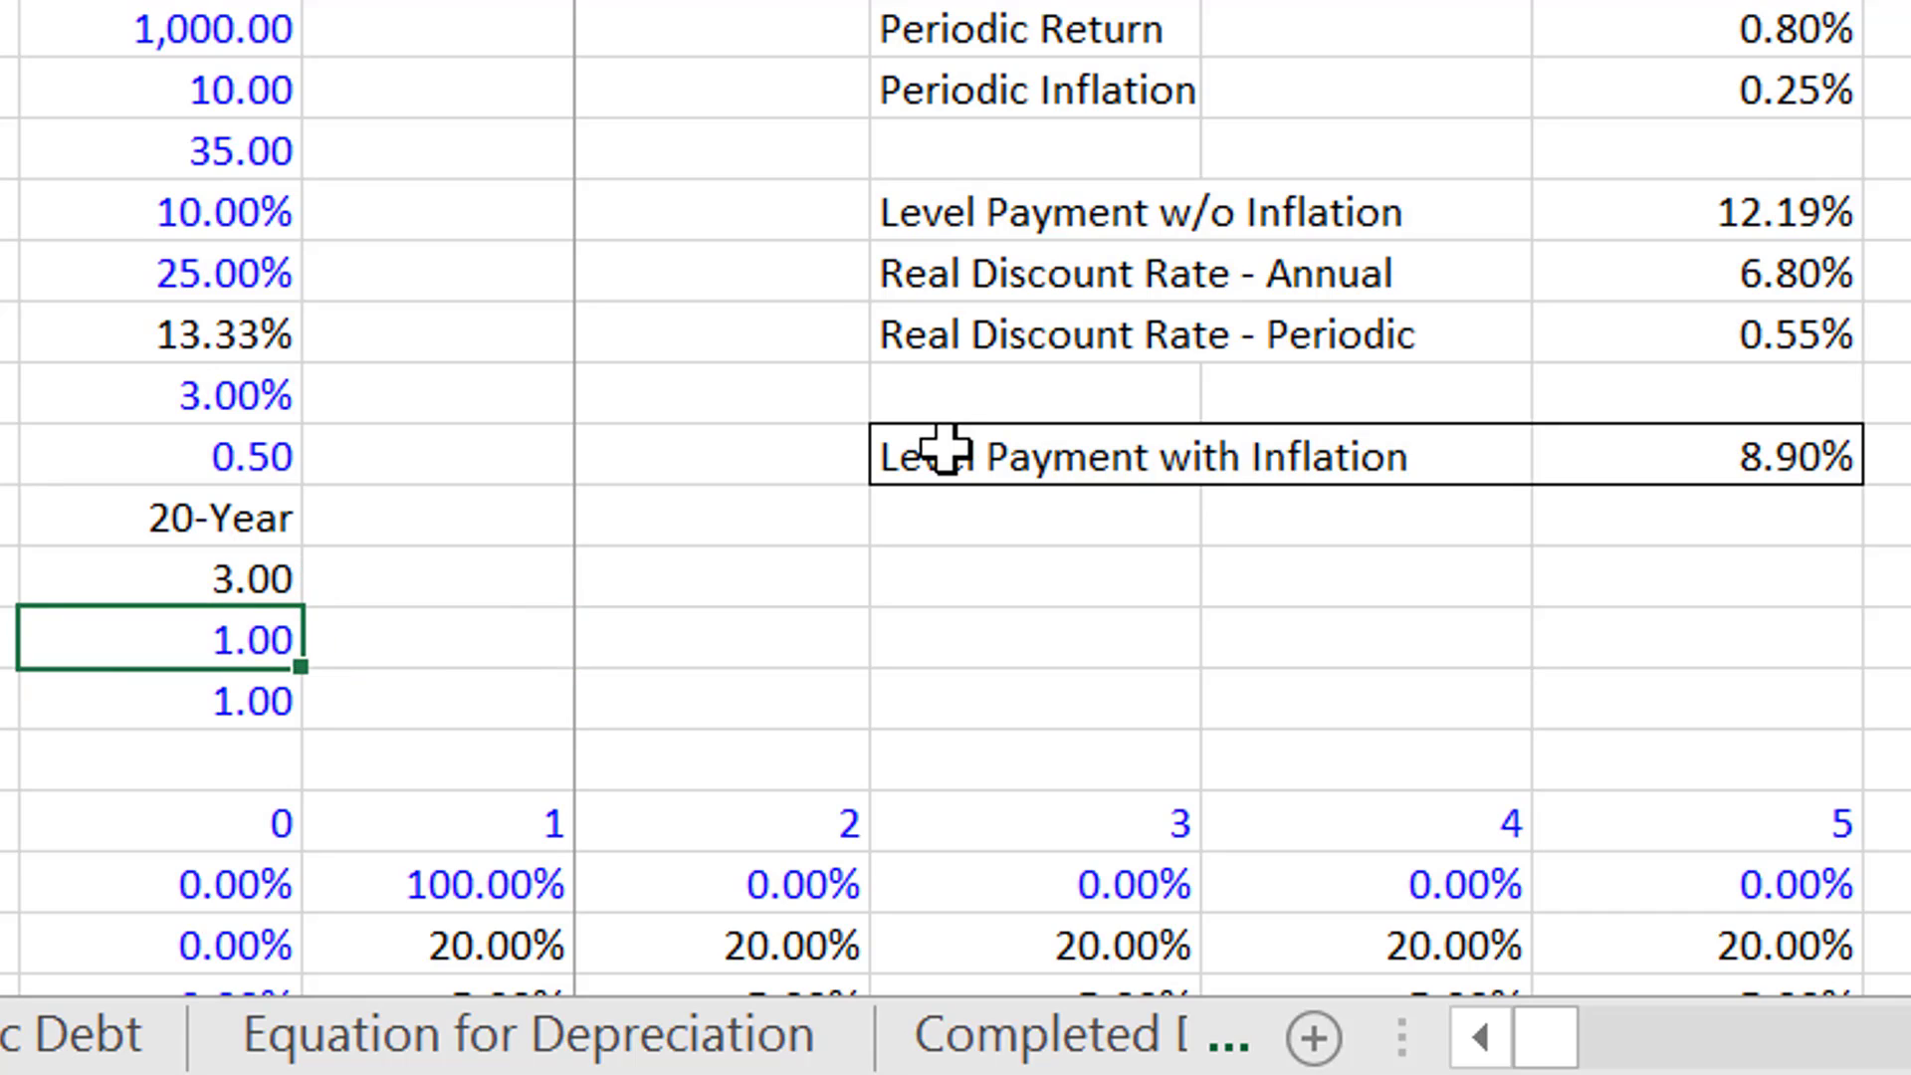
Set the Return assumption in E14 to 15%.
key(Up)
key(Up)
key(Up)
key(Up)
key(Up)
key(Up)
key(Up)
key(Up)
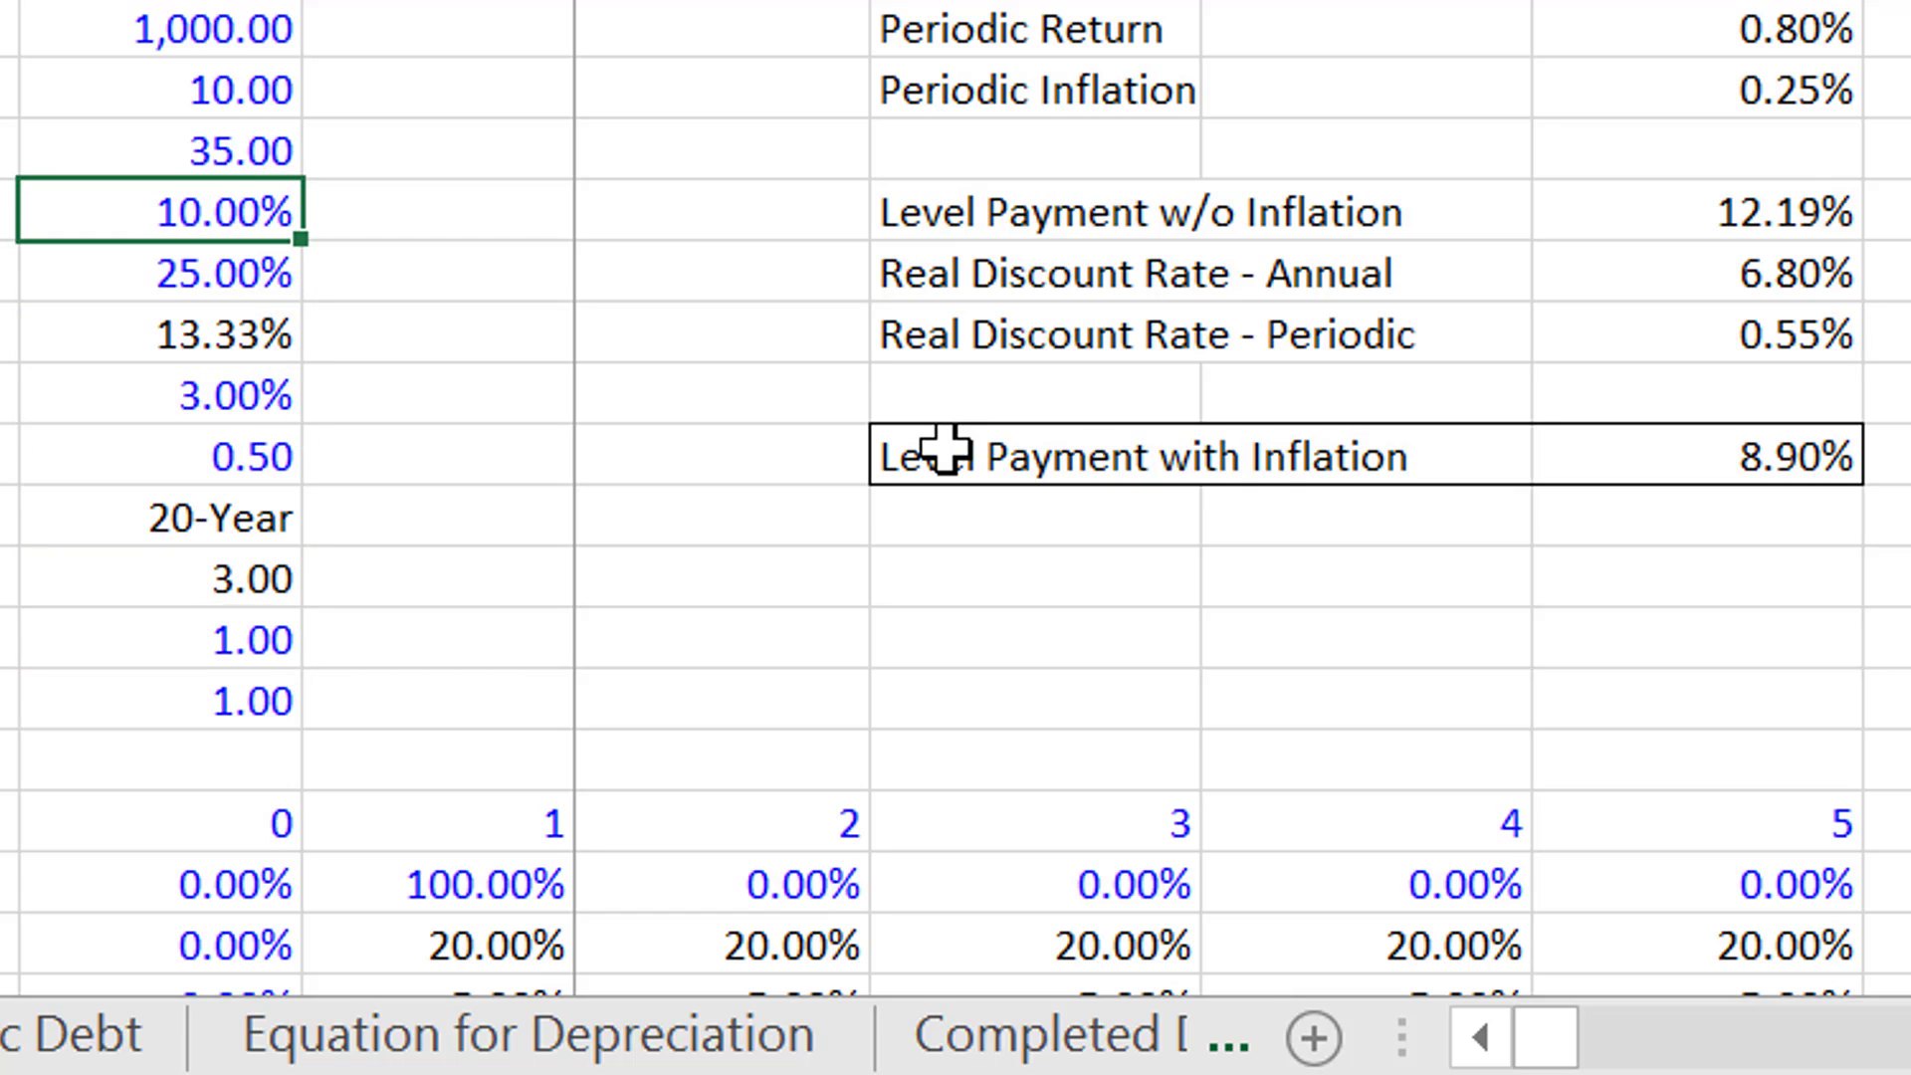
key(Down)
key(Up)
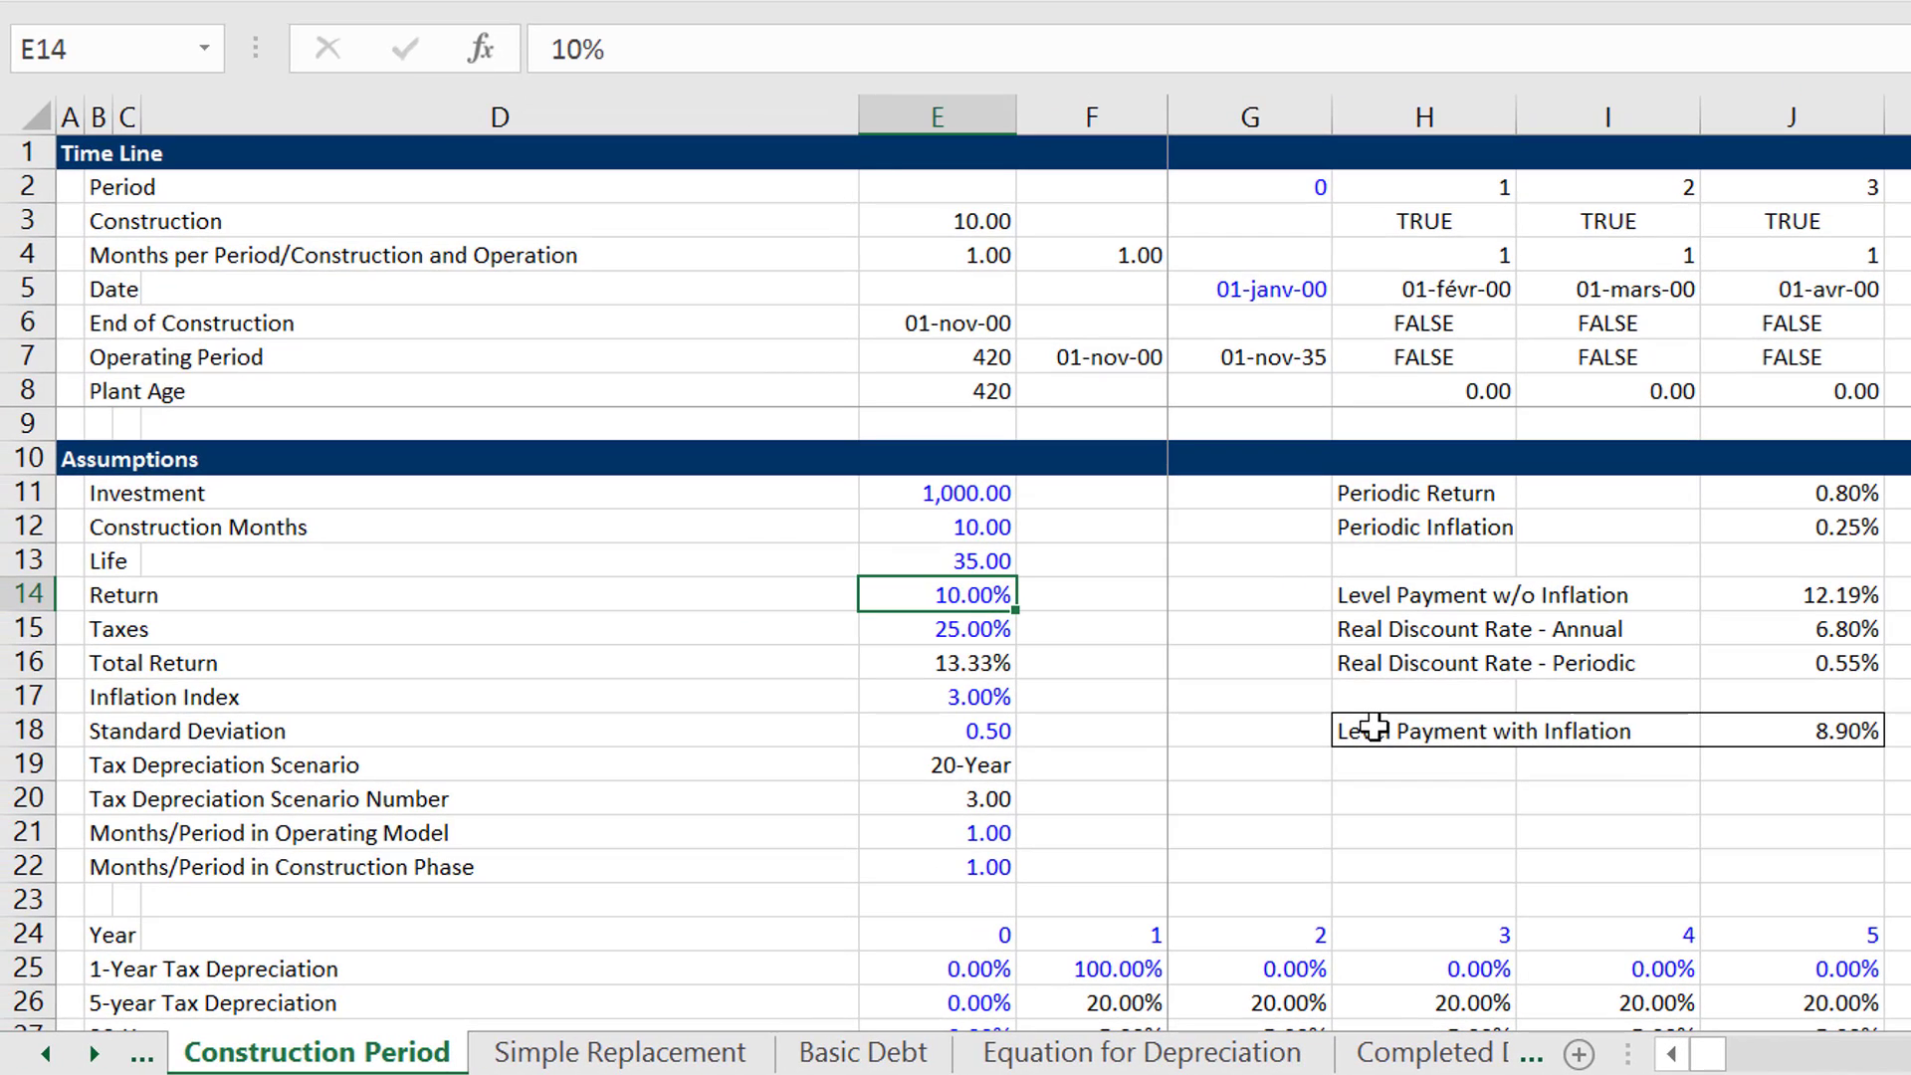
text(15)
key(Return)
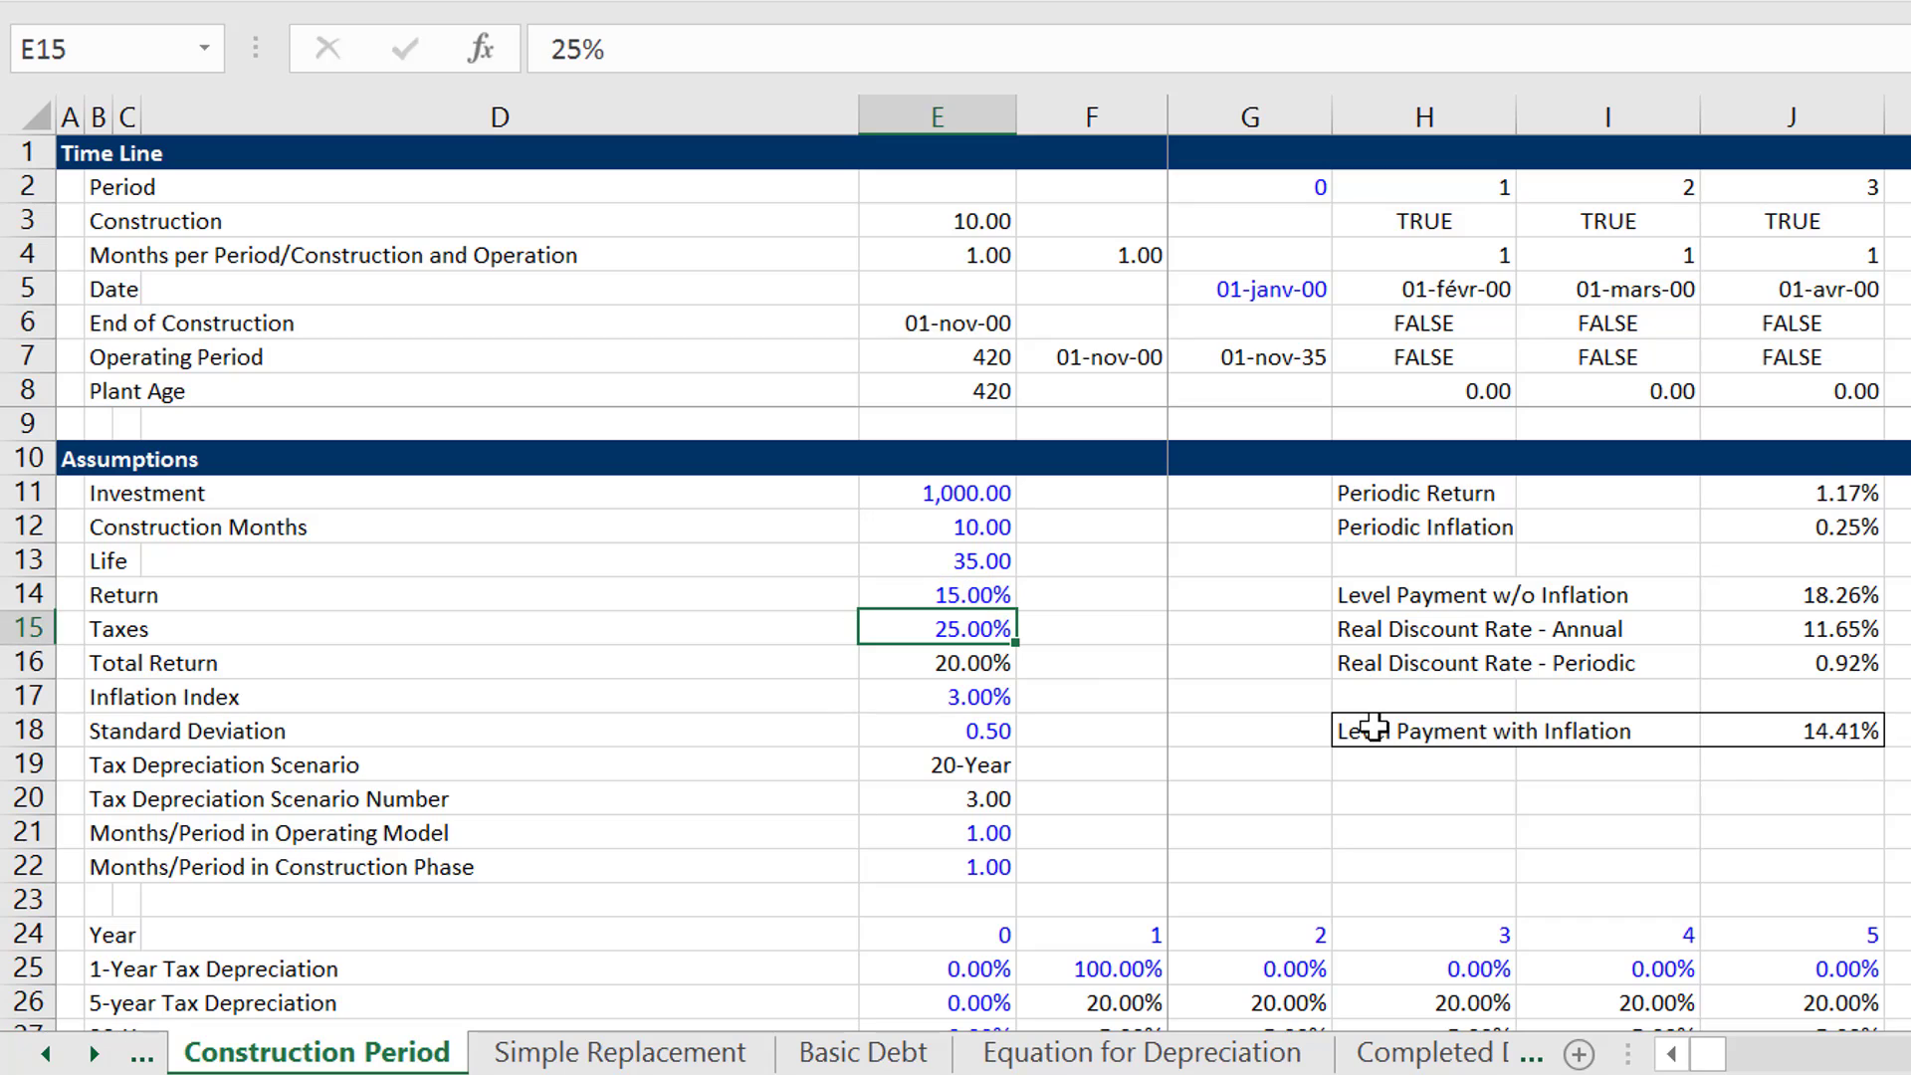
Switch the operating model's months per period in E21 to 12 and back to 1.
key(Down)
key(Down)
key(Down)
key(Down)
key(Down)
key(Down)
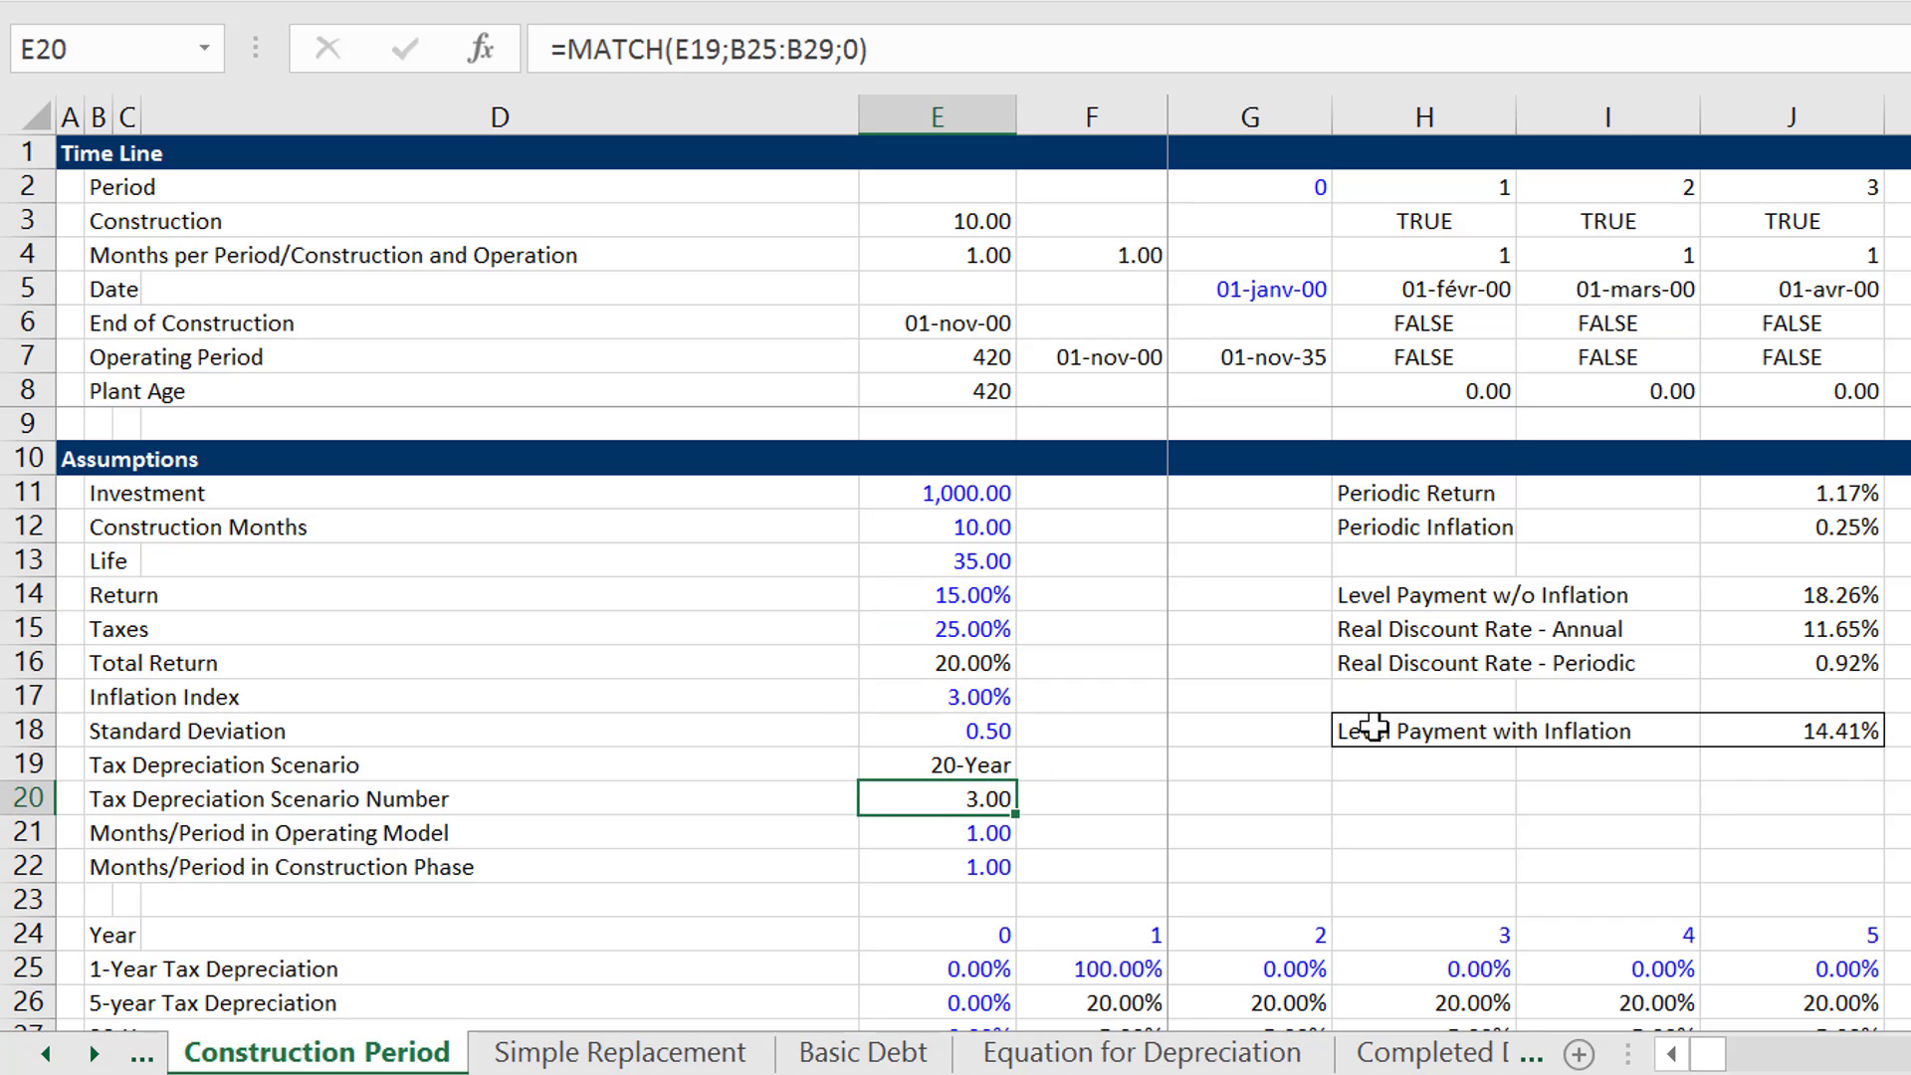
text(12)
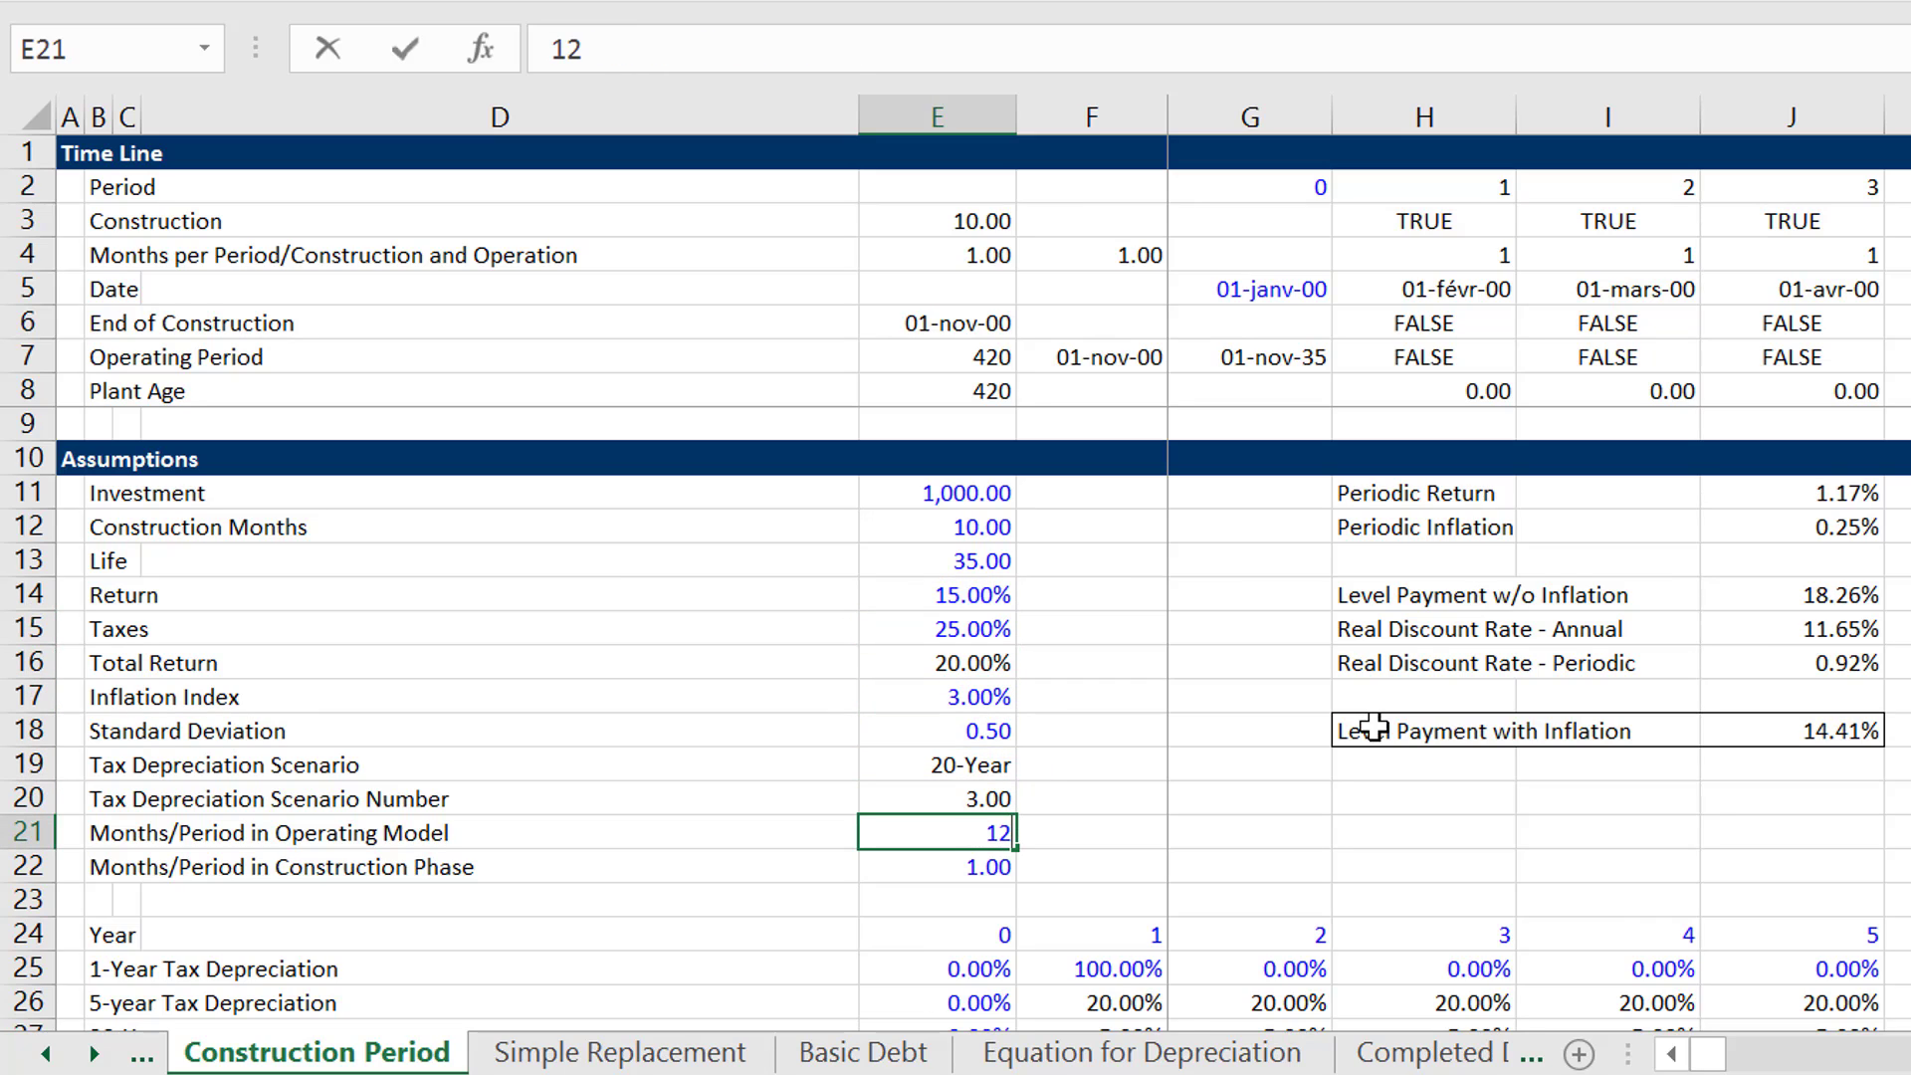
key(Return)
key(Up)
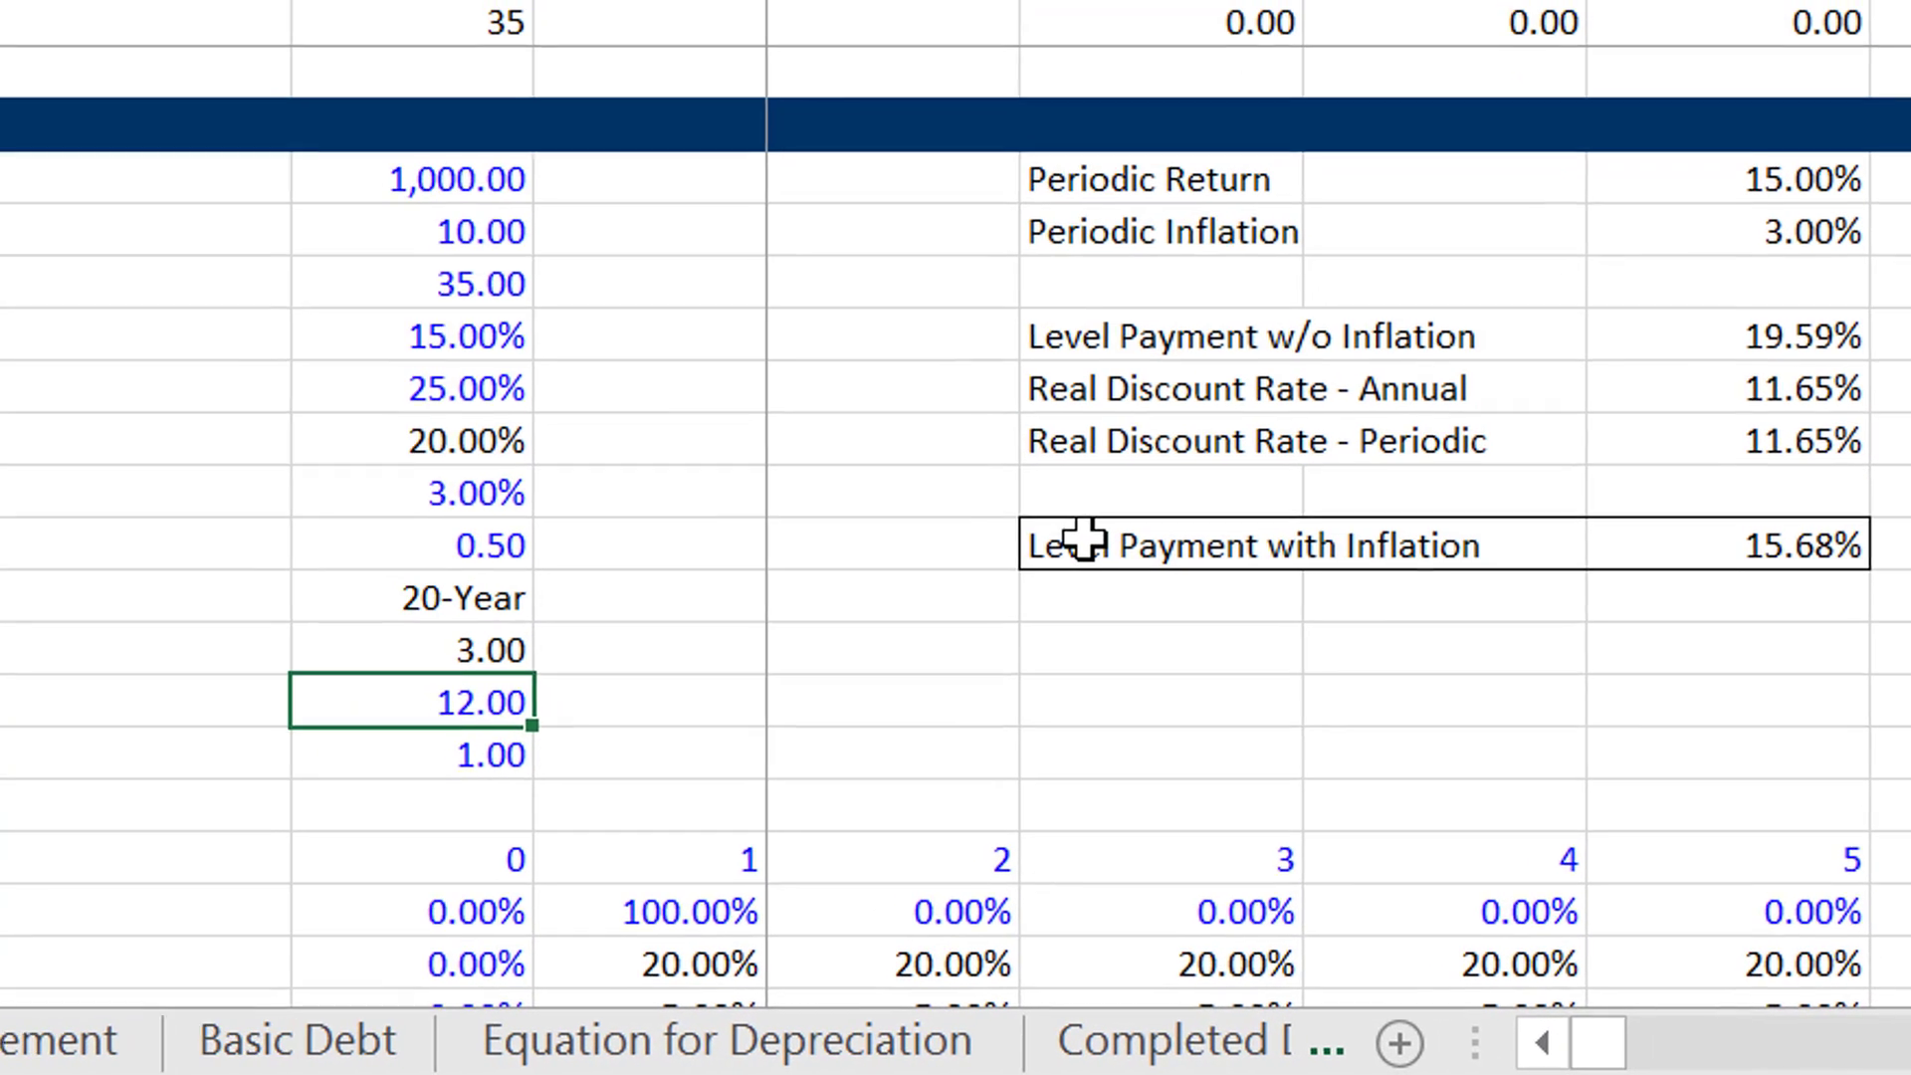
text(1)
key(Return)
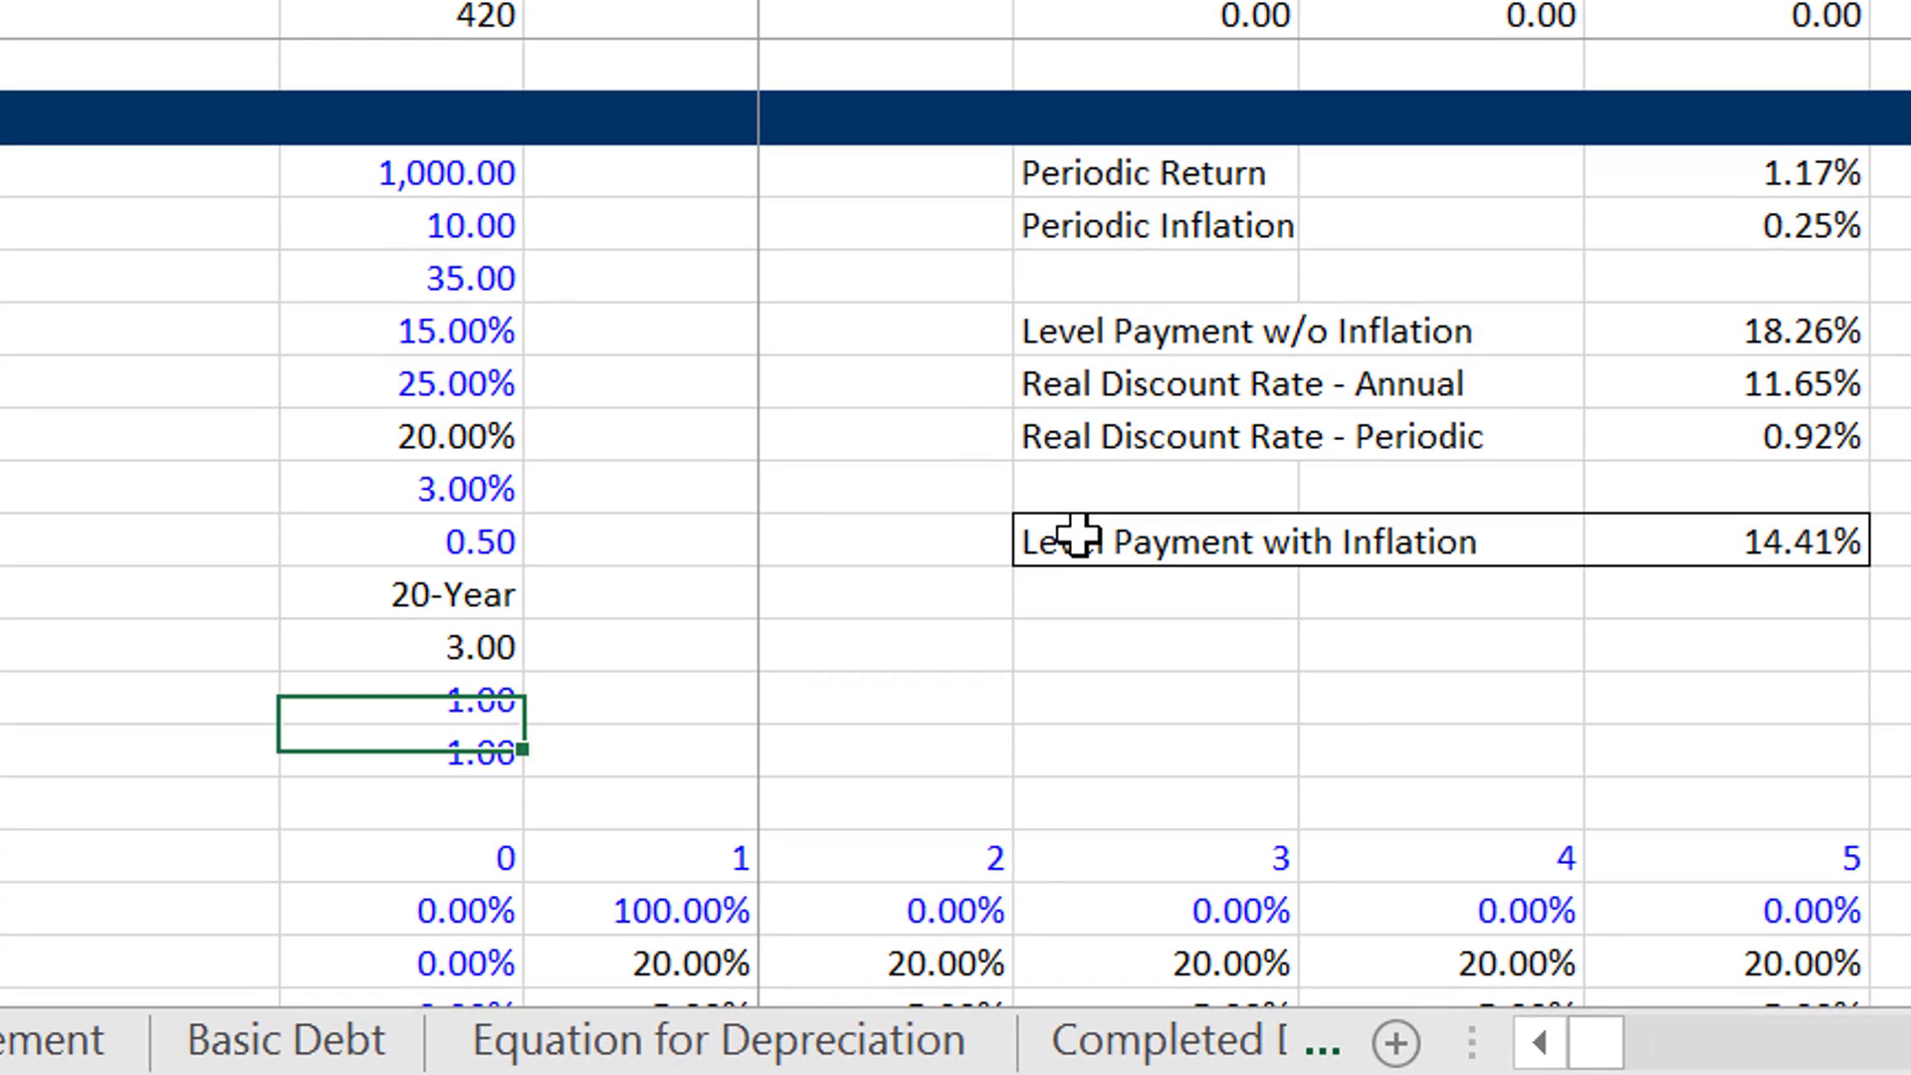
Set the Return assumption in E14 to 5%.
key(Up)
key(Up)
key(Up)
key(Up)
key(Up)
key(Up)
key(Up)
key(Up)
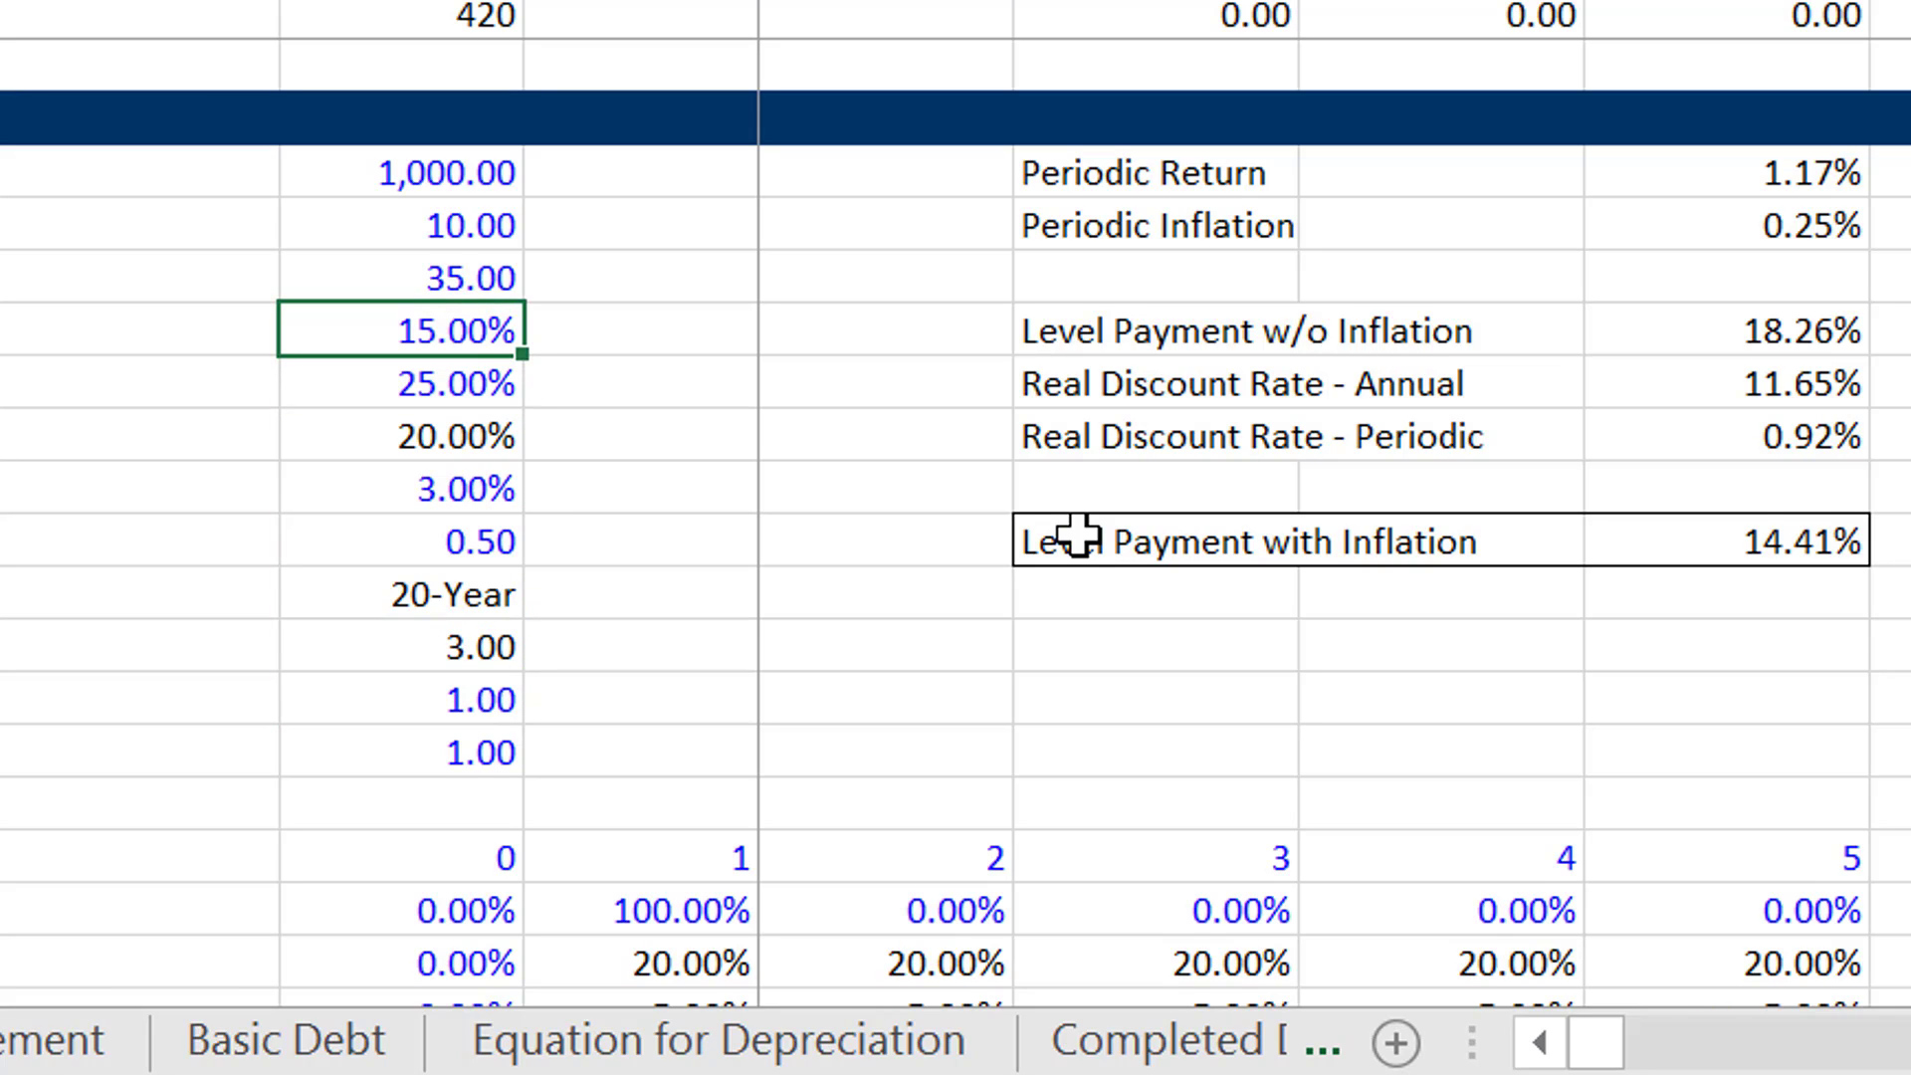
text(5)
key(Return)
Set the months per period in the operating model to 12.
key(Down)
key(Down)
key(Down)
key(Down)
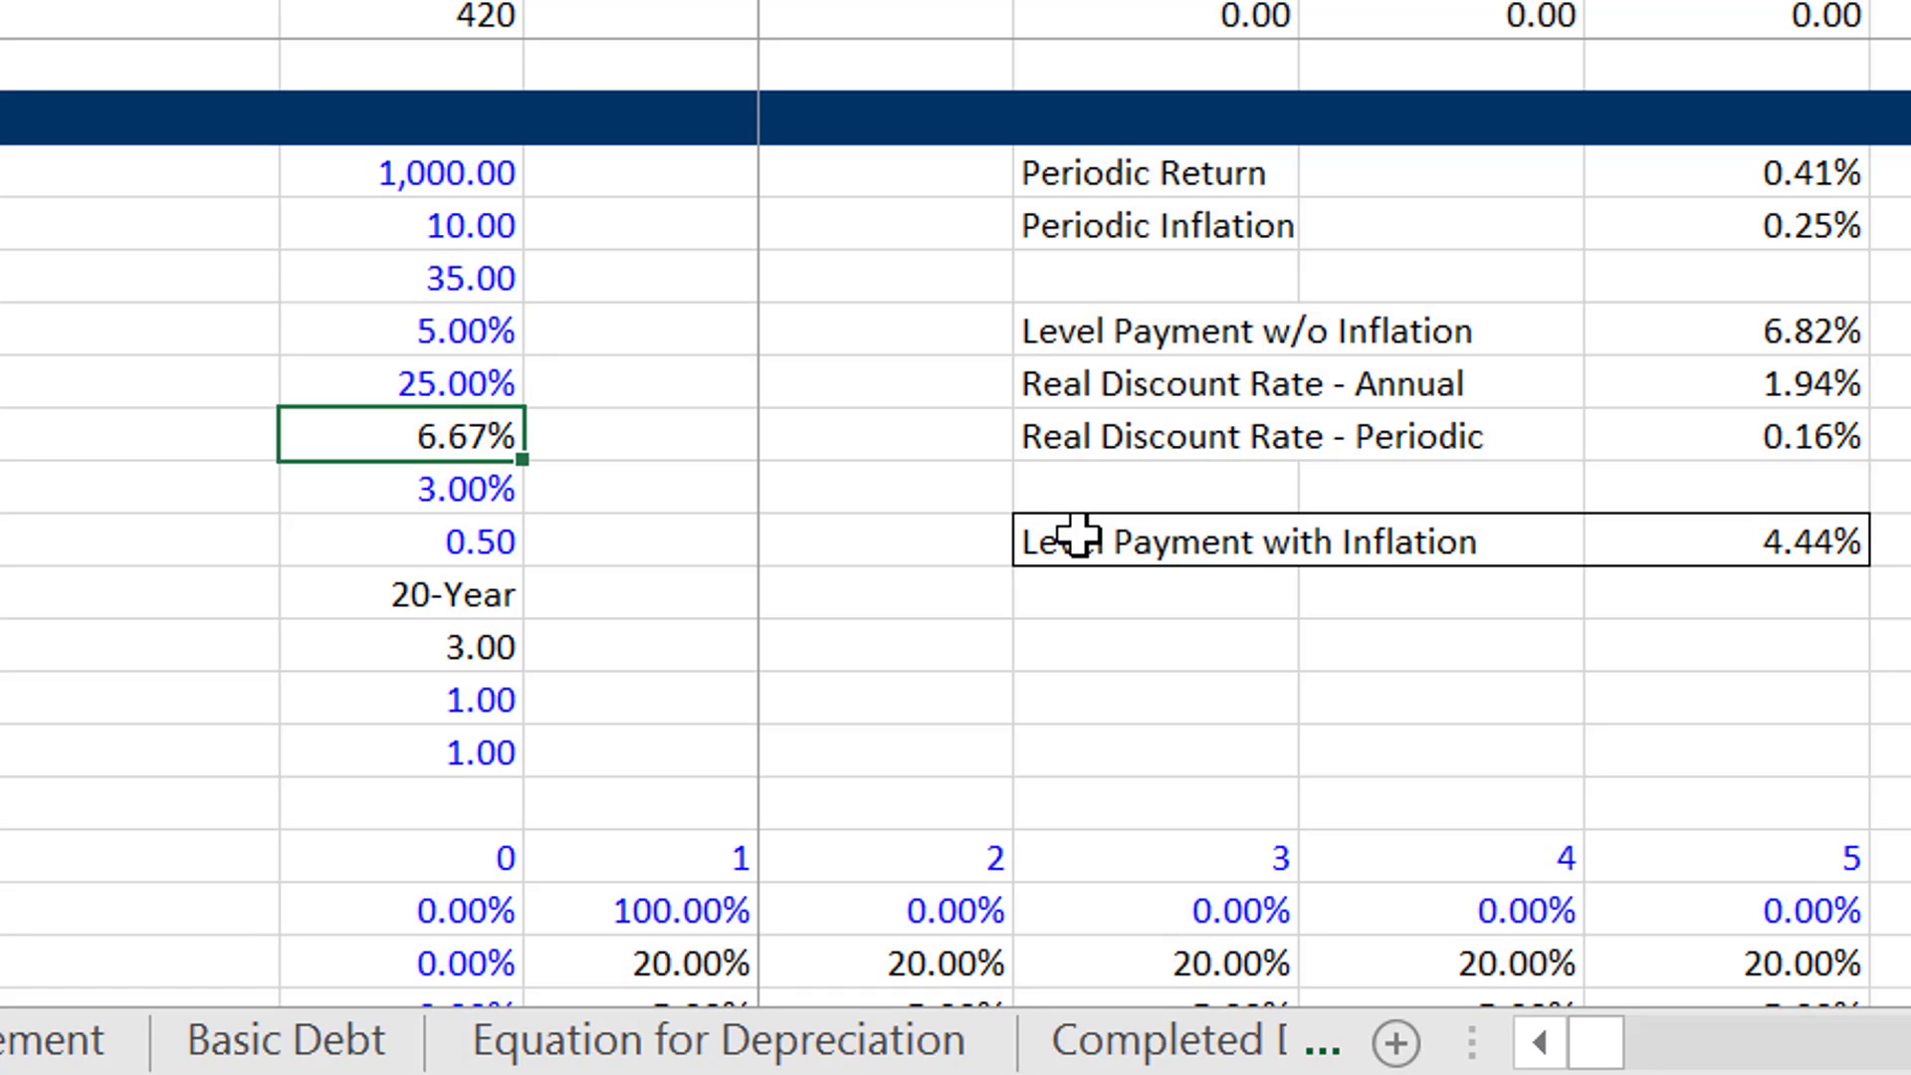
key(Down)
key(Down)
text(12)
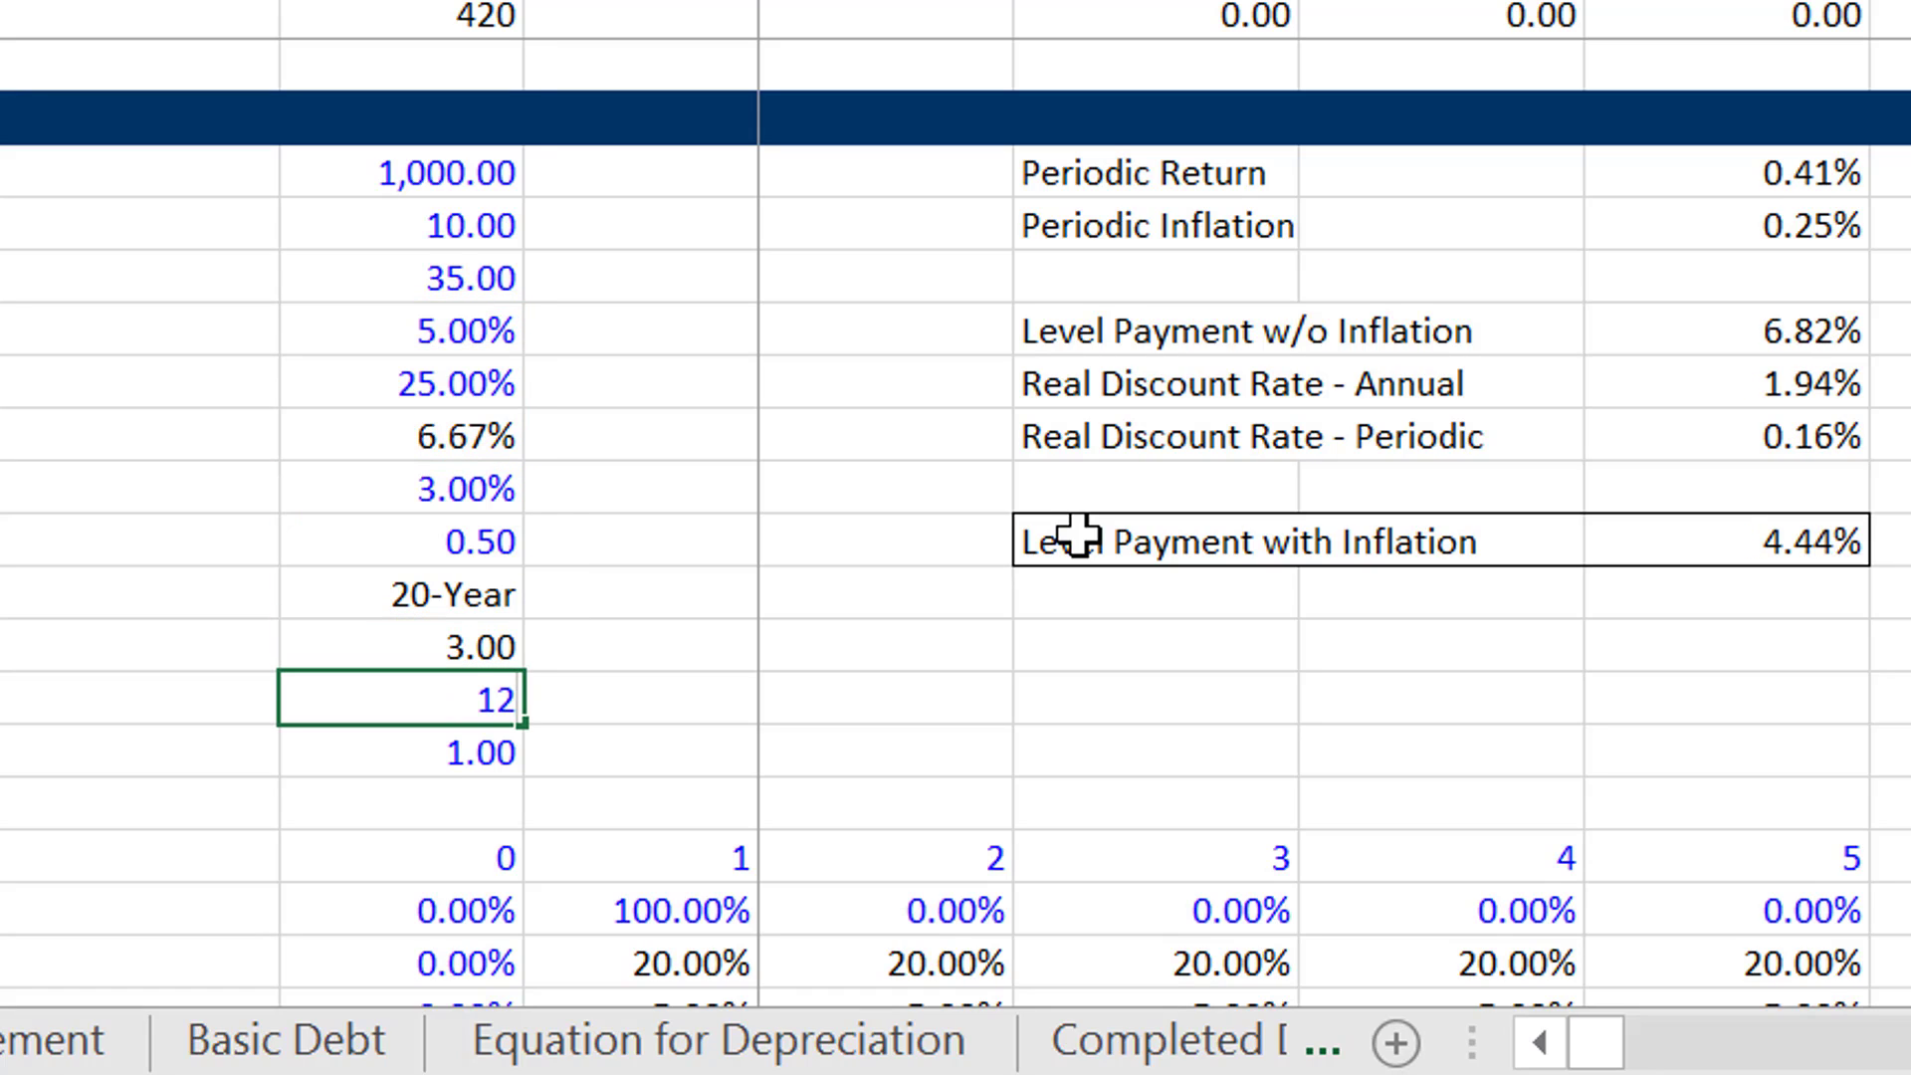
key(Return)
key(Up)
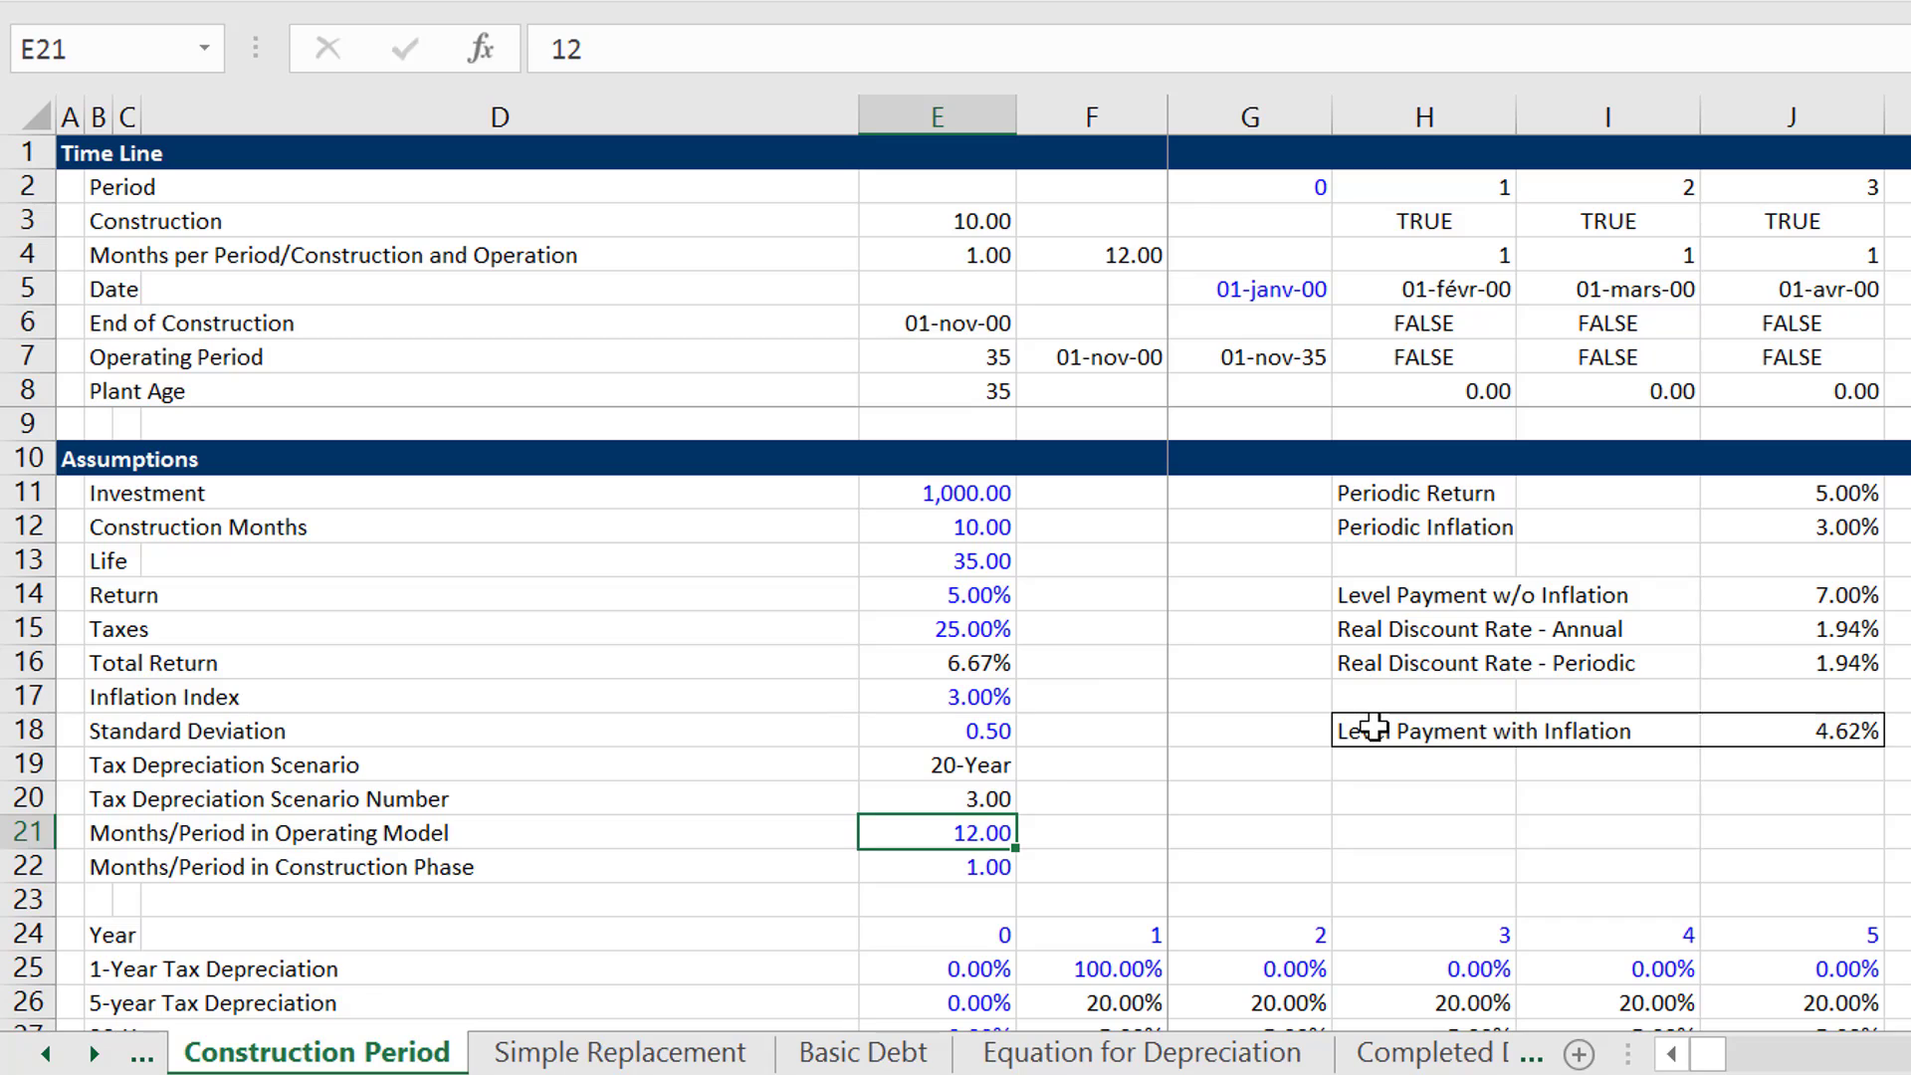
Review the assumption labels from Construction Months down to Total Return for the units they use.
key(Up)
key(Up)
key(Up)
key(Up)
key(Up)
key(Up)
key(Up)
key(Up)
key(Up)
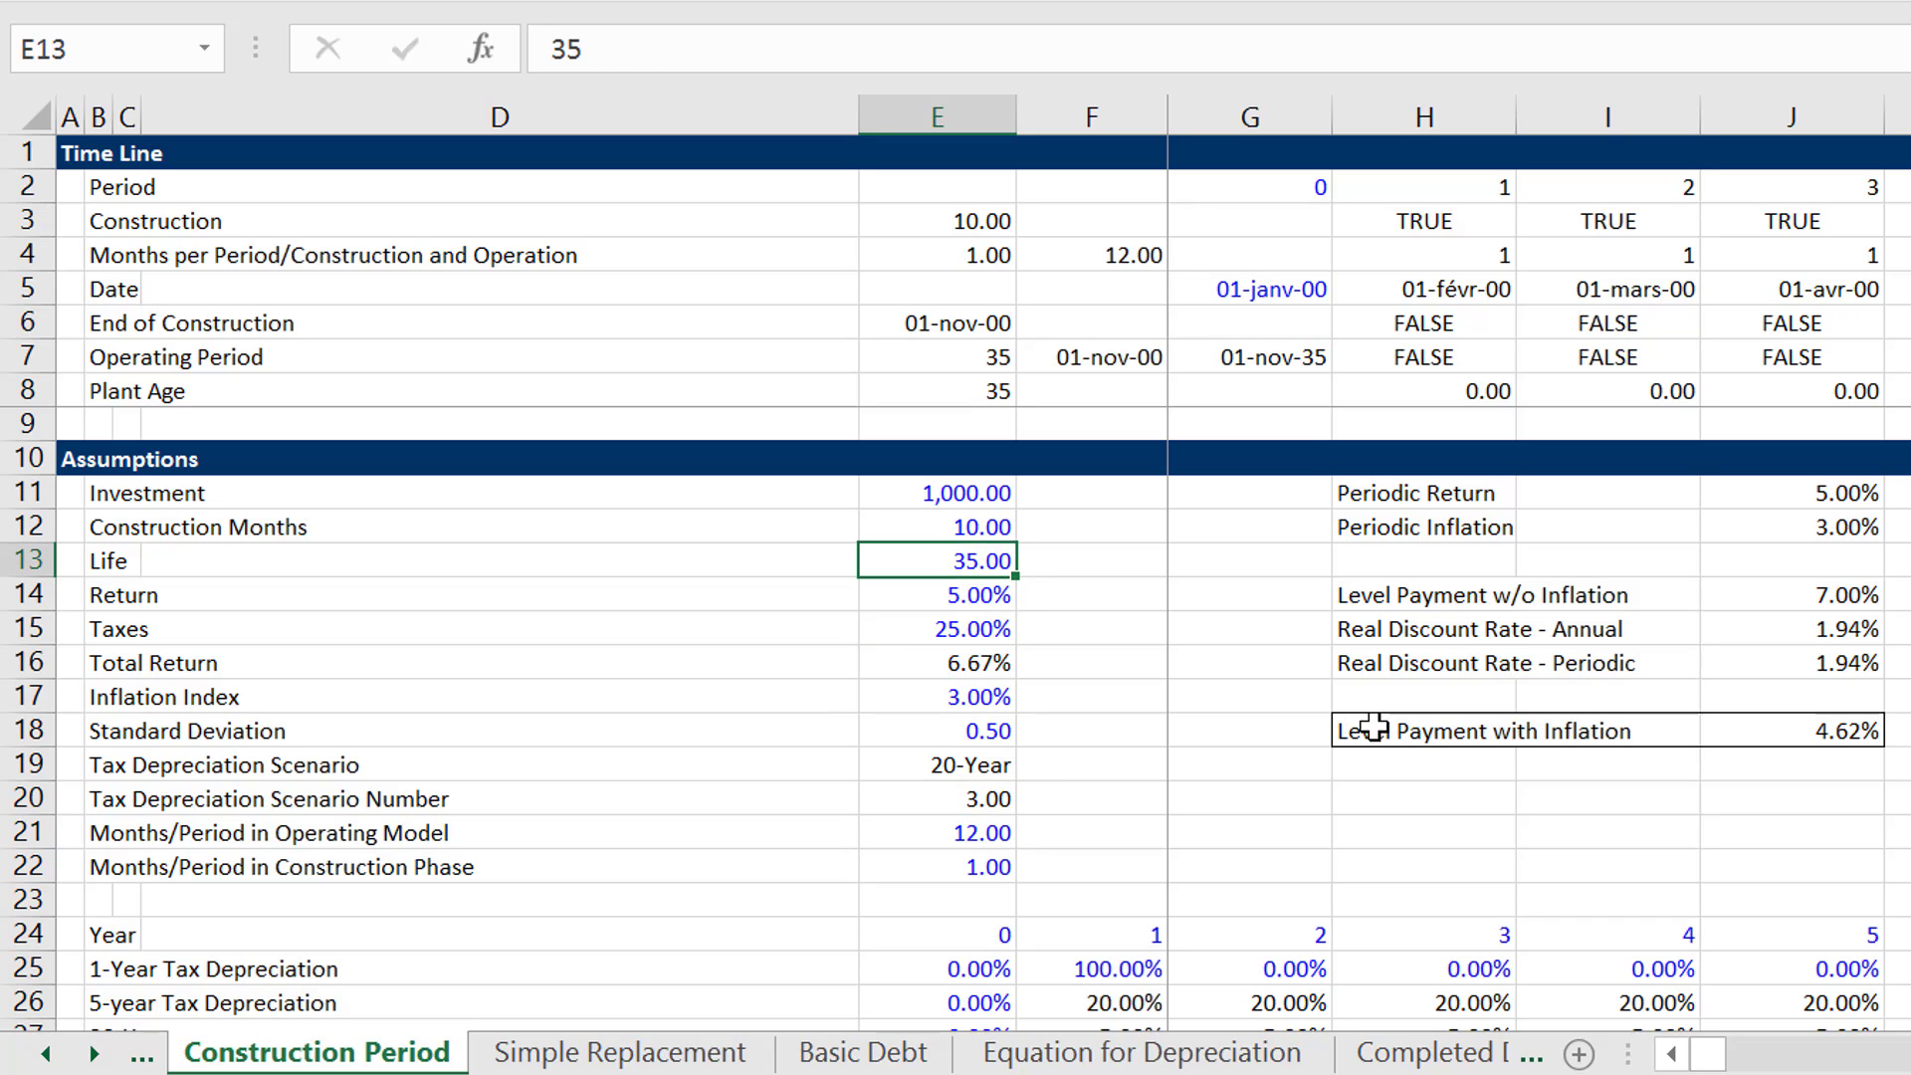
key(Left)
key(Left)
key(Right)
key(Right)
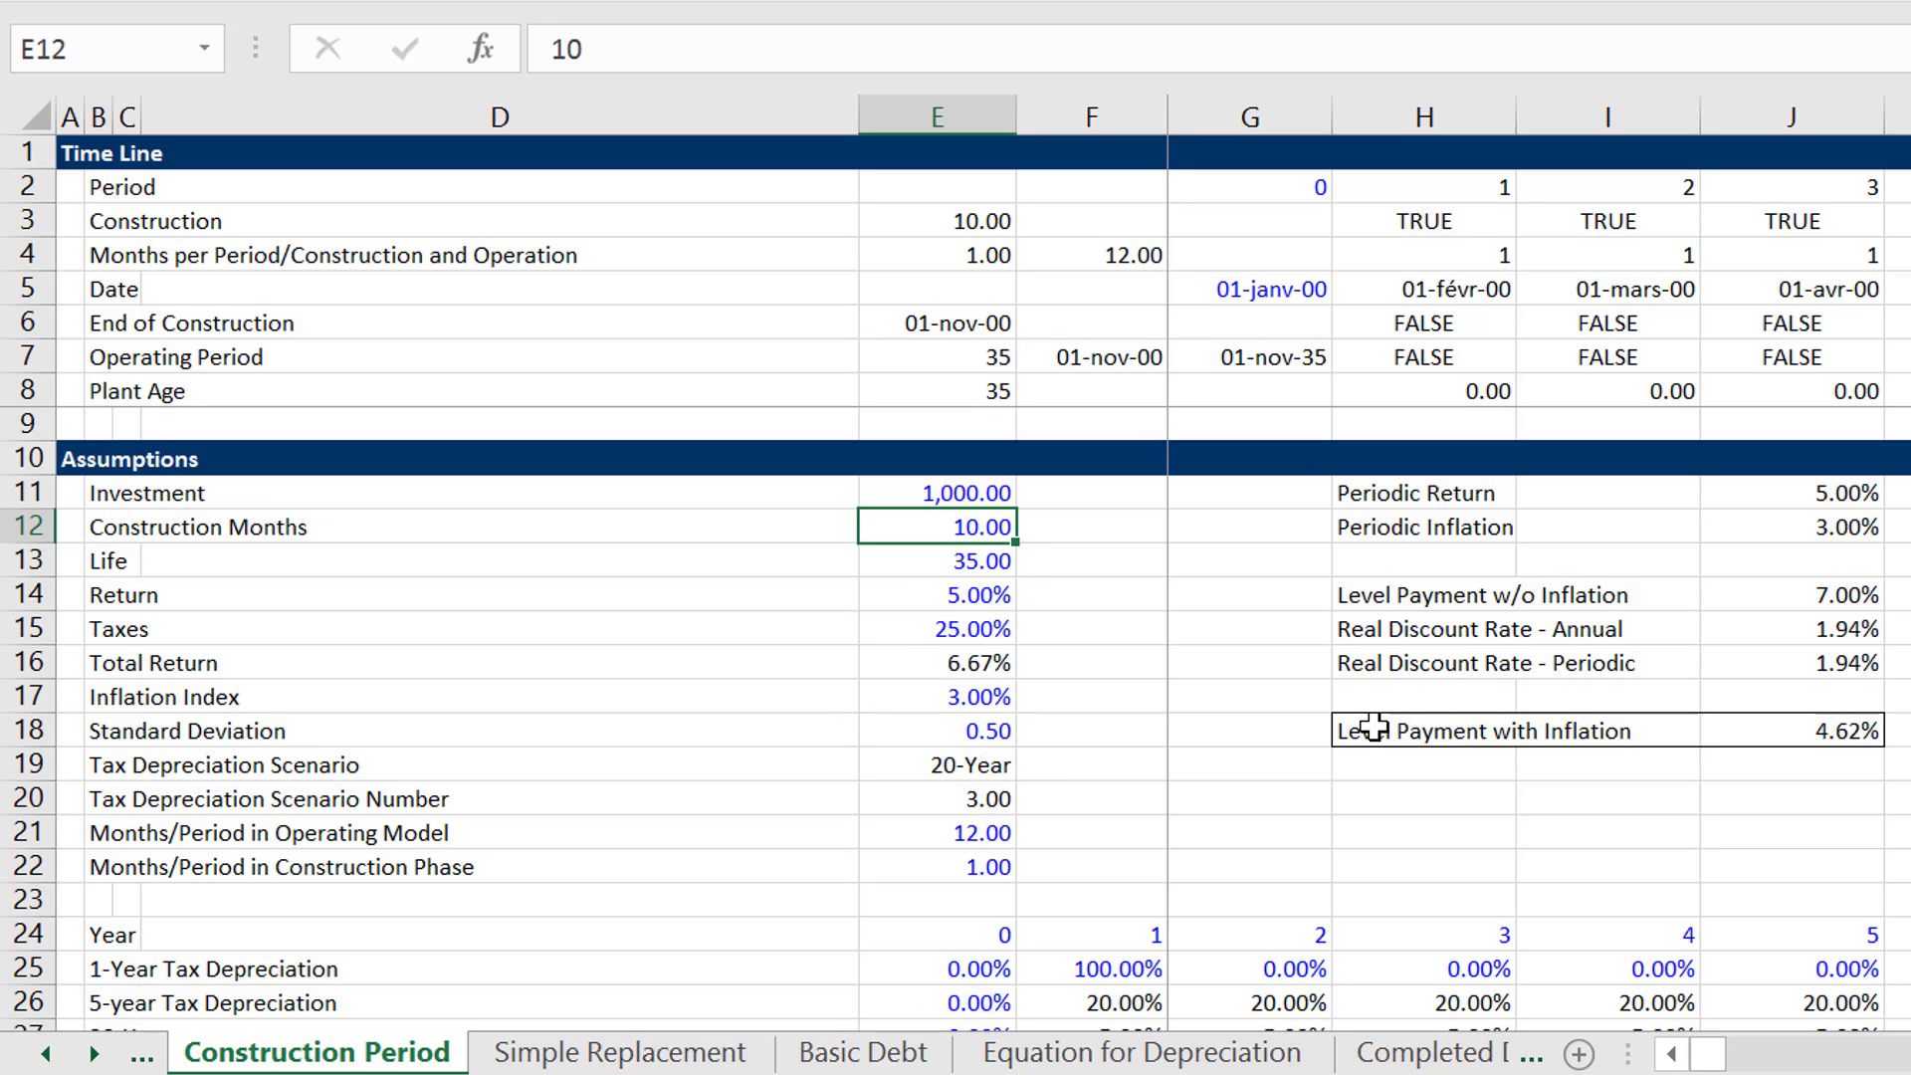
key(Left)
key(Left)
key(Left)
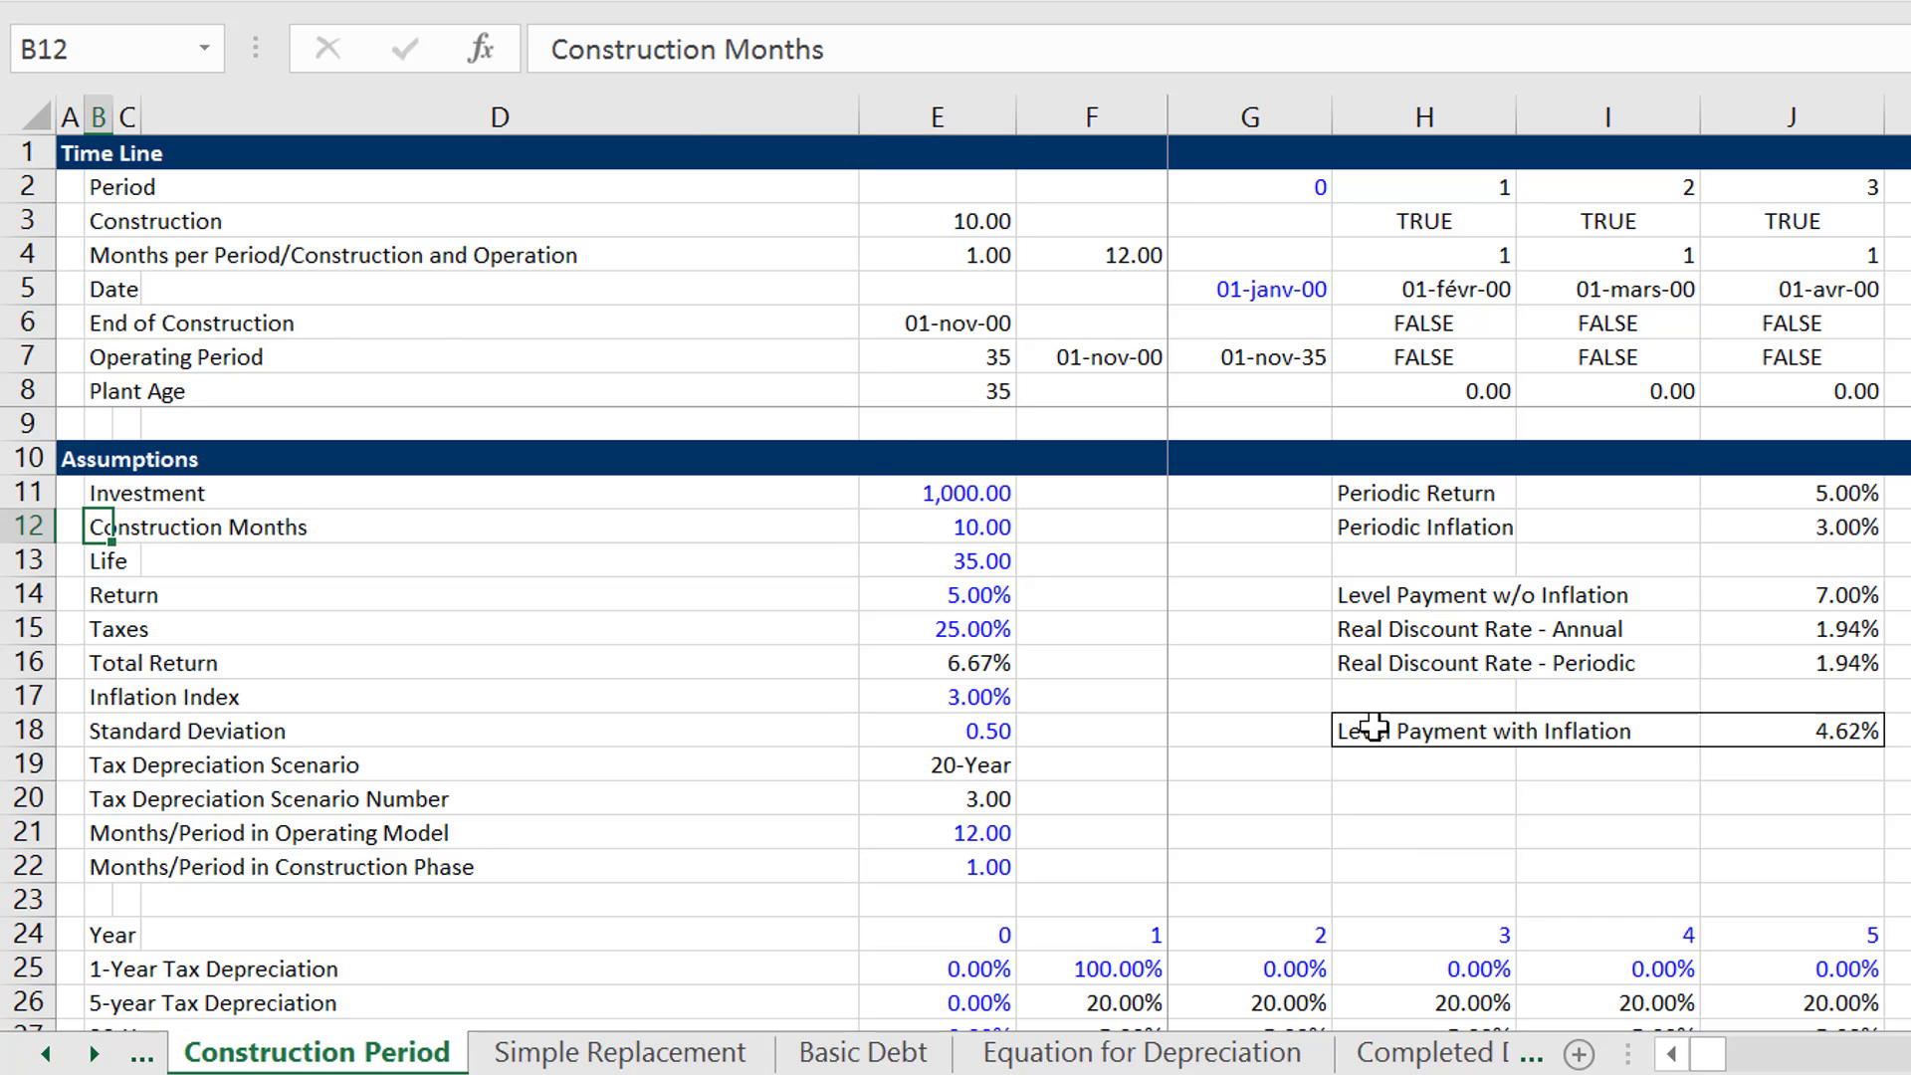
key(Down)
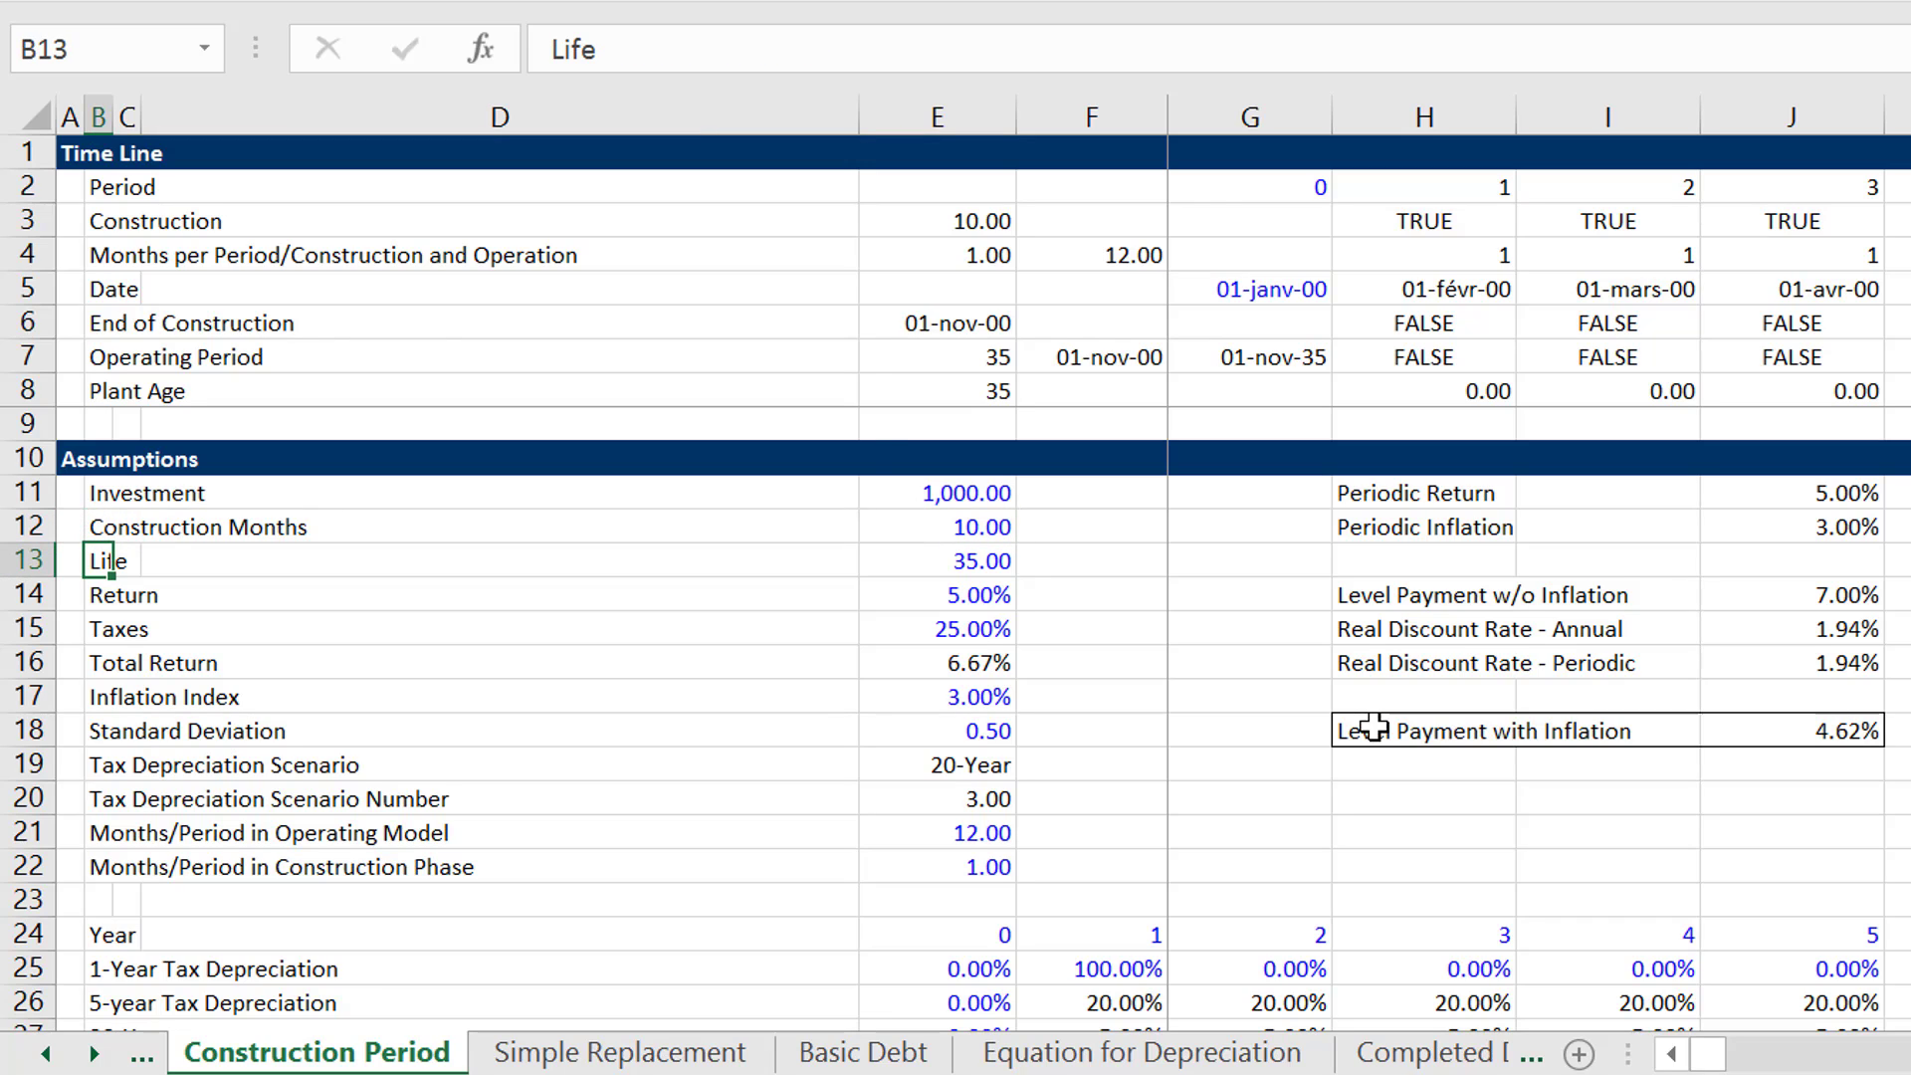
key(Down)
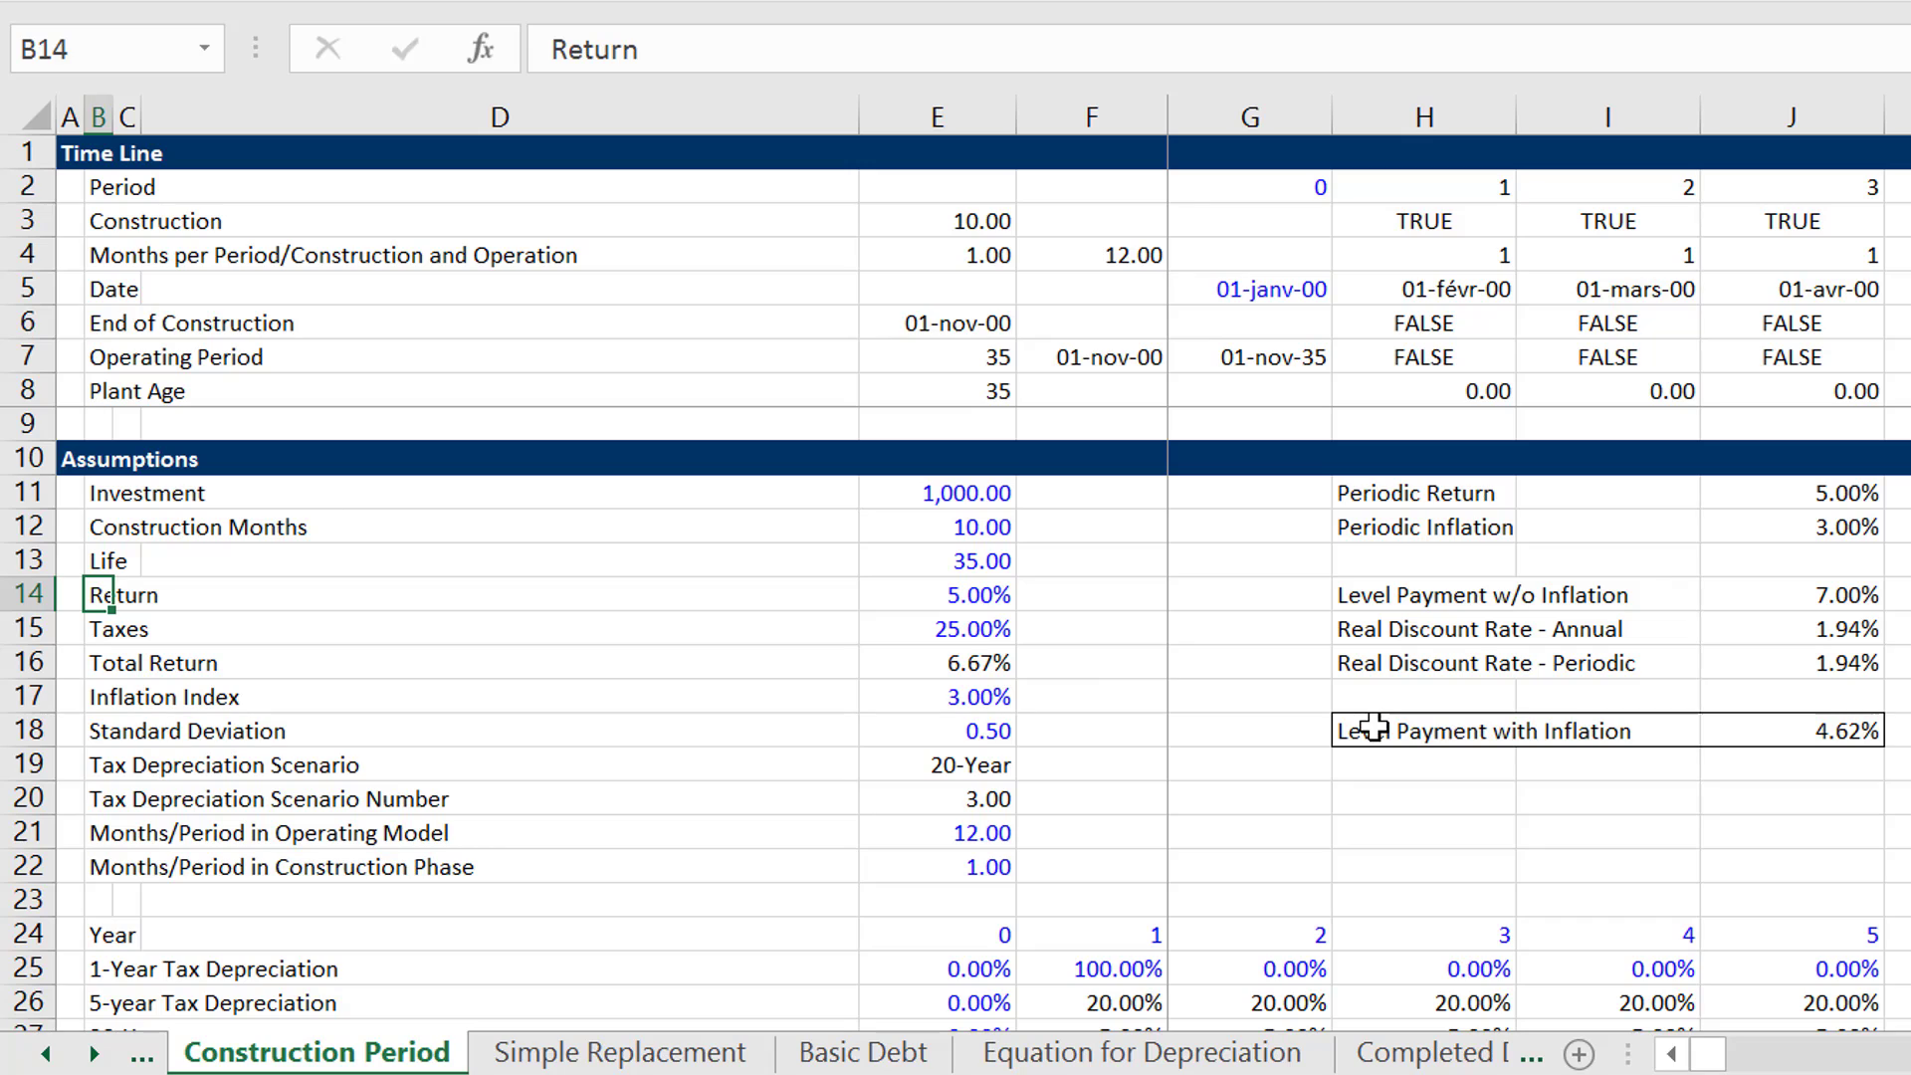
key(Down)
key(Down)
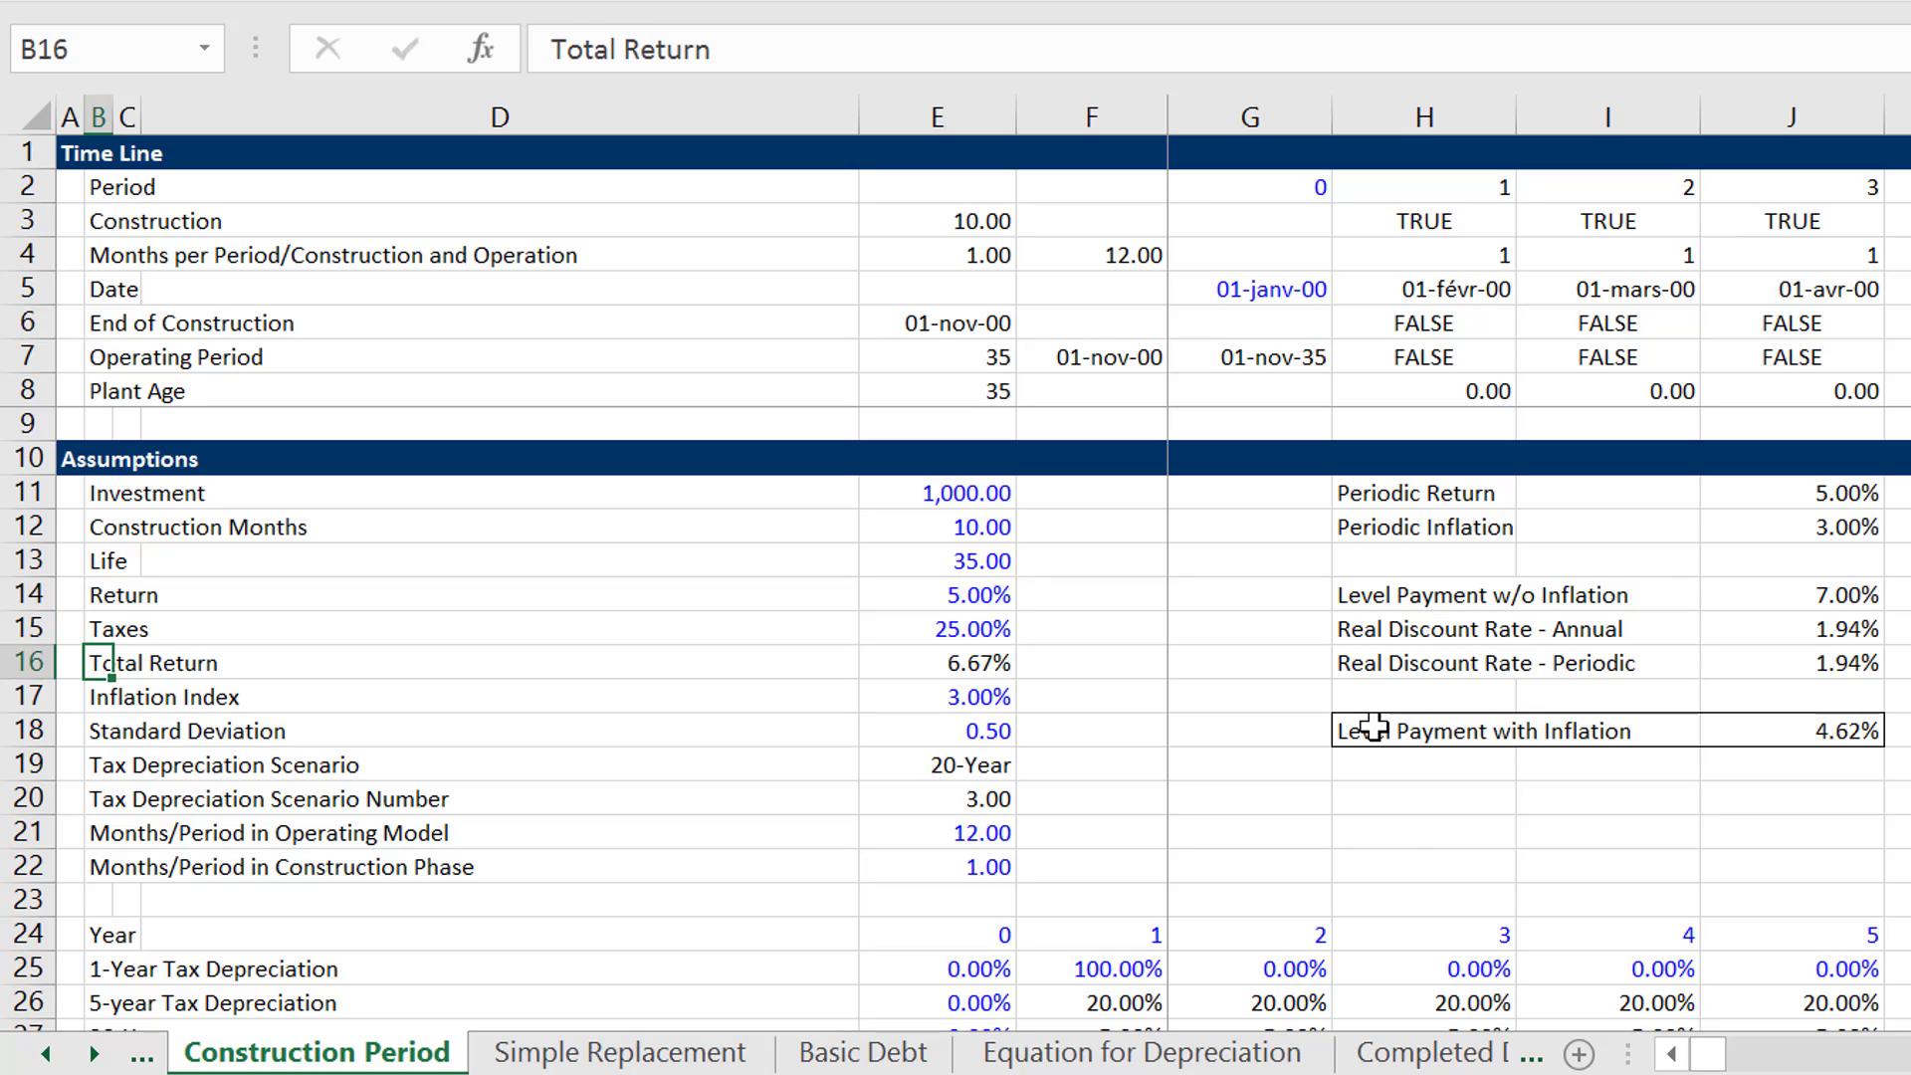
Rename the Construction Months label in B12 to "Construction Period".
key(Up)
key(Up)
key(Up)
key(Up)
key(F2)
key(BackSpace)
key(BackSpace)
key(BackSpace)
key(BackSpace)
key(BackSpace)
key(BackSpace)
key(BackSpace)
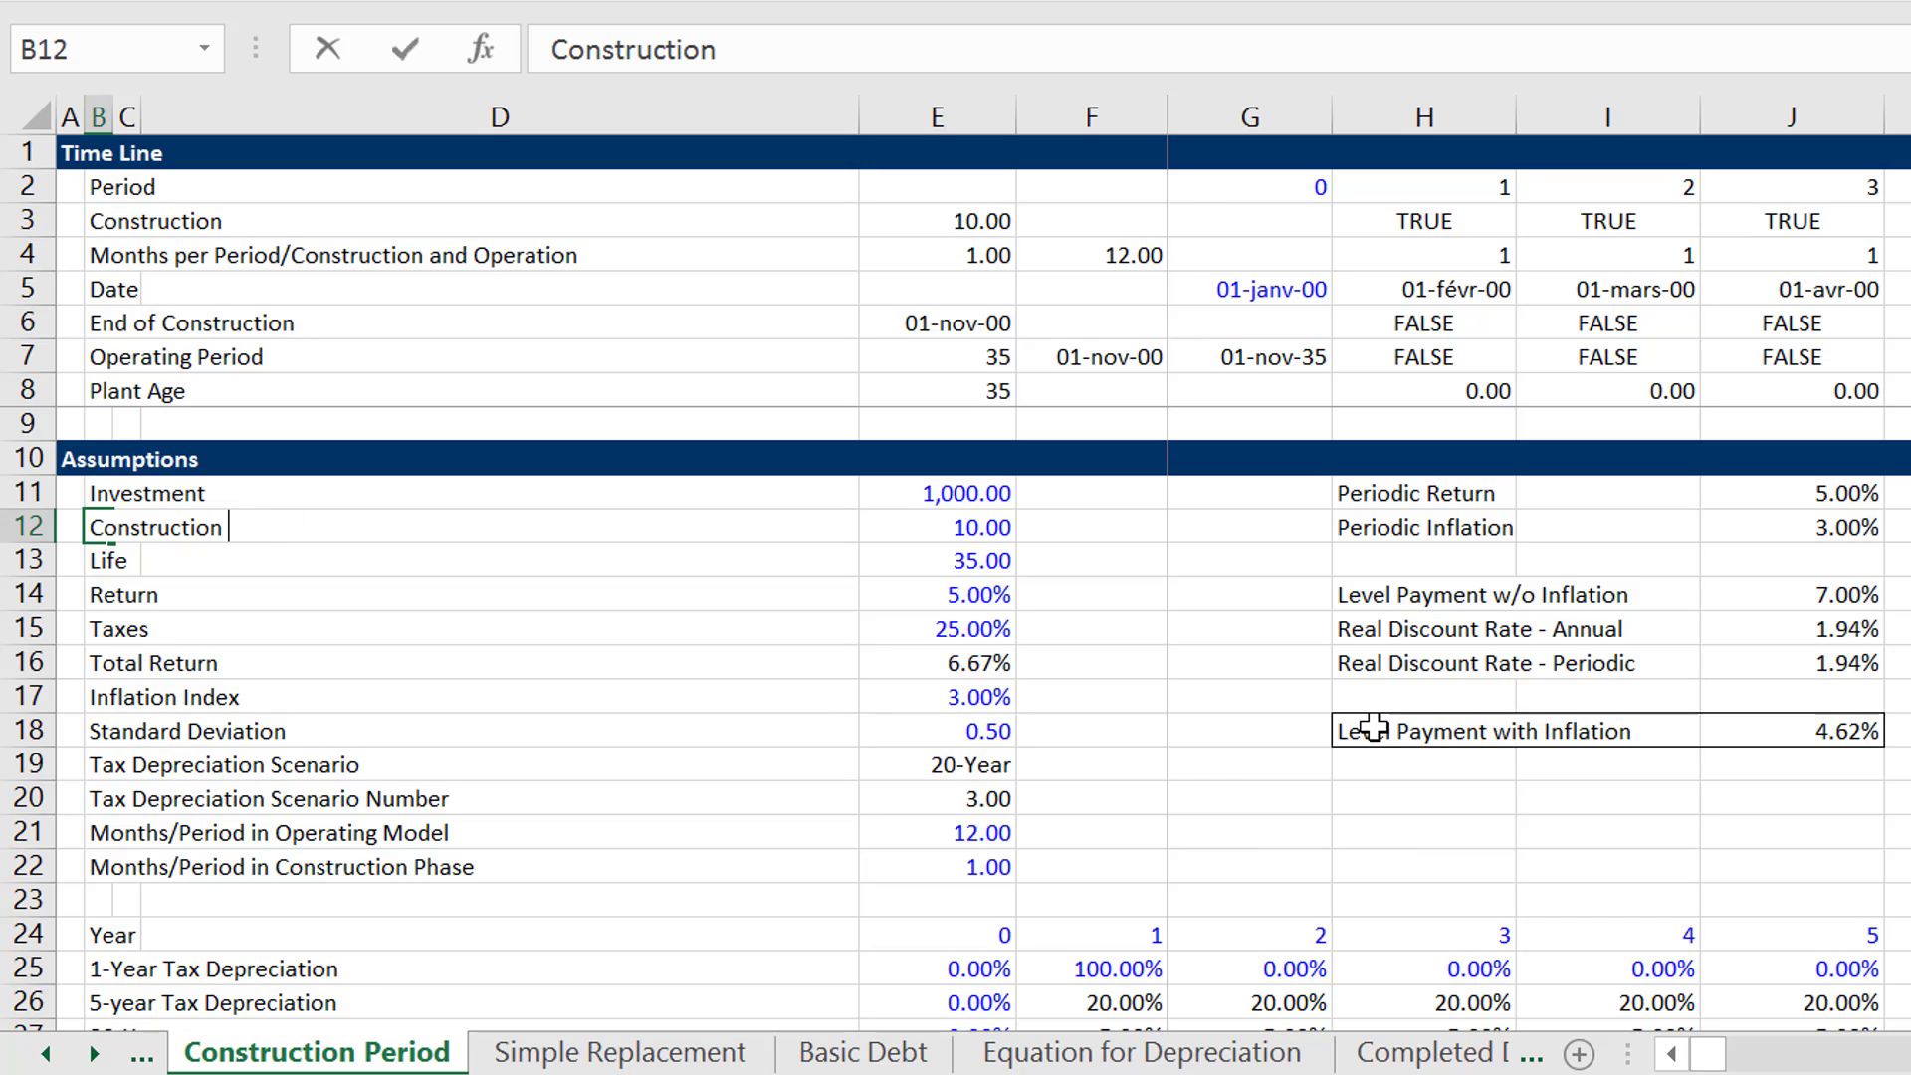
text(Period)
key(Return)
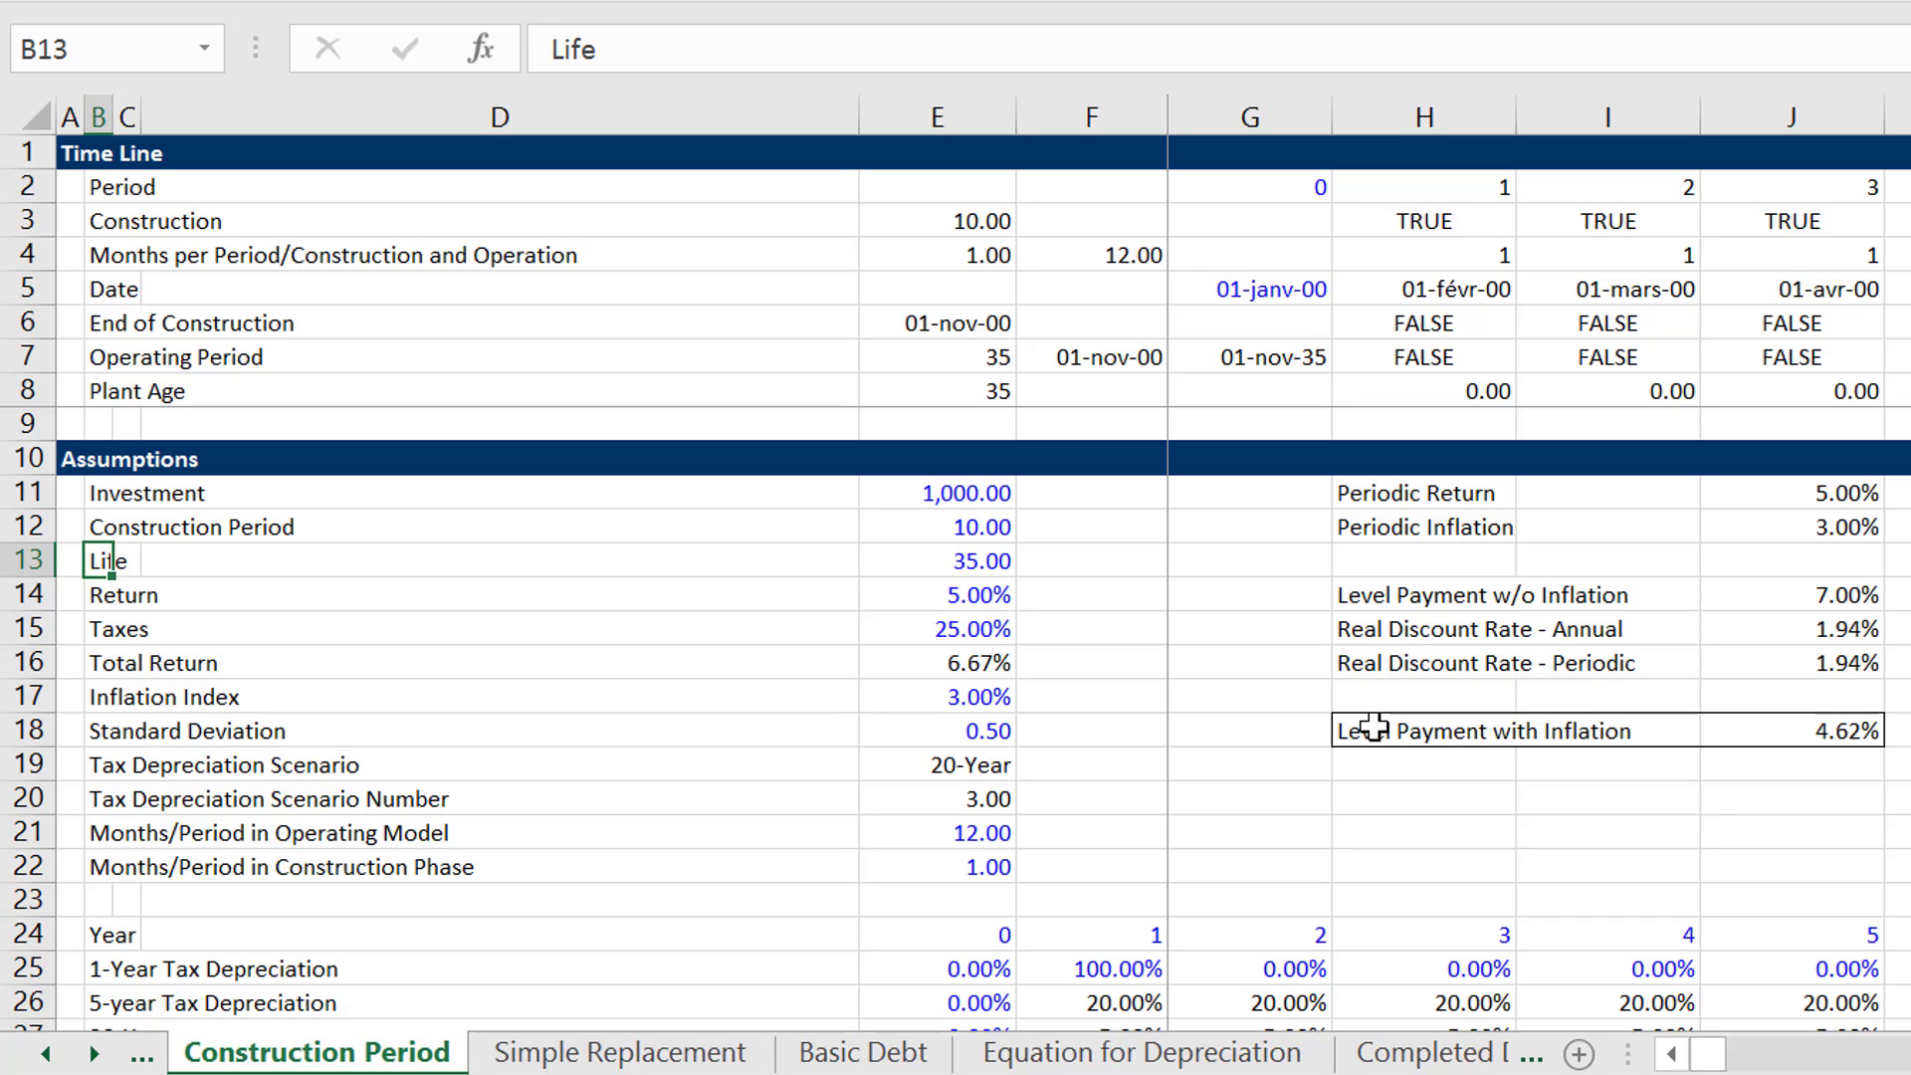
Insert a new column before the assumption values in column E and narrow it to fit short unit labels.
key(Up)
key(Right)
key(Right)
key(Right)
key(ctrl+space)
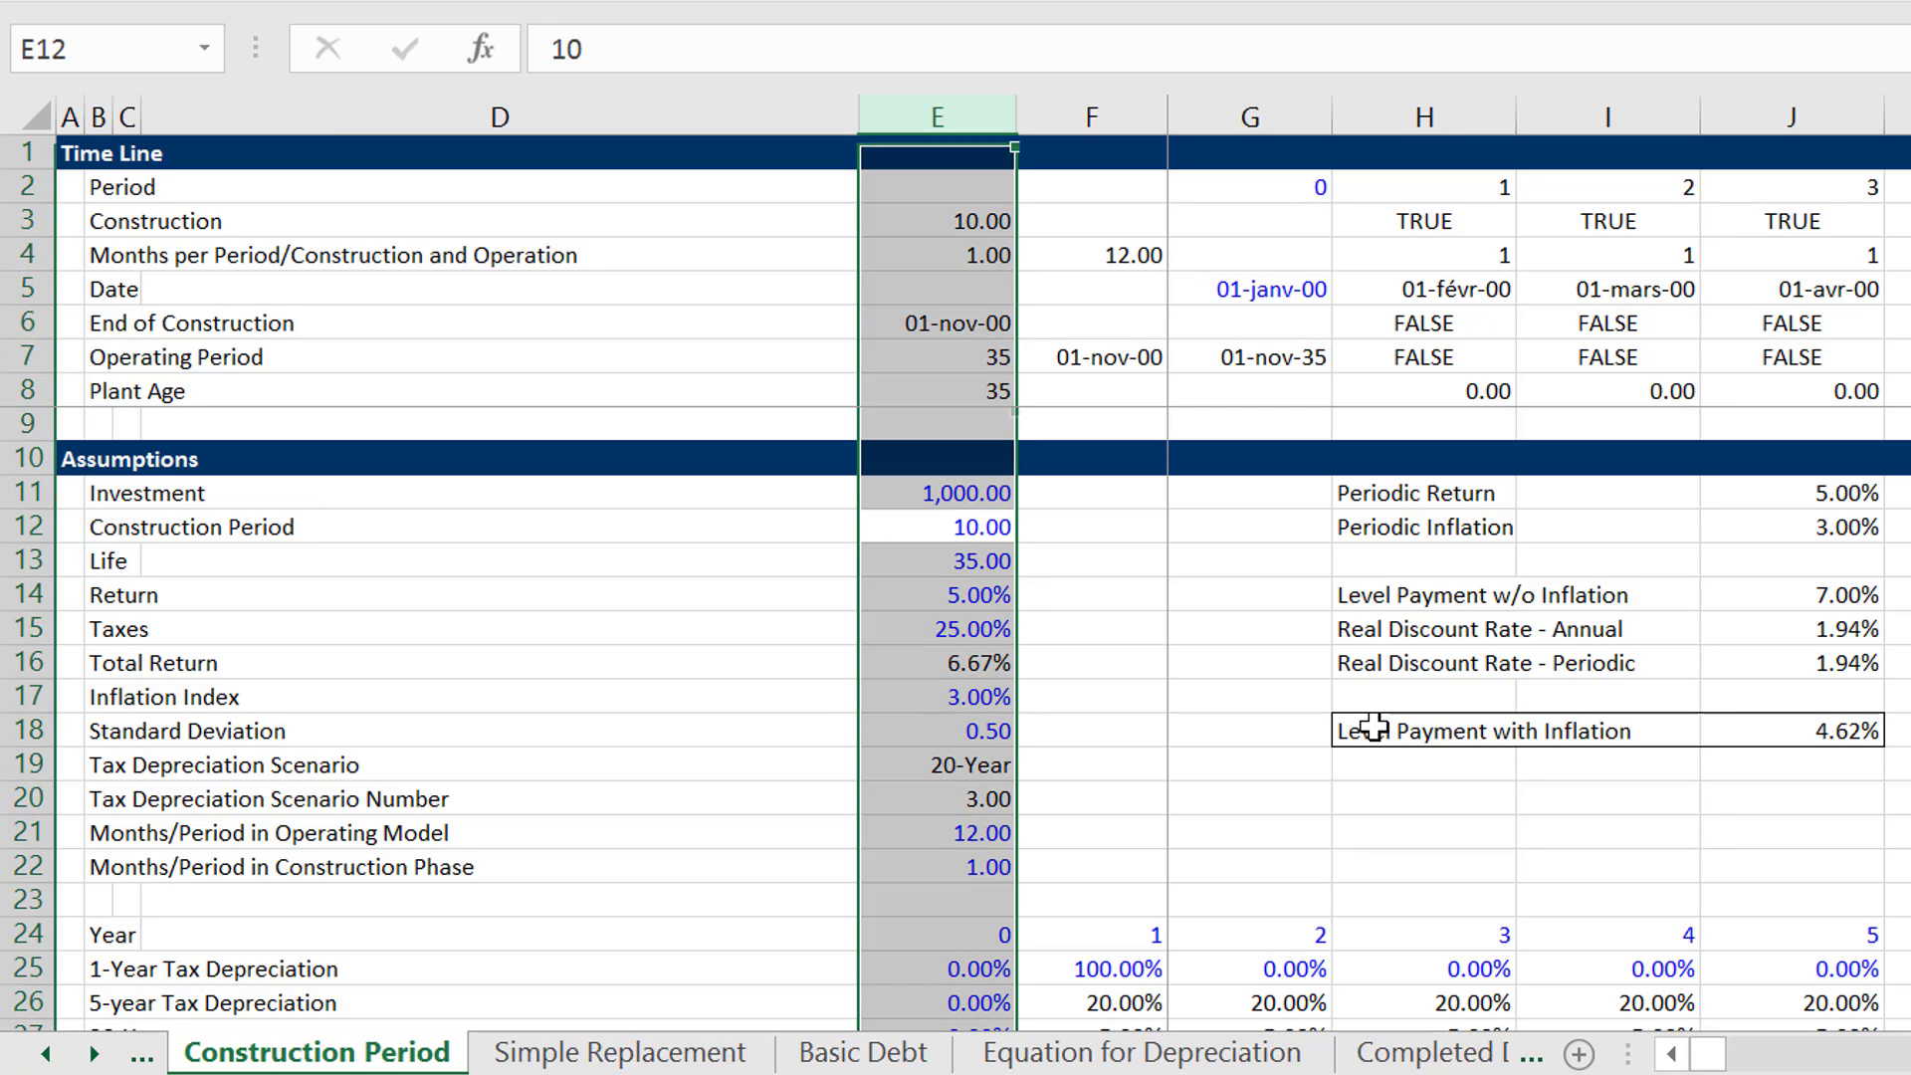
key(ctrl+plus)
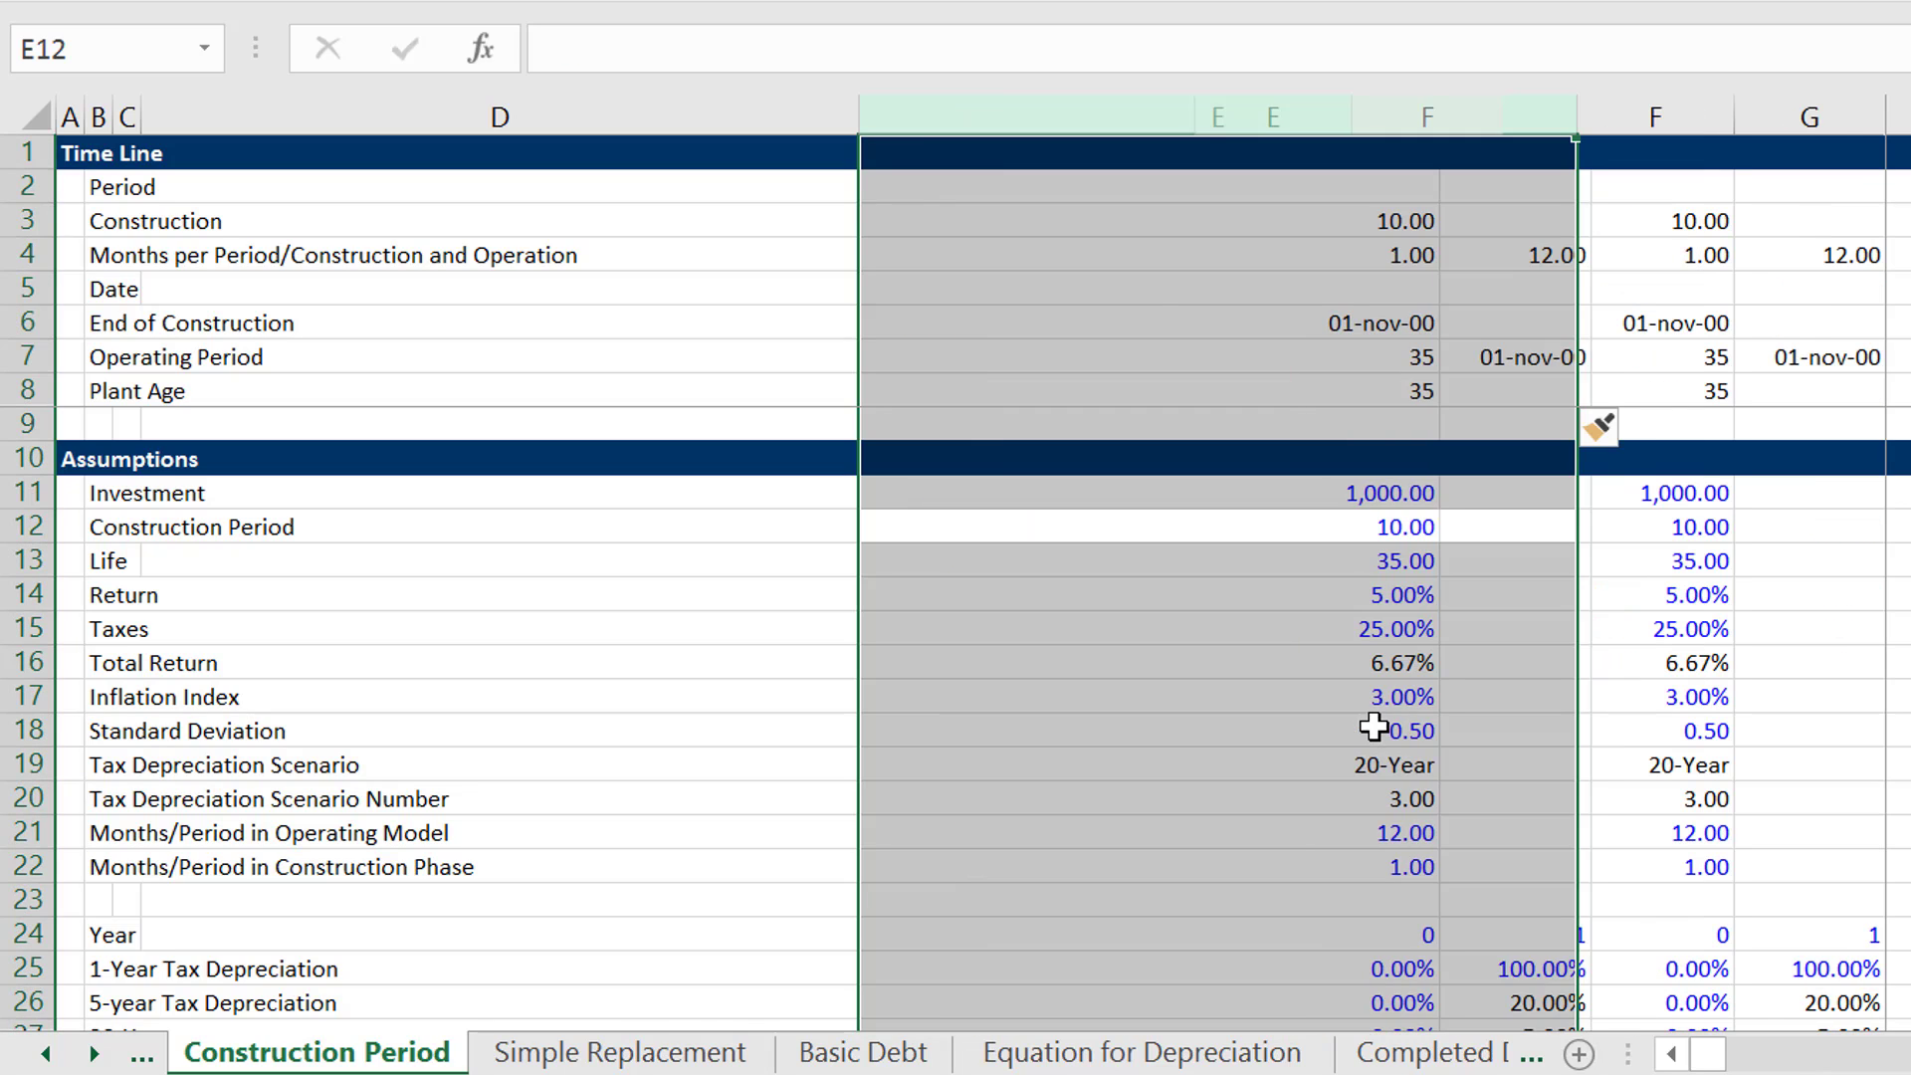
drag(1572, 132, 976, 142)
Enter the units "Months" for Construction Period and "Years" for Life in column E.
key(Down)
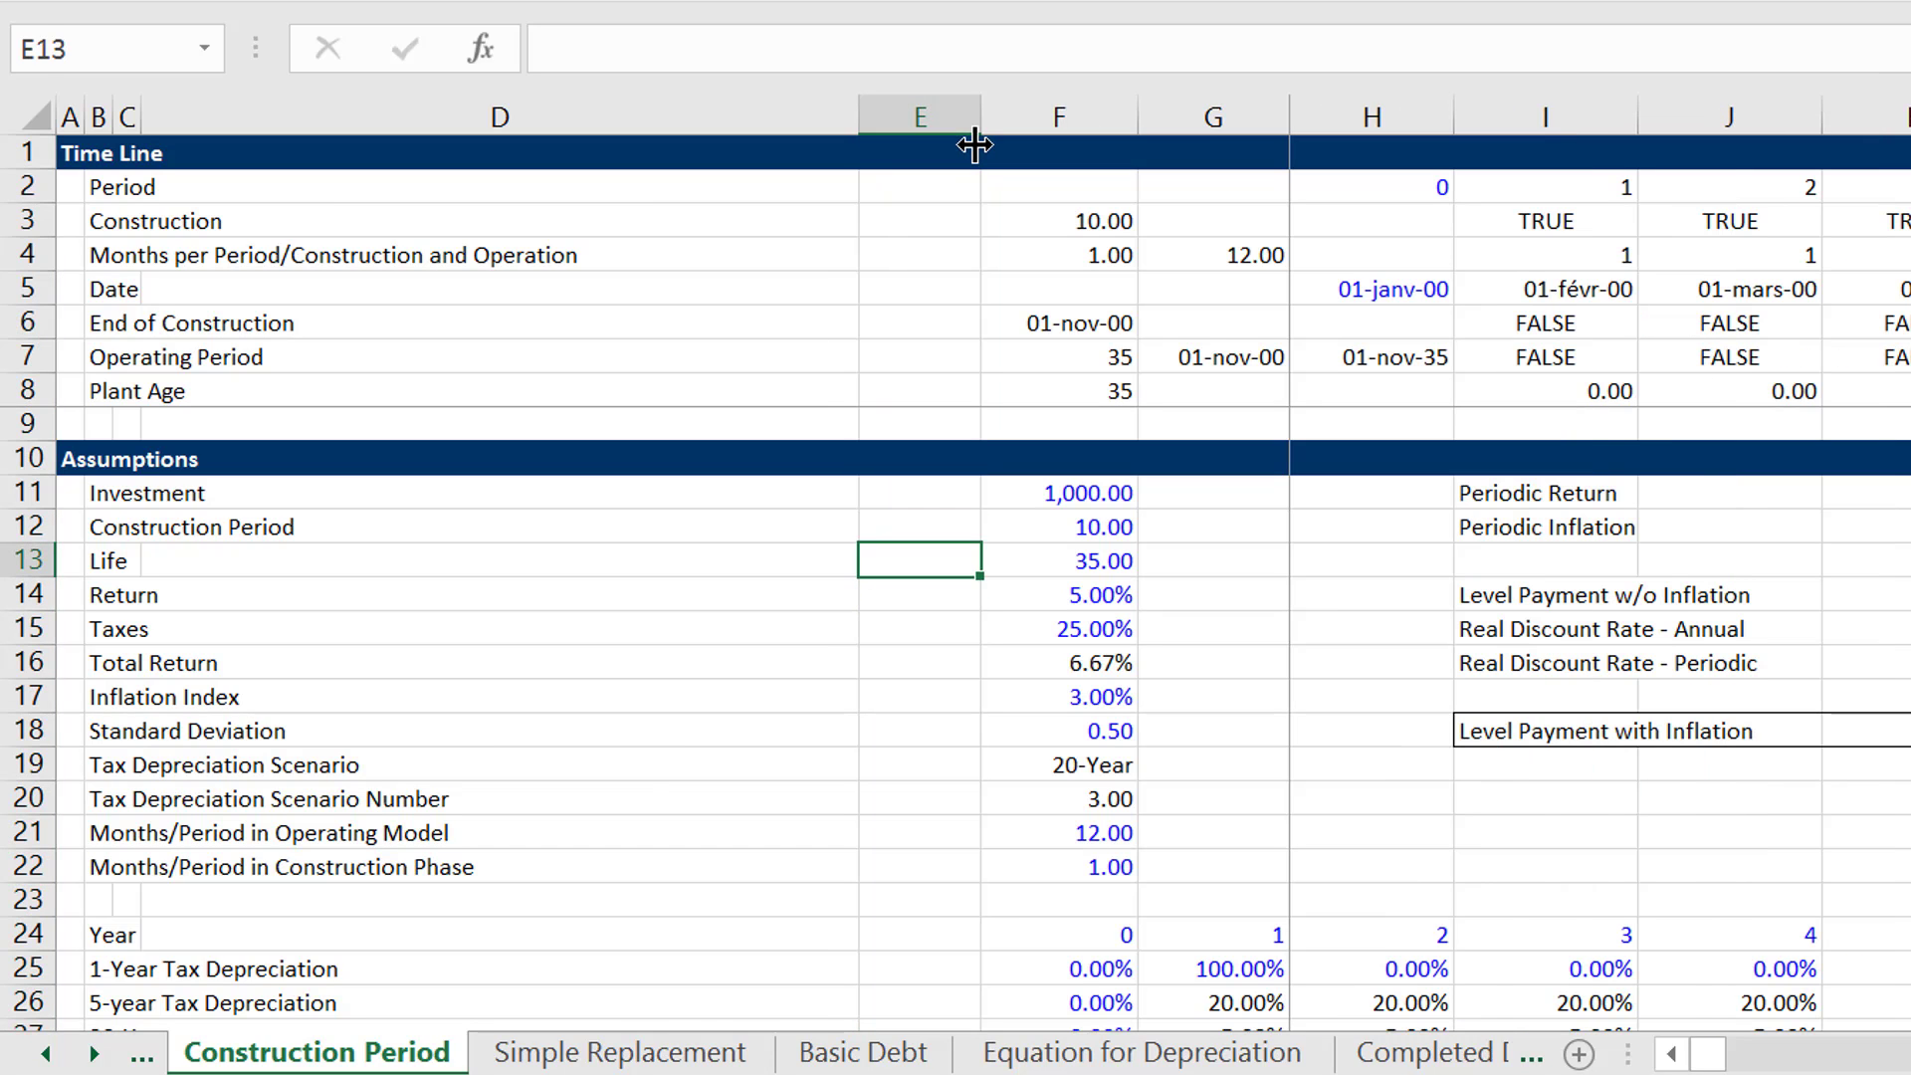
key(Up)
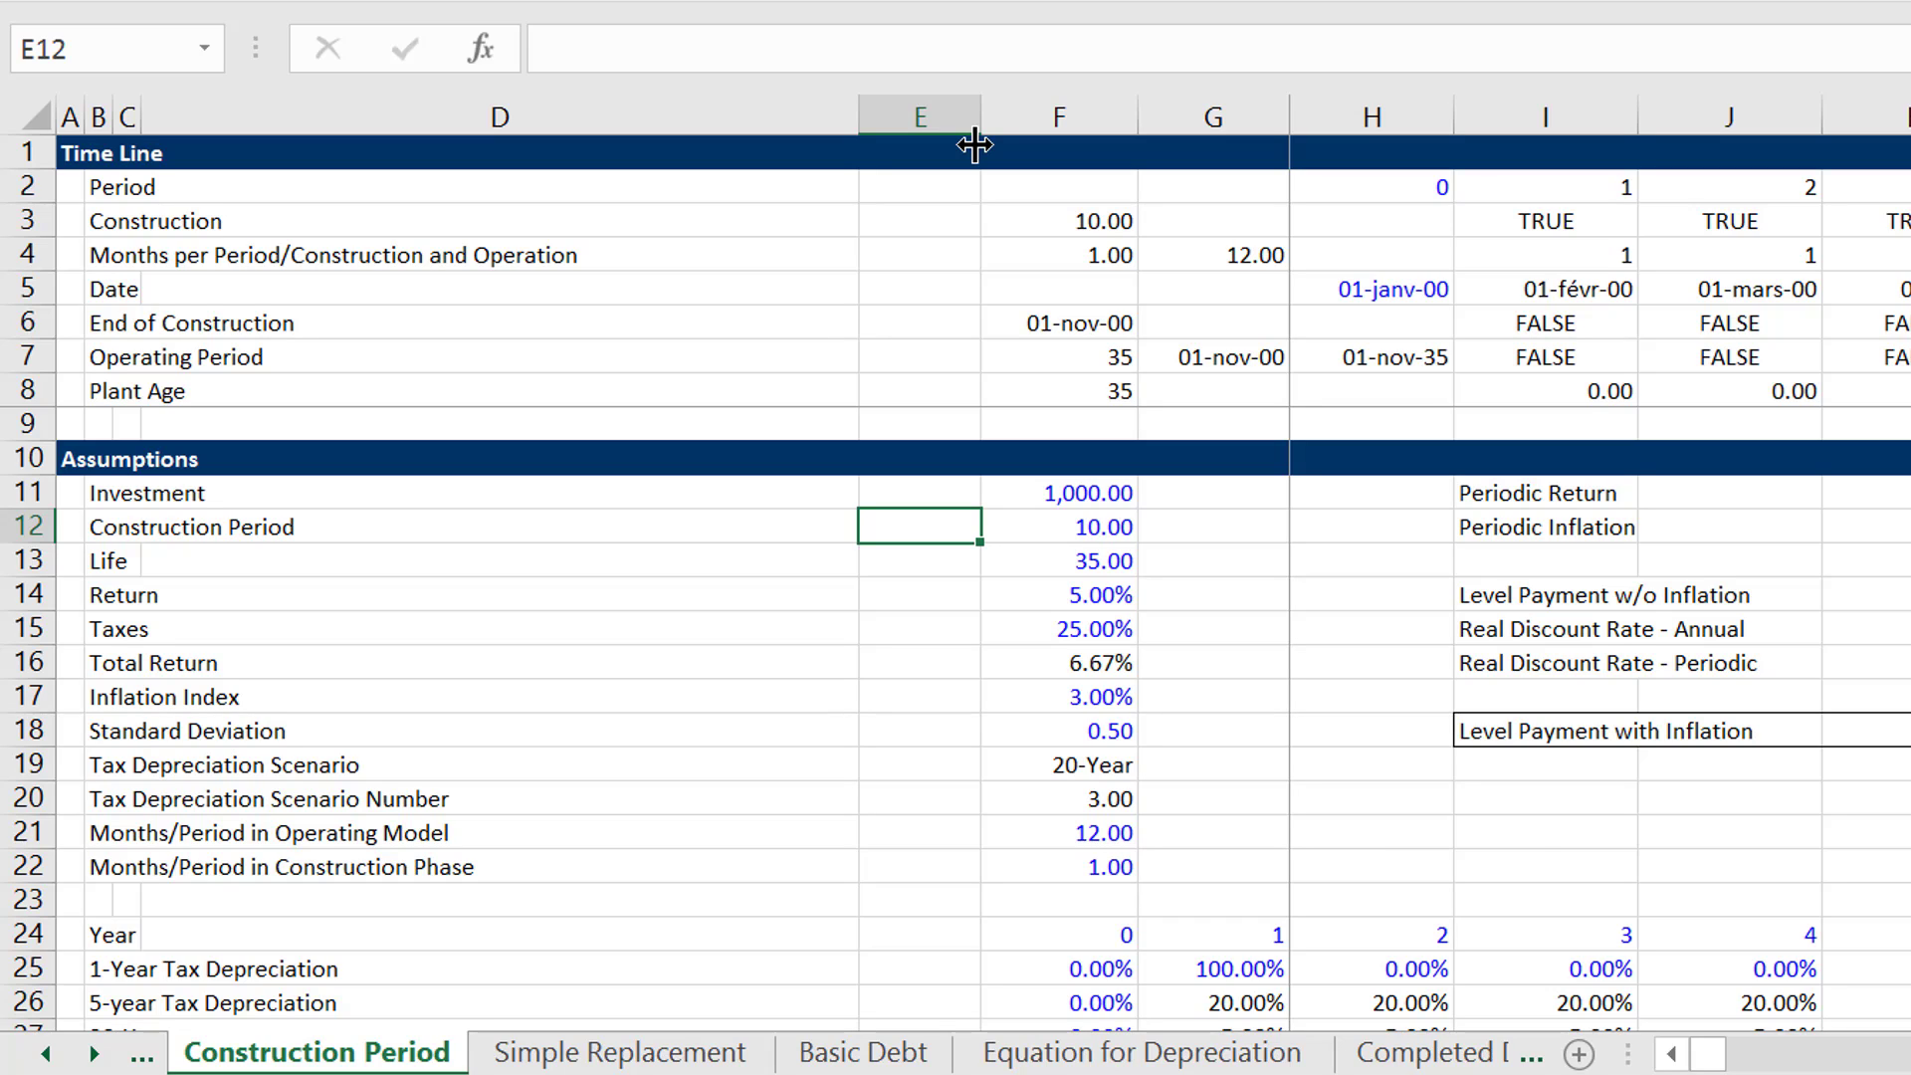
text(Months)
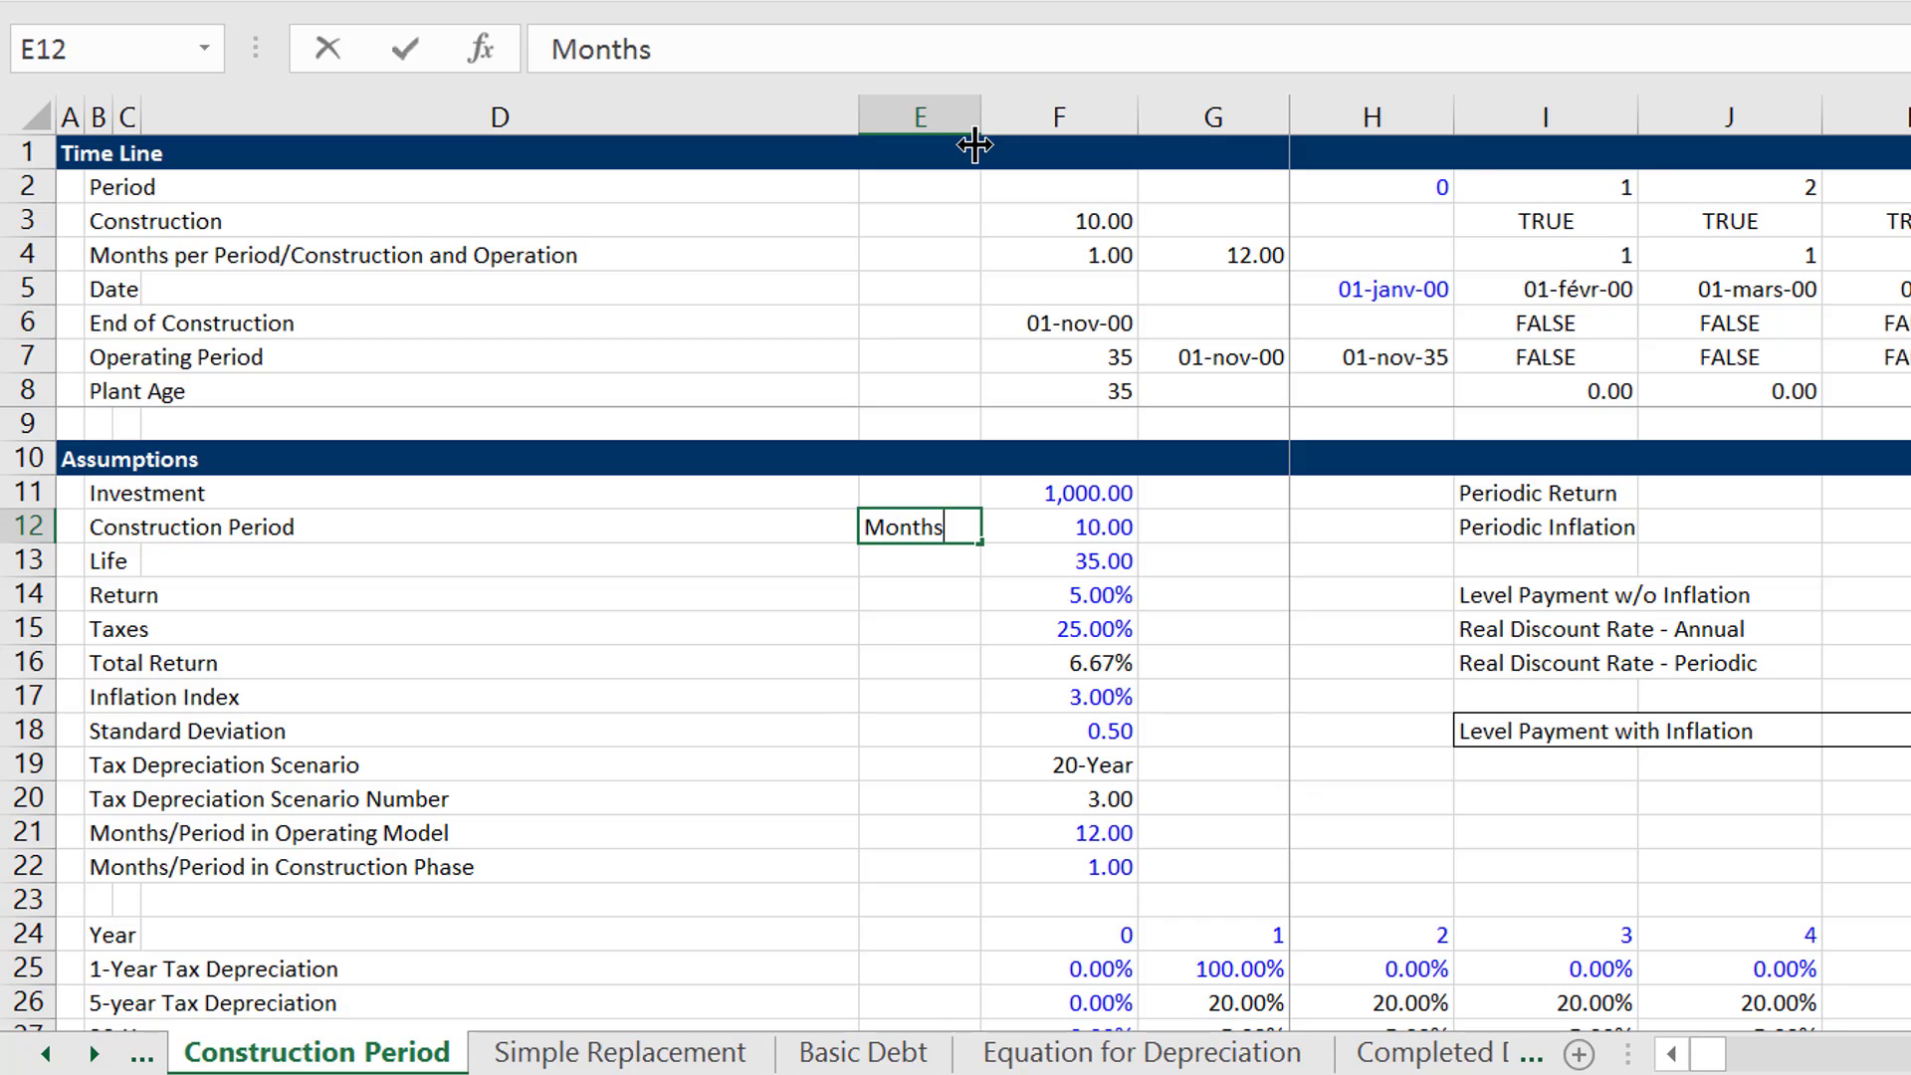
key(Return)
text(Years)
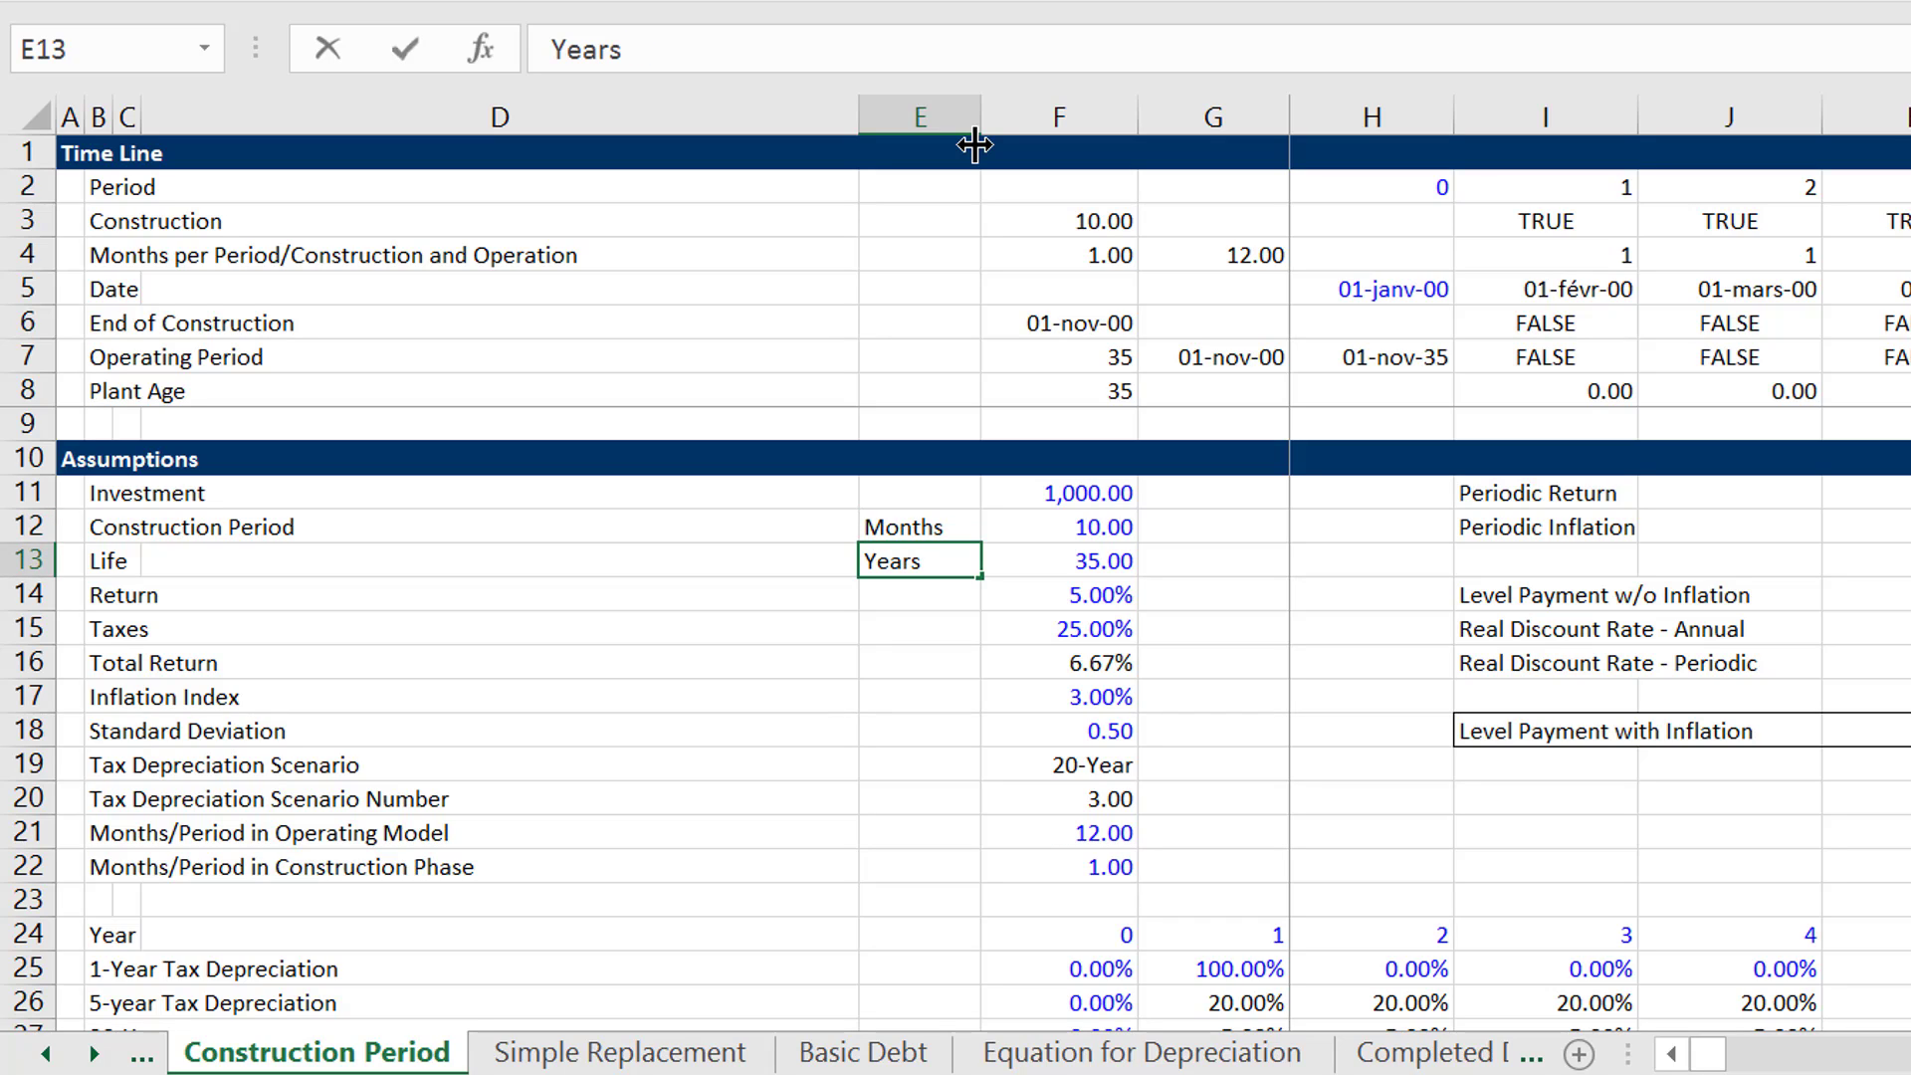
key(Return)
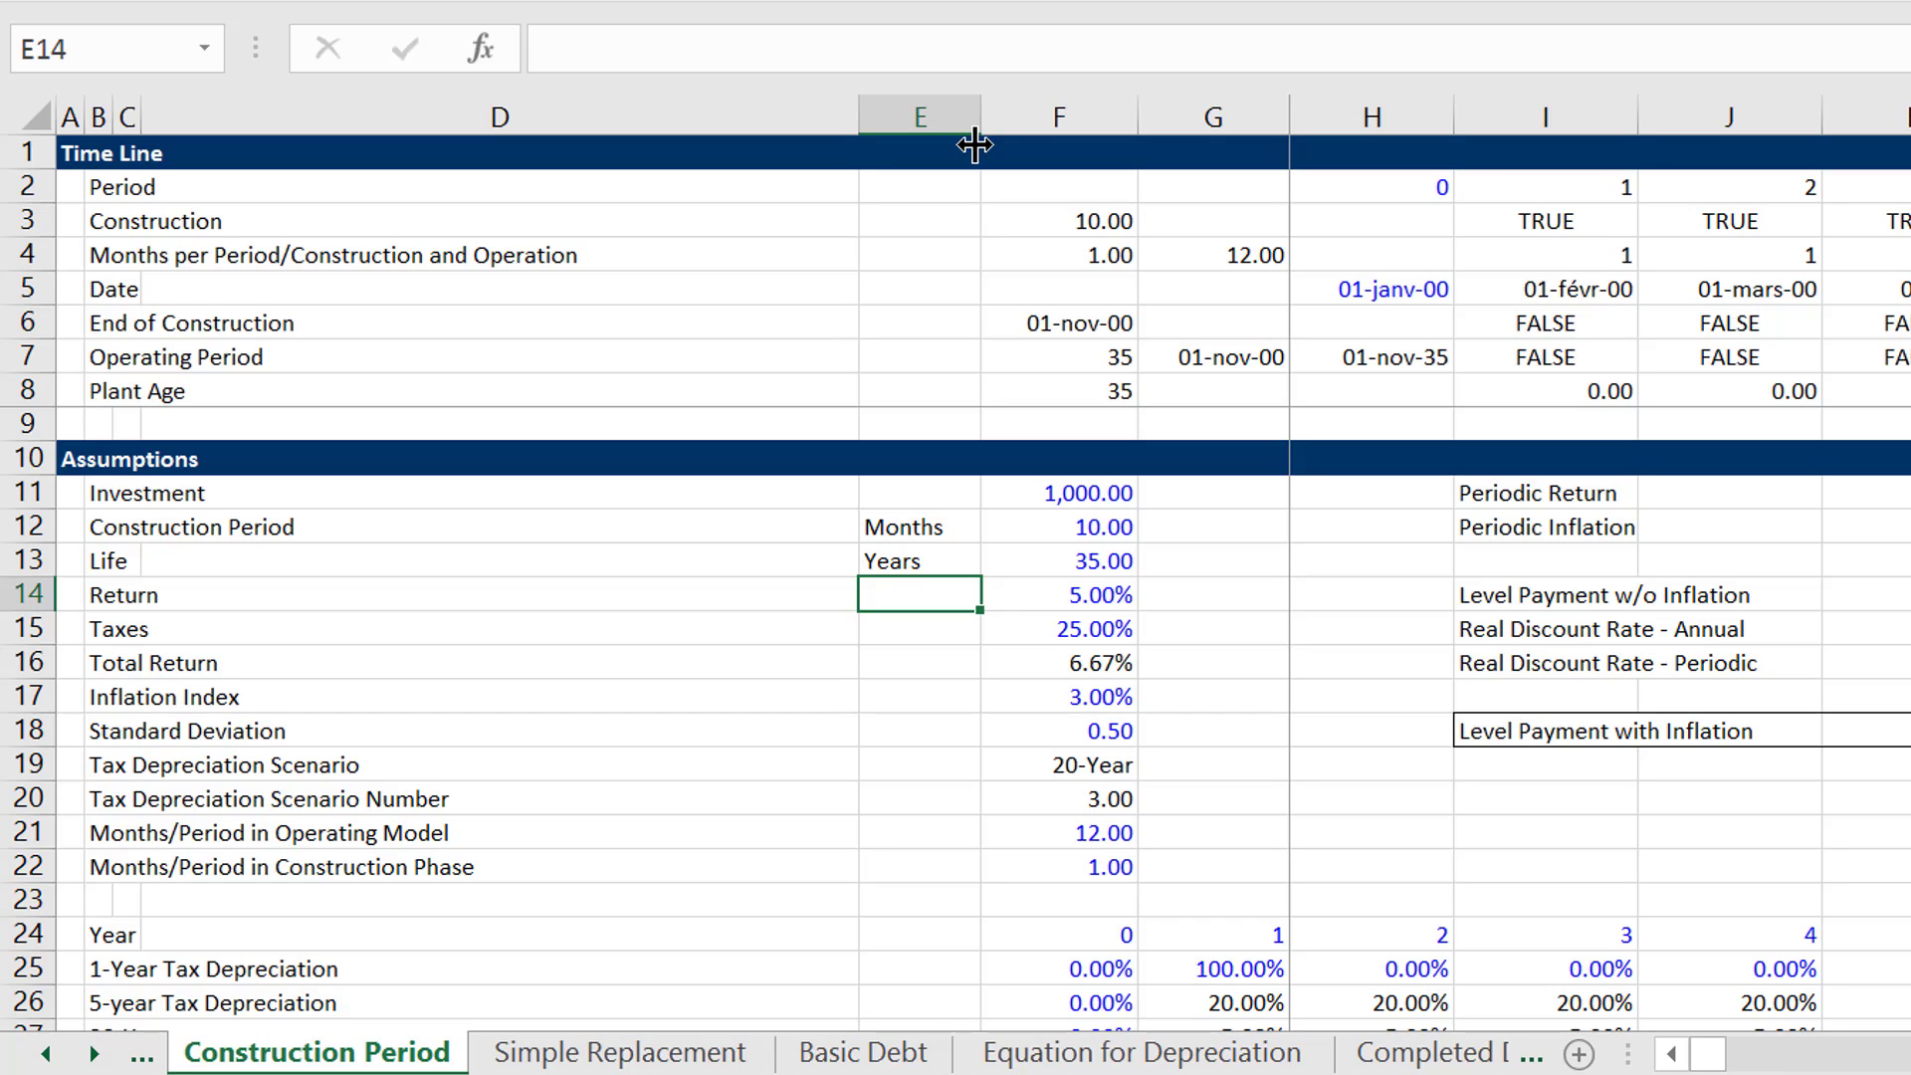
Enter the units "% p.a." for Return and "%" for Taxes in column E.
text(% p.a.)
key(Return)
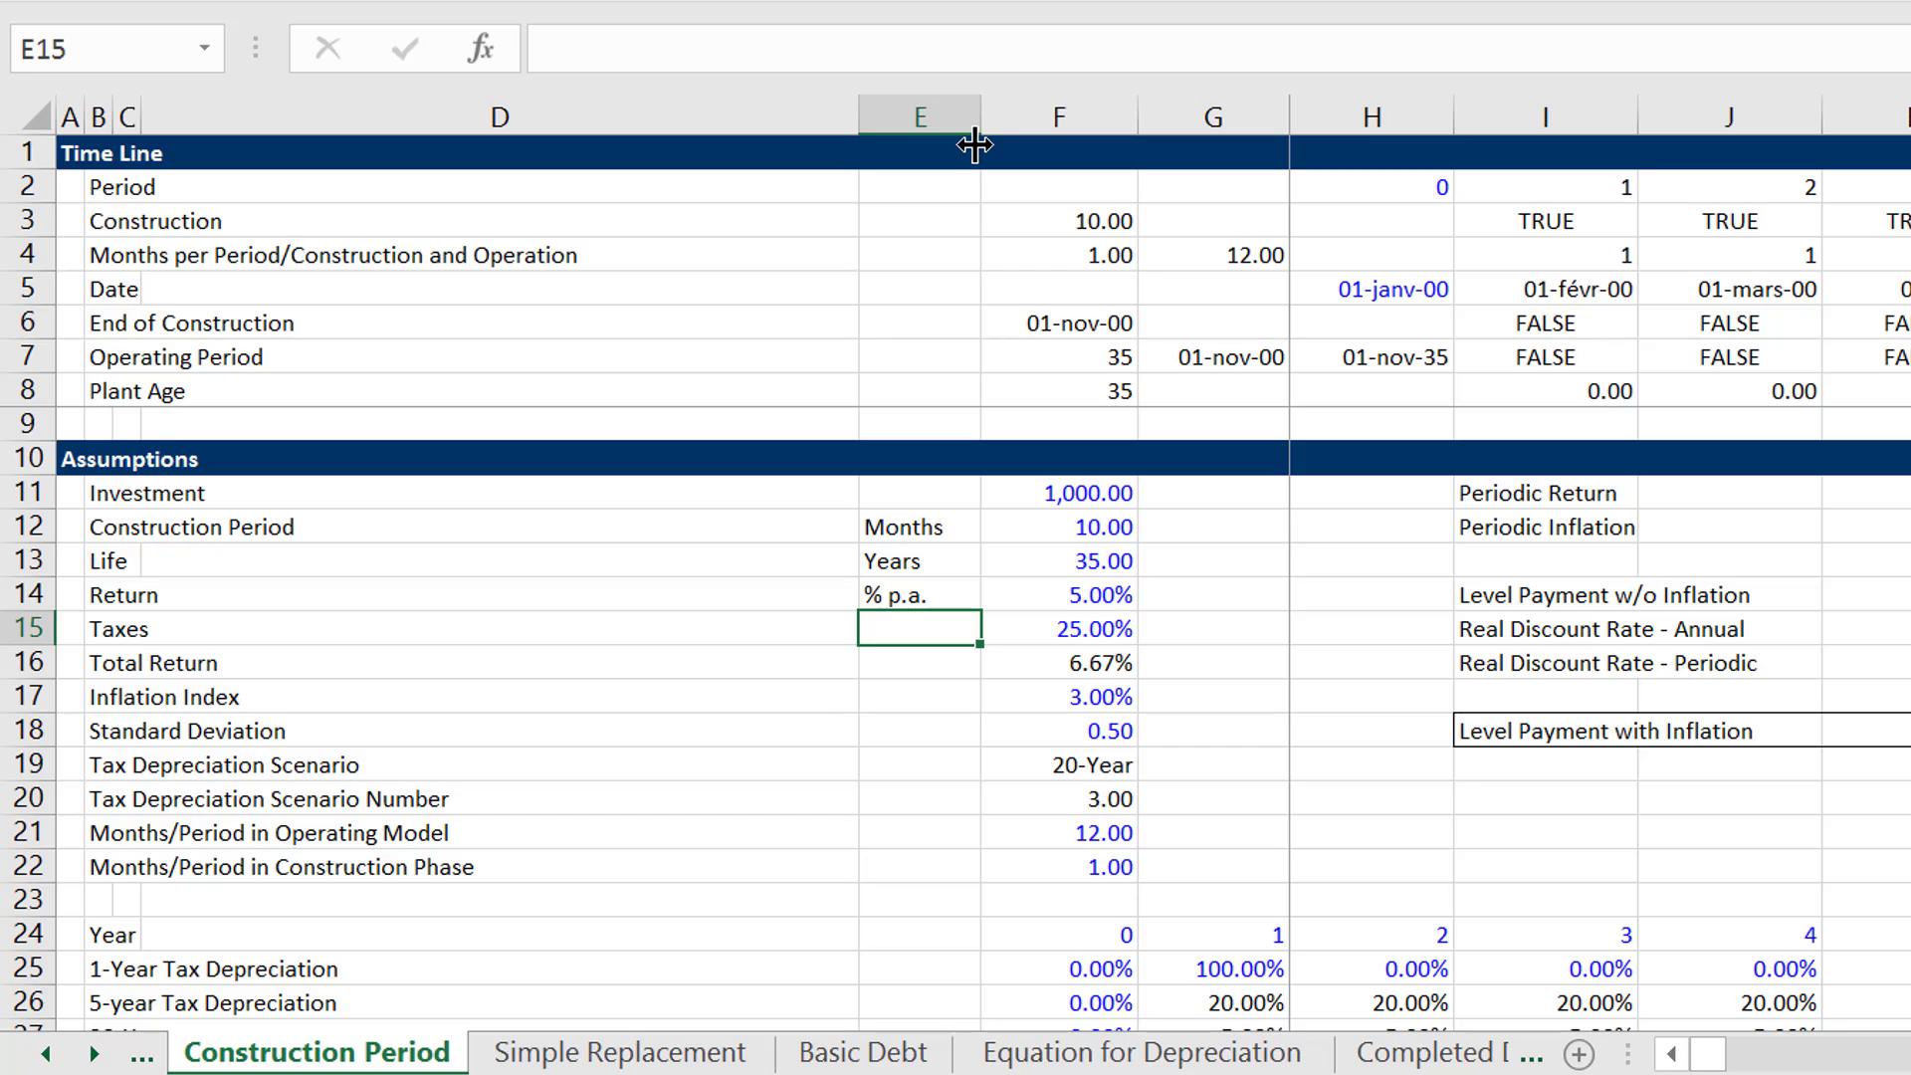
text(%)
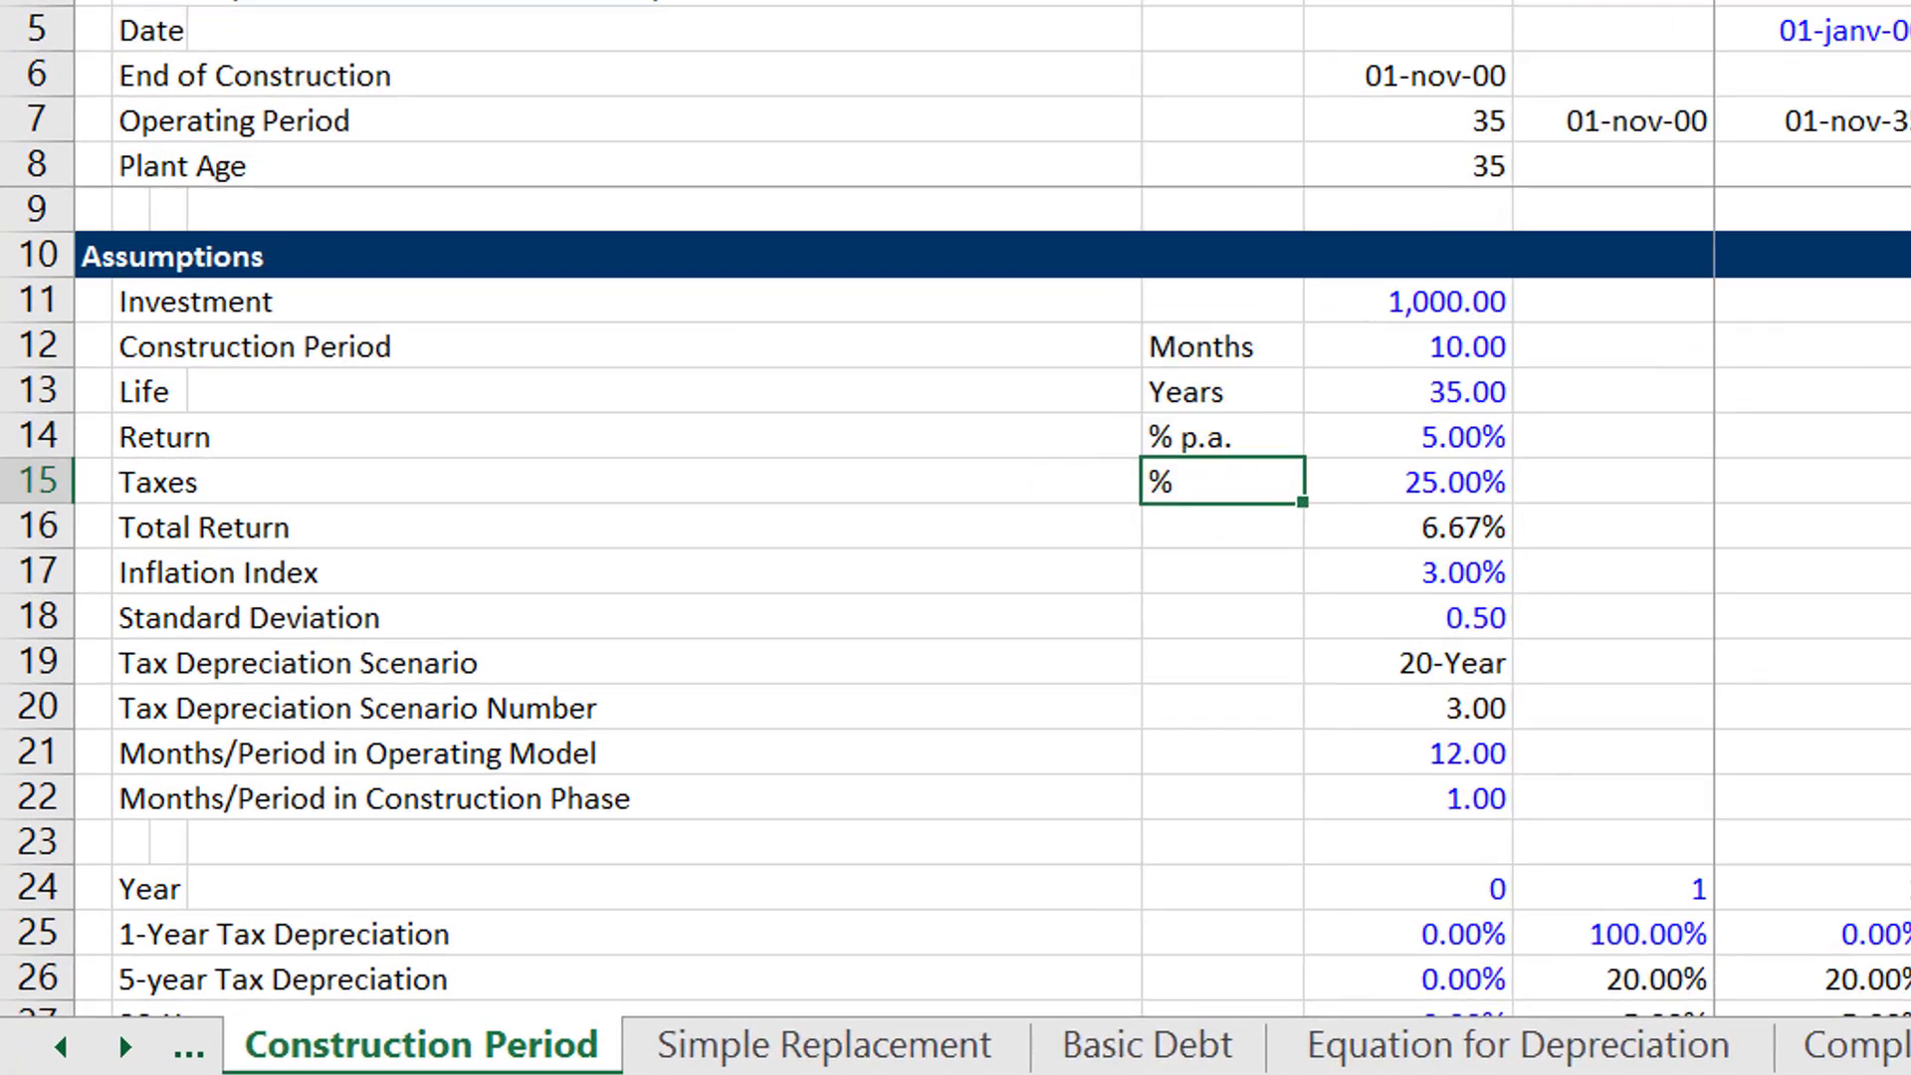
key(Return)
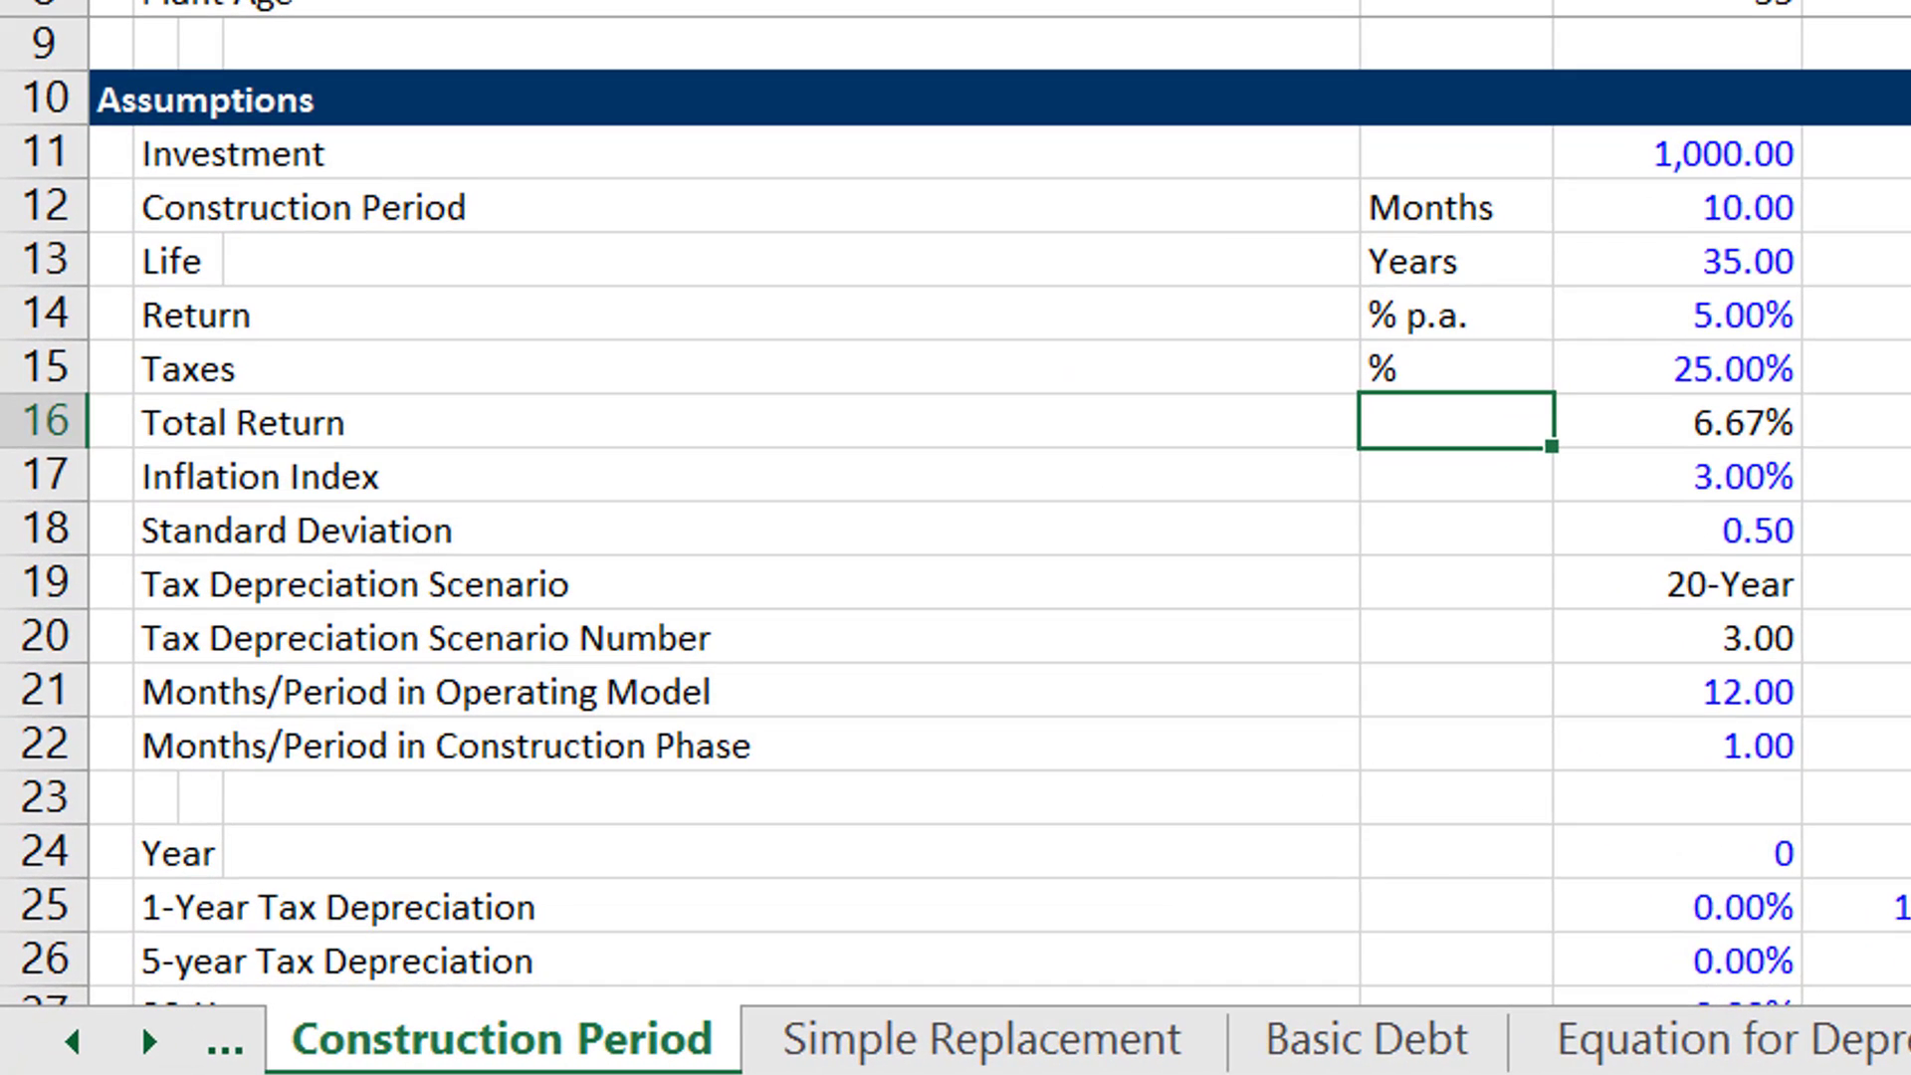
Enter the unit "% p.a." for Total Return and fill it down to Inflation Index.
text(% p.a.)
key(Return)
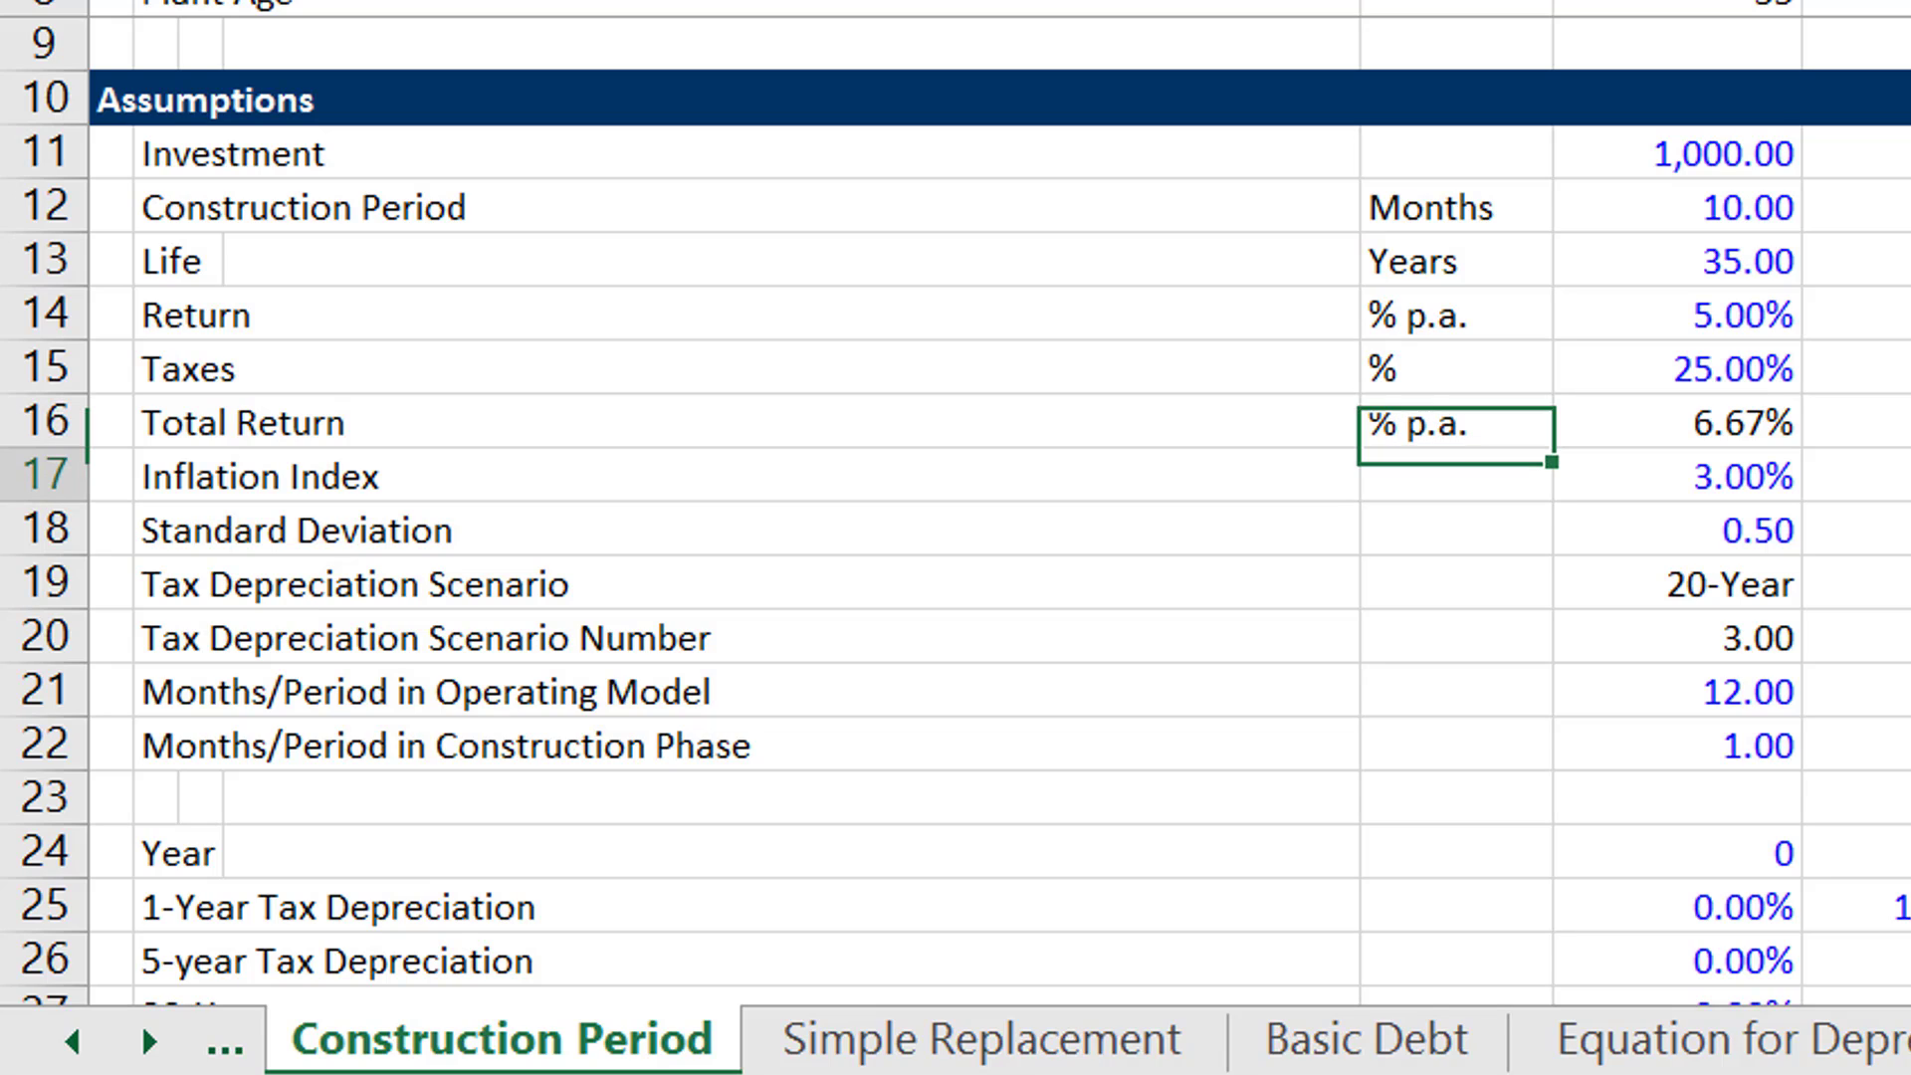
key(Up)
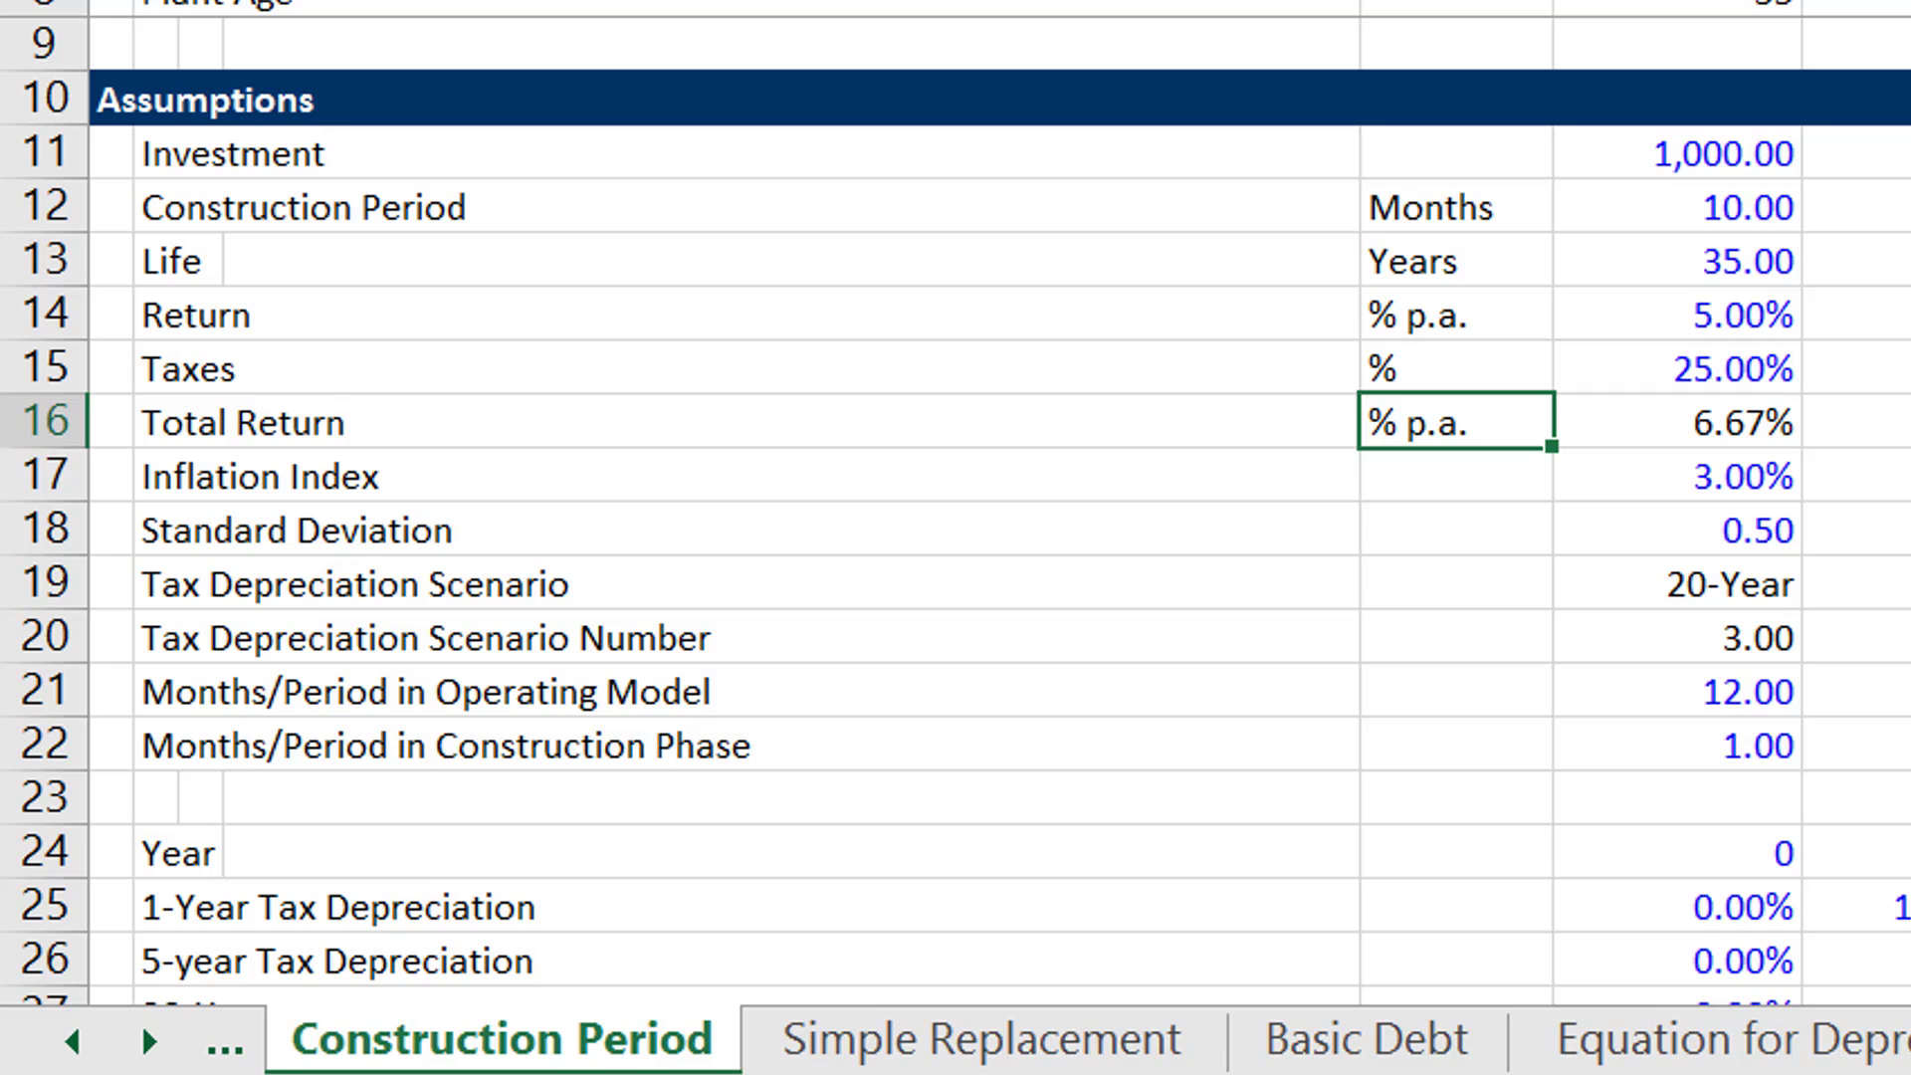
key(shift+Down)
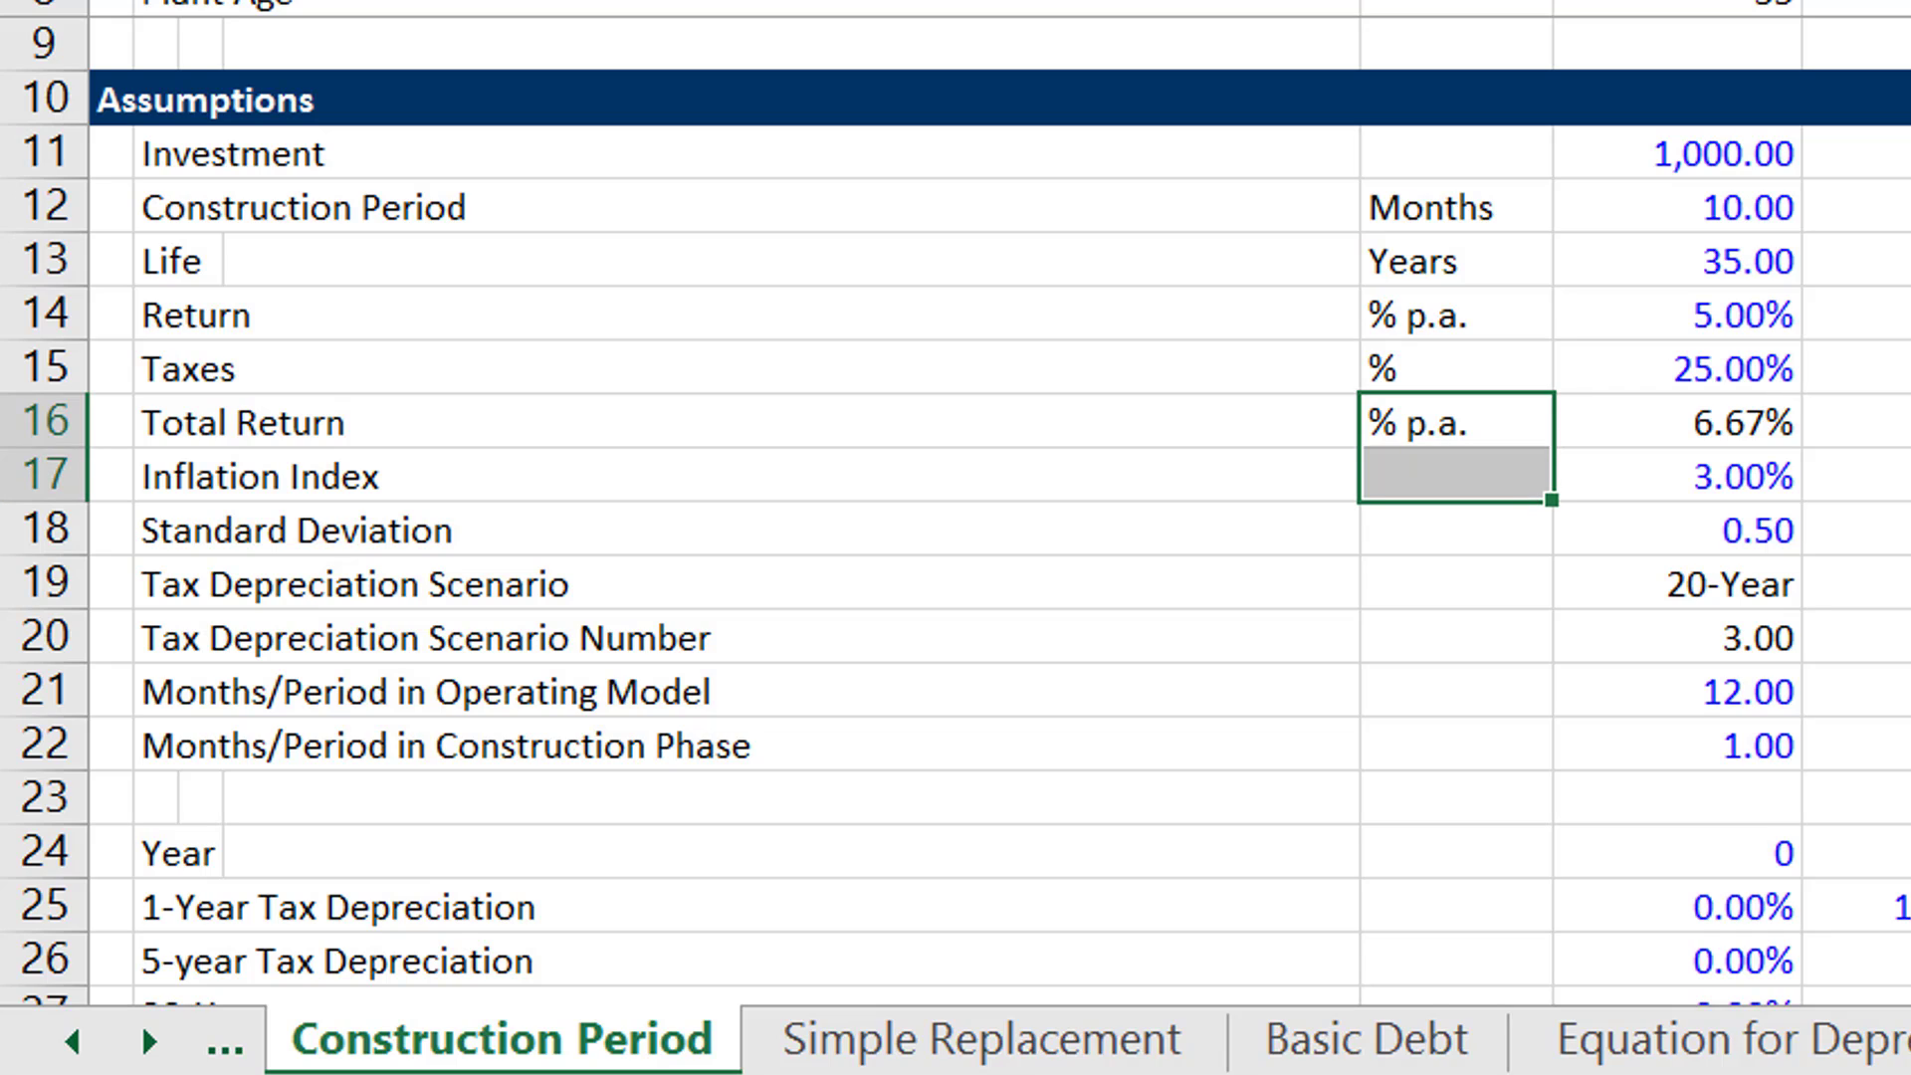
key(ctrl+d)
key(Down)
key(Down)
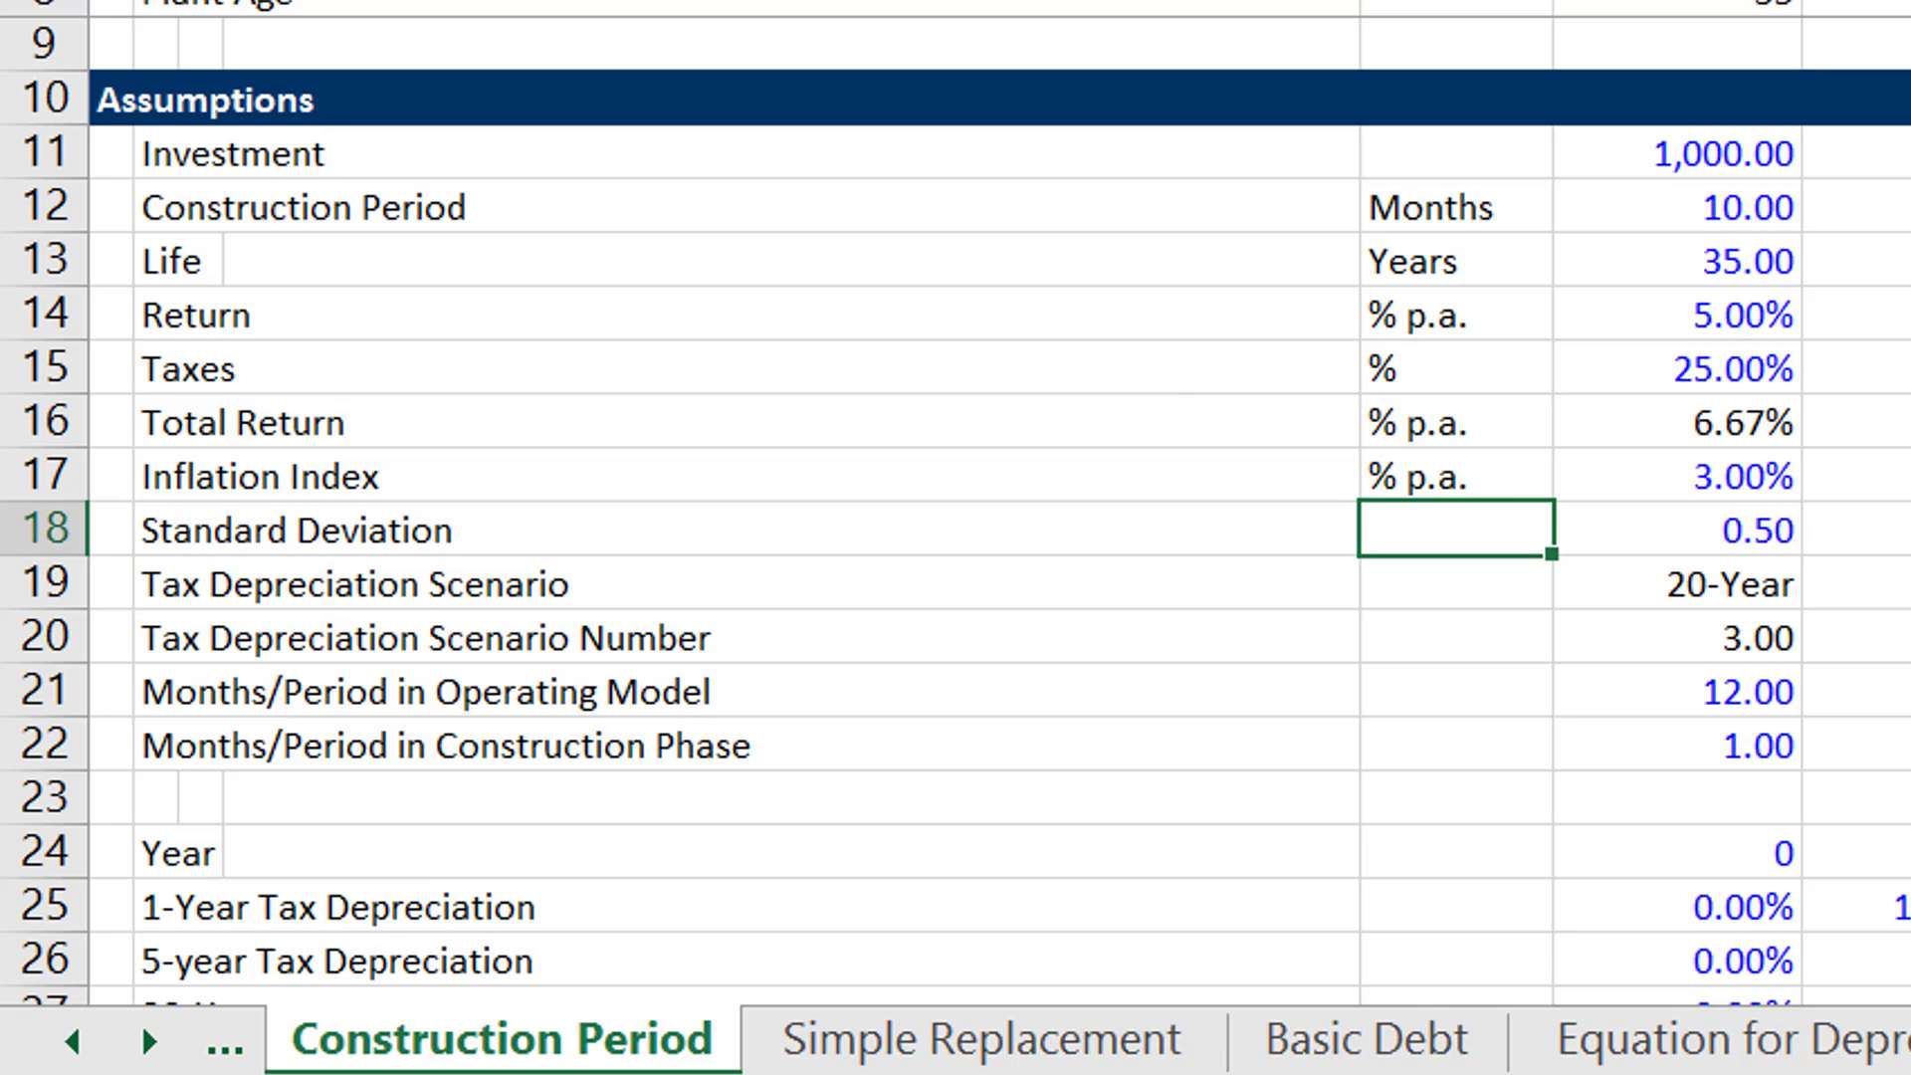
Enter the unit "Months" for Standard Deviation in E18.
text(Y)
key(Delete)
text(Mon)
key(BackSpace)
key(BackSpace)
key(BackSpace)
key(BackSpace)
text(Months)
key(Return)
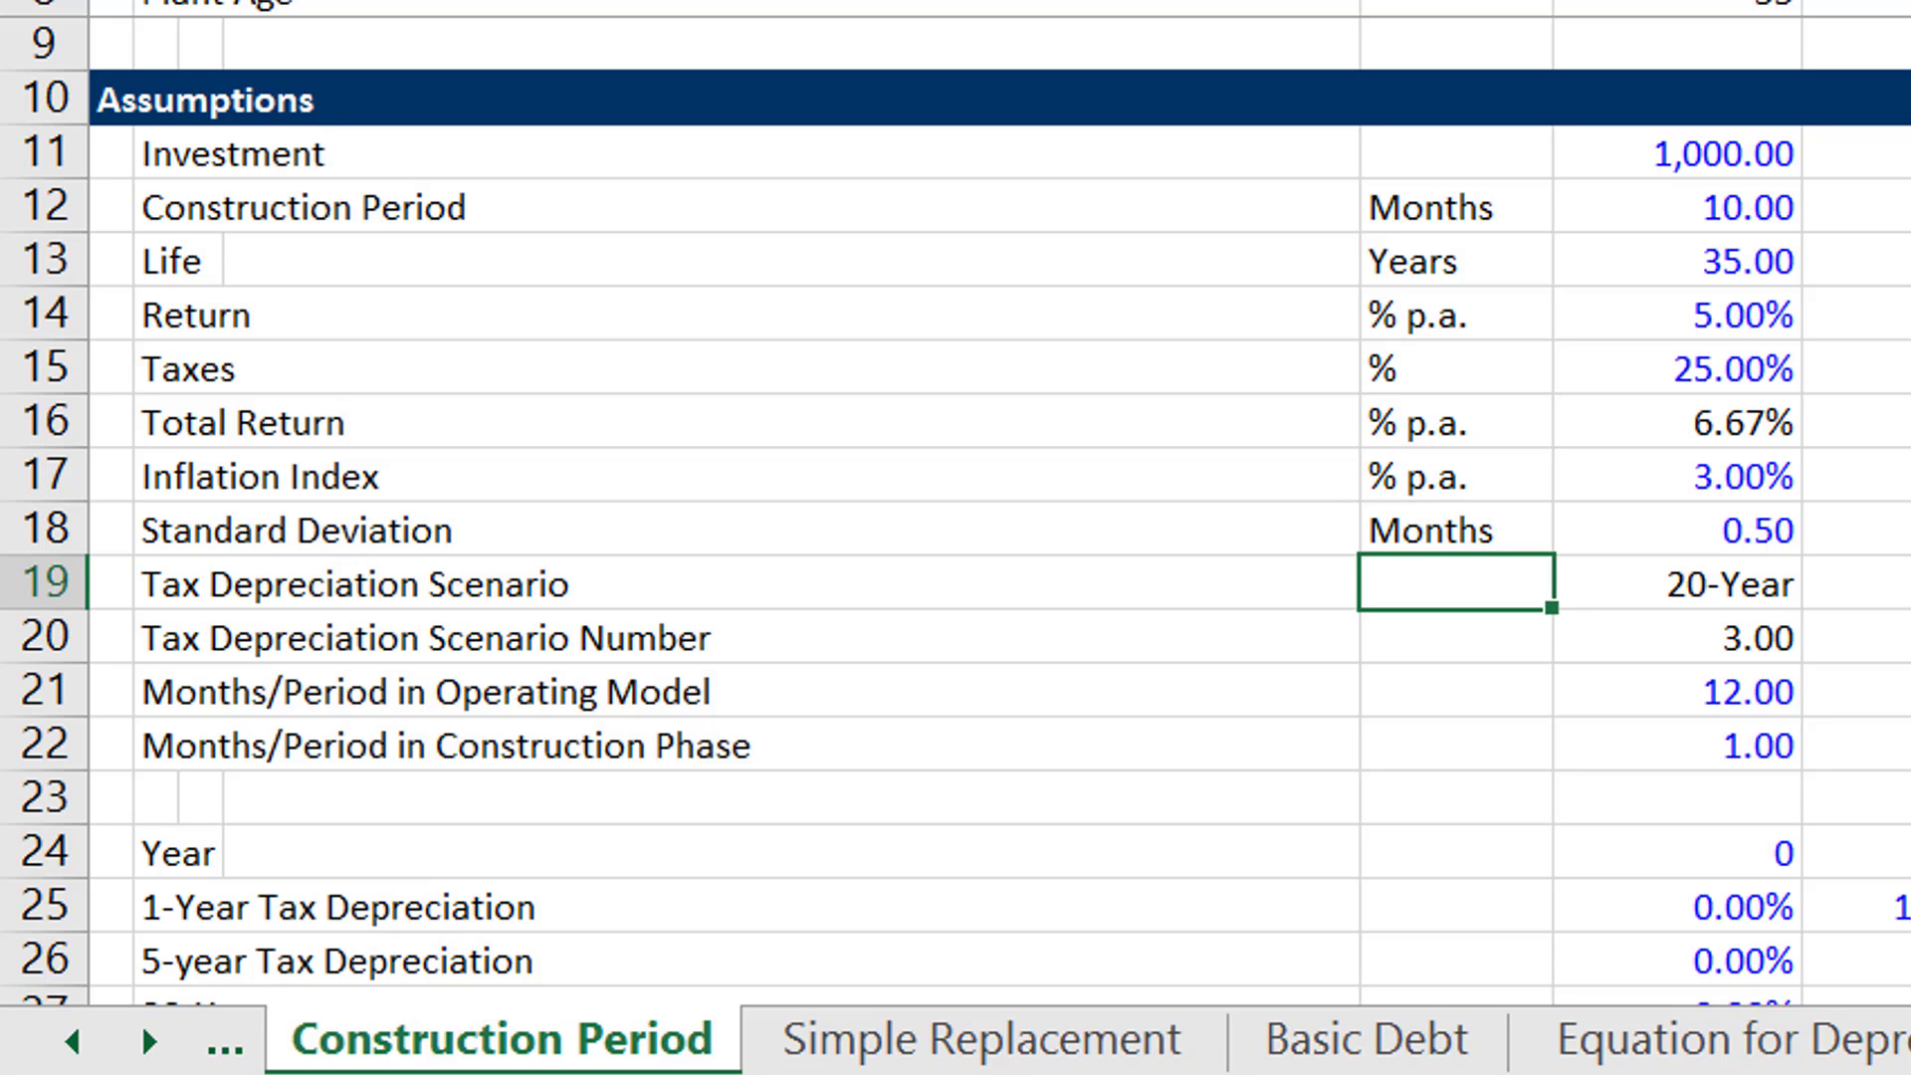
Leave the Tax Depreciation Scenario unit blank and enter "Number" for Tax Depreciation Scenario Number.
key(Down)
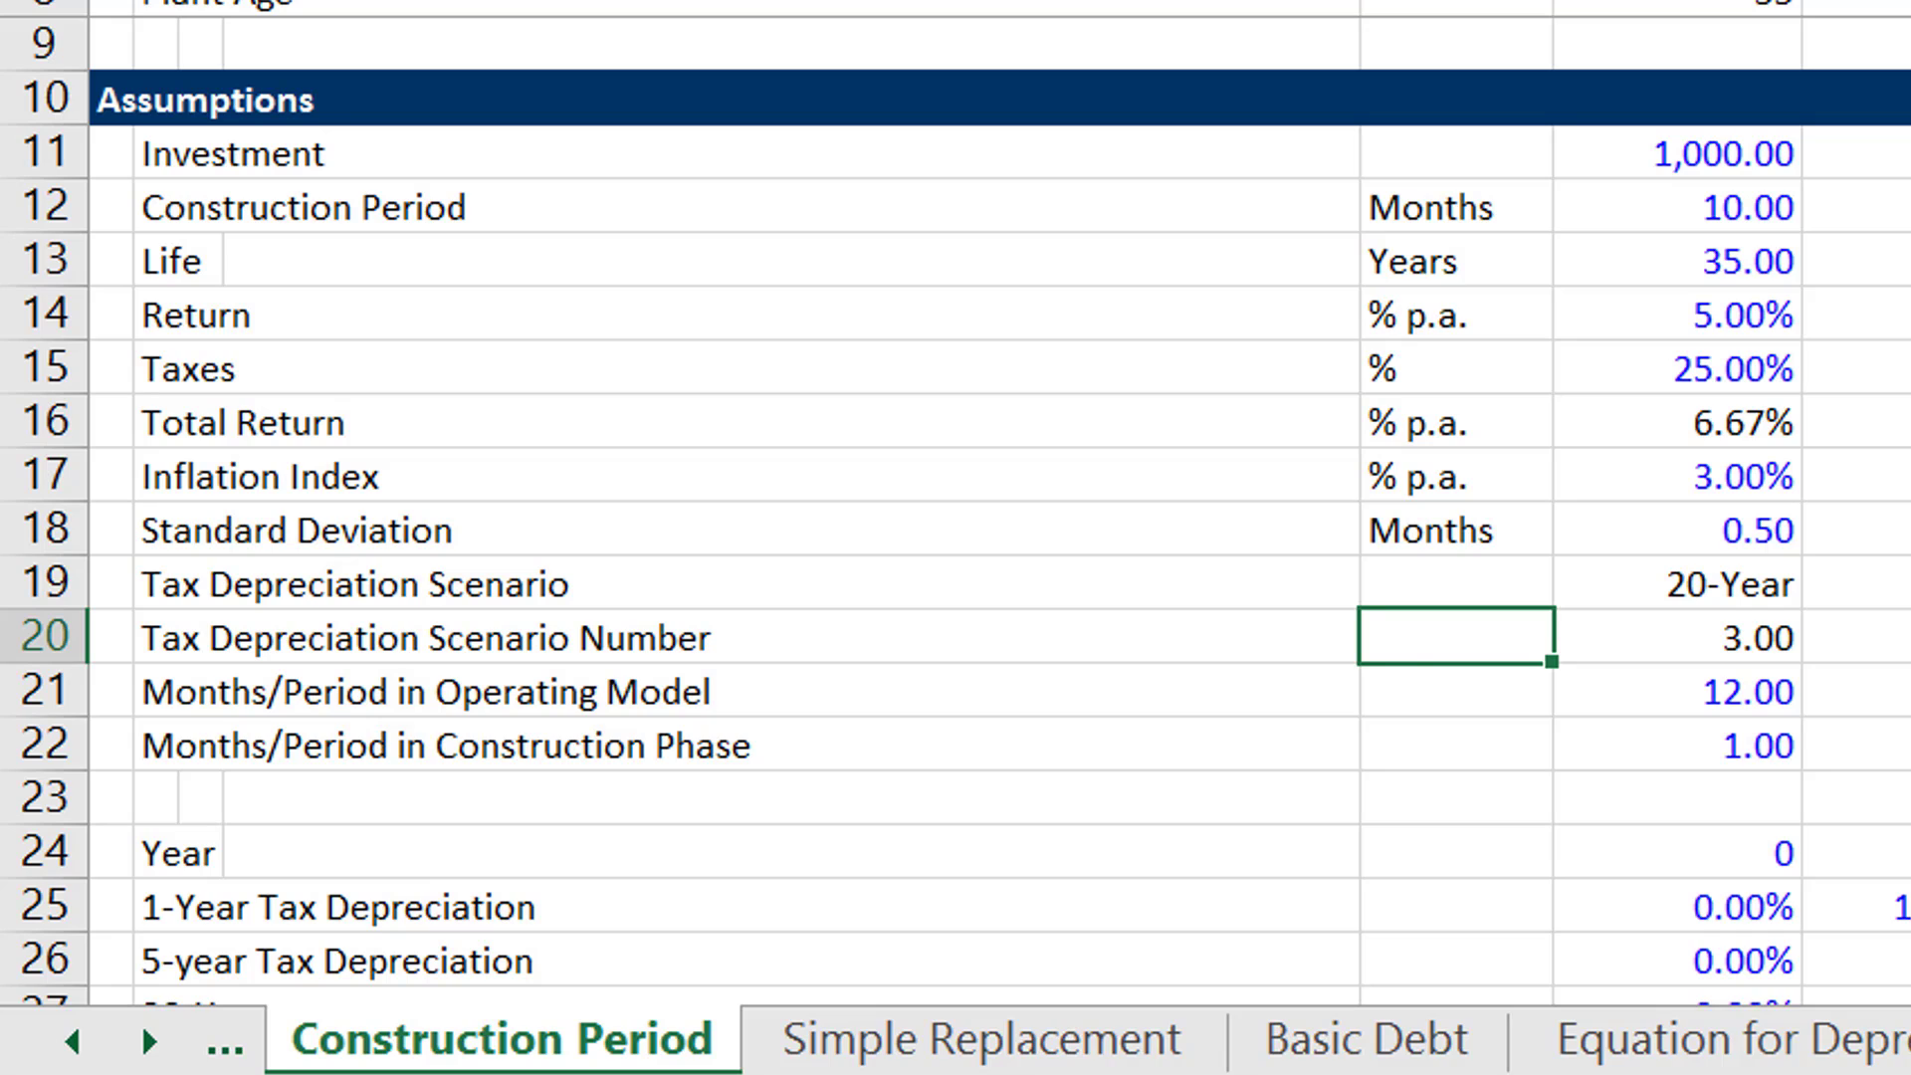
text(Numb)
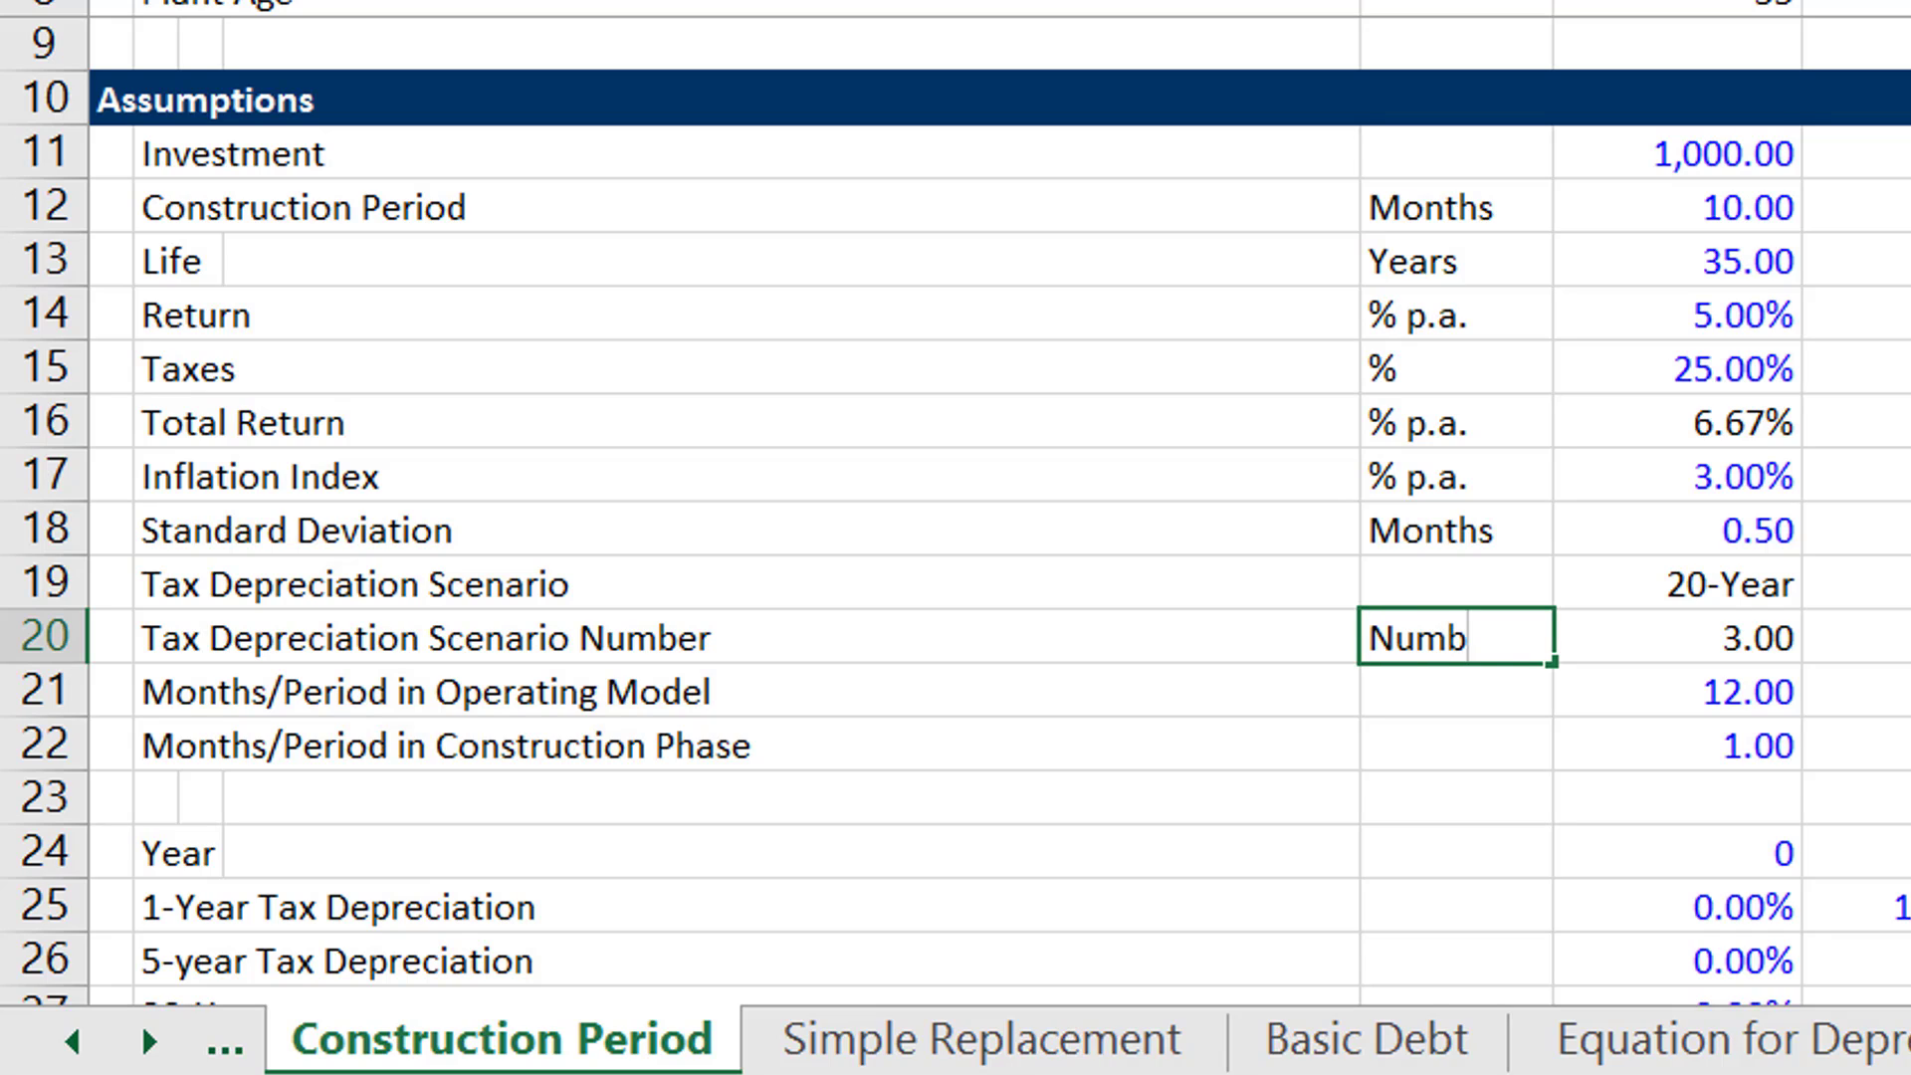
text(er)
key(Return)
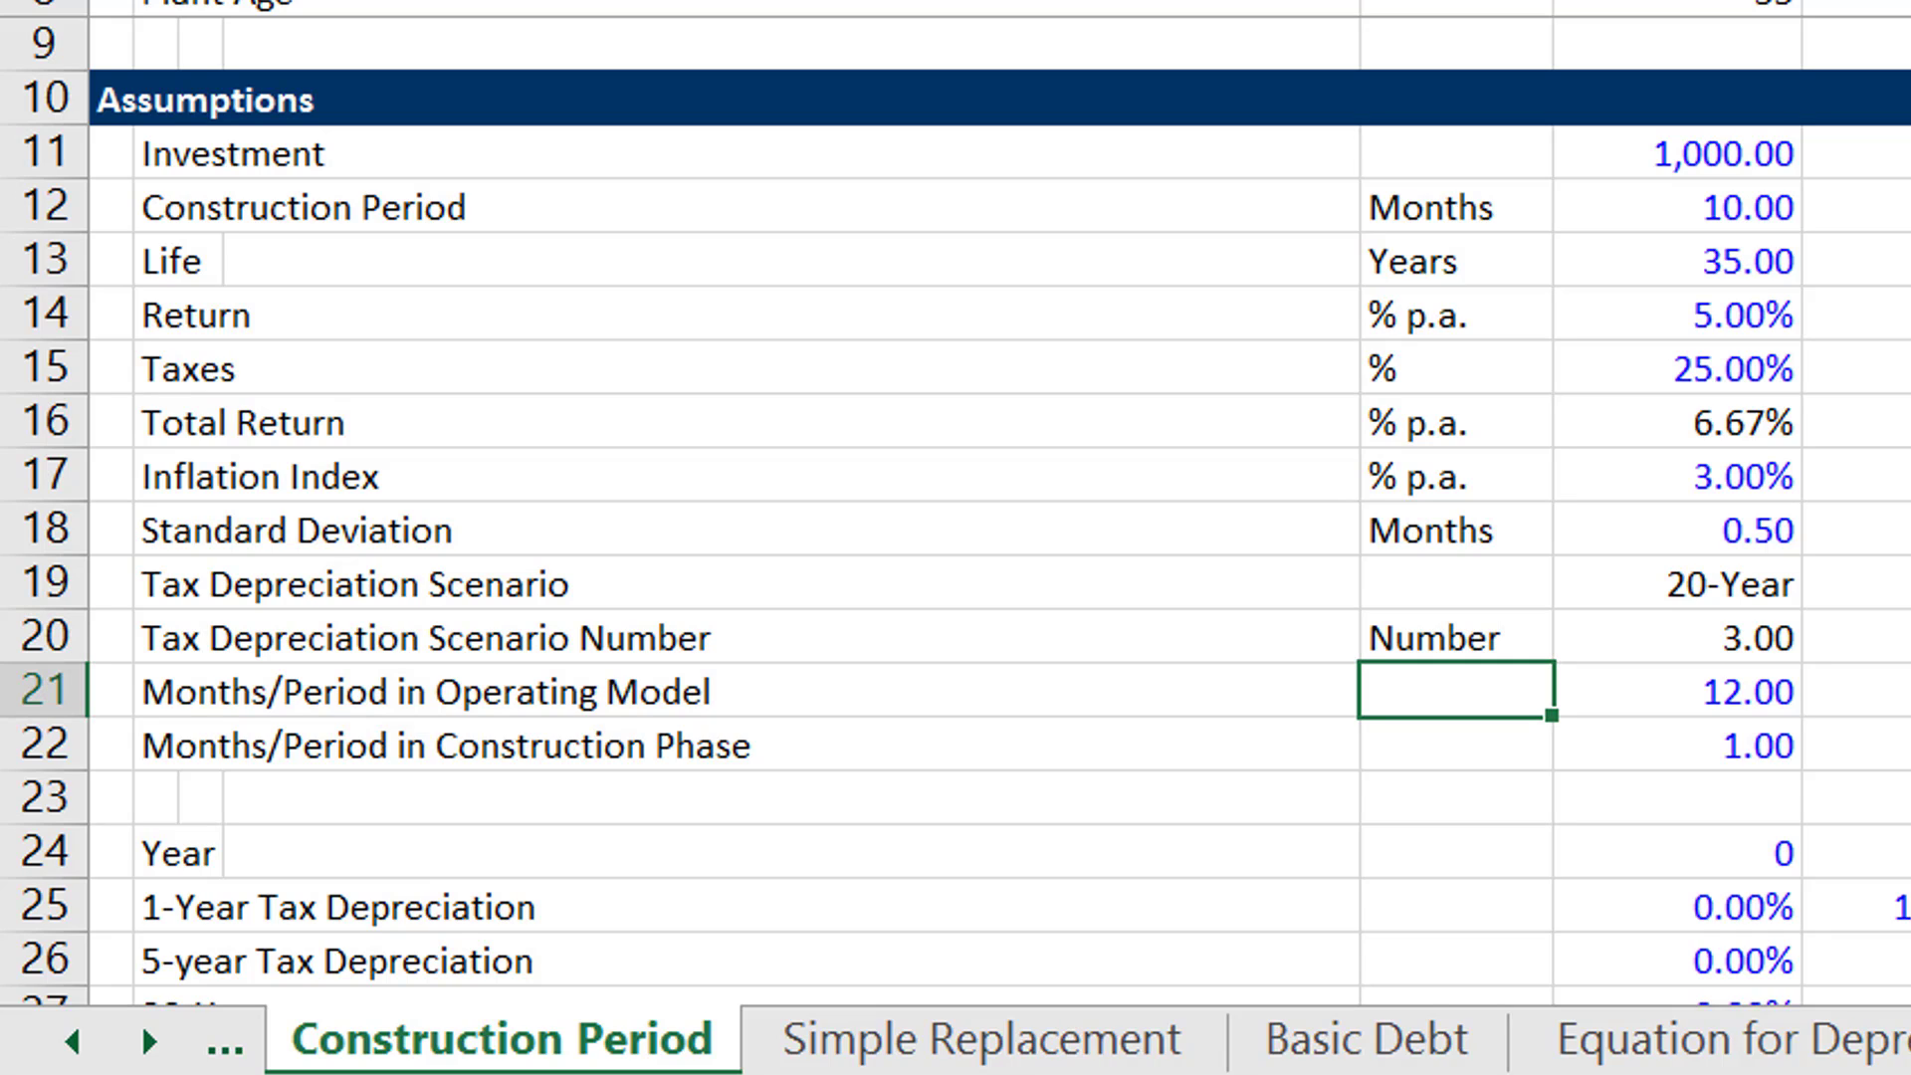
Enter the unit "Months" for Months/Period in Operating Model and fill it down to Months/Period in Construction Phase.
text(Months)
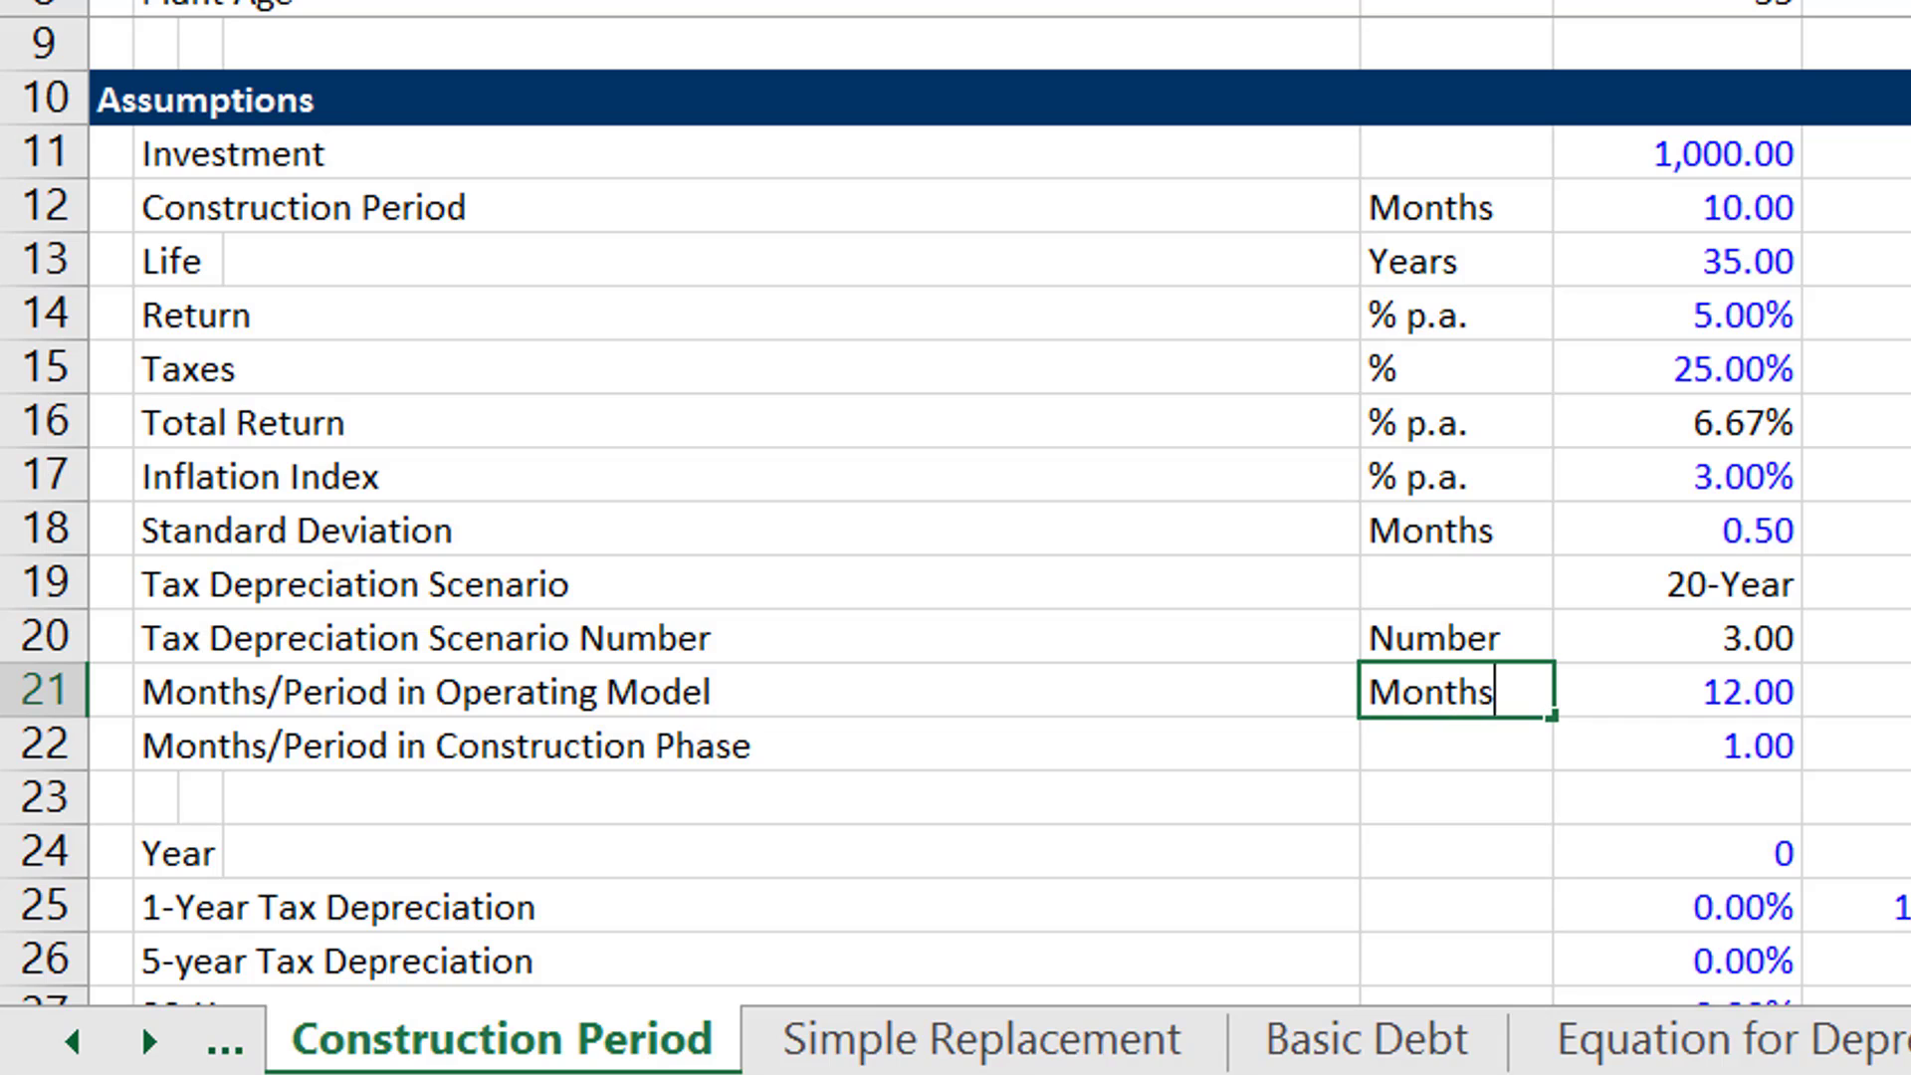
key(Return)
key(Up)
key(shift+Down)
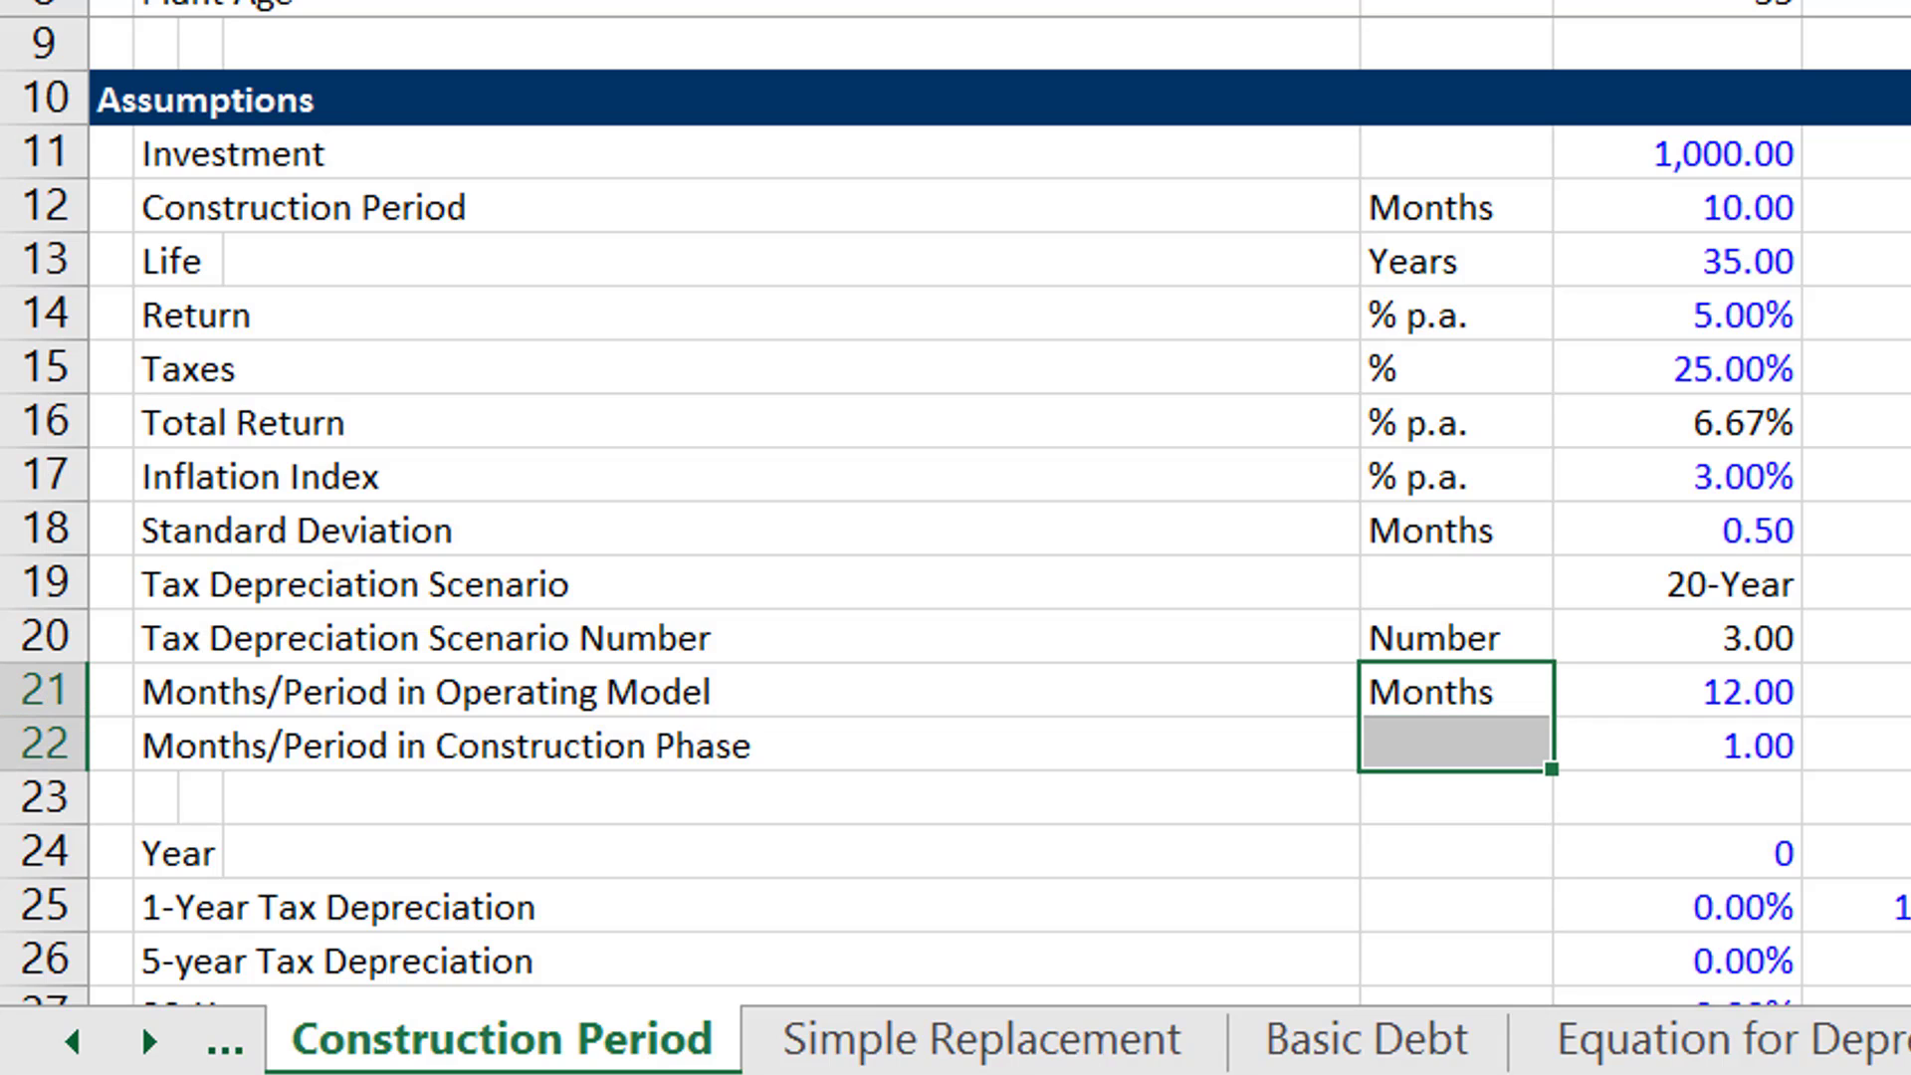
text(D)
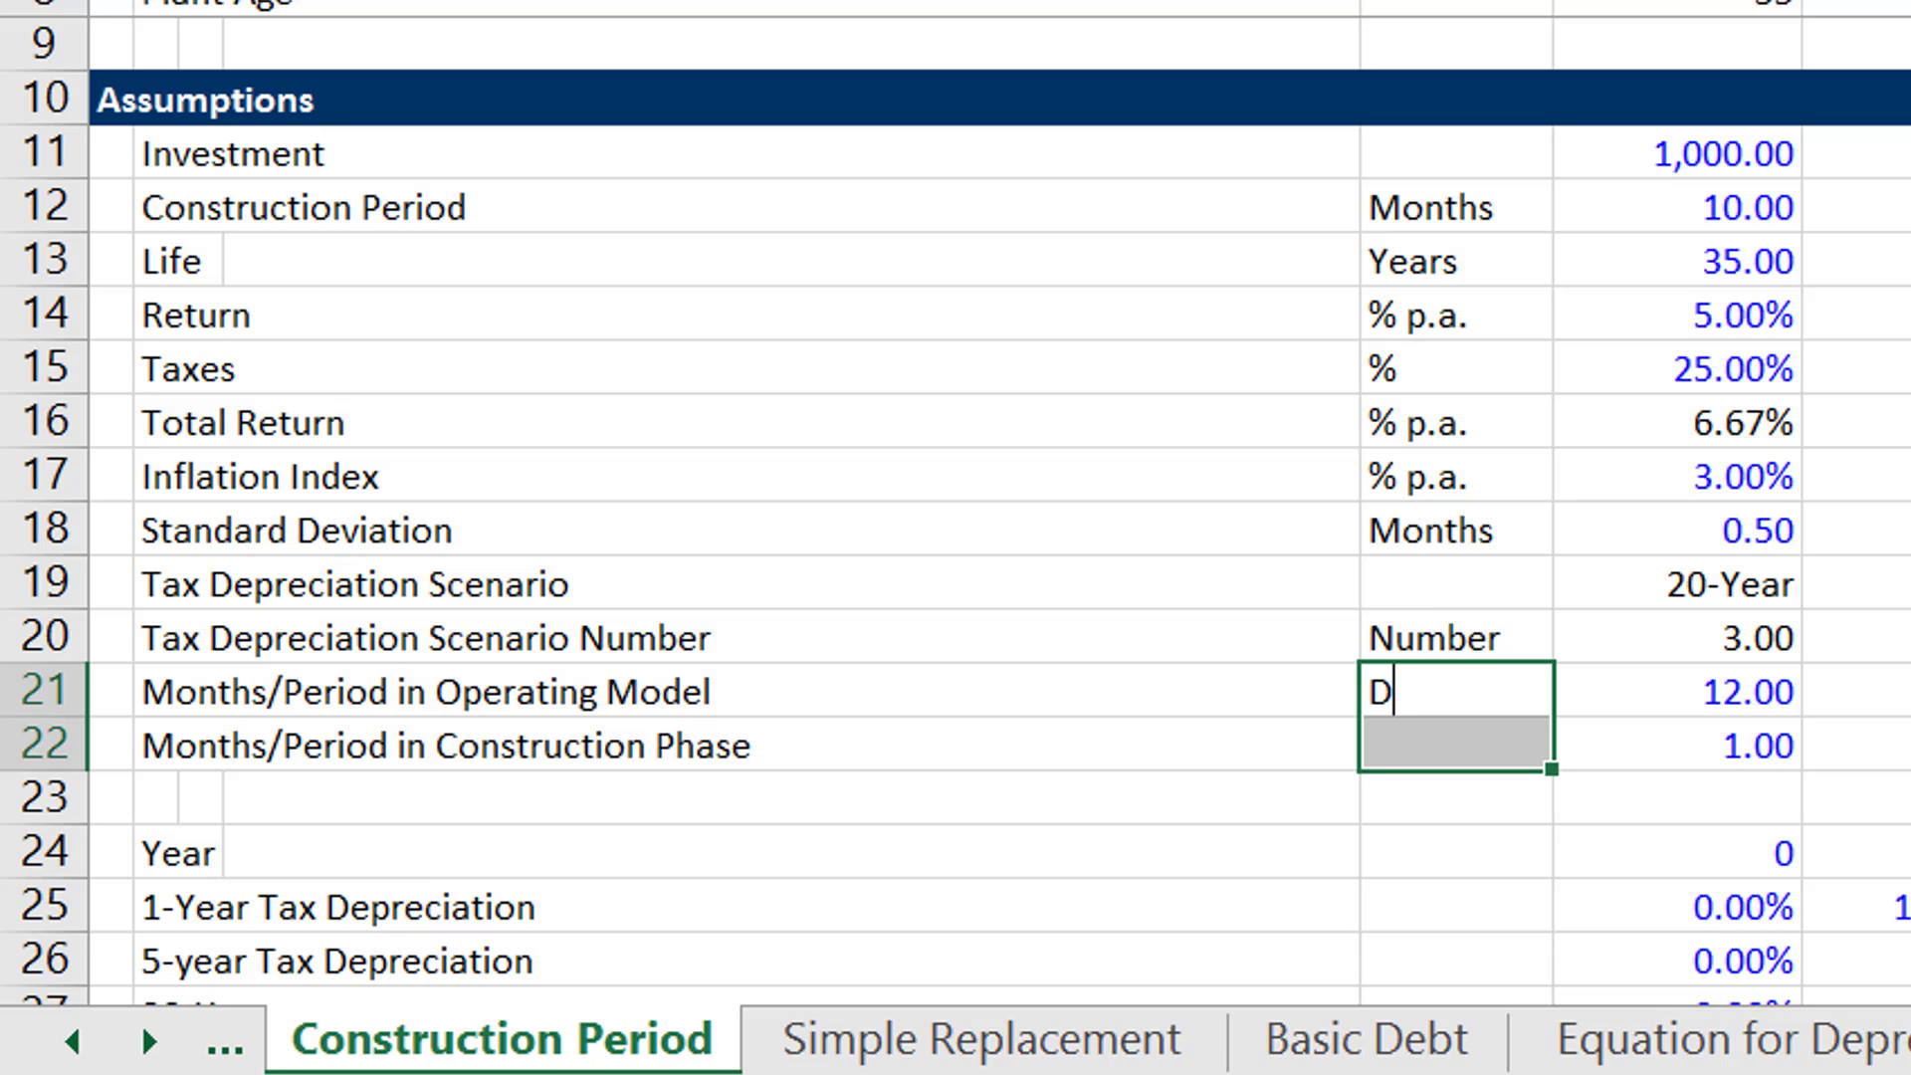
key(Escape)
text(D)
key(Escape)
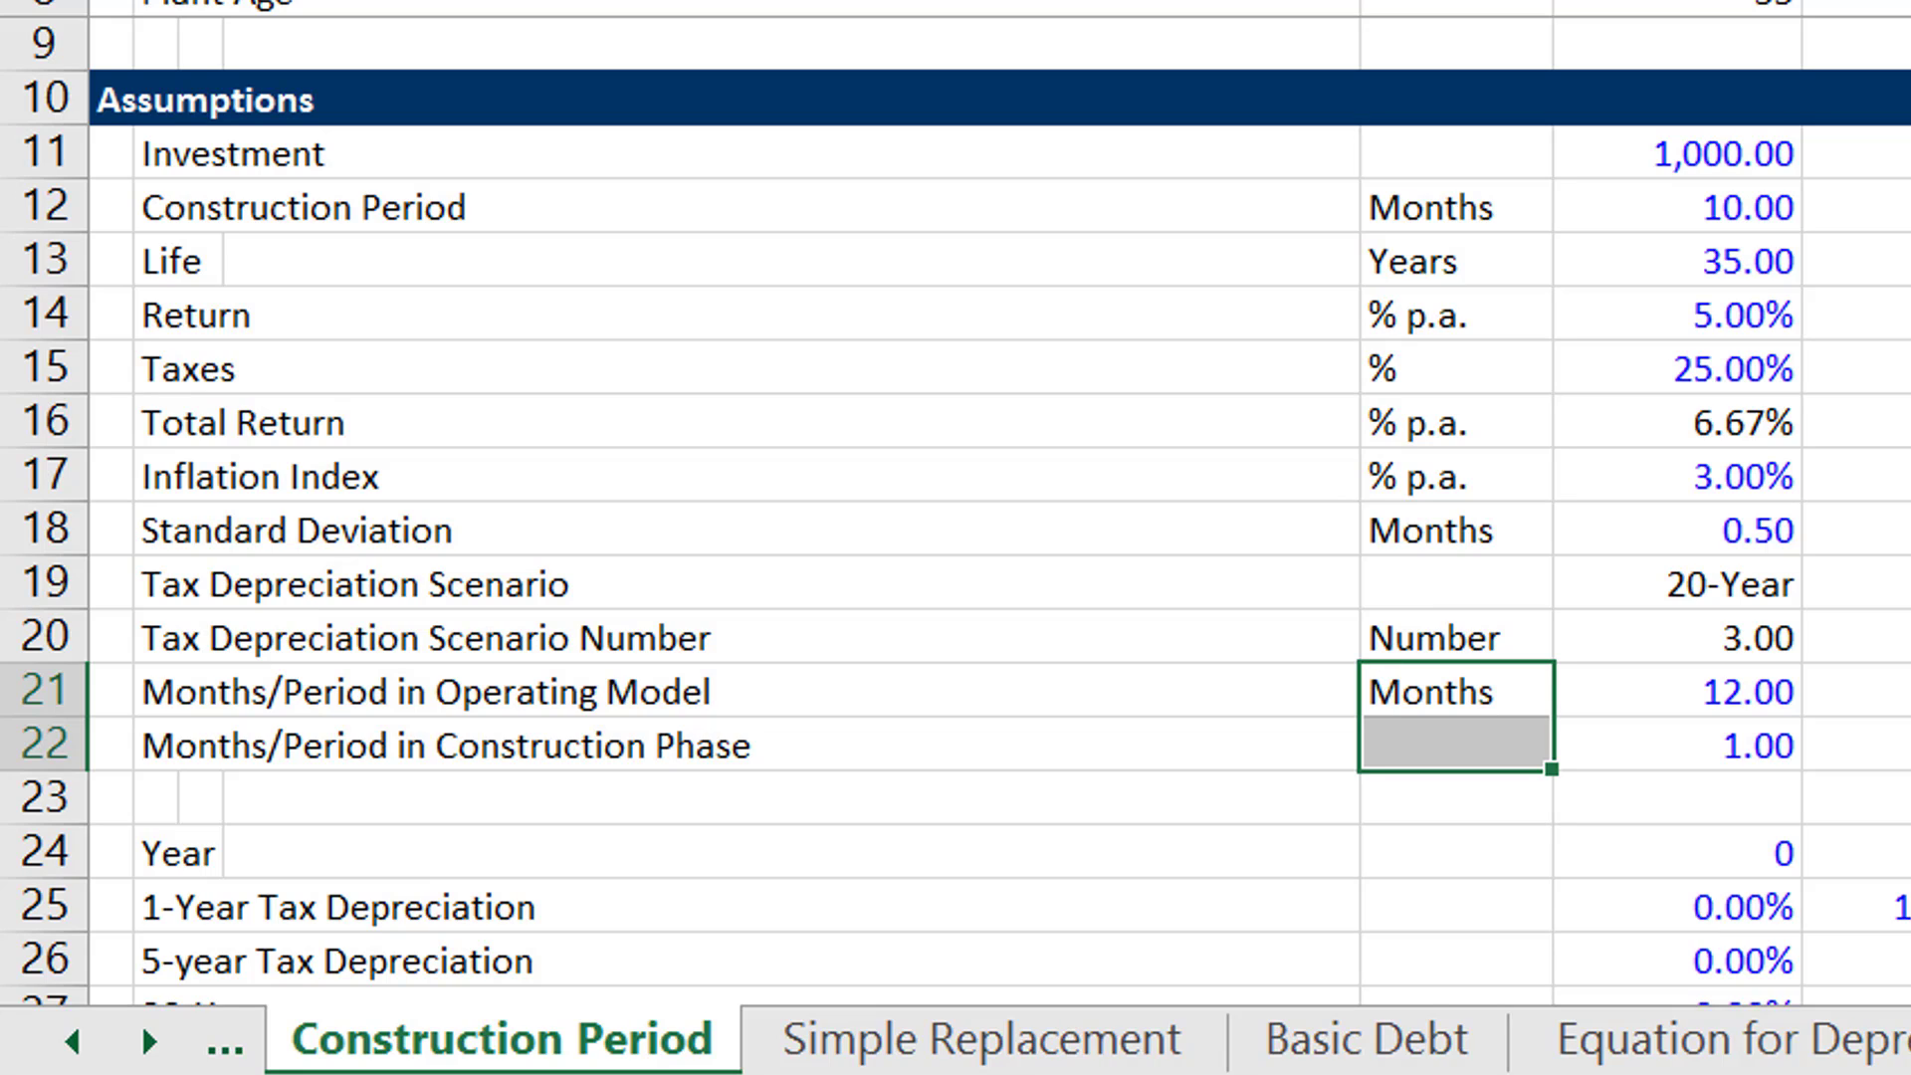
key(ctrl+d)
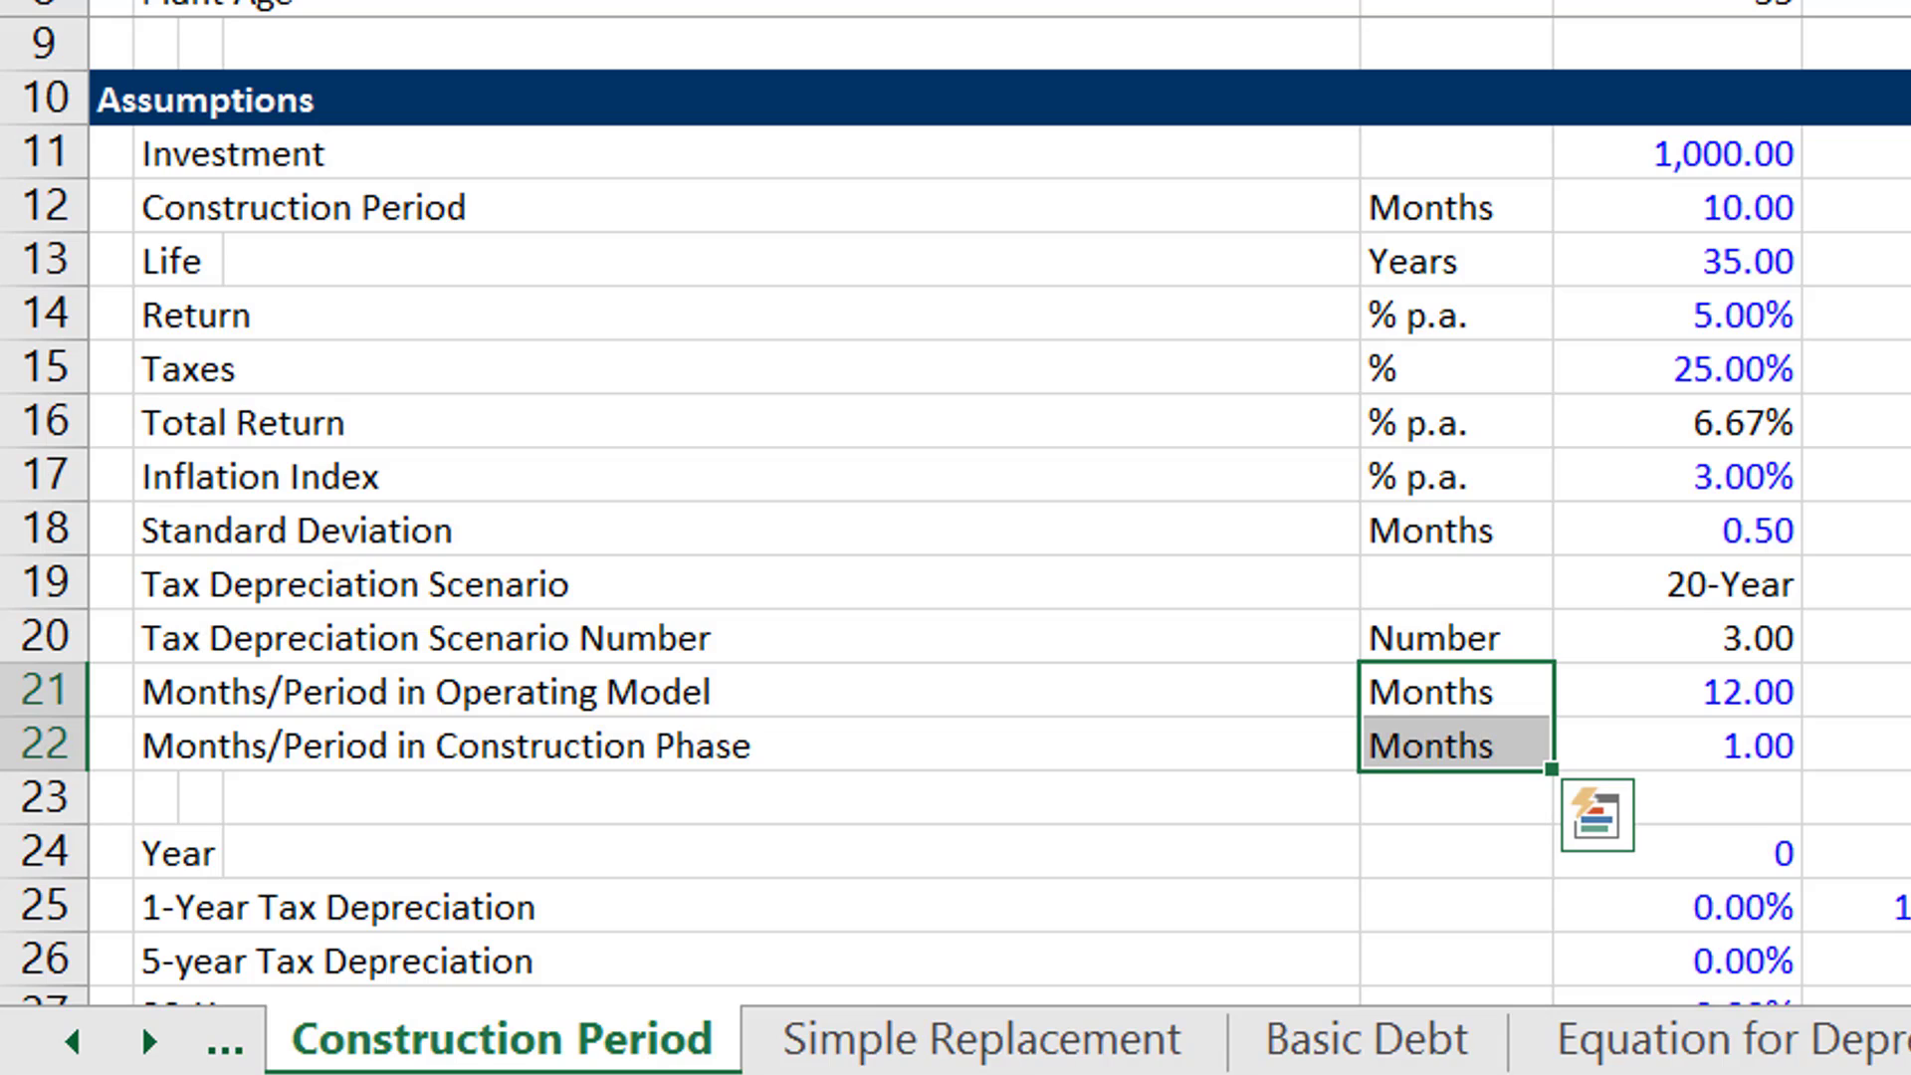
Review the assumption rows from Months/Period in Construction Phase up to Investment with their new unit labels.
key(Up)
key(Up)
key(Up)
key(Up)
key(Up)
key(Up)
key(Up)
key(Up)
key(Up)
key(Up)
key(Up)
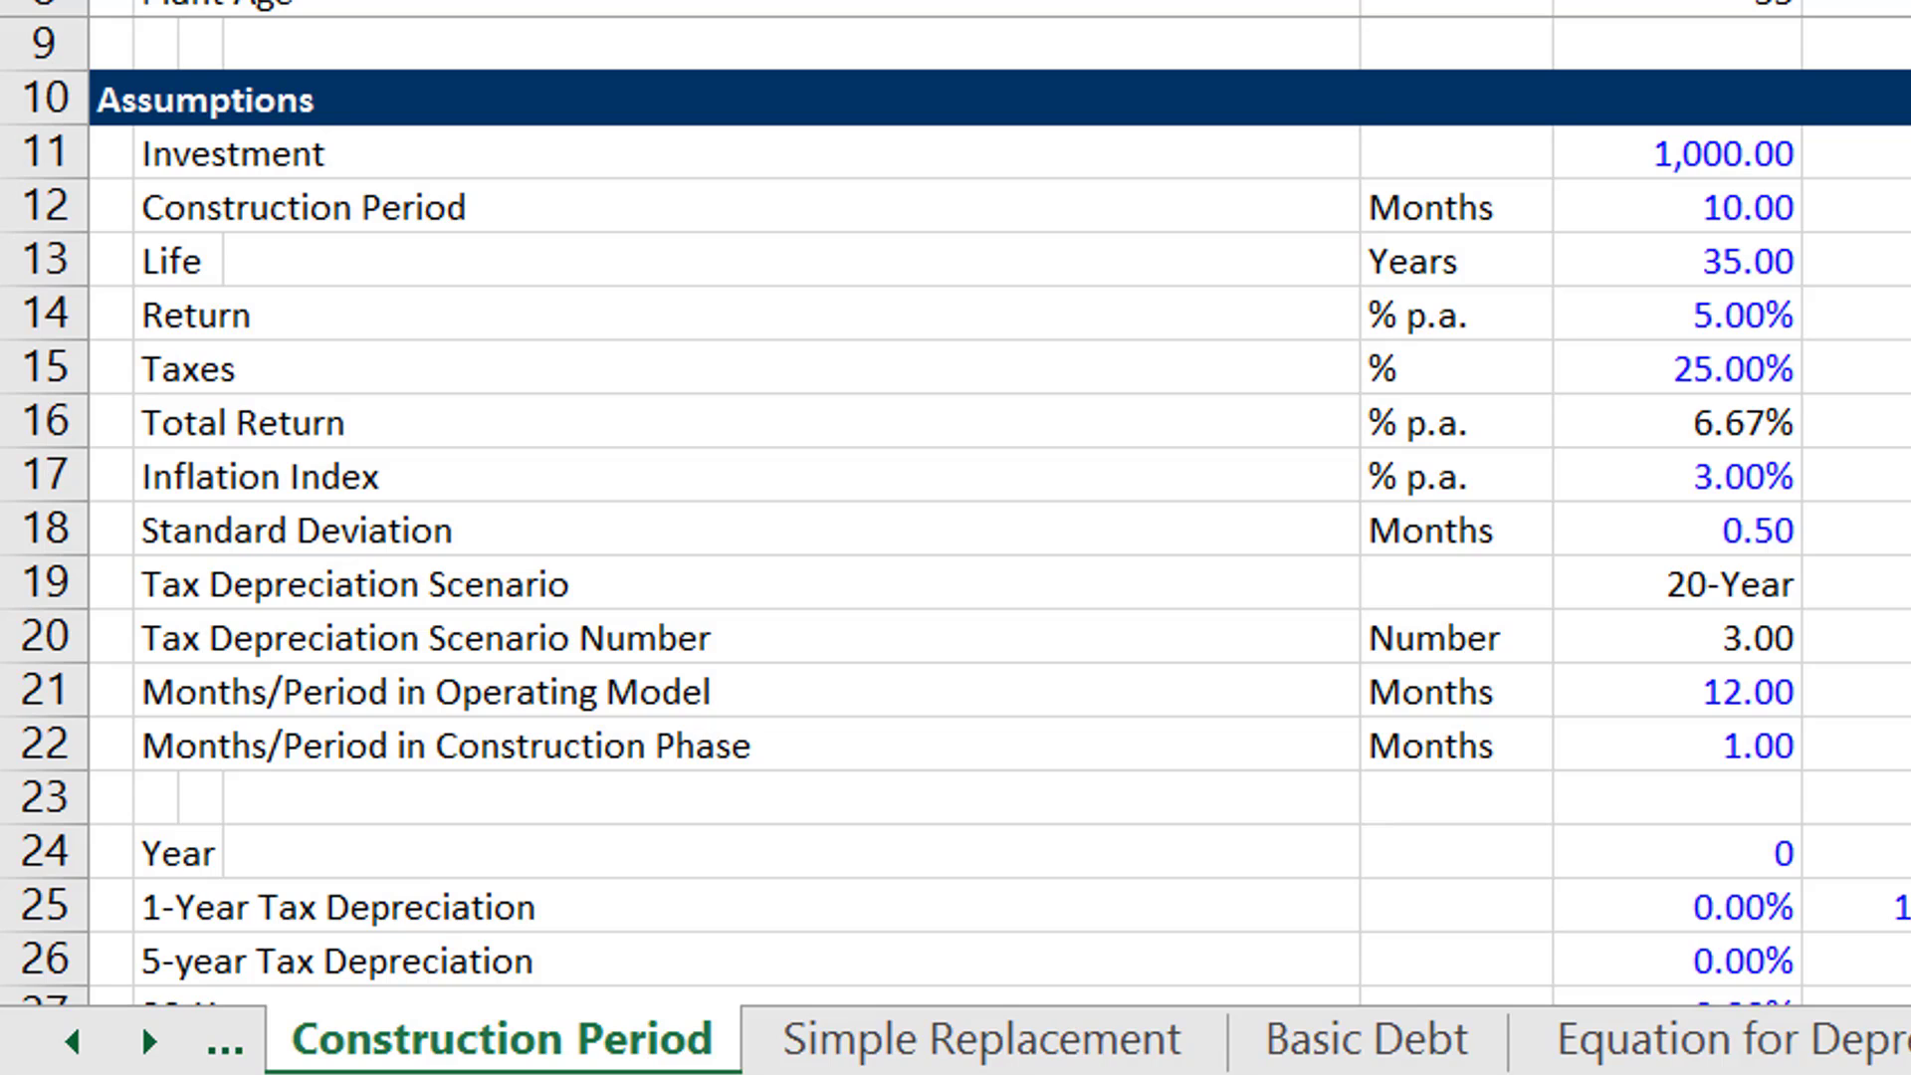
key(Down)
key(Down)
key(Down)
key(Down)
key(Down)
key(Down)
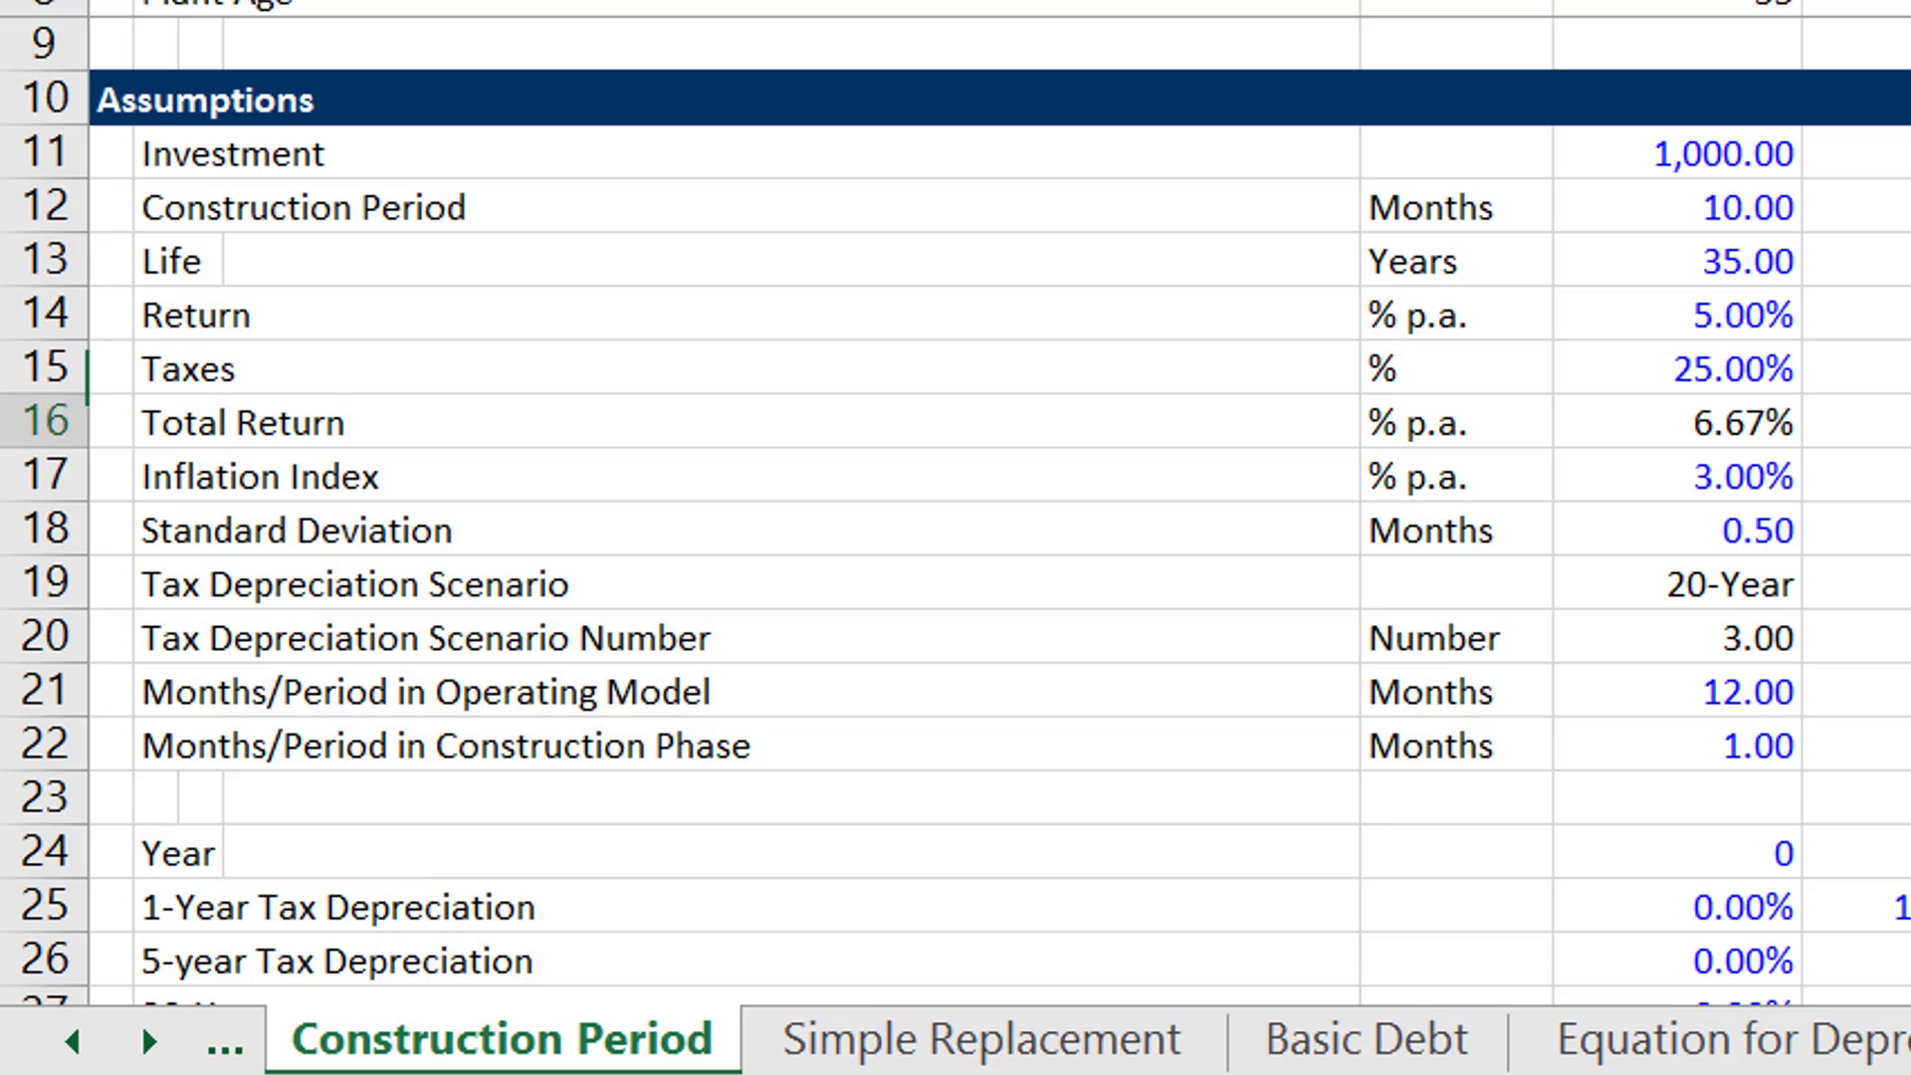
key(Left)
key(Left)
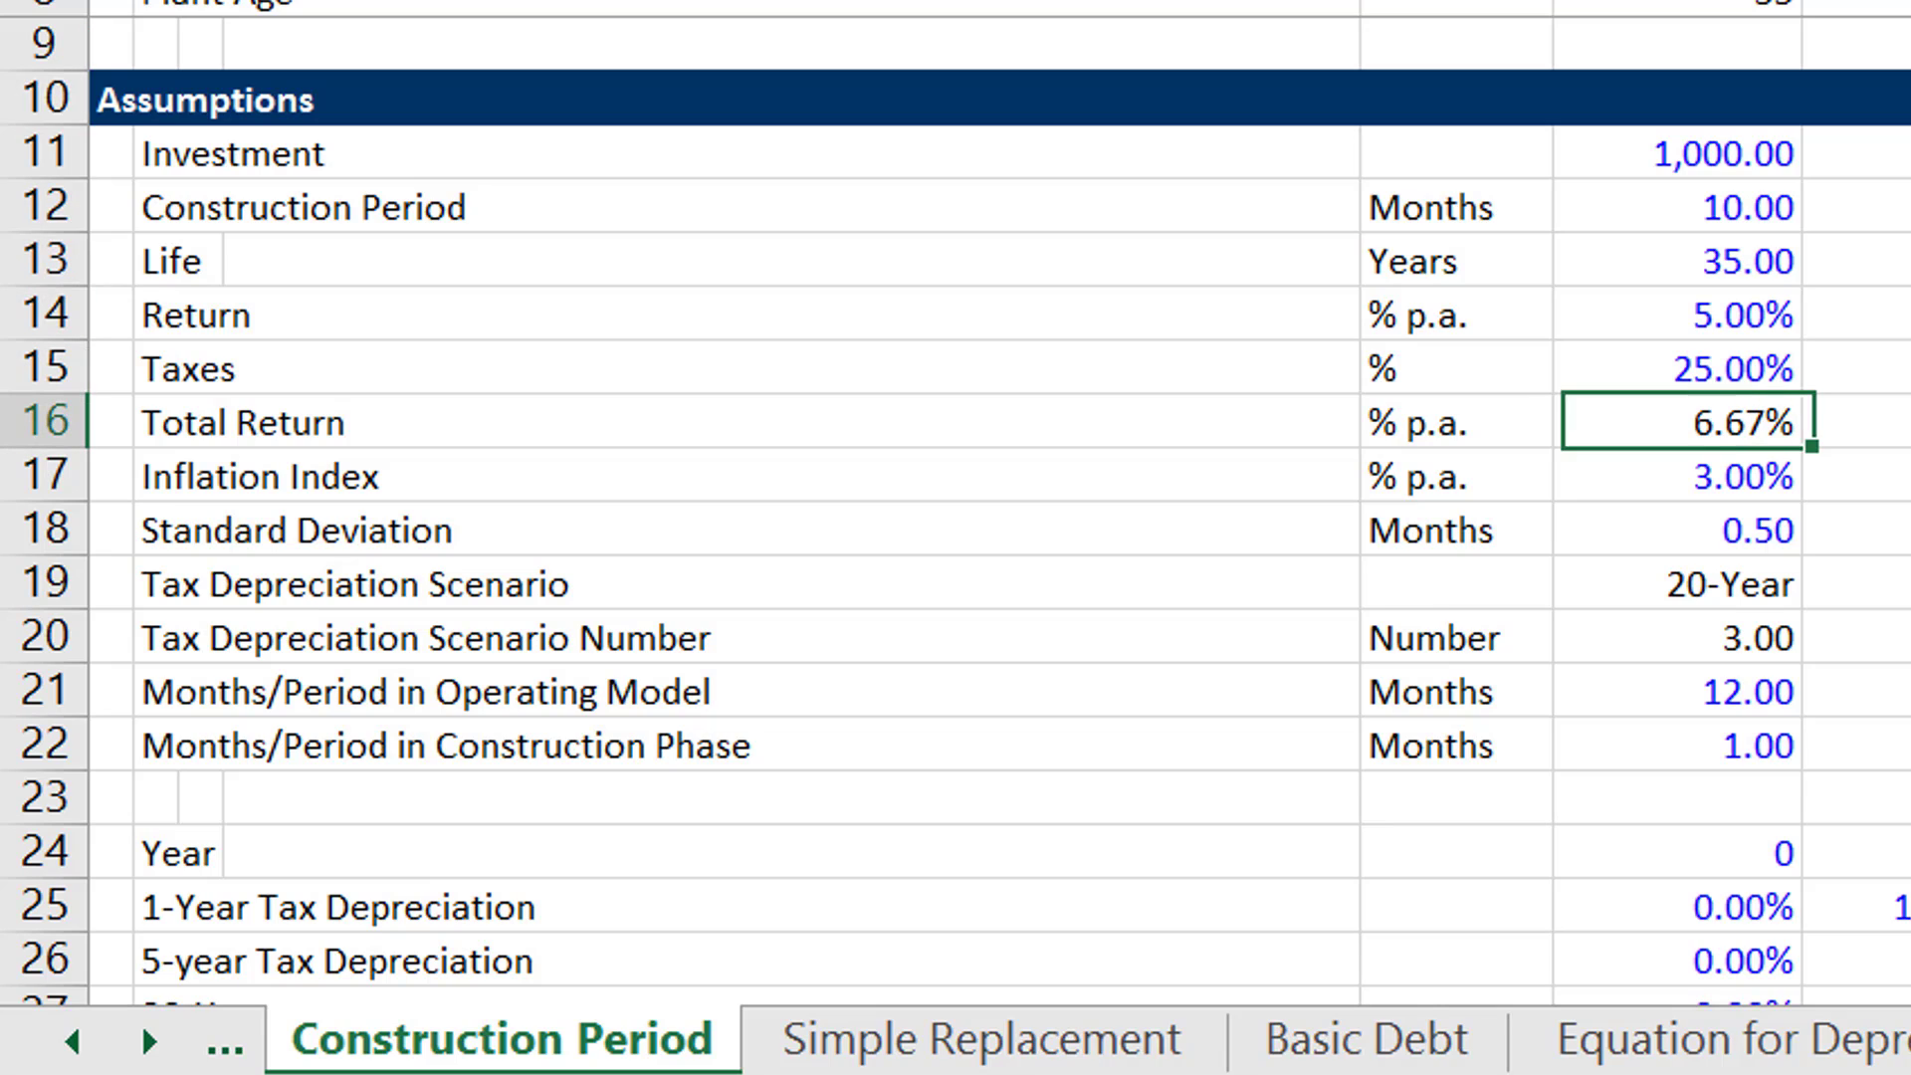
Set the Construction Period value in F12 to 120 months.
key(Right)
key(Right)
key(Up)
key(Up)
key(Up)
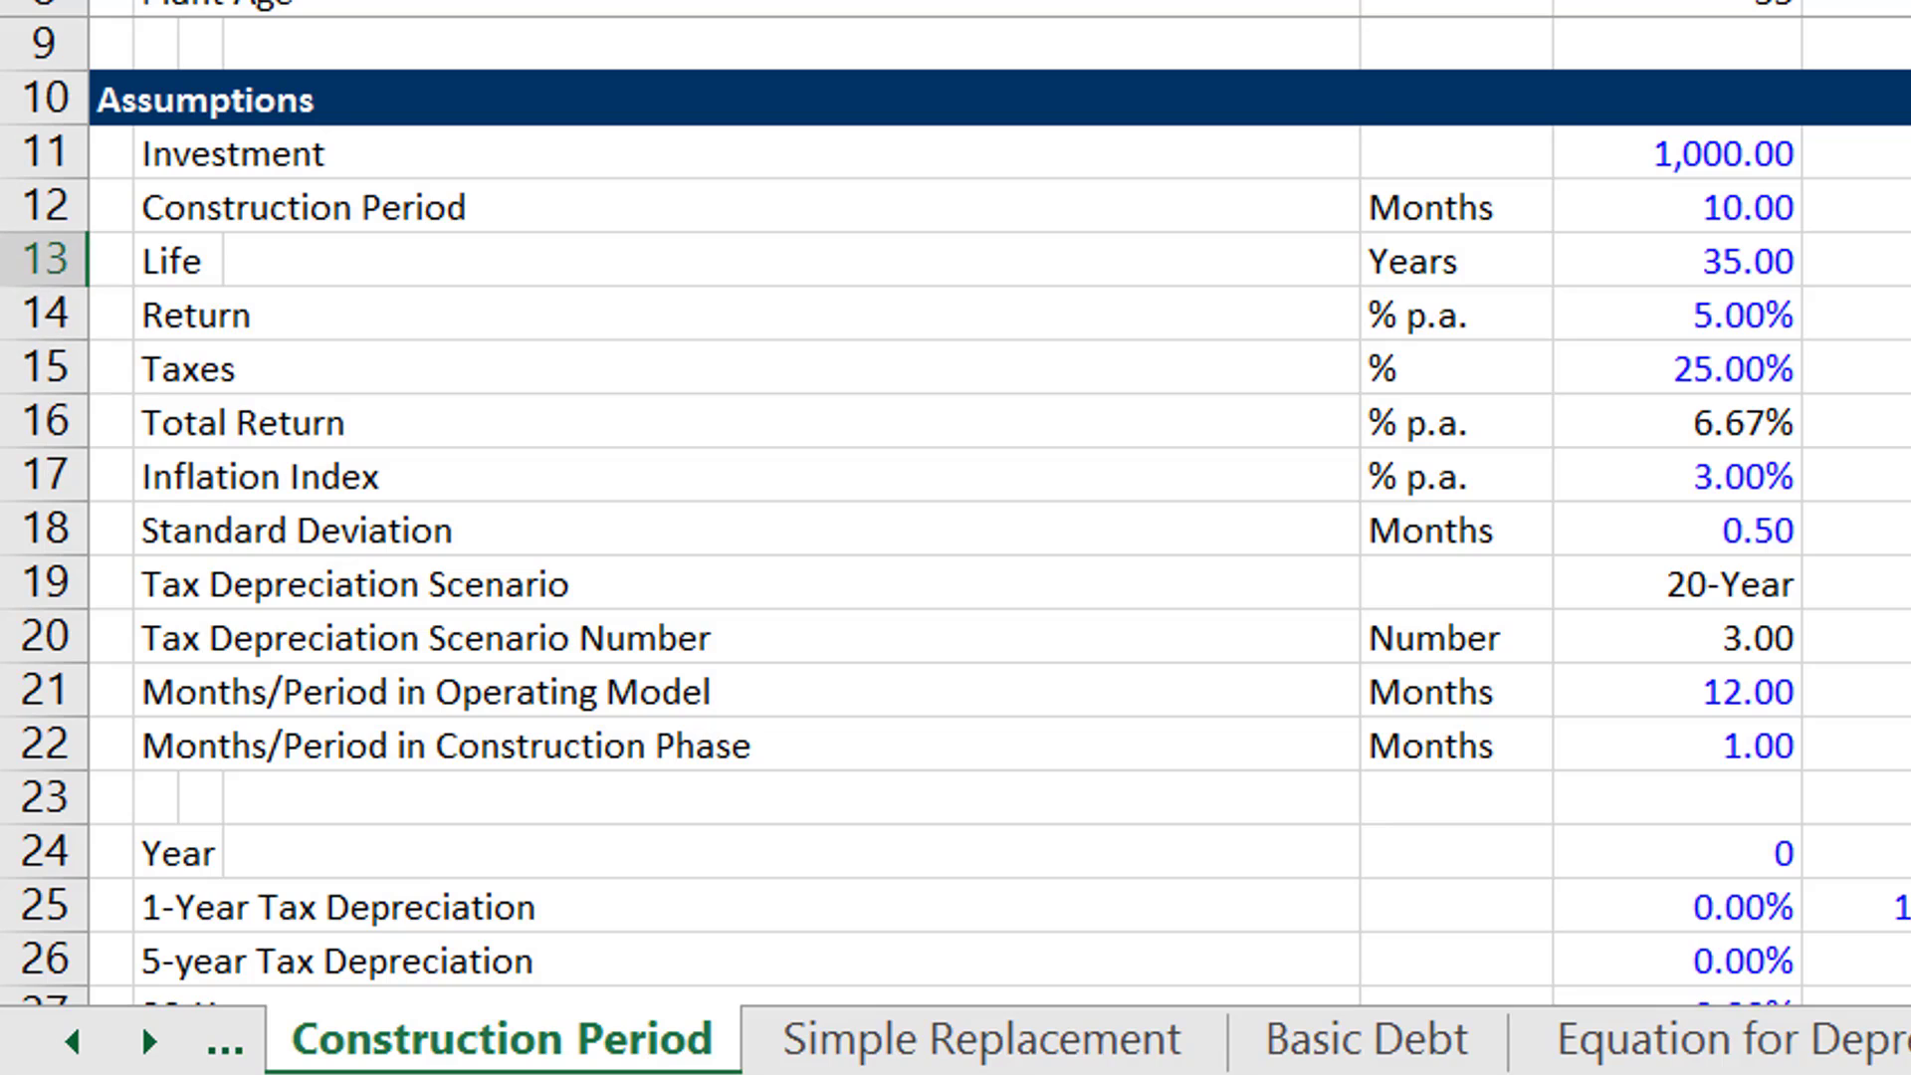
key(Left)
key(Left)
key(Up)
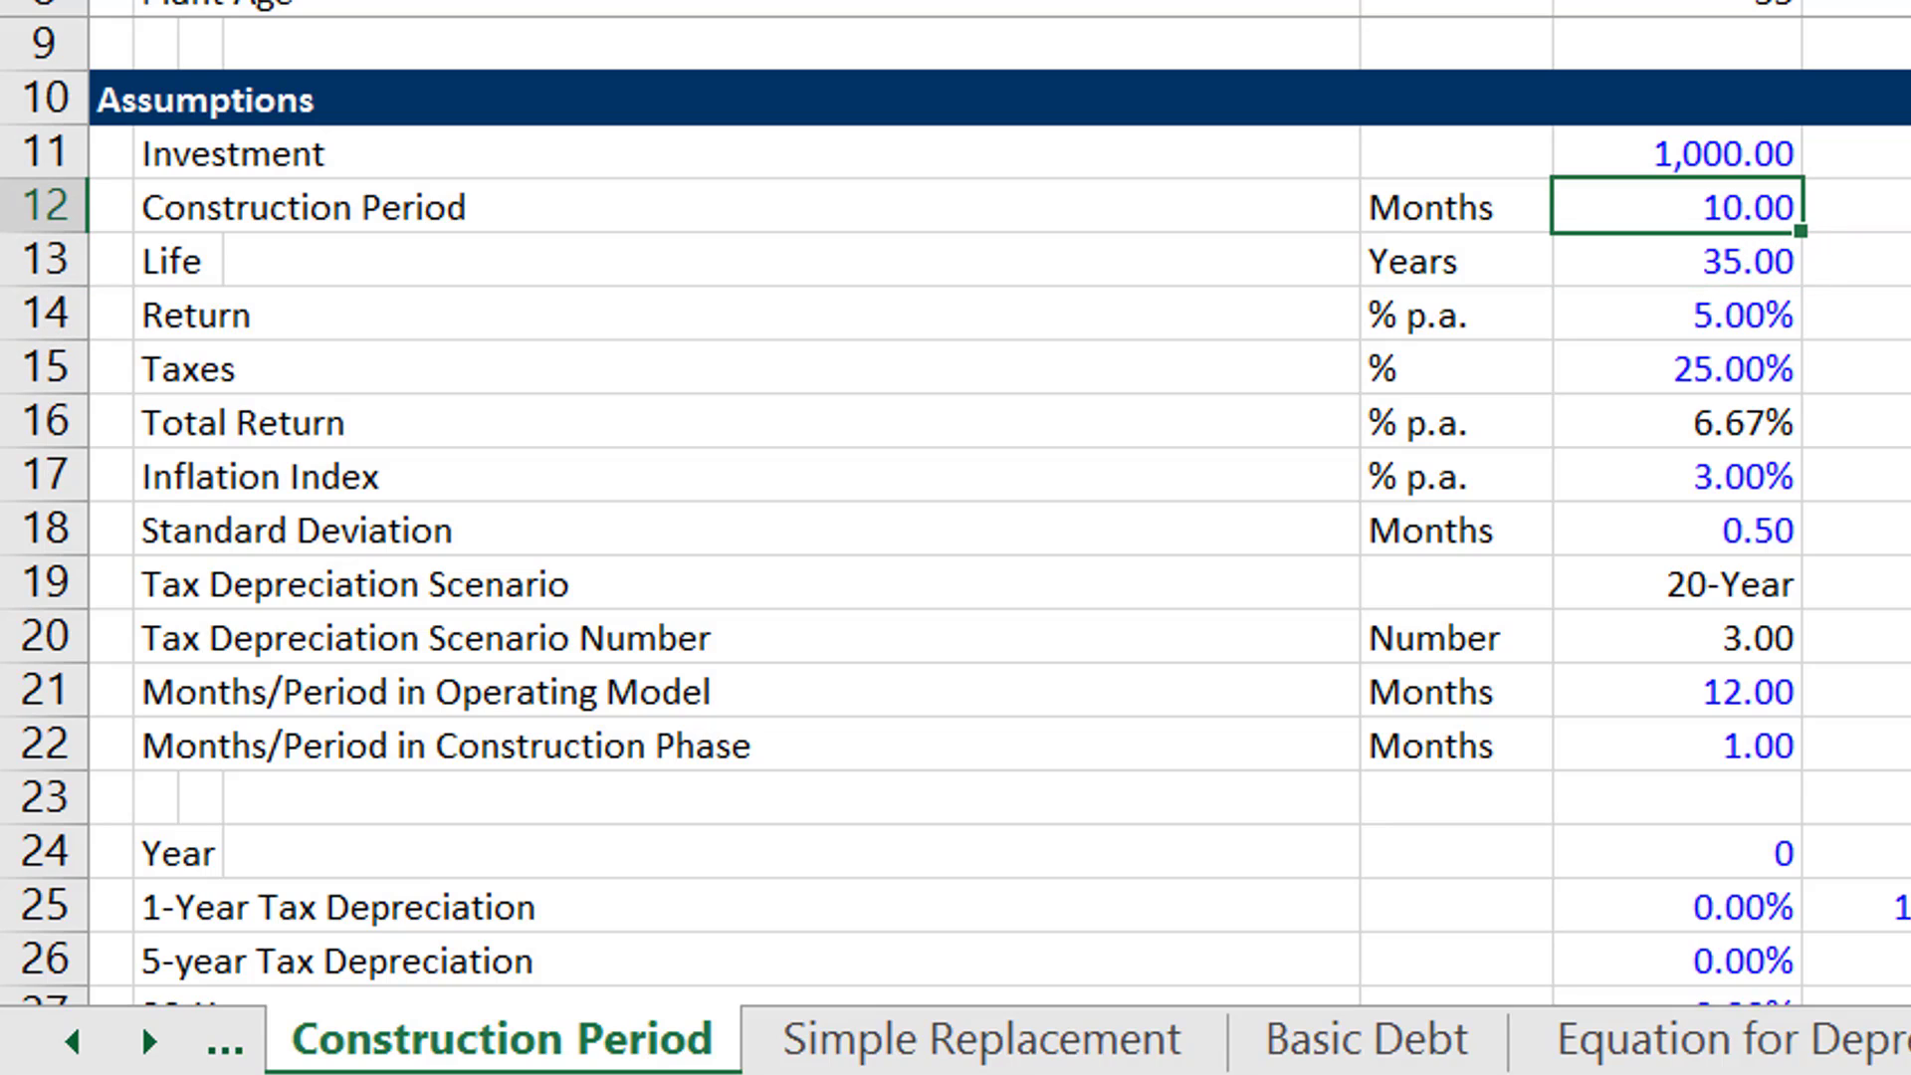
text(120)
key(Return)
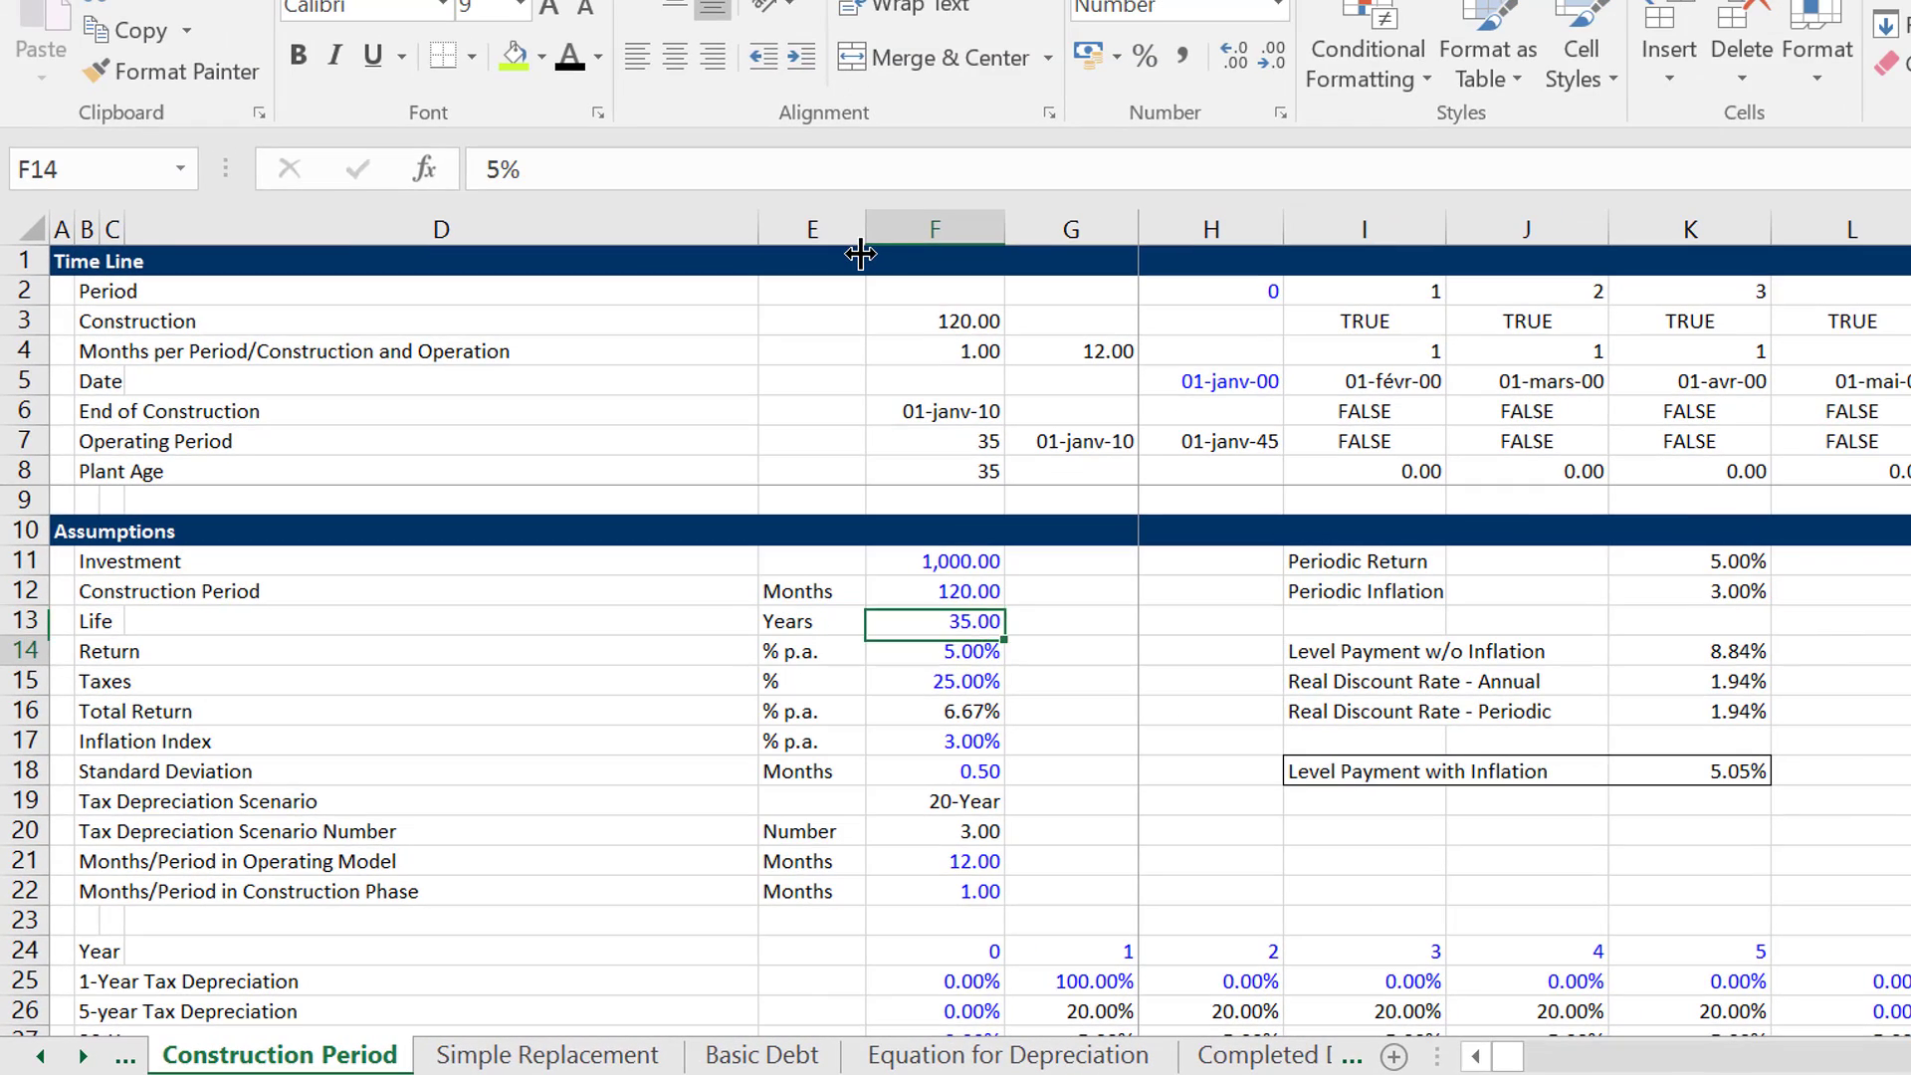
Set the annual Return assumption in F14 to 12%.
key(Down)
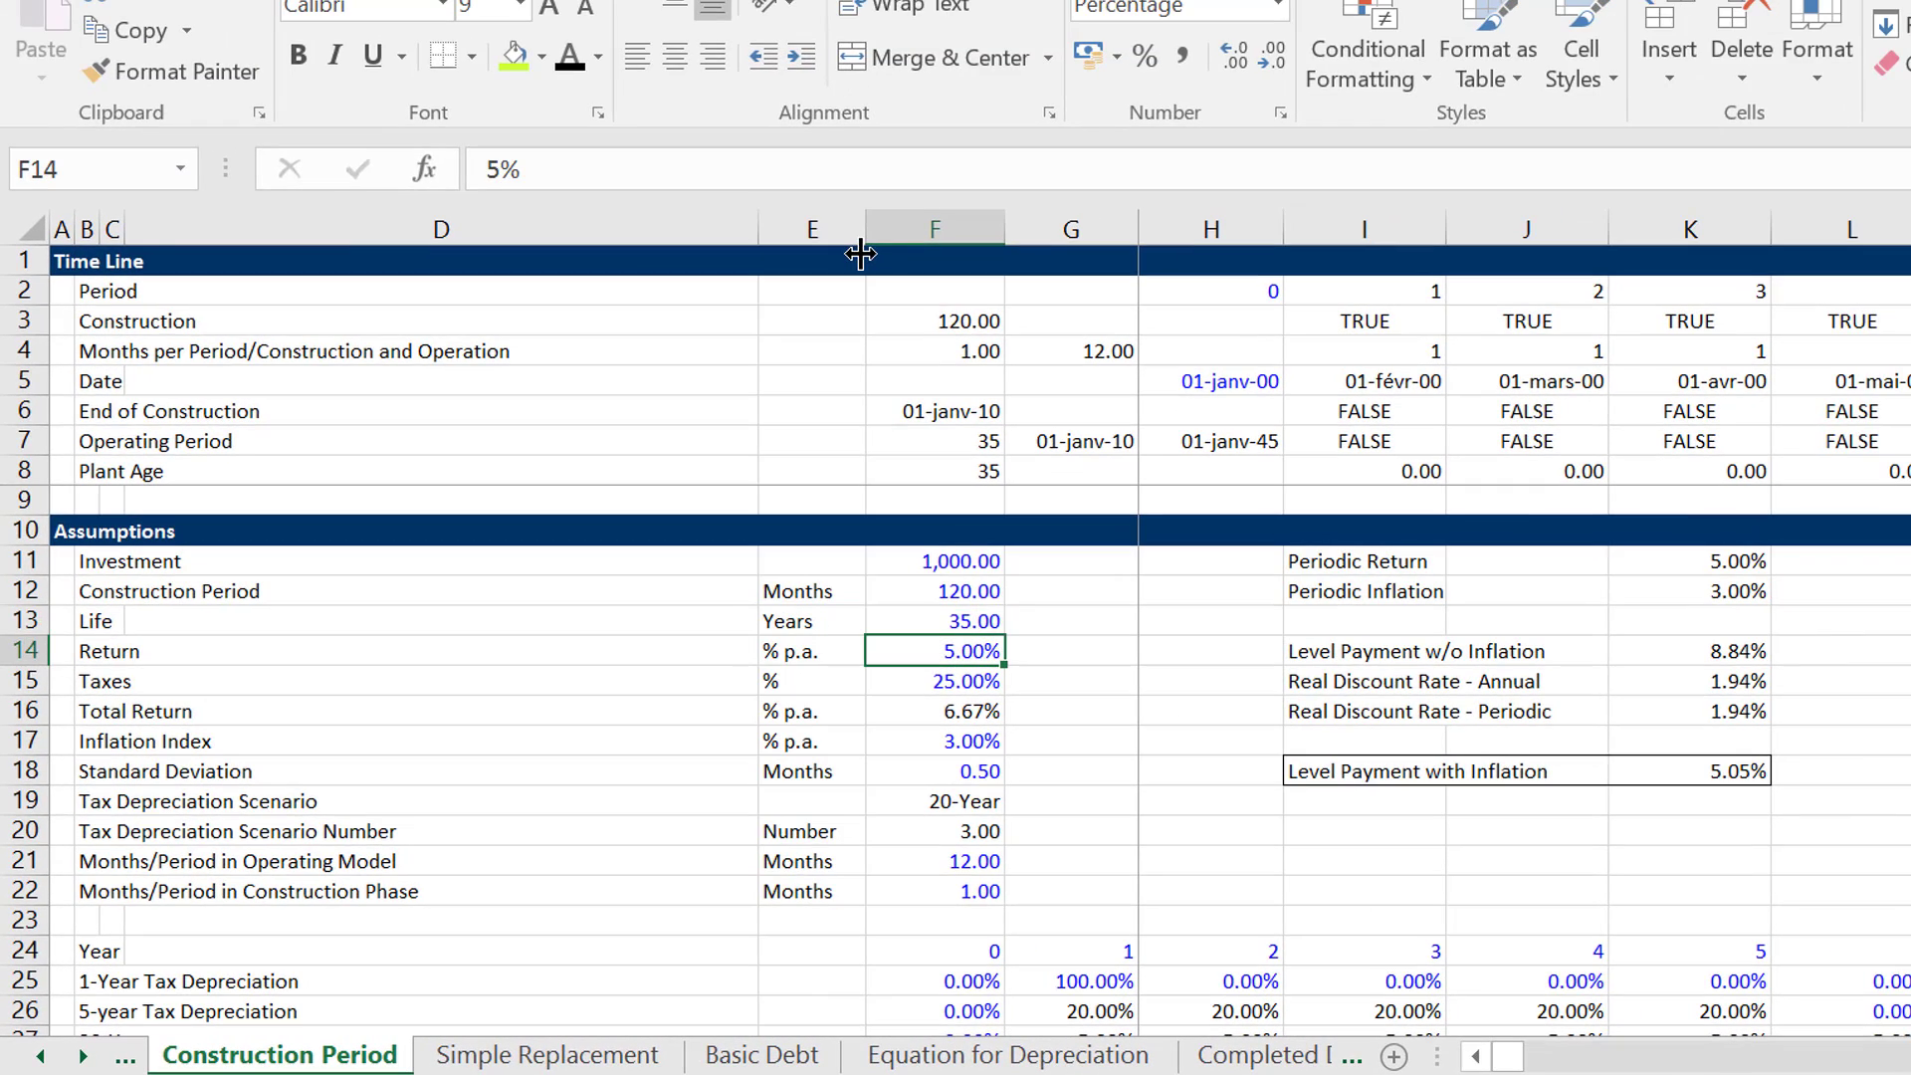
text(12)
key(Return)
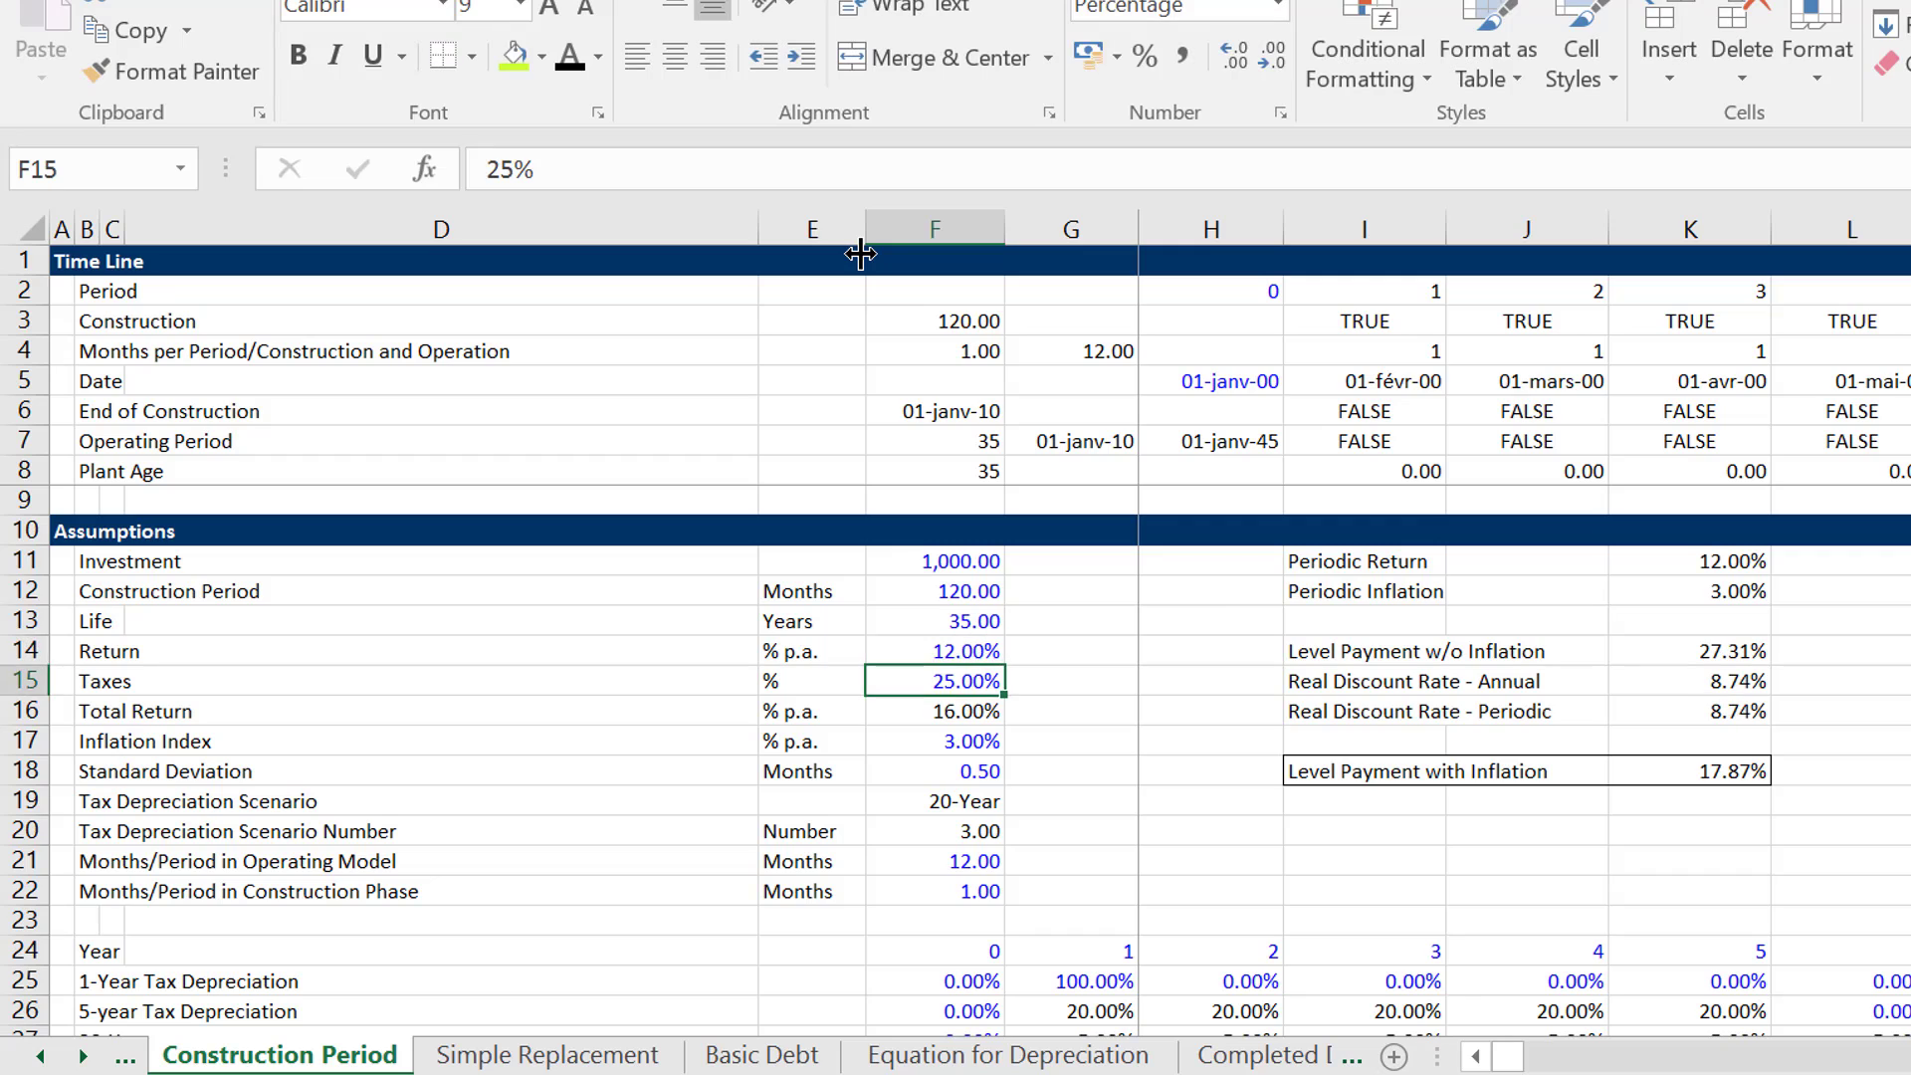
Set the Construction Period to 10 months to compare the level payment at the 12% return.
key(Up)
key(Up)
key(Up)
key(F2)
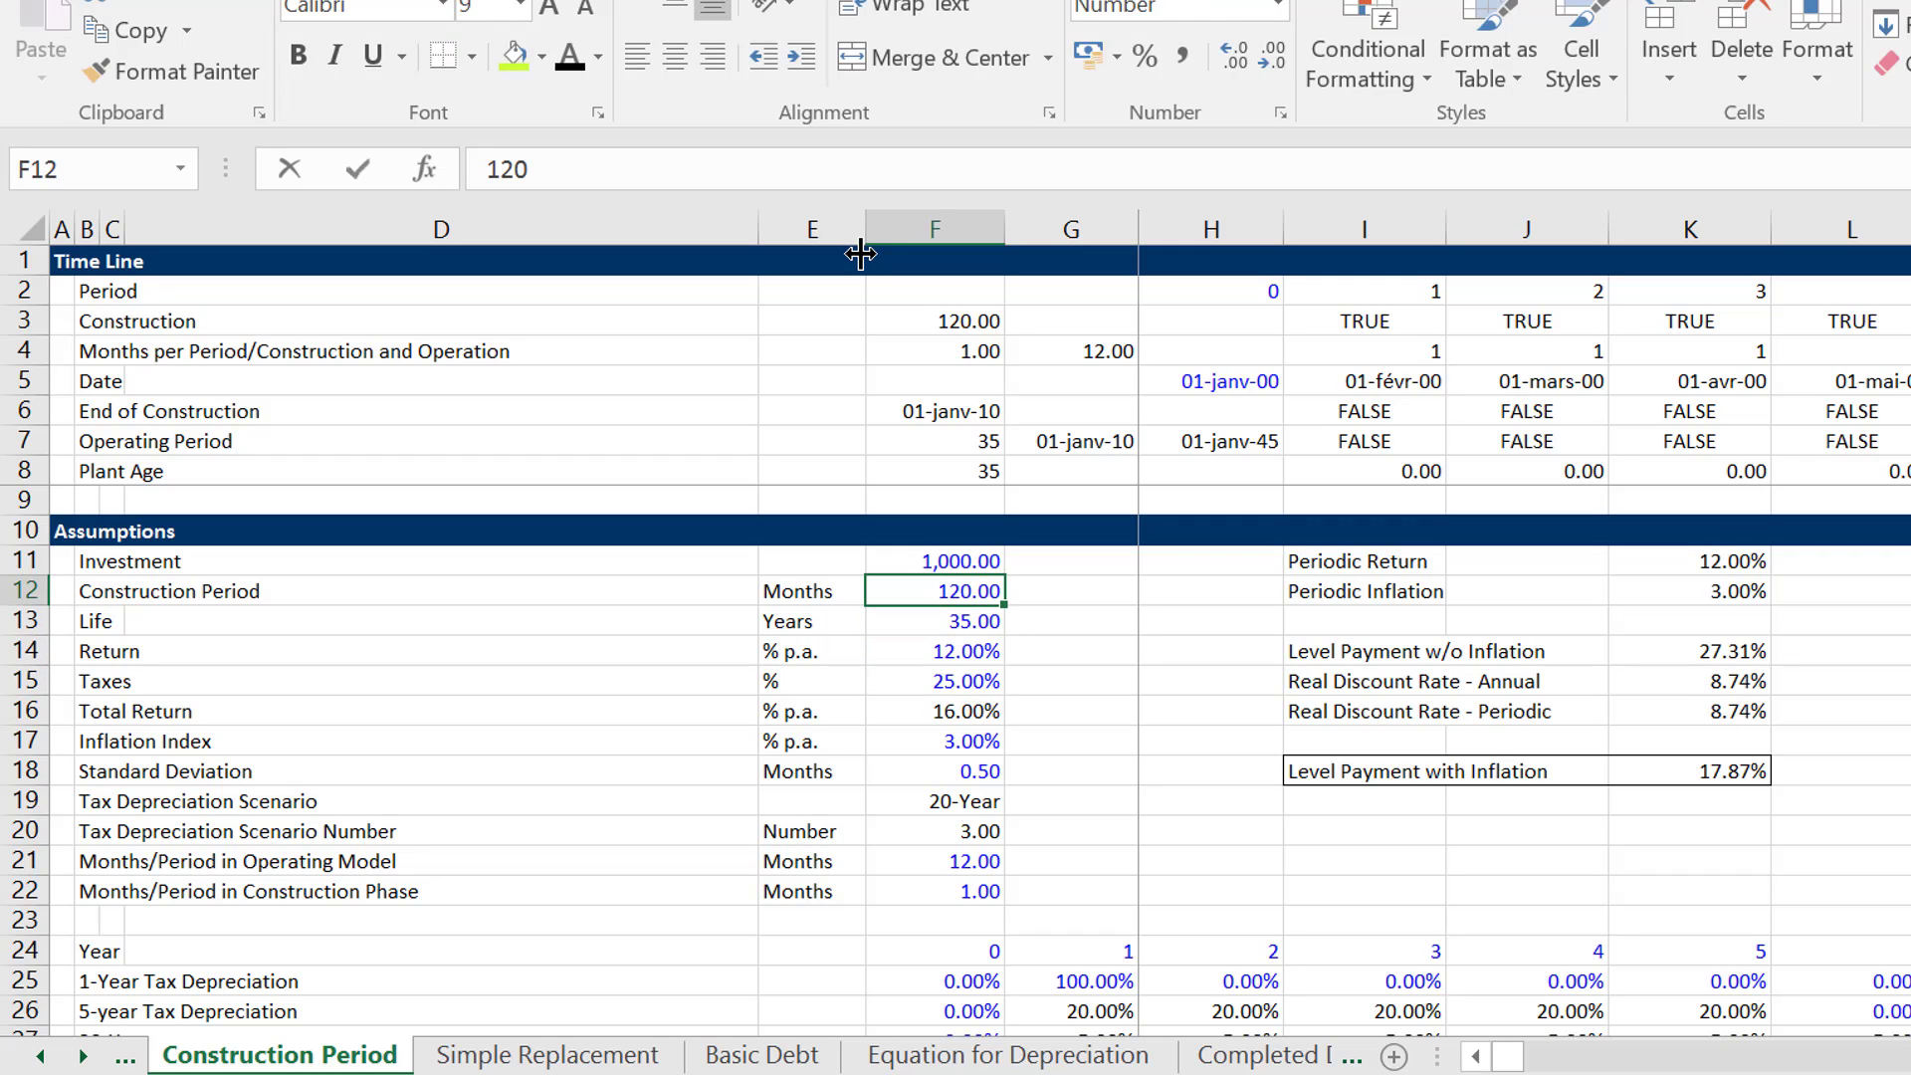
text(10)
key(Return)
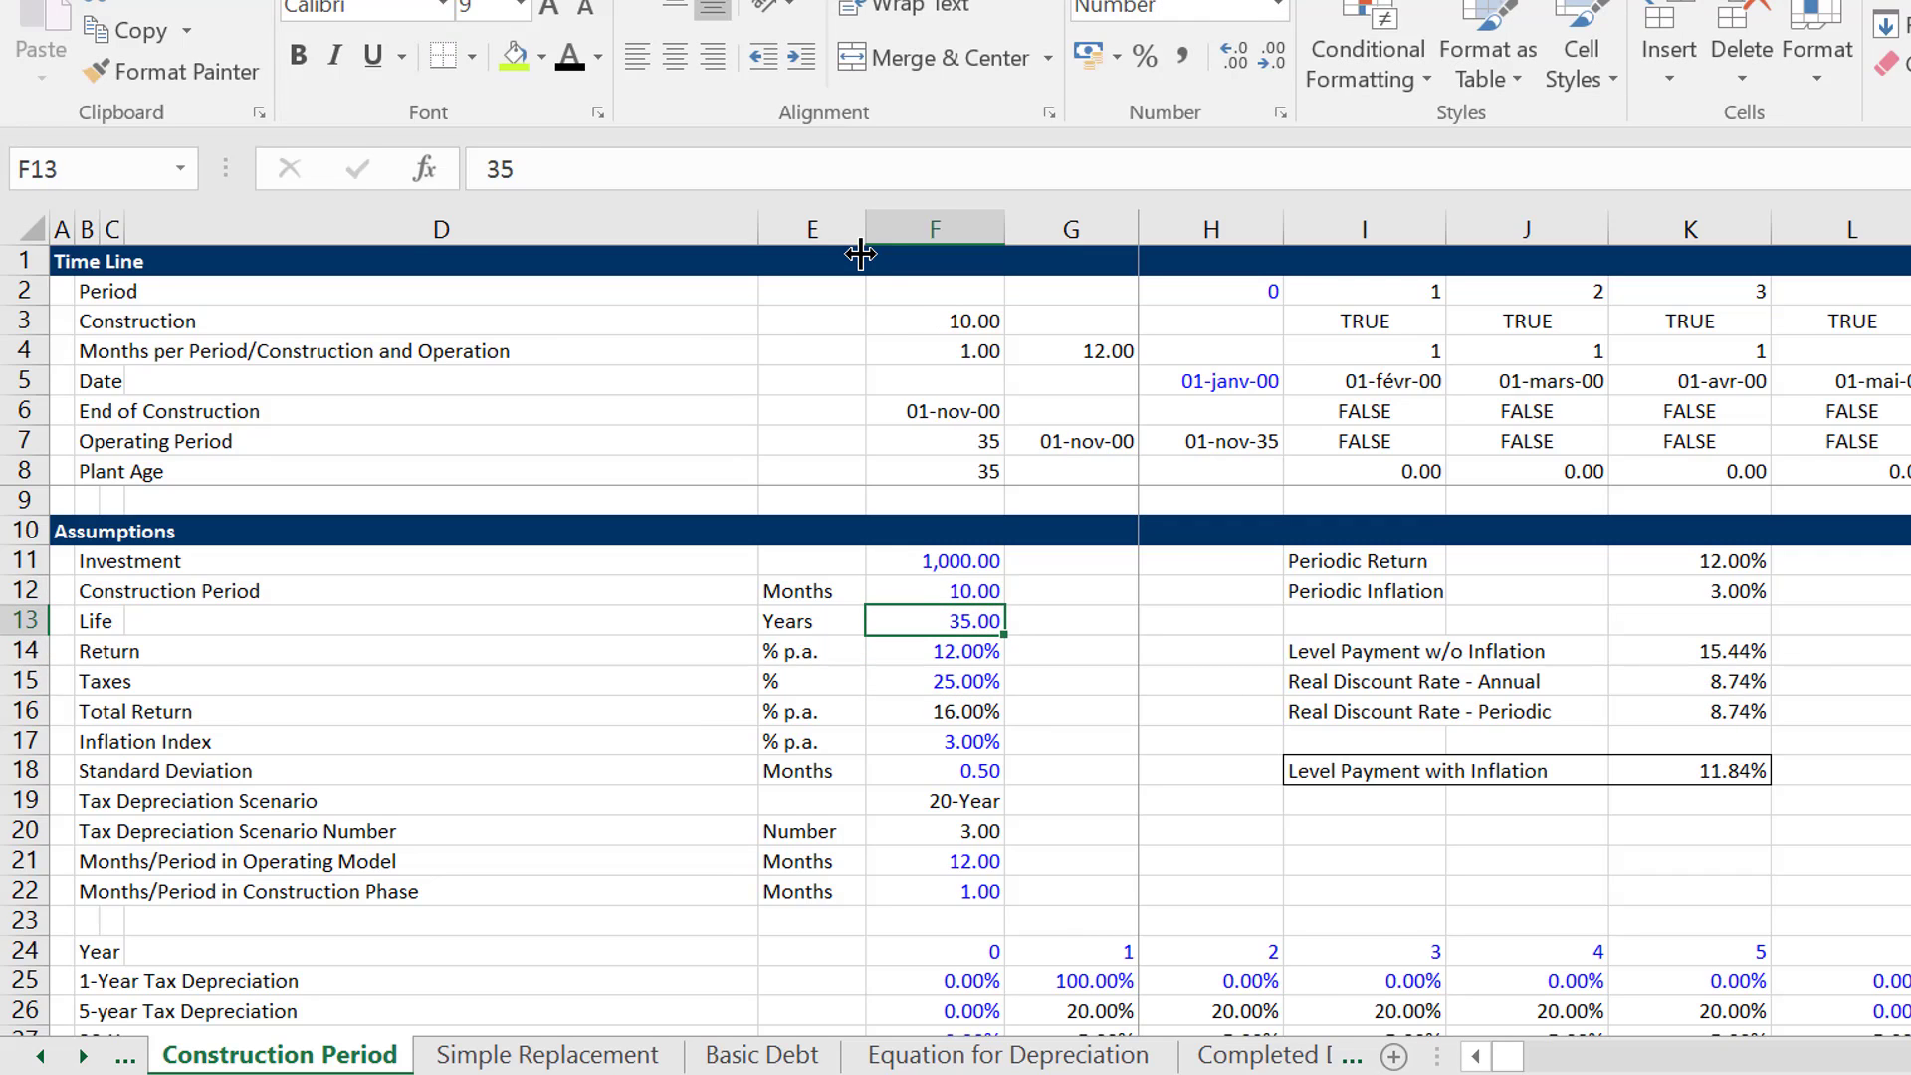
Change the Construction Period back to 120 months and select the Return value.
key(Up)
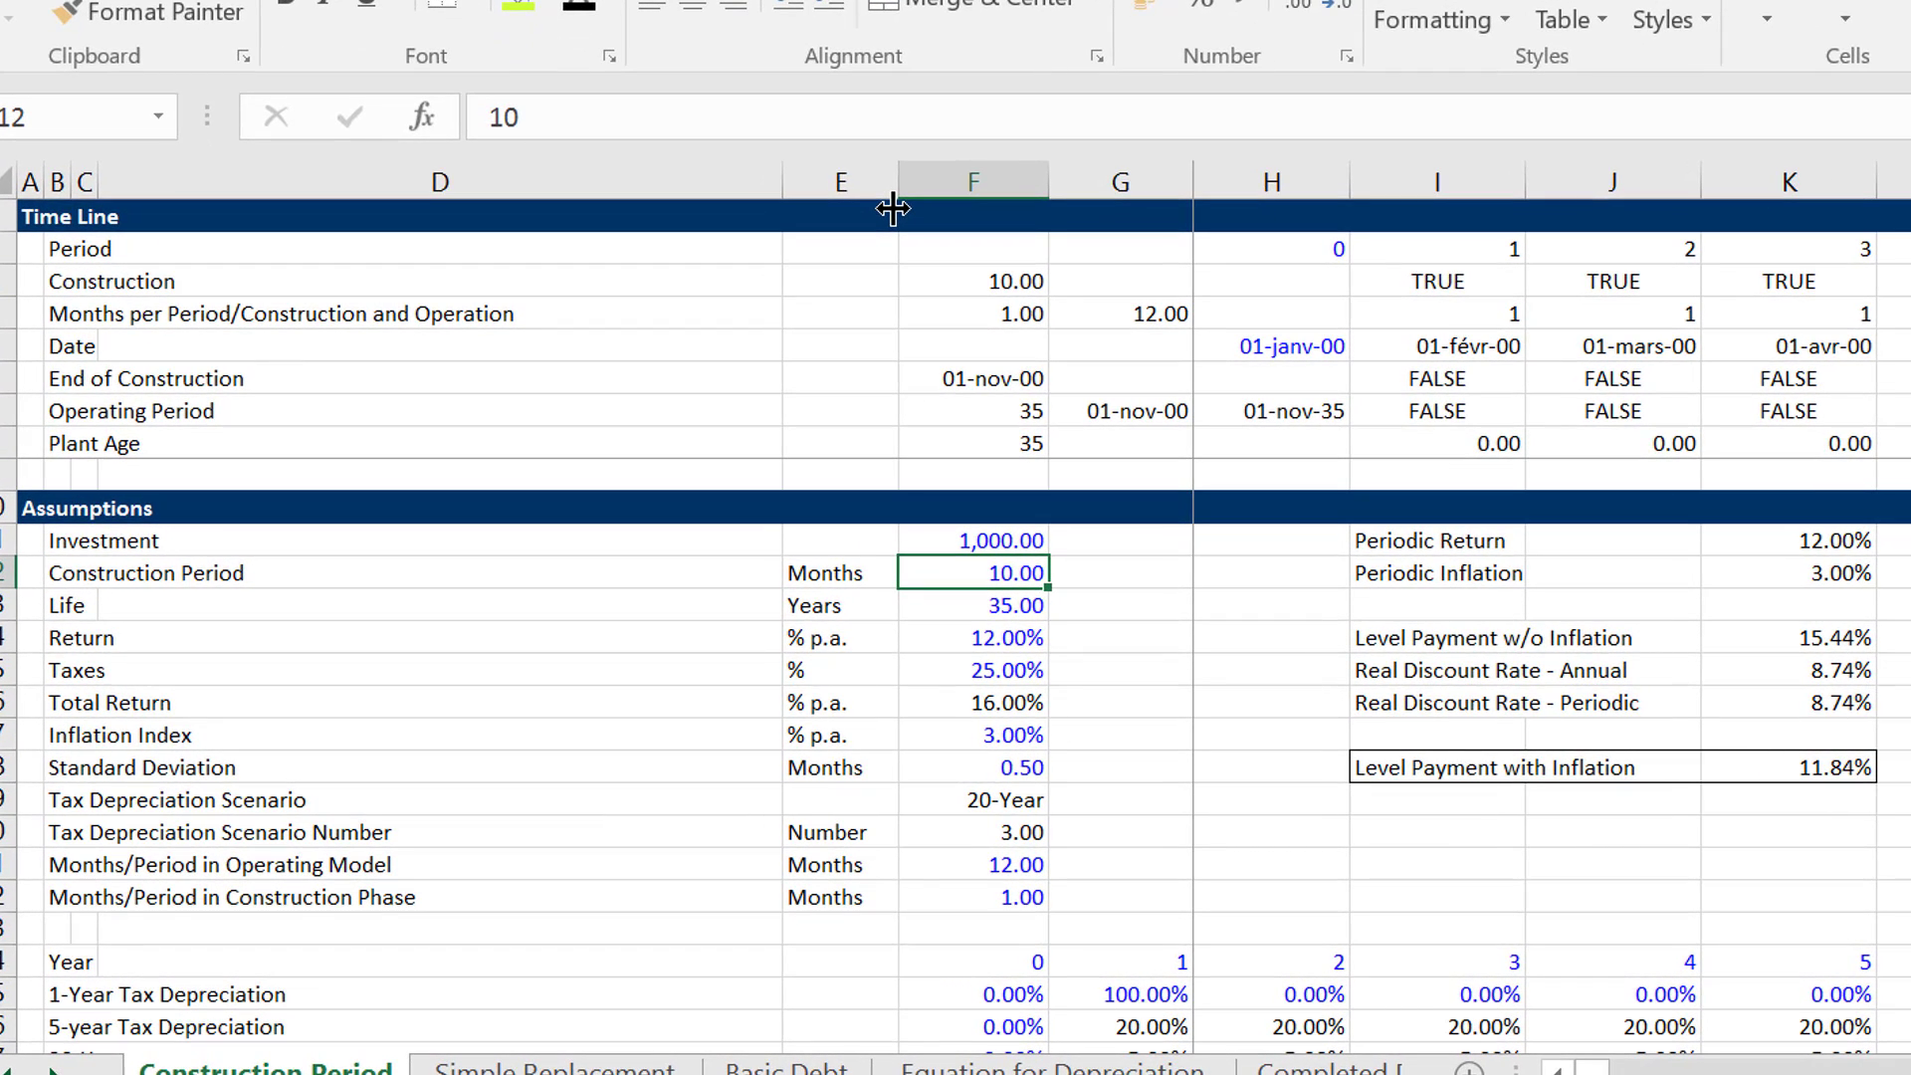
text(120)
key(Return)
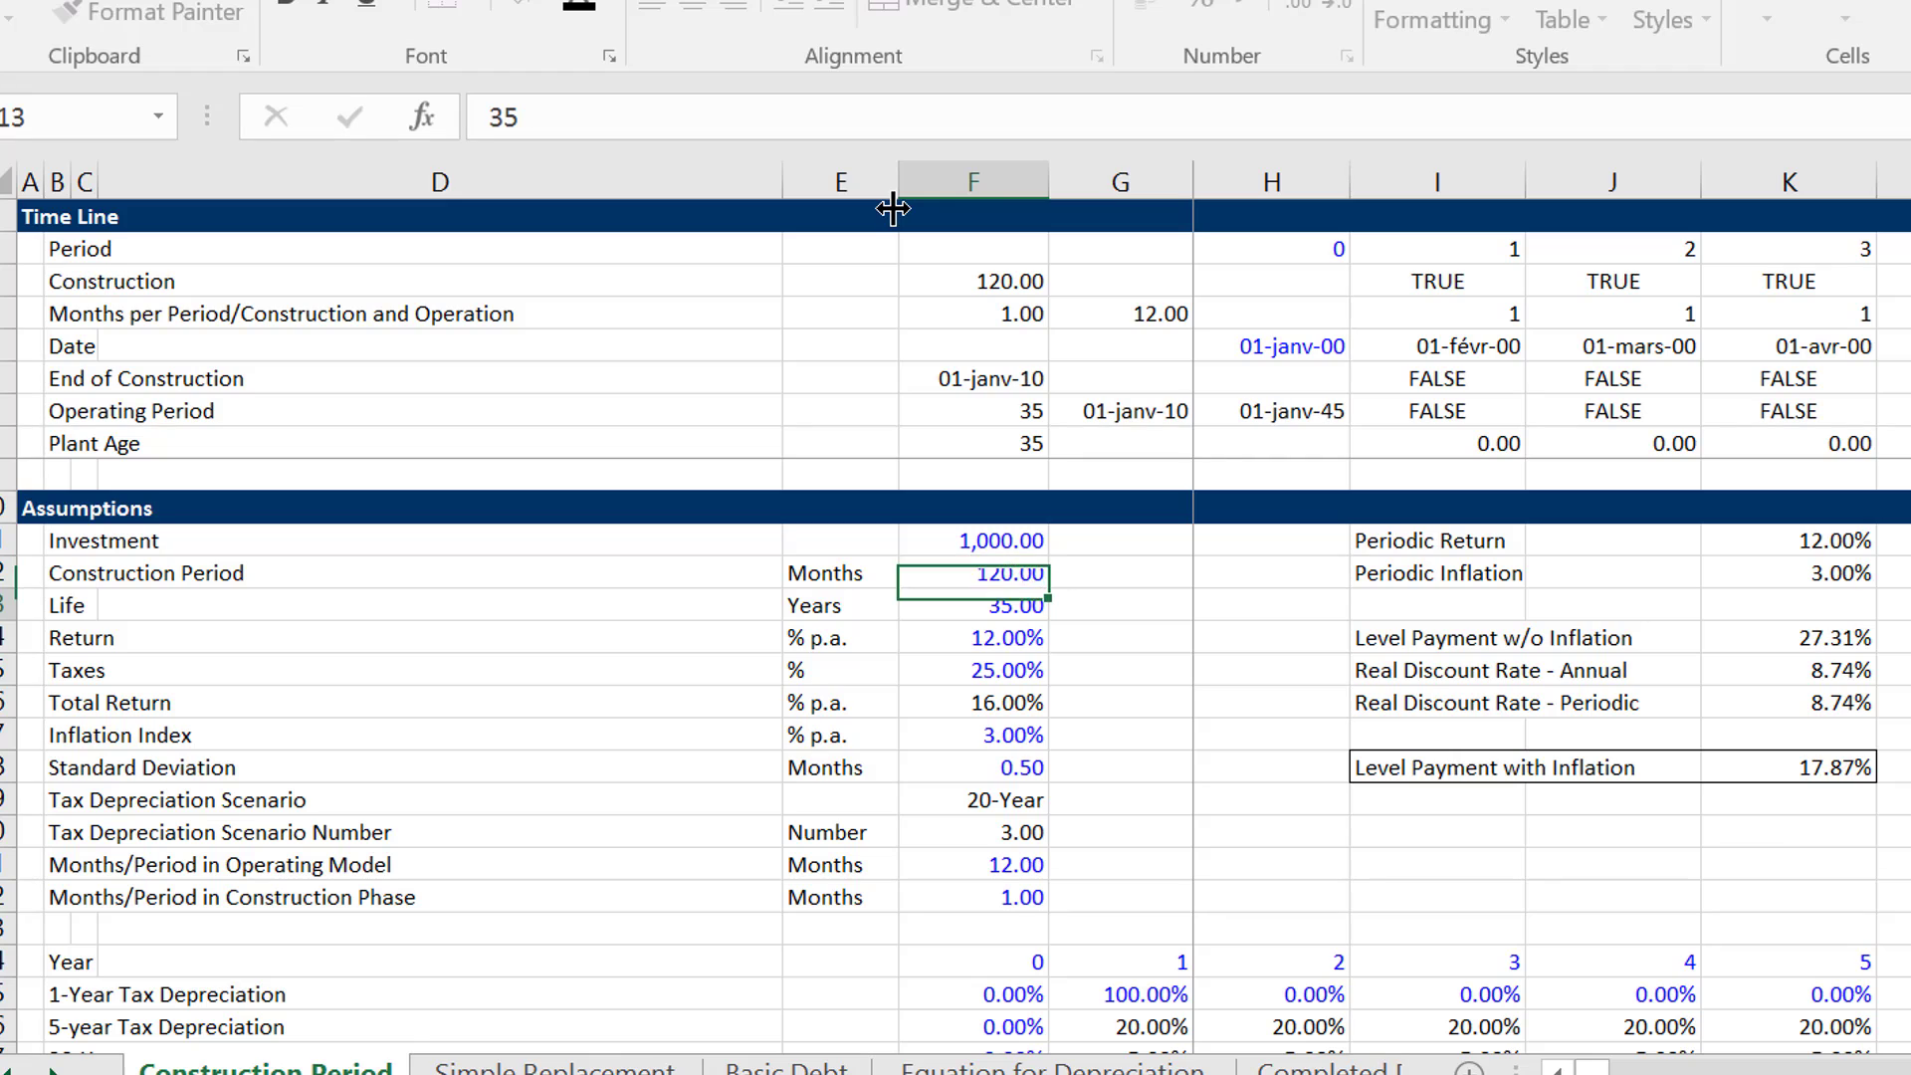
key(Up)
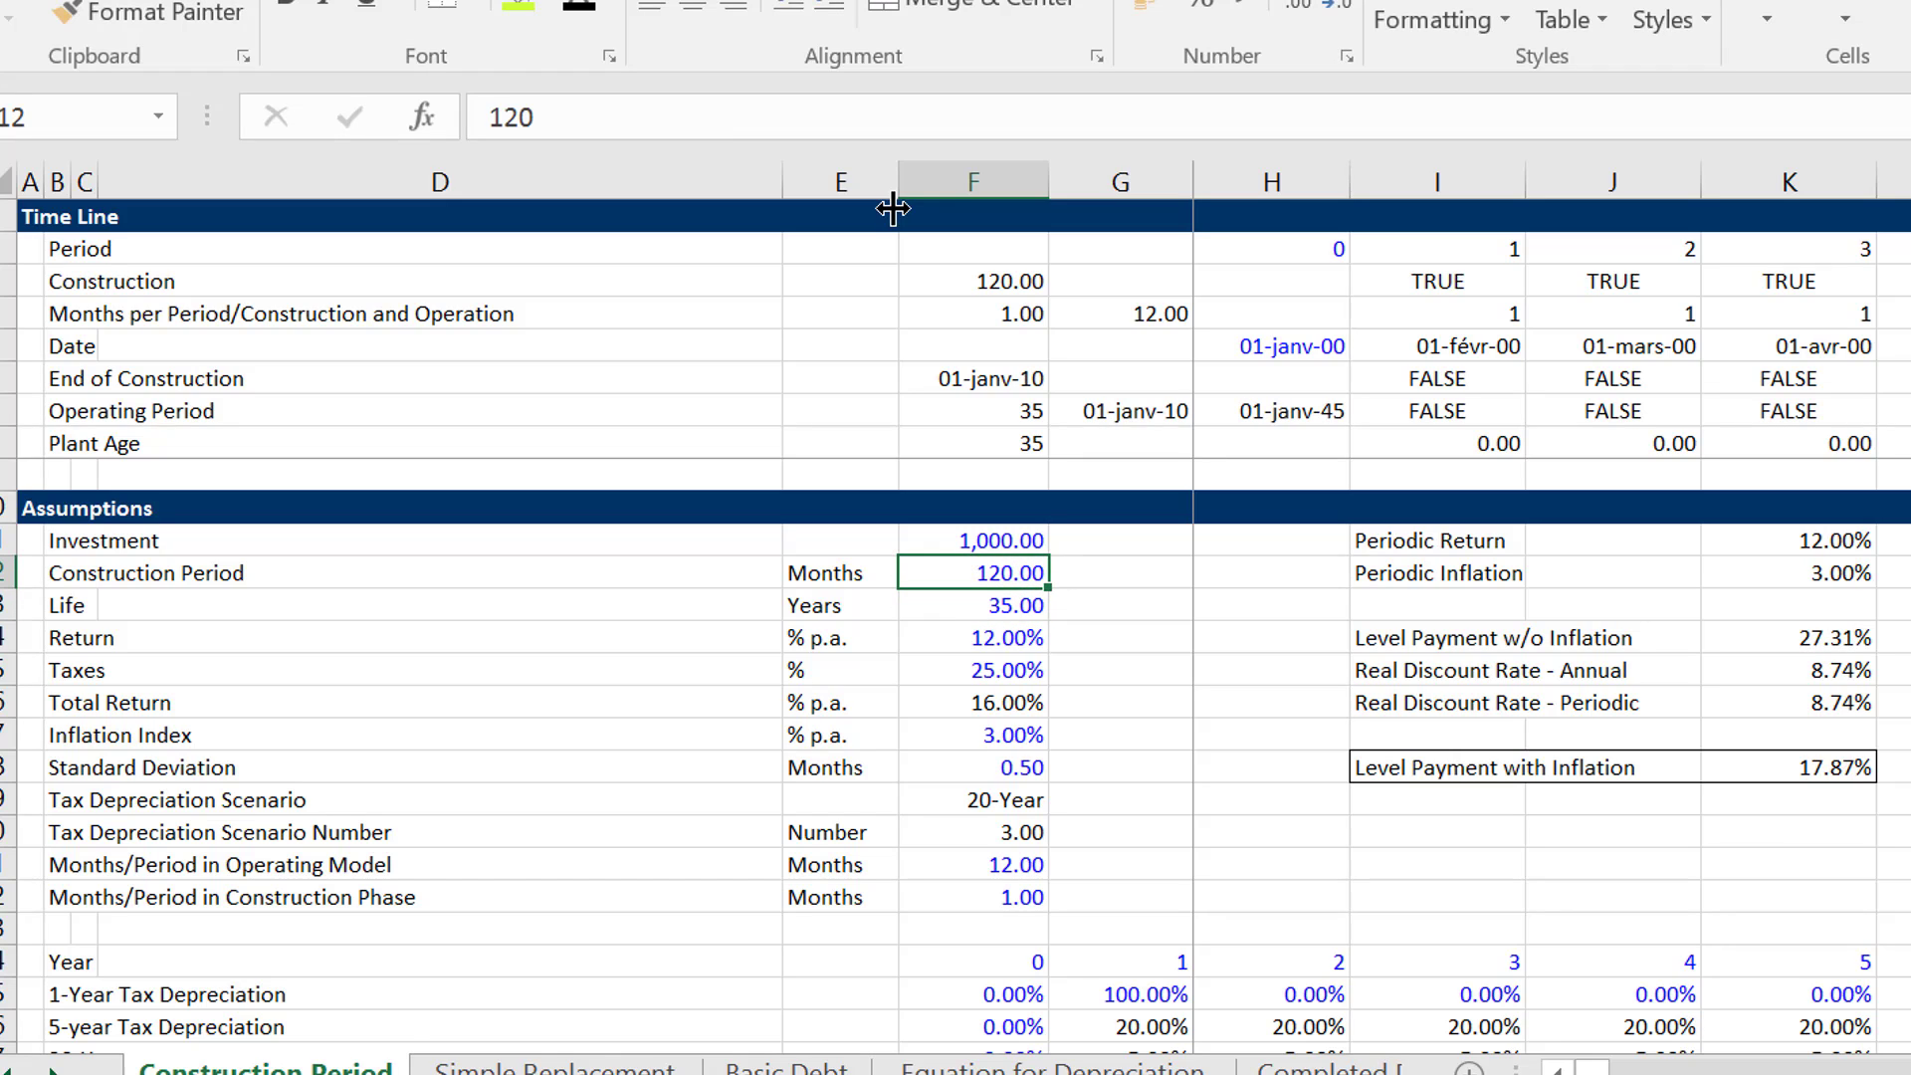
key(Down)
key(Down)
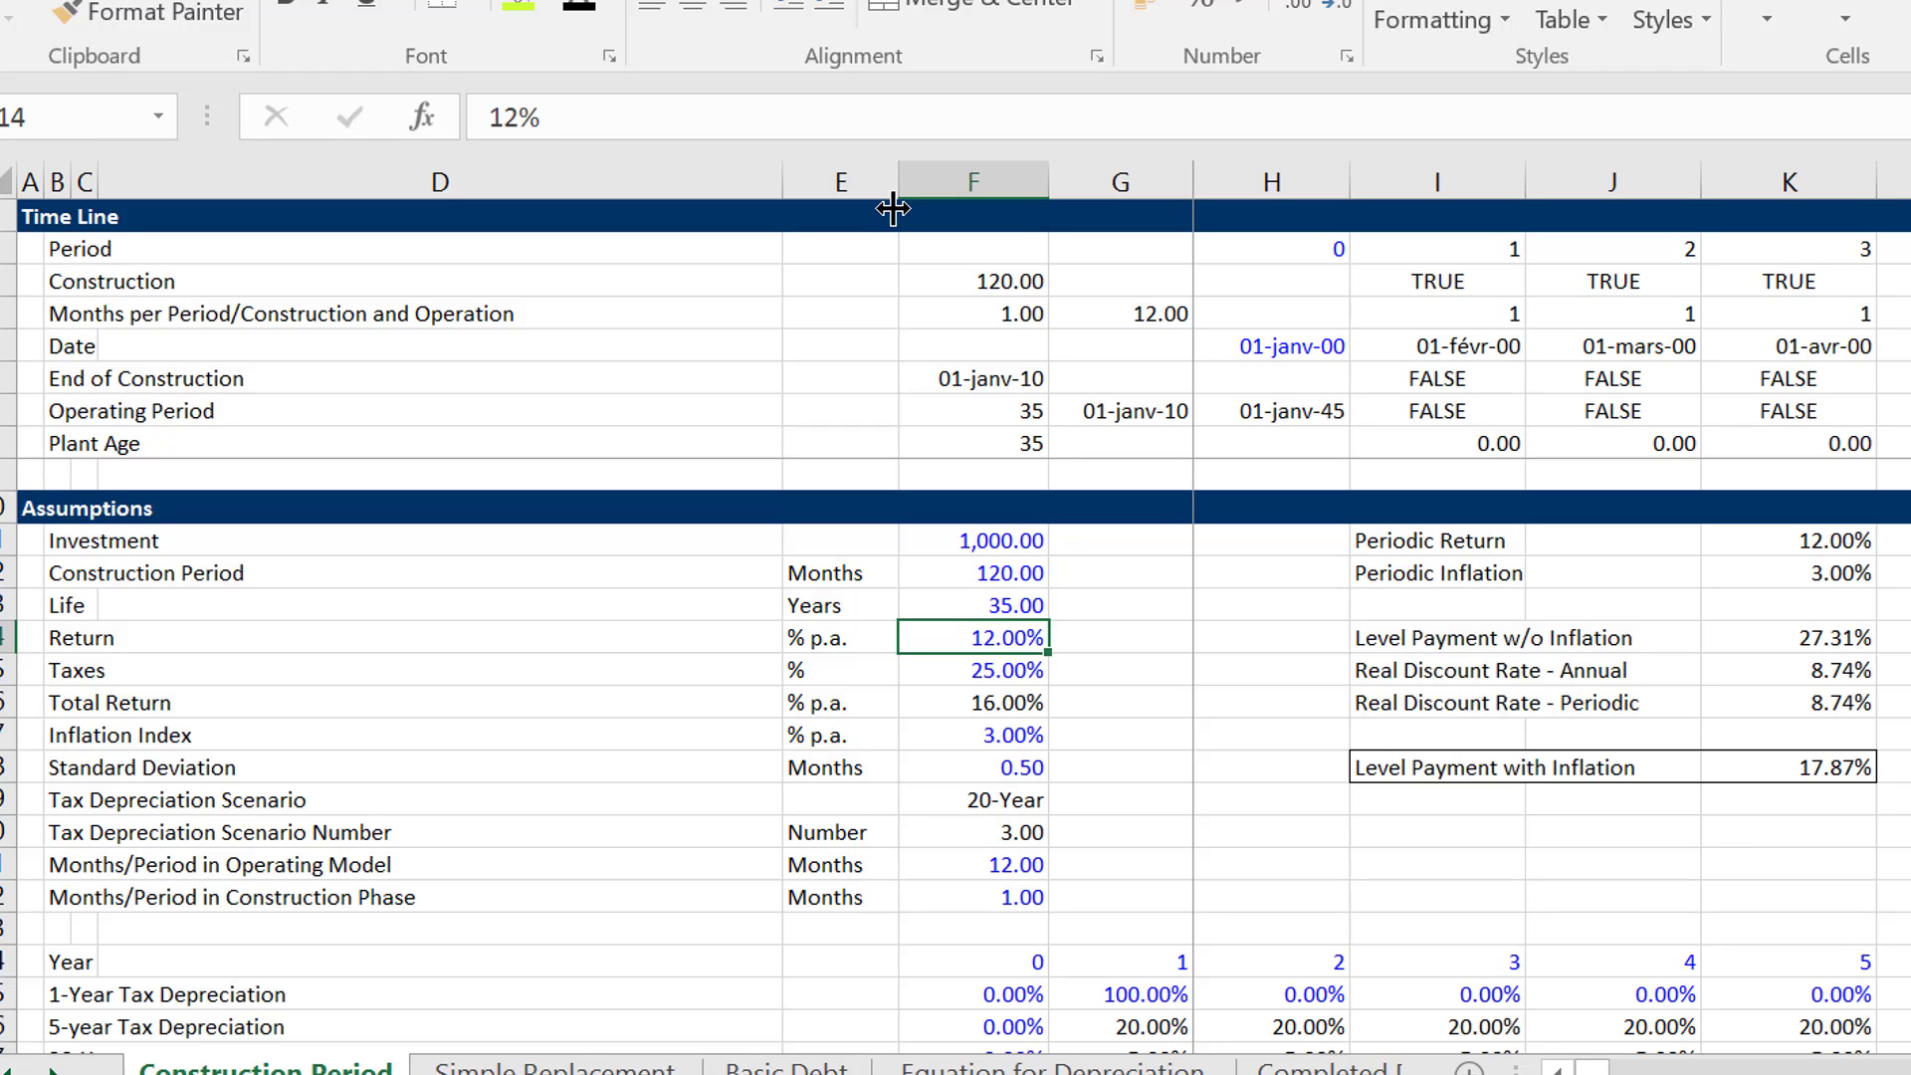
Set the annual Return assumption in F14 to 5%.
text(5)
key(Return)
key(Up)
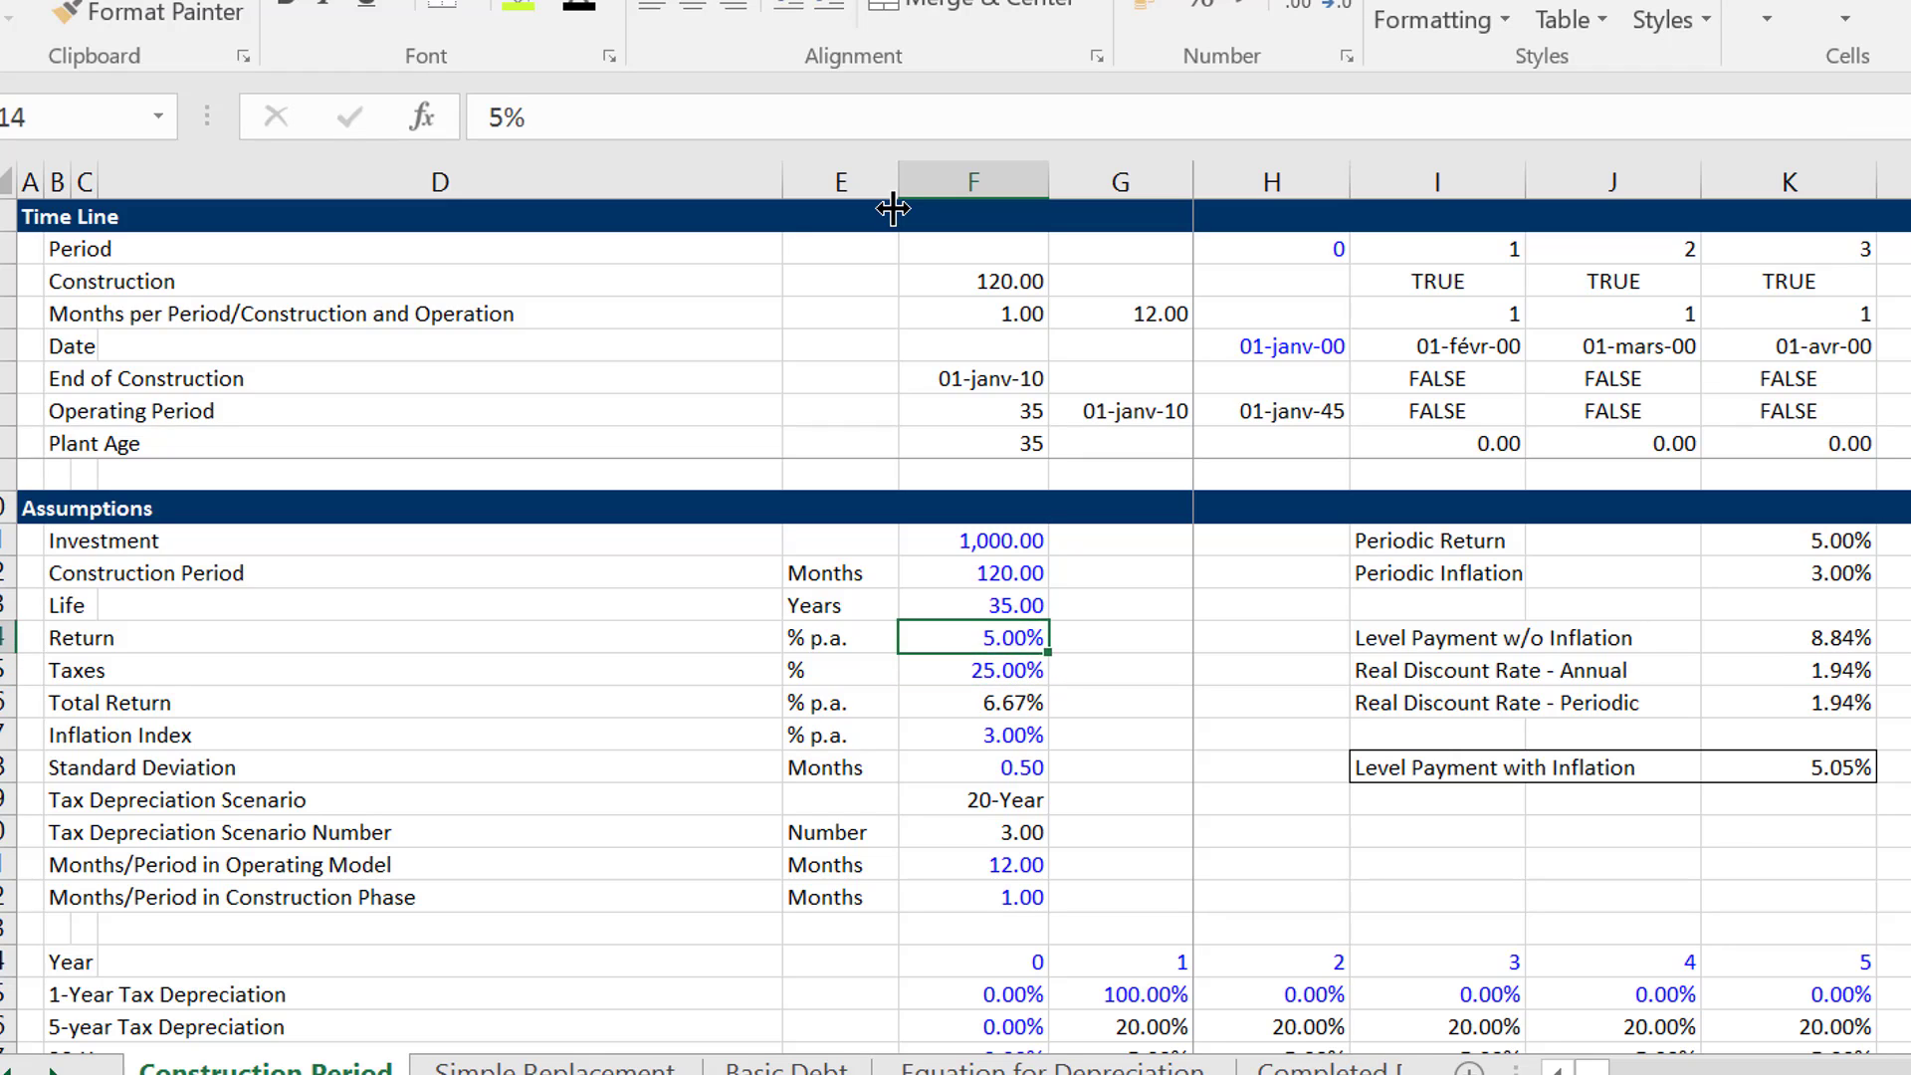
Test a 10-month Construction Period in F12 against the level payment and restore it to 120 months.
key(Up)
key(Up)
text(10)
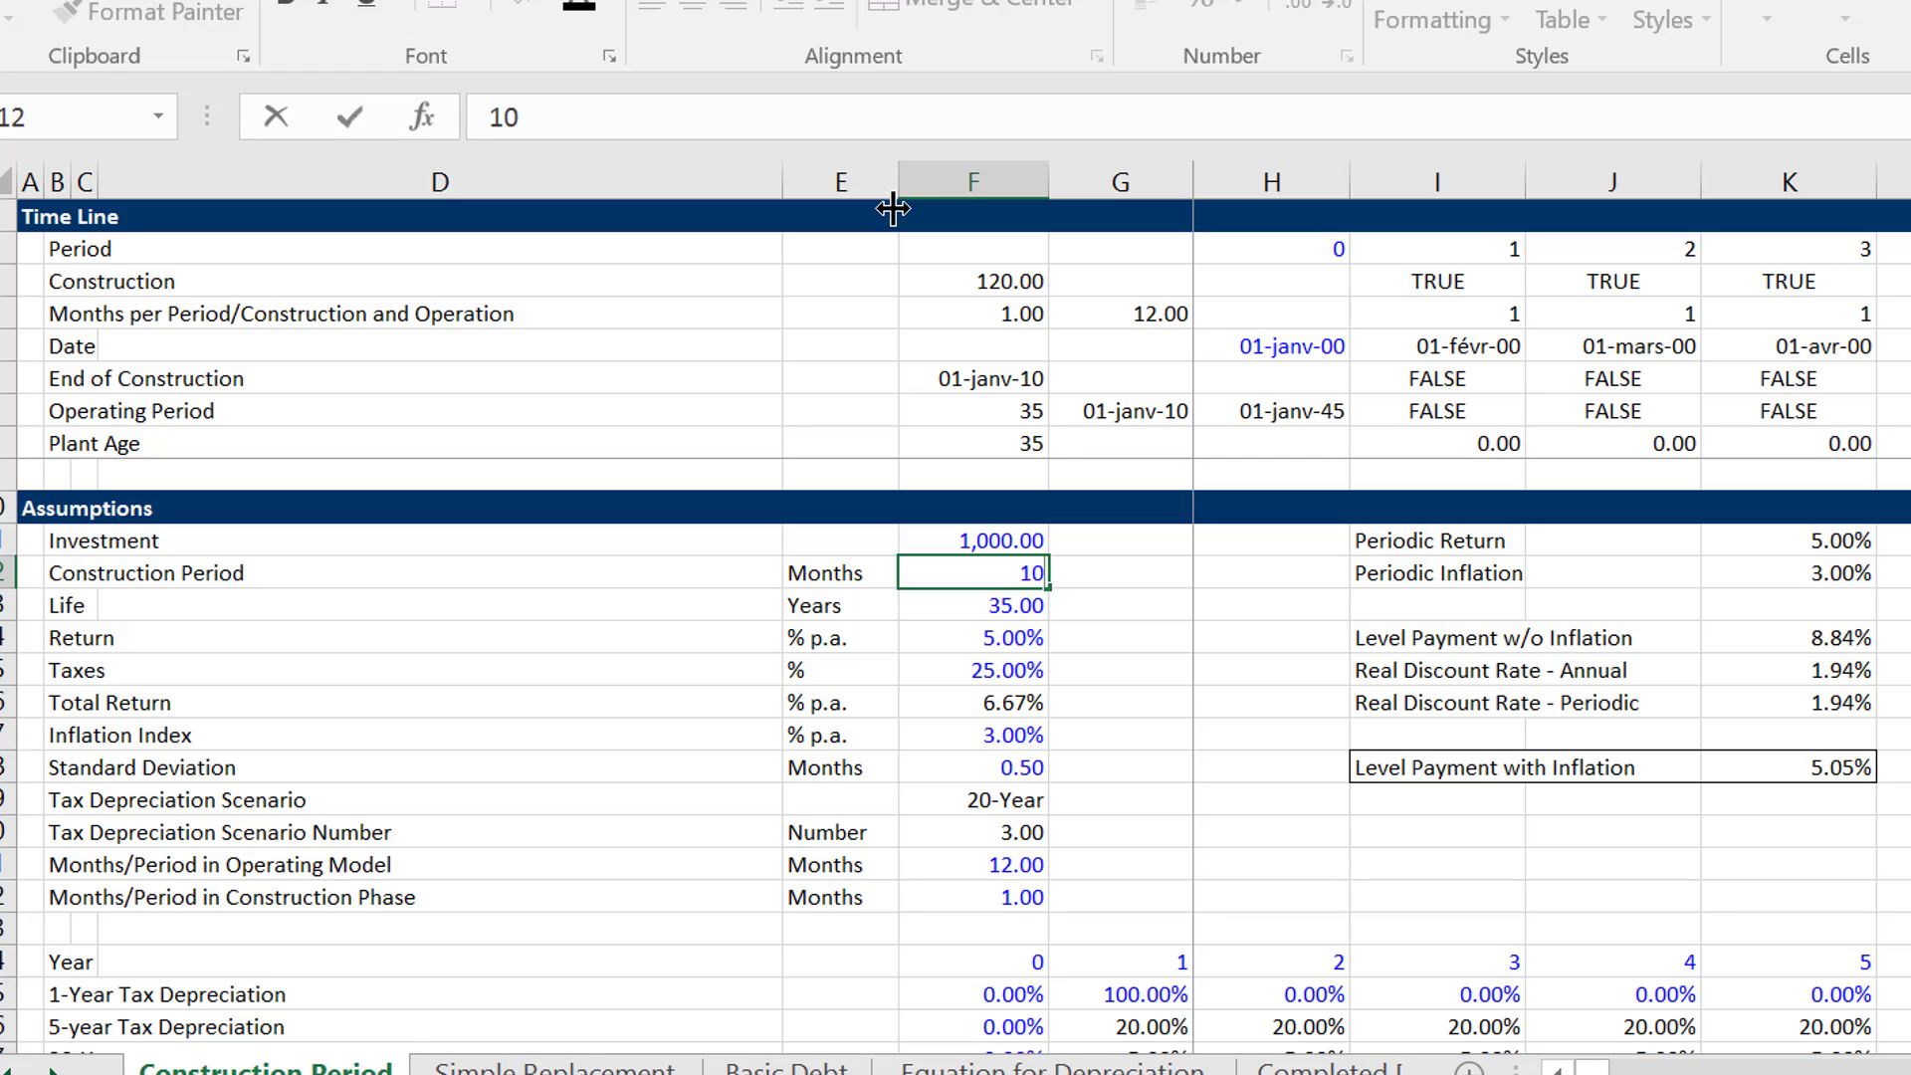
key(Return)
key(Up)
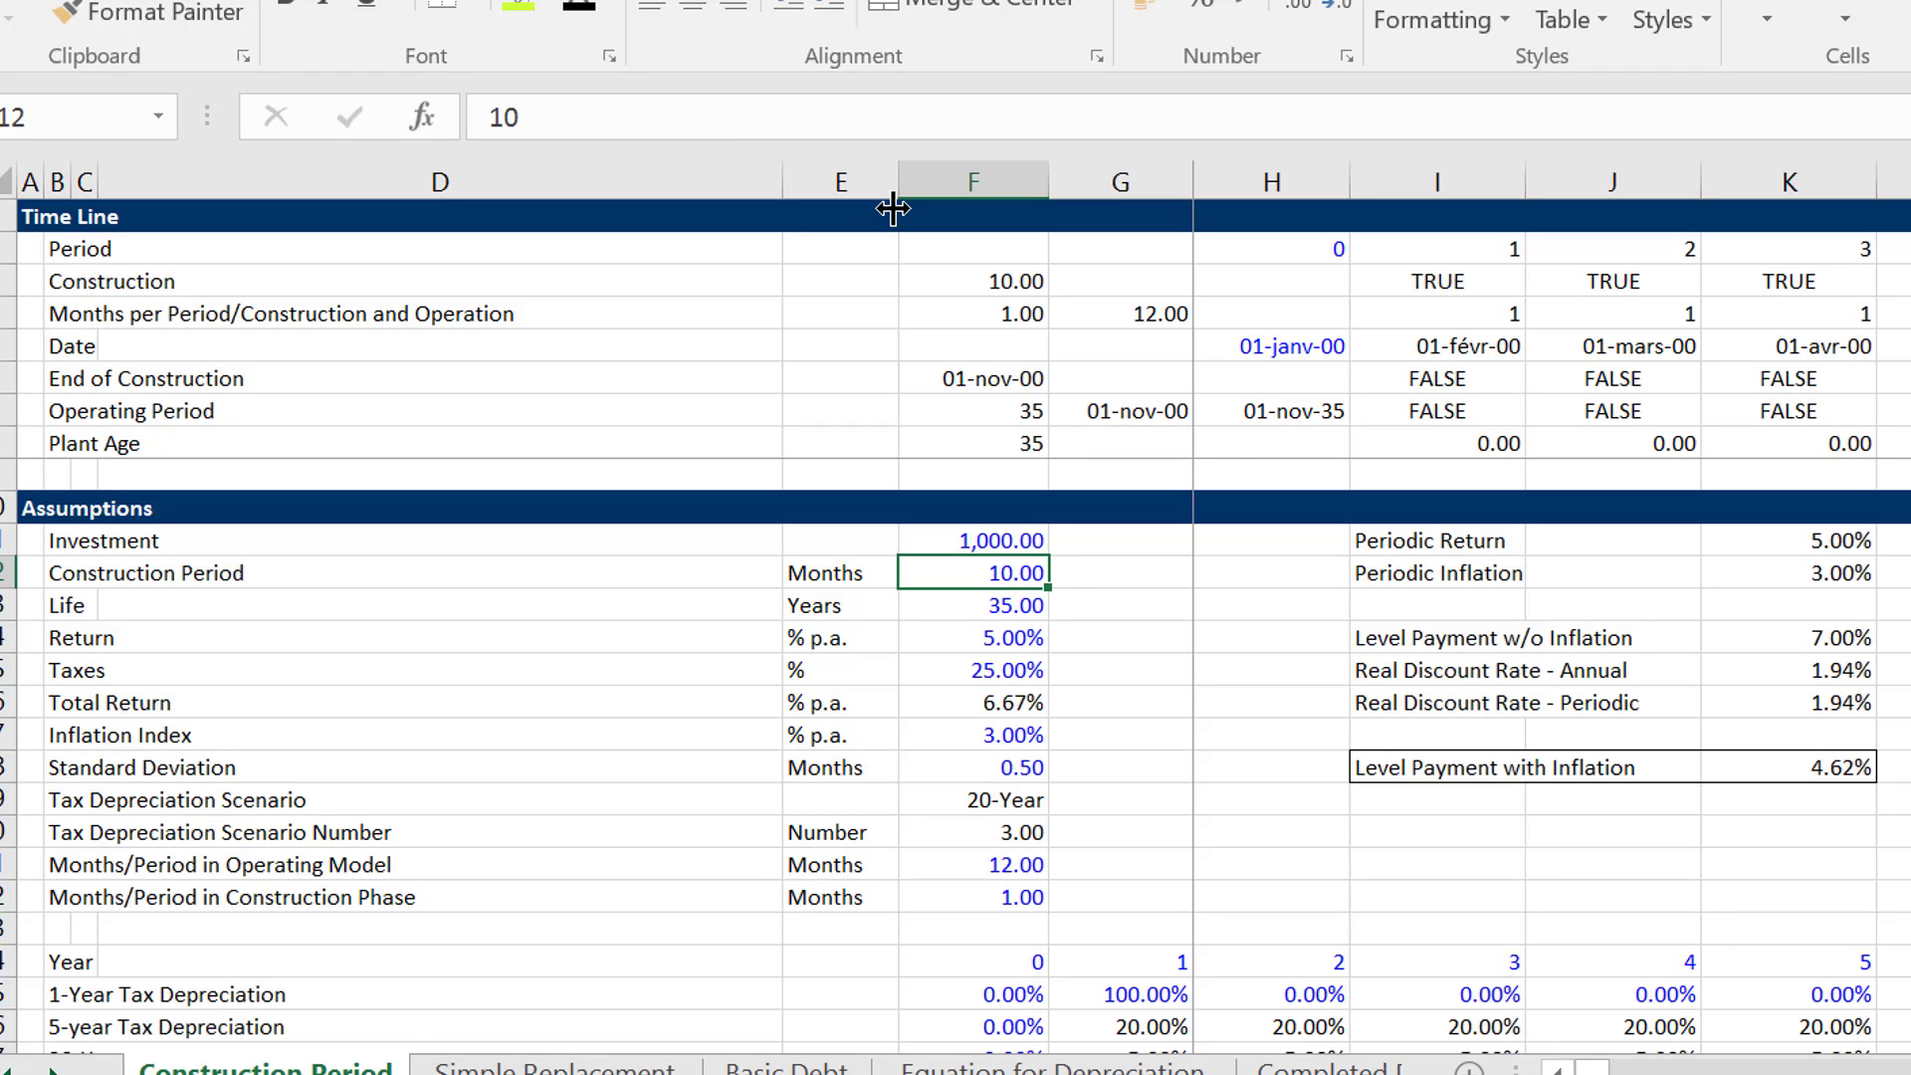
text(120)
key(Return)
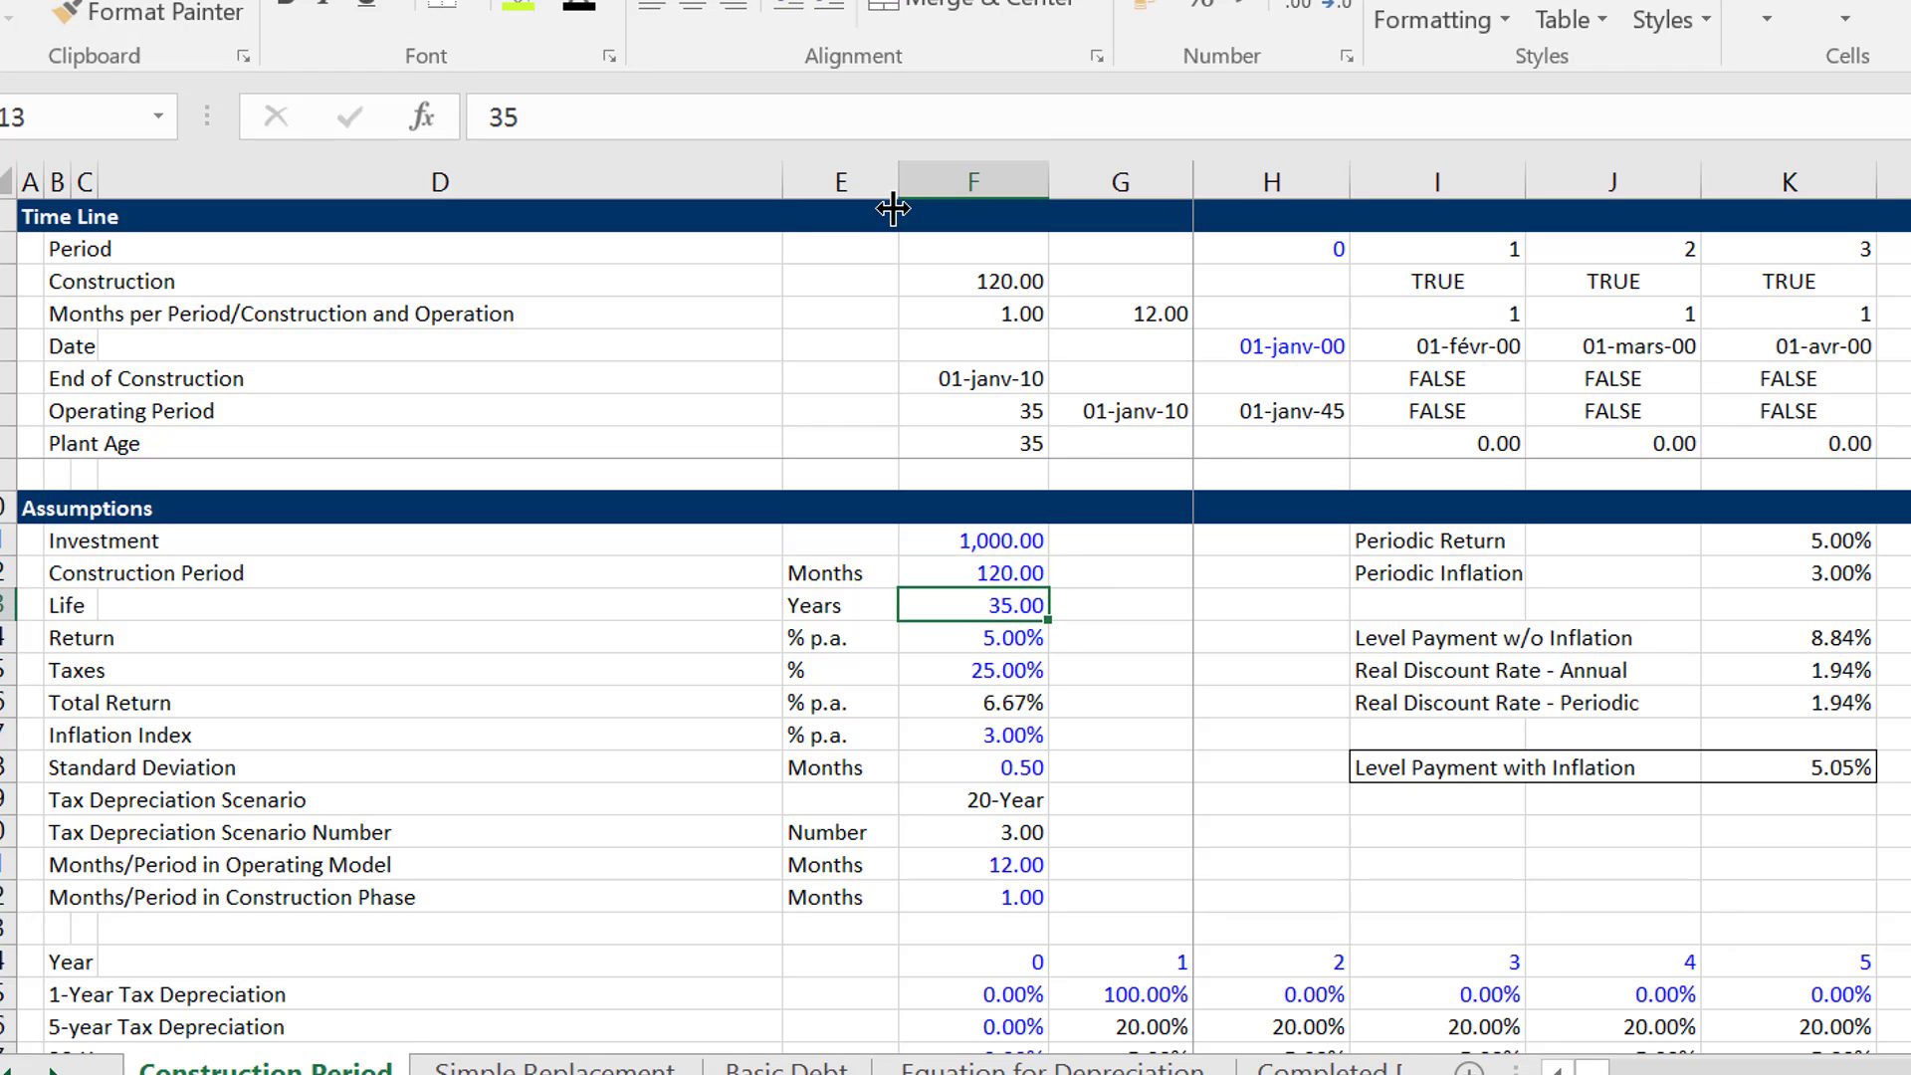
Review the assumption values between Construction Period and Standard Deviation in column F.
key(Down)
key(Down)
key(Down)
key(Down)
key(Down)
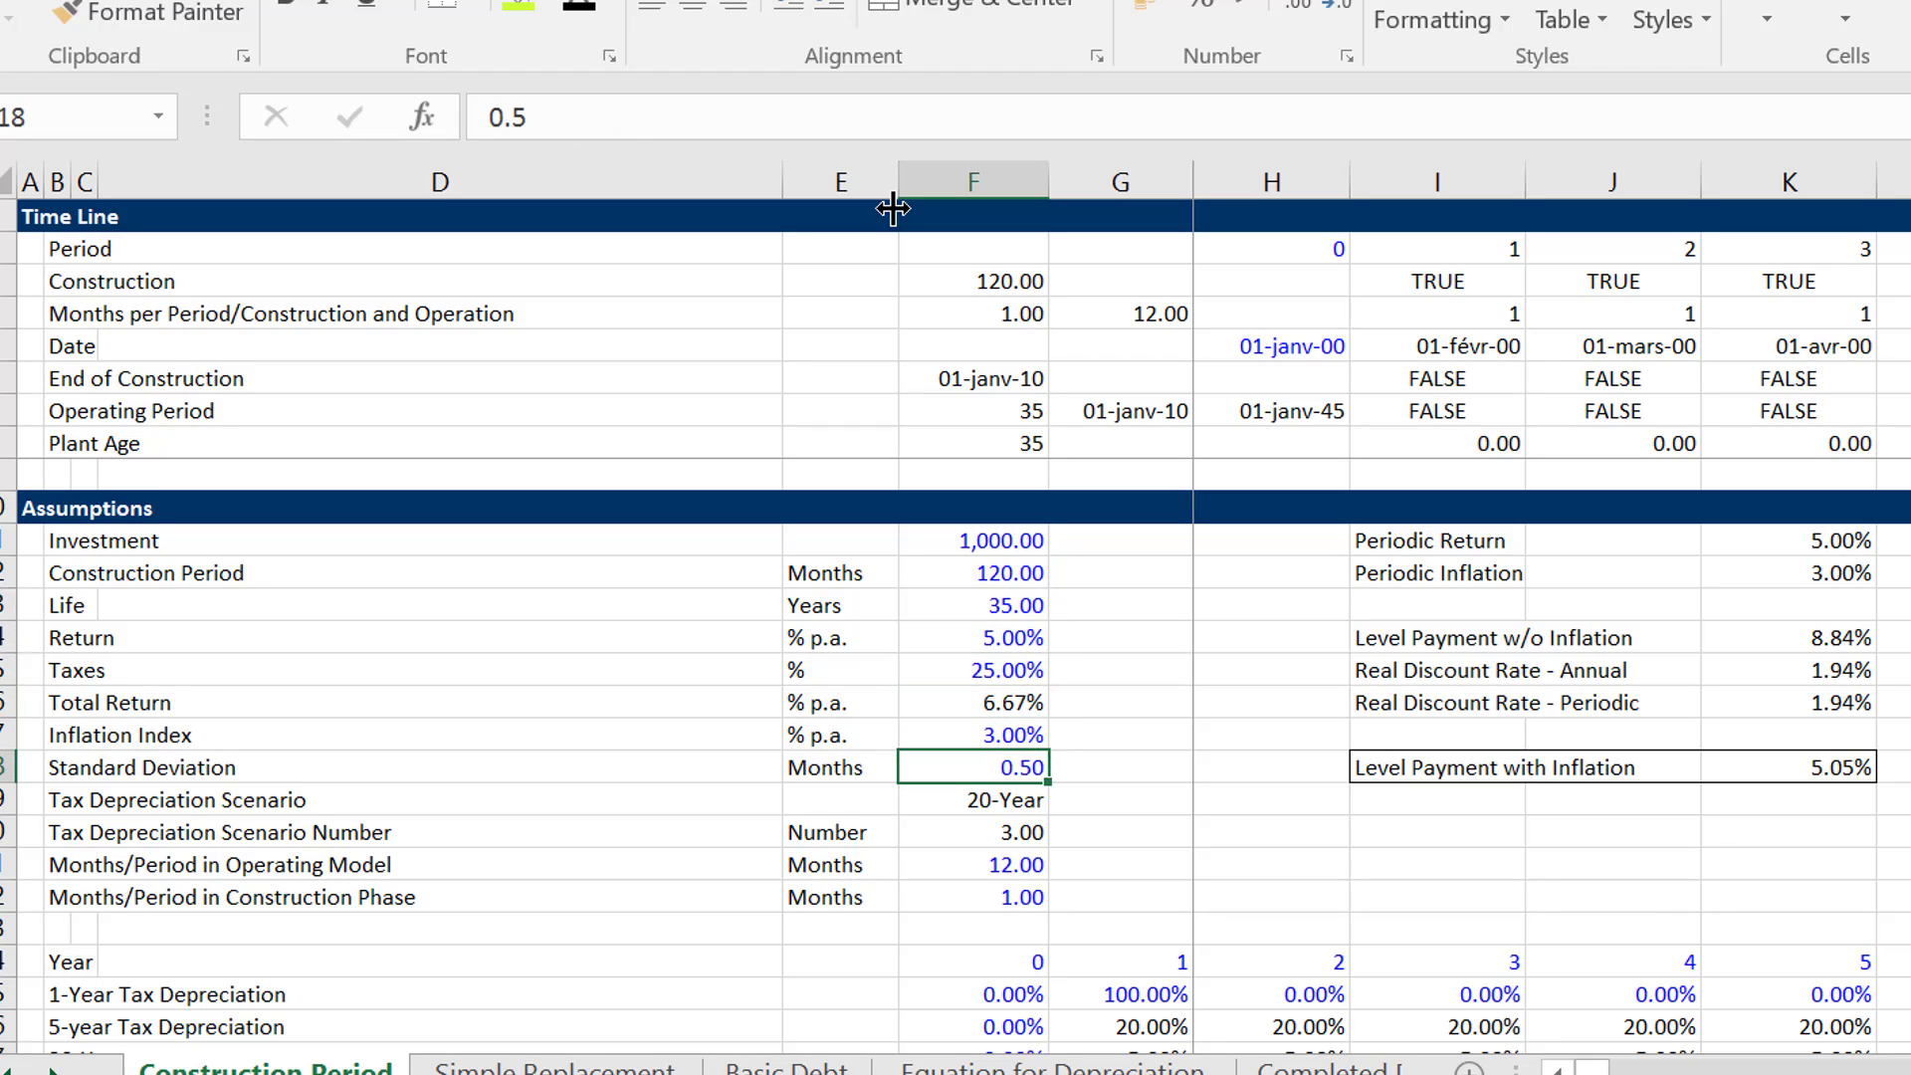
key(Up)
key(Up)
key(Up)
key(Up)
key(Up)
key(Up)
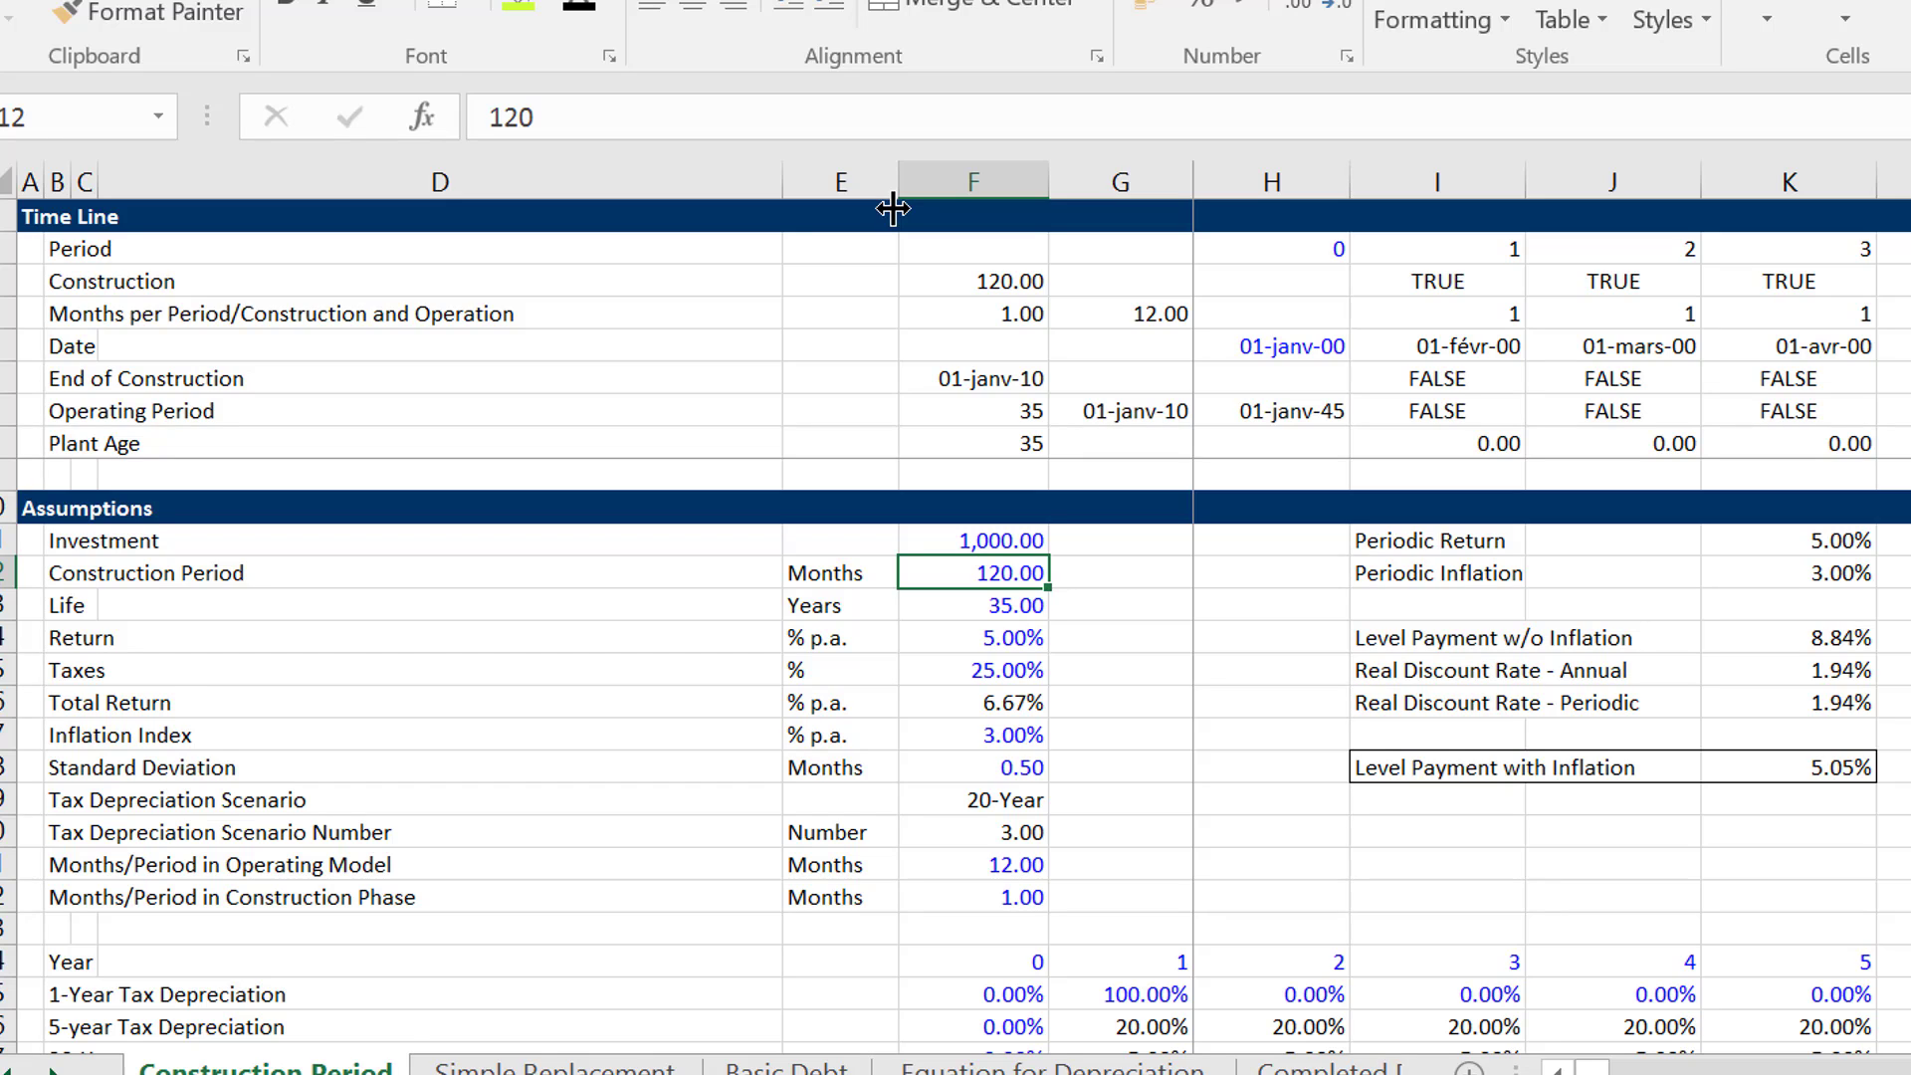
Go to the starting Period cell H2 in the Time Line section.
key(Right)
key(Right)
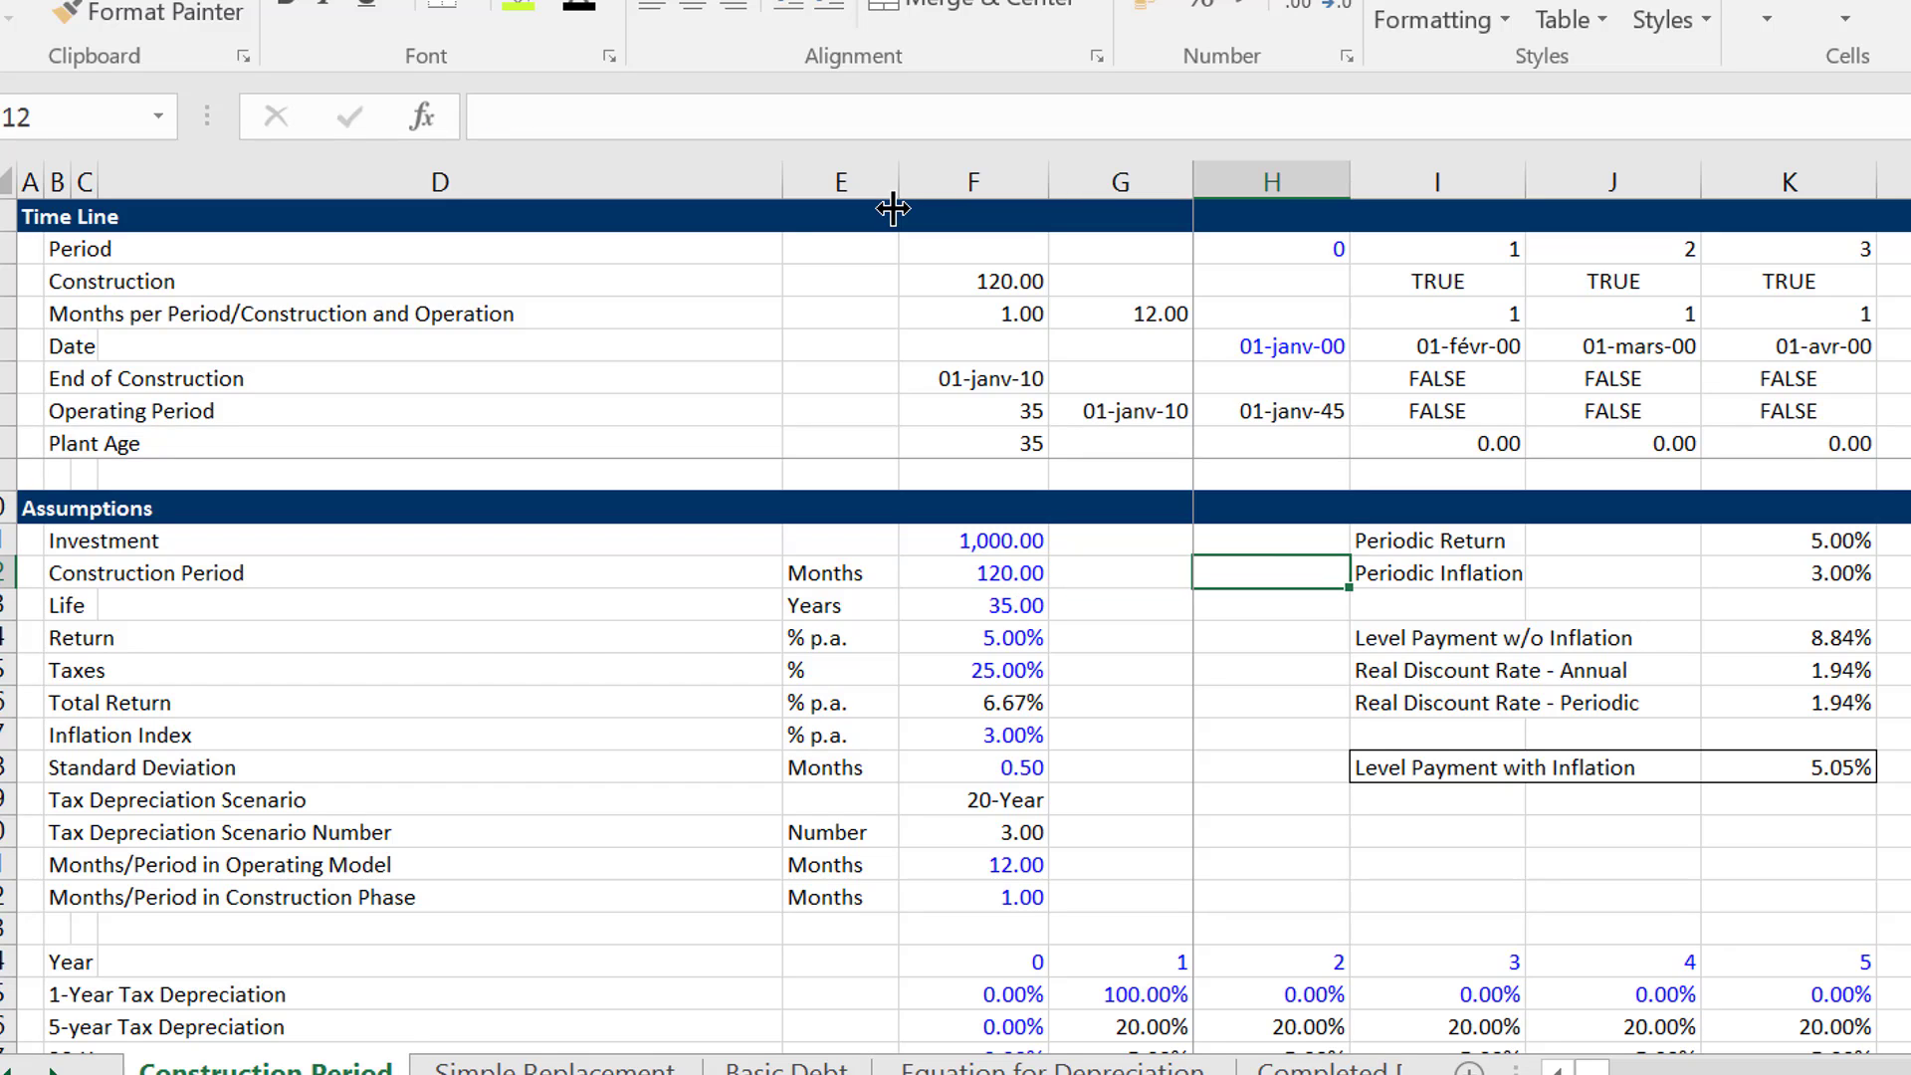
key(Up)
key(Up)
key(Up)
key(Up)
key(Up)
key(Up)
key(Up)
key(Up)
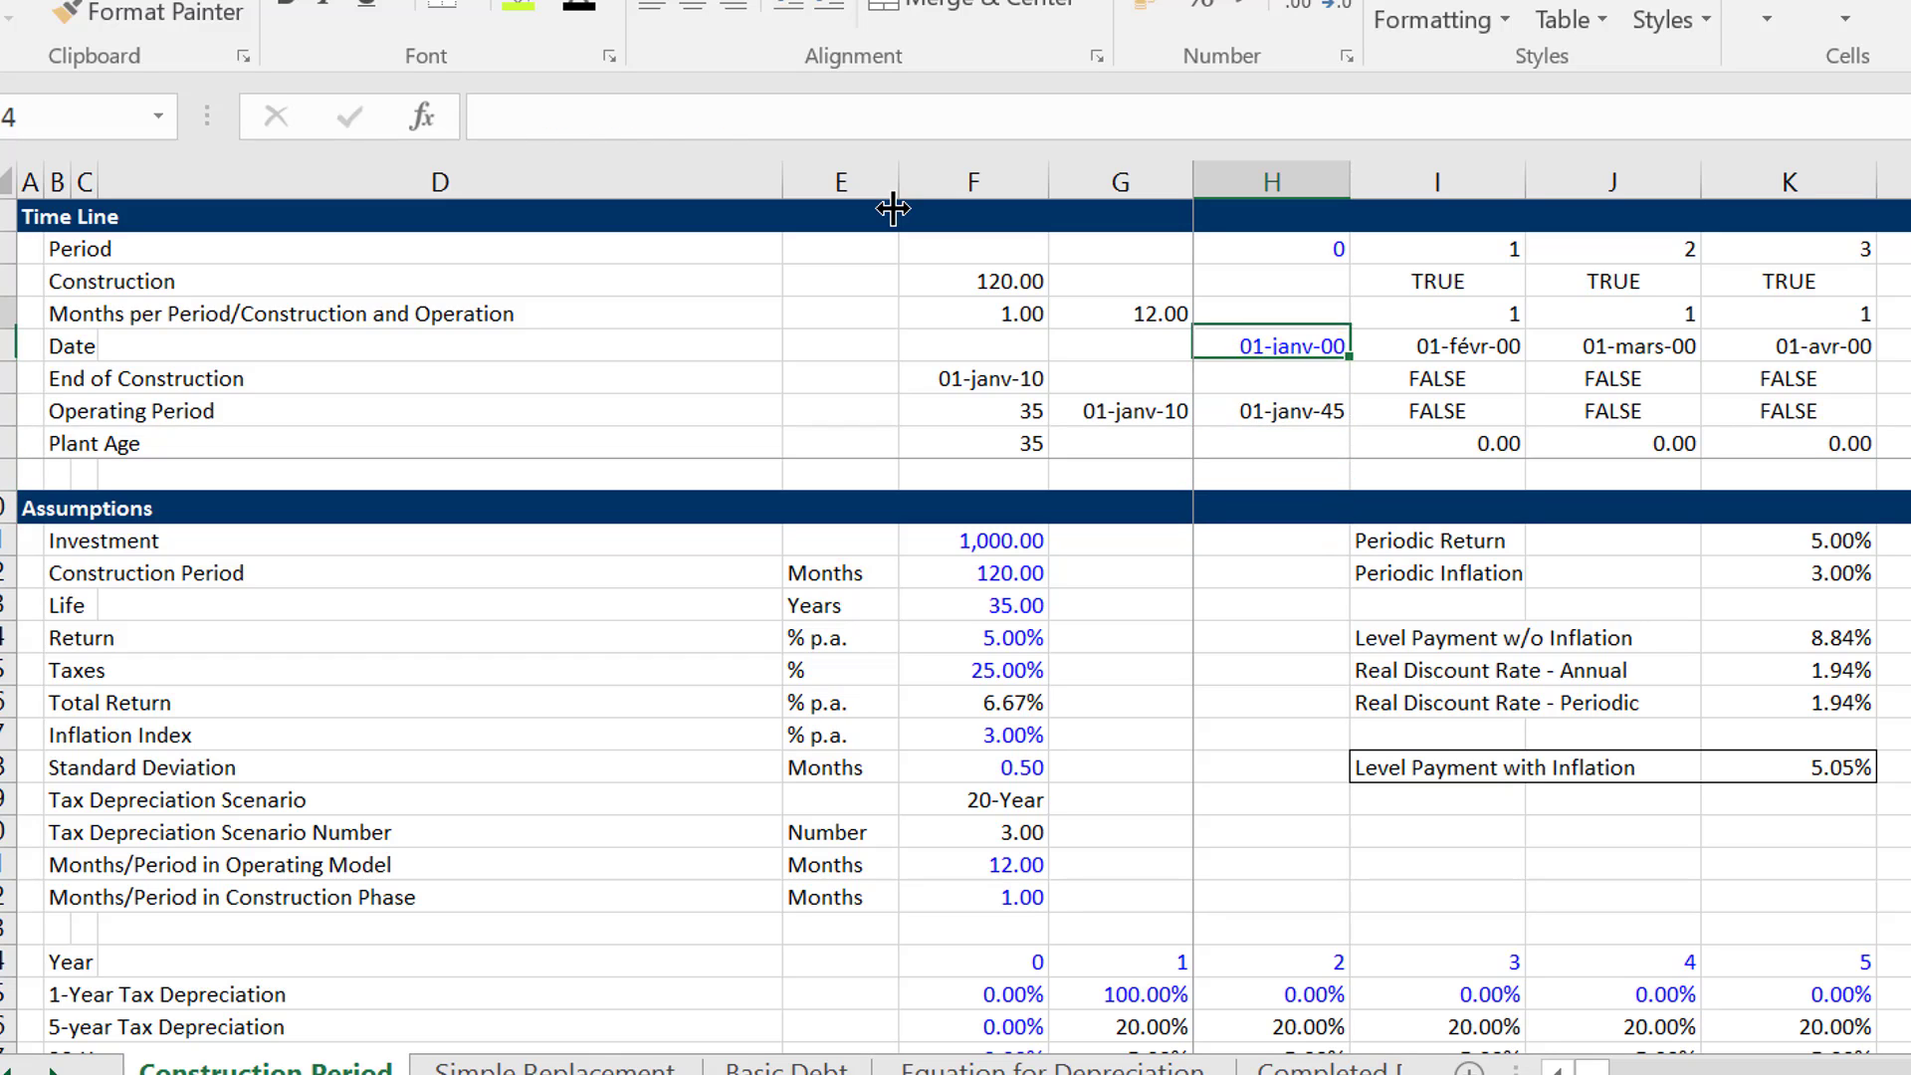
key(Up)
key(Up)
key(Up)
key(Up)
key(Down)
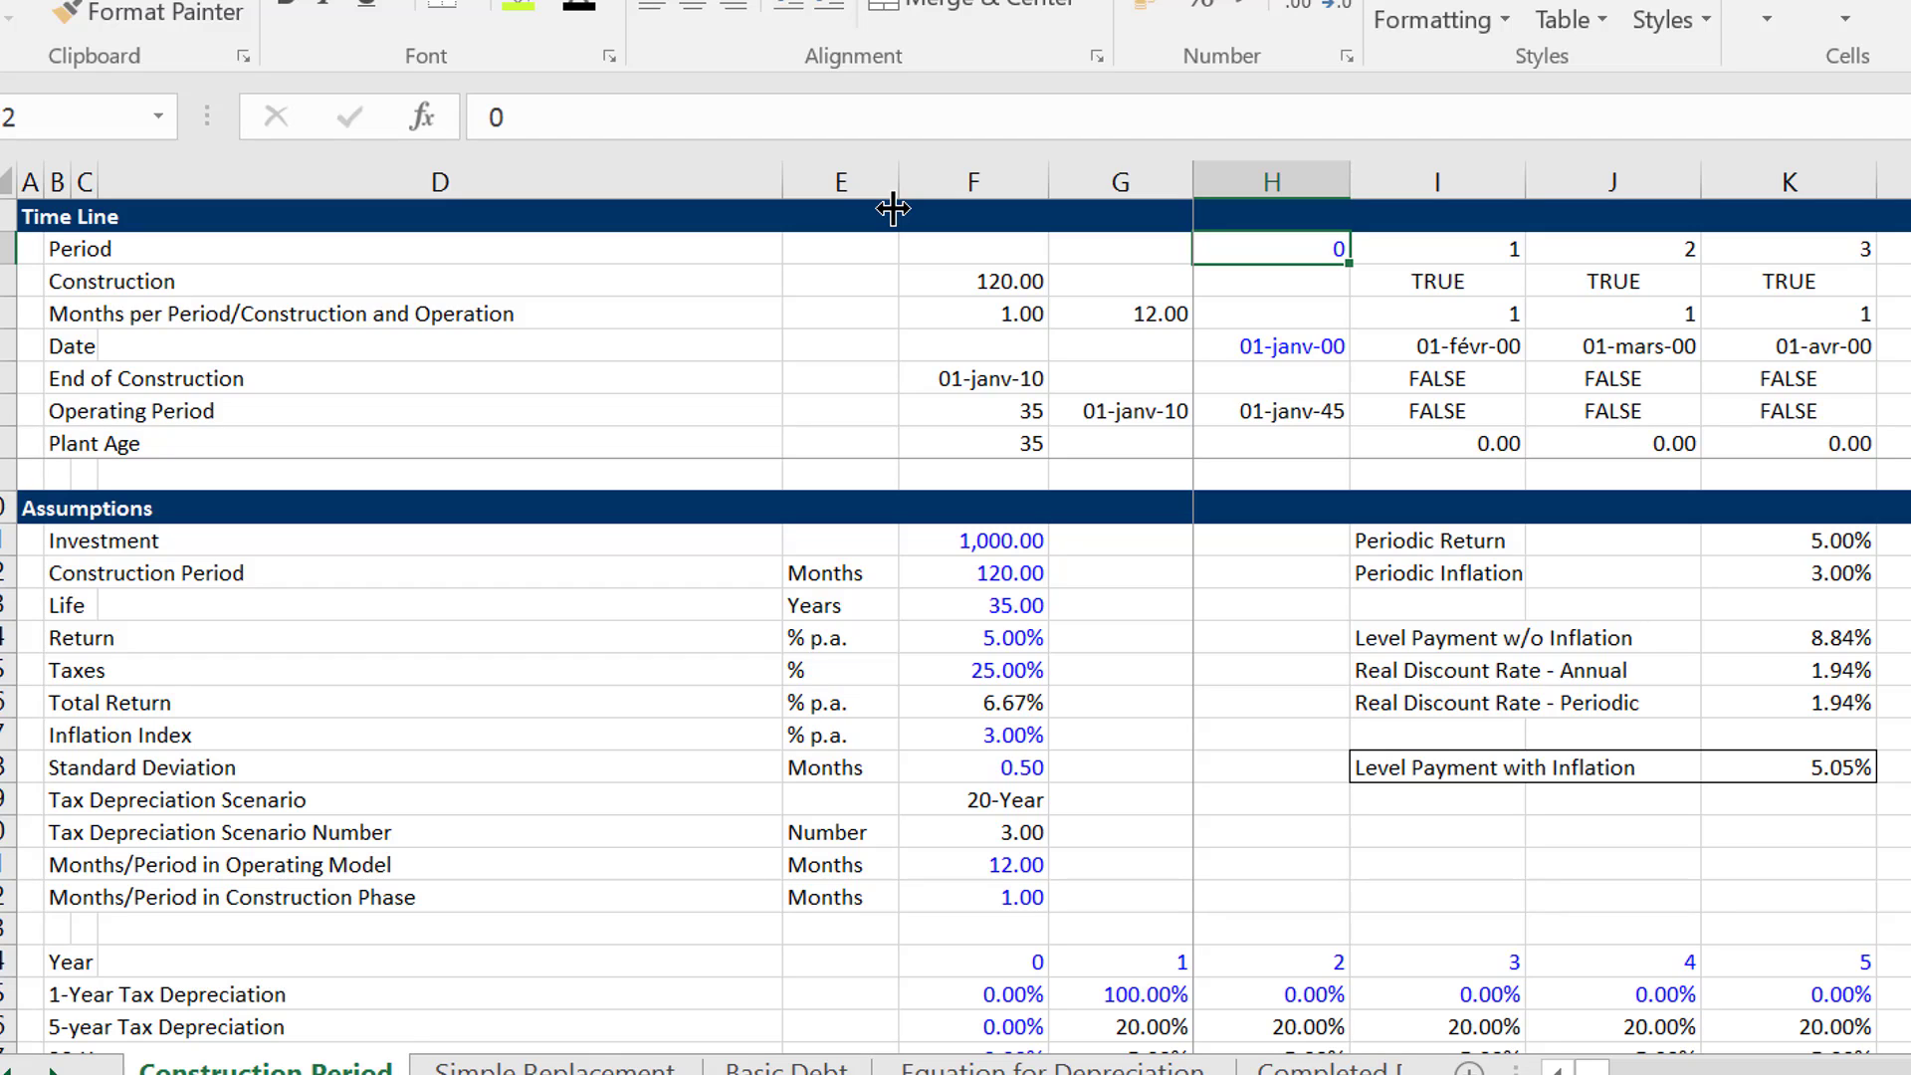
key(F2)
key(Return)
key(Up)
key(F2)
key(BackSpace)
text(s)
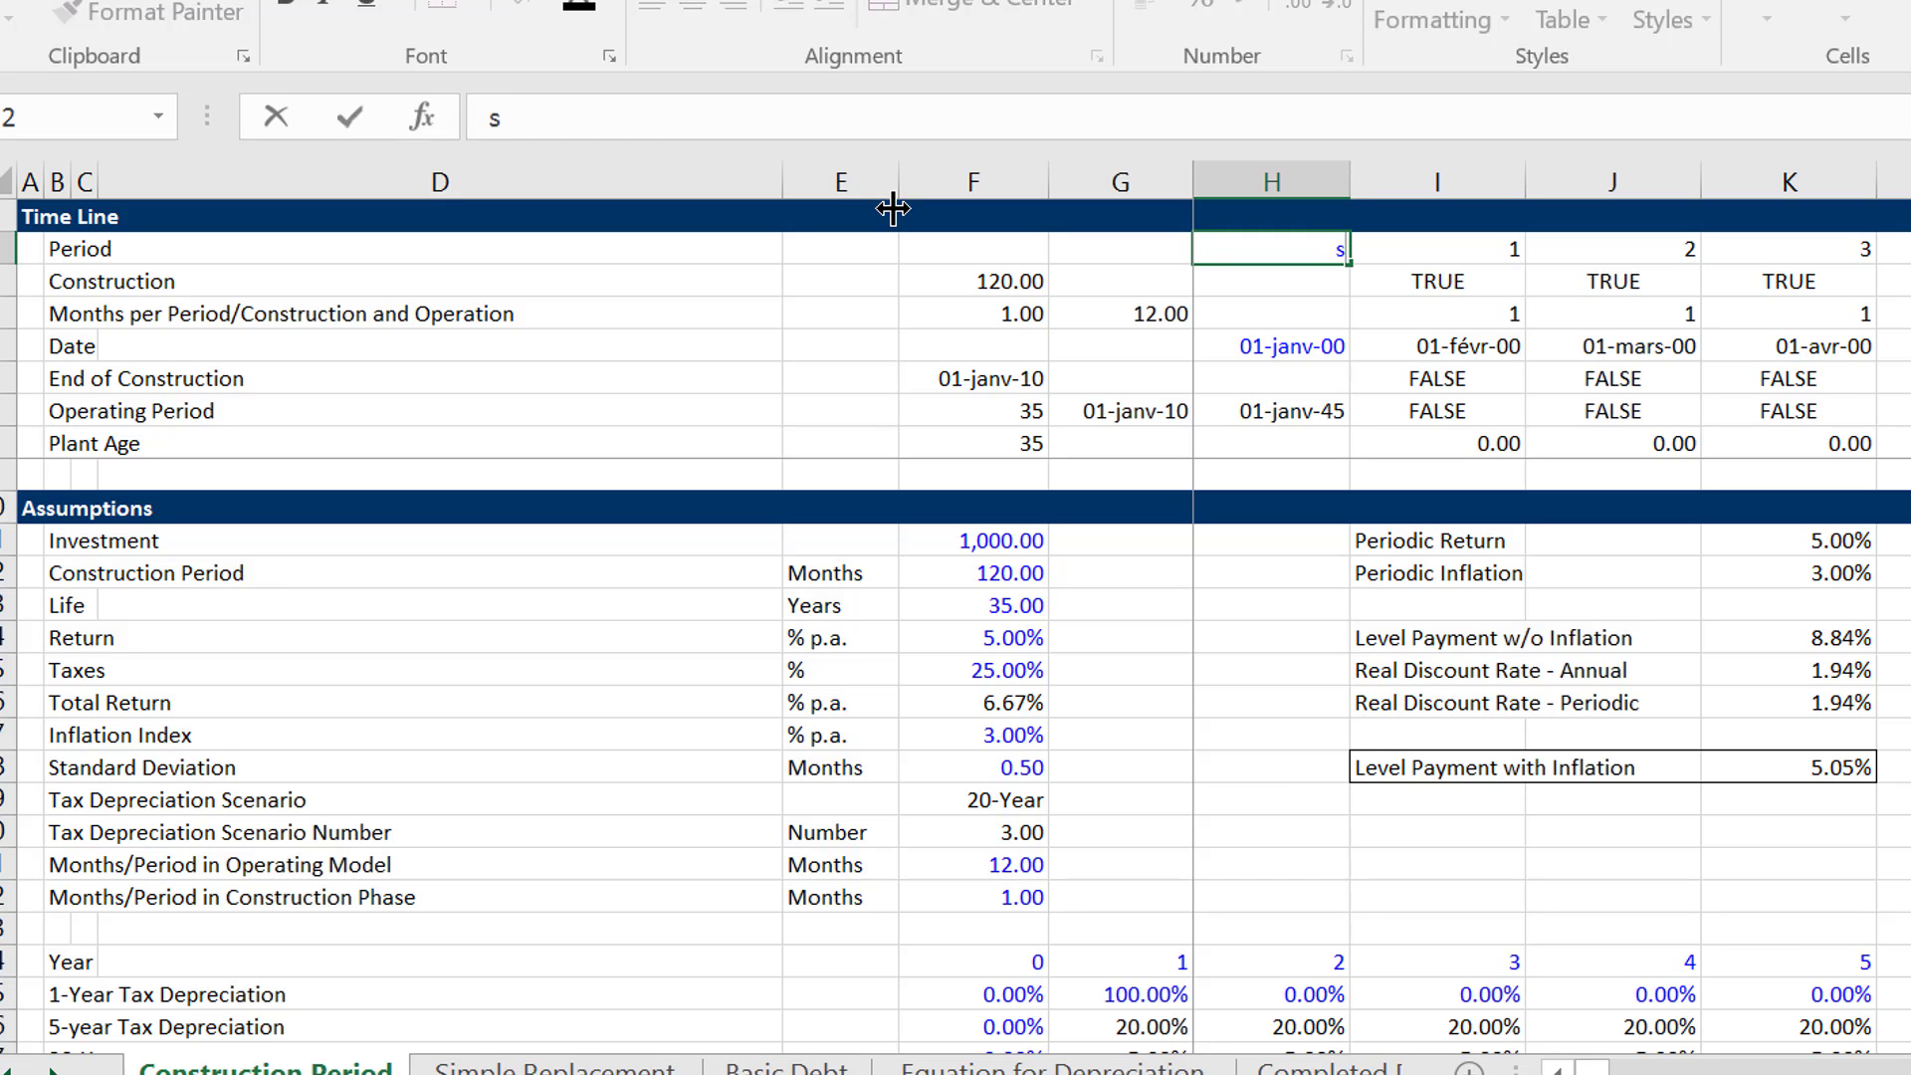
key(Escape)
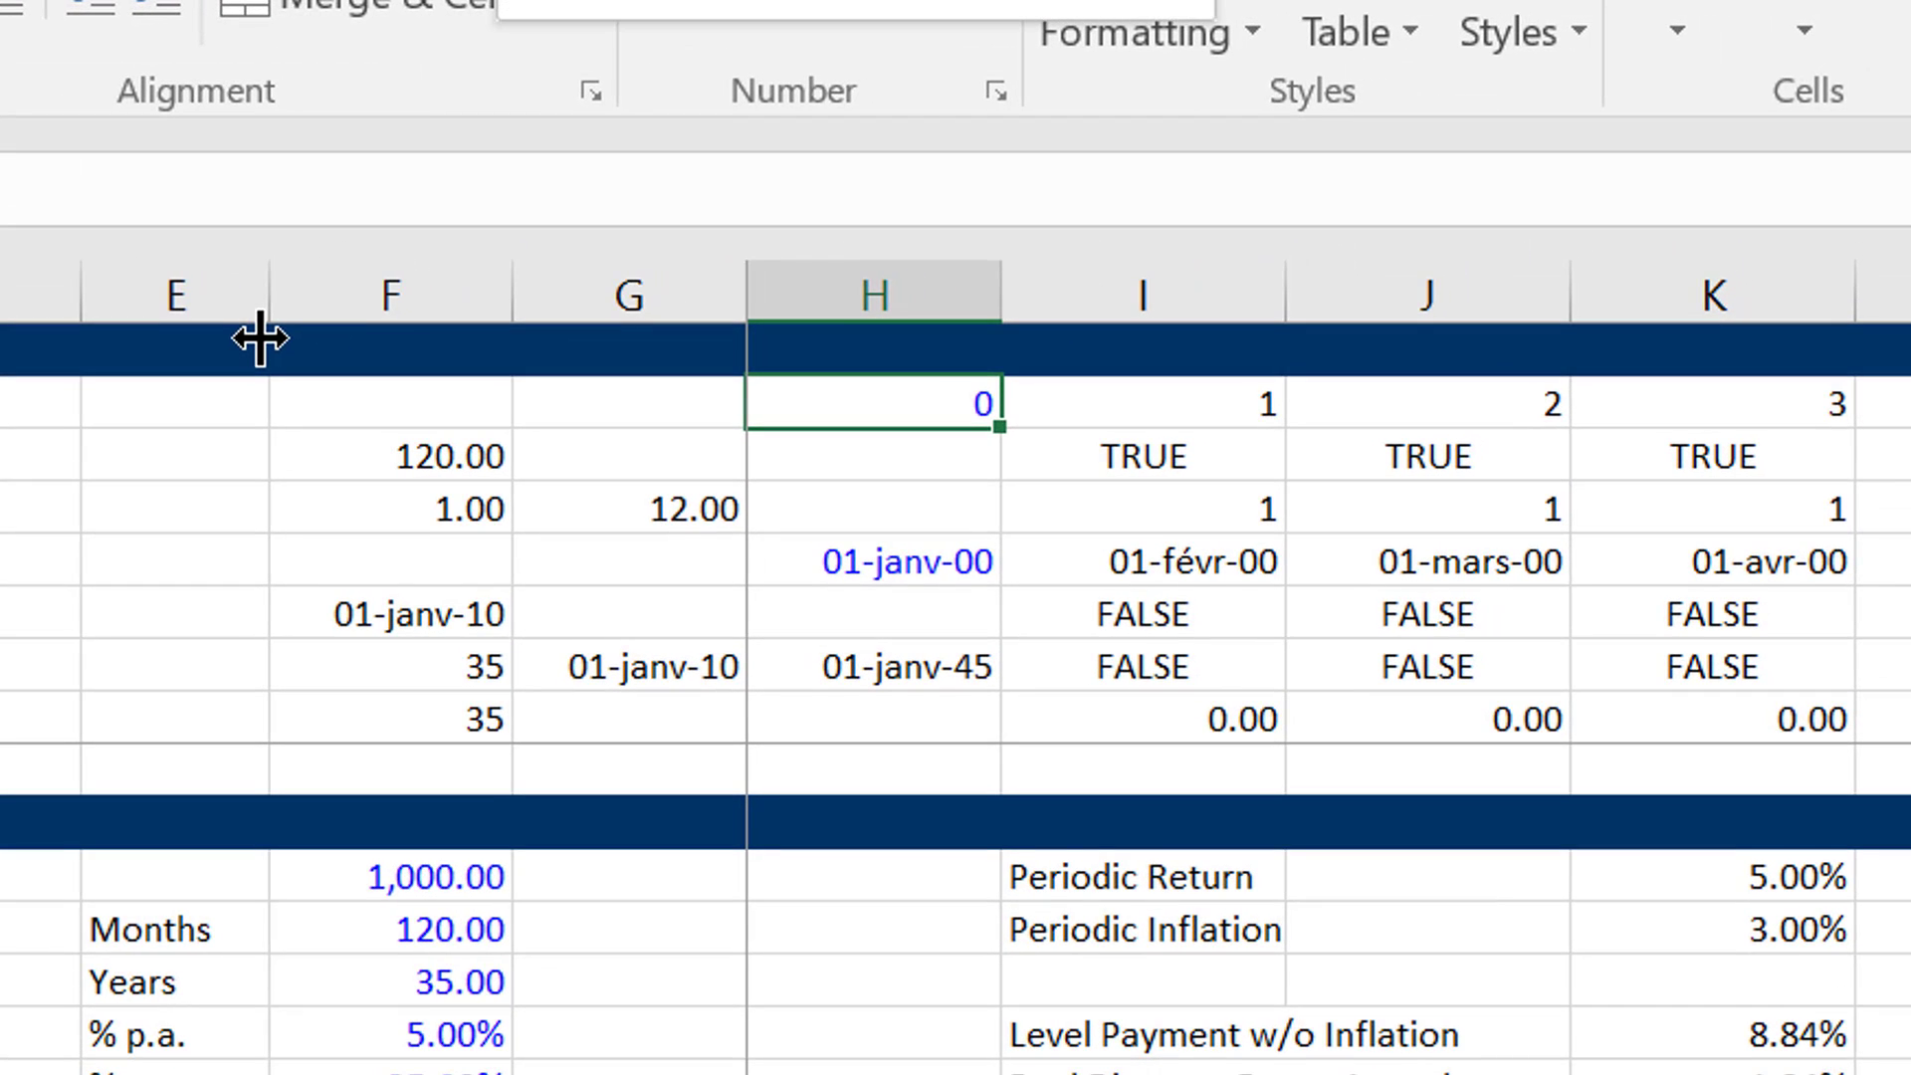
Fill the Period row from H2 with a linear series using step value 1 and stop value 900.
key(i)
key(s)
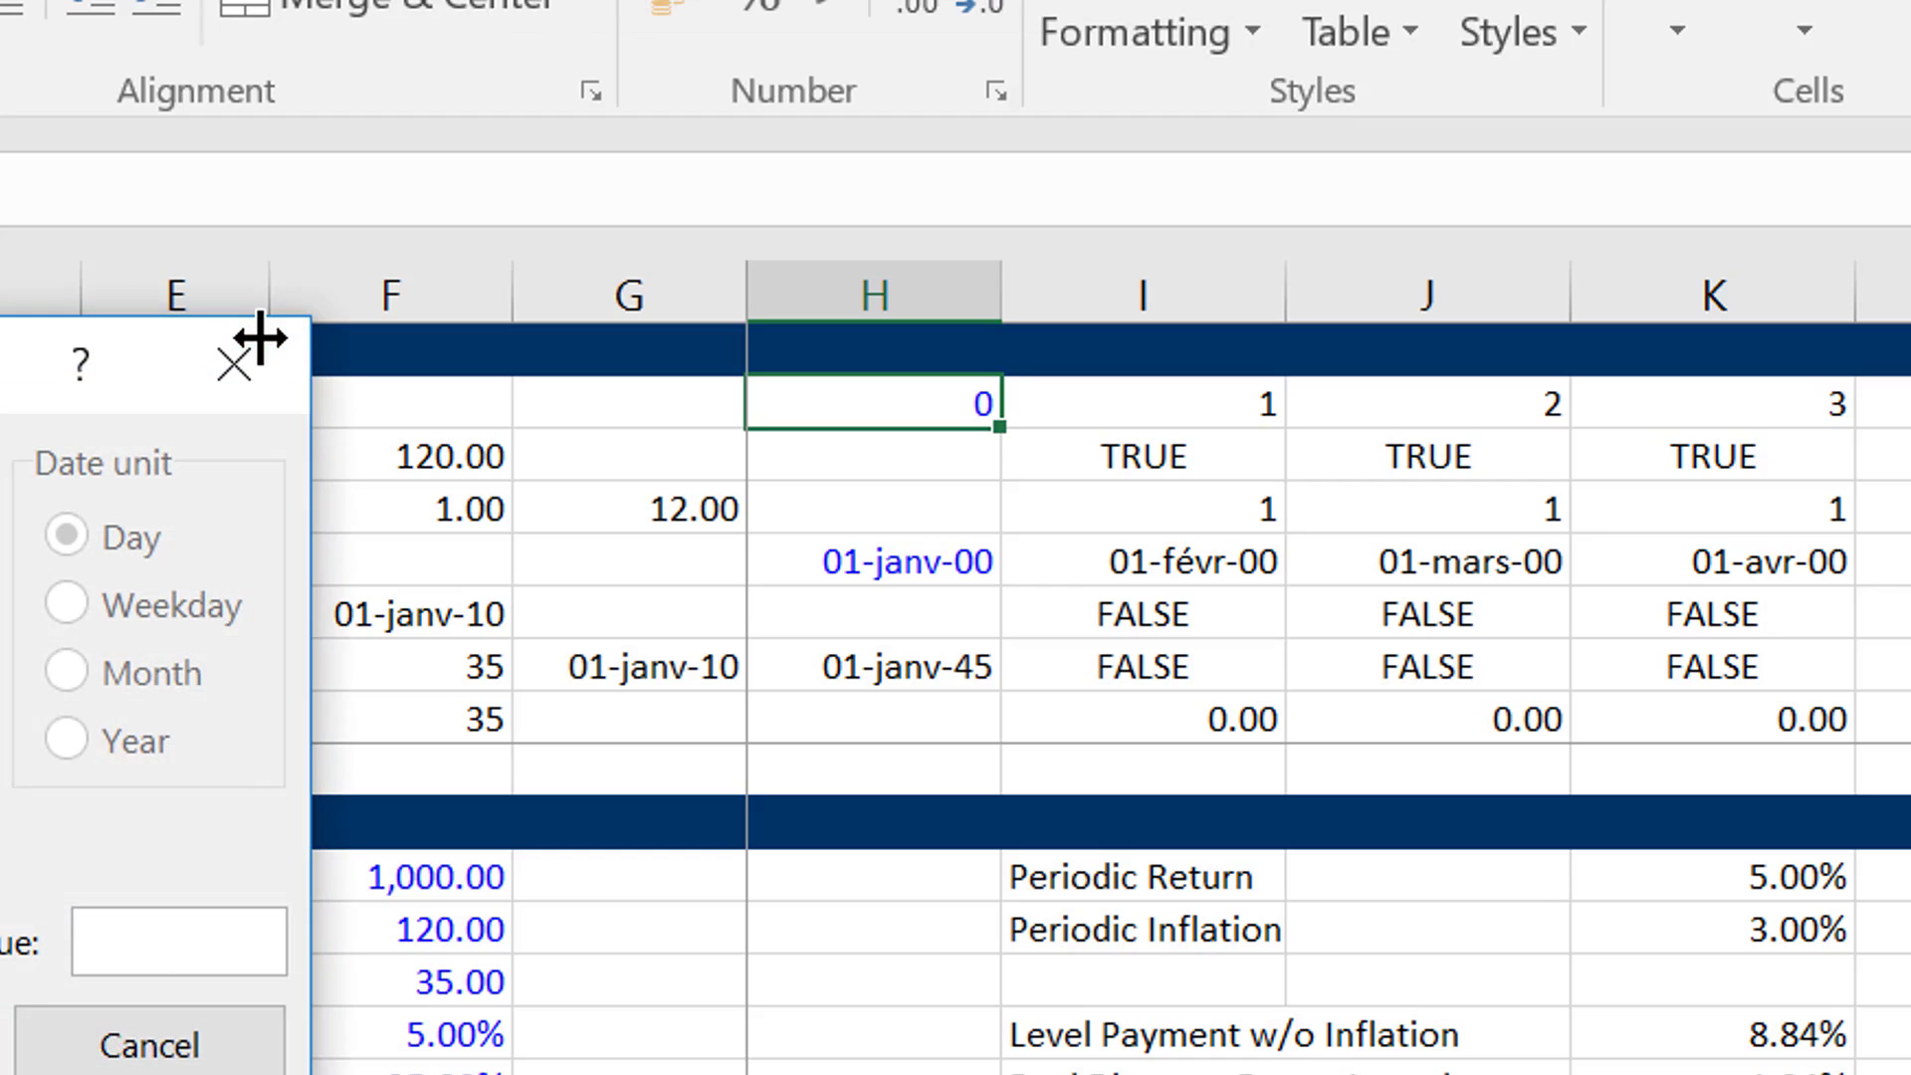
key(alt+o)
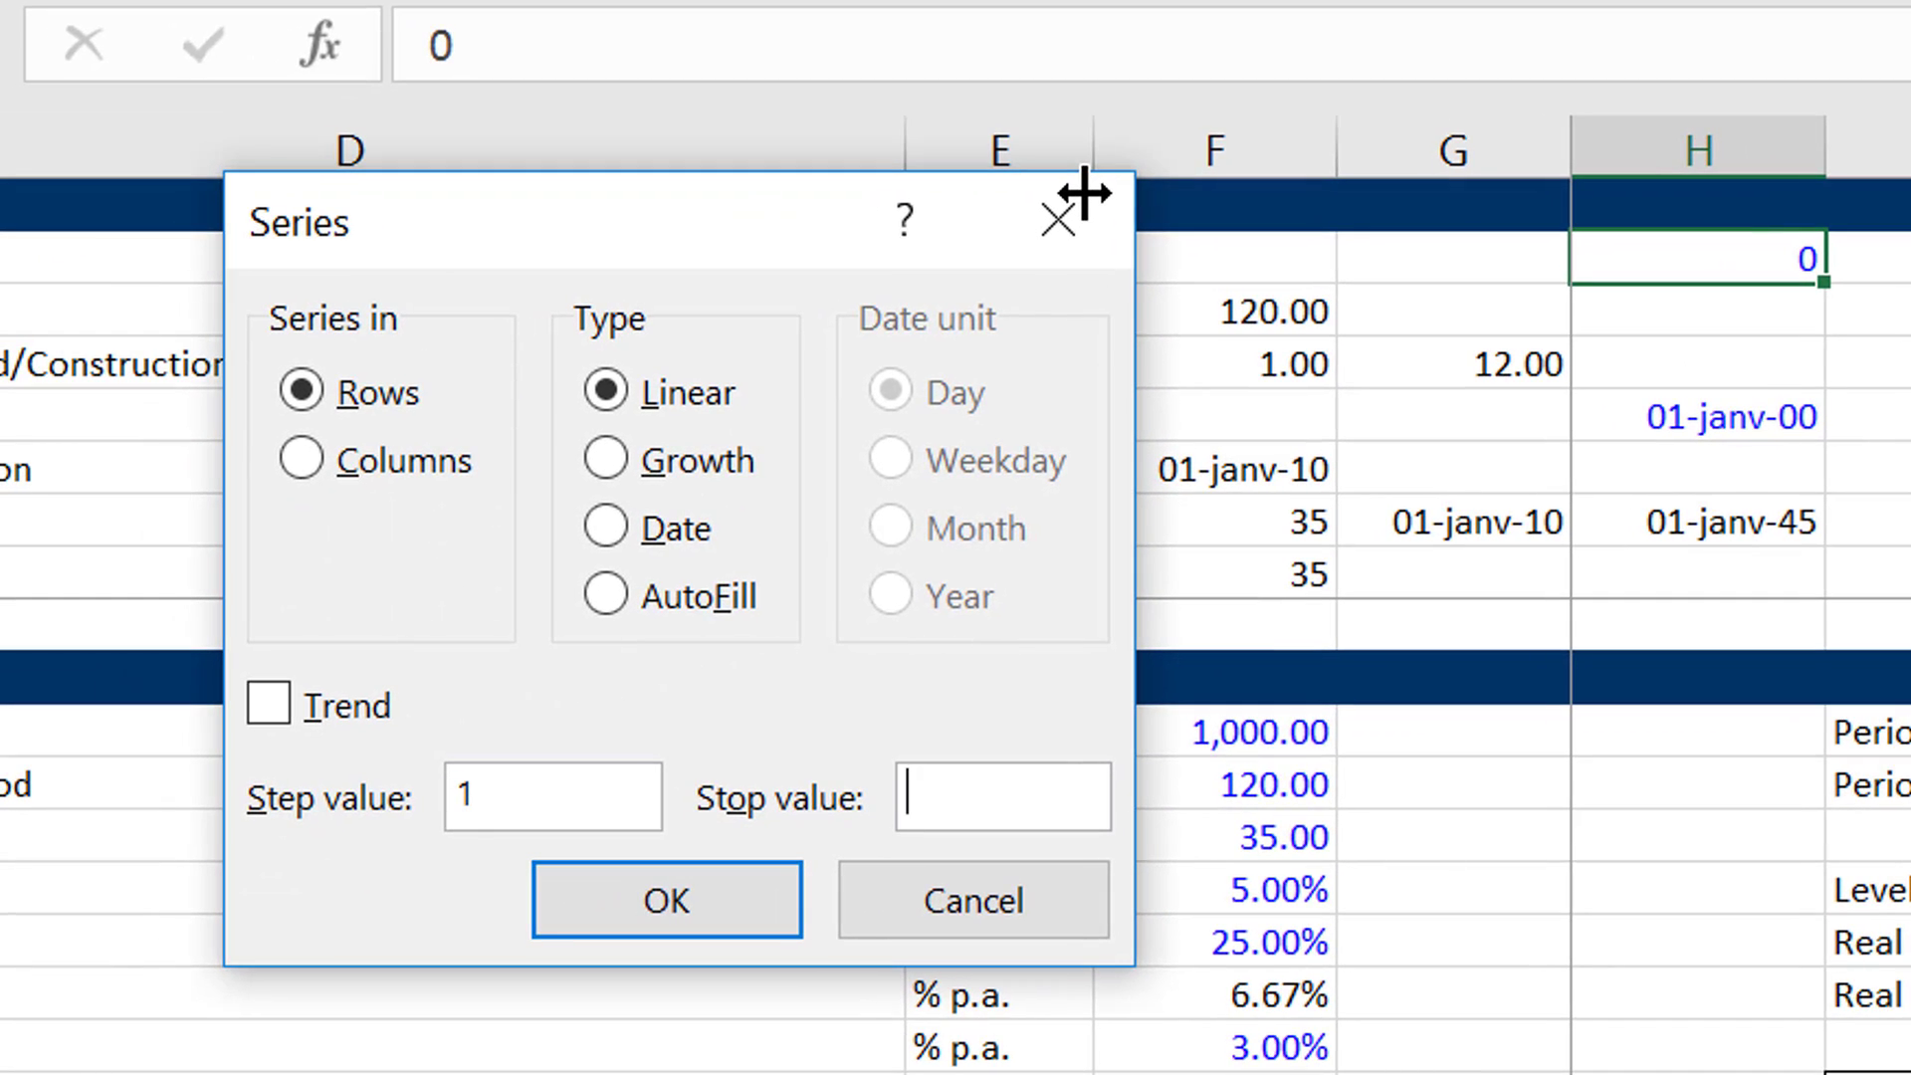
text(900)
key(Tab)
key(Return)
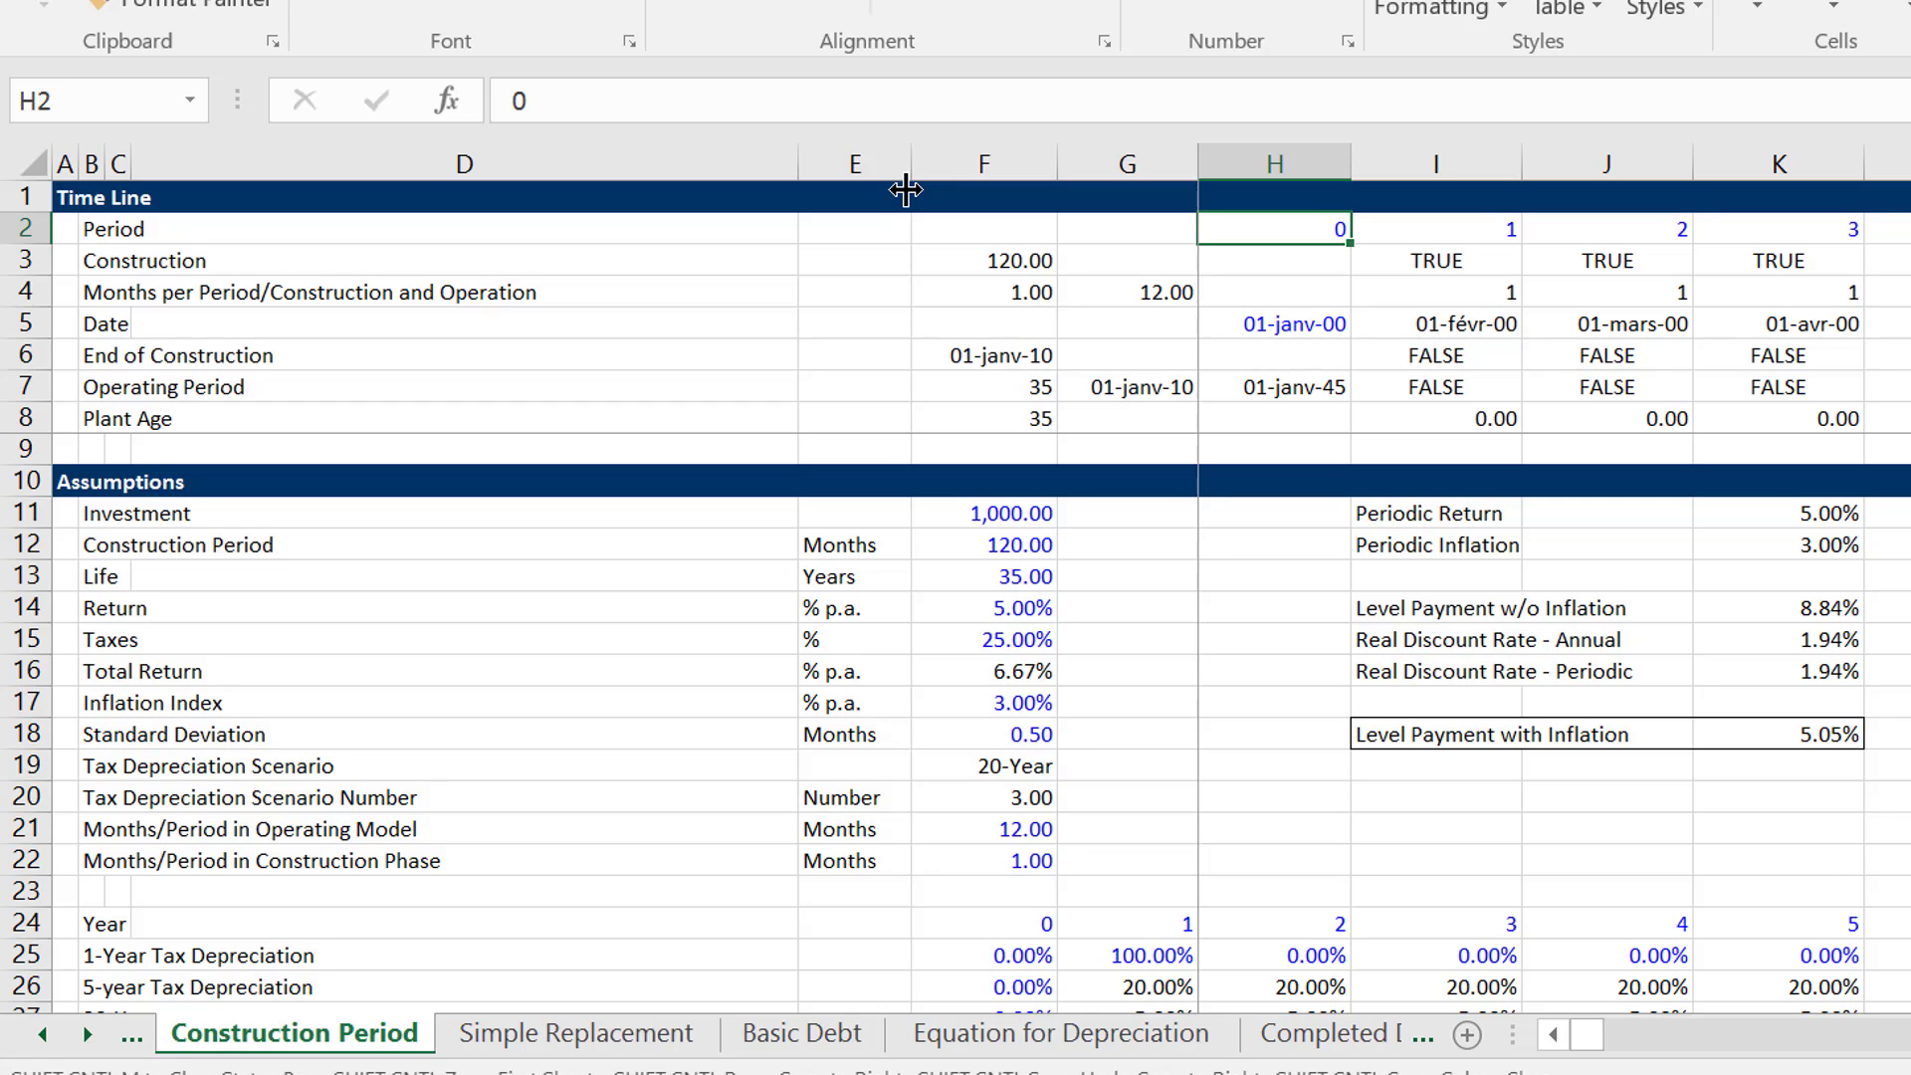
Re-enter the Time Line's Construction value in F3 as a link to the Construction Period input, =F12.
key(Down)
key(Left)
key(Left)
key(Left)
key(Left)
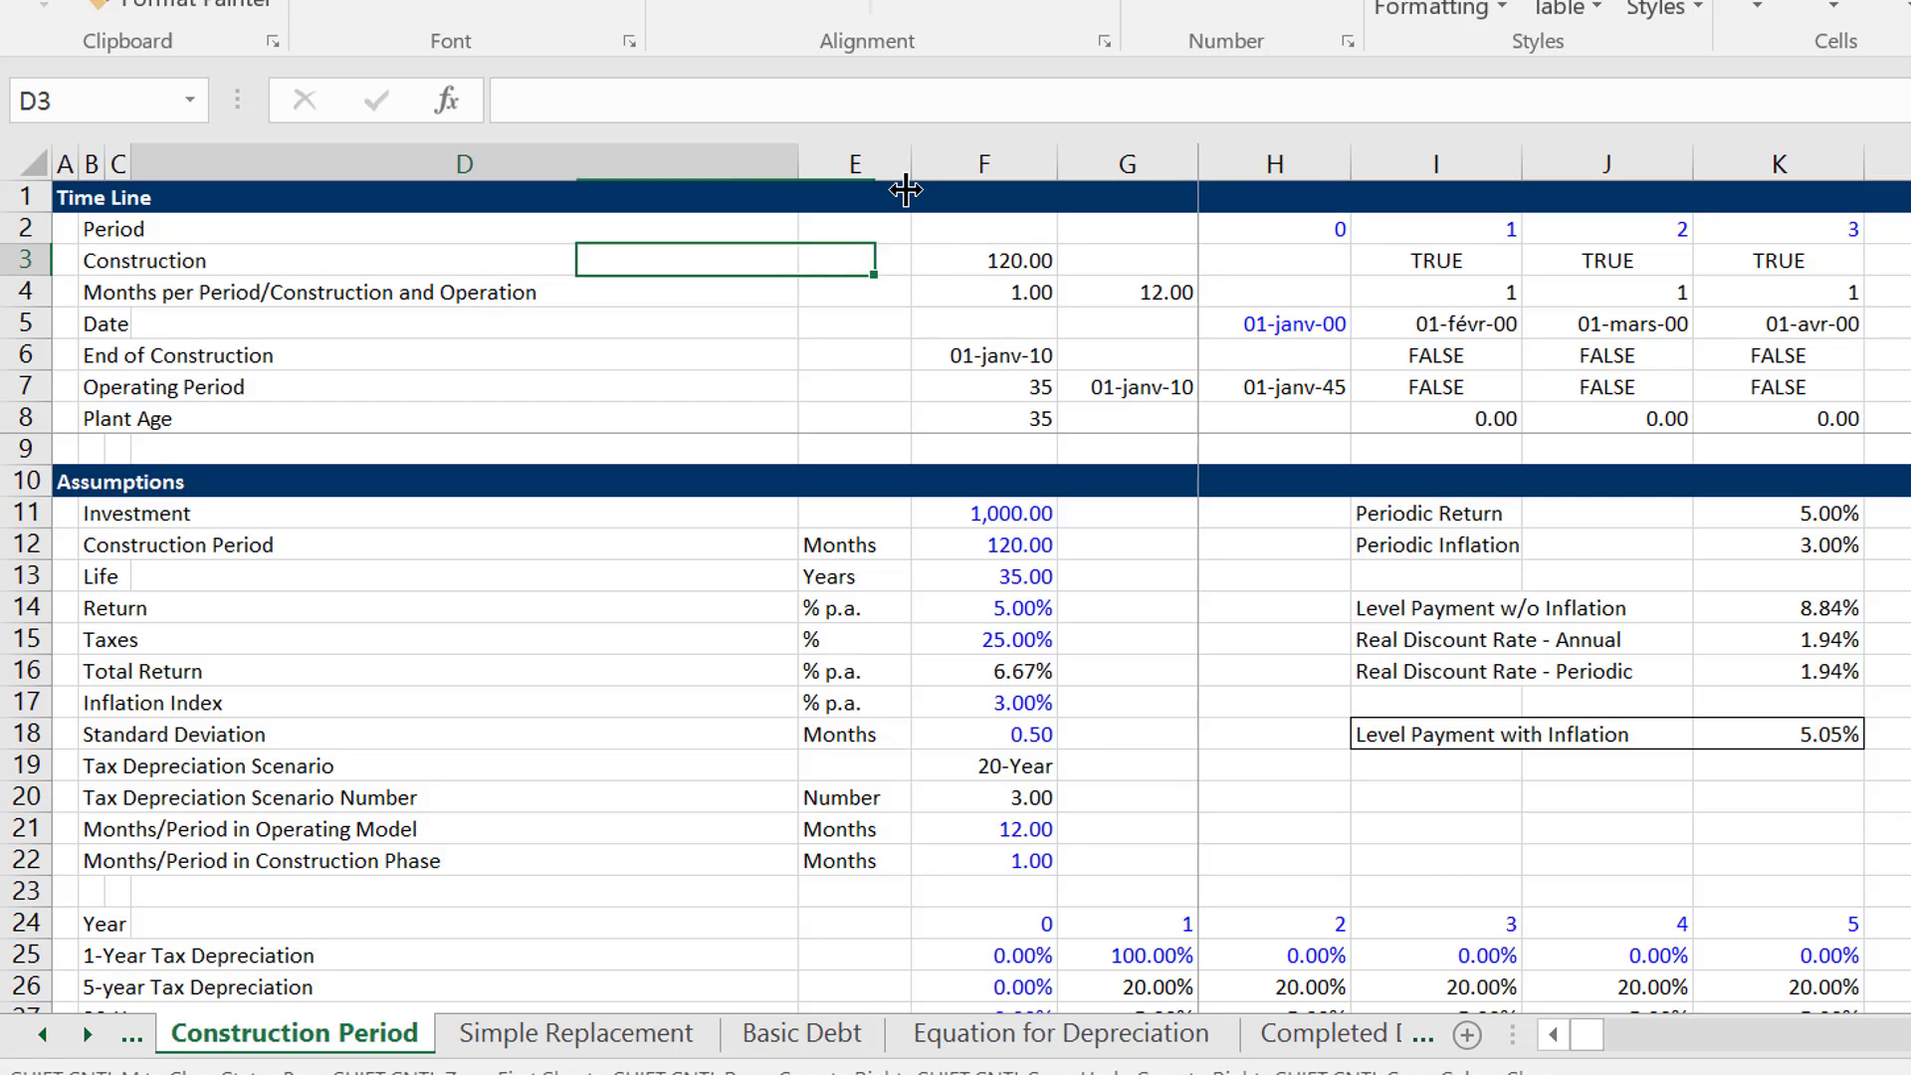
key(Right)
key(Right)
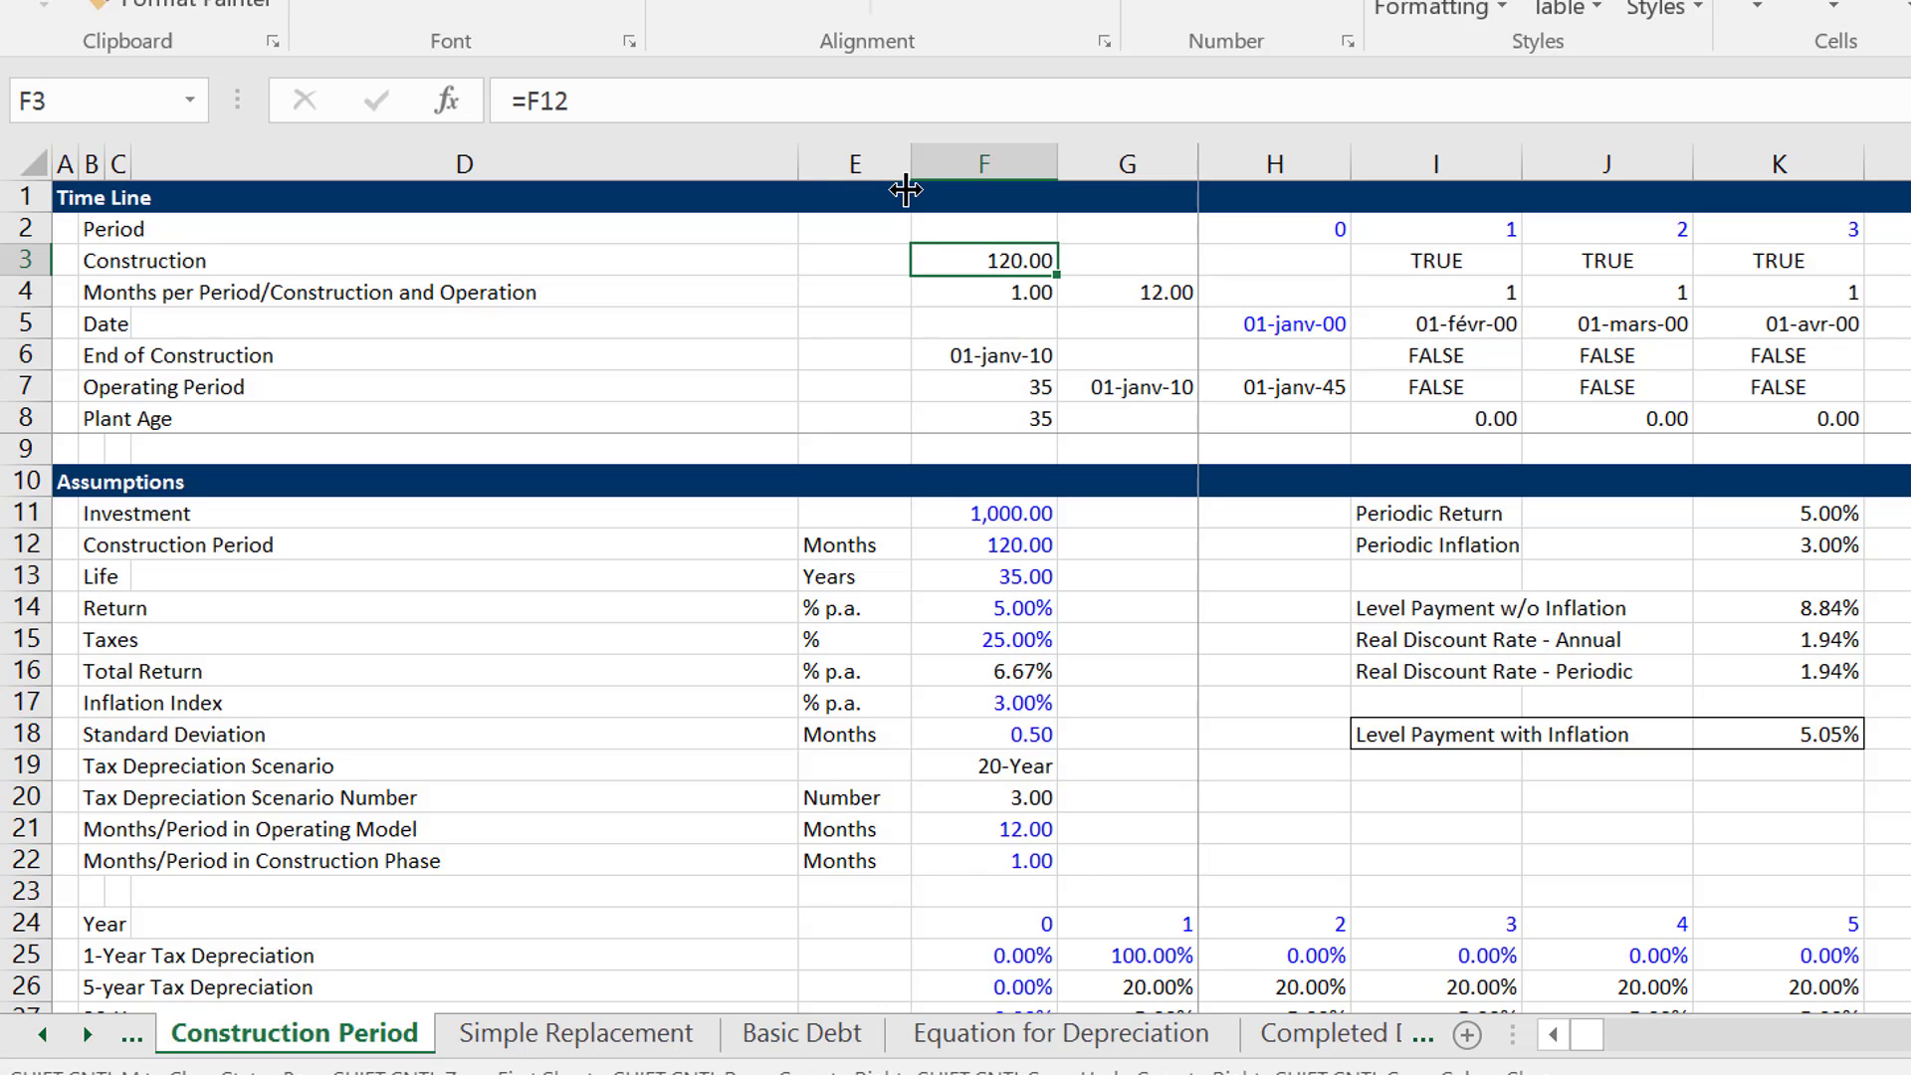
key(F2)
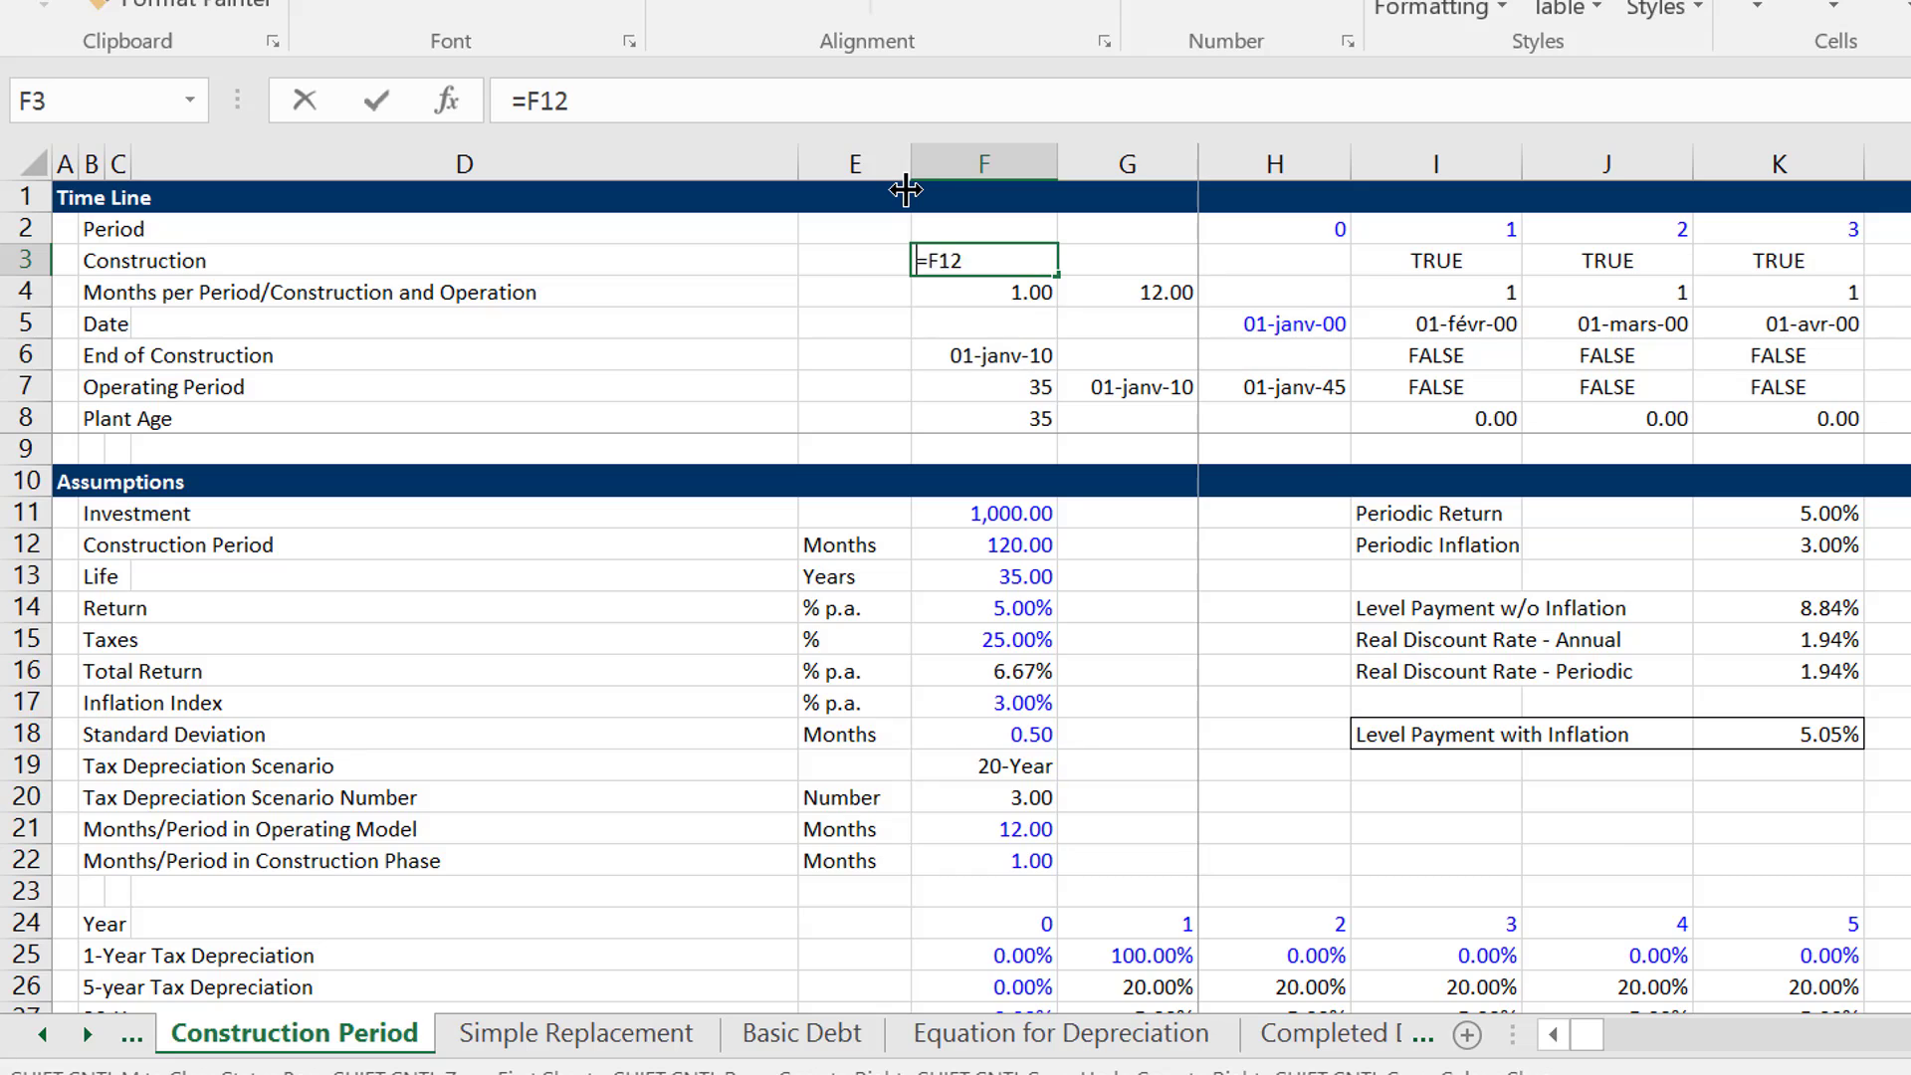
key(BackSpace)
key(BackSpace)
key(BackSpace)
key(Down)
key(Down)
key(Down)
key(Down)
key(Down)
key(Down)
key(Down)
key(Down)
key(Down)
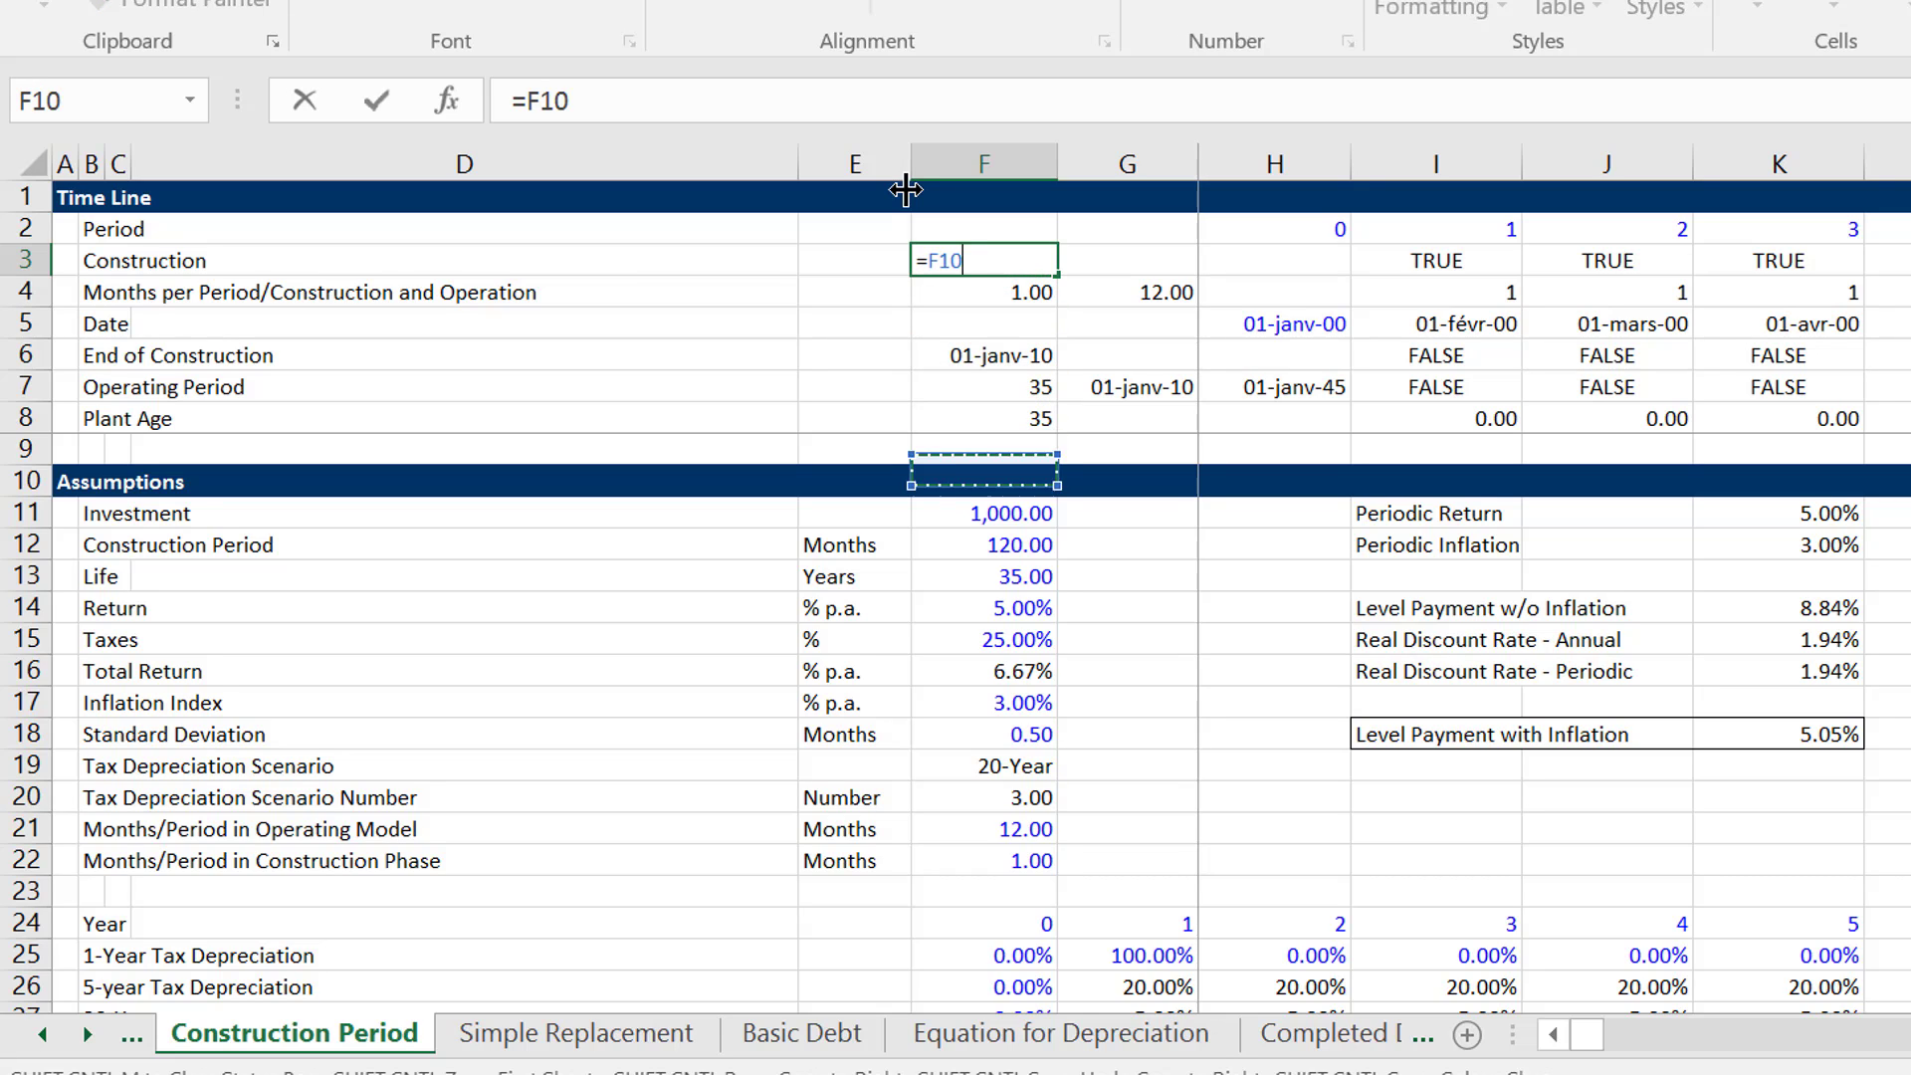
key(Return)
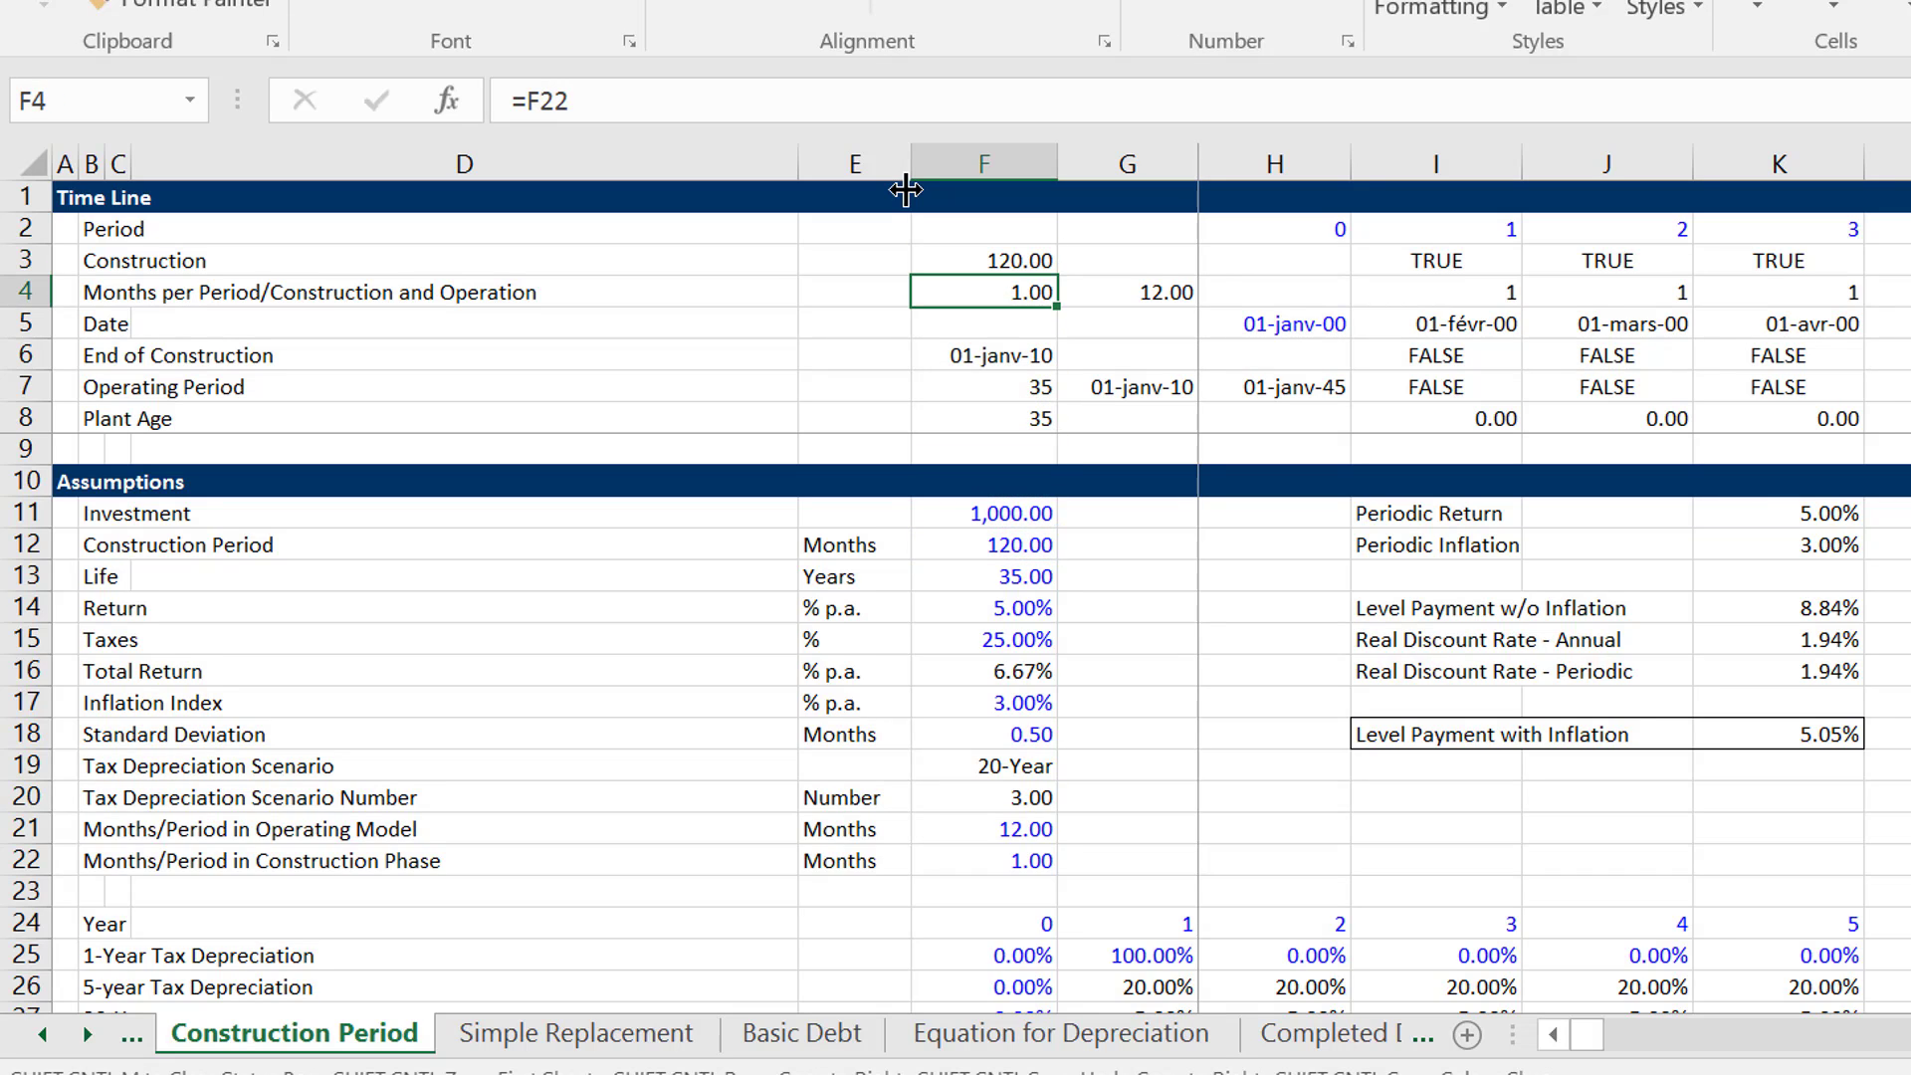
key(Up)
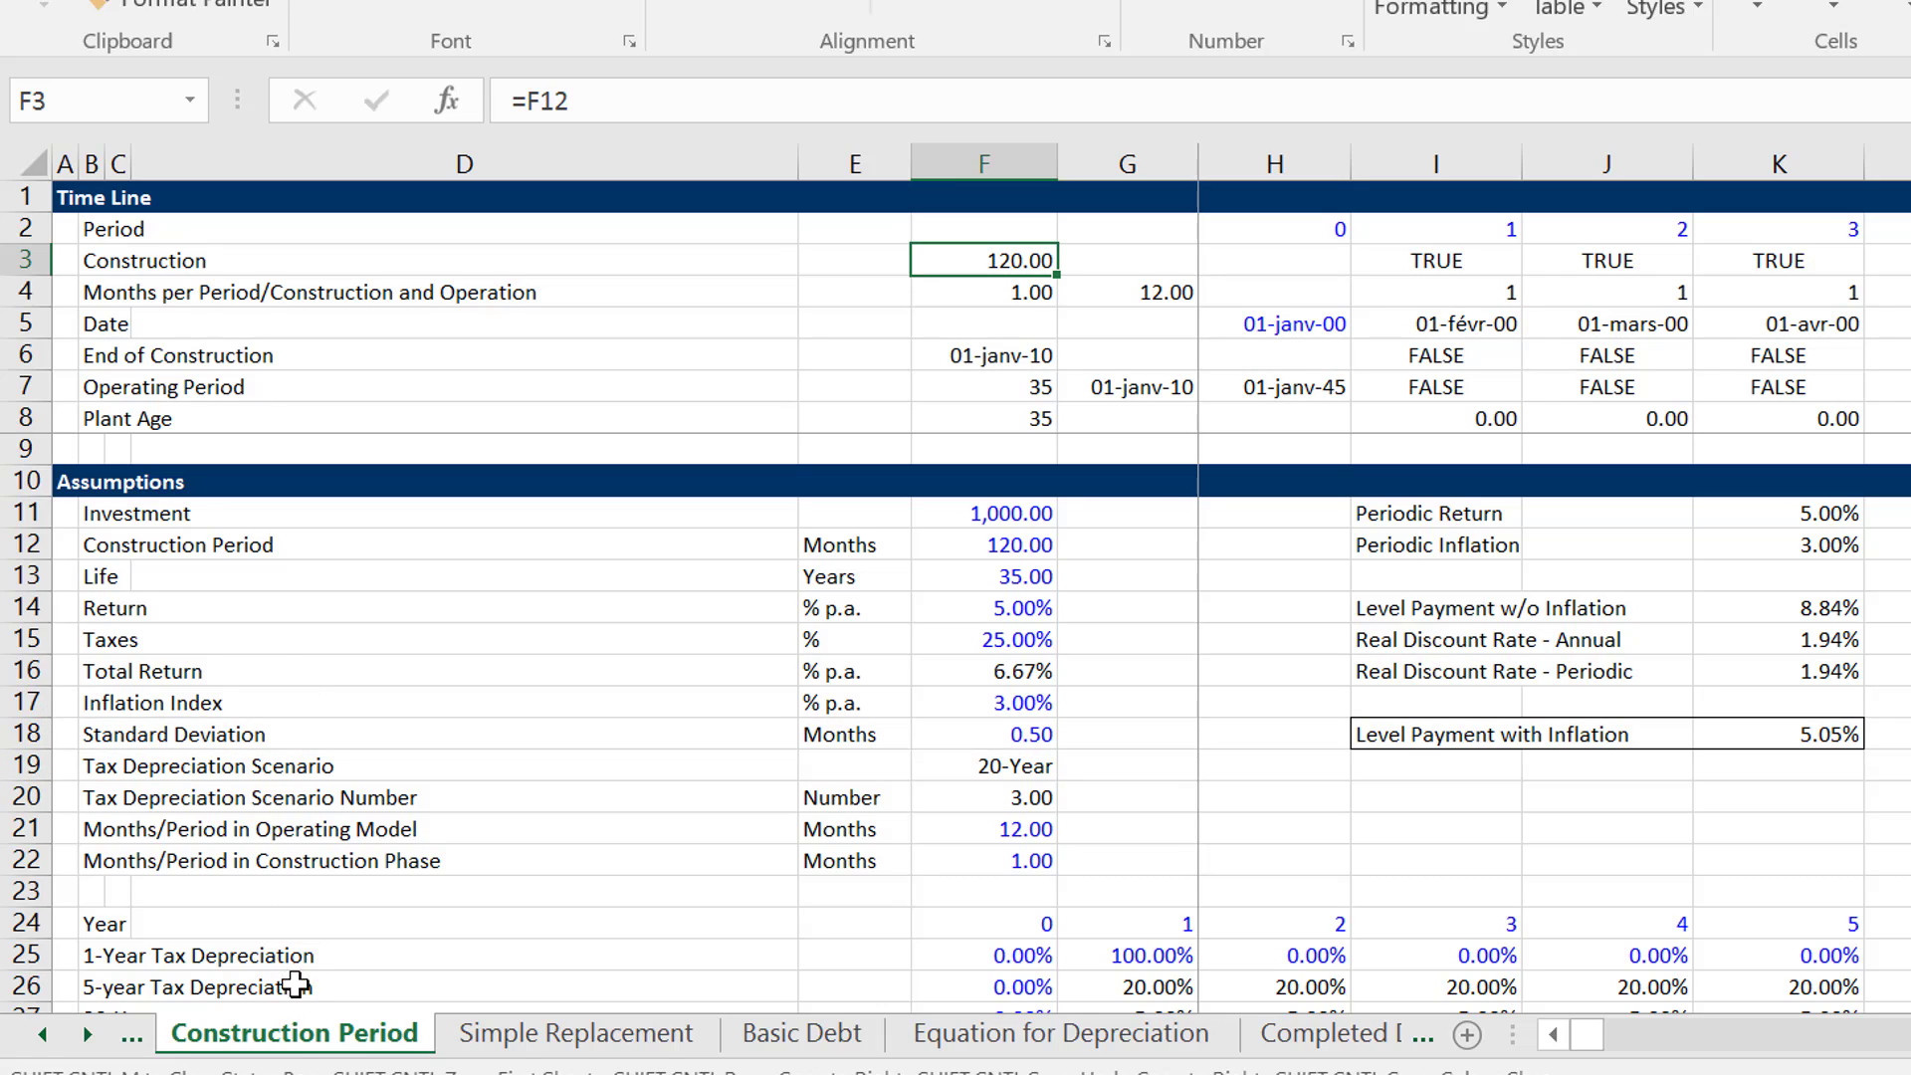
Colour the Construction Period sheet tab red.
right_click(332, 1035)
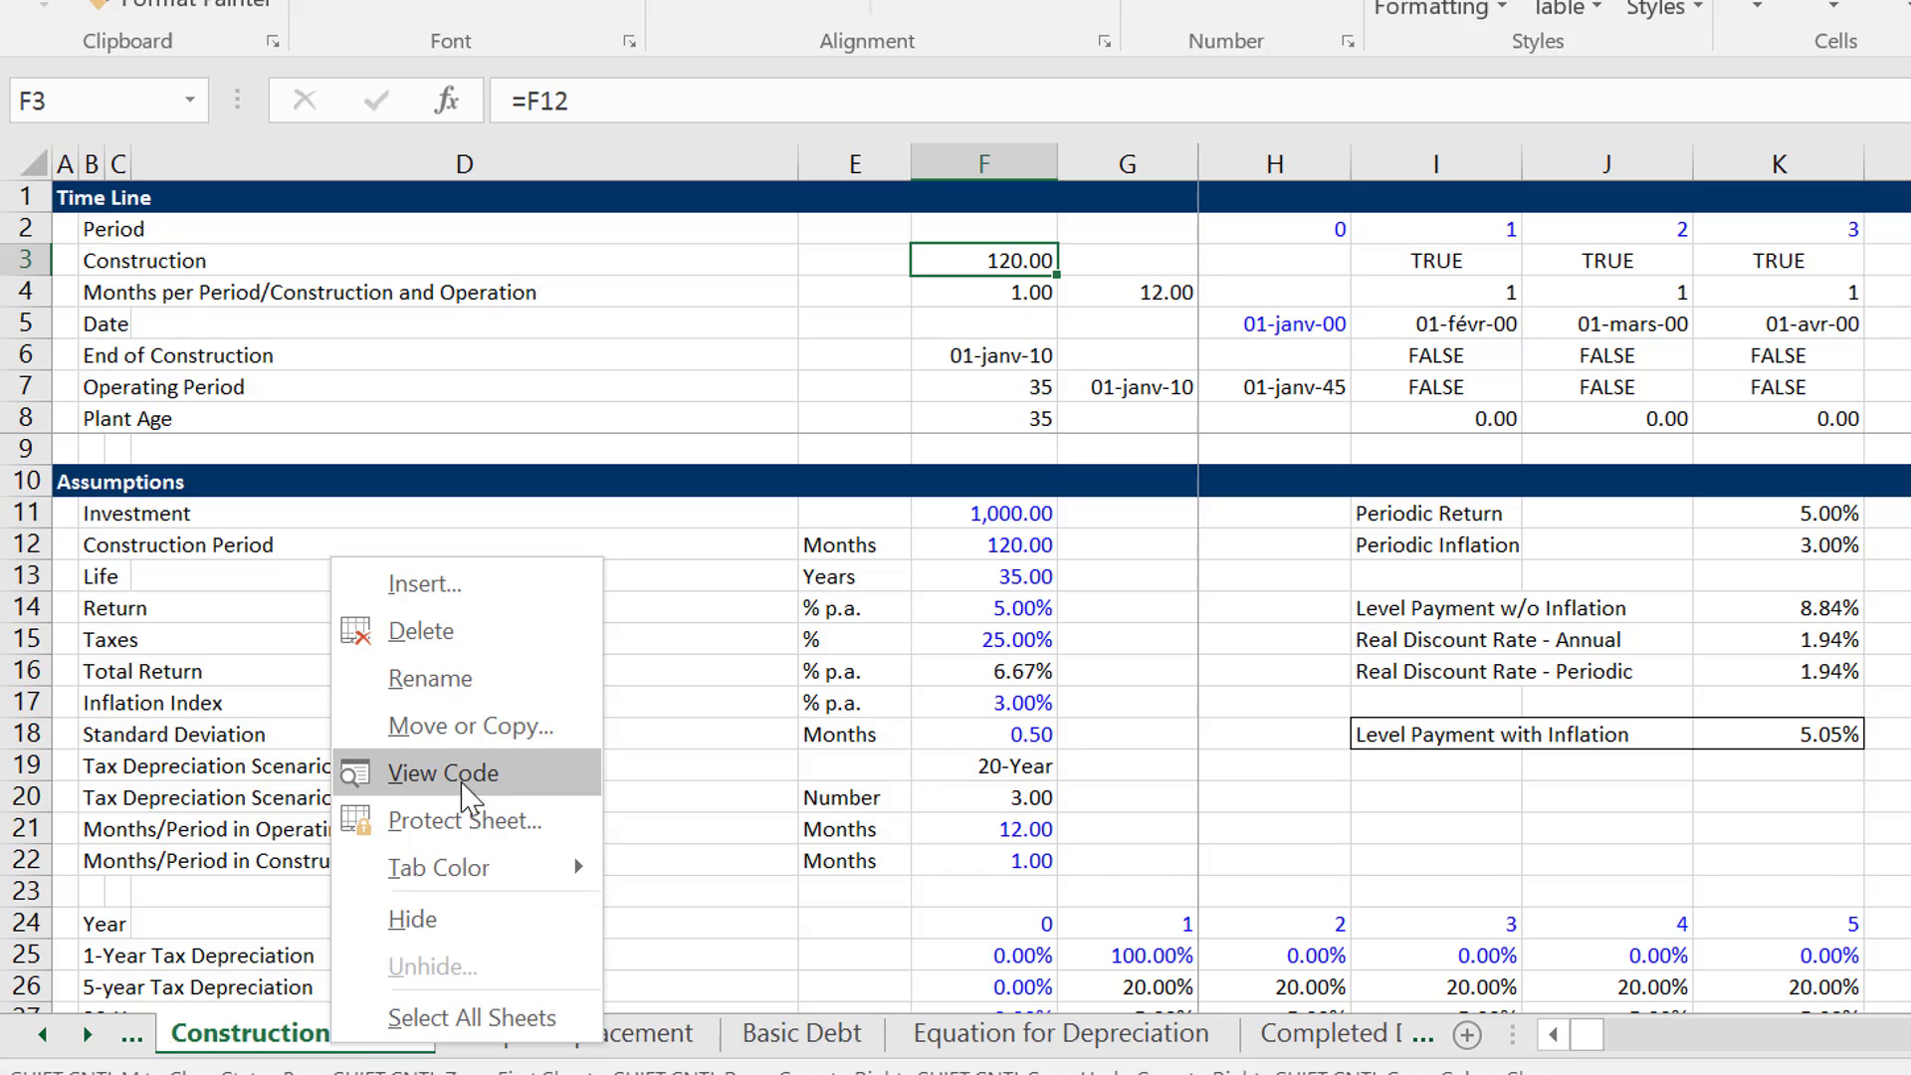
mouse_move(481, 869)
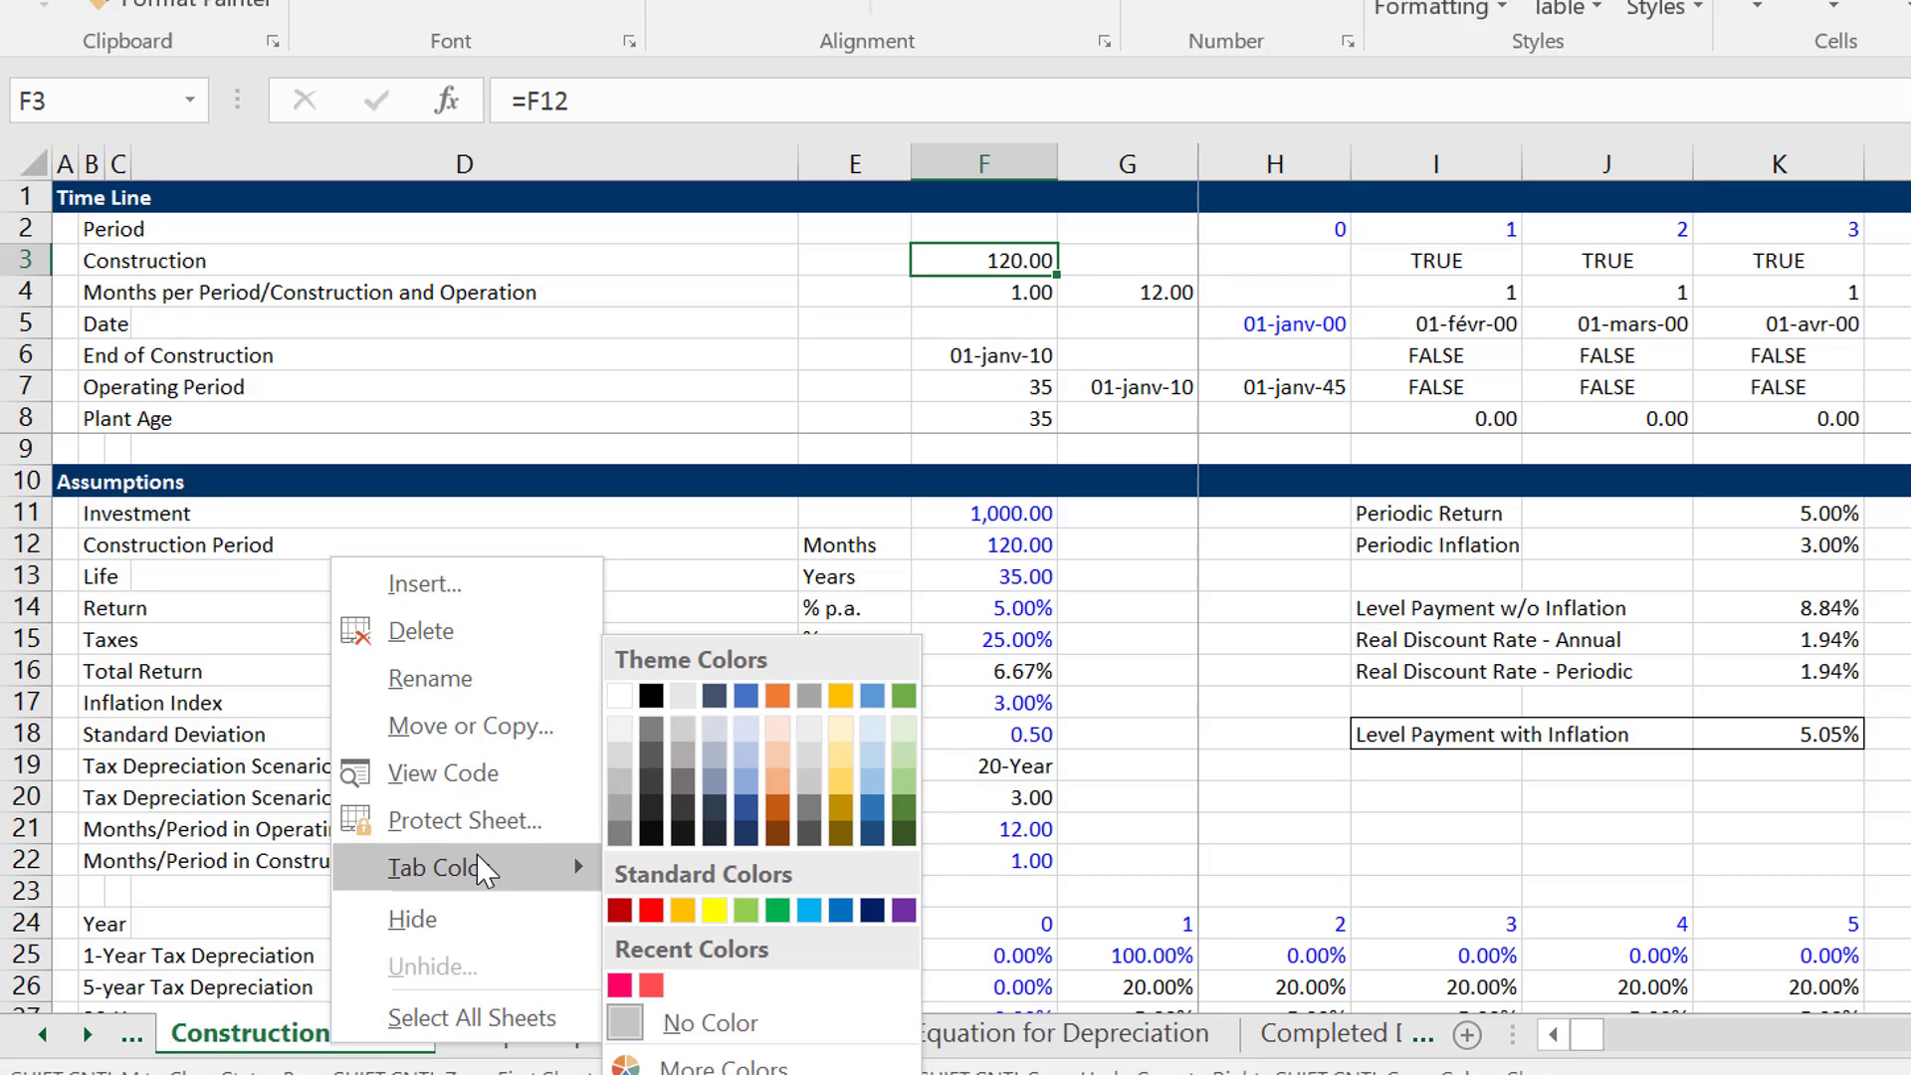
click(652, 904)
click(1133, 648)
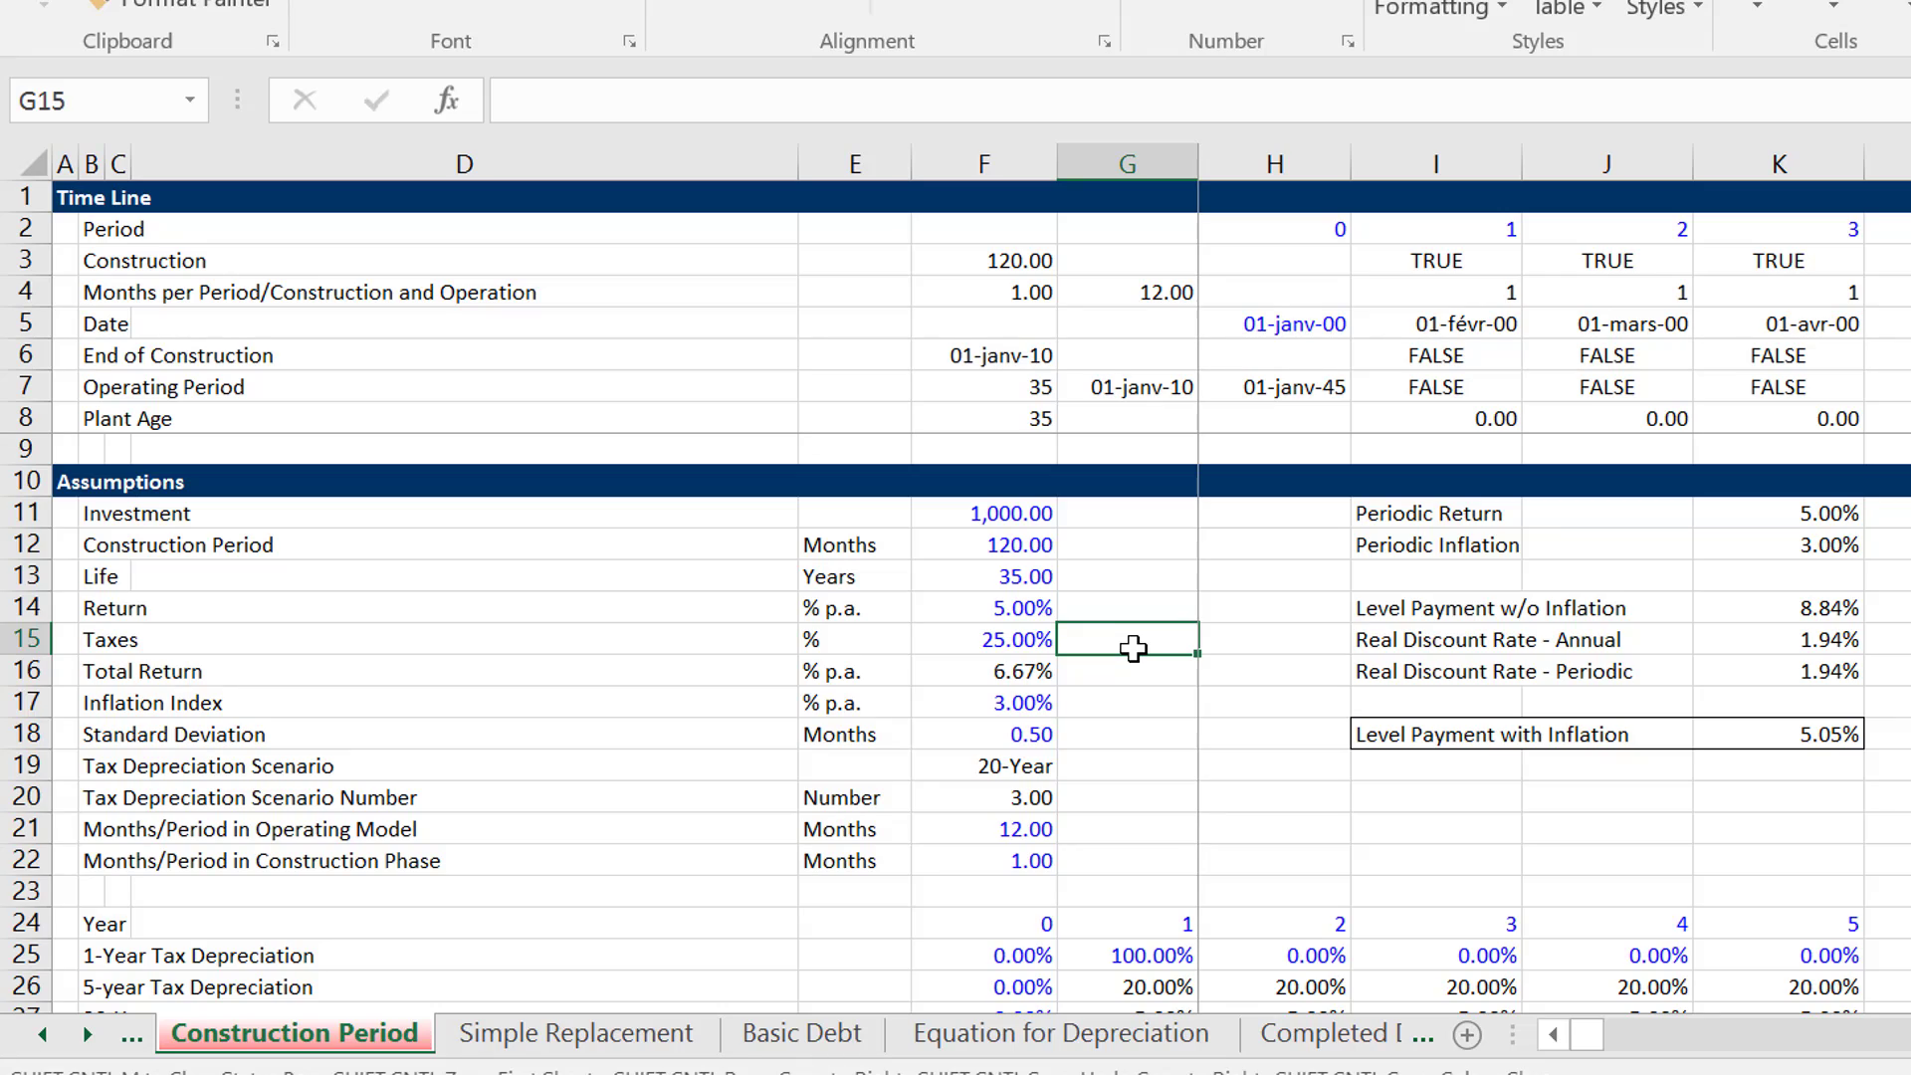
Run the sheet colouring macro on the Construction Period sheet with Add Links to Current Sheet enabled.
key(ctrl+shift+c)
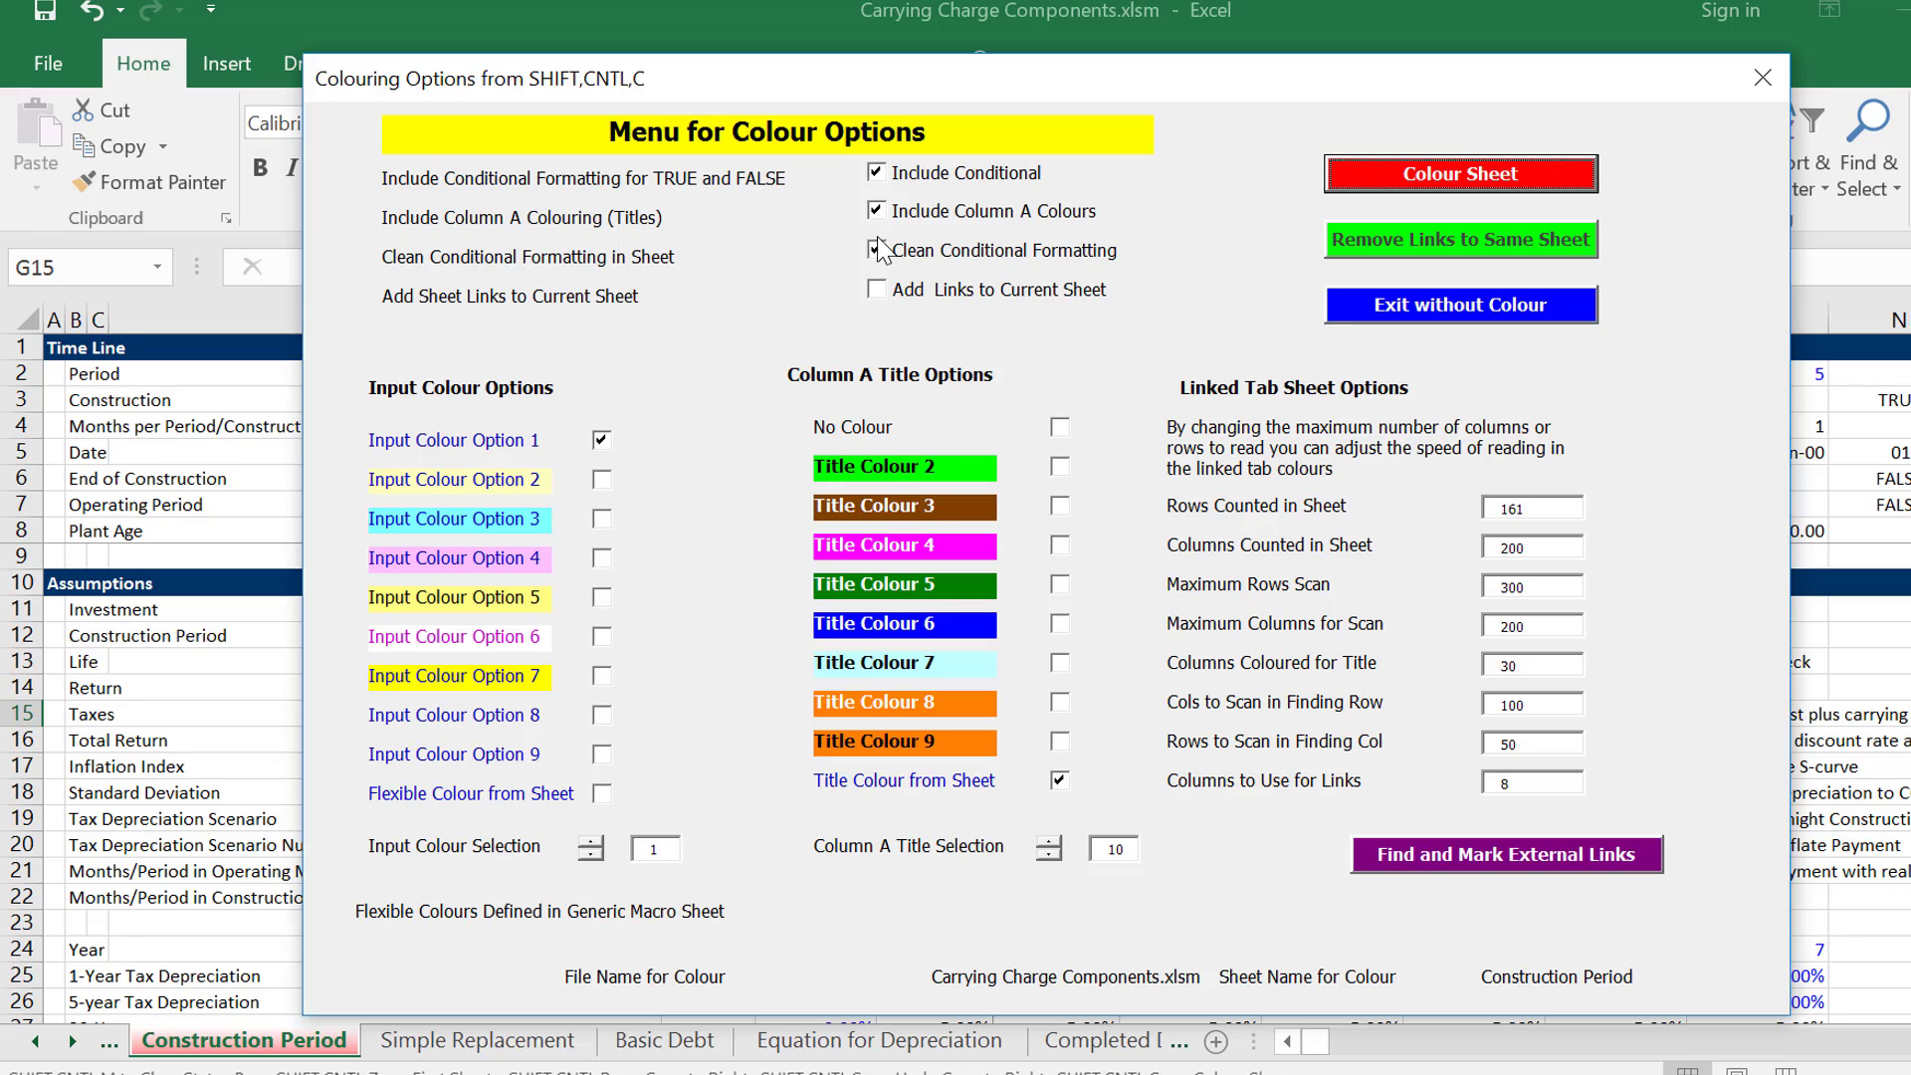
click(875, 292)
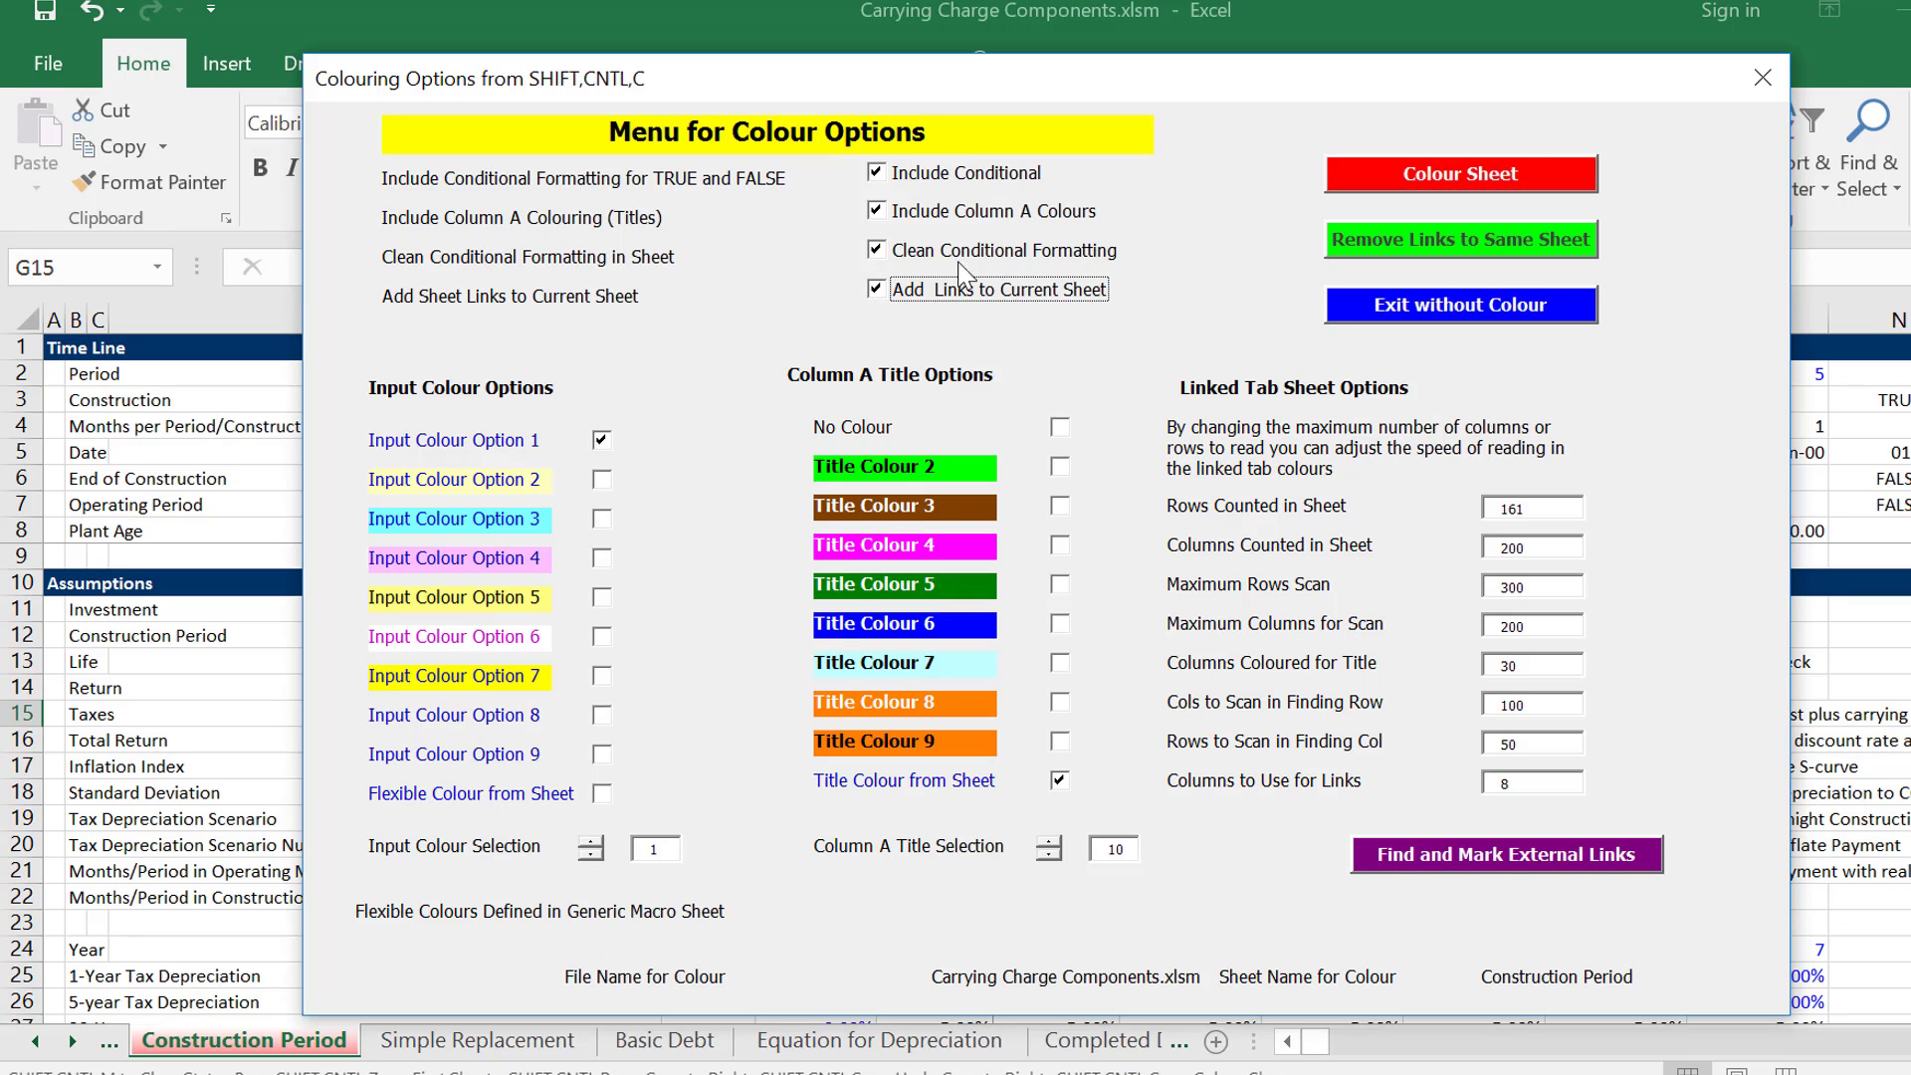
click(1393, 171)
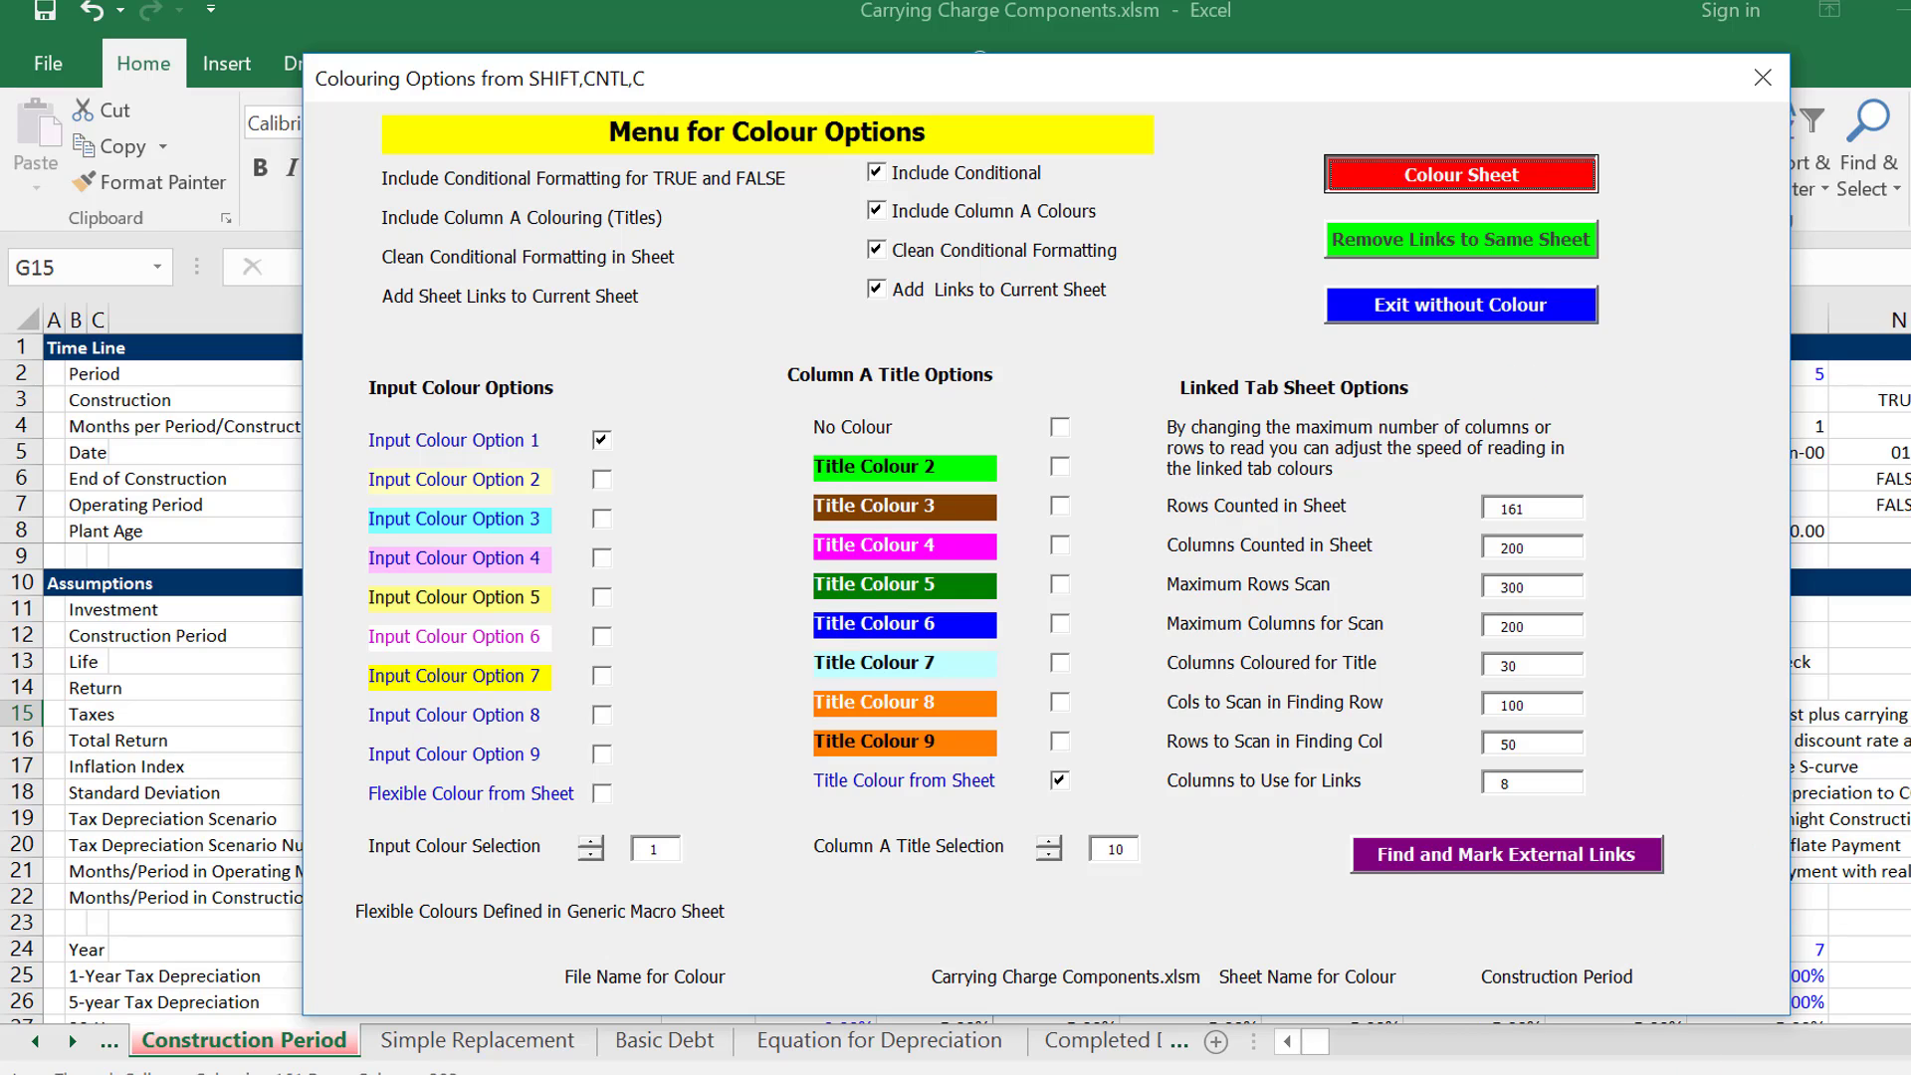
click(1690, 1073)
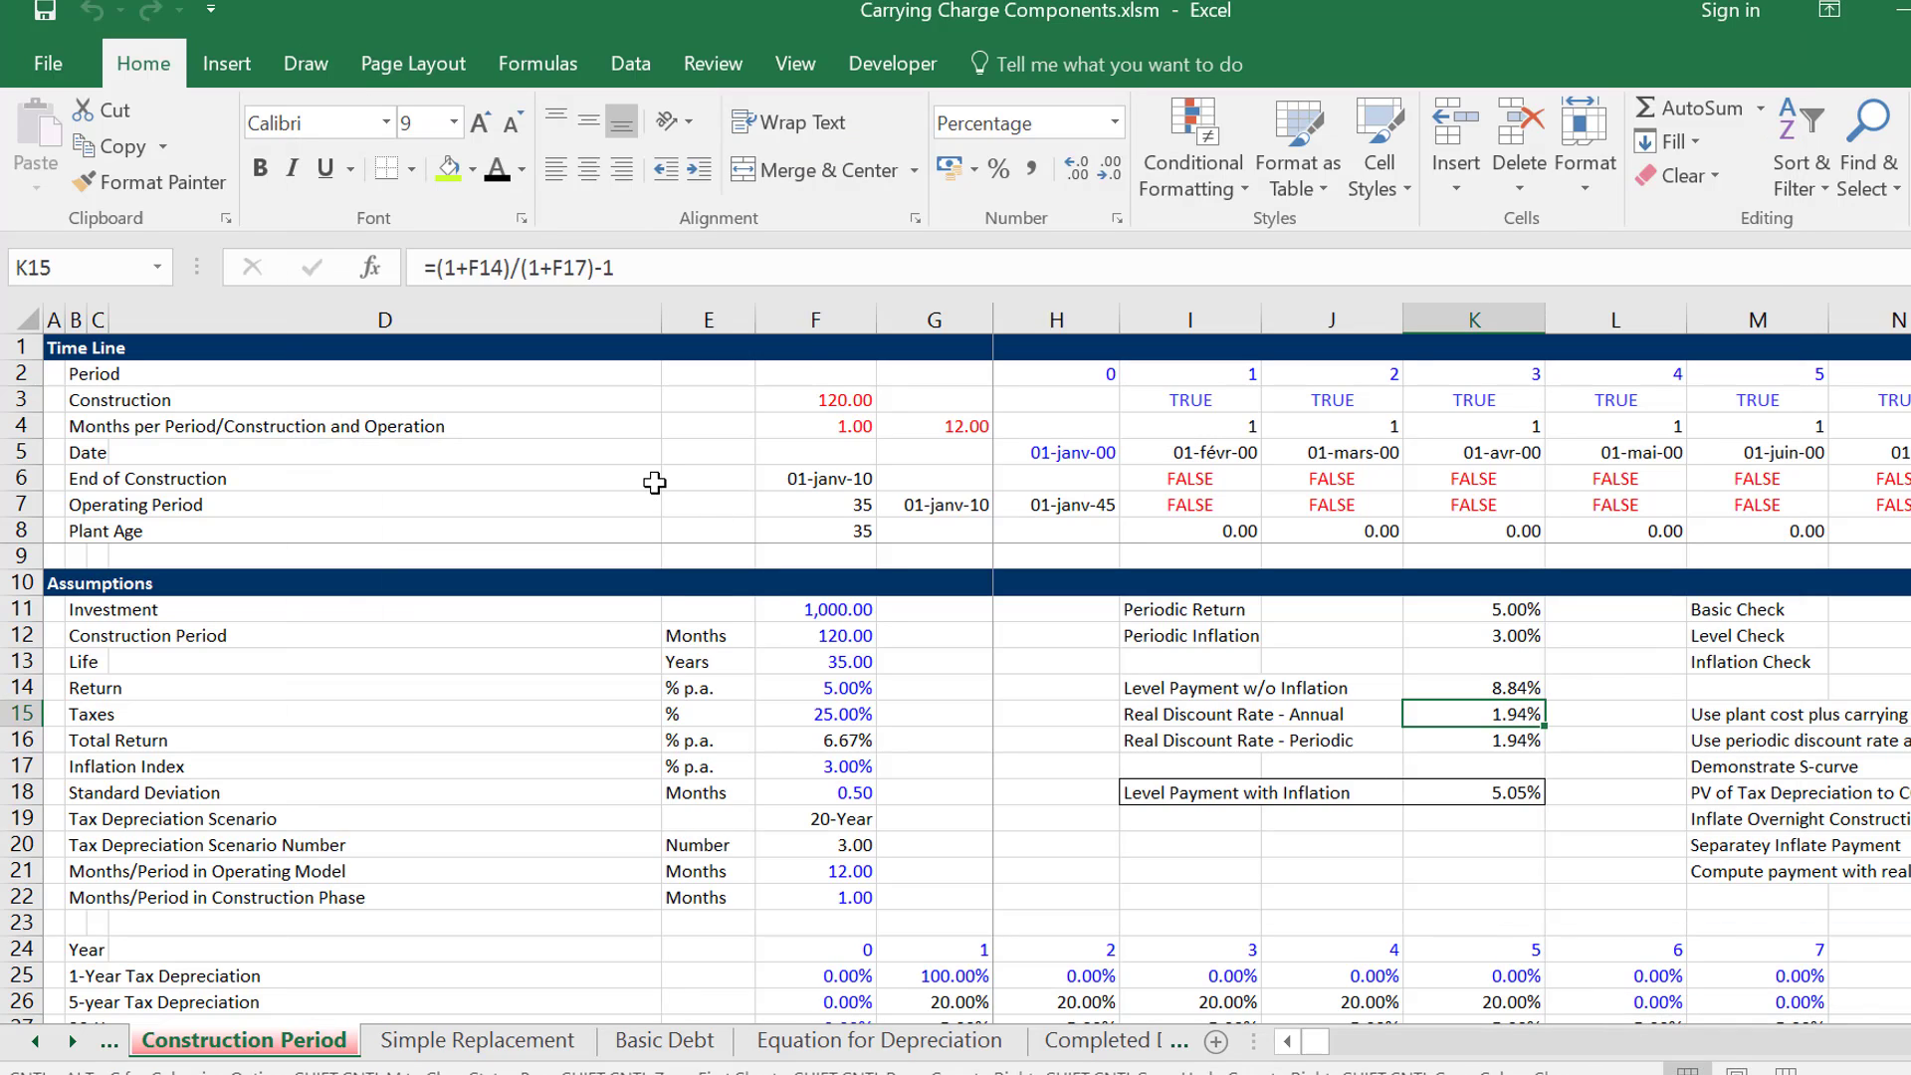
Examine the Time Line formulas for Construction, Months per Period and End of Construction, including the period-length formula in I4.
click(837, 402)
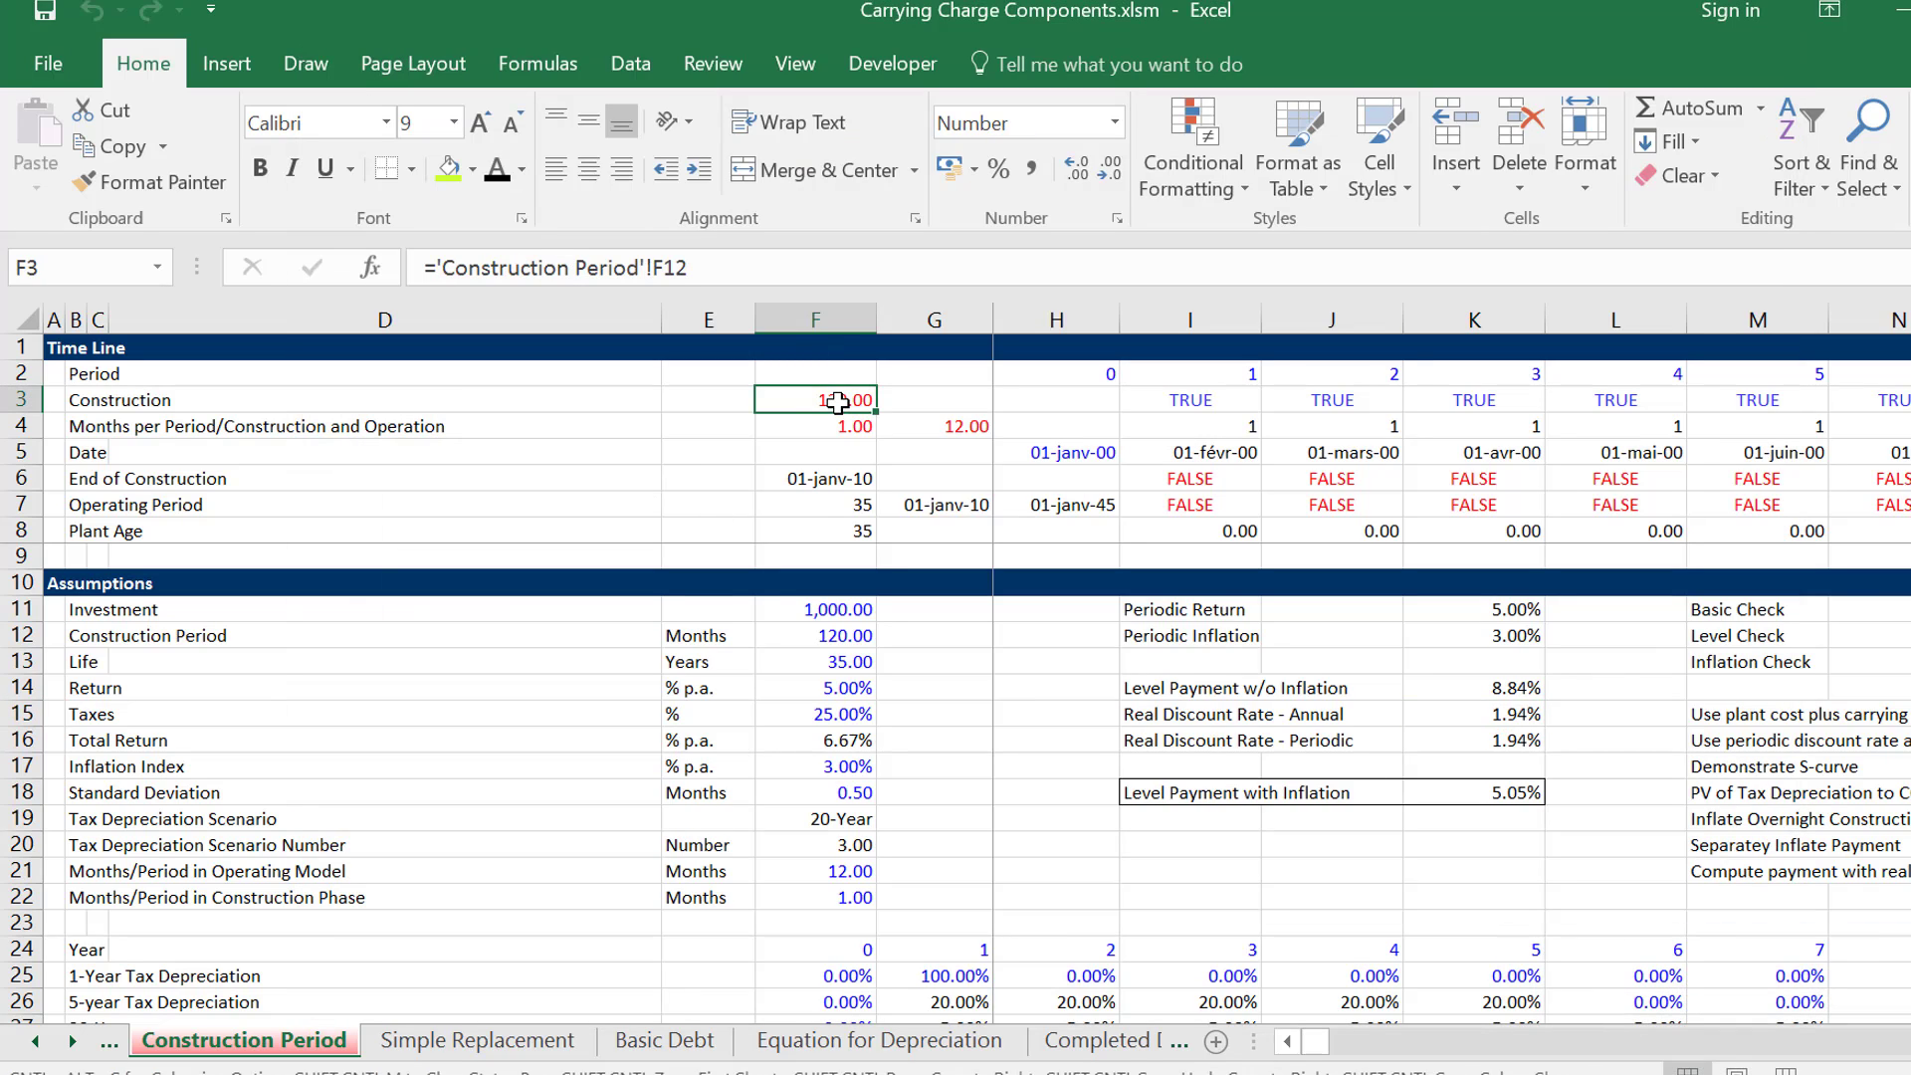
key(Down)
key(Up)
key(Down)
key(Up)
key(Down)
key(Down)
key(Down)
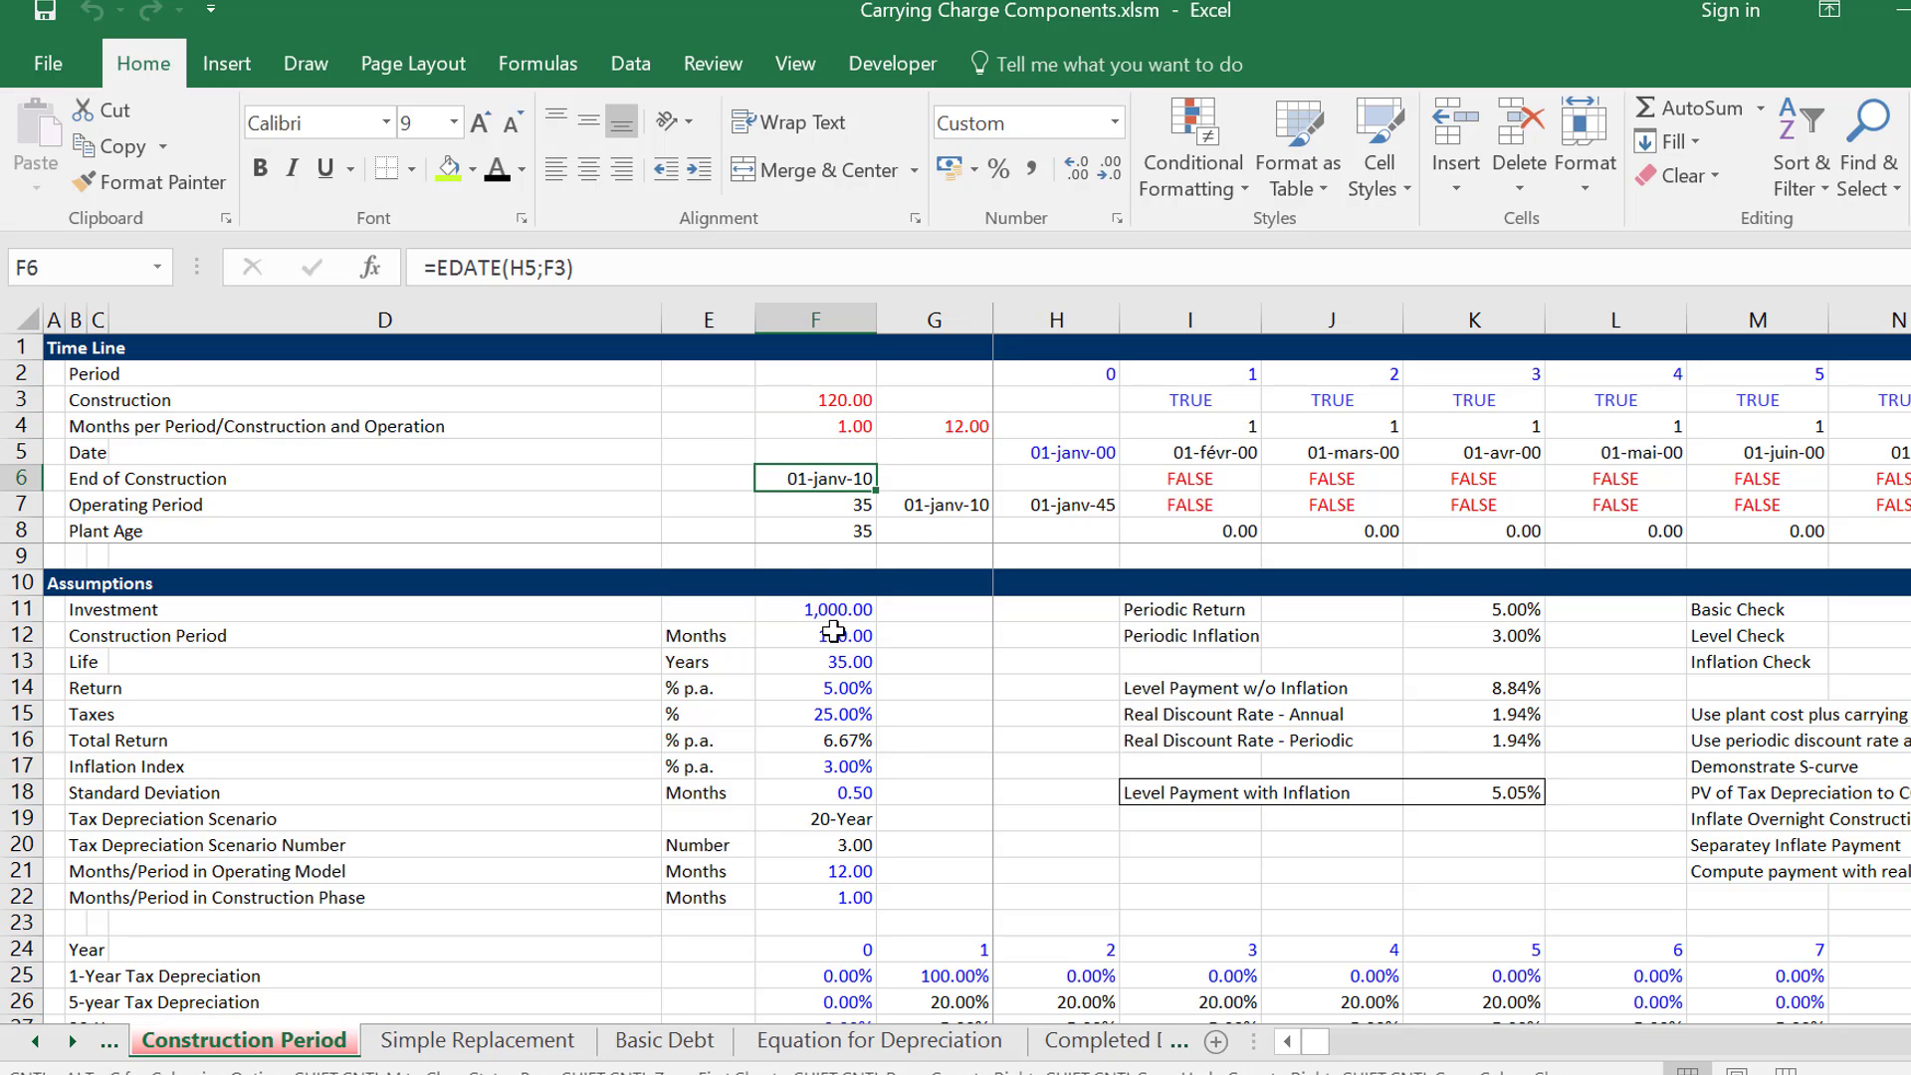
key(Up)
key(Down)
key(Up)
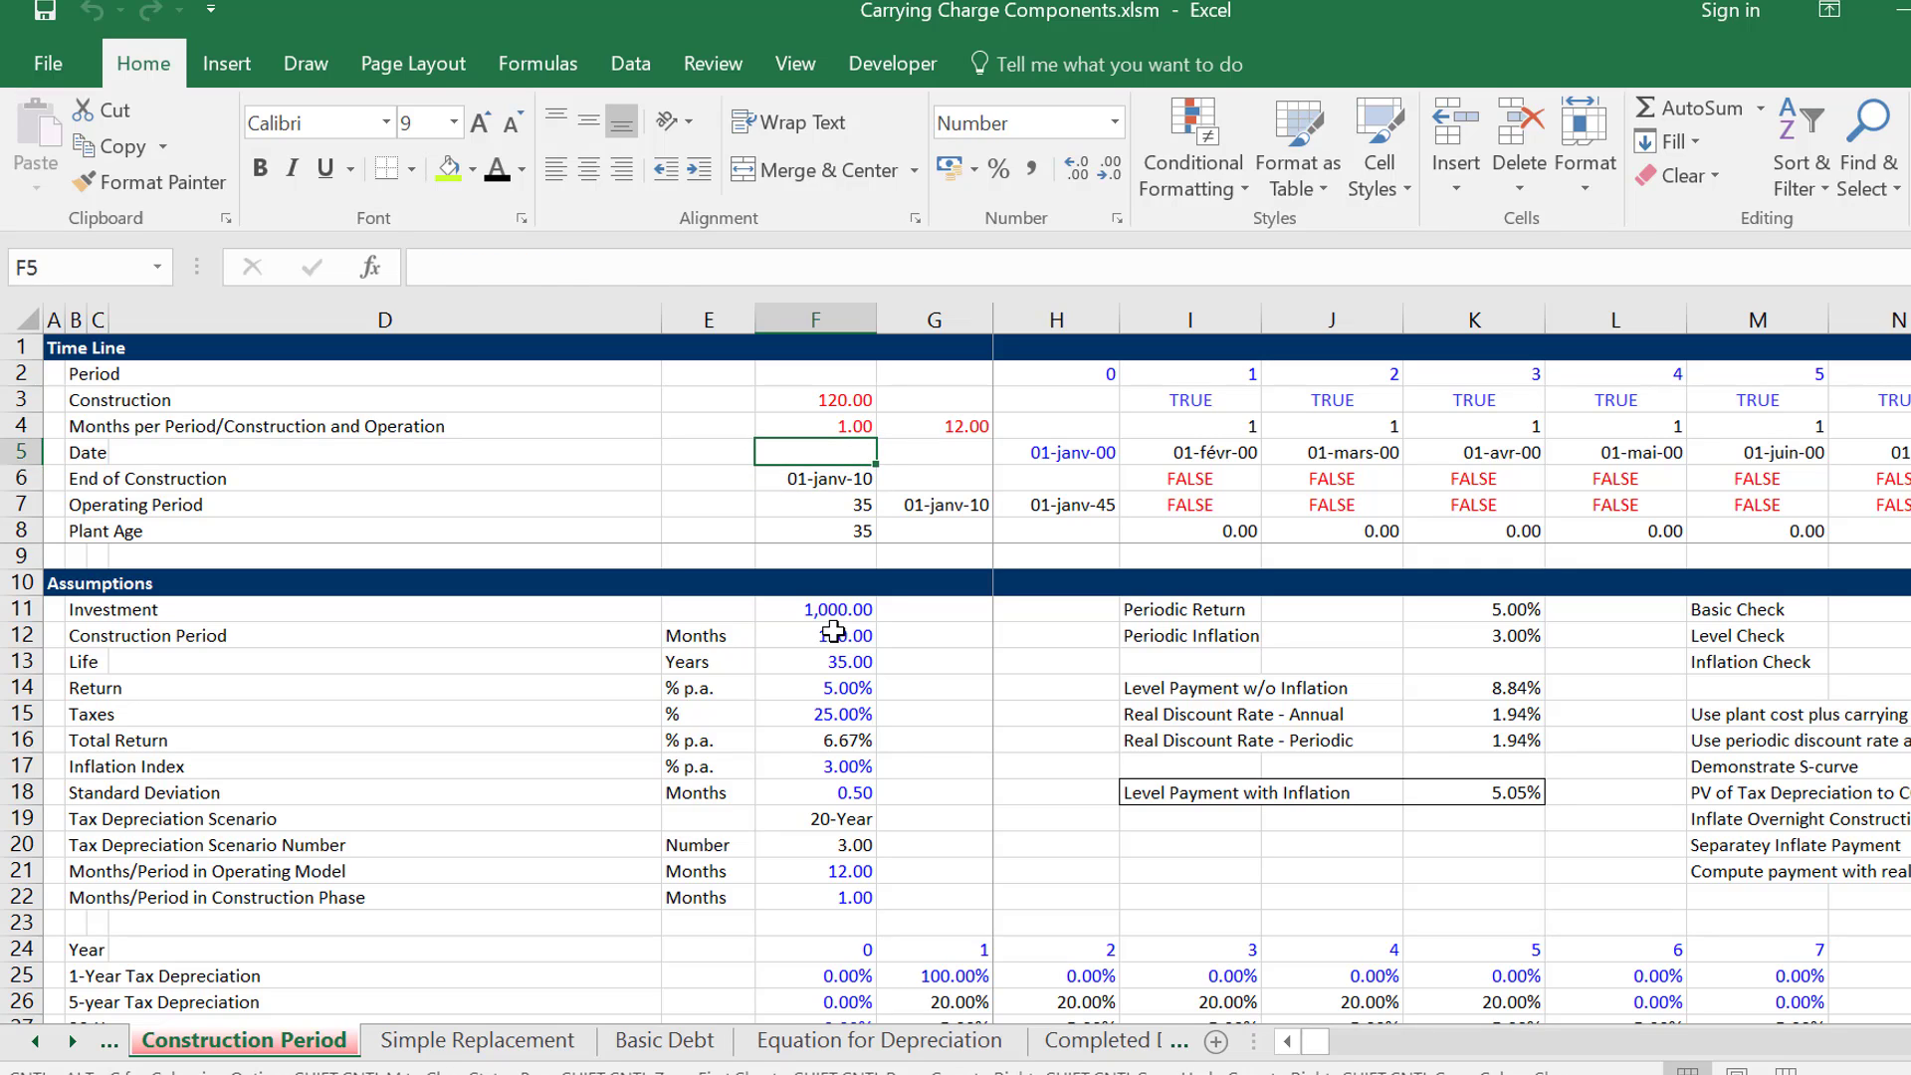
key(Up)
key(Right)
key(Right)
key(Right)
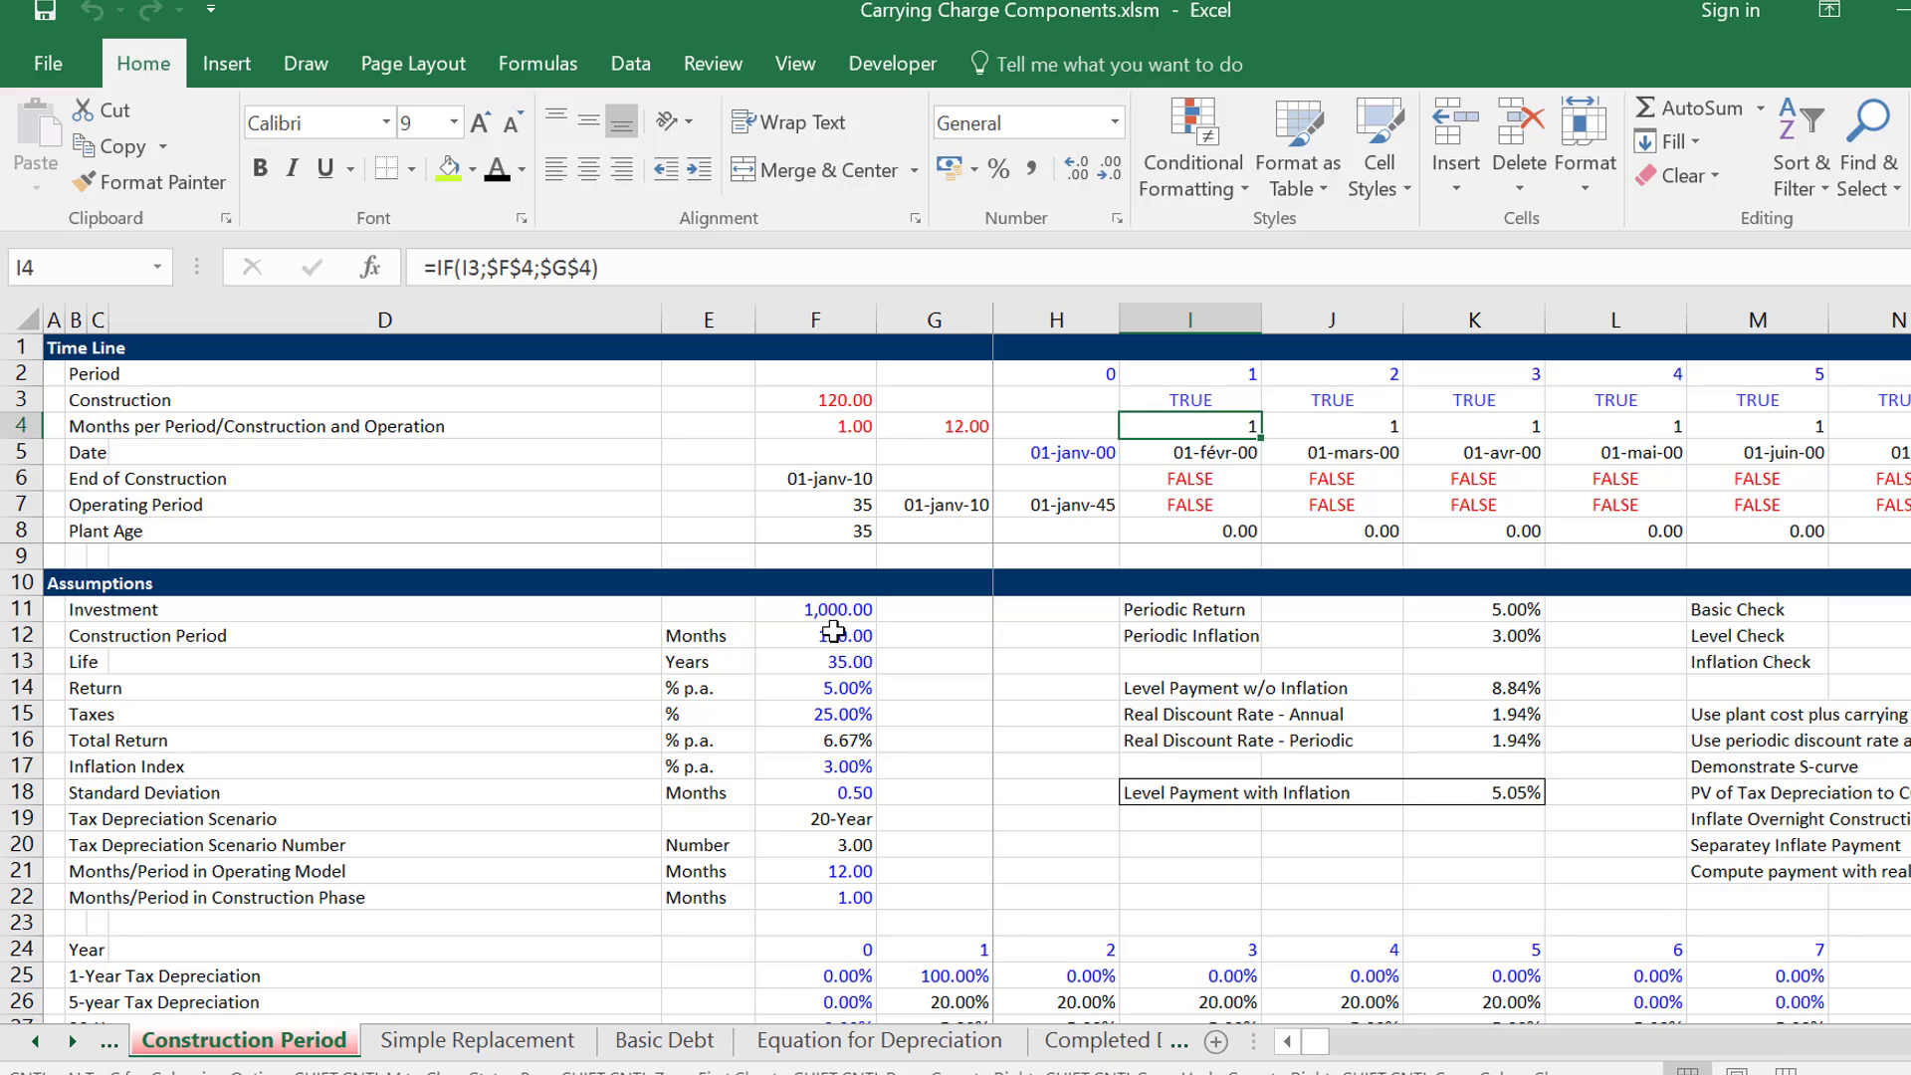
text(=)
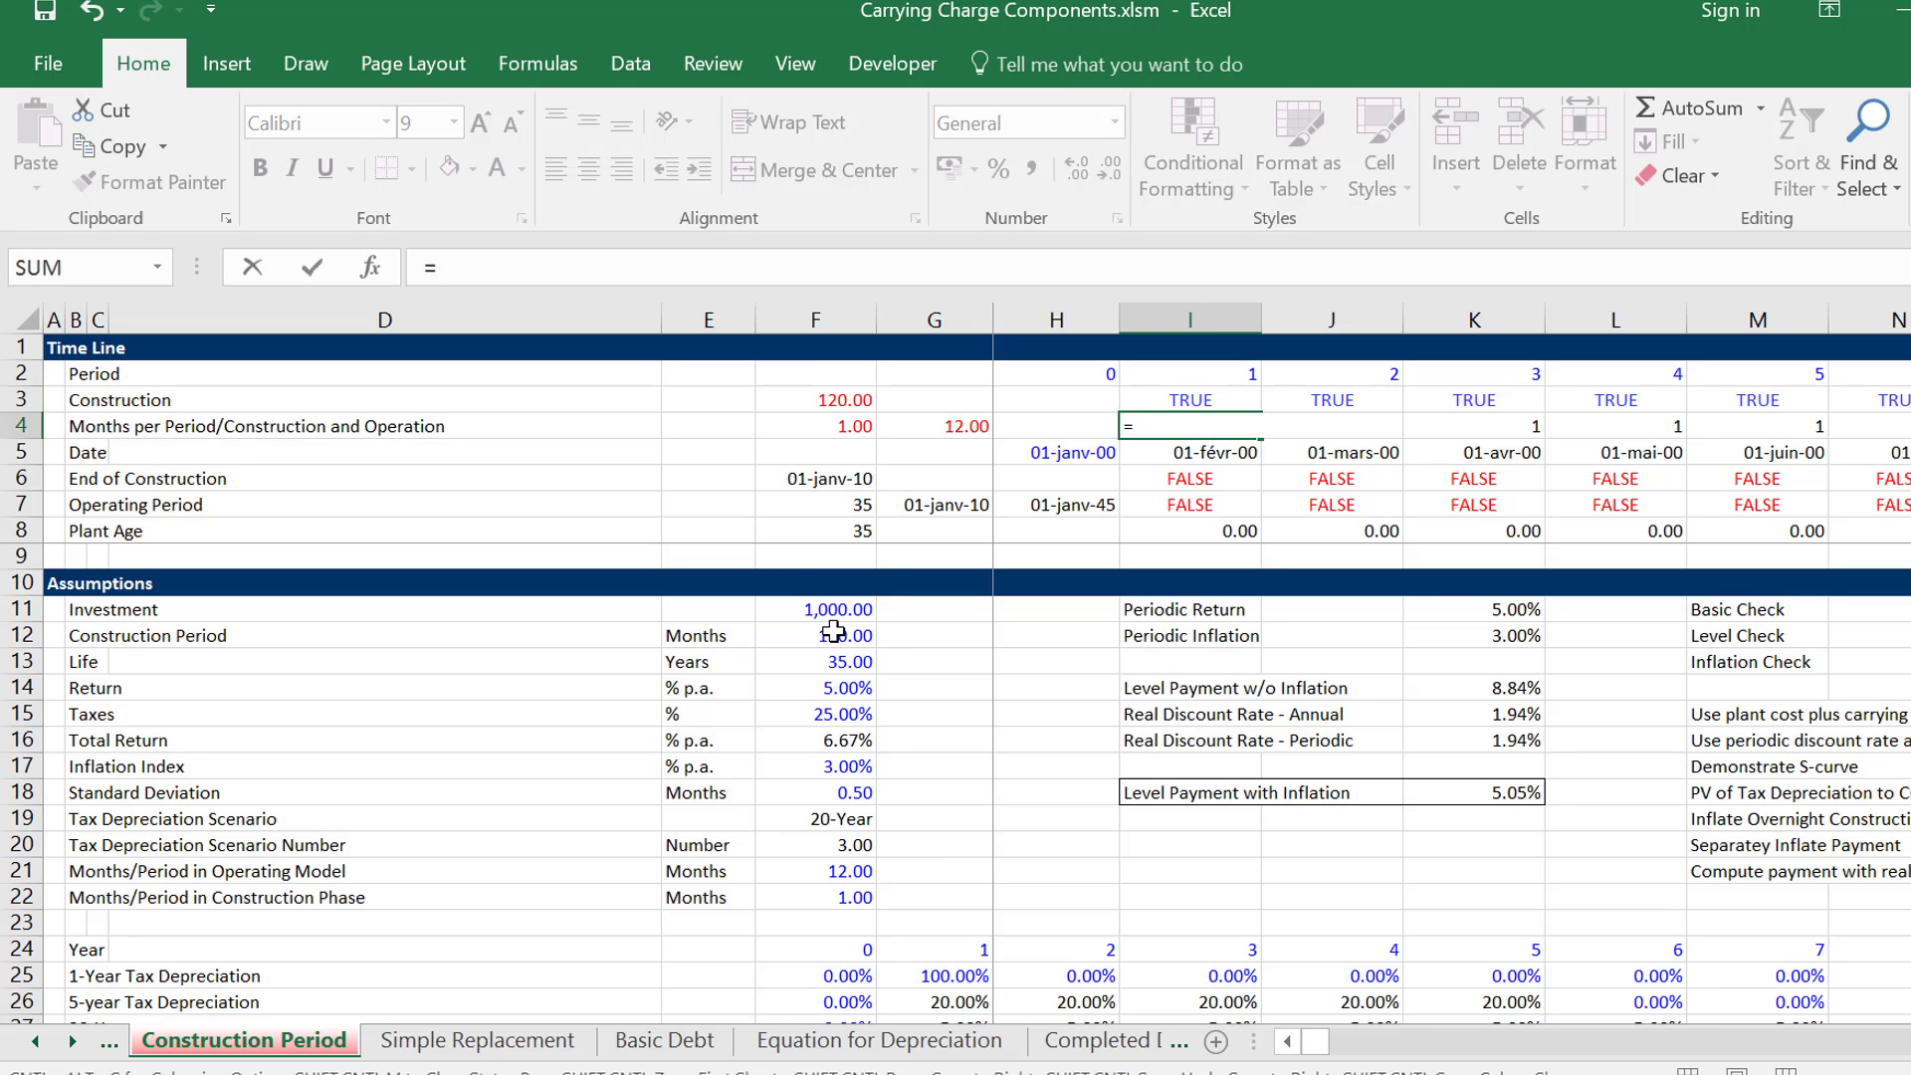
key(Escape)
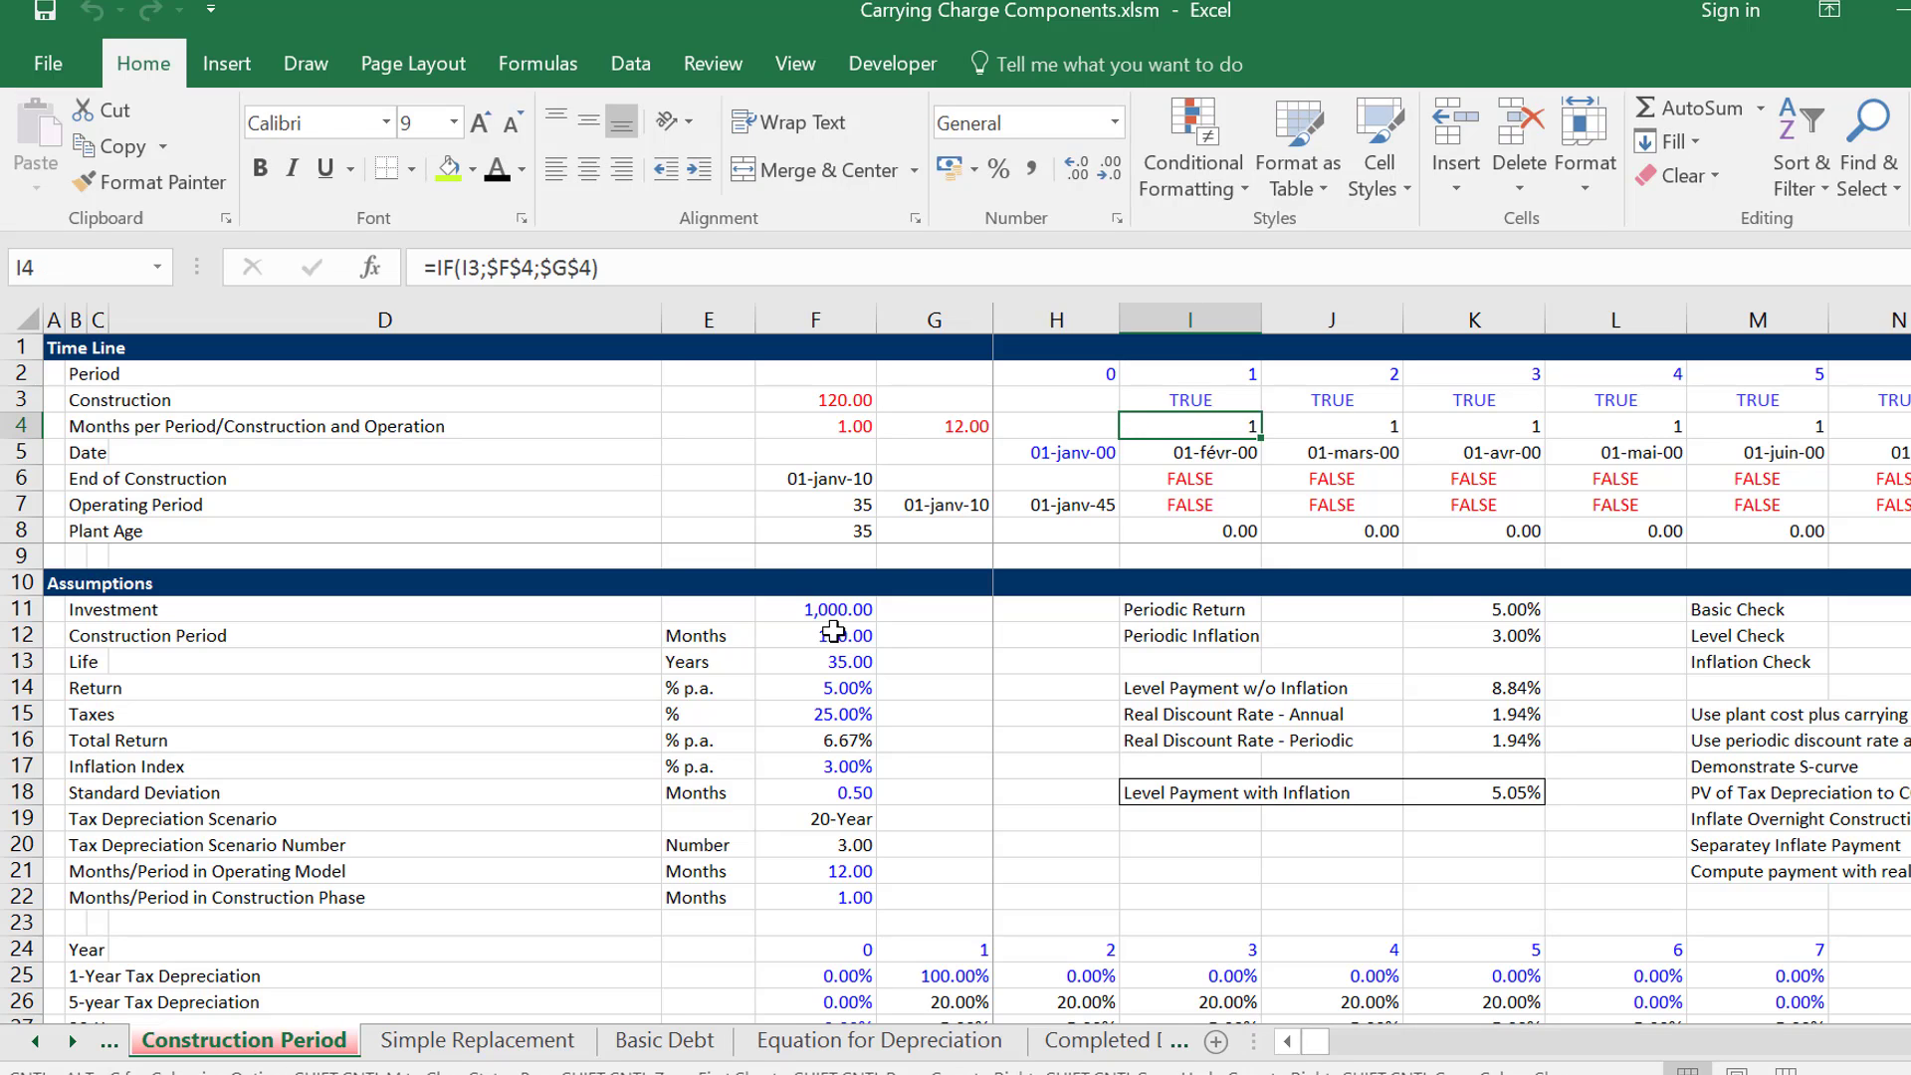
Look over the assumptions down to the Months/Period in Operating Model row.
key(Down)
key(Down)
key(Down)
key(Down)
key(Down)
key(Down)
key(Down)
key(Down)
key(Down)
key(Down)
key(Down)
key(Left)
key(Left)
key(Down)
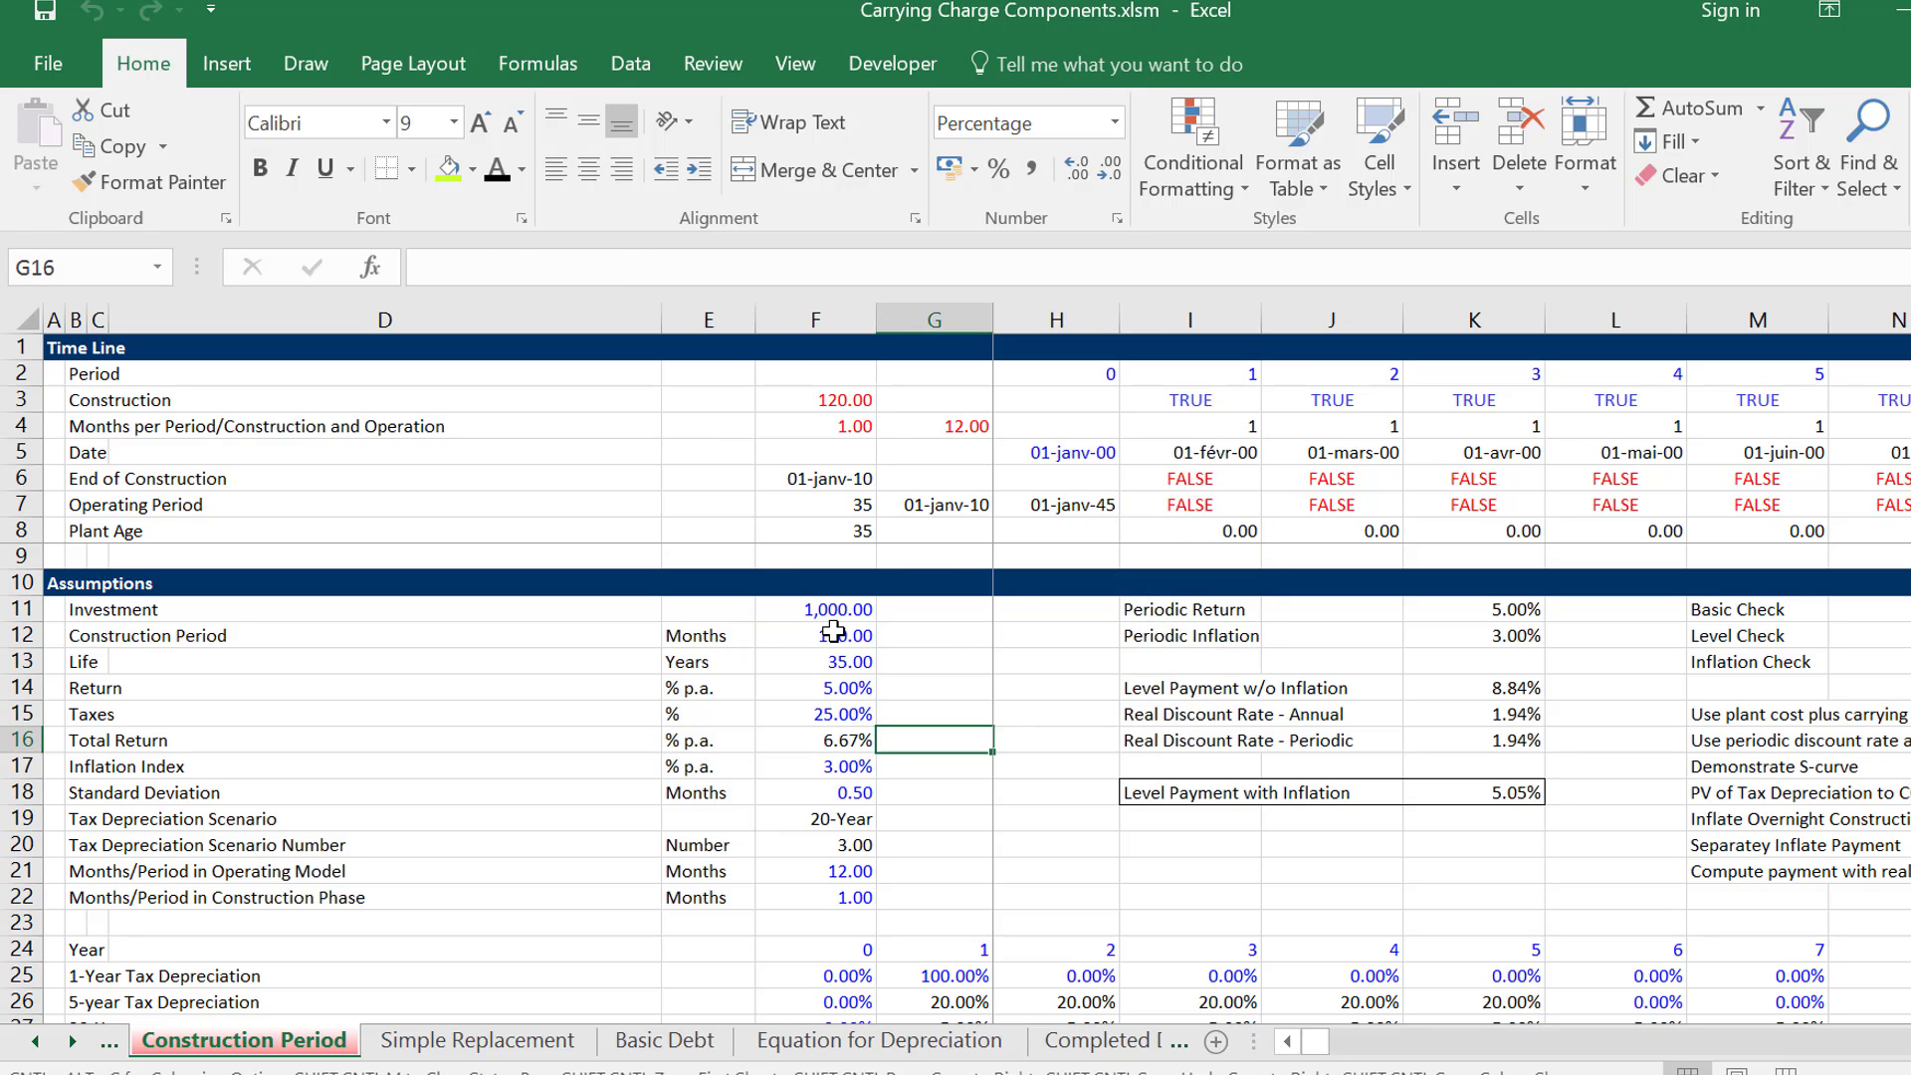
key(Down)
key(Down)
key(Down)
key(Down)
key(Down)
key(Left)
key(Left)
key(Left)
key(Left)
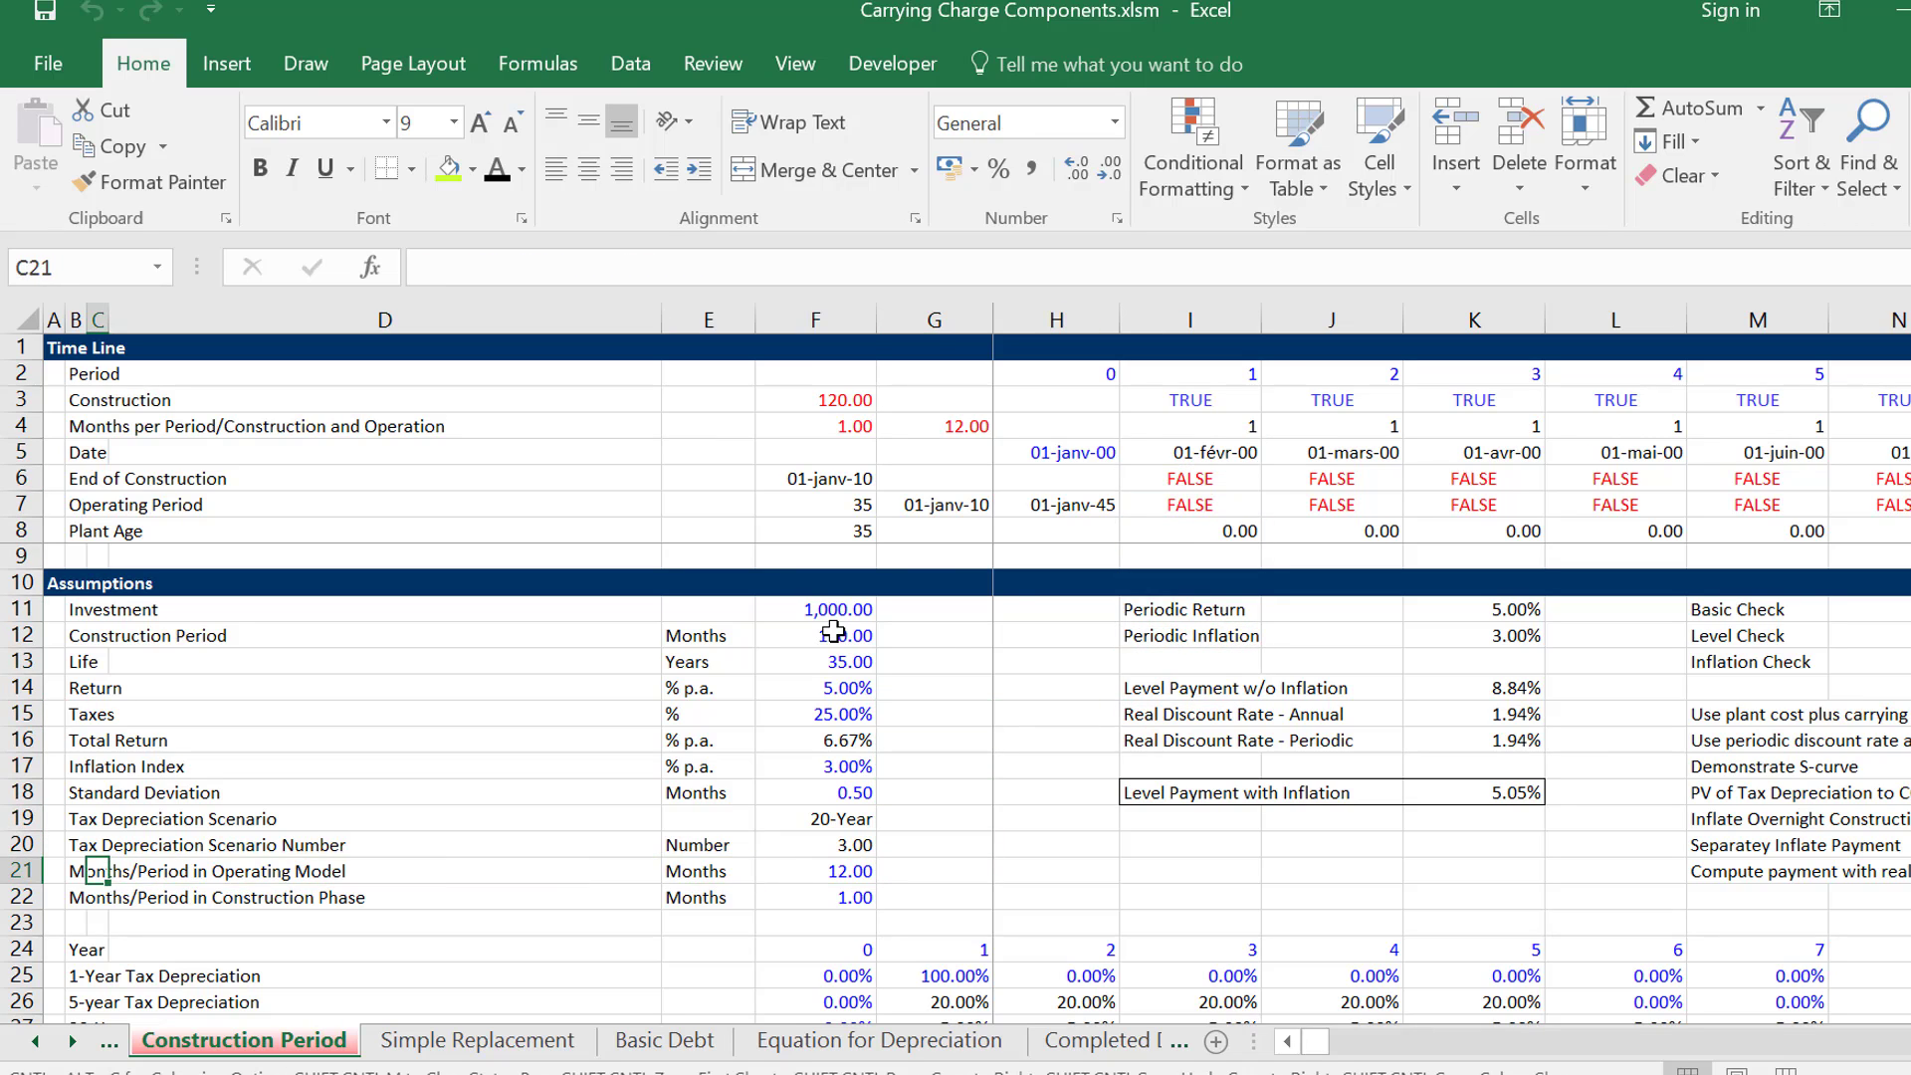
Set the Months/Period in Operating Model assumption to 1 to test its effect on the level payment.
key(Right)
key(Right)
key(Right)
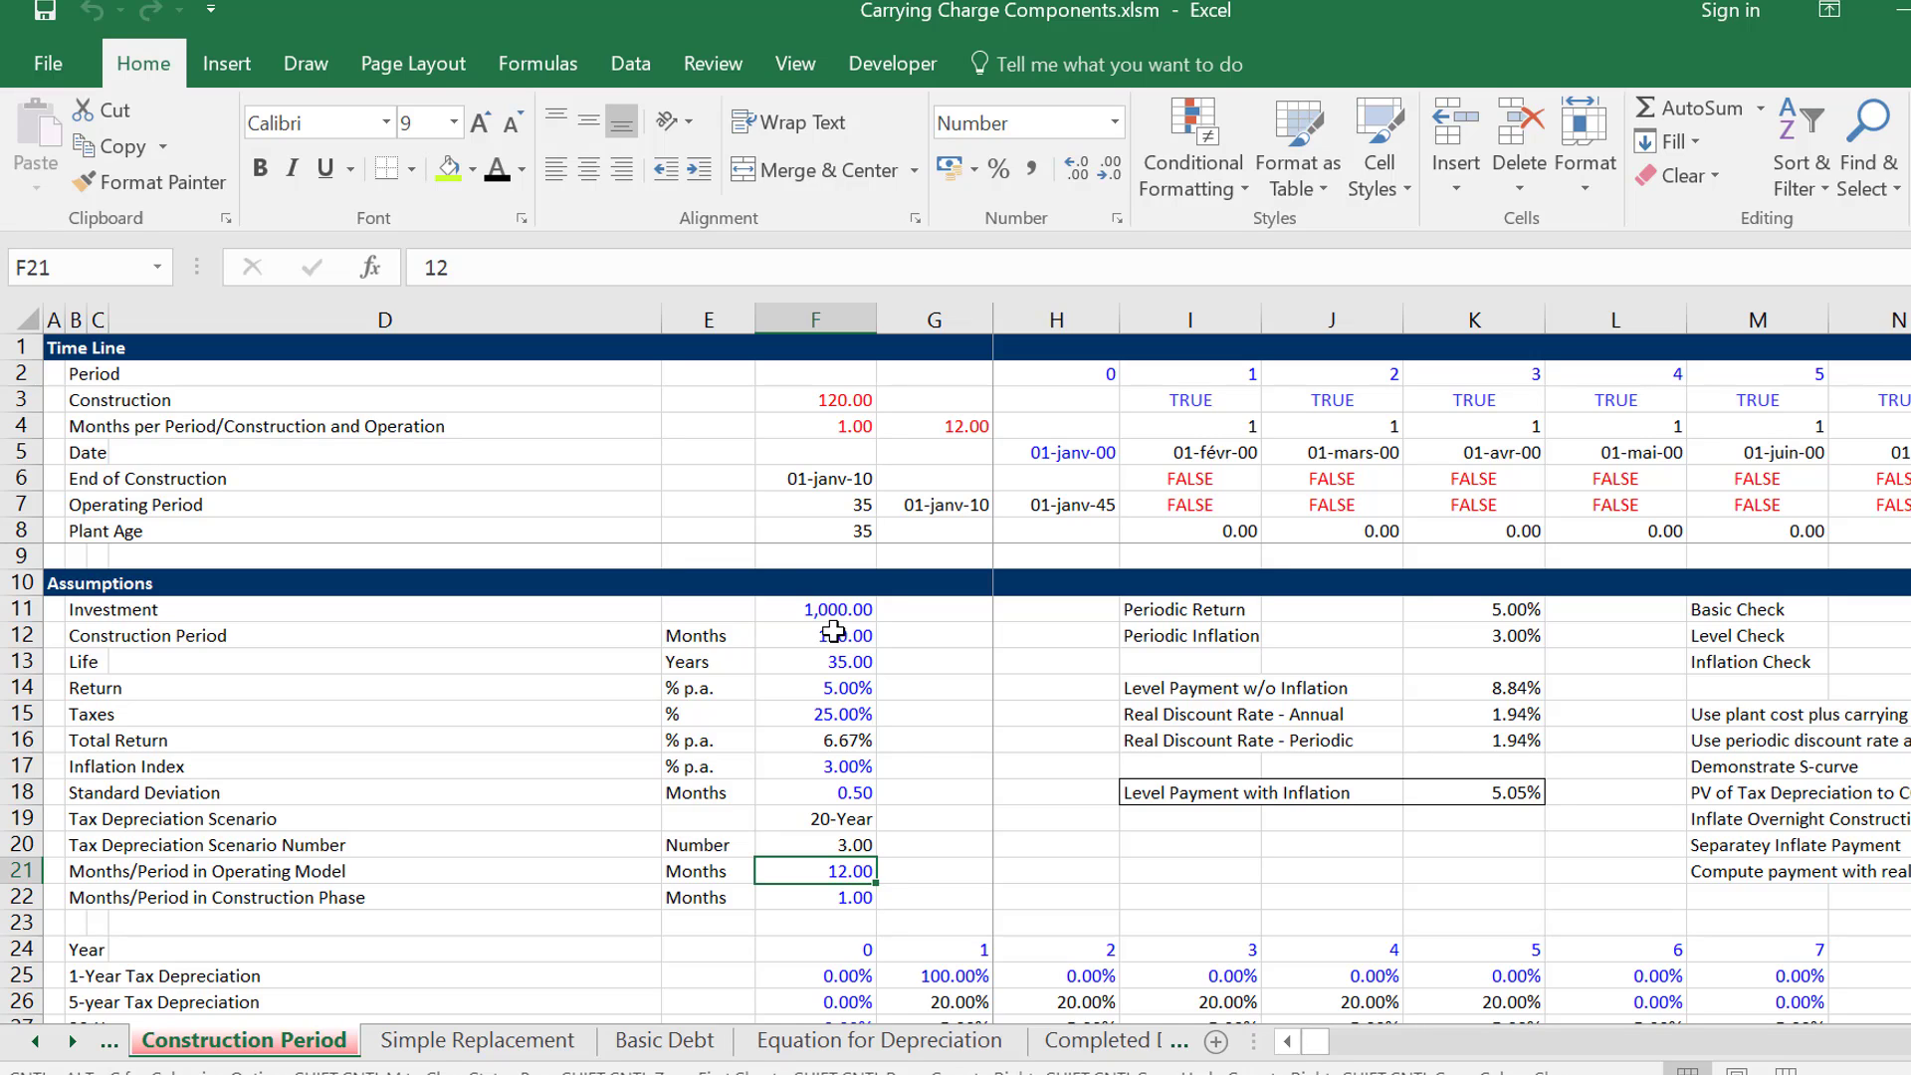
text(1)
key(Return)
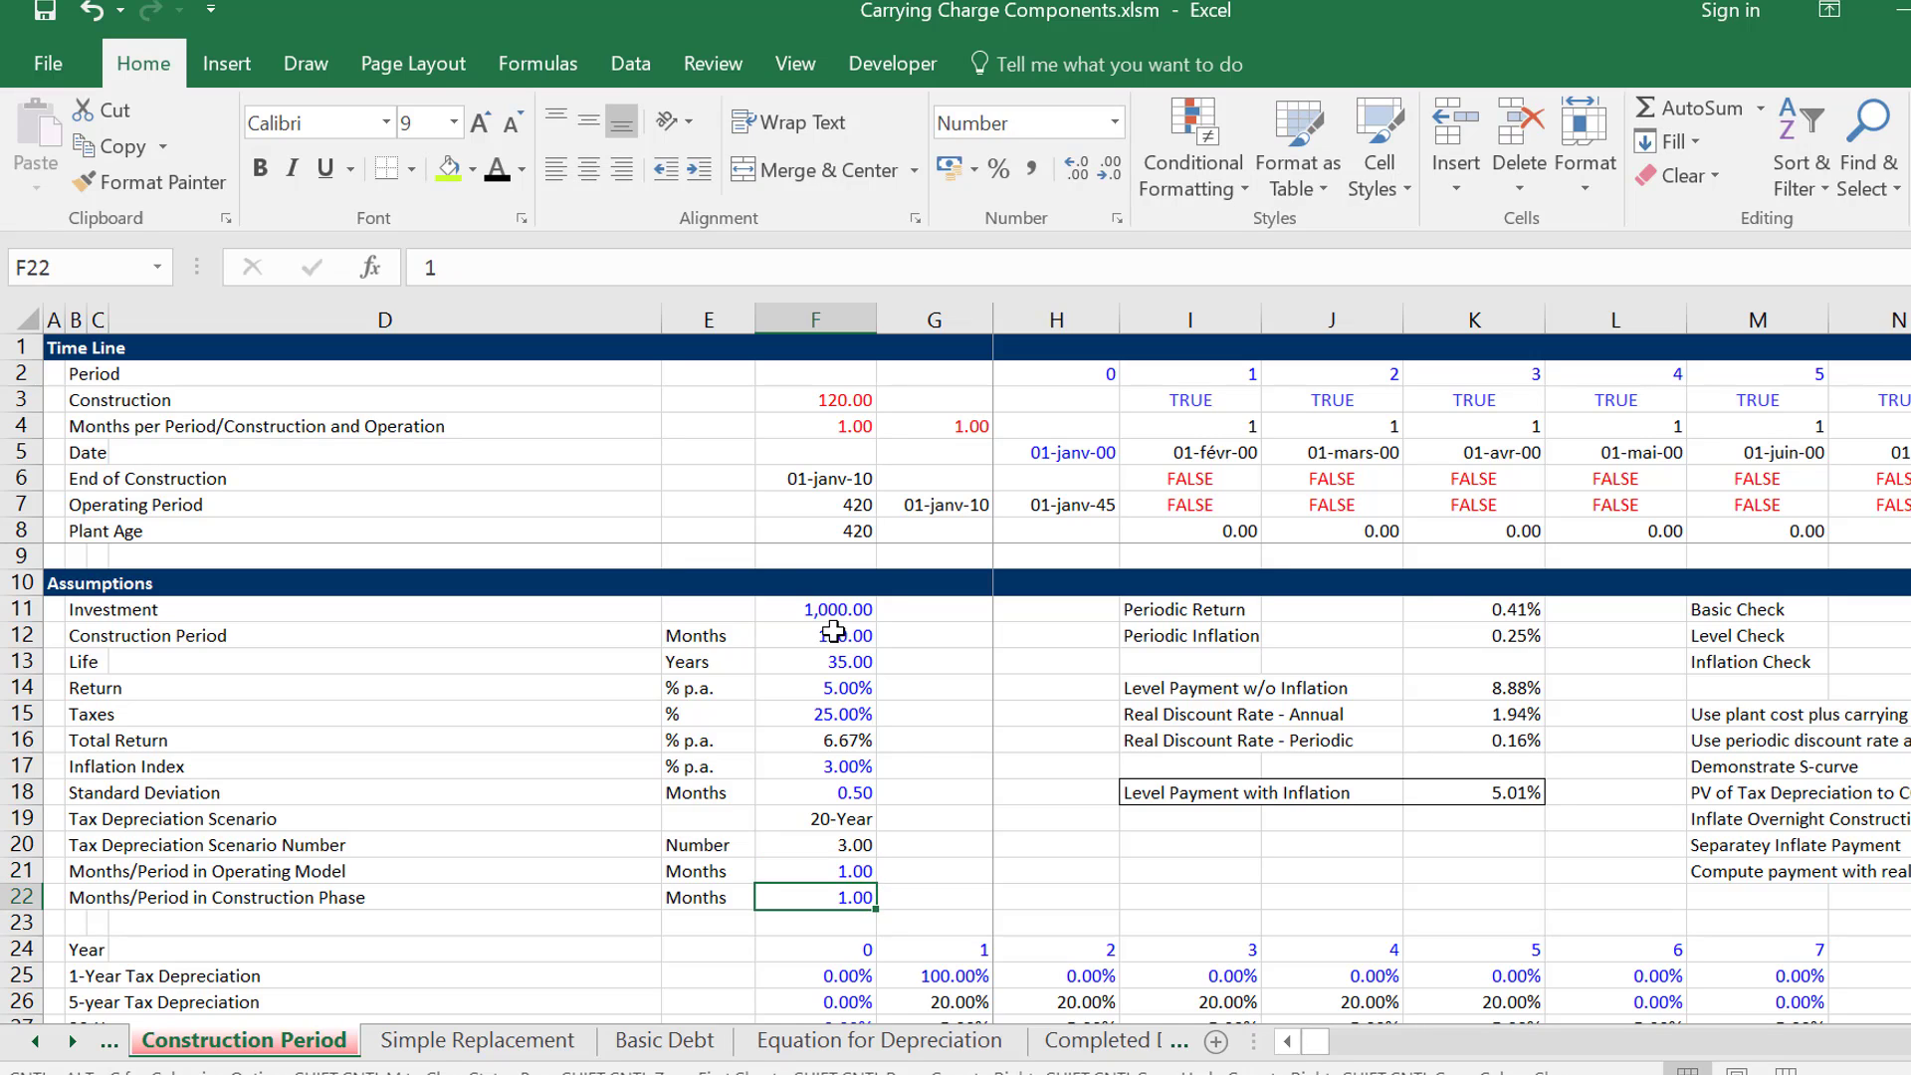
Set the Months/Period in Operating Model assumption back to 12.
key(Up)
text(12)
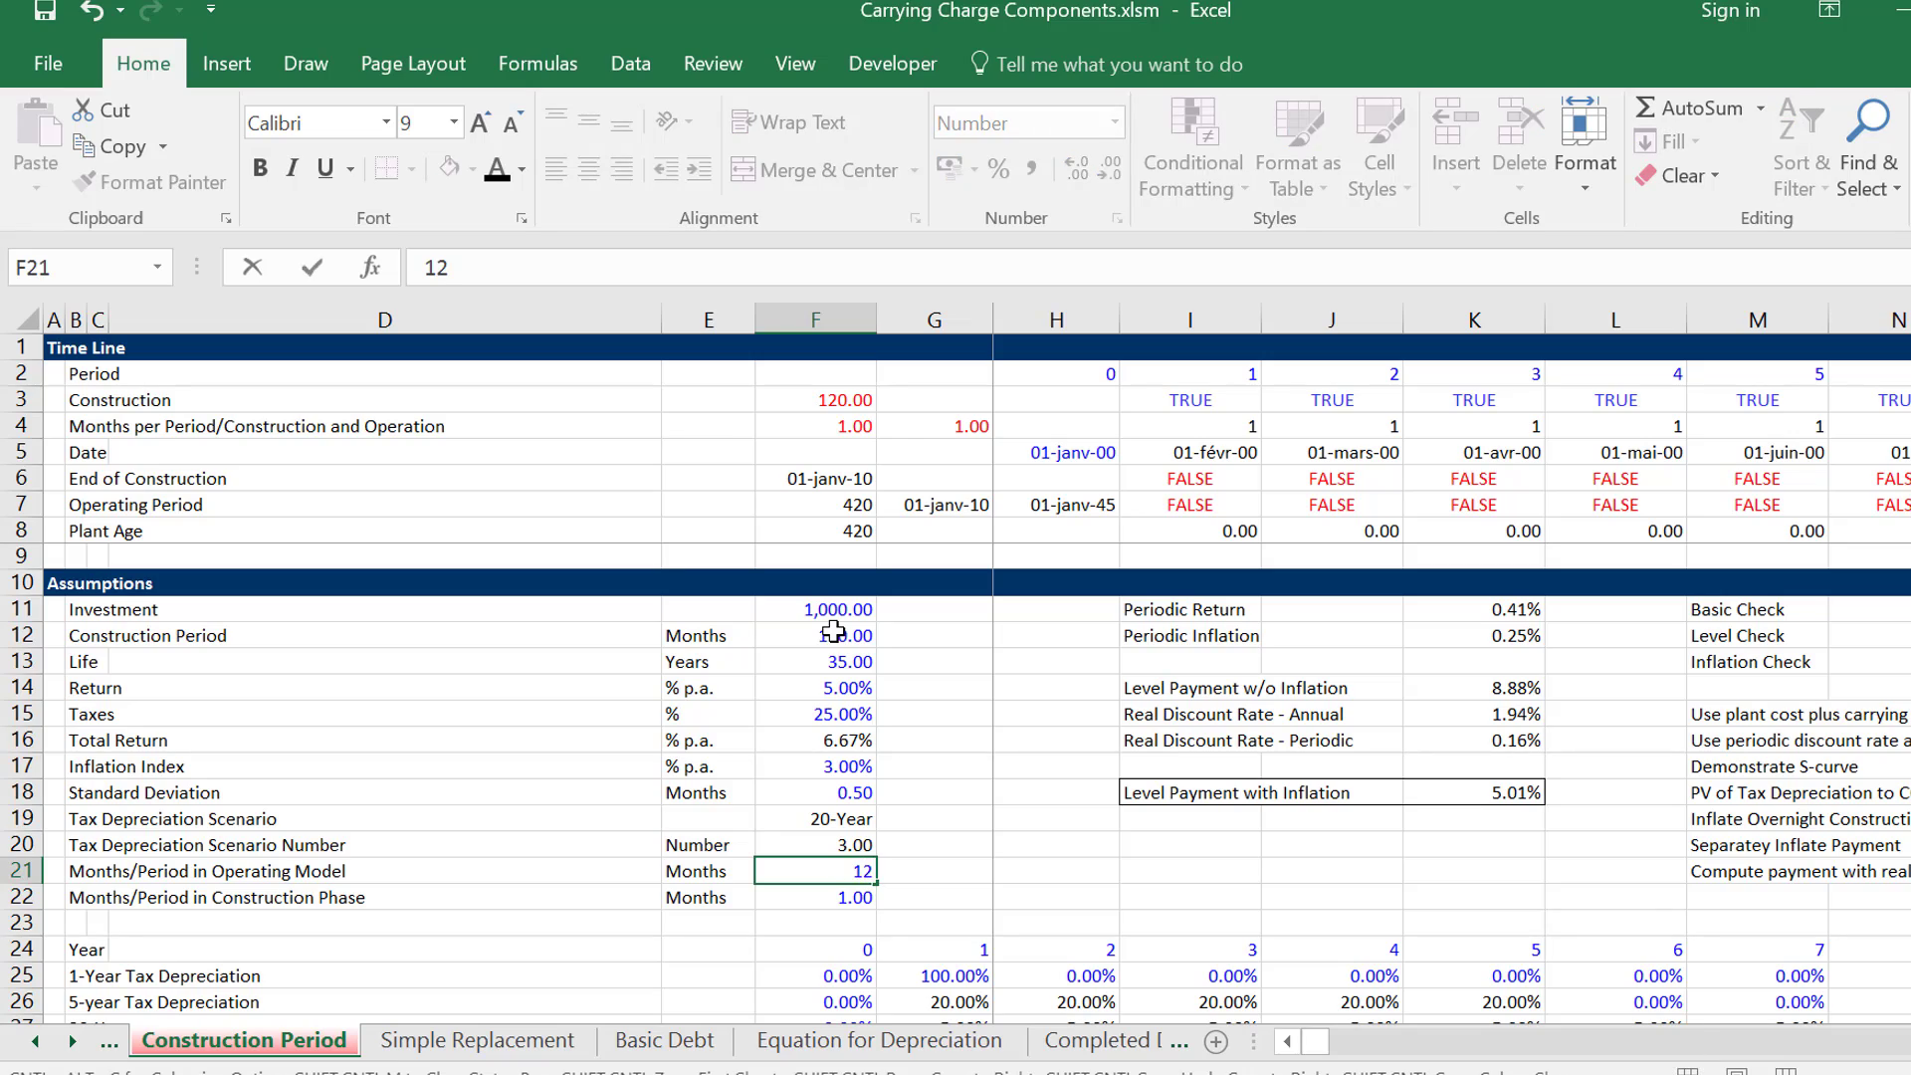
key(Return)
Set the Return assumption to 10%.
key(Up)
key(Up)
key(Up)
key(Up)
key(Up)
key(Up)
key(Up)
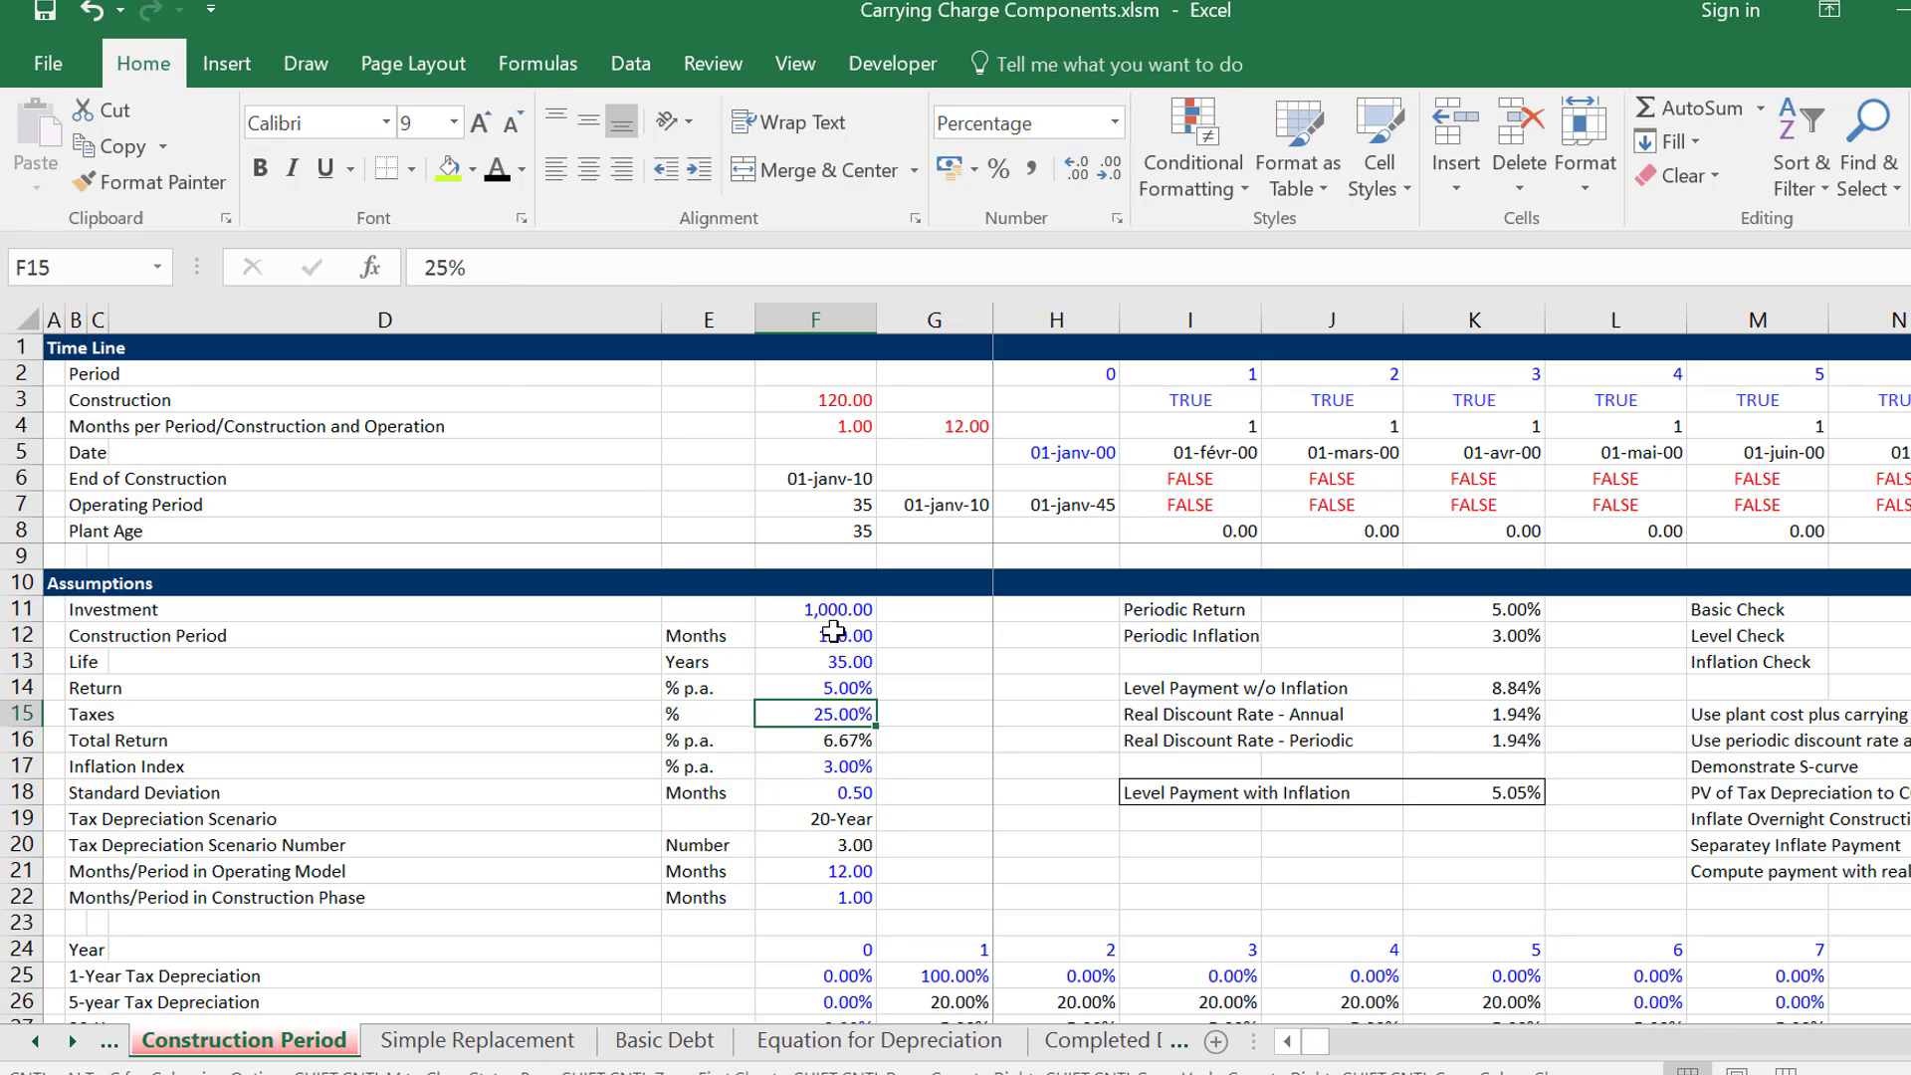
key(Up)
text(10)
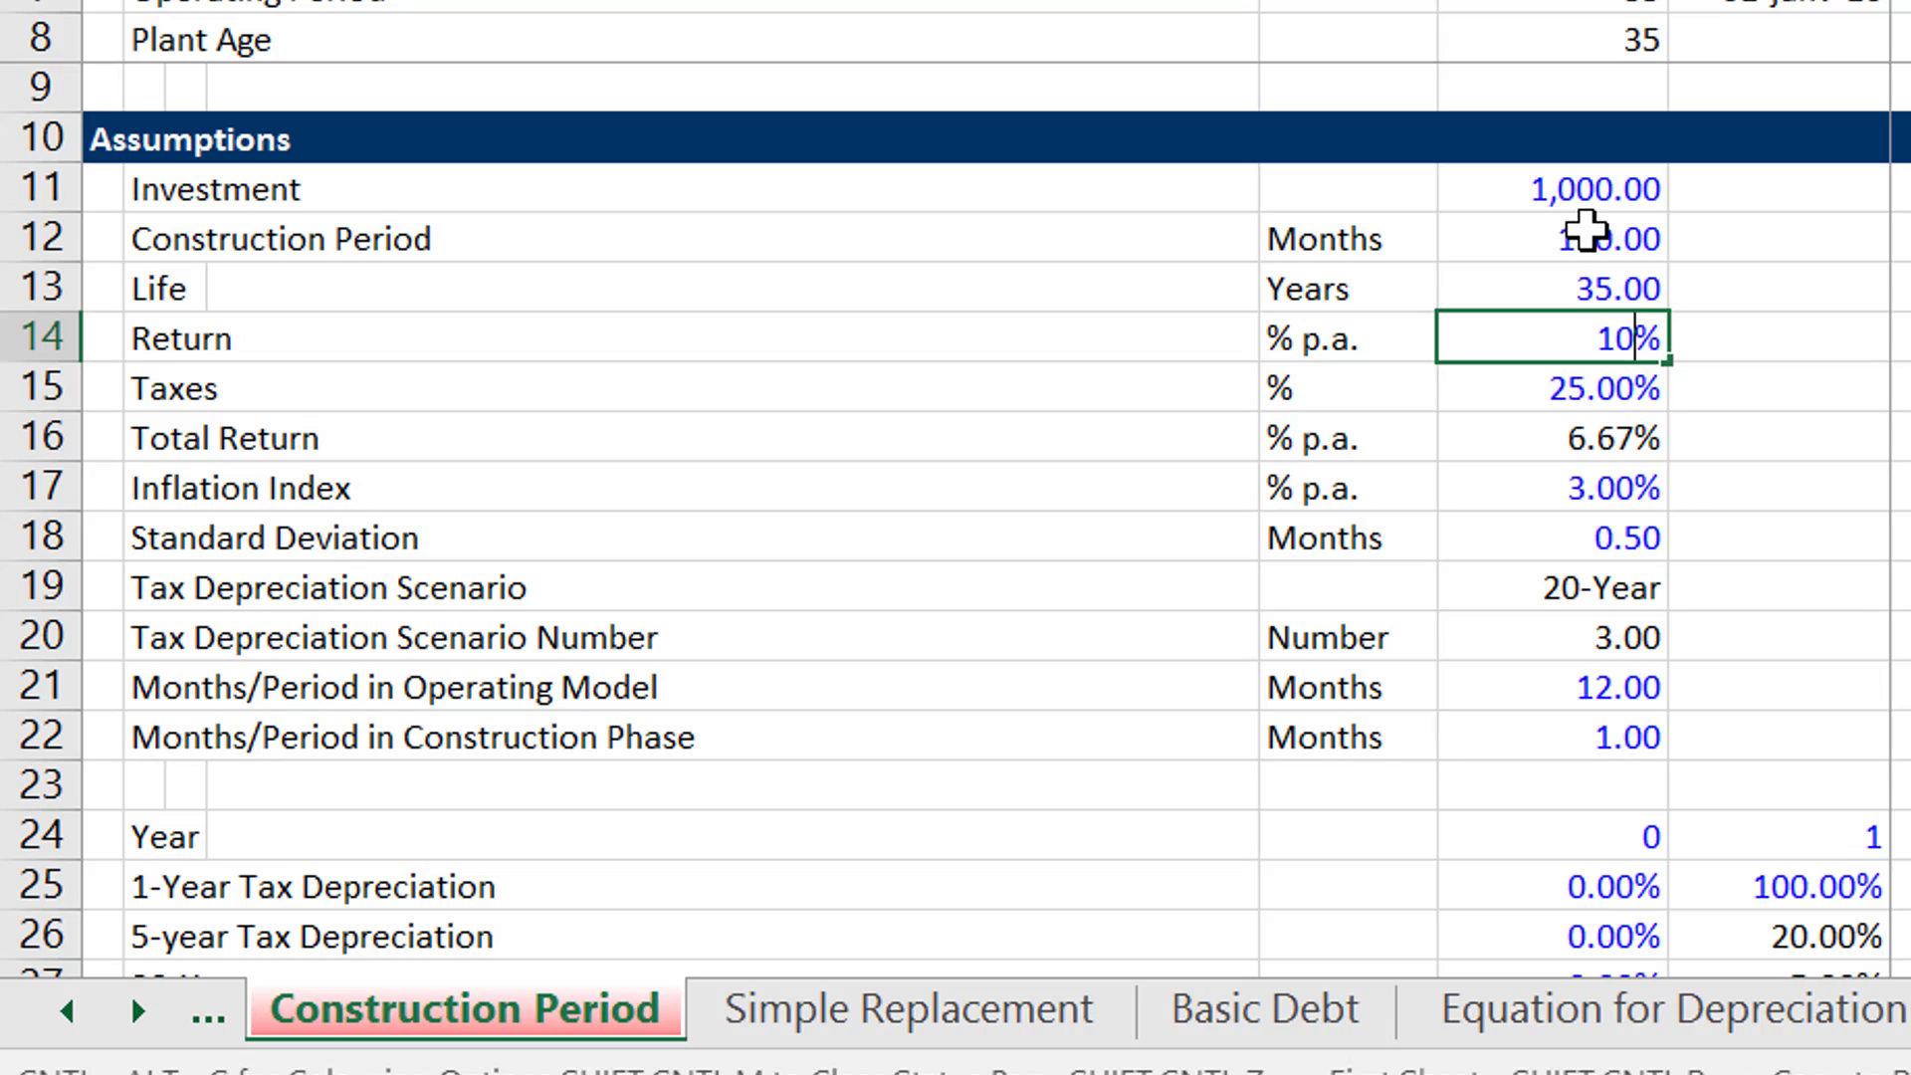
key(Return)
With the 10% return in place, set Months/Period in Operating Model to 1 to test the level payment again.
key(Down)
key(Down)
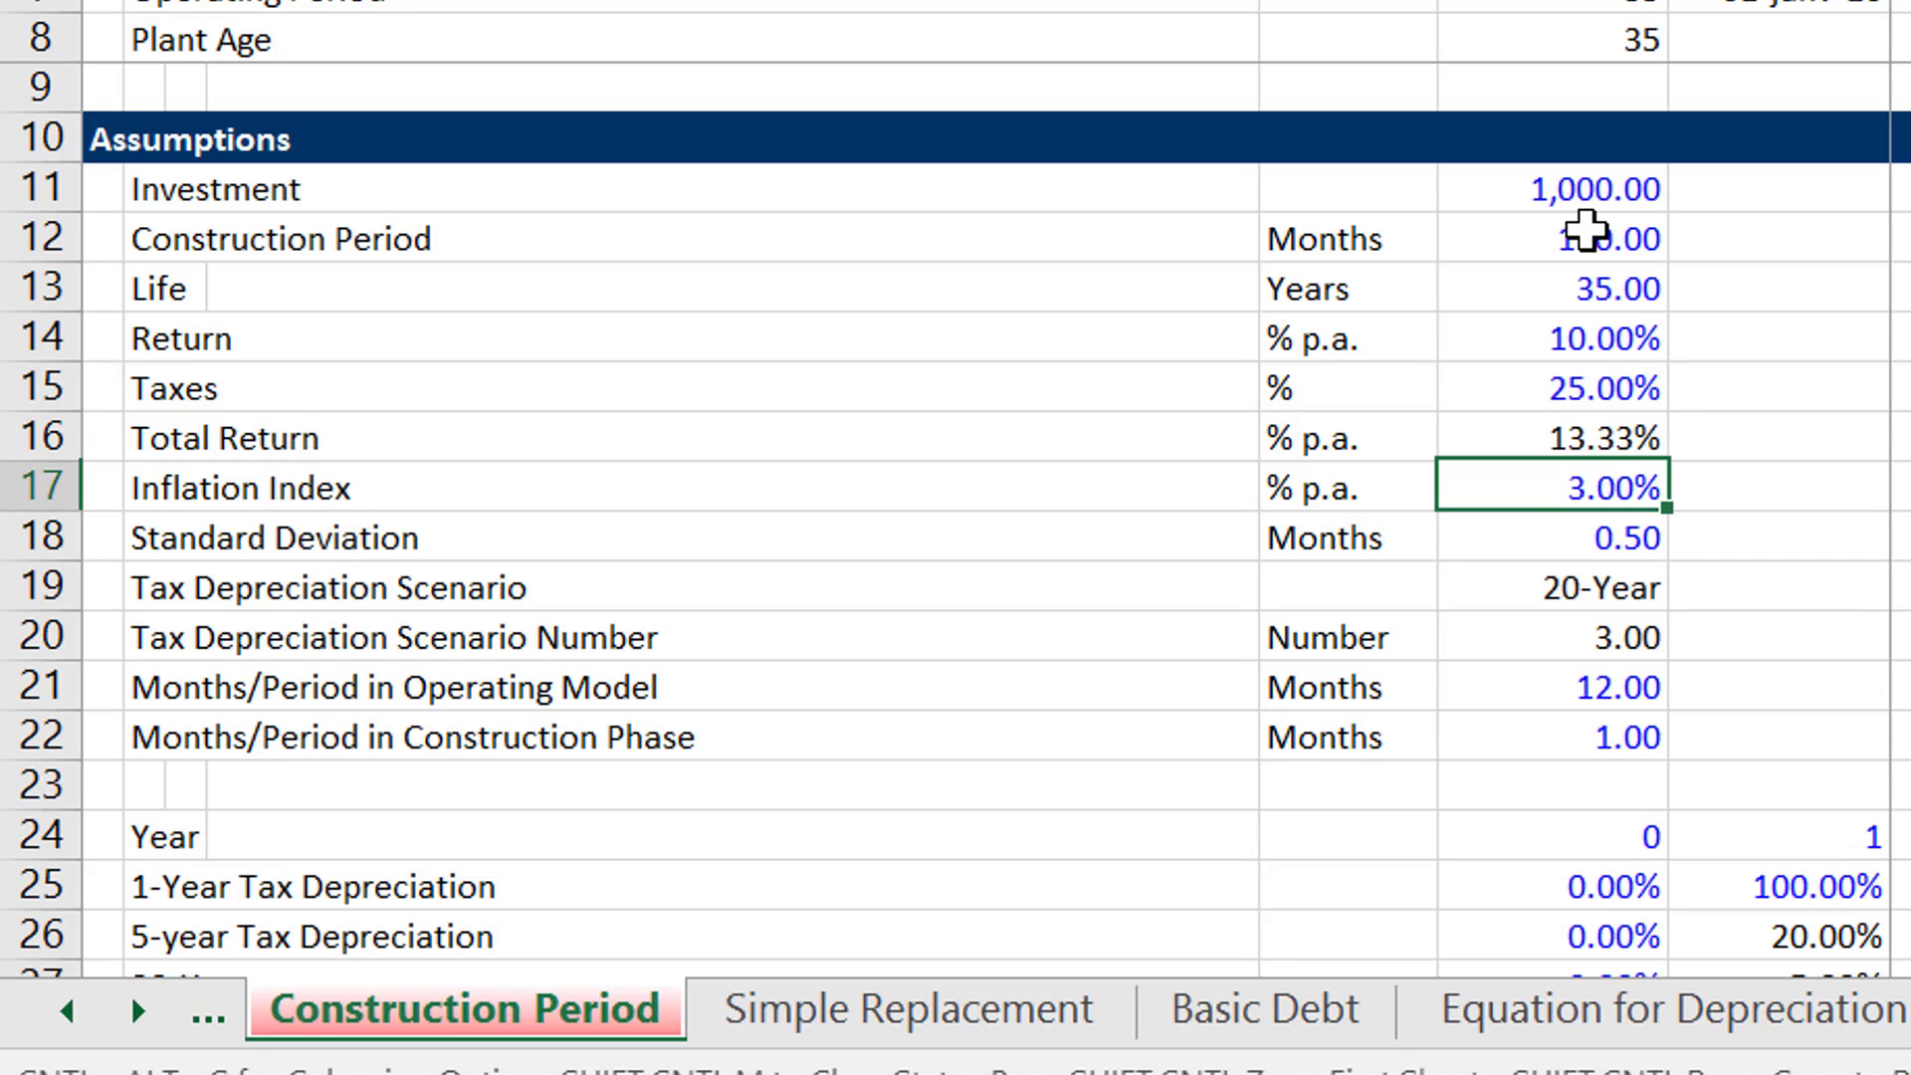
key(Up)
key(Down)
key(Down)
key(Down)
key(Down)
key(Down)
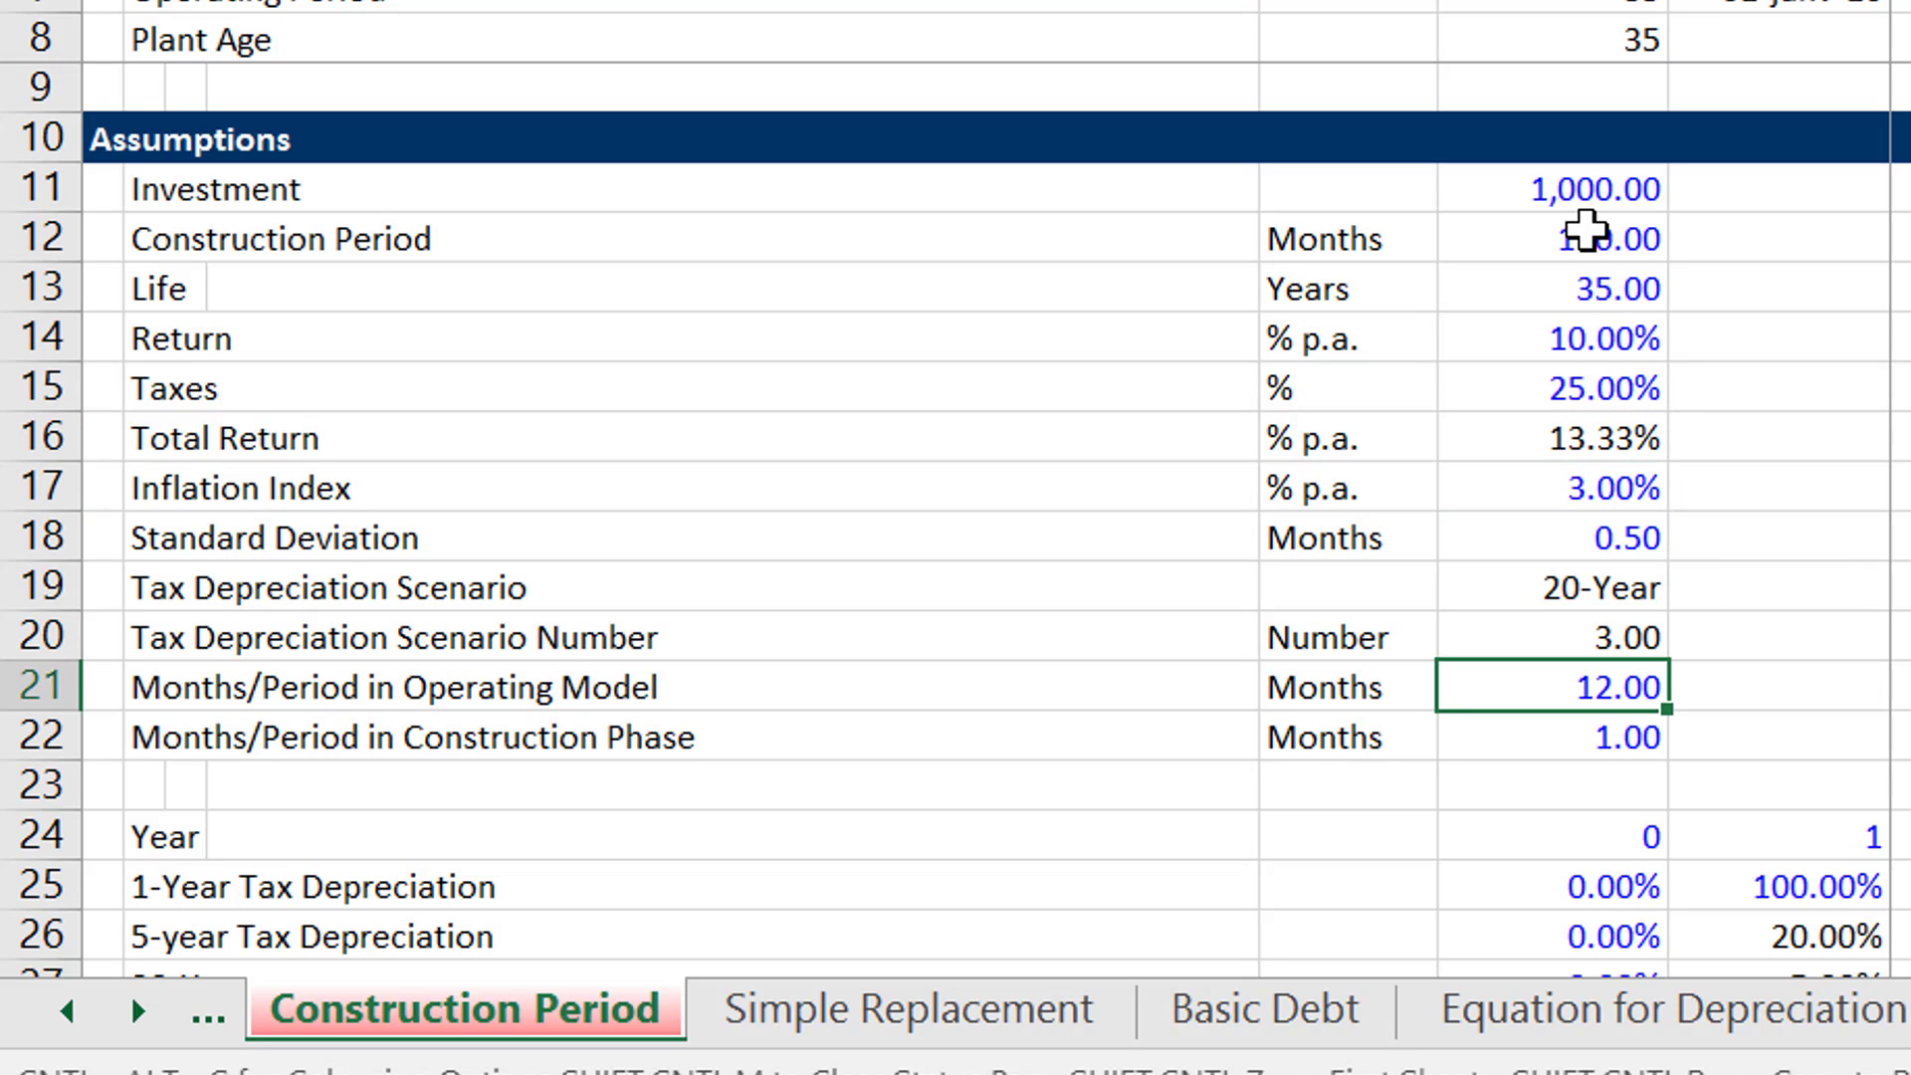
text(1)
key(ctrl+Return)
key(Down)
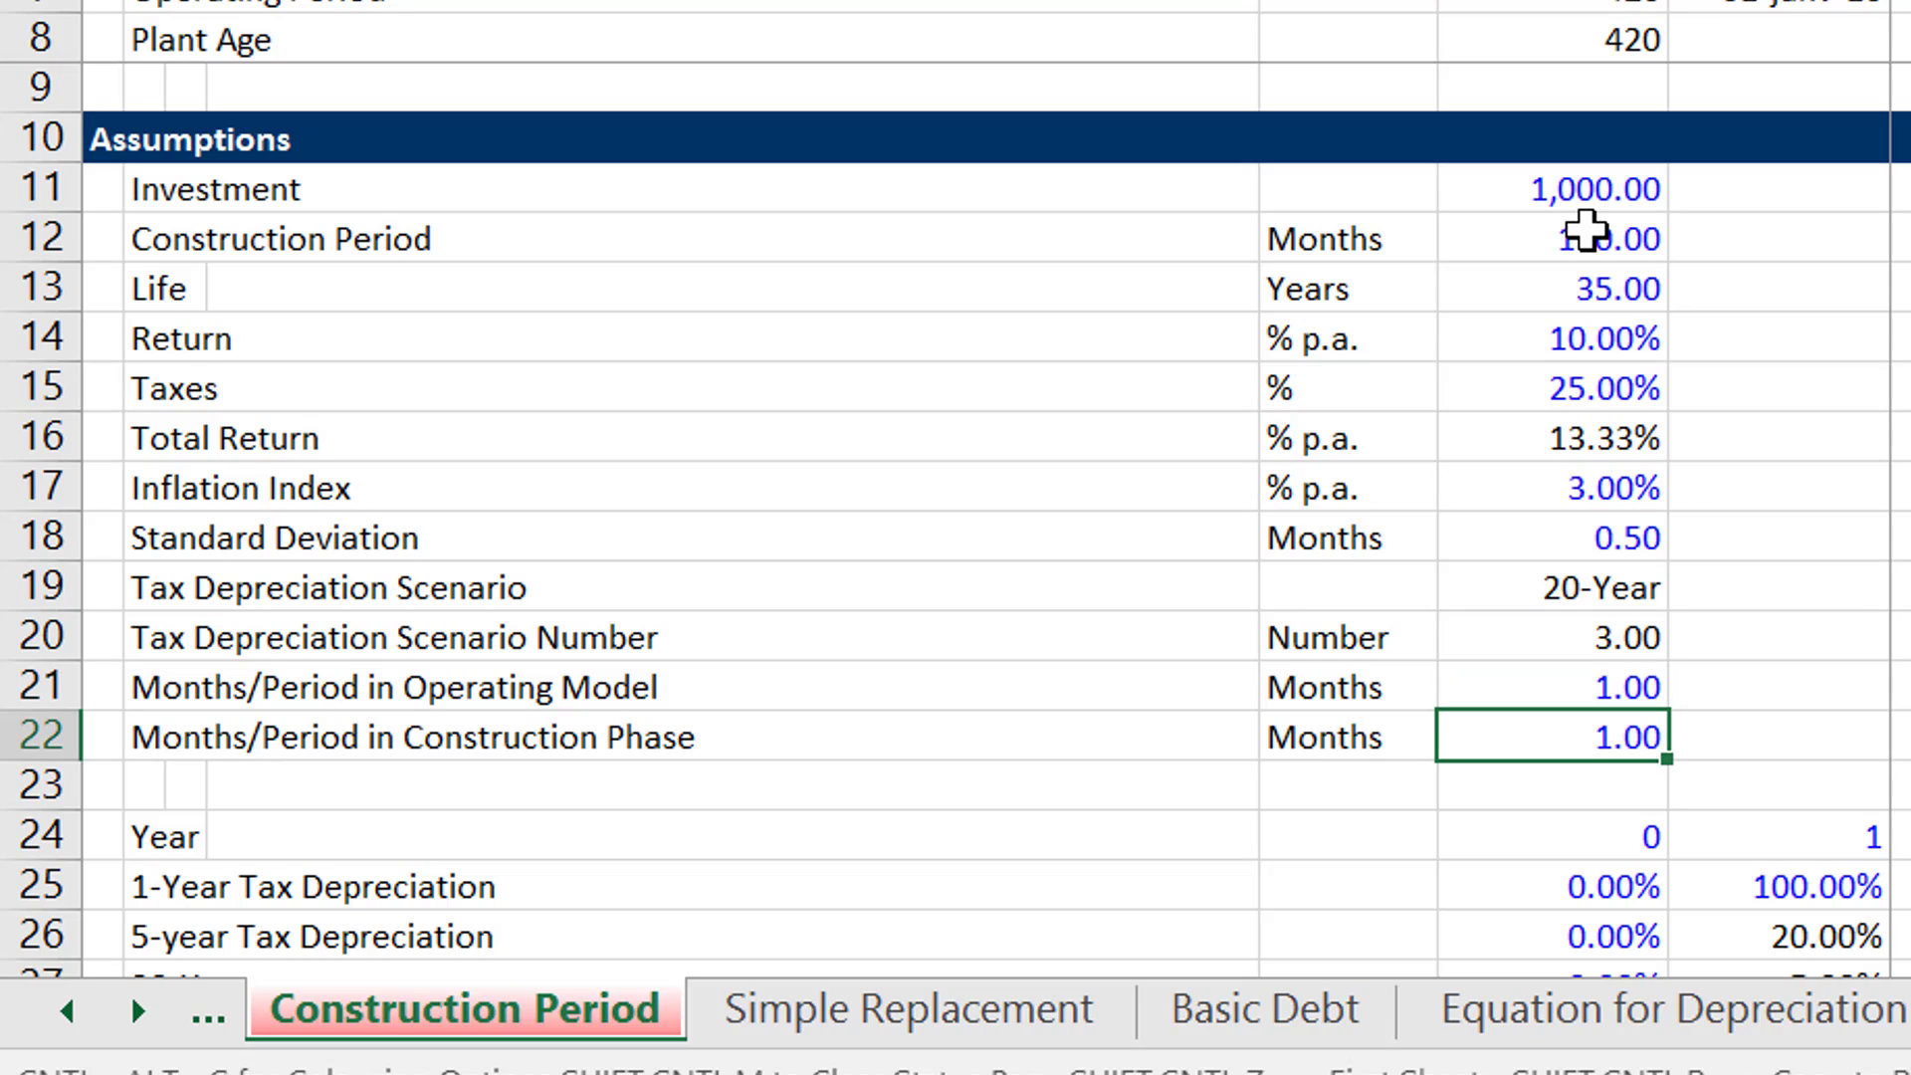
Return the Months/Period in Operating Model assumption to 12.
key(Up)
text(12)
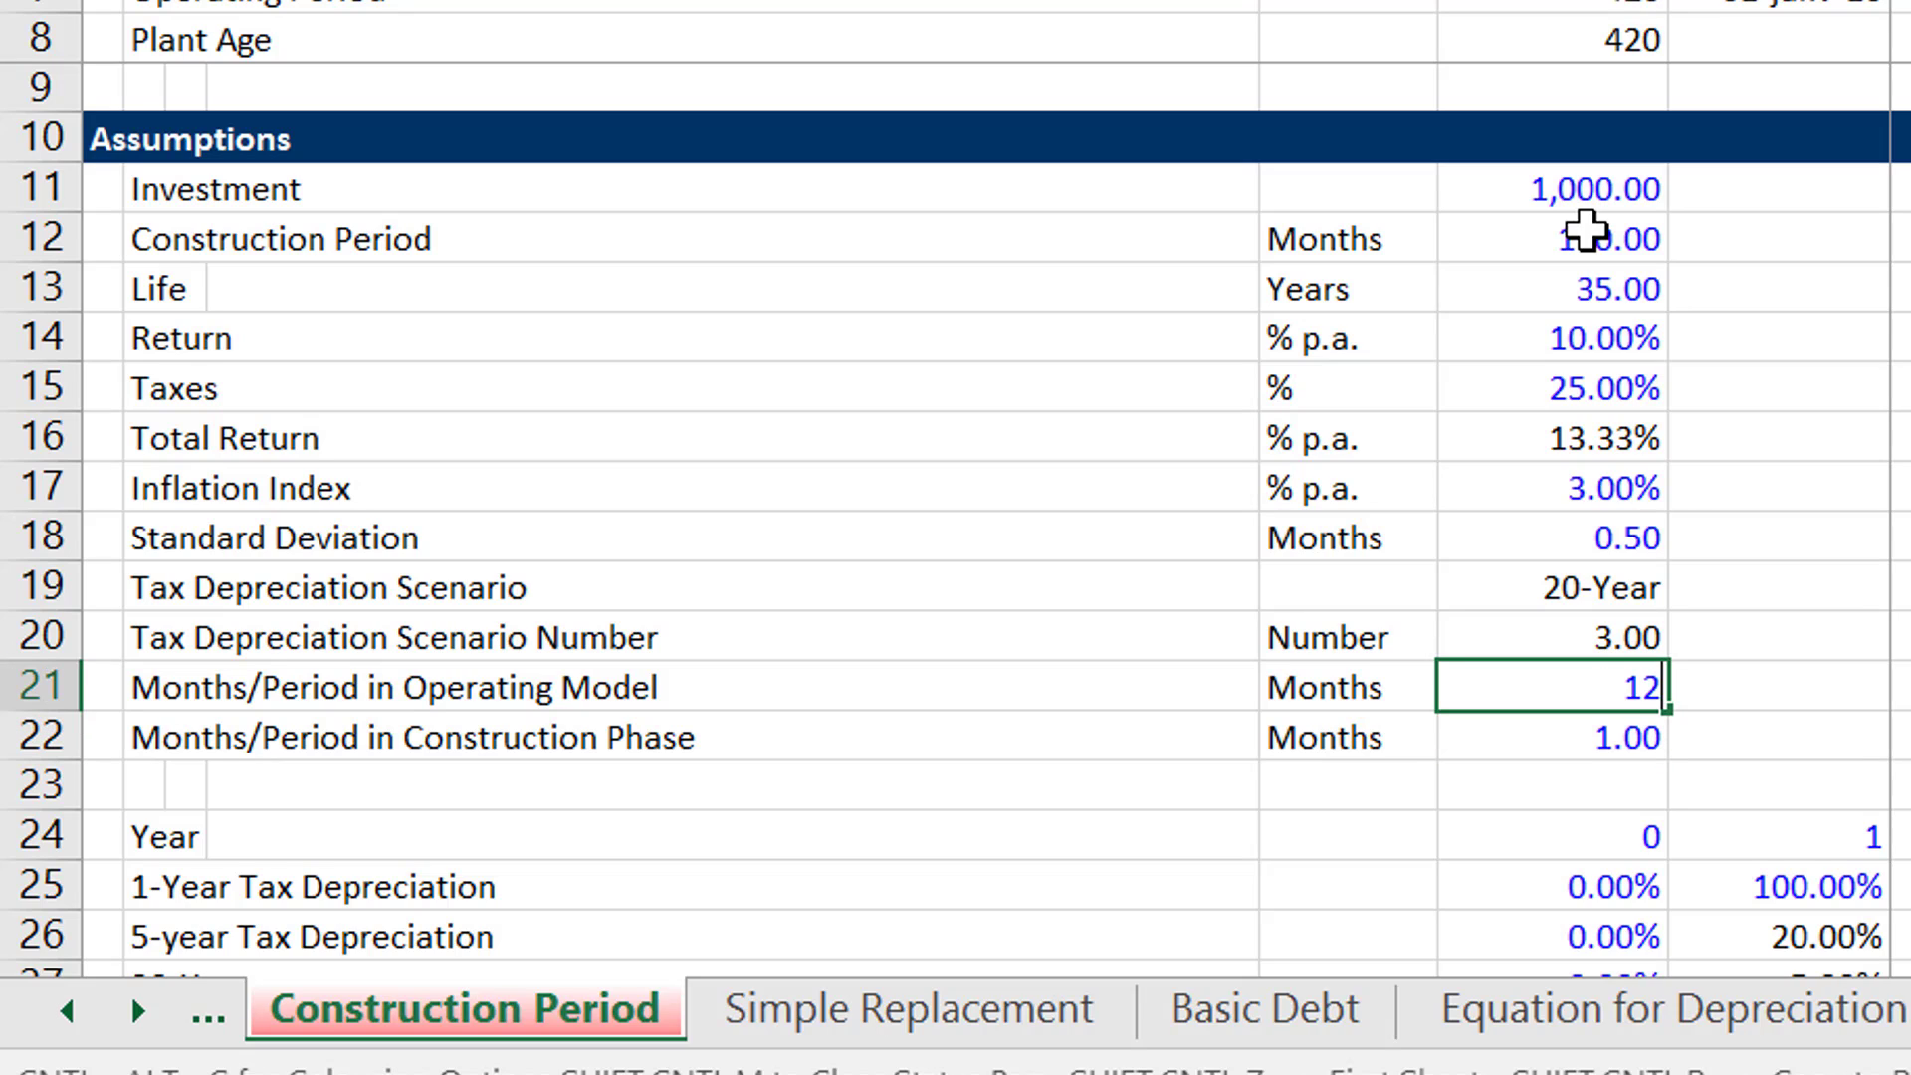
key(shift+Return)
Go back to the Time Line and examine the period-length formula in I4 and its linked inputs in F4 and G4.
key(ctrl+Up)
key(ctrl+Up)
key(ctrl+Up)
key(ctrl+Up)
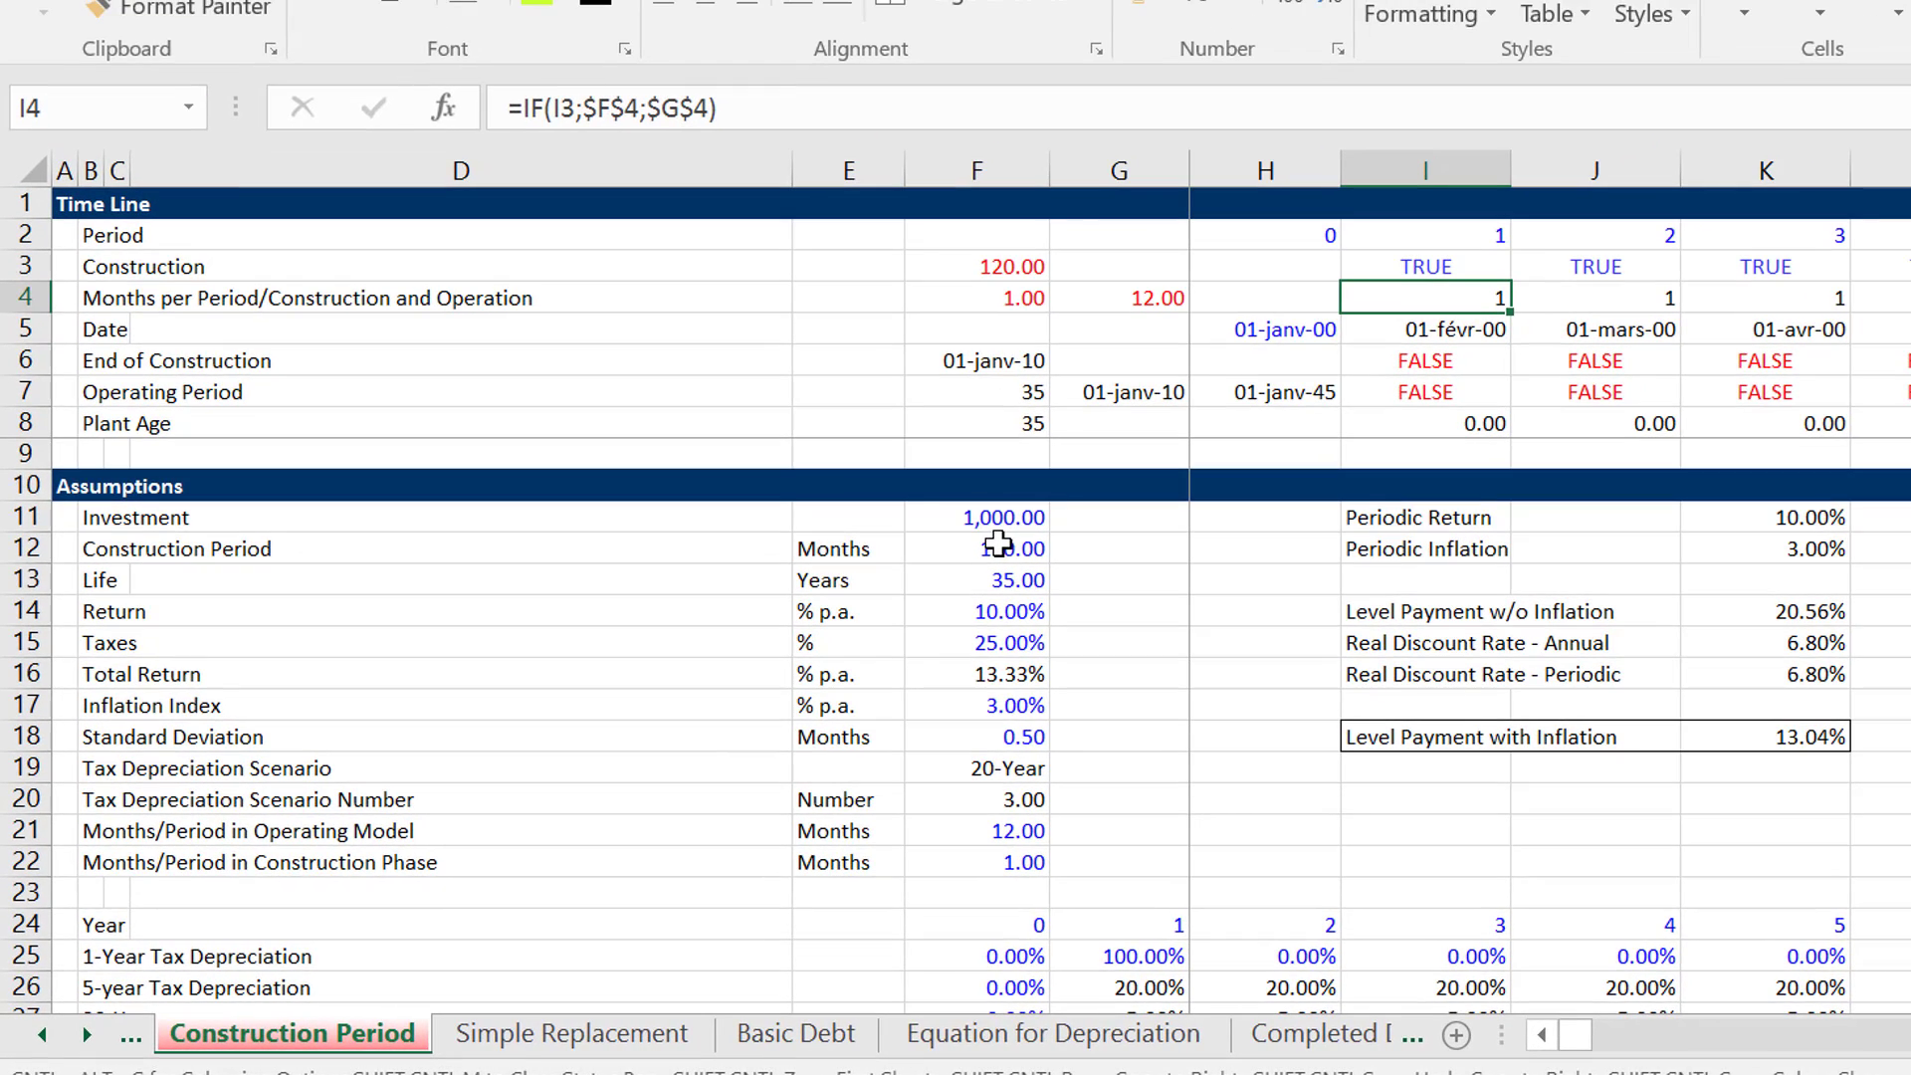
key(Left)
key(Left)
key(Left)
key(Right)
key(Right)
key(Right)
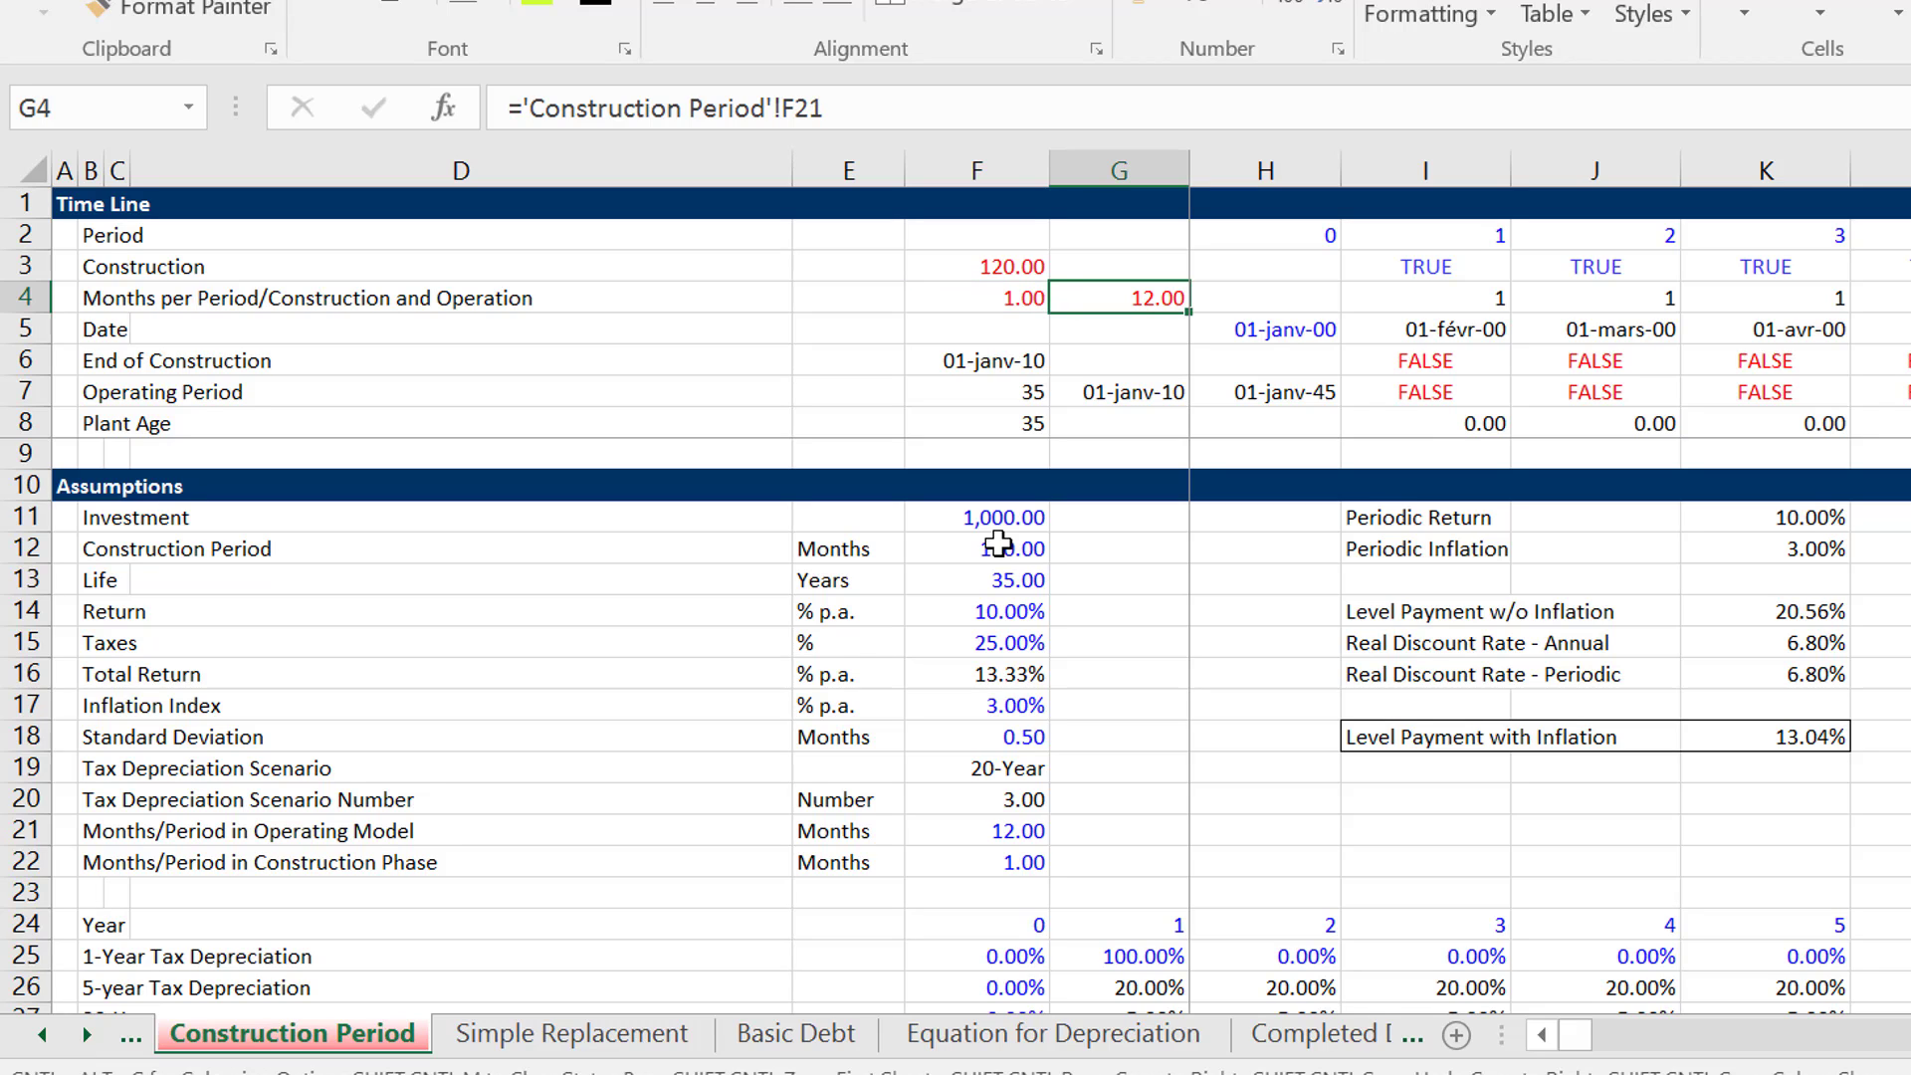
Rebuild the period-length formula in I4 as =IF(I3;$F$4;$G$4), then select the row from I4 across the period columns.
key(F2)
key(BackSpace)
key(BackSpace)
key(BackSpace)
key(BackSpace)
key(BackSpace)
key(BackSpace)
key(BackSpace)
key(BackSpace)
key(BackSpace)
key(BackSpace)
key(BackSpace)
key(BackSpace)
key(BackSpace)
key(BackSpace)
key(BackSpace)
key(BackSpace)
text(i)
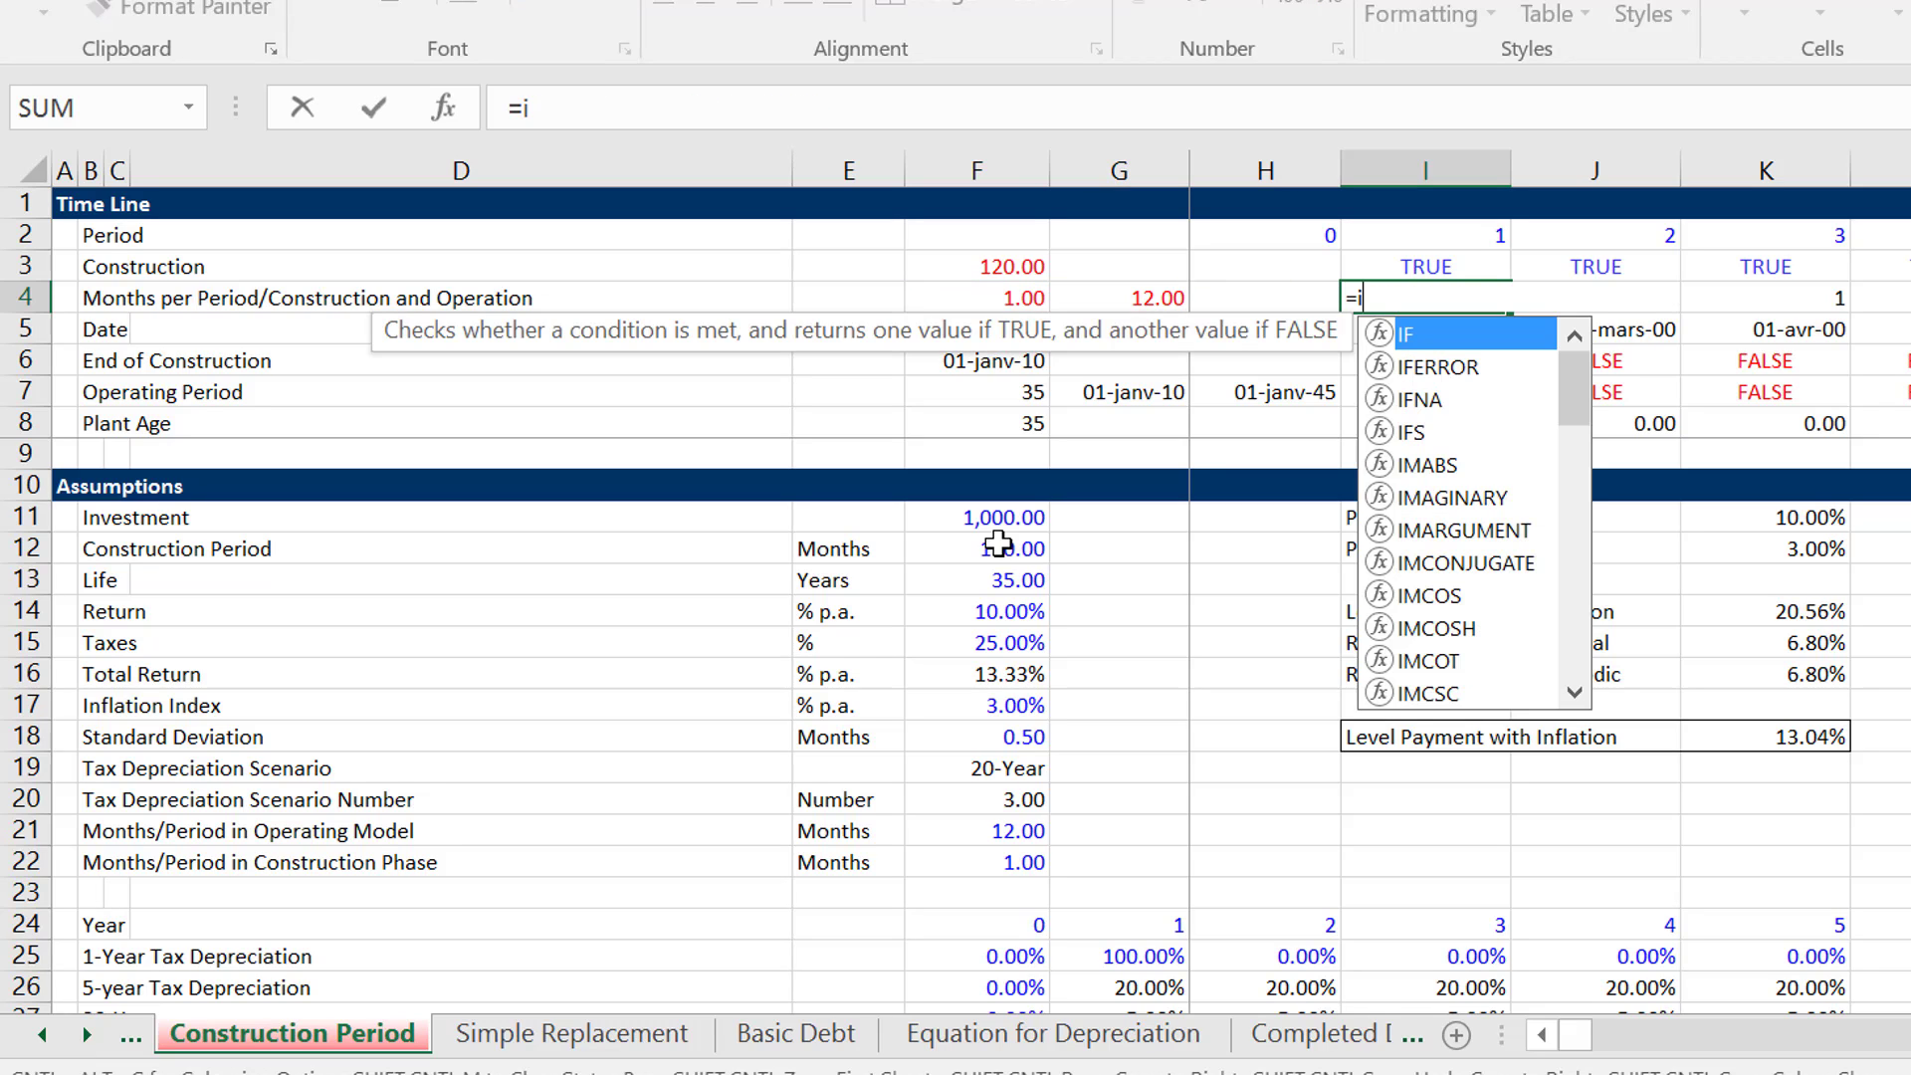
text(f()
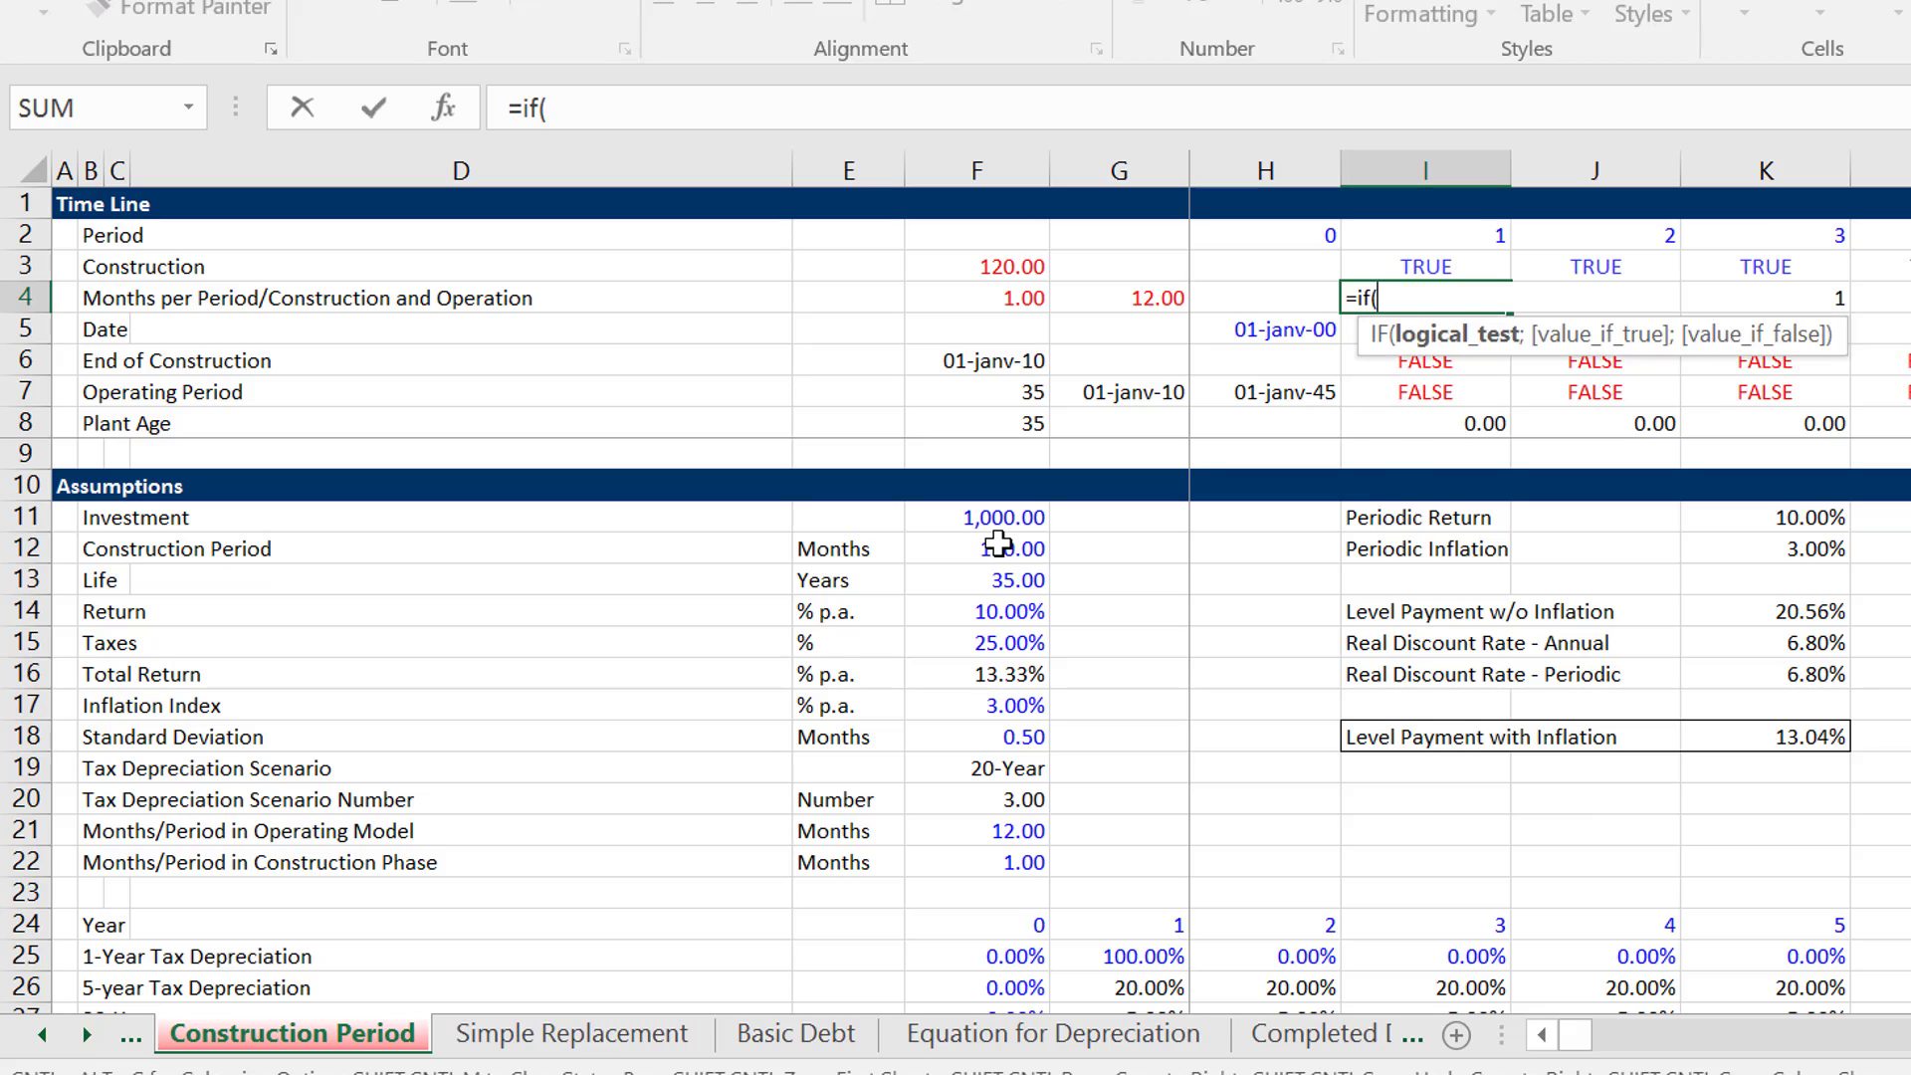
key(Up)
text(;)
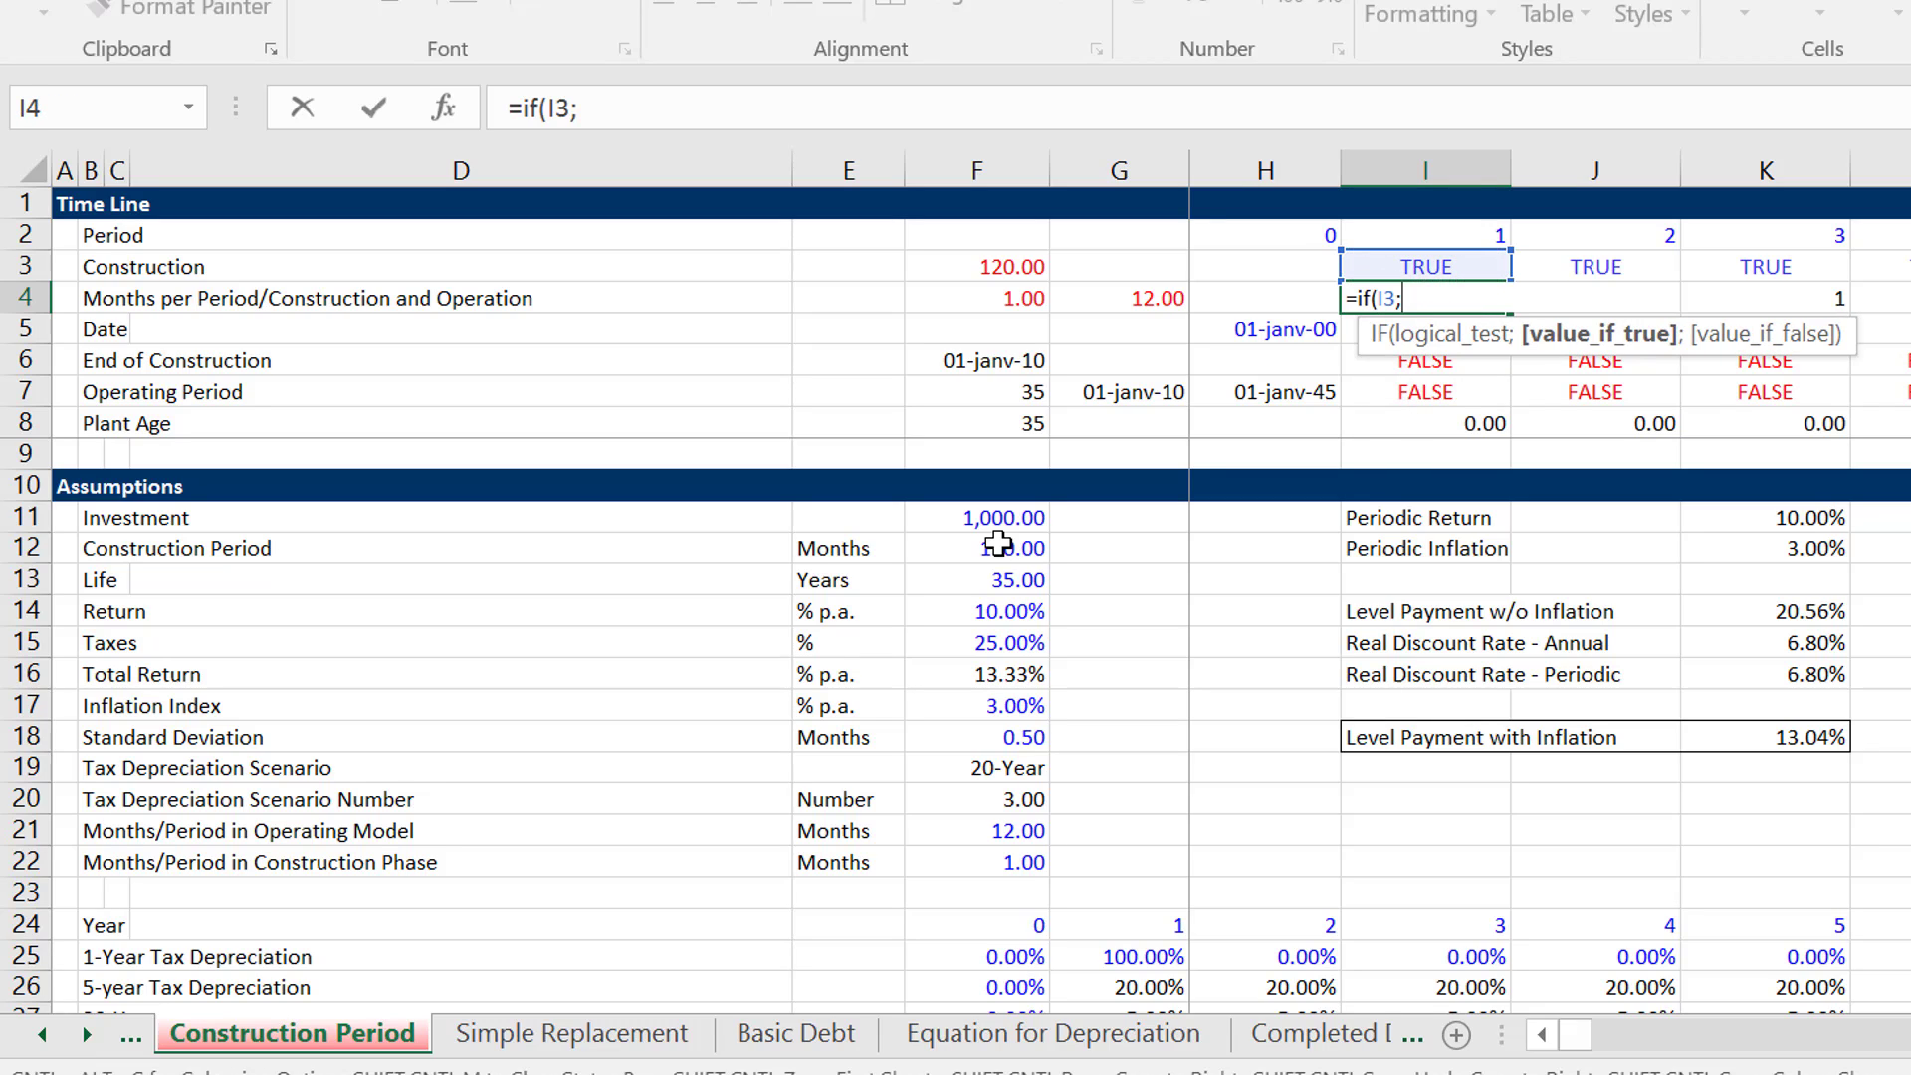
key(Left)
key(Left)
key(Left)
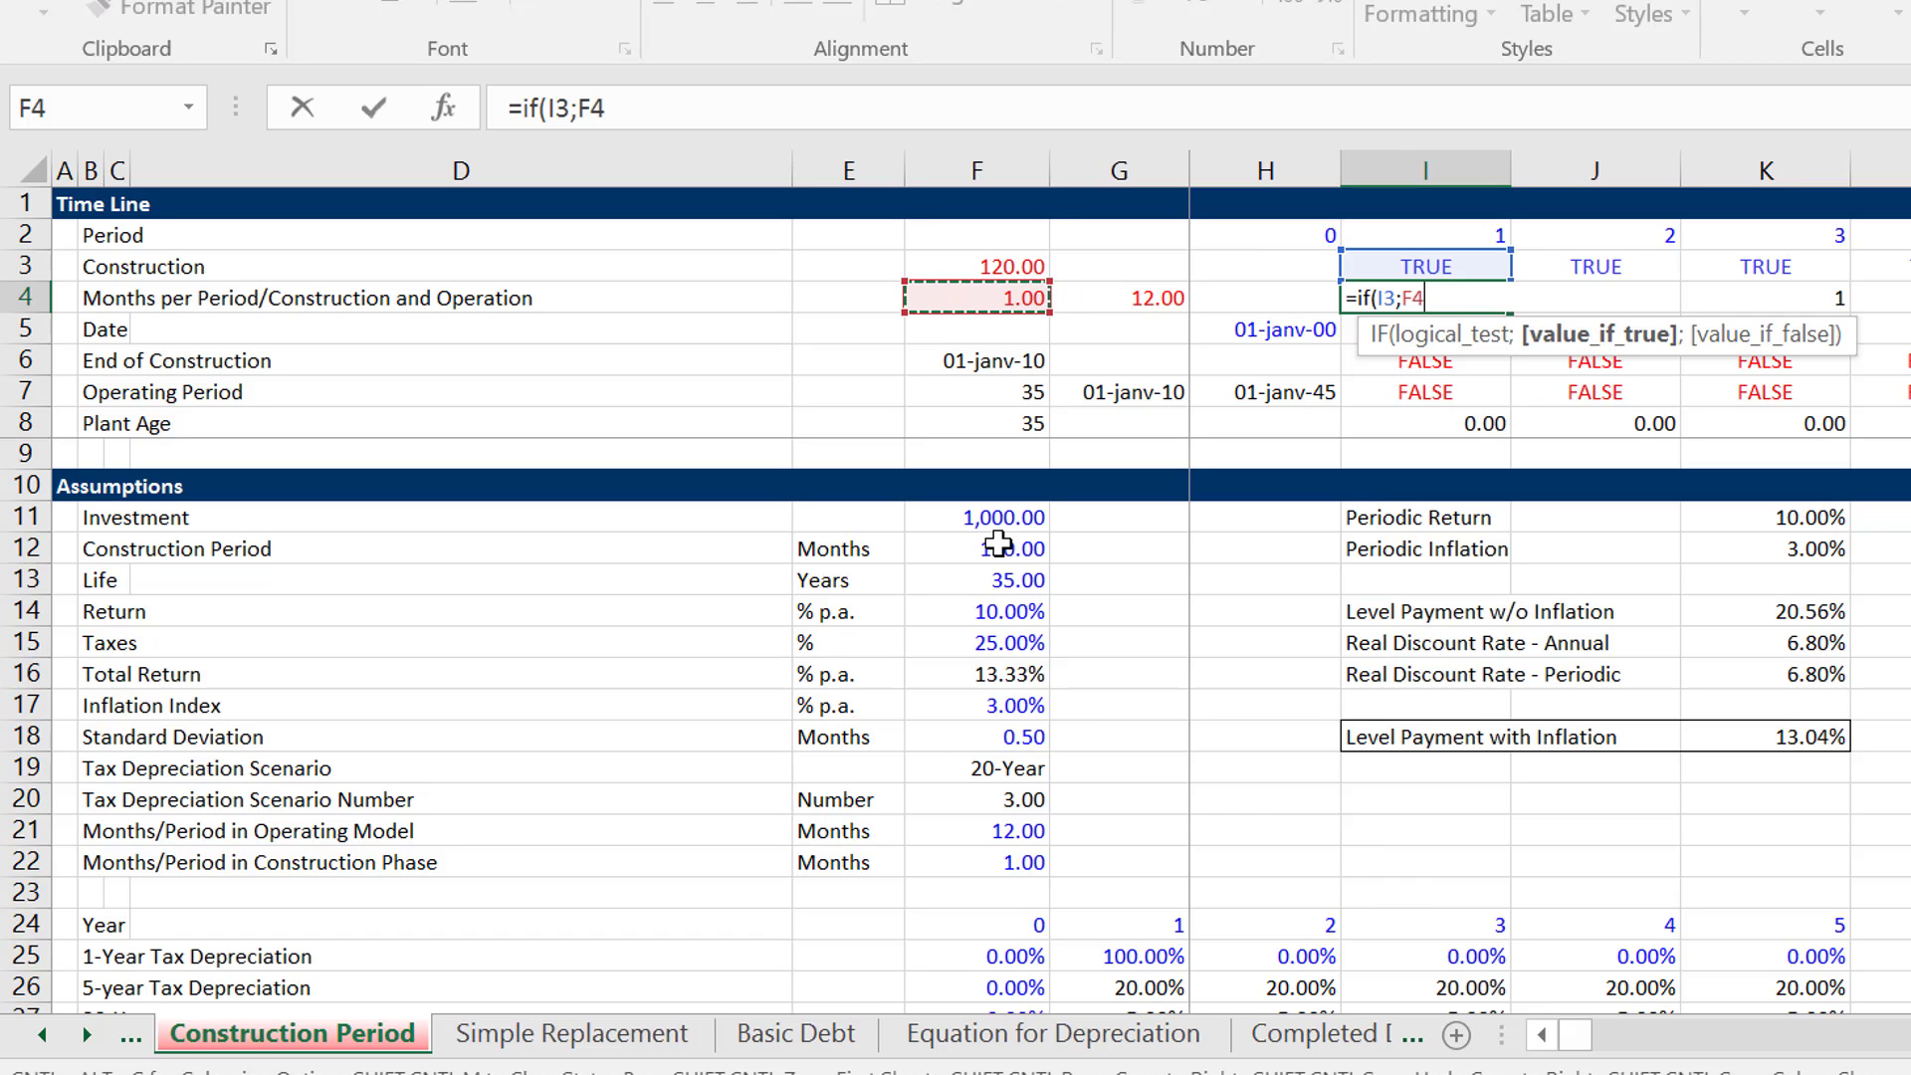
key(F4)
text(;)
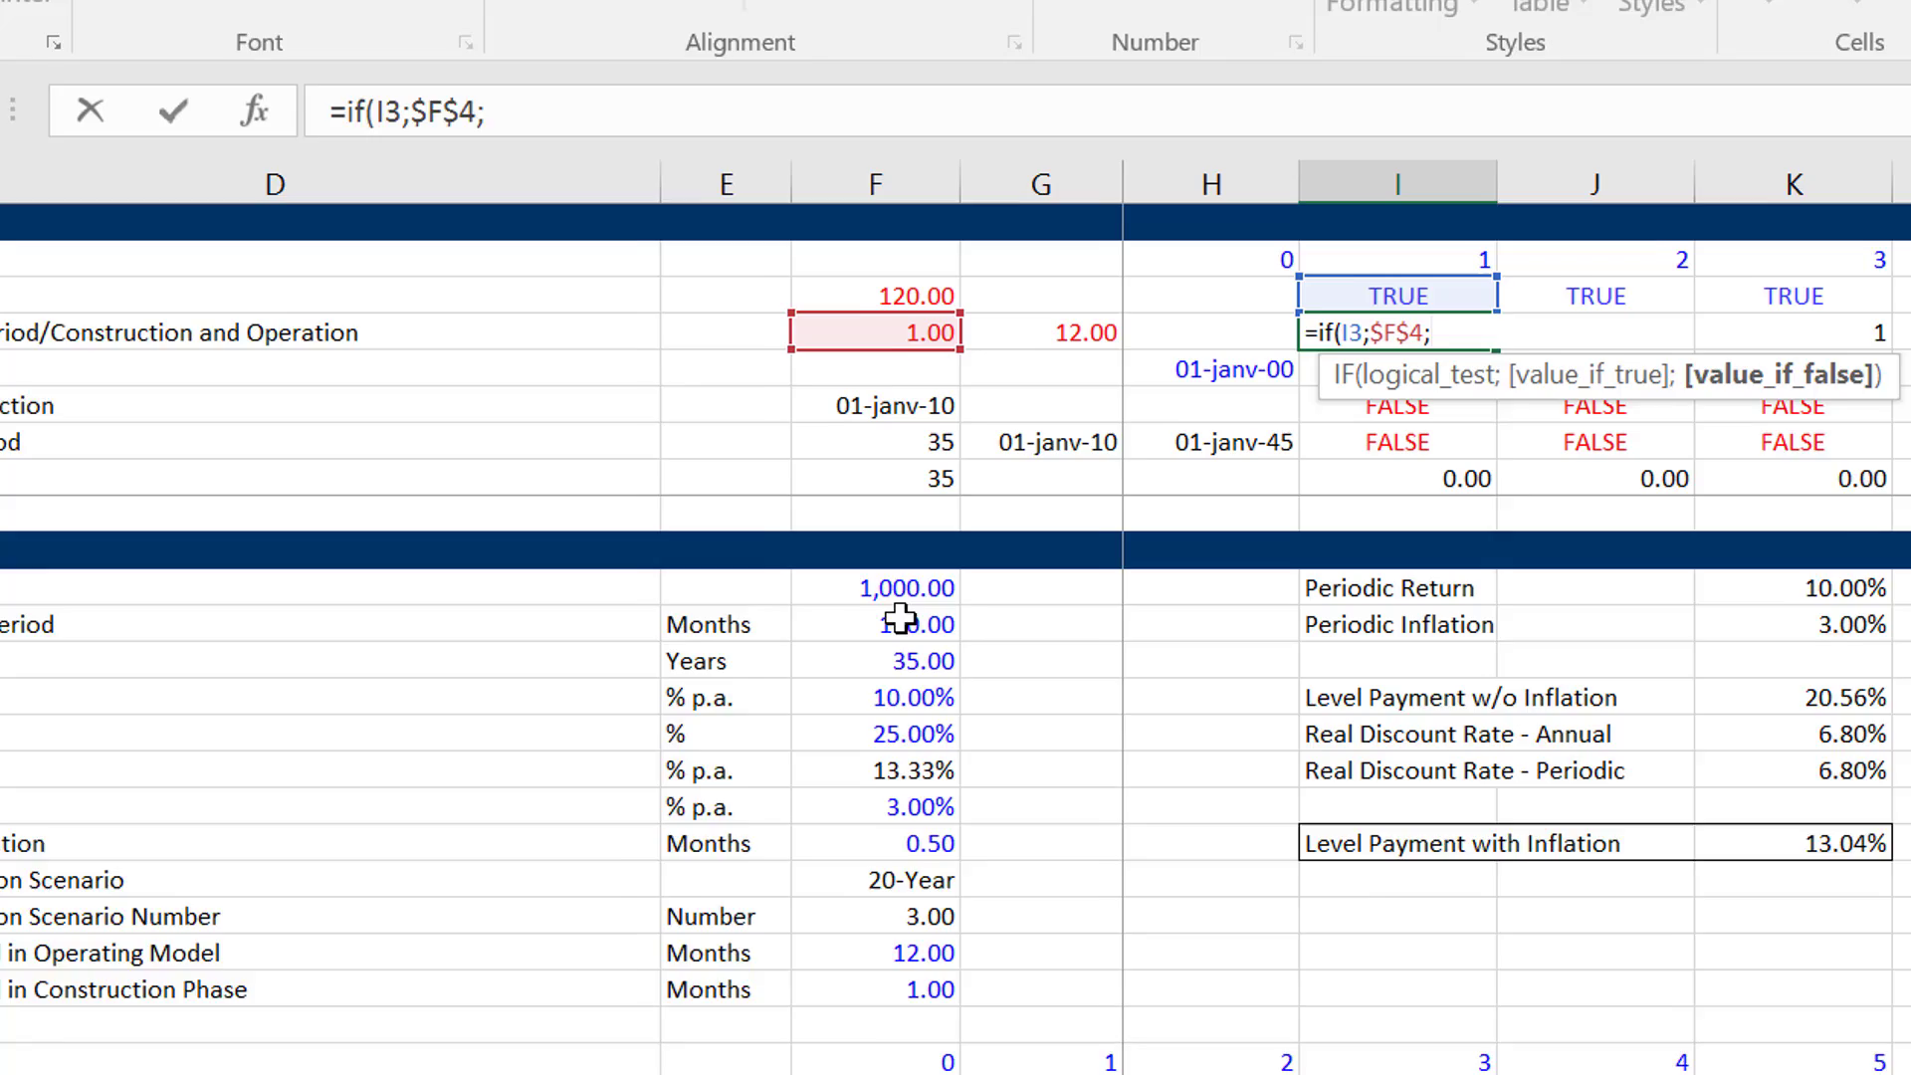
key(Left)
key(Left)
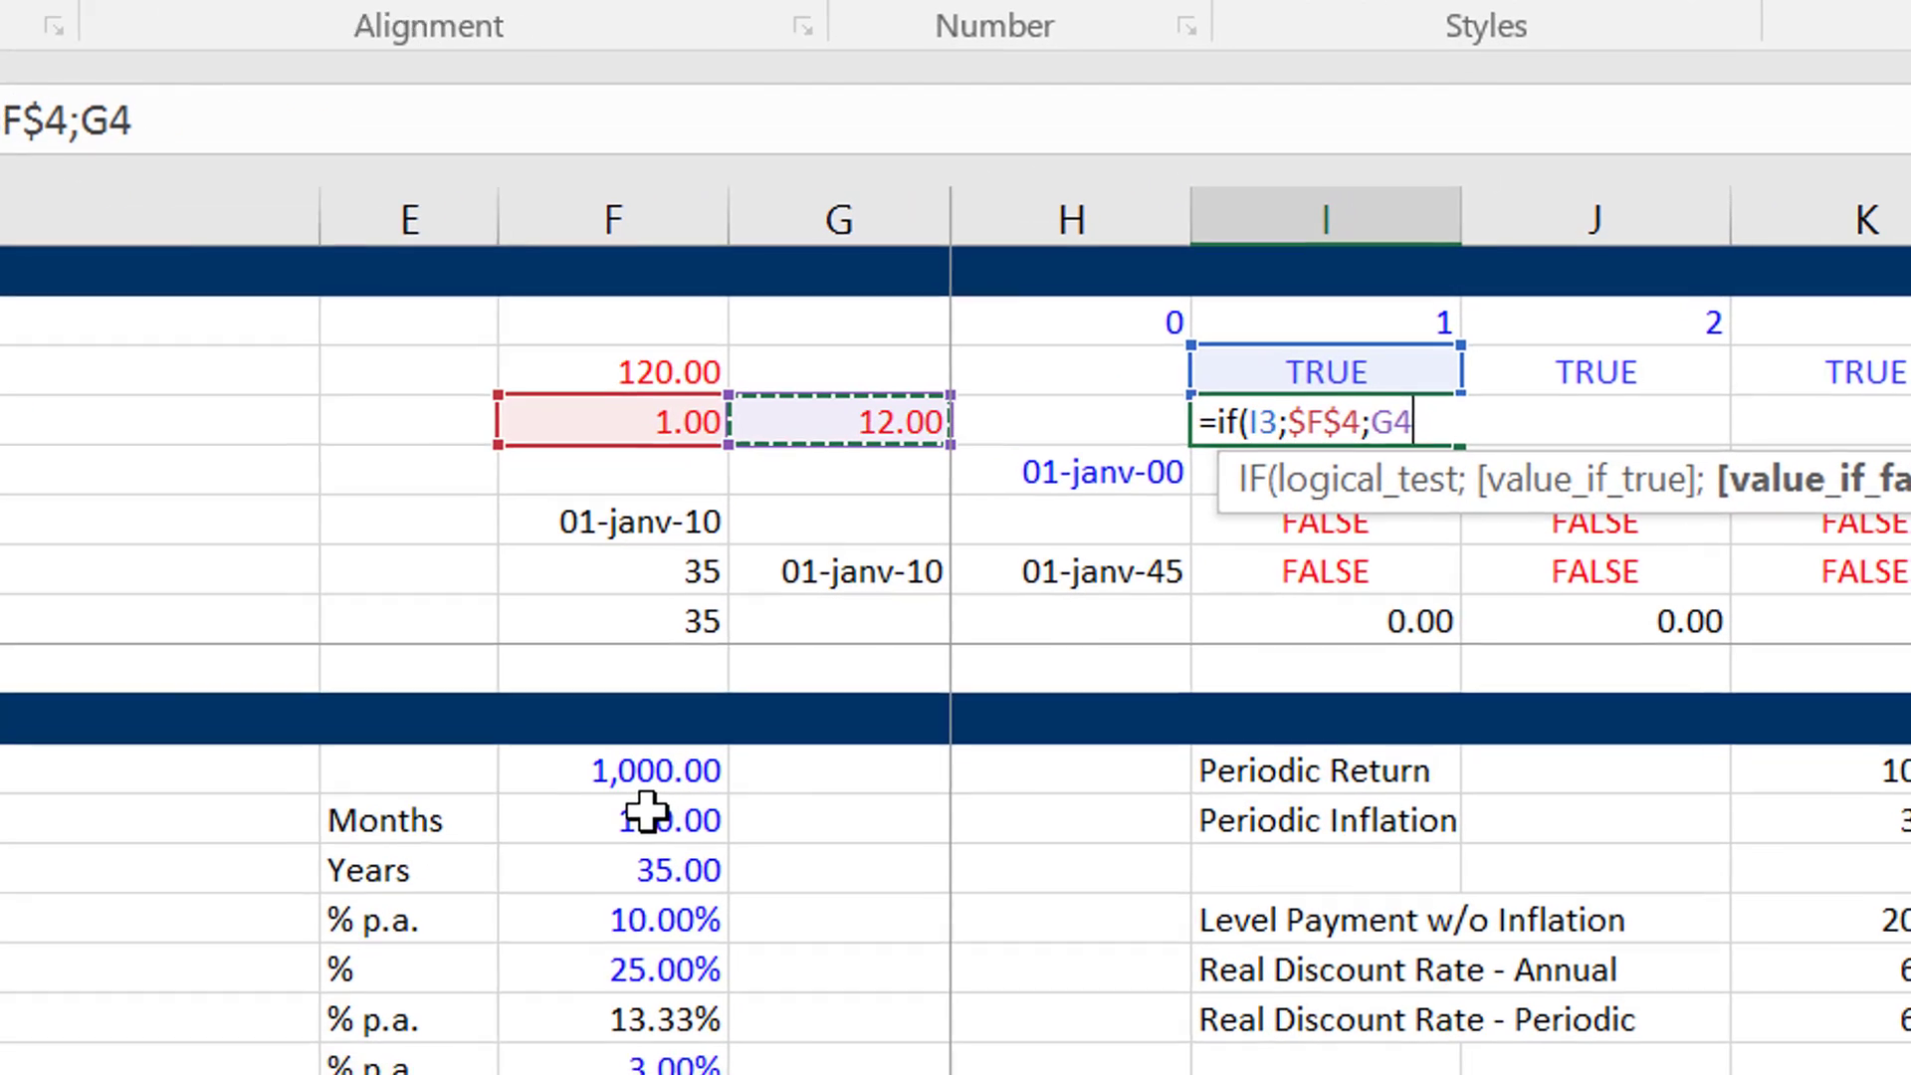
key(F4)
key(ctrl+Return)
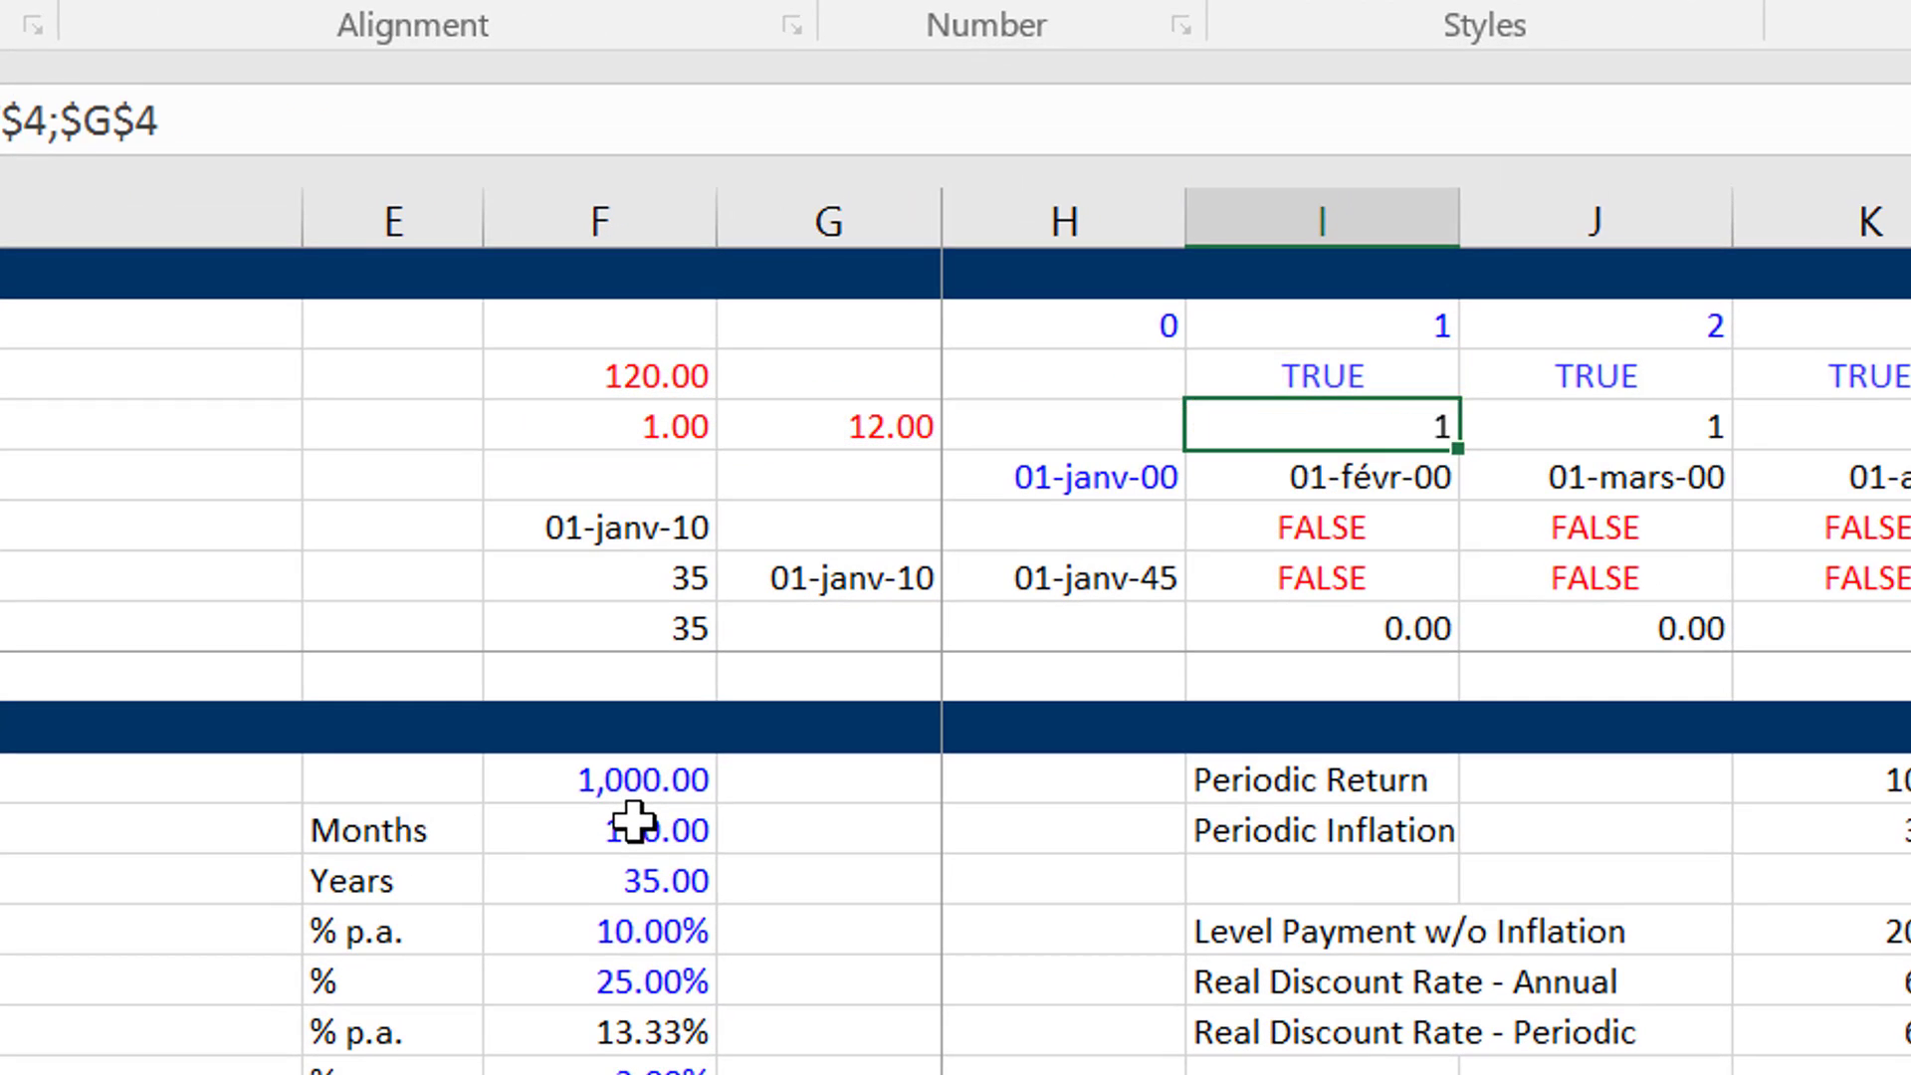
key(ctrl+shift+Right)
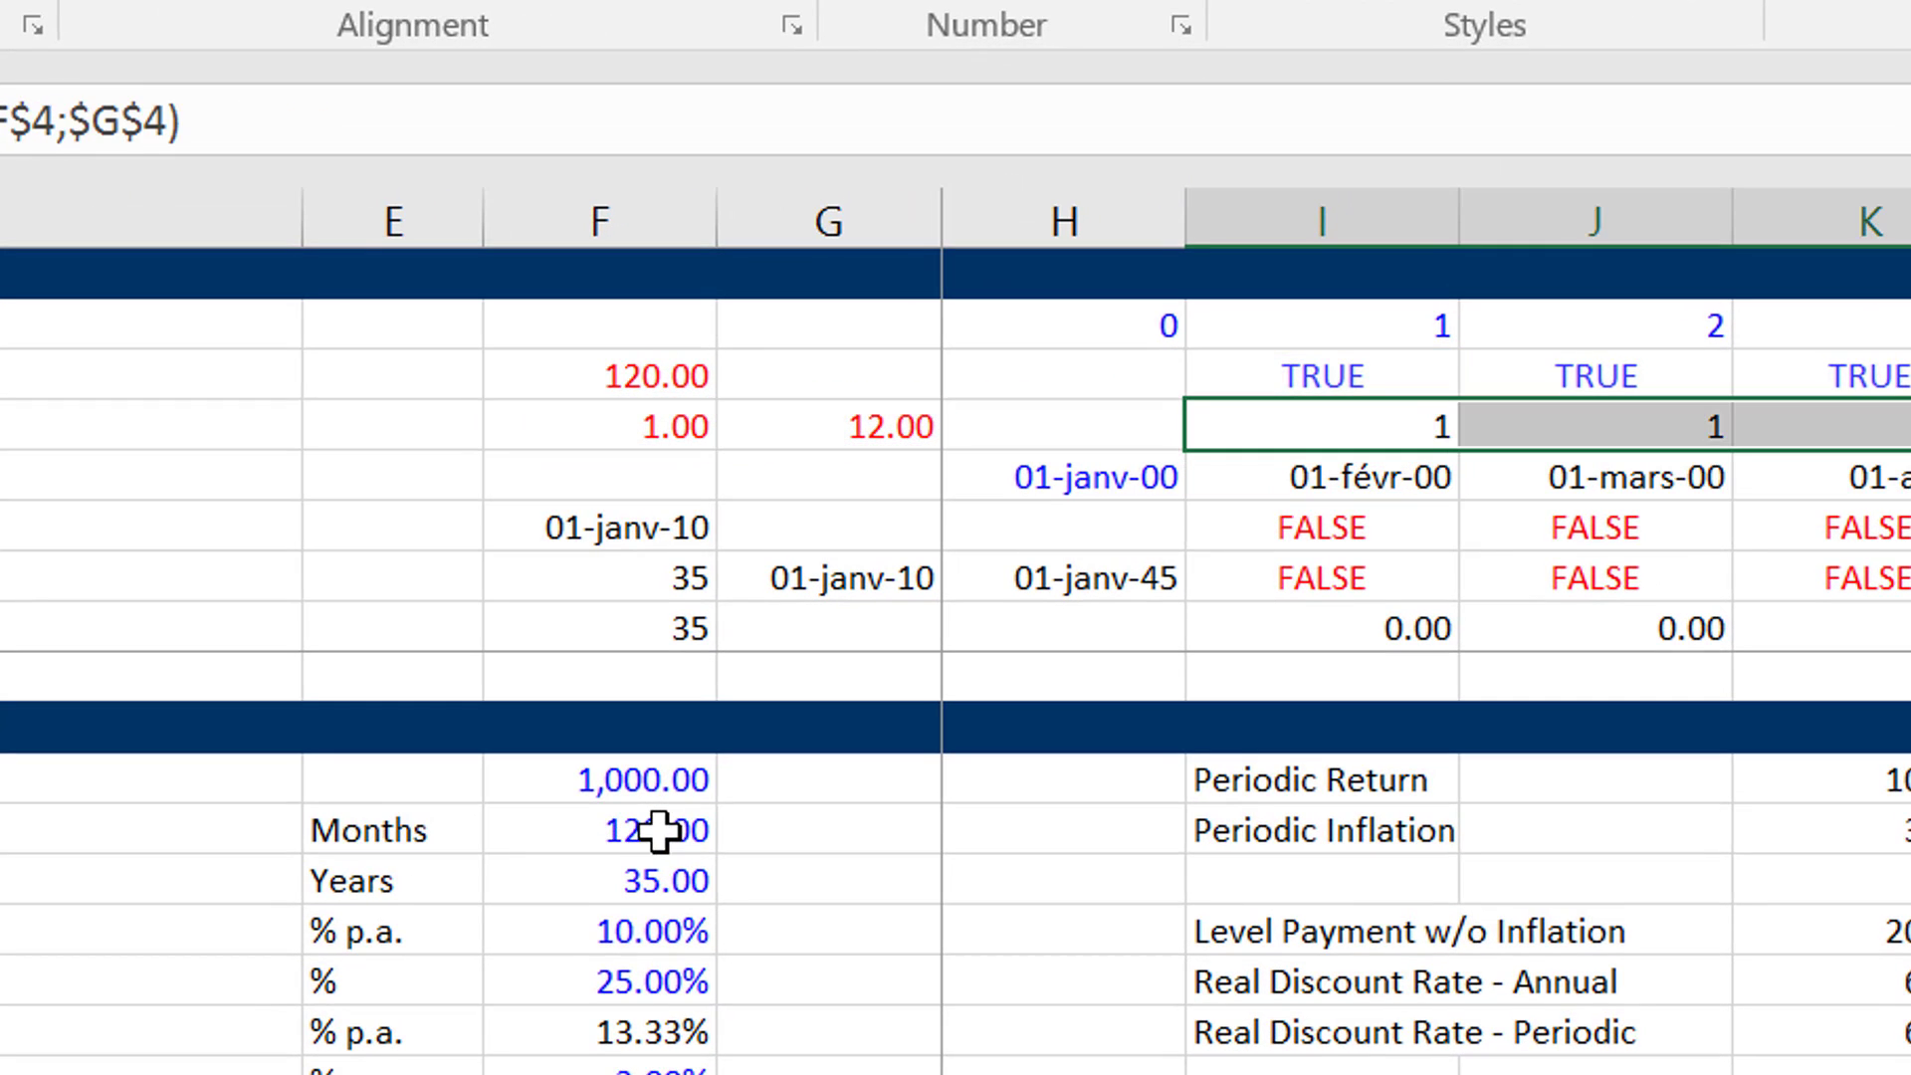
Compare the construction and operation months-per-period links in F4 and G4 with the assumptions they reference.
key(Left)
key(Left)
key(Left)
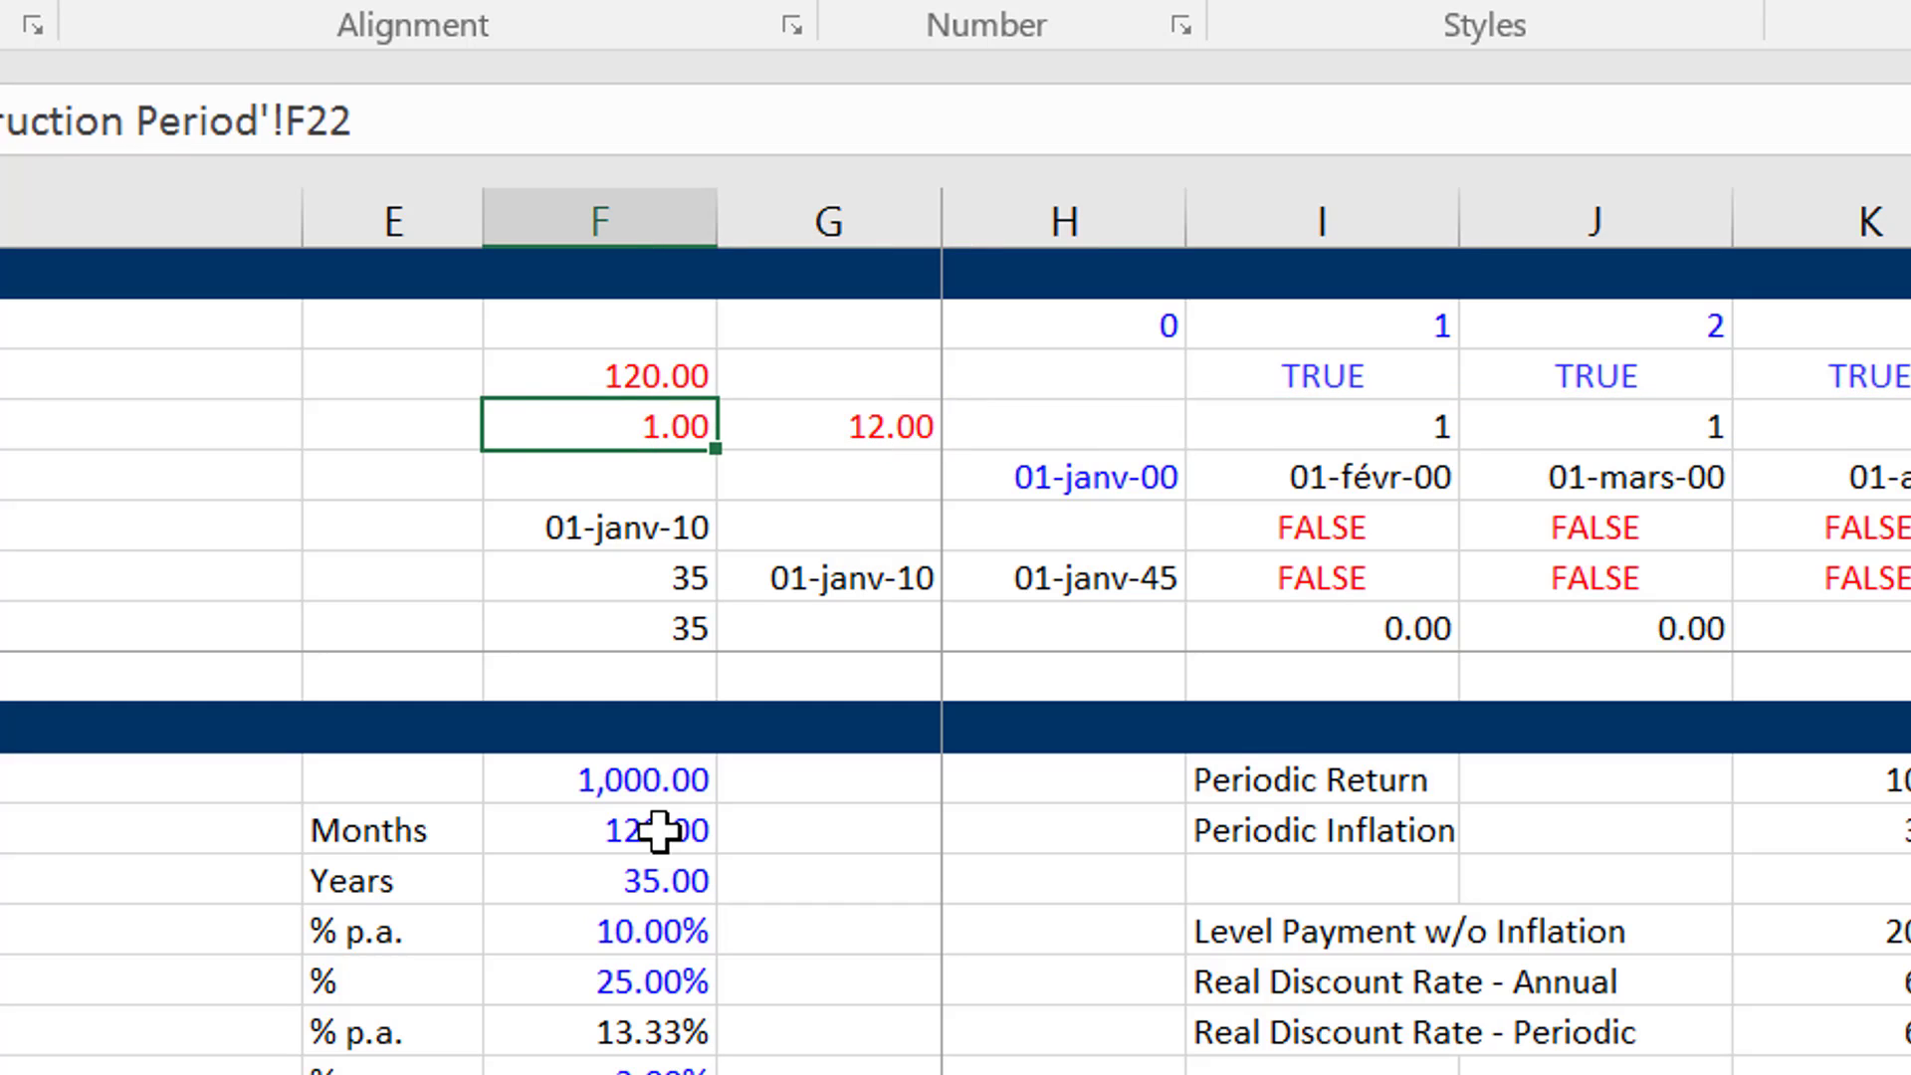
key(Right)
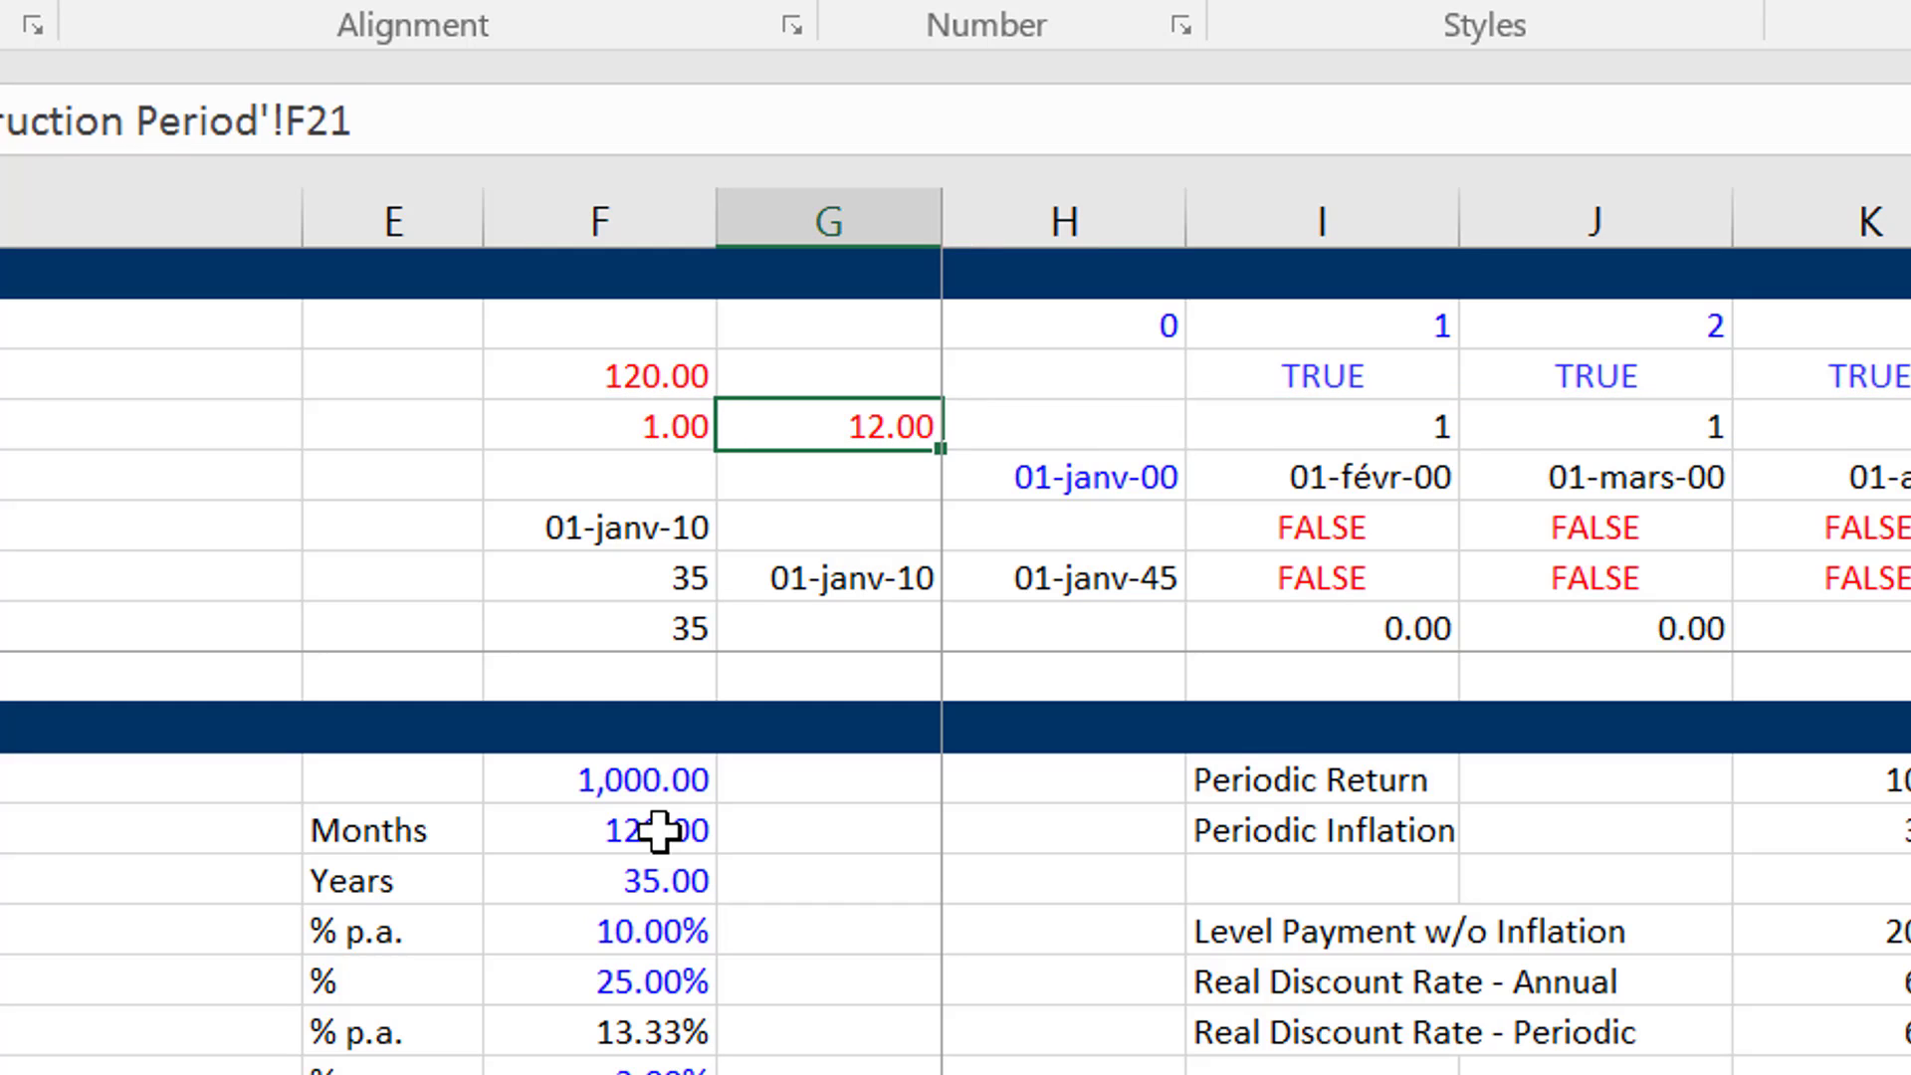
key(Right)
key(Right)
key(Left)
key(Left)
key(Left)
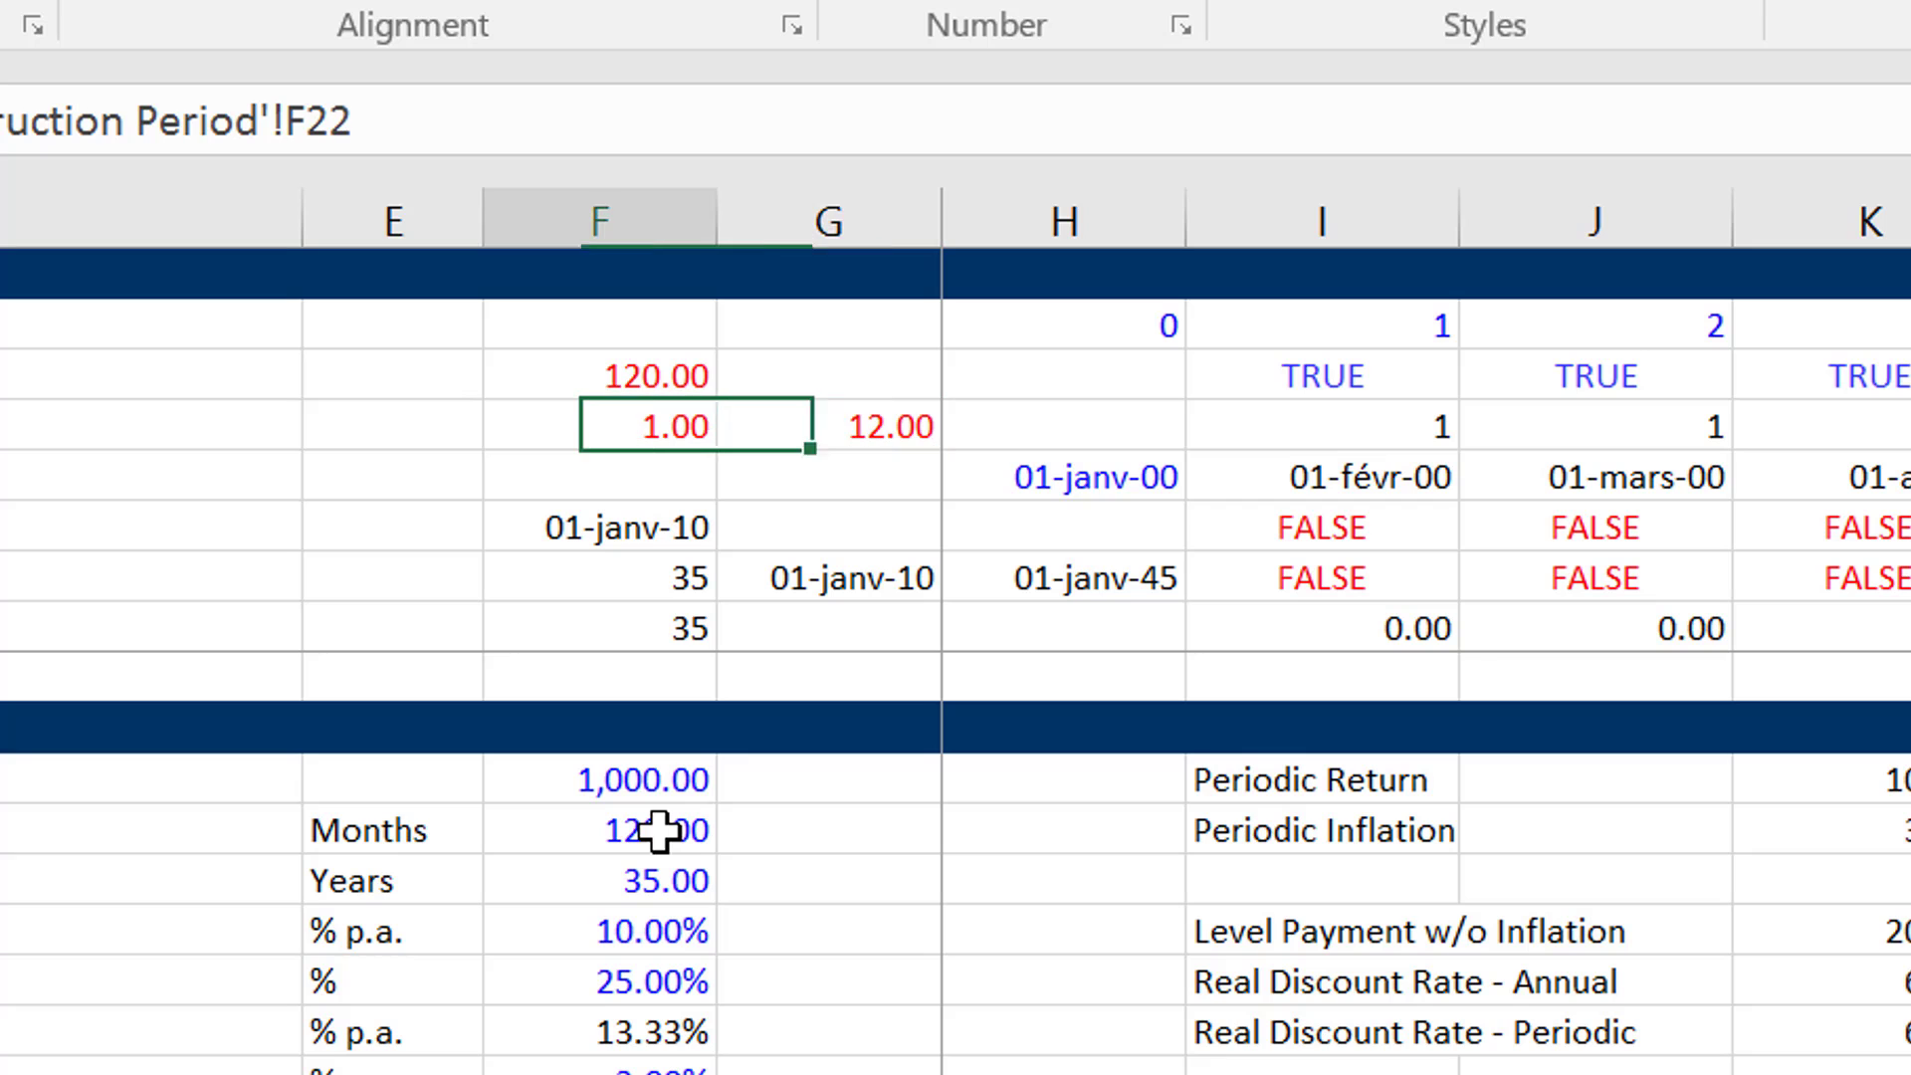
key(Right)
key(Left)
key(Right)
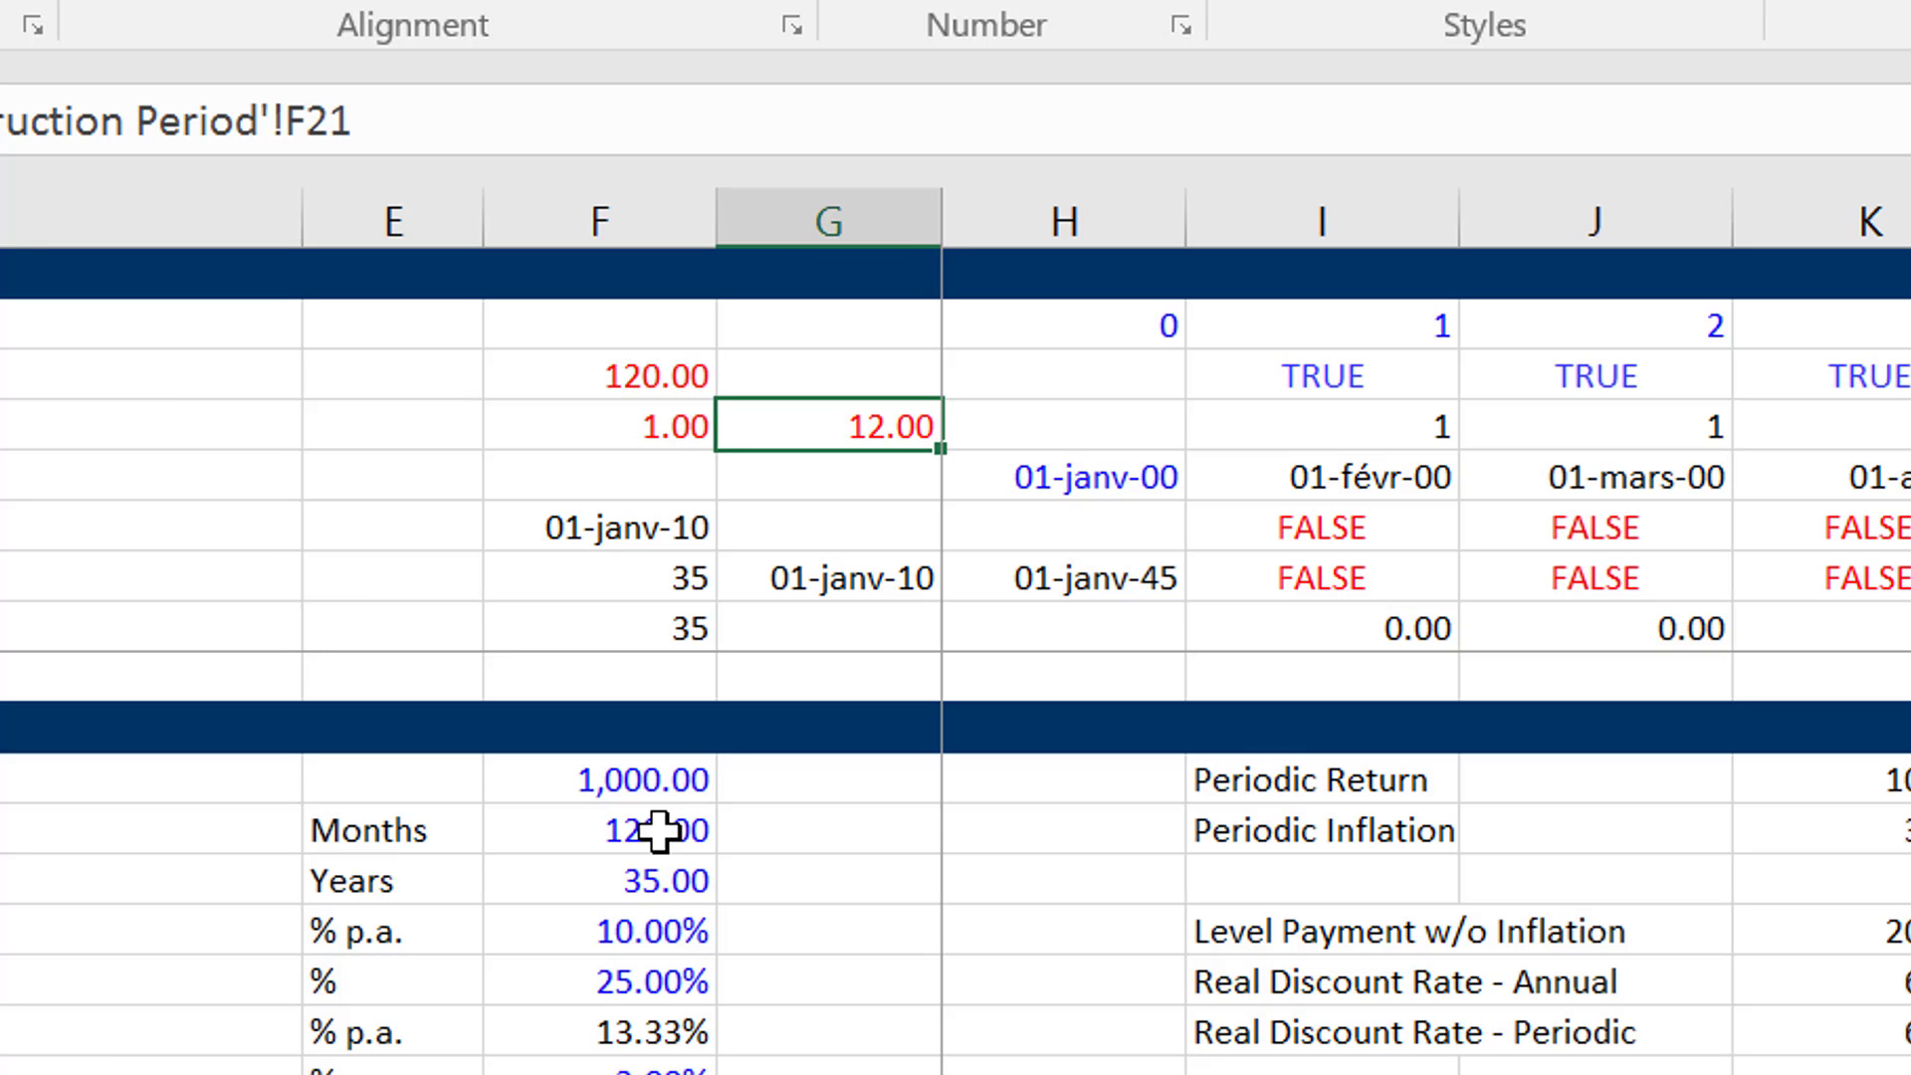
key(Left)
key(Right)
key(Left)
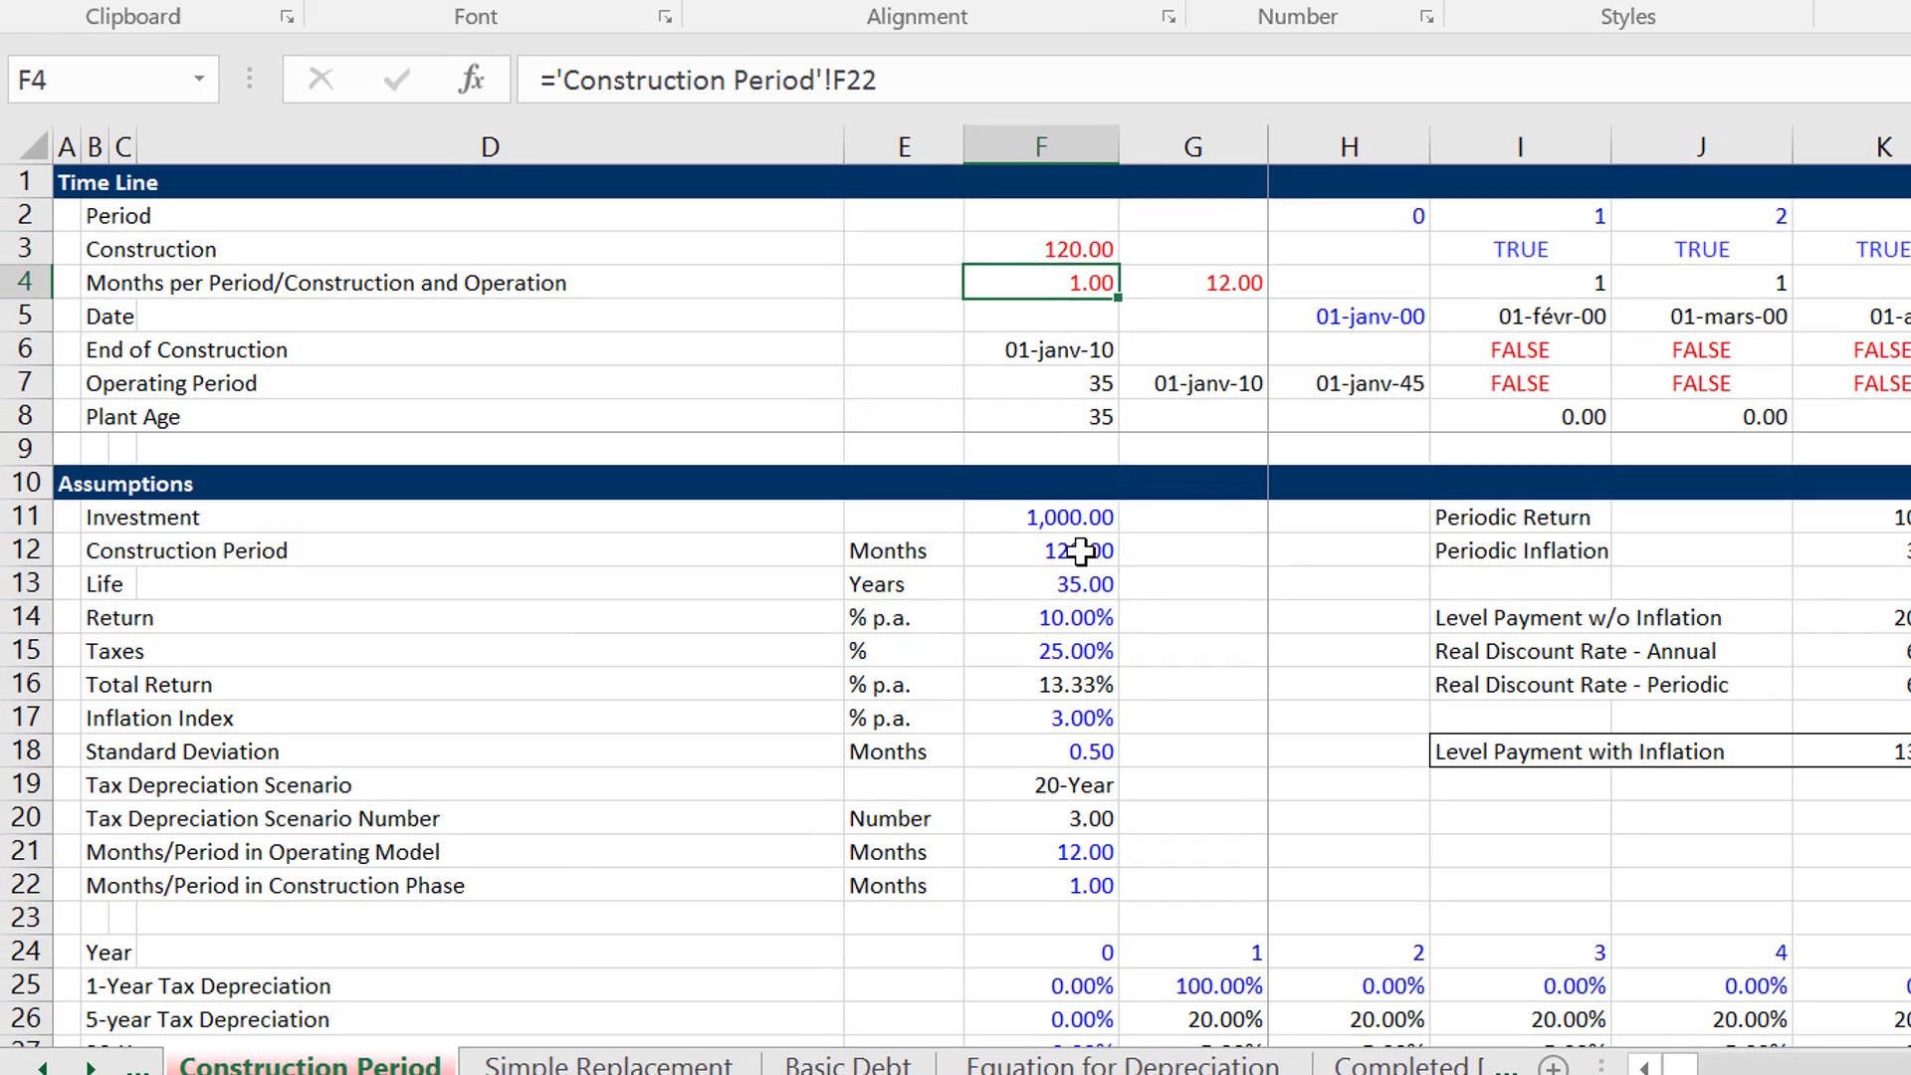
key(Right)
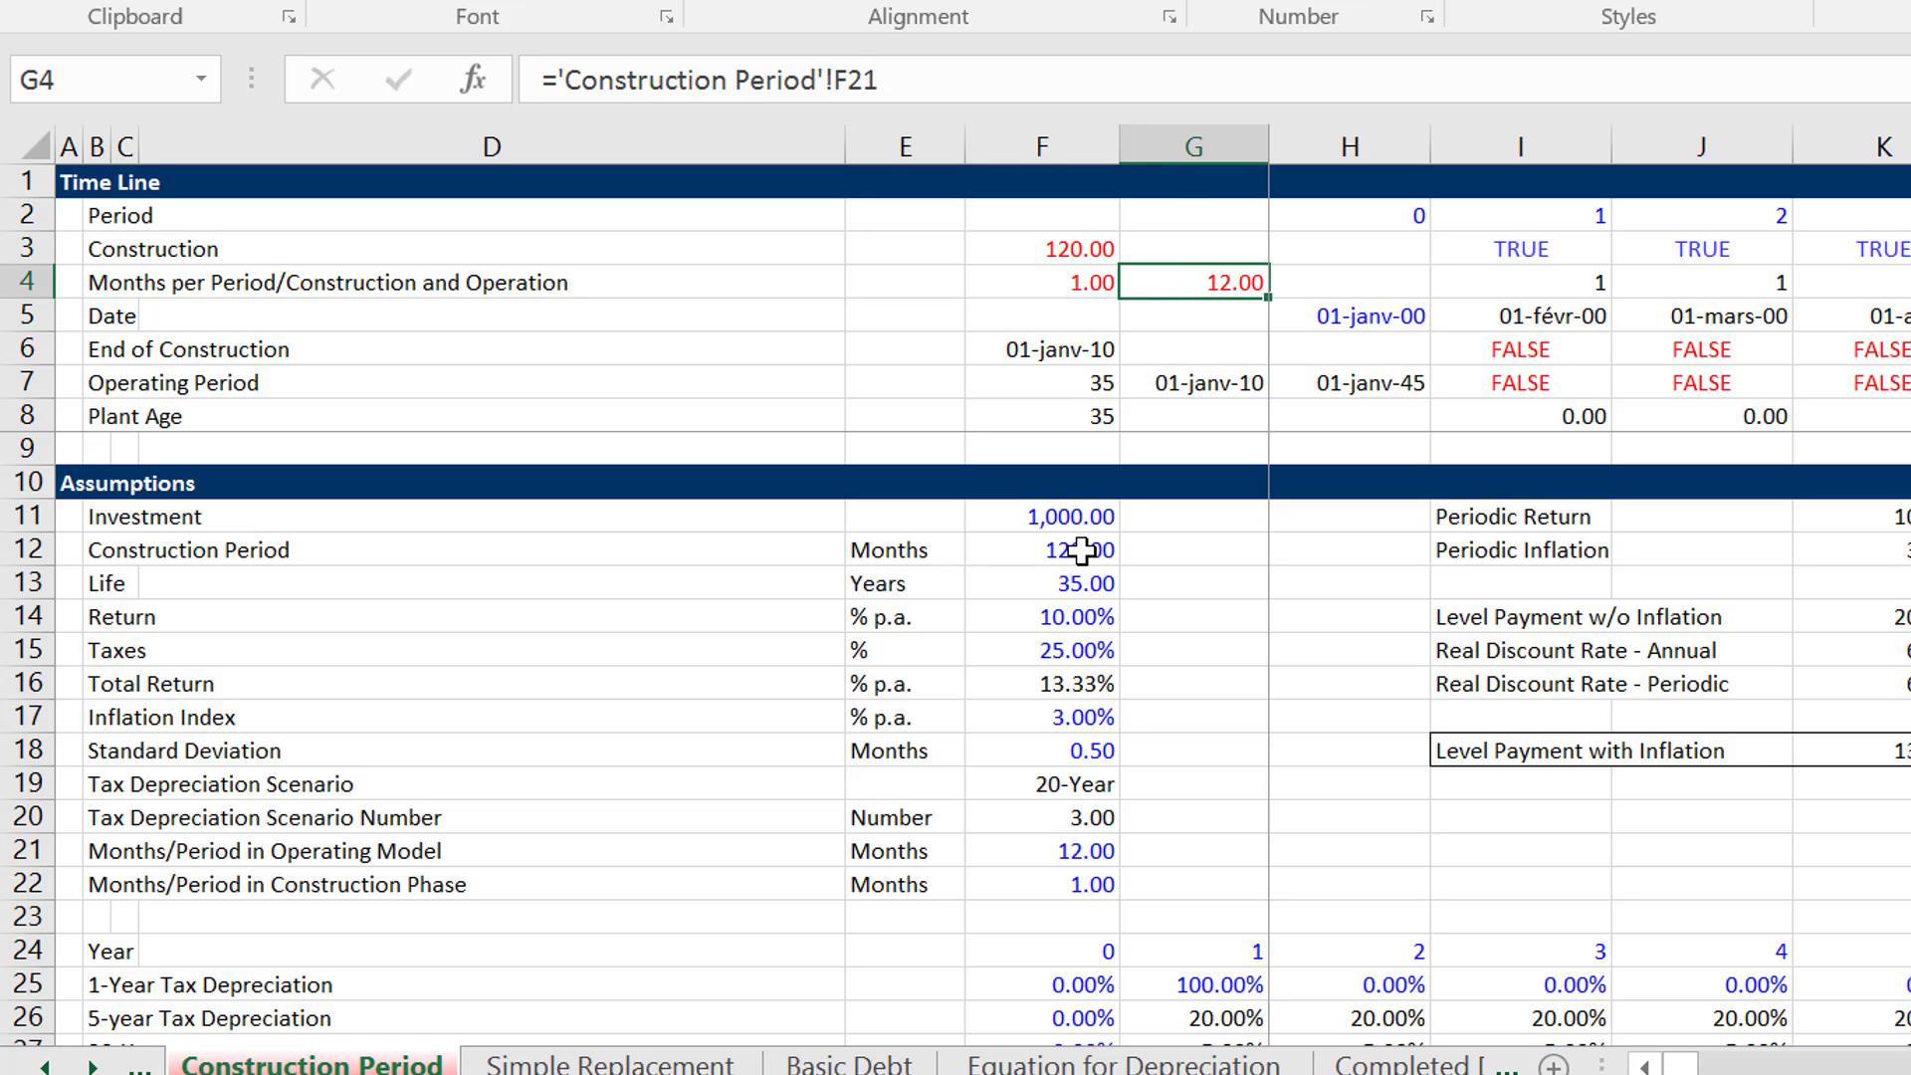
Examine the Date row of the Time Line, including the fixed start date in H5.
key(Down)
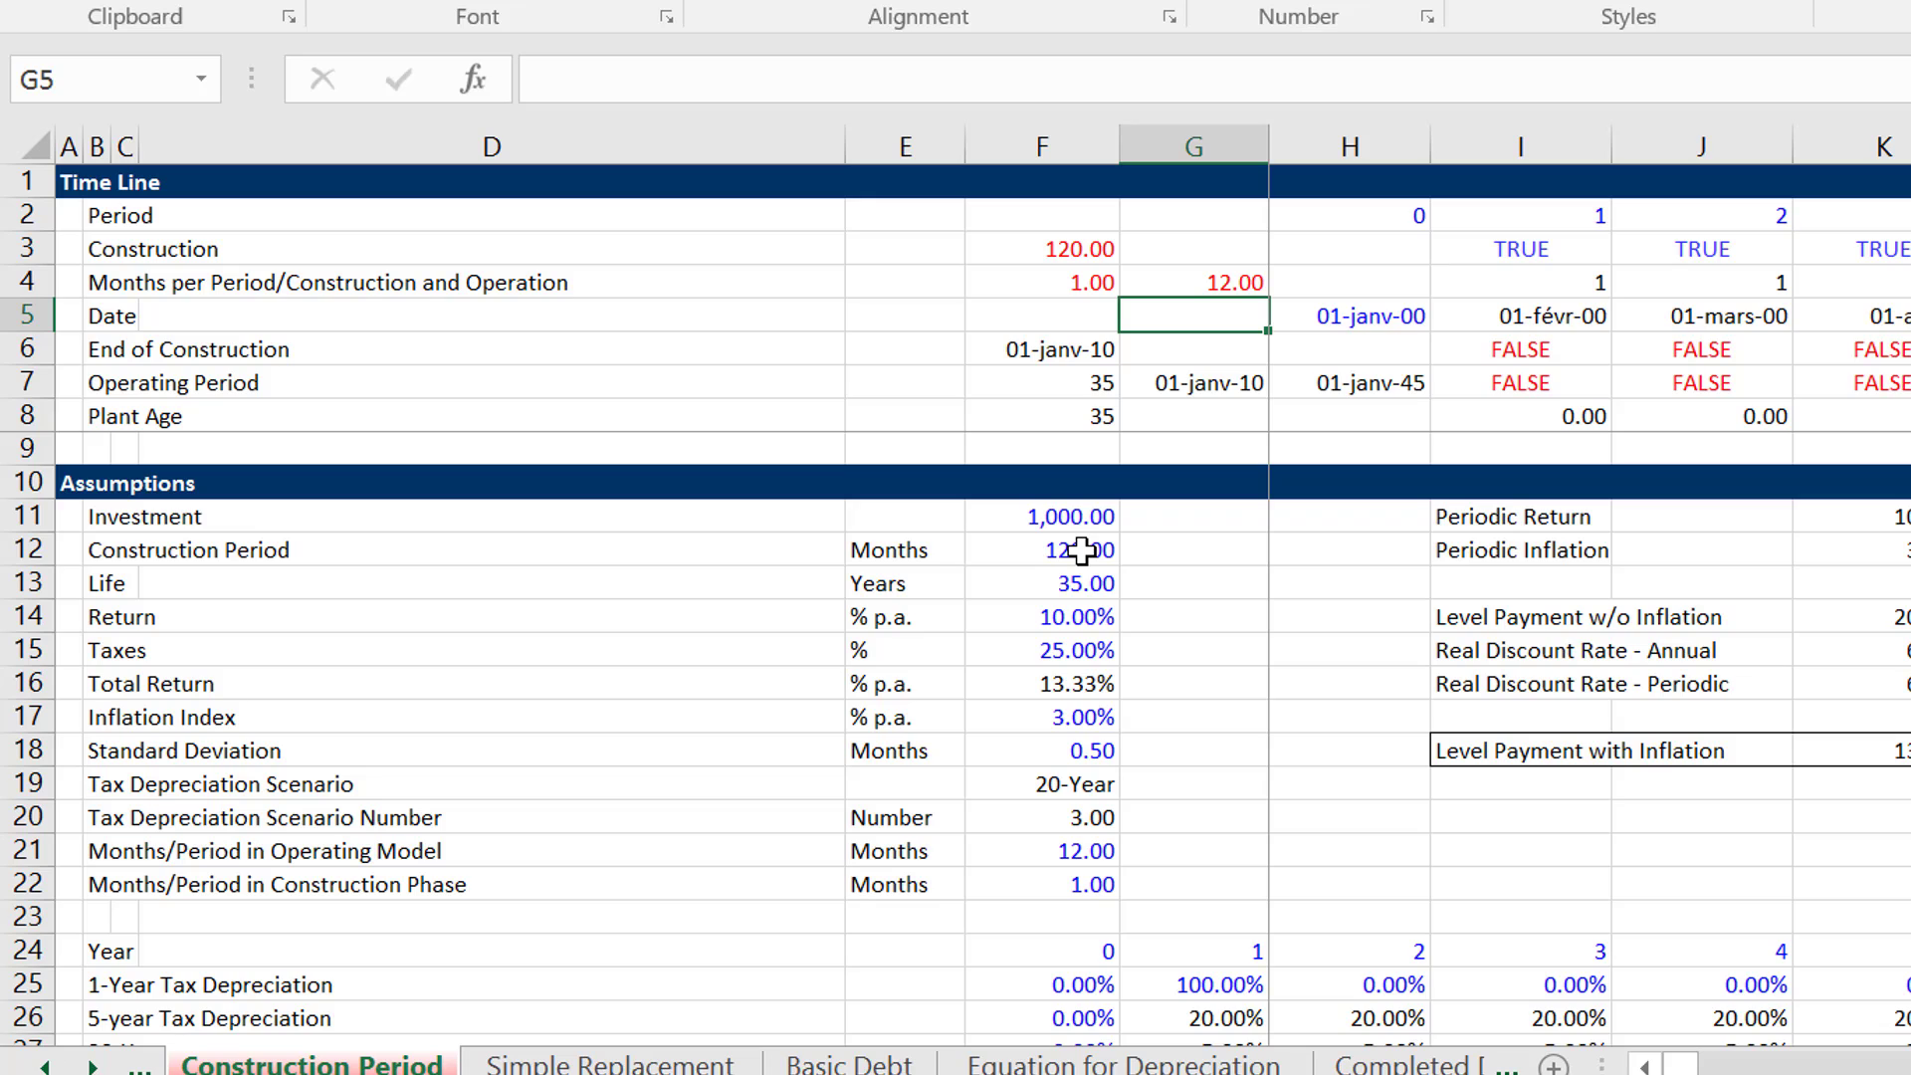
key(Right)
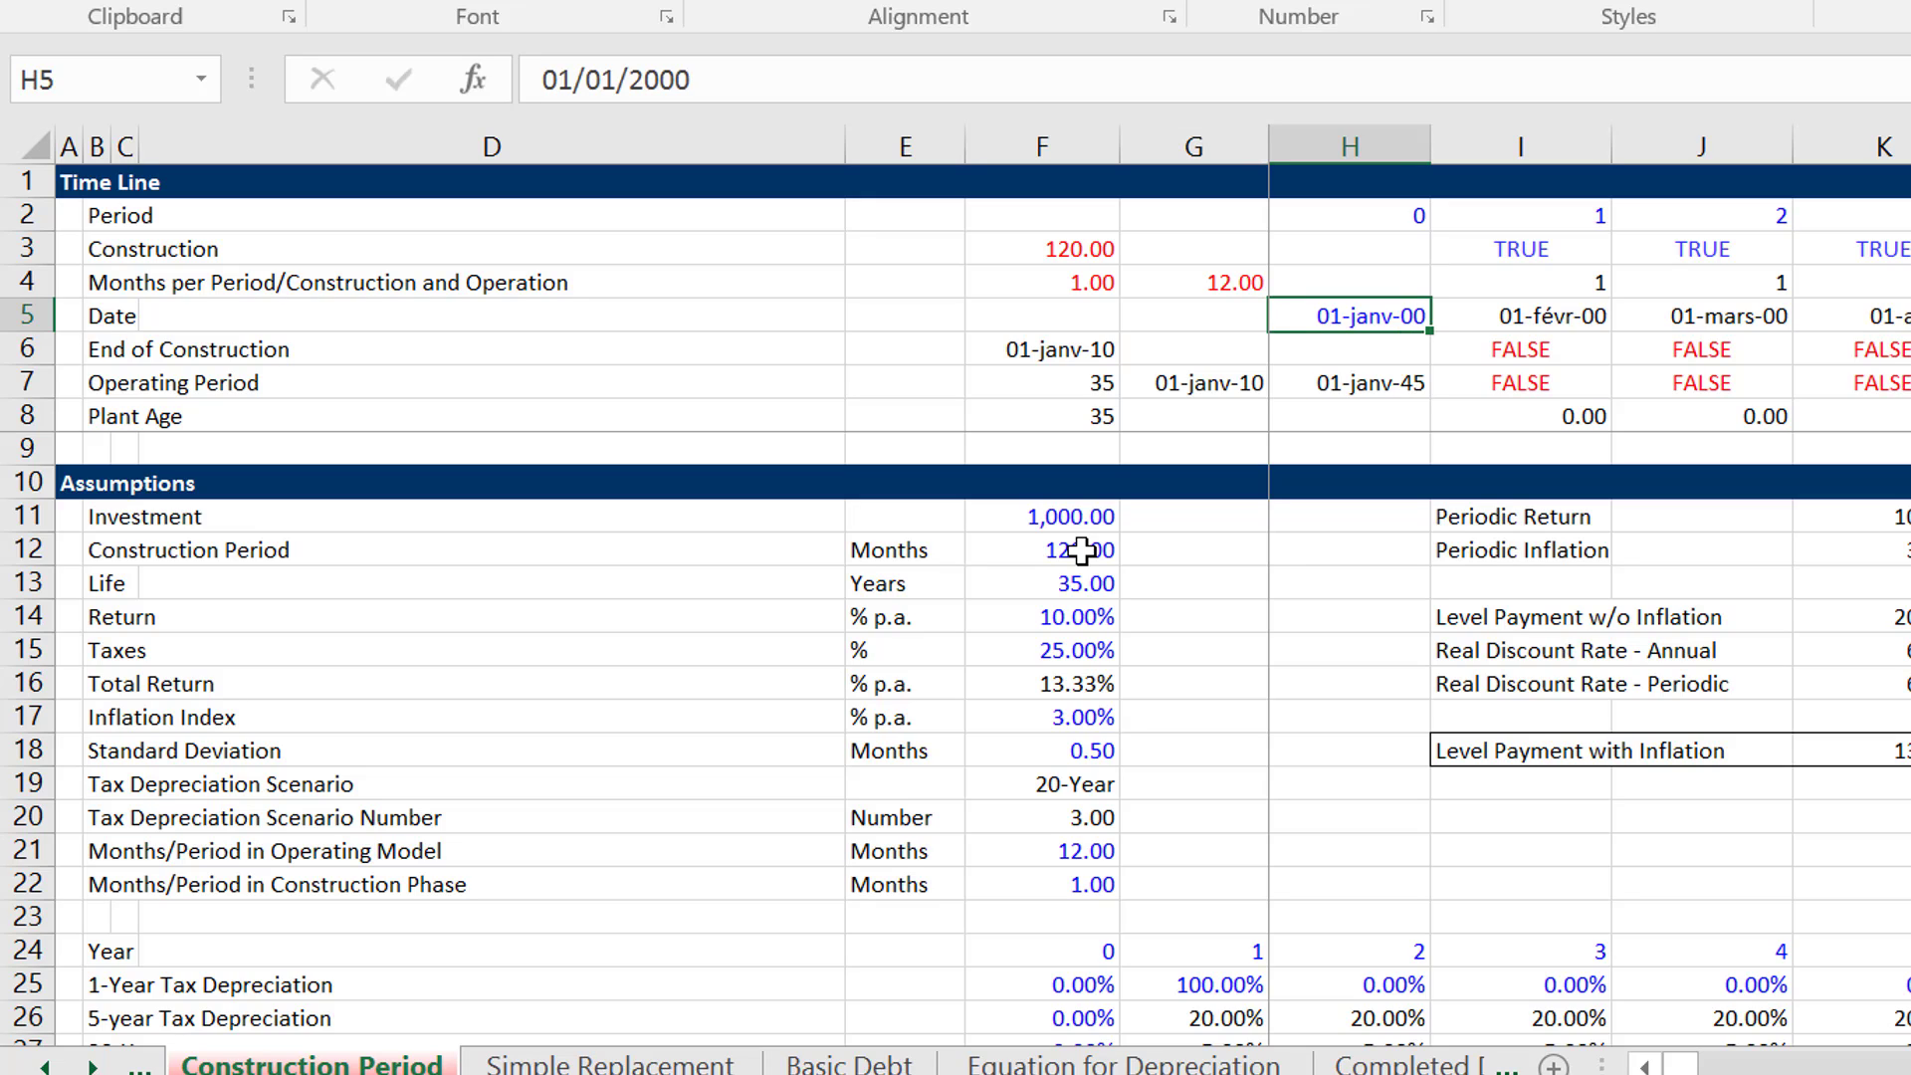
key(Left)
key(Left)
key(Left)
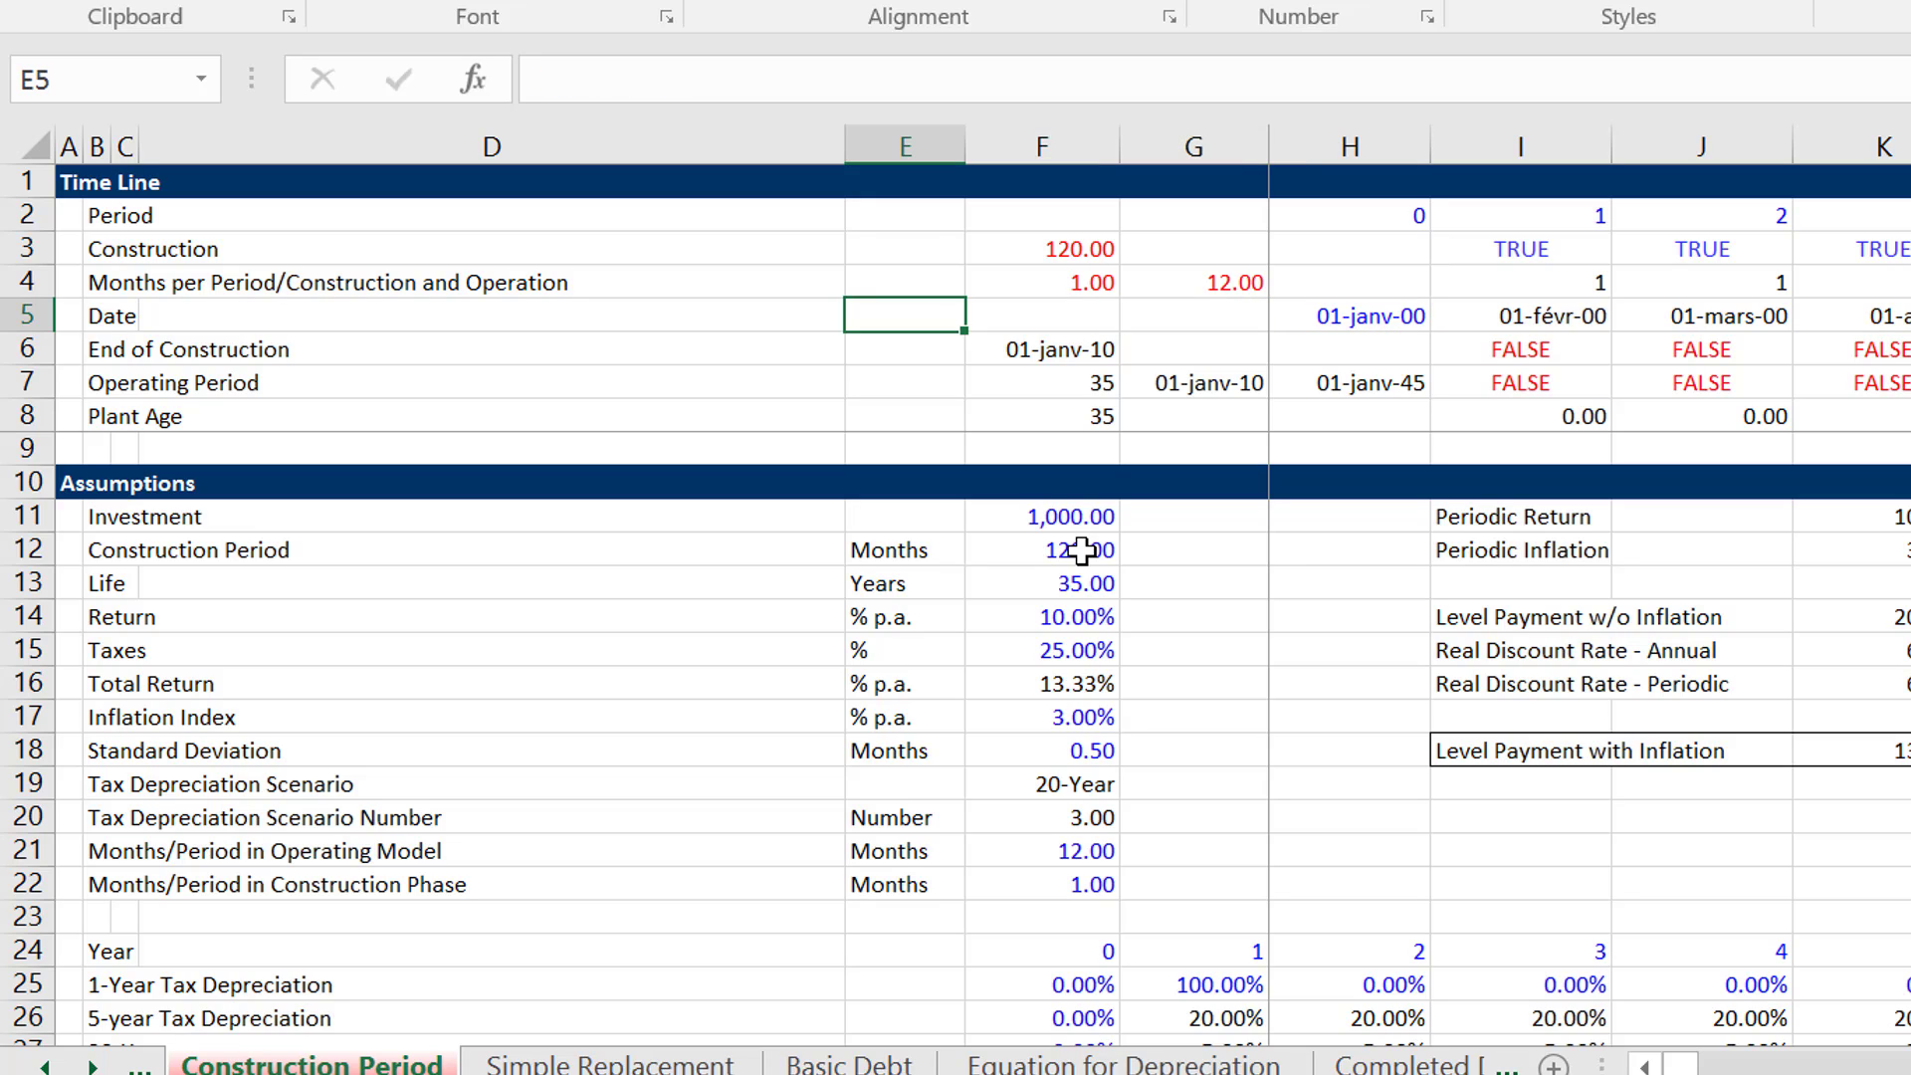
key(Right)
key(Right)
key(Right)
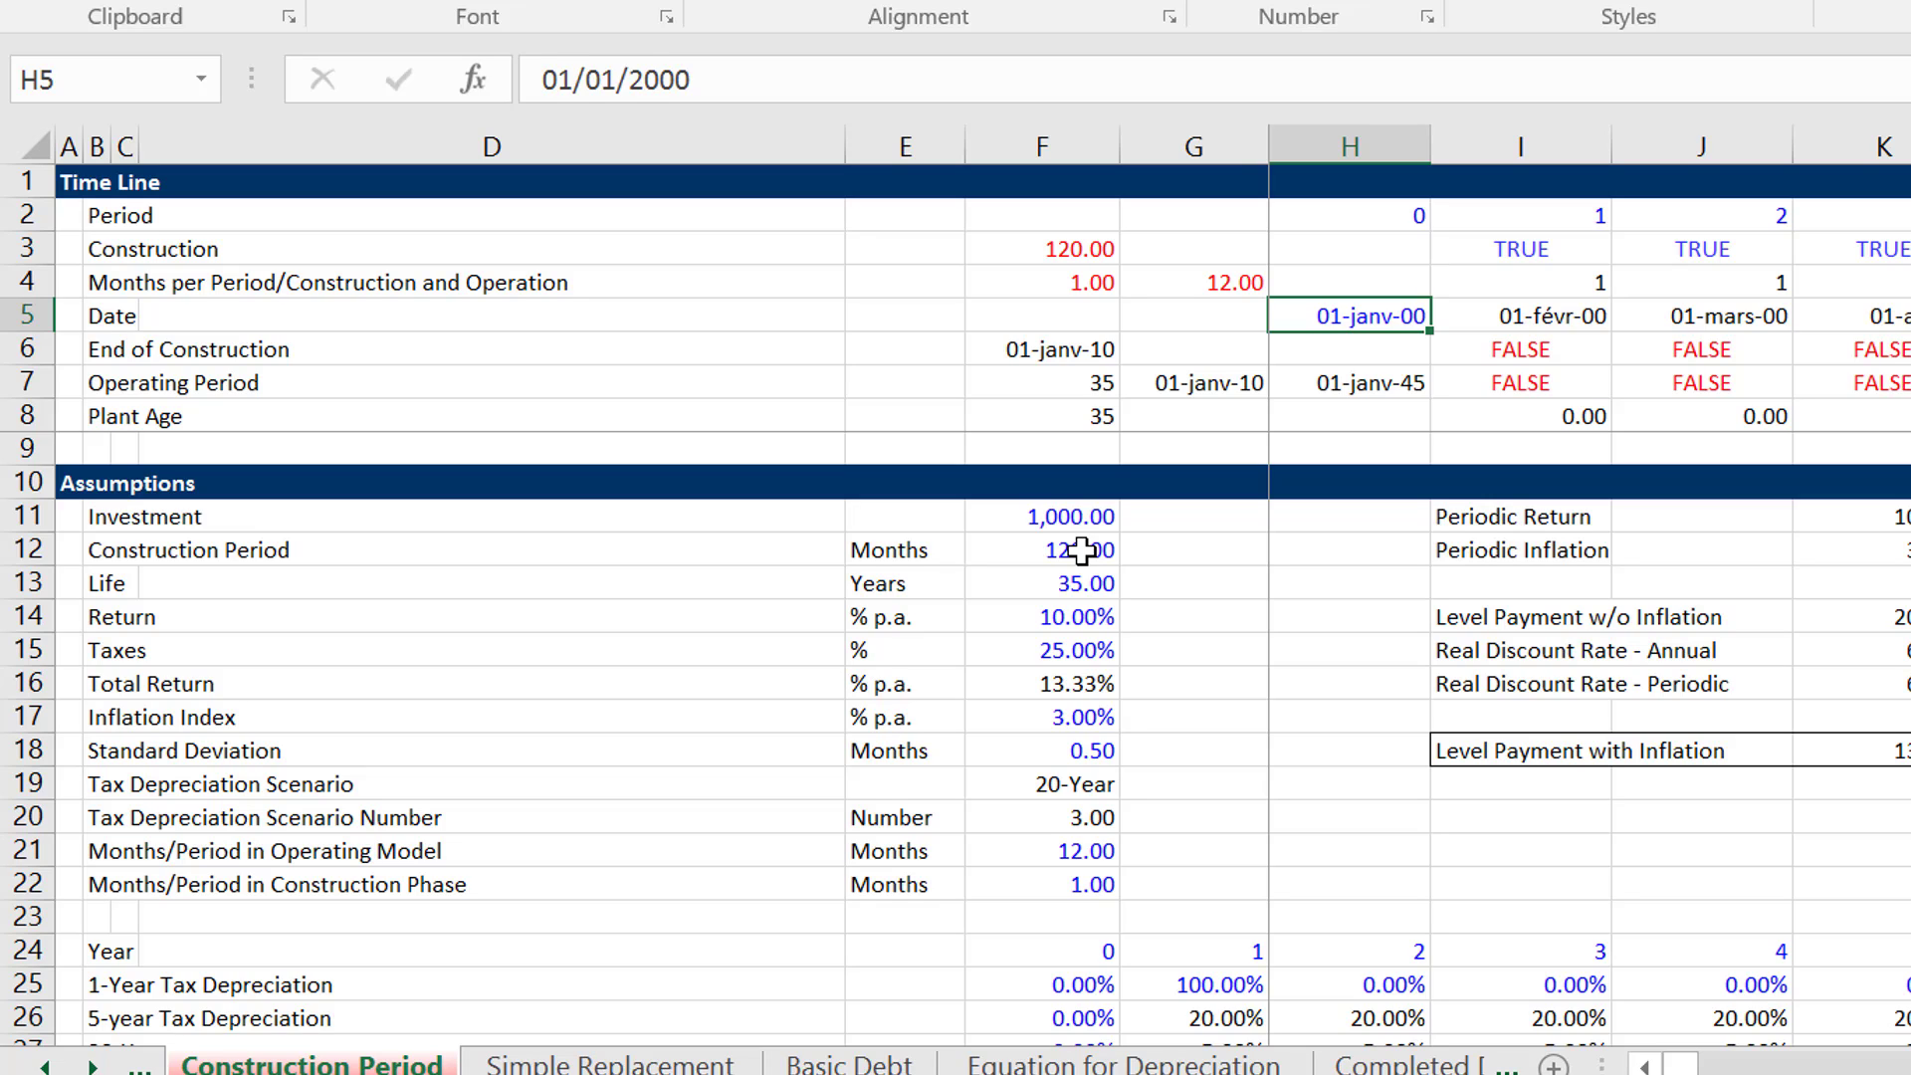
key(Right)
text(=)
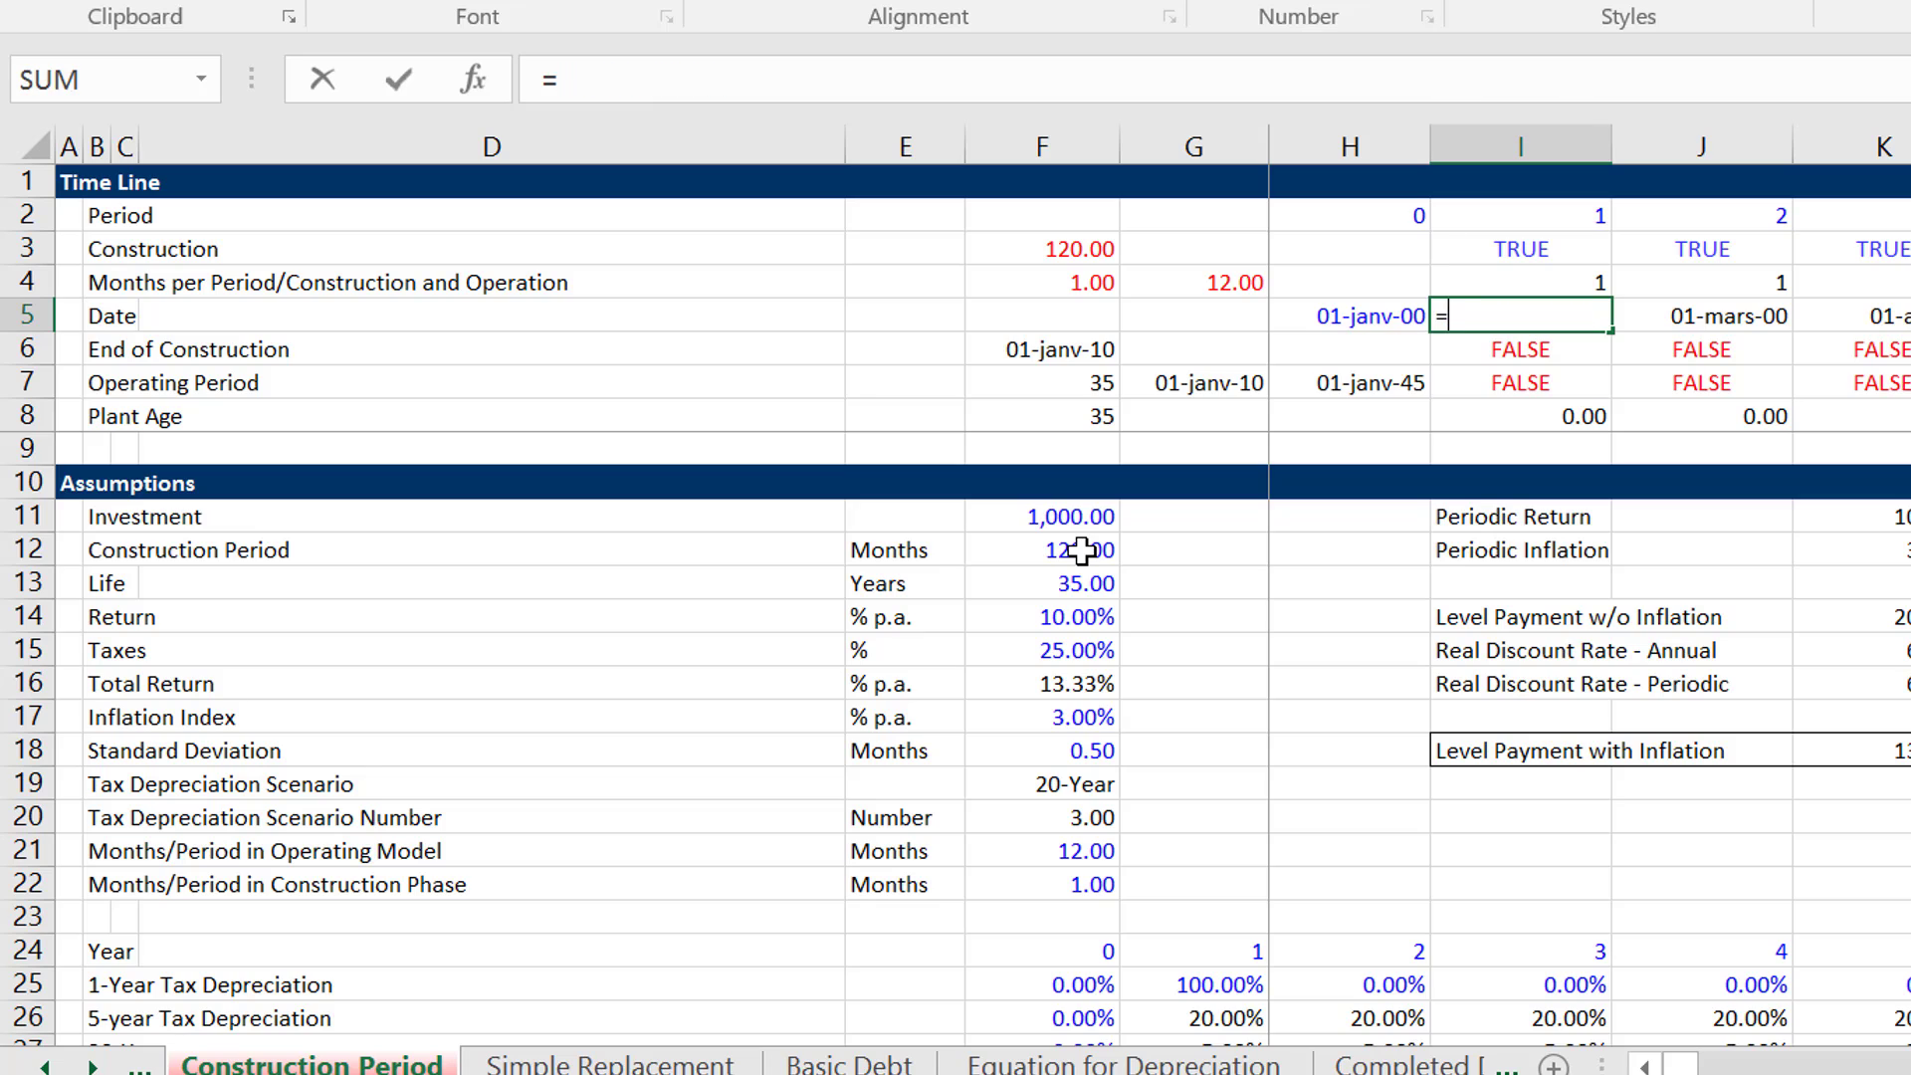
key(Left)
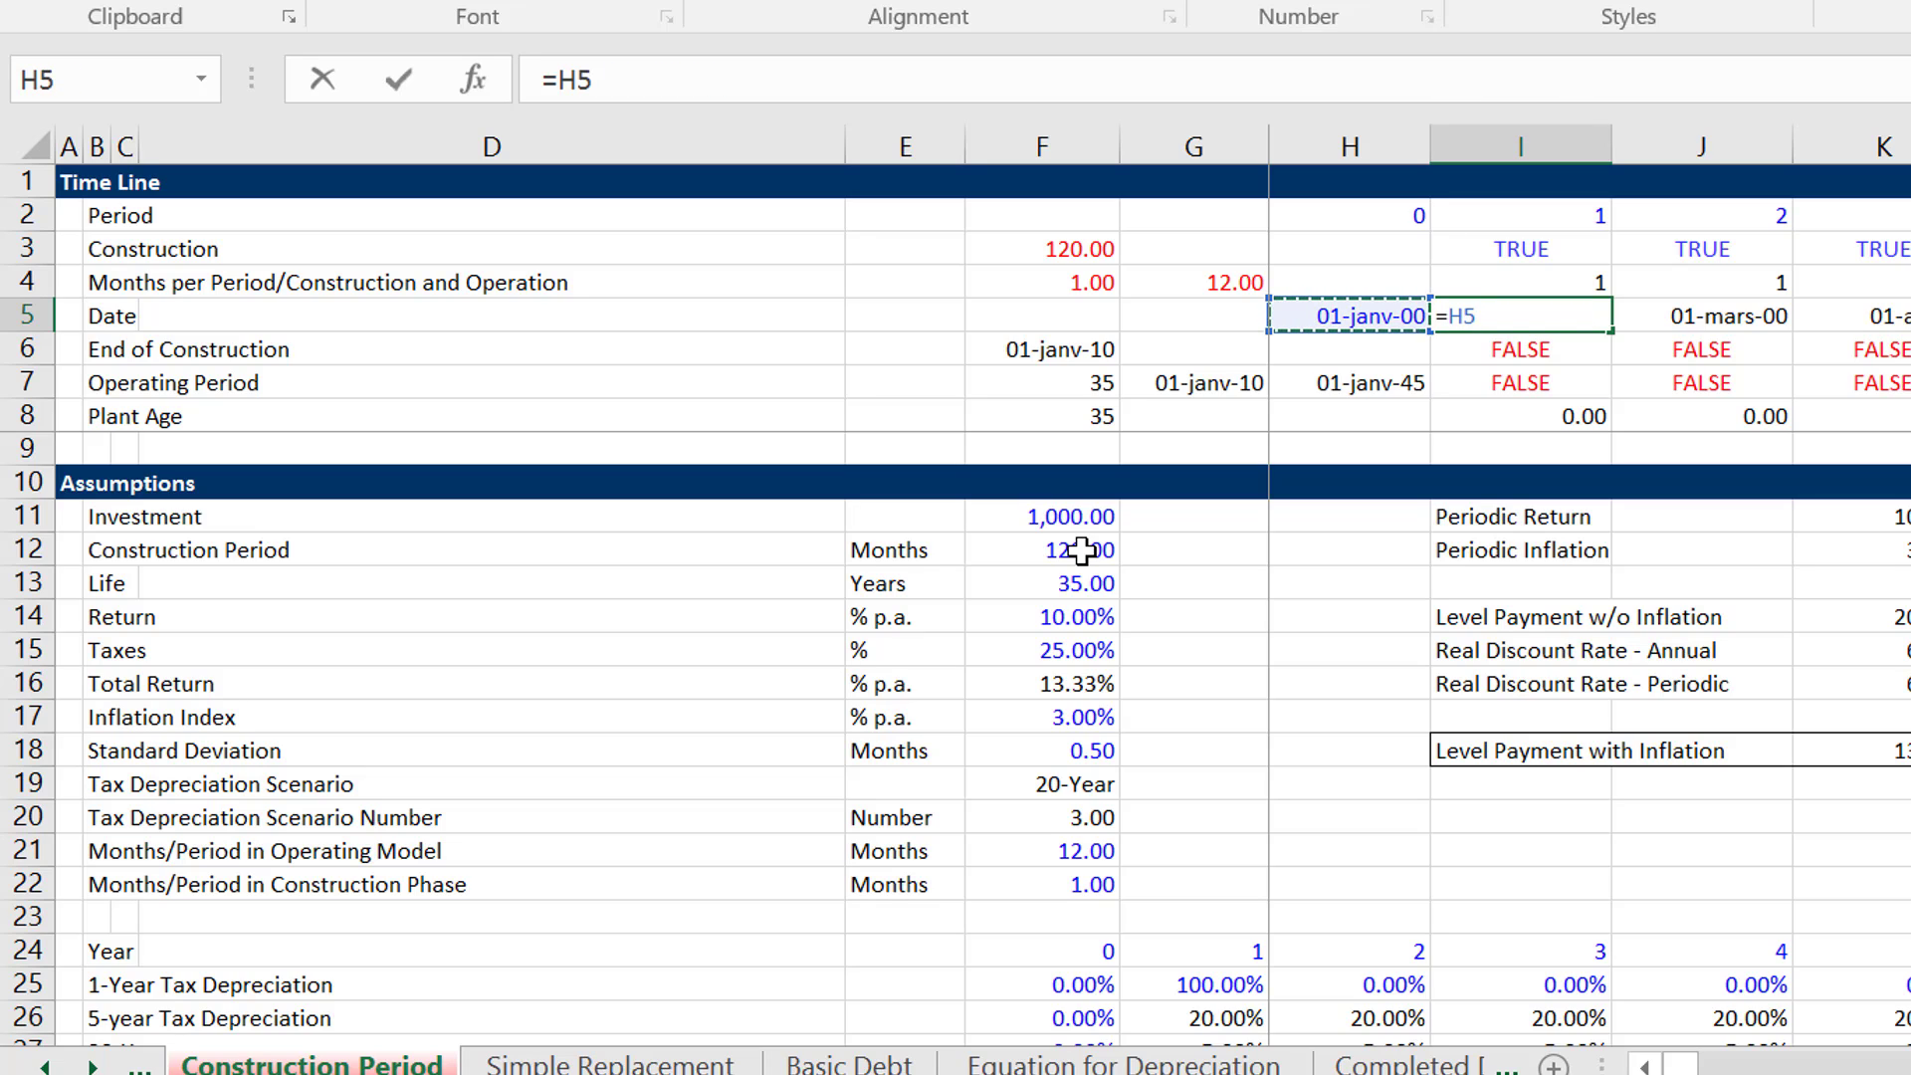
key(Escape)
key(F2)
key(Escape)
Rebuild the first period's date formula in I5 as =EDATE(H5;I4), then select the row from I5 across the period columns.
text(=ed)
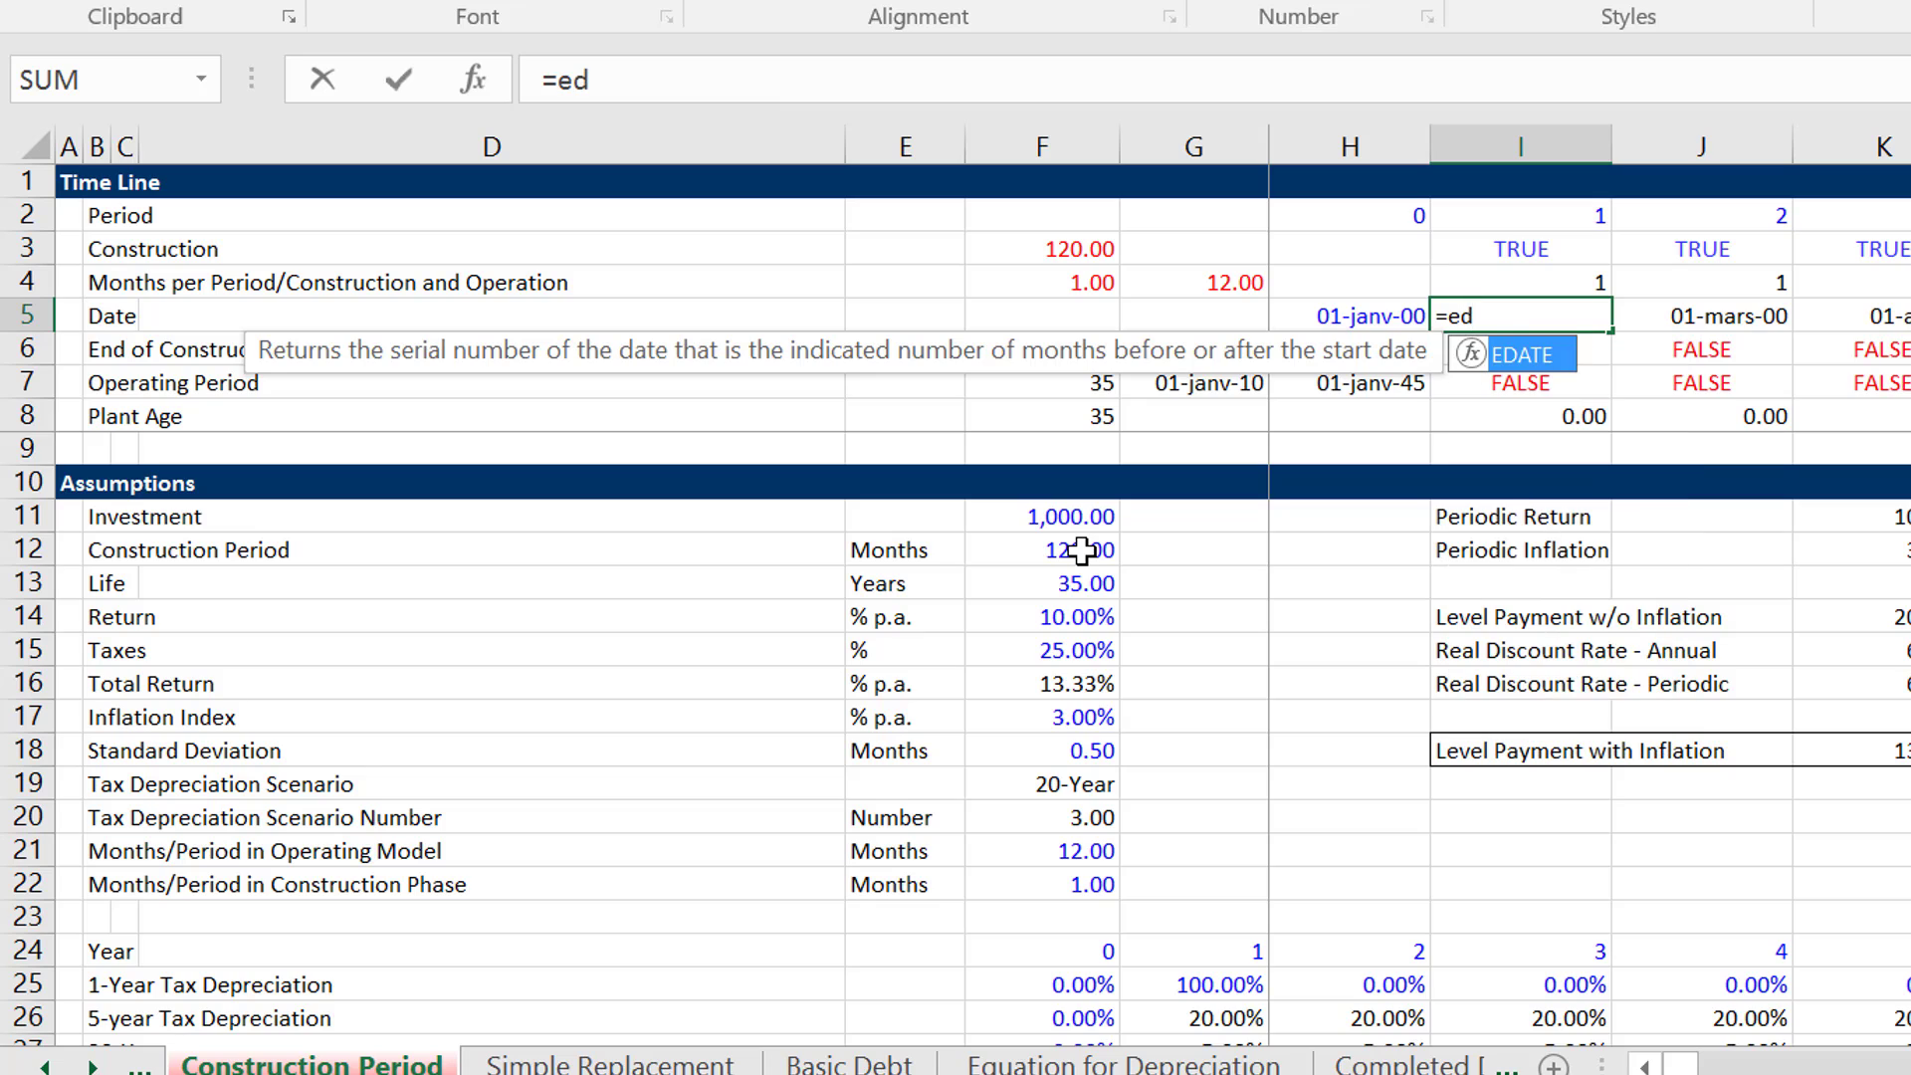
key(Tab)
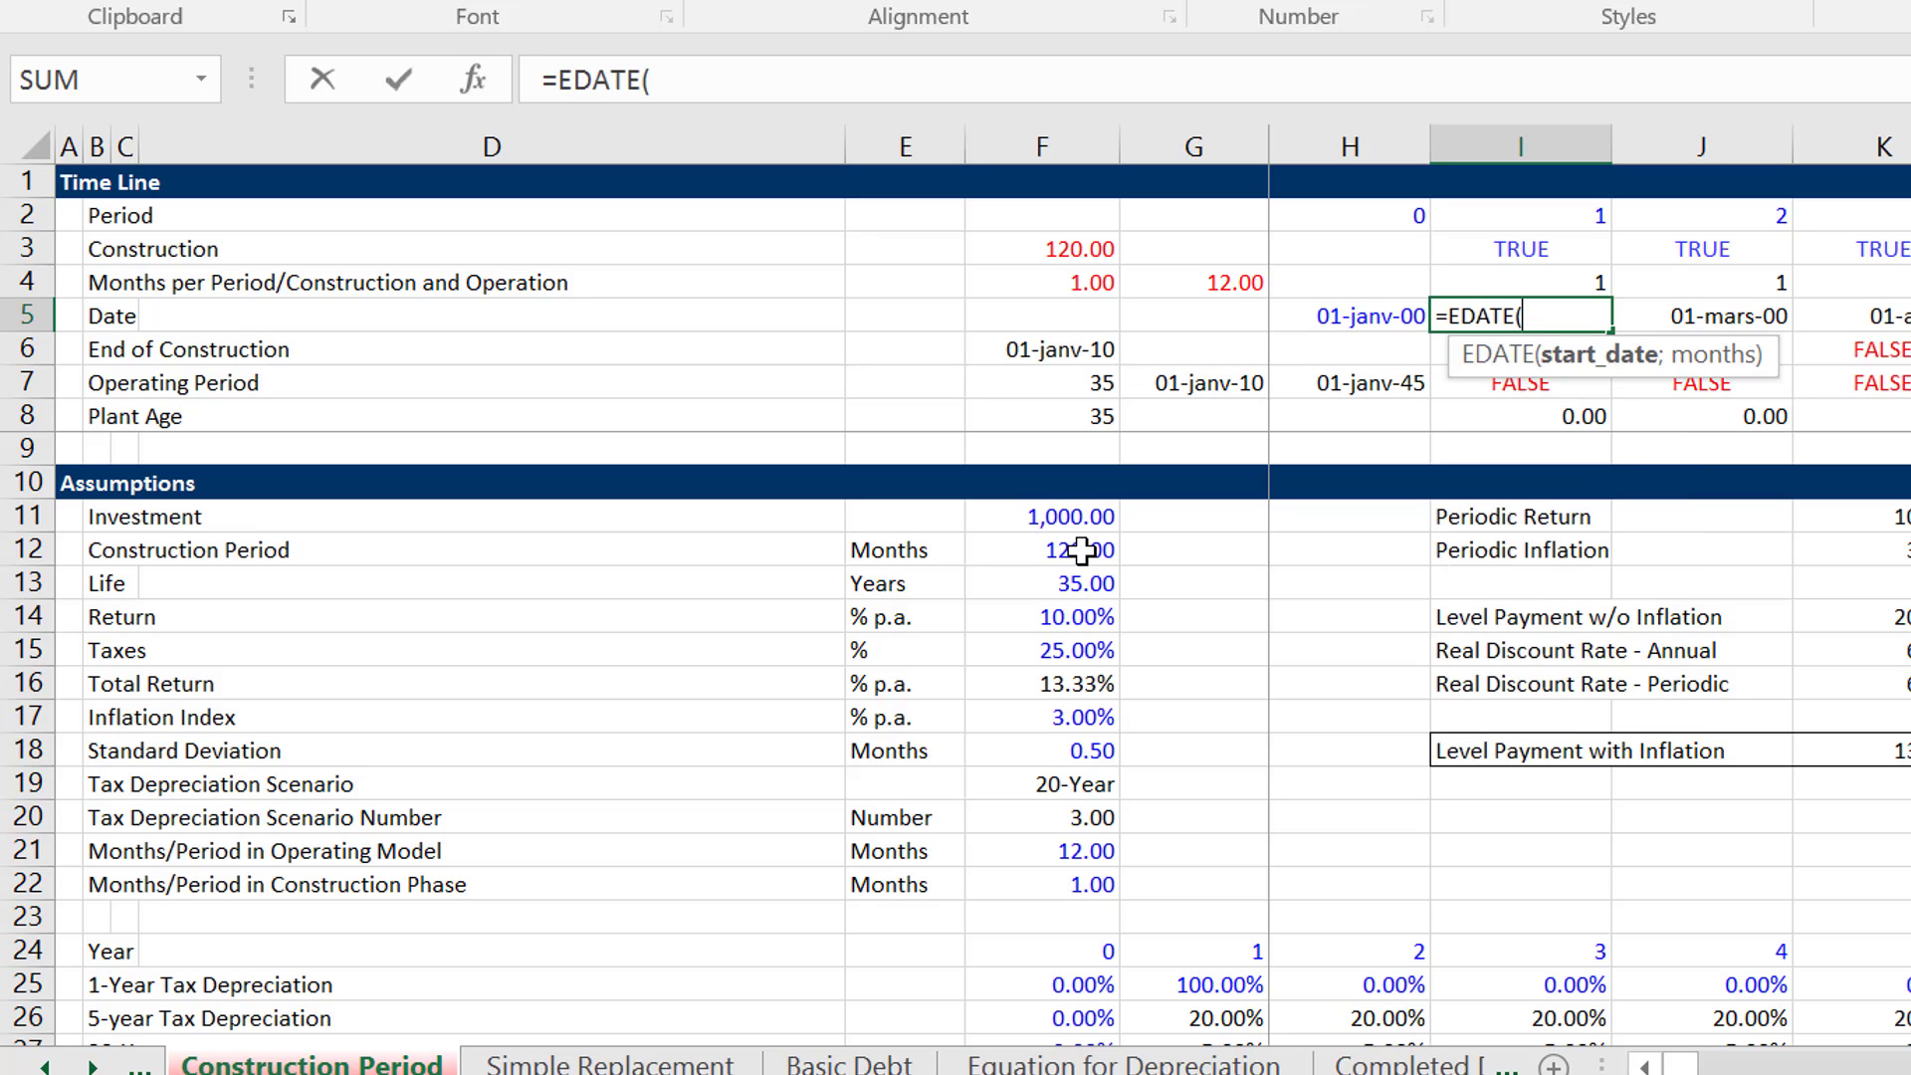
key(Left)
text(;)
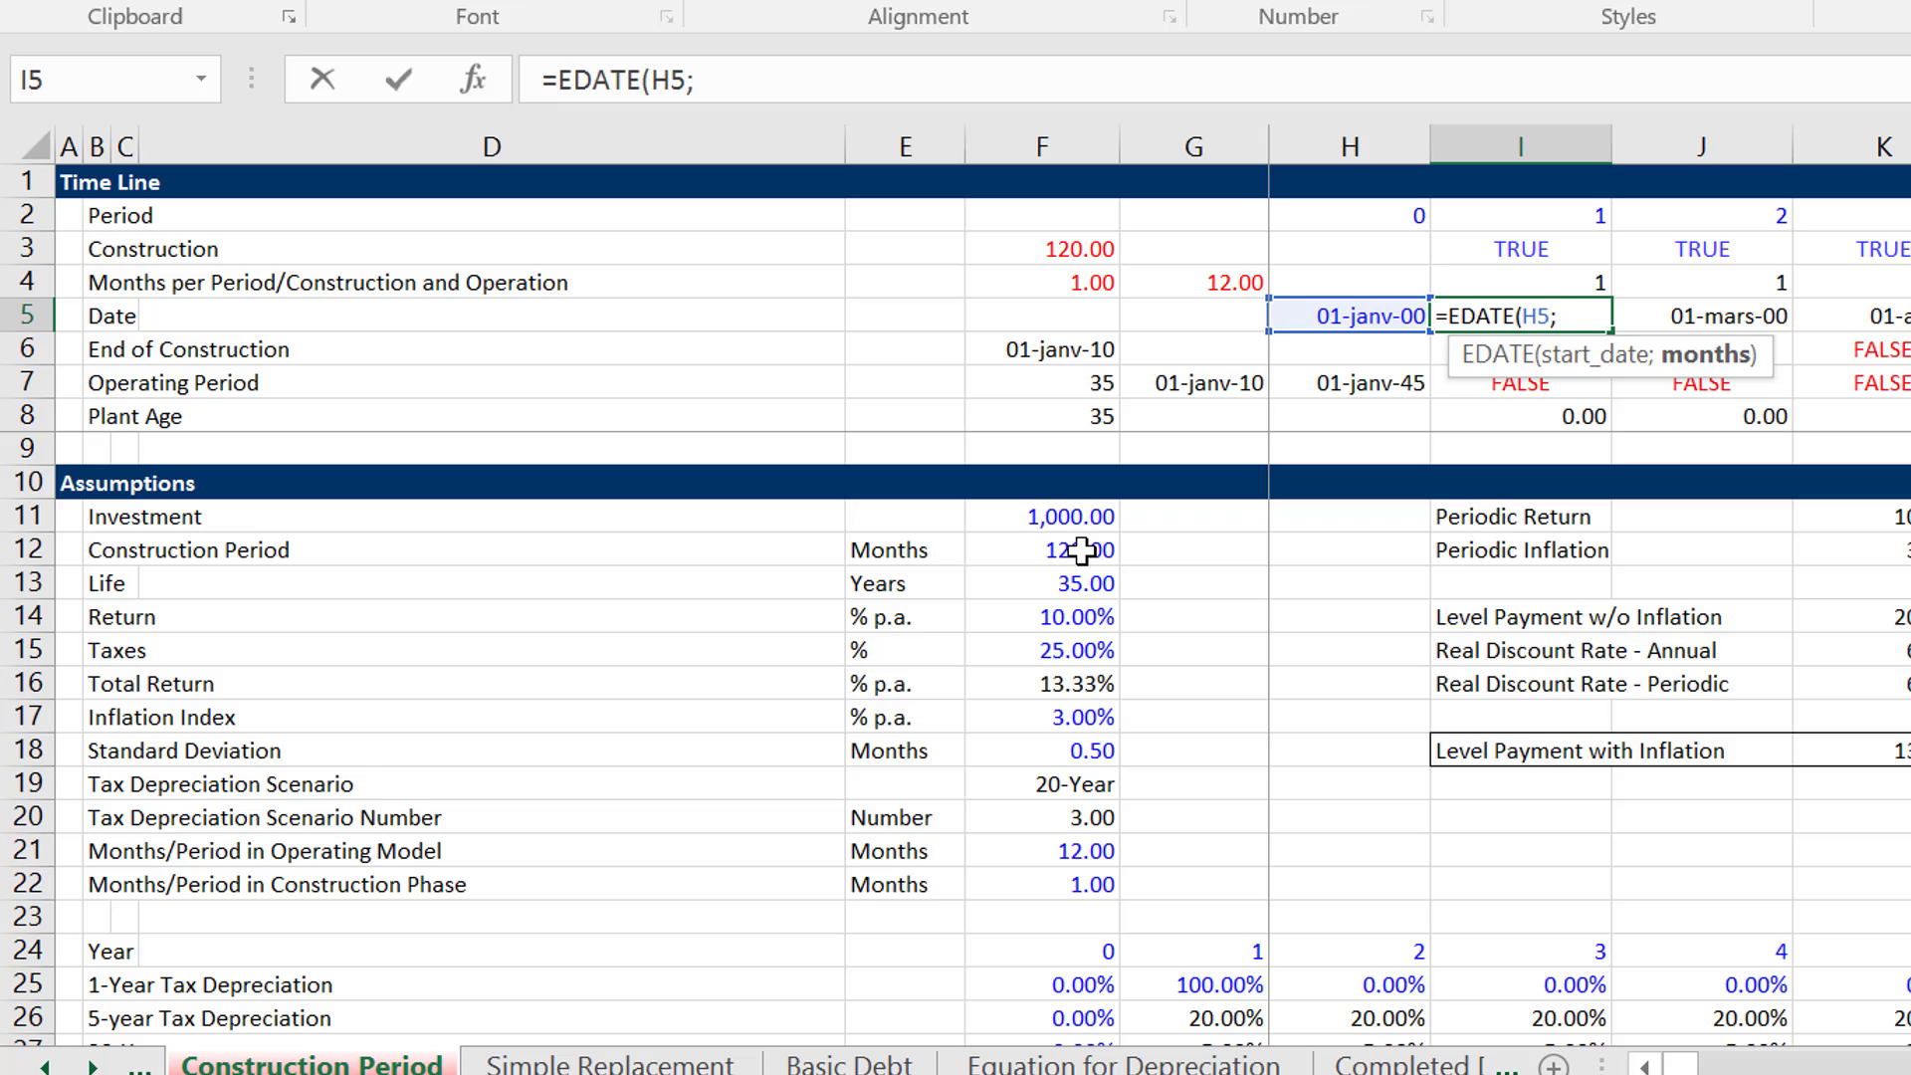
key(Up)
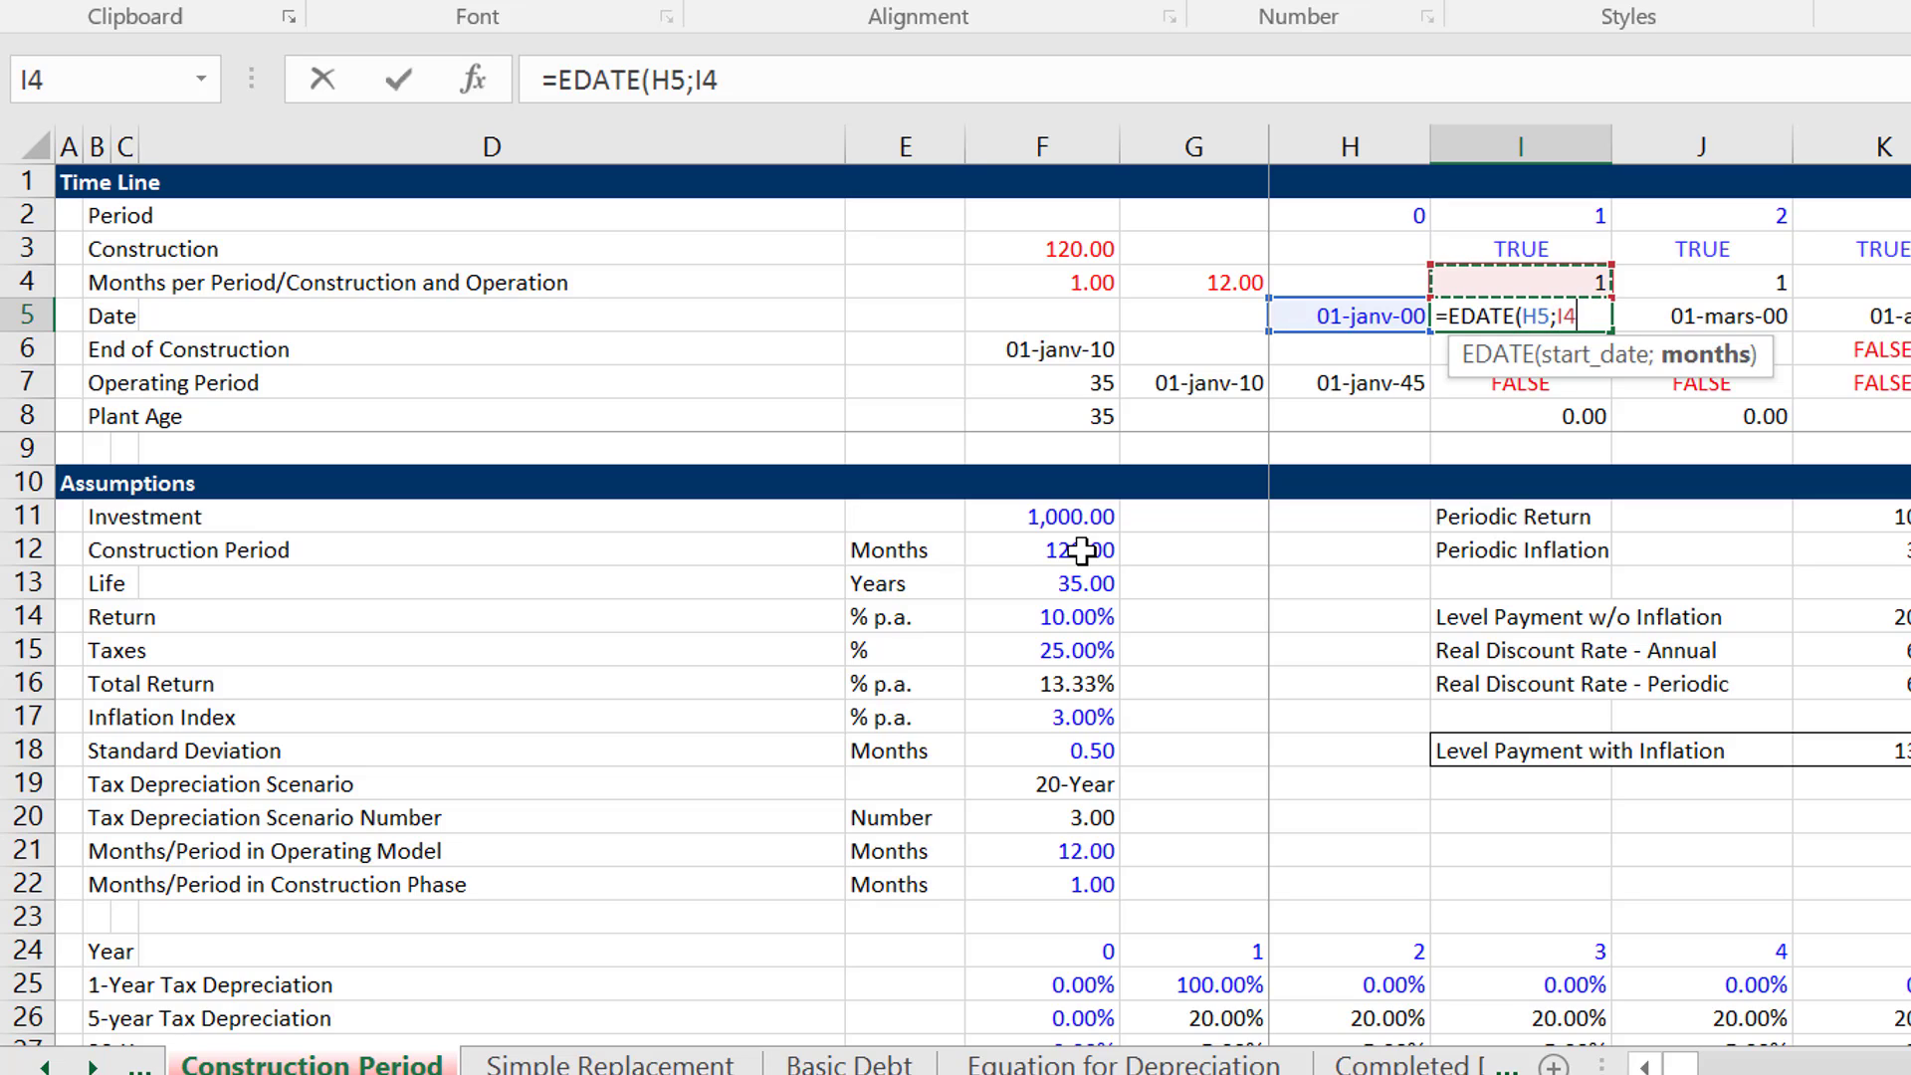
key(Return)
key(Up)
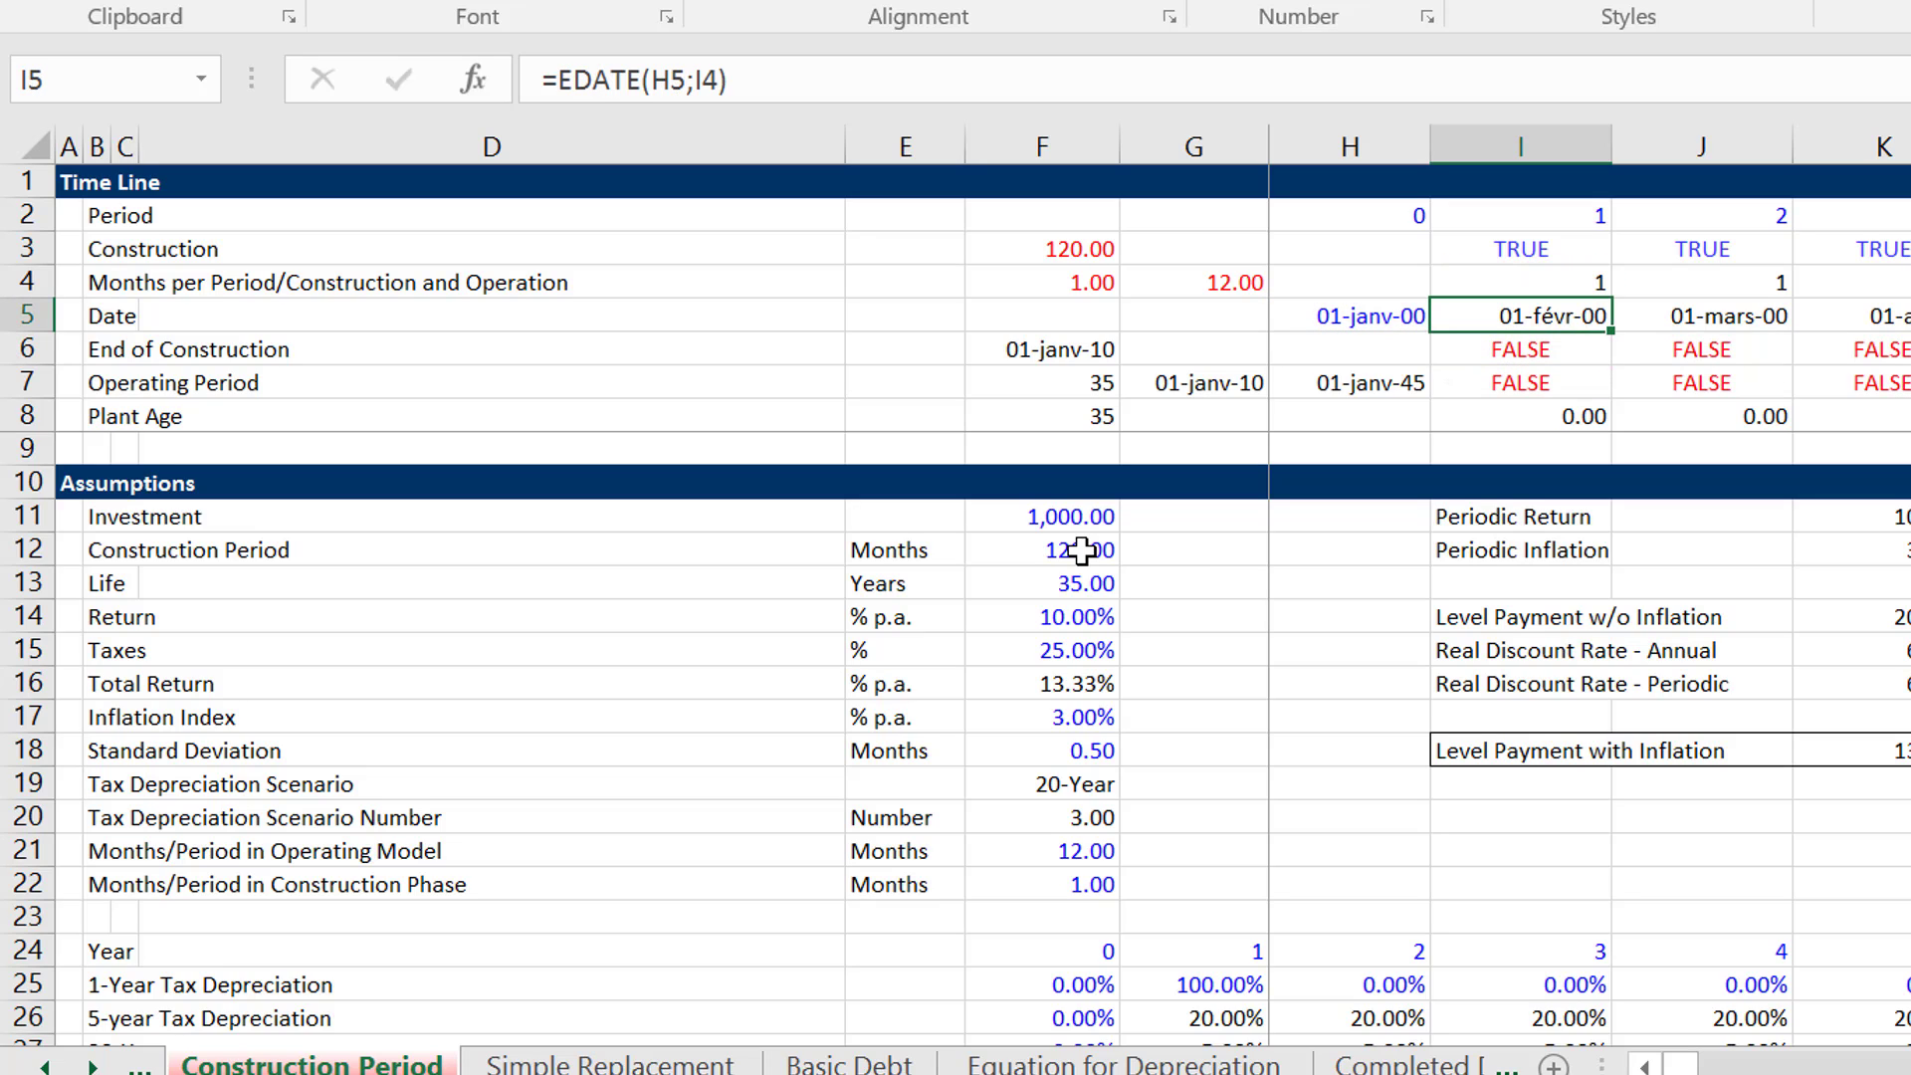
key(ctrl+shift+Right)
Examine how the dates in I5 and J5 build on the fixed start date in H5 and the months per period.
key(Left)
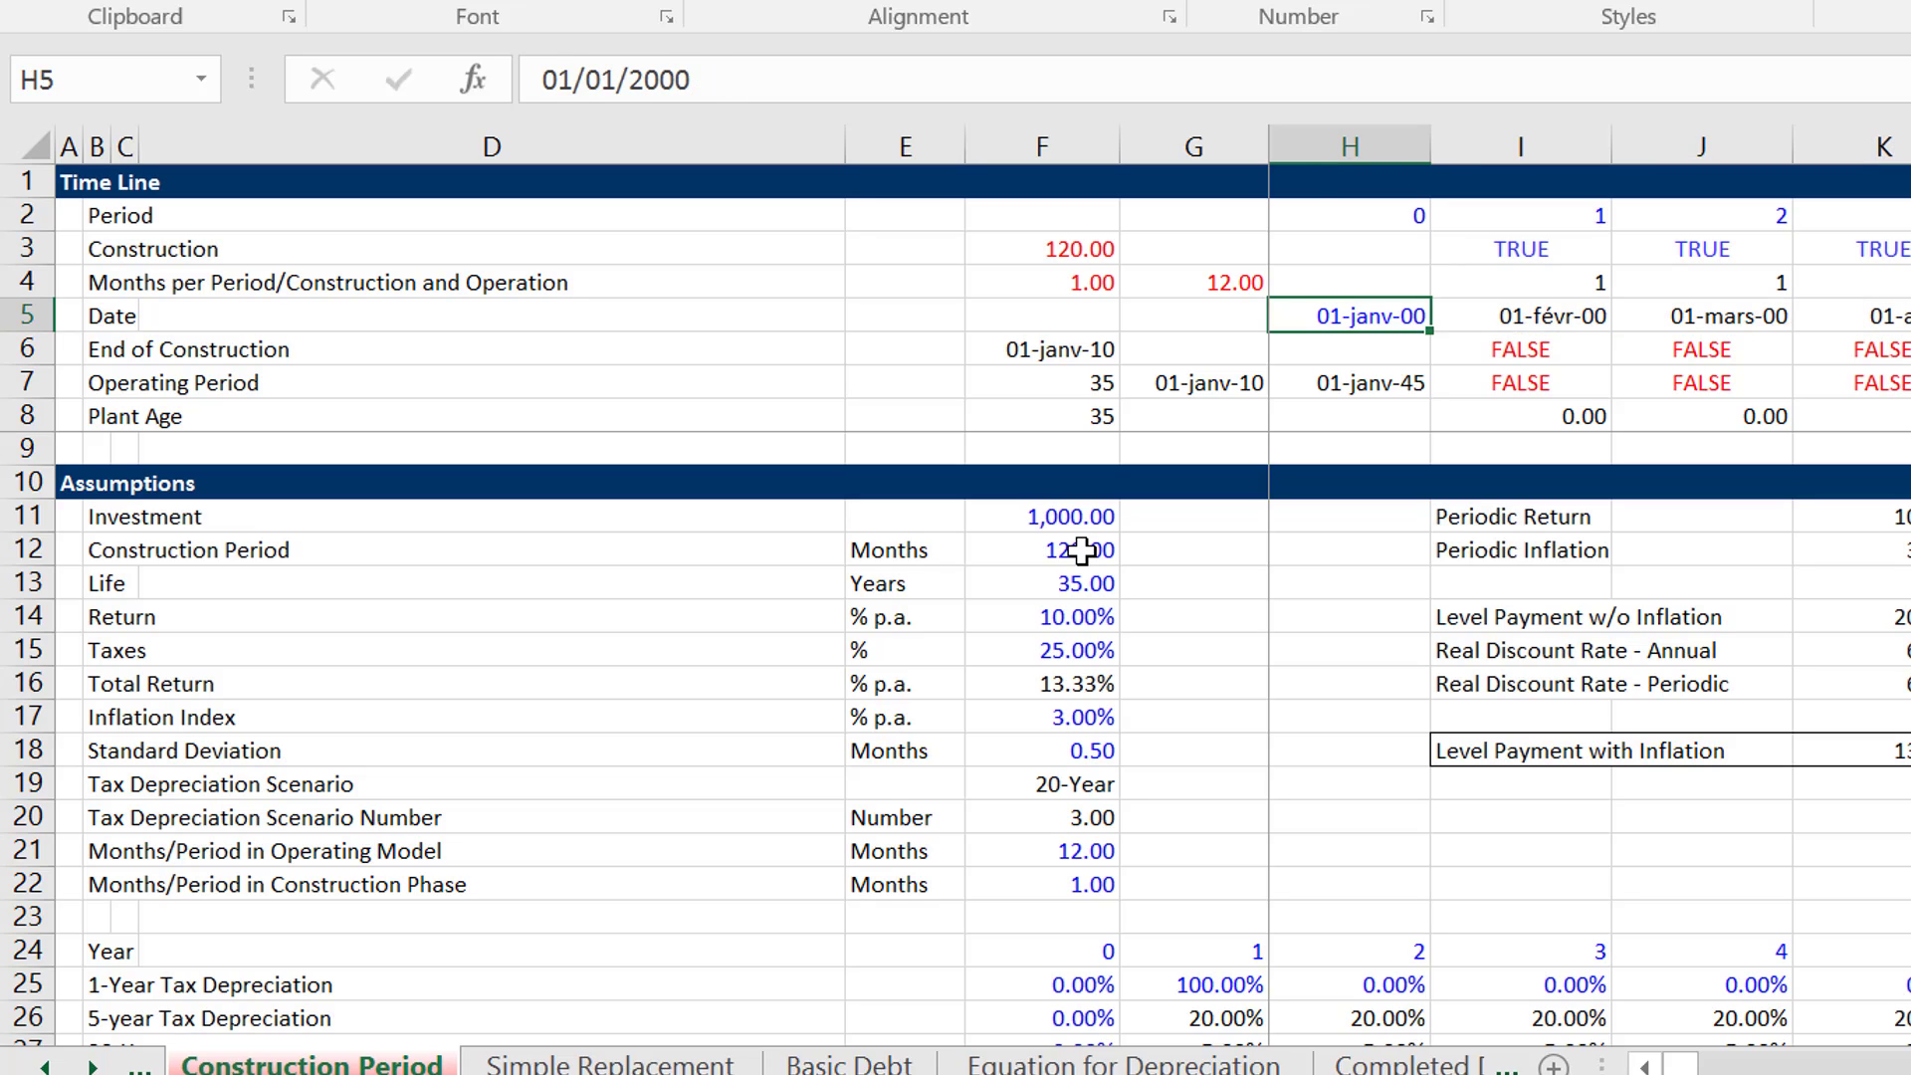
key(Right)
key(Right)
key(Left)
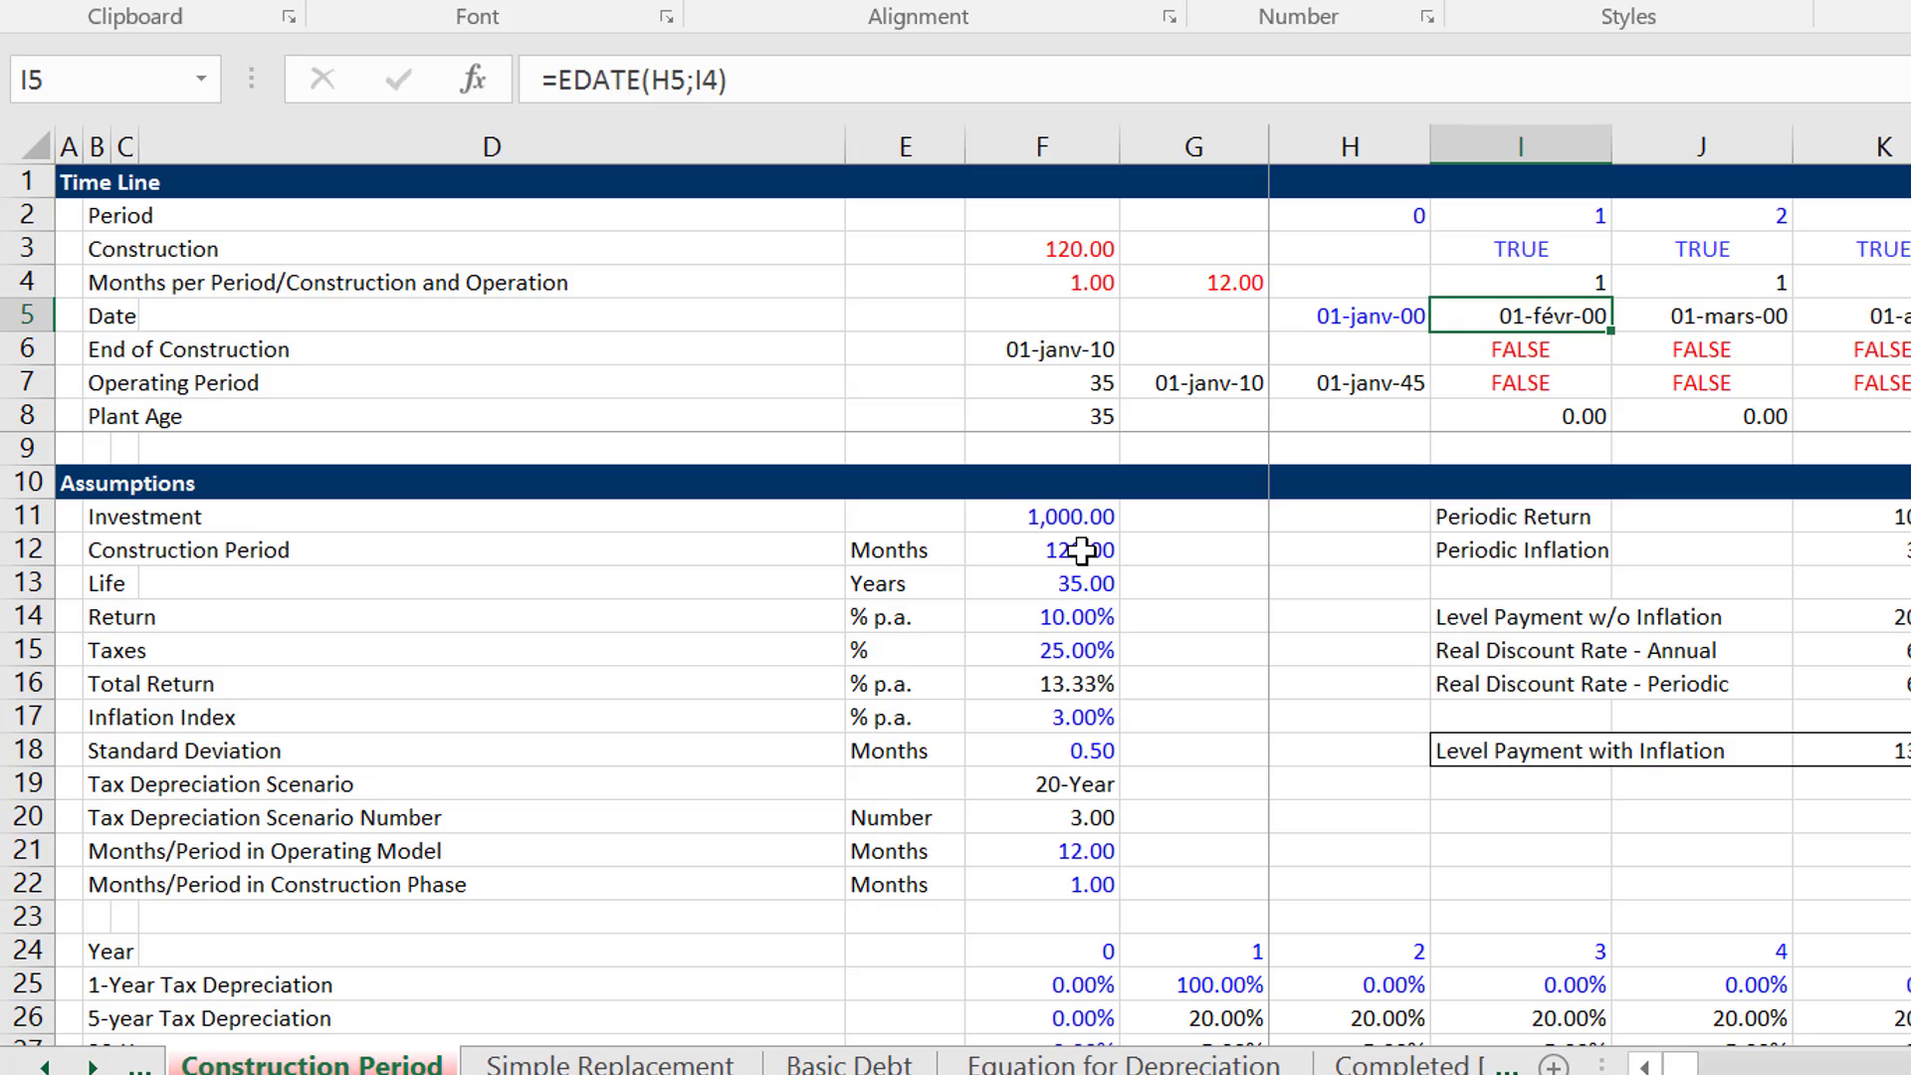
key(Right)
key(Right)
key(Left)
key(Left)
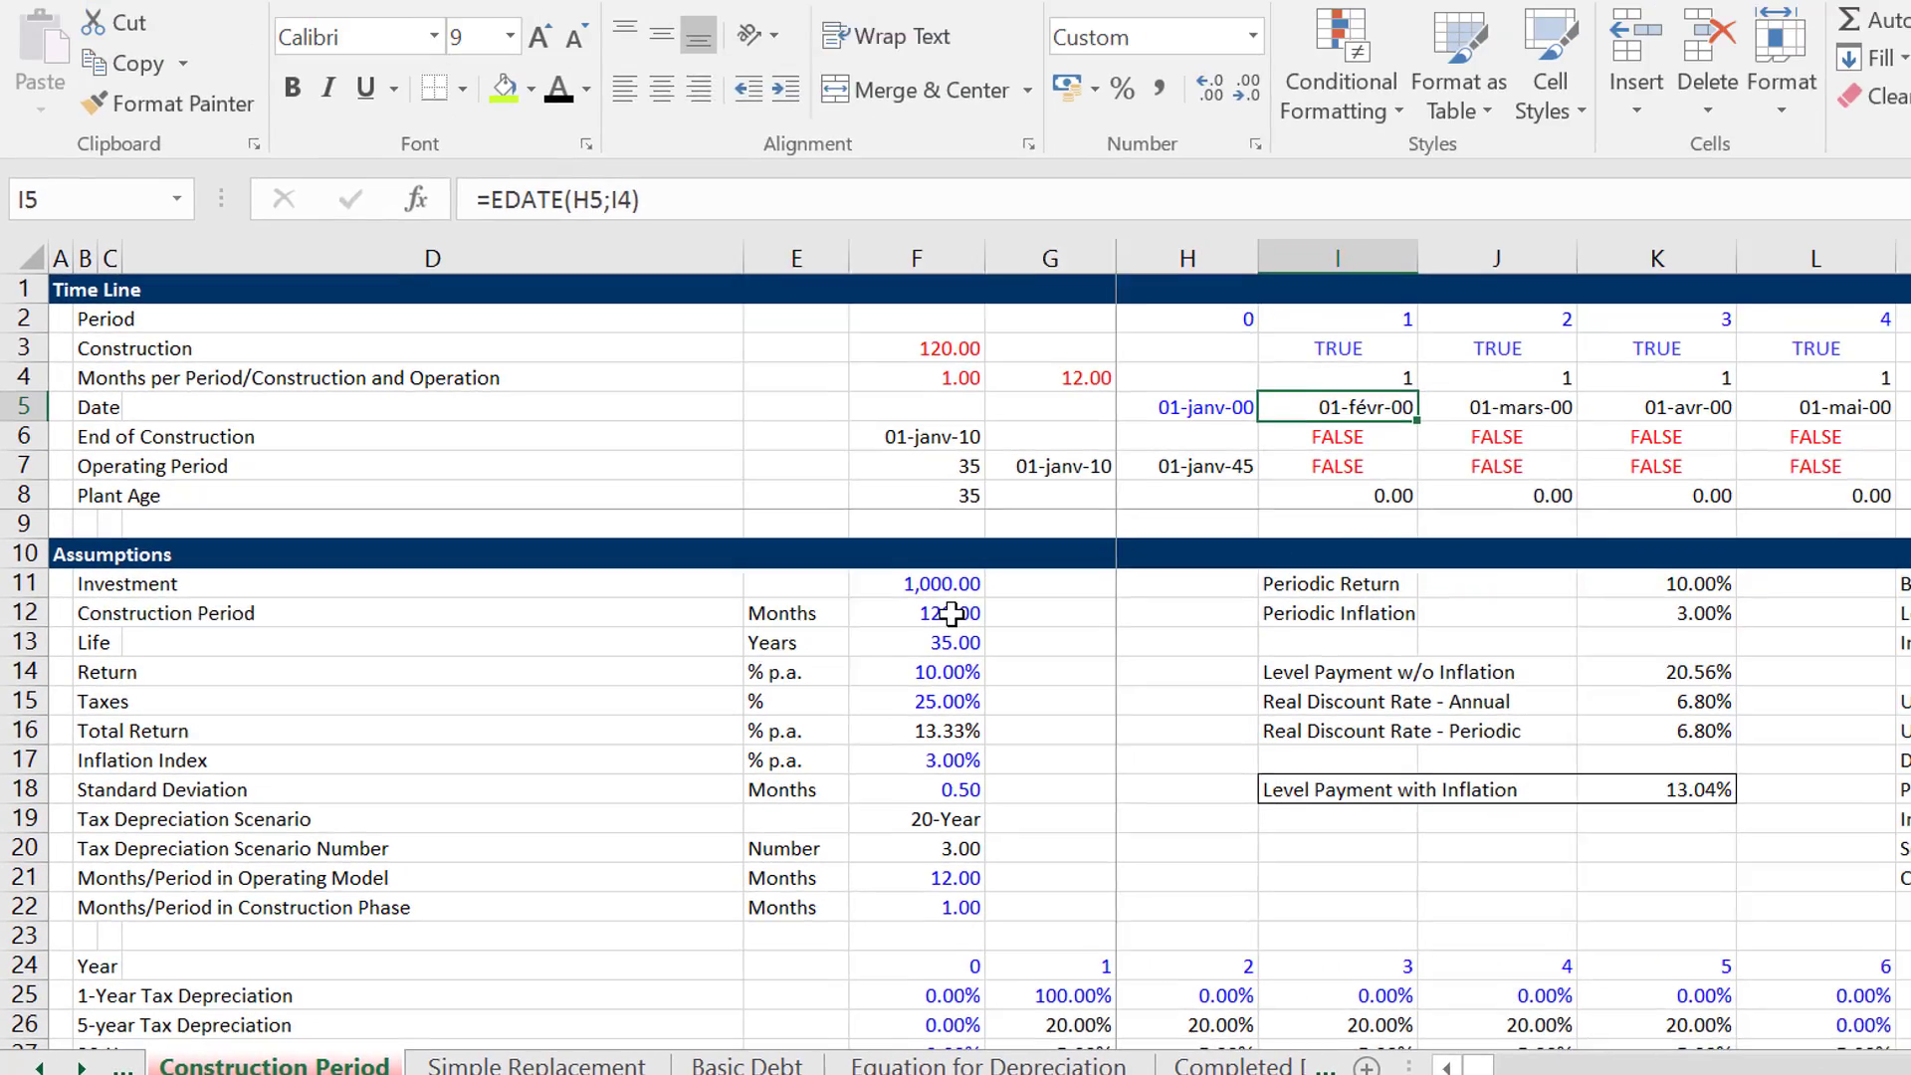
key(Right)
key(Left)
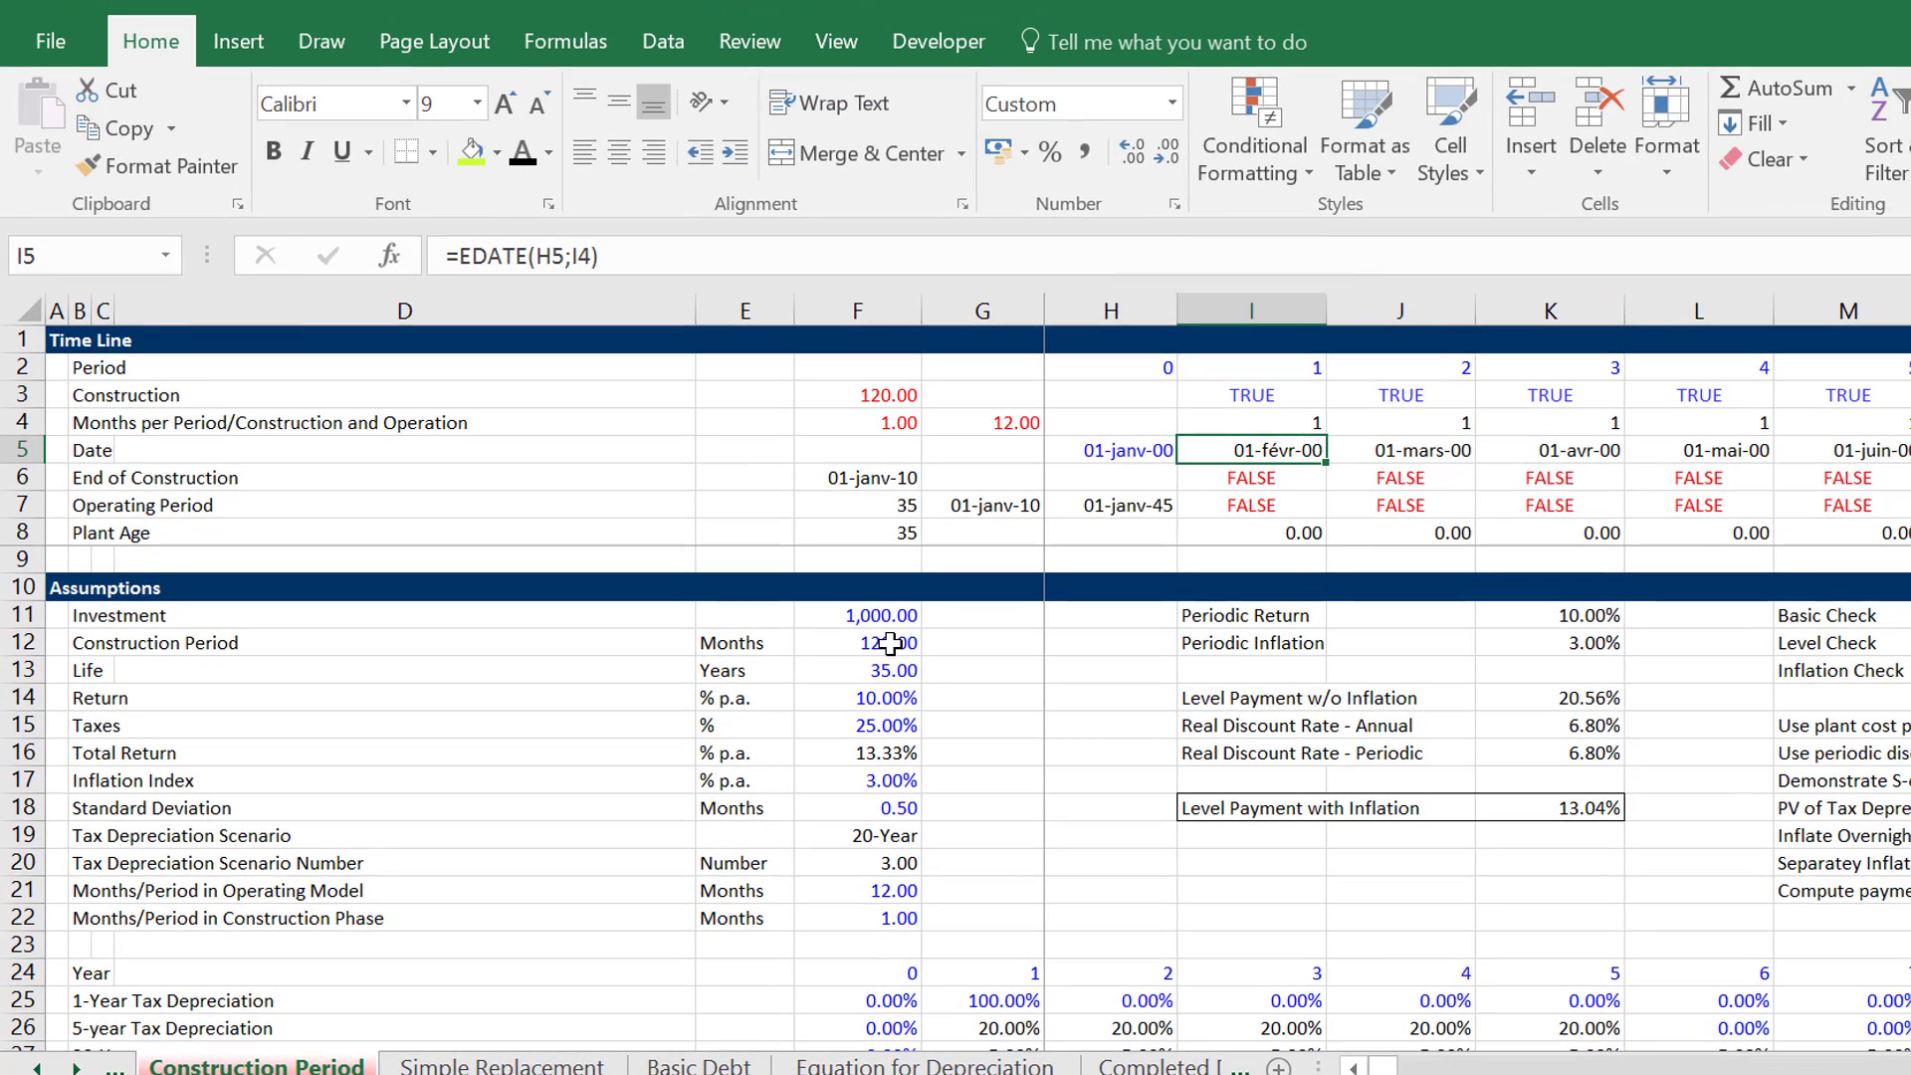
key(Left)
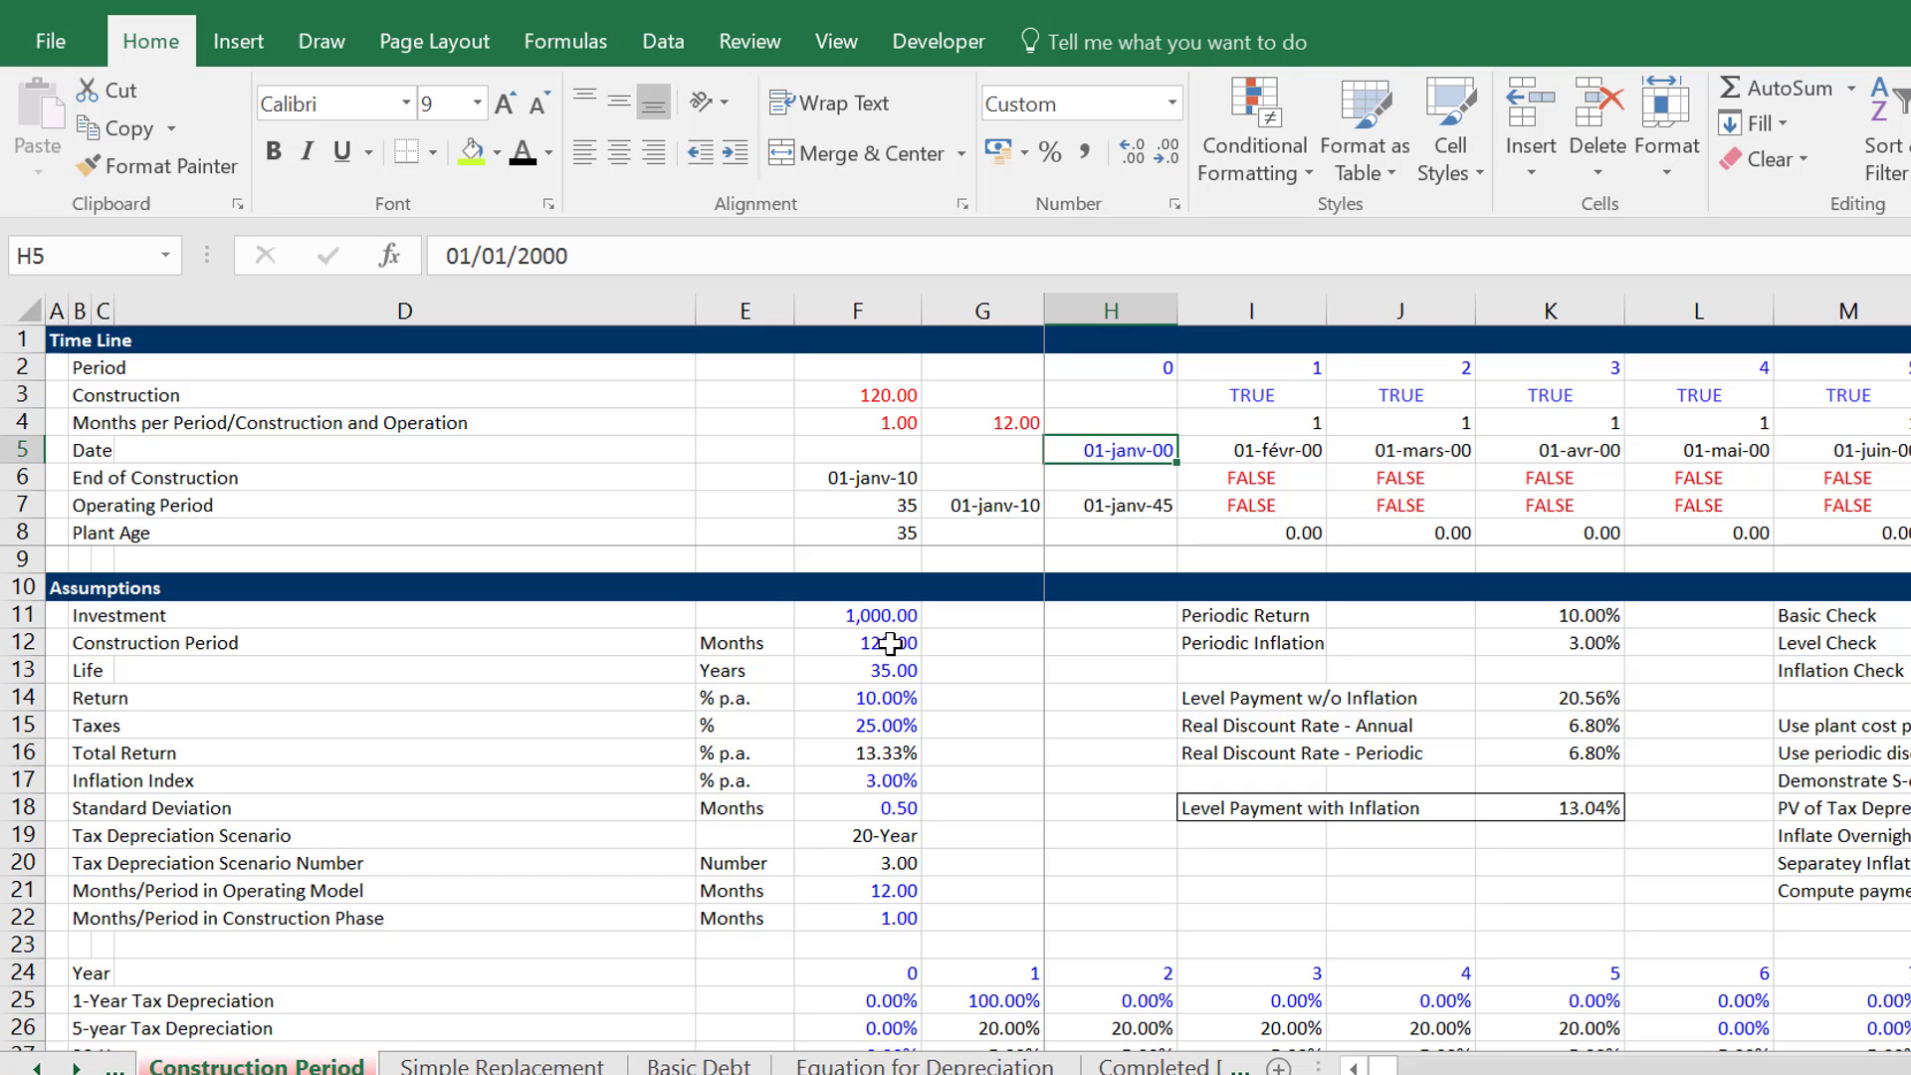
key(Right)
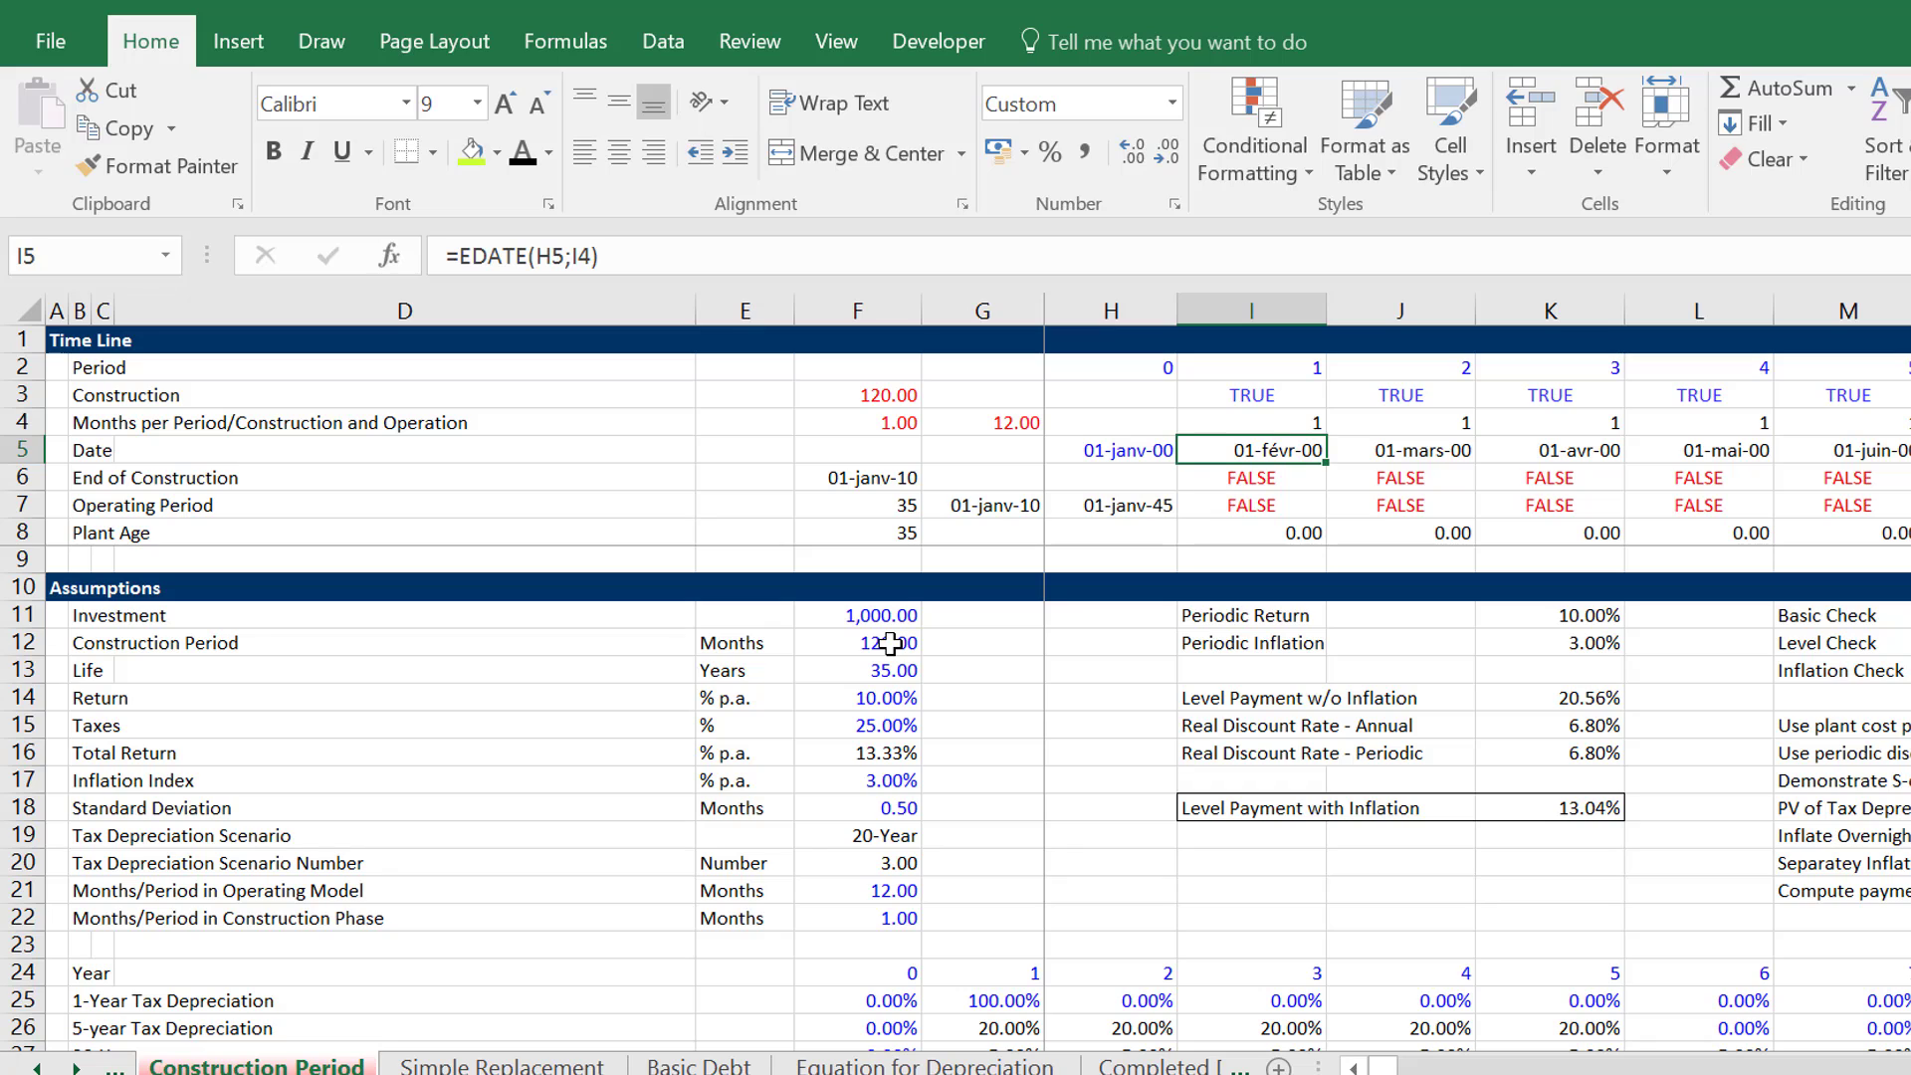
key(Right)
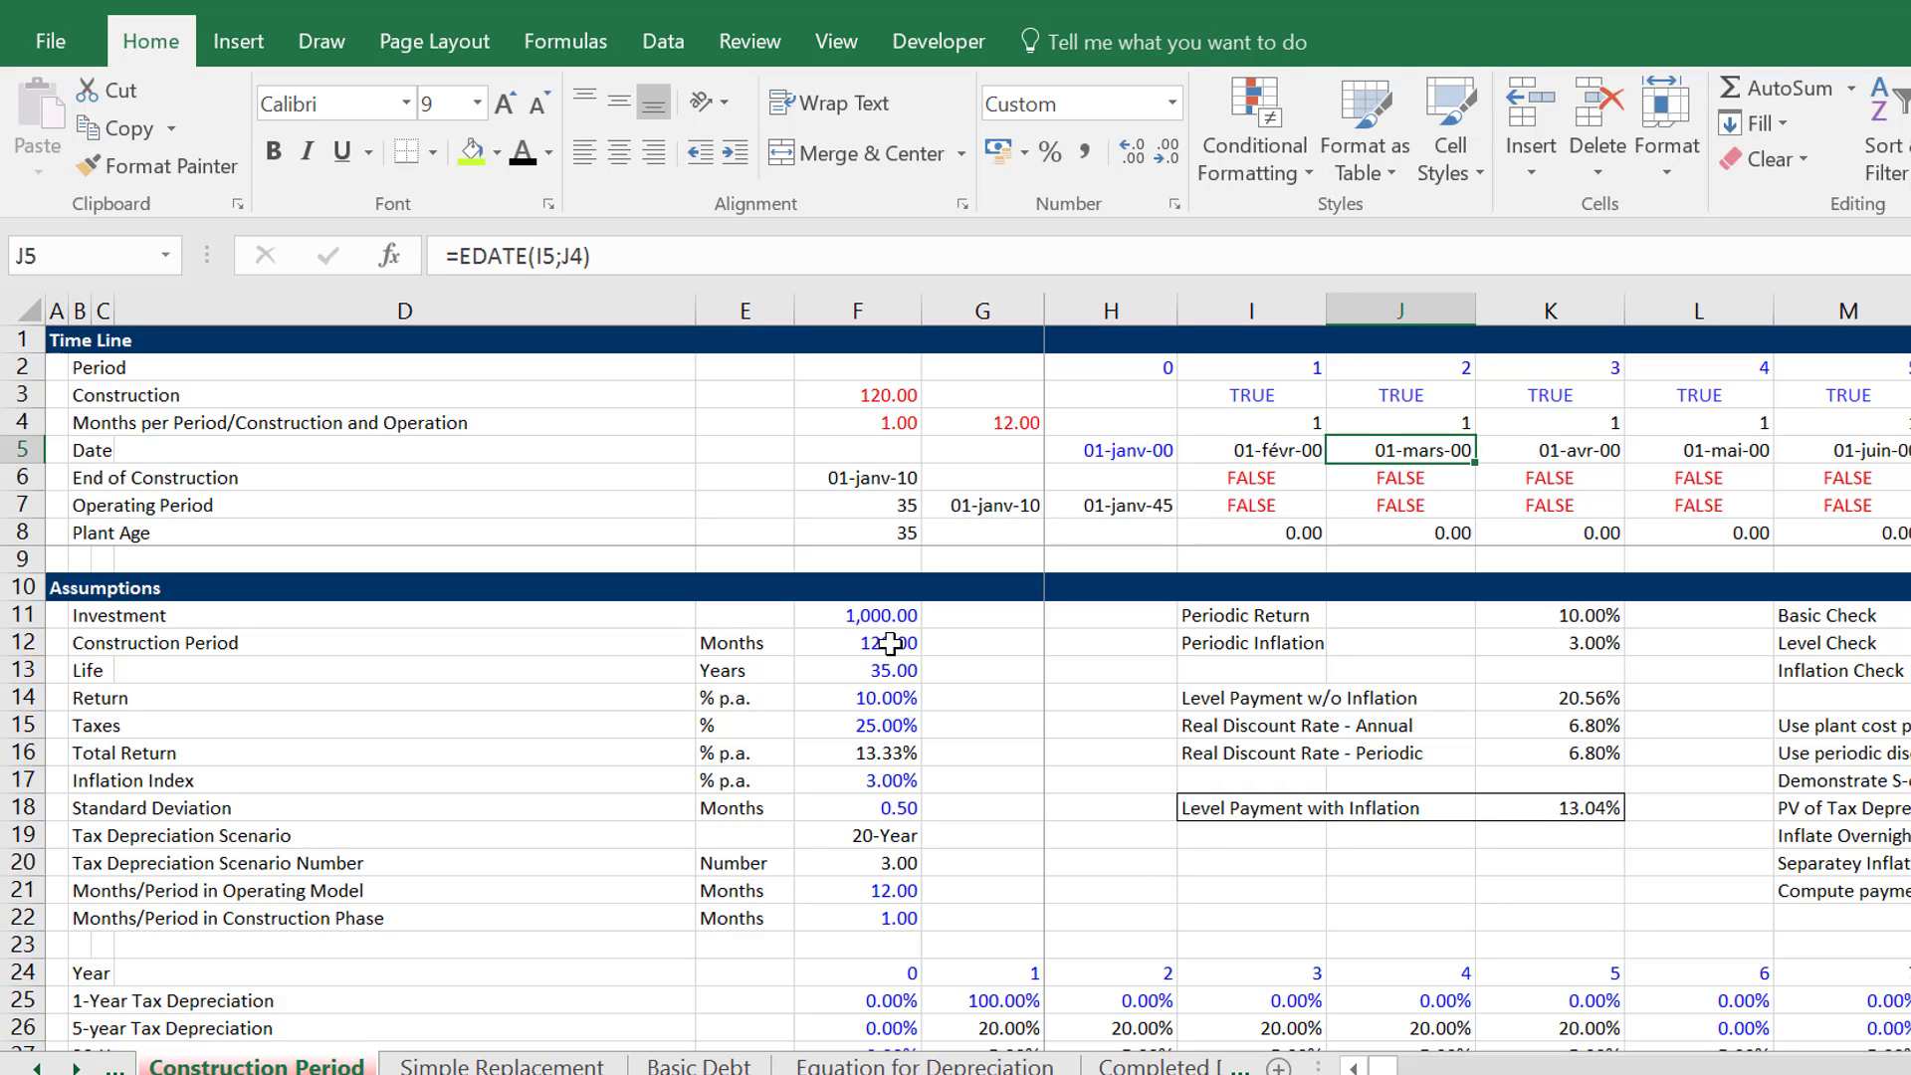
Examine the End of Construction formula in F6 and the start date and construction length it references.
key(Left)
key(Left)
key(Left)
key(Left)
key(Down)
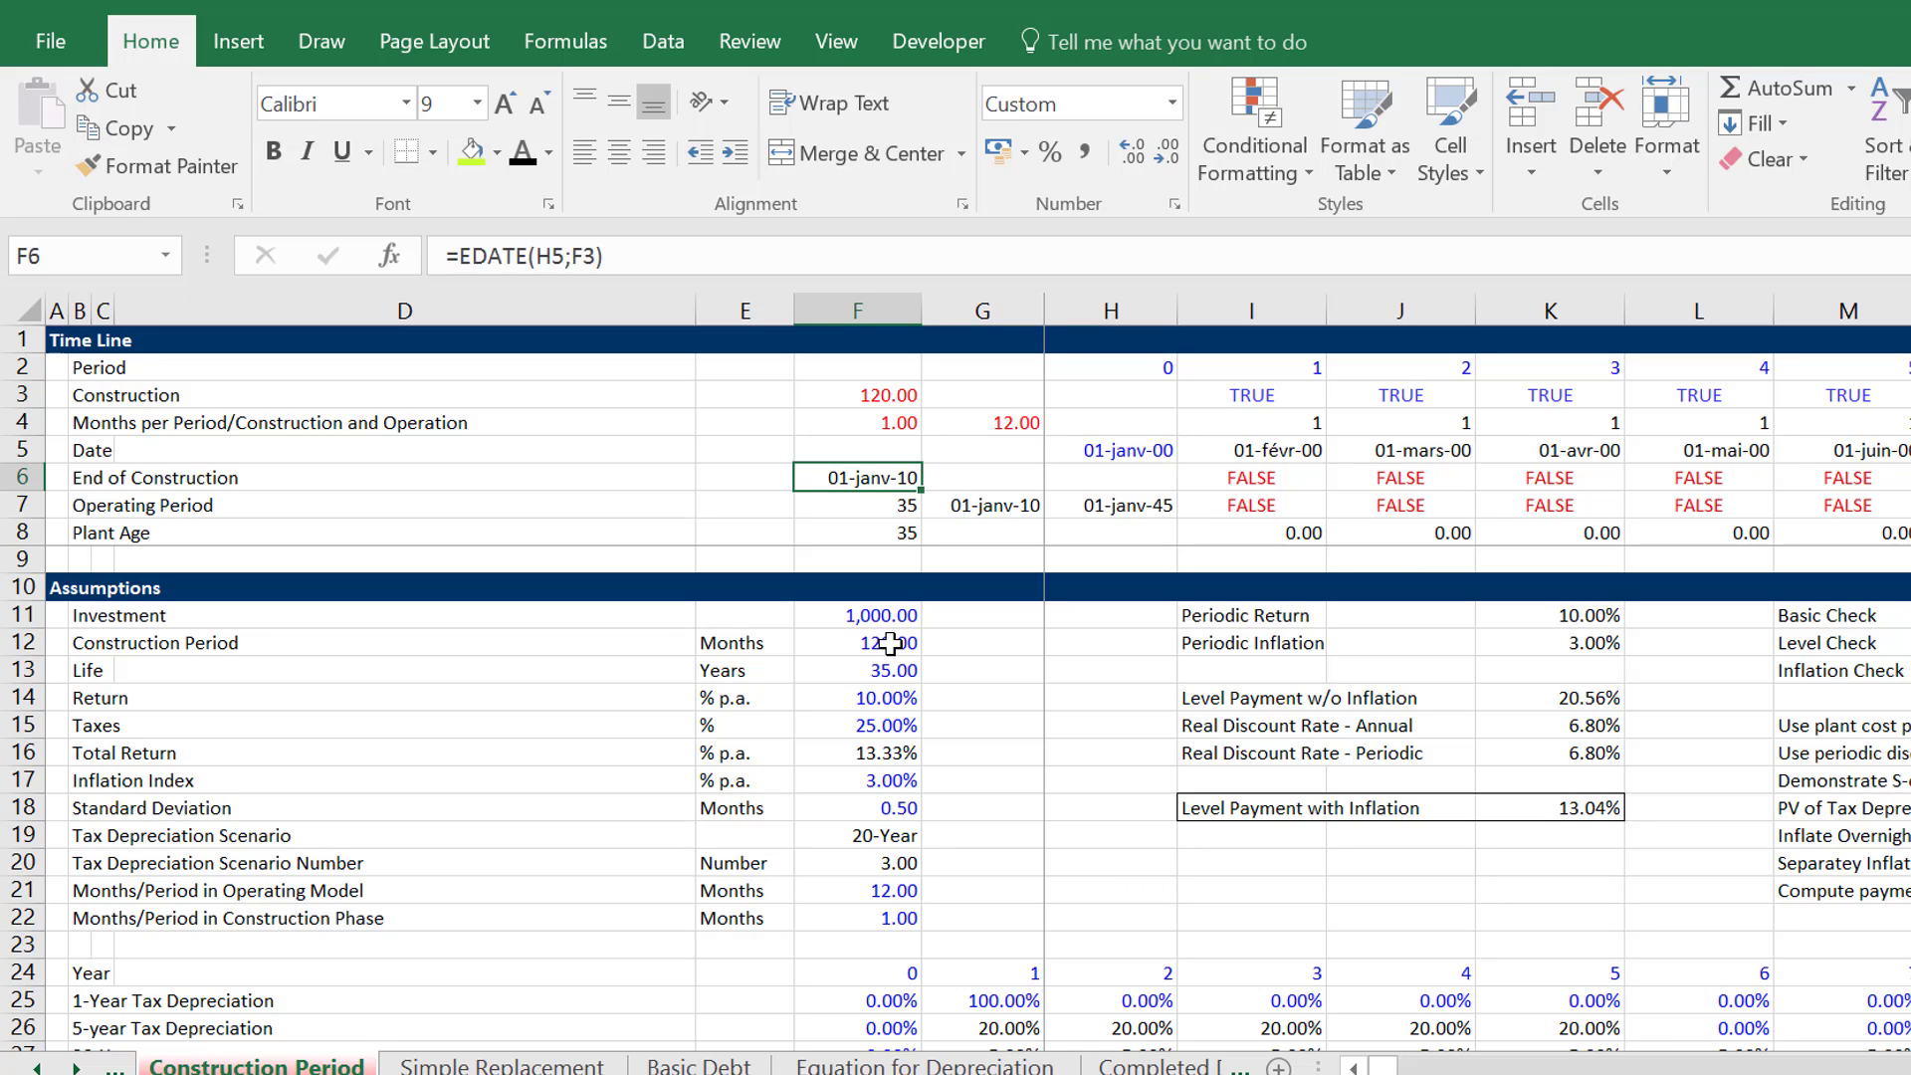
key(F2)
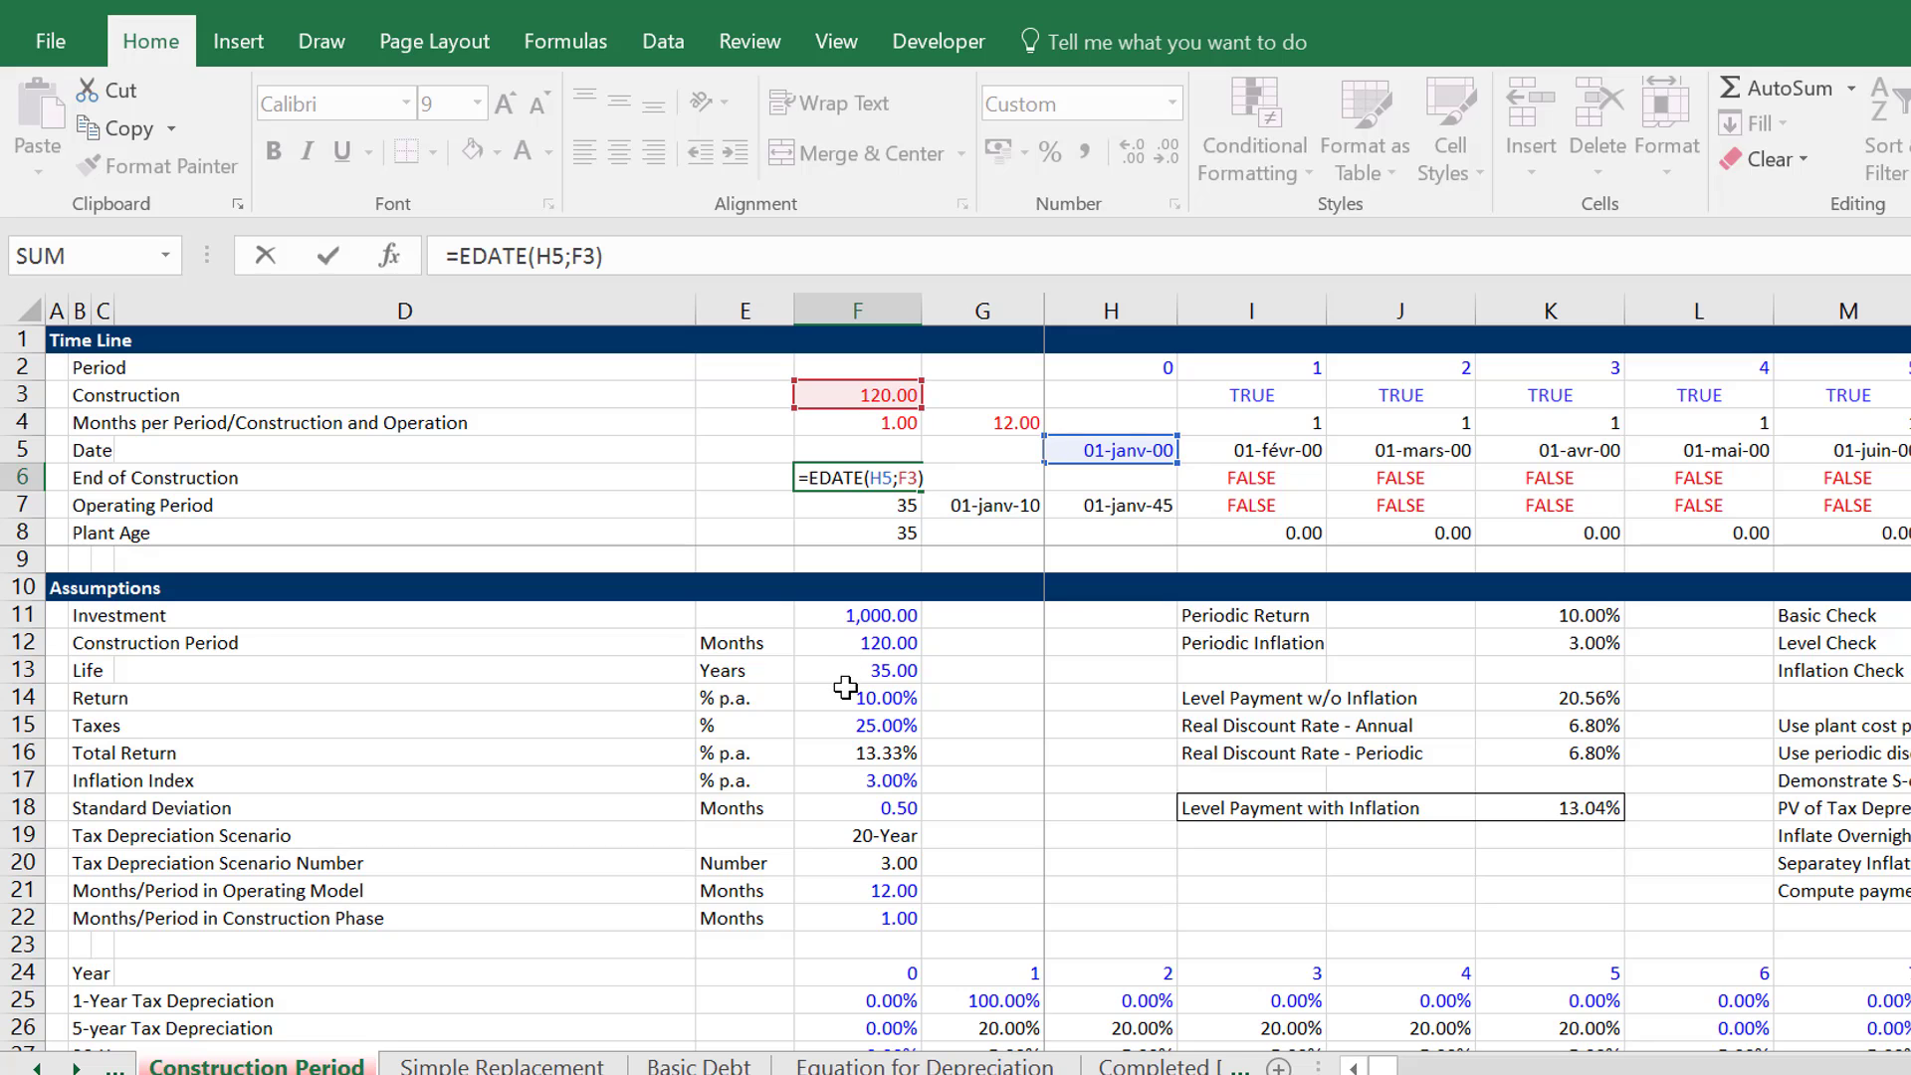
key(Return)
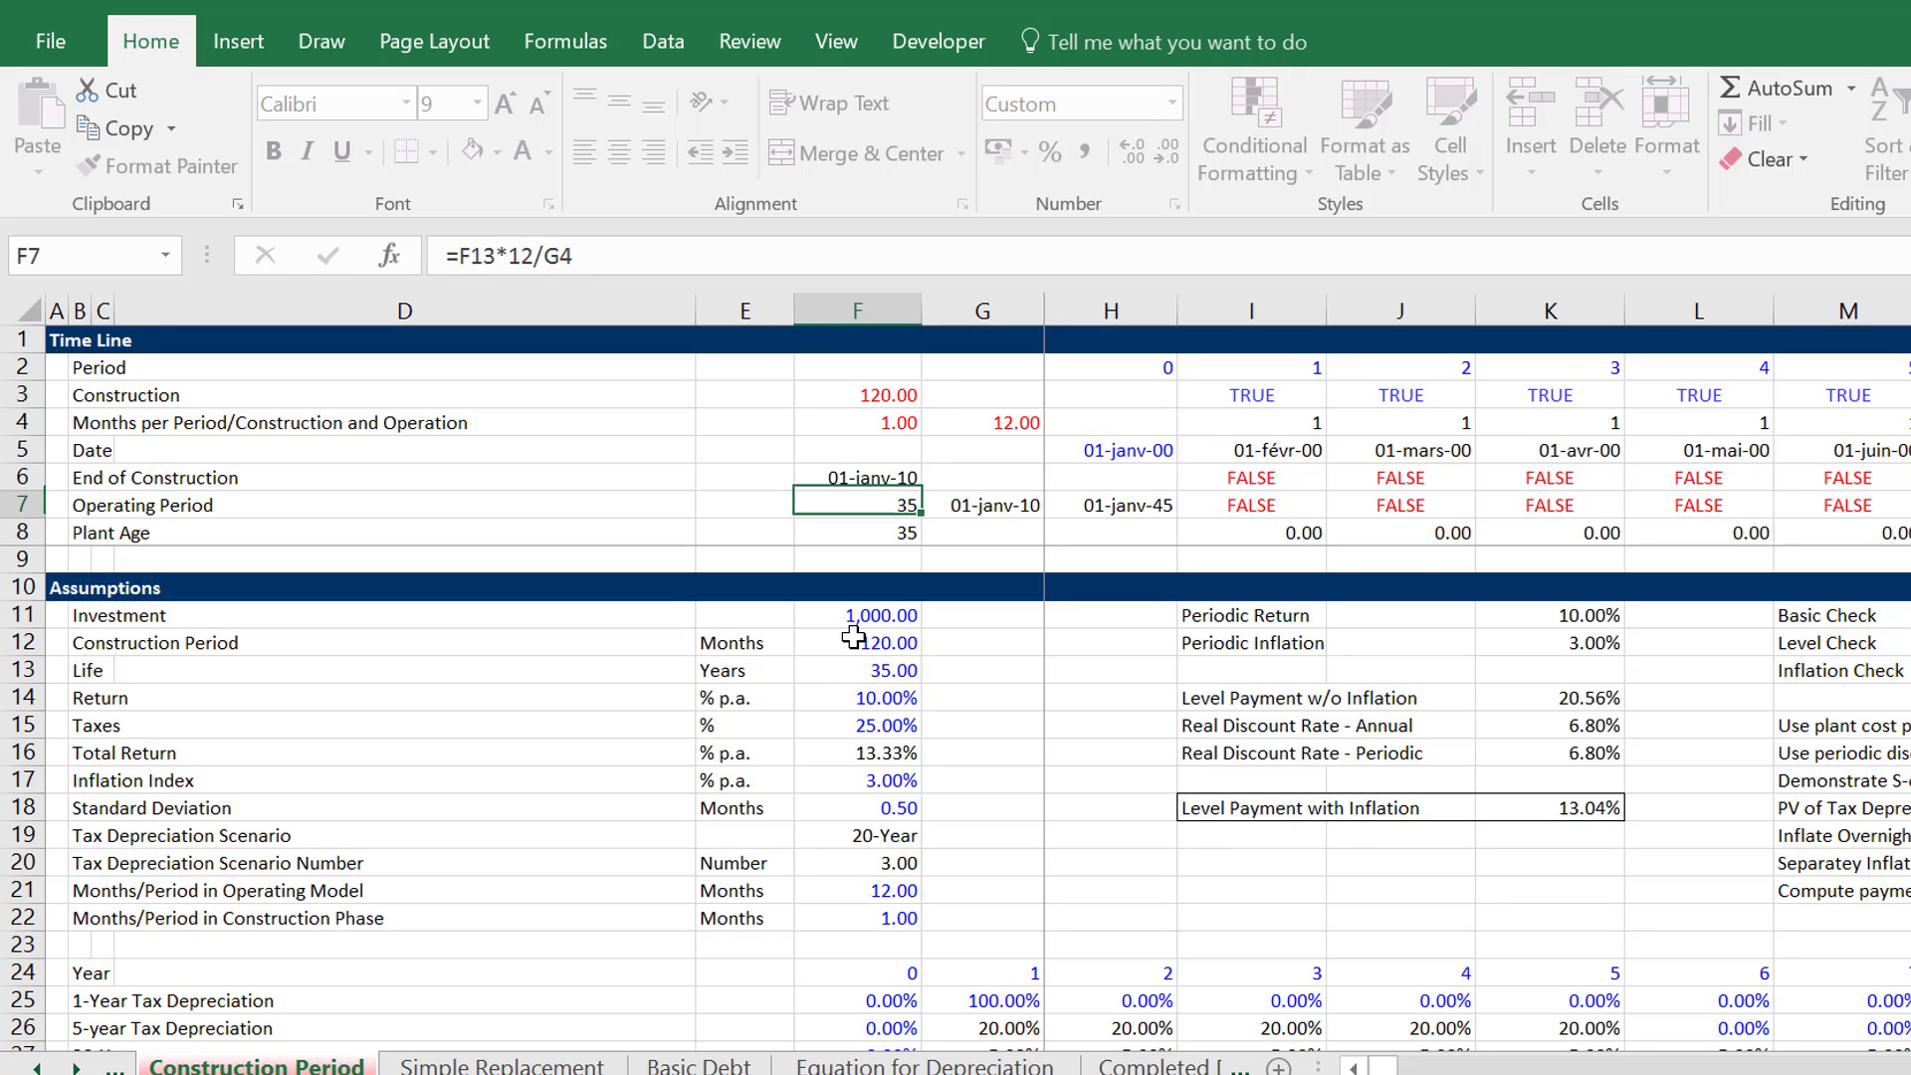
Set the Construction Period assumption in F12 to 36 months.
key(Down)
key(Down)
key(Down)
key(Down)
key(Down)
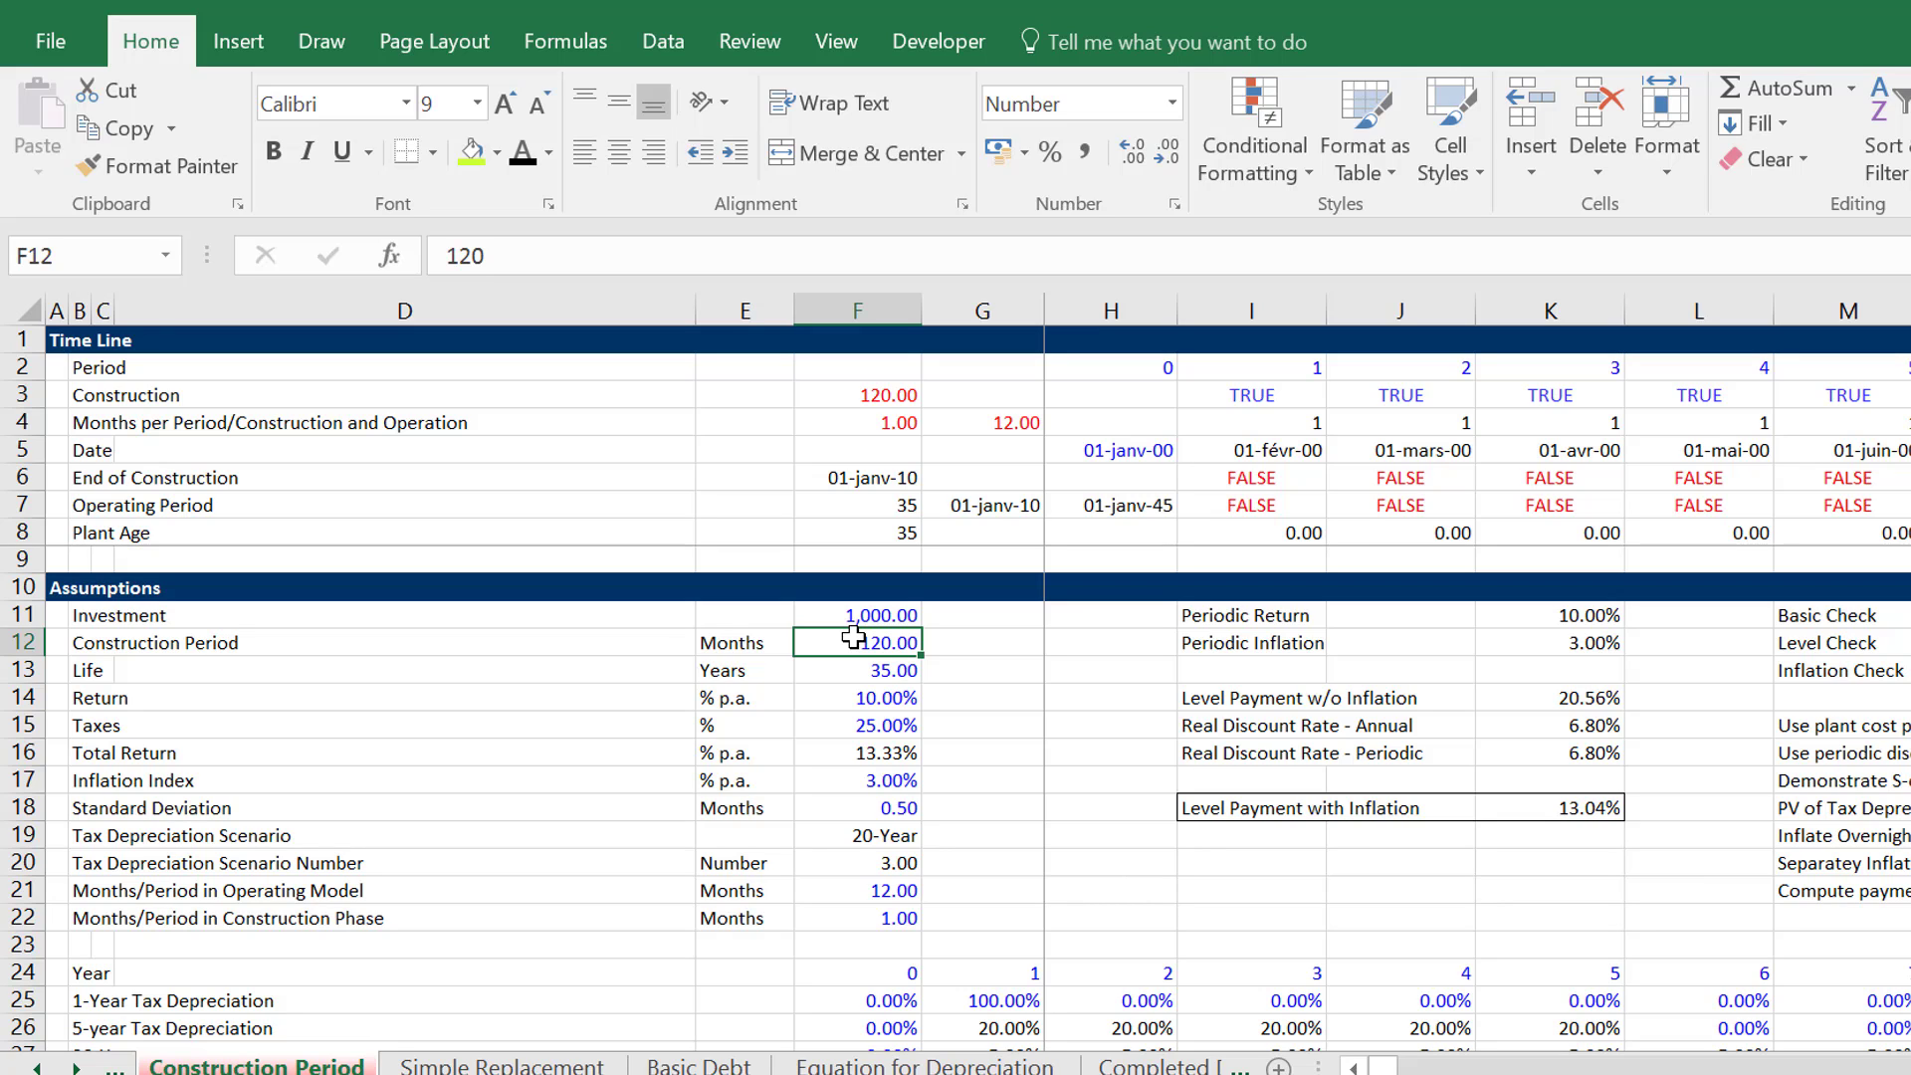
text(3)
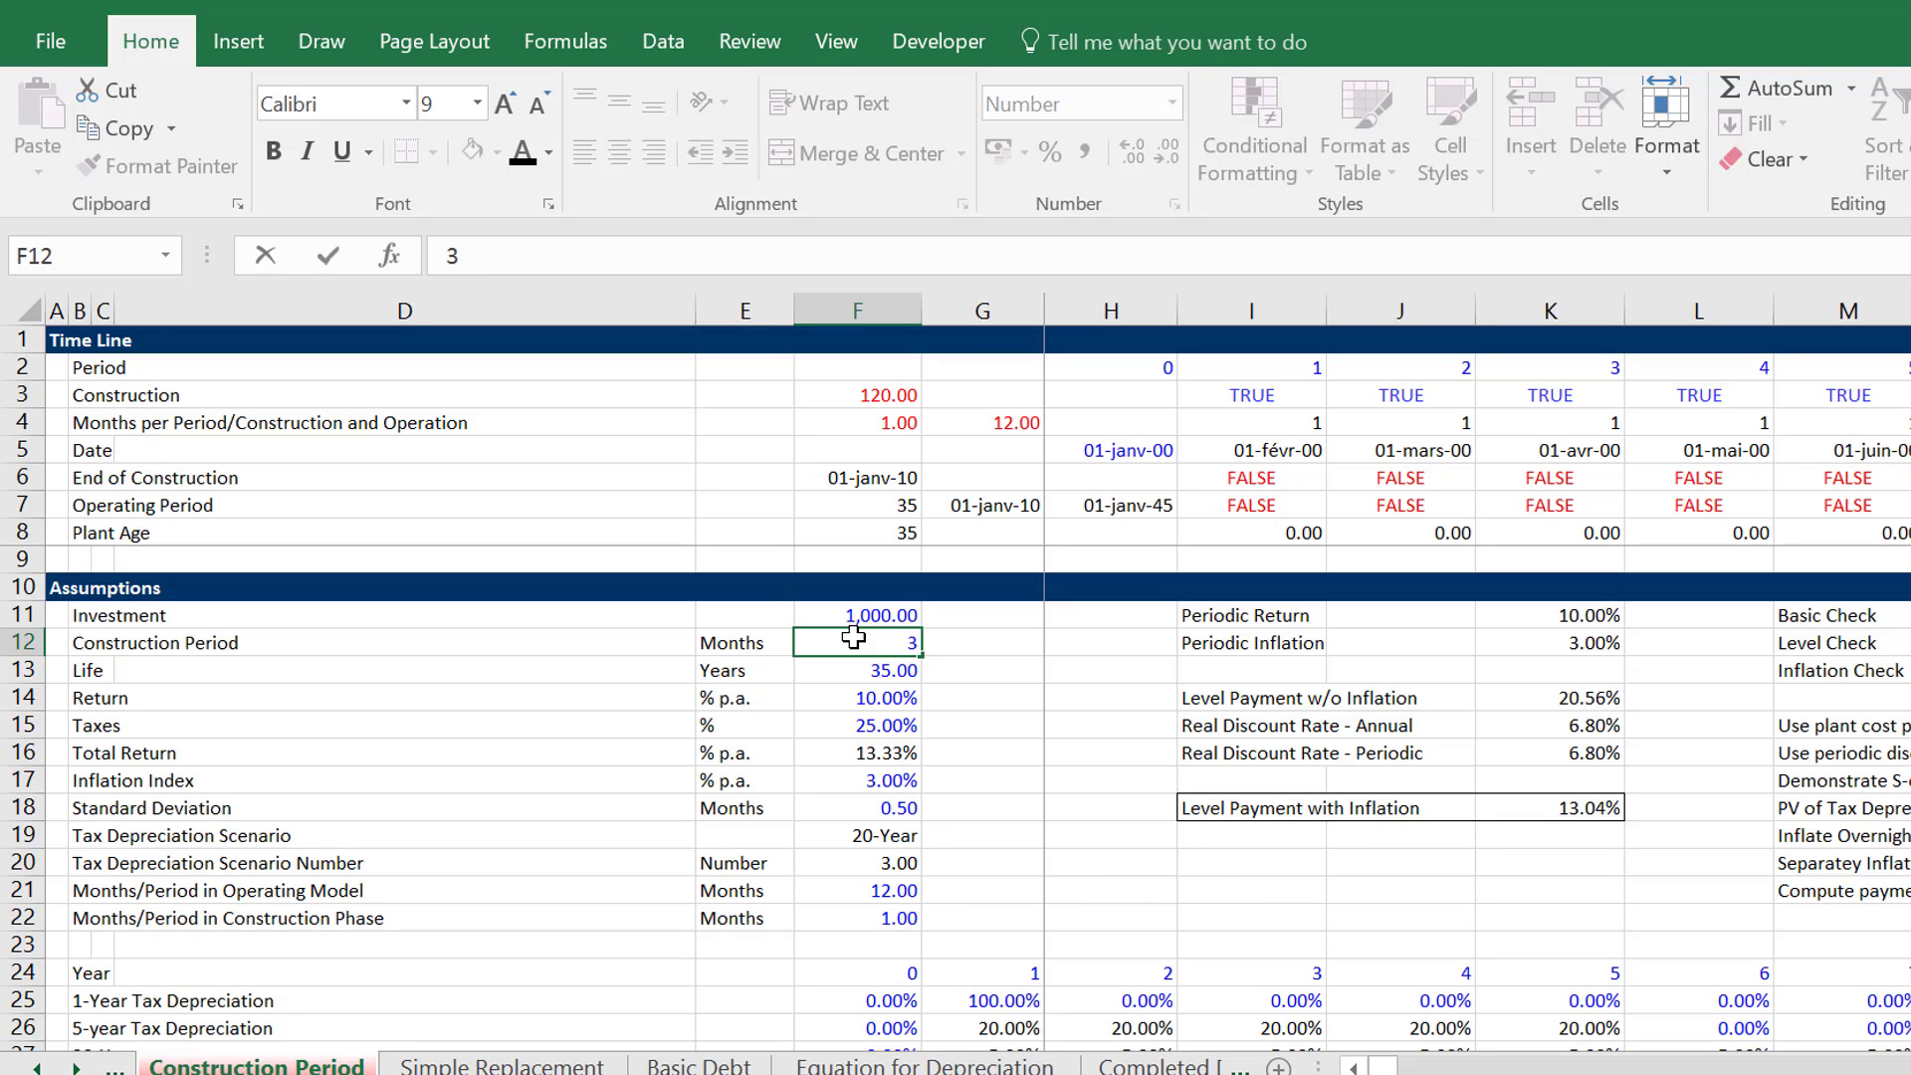
text(6)
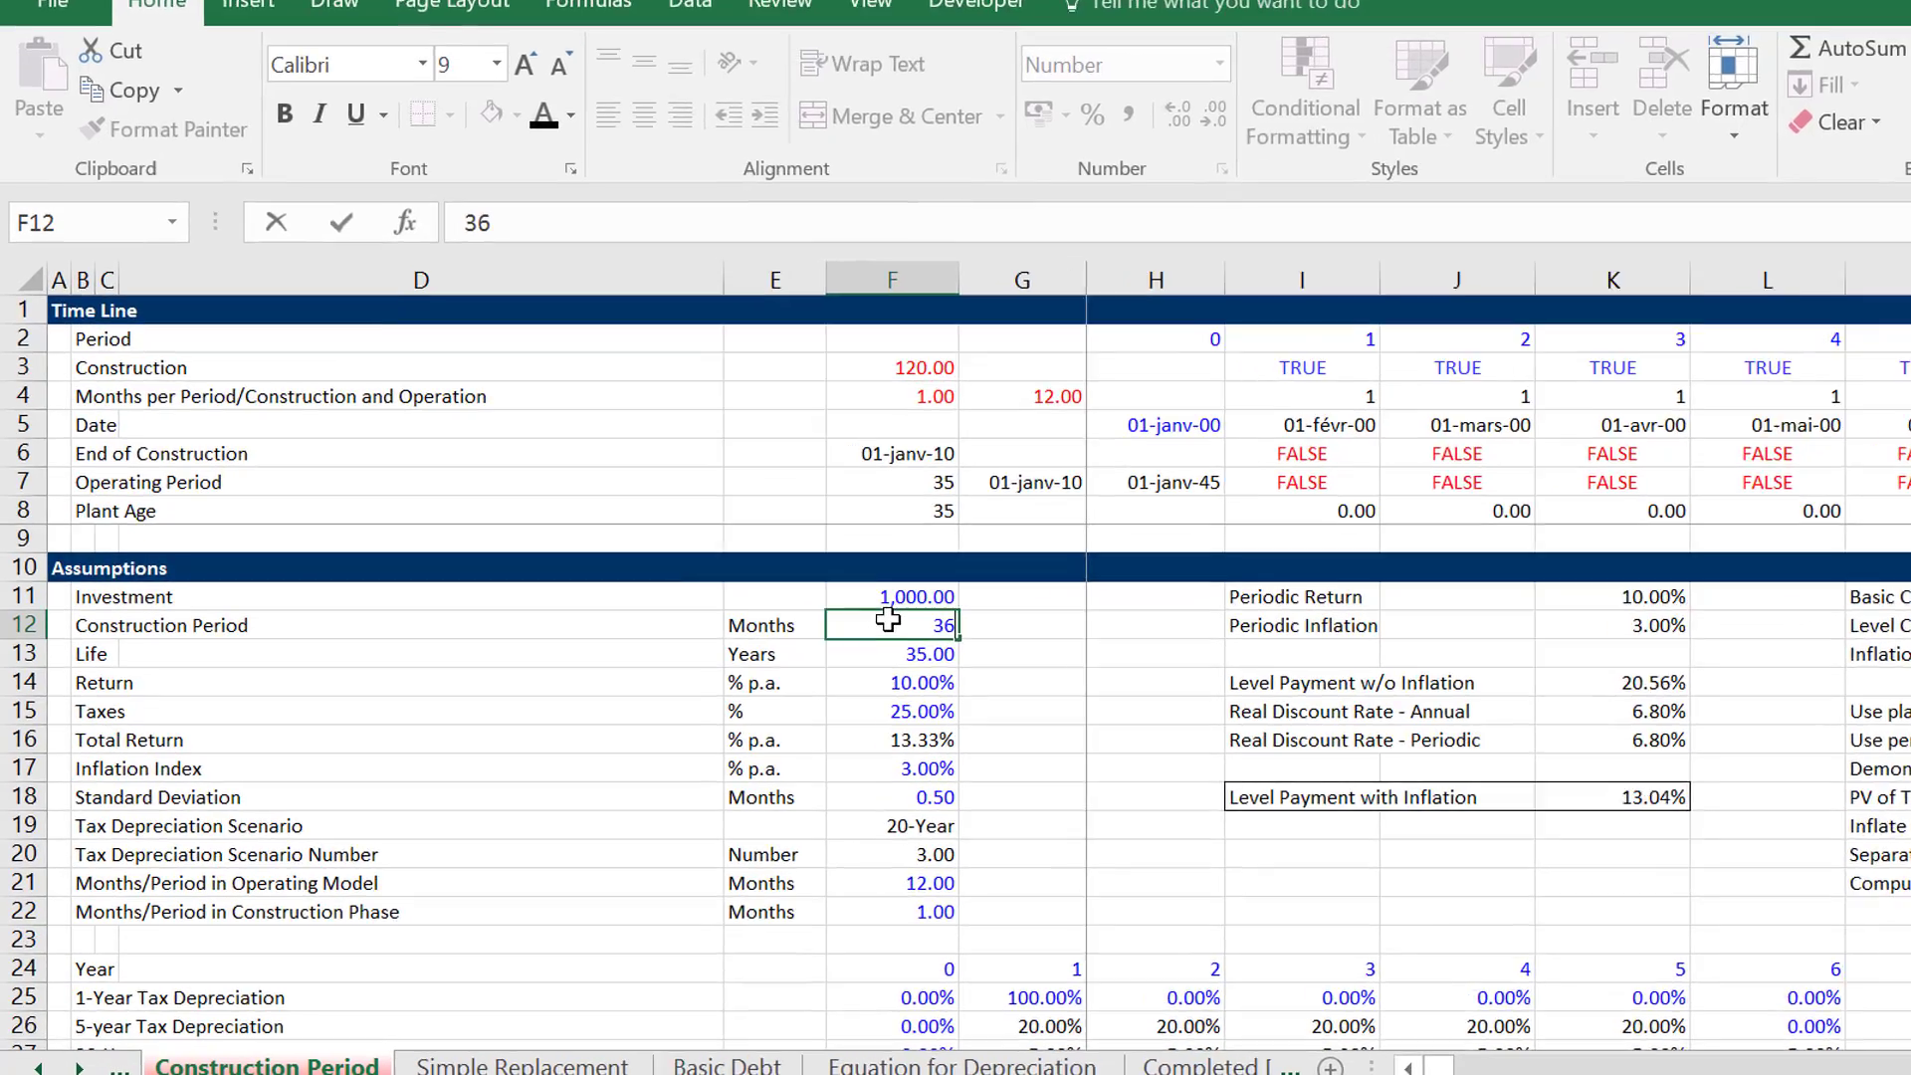
key(Return)
Extend the End of Construction label in B6 to read End of Construction/COD.
key(Up)
key(Up)
key(Up)
key(Up)
key(Up)
key(Up)
key(Up)
key(Up)
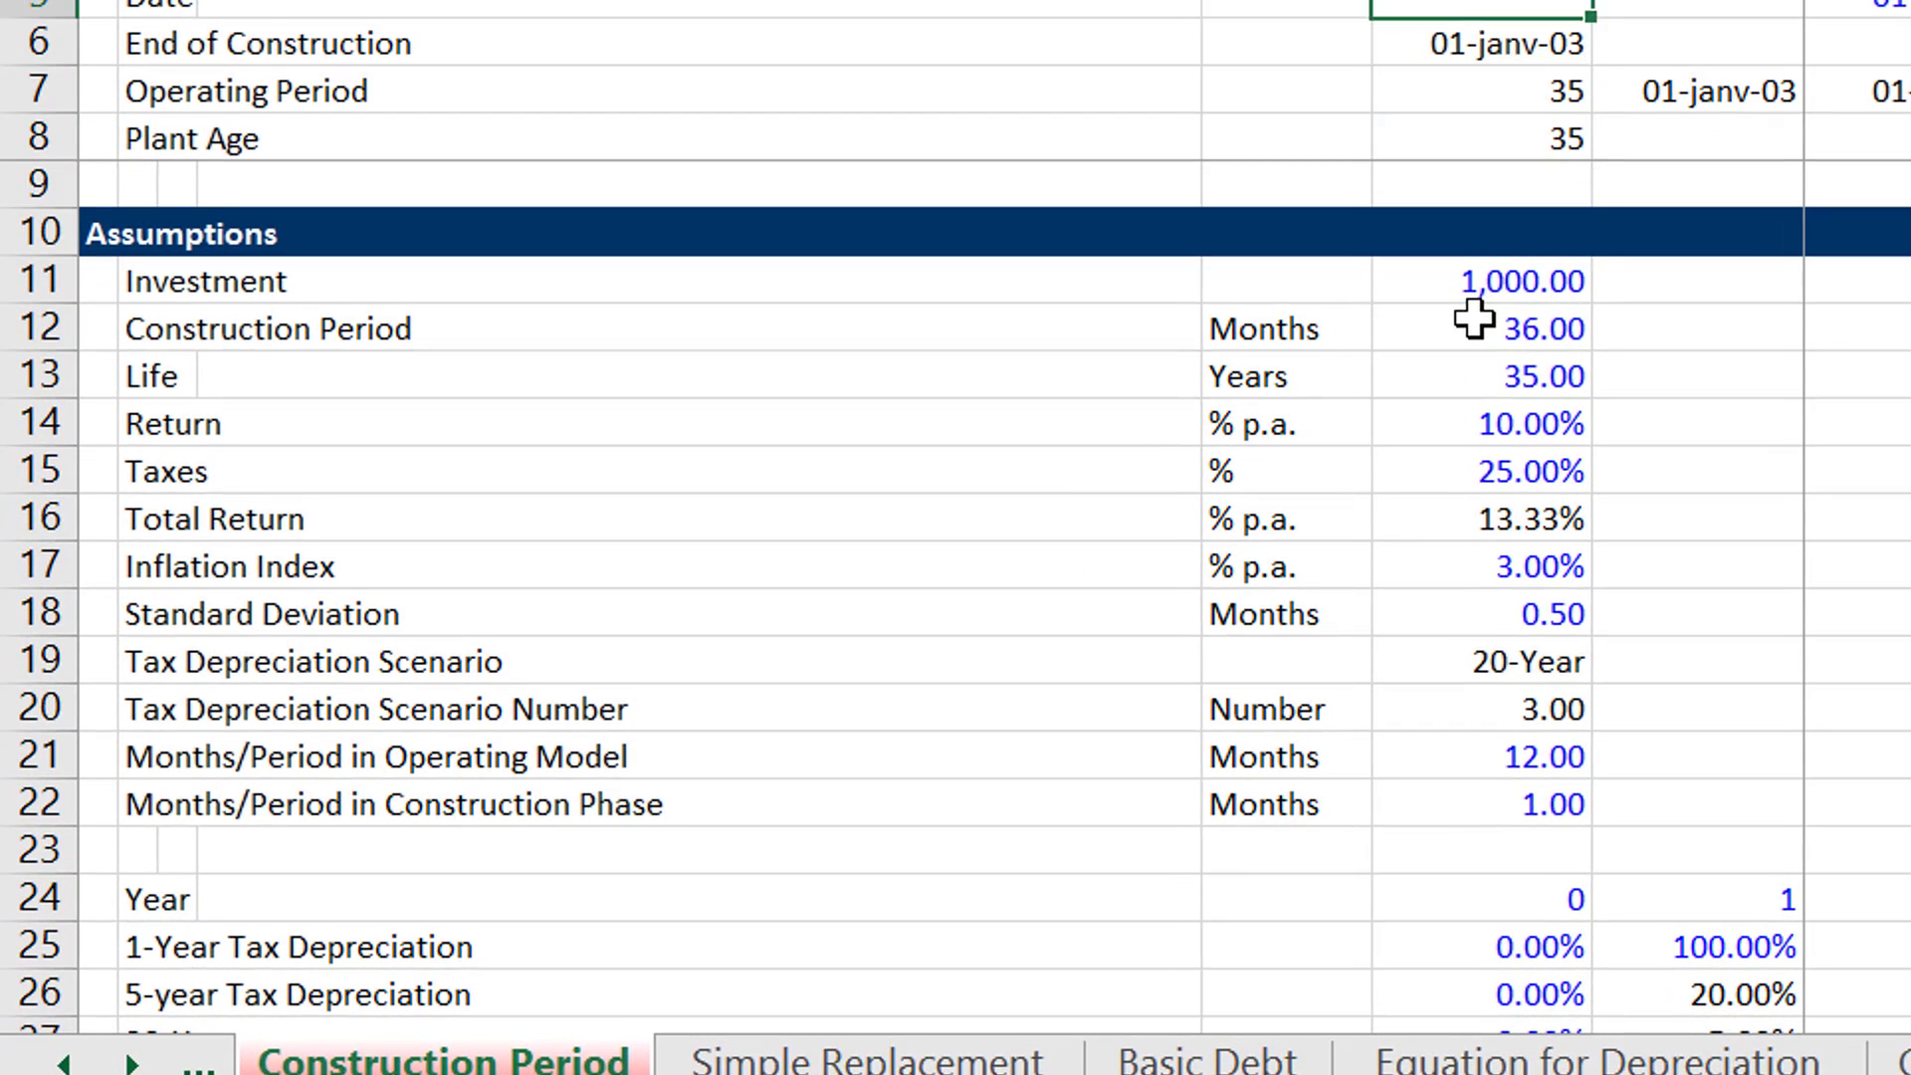
key(Up)
key(Down)
key(Down)
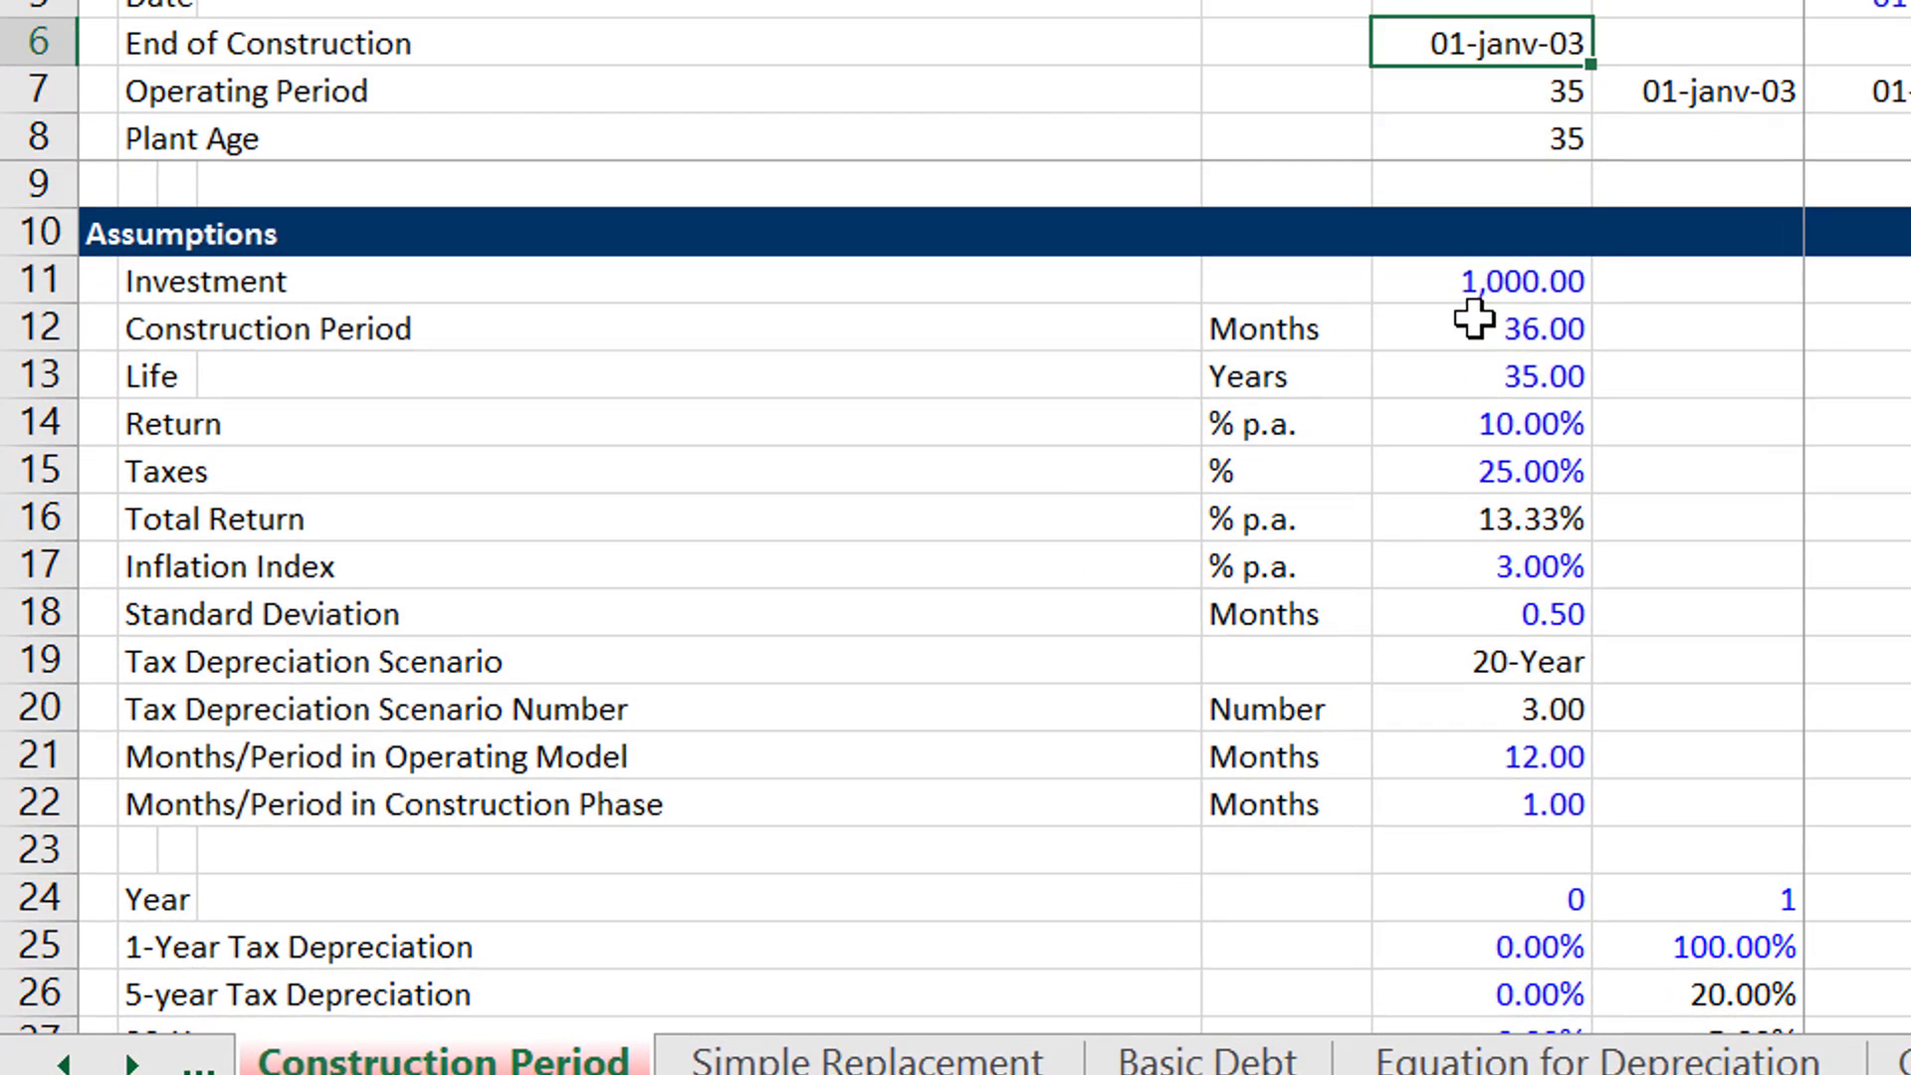
key(Left)
key(Left)
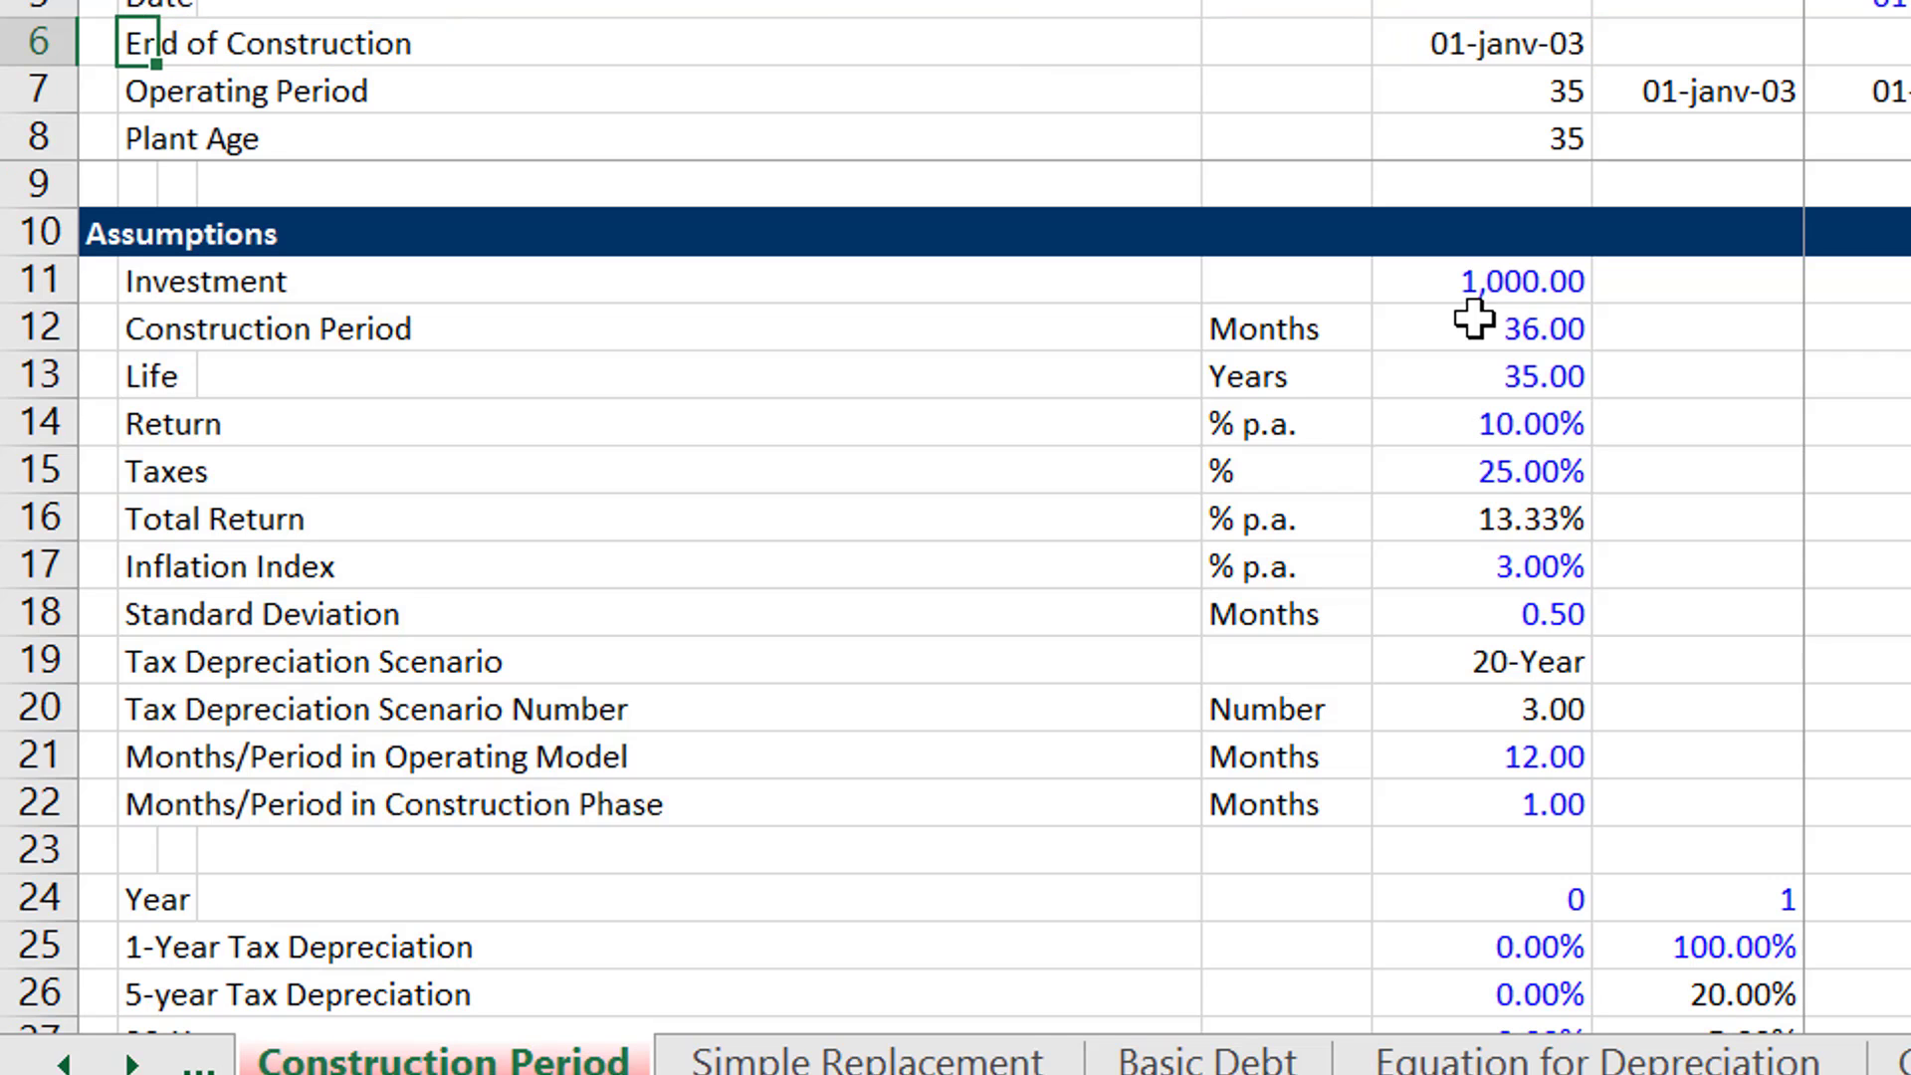
key(F2)
text(/)
text(CO)
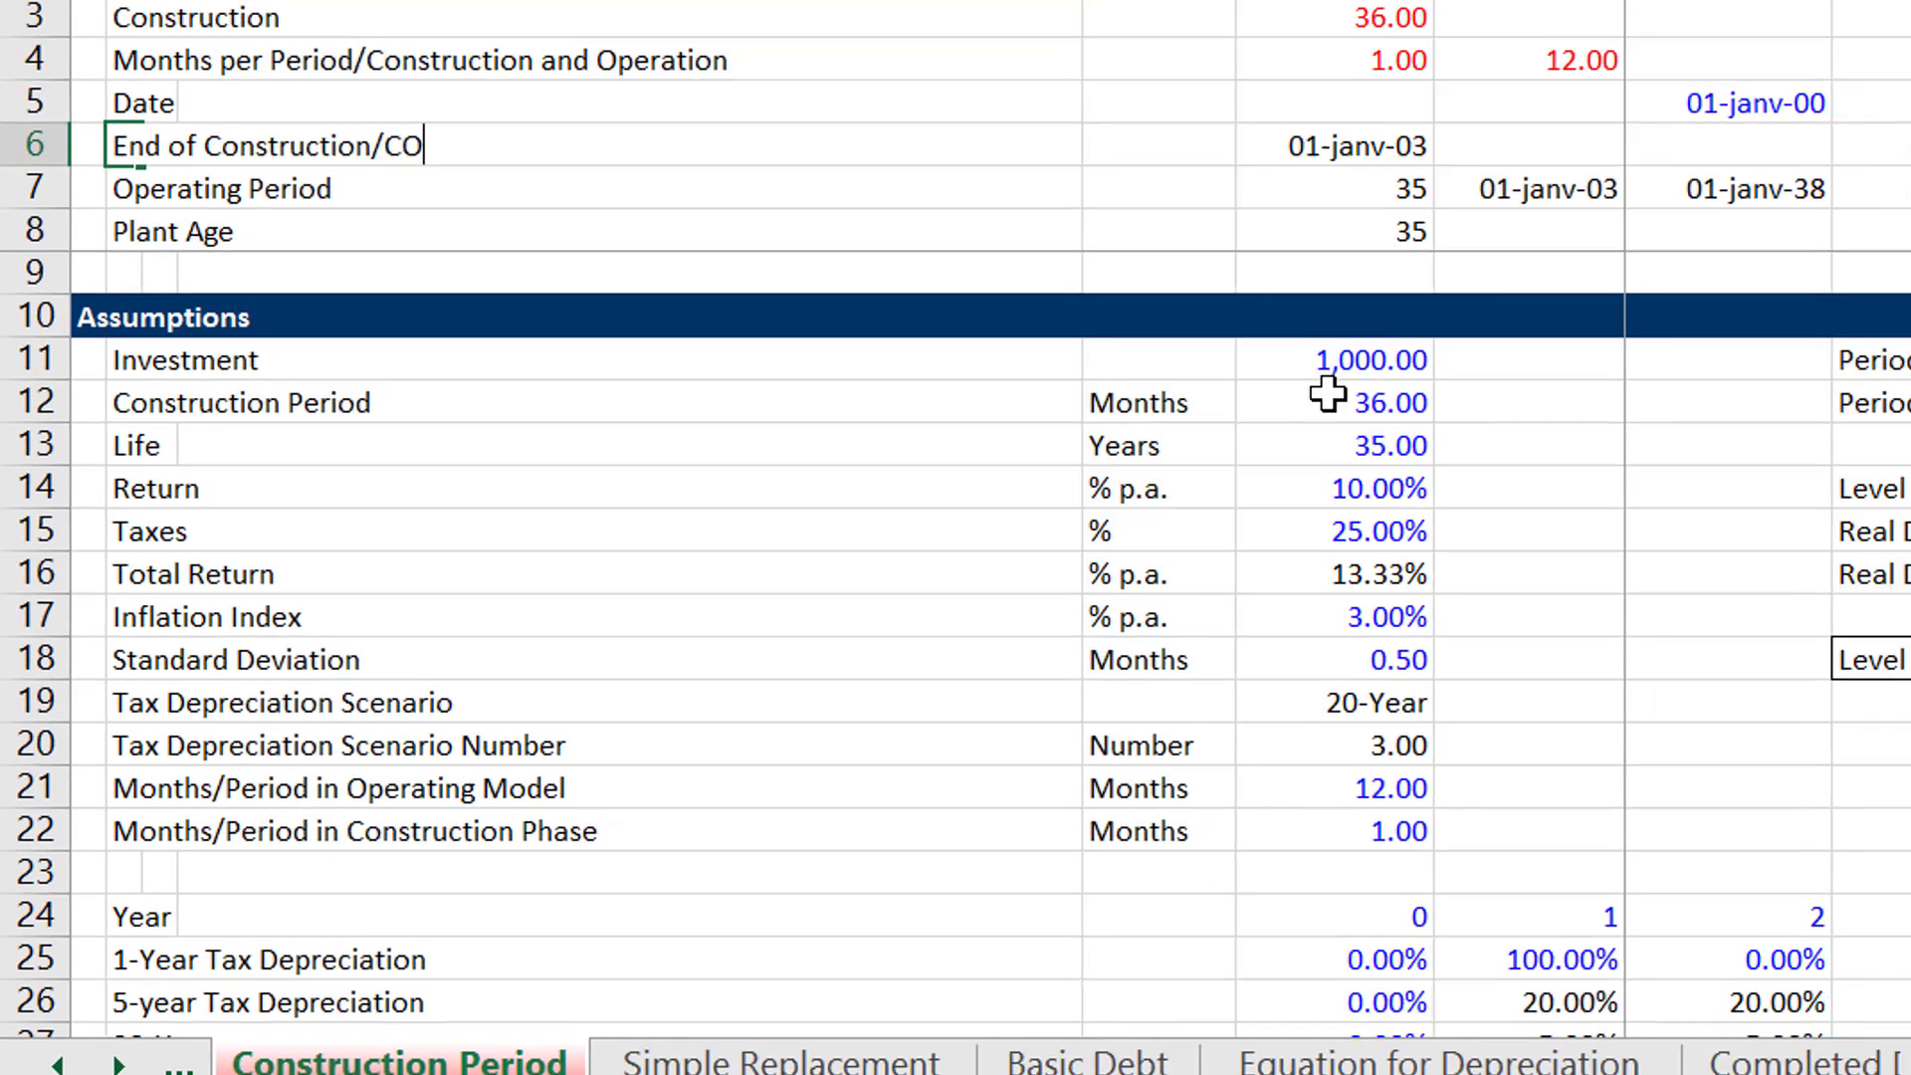
text(D)
key(Return)
key(Up)
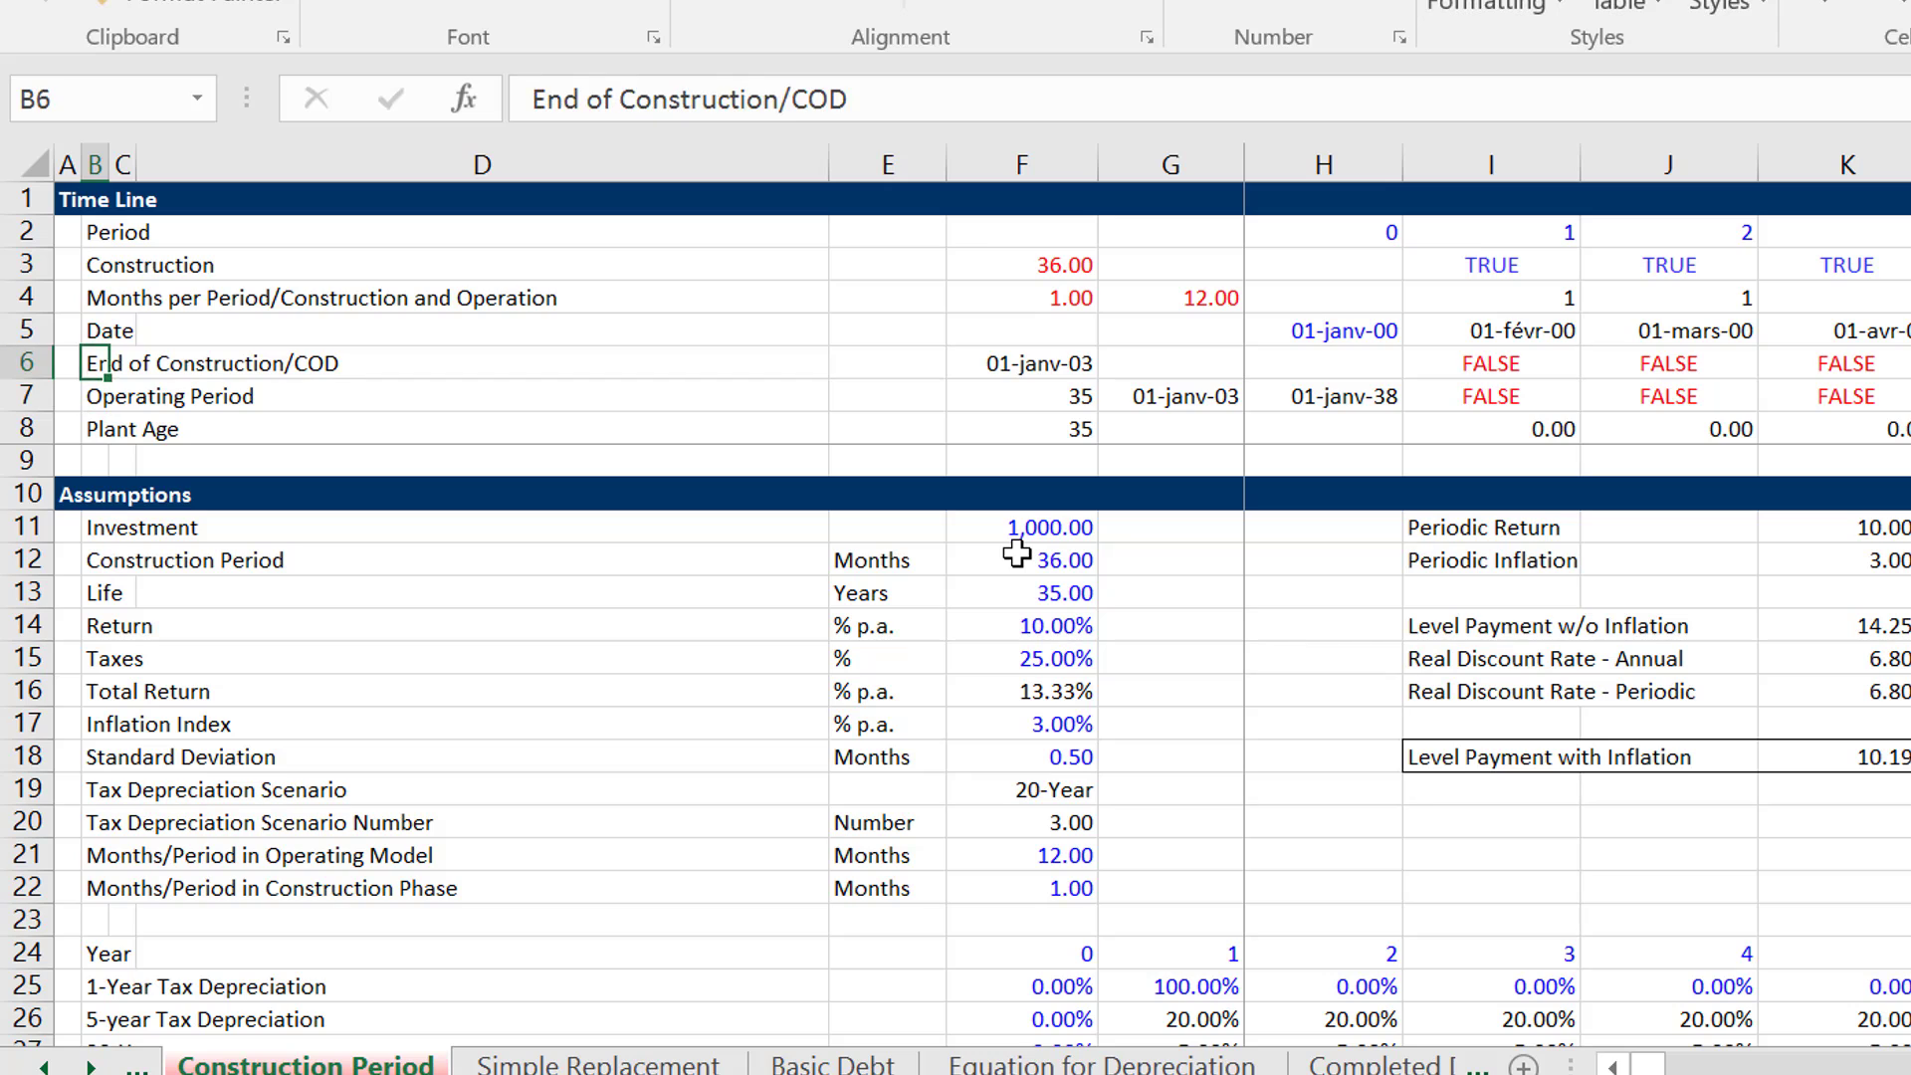
Enter =EDATE(F6;F4) in G6 beside the End of Construction/COD date and format the cell as a date.
key(Right)
key(Right)
key(Right)
key(Right)
key(Right)
text(=)
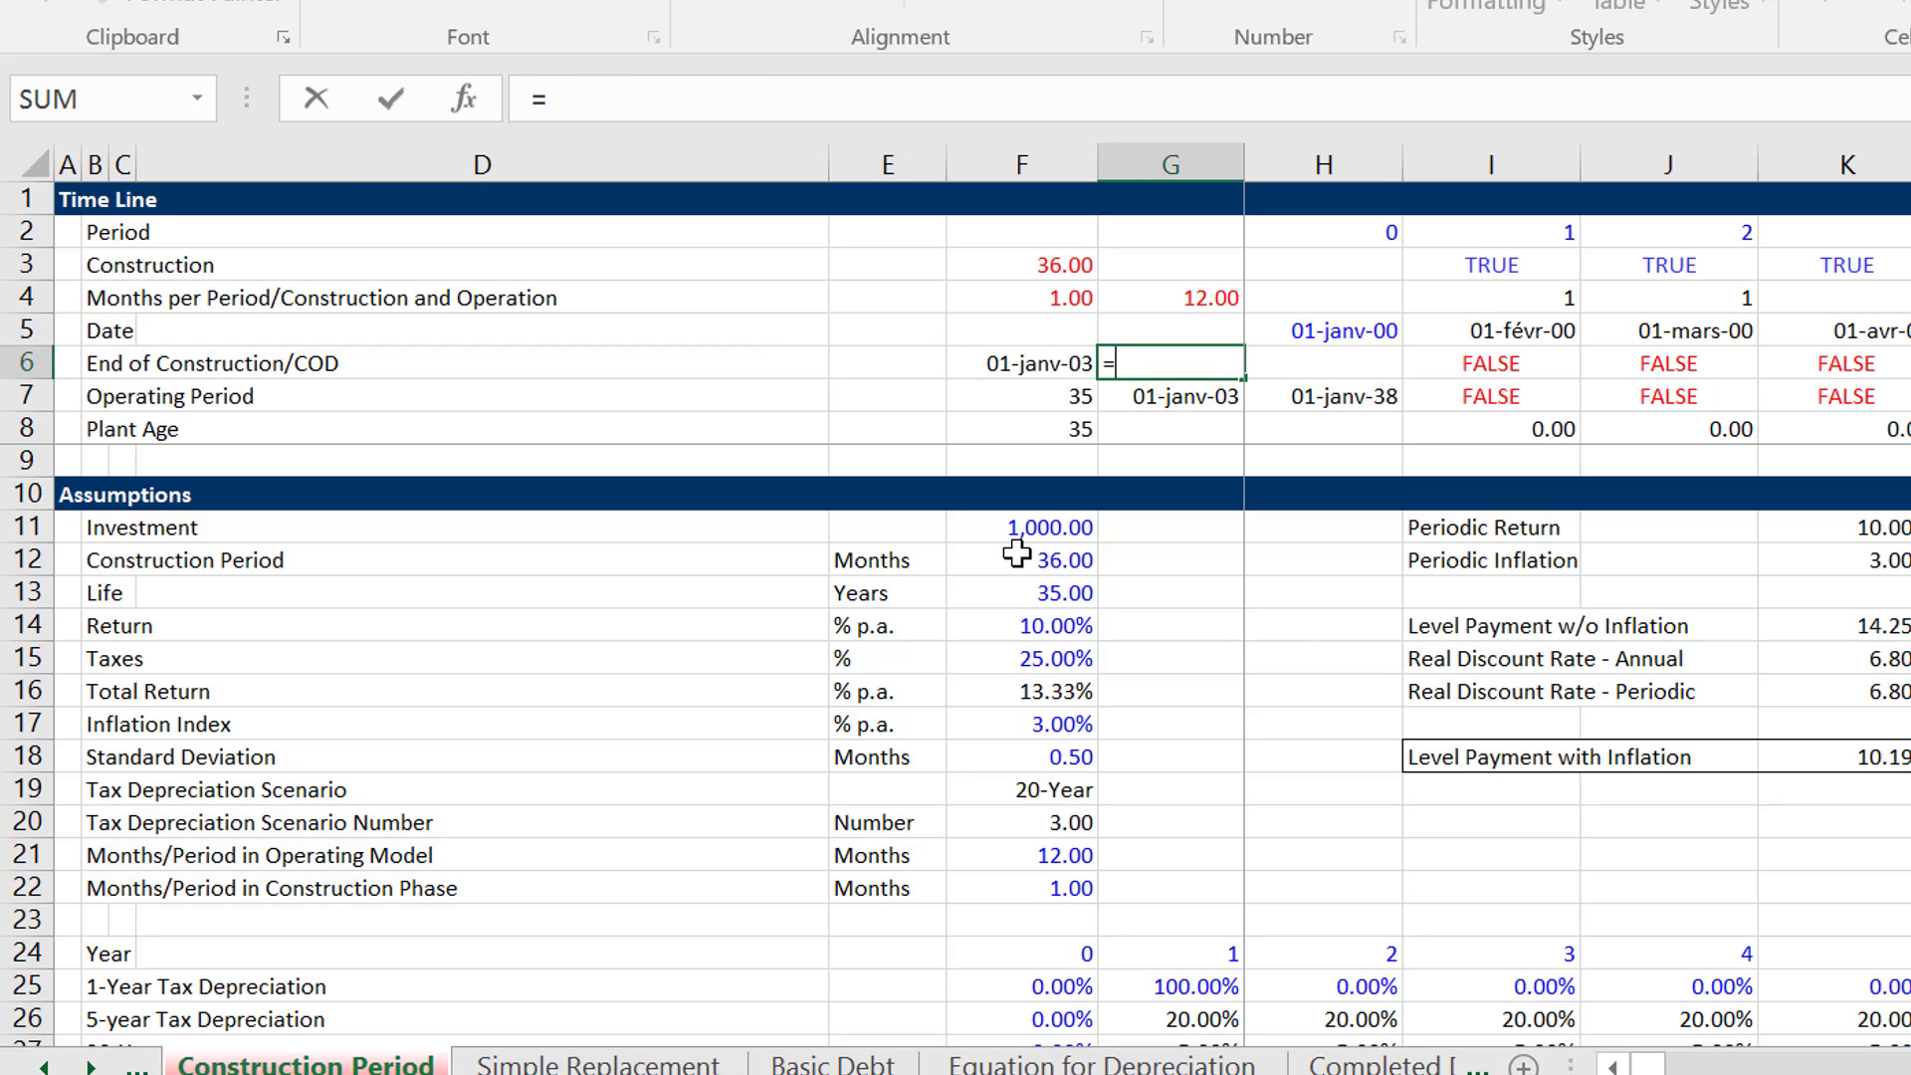
text(ed)
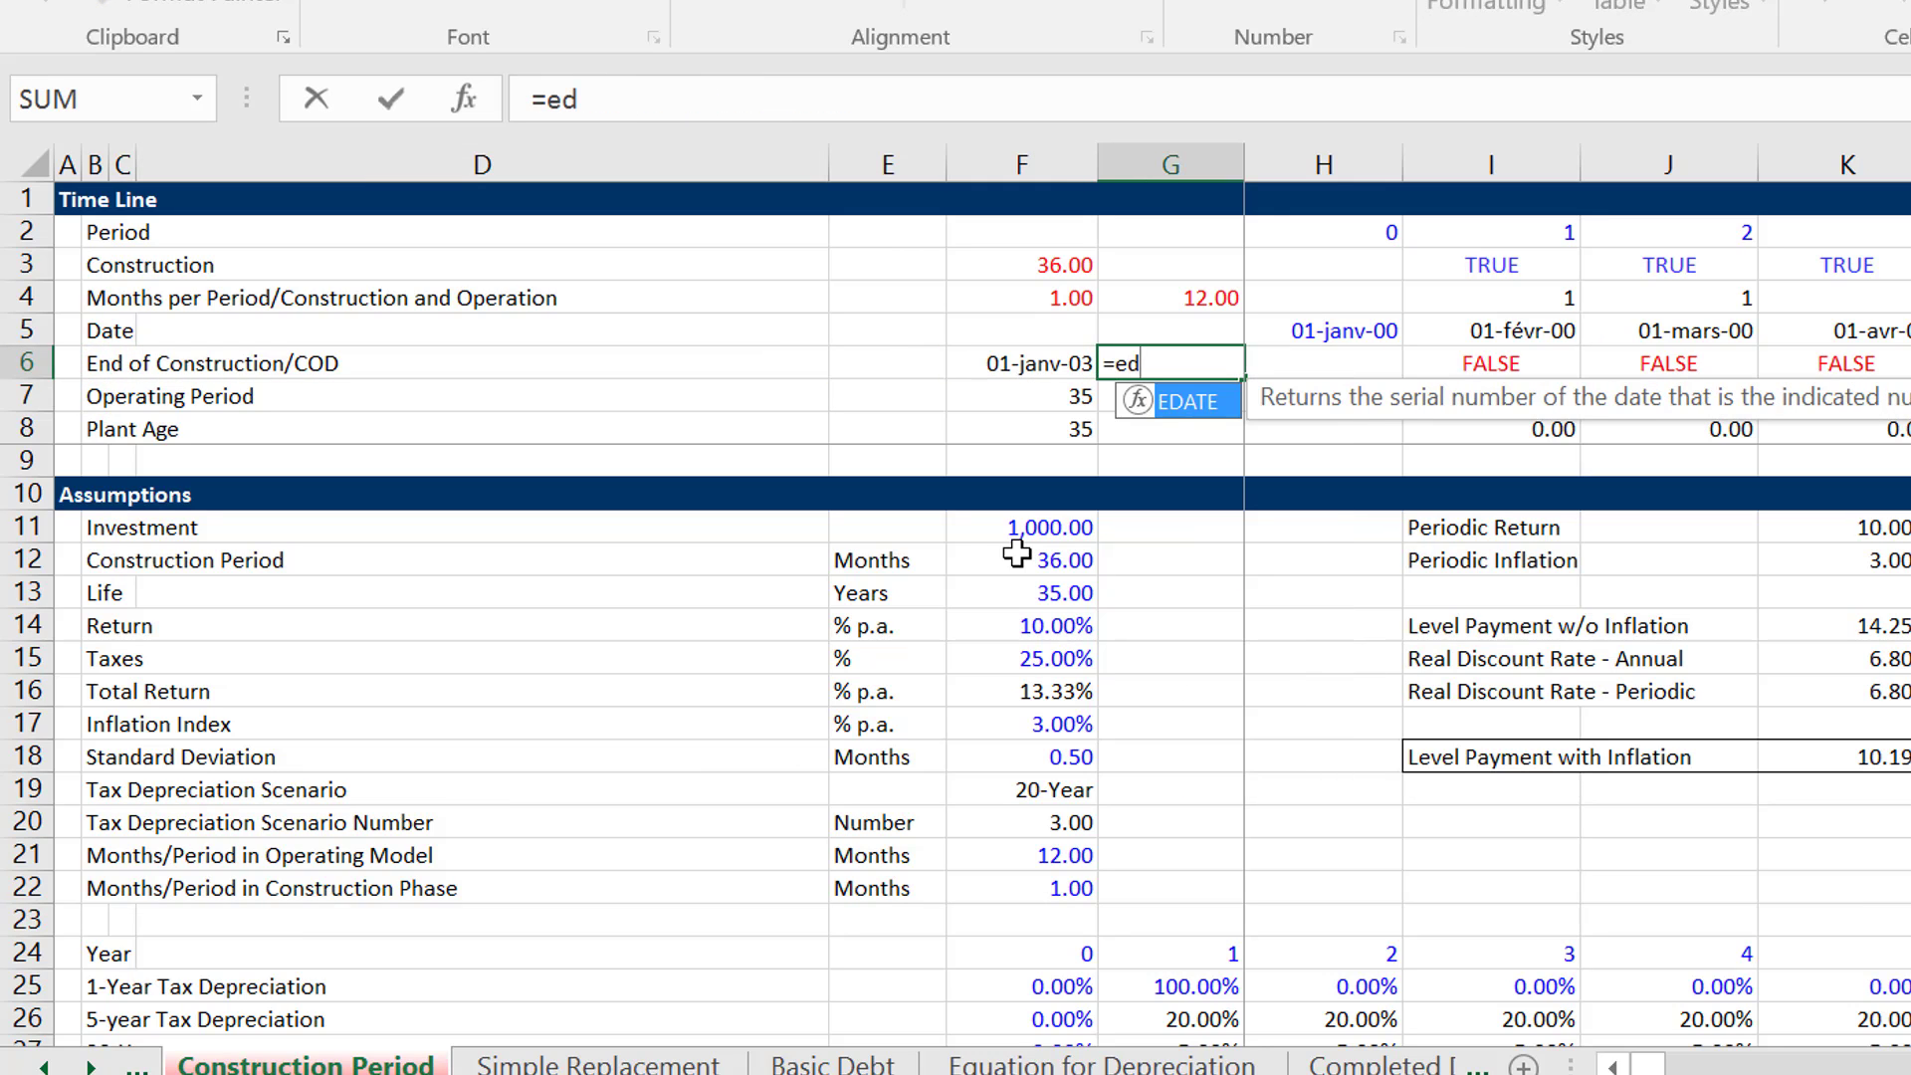
key(Tab)
key(Left)
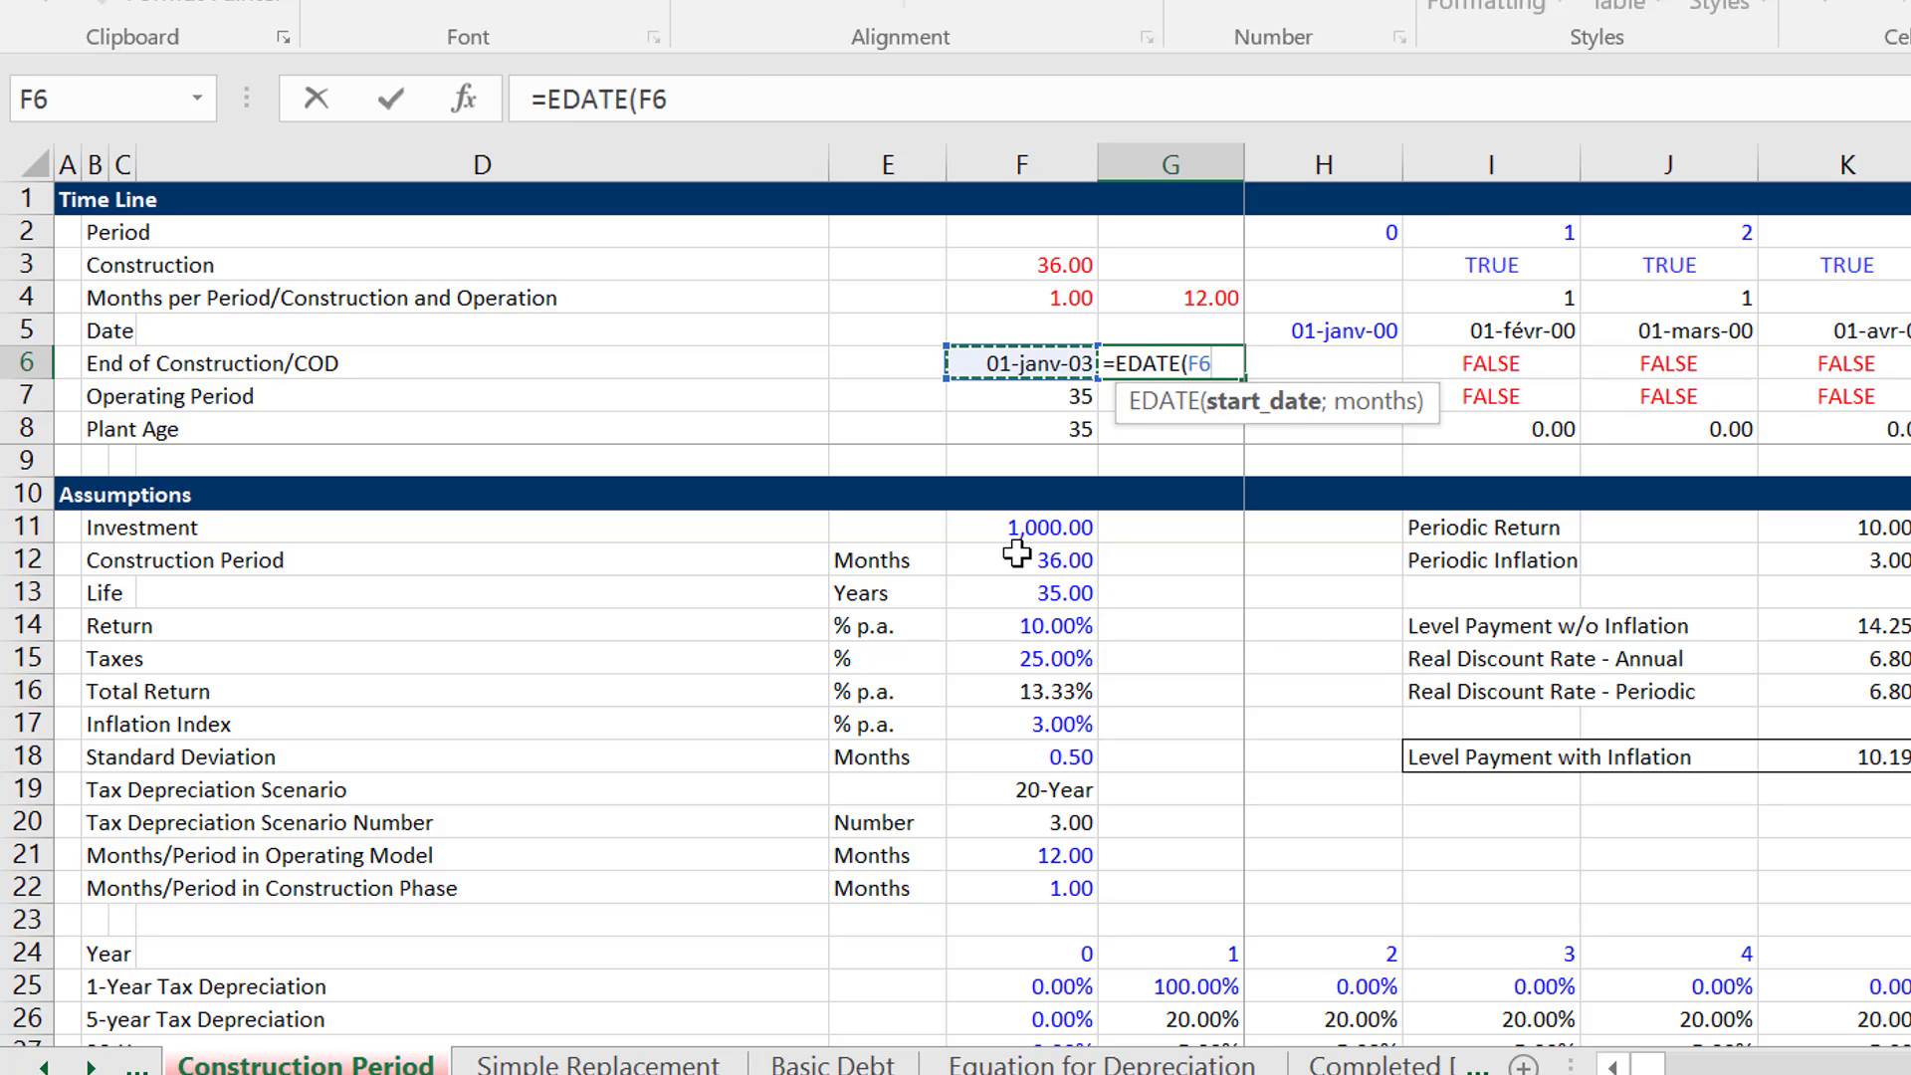
text(;)
key(Up)
key(Up)
key(Up)
key(Left)
key(Down)
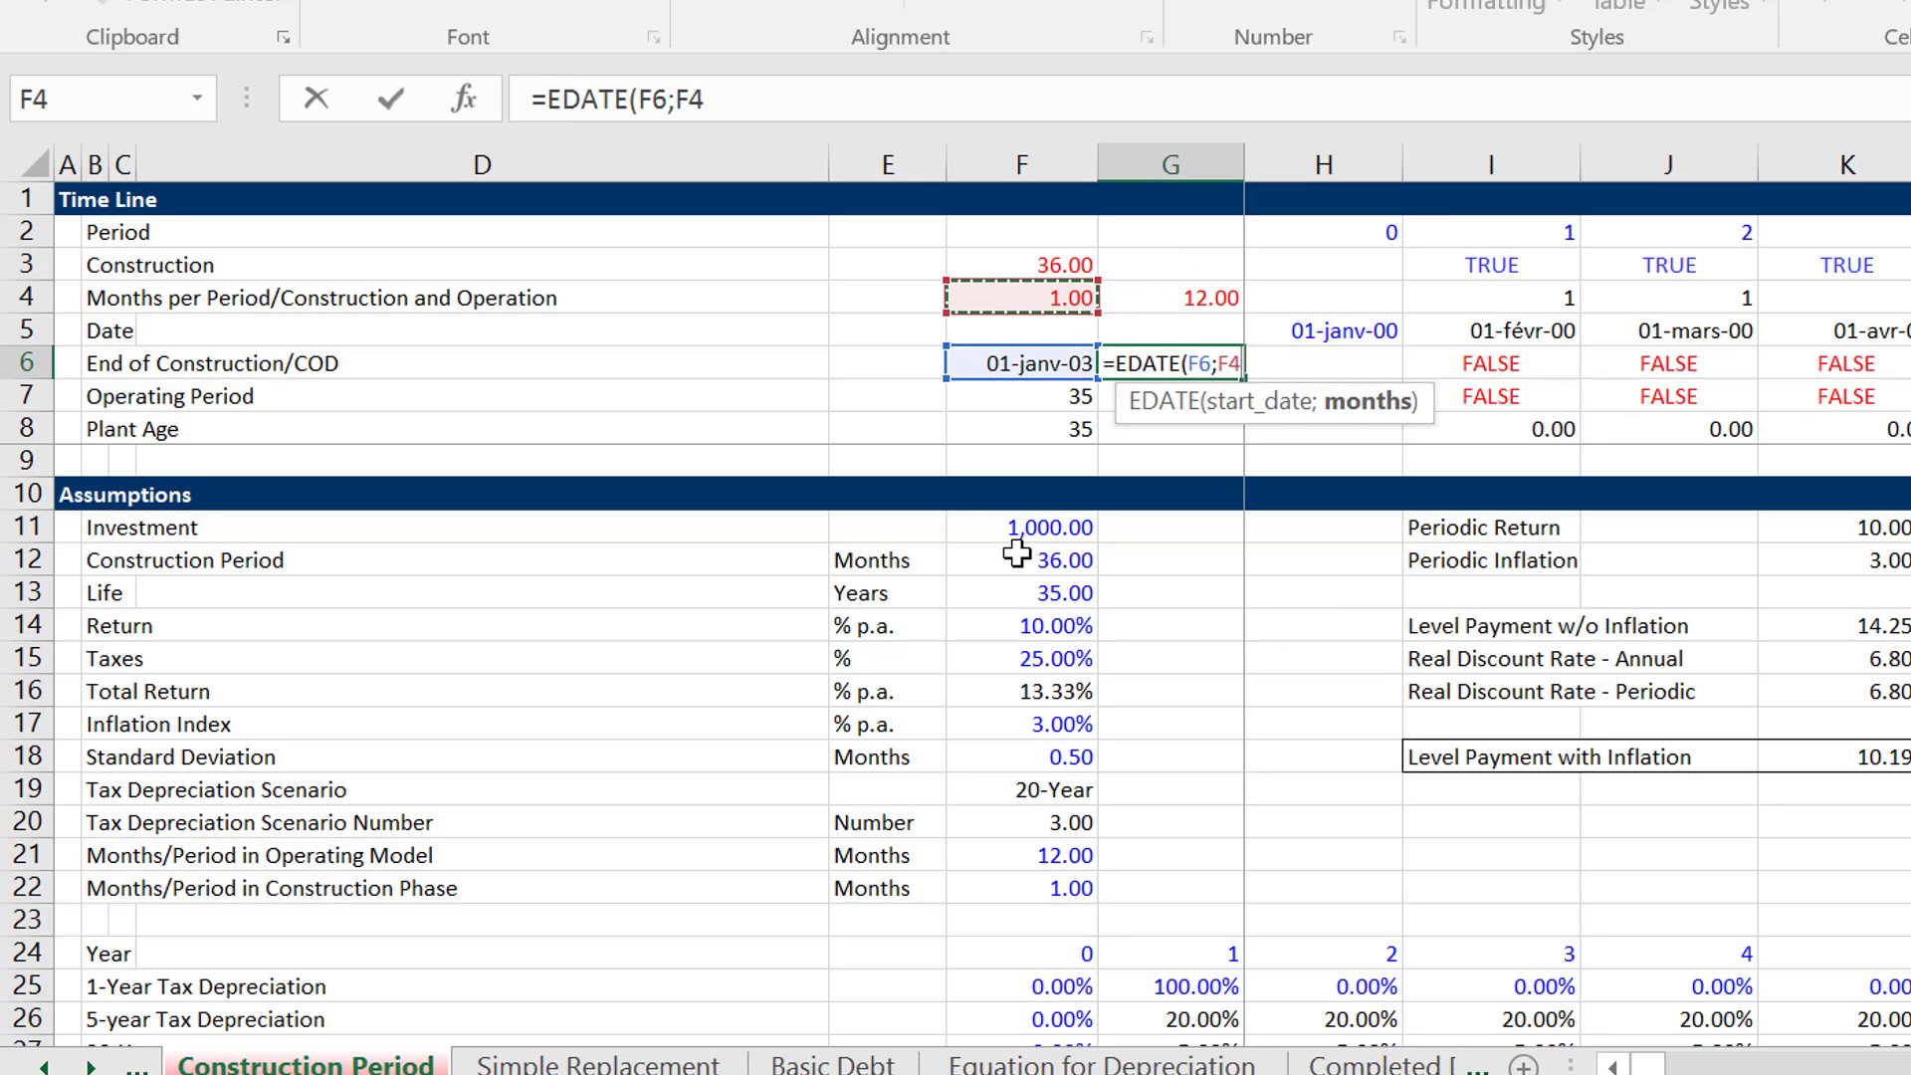
key(Return)
key(Up)
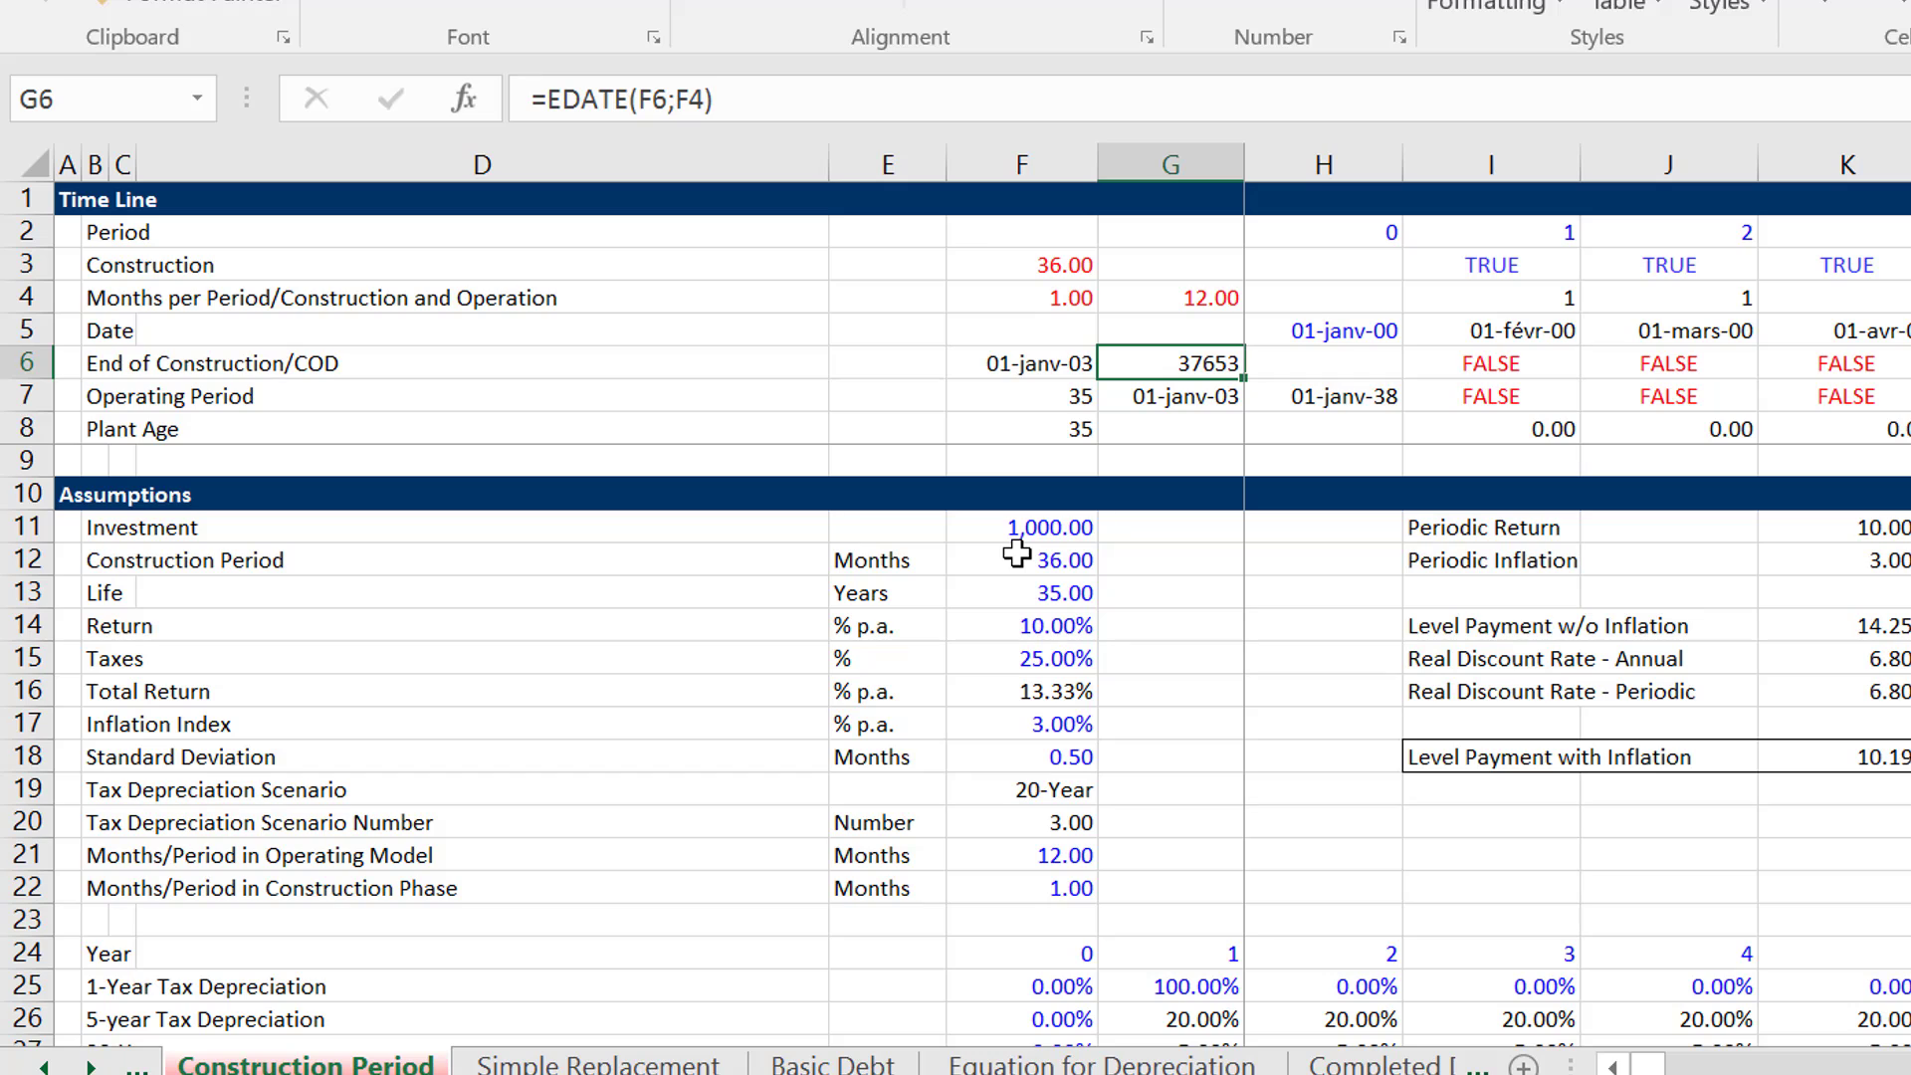
key(ctrl+shift+3)
Compare the Operating Period formula in F7 with the Life assumption it references in F13.
key(Down)
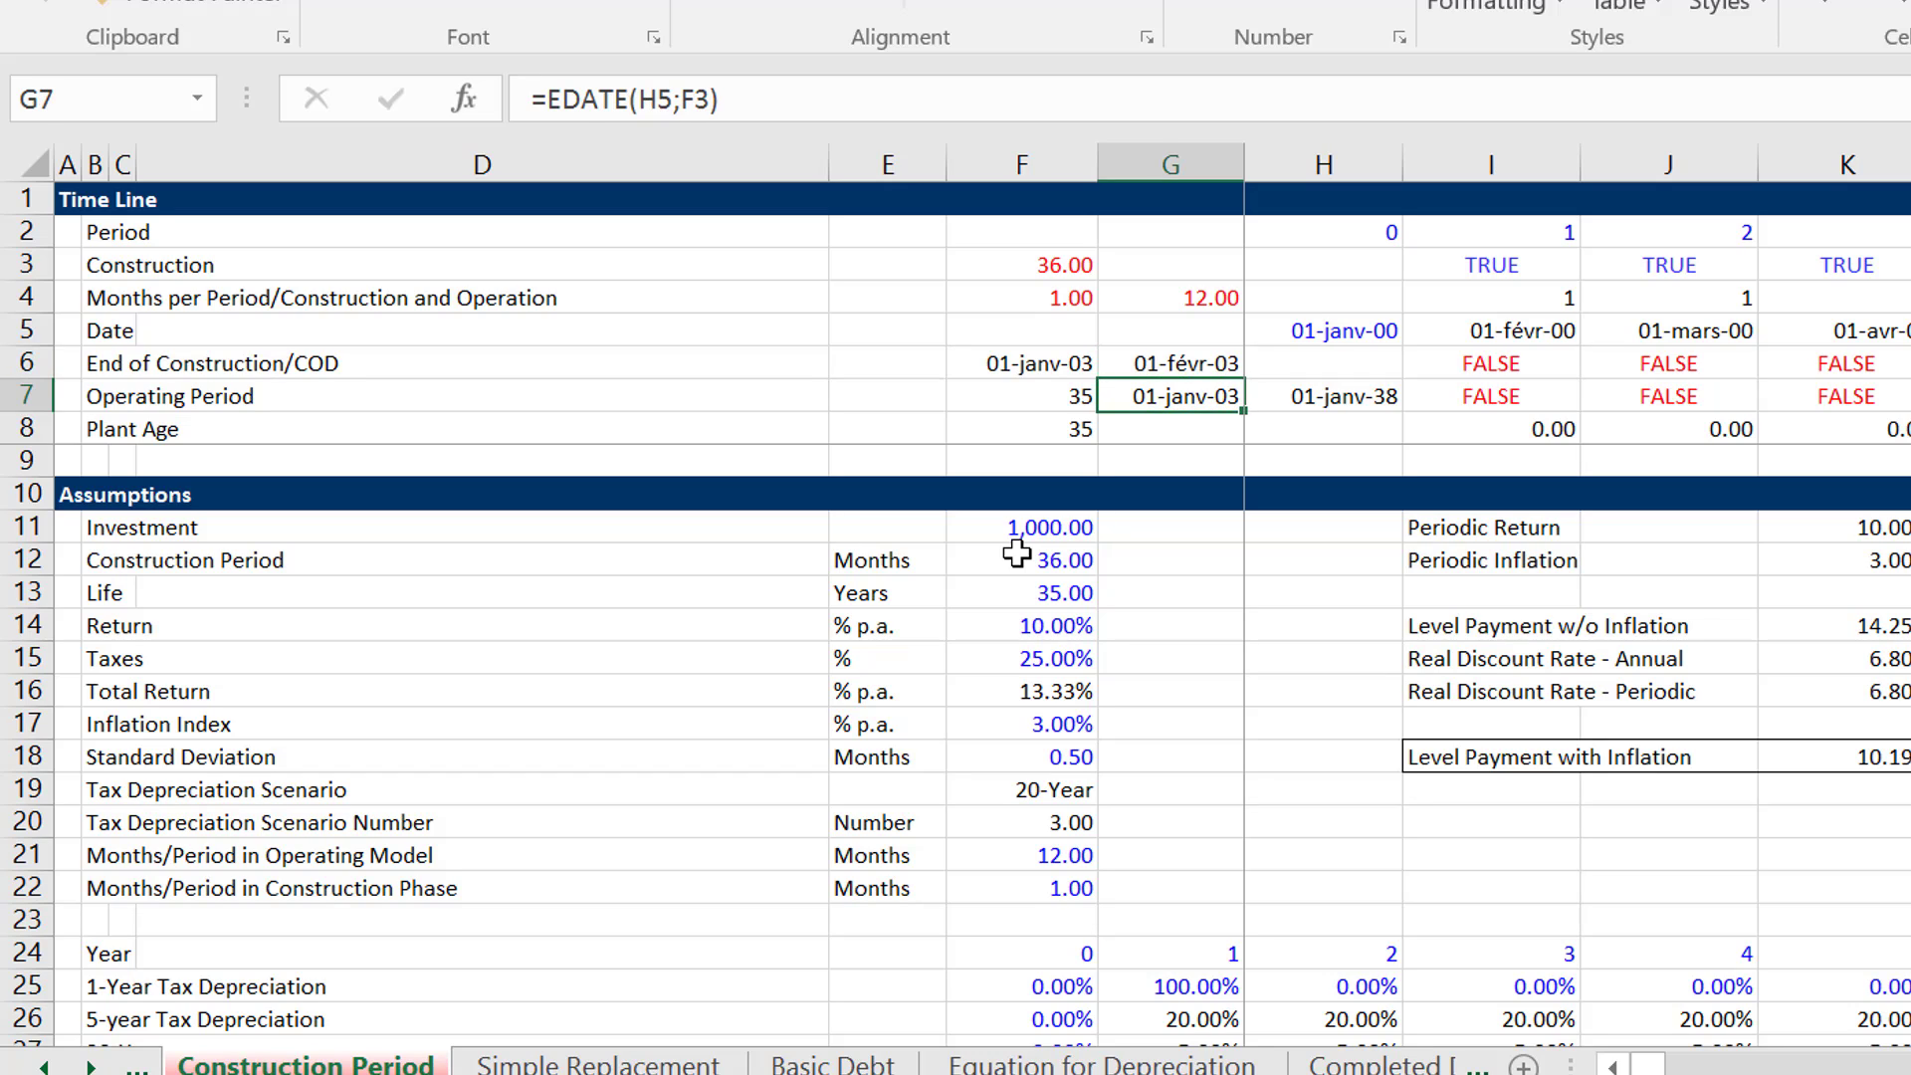
key(Left)
key(Left)
key(Right)
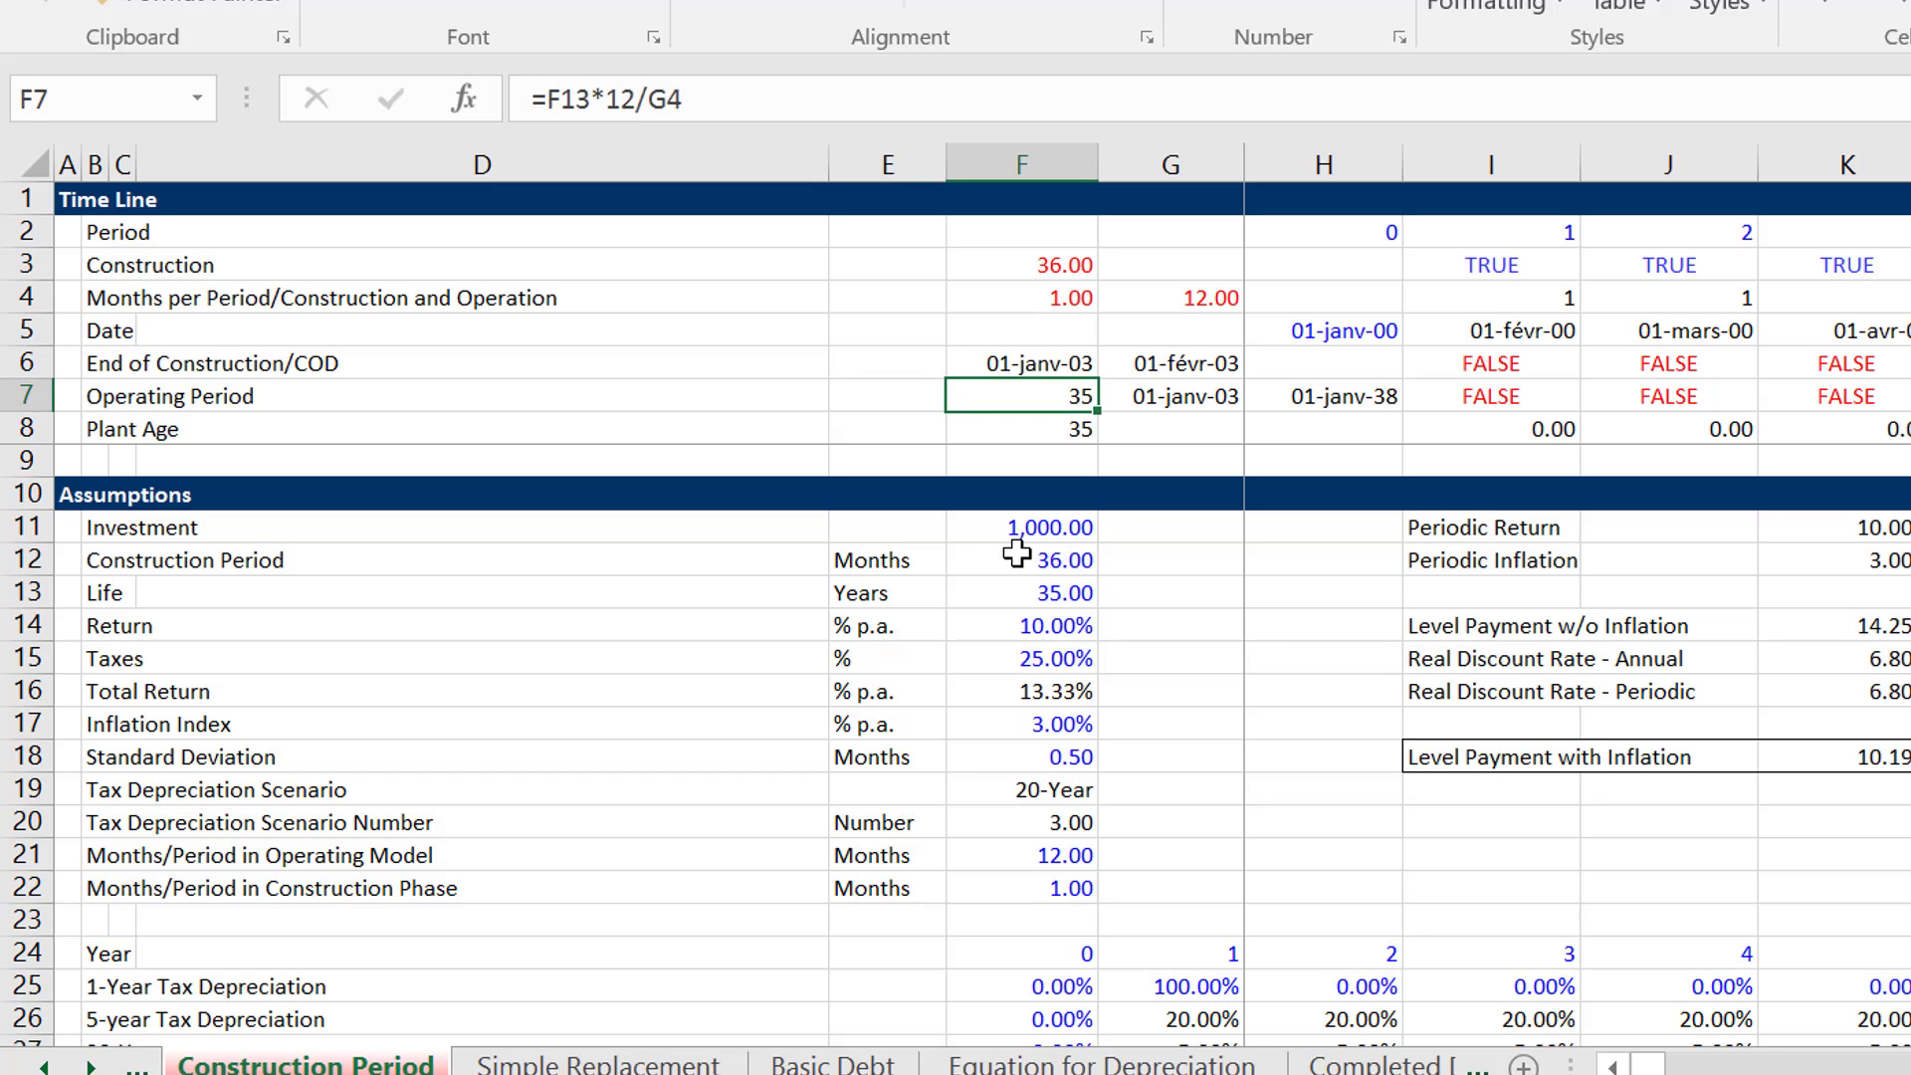
key(Down)
key(Down)
key(Down)
key(Down)
key(Down)
key(Down)
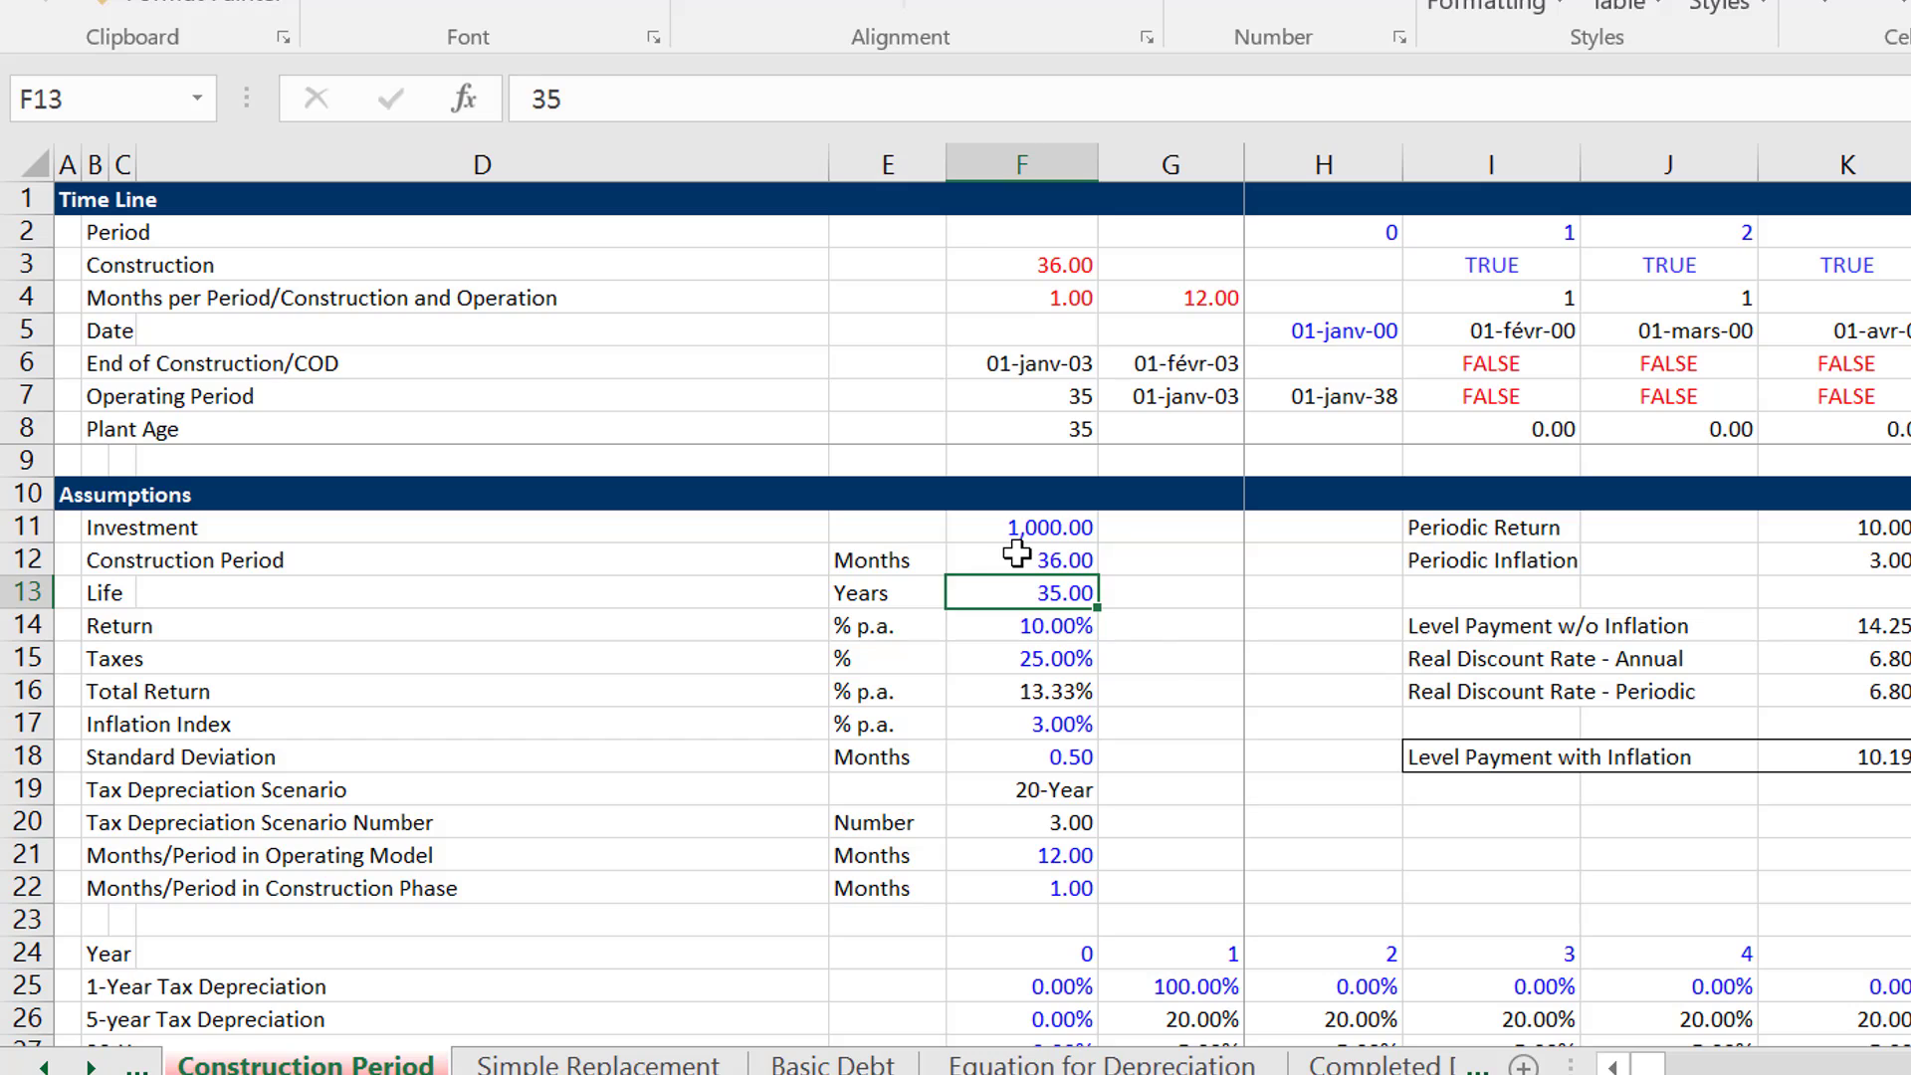
key(Up)
key(Up)
key(Up)
key(Up)
key(Up)
key(Up)
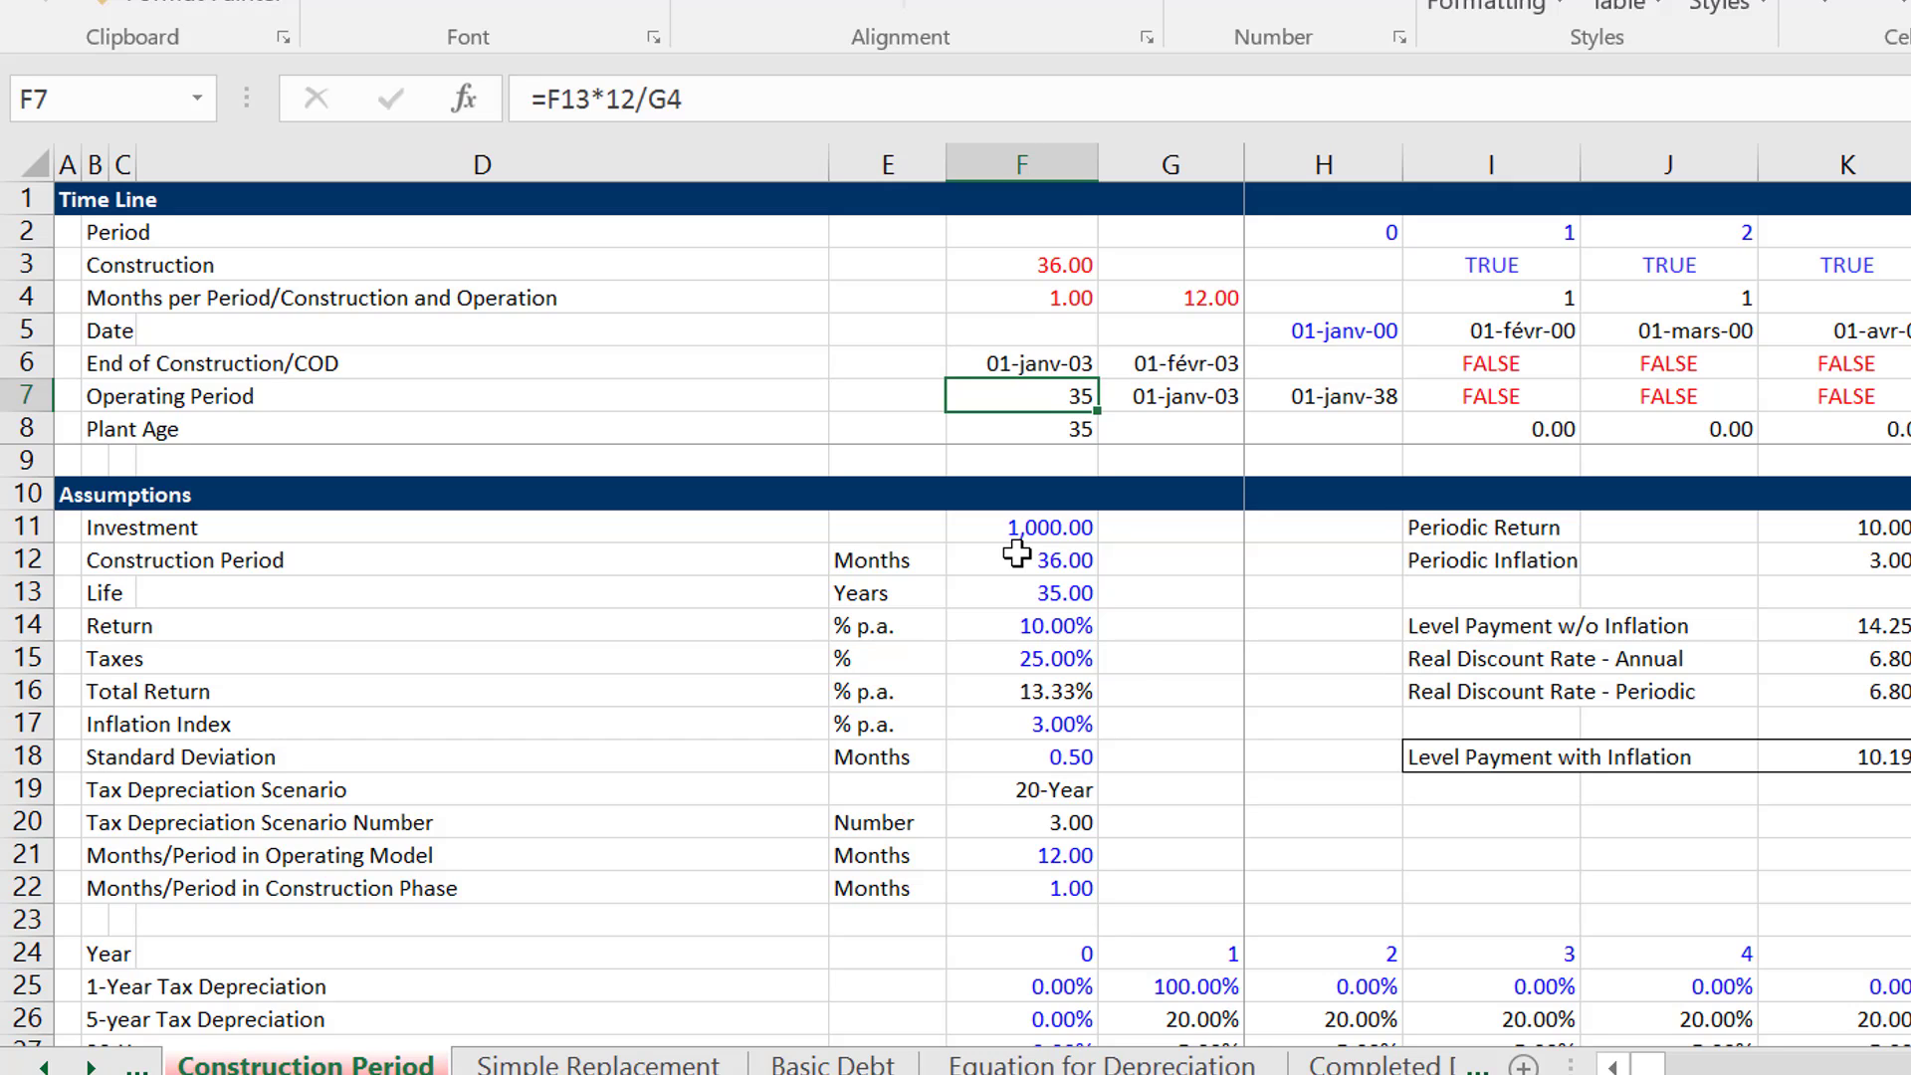
Check the Months/Period in Operating Model assumption in F21 that feeds the Operating Period, and return towards the Time Line.
key(Down)
key(Down)
key(Down)
key(Down)
key(Down)
key(Down)
key(Down)
key(Down)
key(Down)
key(Down)
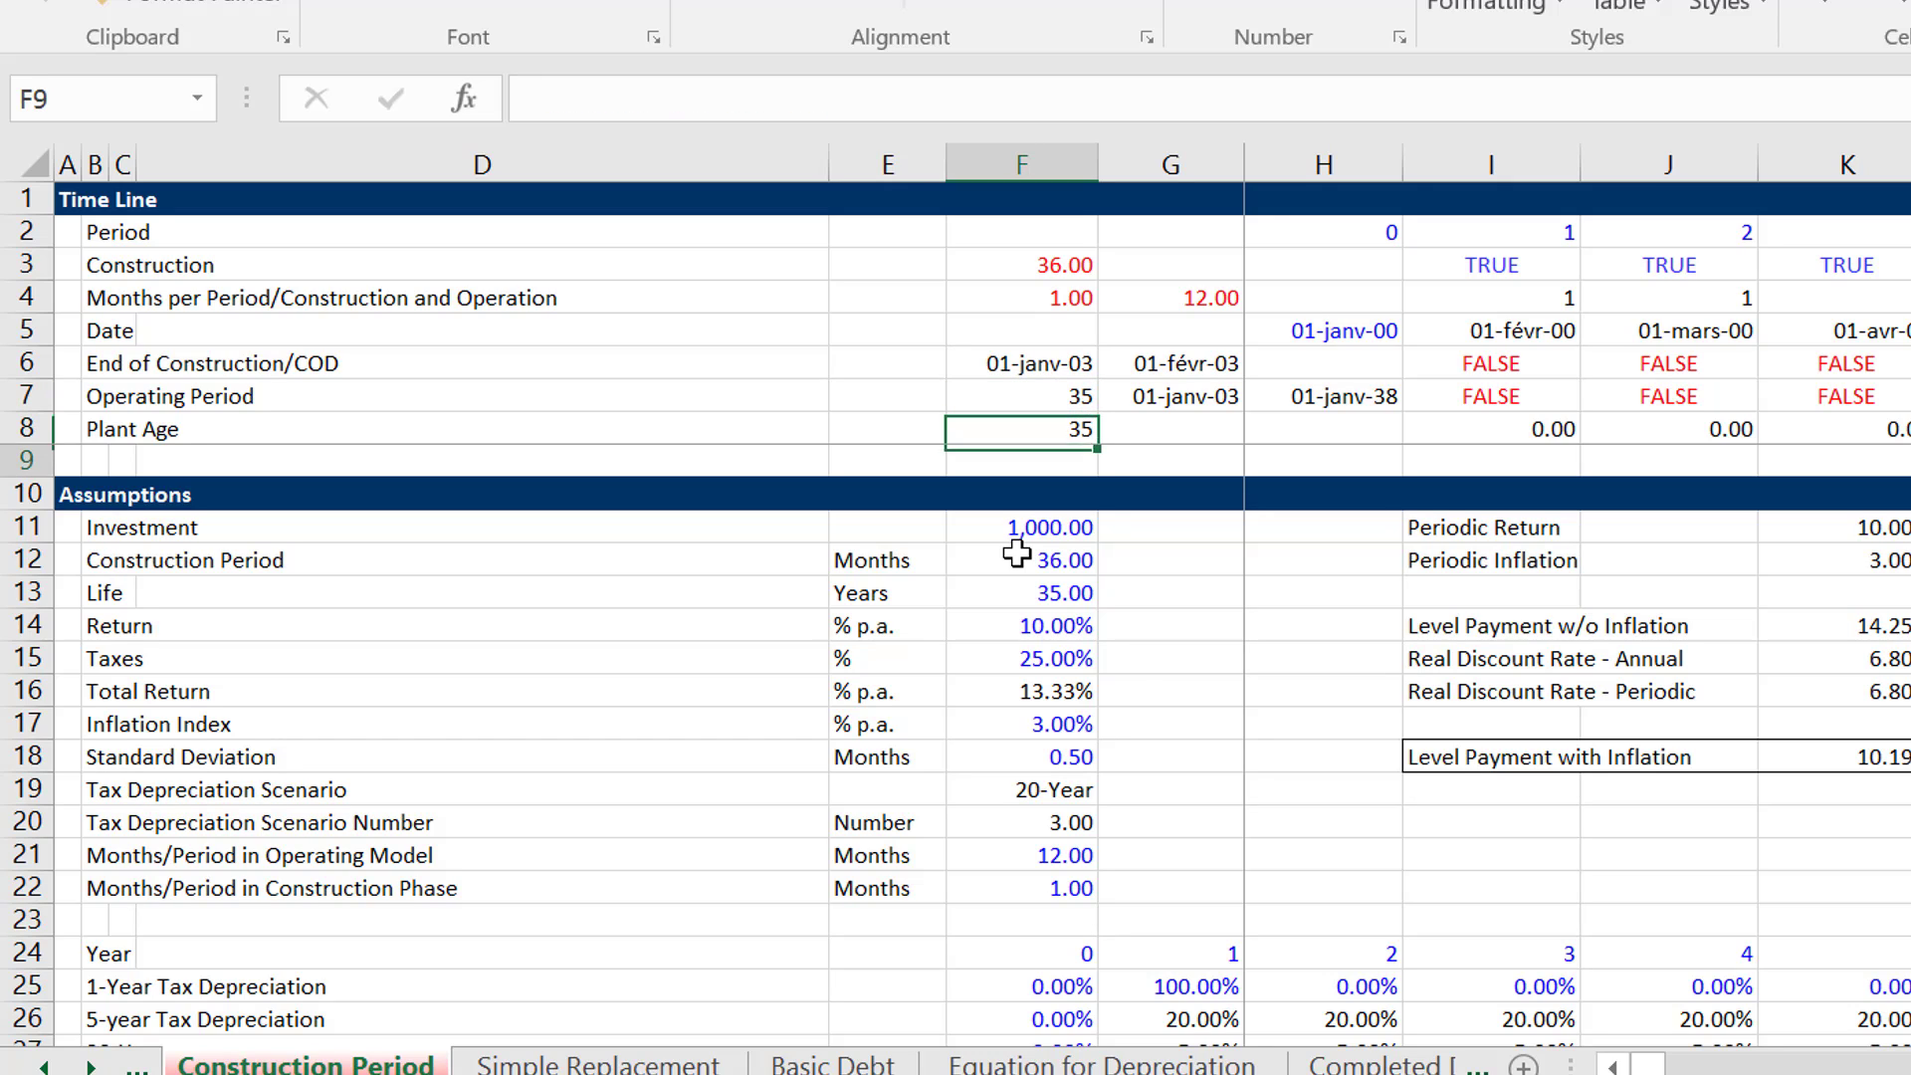
key(Down)
key(Down)
key(Down)
key(Down)
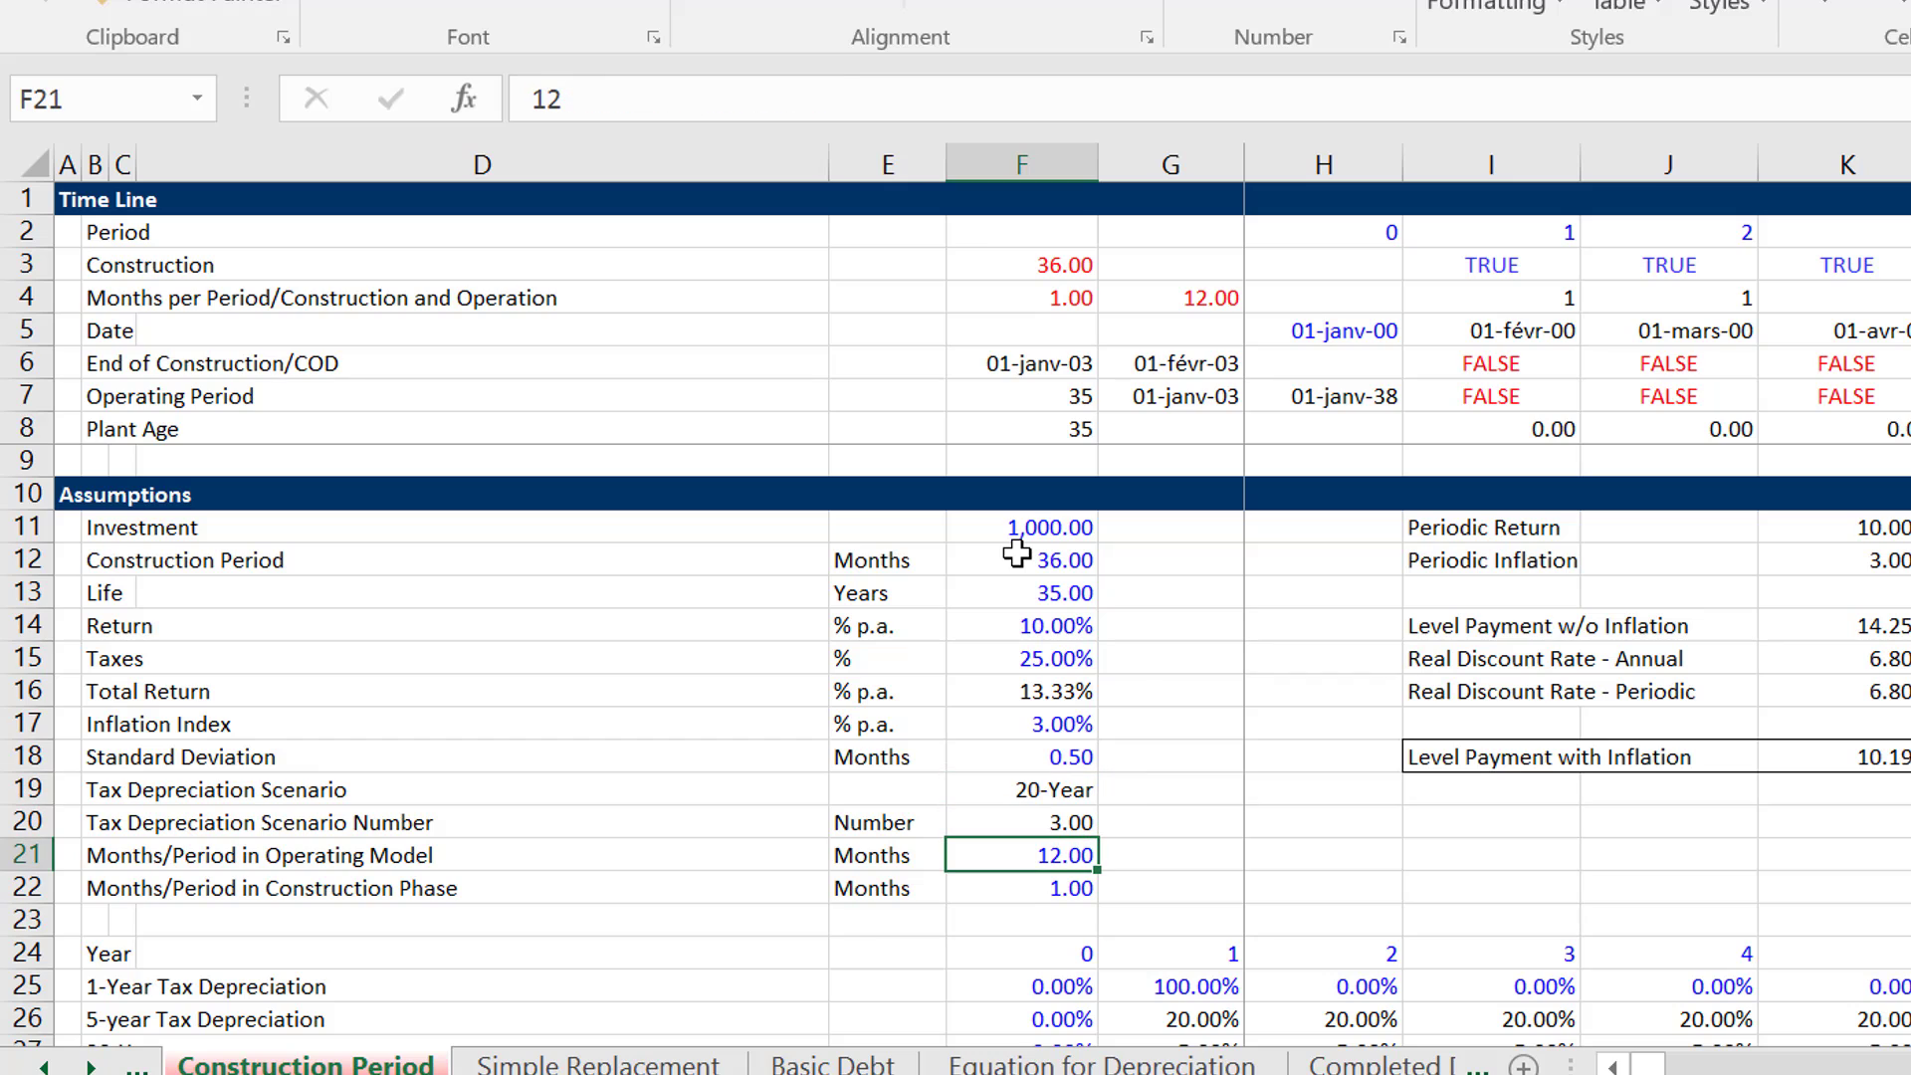
key(Up)
key(Up)
key(Up)
key(Up)
key(Up)
key(Up)
key(Up)
key(Up)
key(Up)
key(Up)
key(Up)
key(Up)
key(Up)
key(Up)
key(Up)
key(Up)
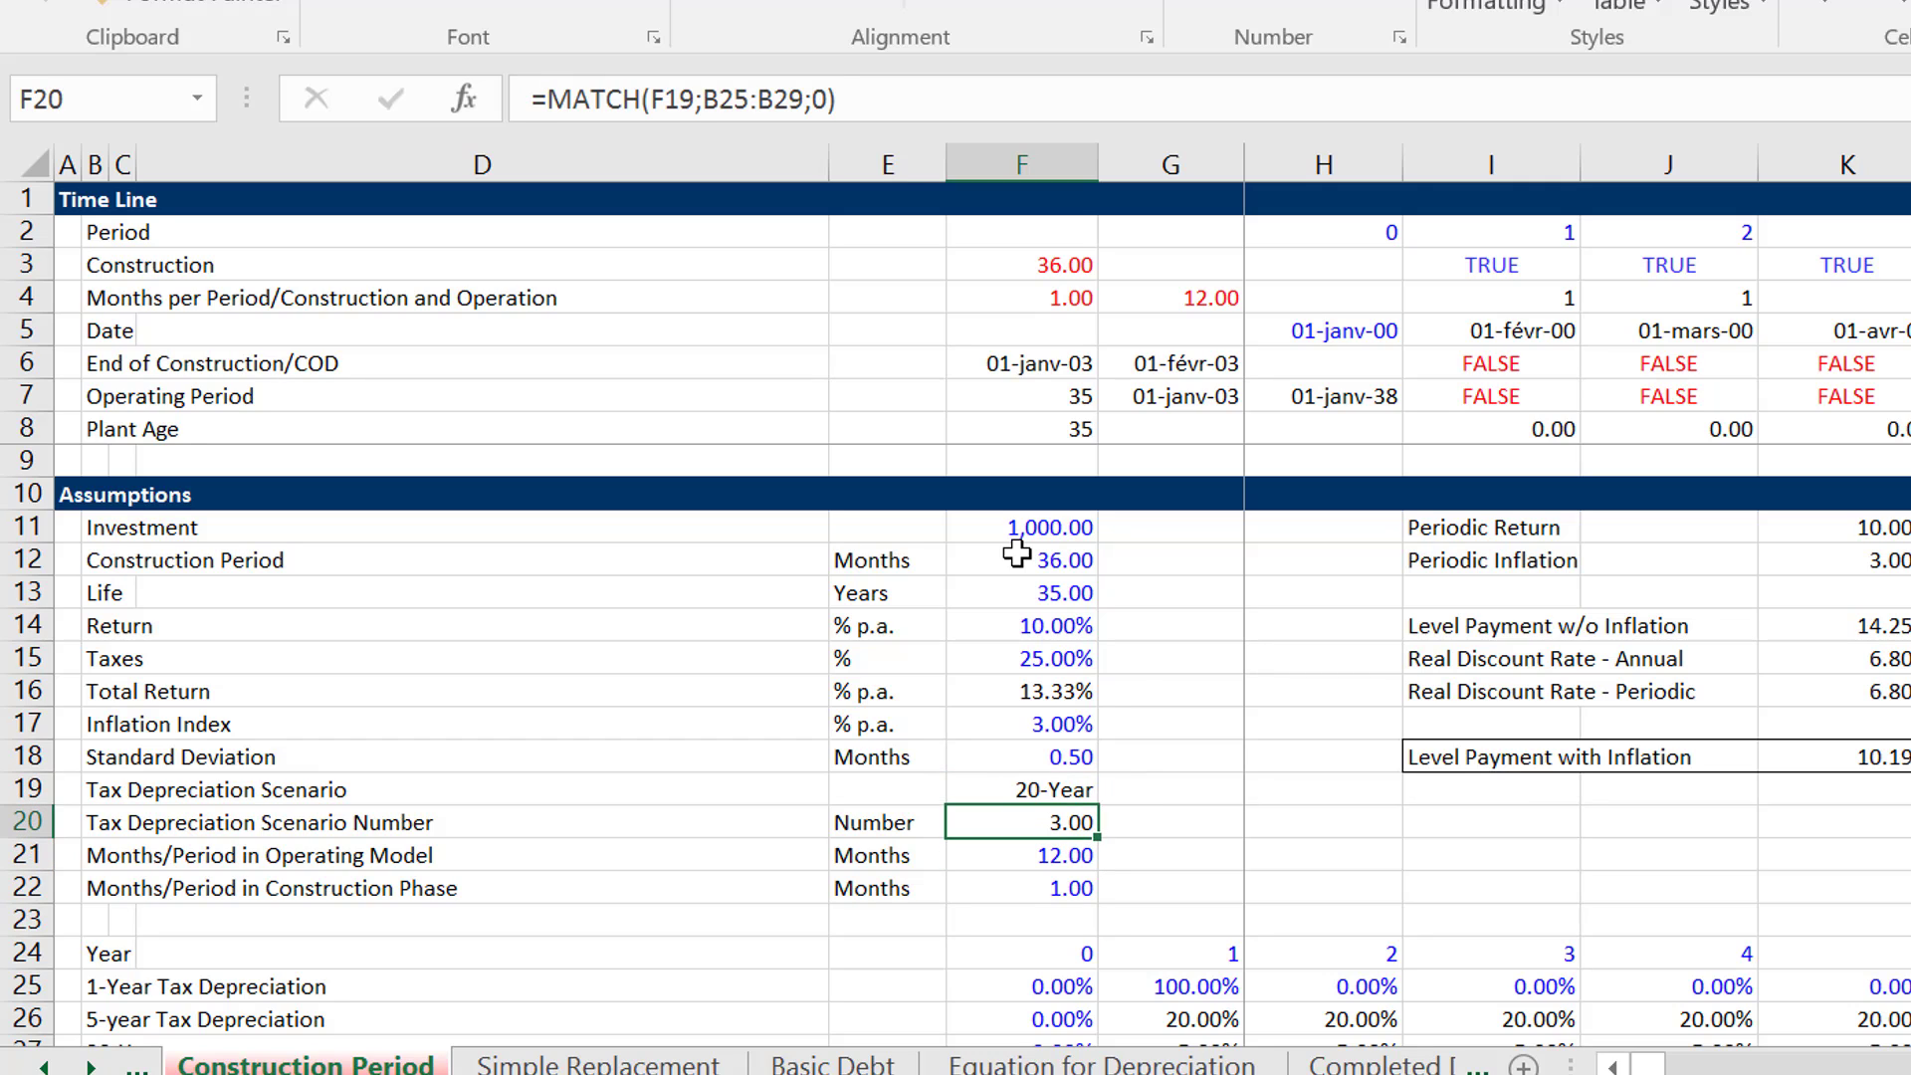
Enter =F13*12/F21 in F7 to calculate the number of operating periods from the Life and Months/Period in Operating Model assumptions.
key(Down)
key(Down)
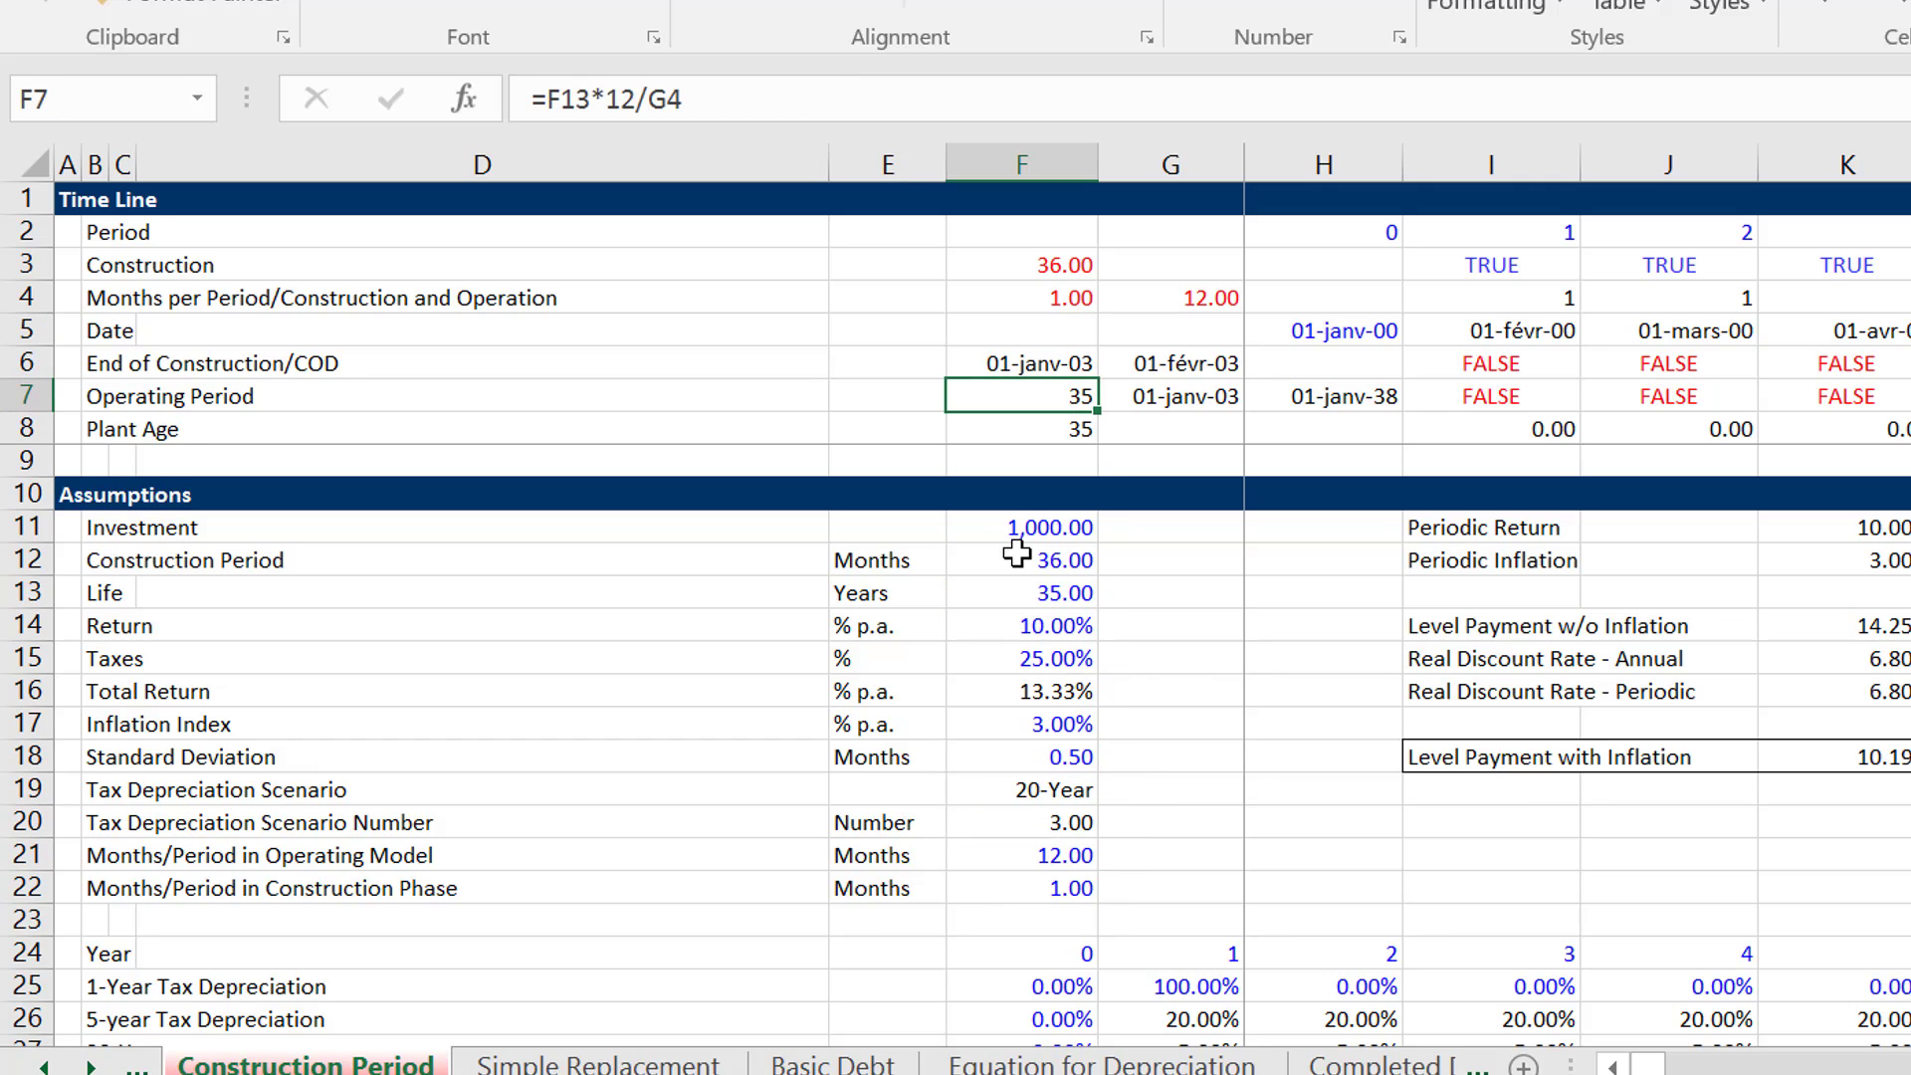
text(=)
key(Down)
key(Down)
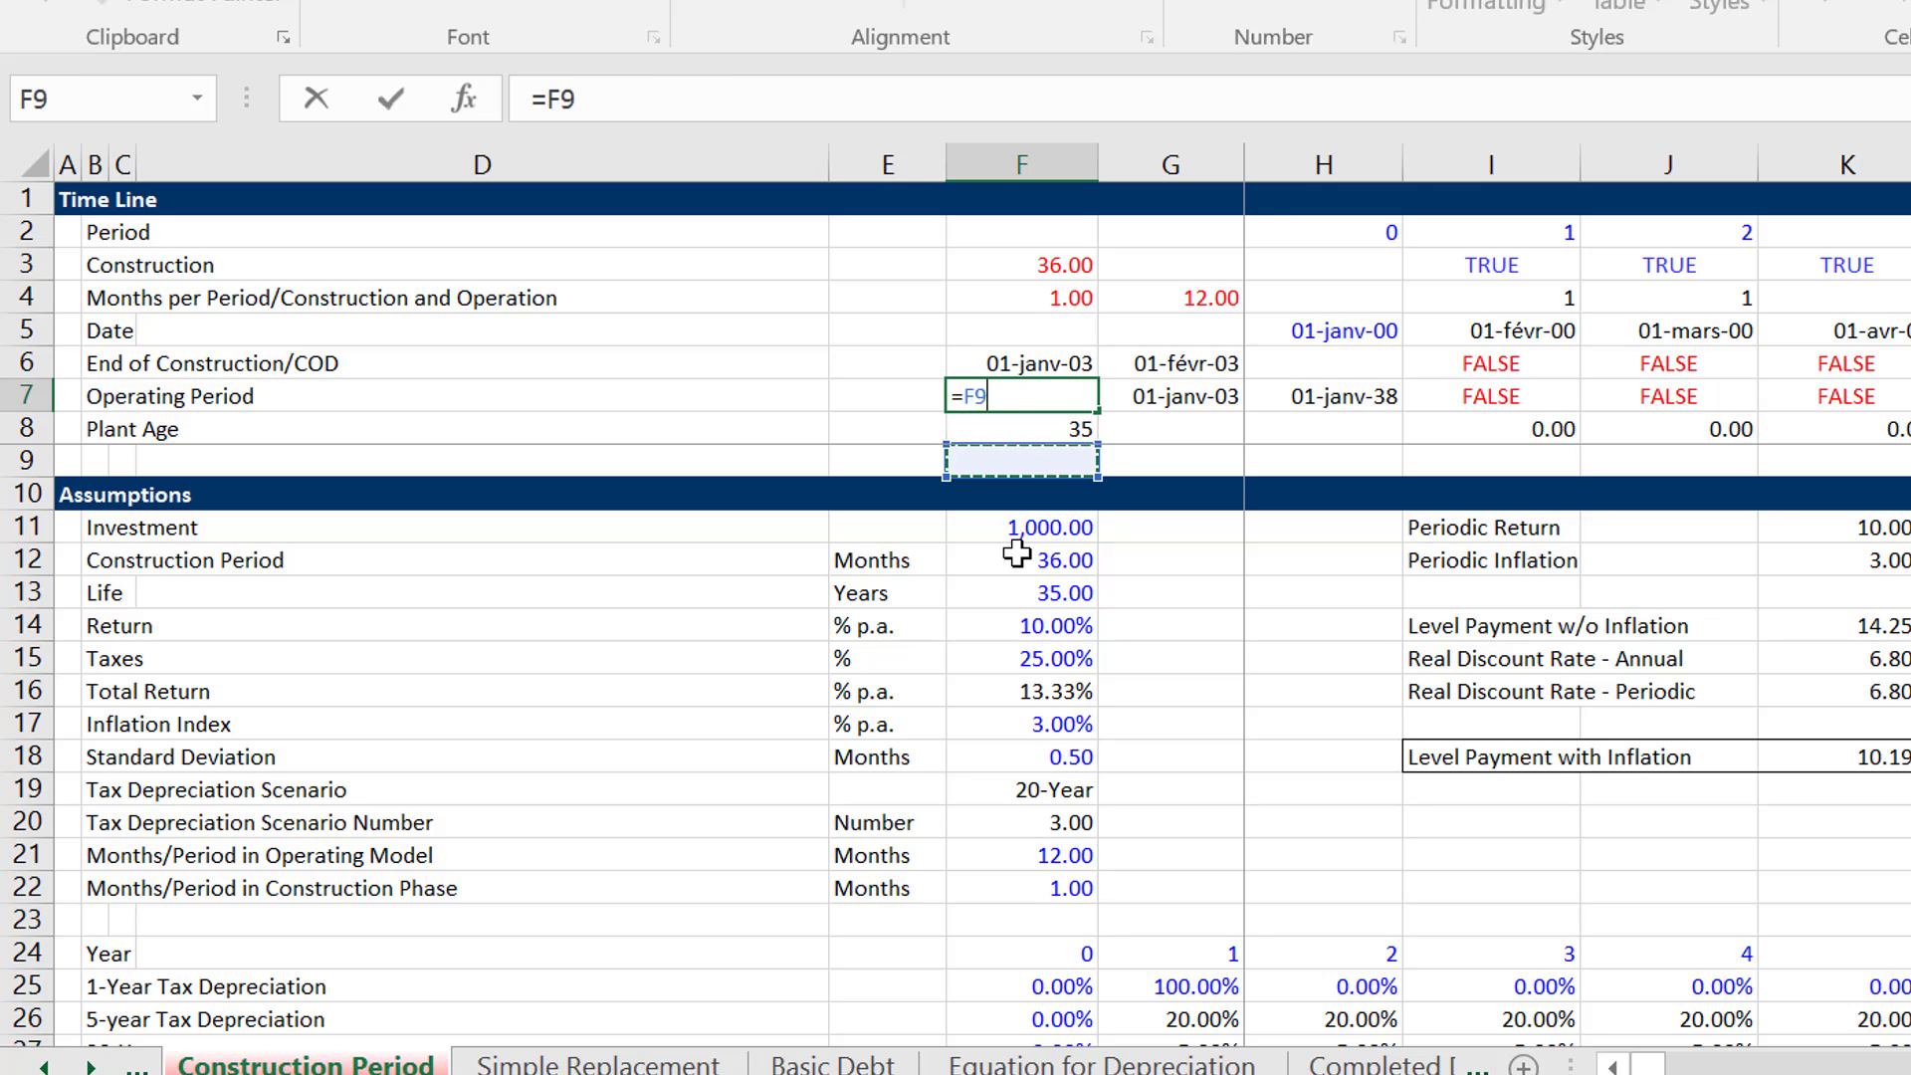
key(Down)
key(Down)
key(Down)
key(Down)
text(*)
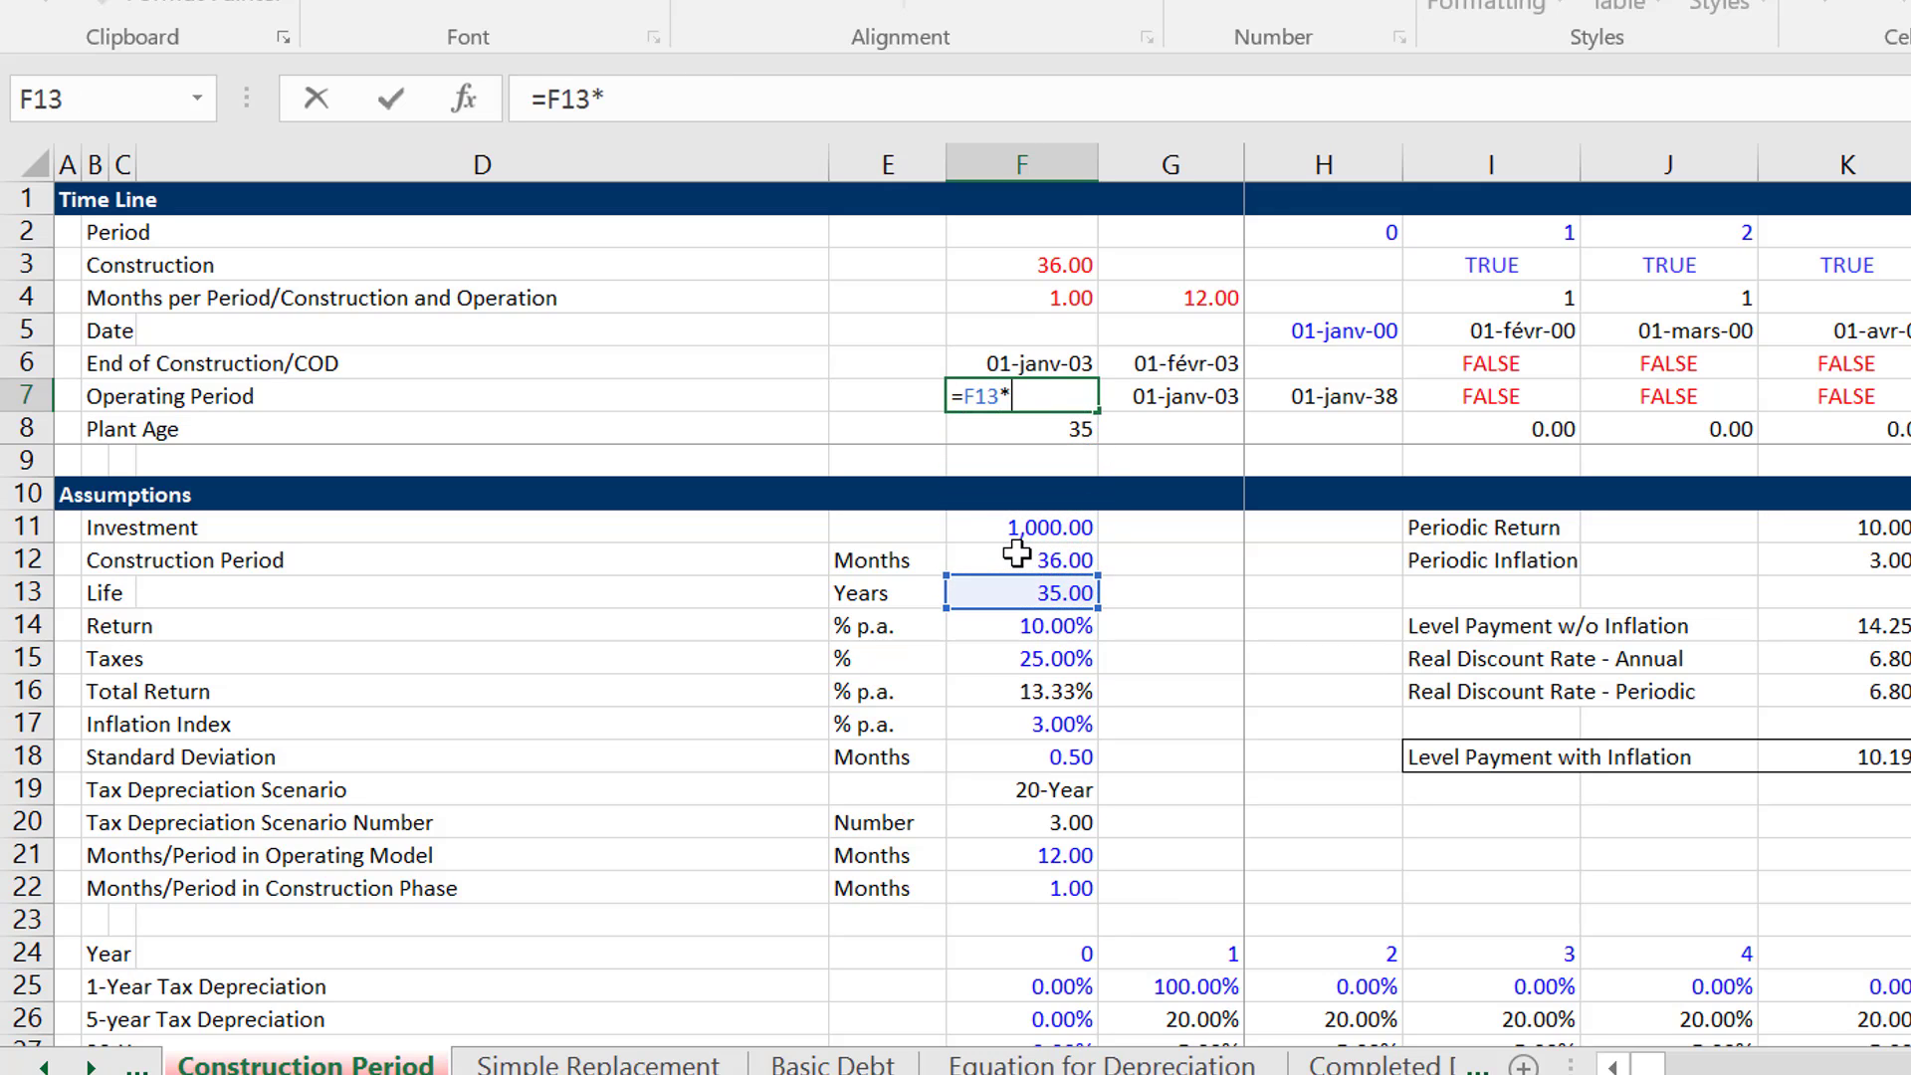
text(12/)
key(Down)
key(Down)
key(Down)
key(Down)
key(Down)
key(Down)
key(Down)
key(Down)
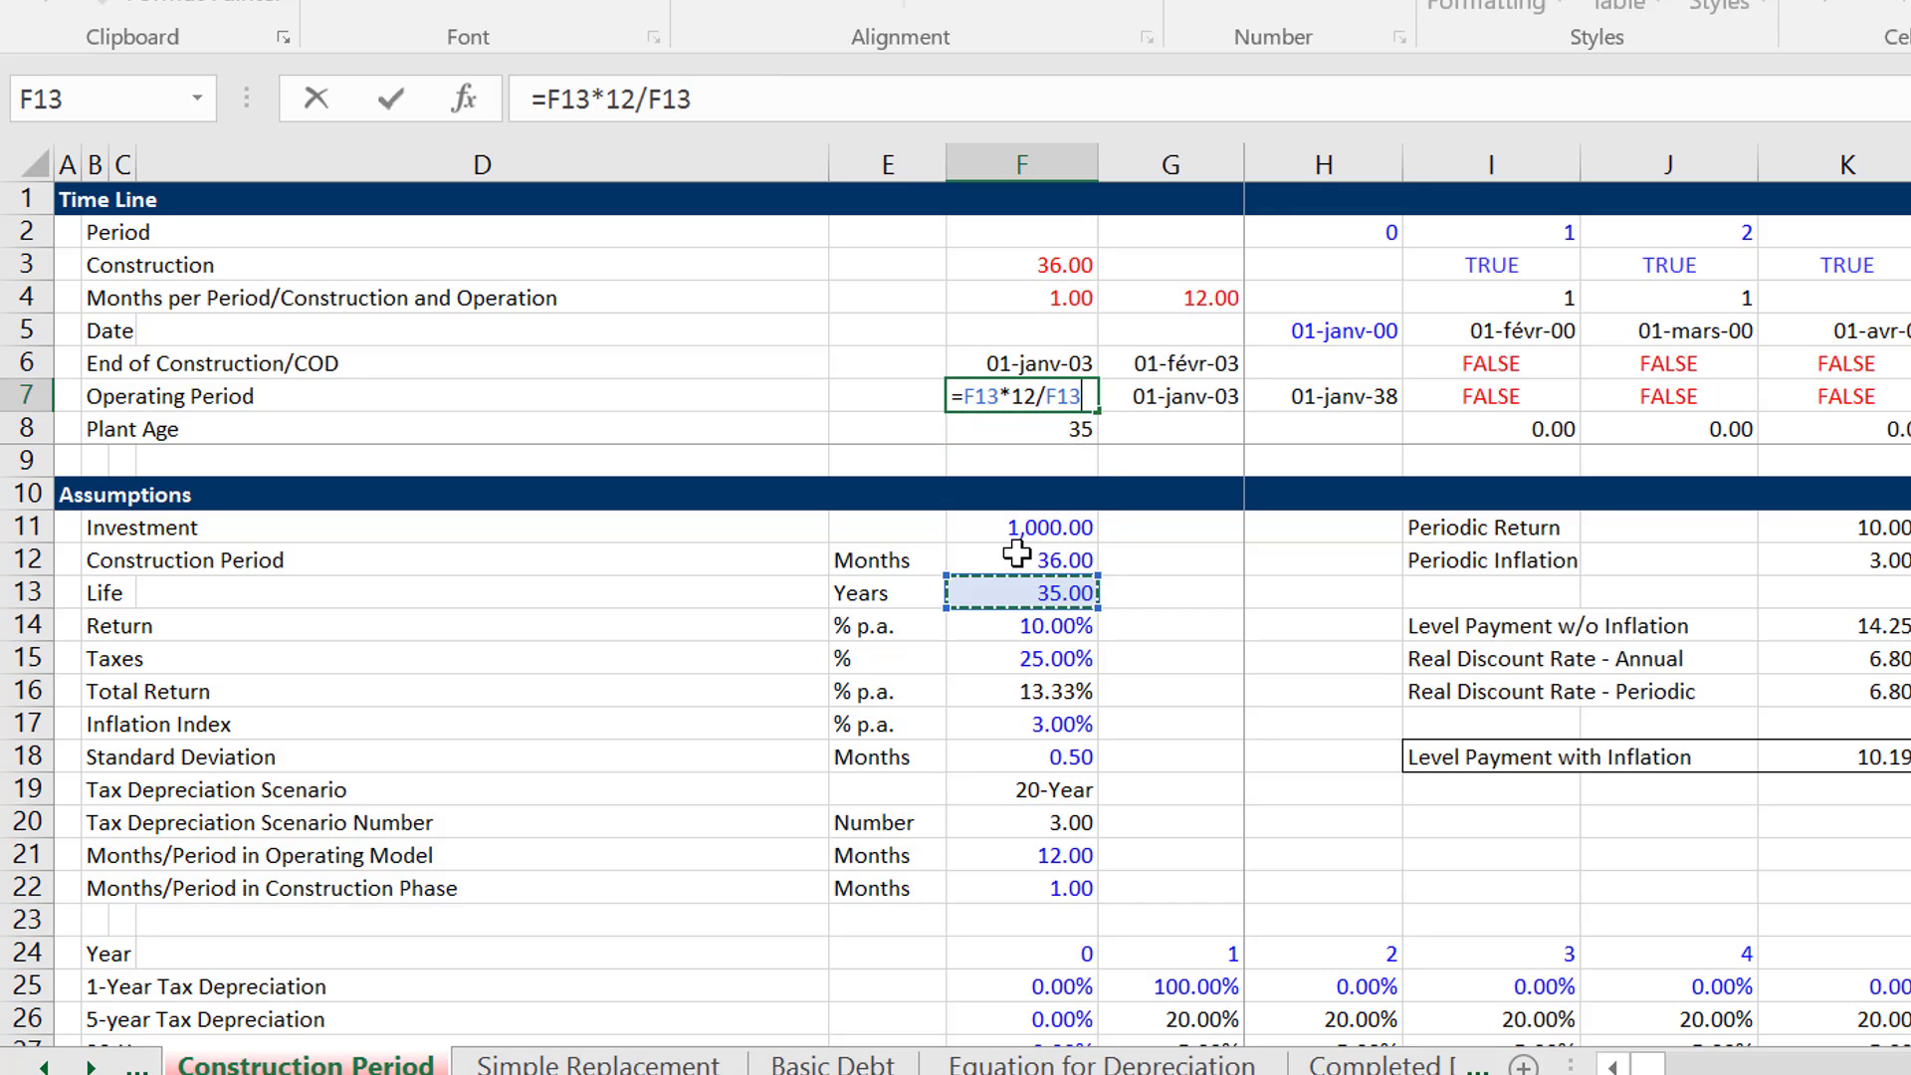
key(Down)
key(Down)
key(Down)
key(Down)
key(Down)
key(Down)
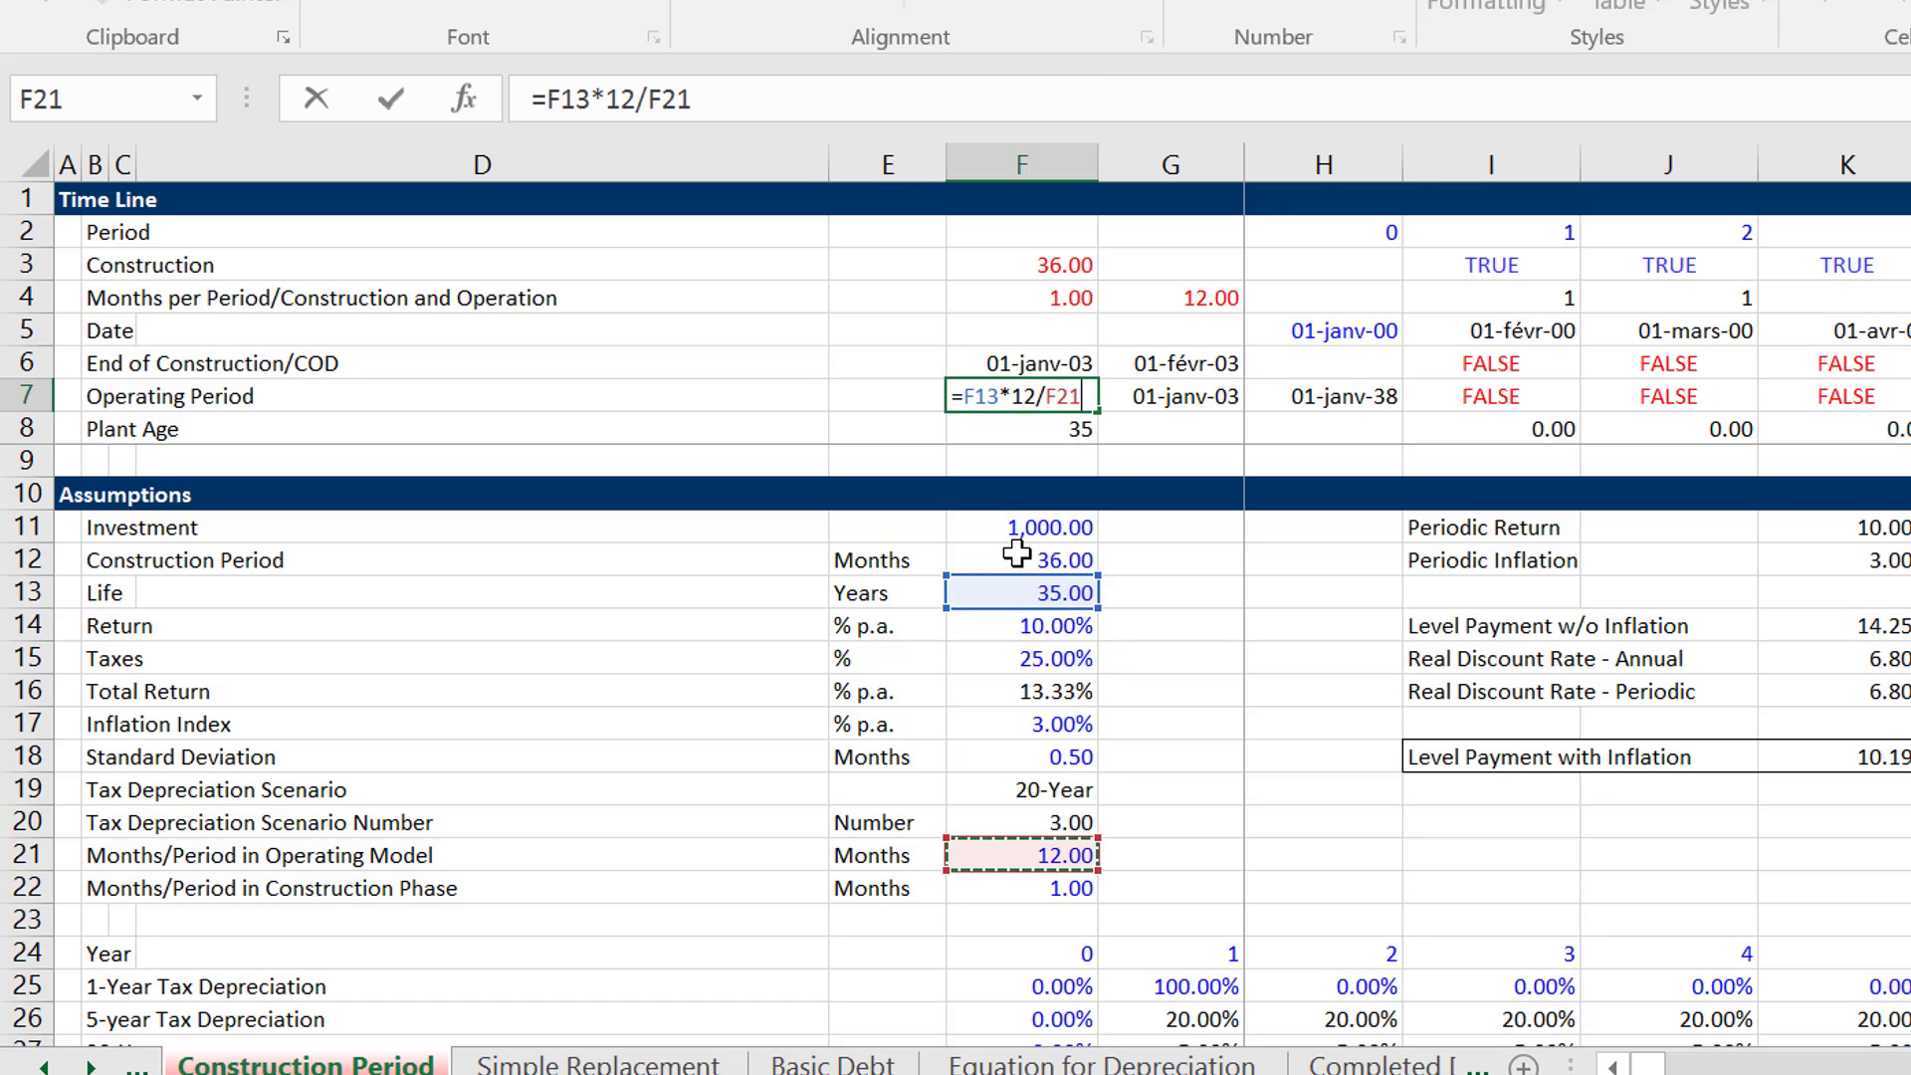
key(Return)
key(Up)
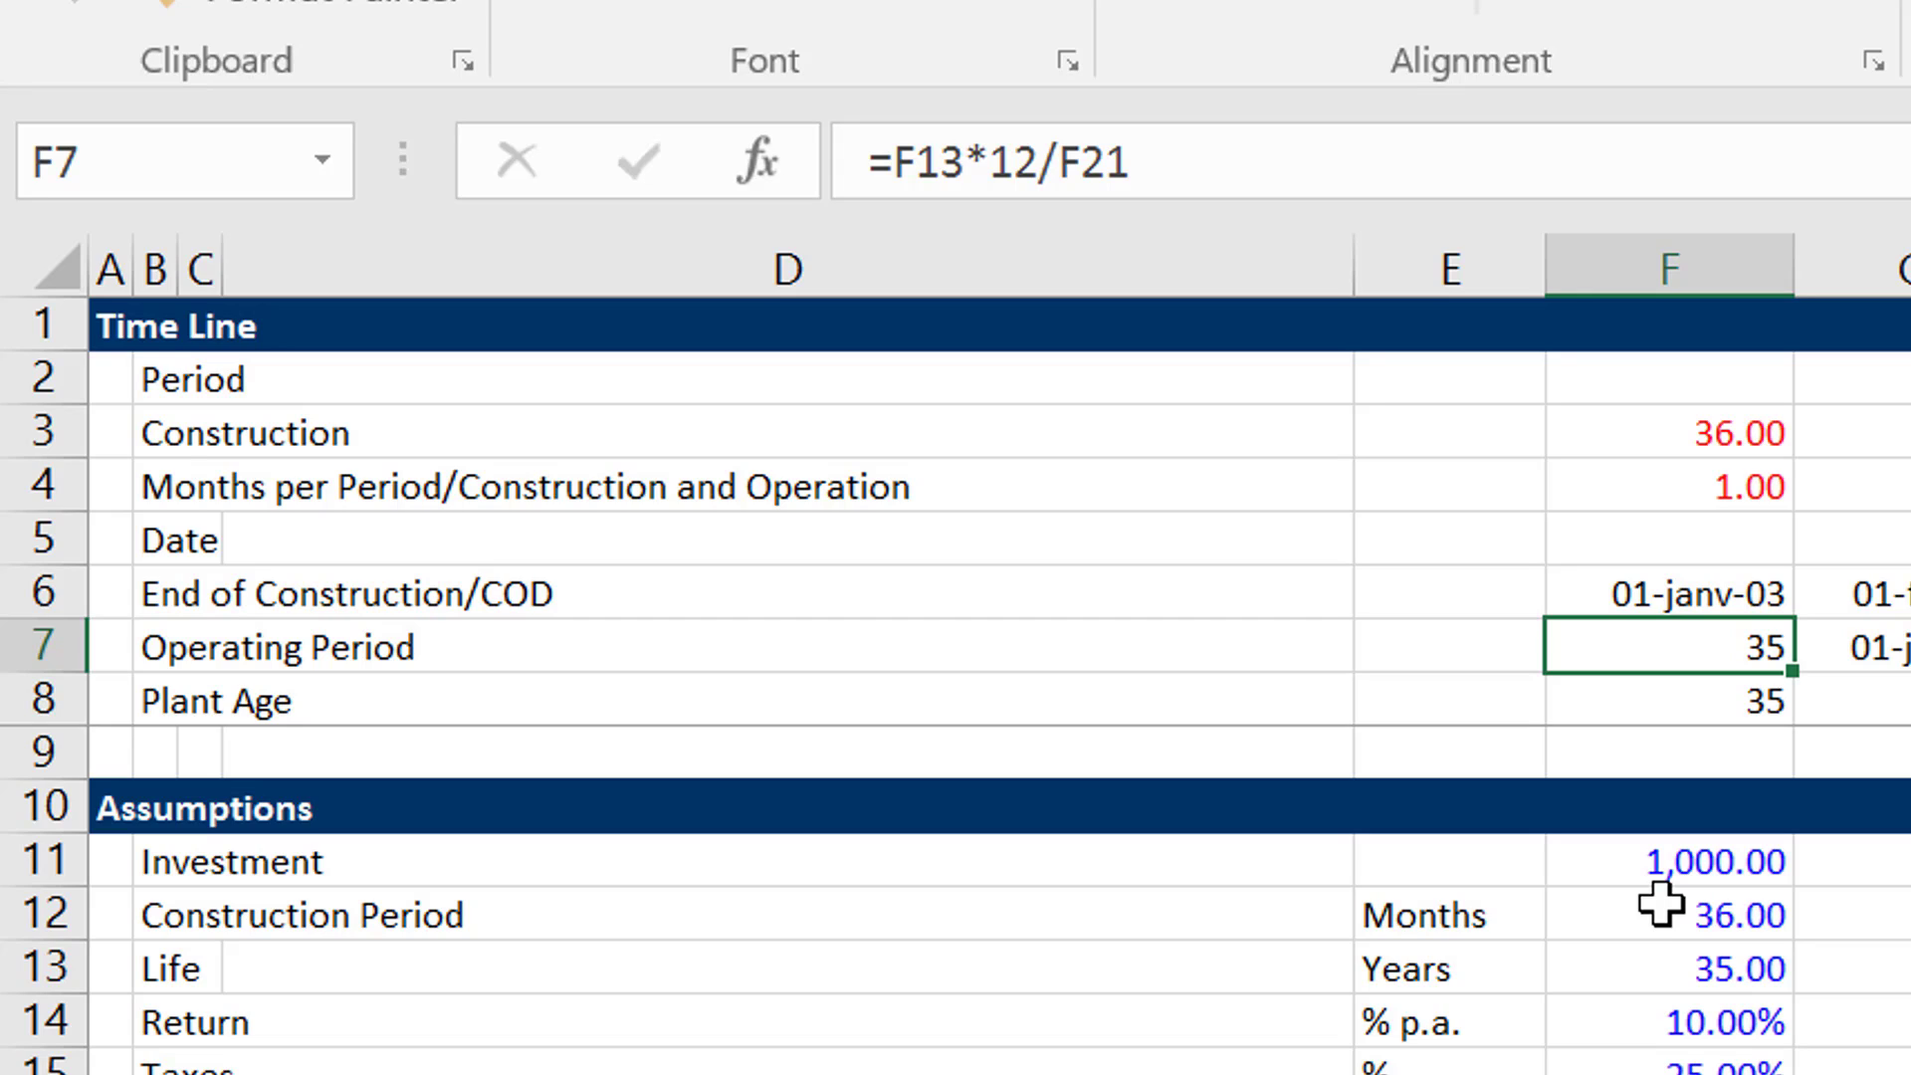
Set the Months/Period in Operating Model assumption in F21 to 1.
key(Down)
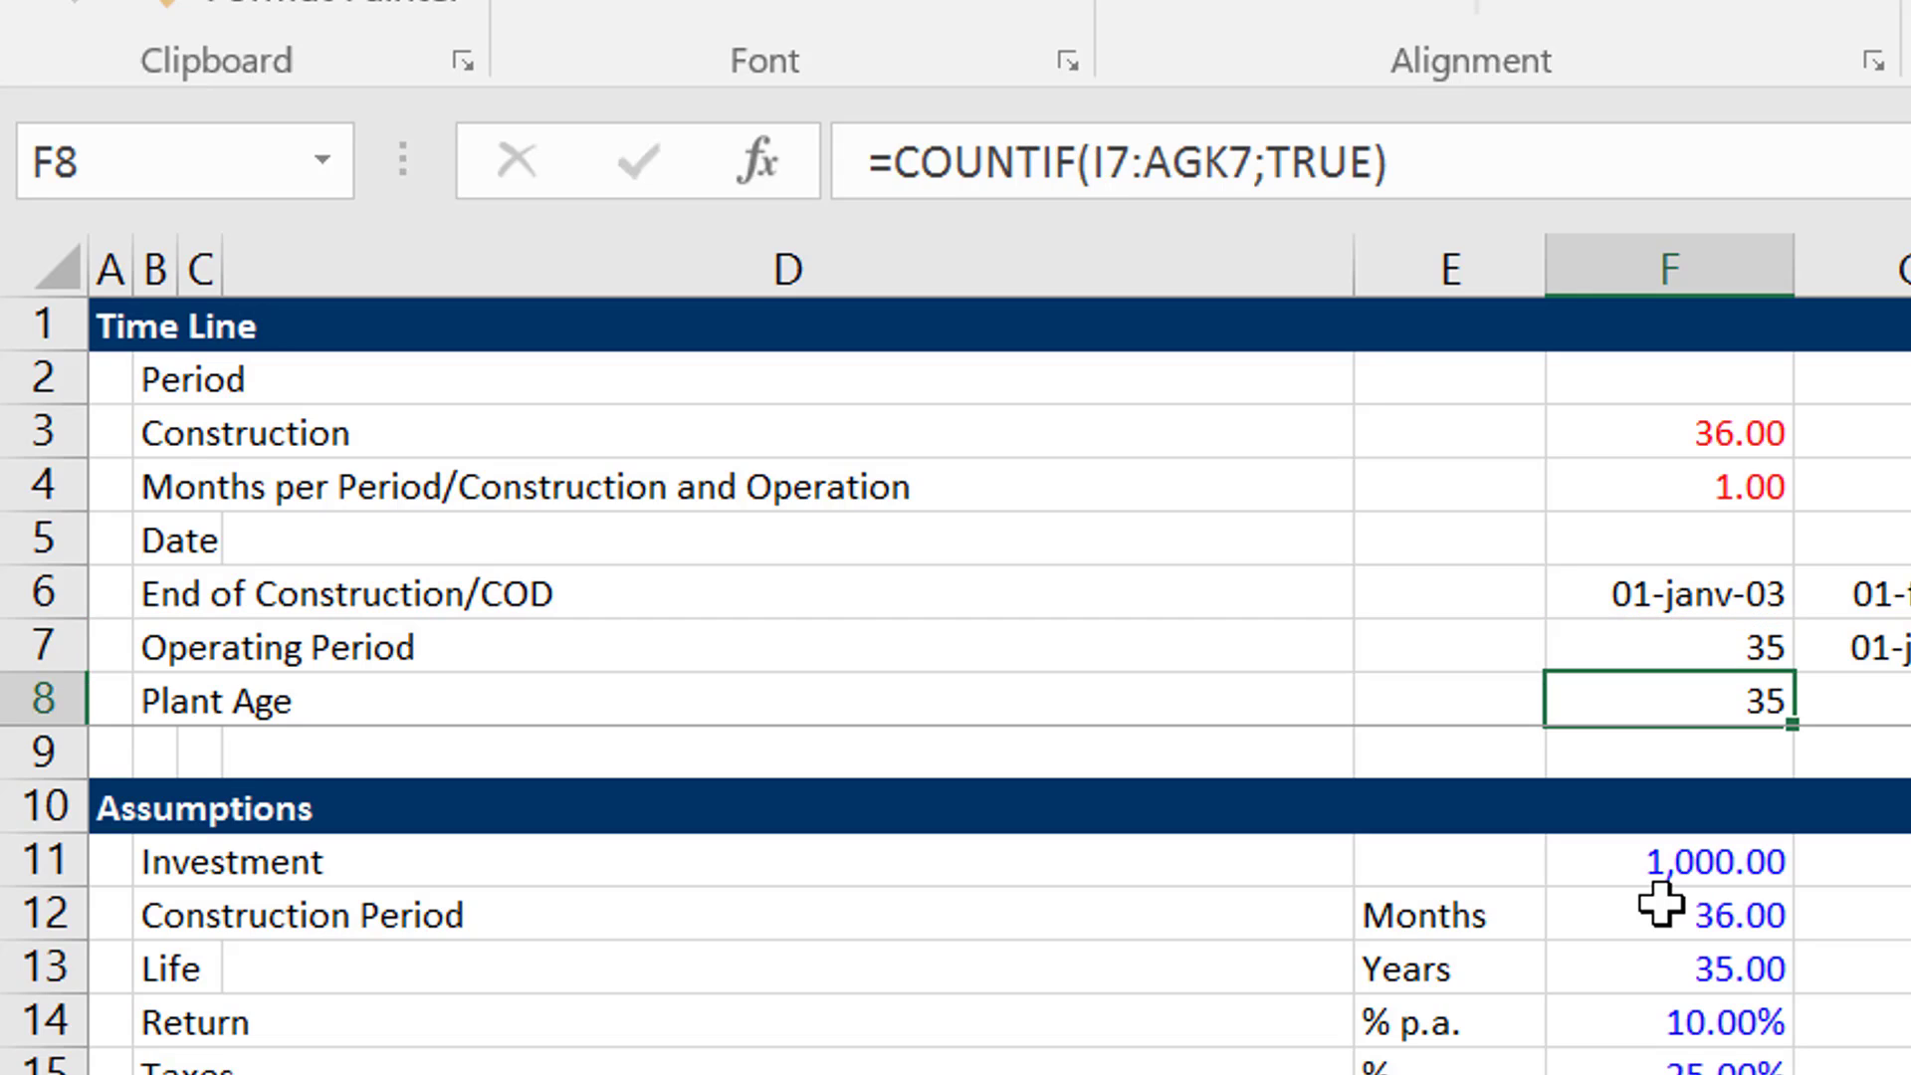
key(Down)
key(Down)
key(Down)
key(Down)
key(Down)
key(Down)
key(Down)
key(Down)
key(Down)
key(Down)
key(Down)
key(Down)
key(Down)
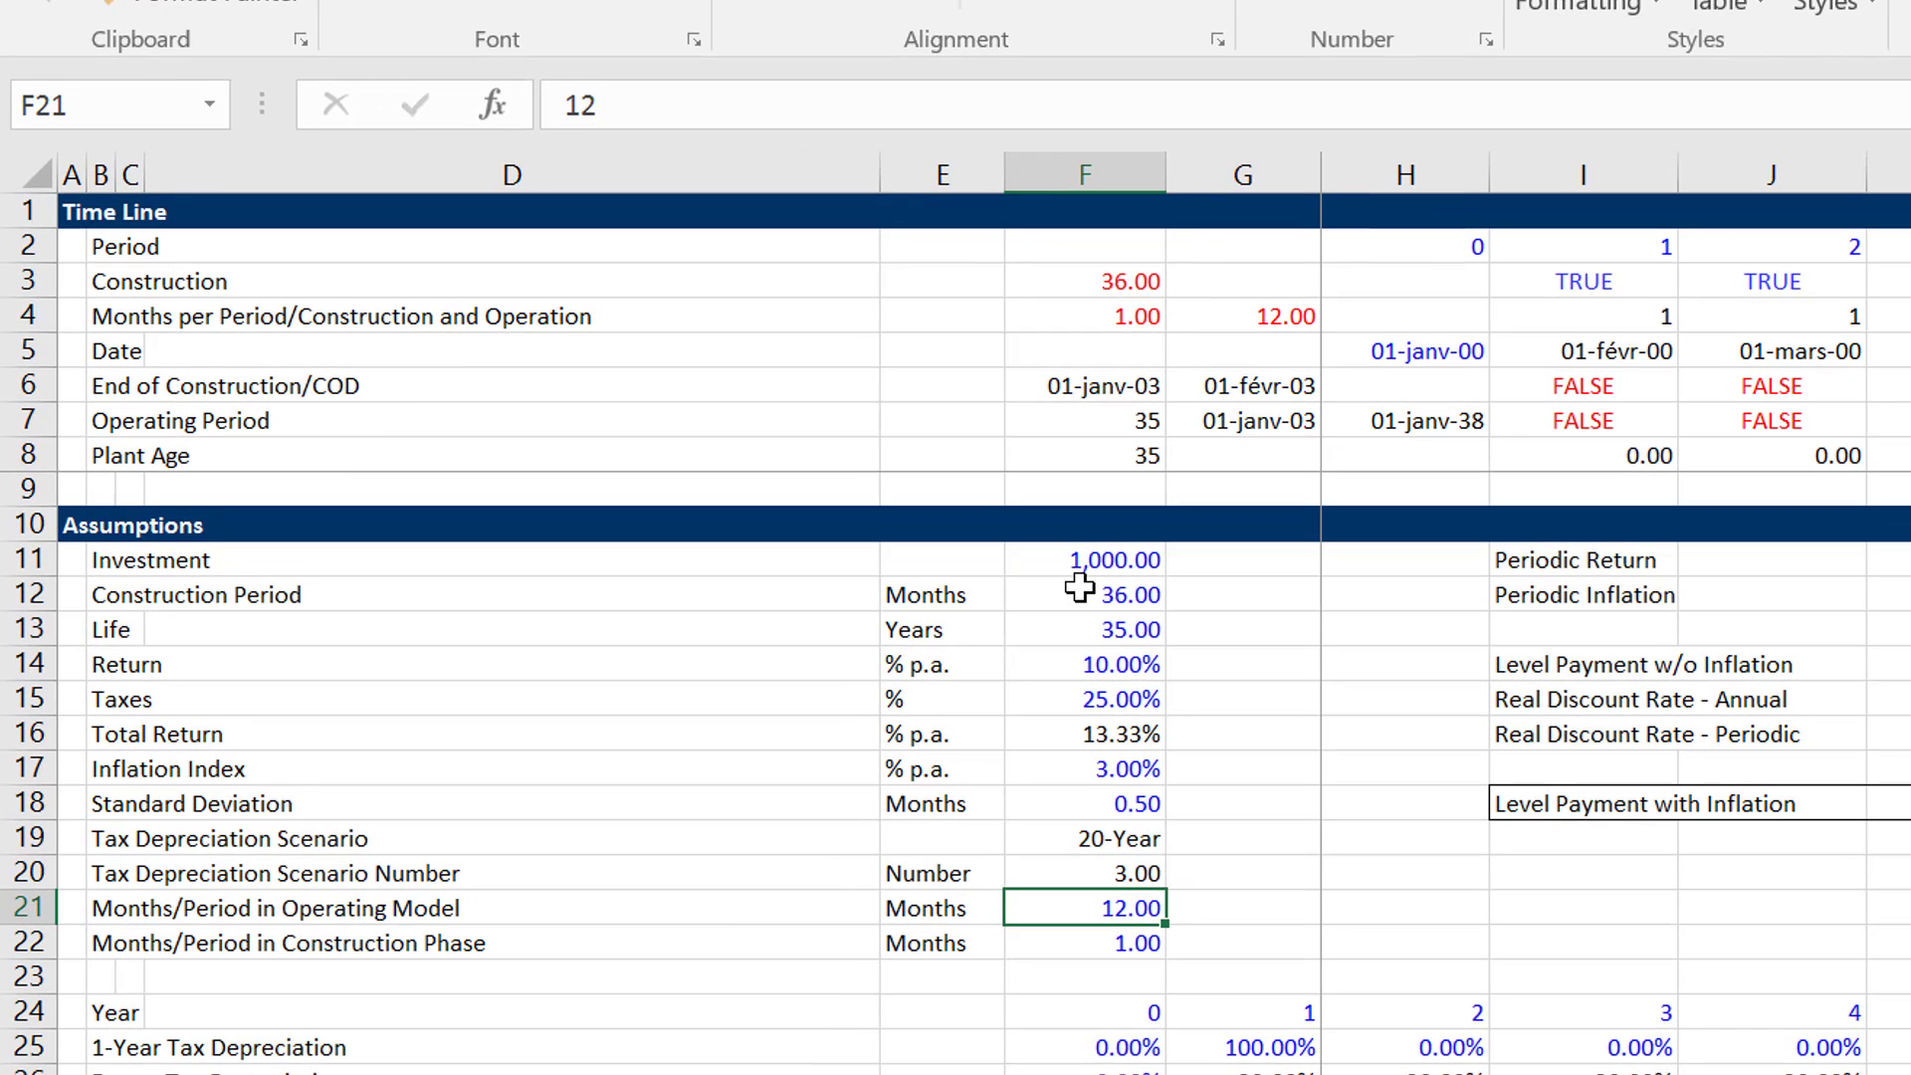
text(1)
key(Return)
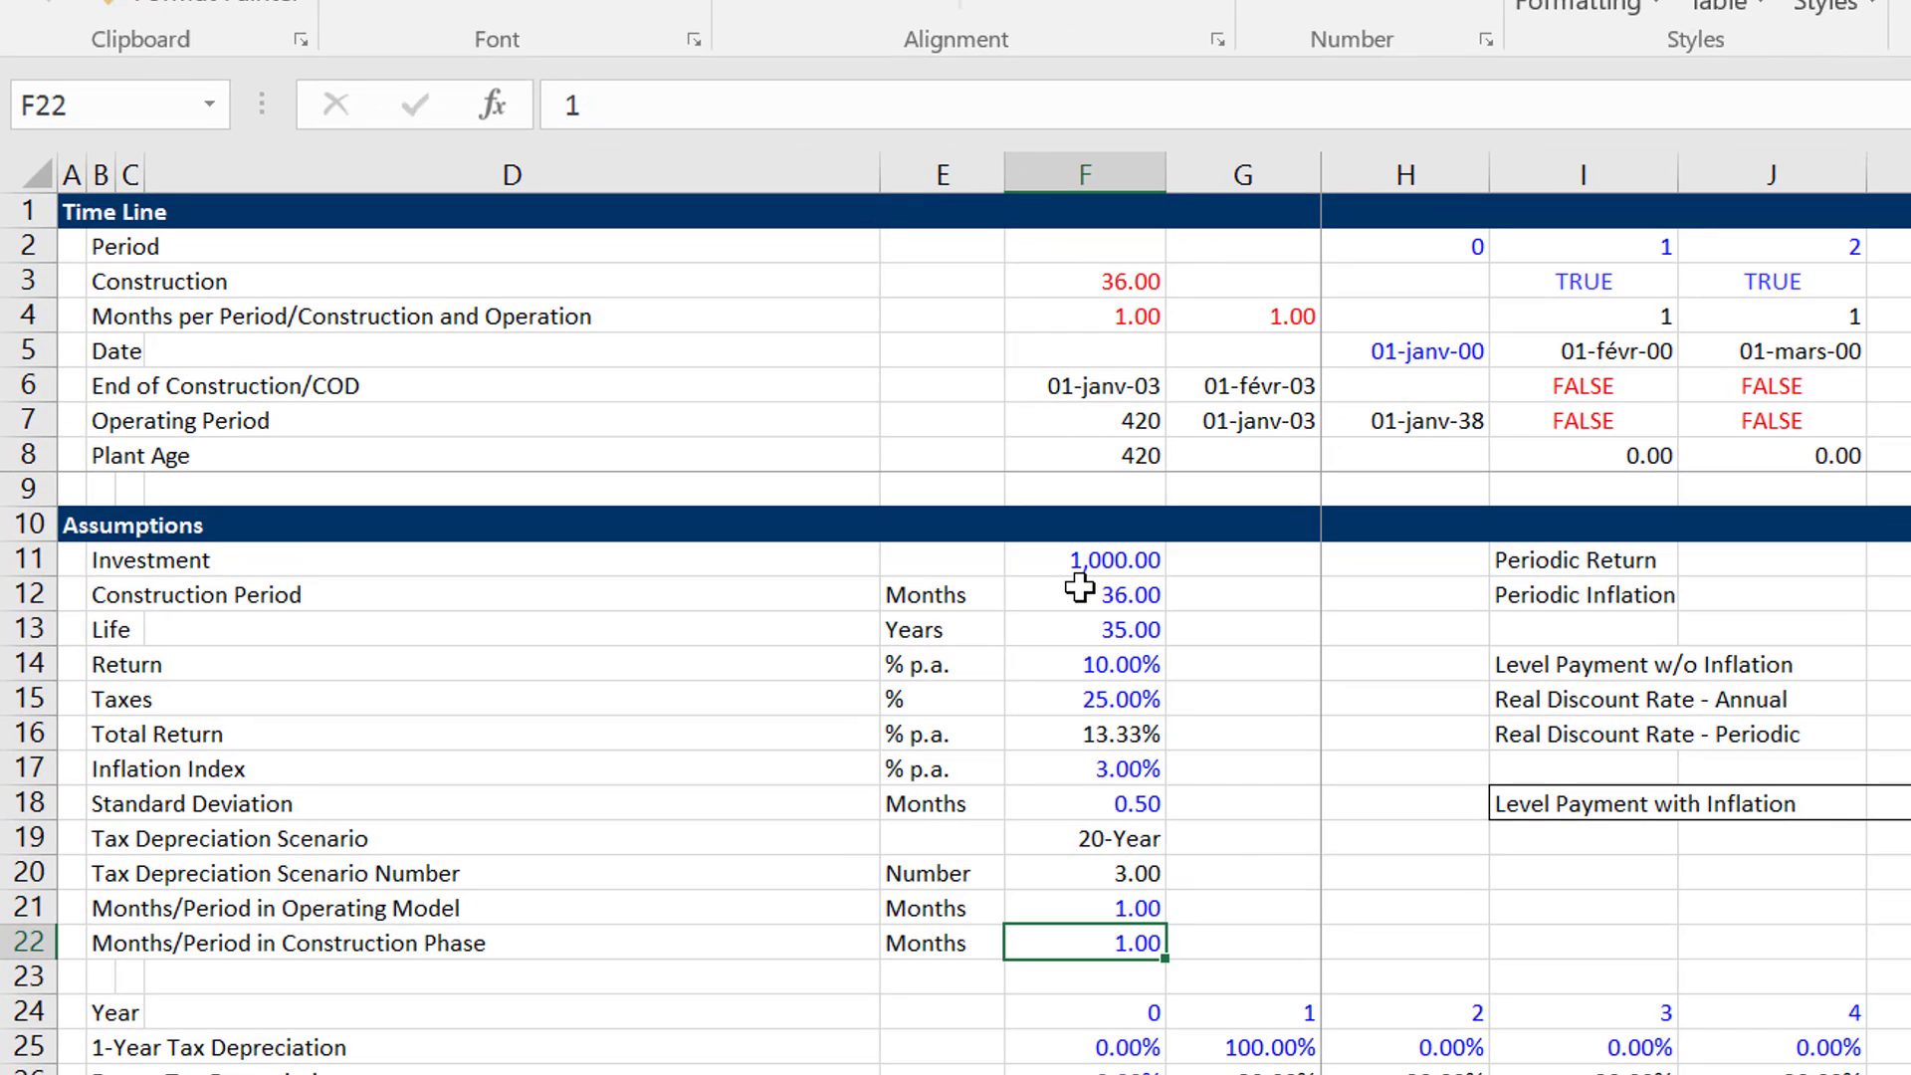
Check the Operating Period calculation in F7 and the EDATE formula behind the operating end date in H7.
key(Up)
key(Up)
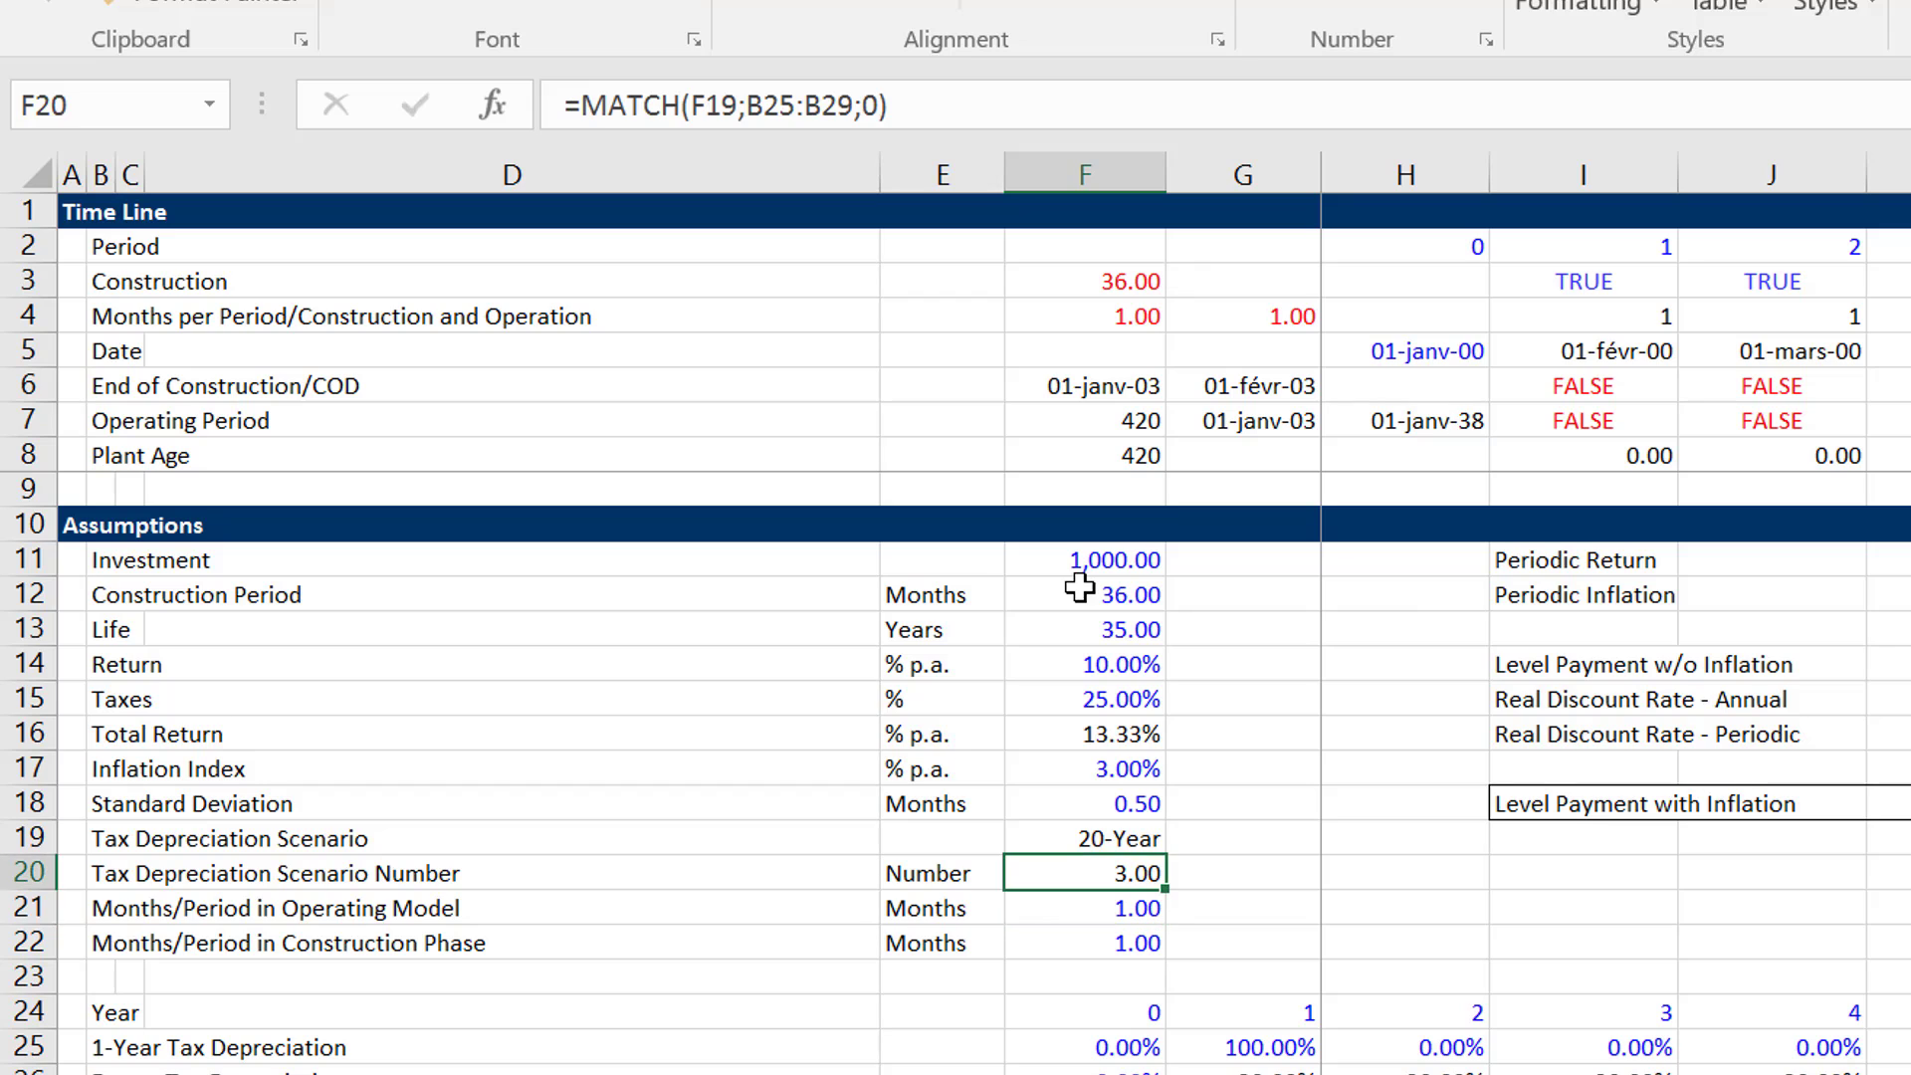
key(Up)
key(Up)
key(Up)
key(Up)
key(Up)
key(Up)
key(Up)
key(Up)
key(Up)
key(Up)
key(Up)
key(Up)
key(Up)
key(Up)
key(Up)
key(Down)
key(Down)
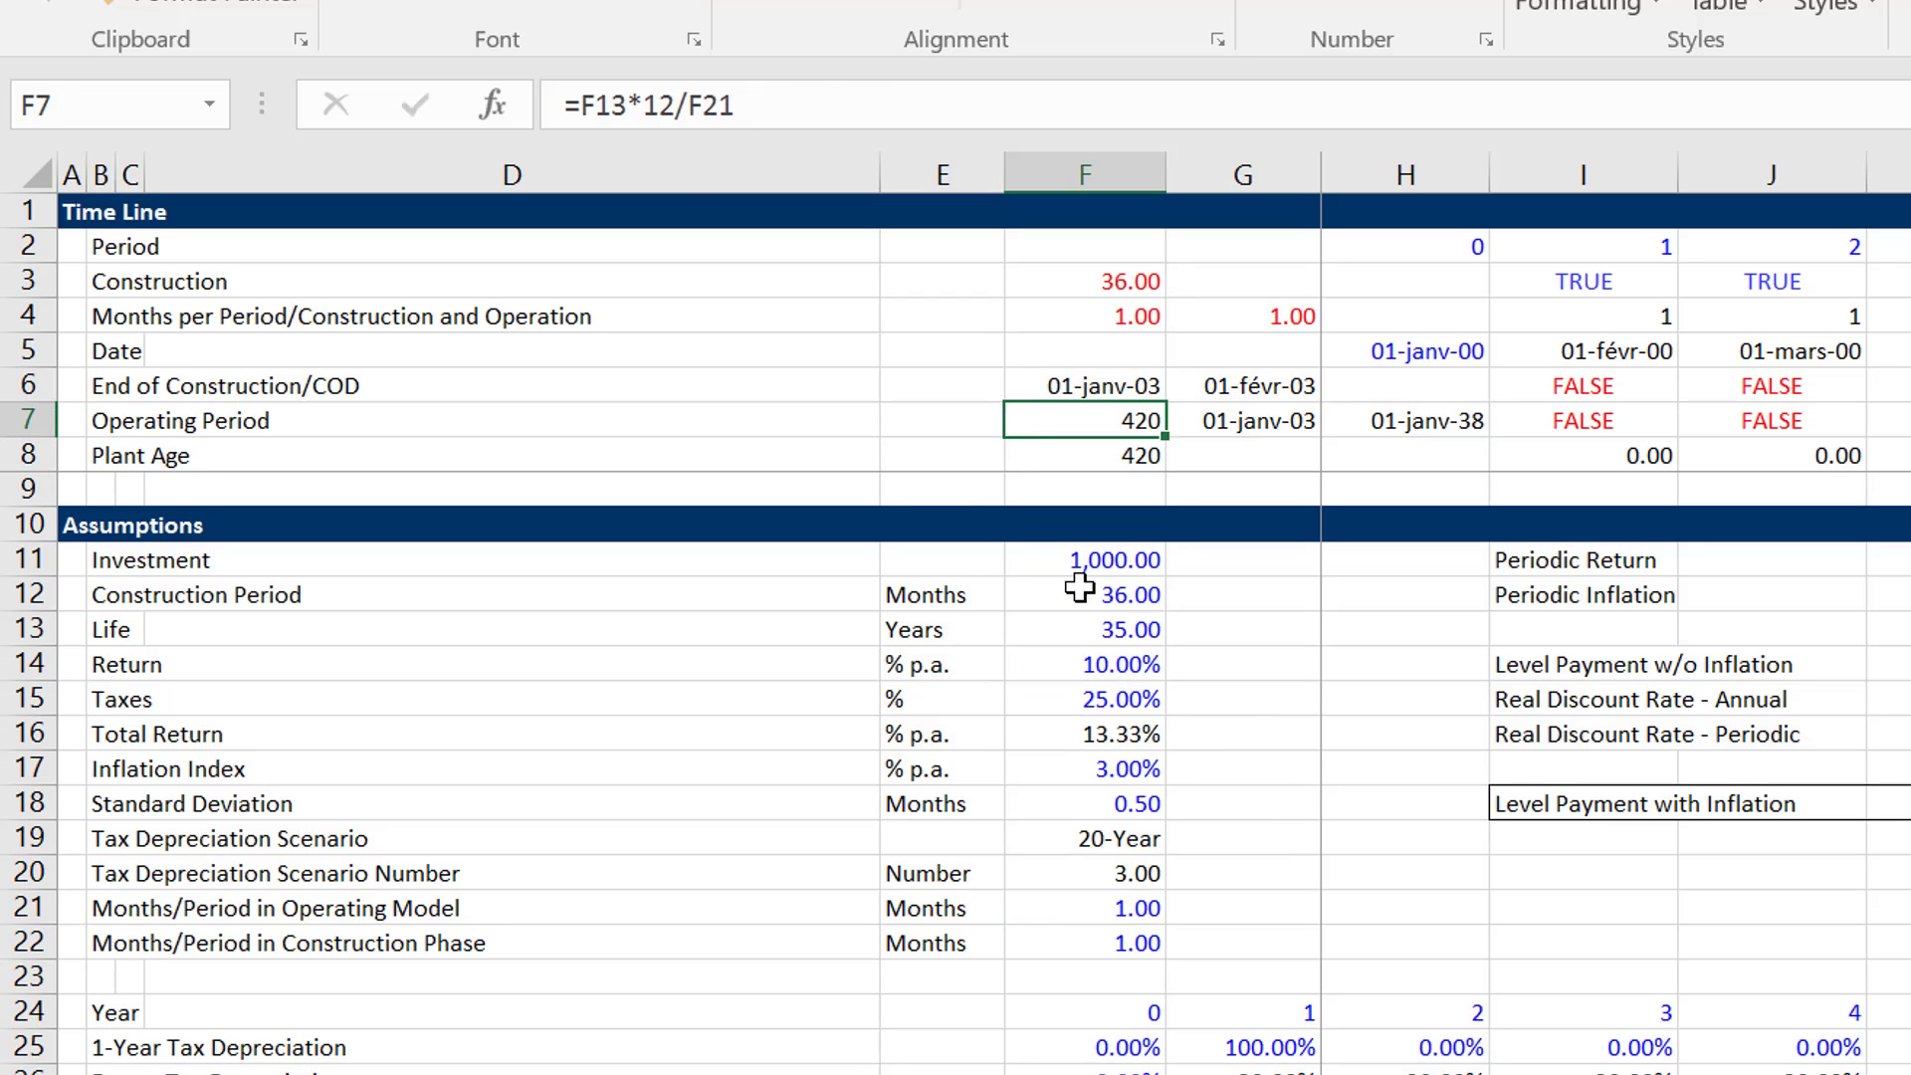
key(Right)
key(Right)
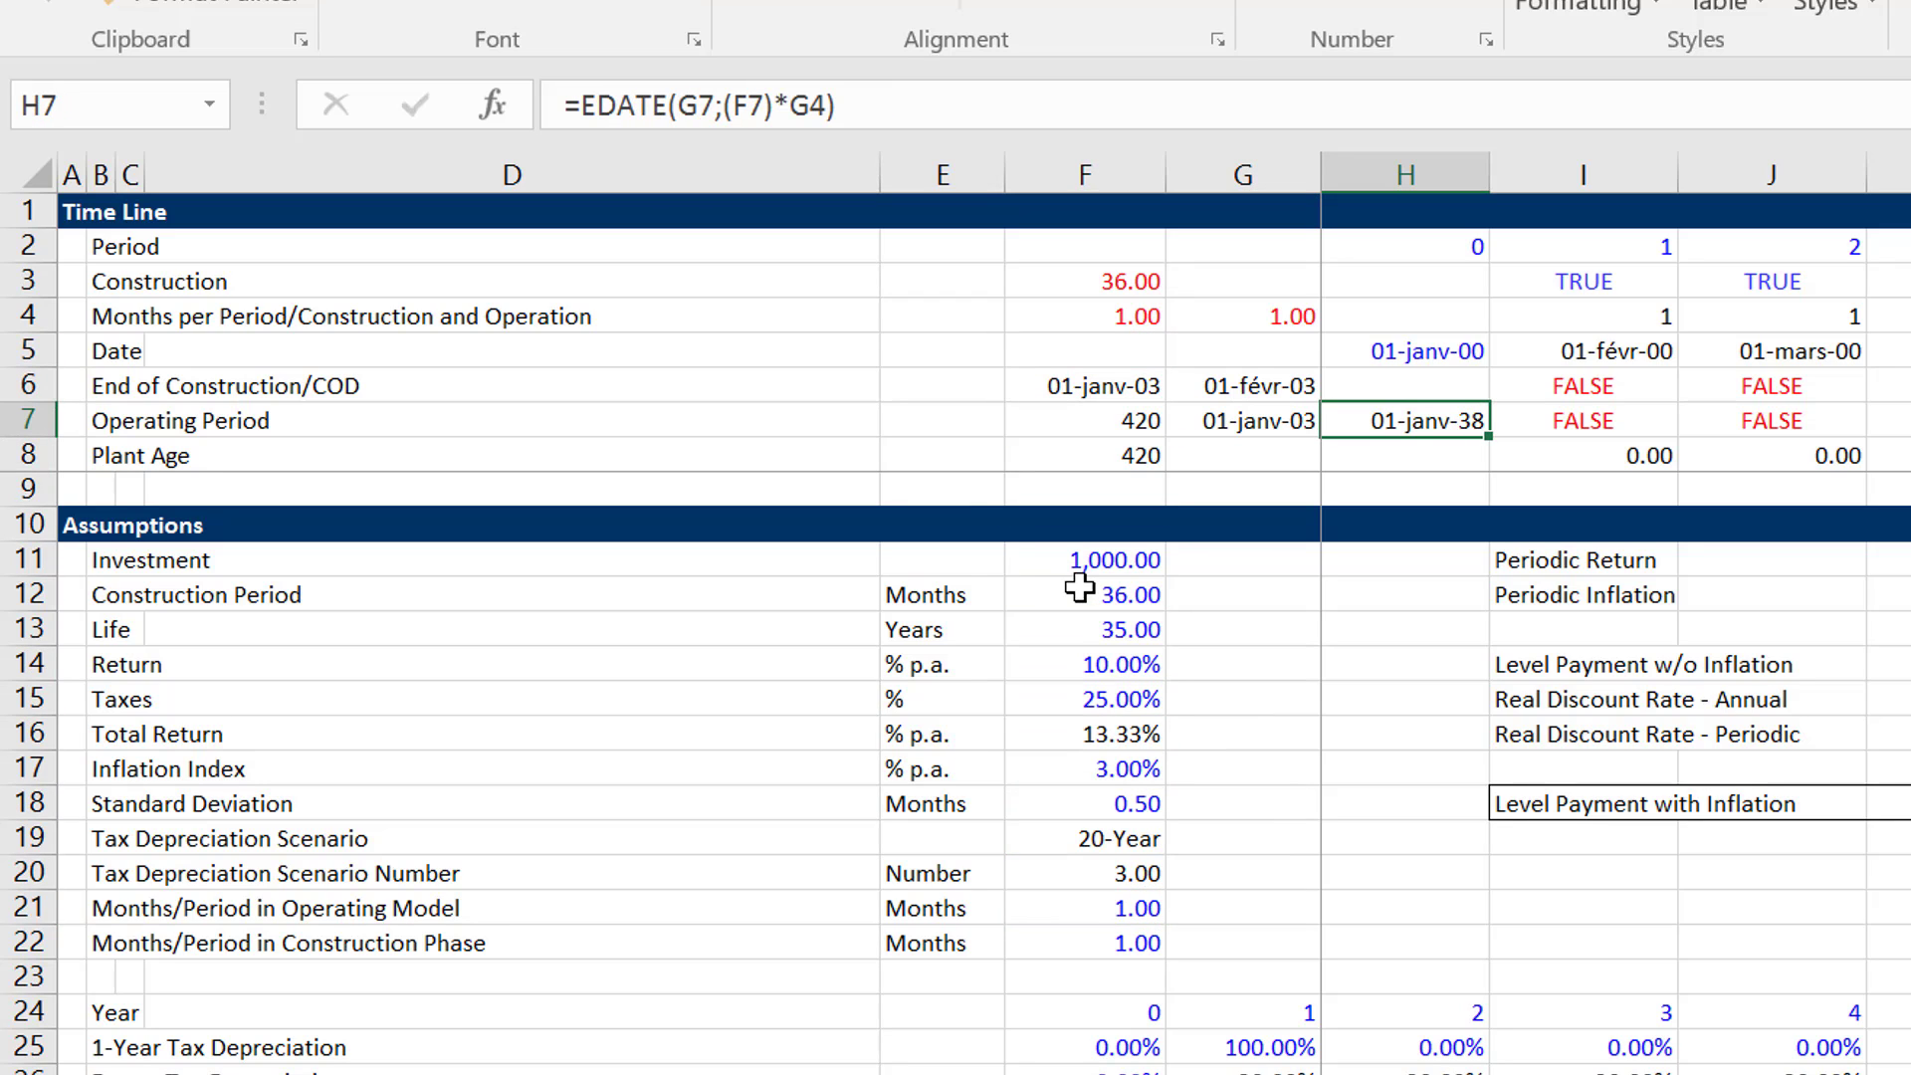
text(=)
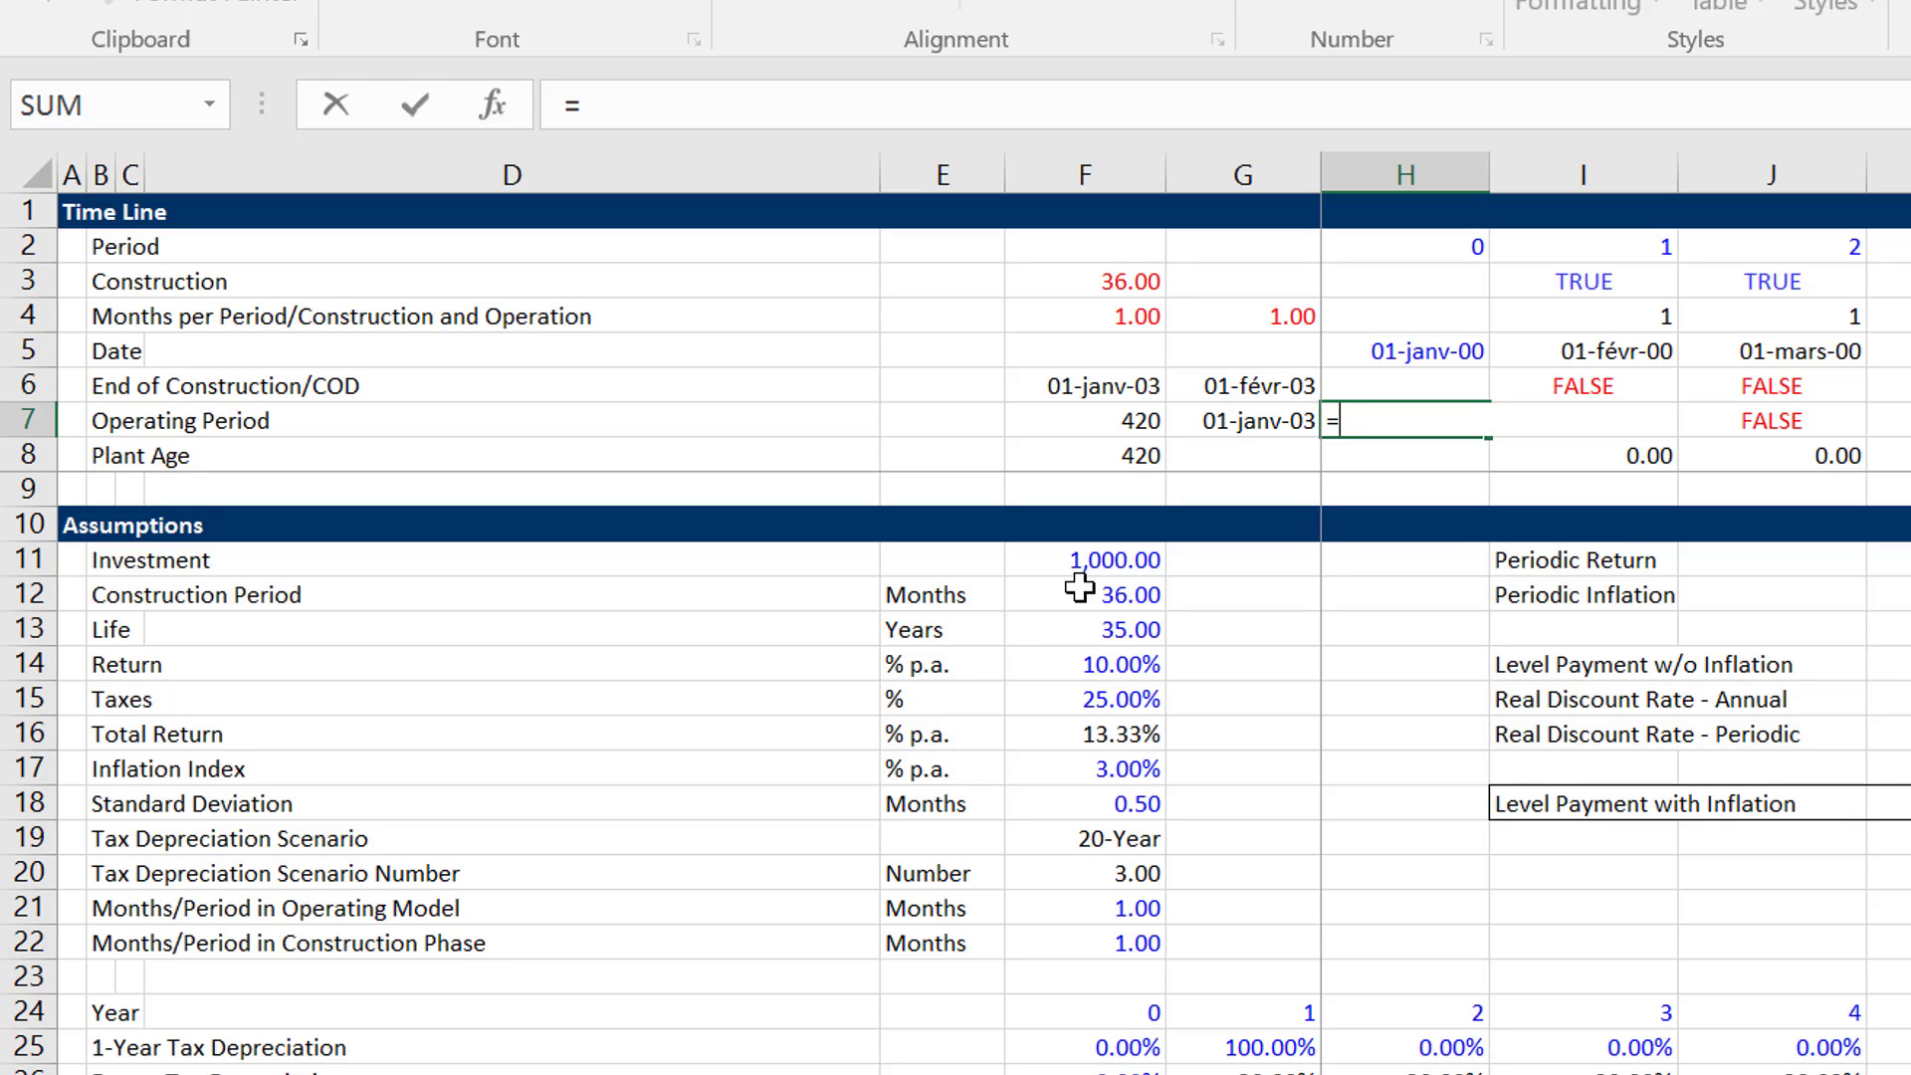
key(Escape)
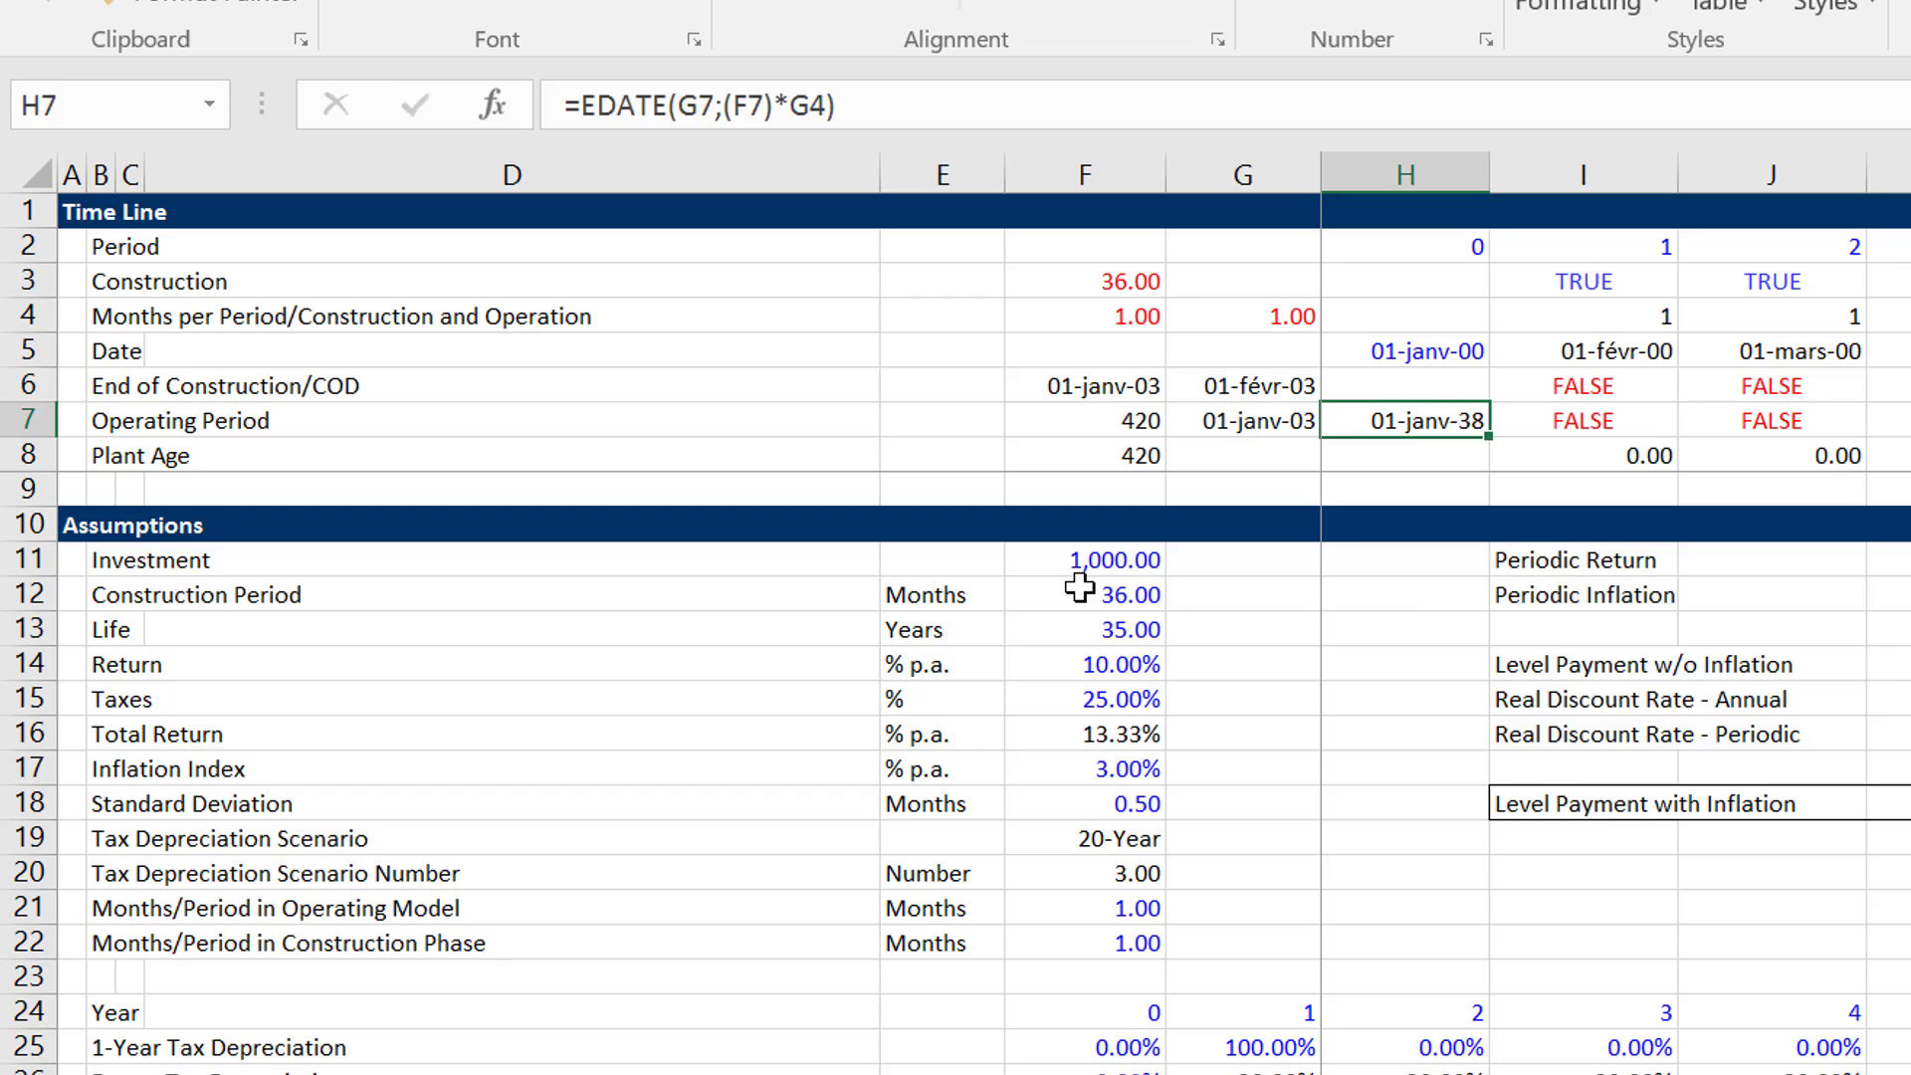
Enter =G6 in G7 so the operating period start date links to the End of Construction/COD row.
key(Left)
text(=)
key(Up)
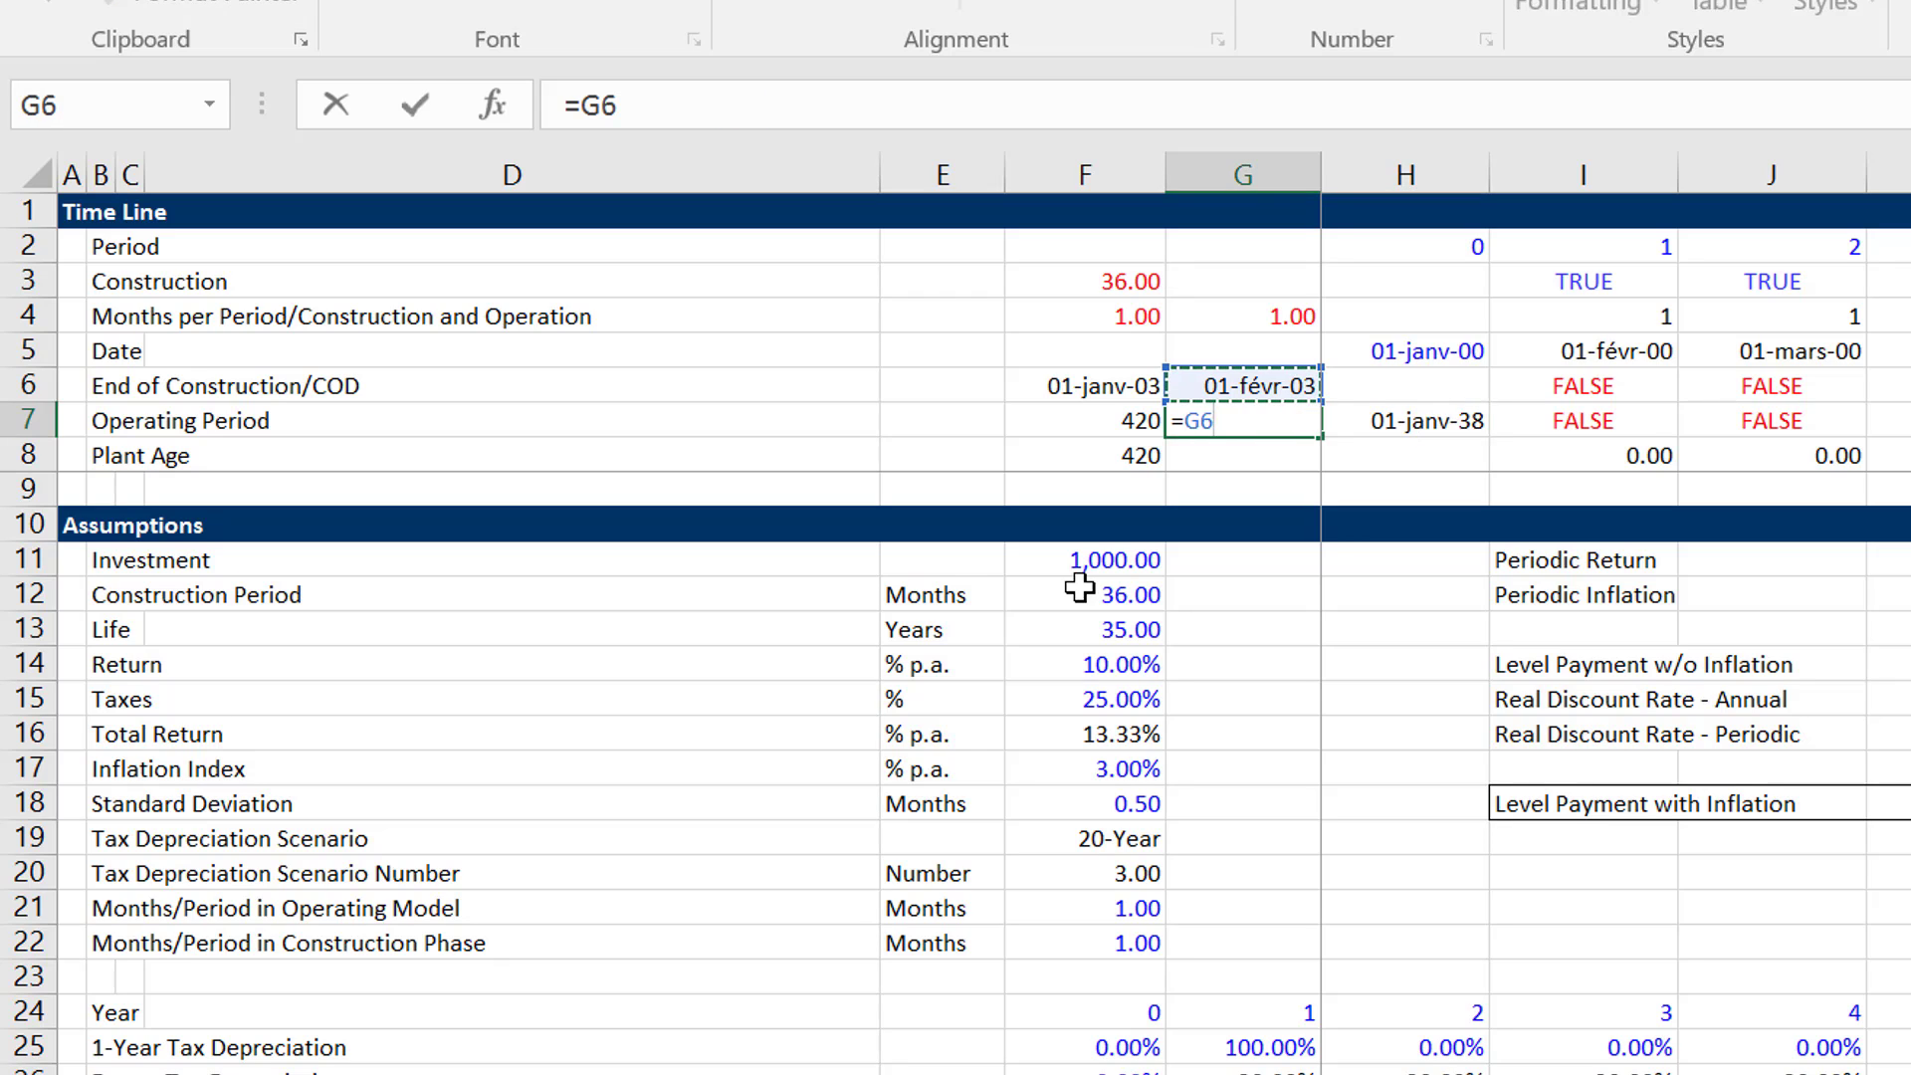
key(Return)
key(Up)
key(Right)
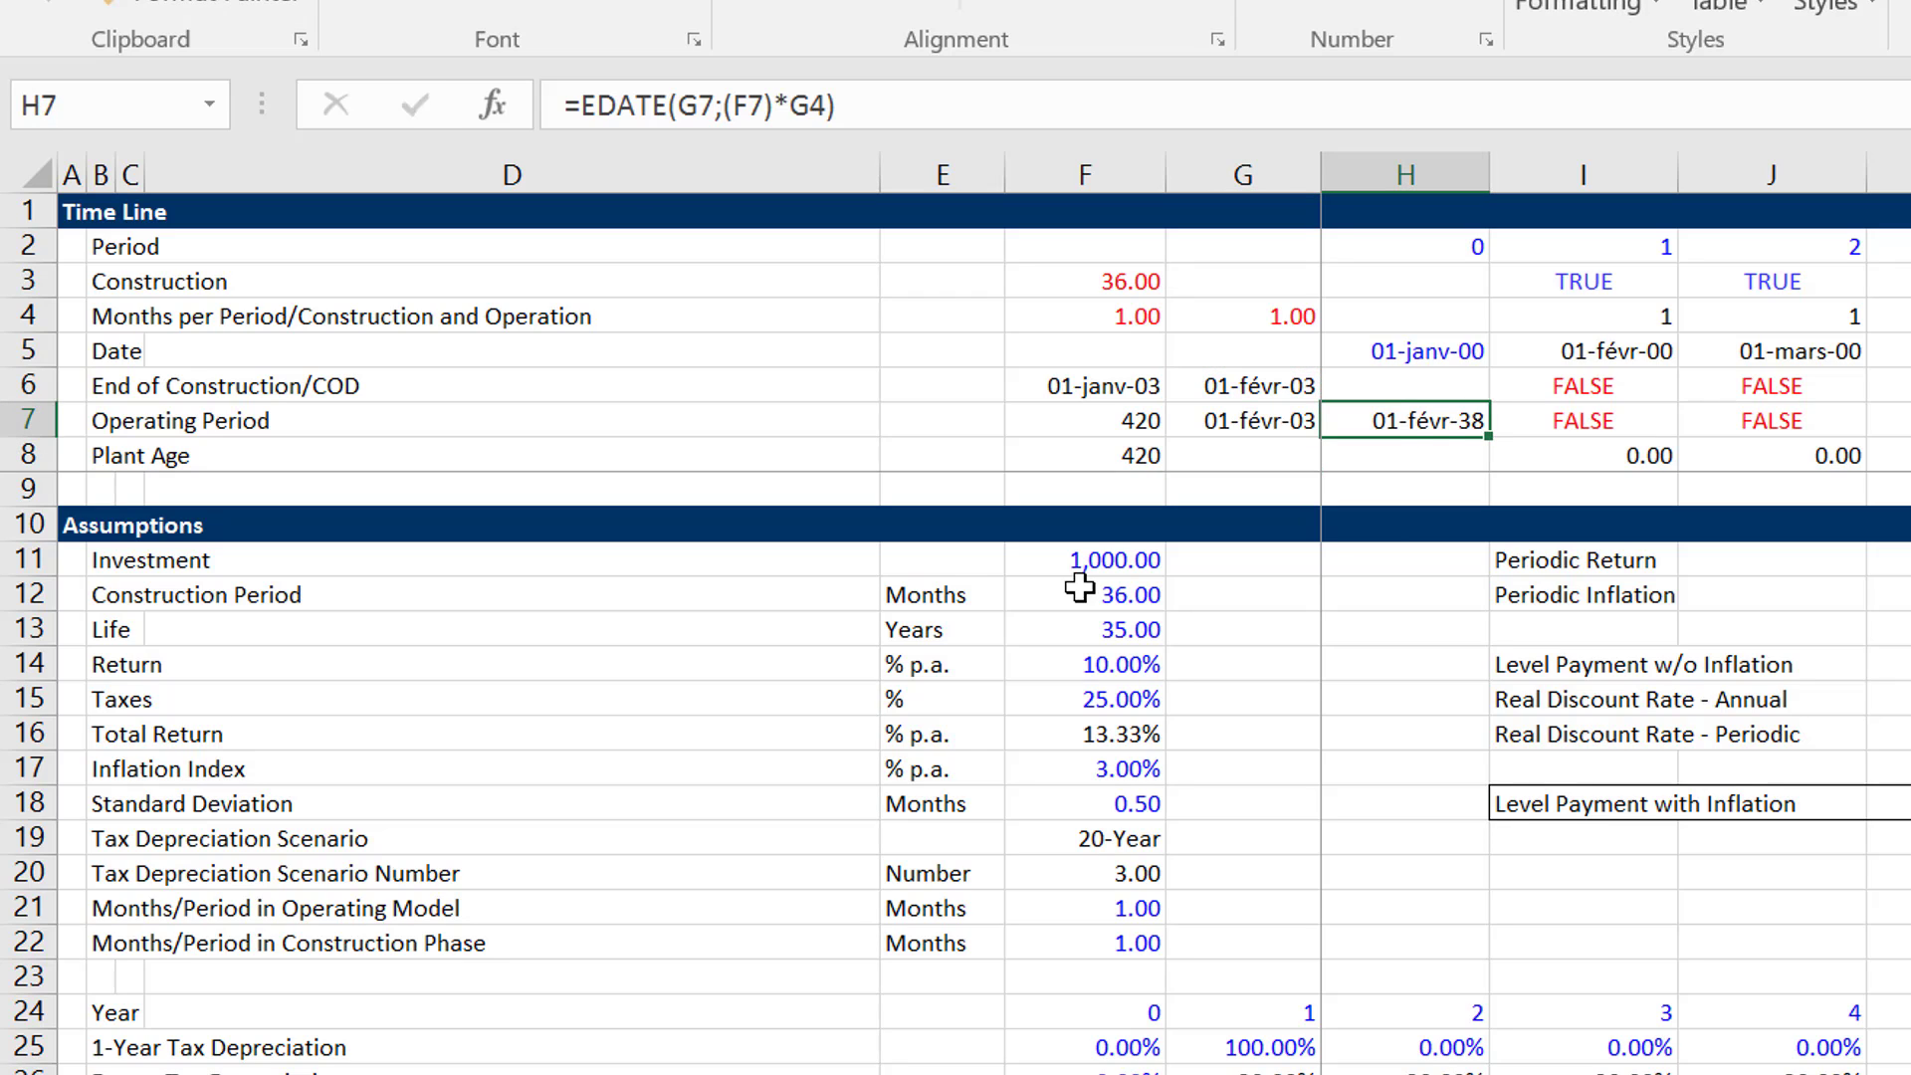
text(=)
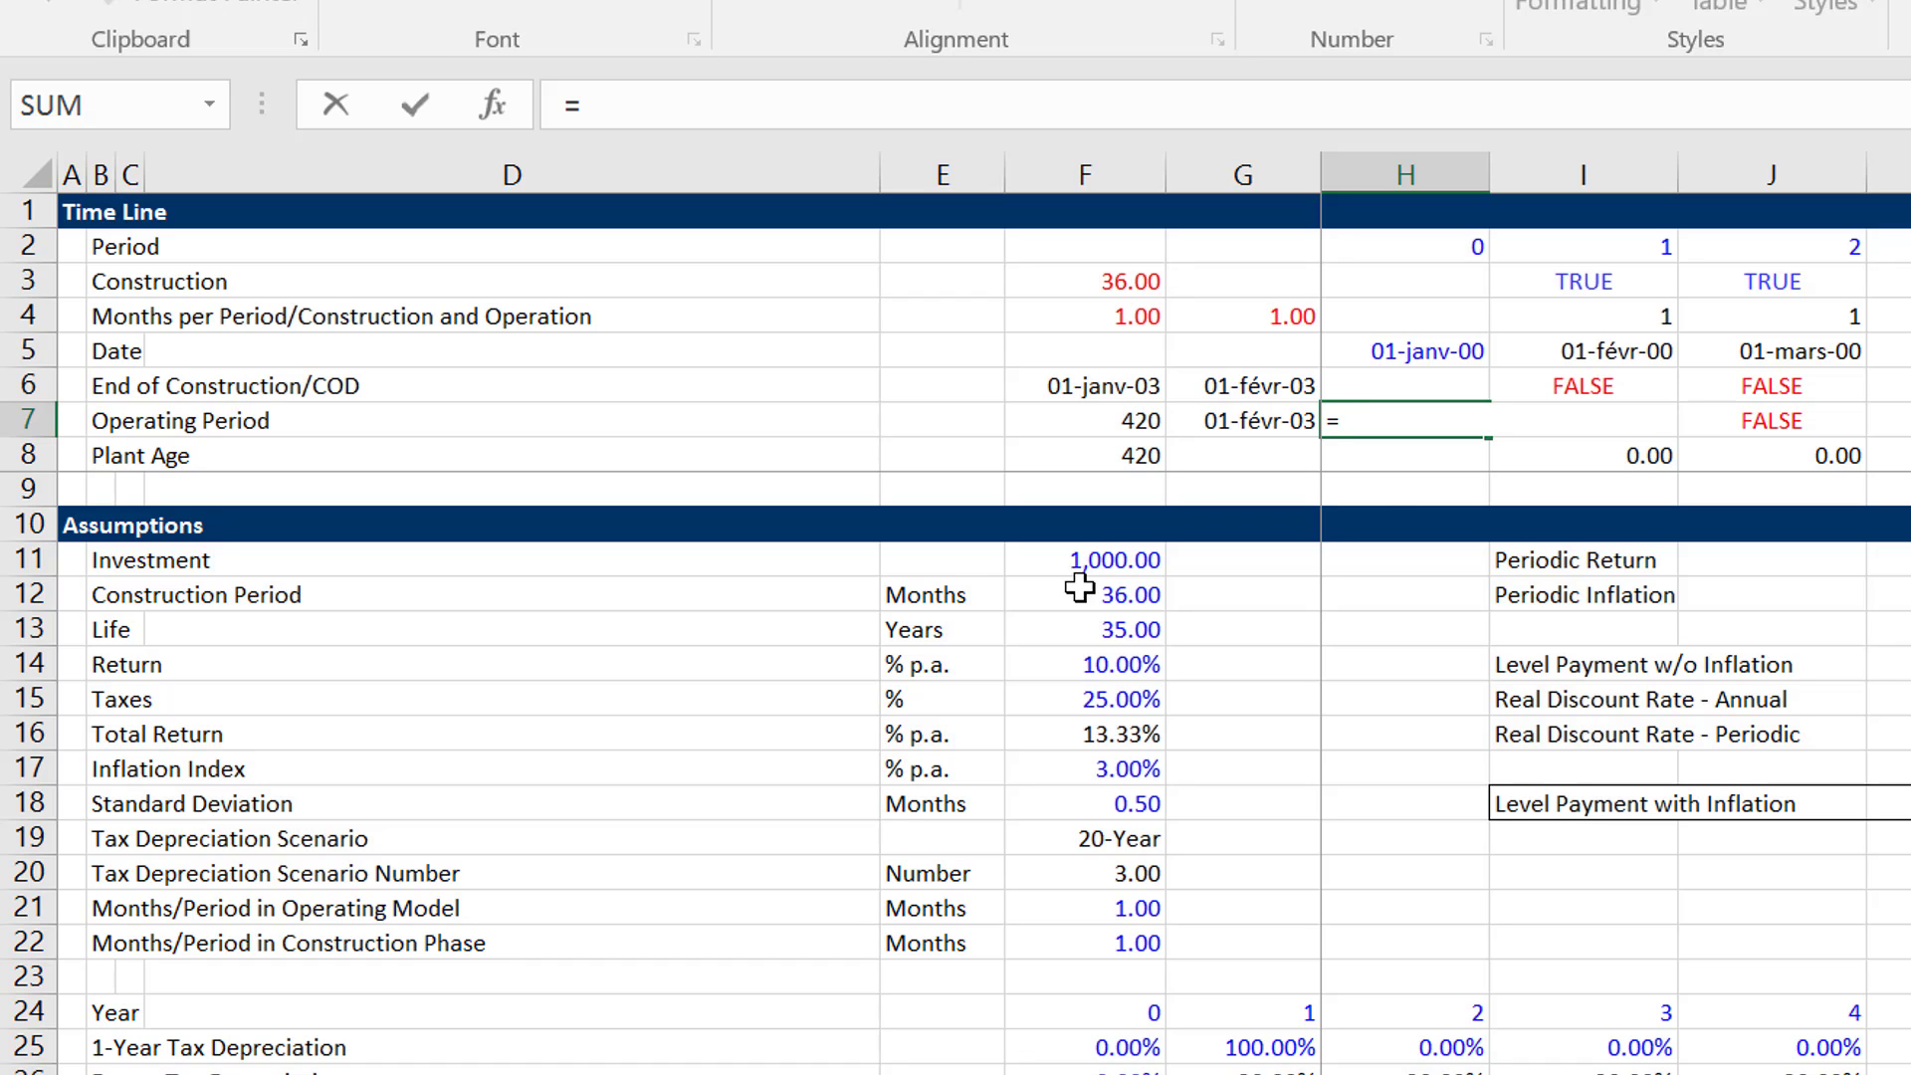
text(e)
key(Tab)
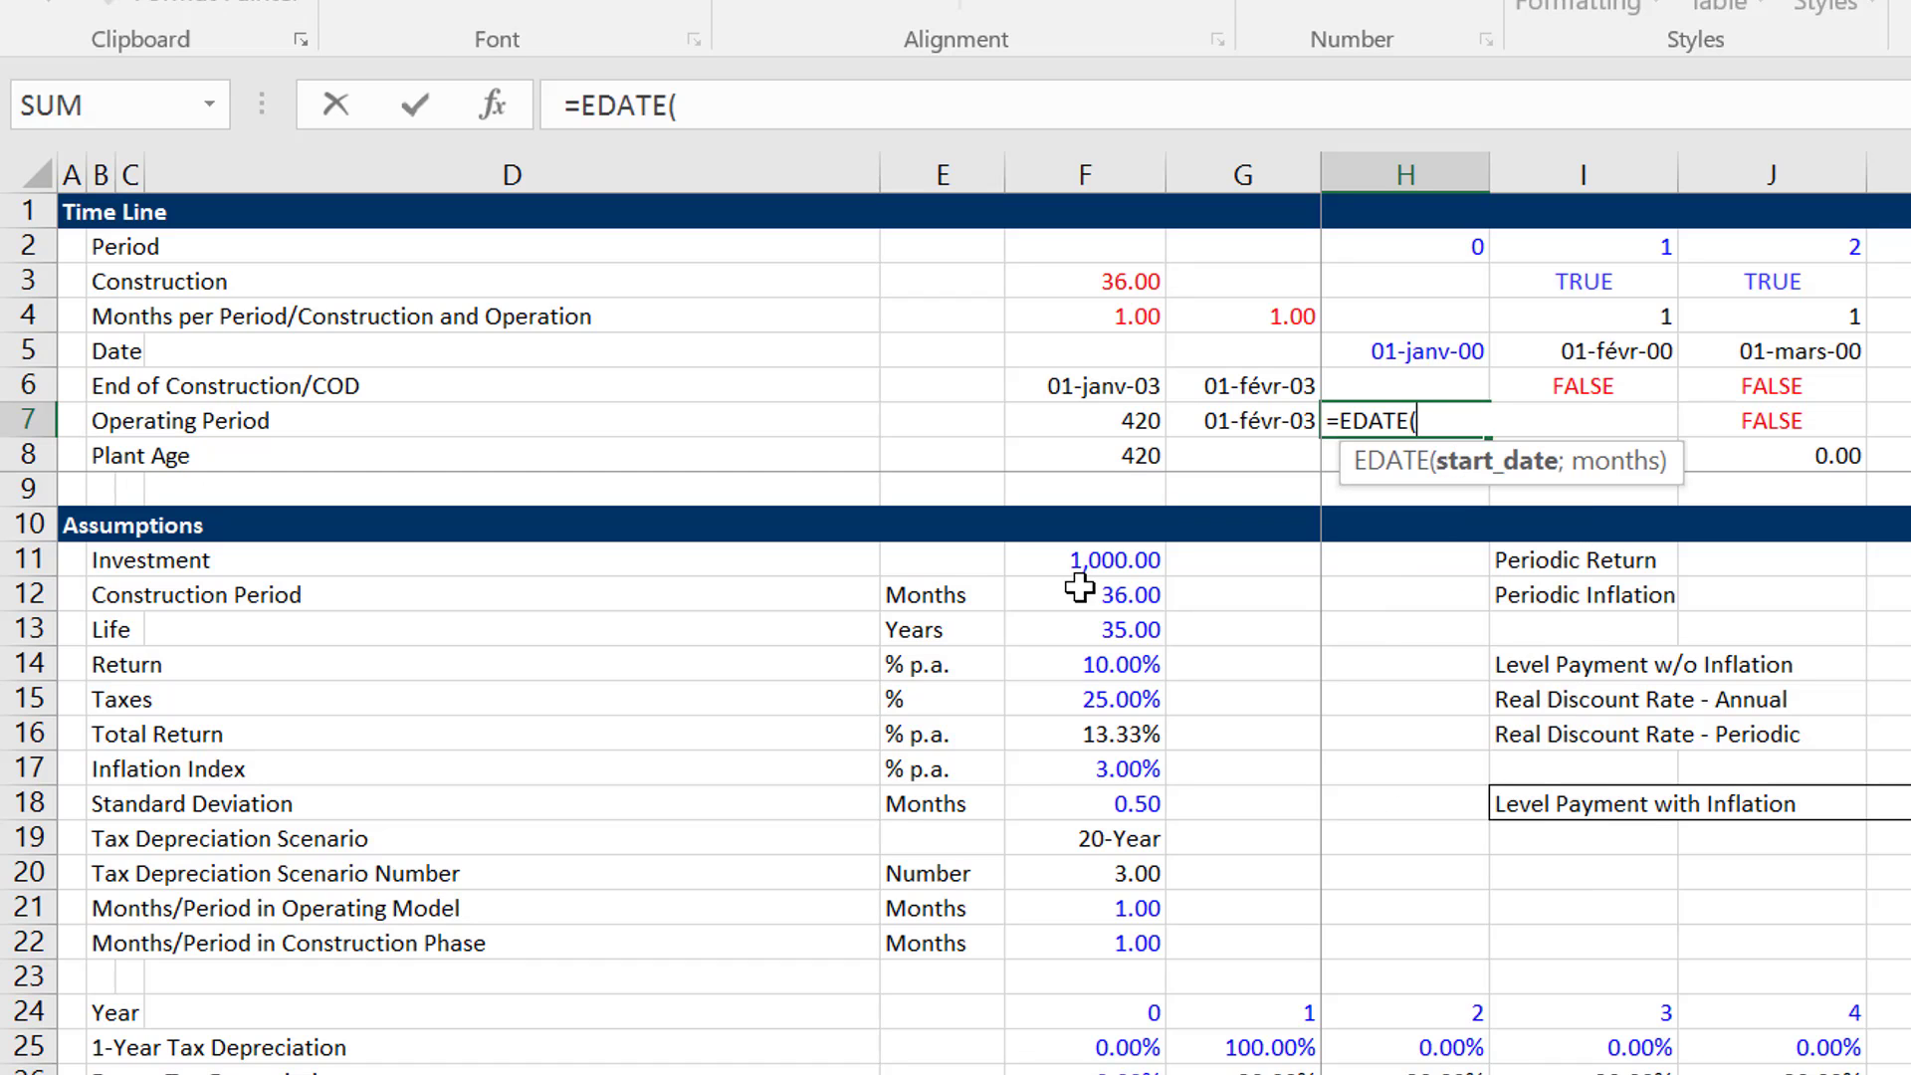
key(Left)
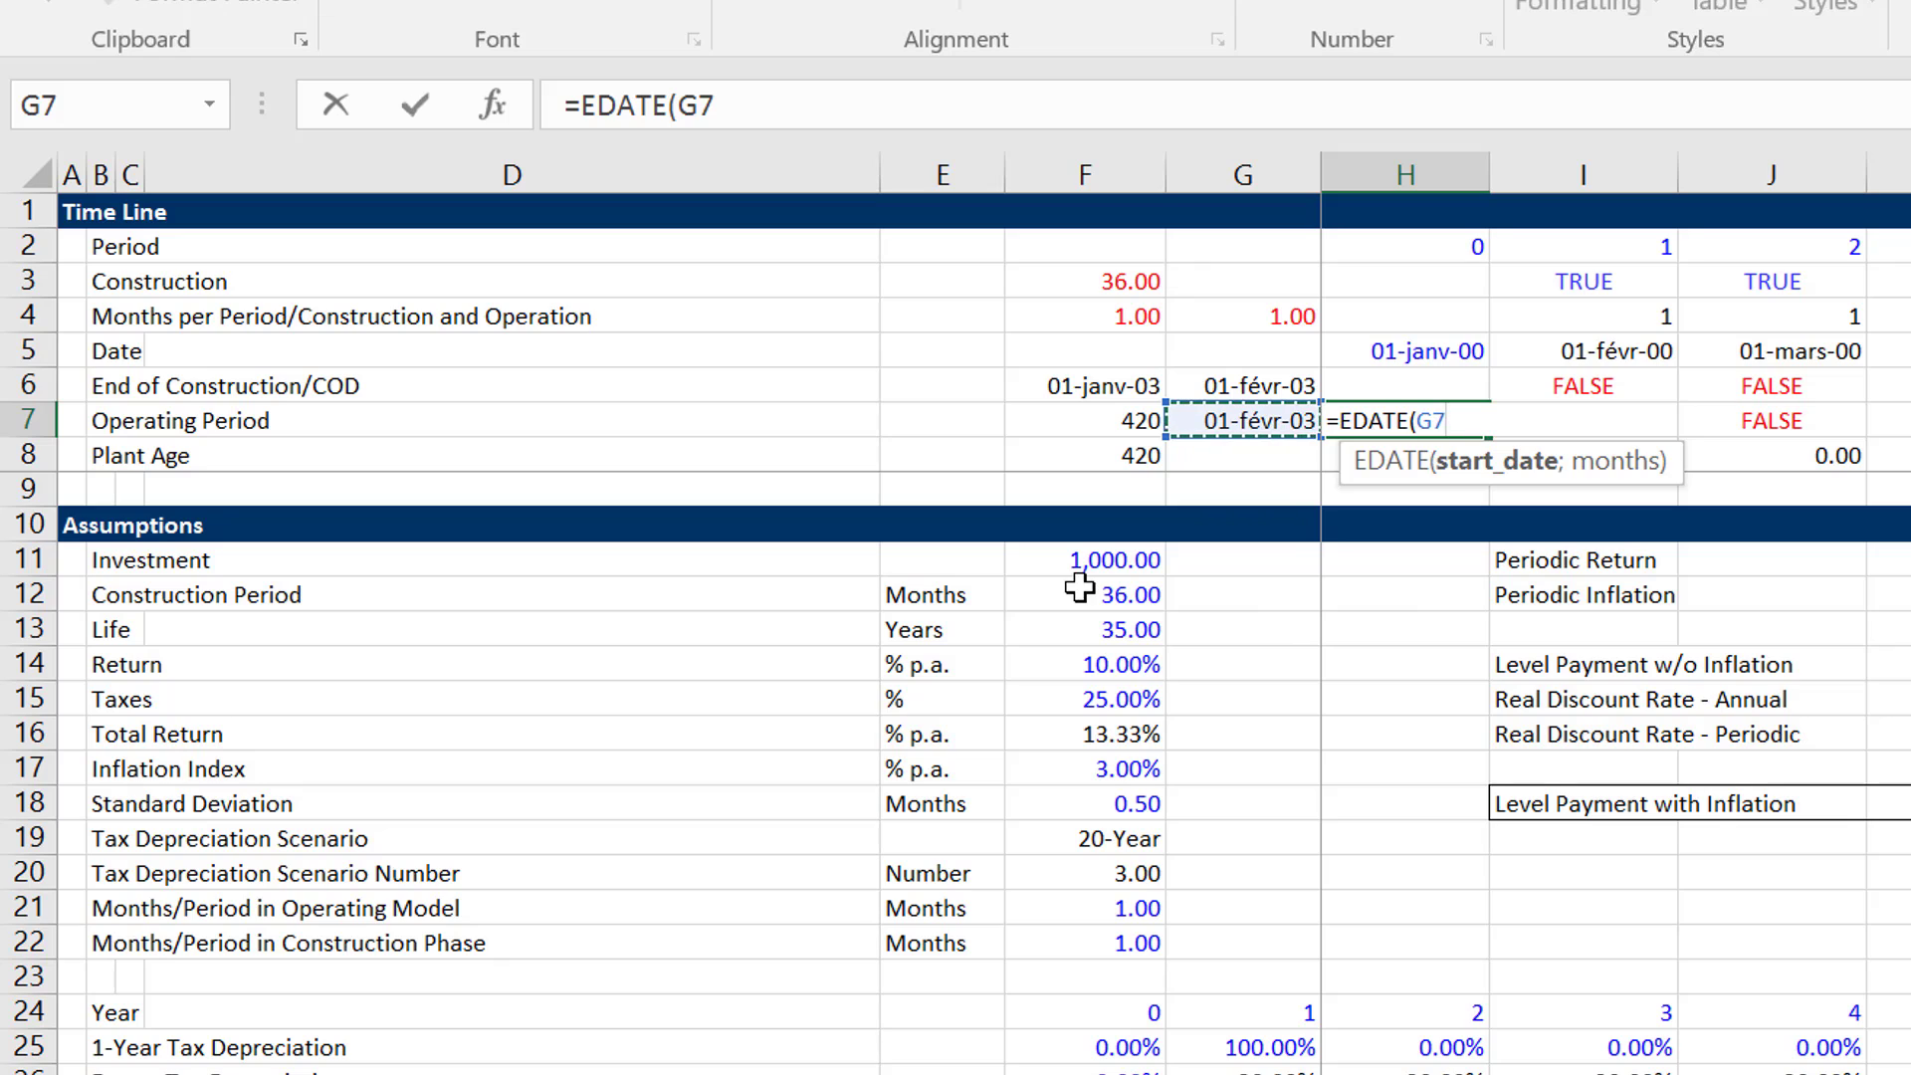
text(;)
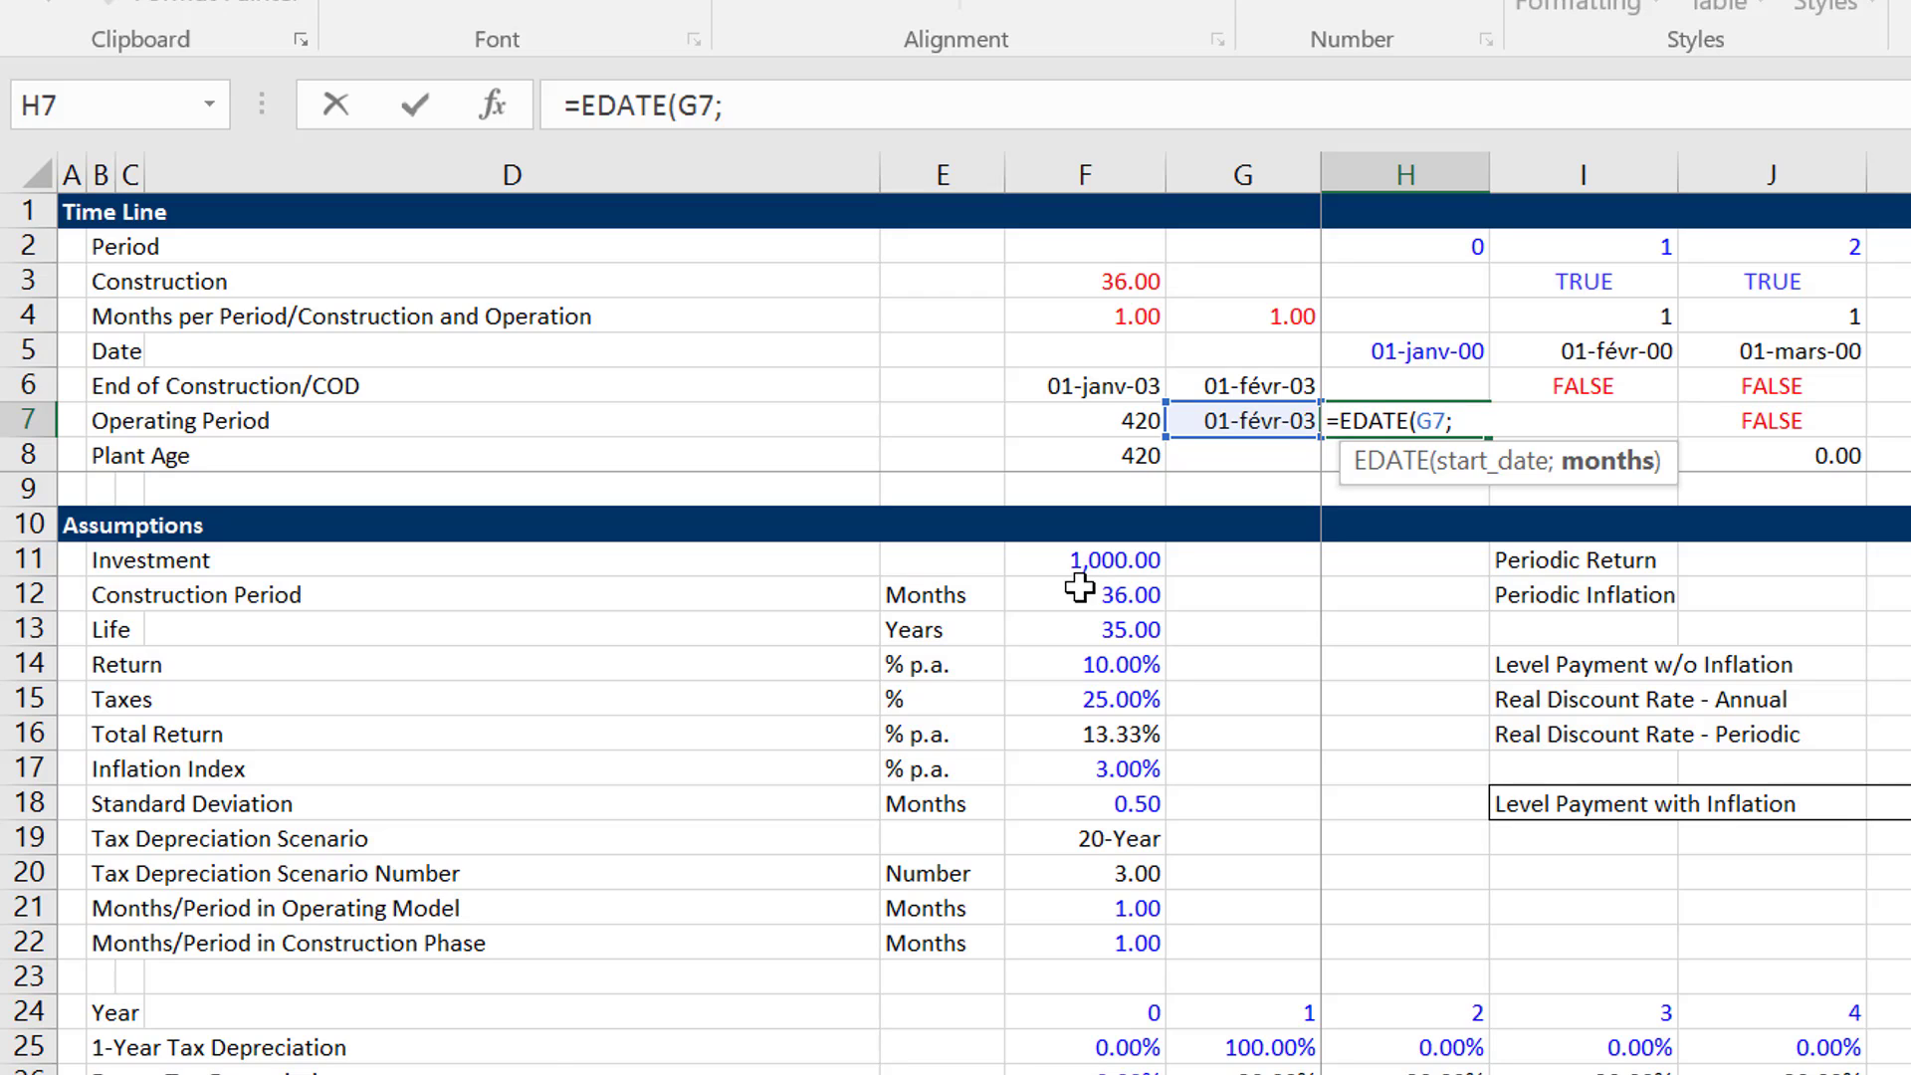
key(Left)
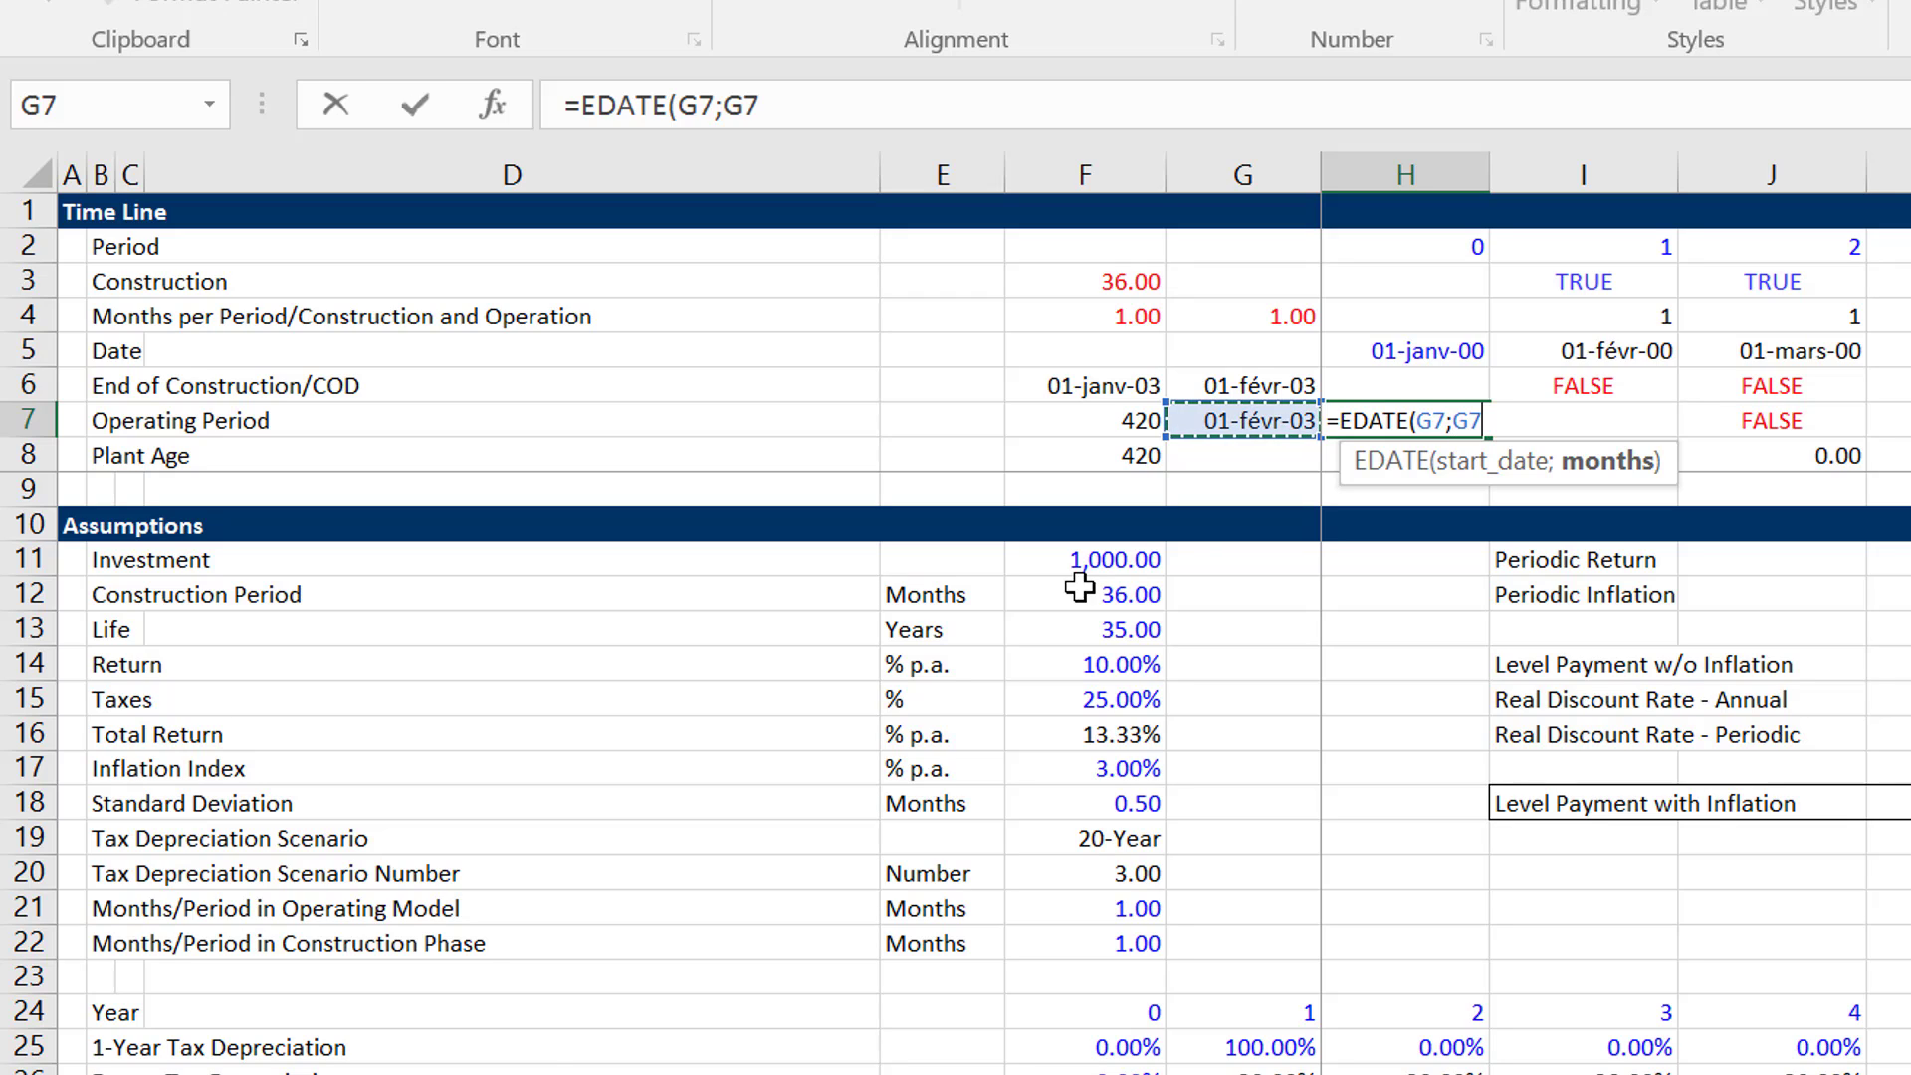
key(Left)
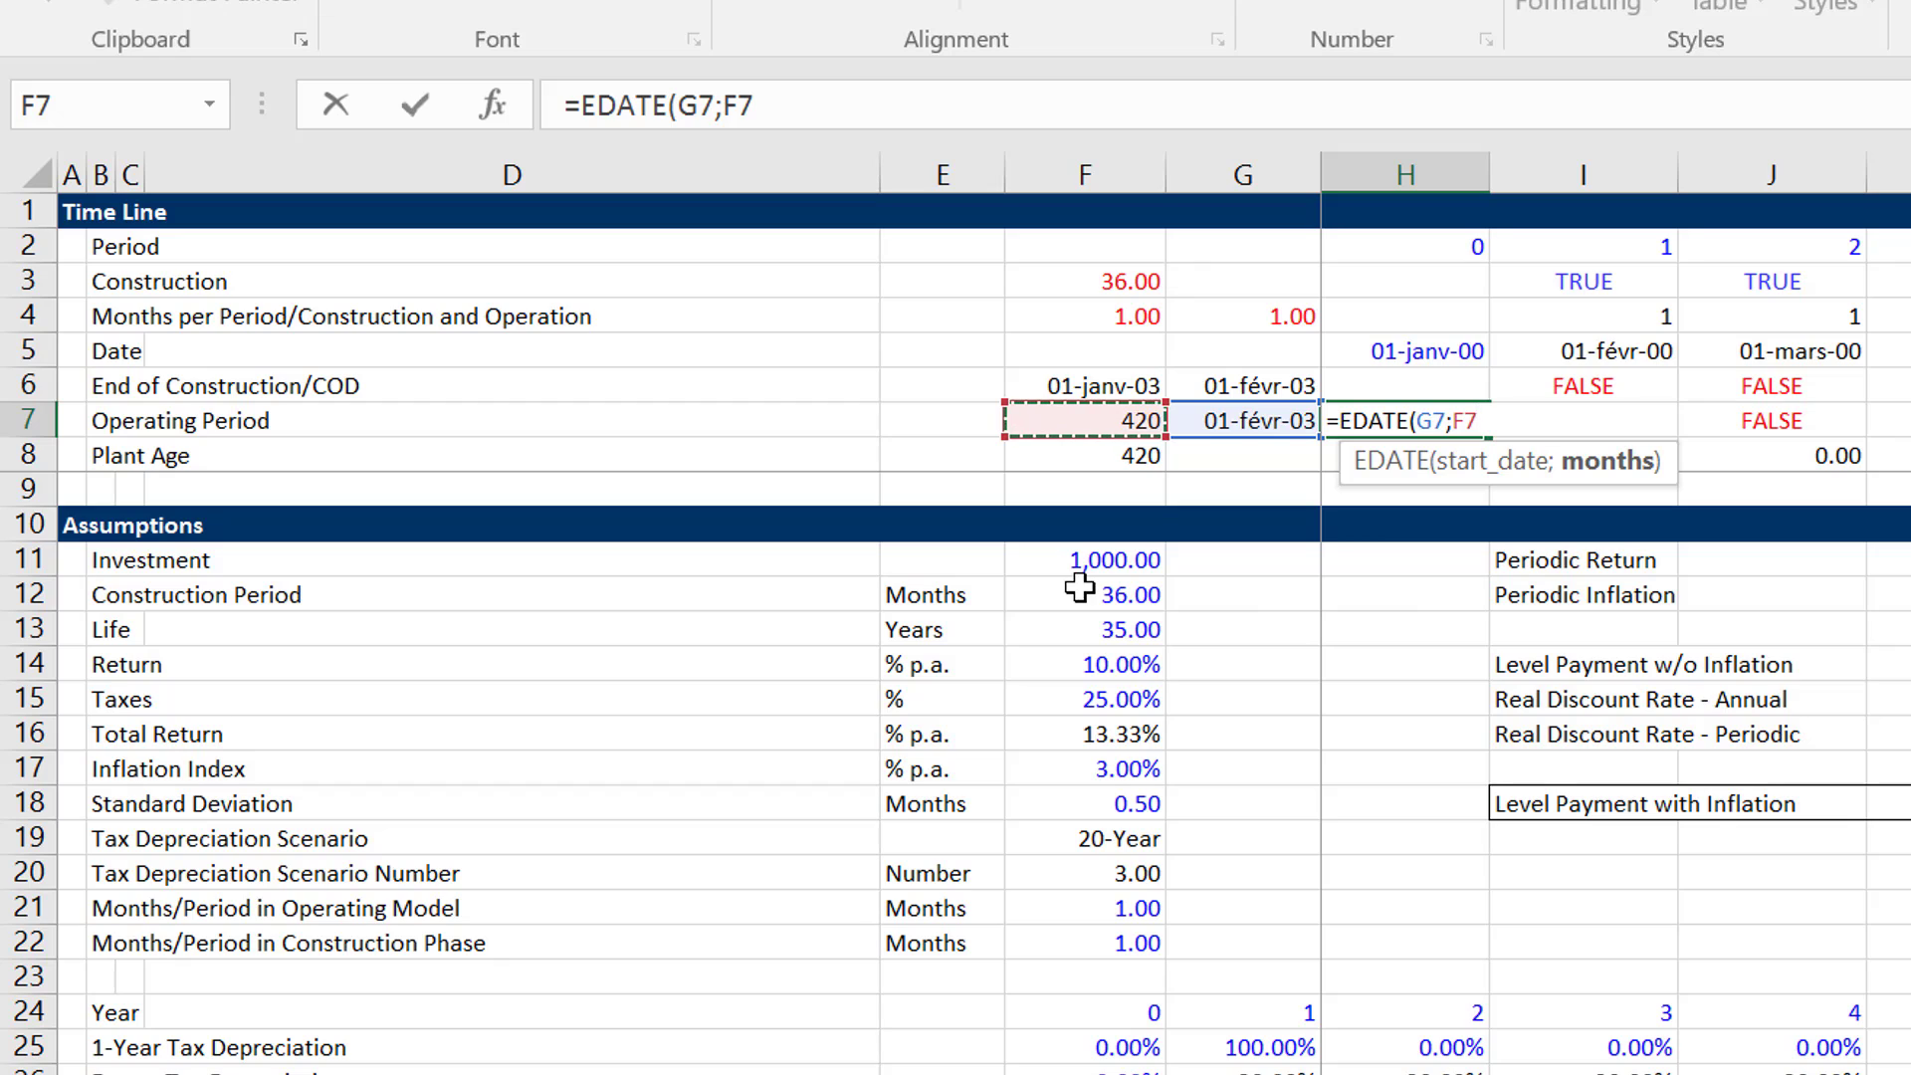
text(*)
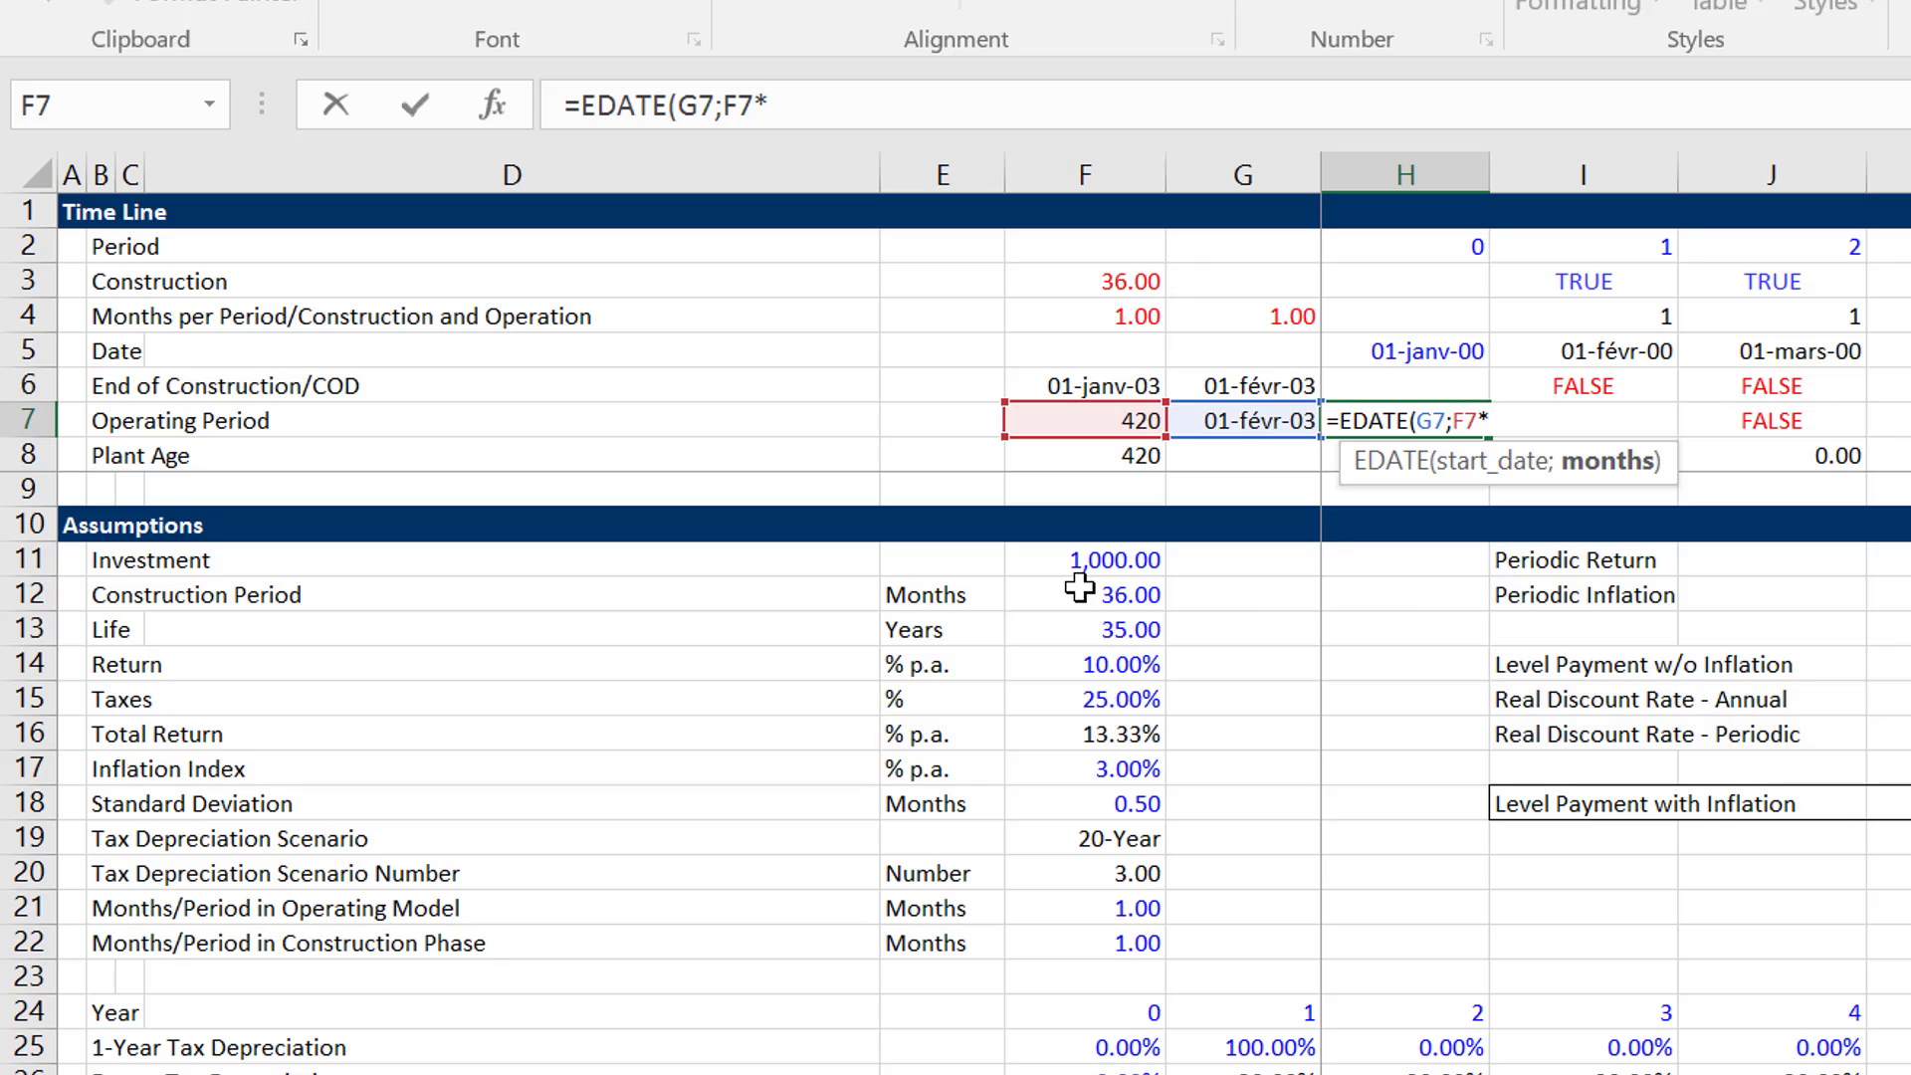
text(12)
key(BackSpace)
key(BackSpace)
click(1129, 906)
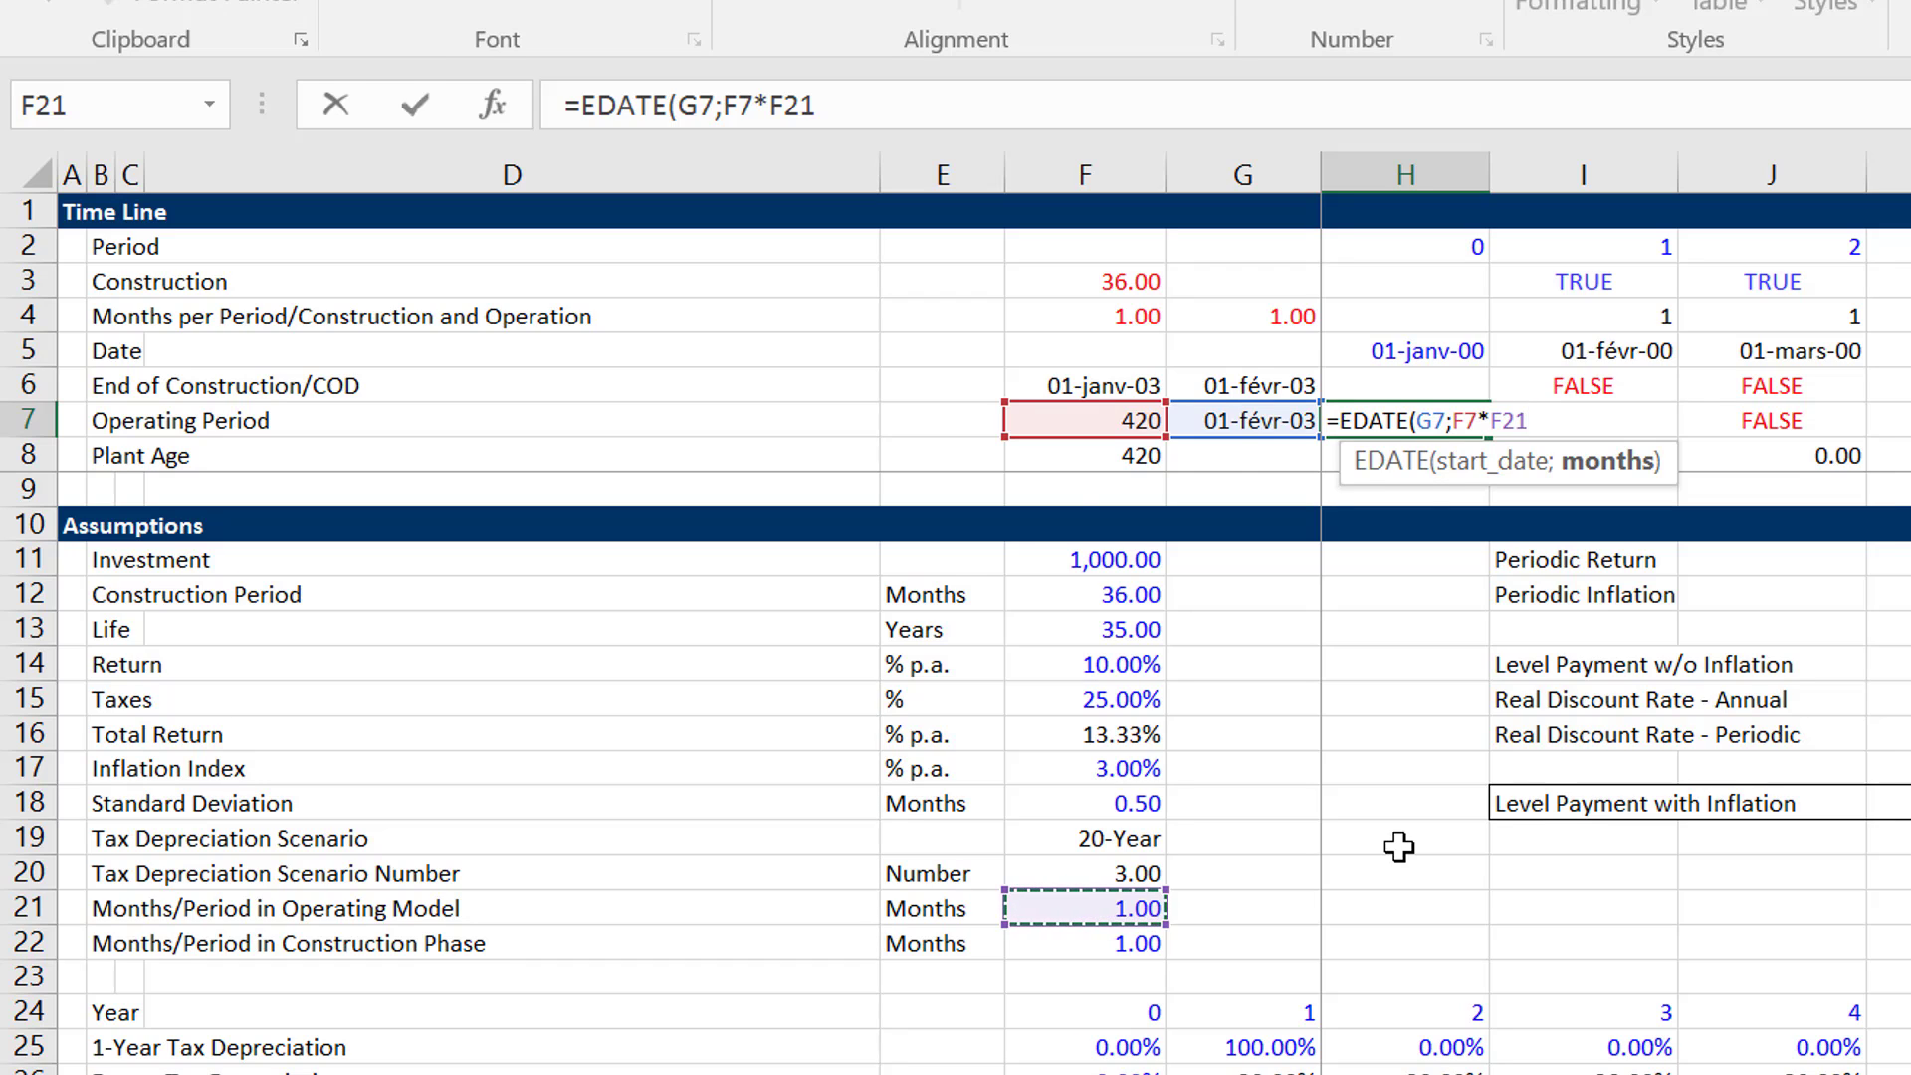
key(BackSpace)
key(BackSpace)
key(BackSpace)
text(12)
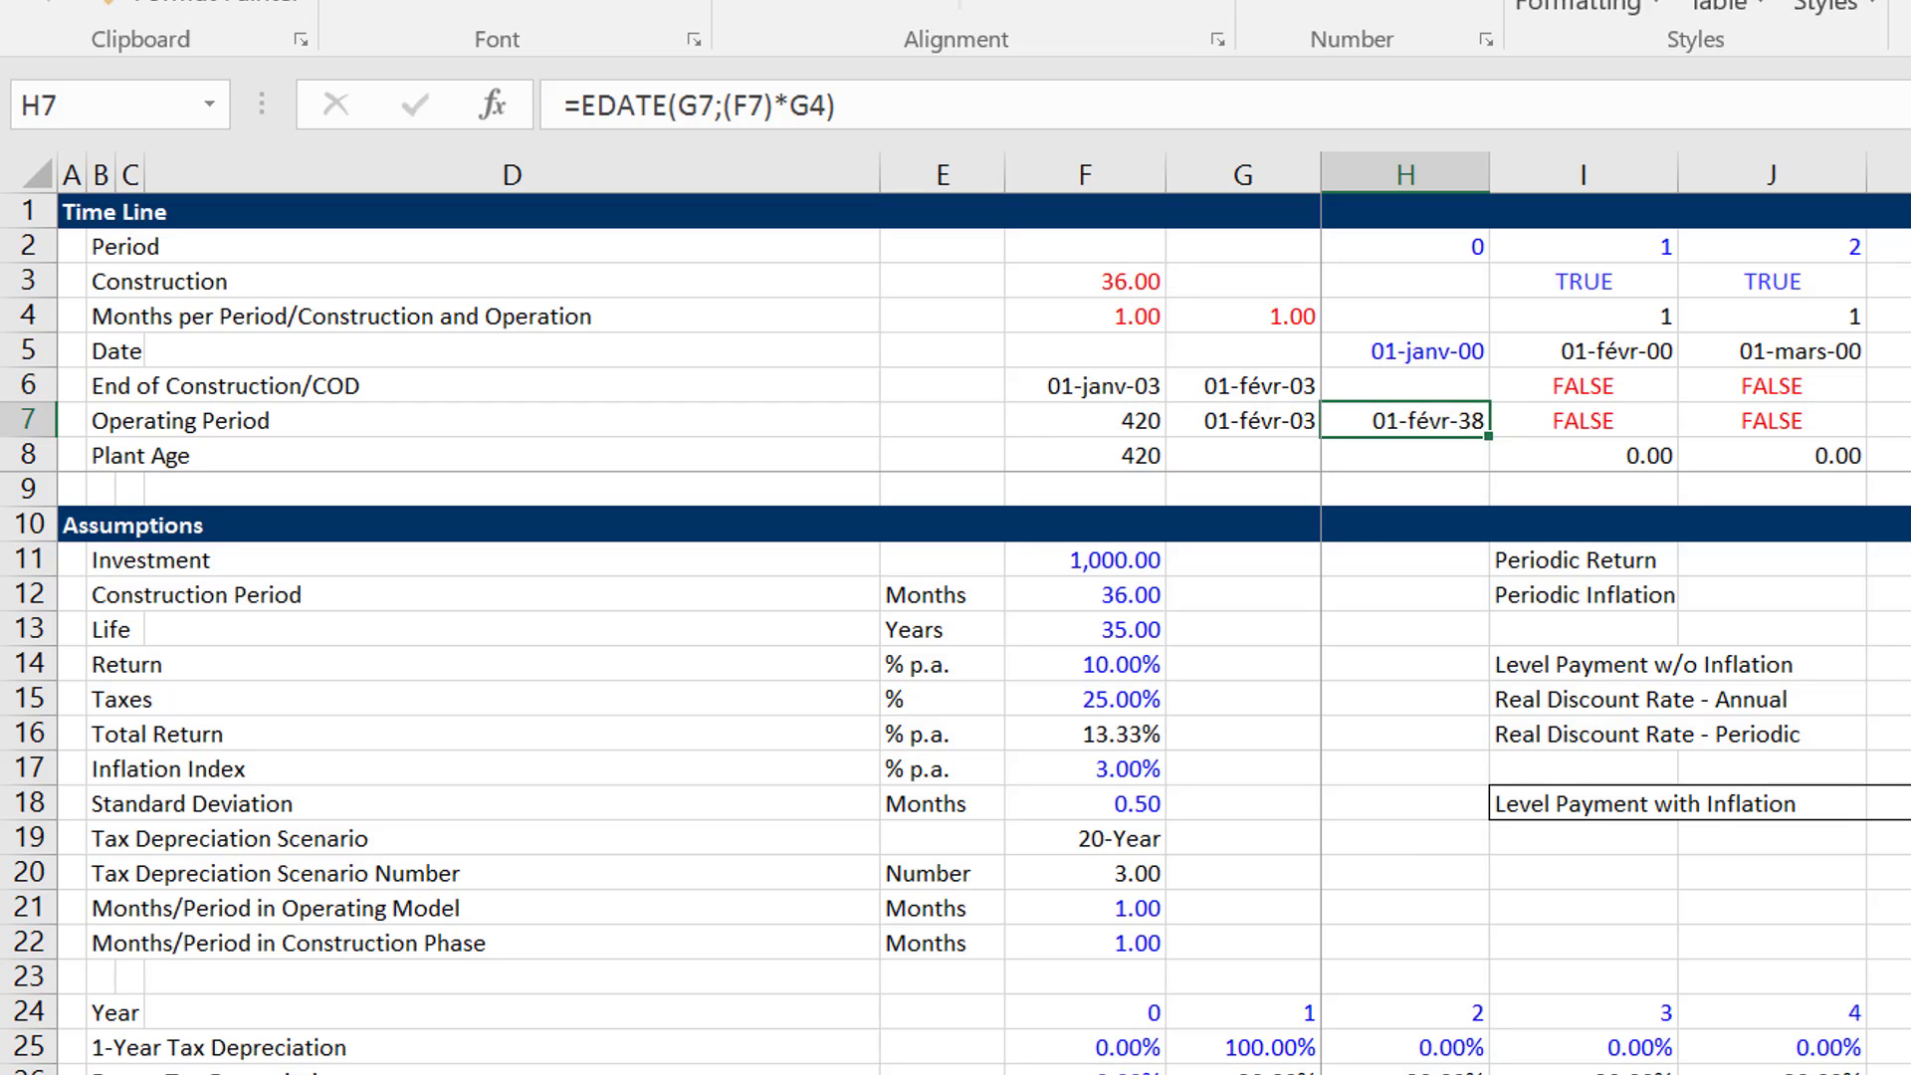
key(alt+Tab)
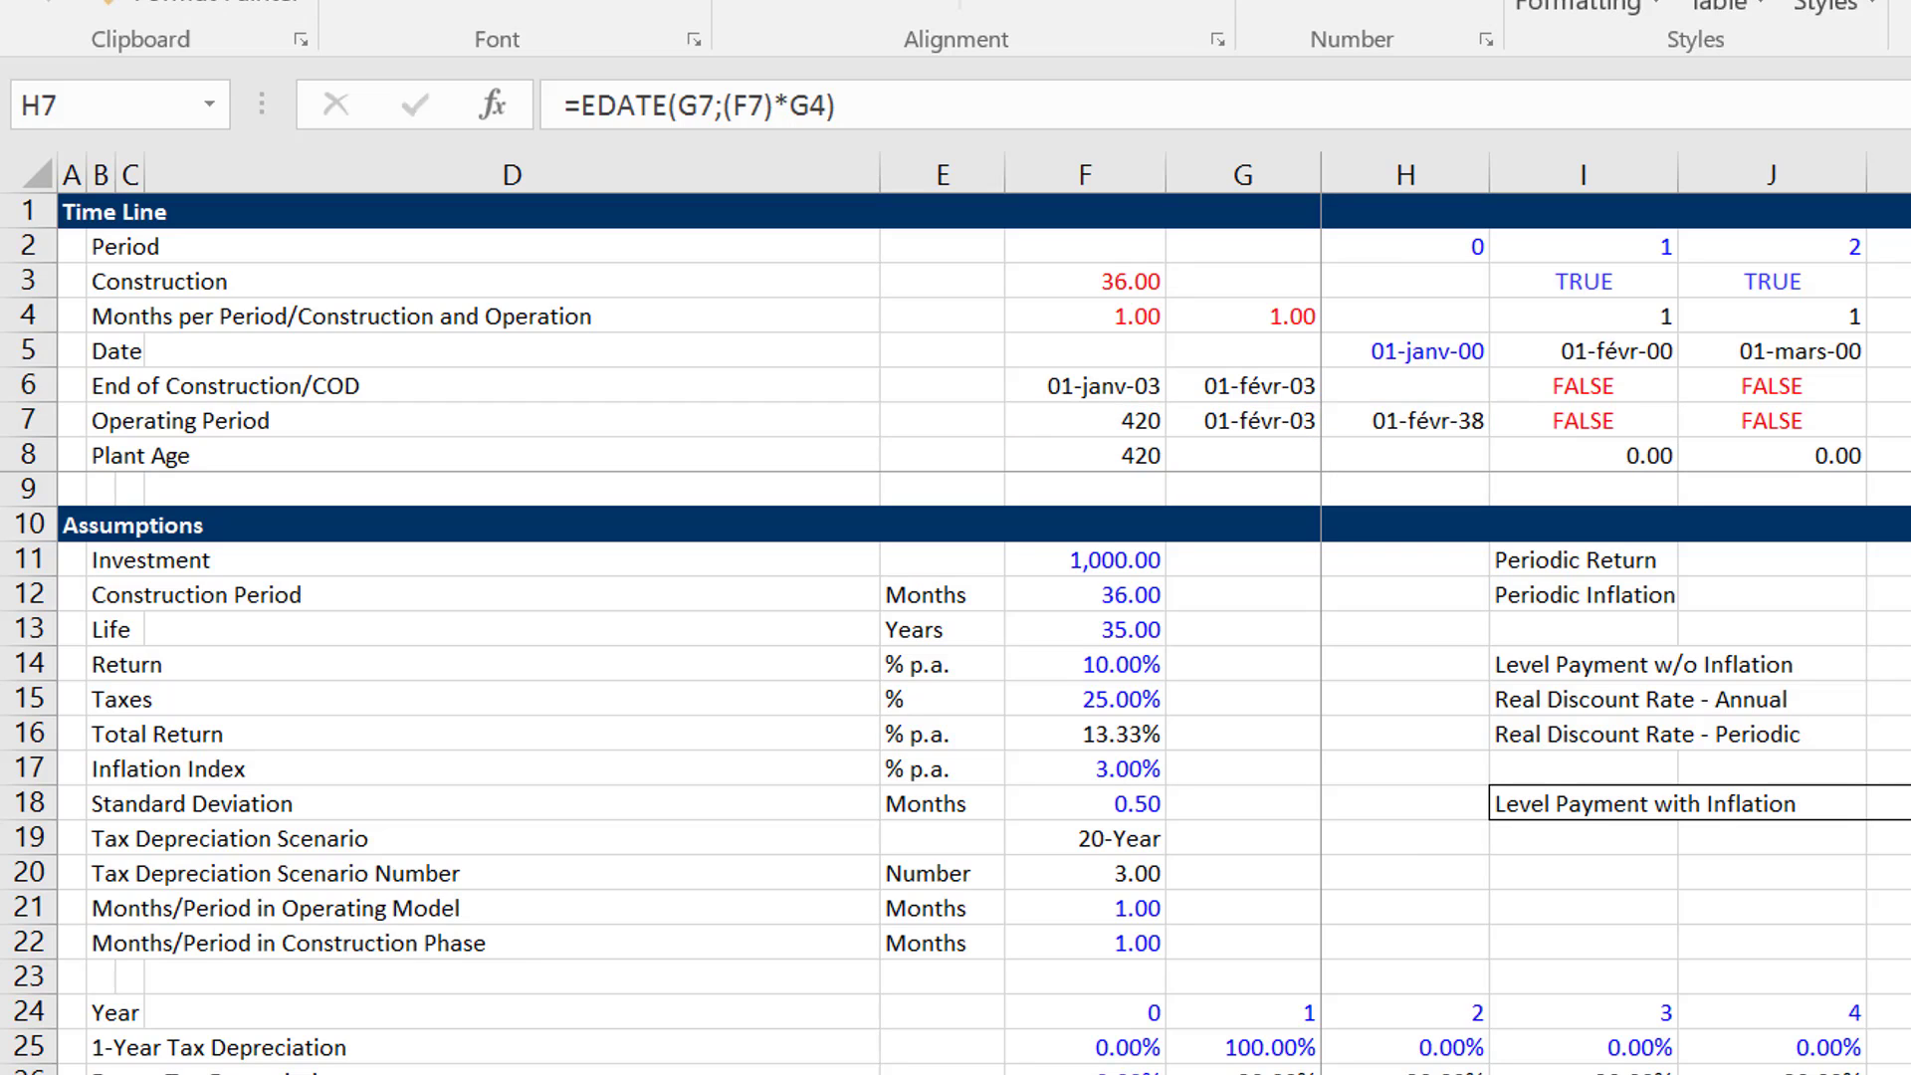
key(alt+Tab)
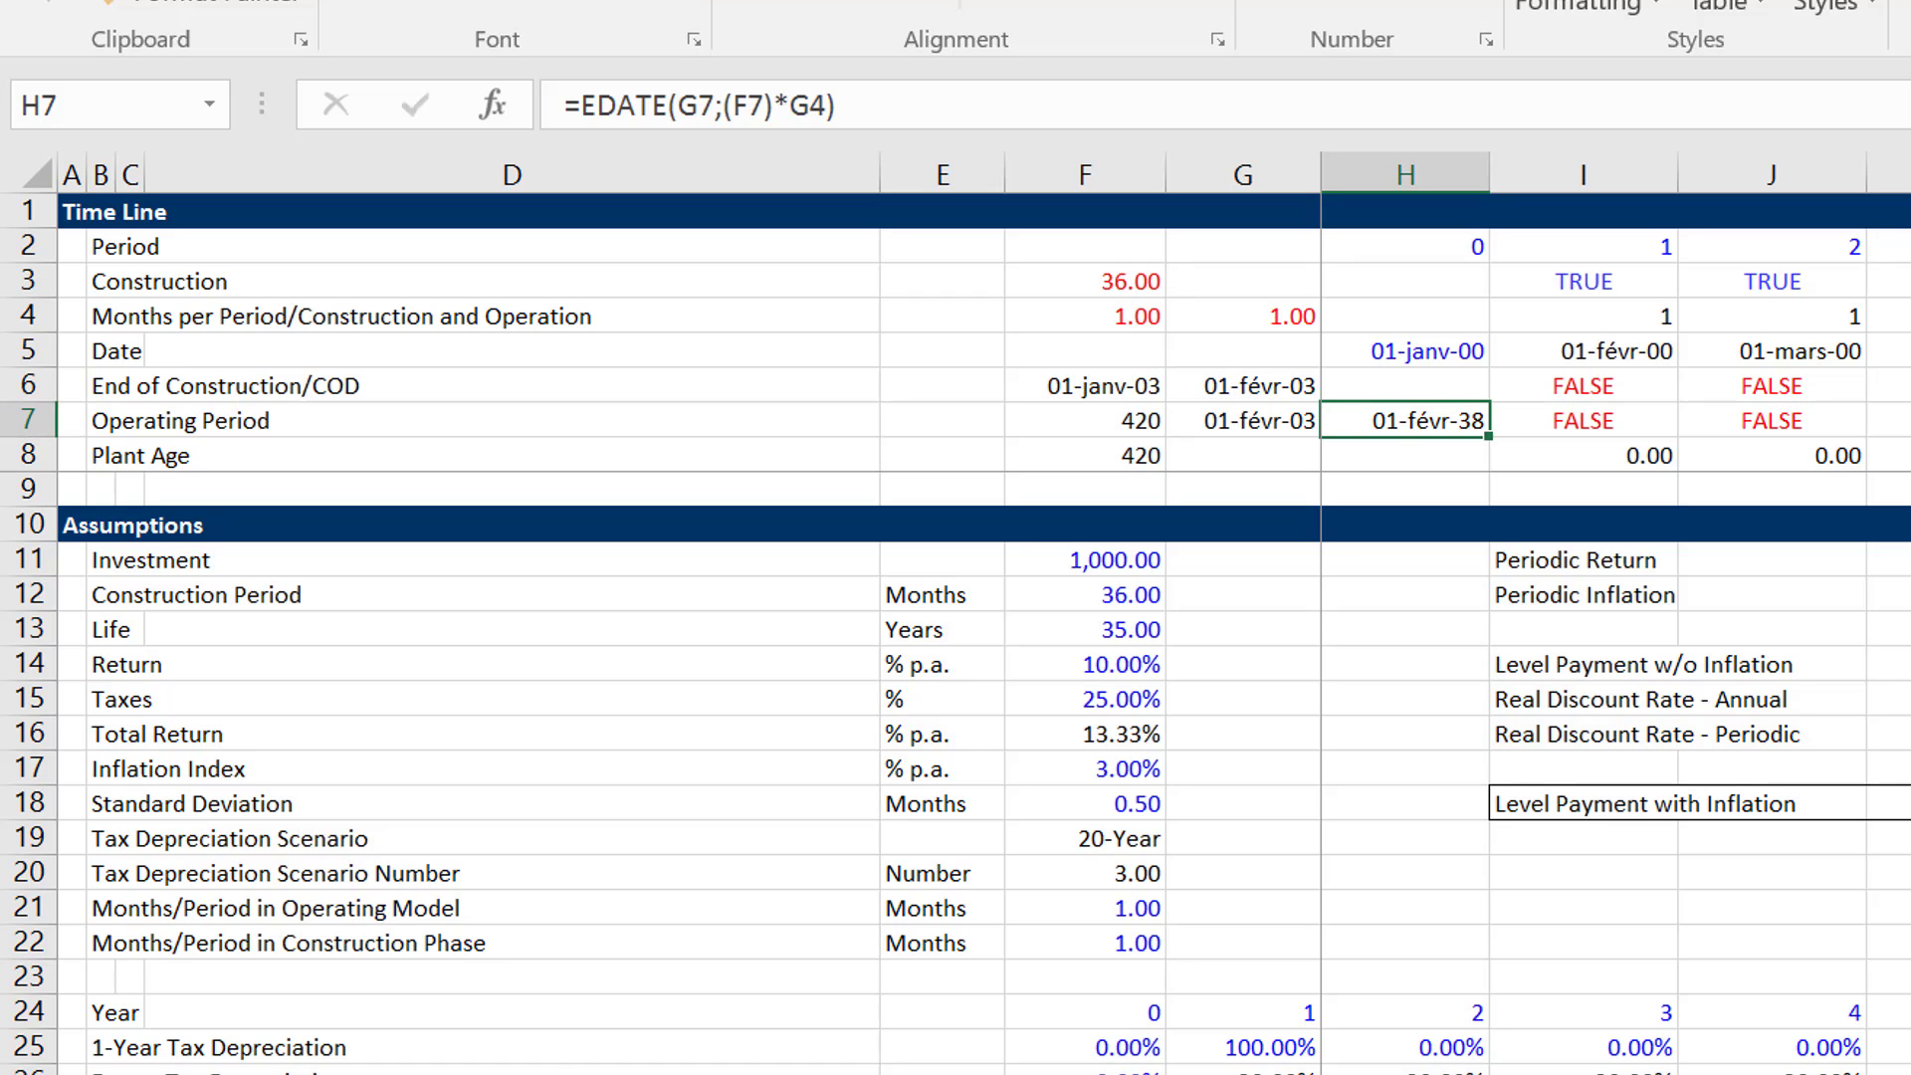
Enter =EDATE(G7;F7*F21) in H7 to calculate the operating period's end date.
text(=ed)
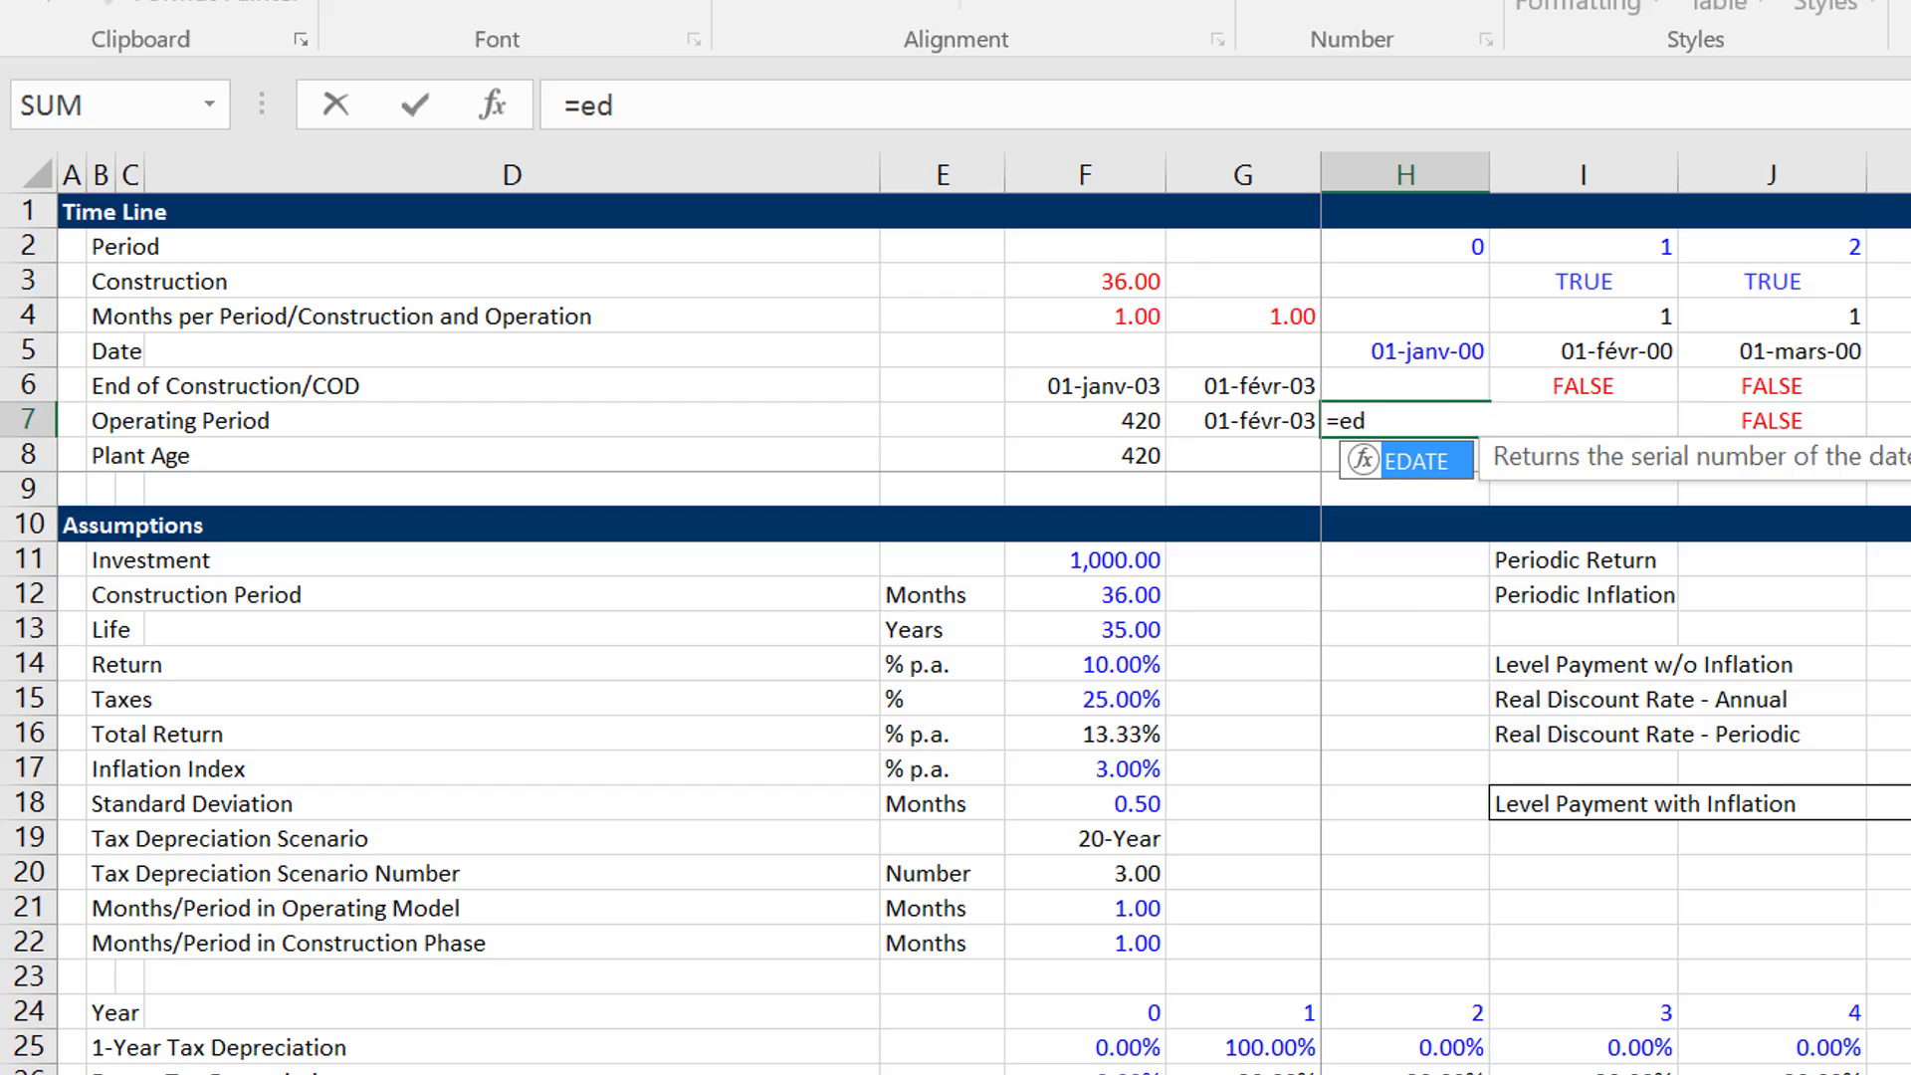
key(Tab)
key(Left)
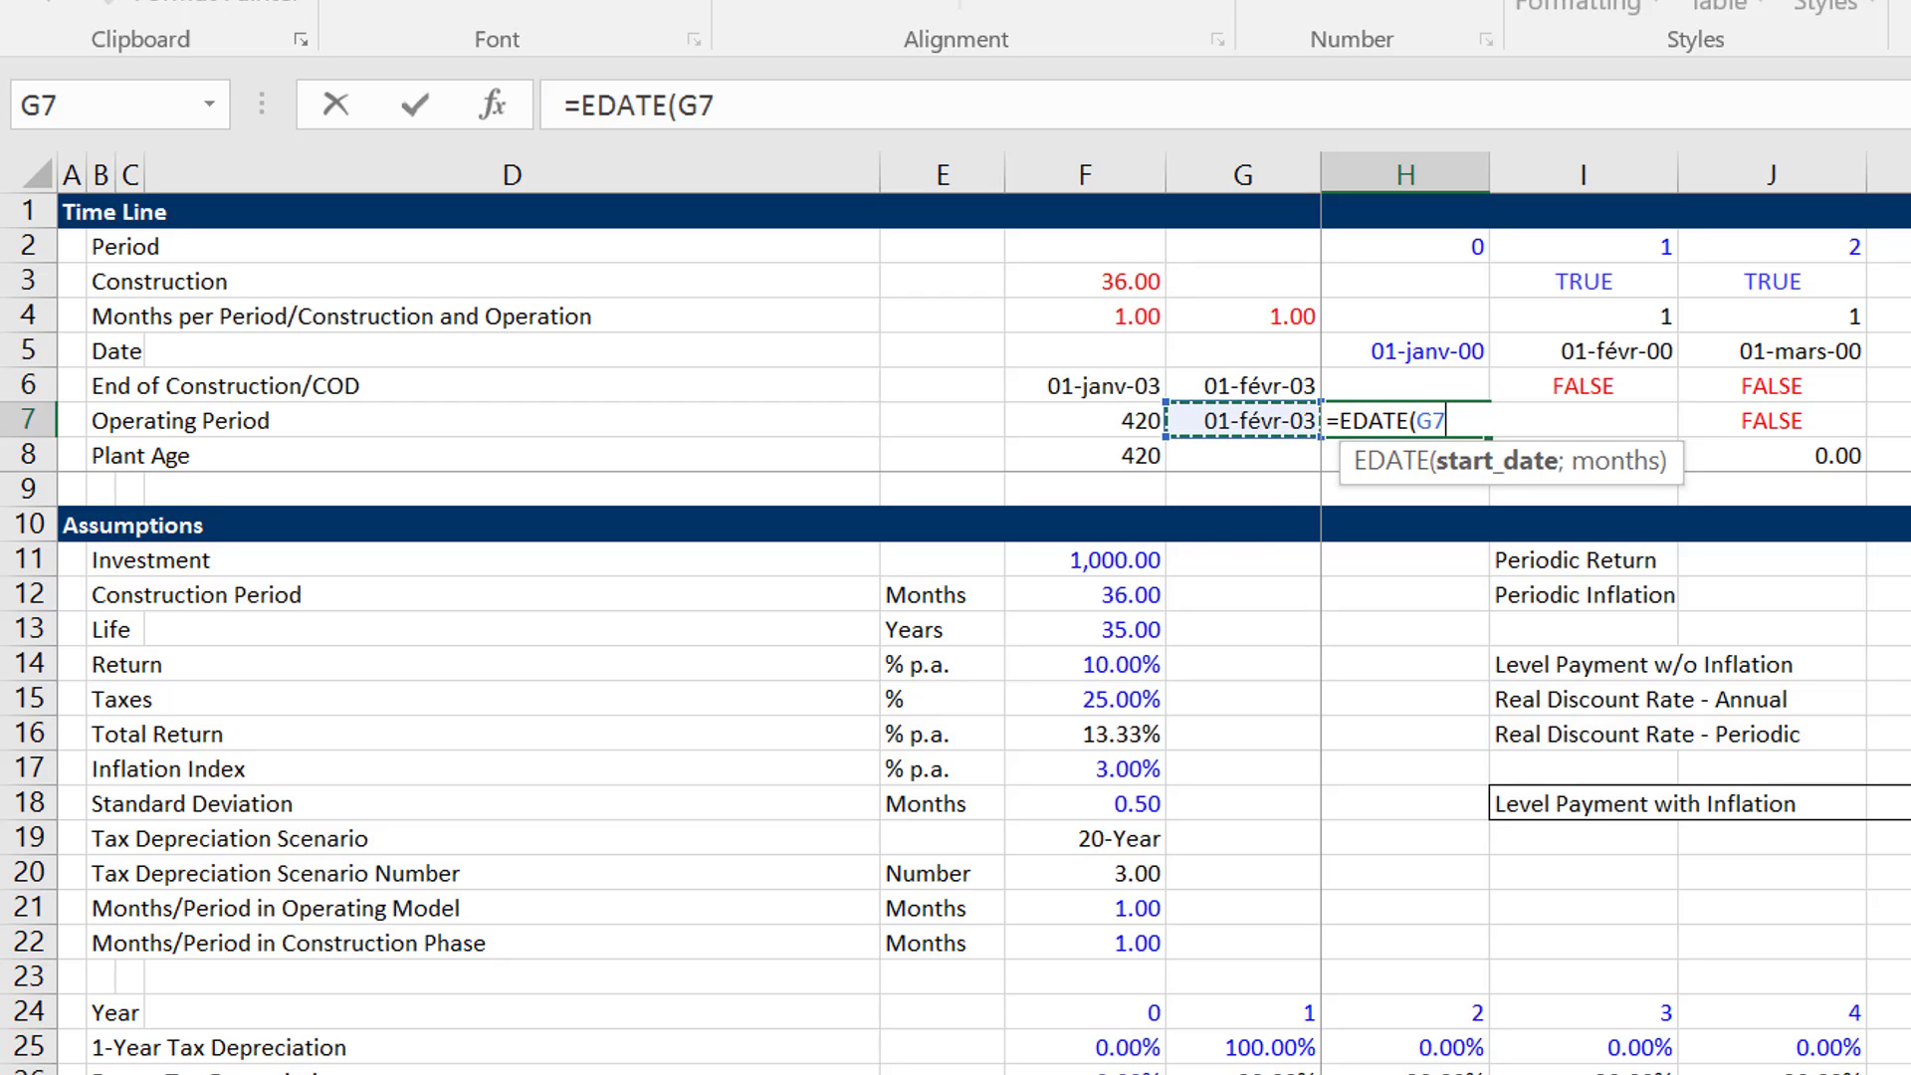
text(;)
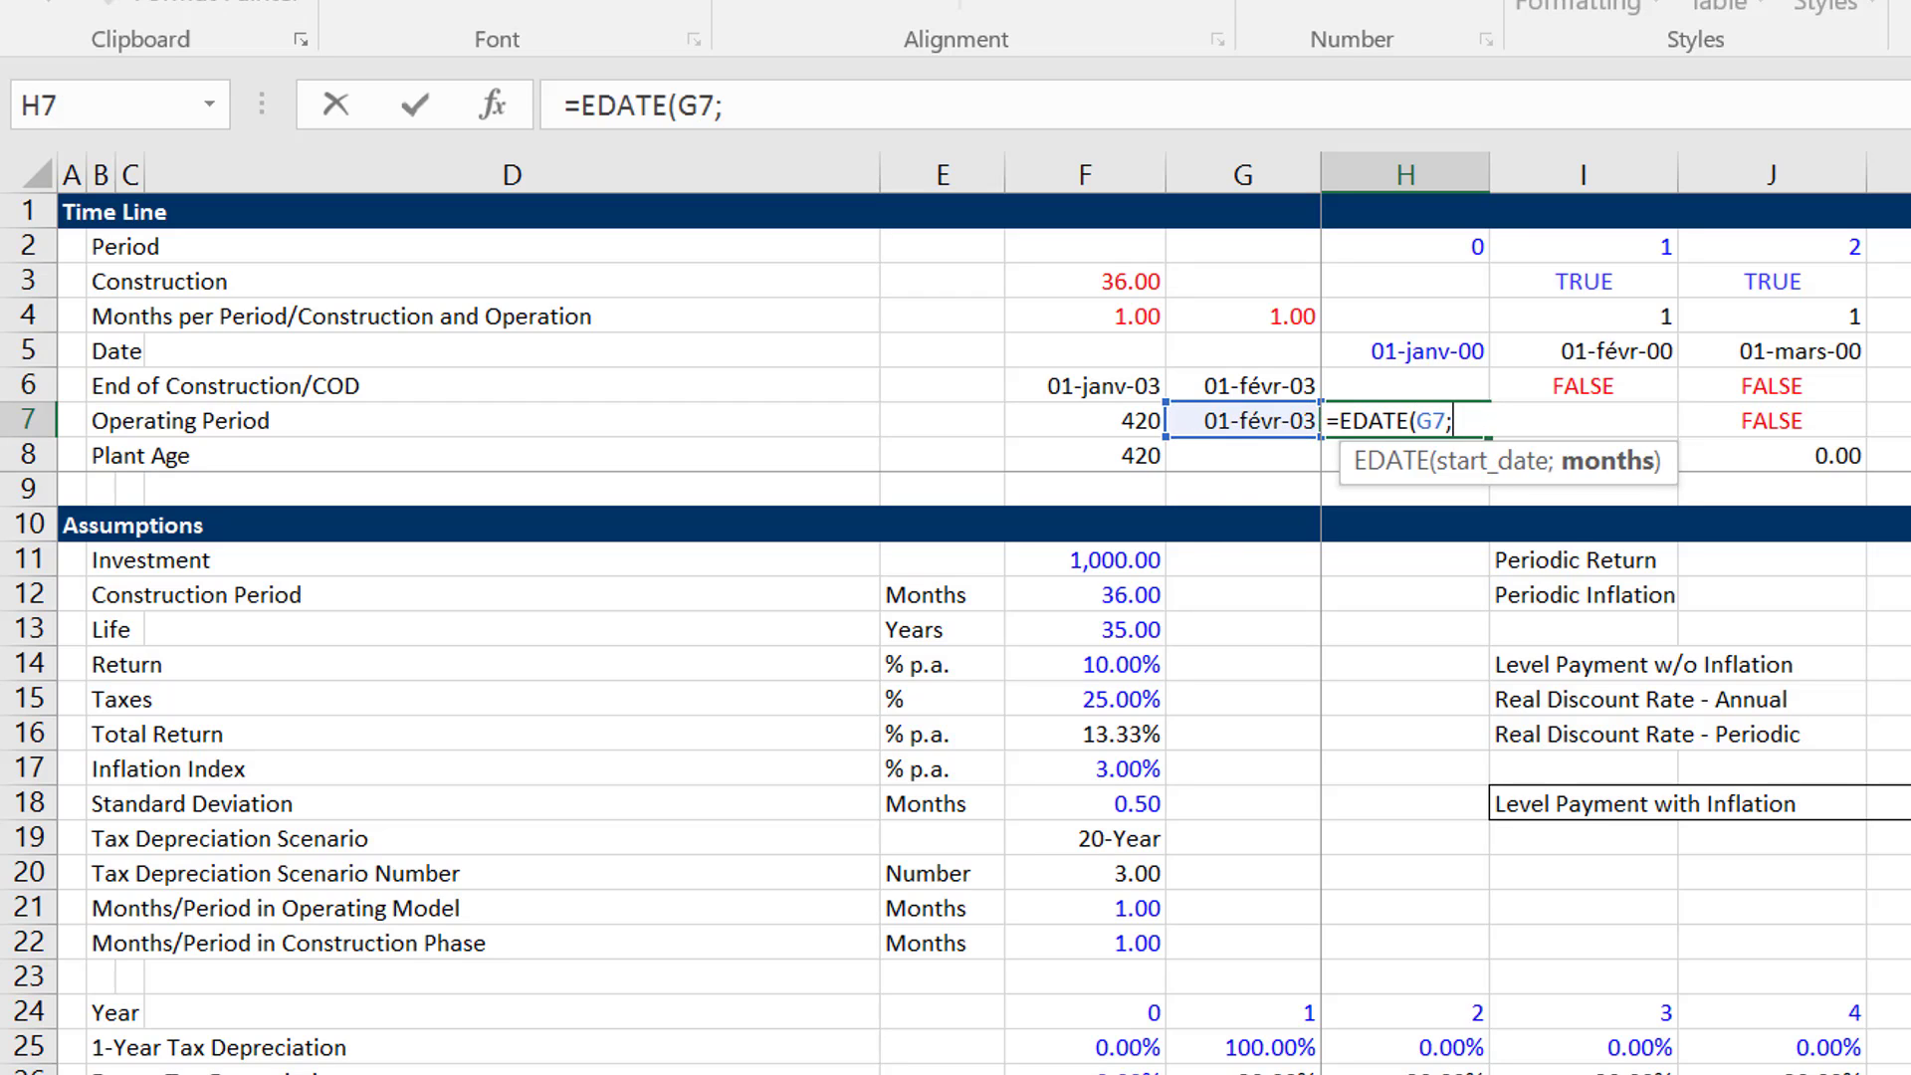
key(Left)
key(Left)
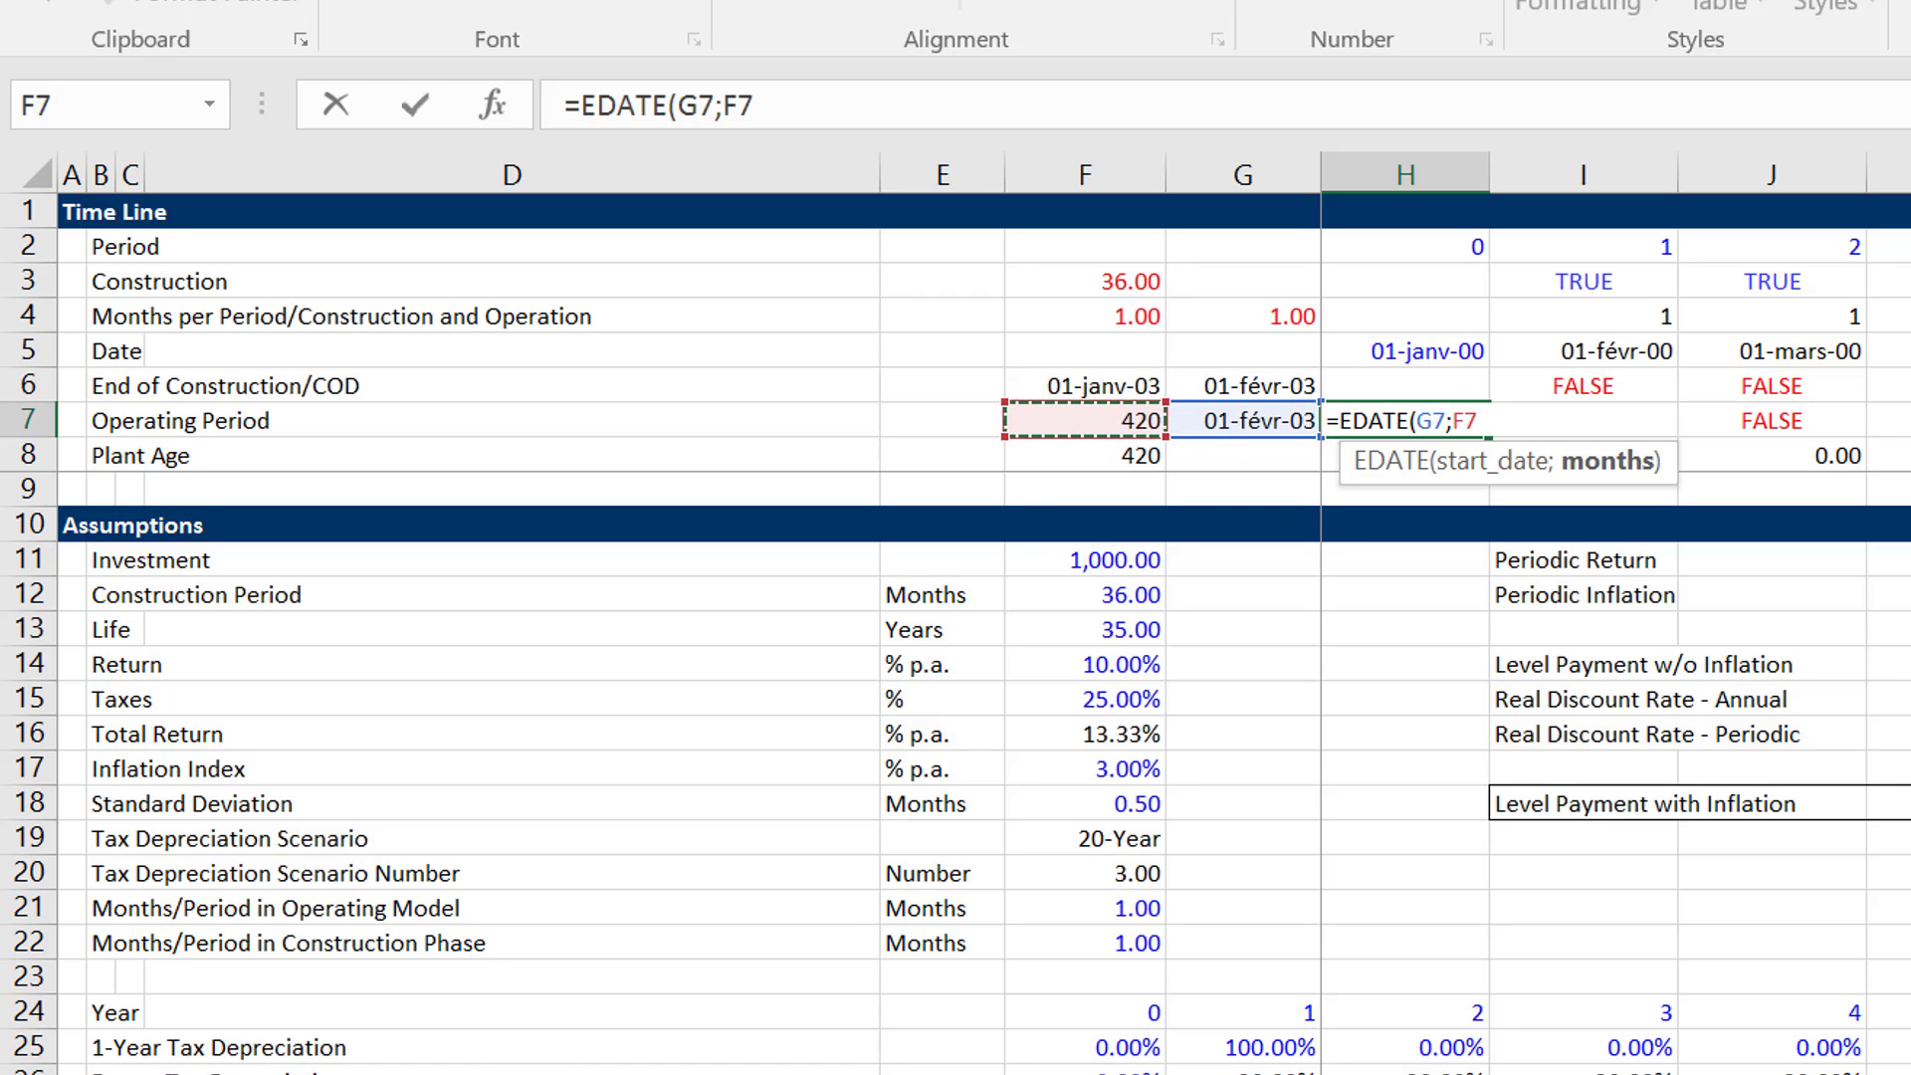
text(*)
key(Down)
key(Down)
key(Down)
key(Down)
key(Down)
key(Down)
key(Down)
key(Down)
key(Down)
key(Down)
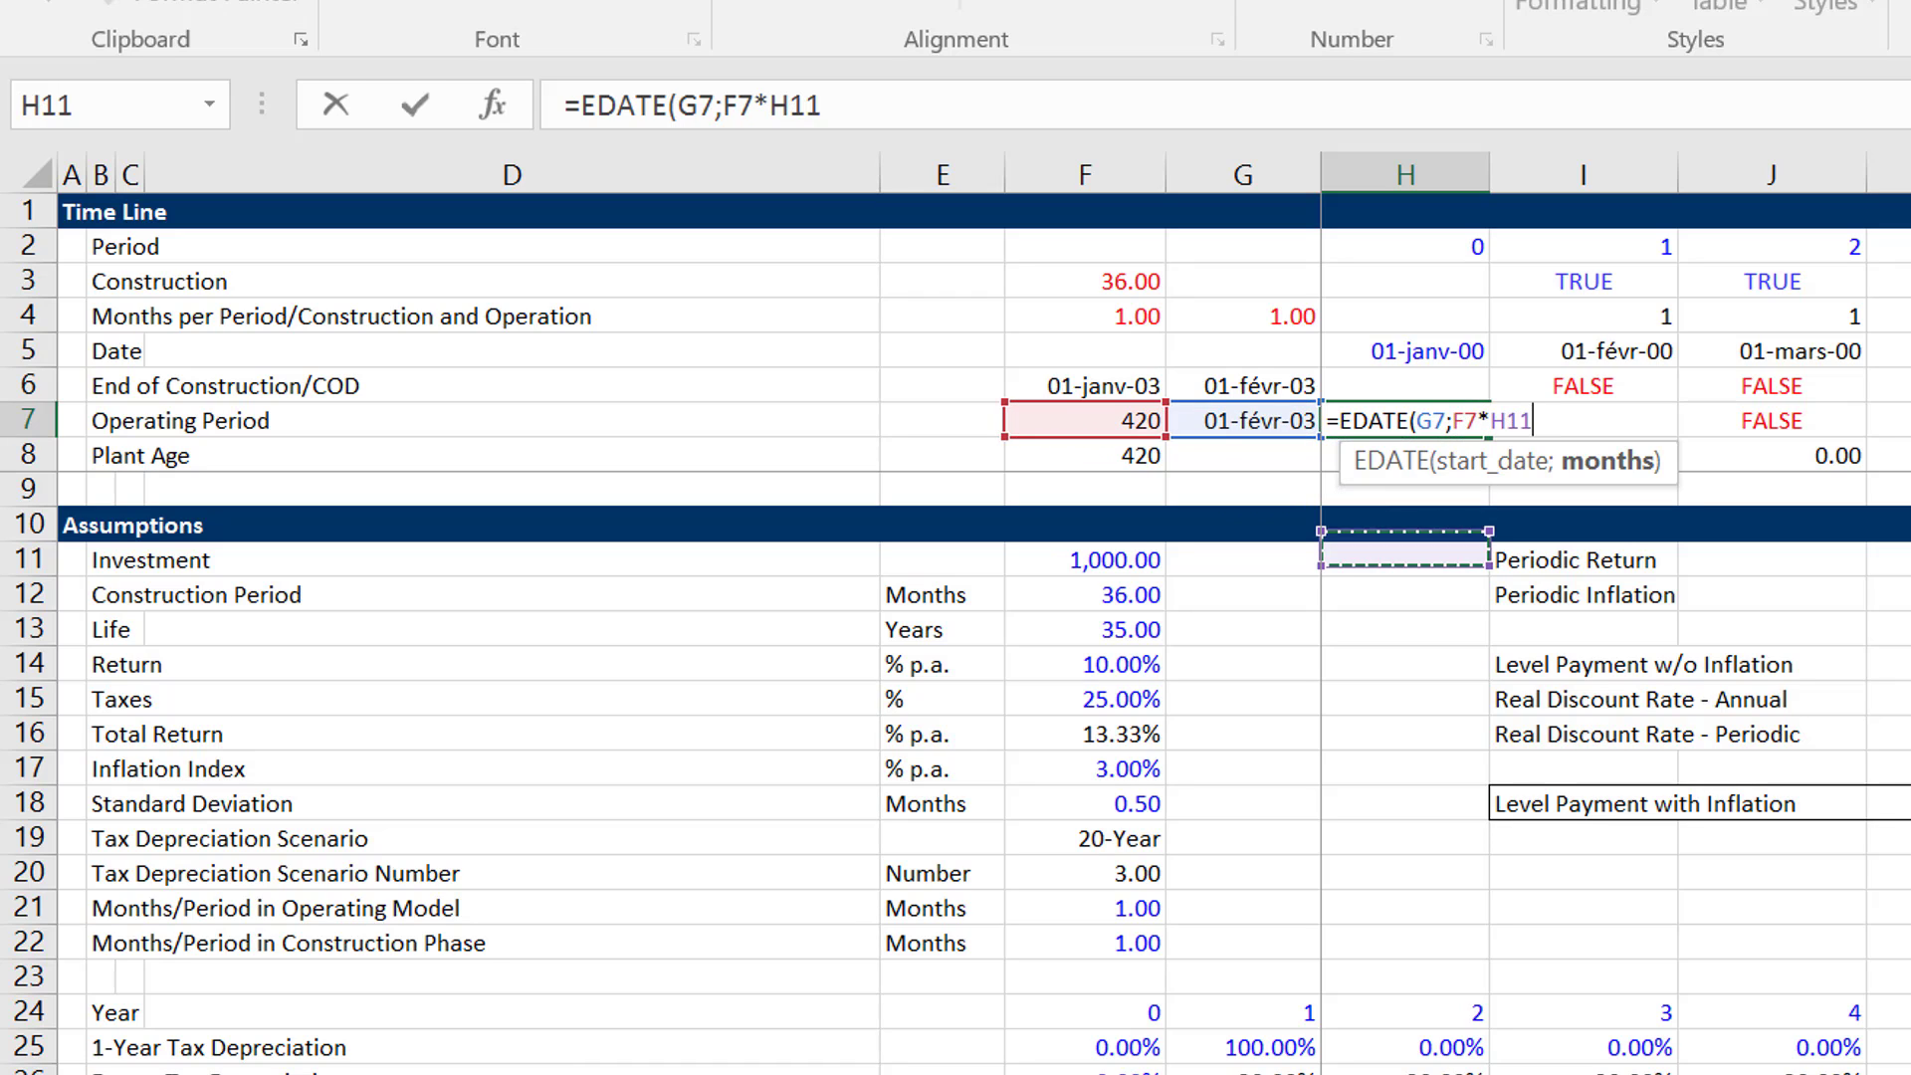
key(Left)
key(Left)
key(Down)
key(Down)
key(Down)
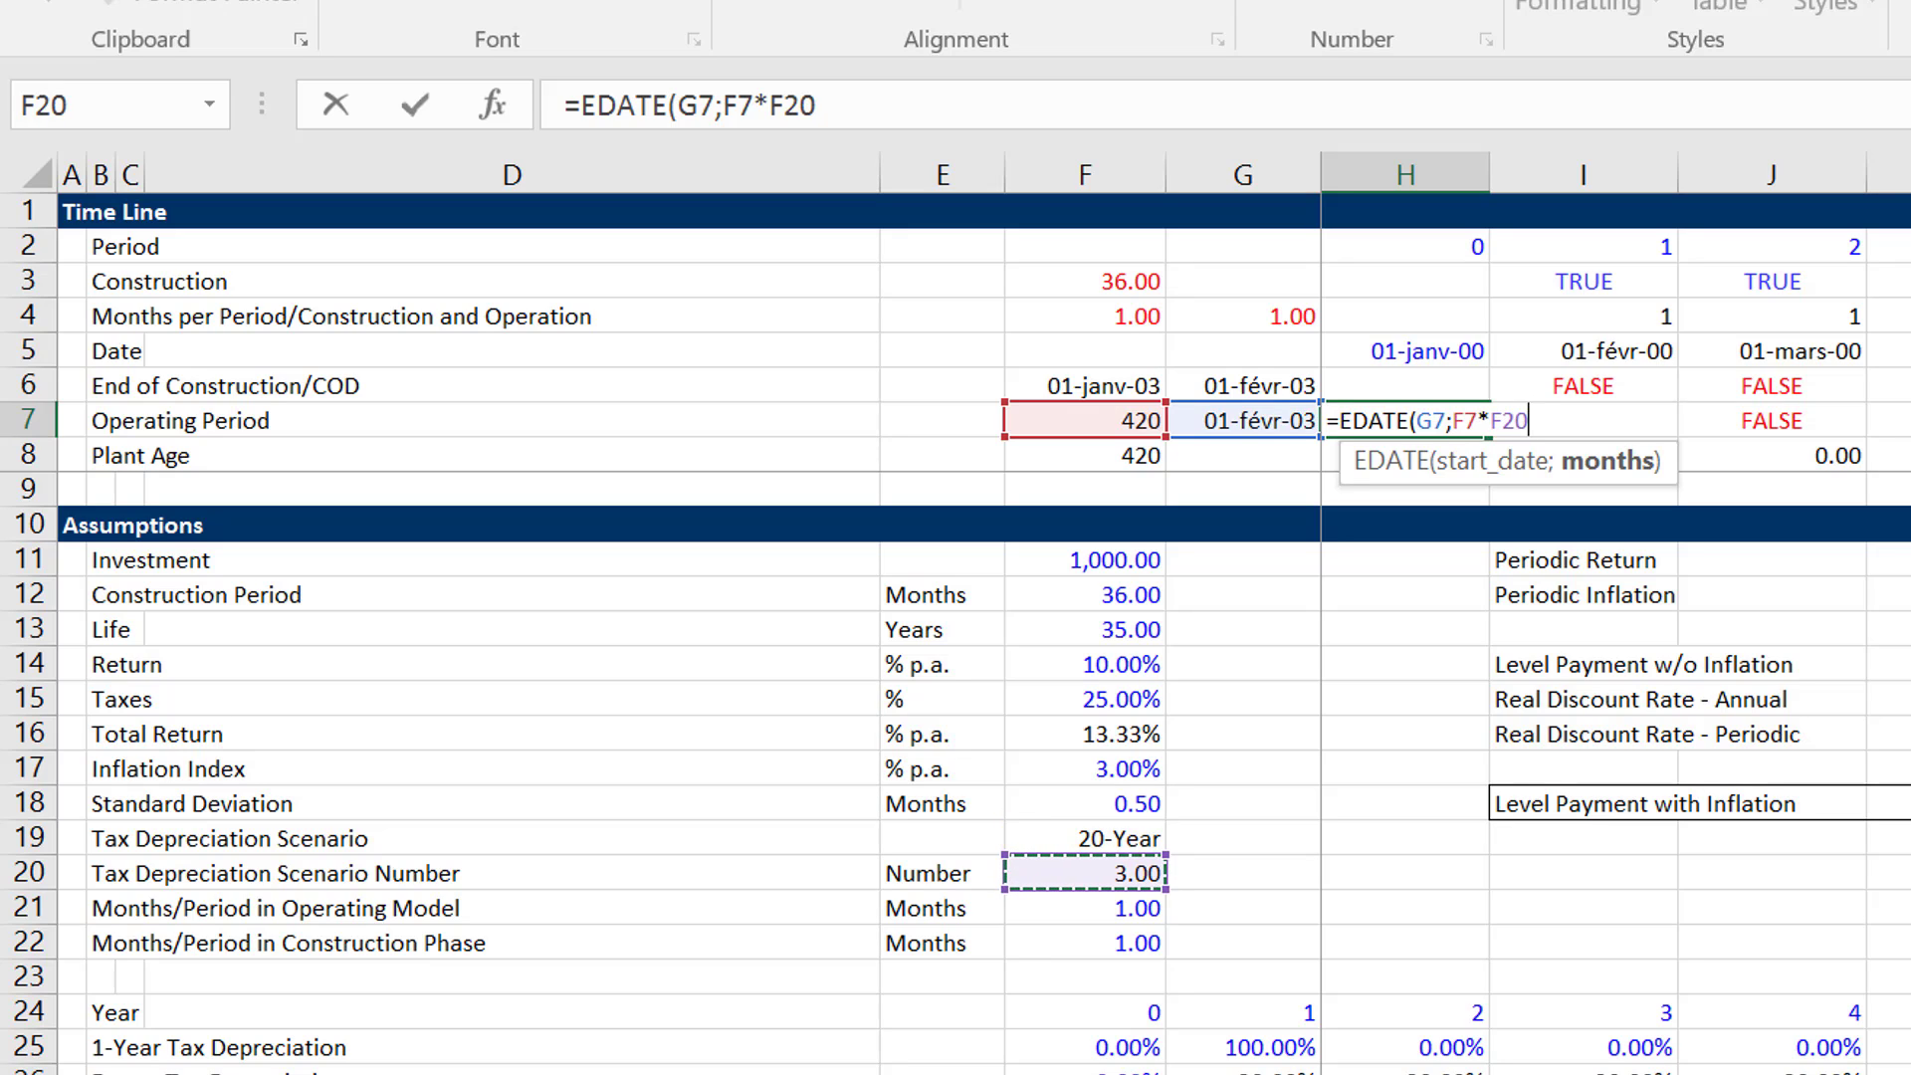
key(Down)
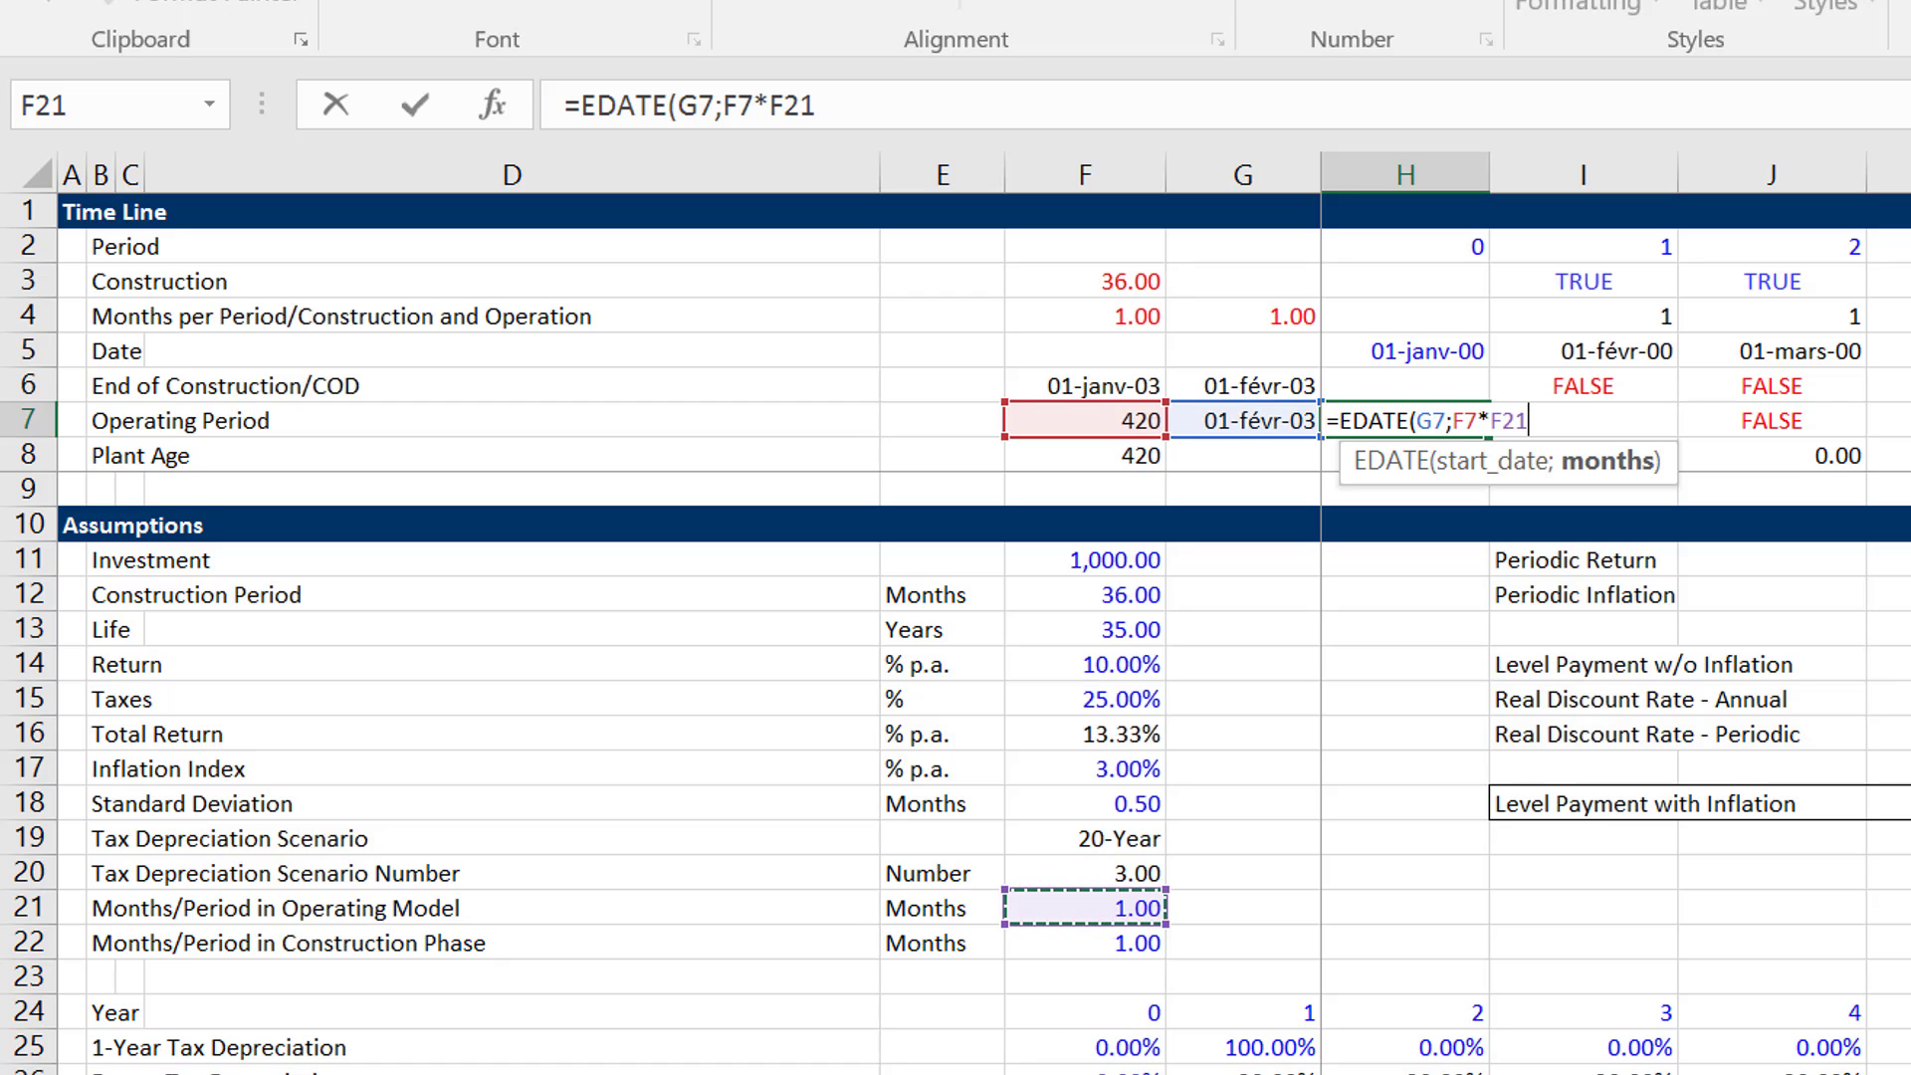
text())
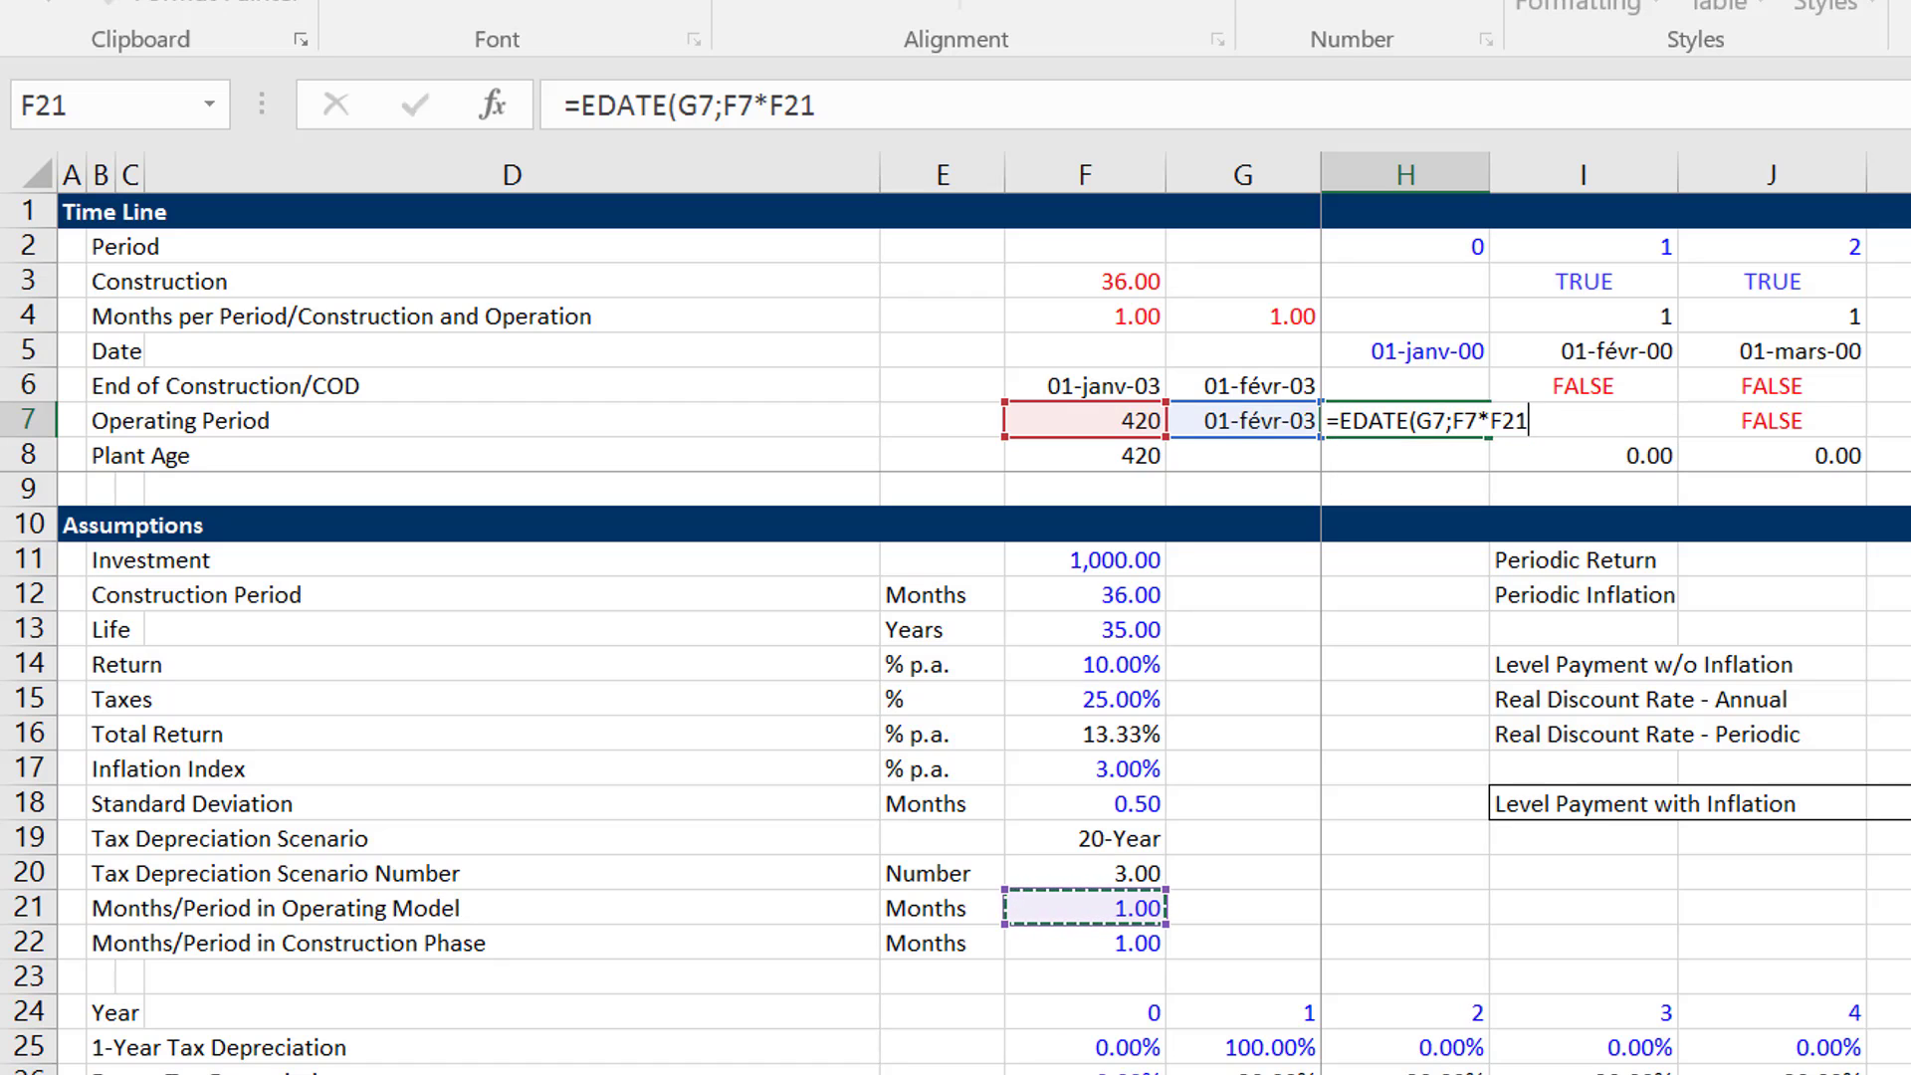
Finish =EDATE(G7;F7*F21) as the operating end date formula in H7.
key(Return)
Set the Months/Period in Operating Model assumption in F21 to 12.
key(Up)
key(Left)
key(Left)
key(Down)
key(Down)
key(Down)
key(Down)
key(Down)
key(Down)
key(Down)
key(Down)
key(Down)
key(Down)
key(Down)
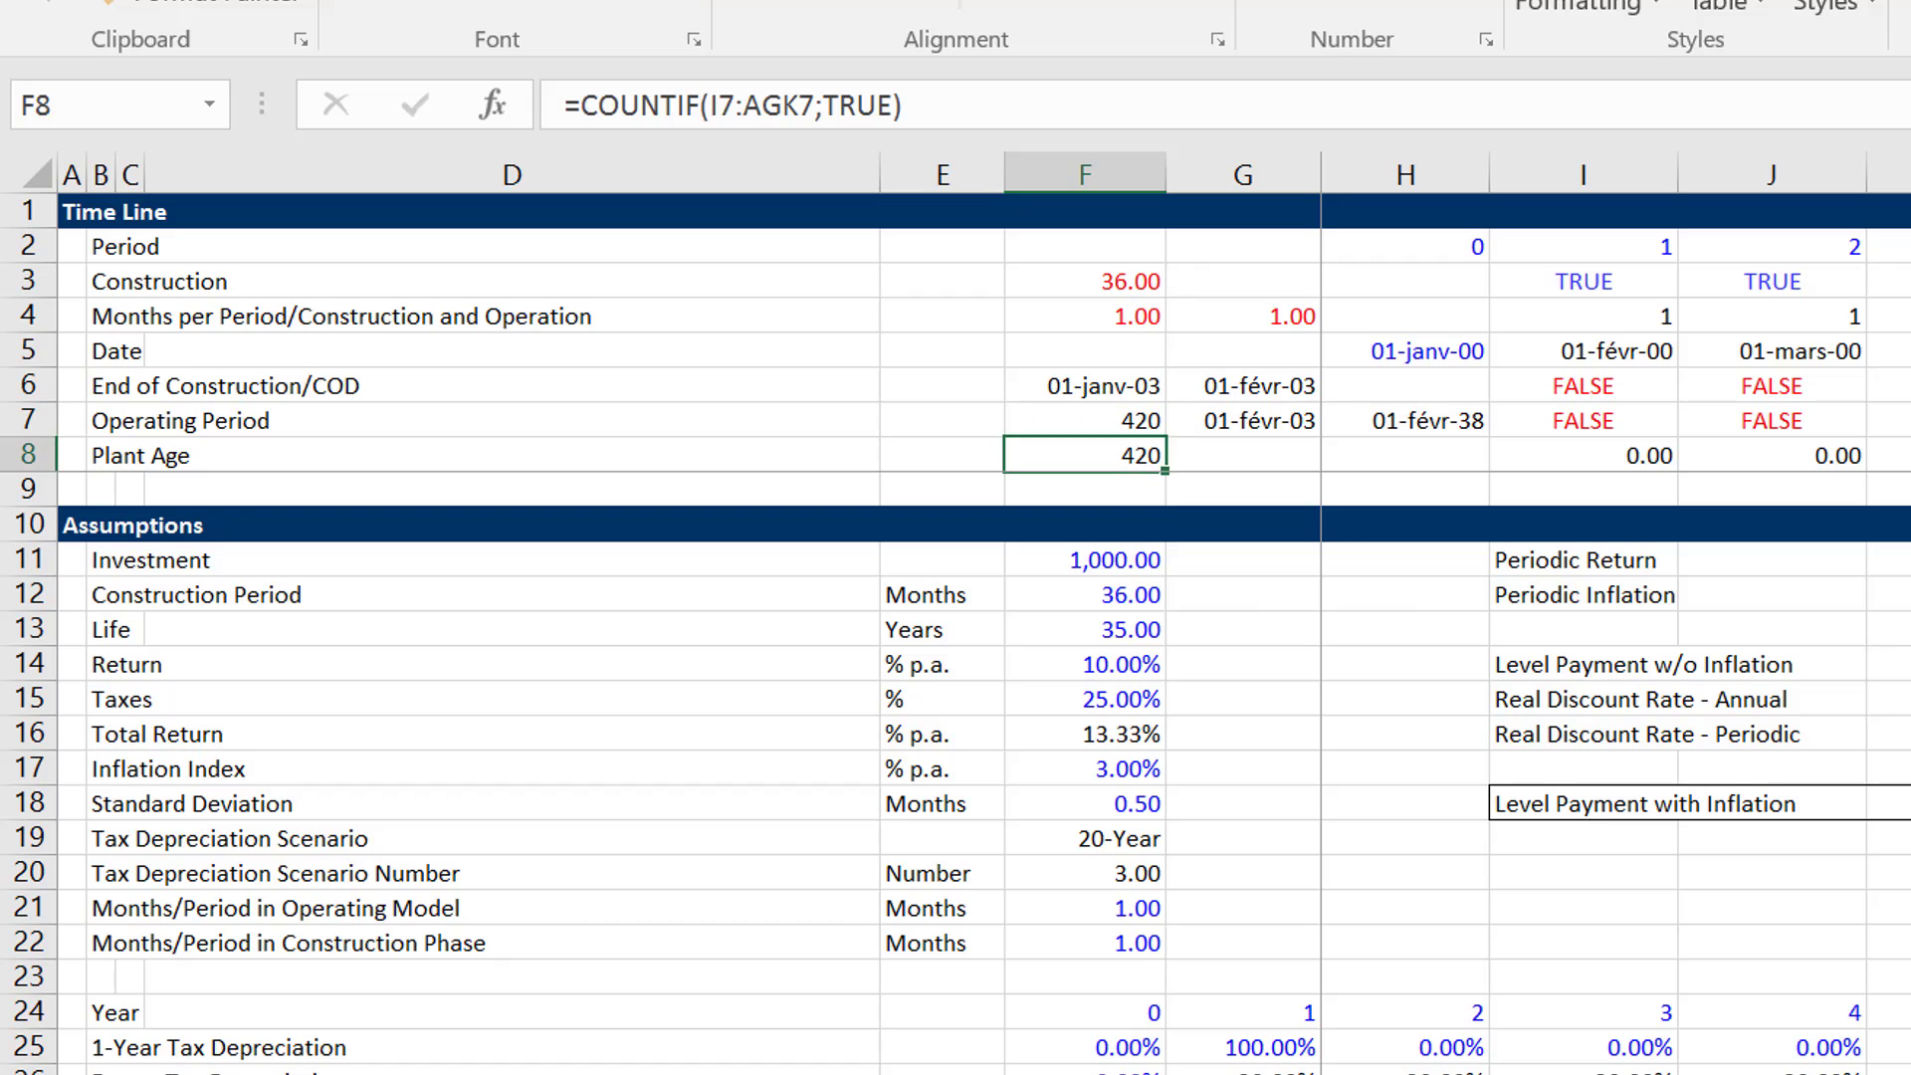
key(Down)
key(Down)
key(Down)
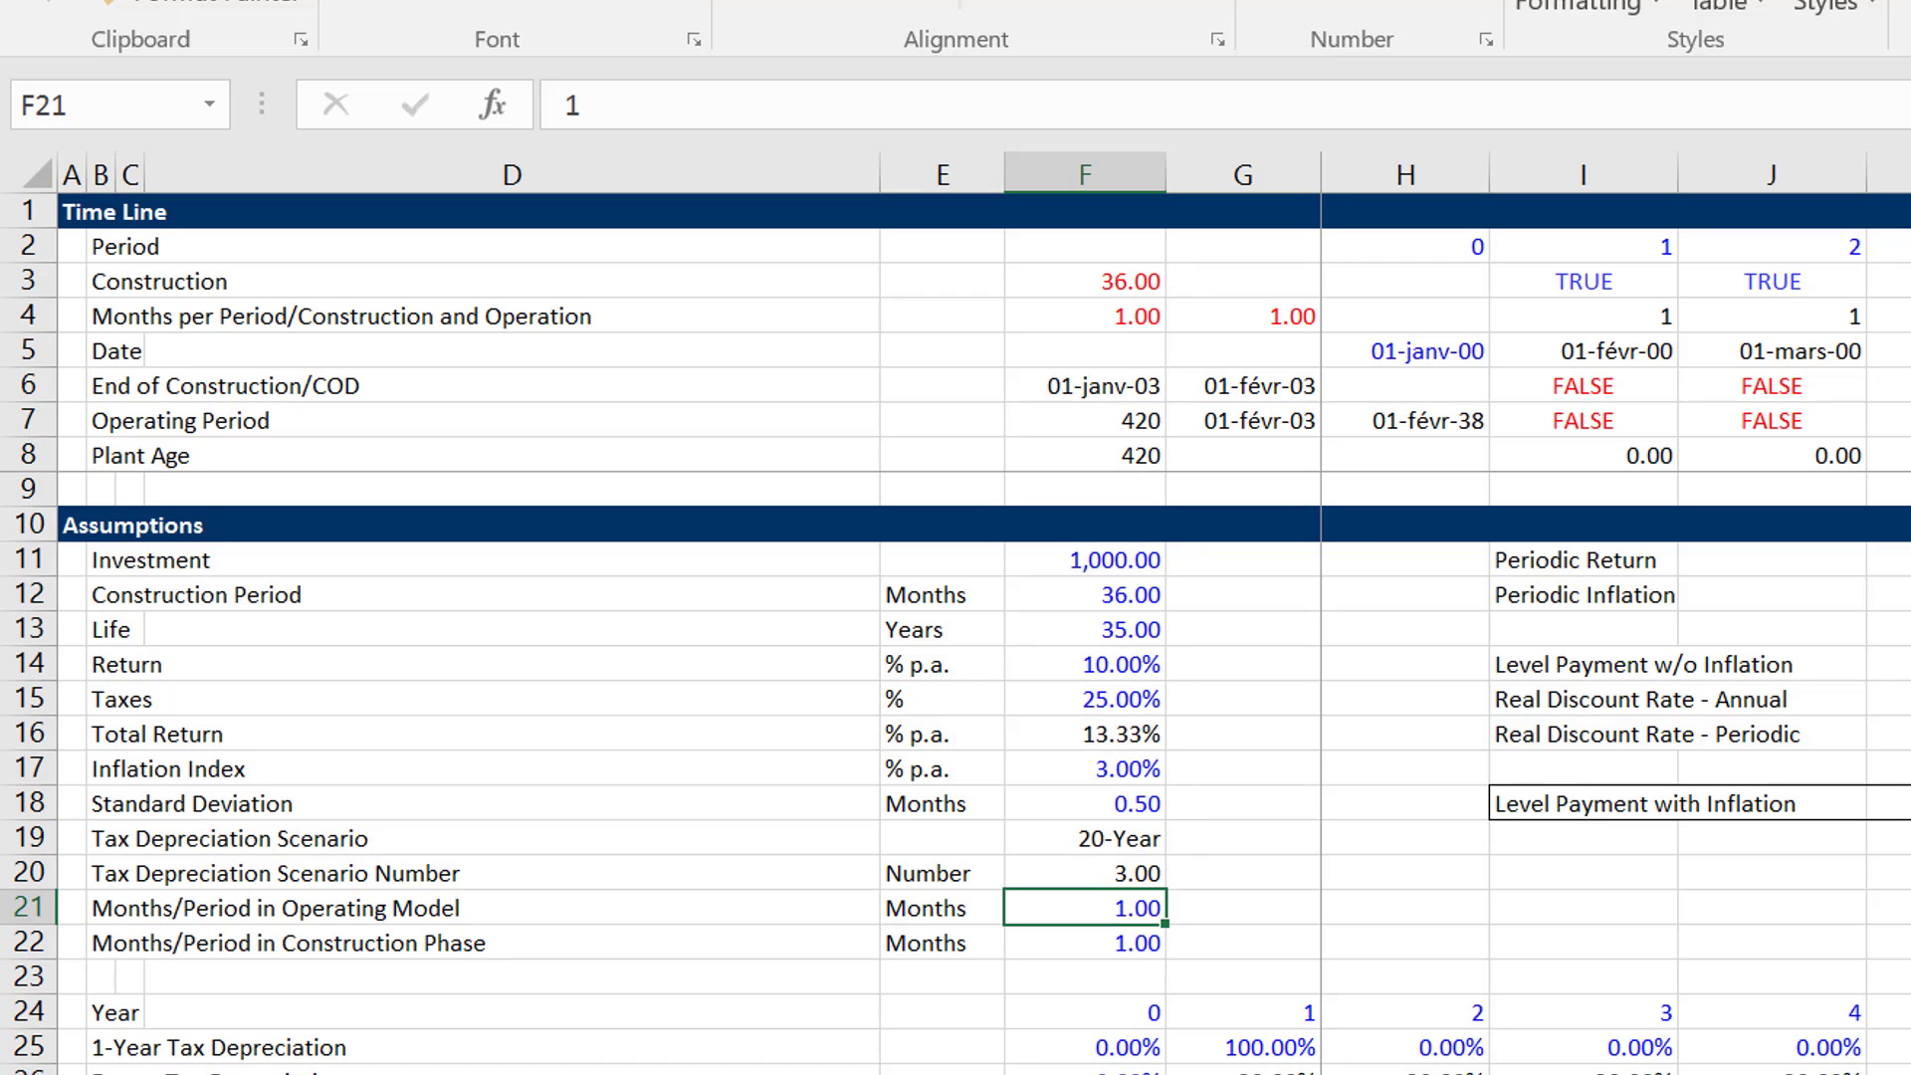
text(12)
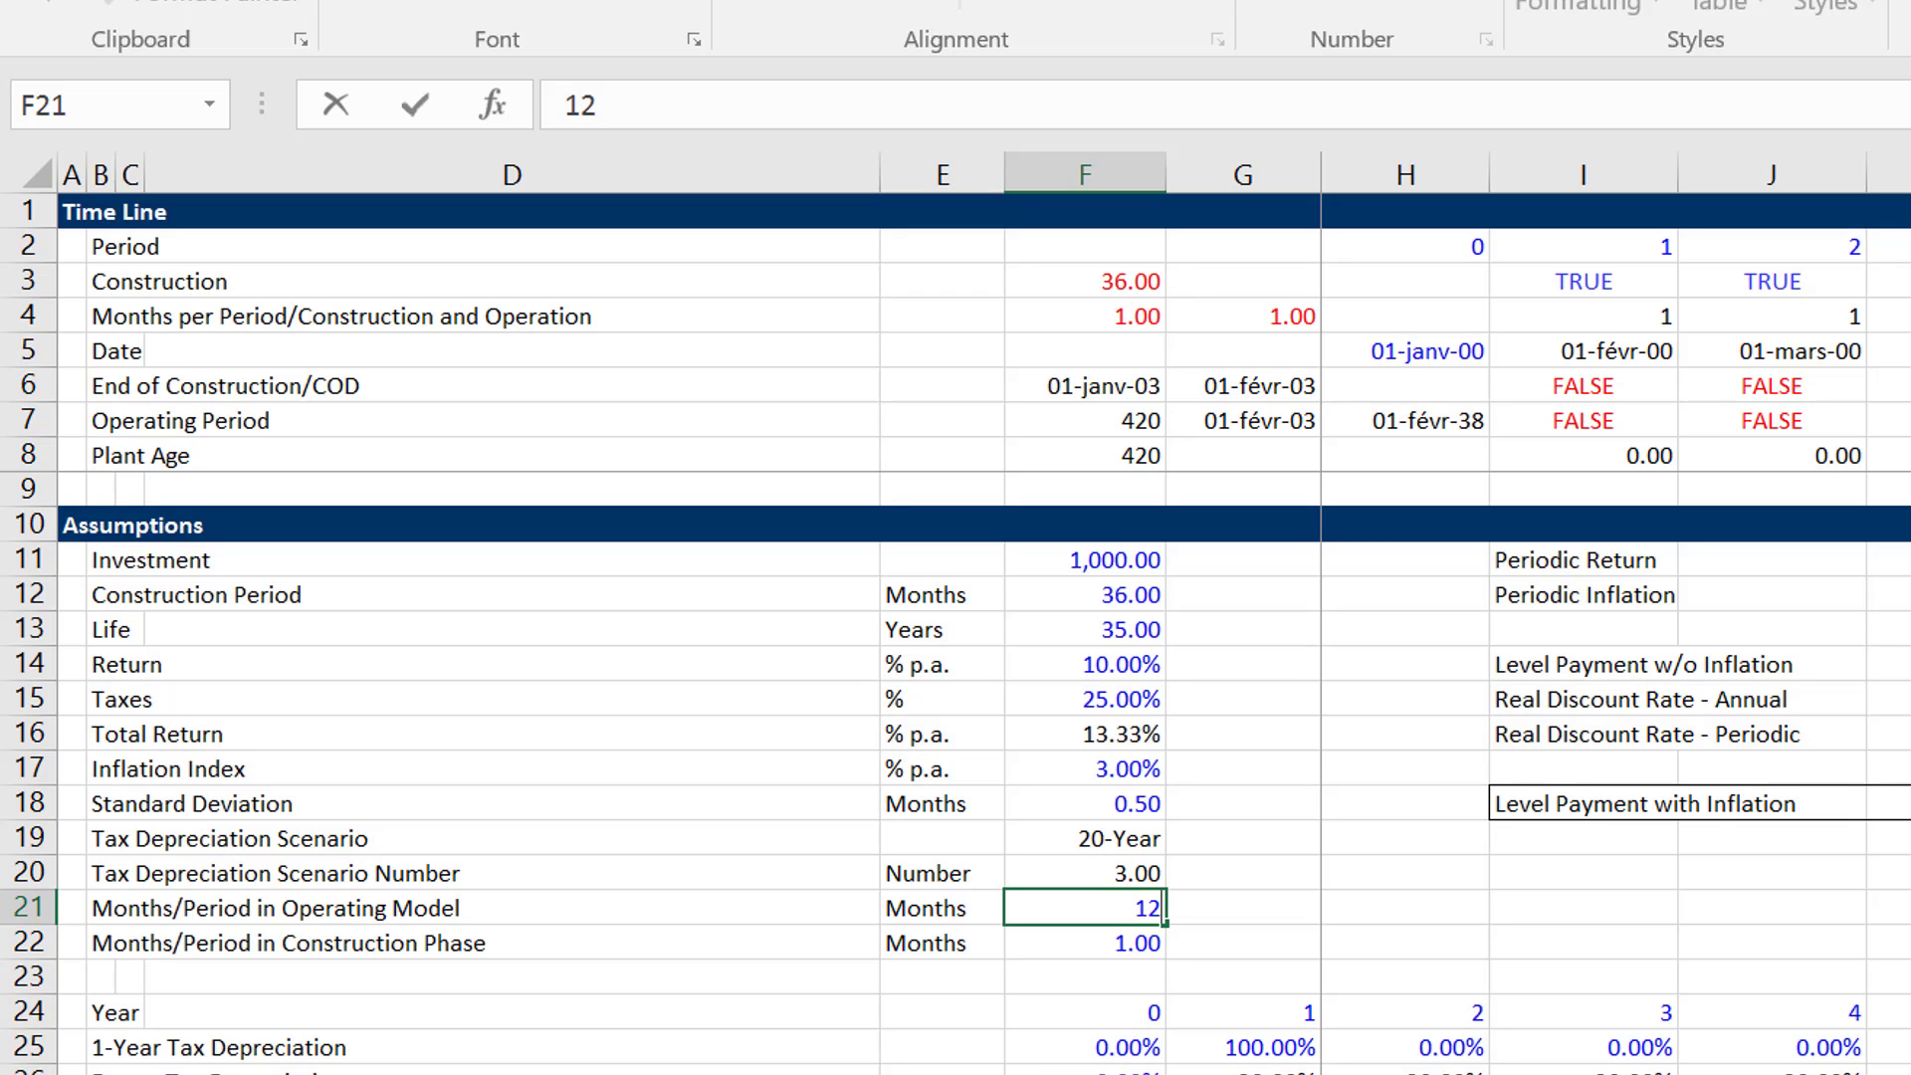
key(Return)
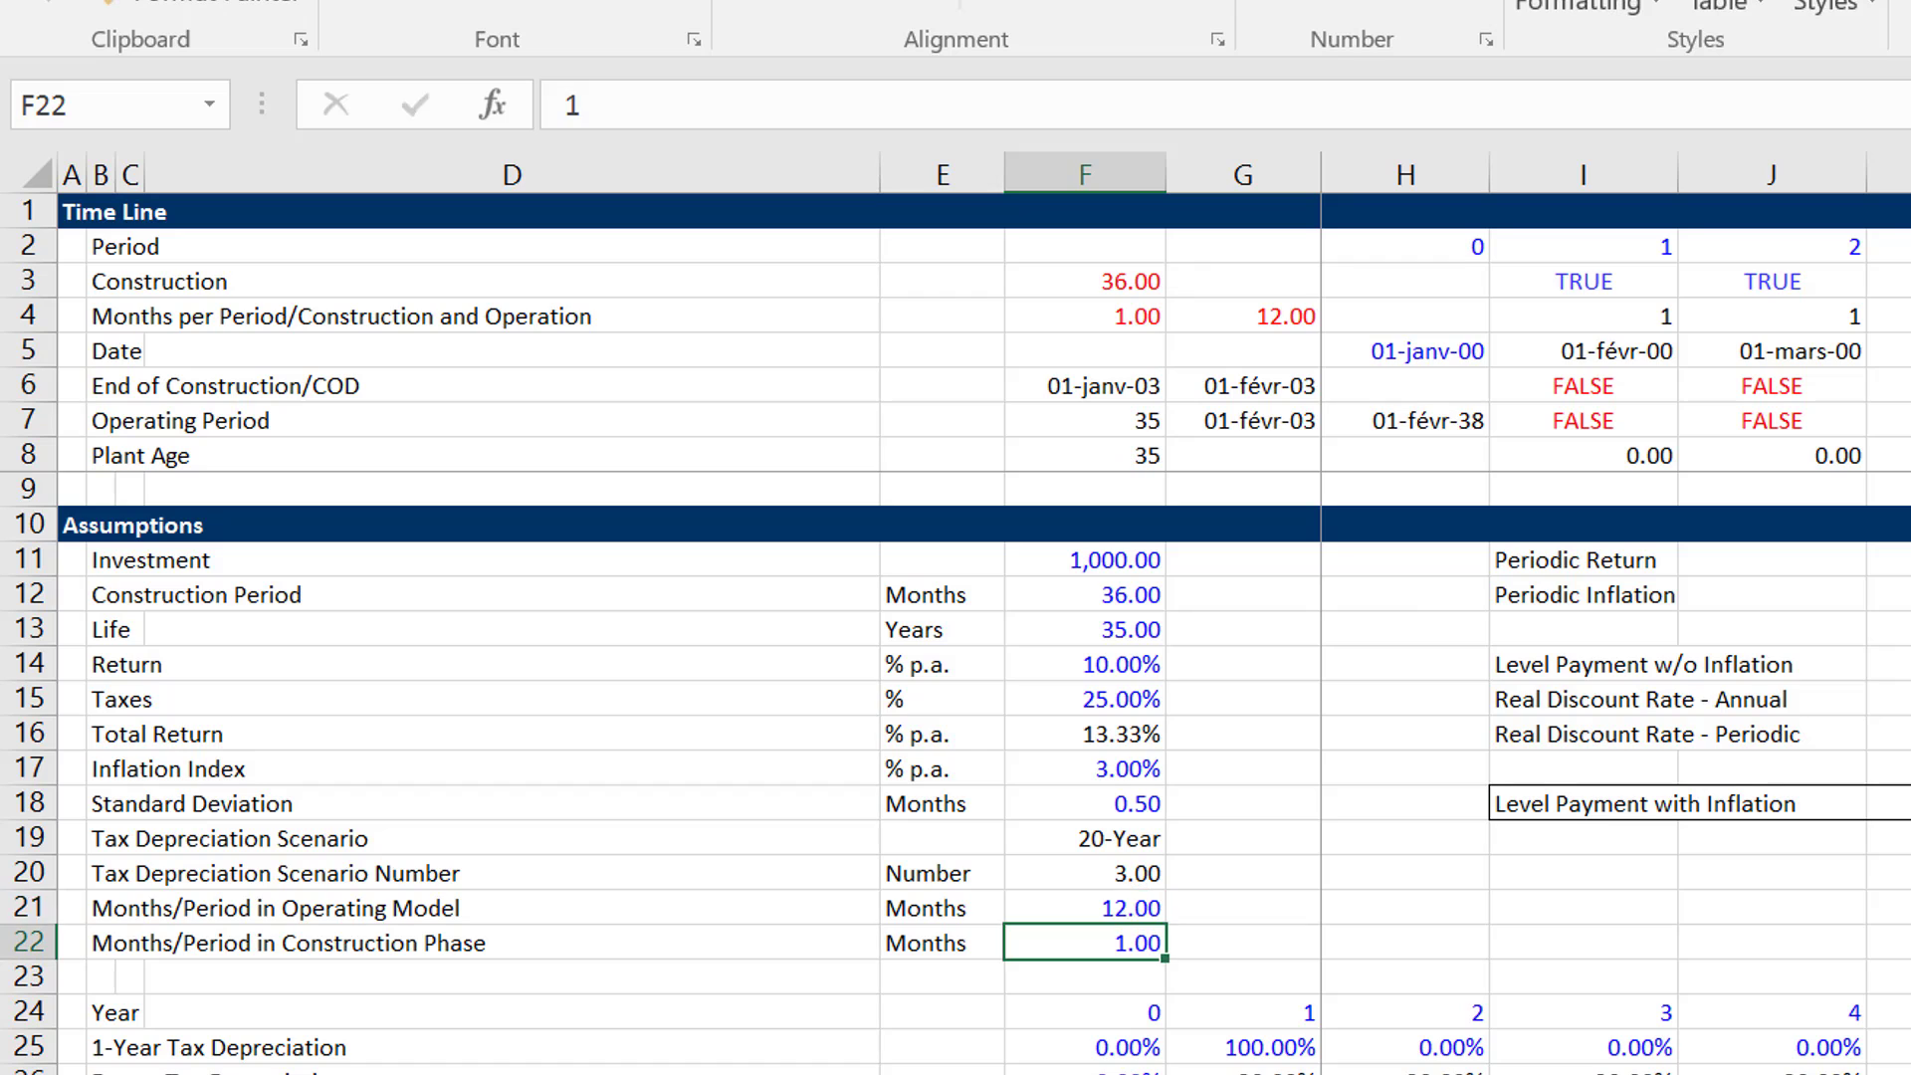
Try 11 for the Months/Period in Operating Model assumption in F21 and return it to 12.
key(Up)
key(Up)
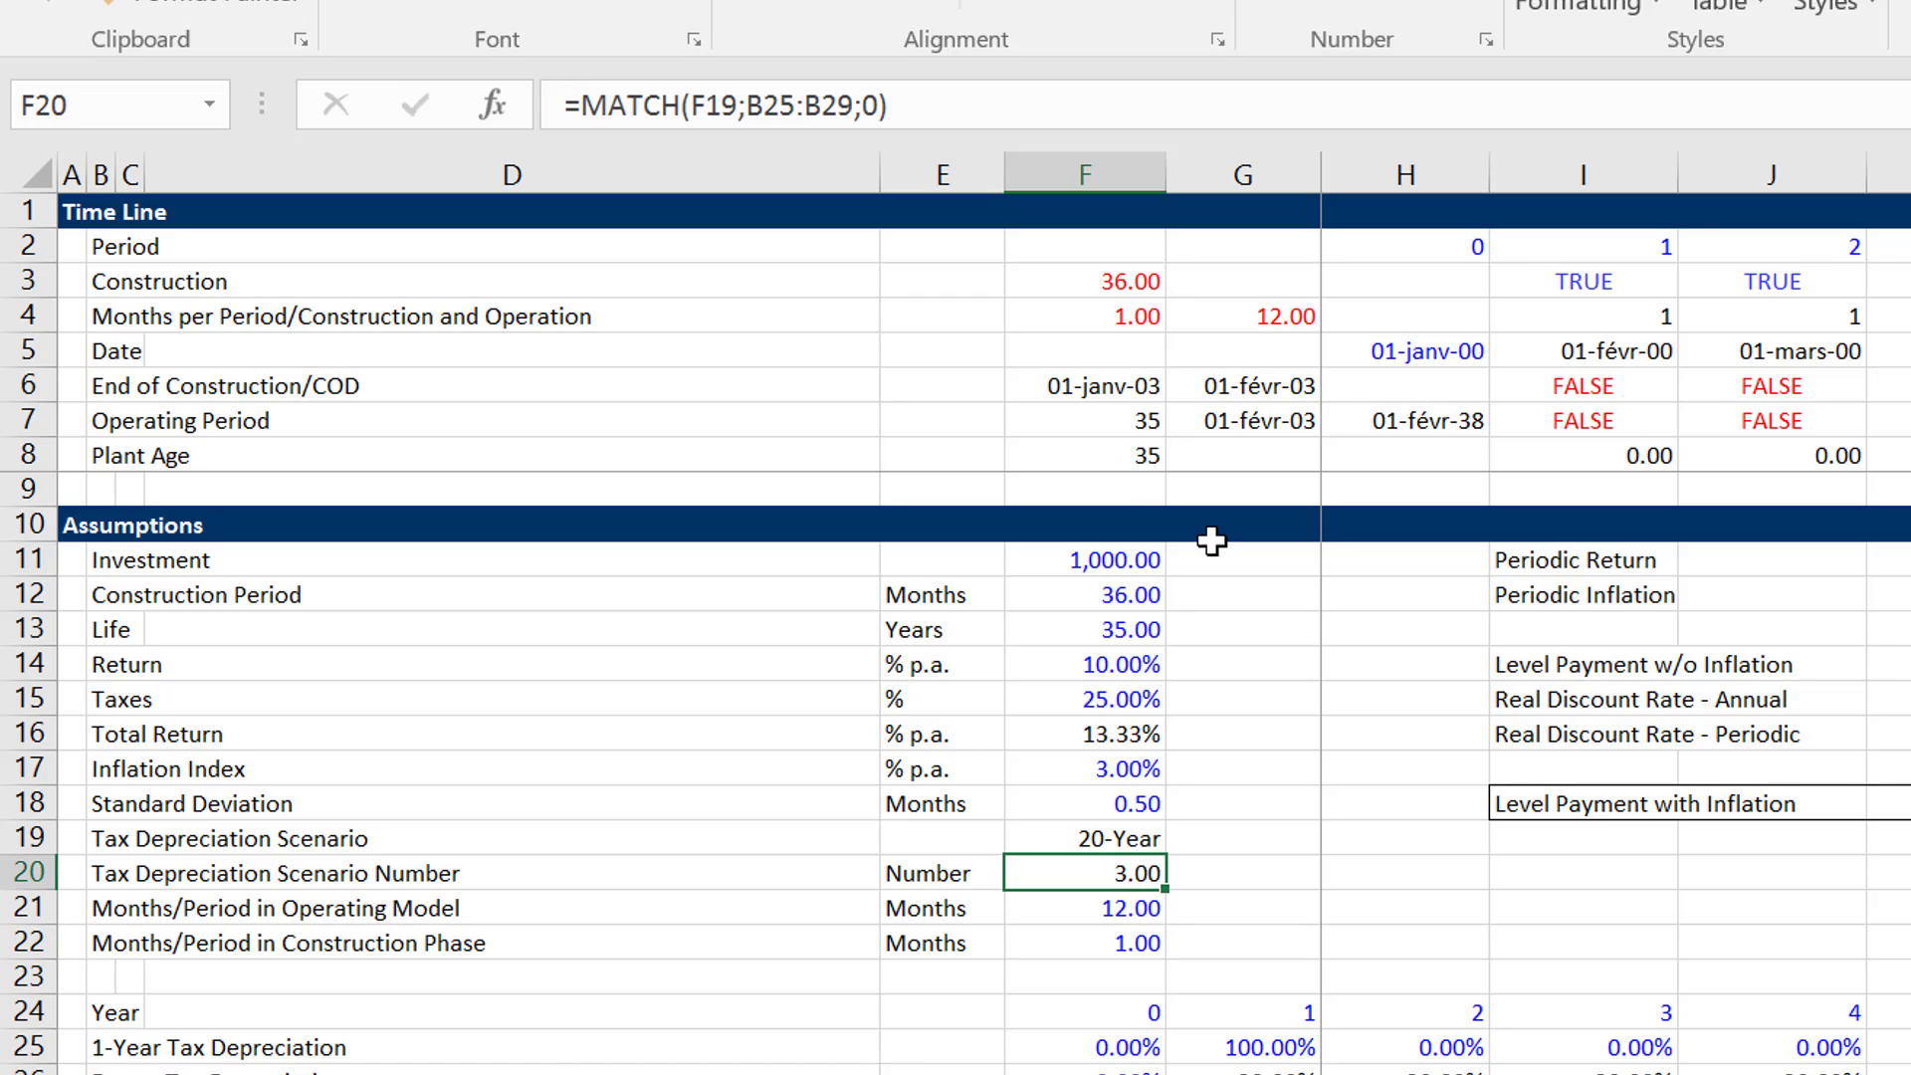
key(Down)
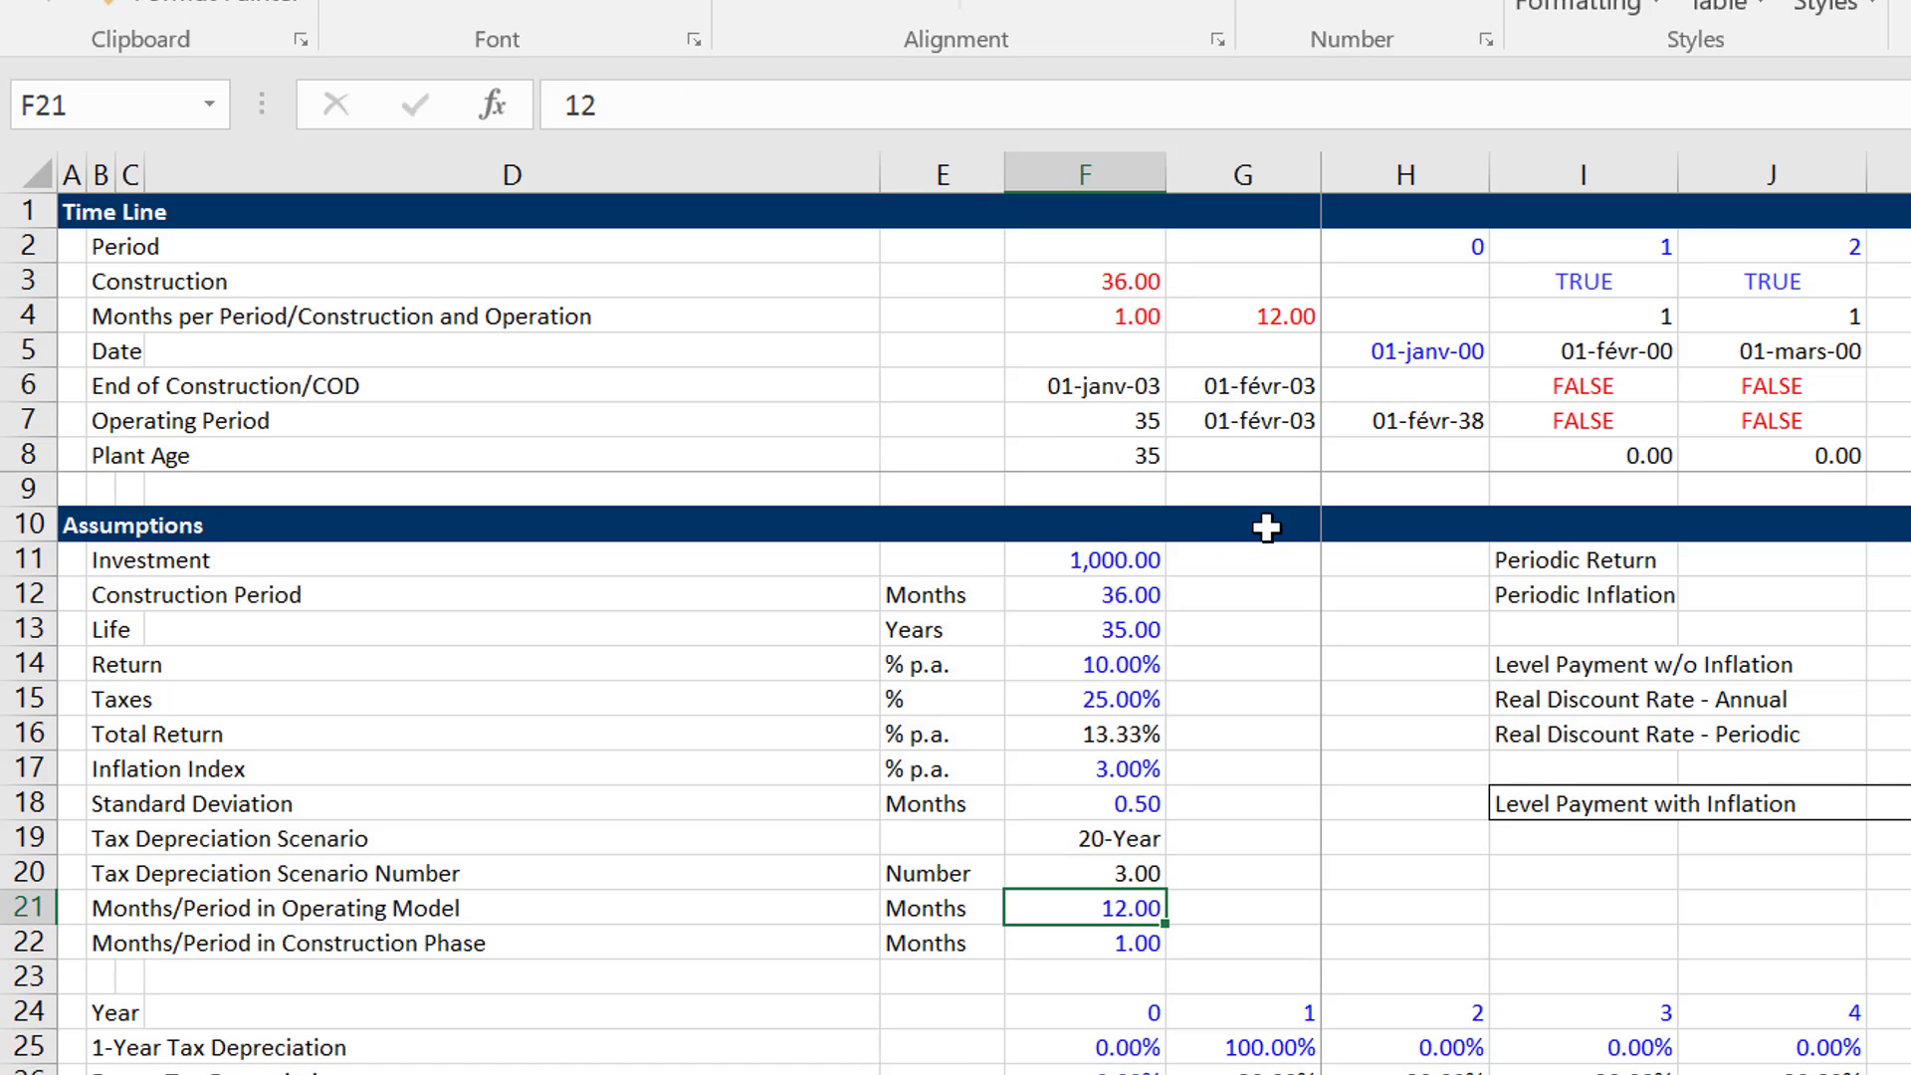
text(11)
key(Return)
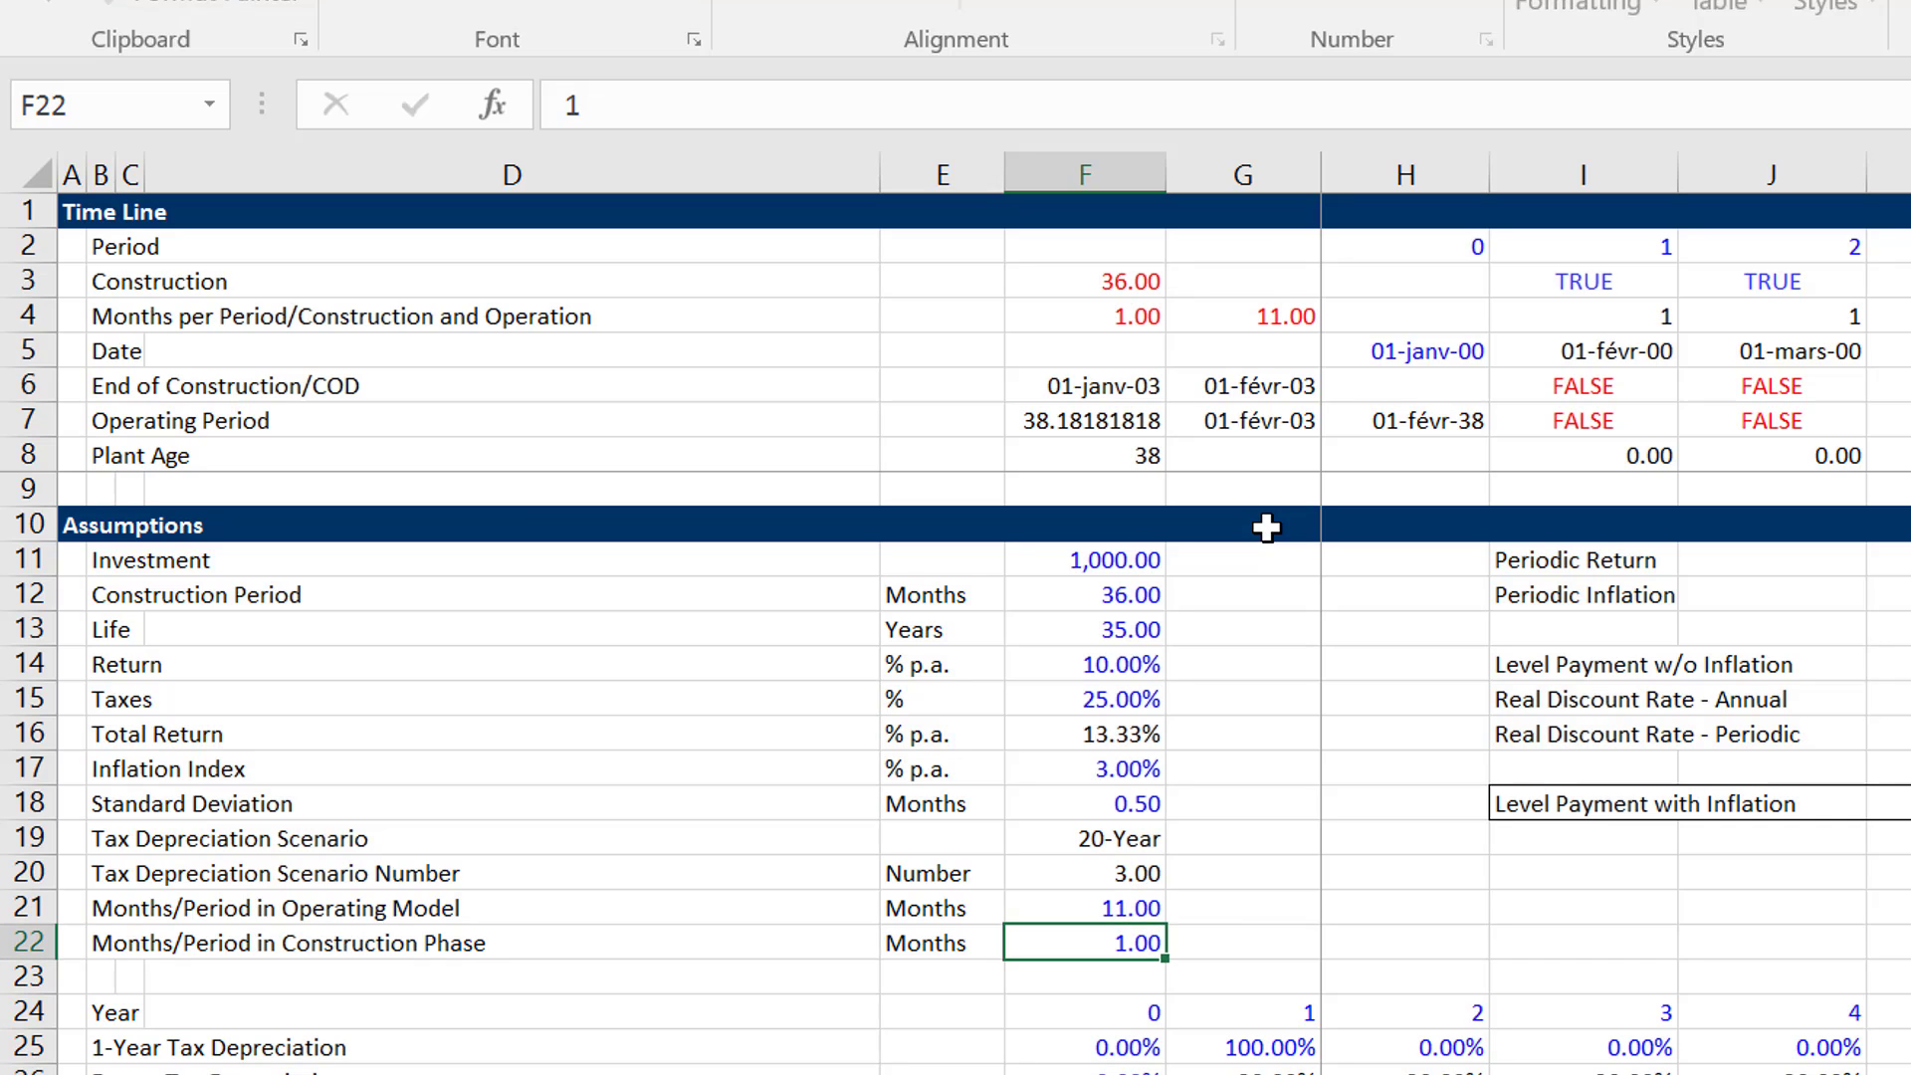
key(Up)
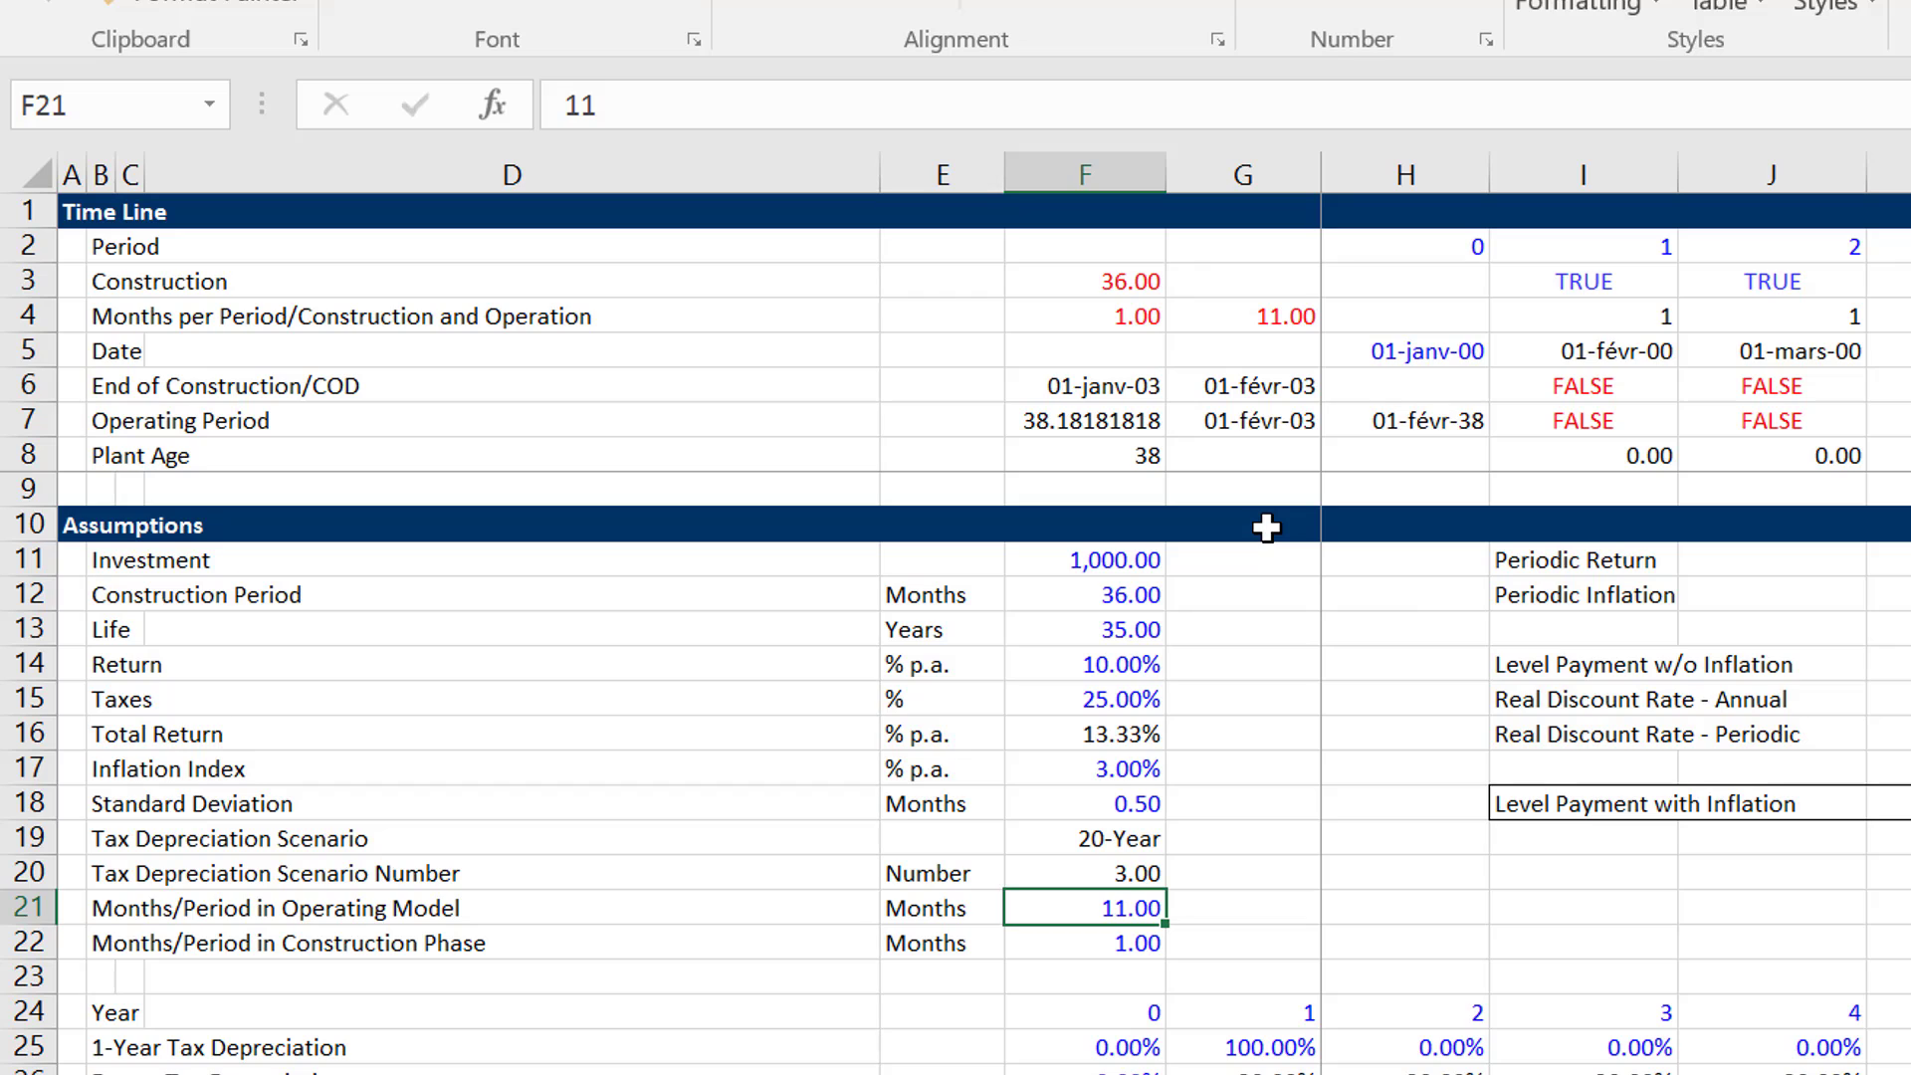
text(12)
key(Return)
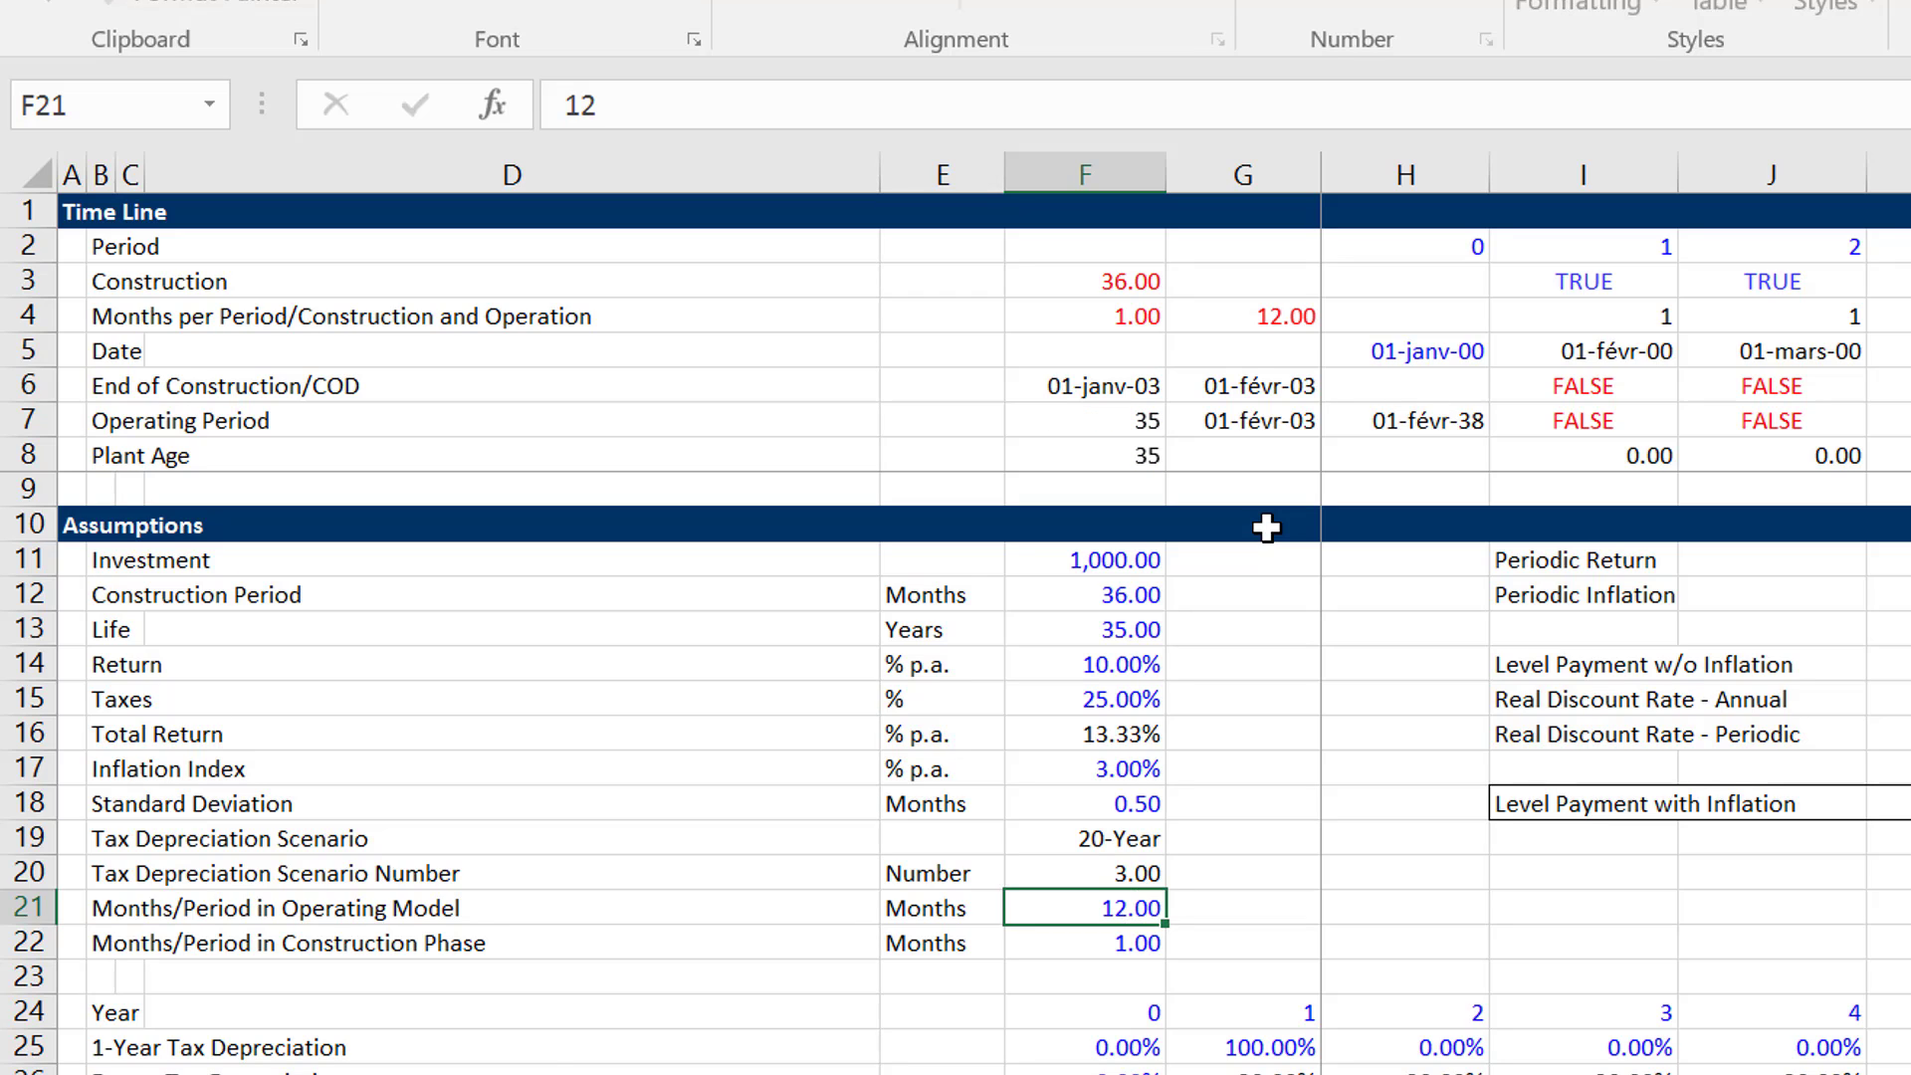
Set Months/Period in Operating Model in F21 back to 1.
key(Up)
text(1)
key(Return)
Start an AND formula in I7 for the Operating Period switch with I5>=$G$7 as the first condition.
key(Up)
key(Up)
key(Up)
key(Up)
key(Up)
key(Up)
key(Up)
key(Up)
key(Up)
key(Up)
key(Up)
key(Up)
key(Up)
key(Up)
key(Up)
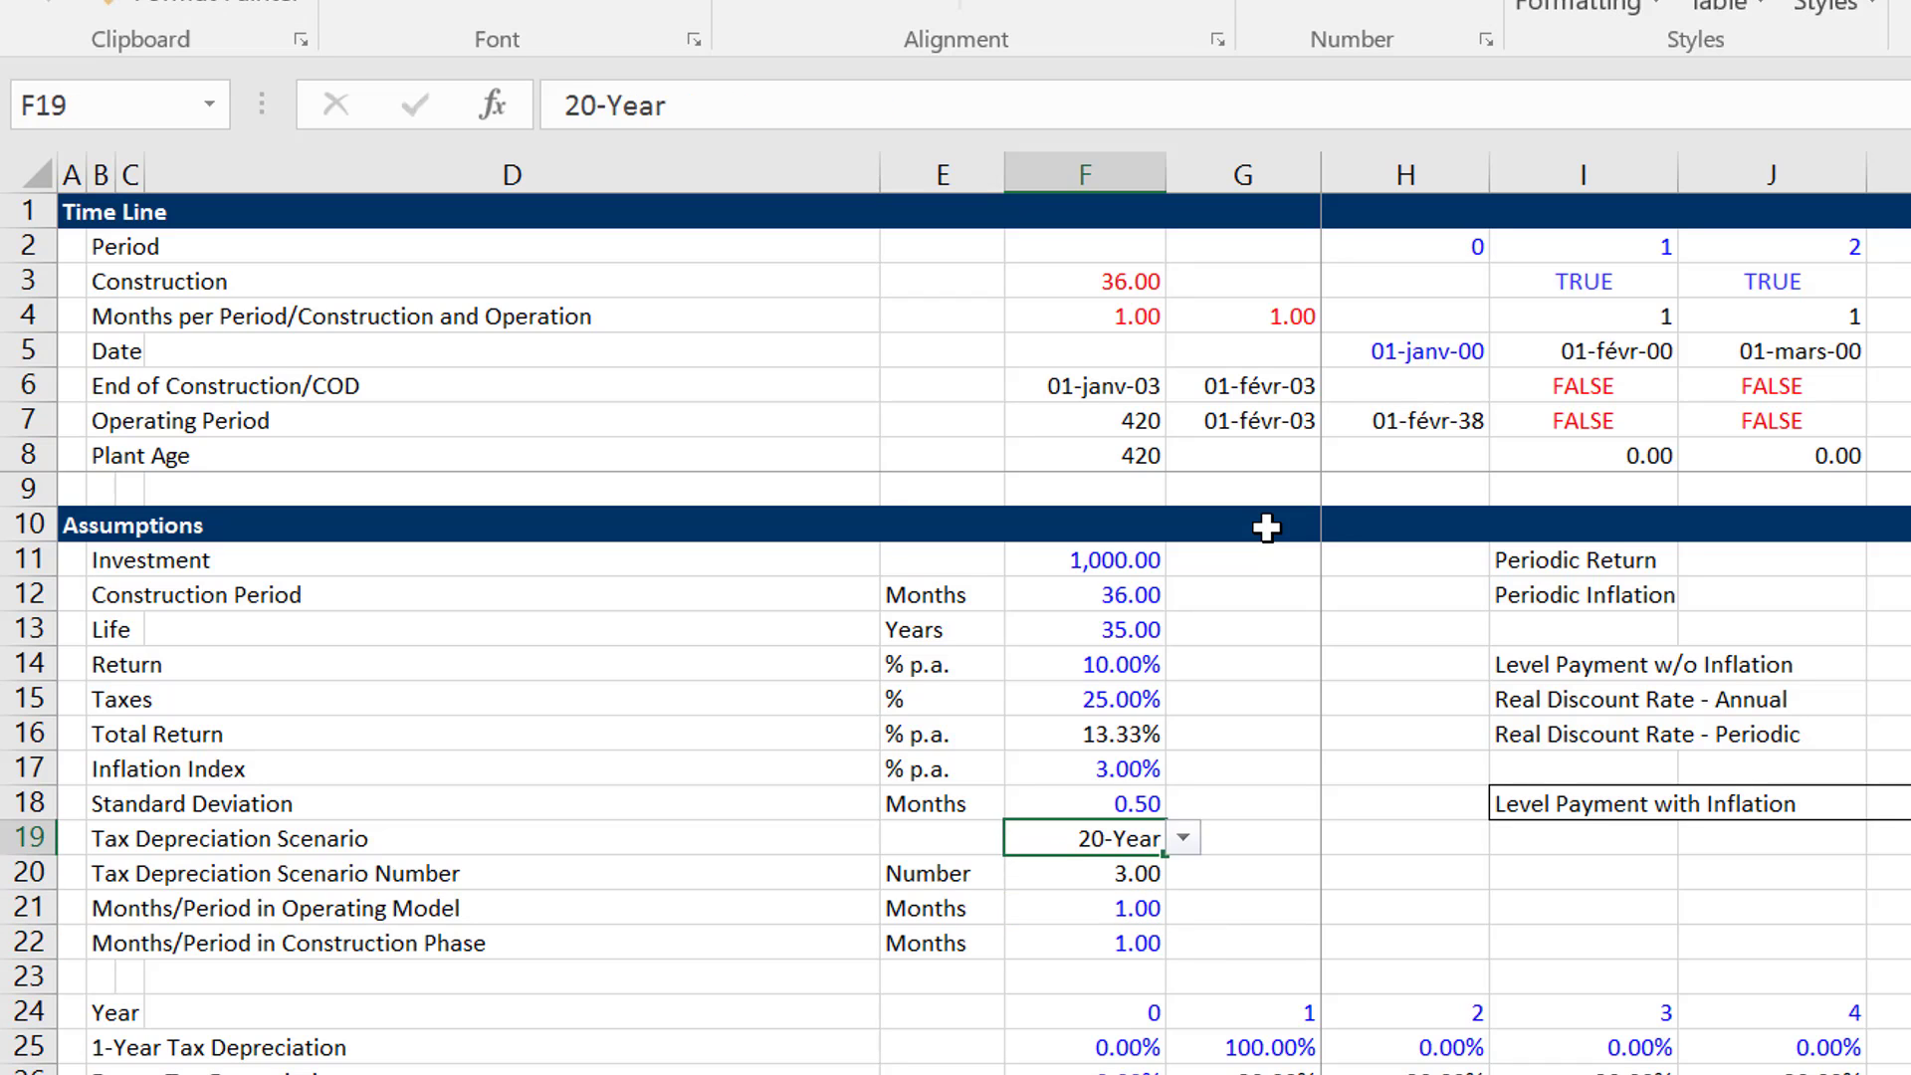
key(Right)
key(Right)
key(Right)
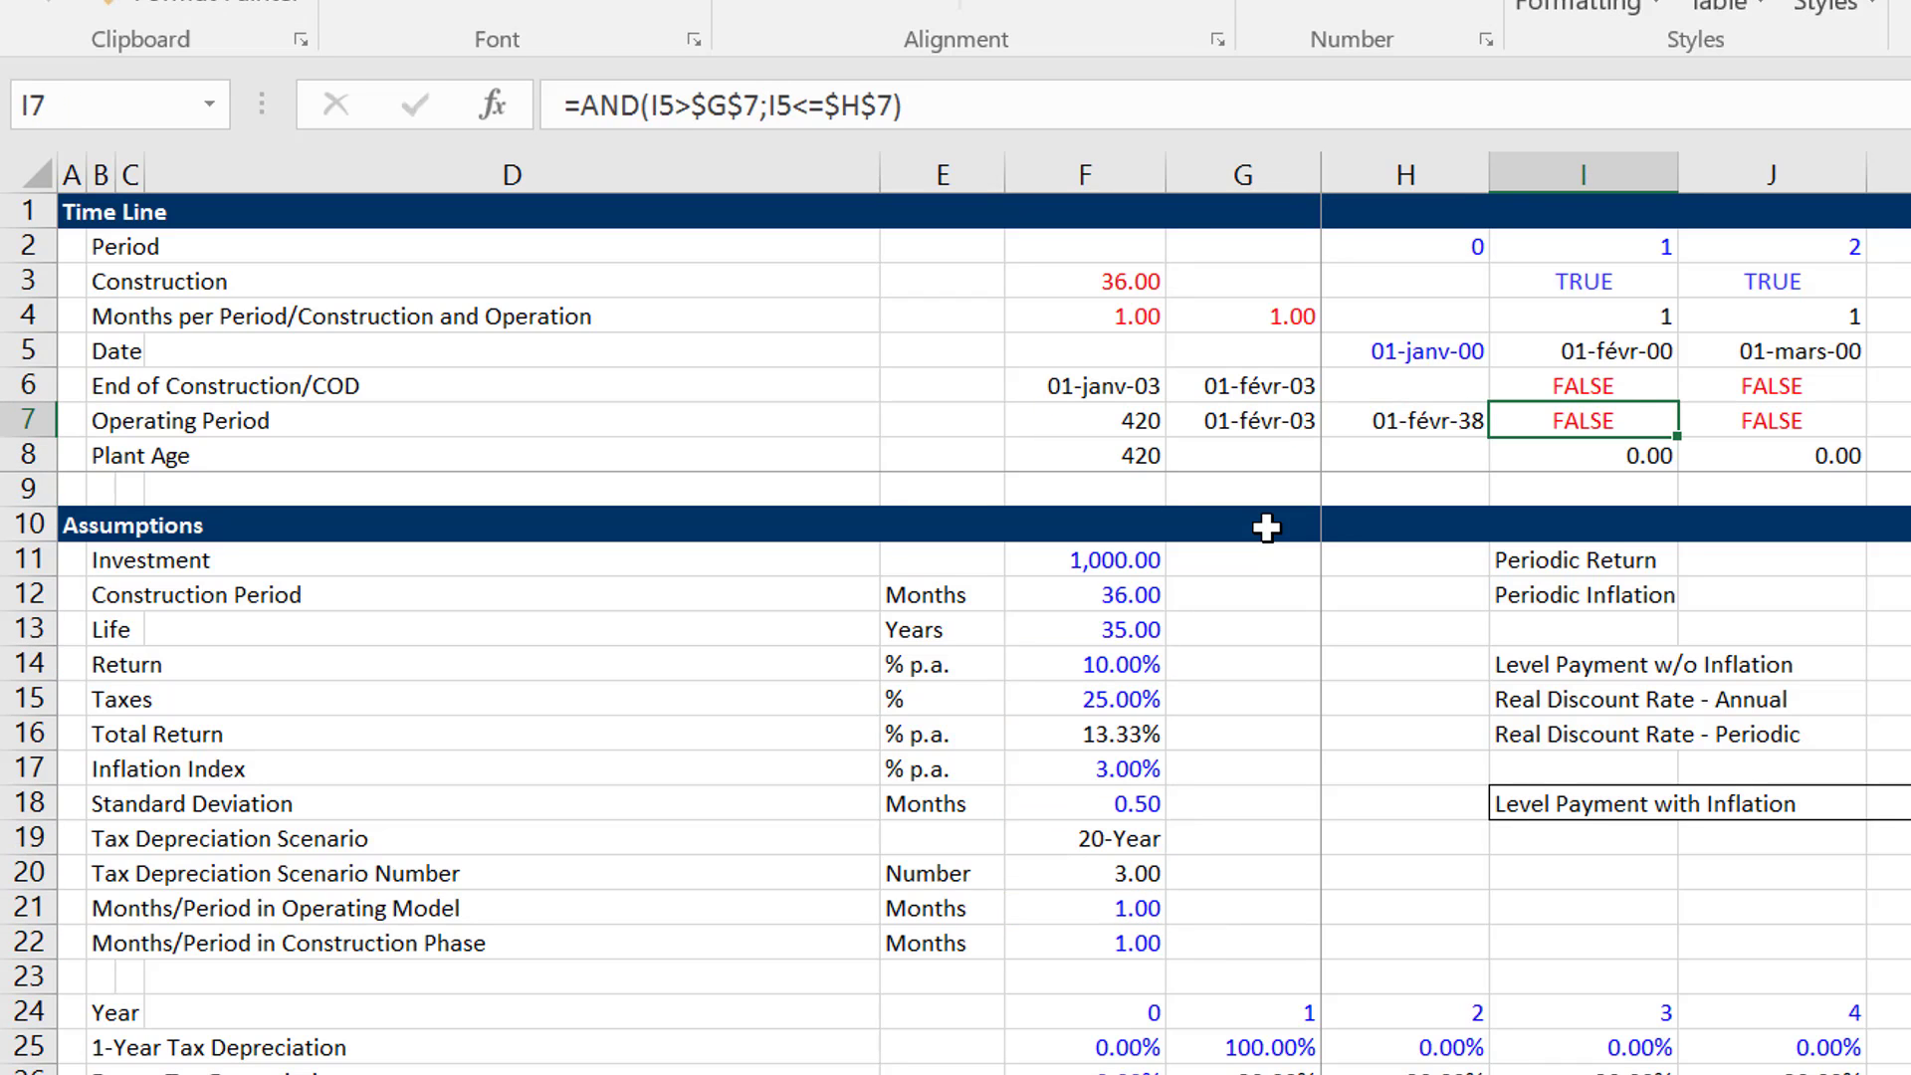
text(=)
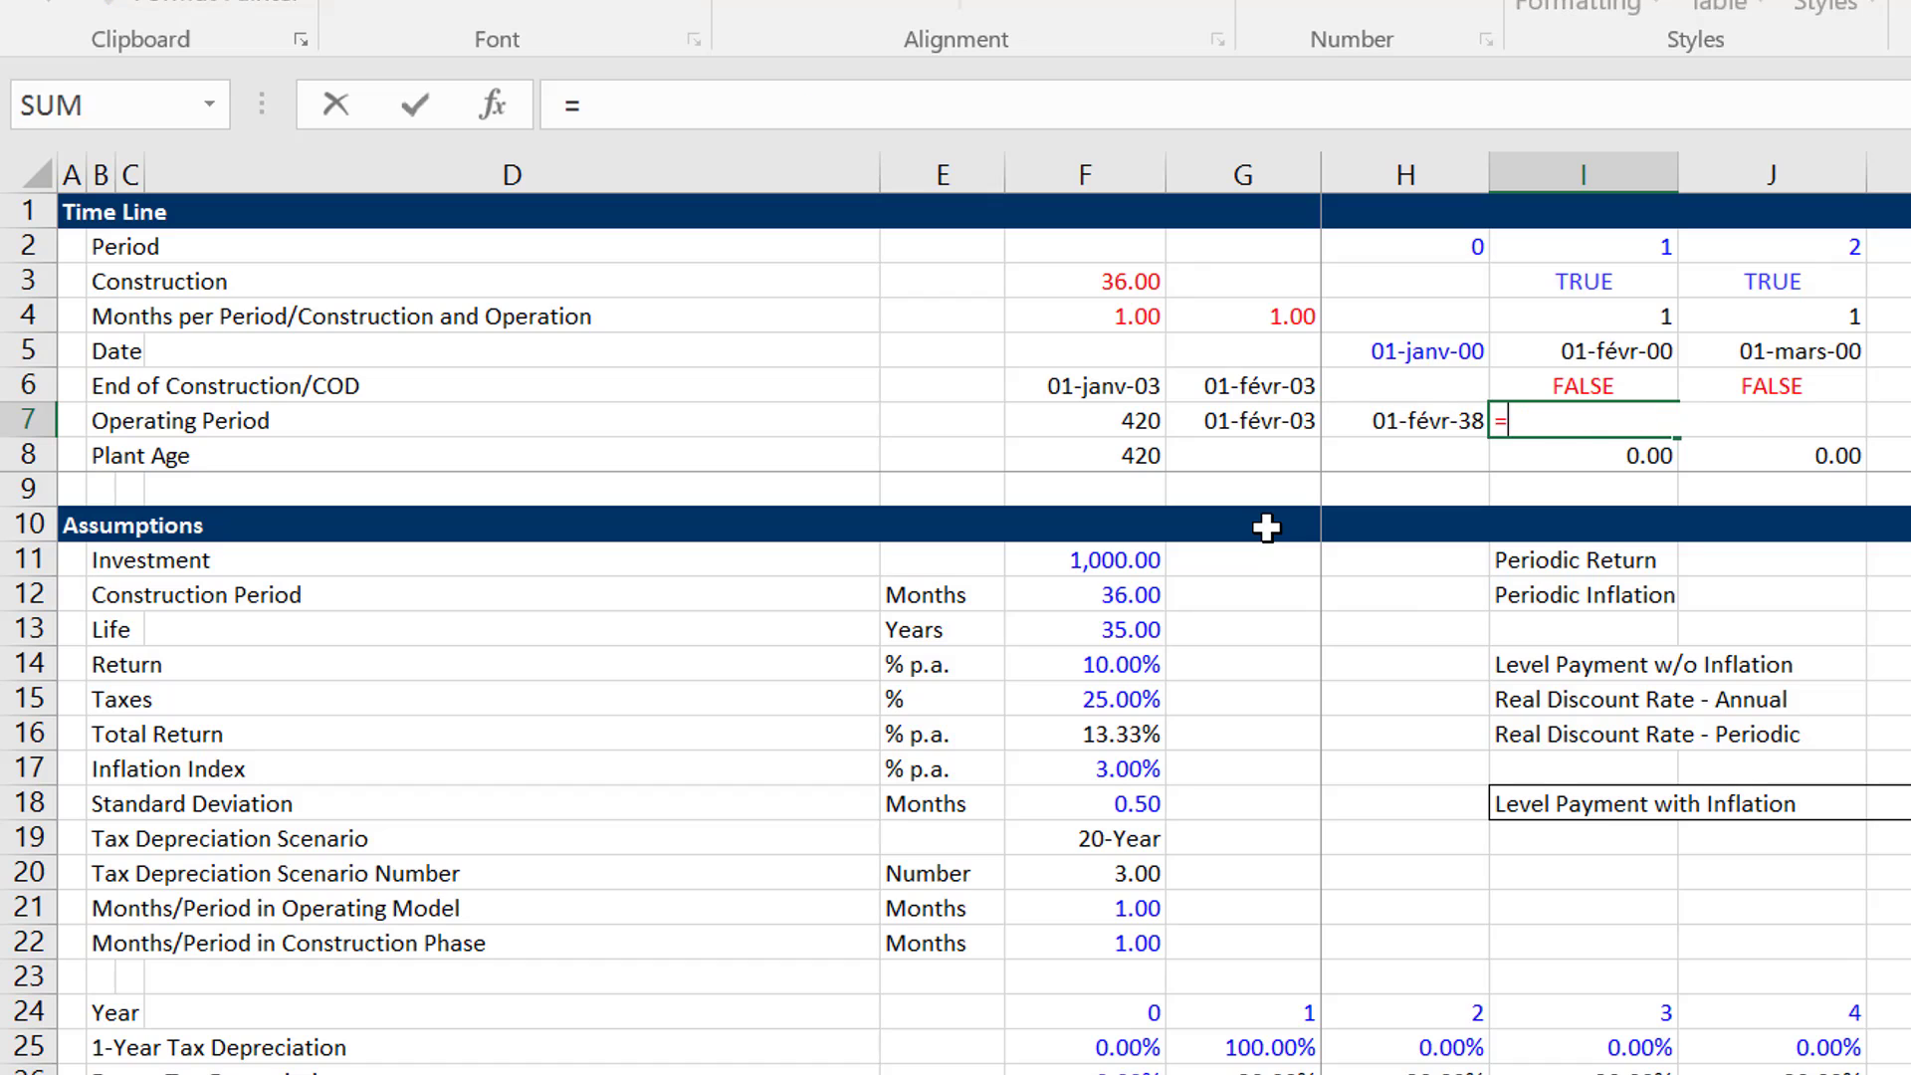
text(and()
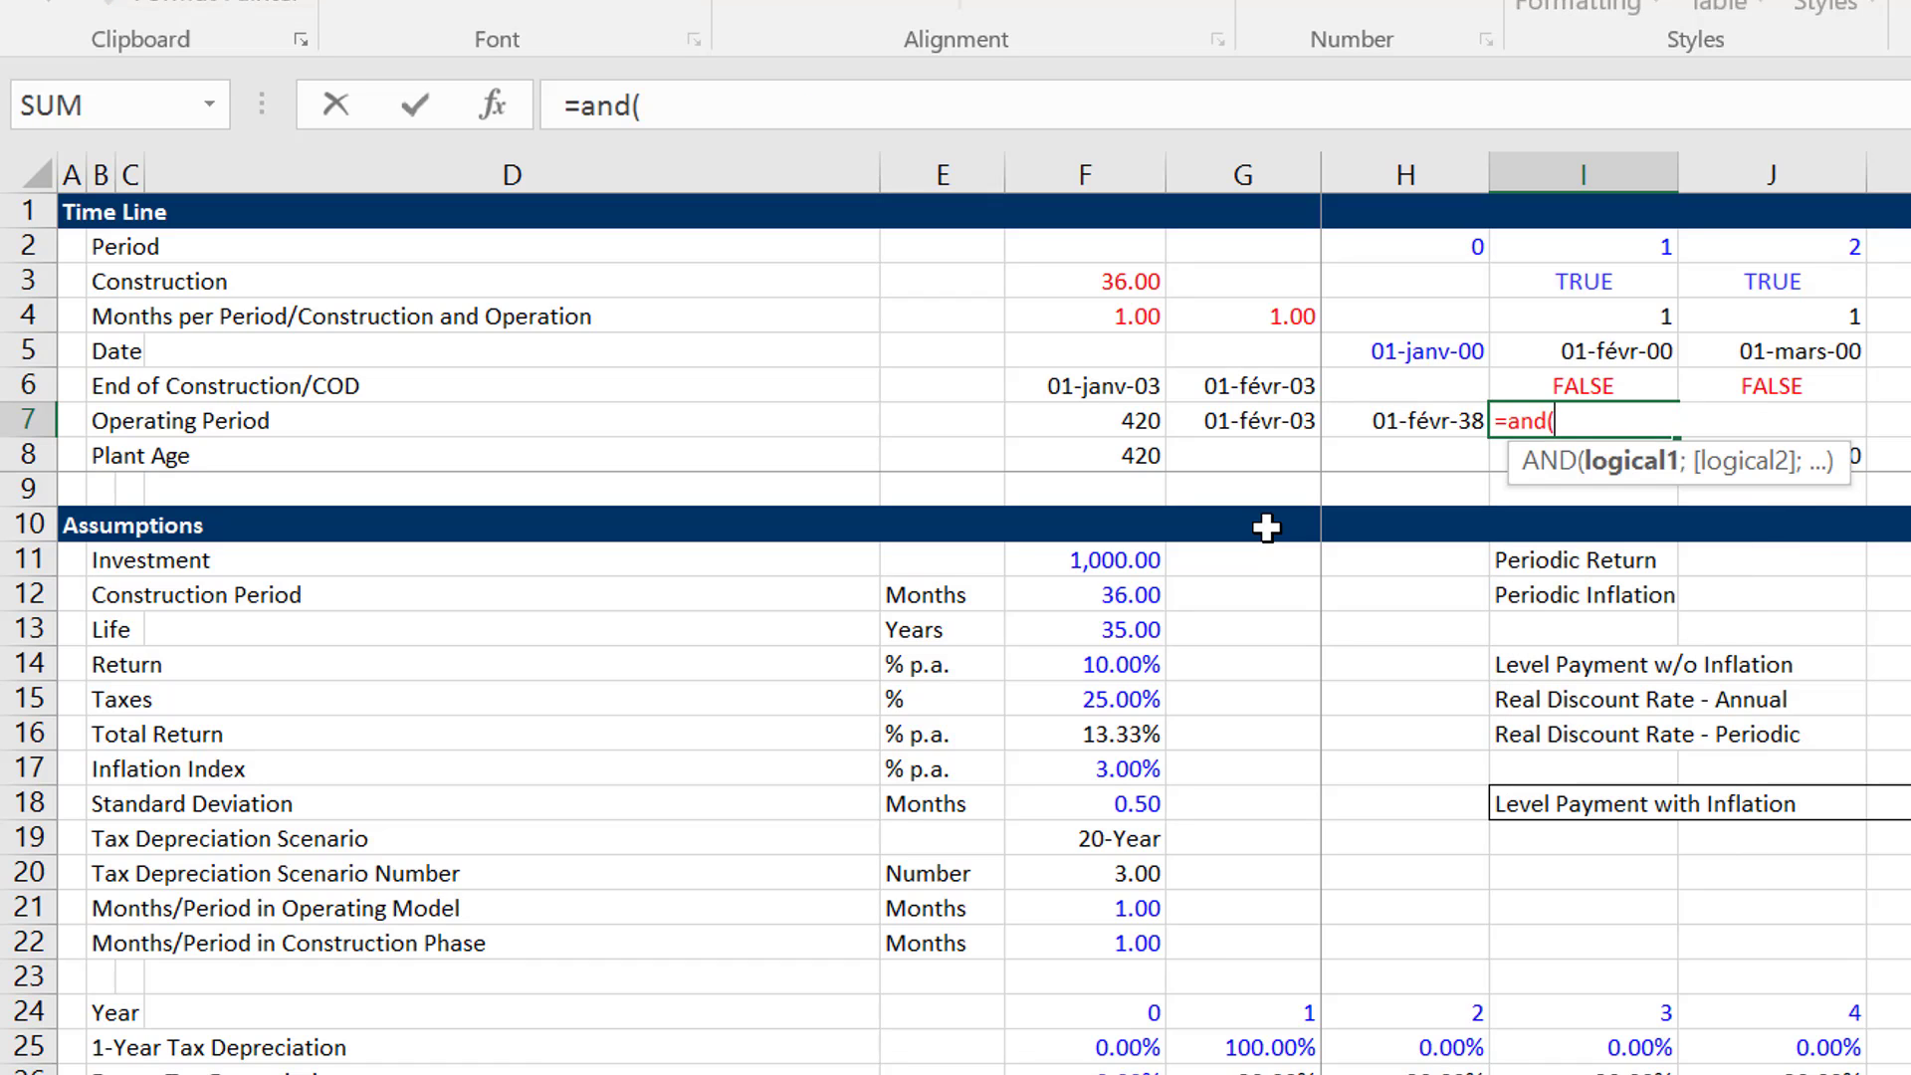
key(Up)
key(Up)
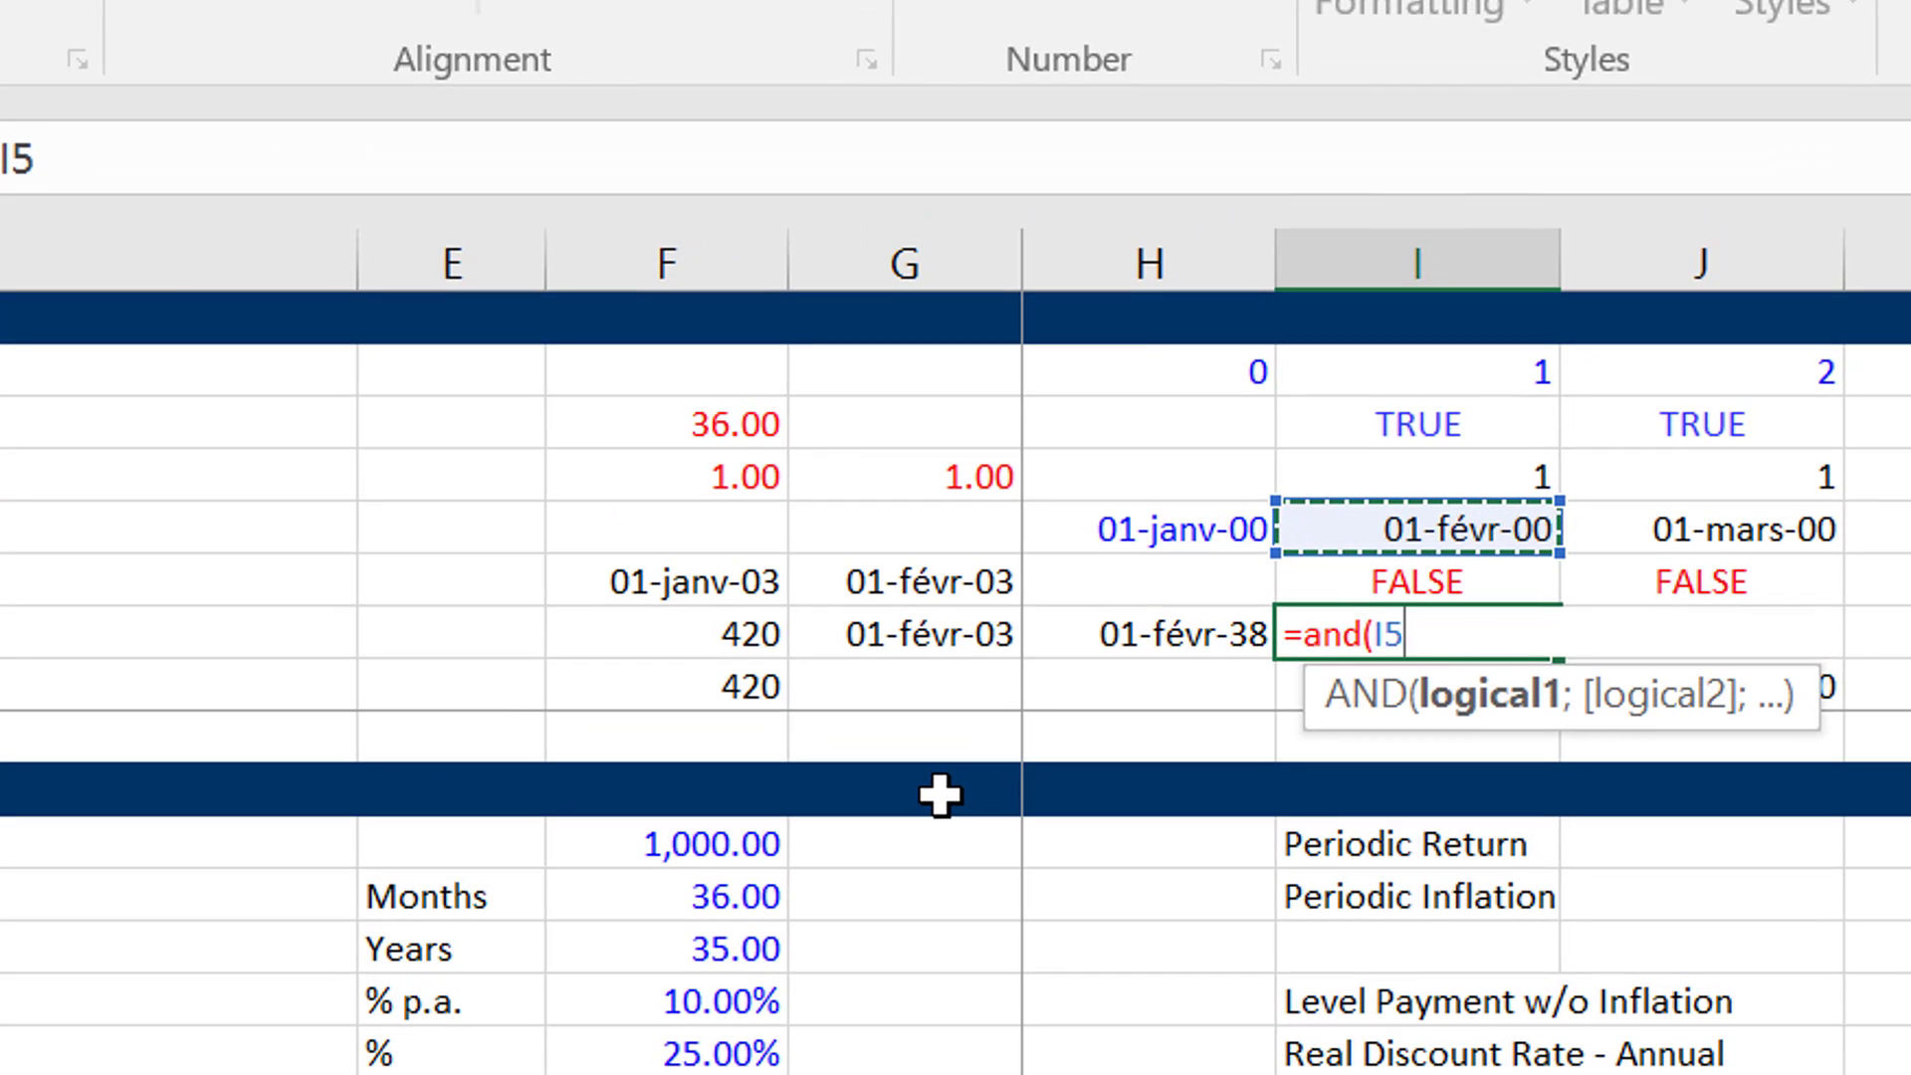
text(>)
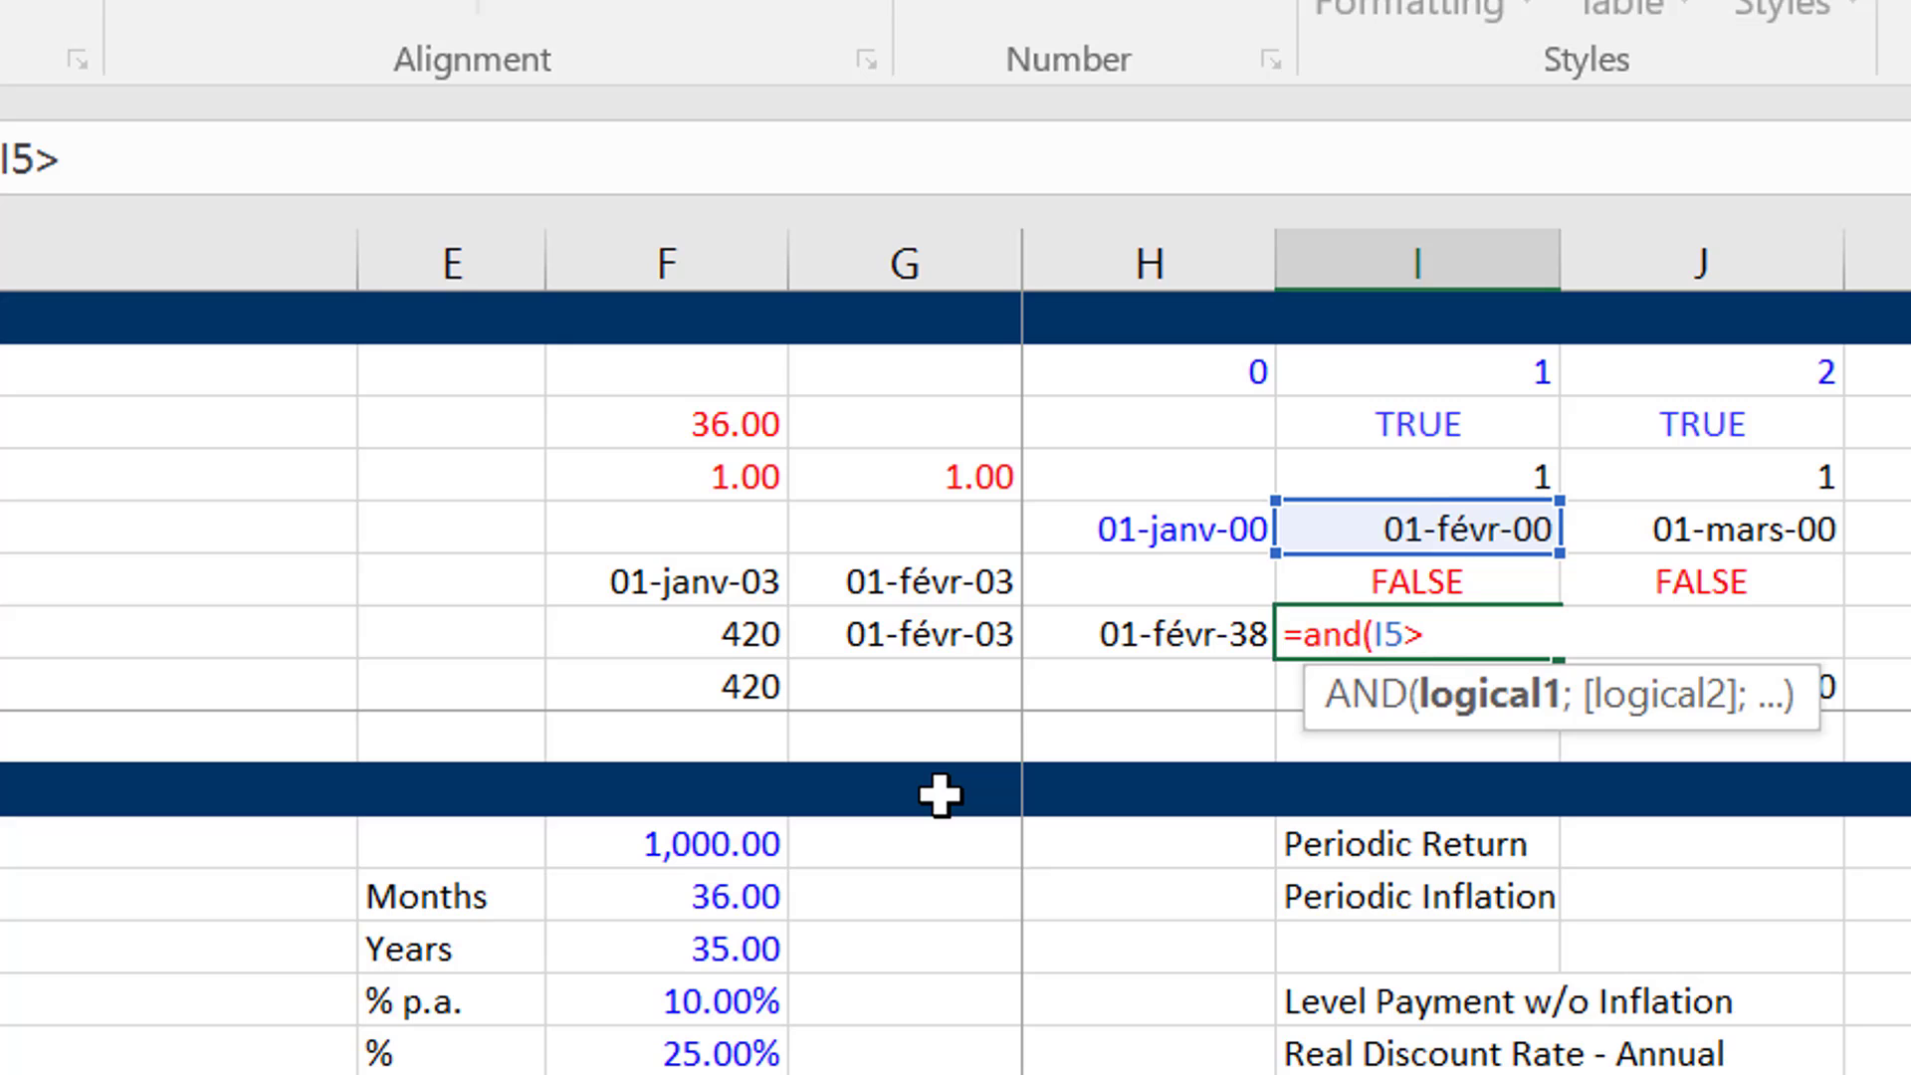
text(=)
key(Left)
key(Left)
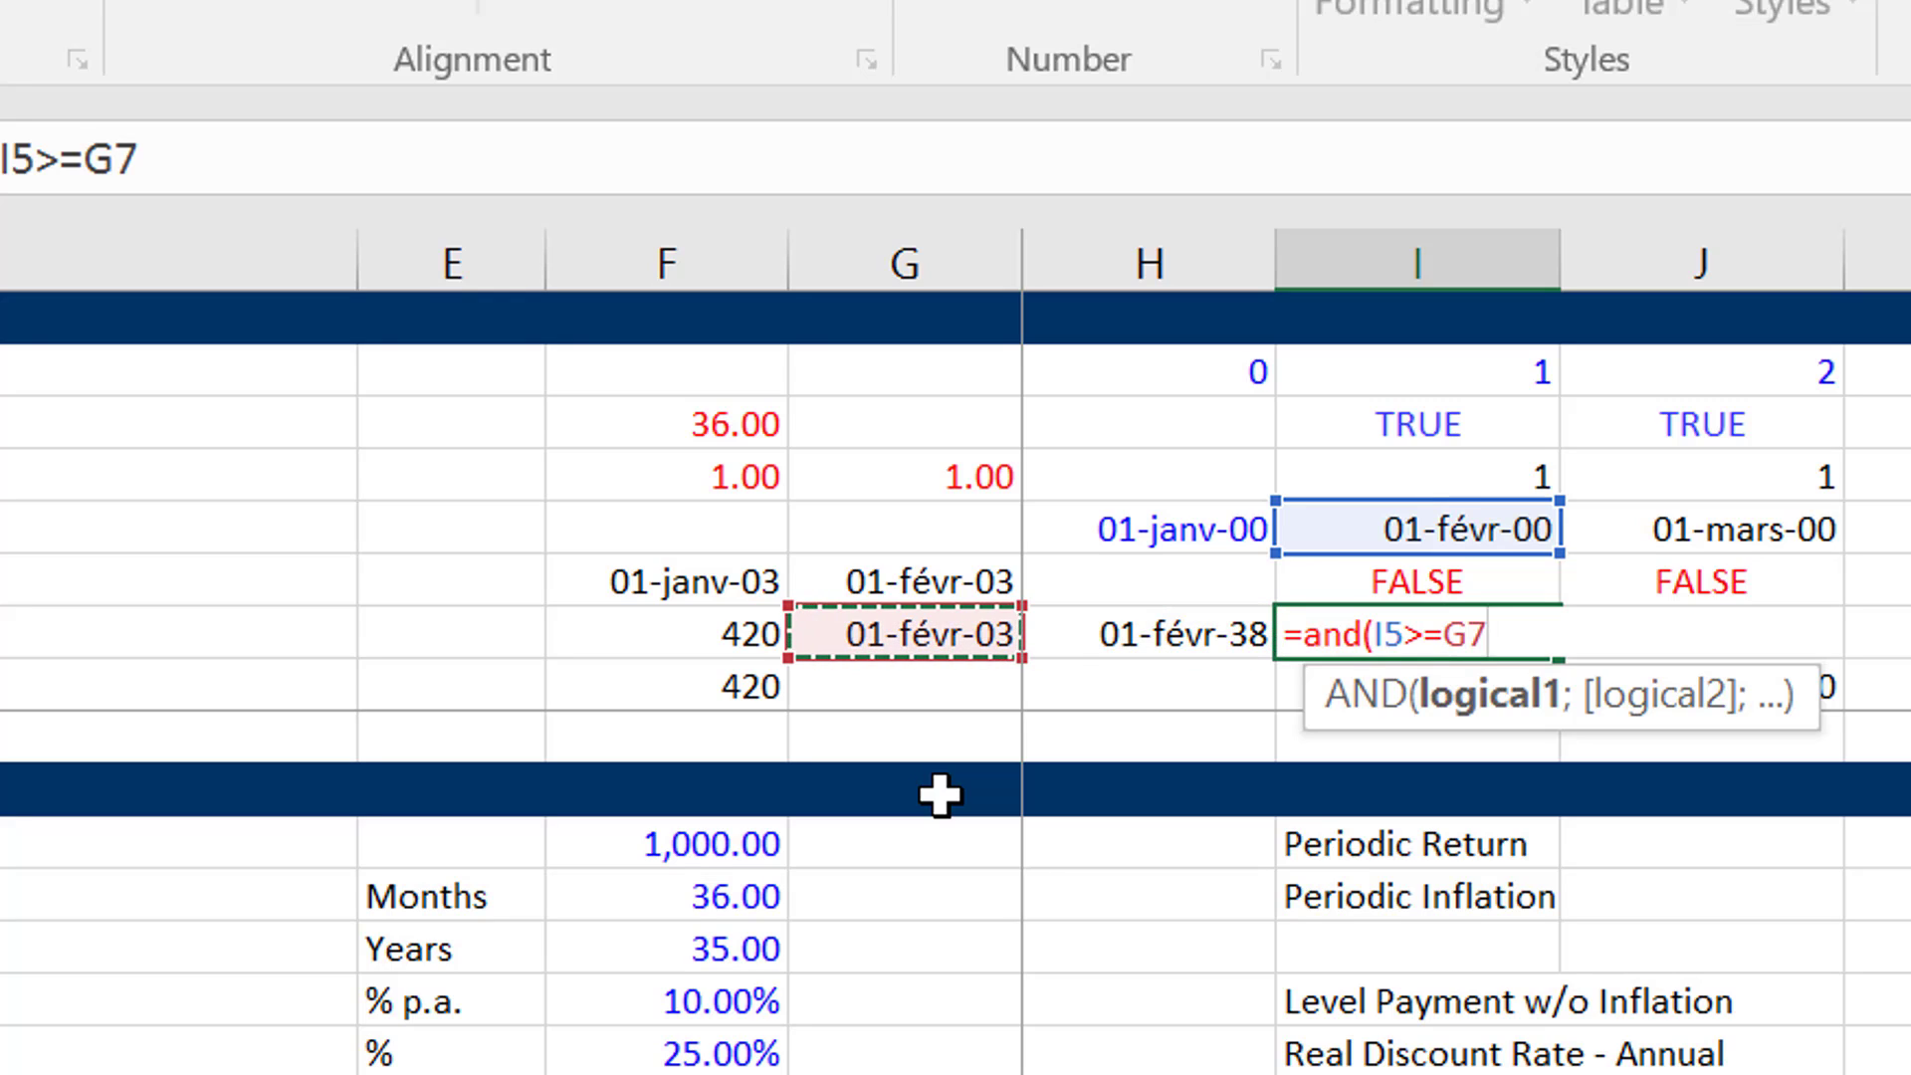
key(F4)
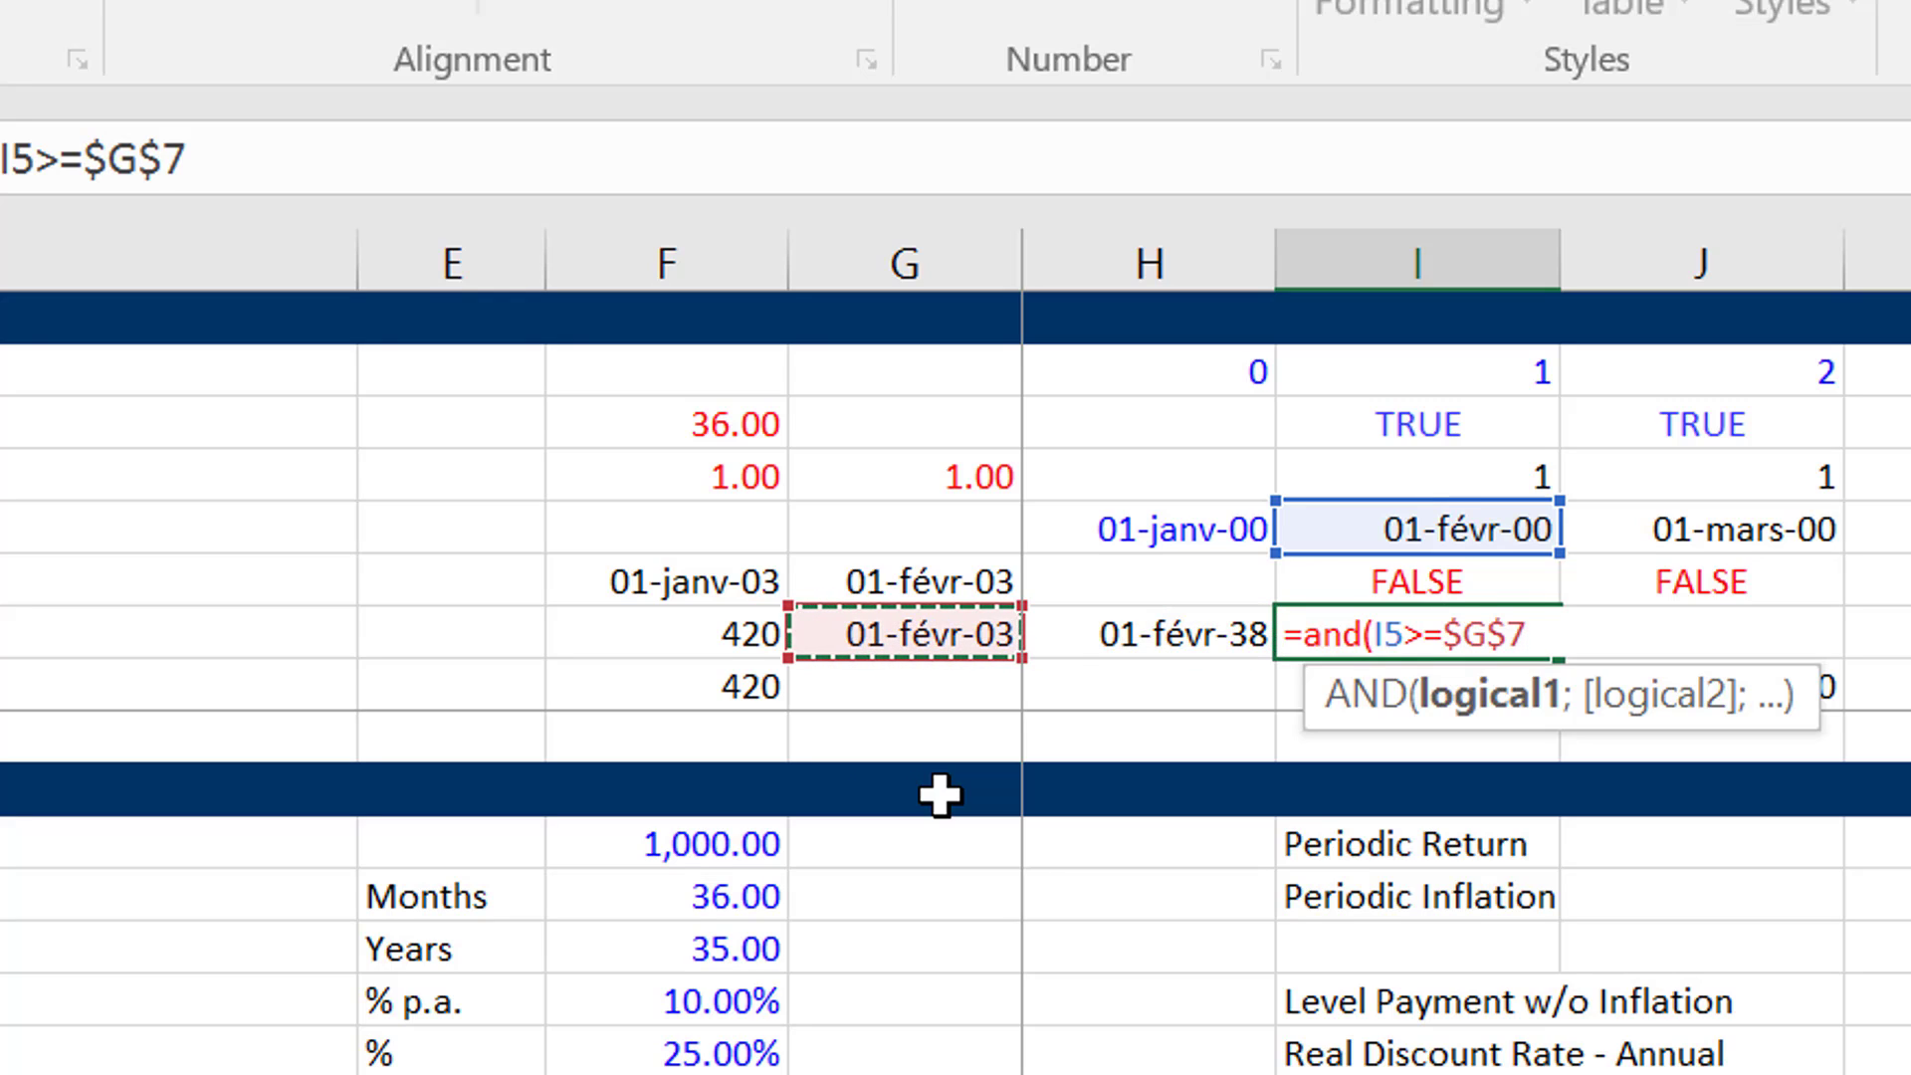
Complete the AND formula in I7 with the second condition I5<=$H$7 and fill it across the Operating Period row.
text(;)
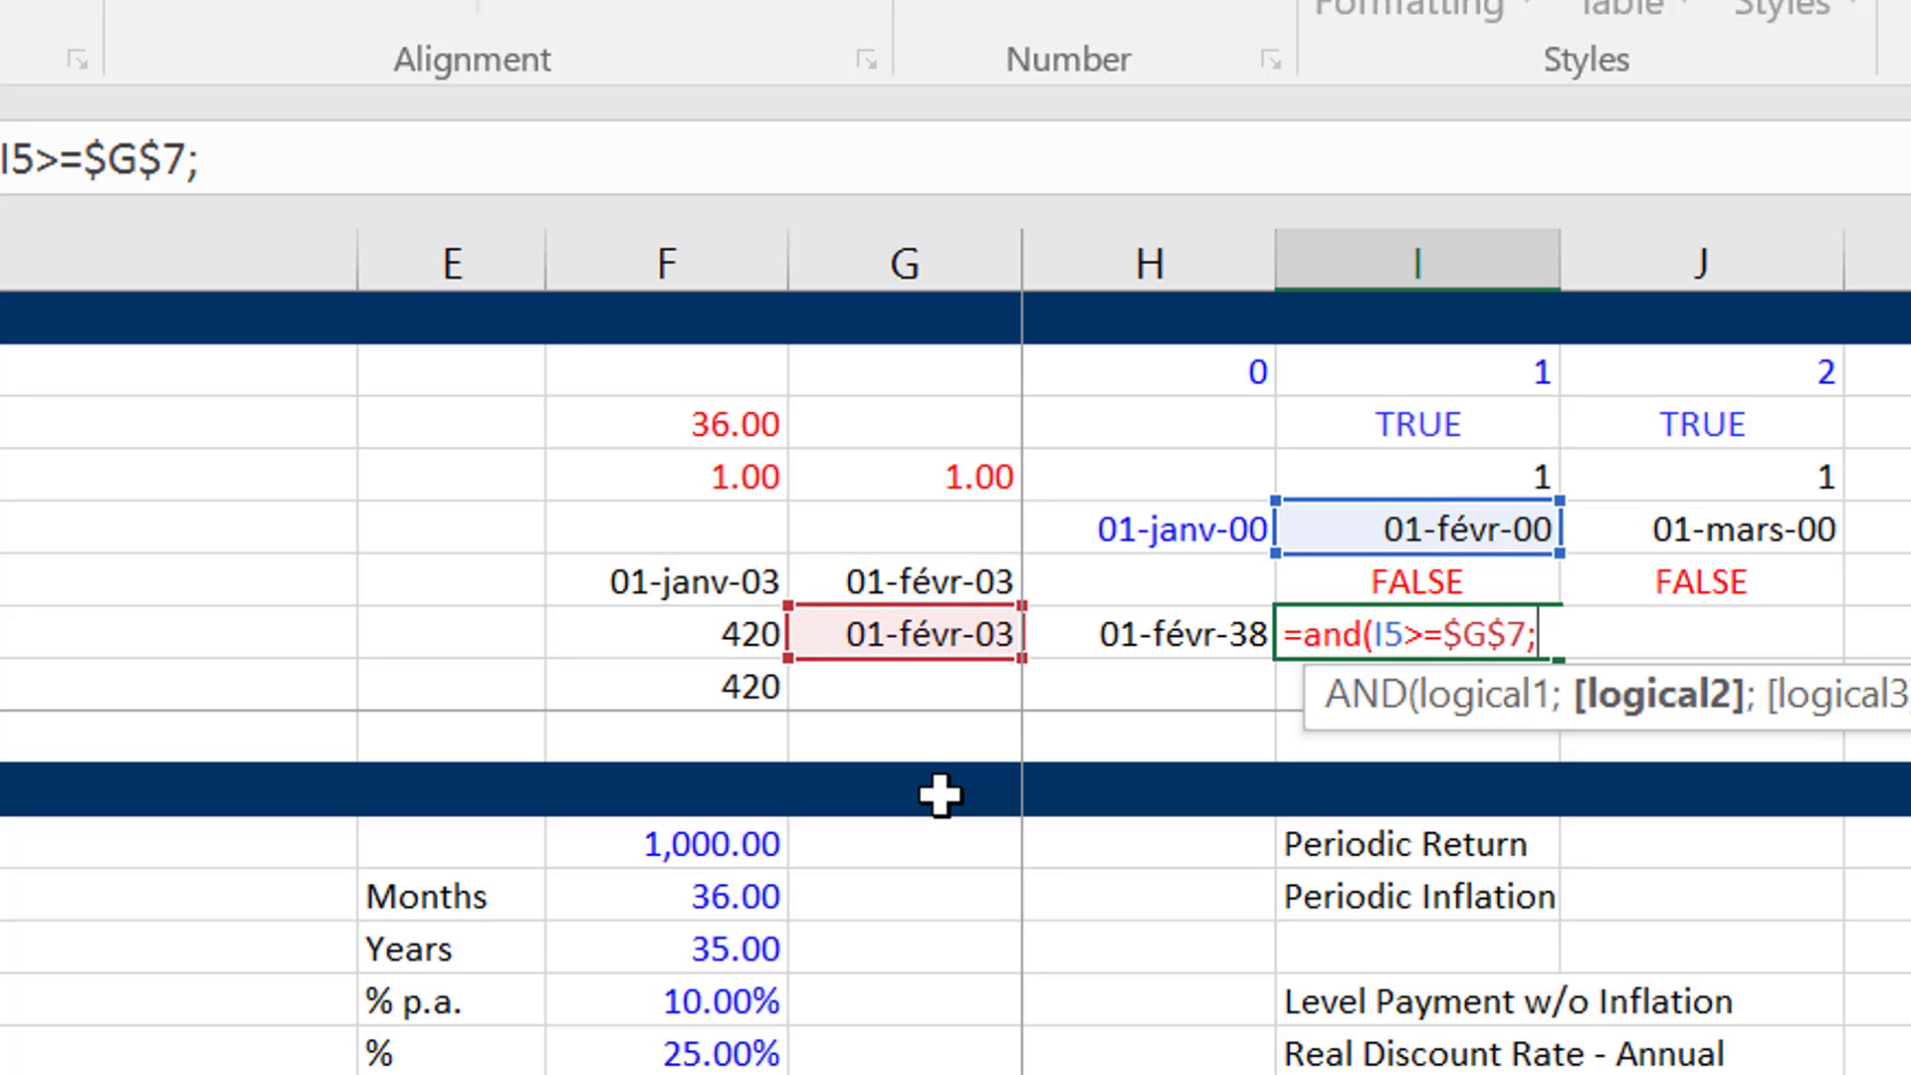
key(Up)
key(Up)
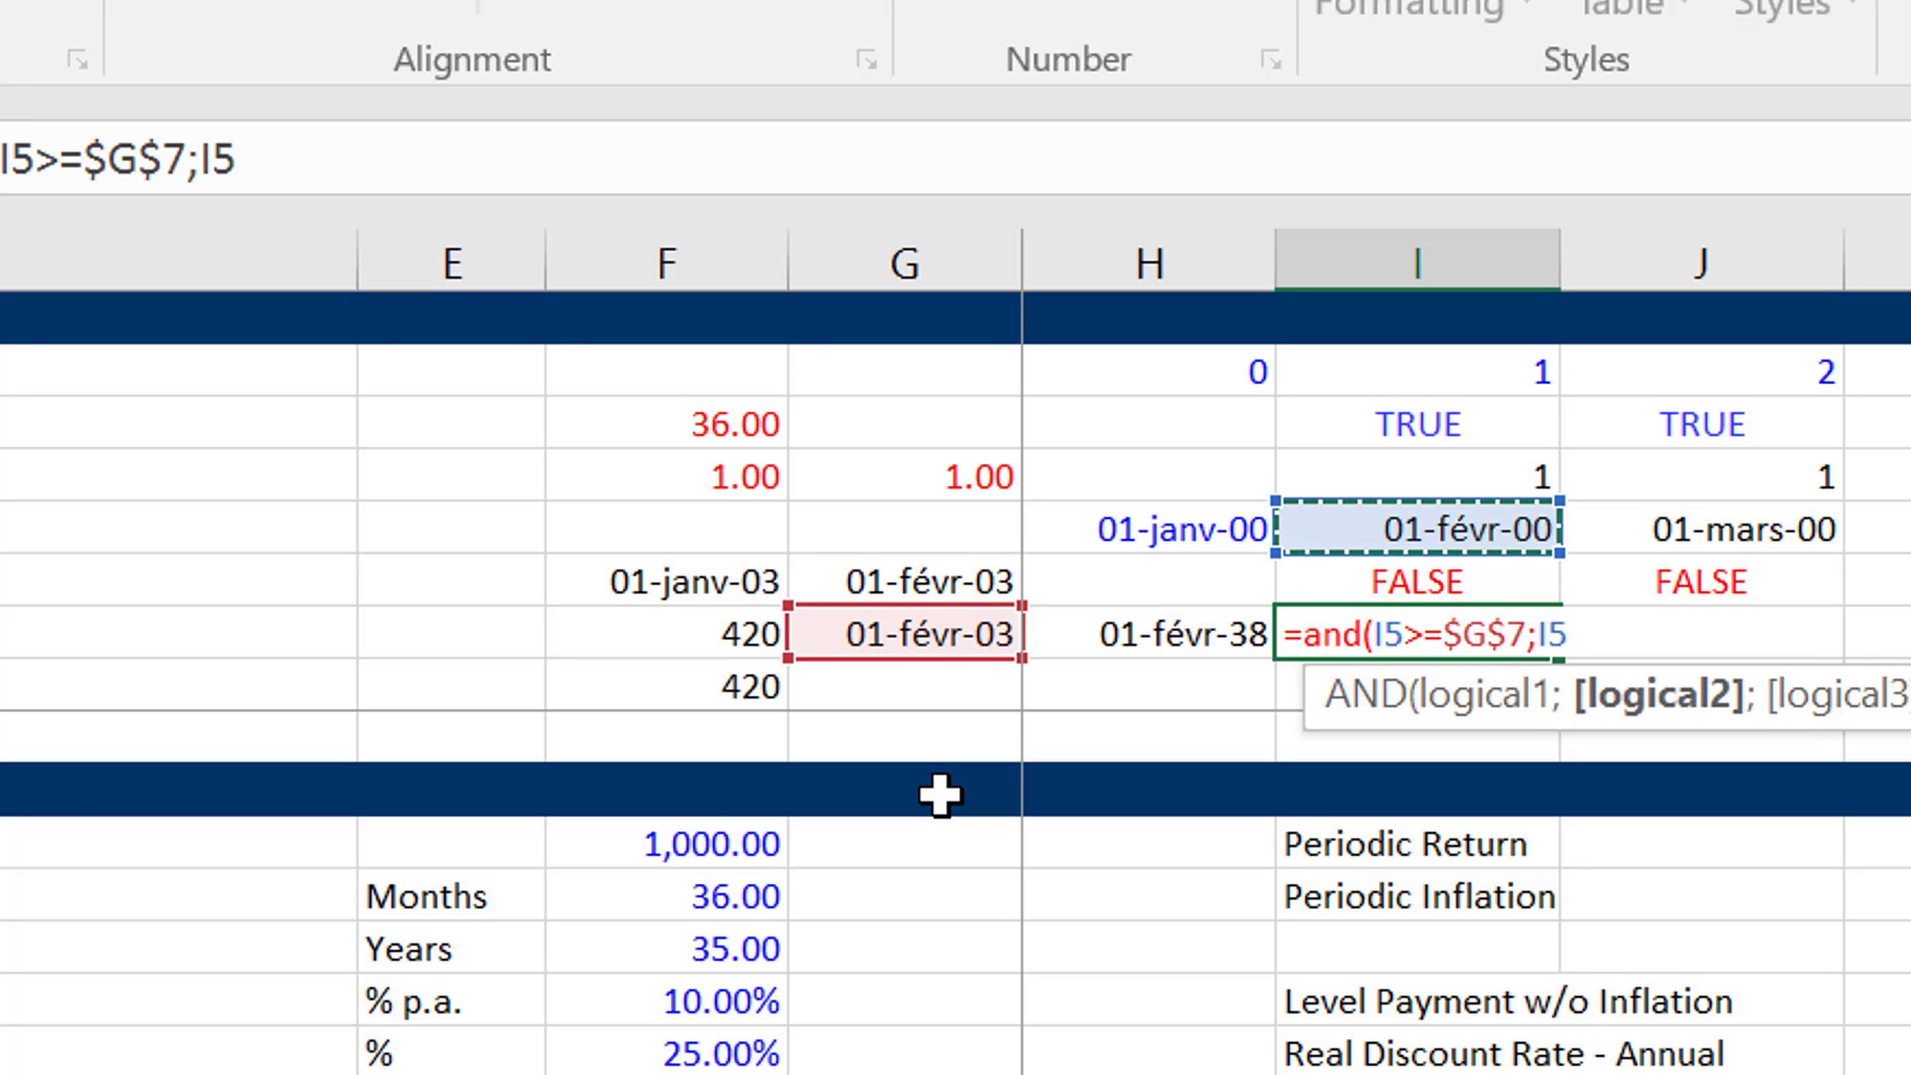
text(<)
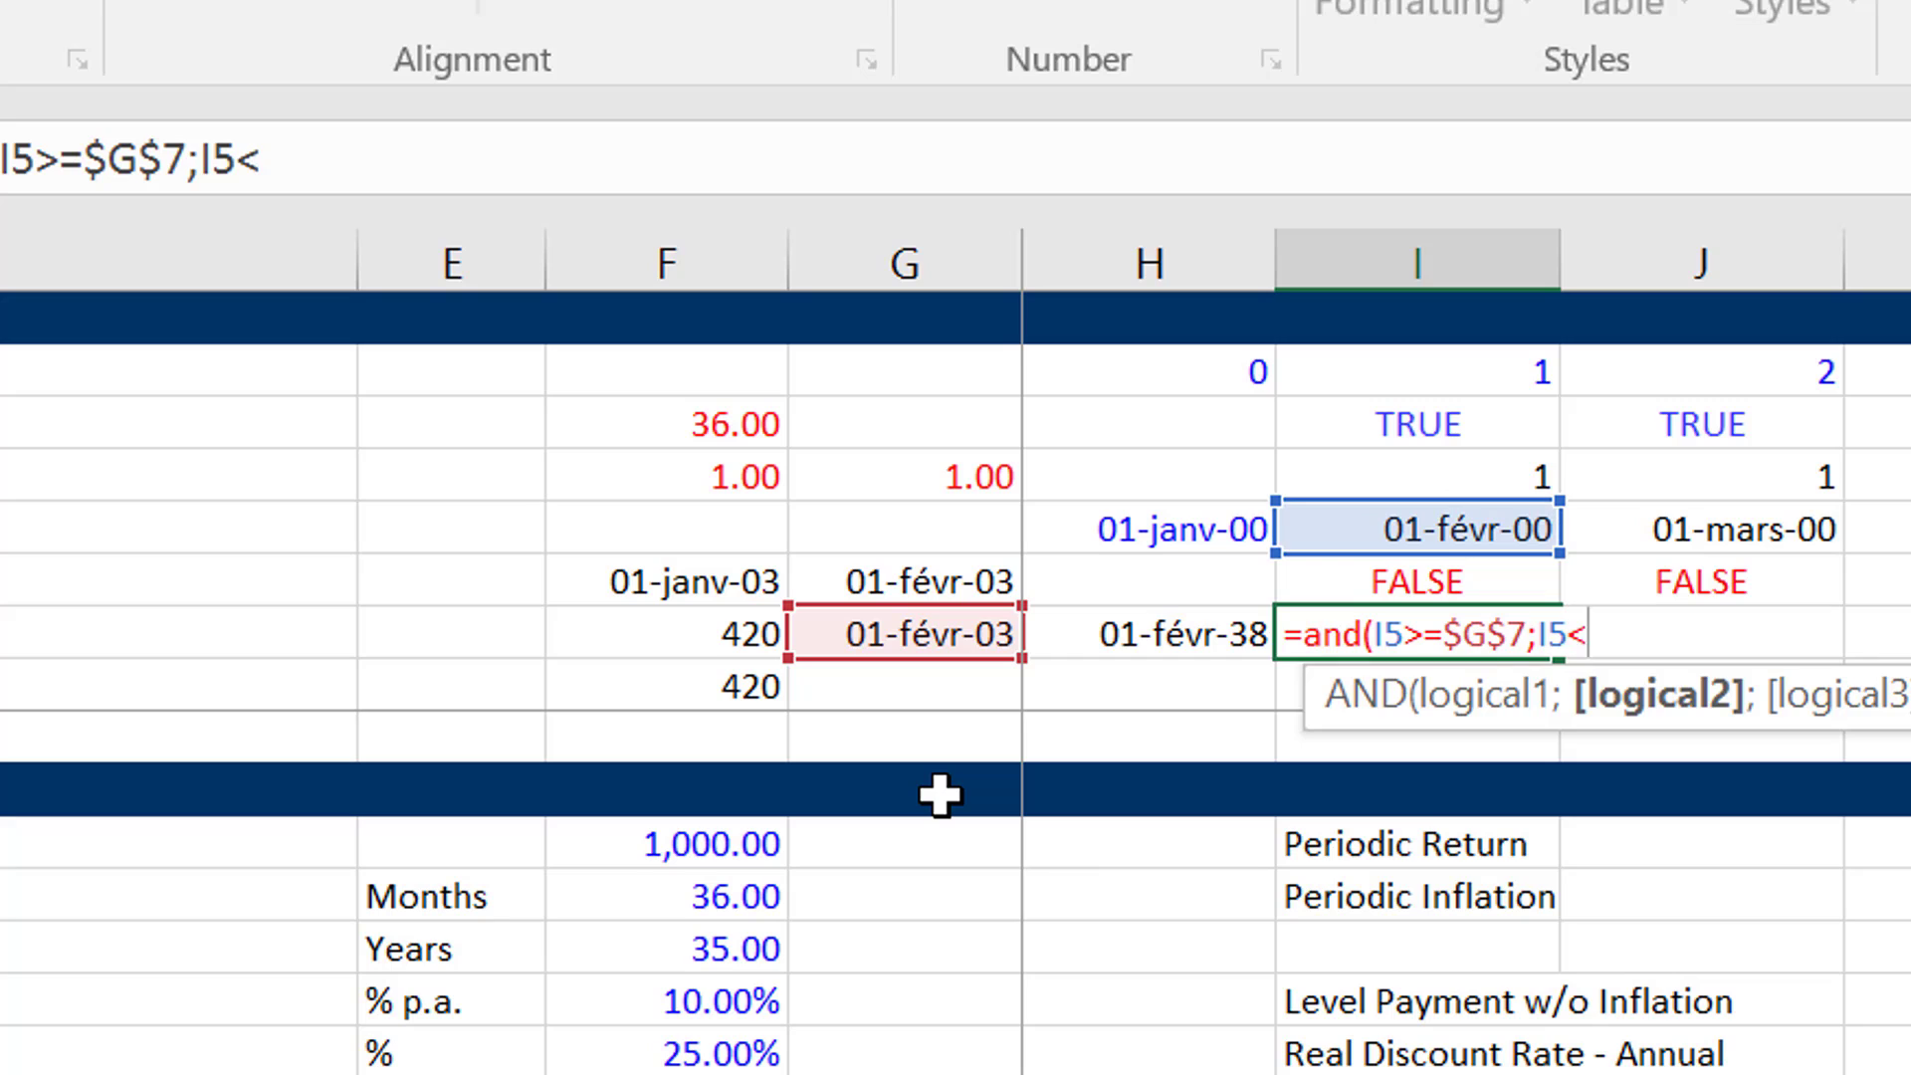
text(=)
key(Left)
key(Left)
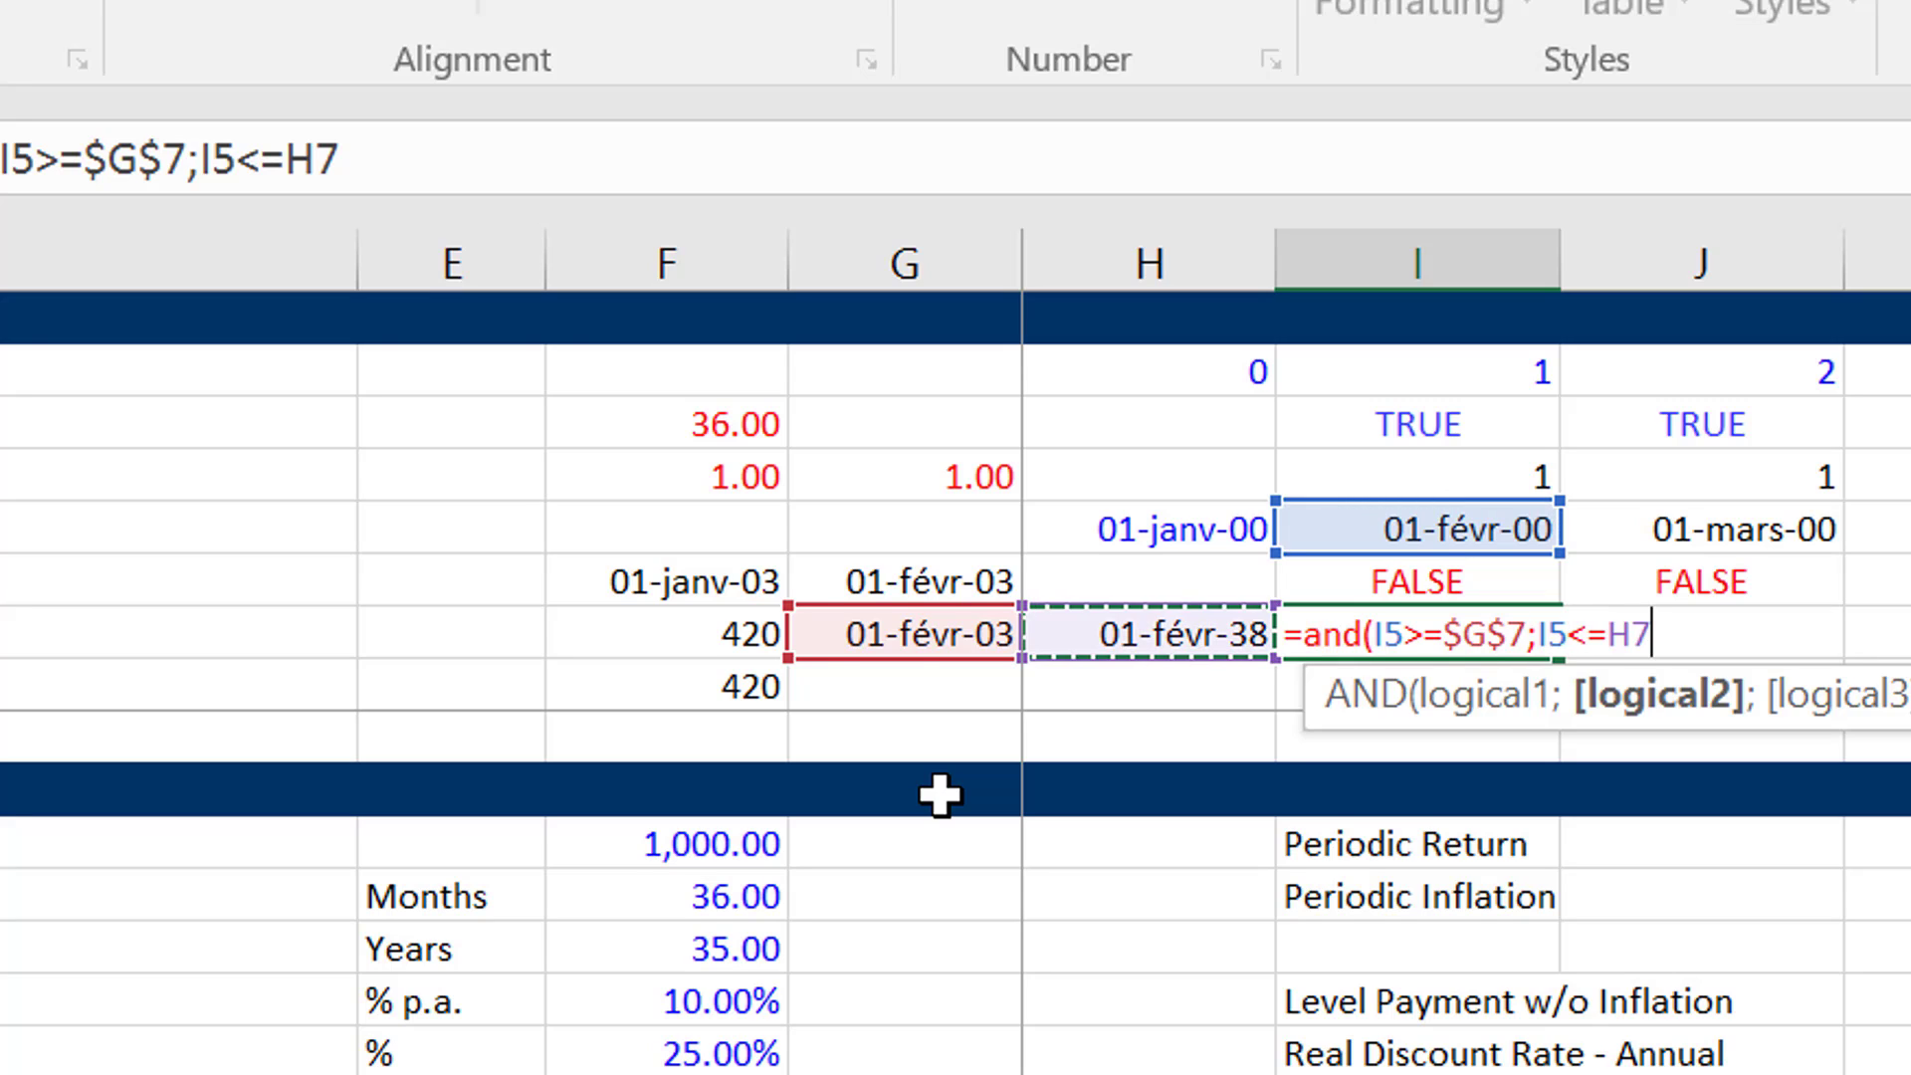
key(Right)
key(F4)
key(Return)
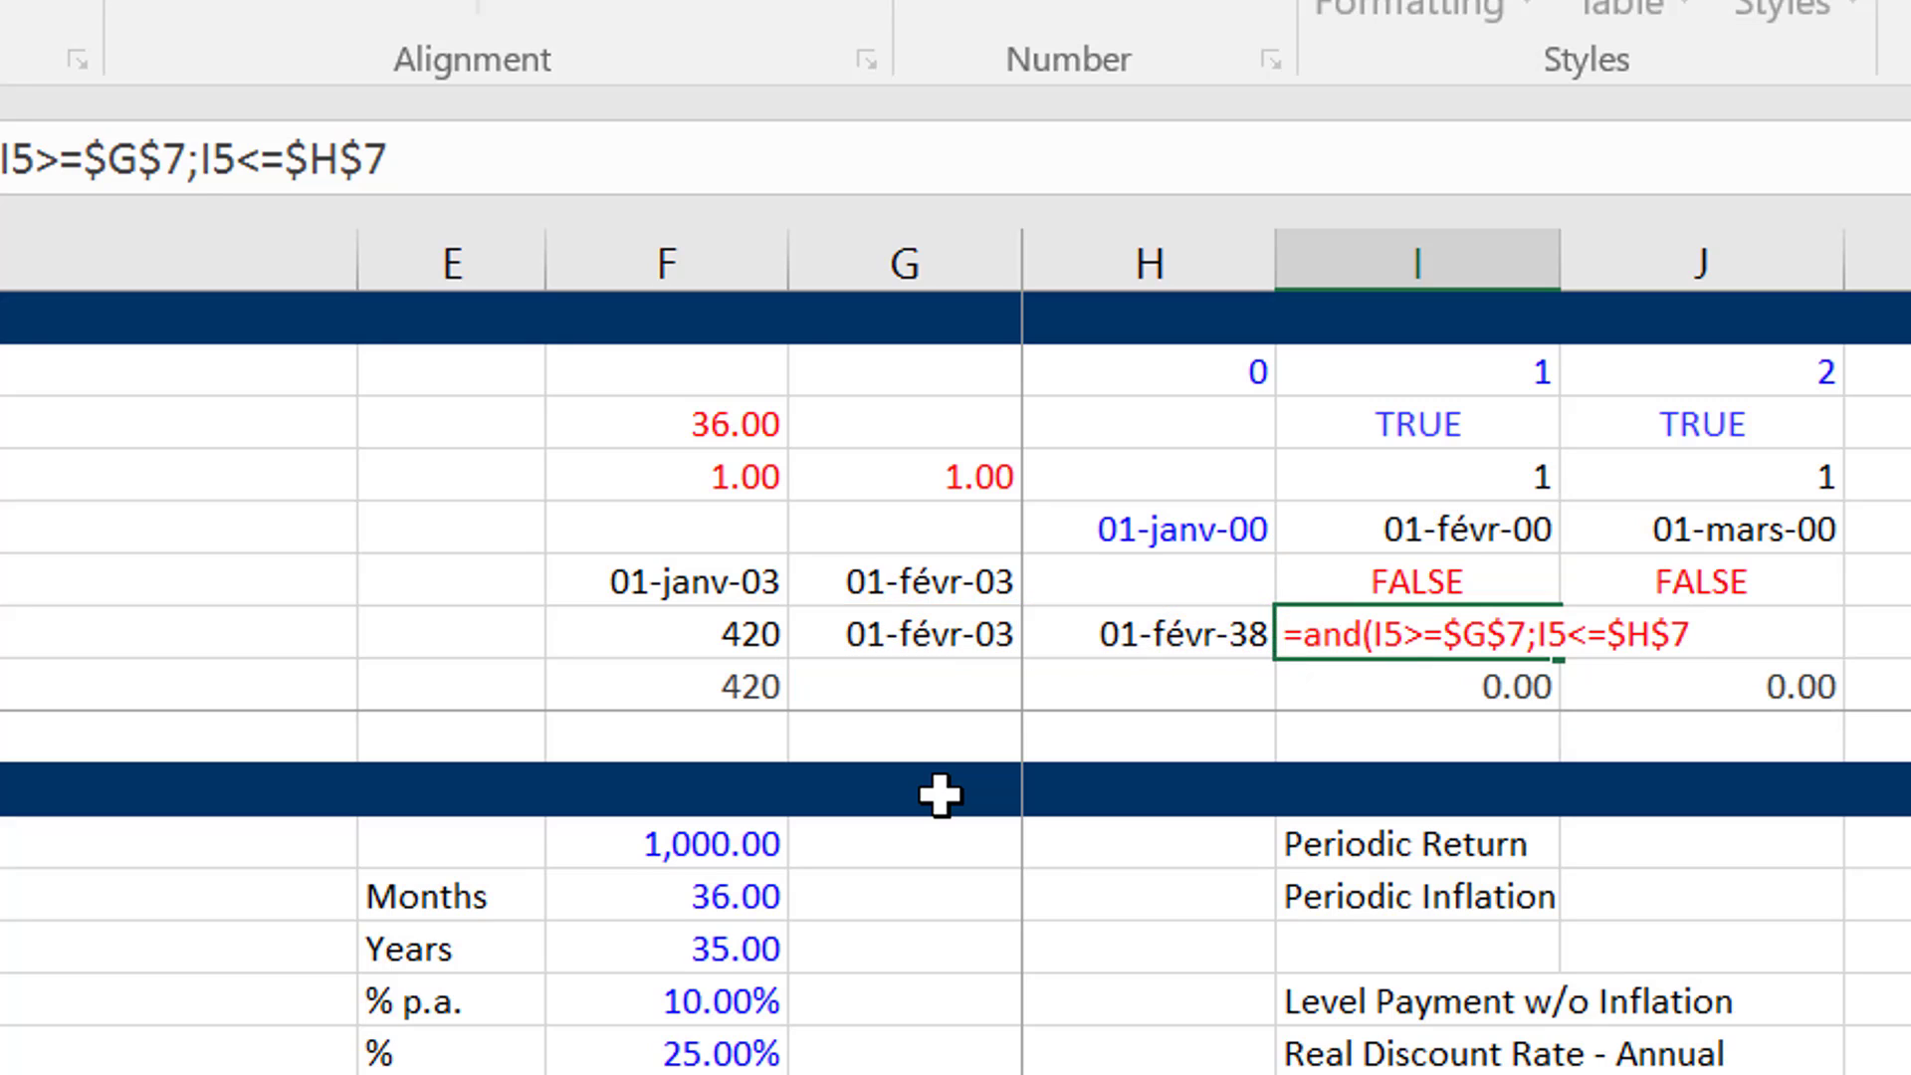
key(Up)
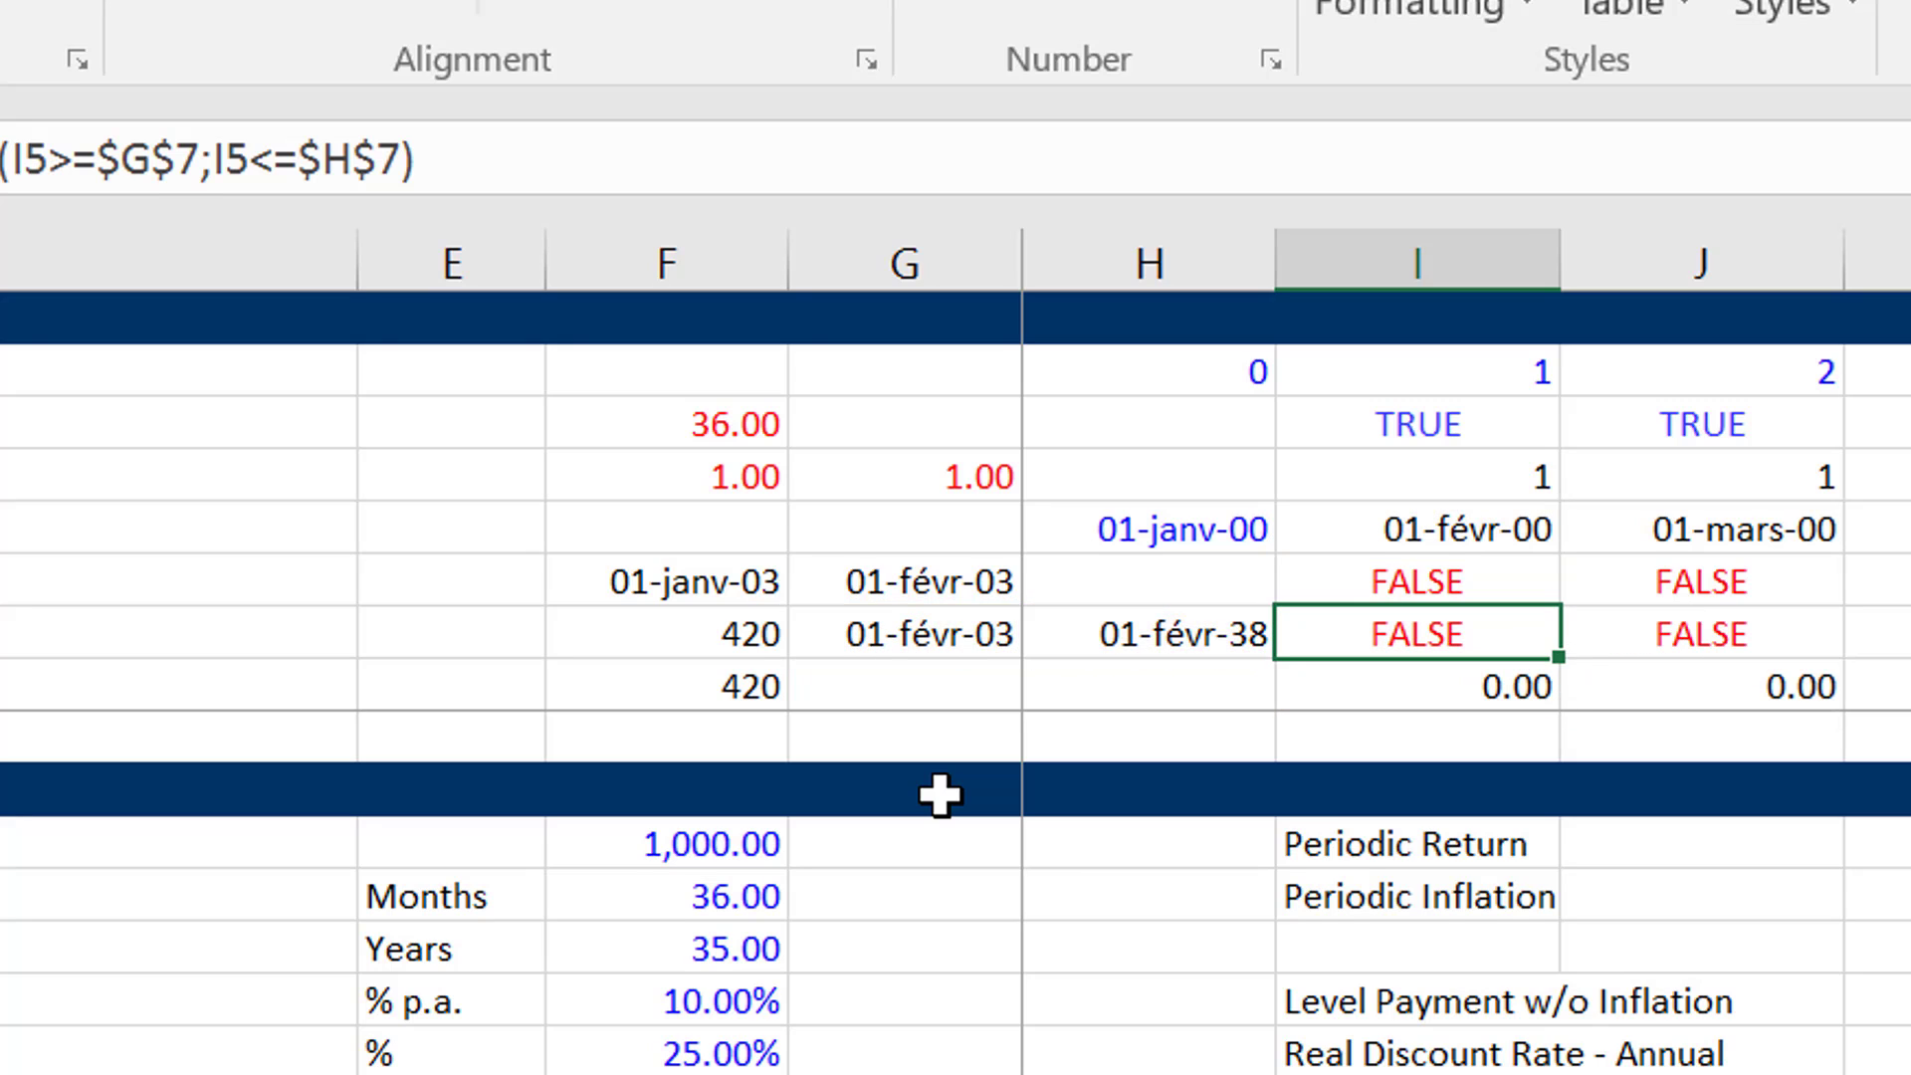
key(ctrl+shift+Right)
key(Left)
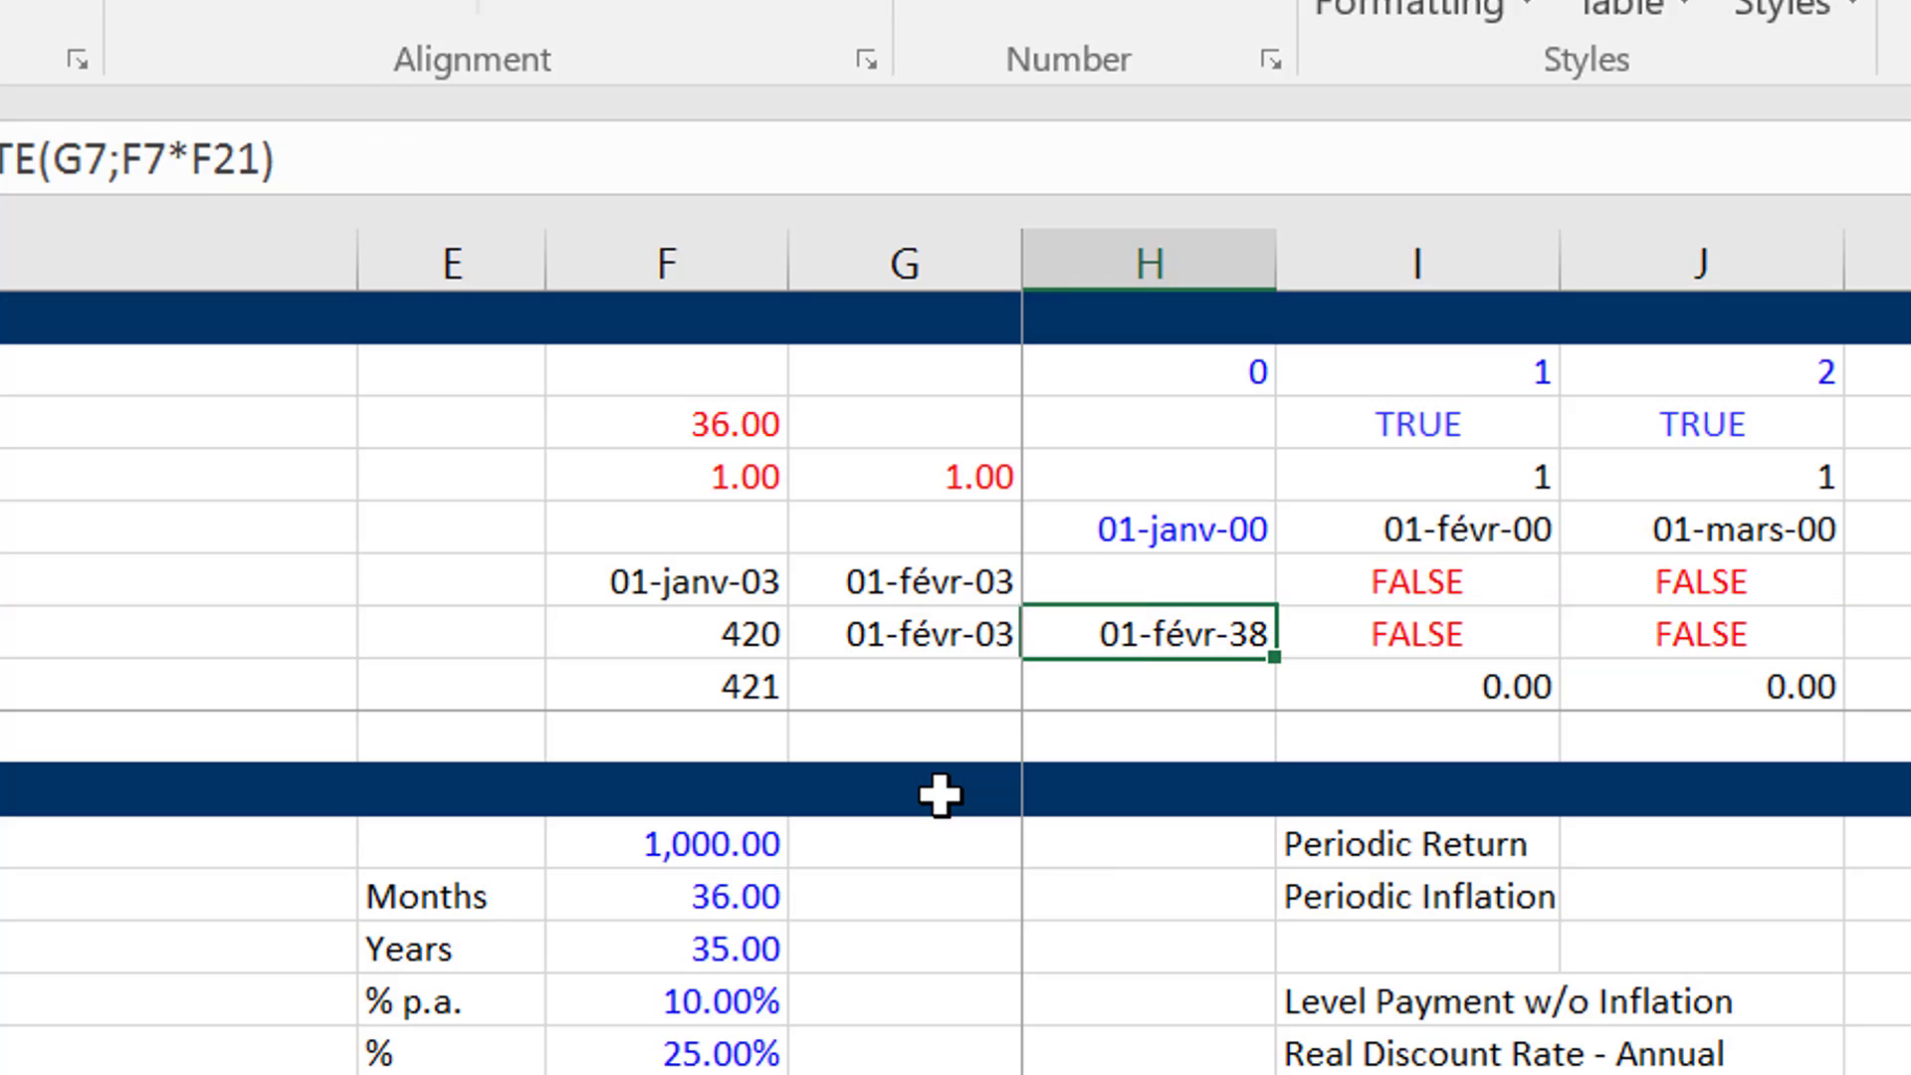
Change the second condition in I7 to I5<$H$7 and fill the formula across the Operating Period row.
key(Right)
key(F2)
key(Left)
key(Left)
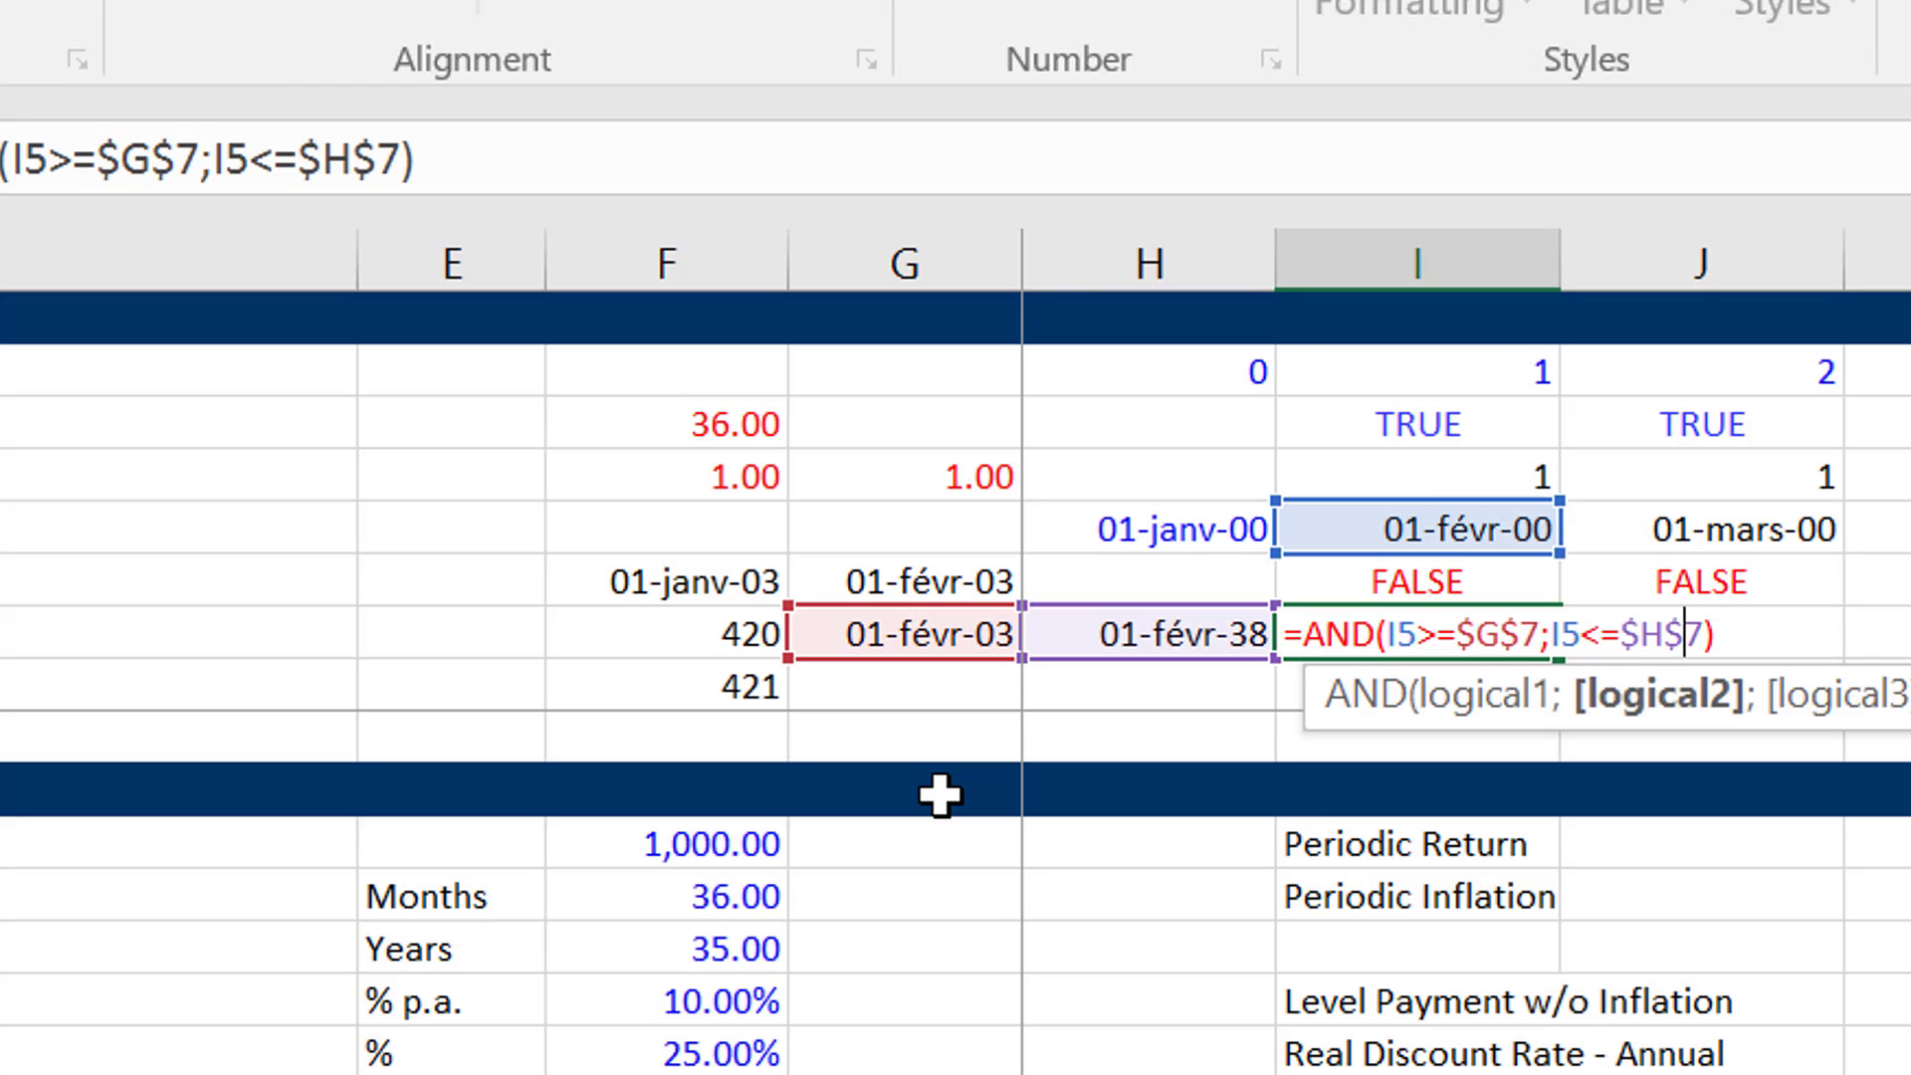
key(BackSpace)
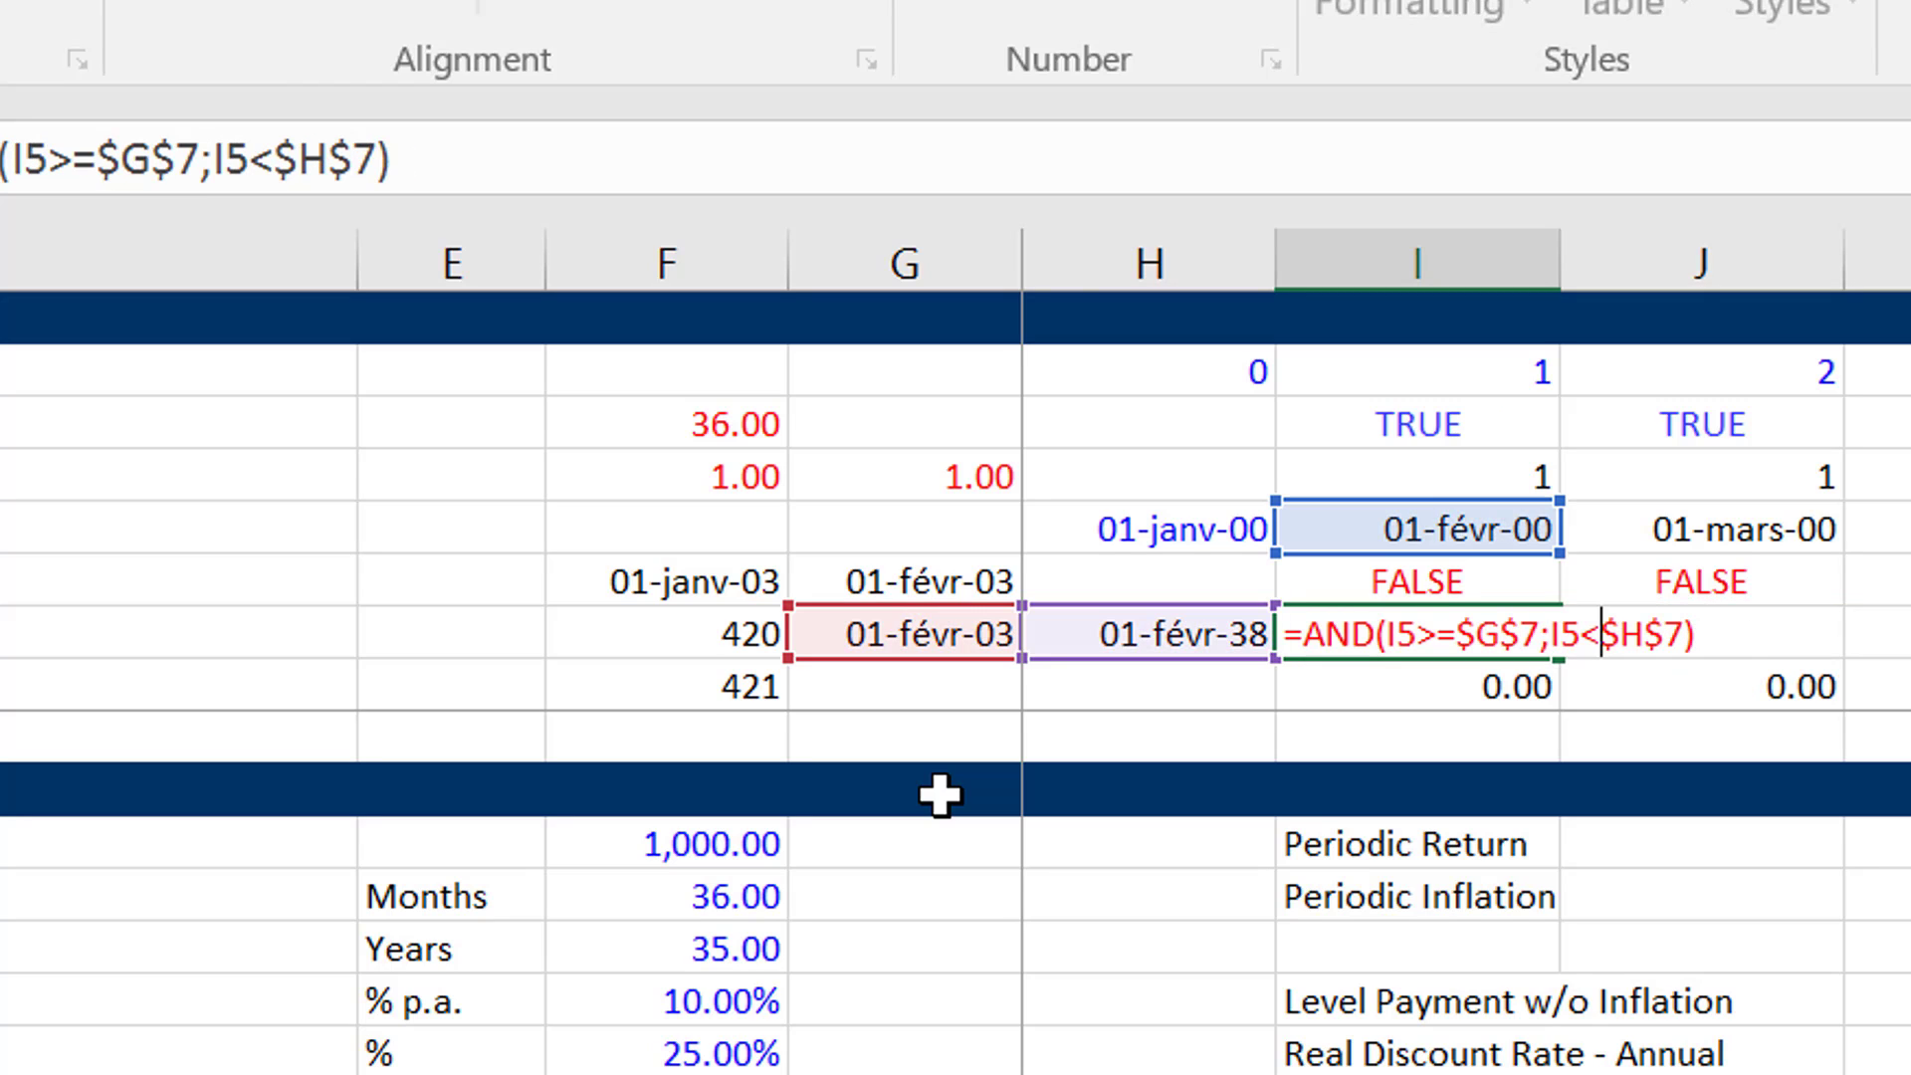
key(Return)
key(Up)
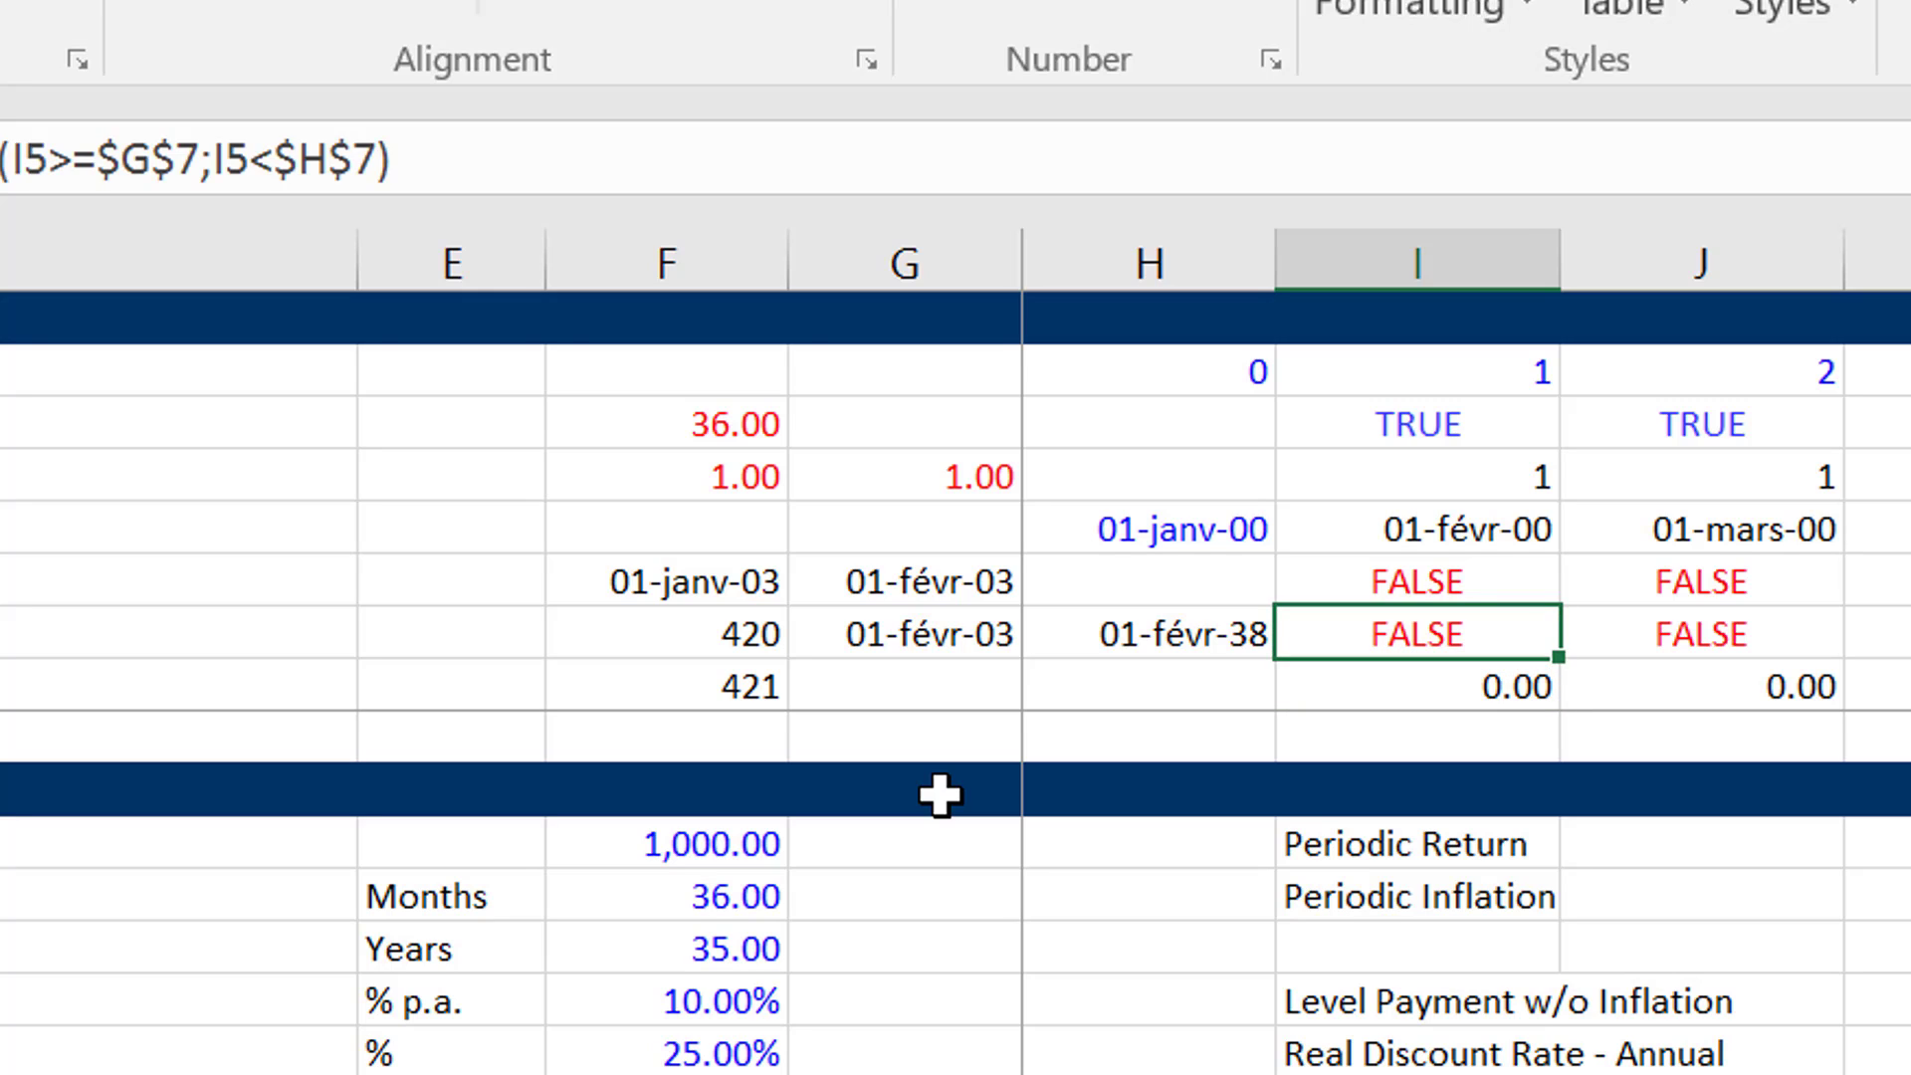
key(shift+Right)
Enter =COUNTIF(I7:AGK7;TRUE) in F8 to count the operating periods flagged TRUE.
key(Down)
key(Up)
key(Left)
key(Left)
key(Left)
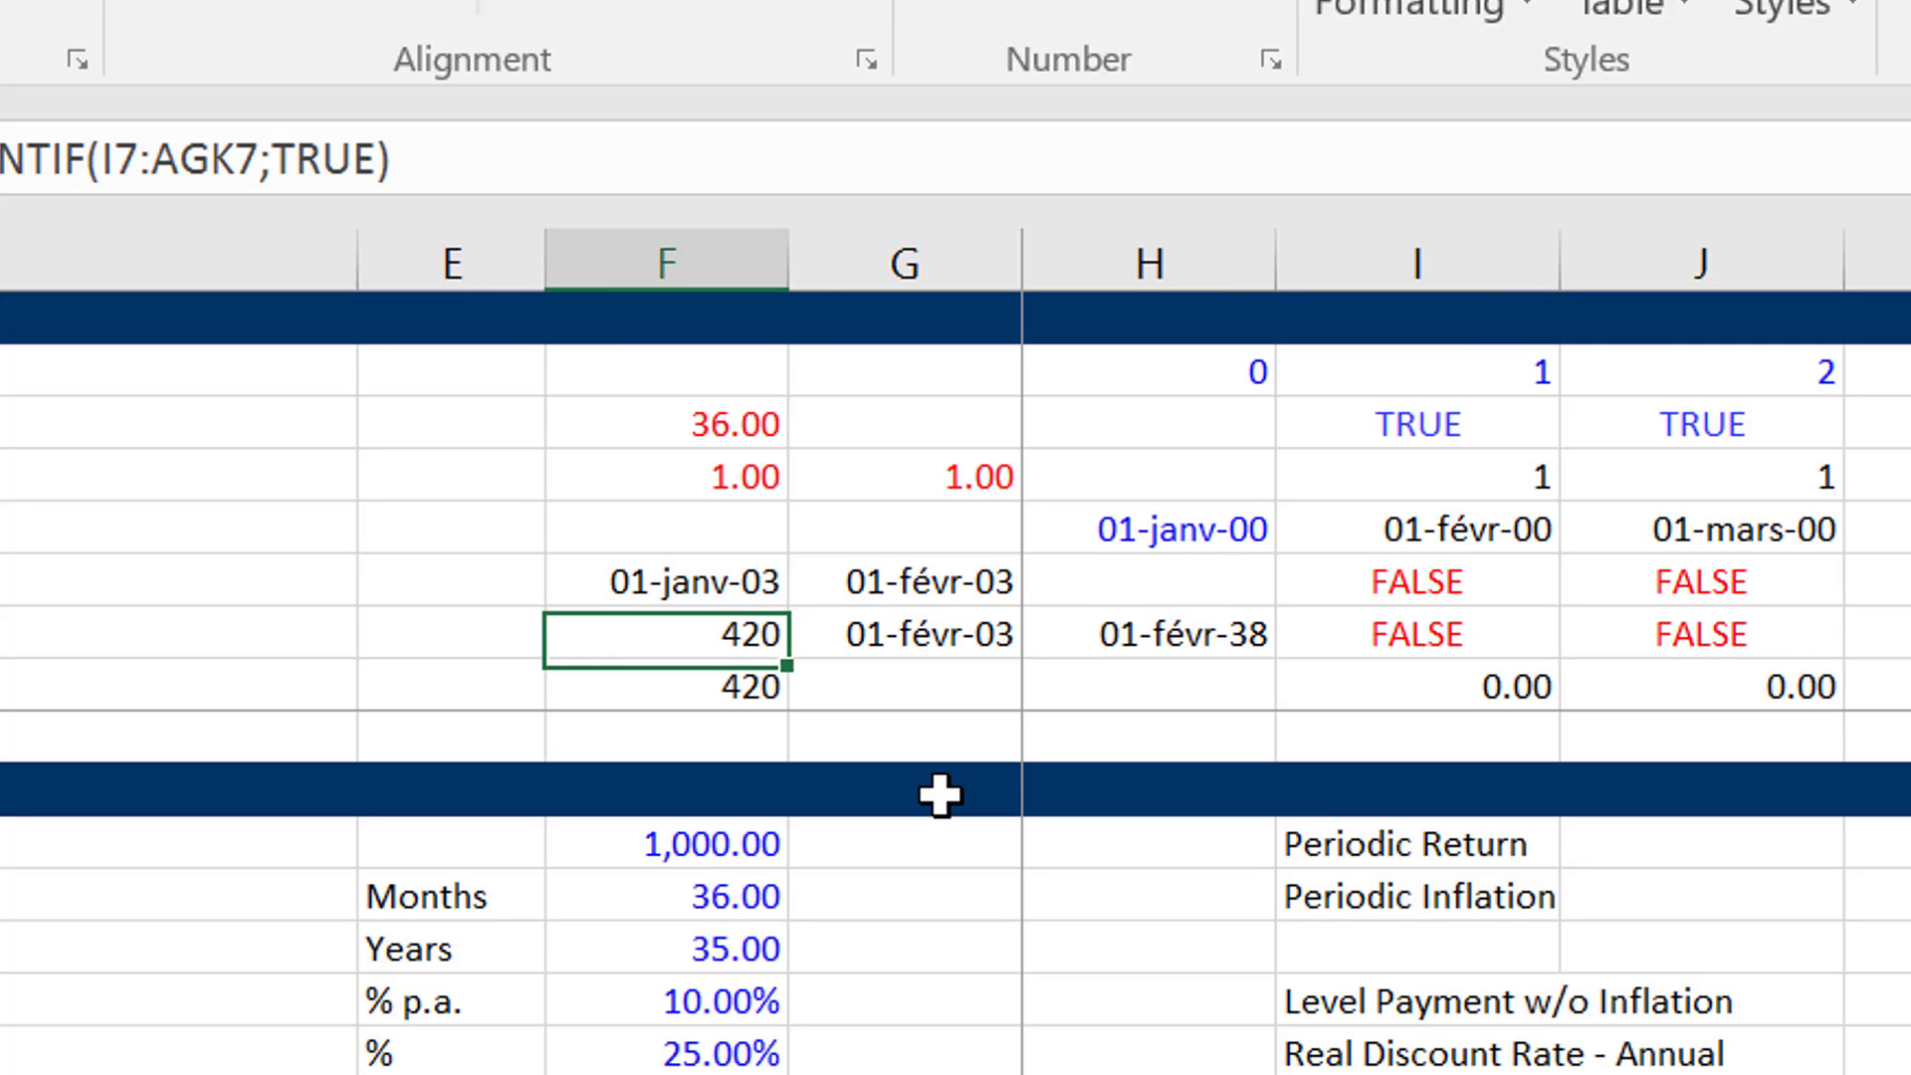
key(Down)
text(=cou)
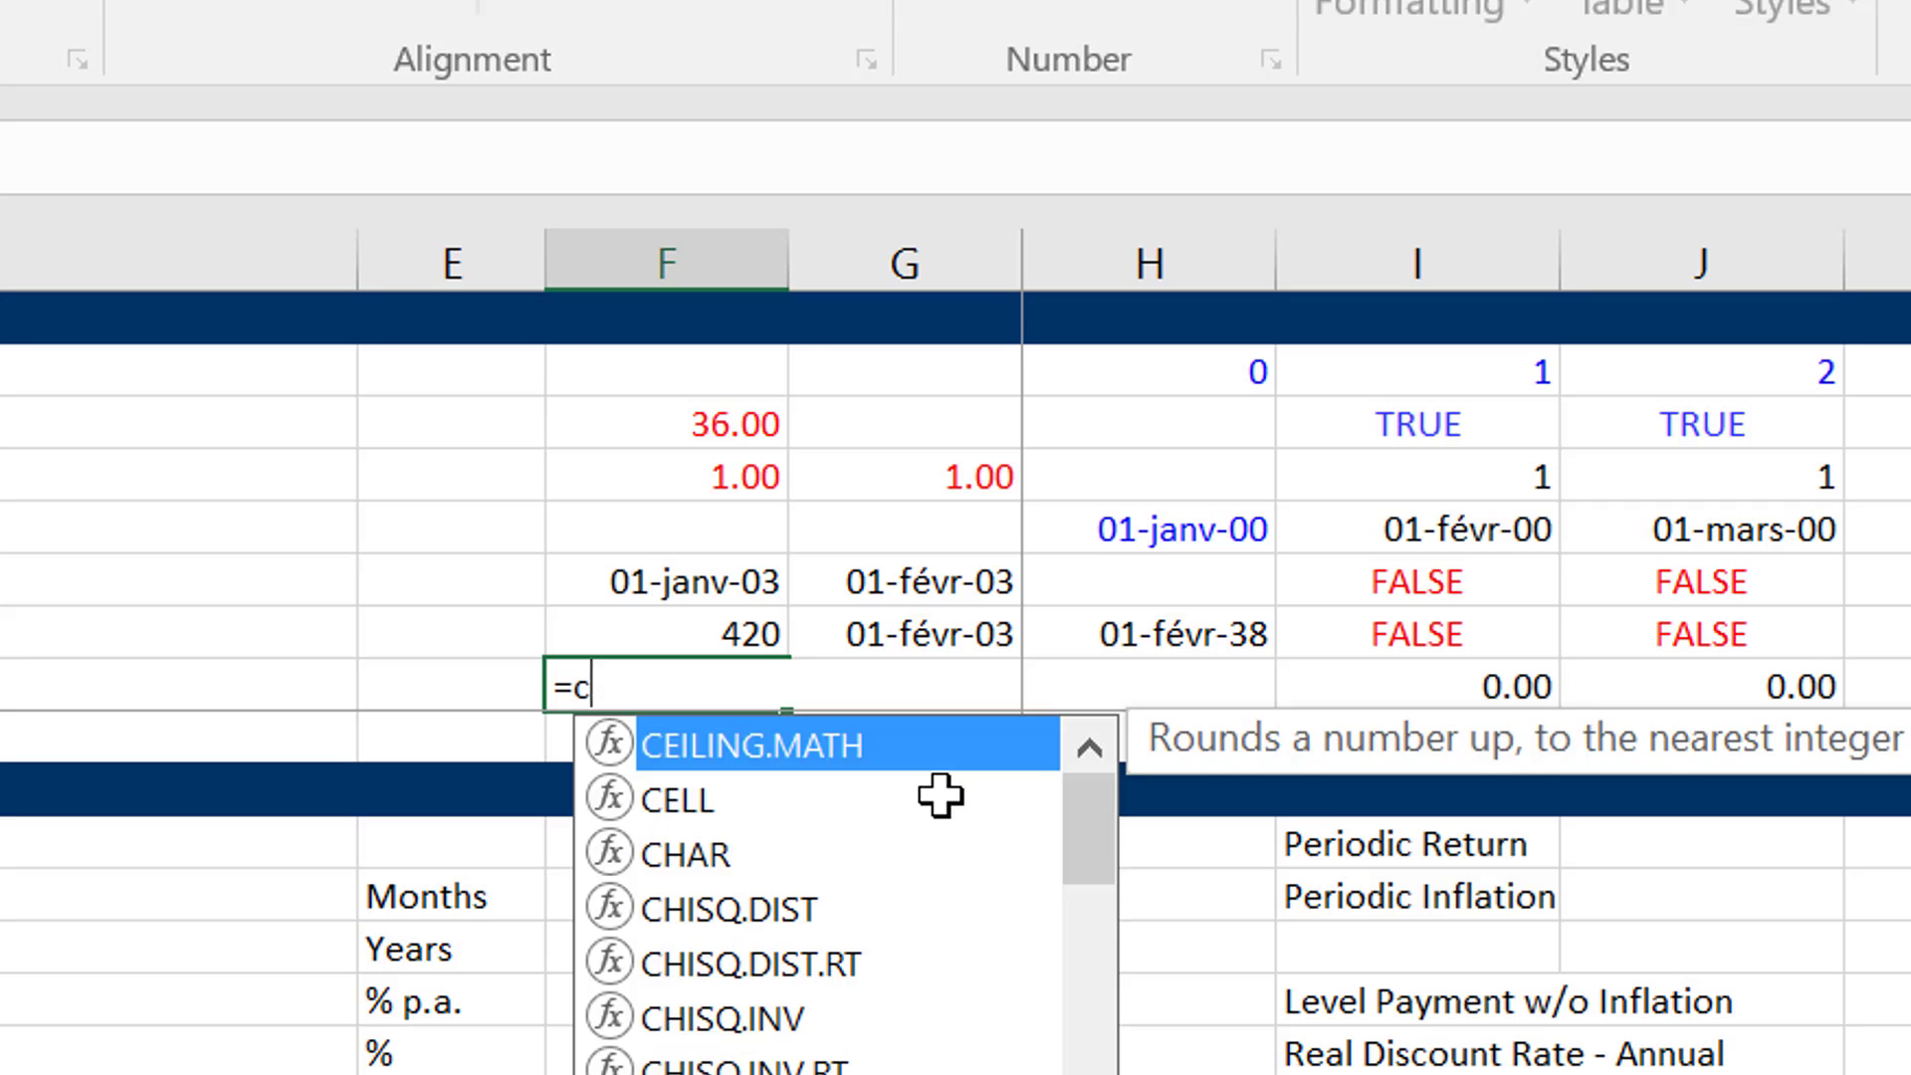
key(Down)
key(Down)
key(Down)
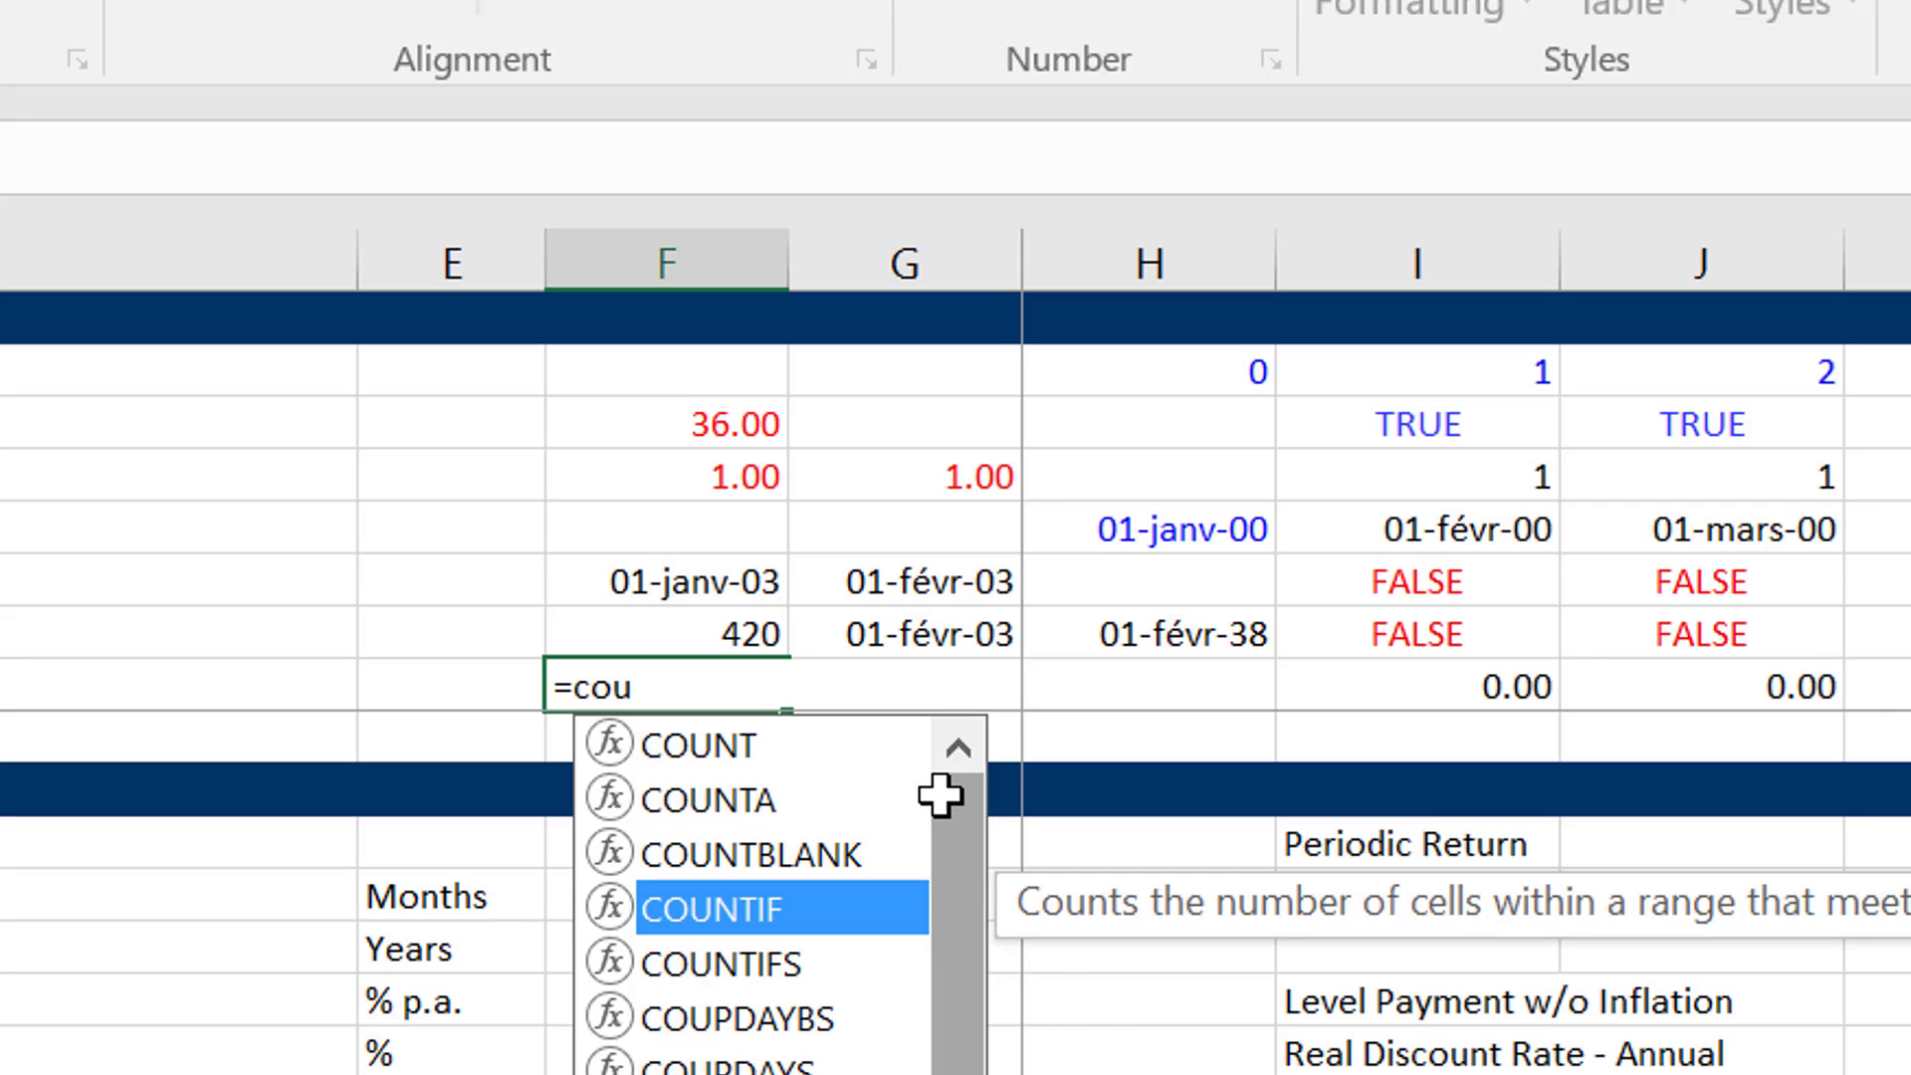
key(Tab)
key(Up)
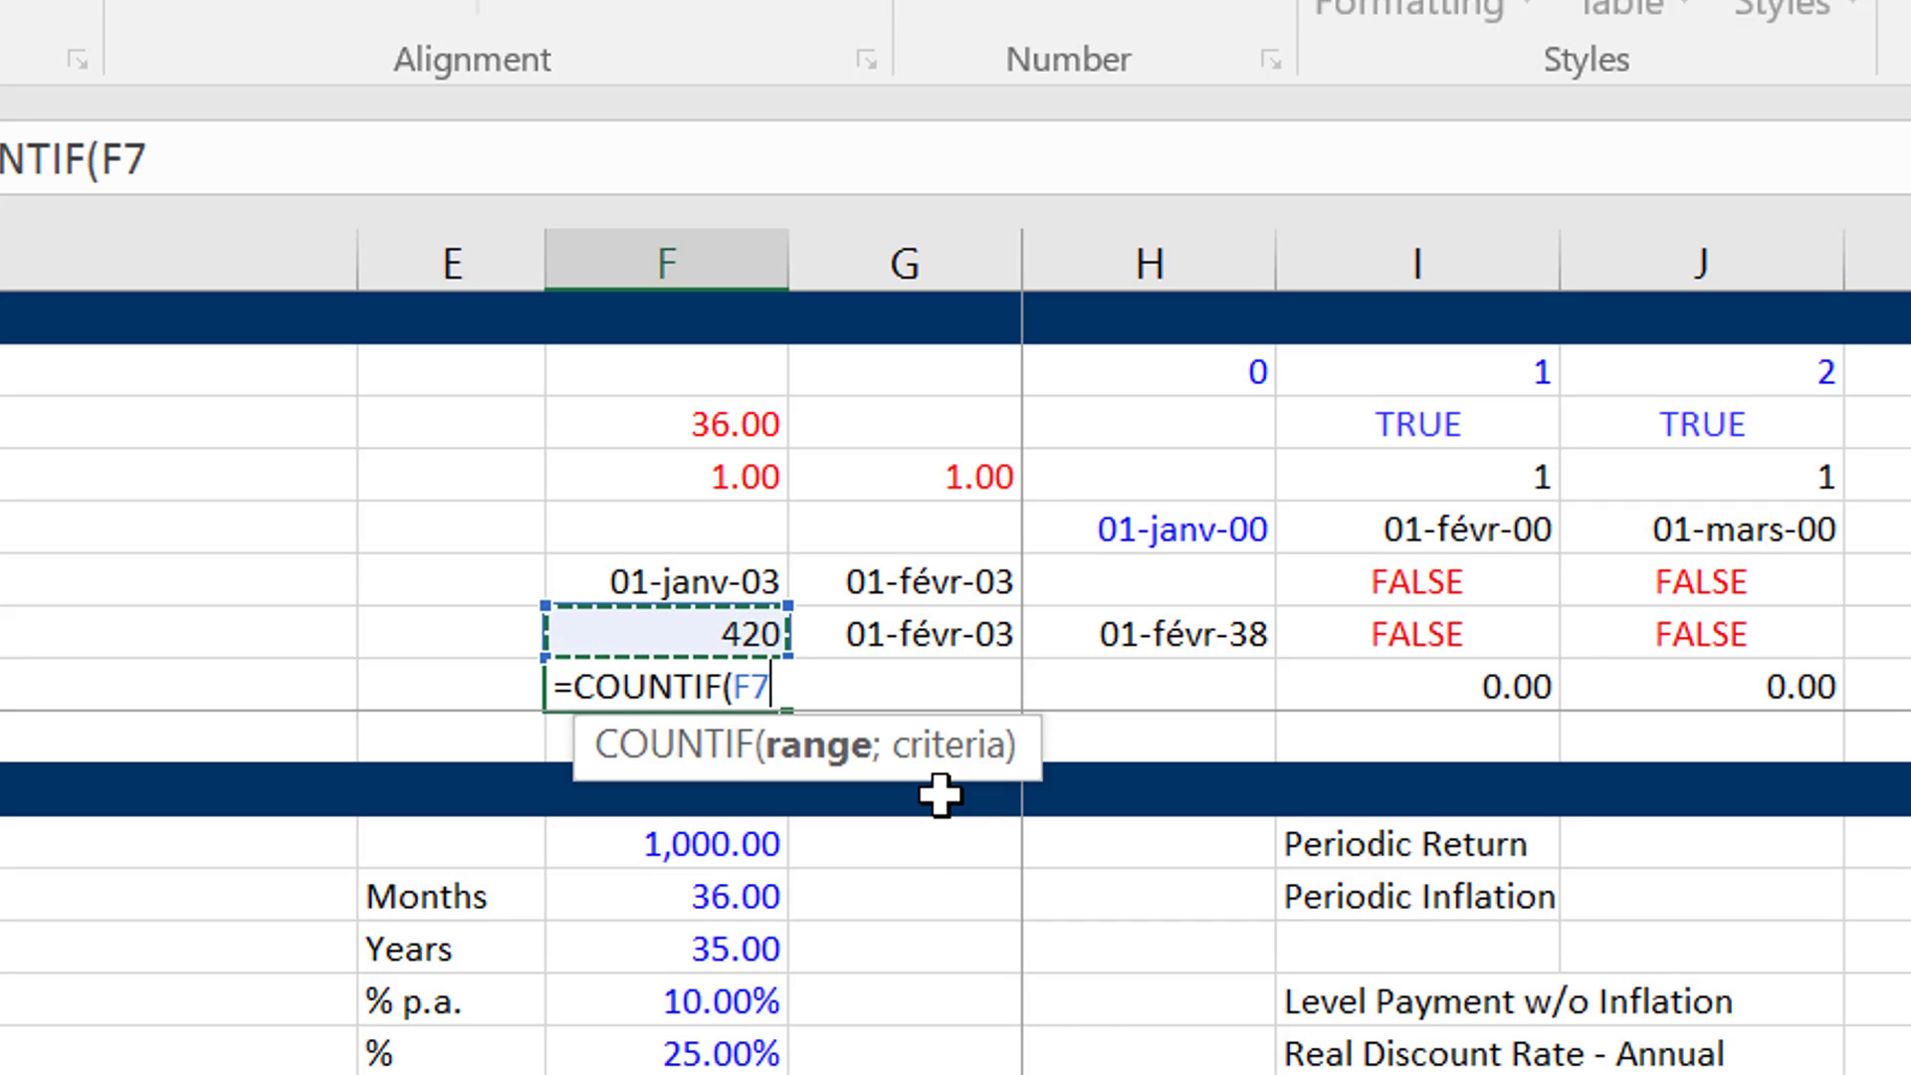
key(Right)
key(Right)
key(Right)
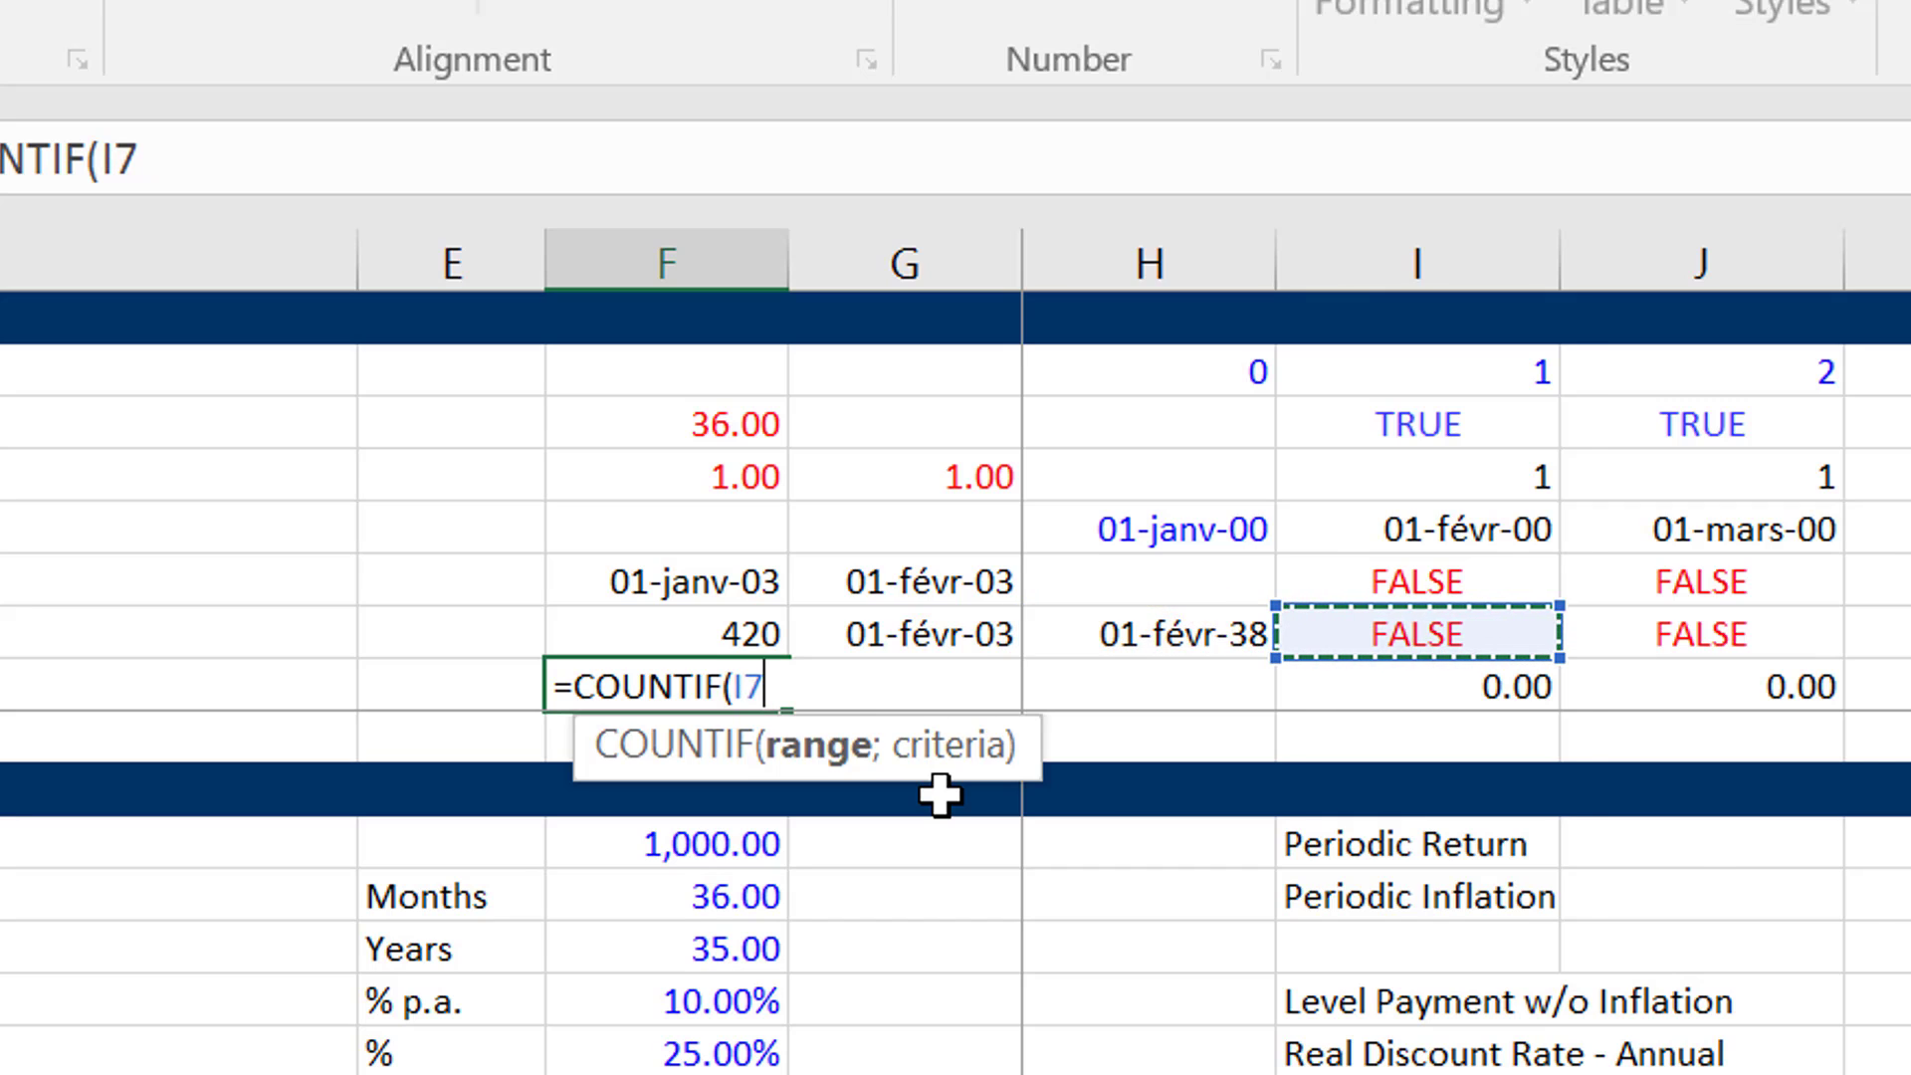
key(ctrl+shift+Right)
text(;t)
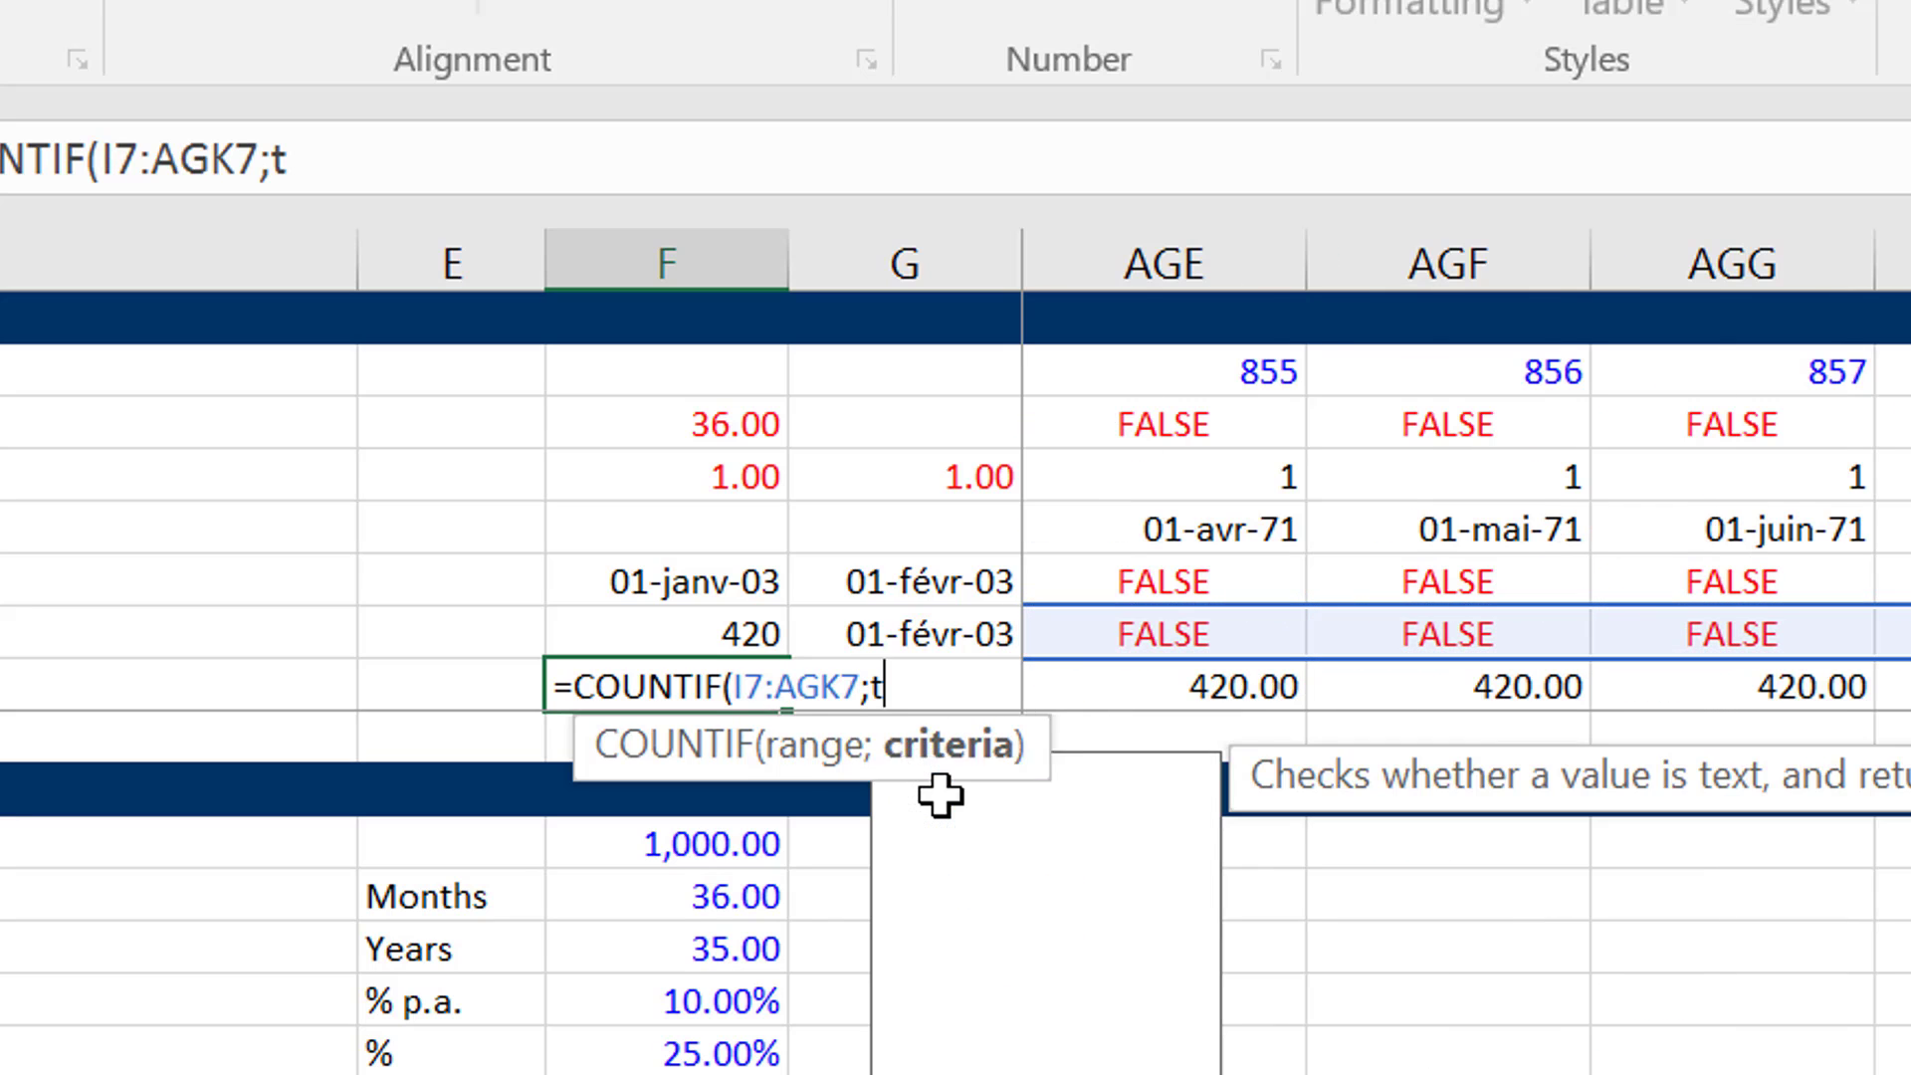
text(rue))
key(Return)
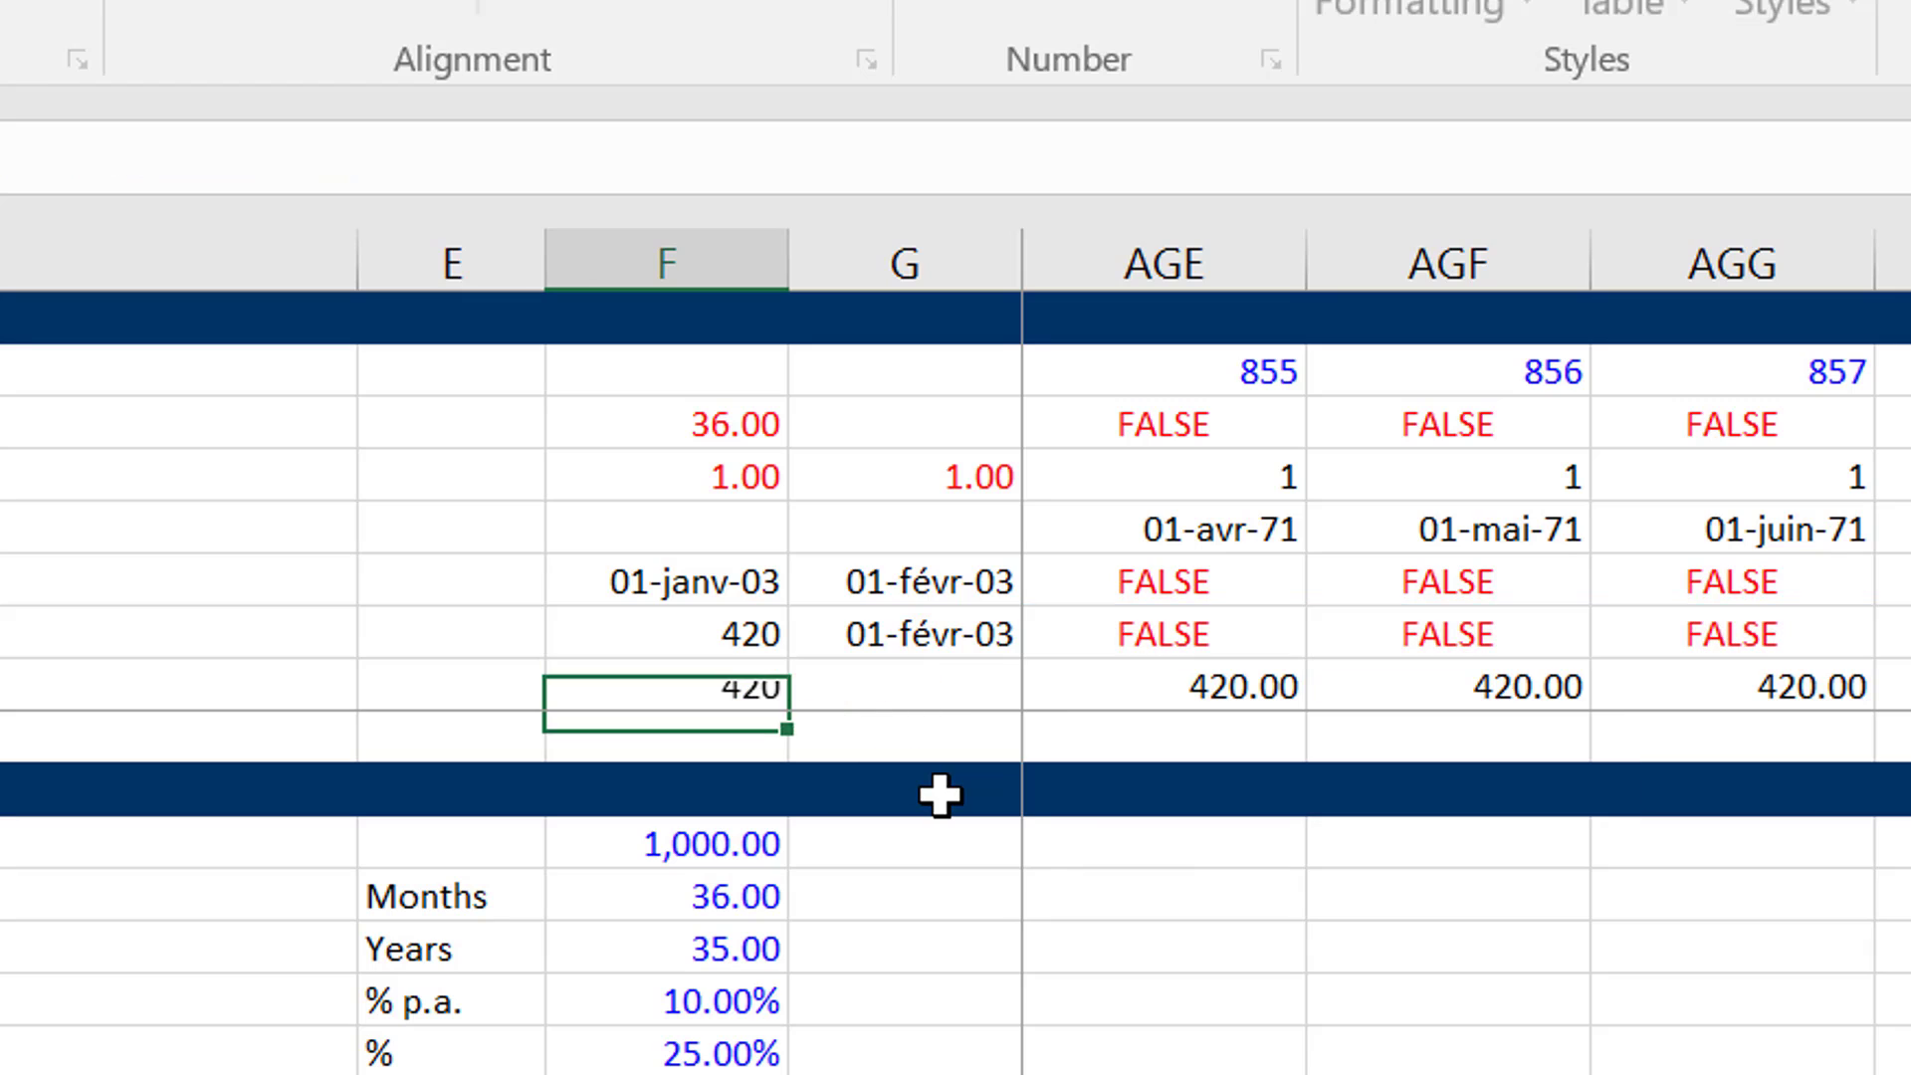
Review the first period's time line formulas in column I, from Plant Age up to Period.
key(Up)
key(Right)
key(Right)
key(Right)
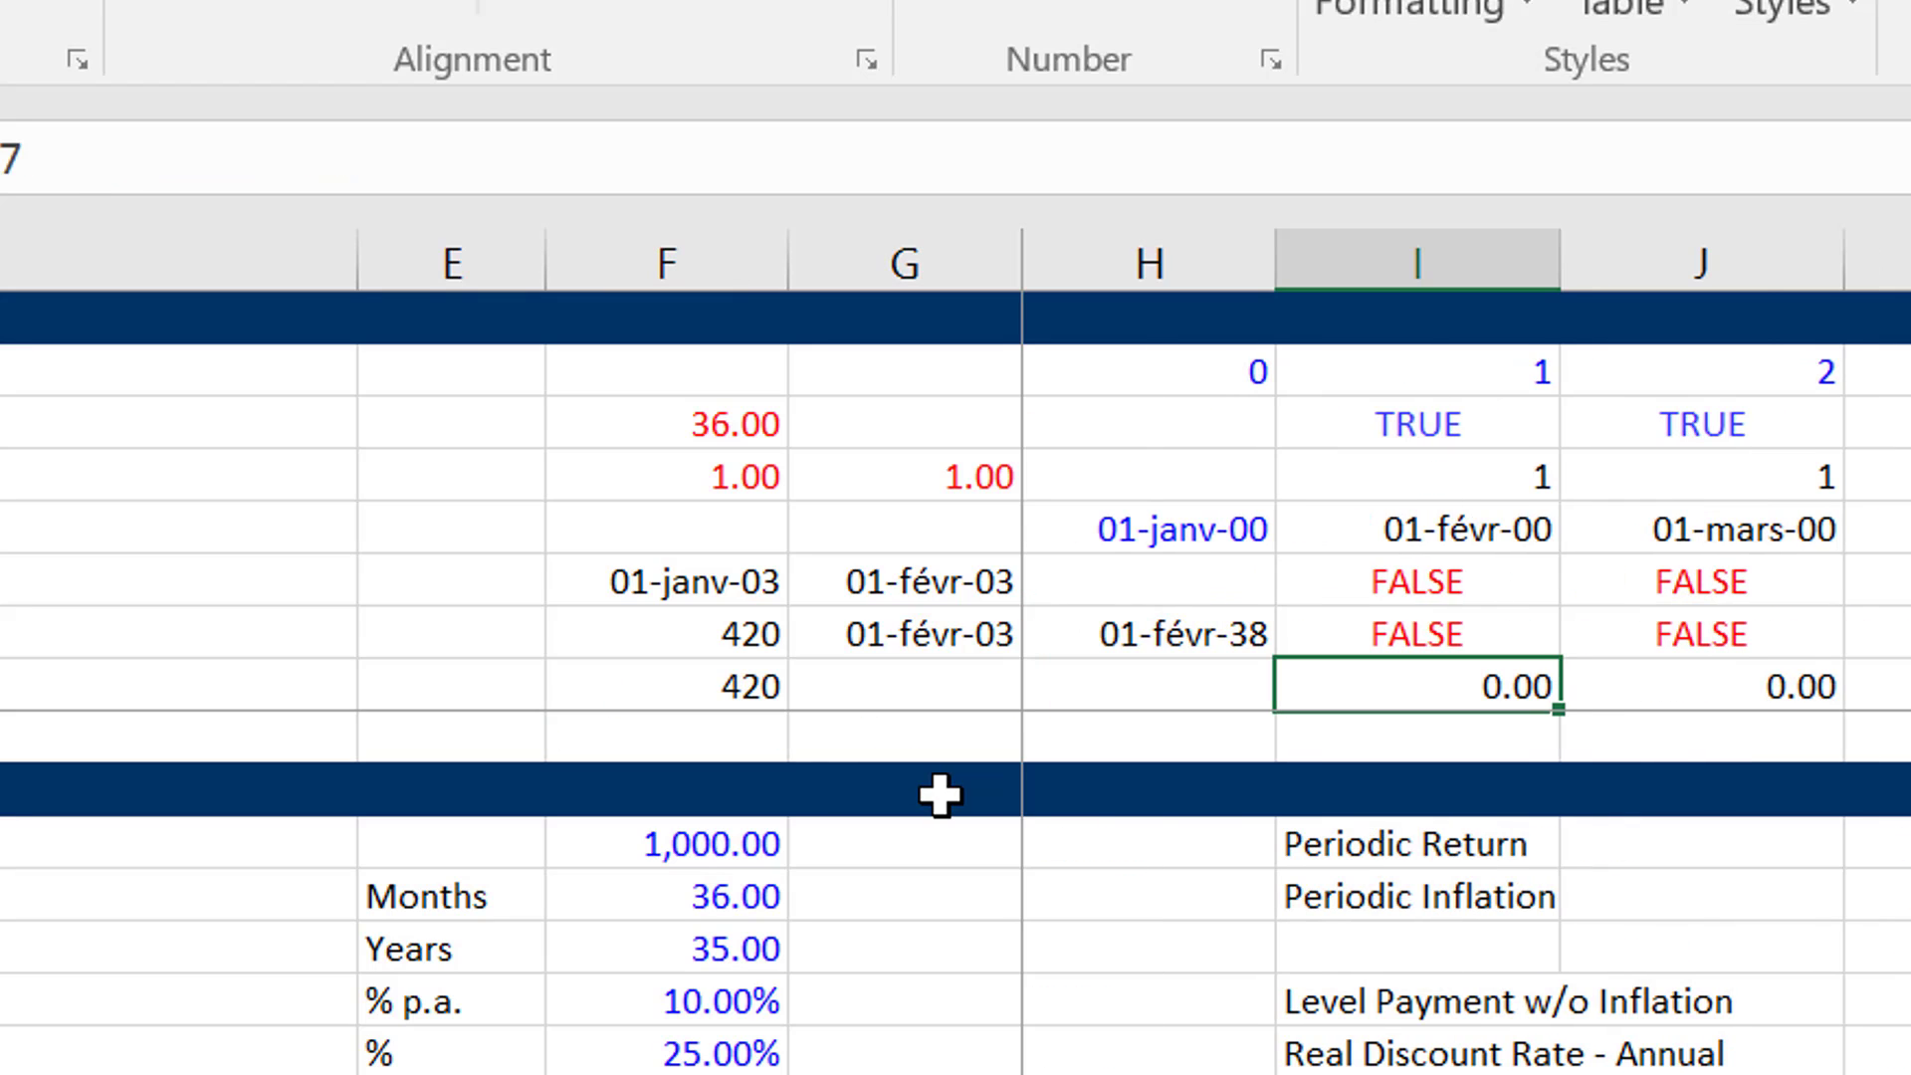
key(Up)
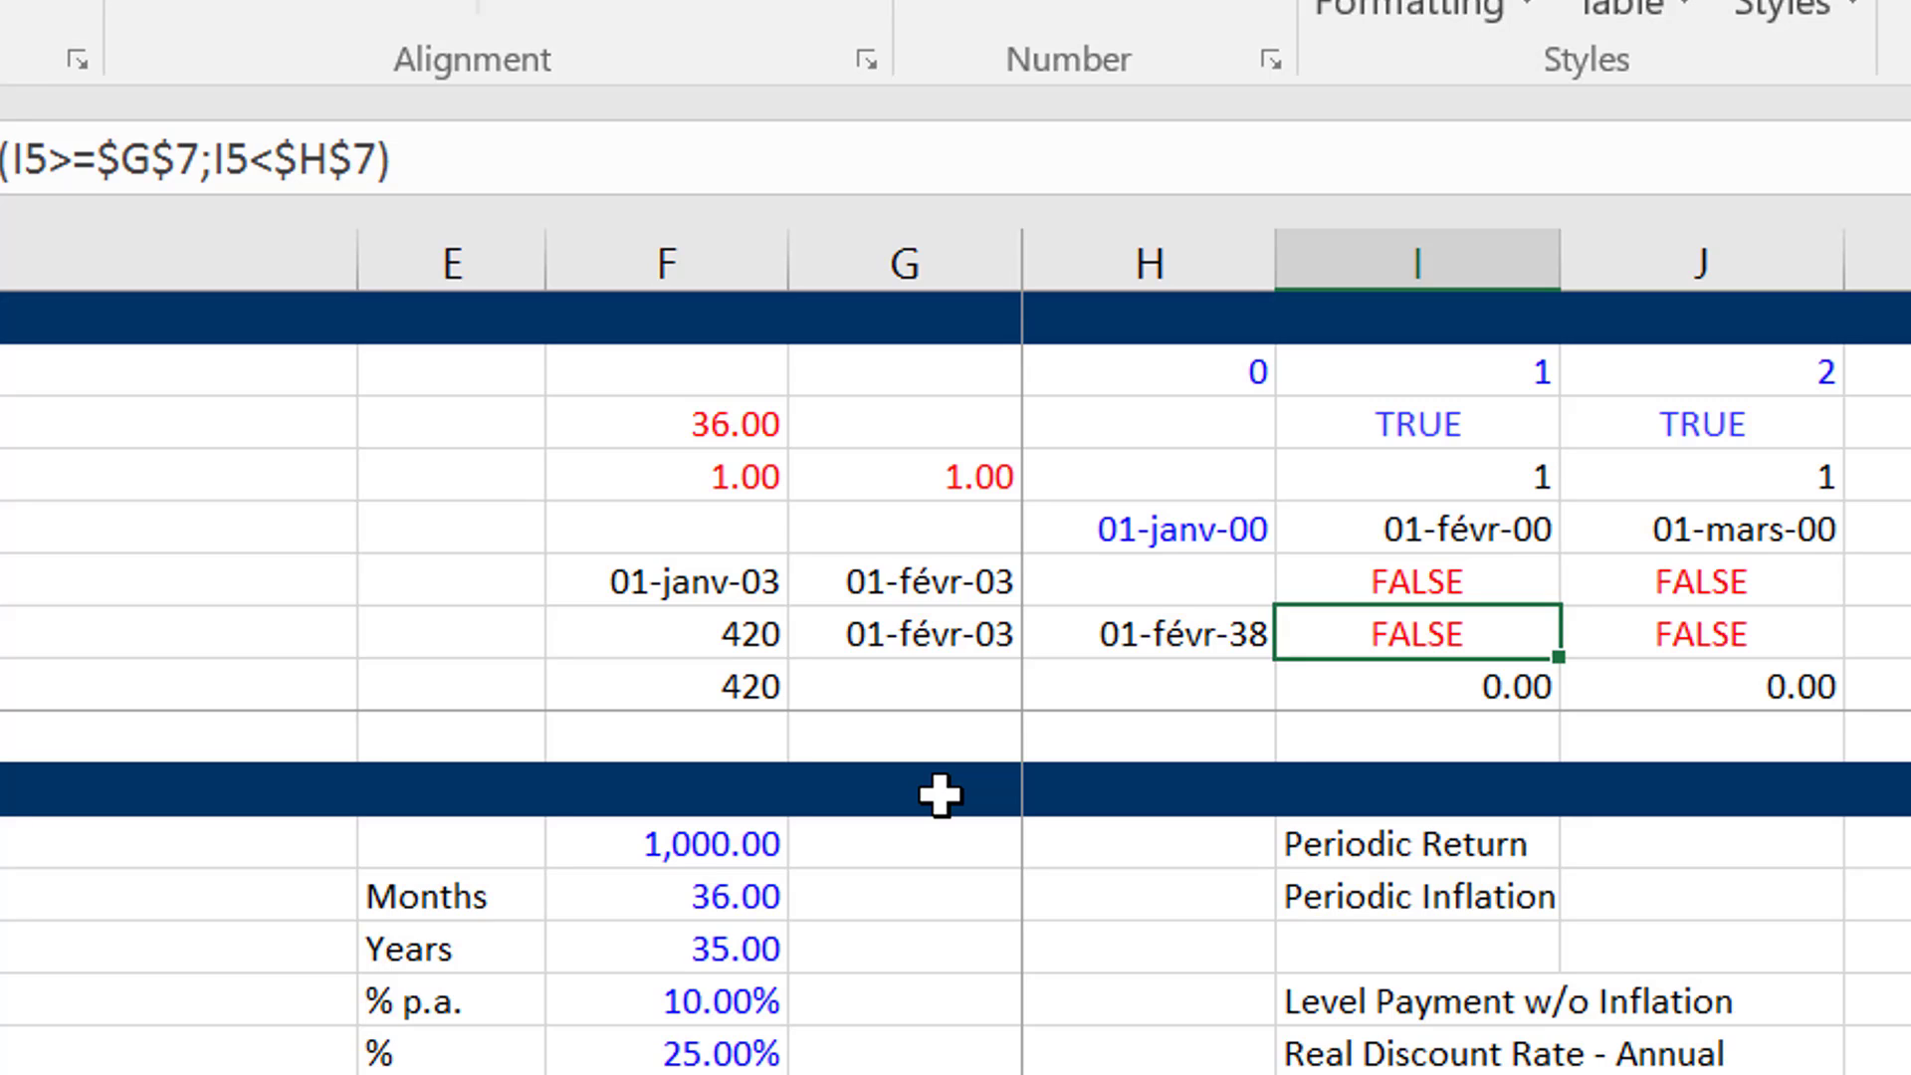
key(Up)
key(Up)
key(Up)
key(Up)
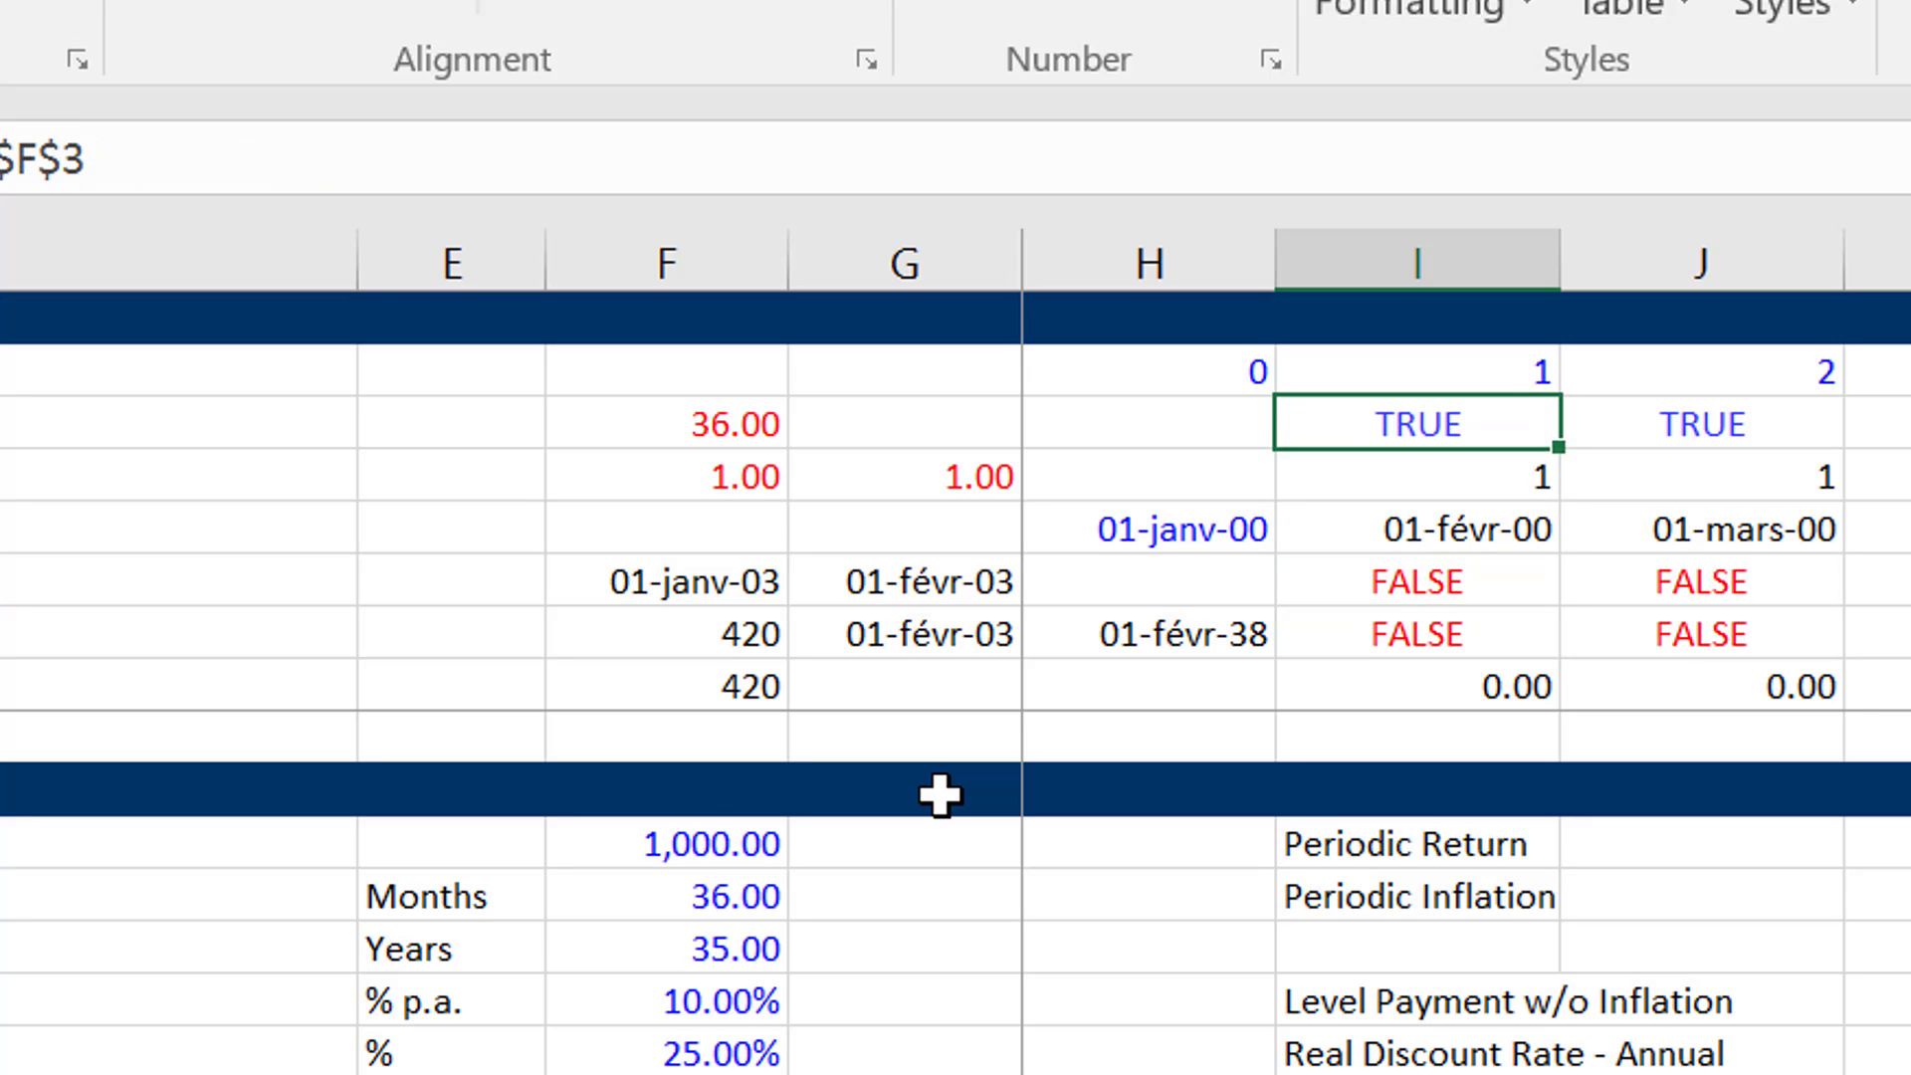
key(Up)
key(Down)
key(Down)
key(Down)
key(Down)
key(Down)
key(Down)
key(Down)
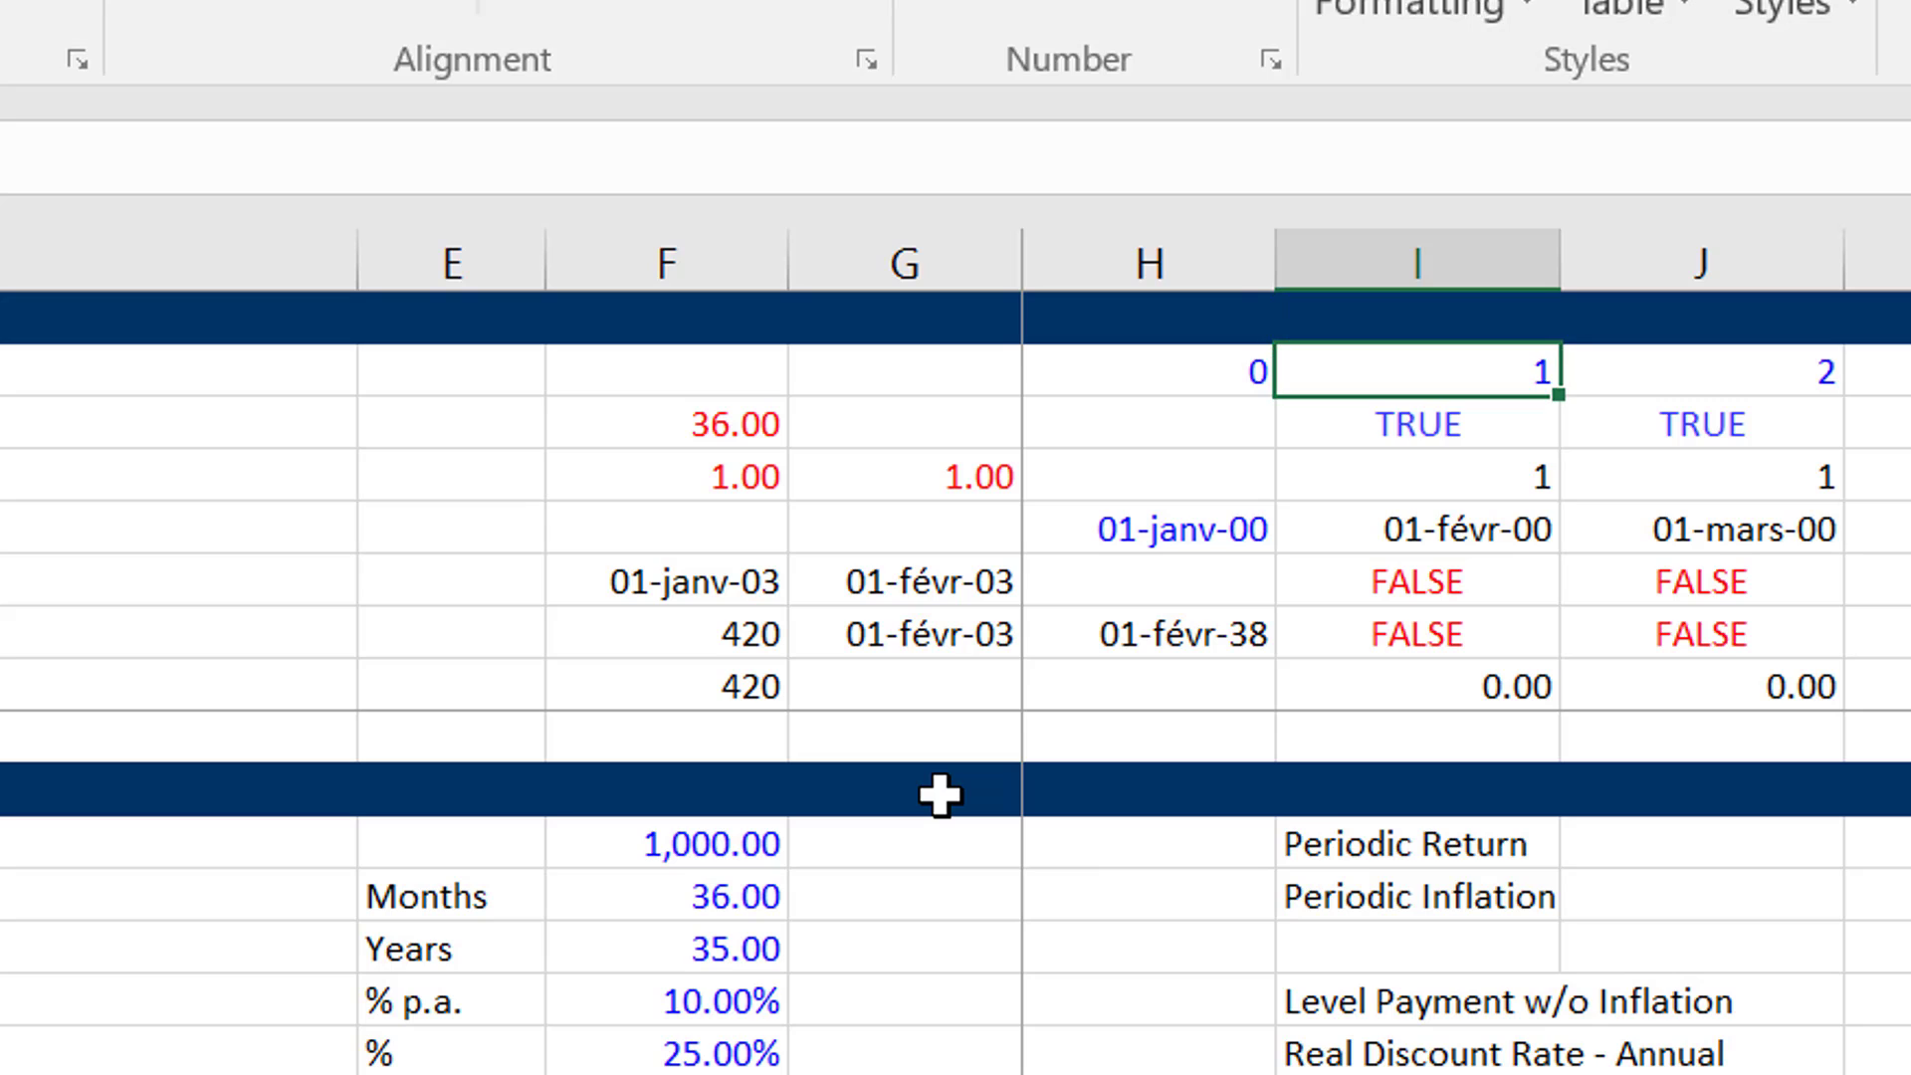
Select time line rows 2 to 8 from column I through the last period column.
key(Up)
key(Up)
key(Up)
key(Up)
key(Up)
key(Up)
key(Up)
key(shift+Down)
key(shift+Down)
key(shift+Down)
key(shift+Down)
key(shift+Down)
key(shift+Down)
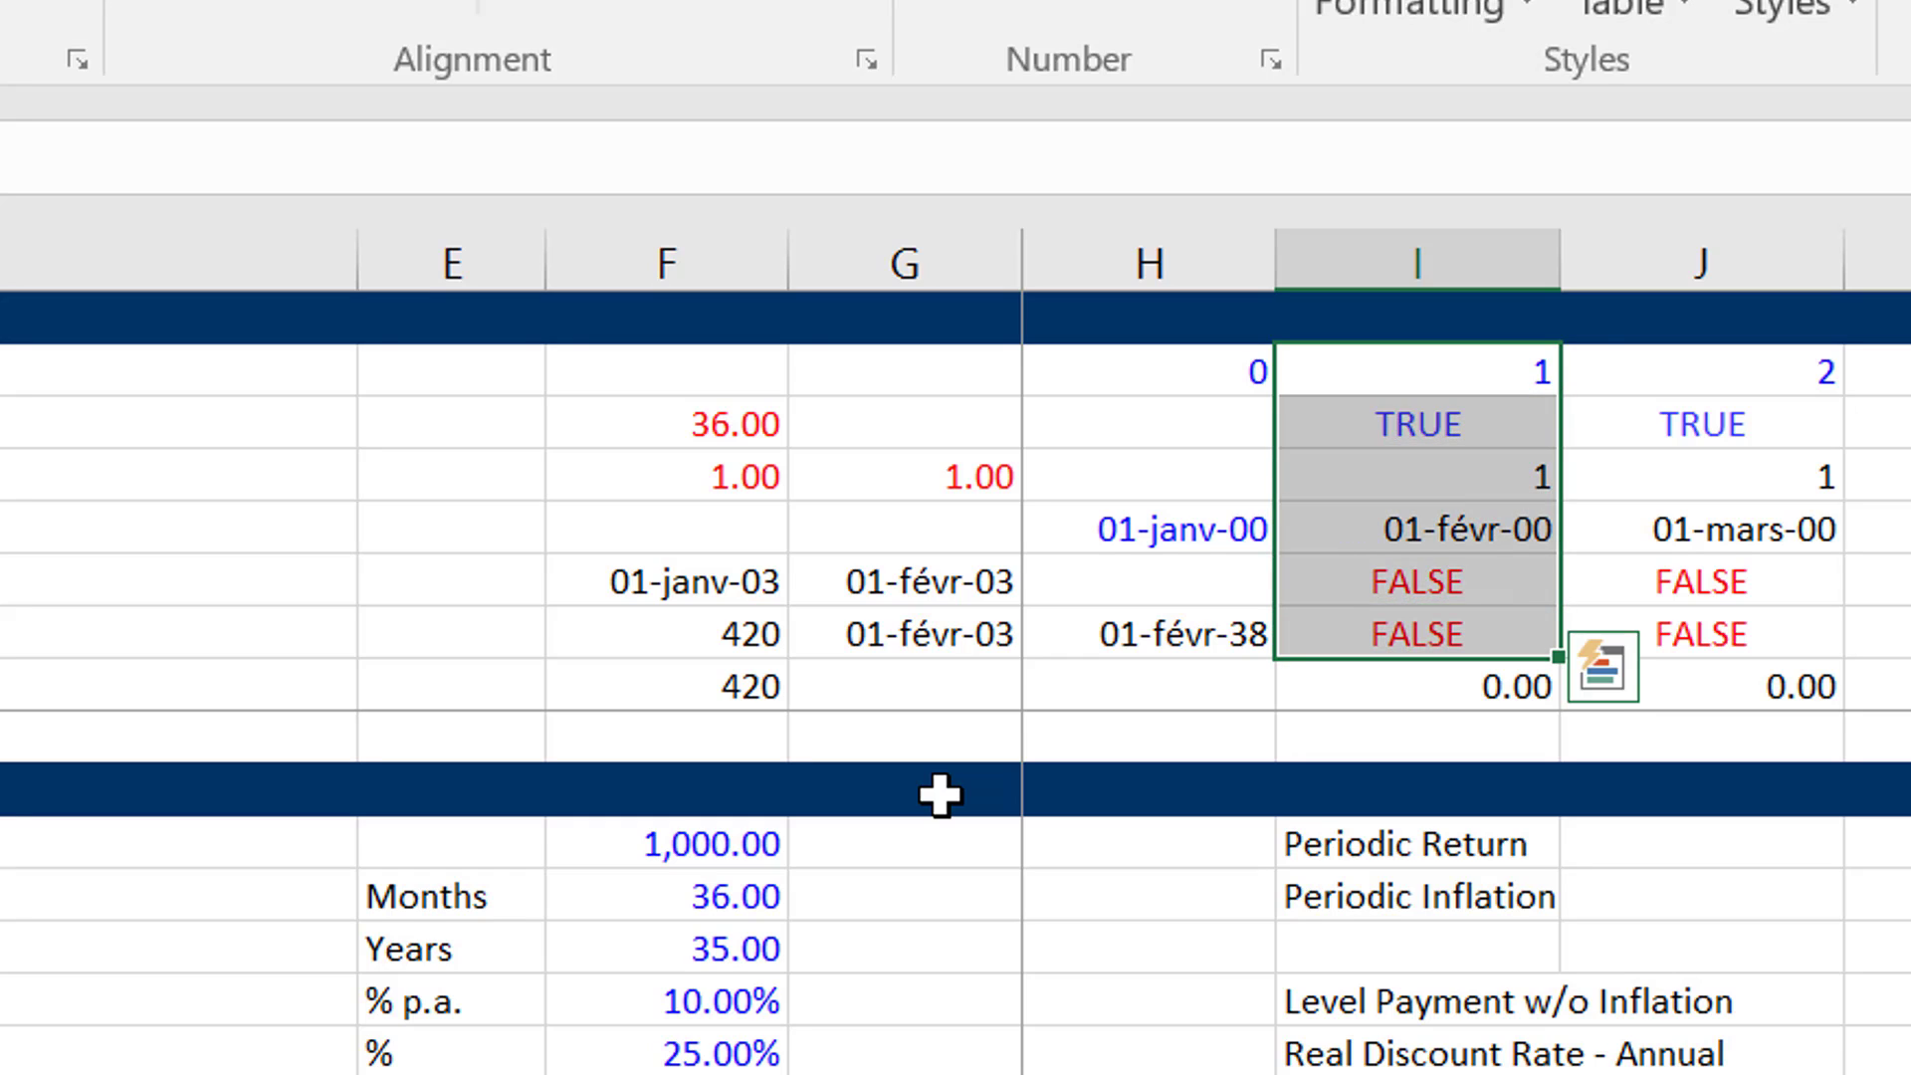
key(ctrl+shift+Right)
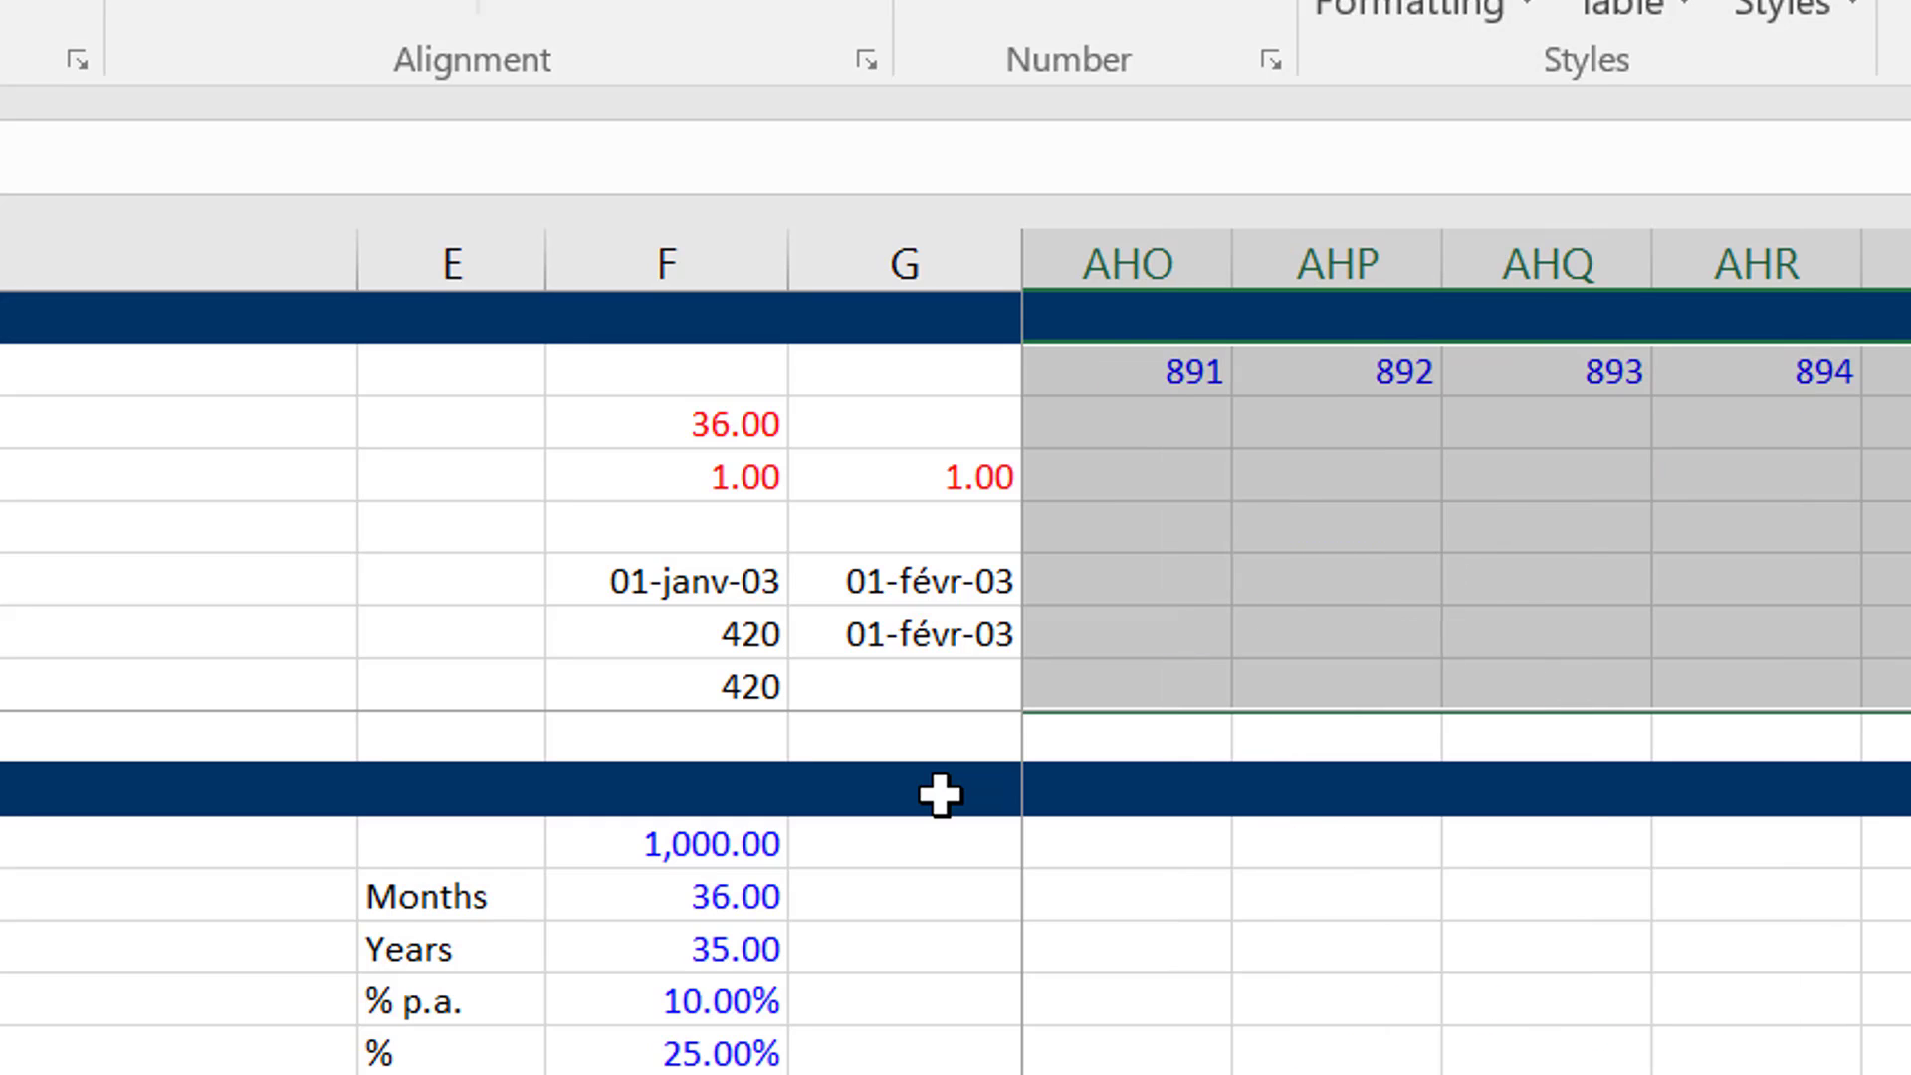
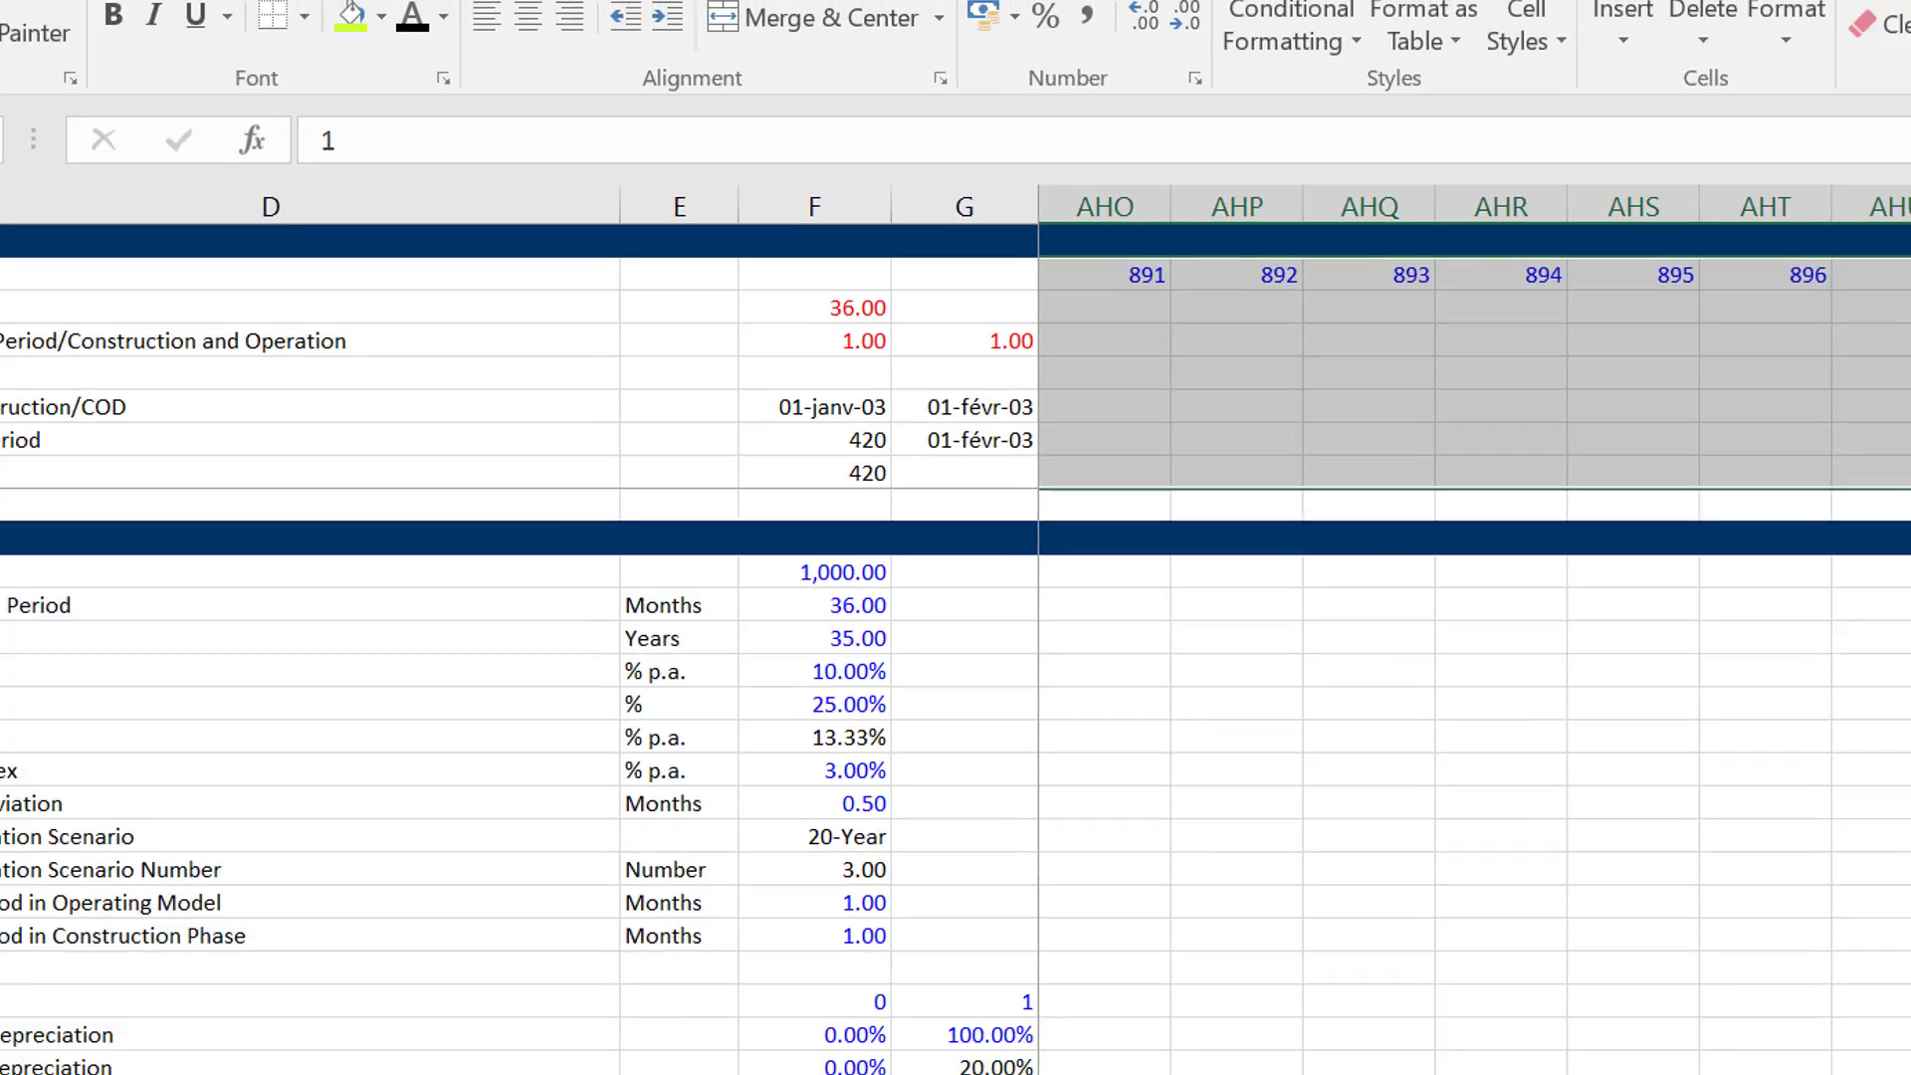
drag(1901, 947, 1160, 925)
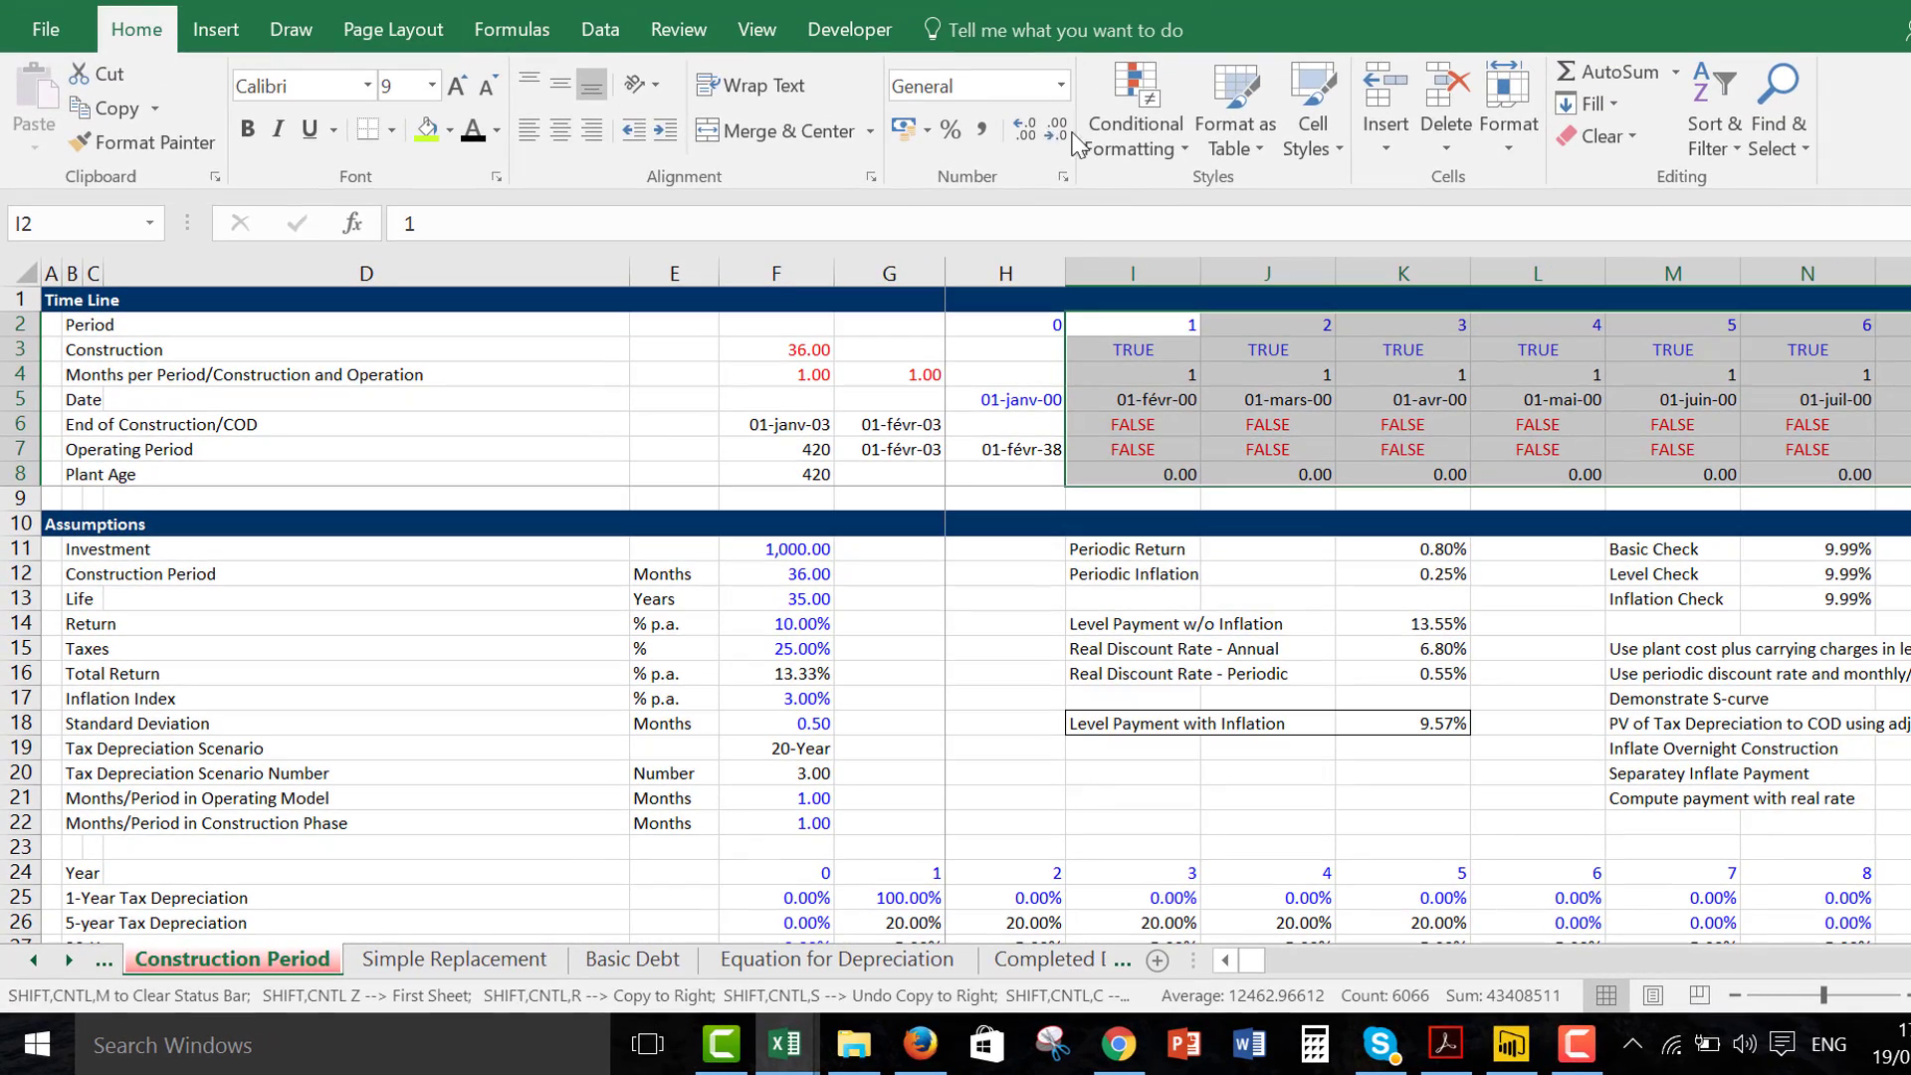
Start a formula-based conditional formatting rule for the selected time line range that refers to the Construction switch in I3.
click(1130, 113)
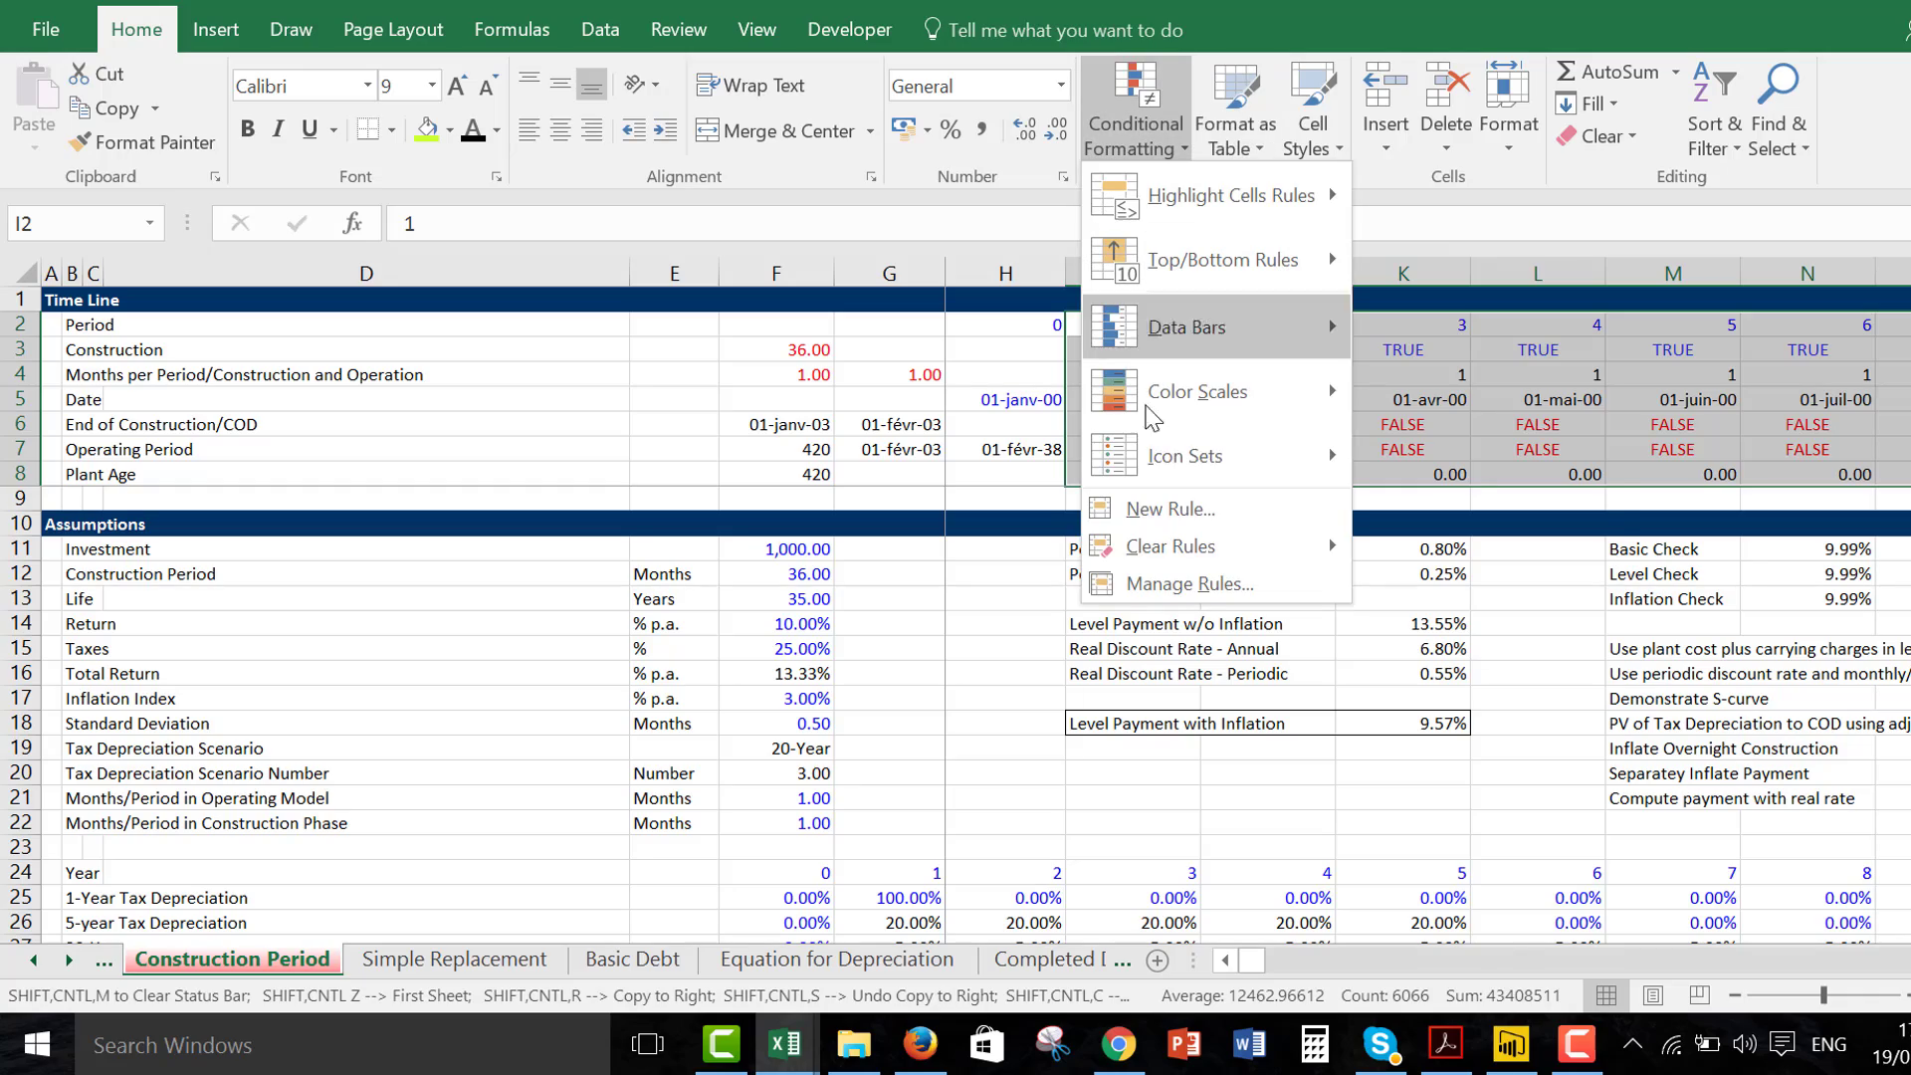
click(1149, 518)
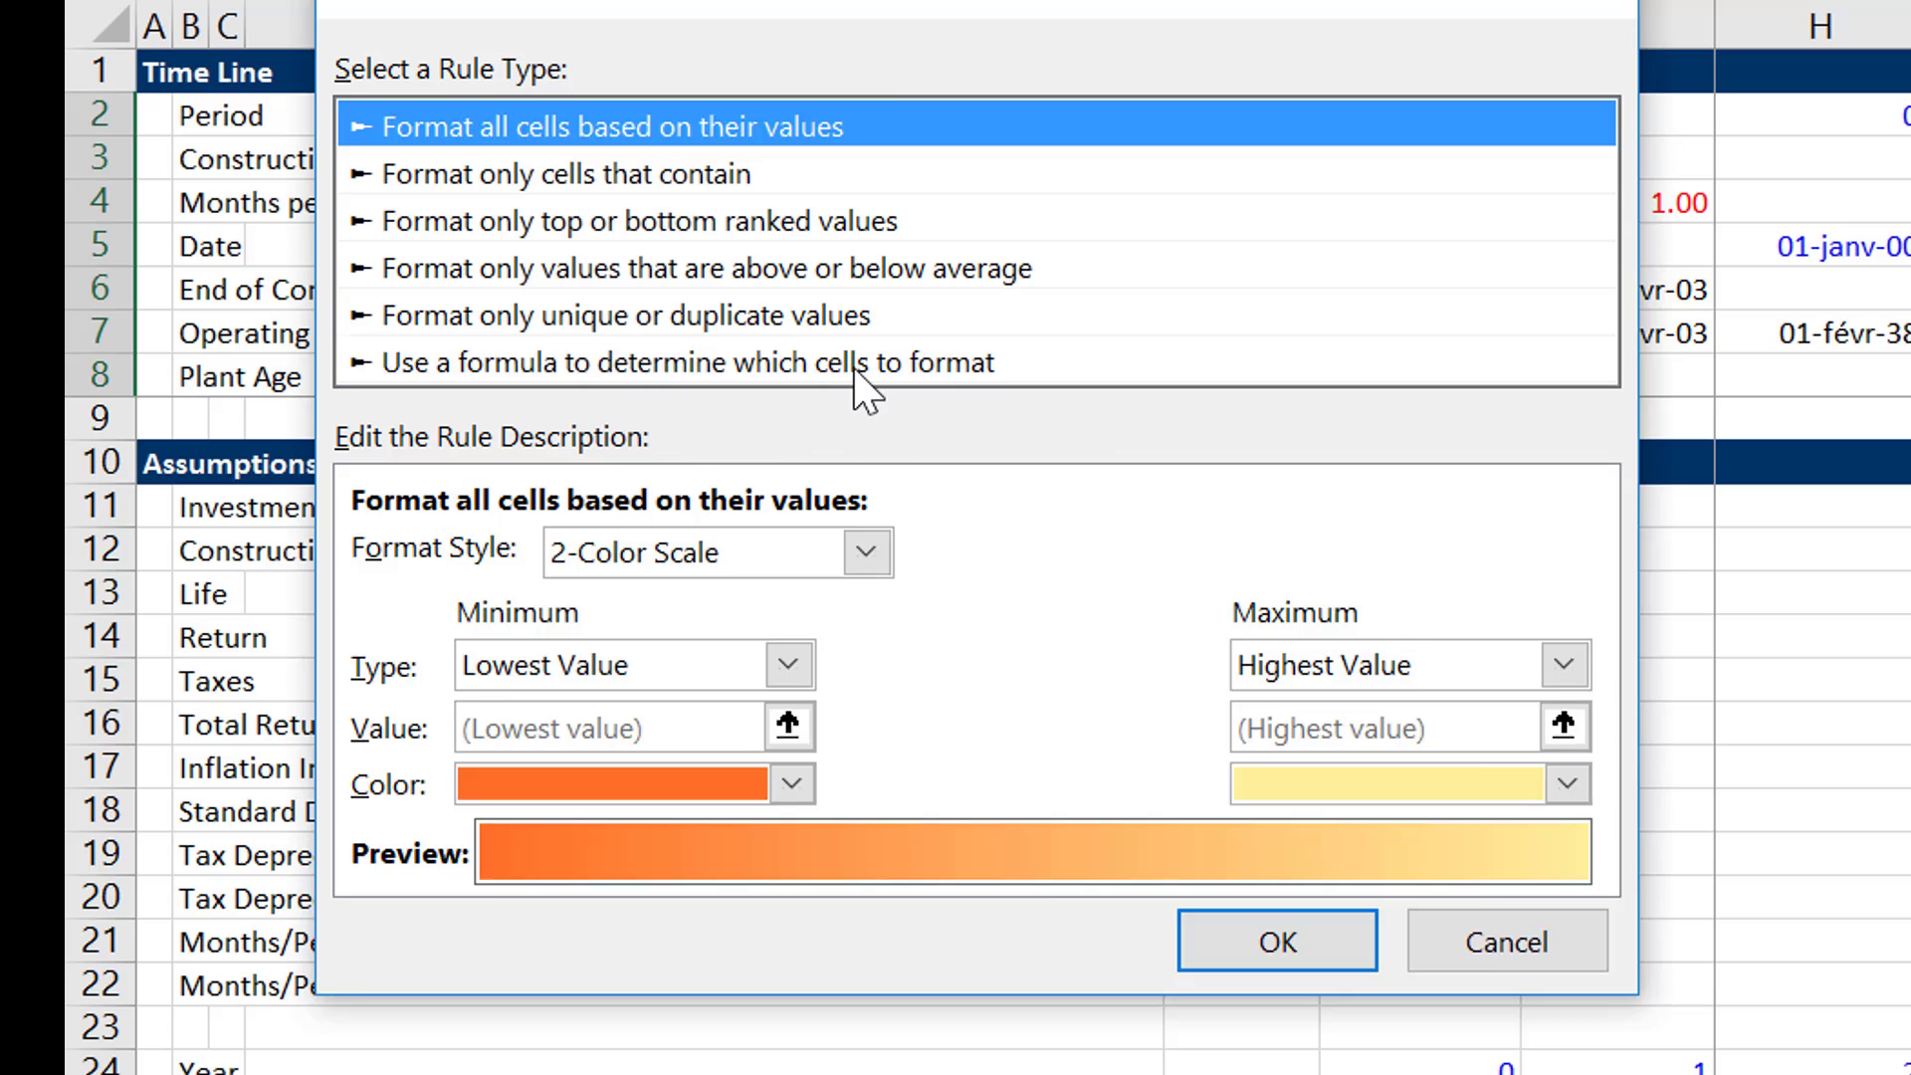
click(854, 371)
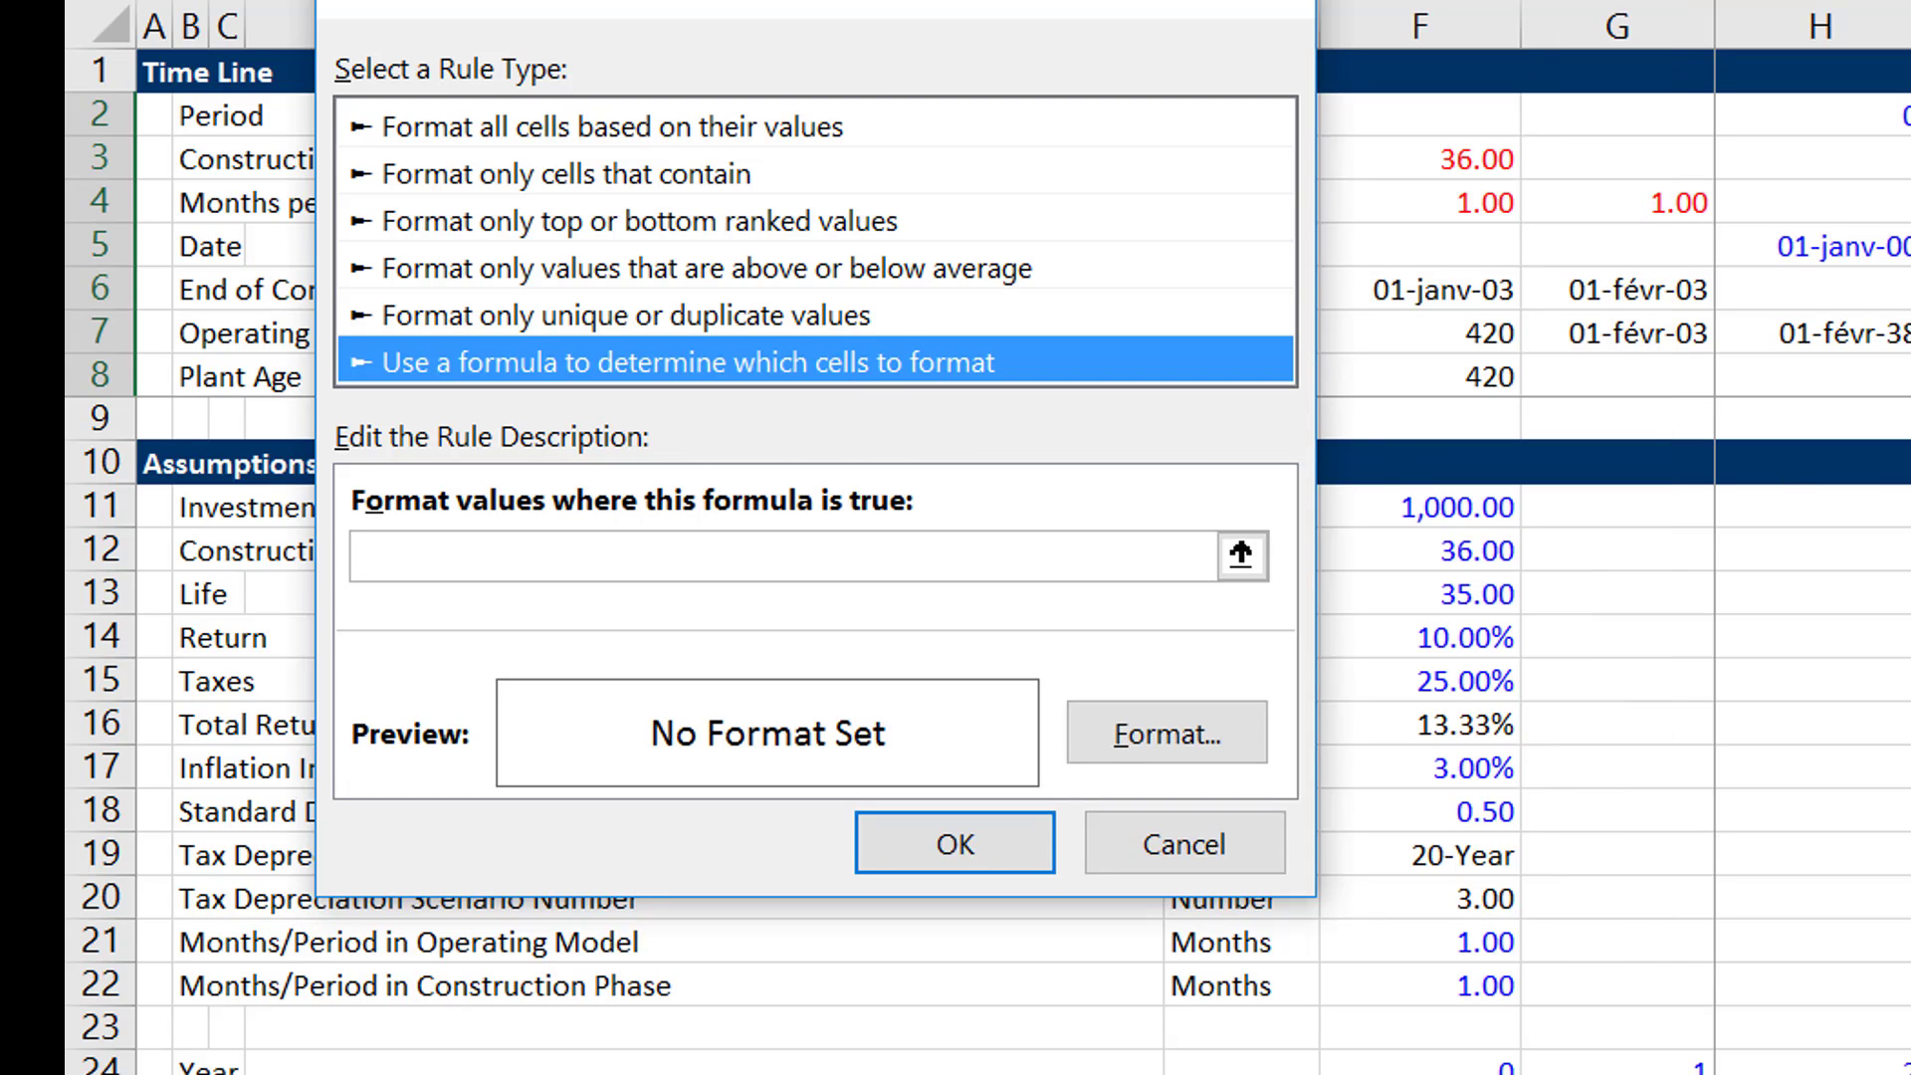
click(1249, 565)
click(1250, 565)
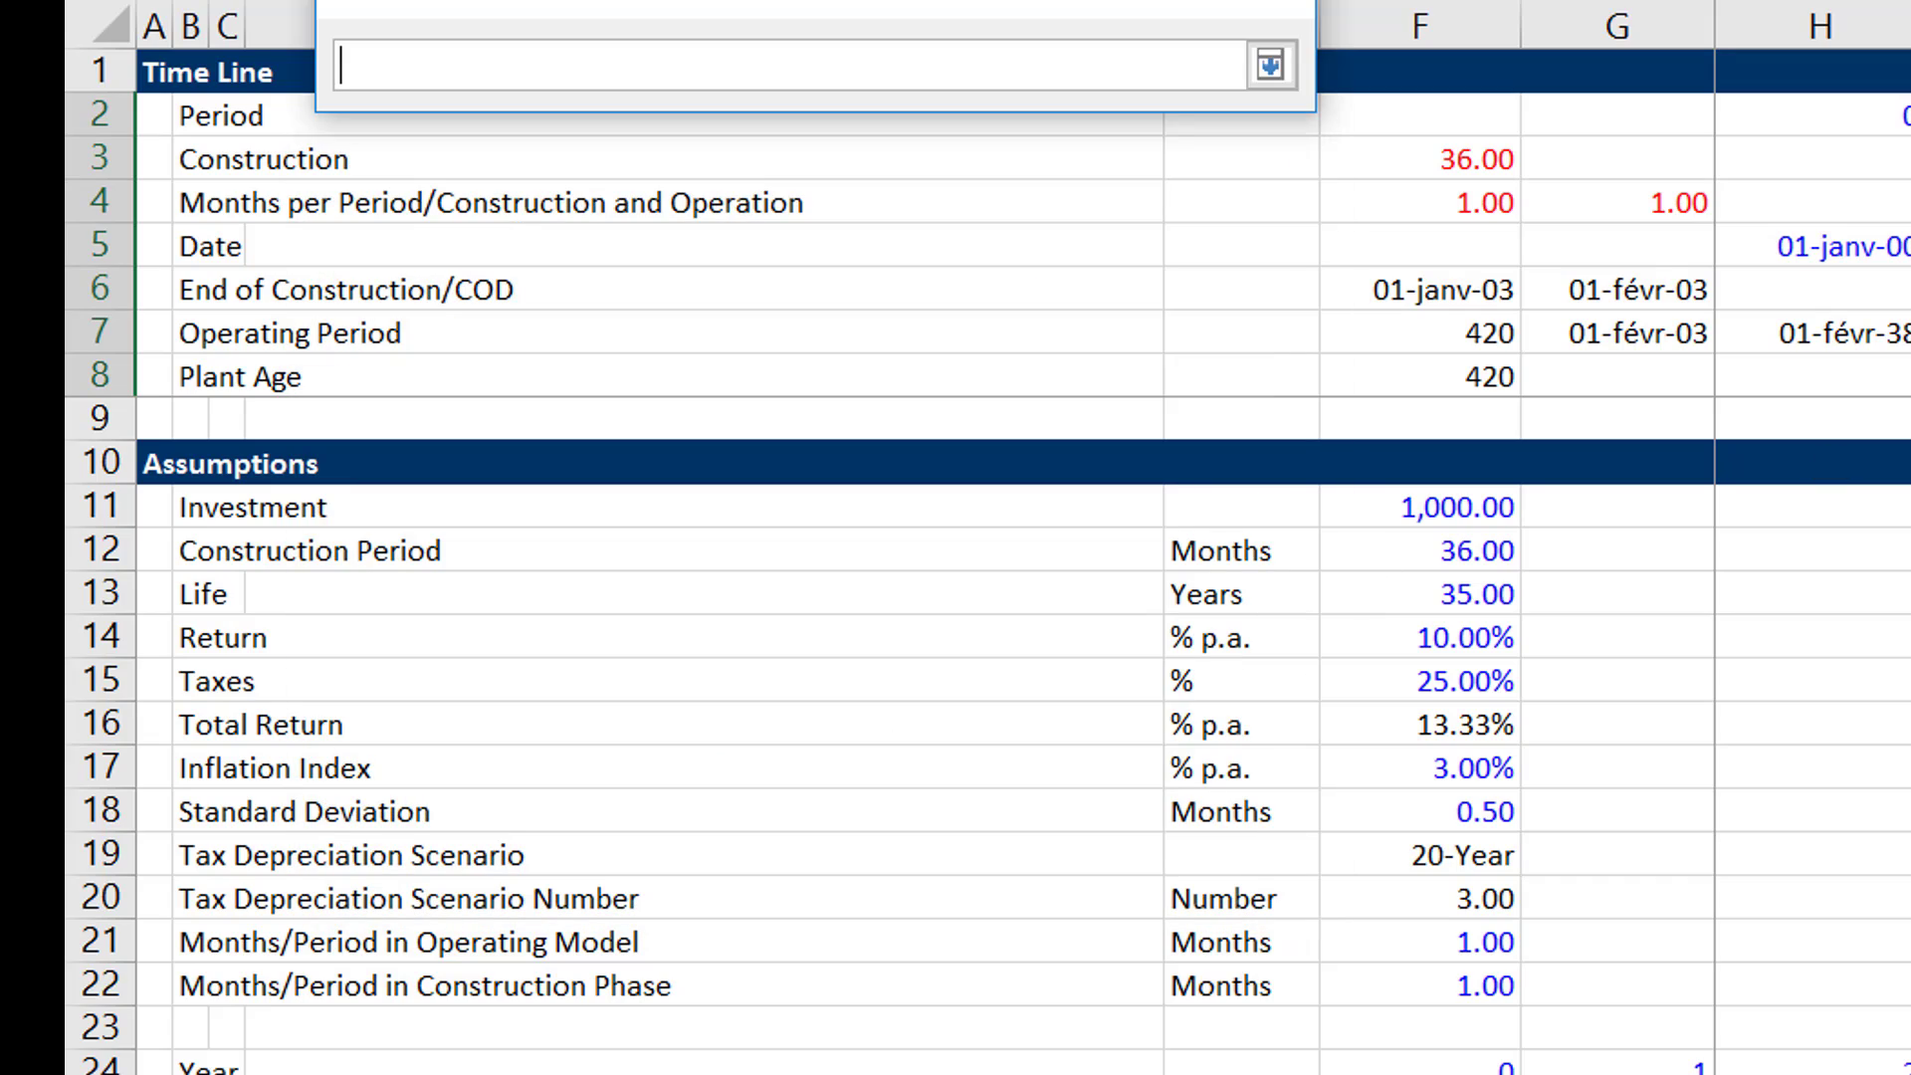
click(1715, 219)
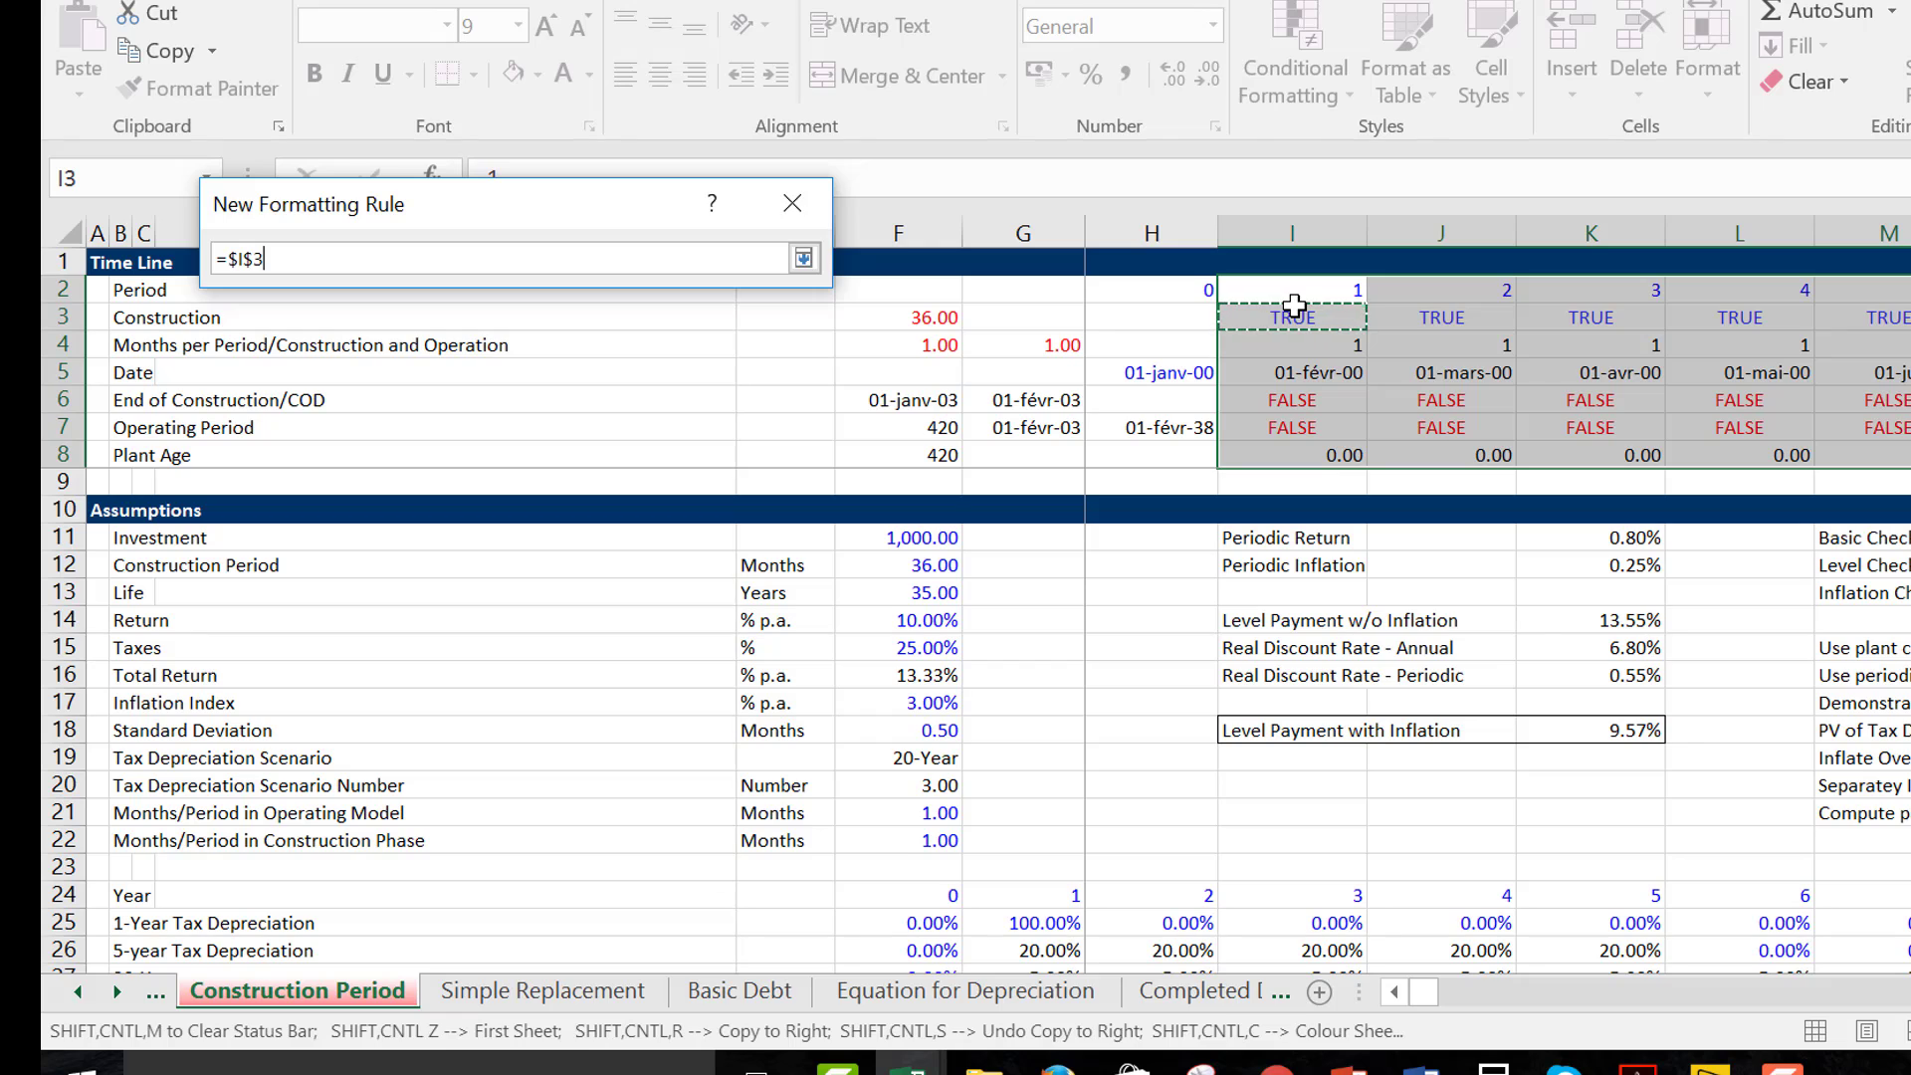
key(F3)
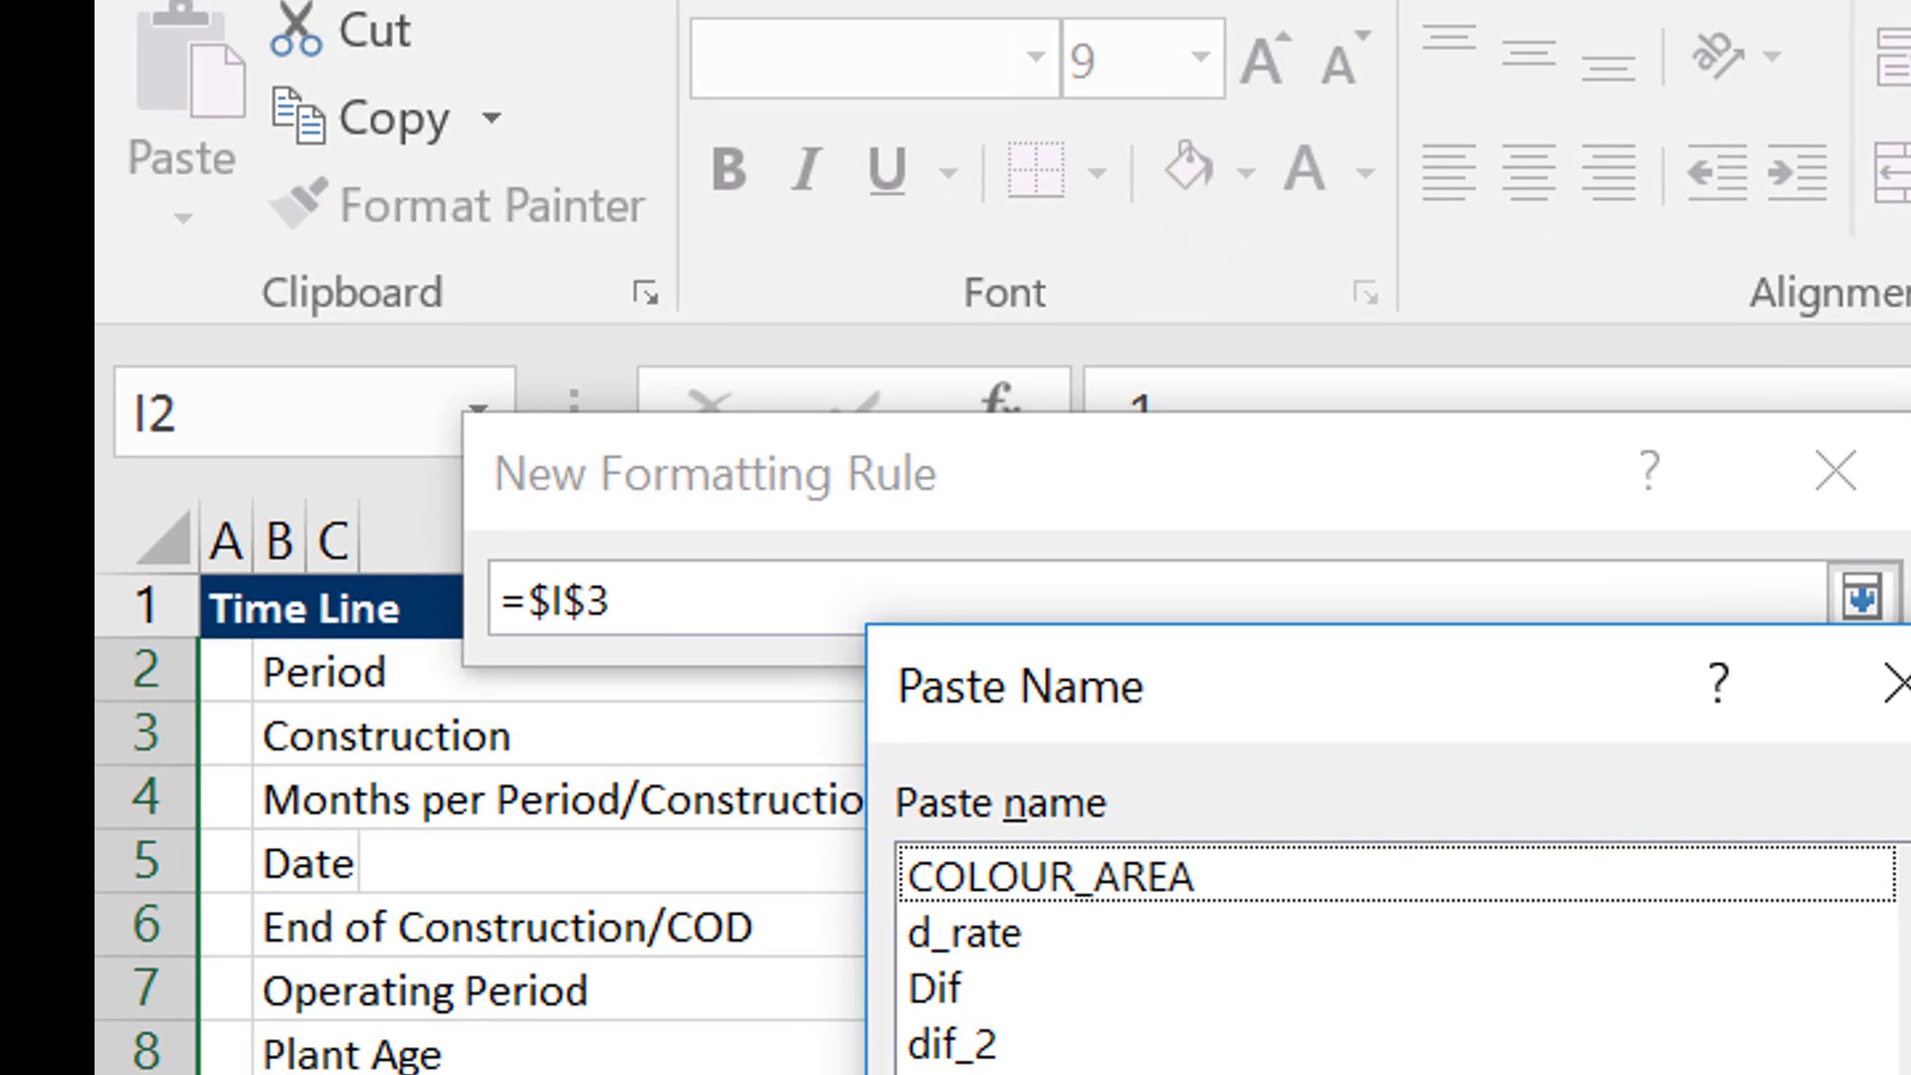
key(Escape)
text(+I$3)
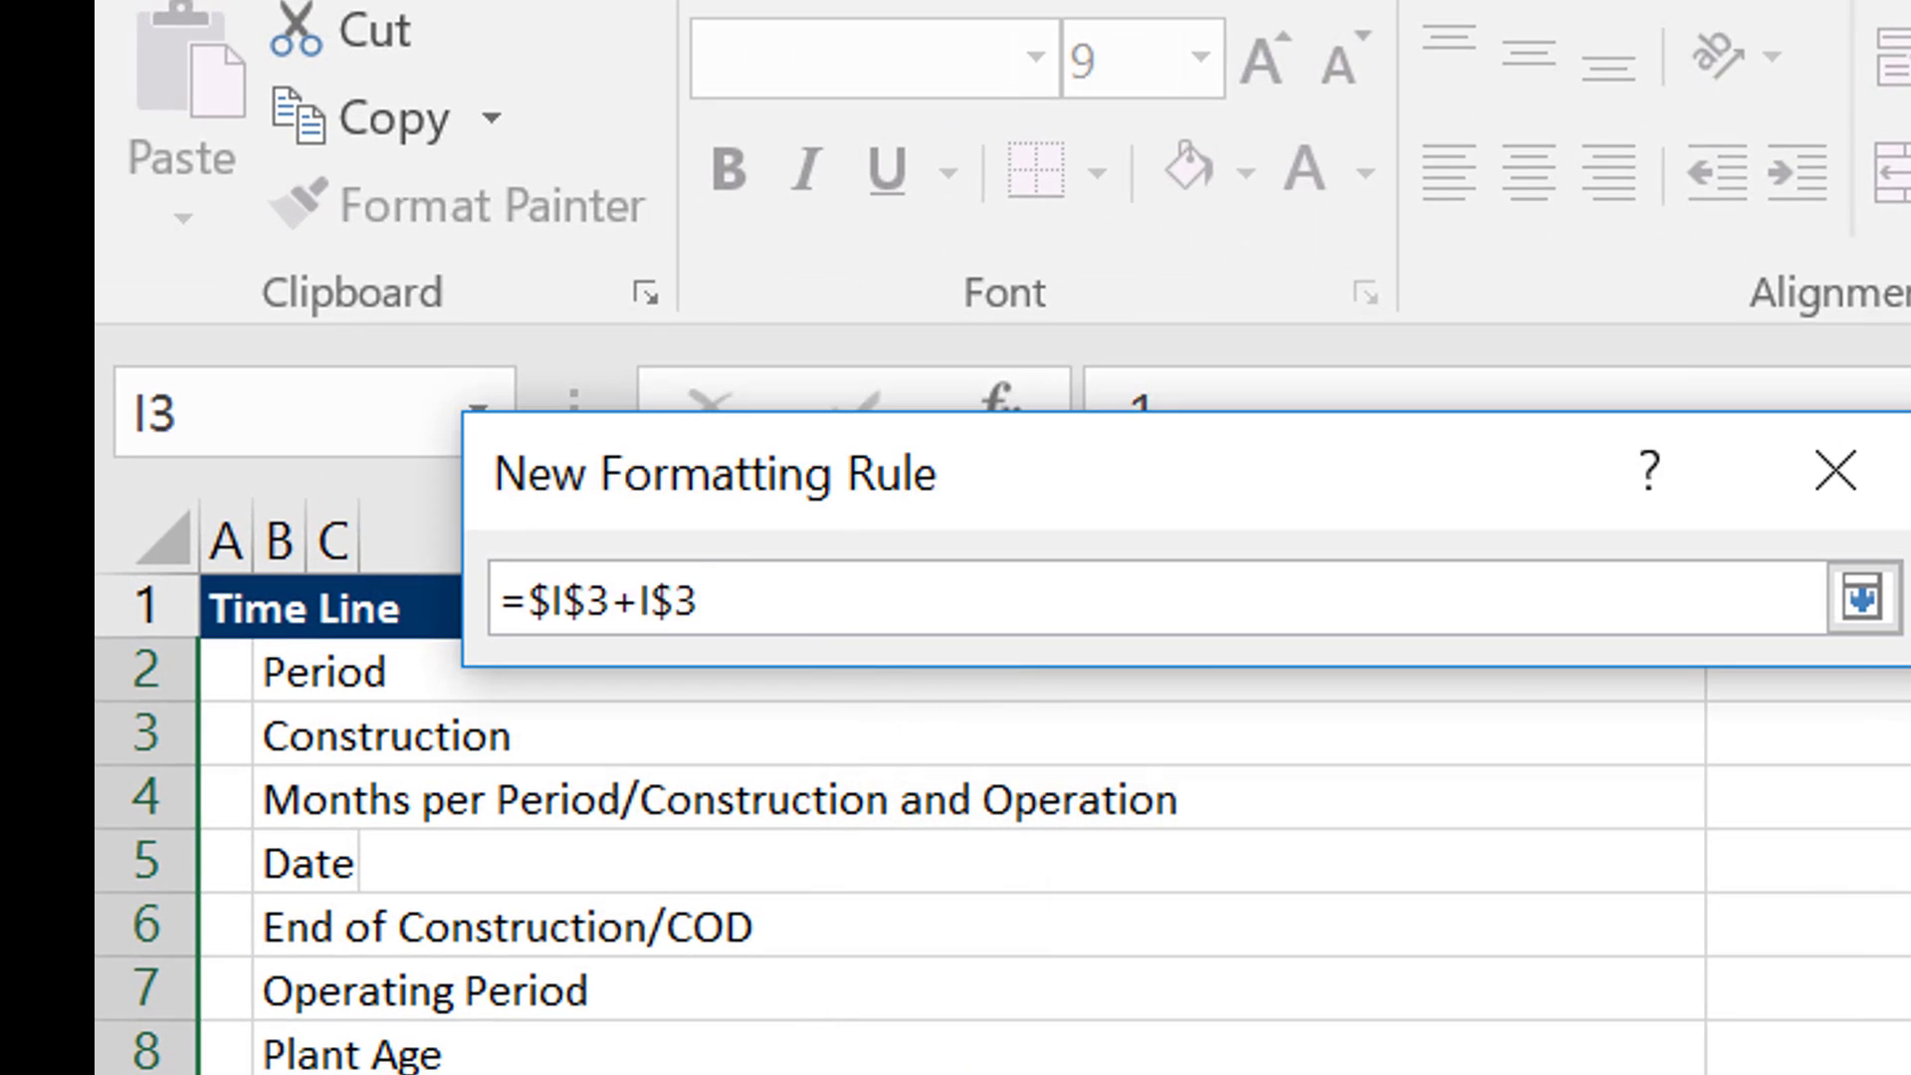
key(BackSpace)
key(BackSpace)
key(BackSpace)
key(BackSpace)
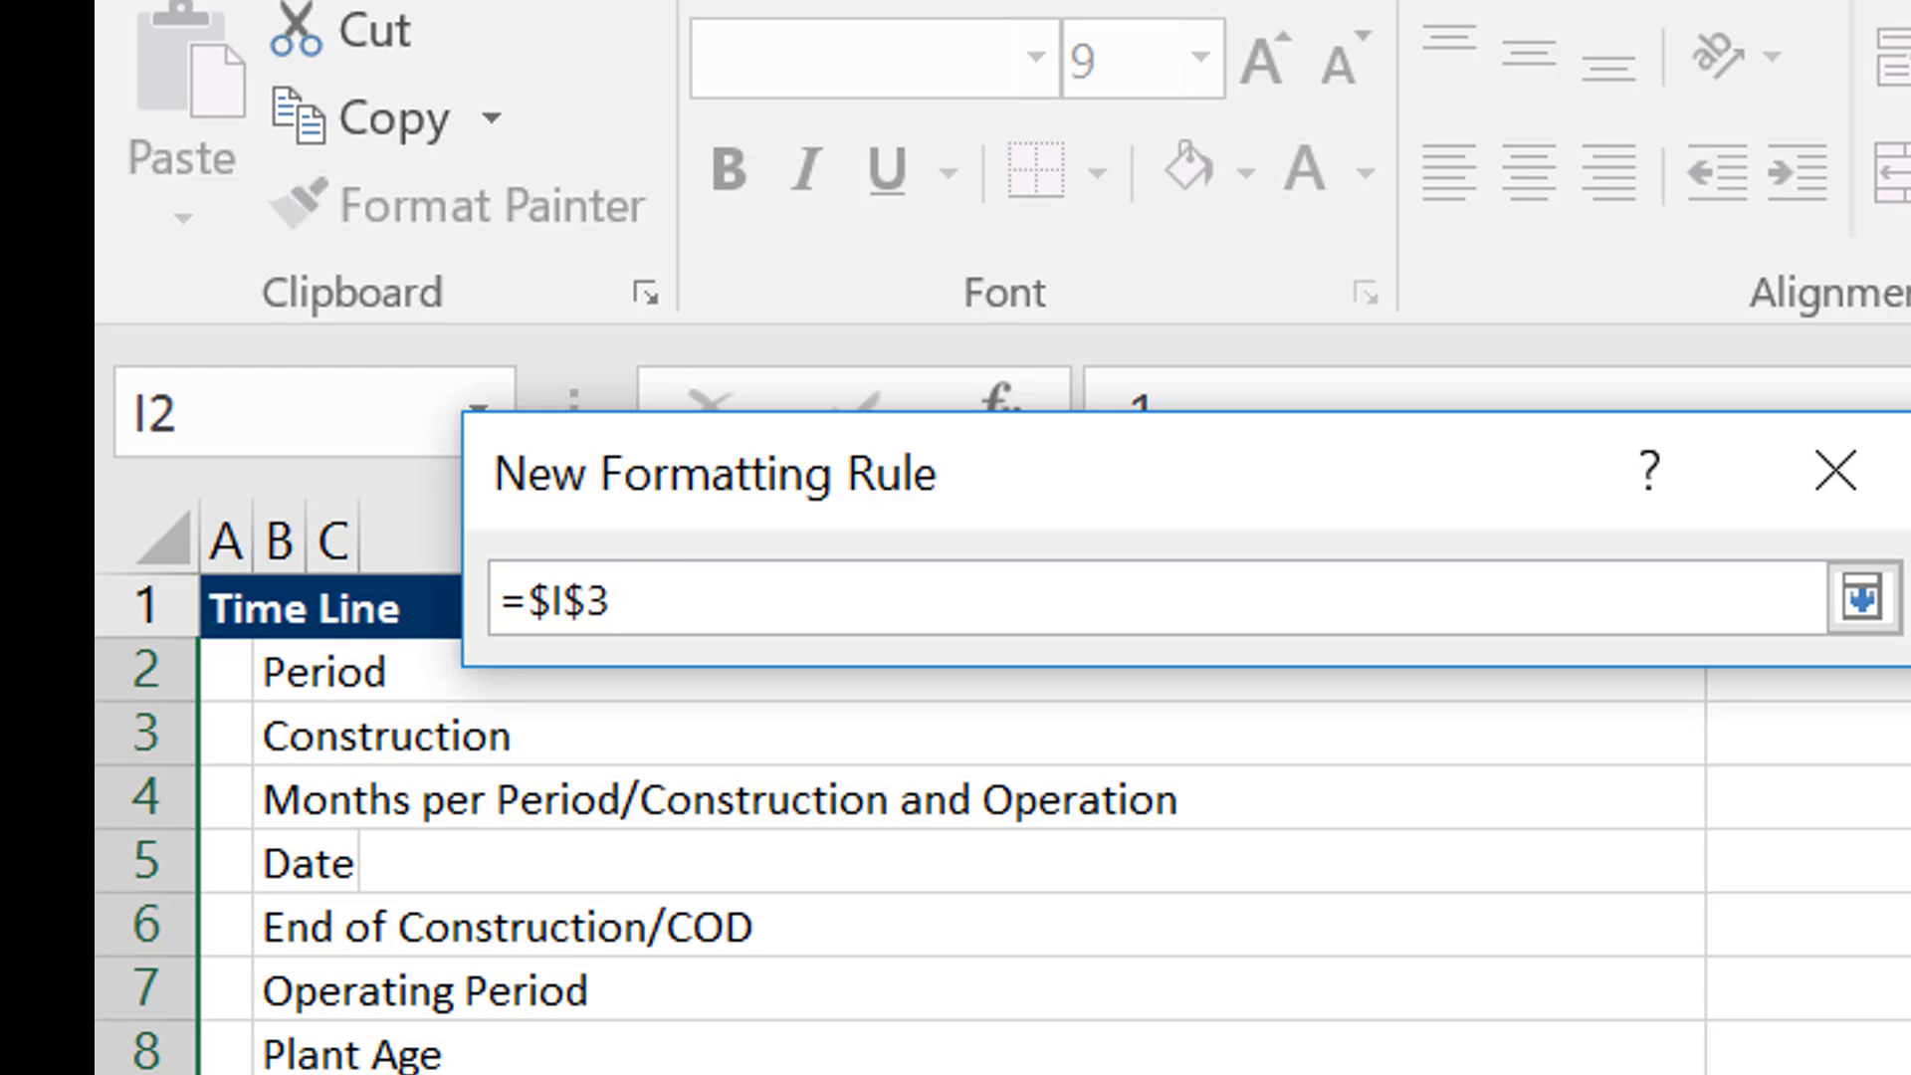
Make the rule's formula =I$3, give it a light orange fill and apply the rule.
key(F4)
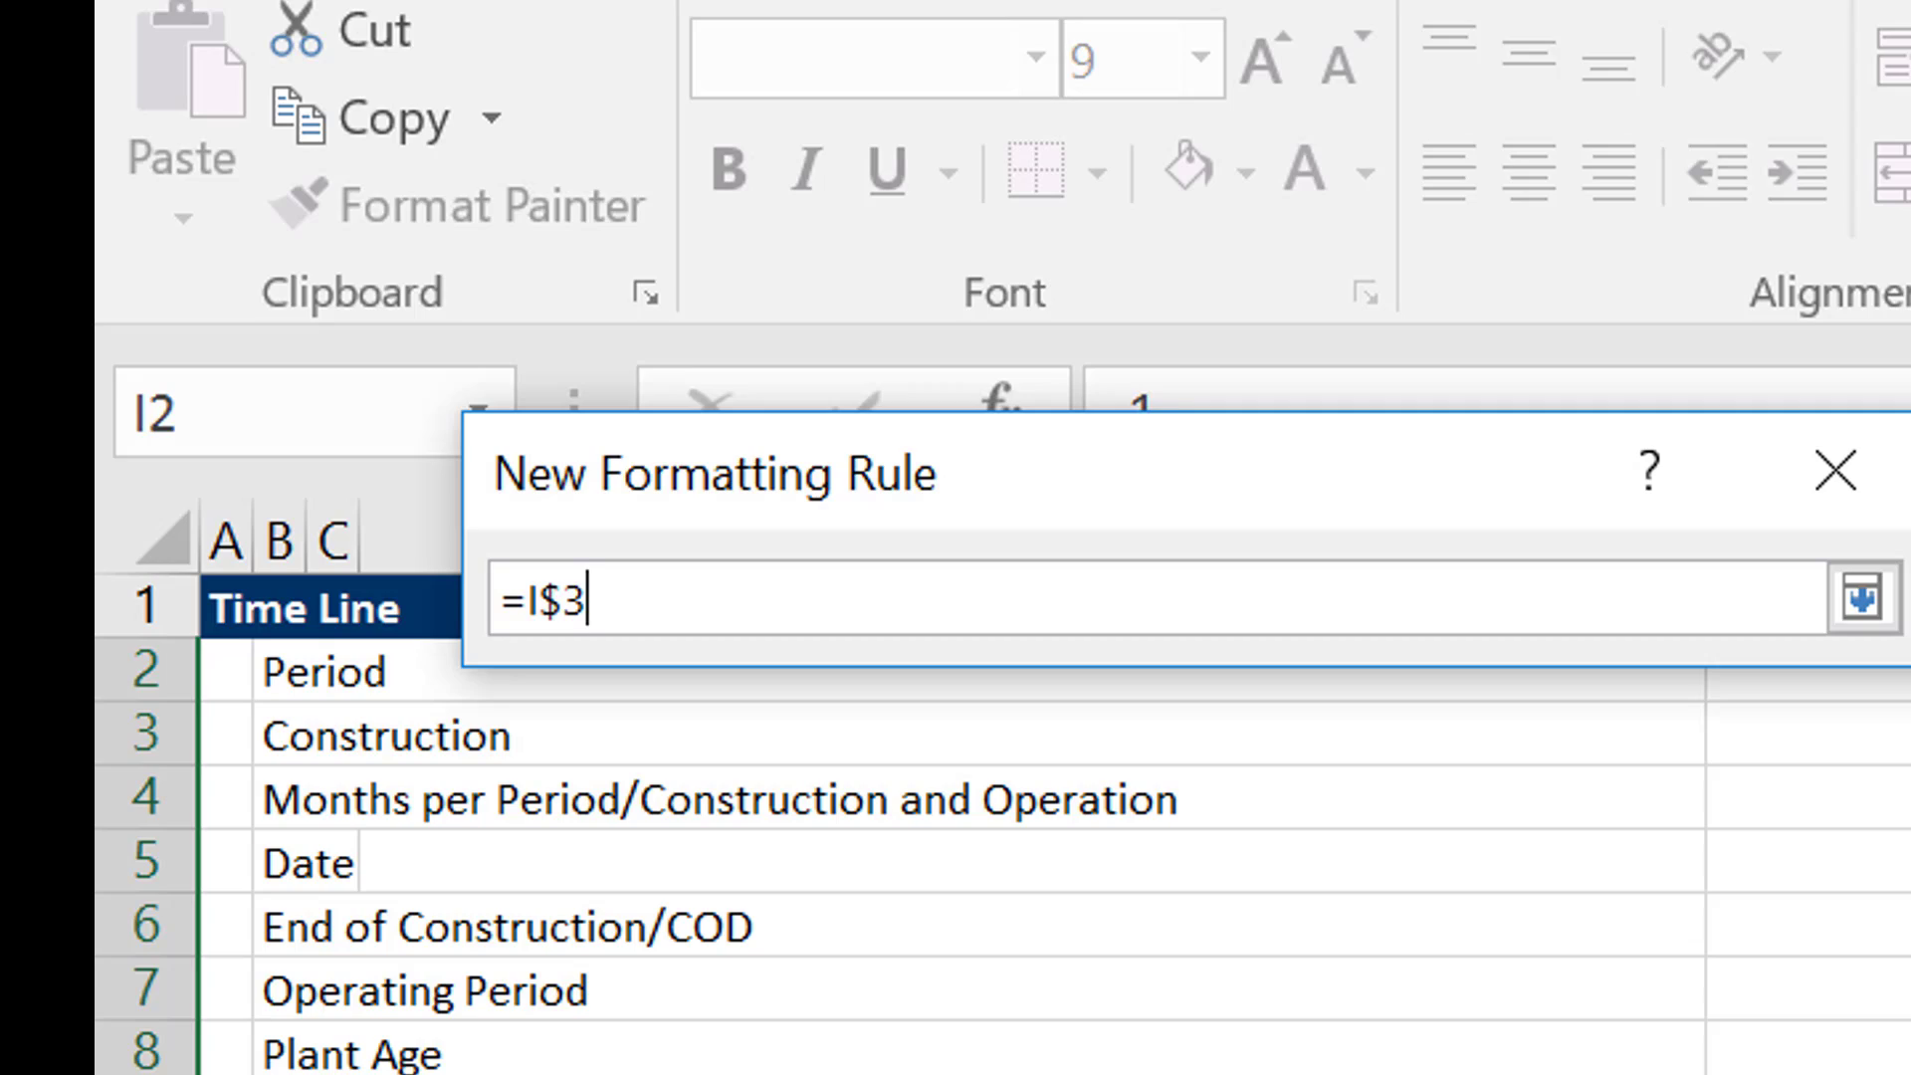
key(Return)
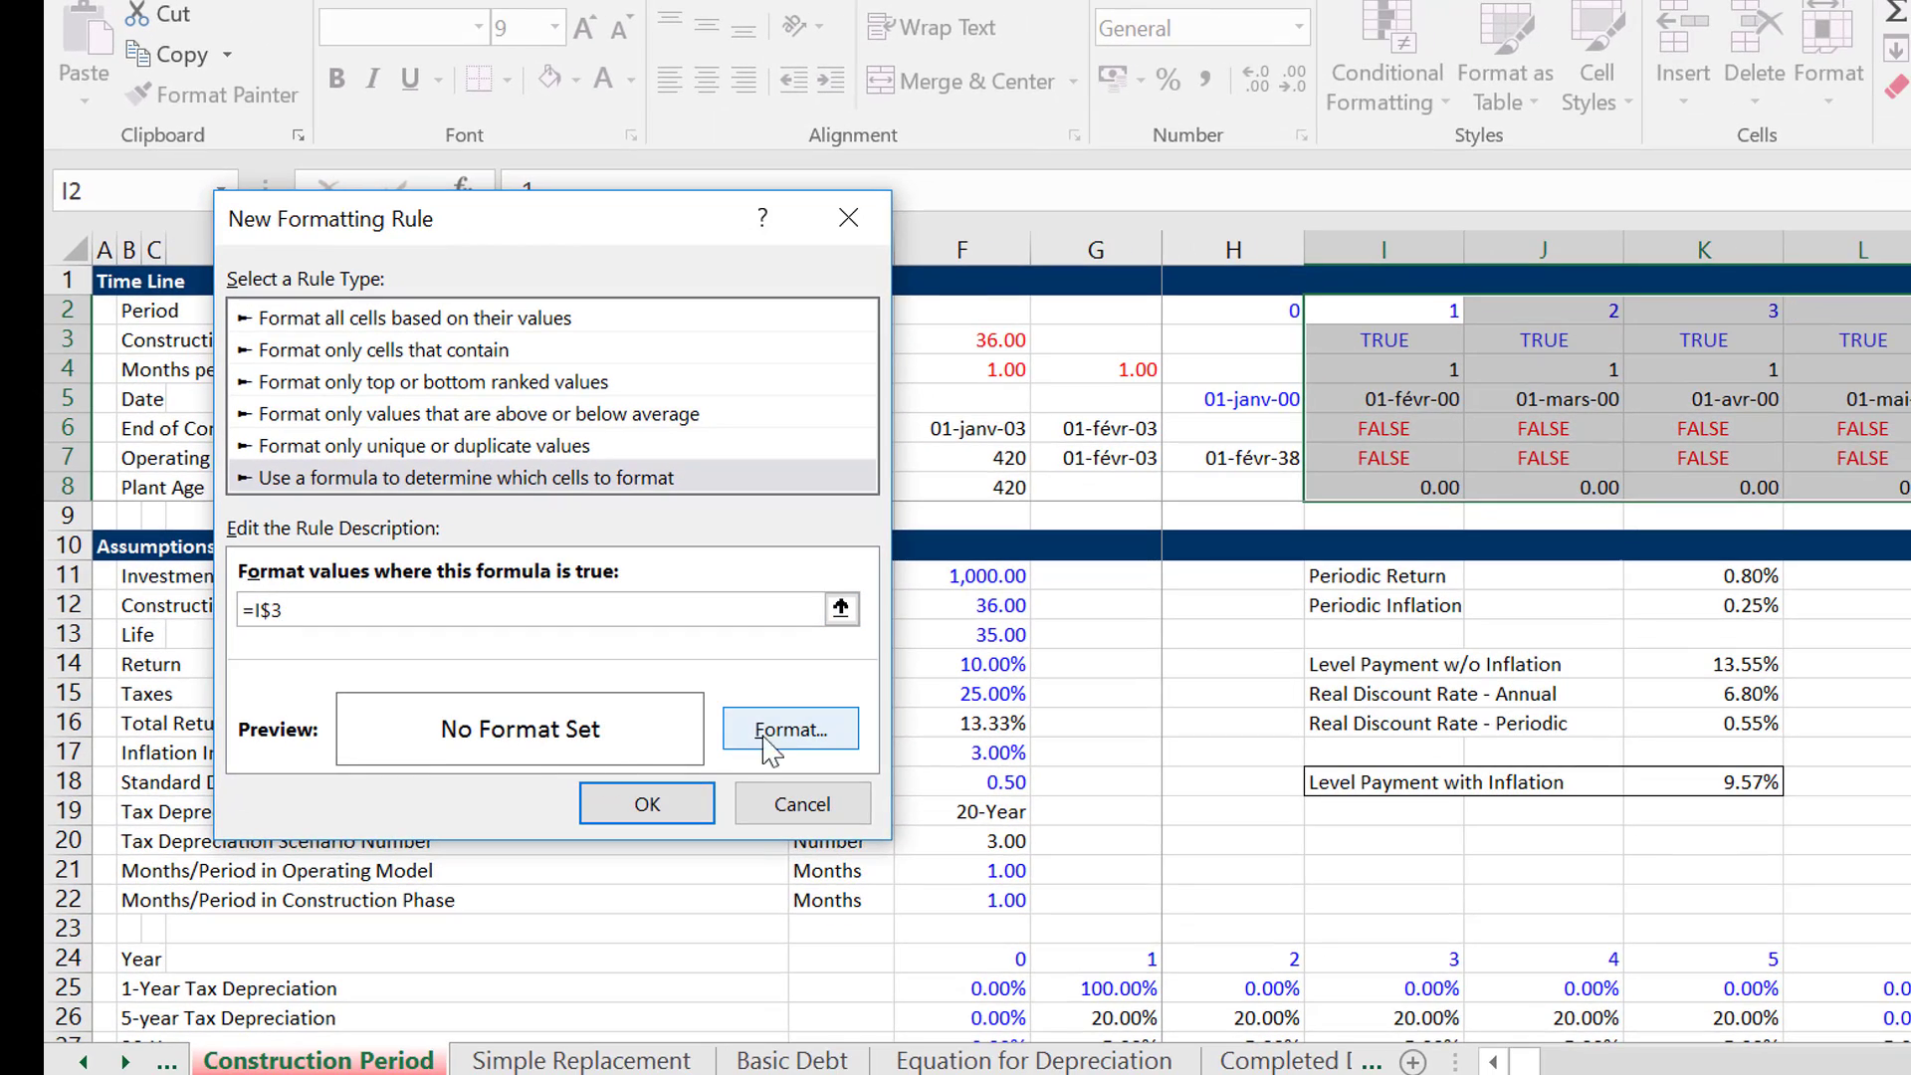
click(772, 749)
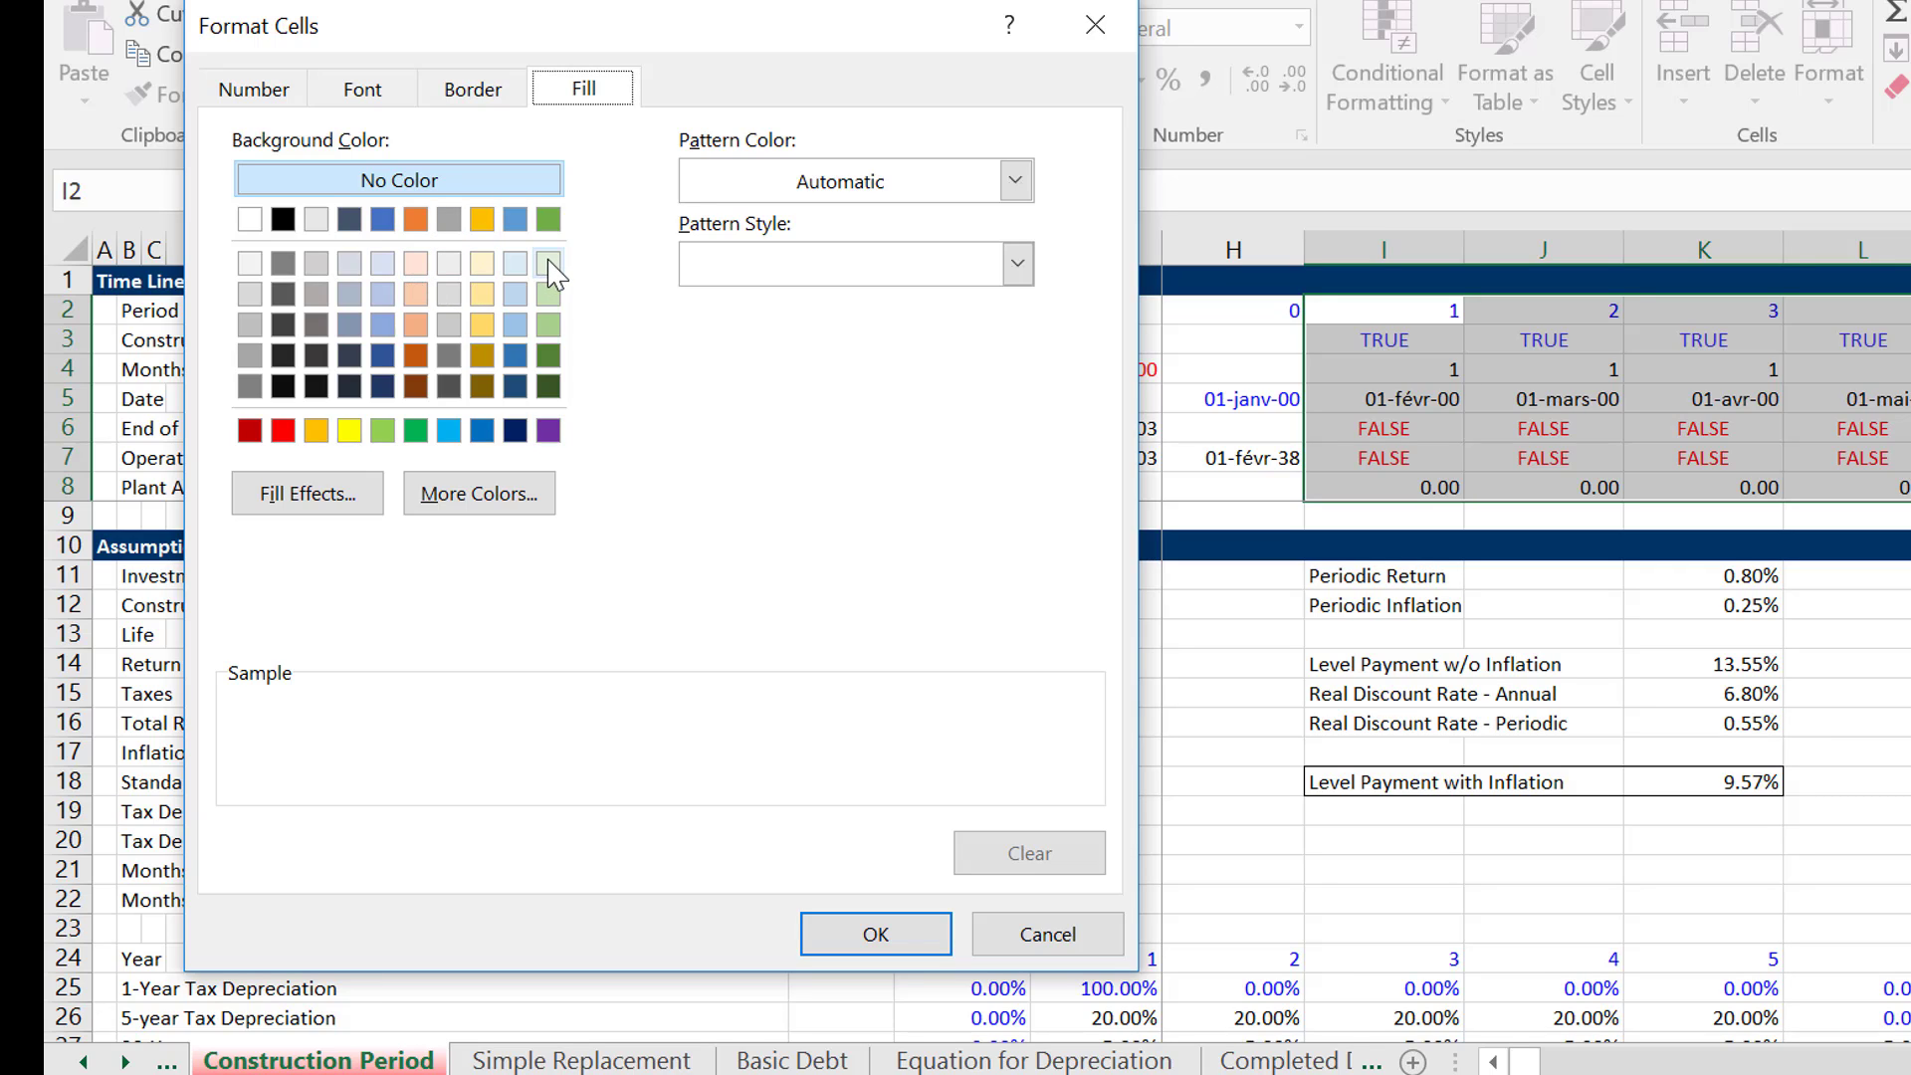
click(416, 267)
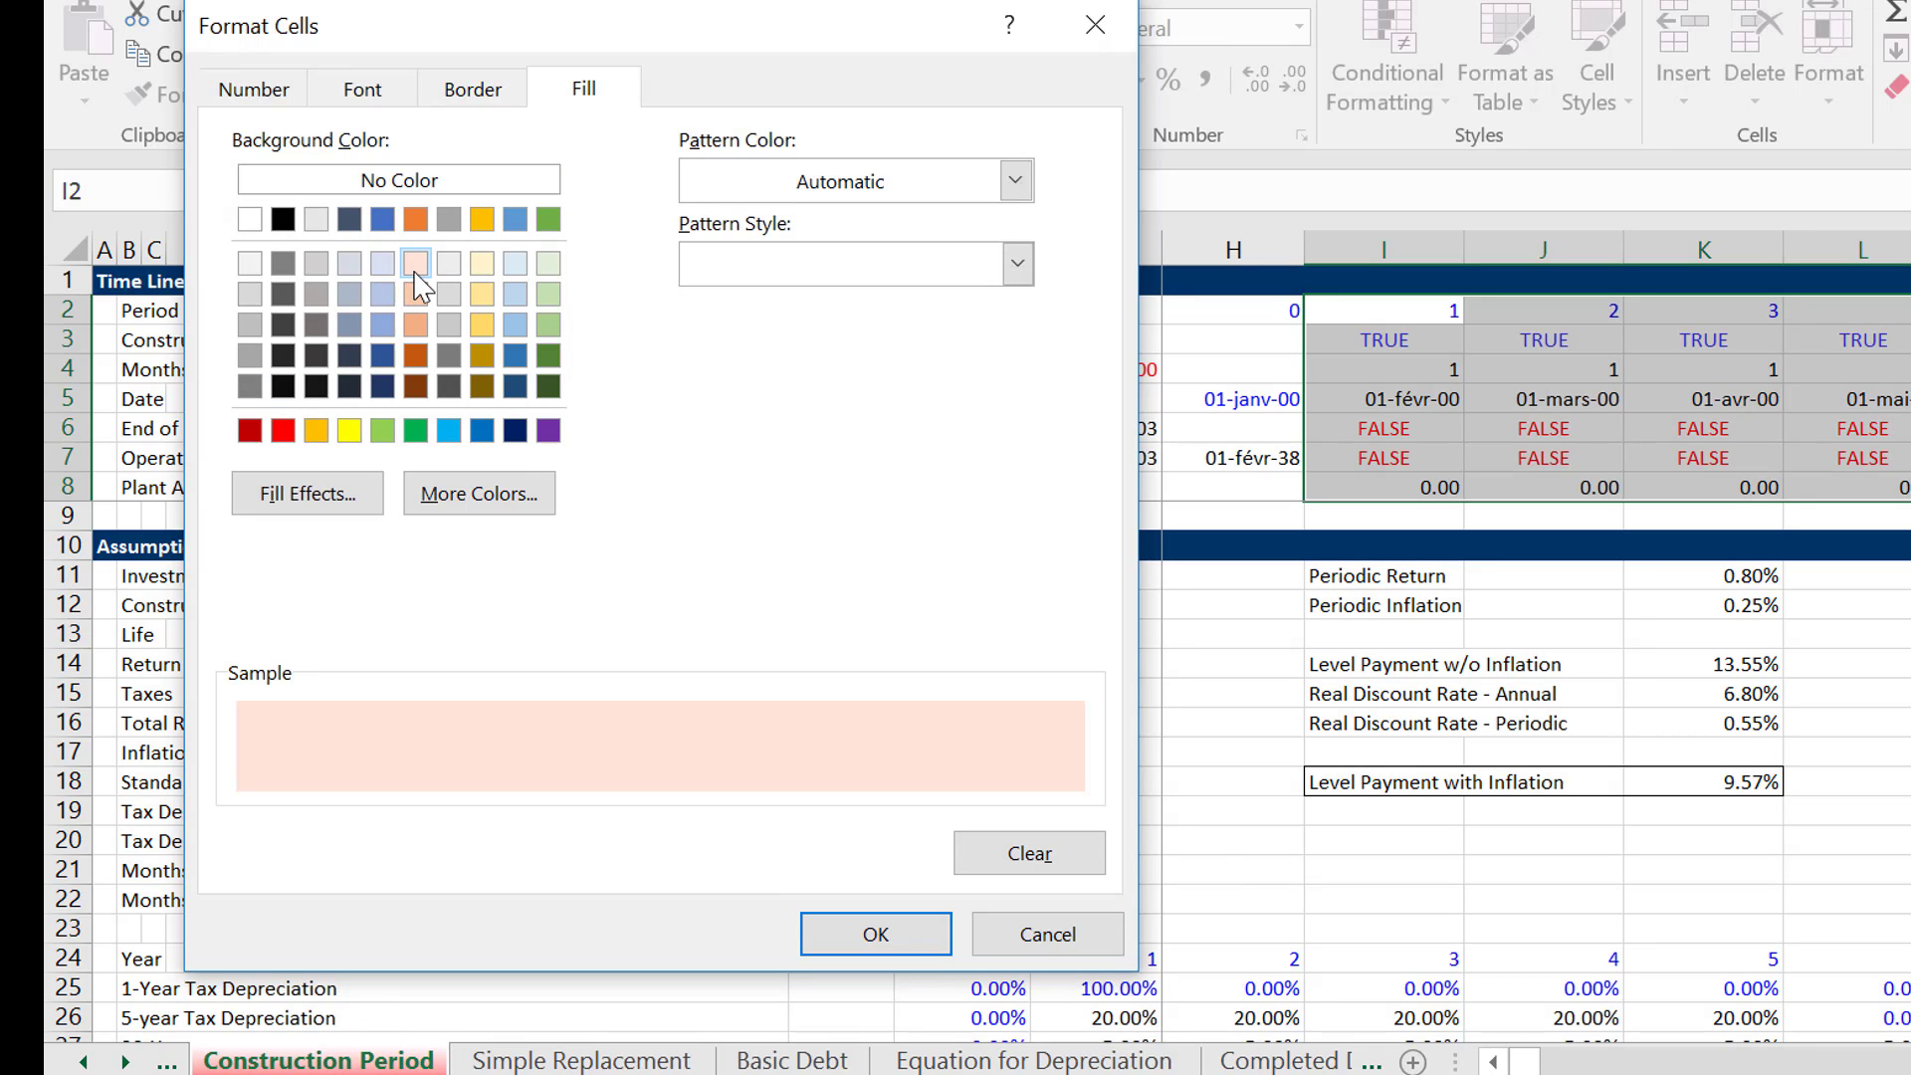
click(848, 934)
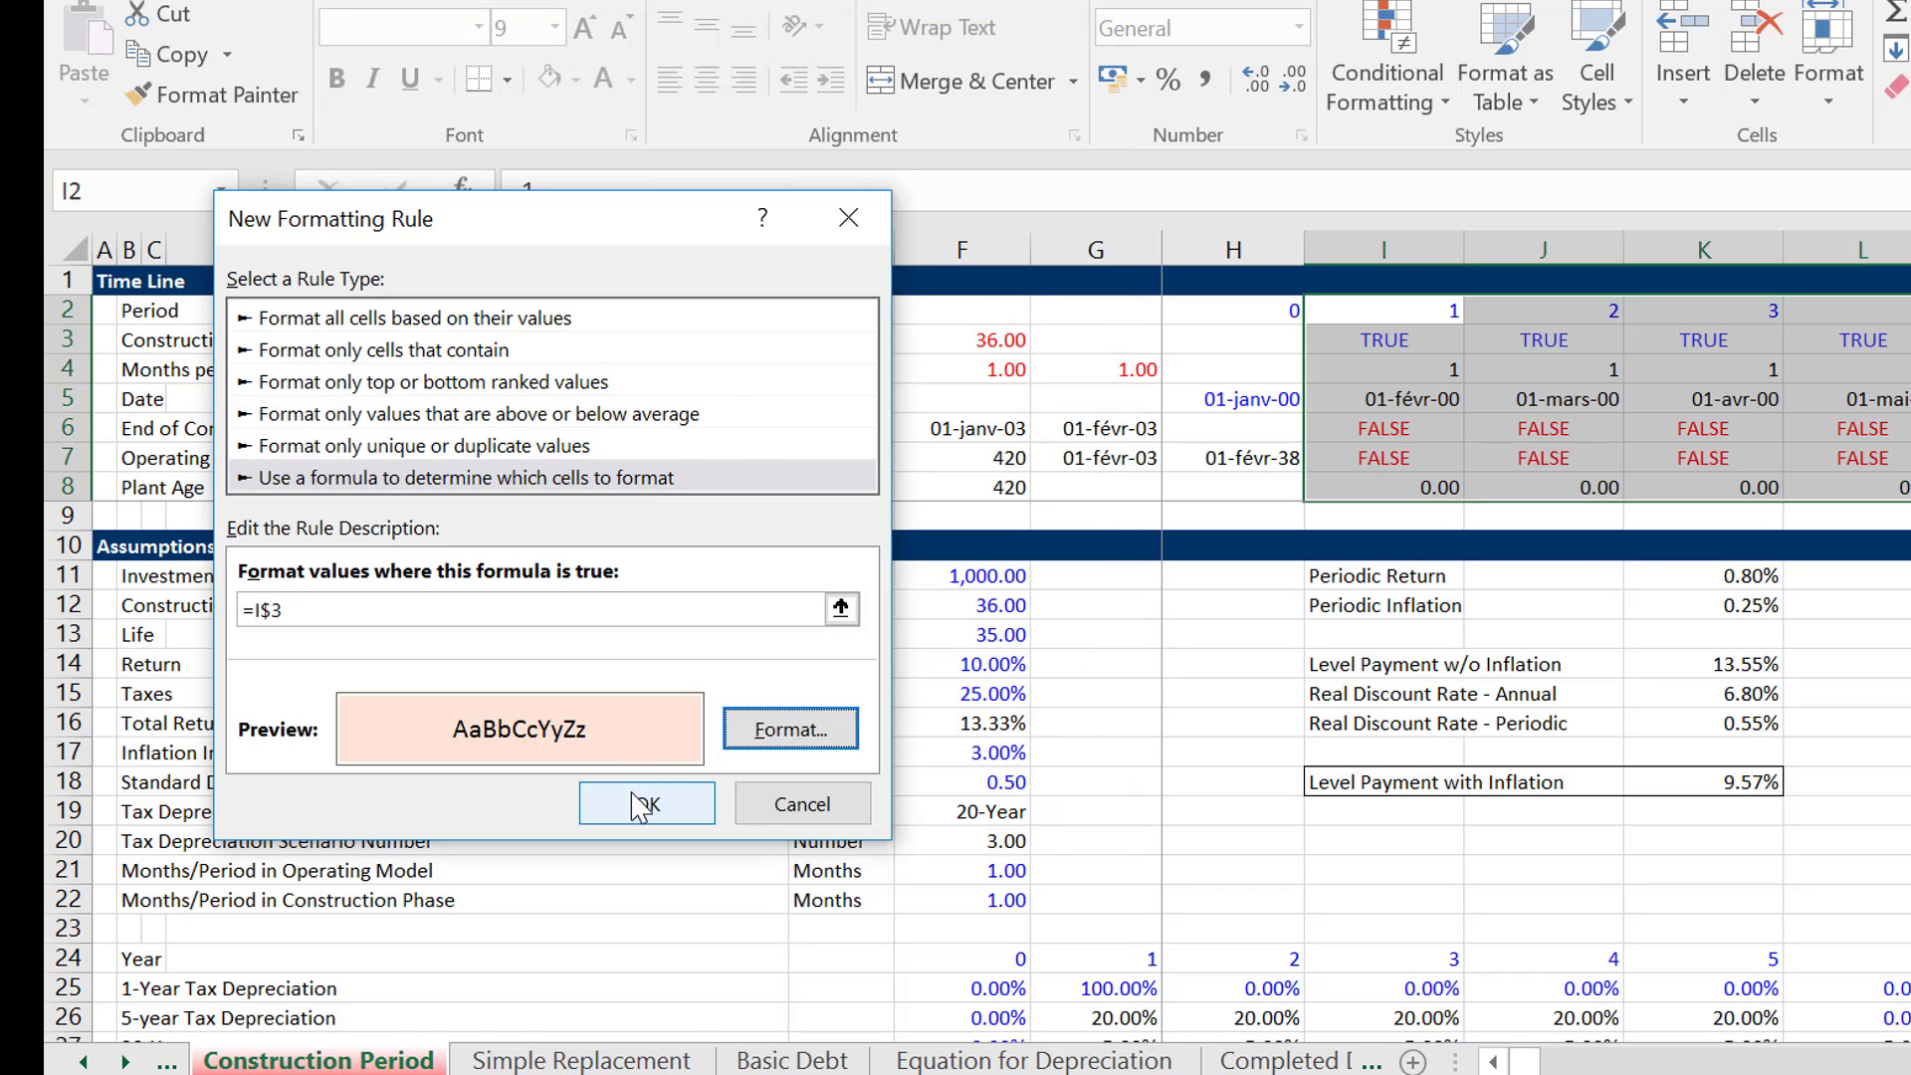
click(642, 804)
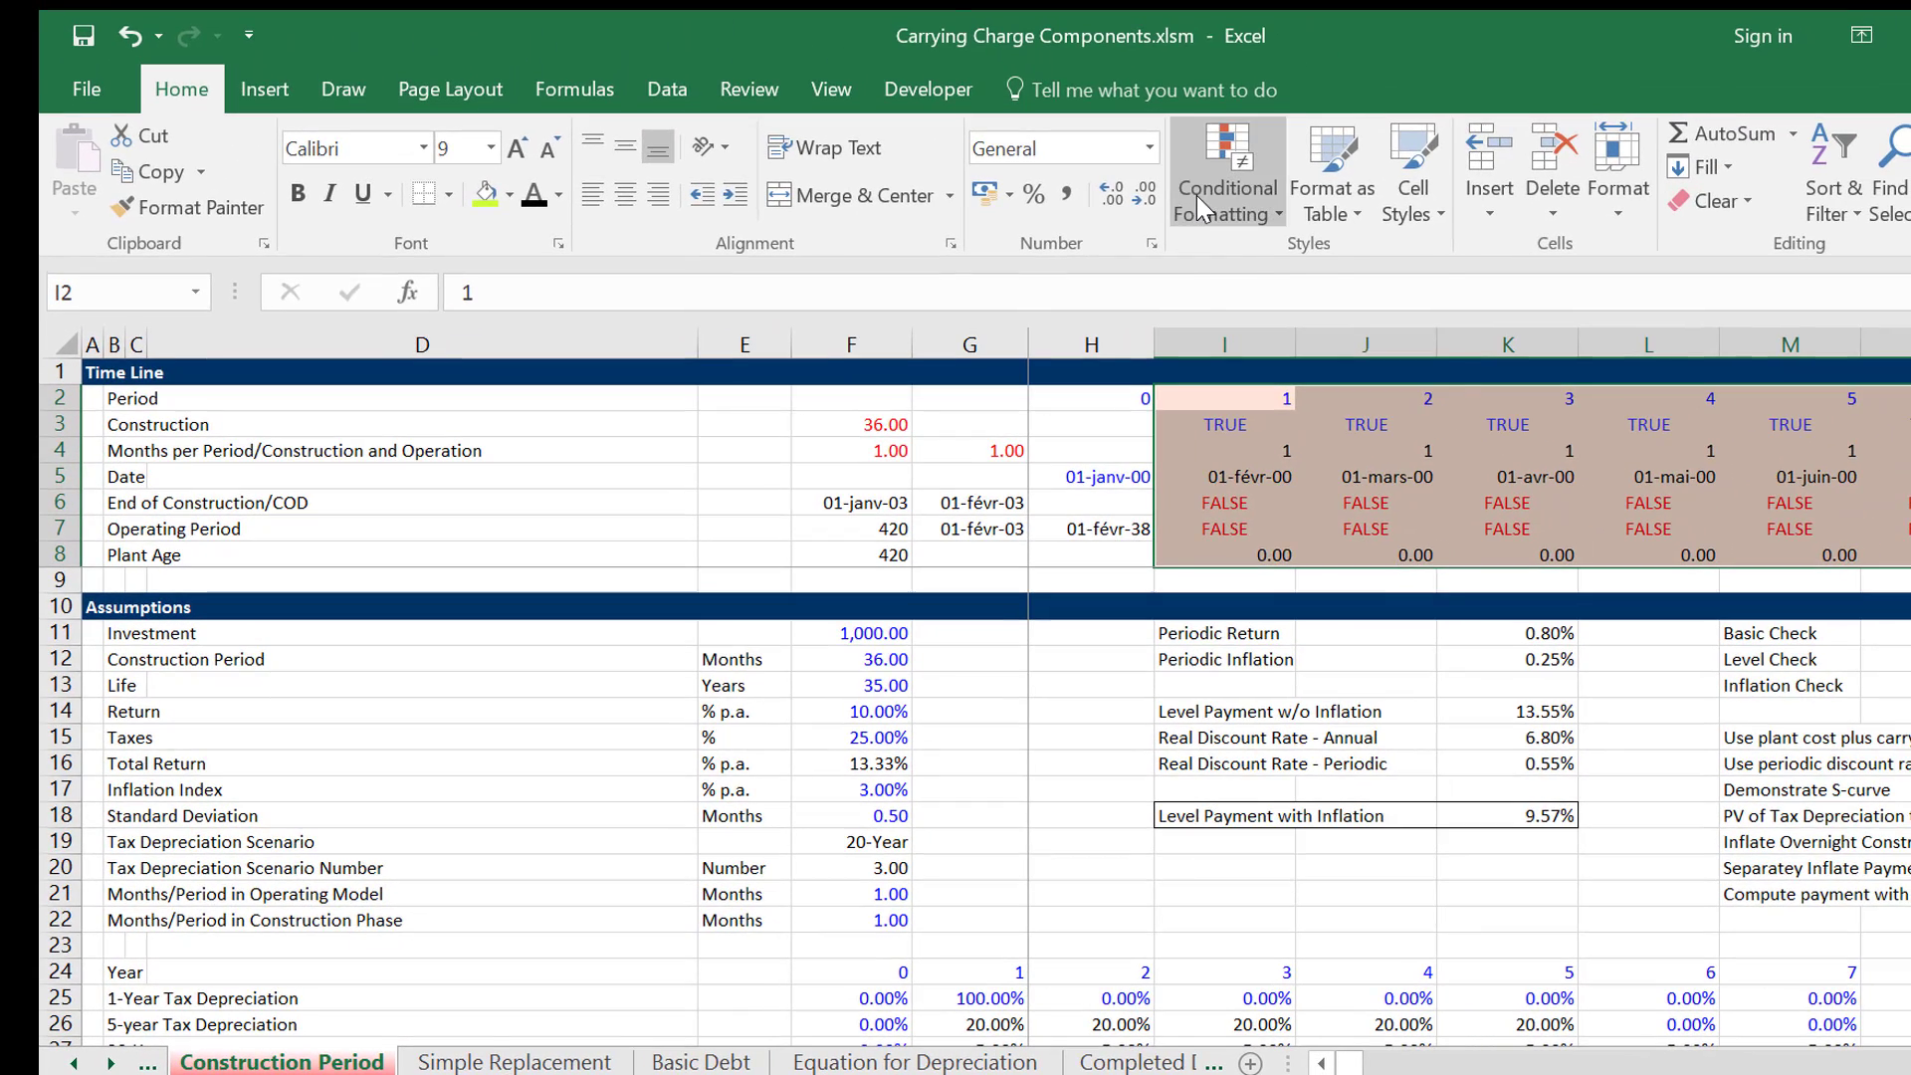
Start a second formula-based conditional formatting rule on the selected range with the formula =I$7 for the Operating Period switch.
click(1196, 195)
mouse_move(1239, 625)
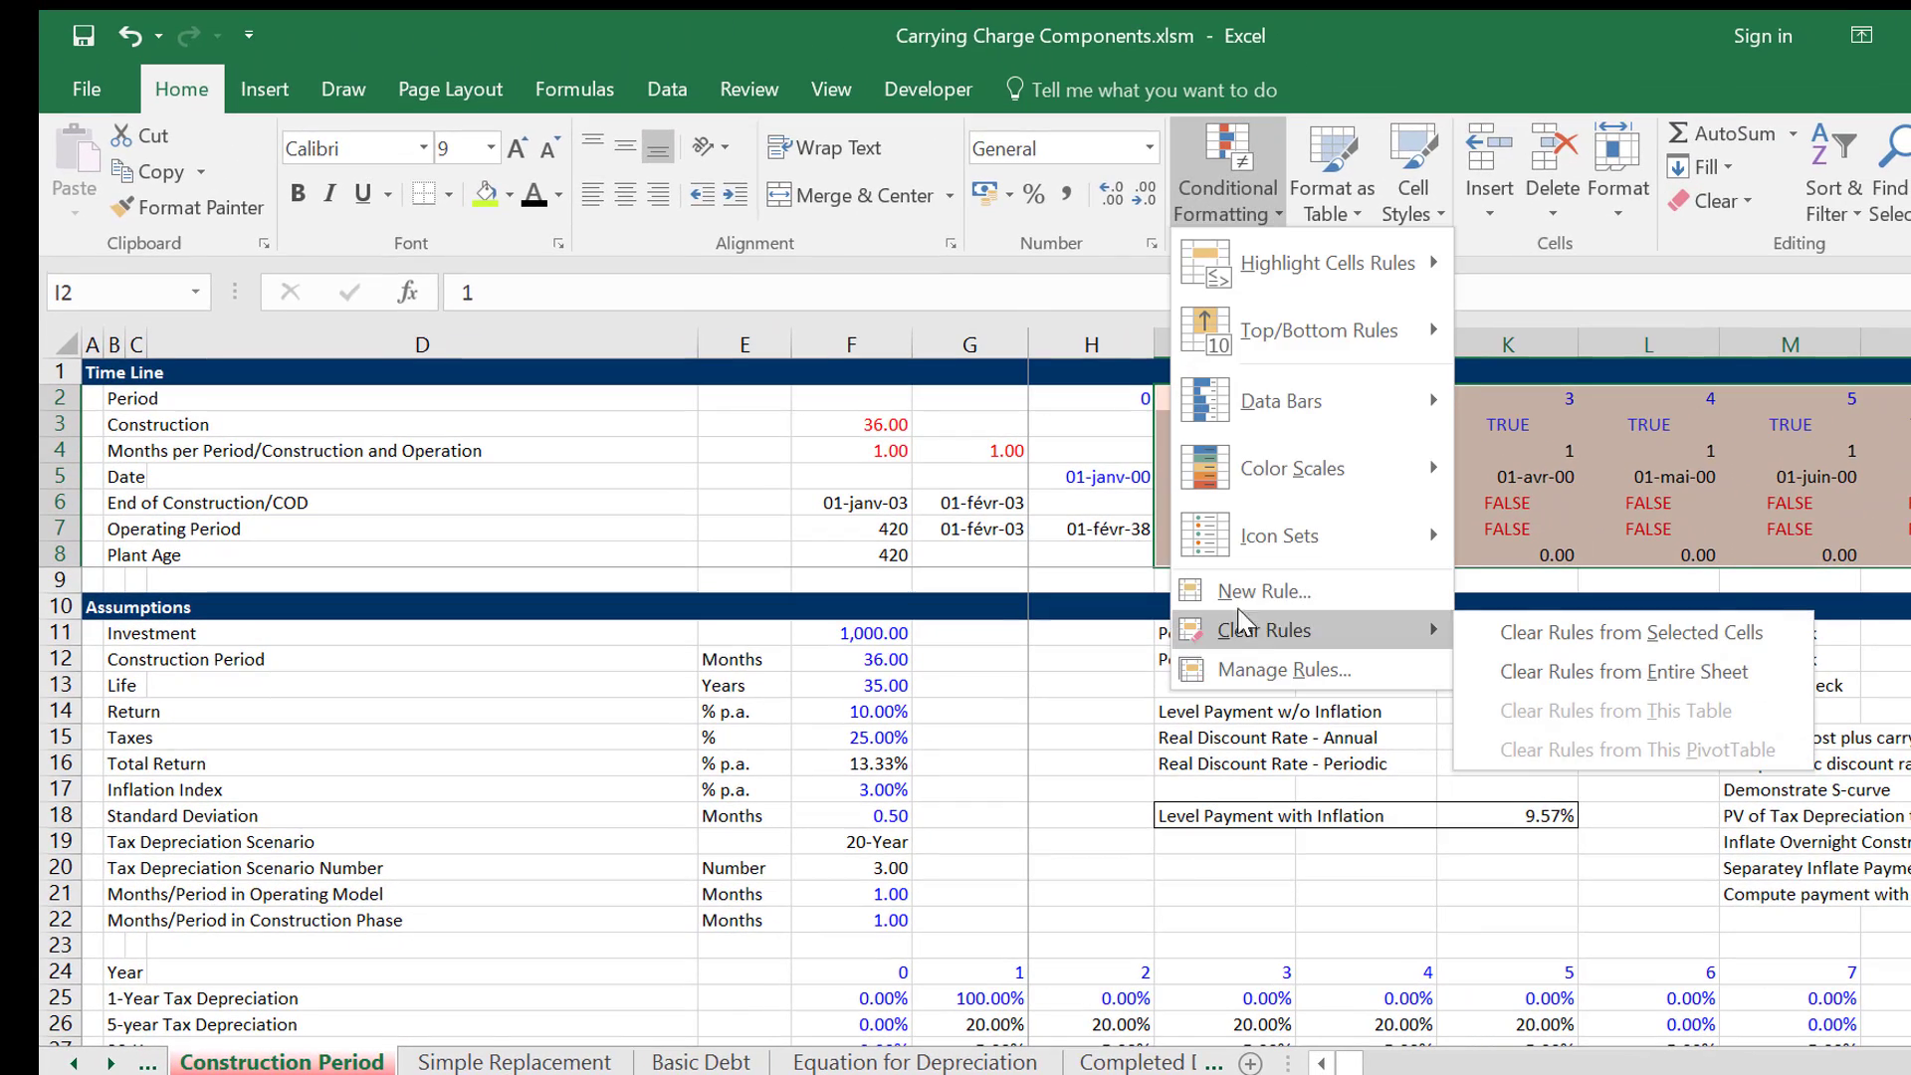
click(1246, 592)
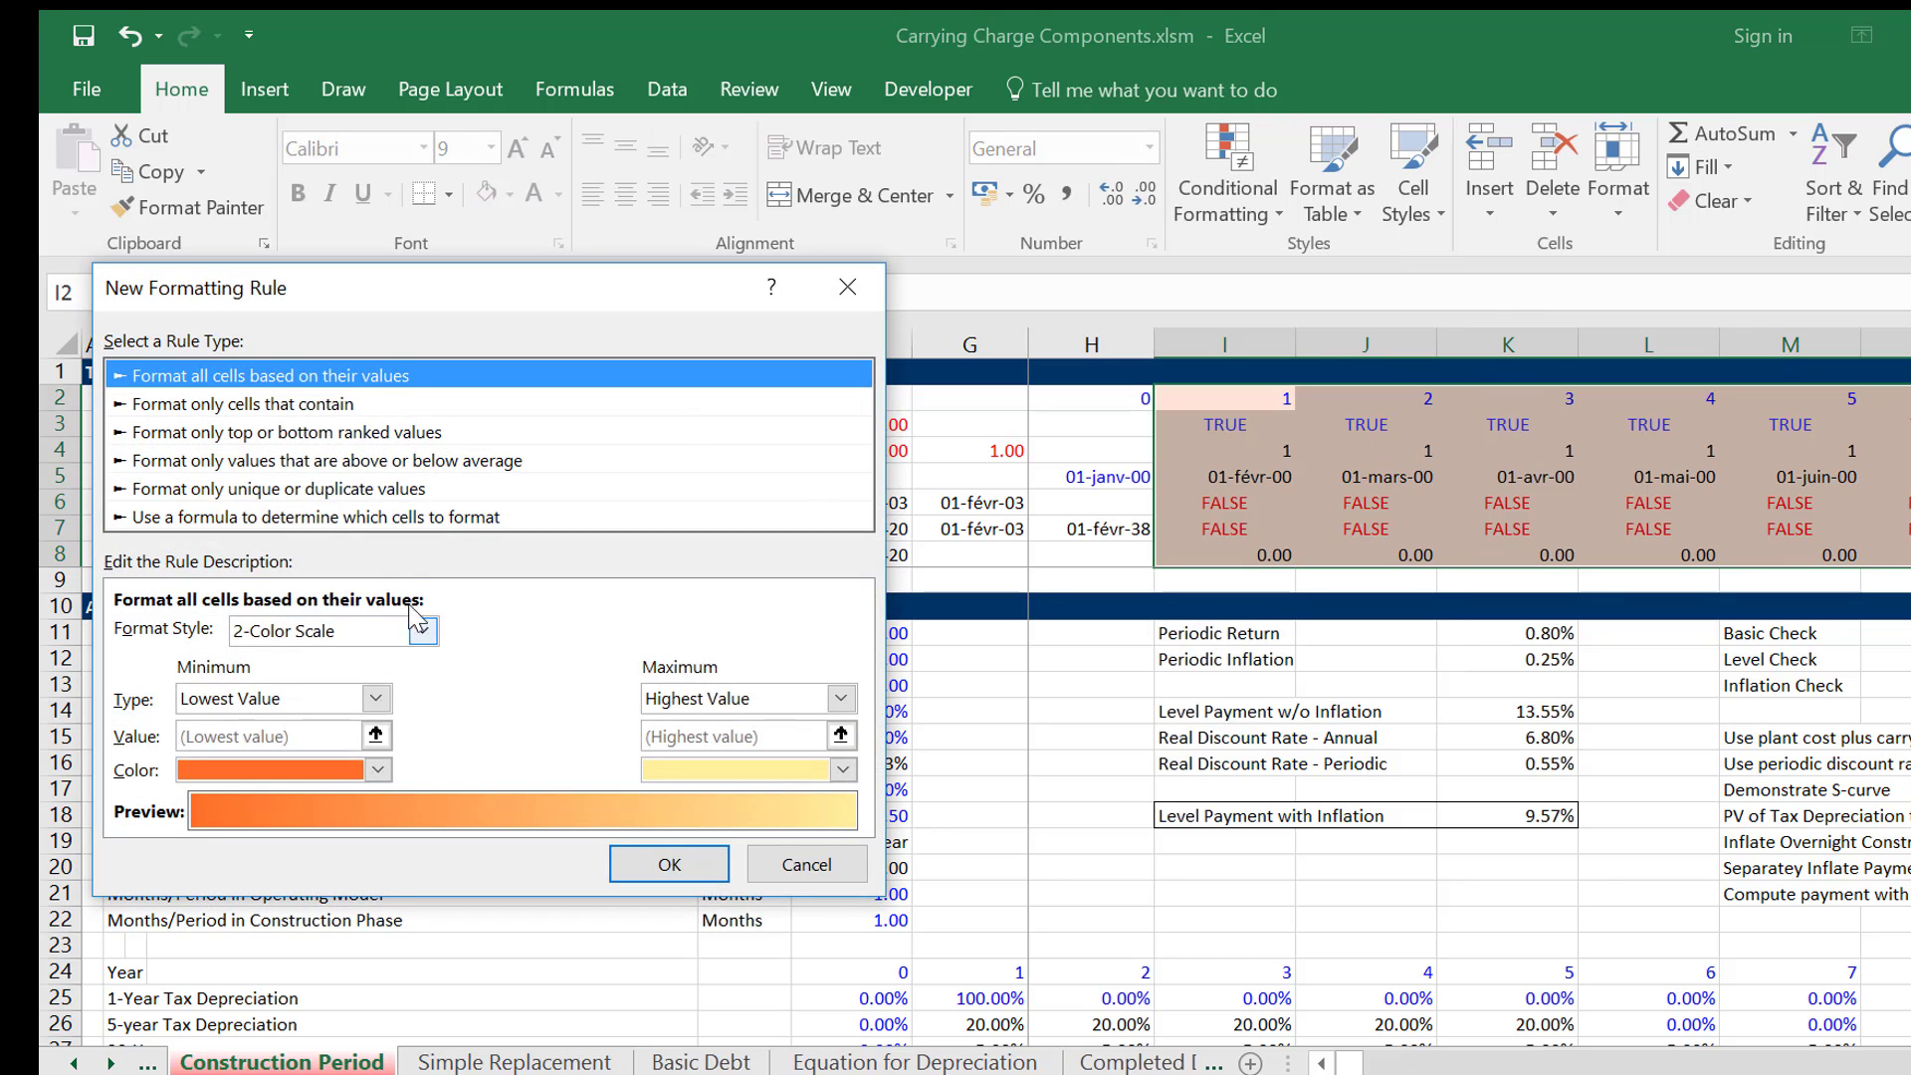
click(353, 518)
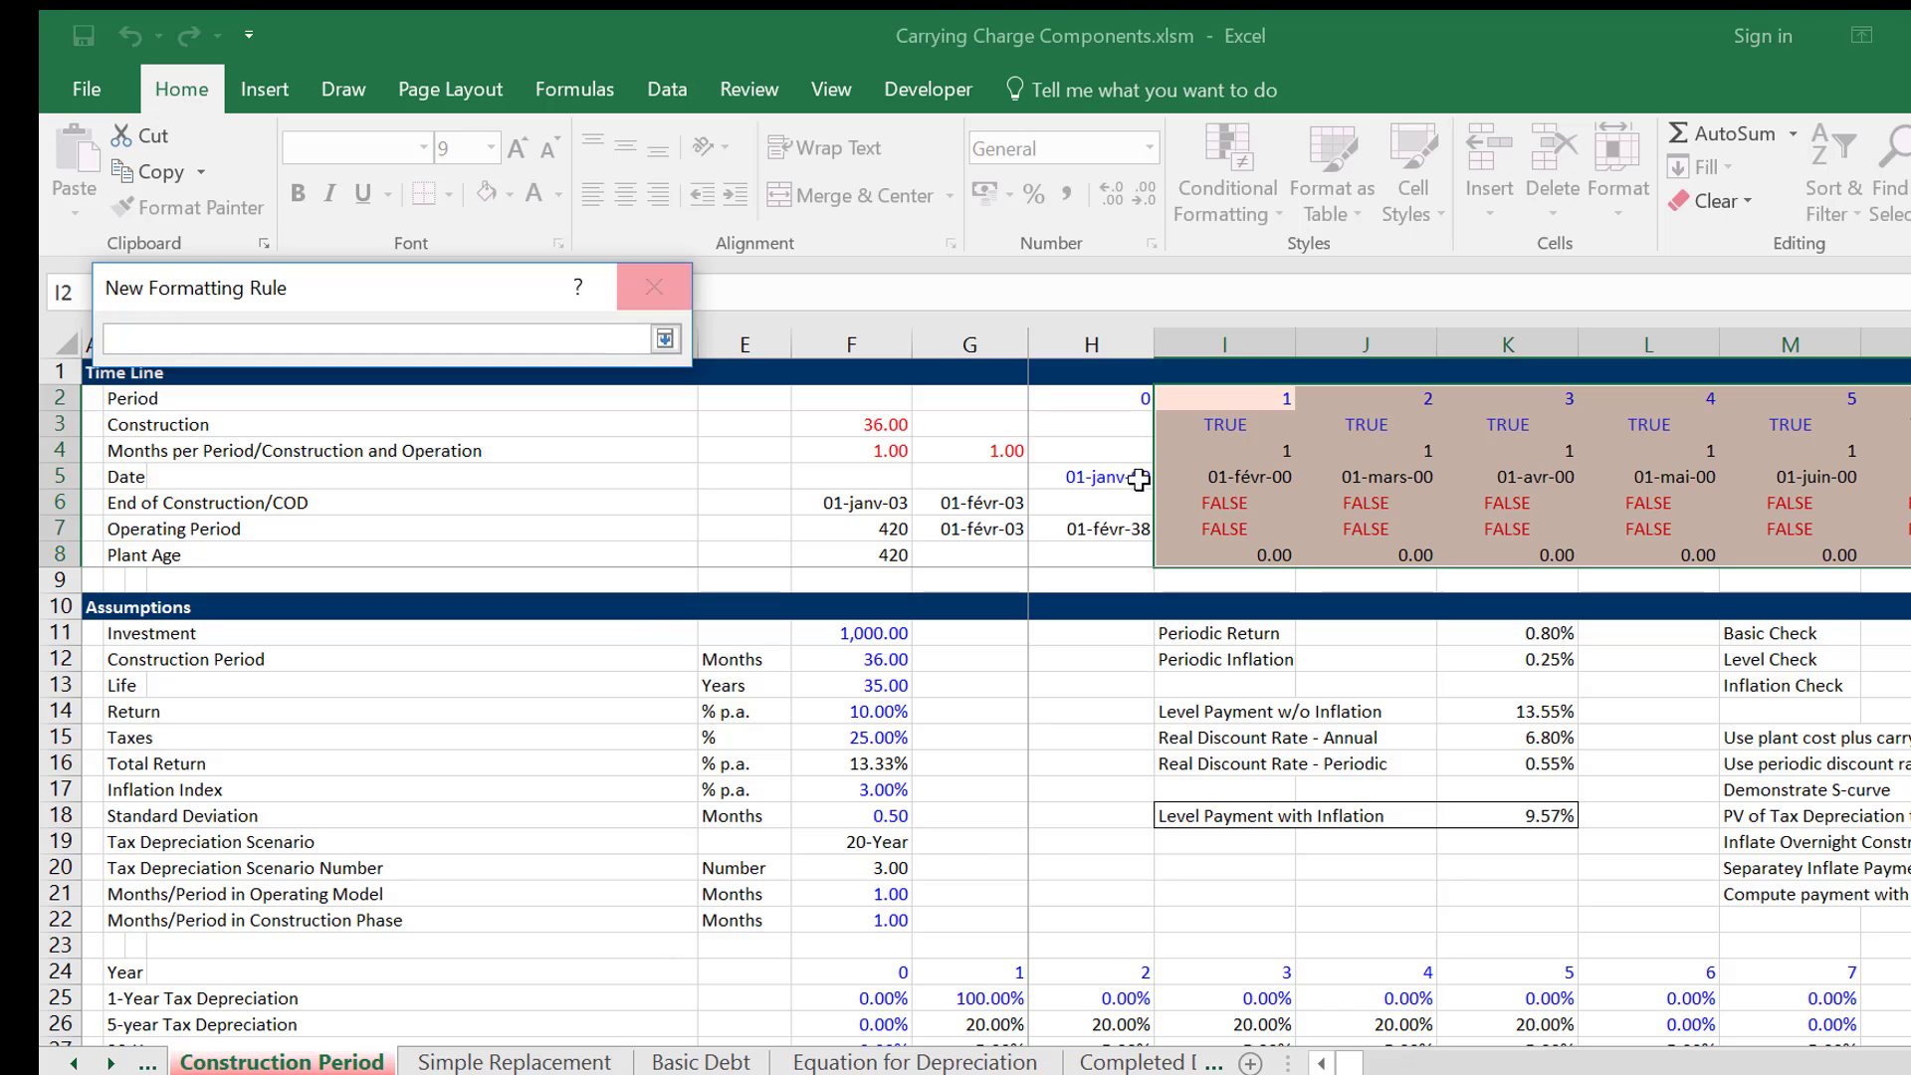
click(1217, 527)
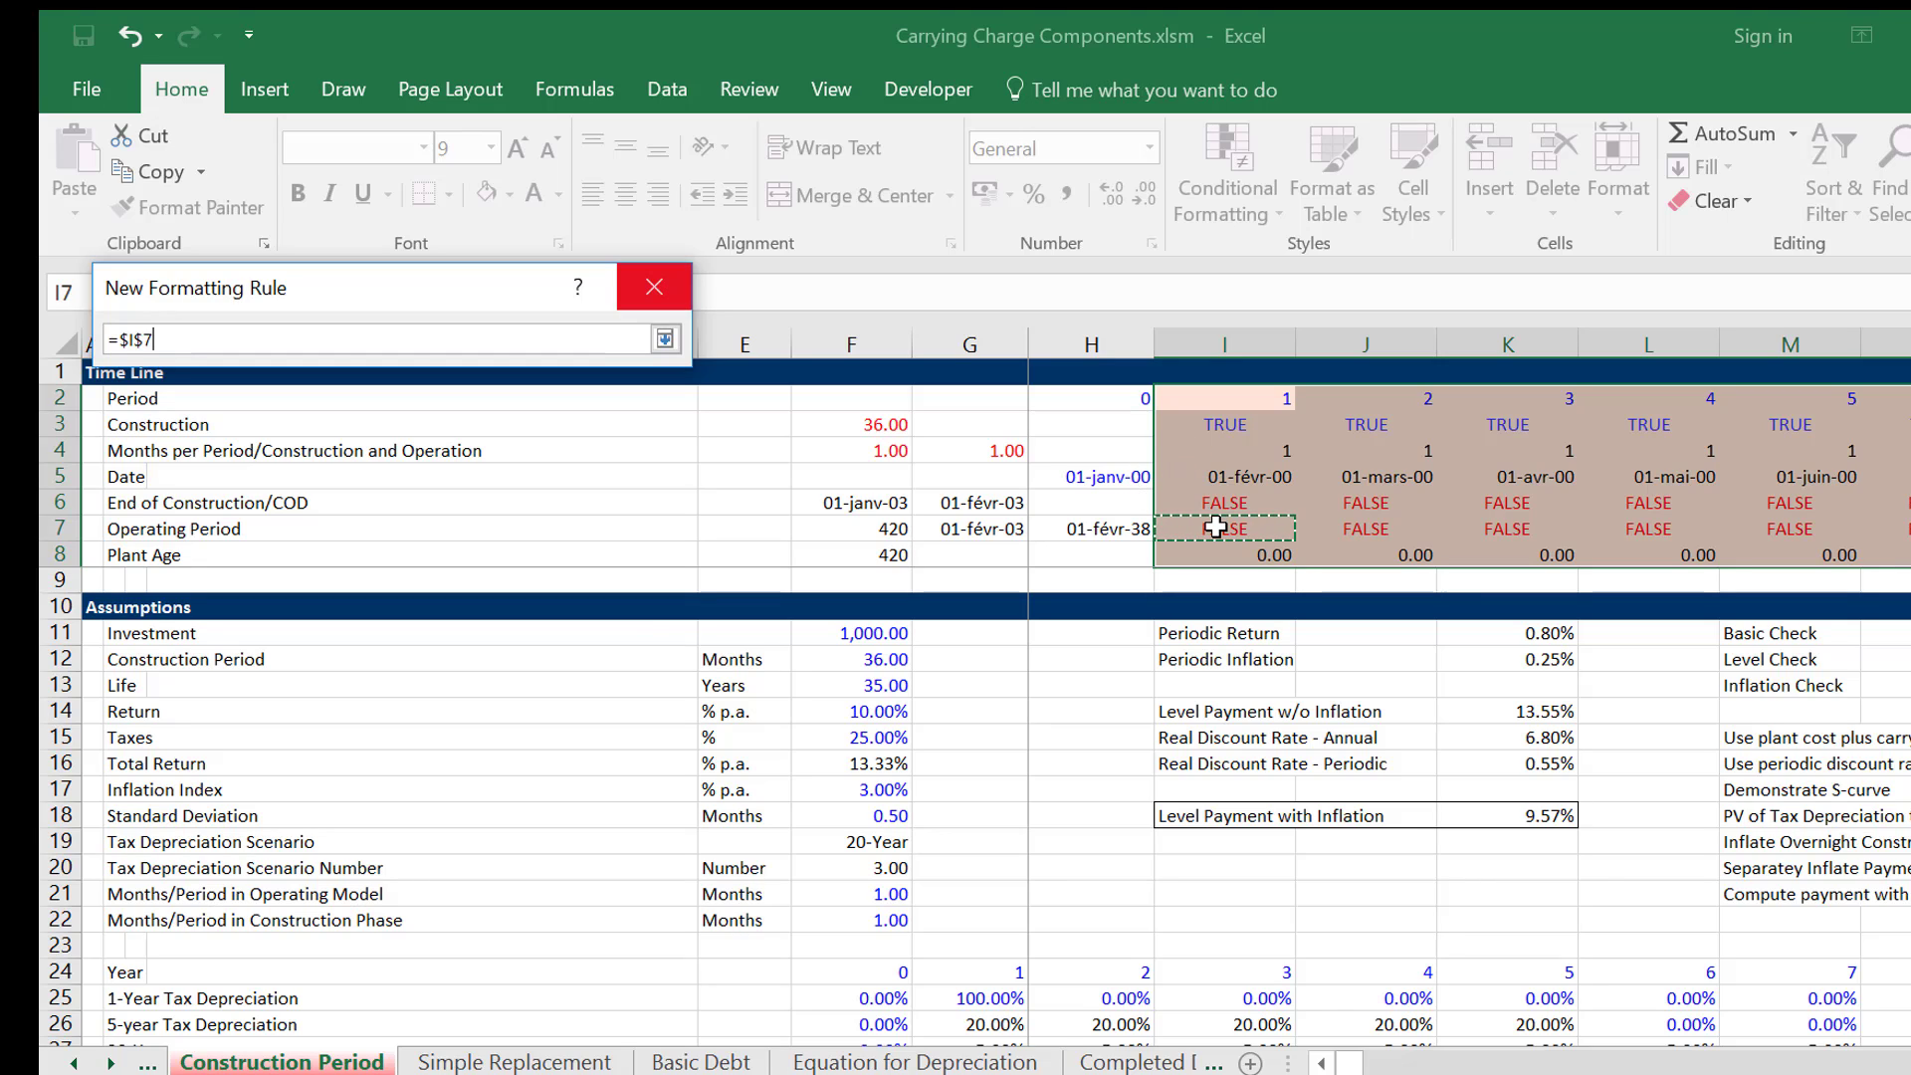
key(F4)
key(Return)
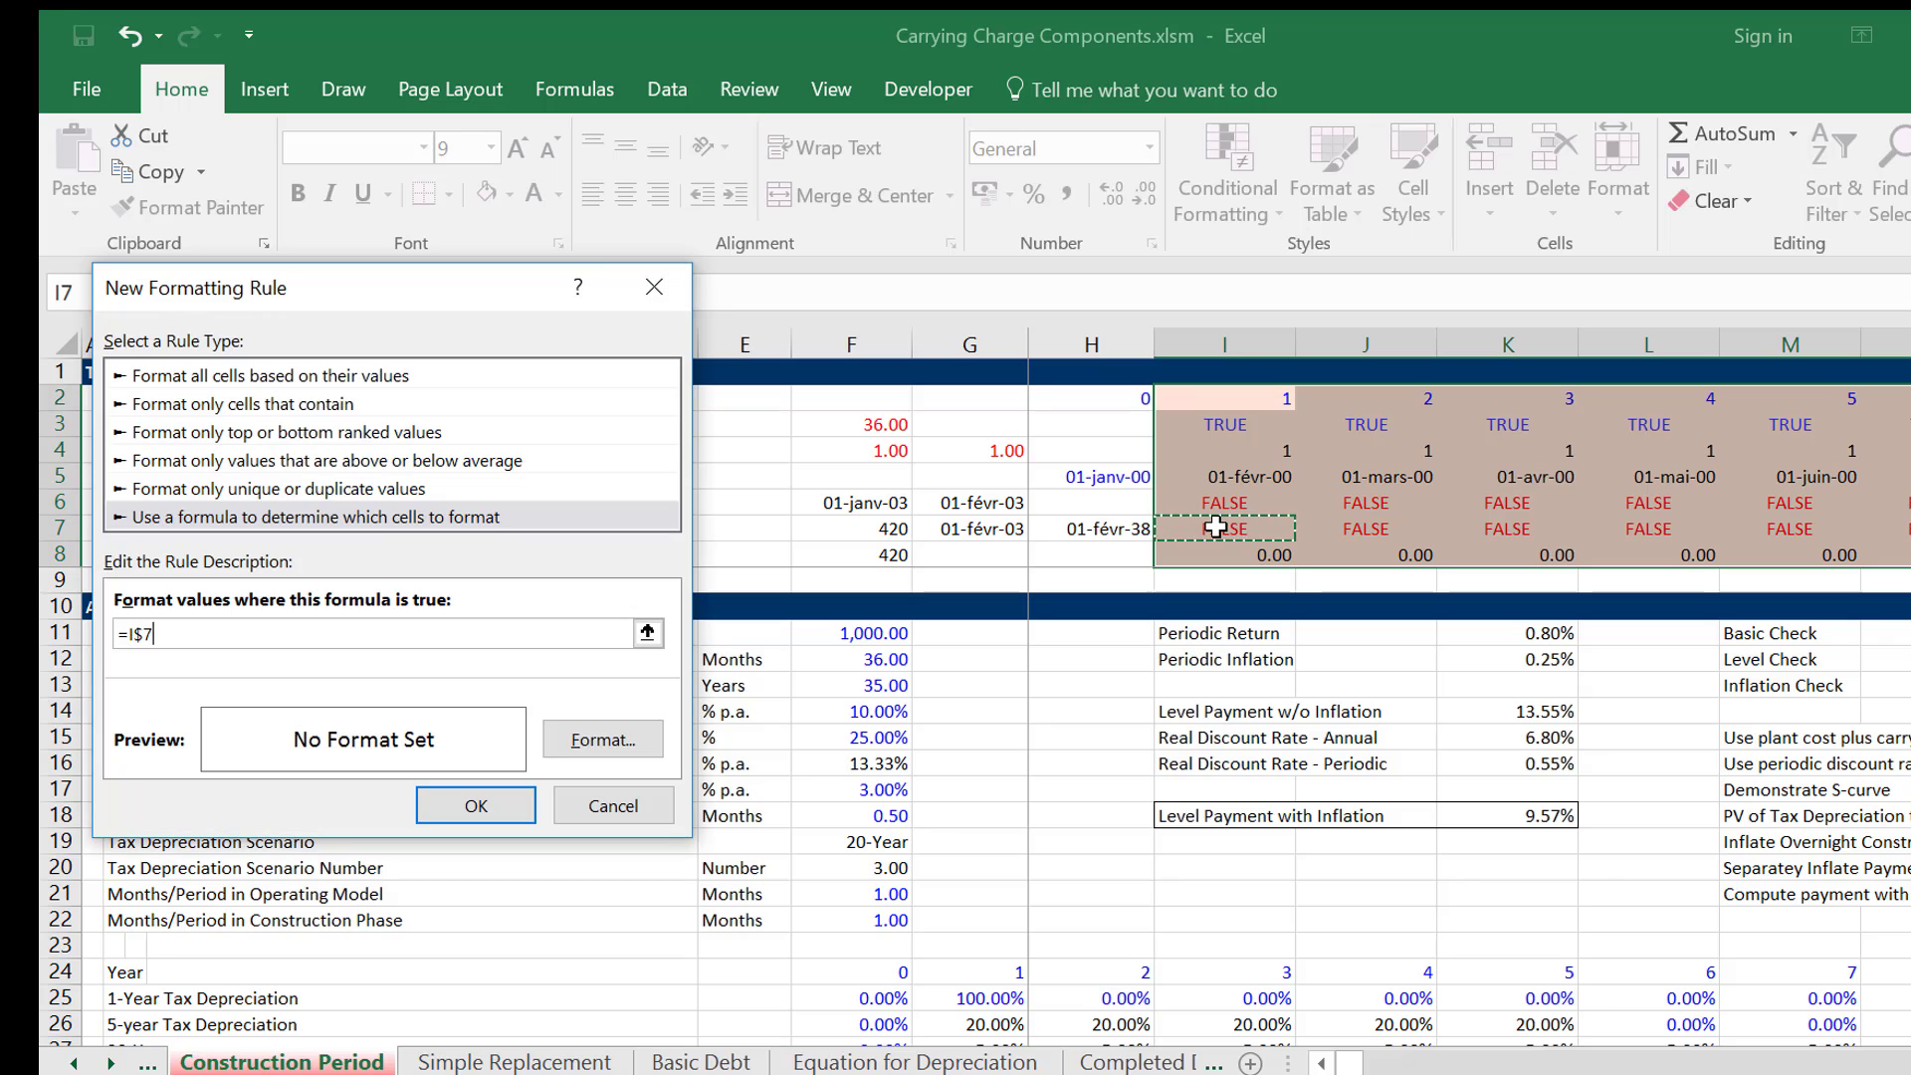
Give the =I$7 rule a light green fill and apply it to the time line.
click(602, 741)
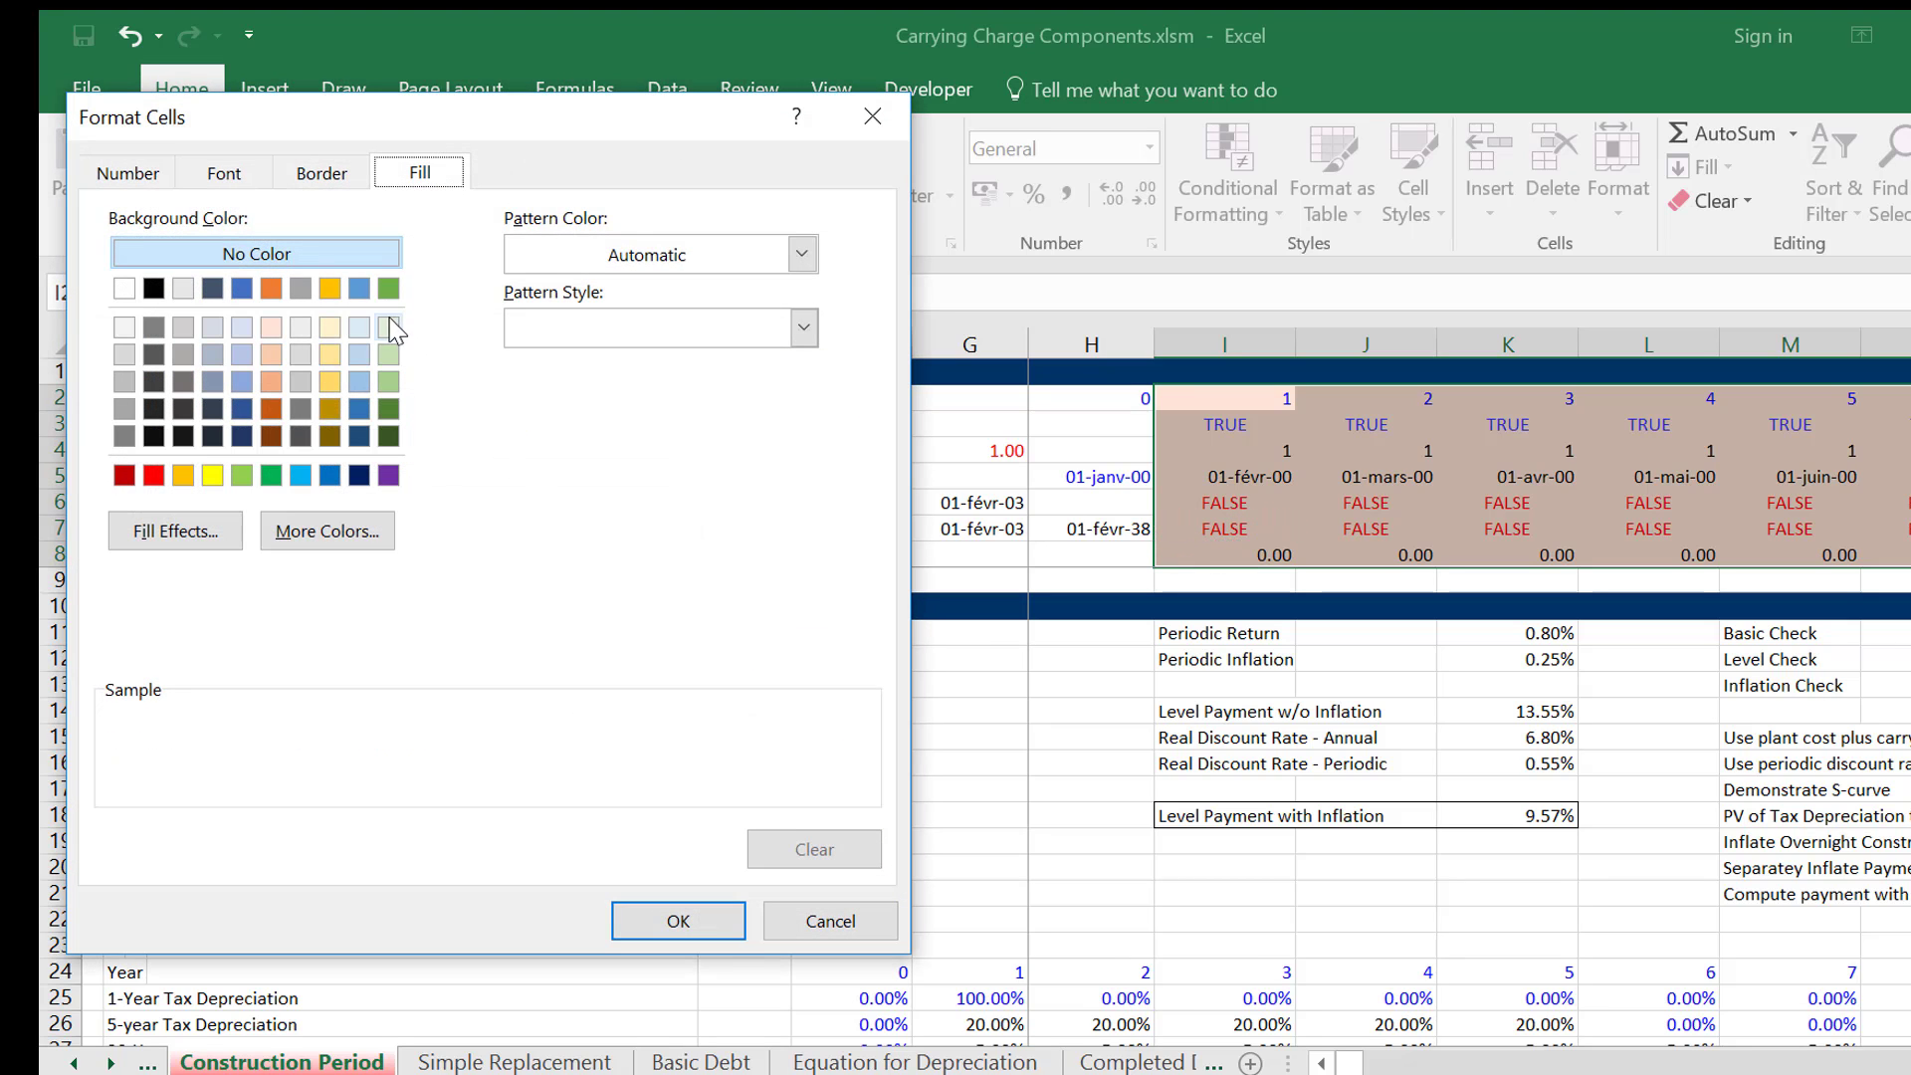
click(392, 333)
click(391, 331)
click(673, 918)
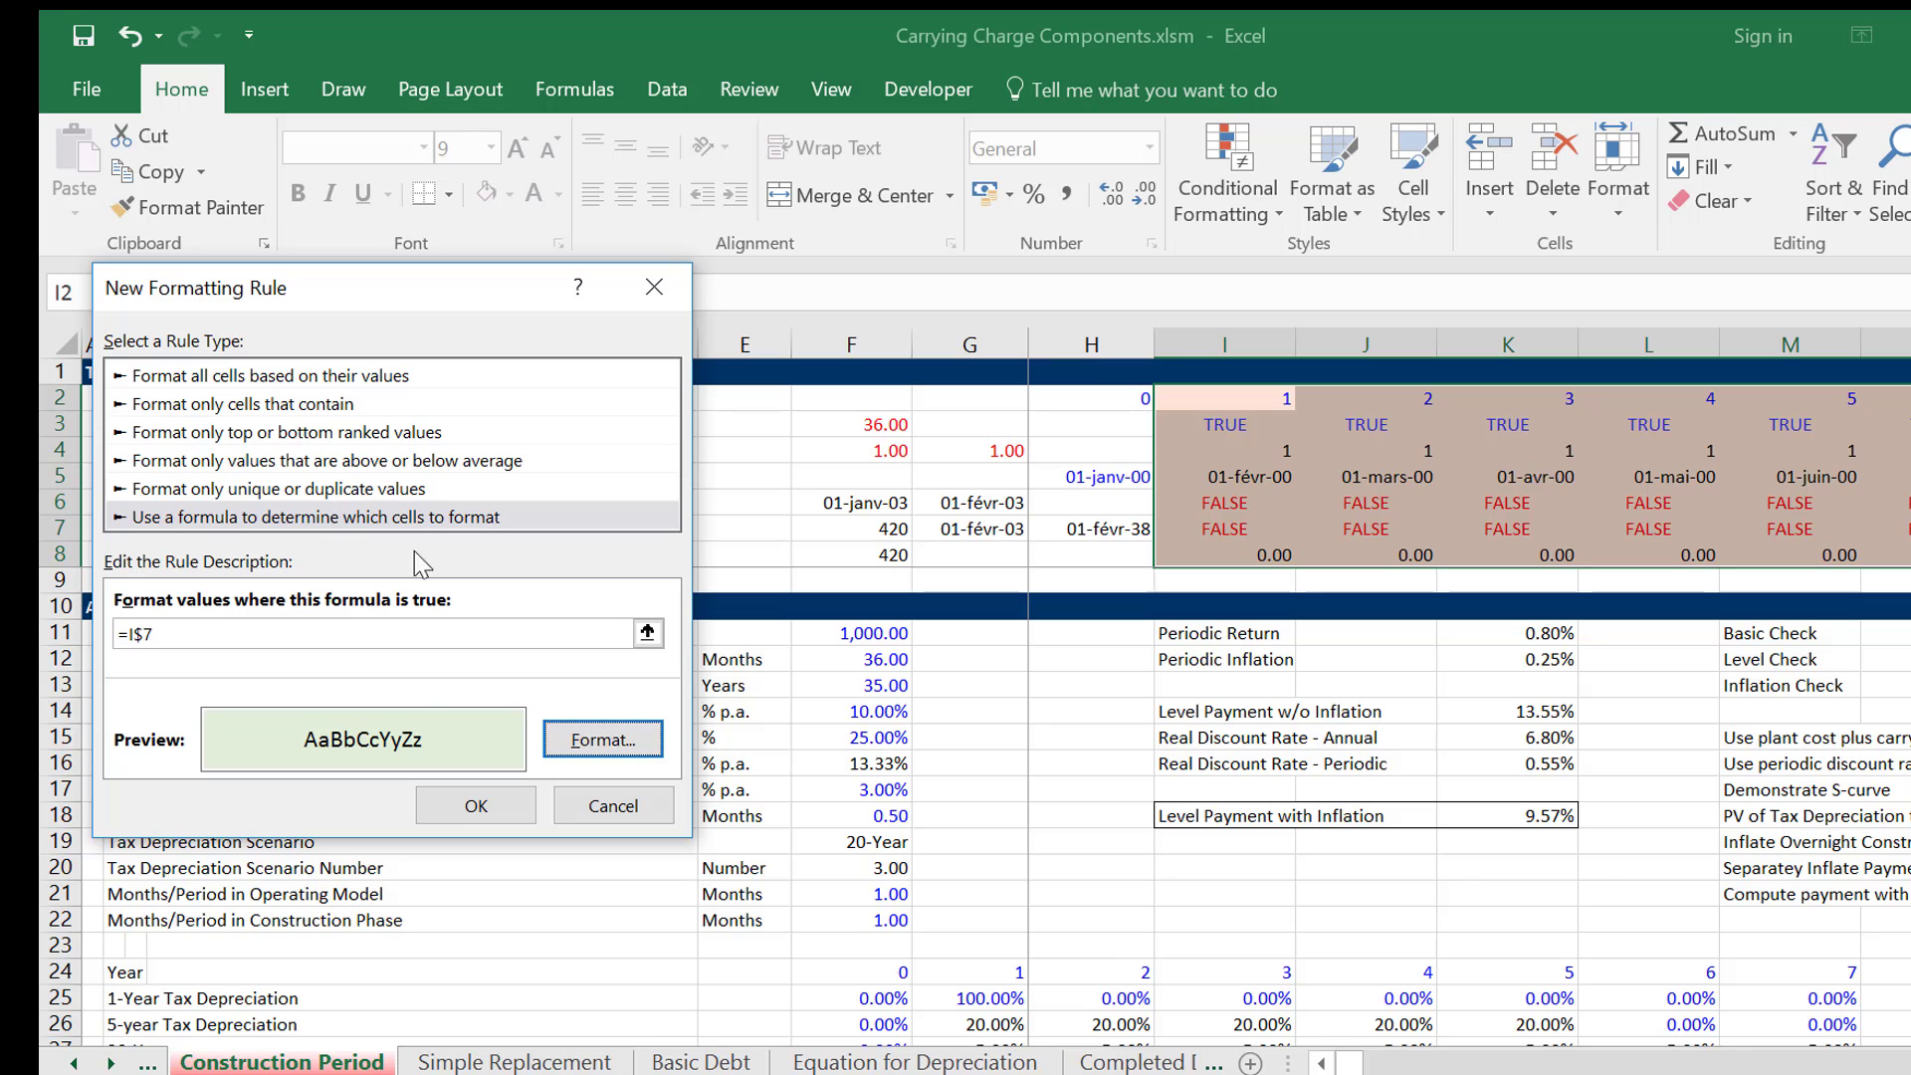
click(476, 805)
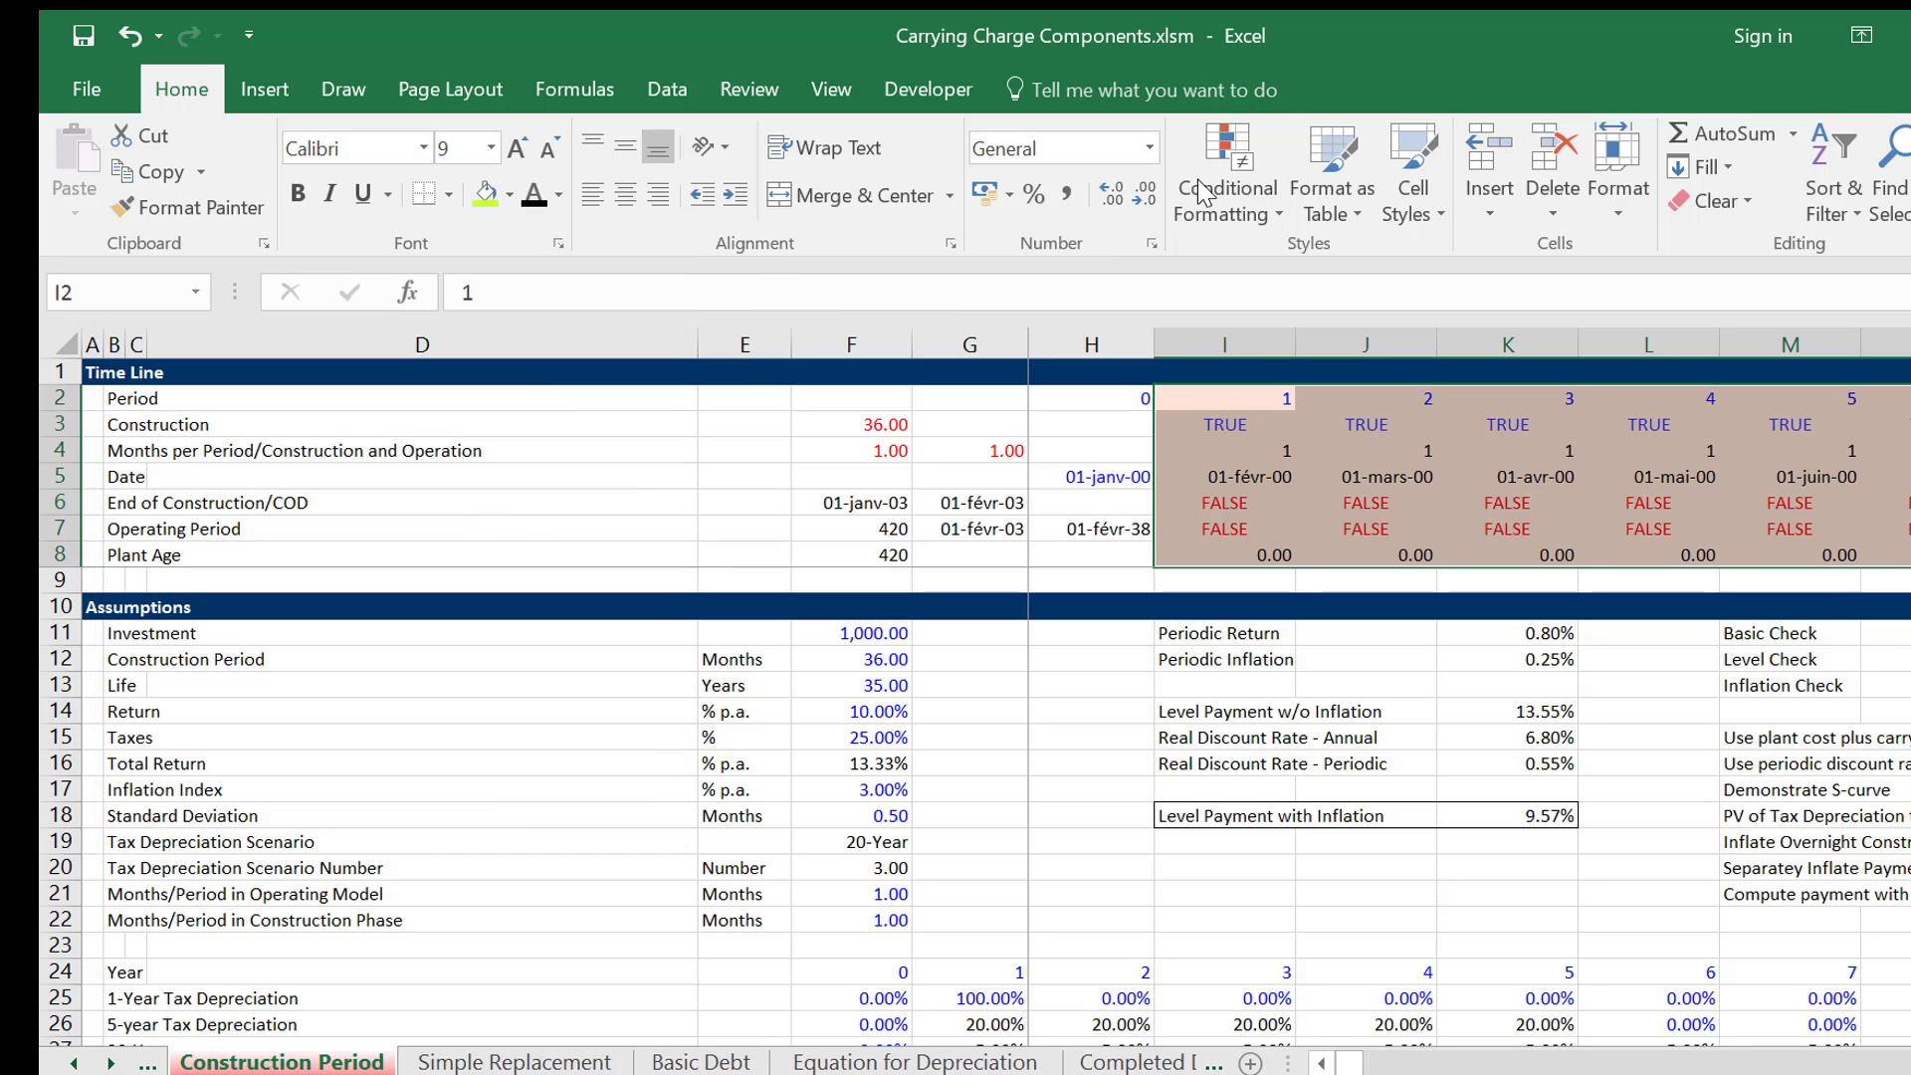
Start a third formula-based conditional formatting rule on the selected time line range with the formula =I$5=$G$6.
click(1224, 199)
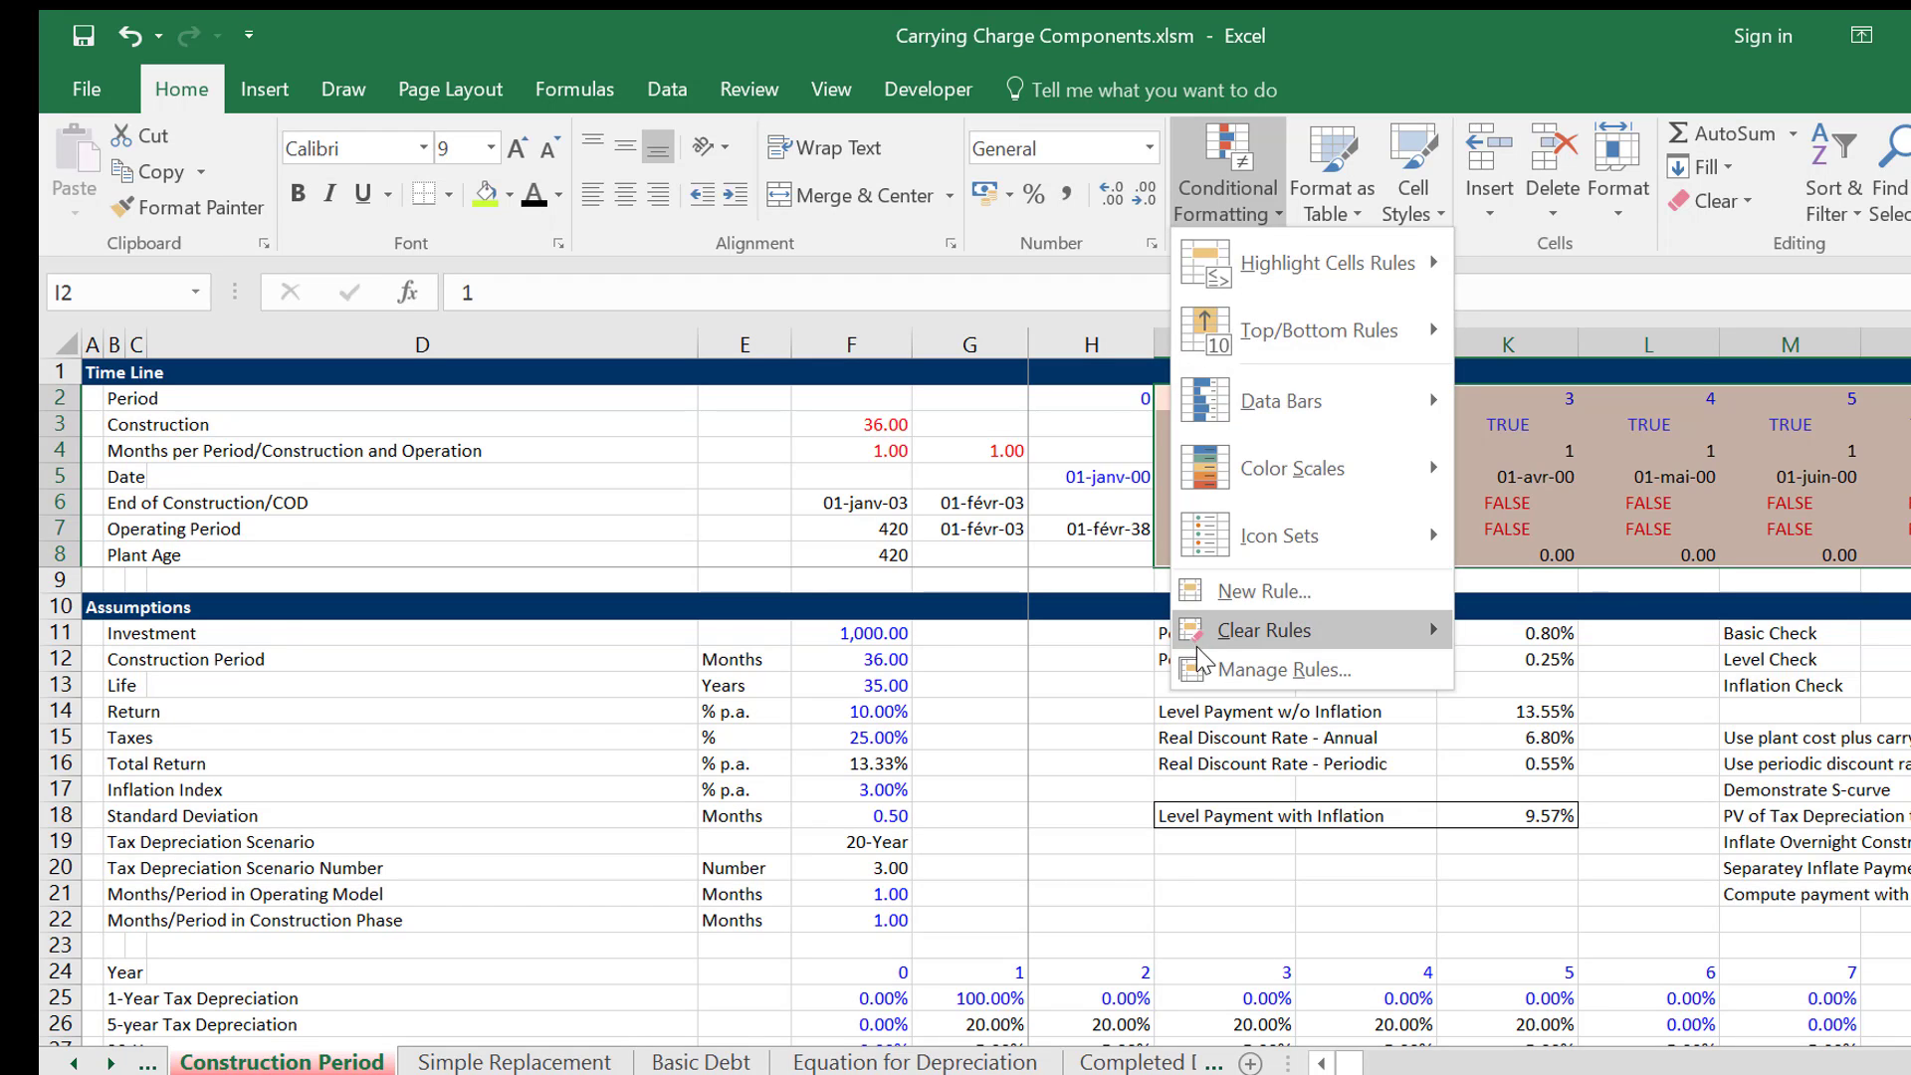
click(1240, 598)
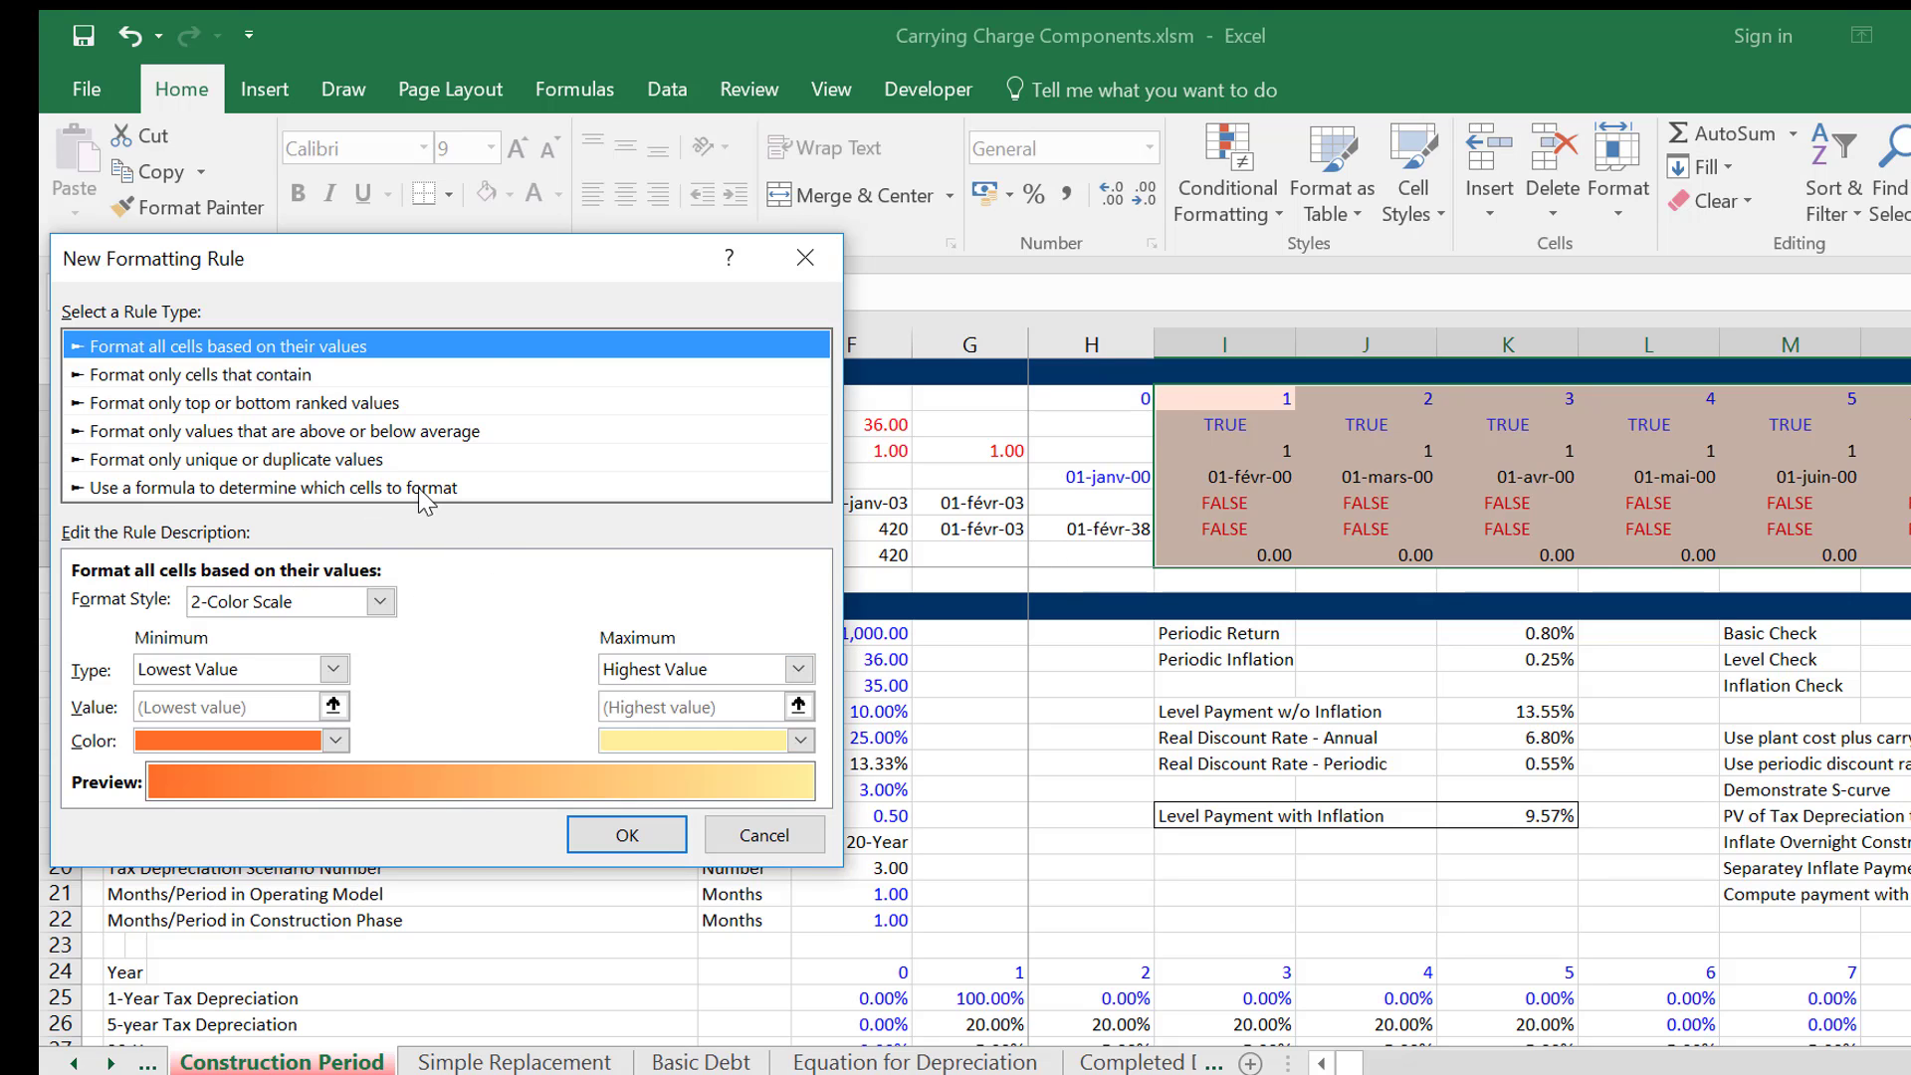
click(421, 490)
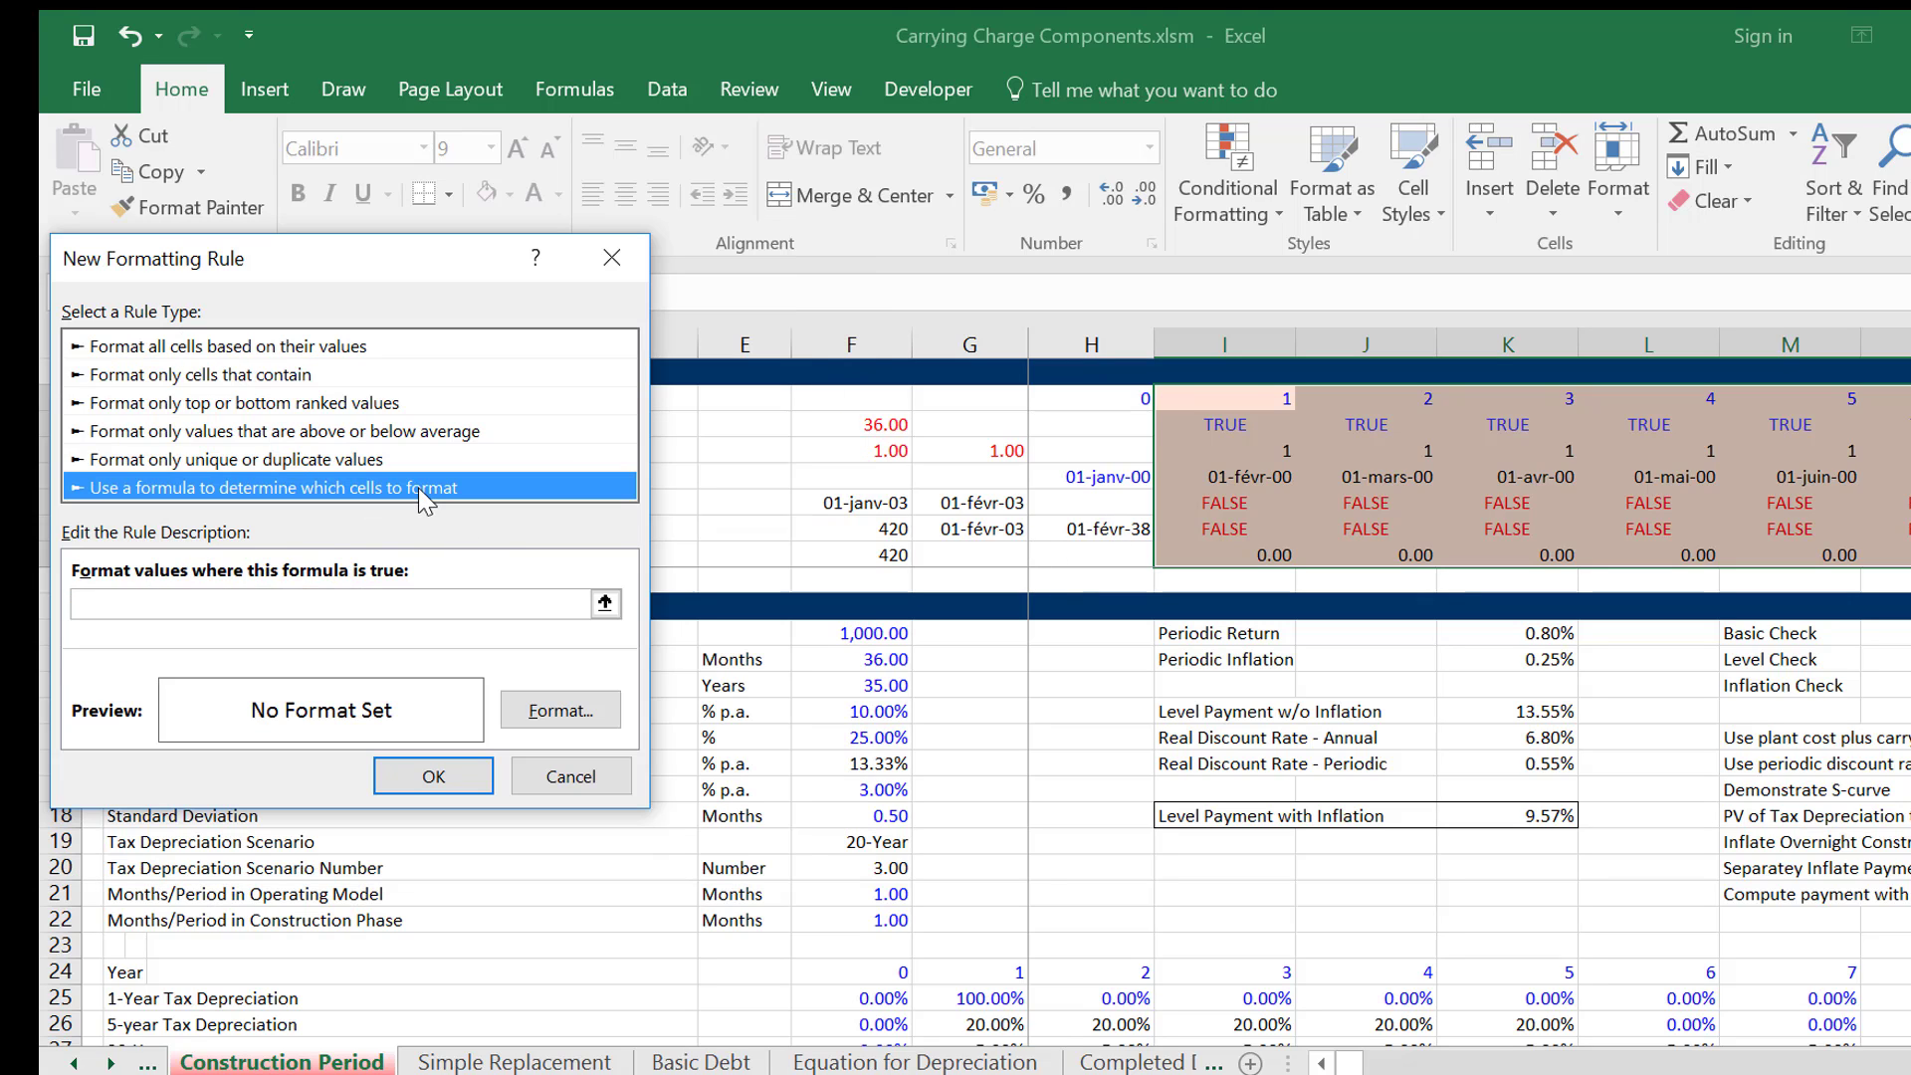
click(606, 605)
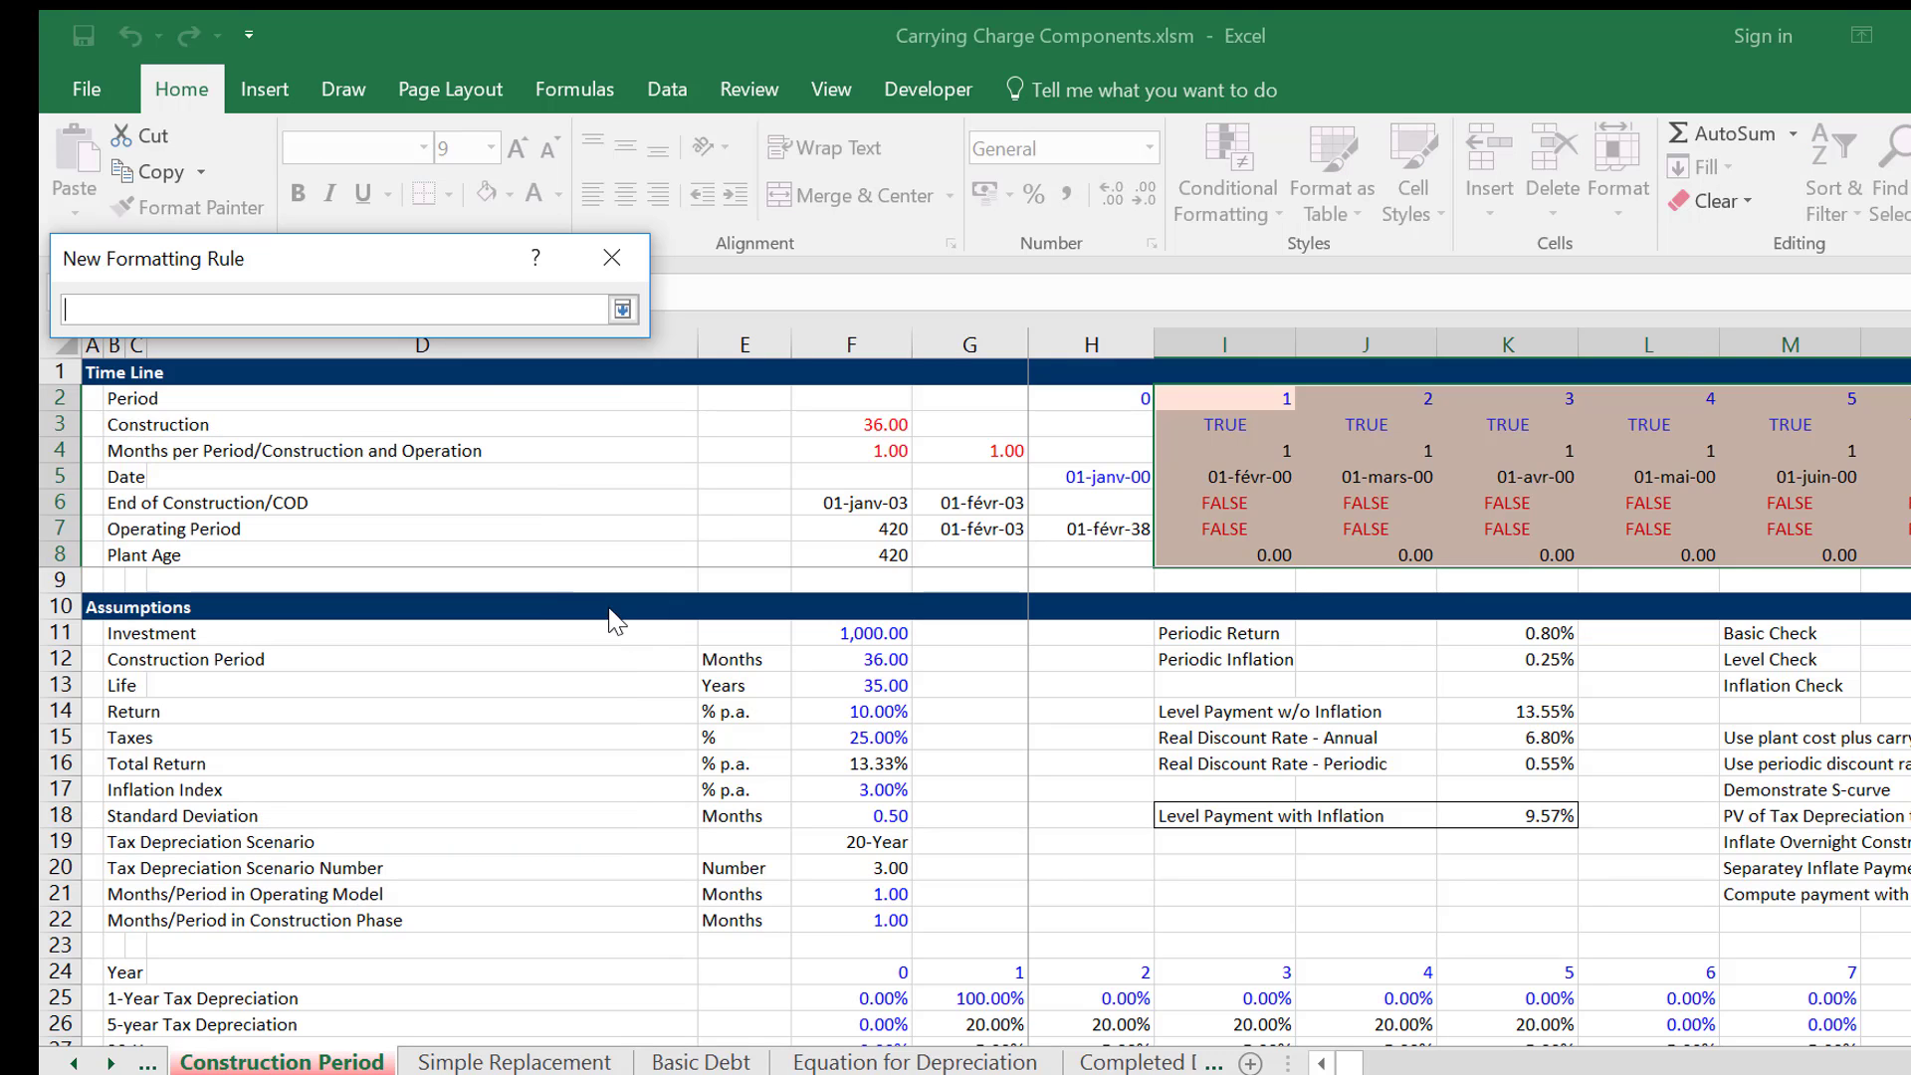
click(1256, 475)
key(F4)
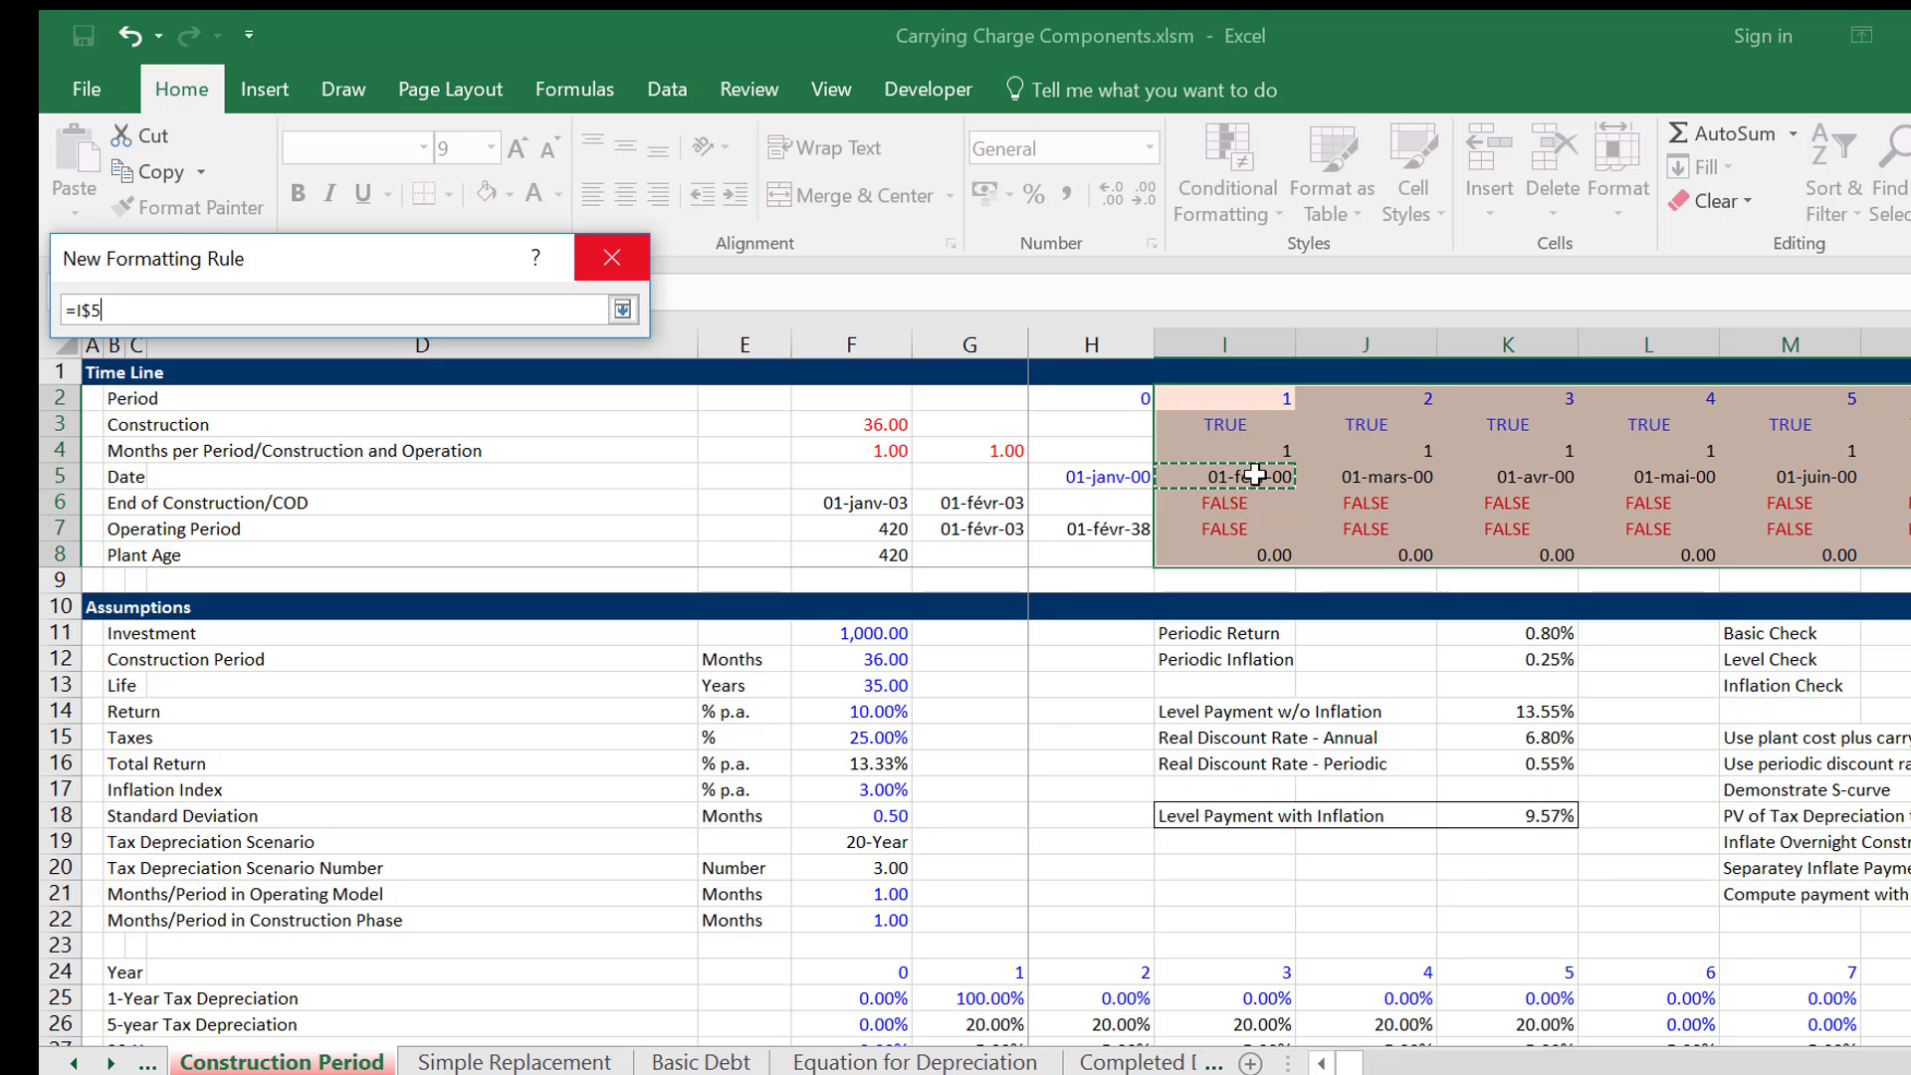
text(=)
click(978, 497)
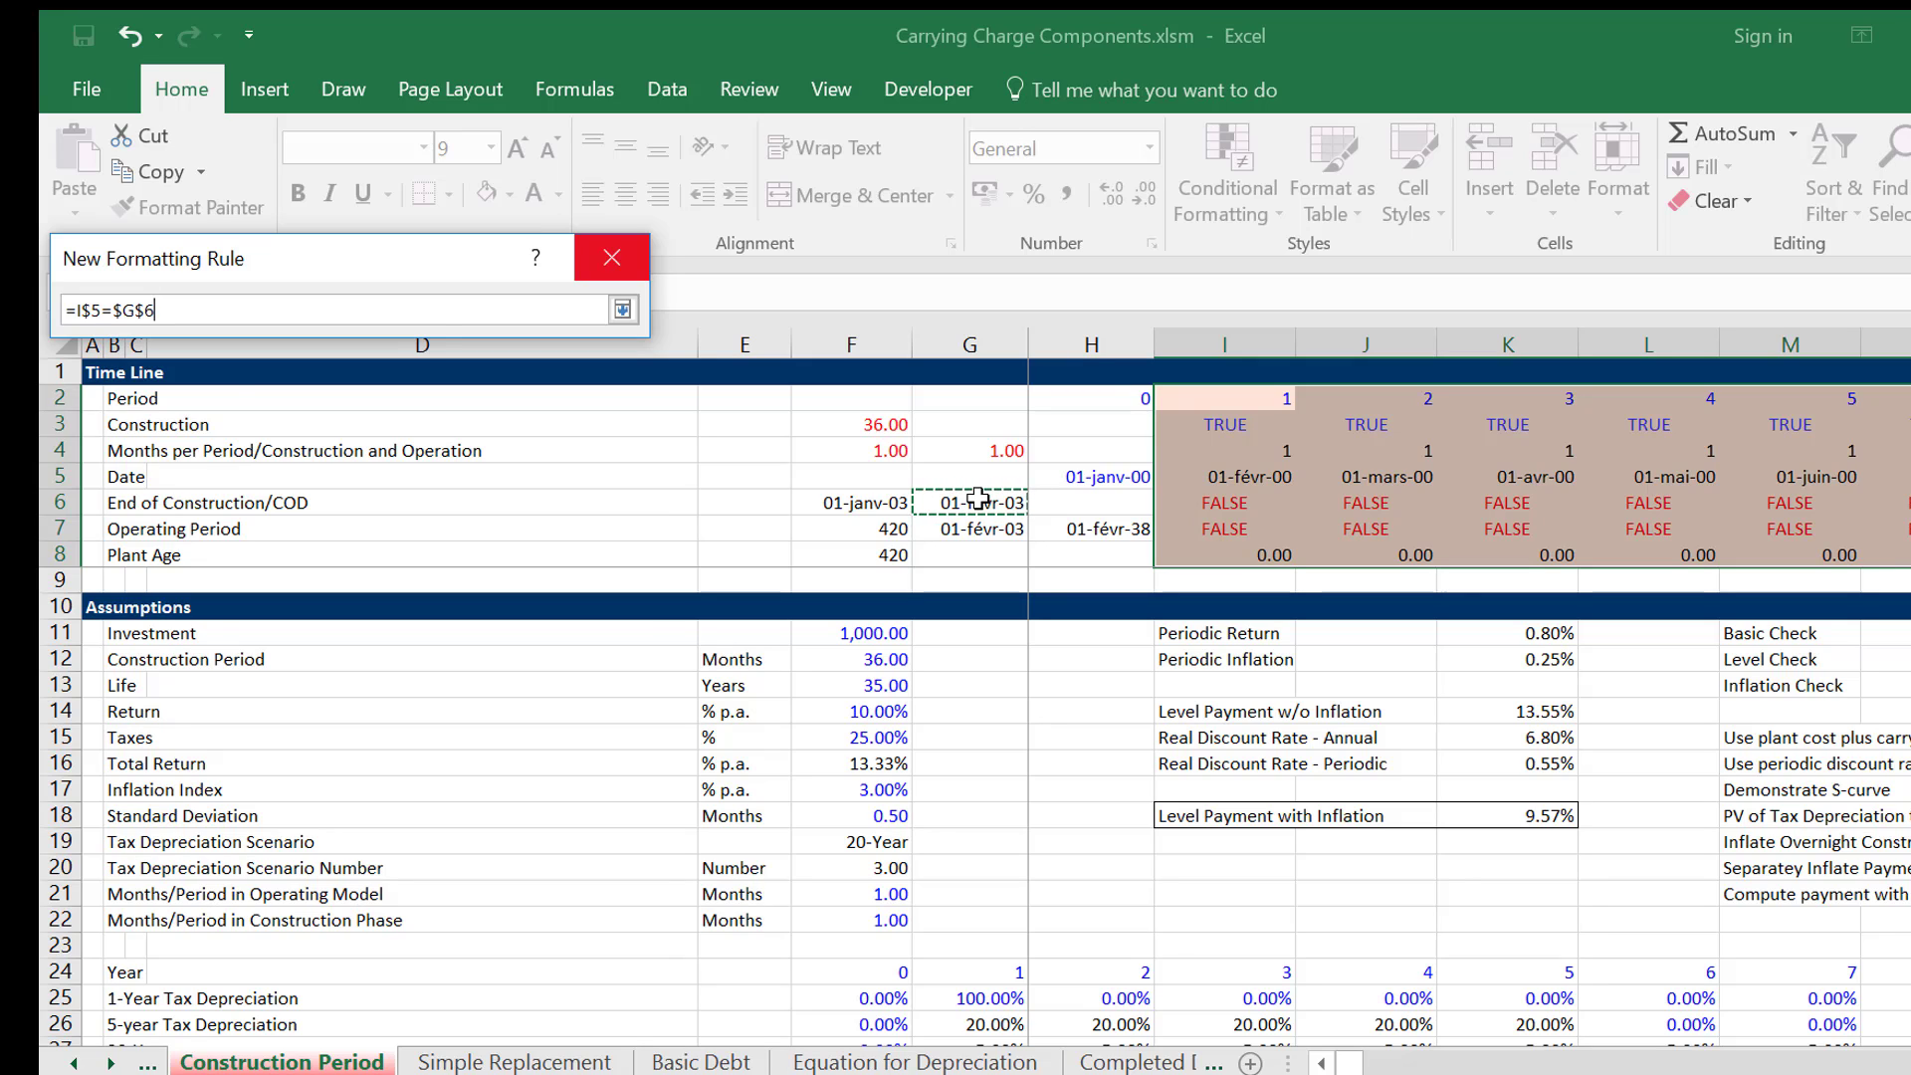
key(Return)
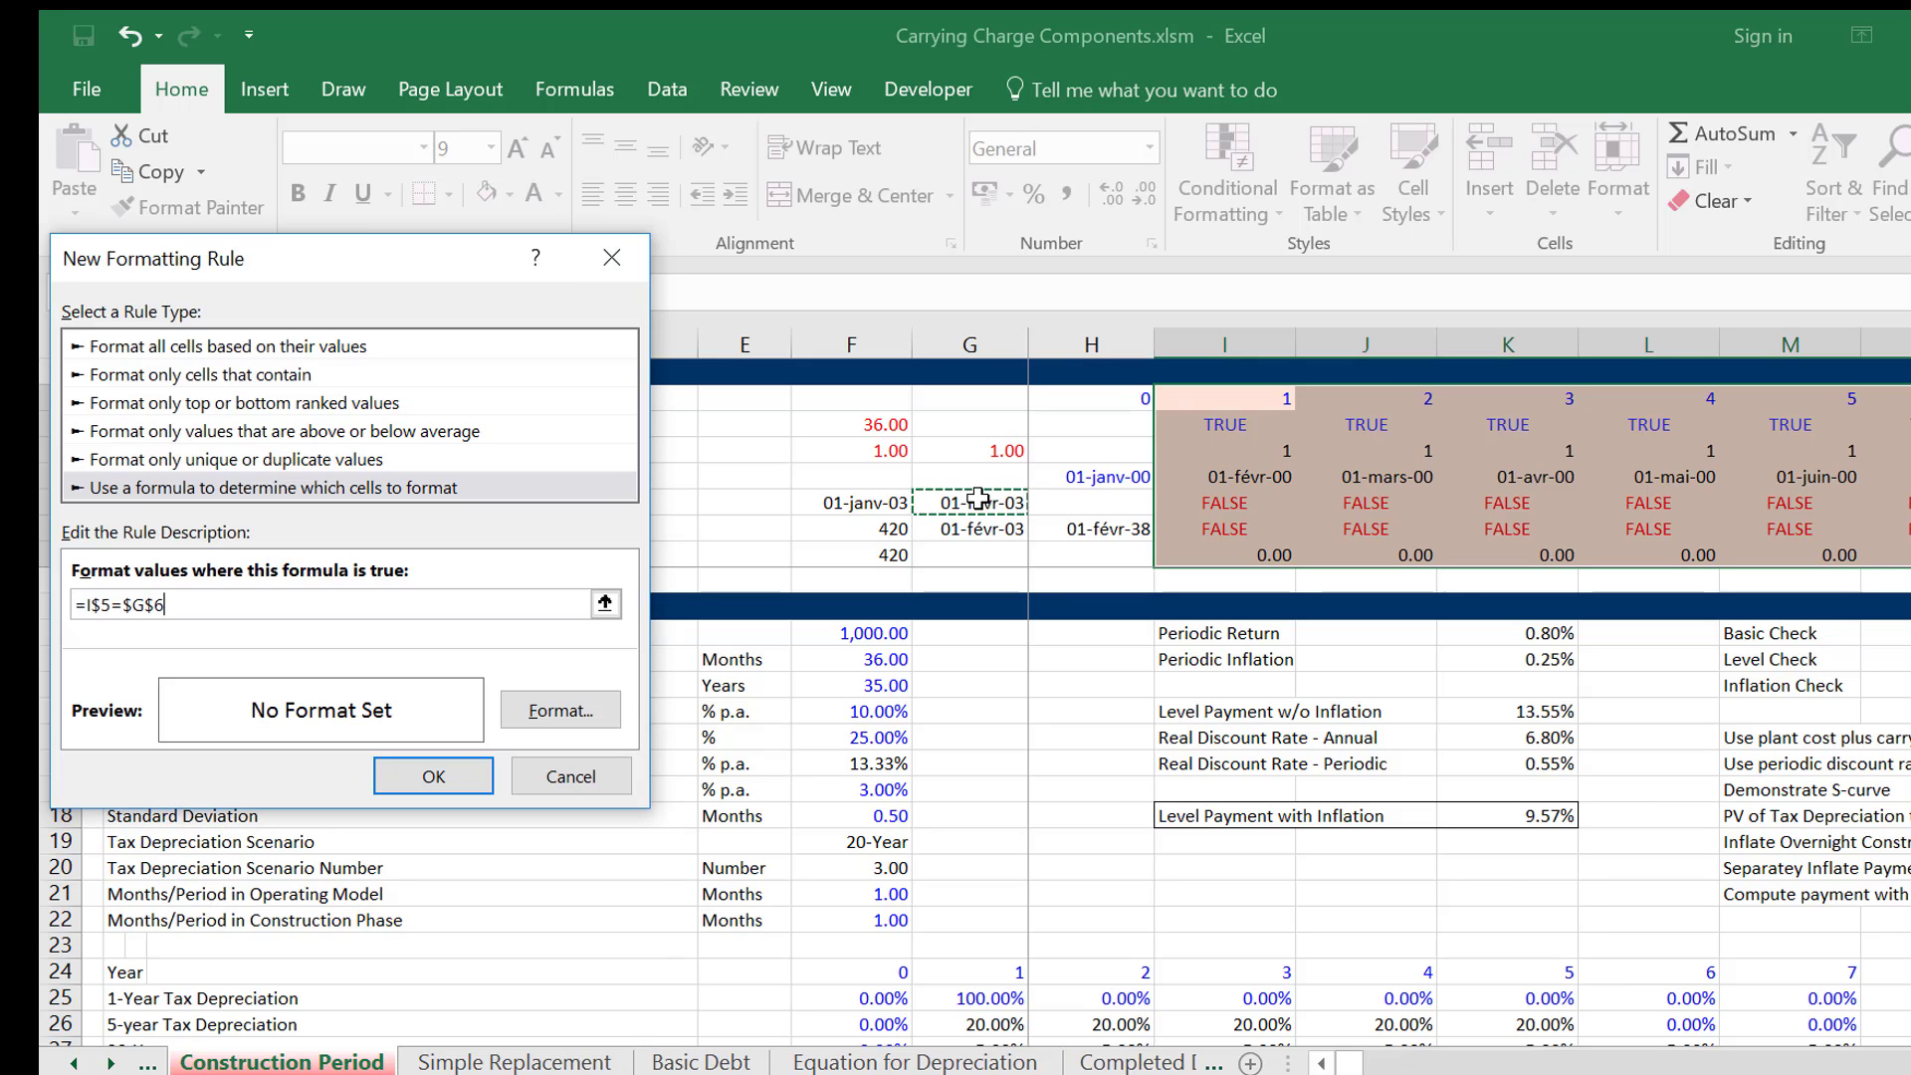
Give the =I$5=$G$6 rule a light blue fill and apply it to the time line.
click(574, 715)
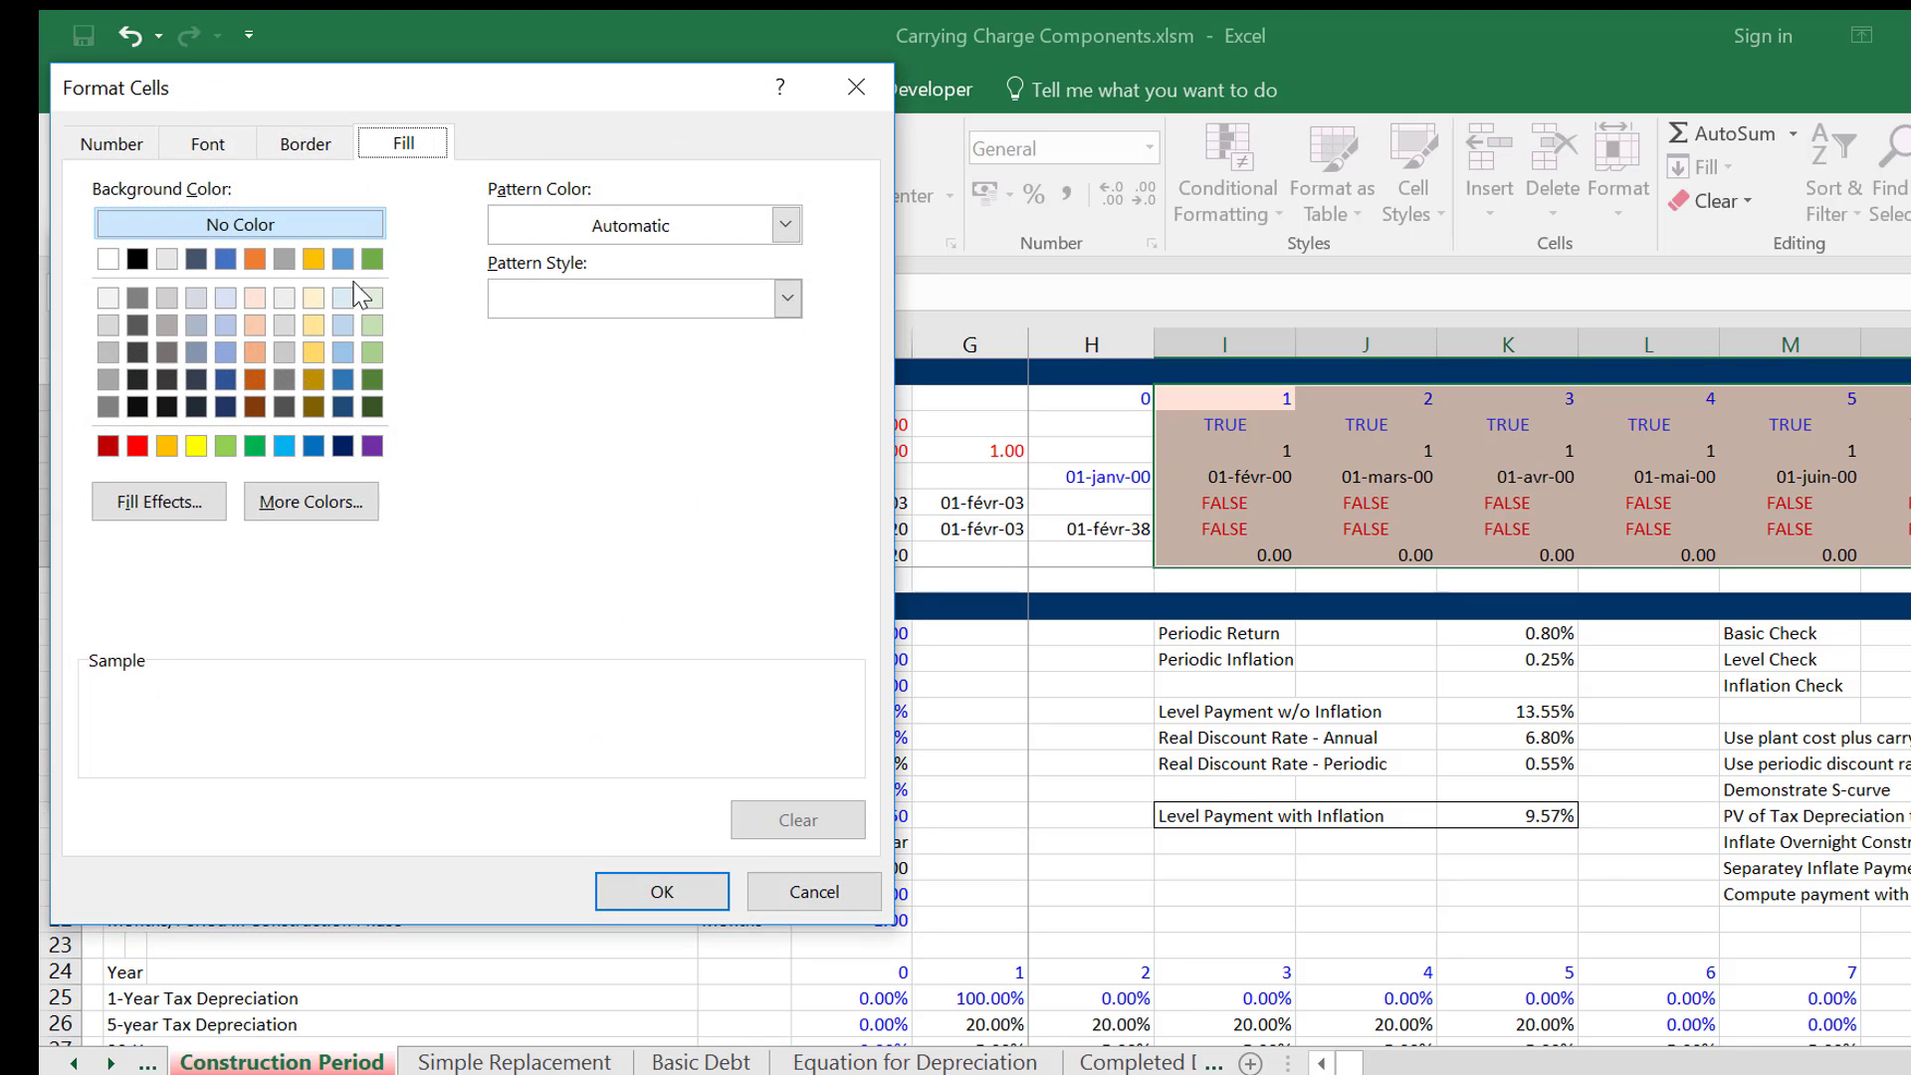
click(344, 300)
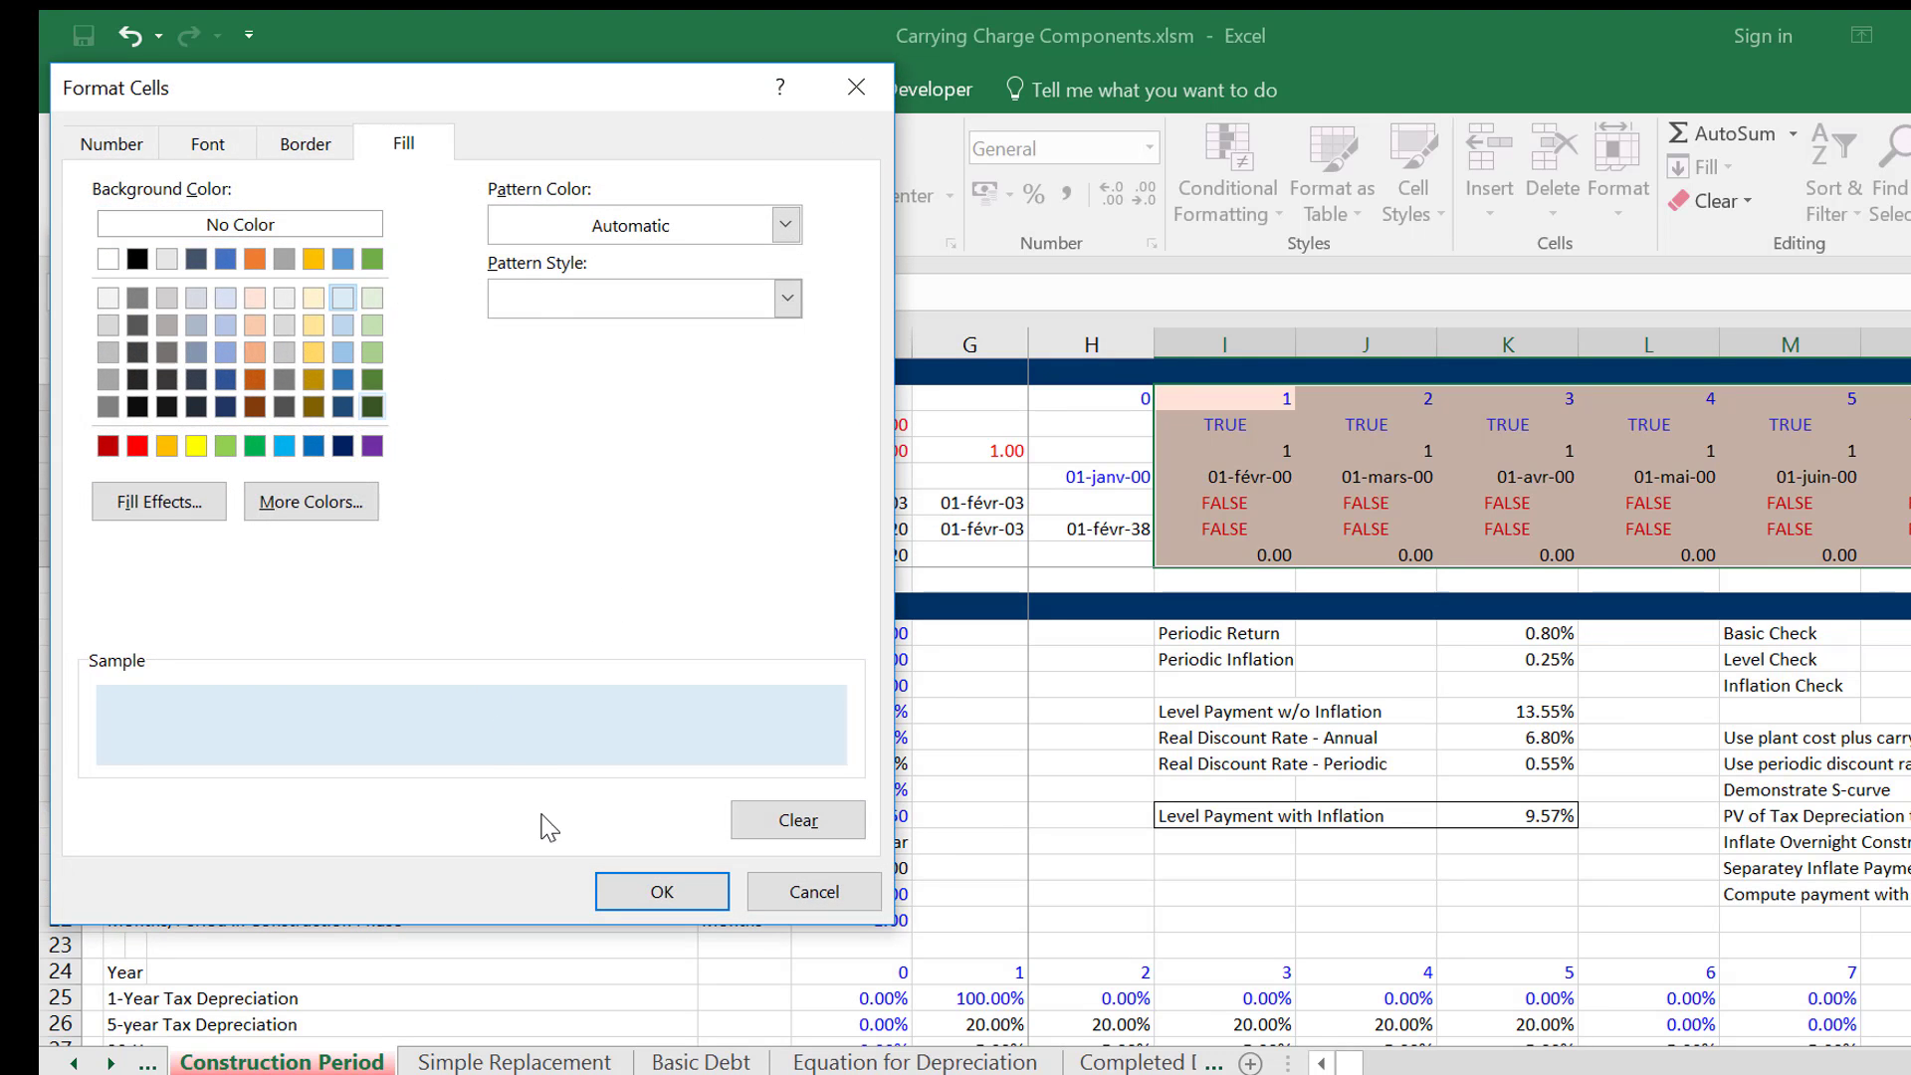
click(636, 902)
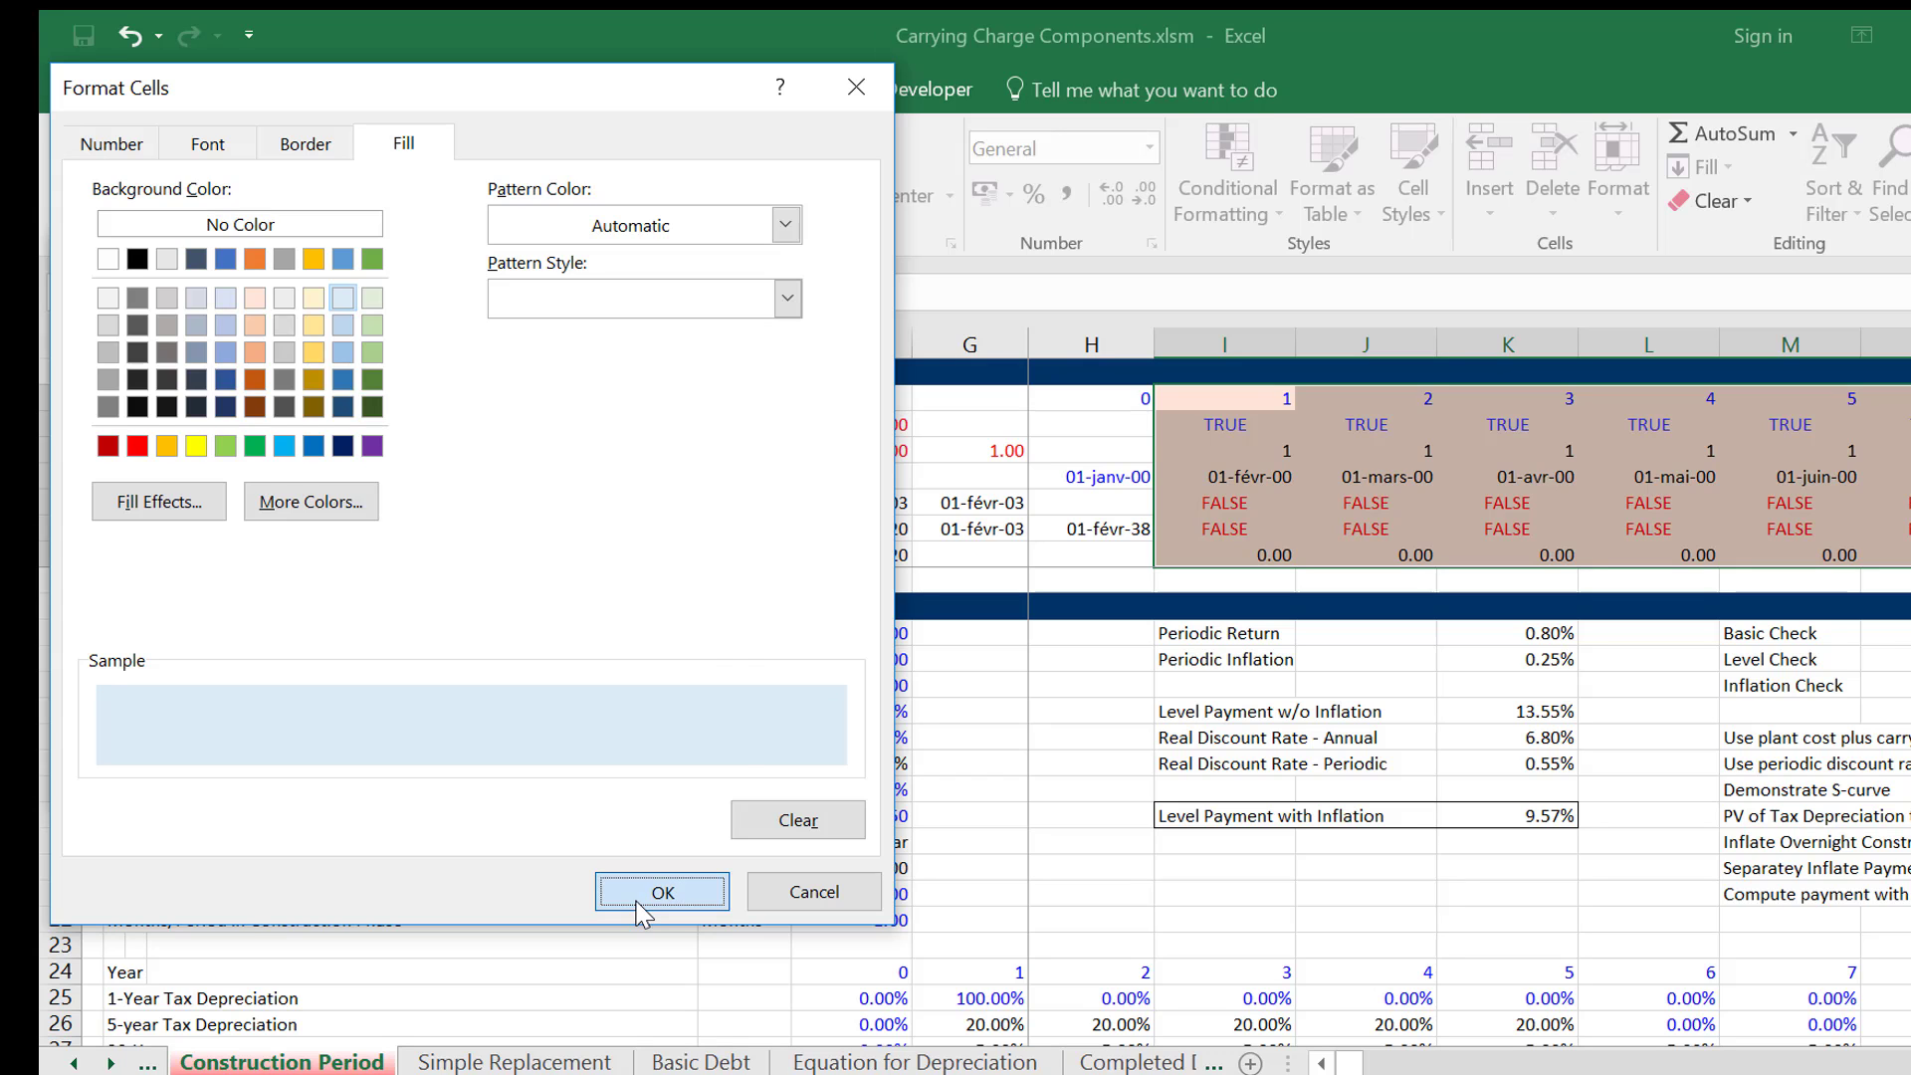
click(433, 778)
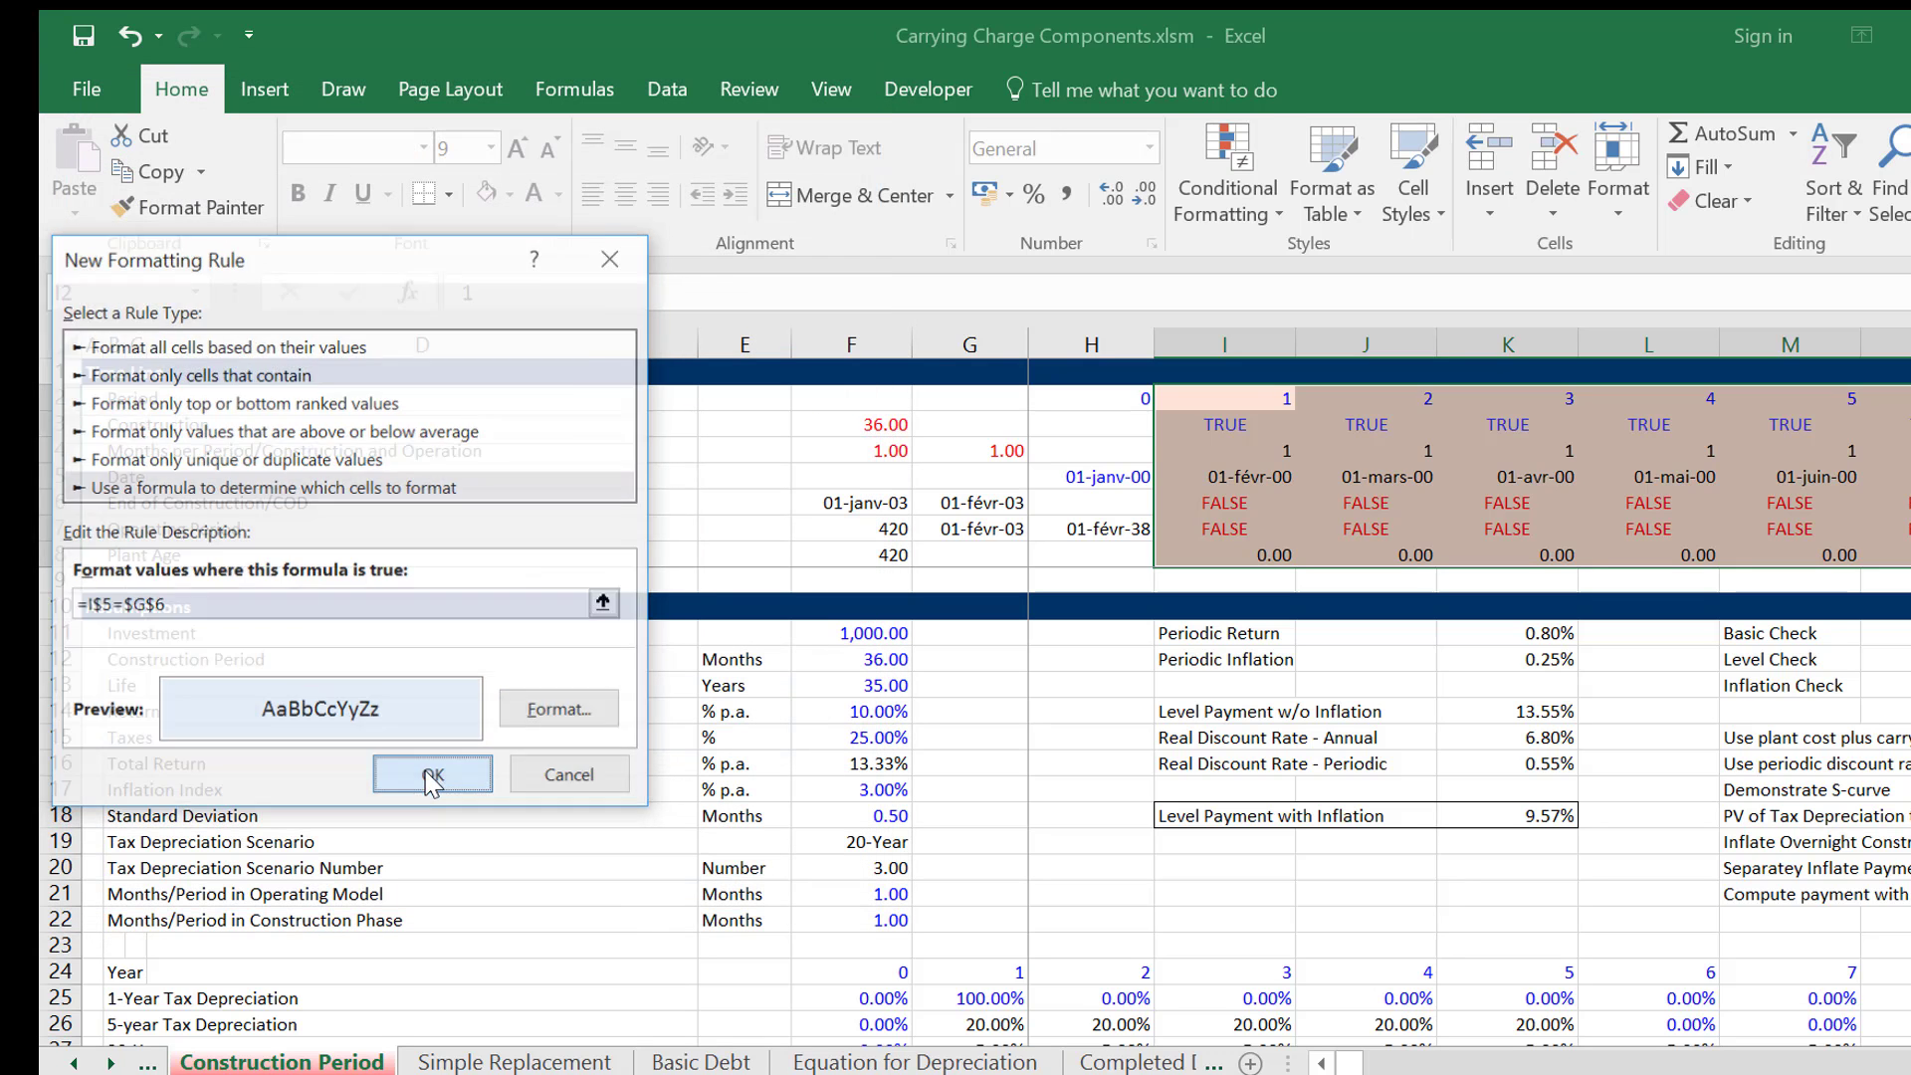
Examine the time line's highlighting from period 1 through the change from construction to operation.
click(1216, 504)
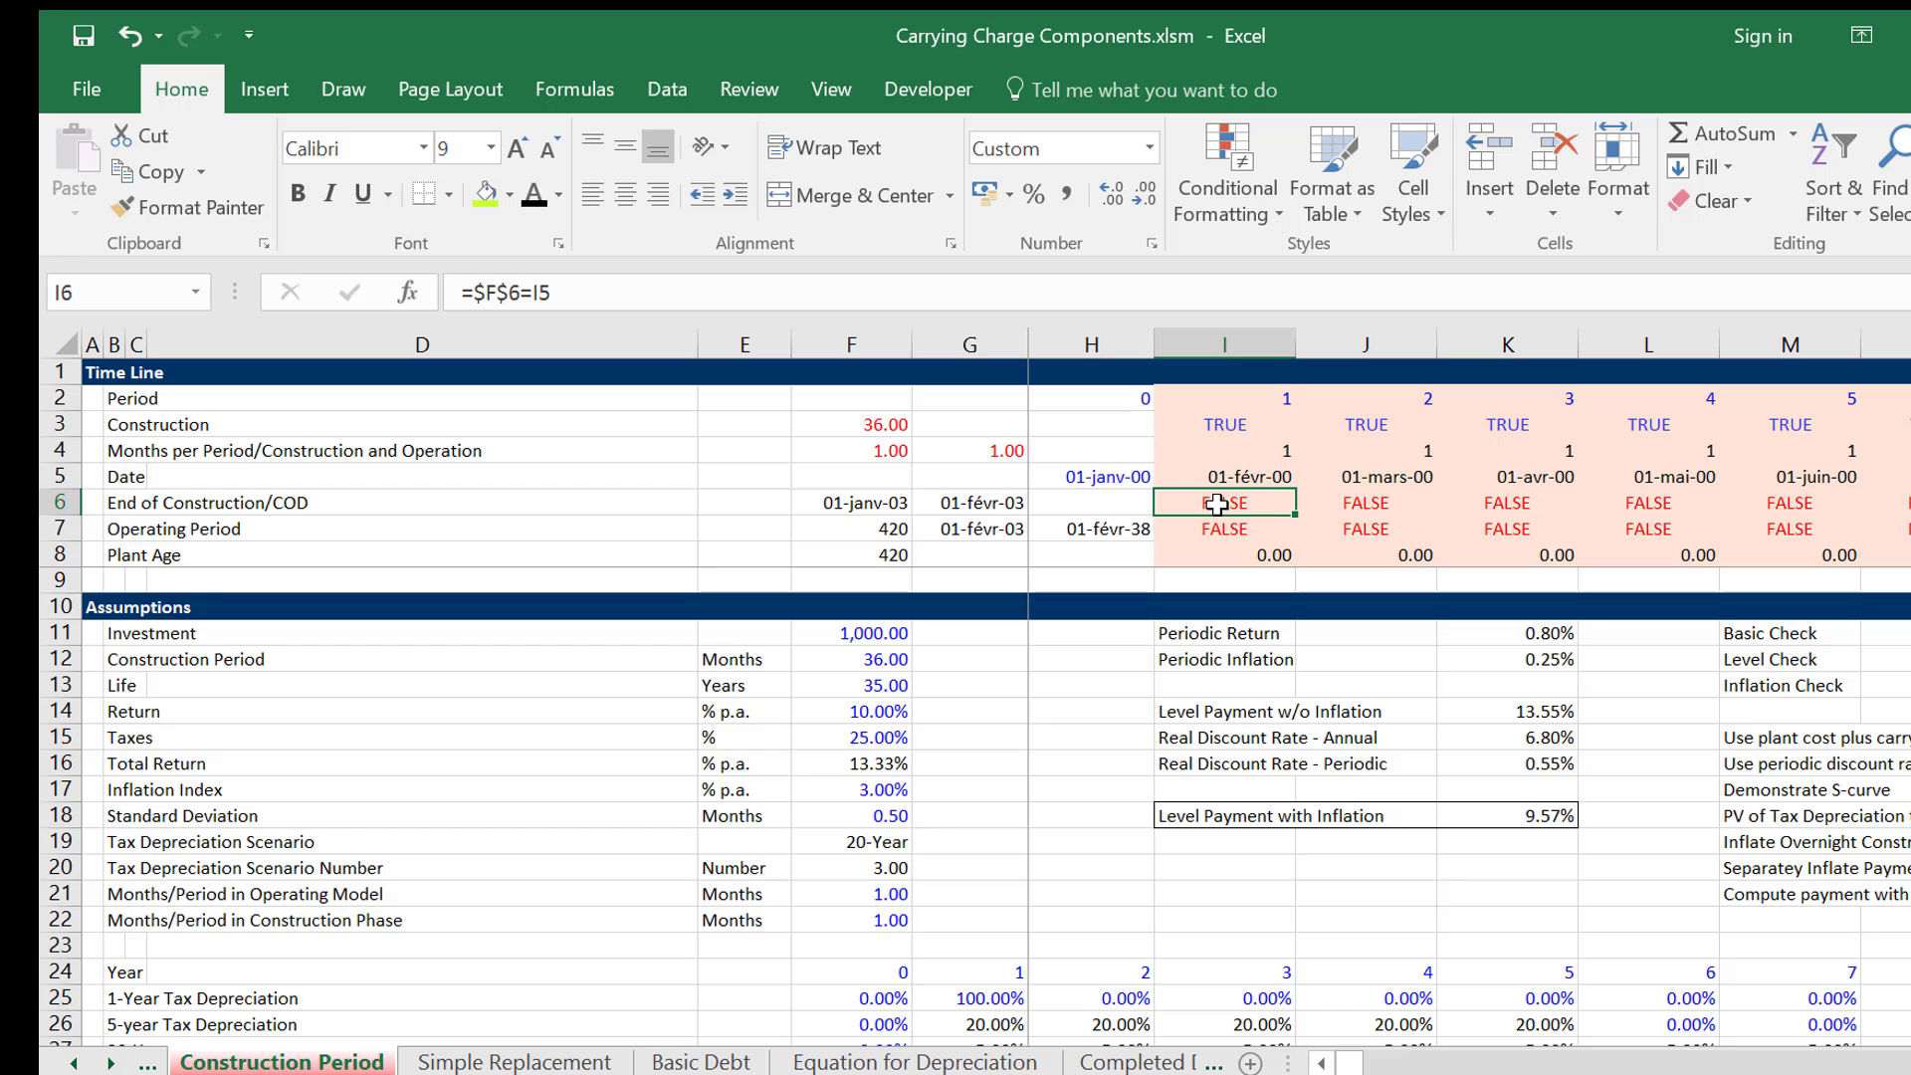
key(Right)
key(Right)
key(Right)
key(Right)
key(Right)
key(Right)
key(Right)
key(Right)
key(Right)
key(Right)
key(Right)
key(Right)
key(Right)
key(Right)
key(Right)
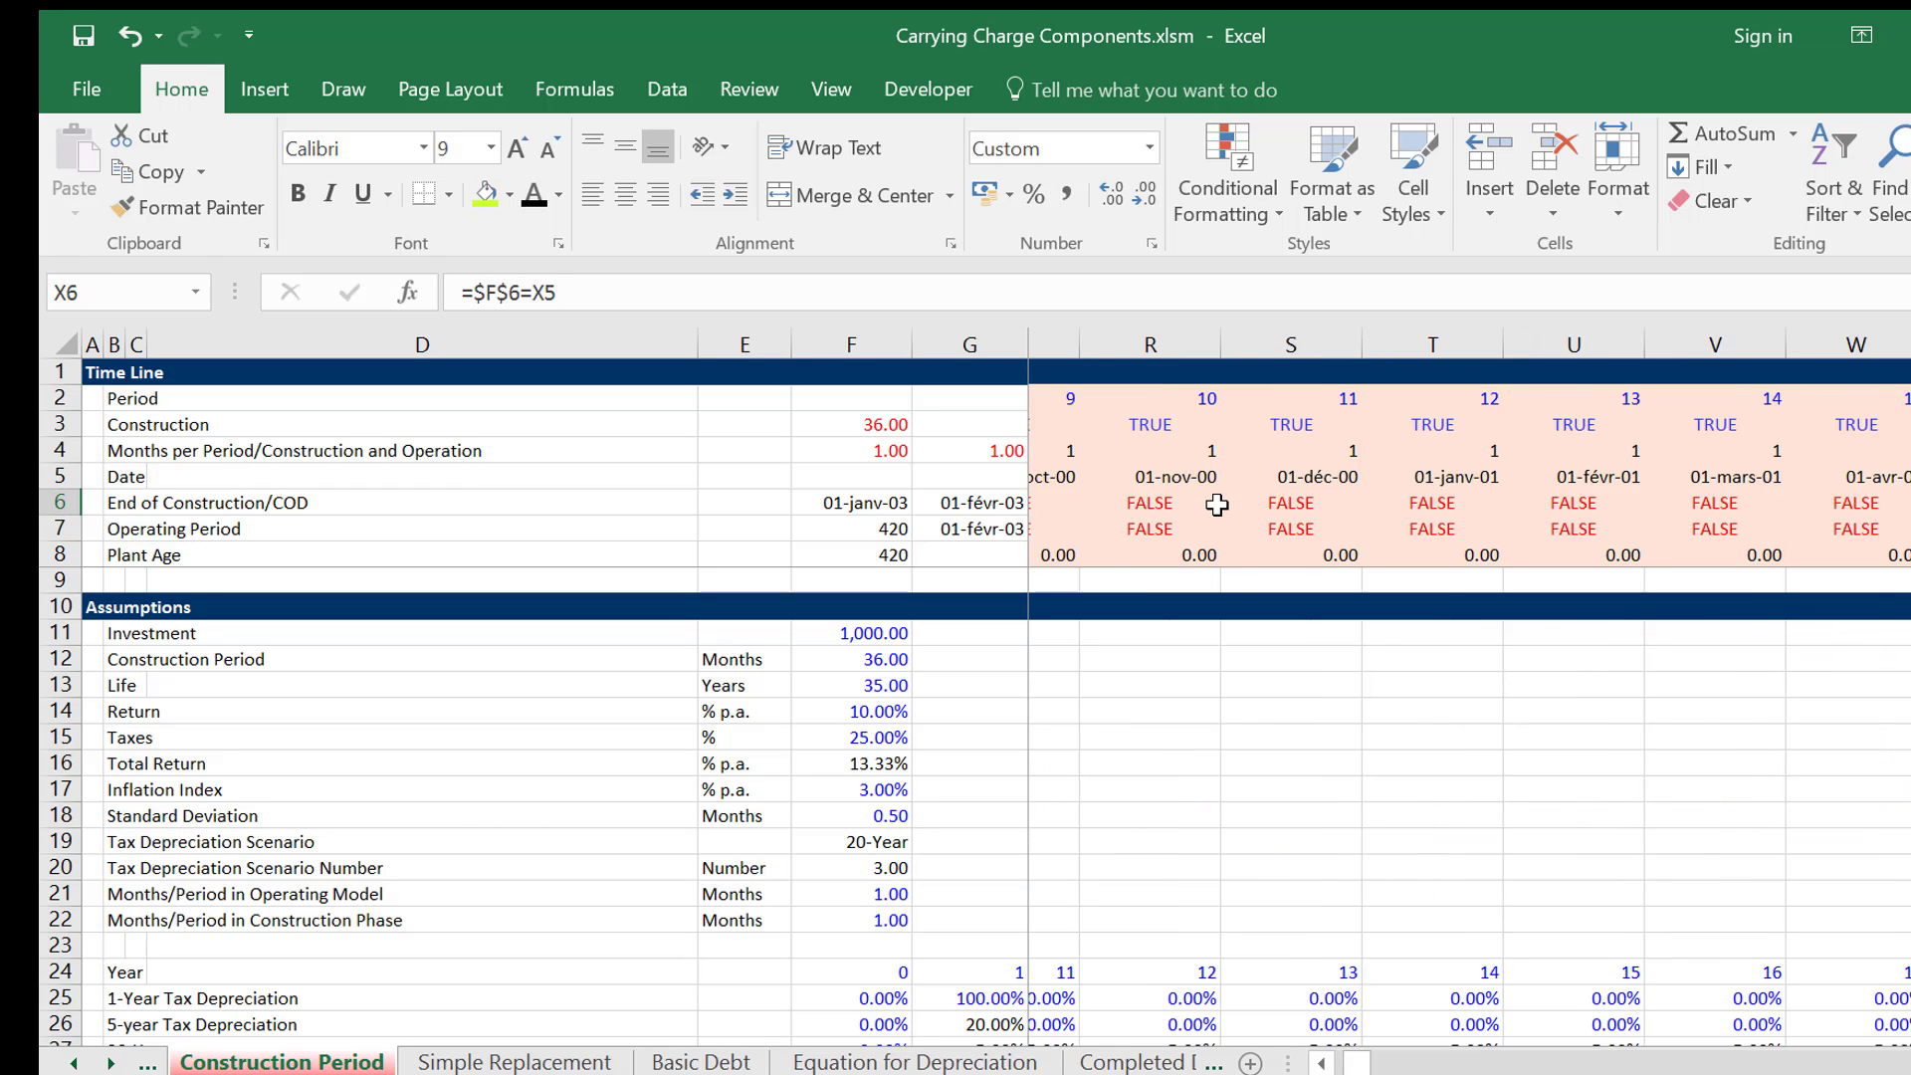
key(Right)
key(Right)
key(Right)
key(Right)
key(Right)
key(Right)
key(Right)
key(Right)
key(Right)
key(Right)
key(Right)
key(Right)
key(Right)
key(Right)
key(Right)
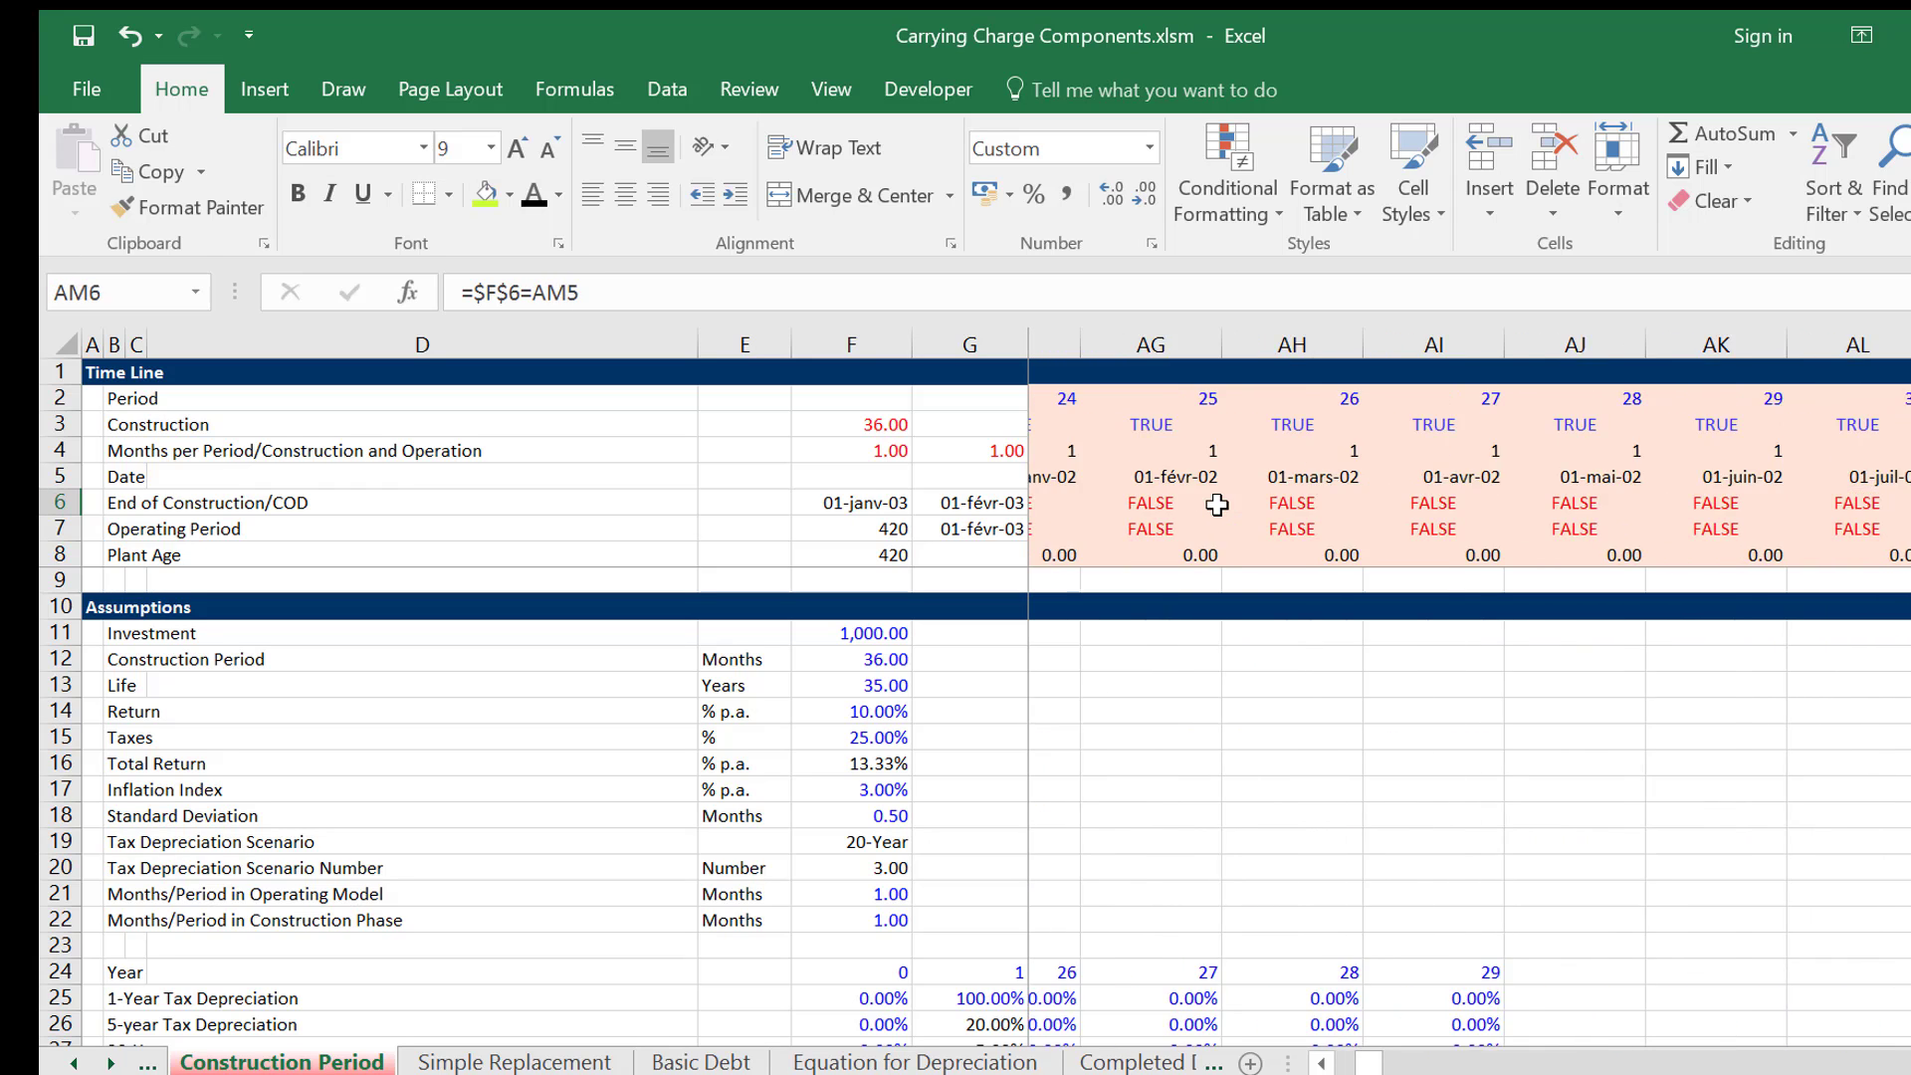
key(Right)
key(Right)
key(Right)
key(Right)
key(Right)
key(Right)
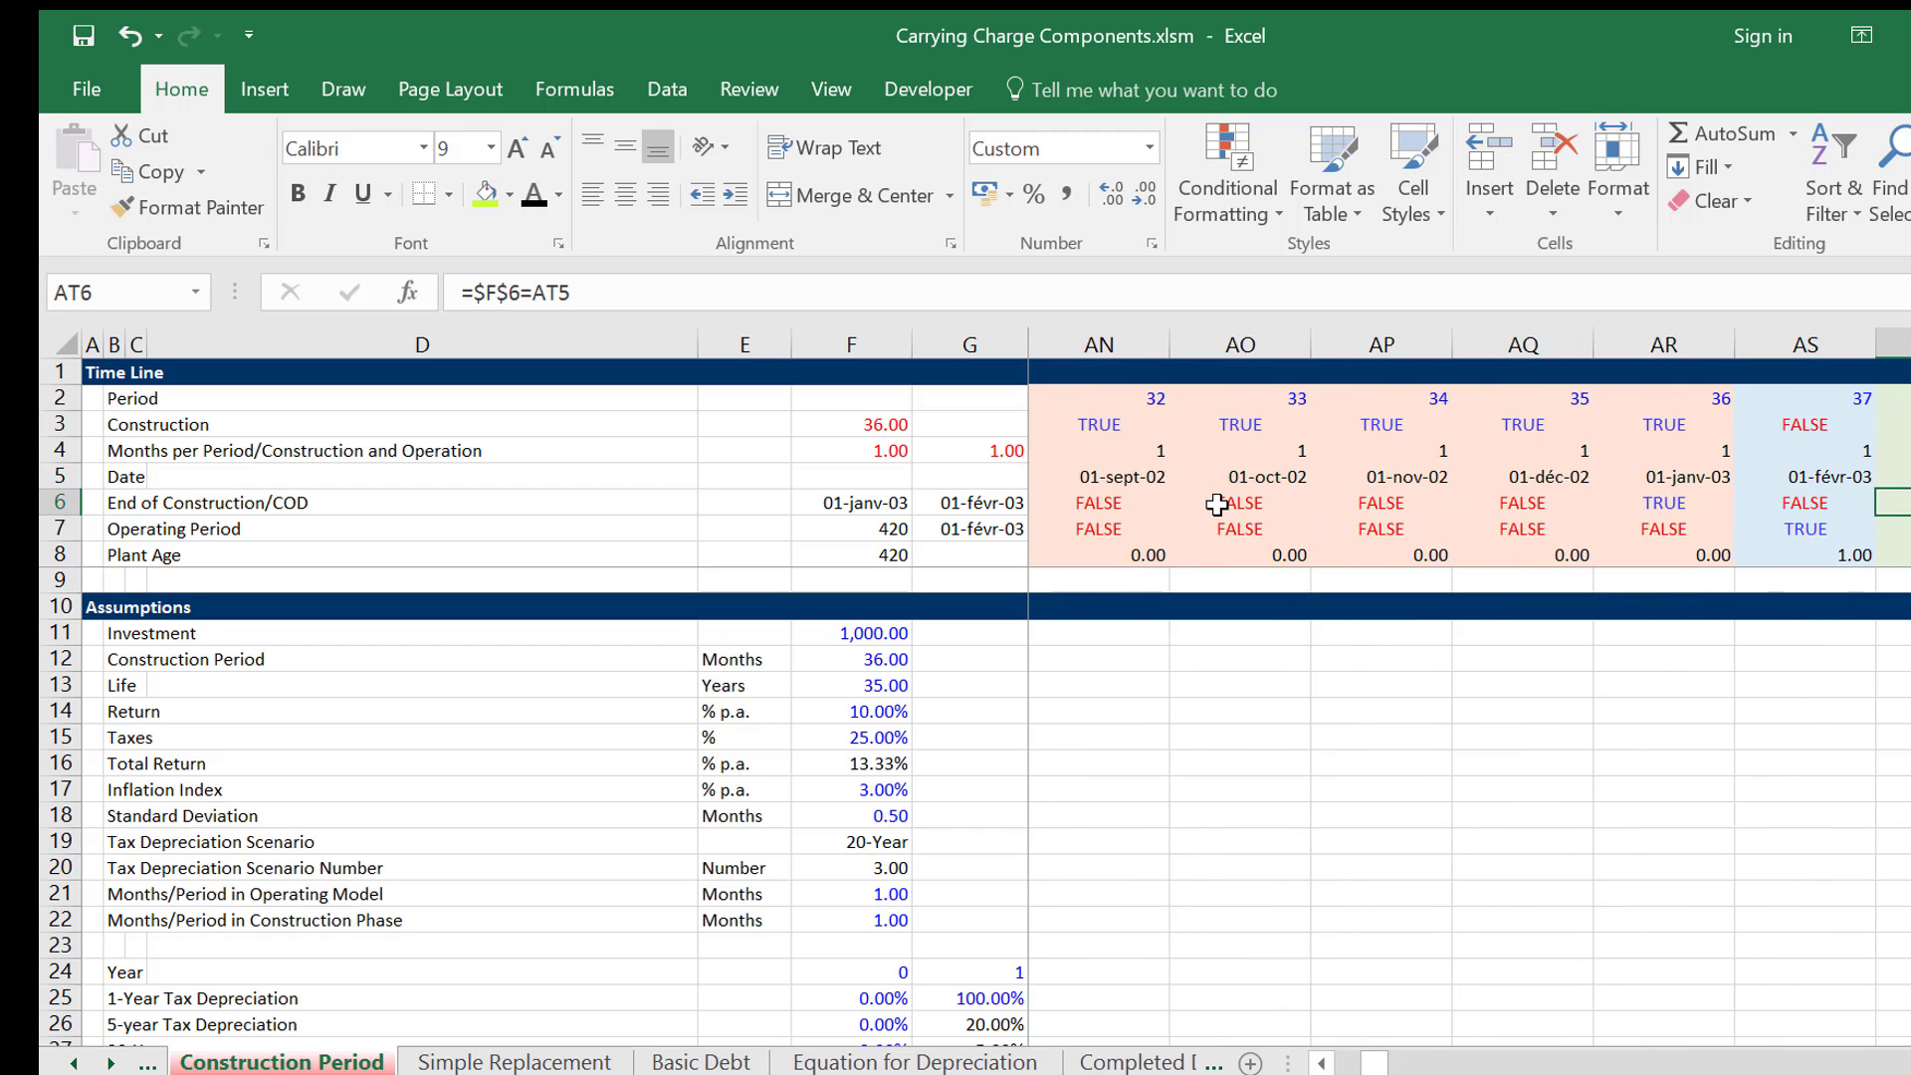
Examine the highlighting along the operating periods of the time line up to column GK.
key(Right)
key(Right)
key(Right)
key(Right)
key(Right)
key(Right)
key(Right)
key(Right)
key(Right)
key(Right)
key(Right)
key(Right)
key(Right)
key(Right)
key(Right)
key(Right)
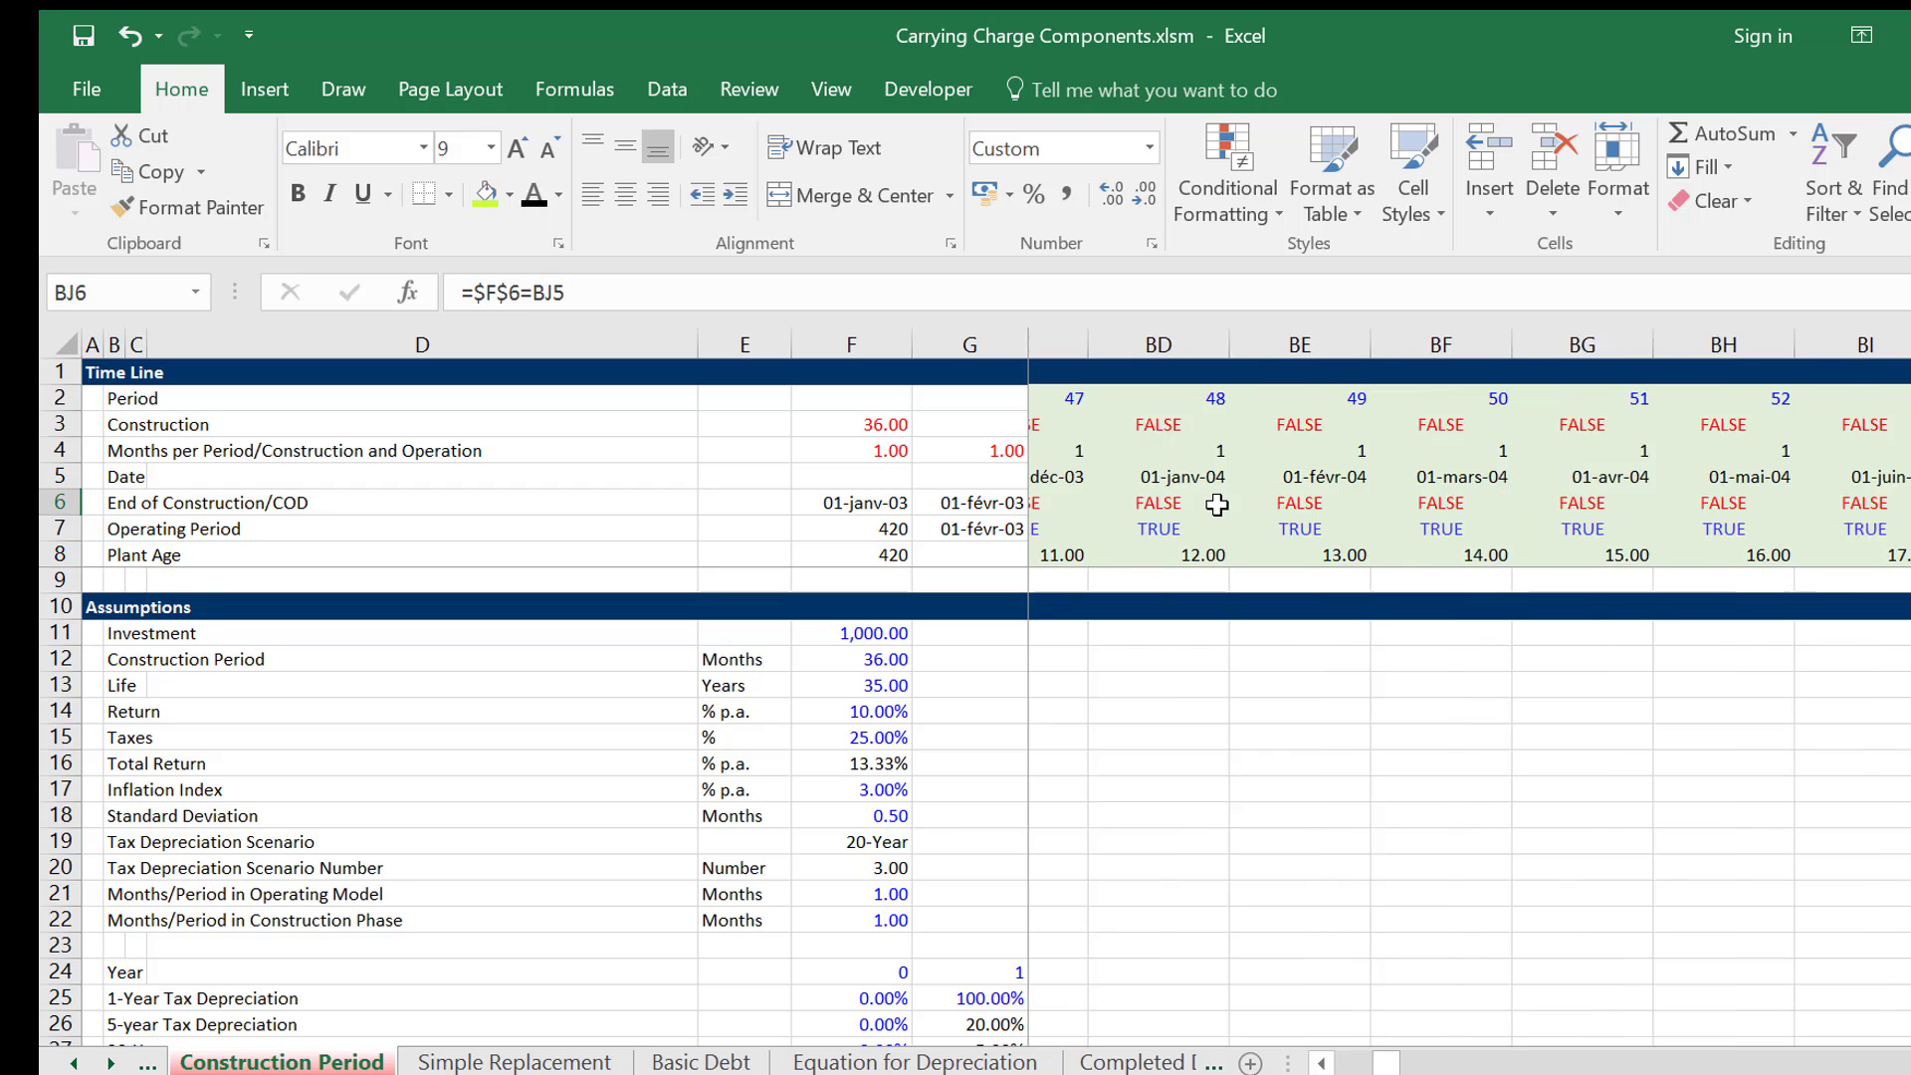
key(Right)
key(Right)
key(Right)
key(Right)
key(Right)
key(Right)
key(Right)
key(Right)
key(Right)
key(Right)
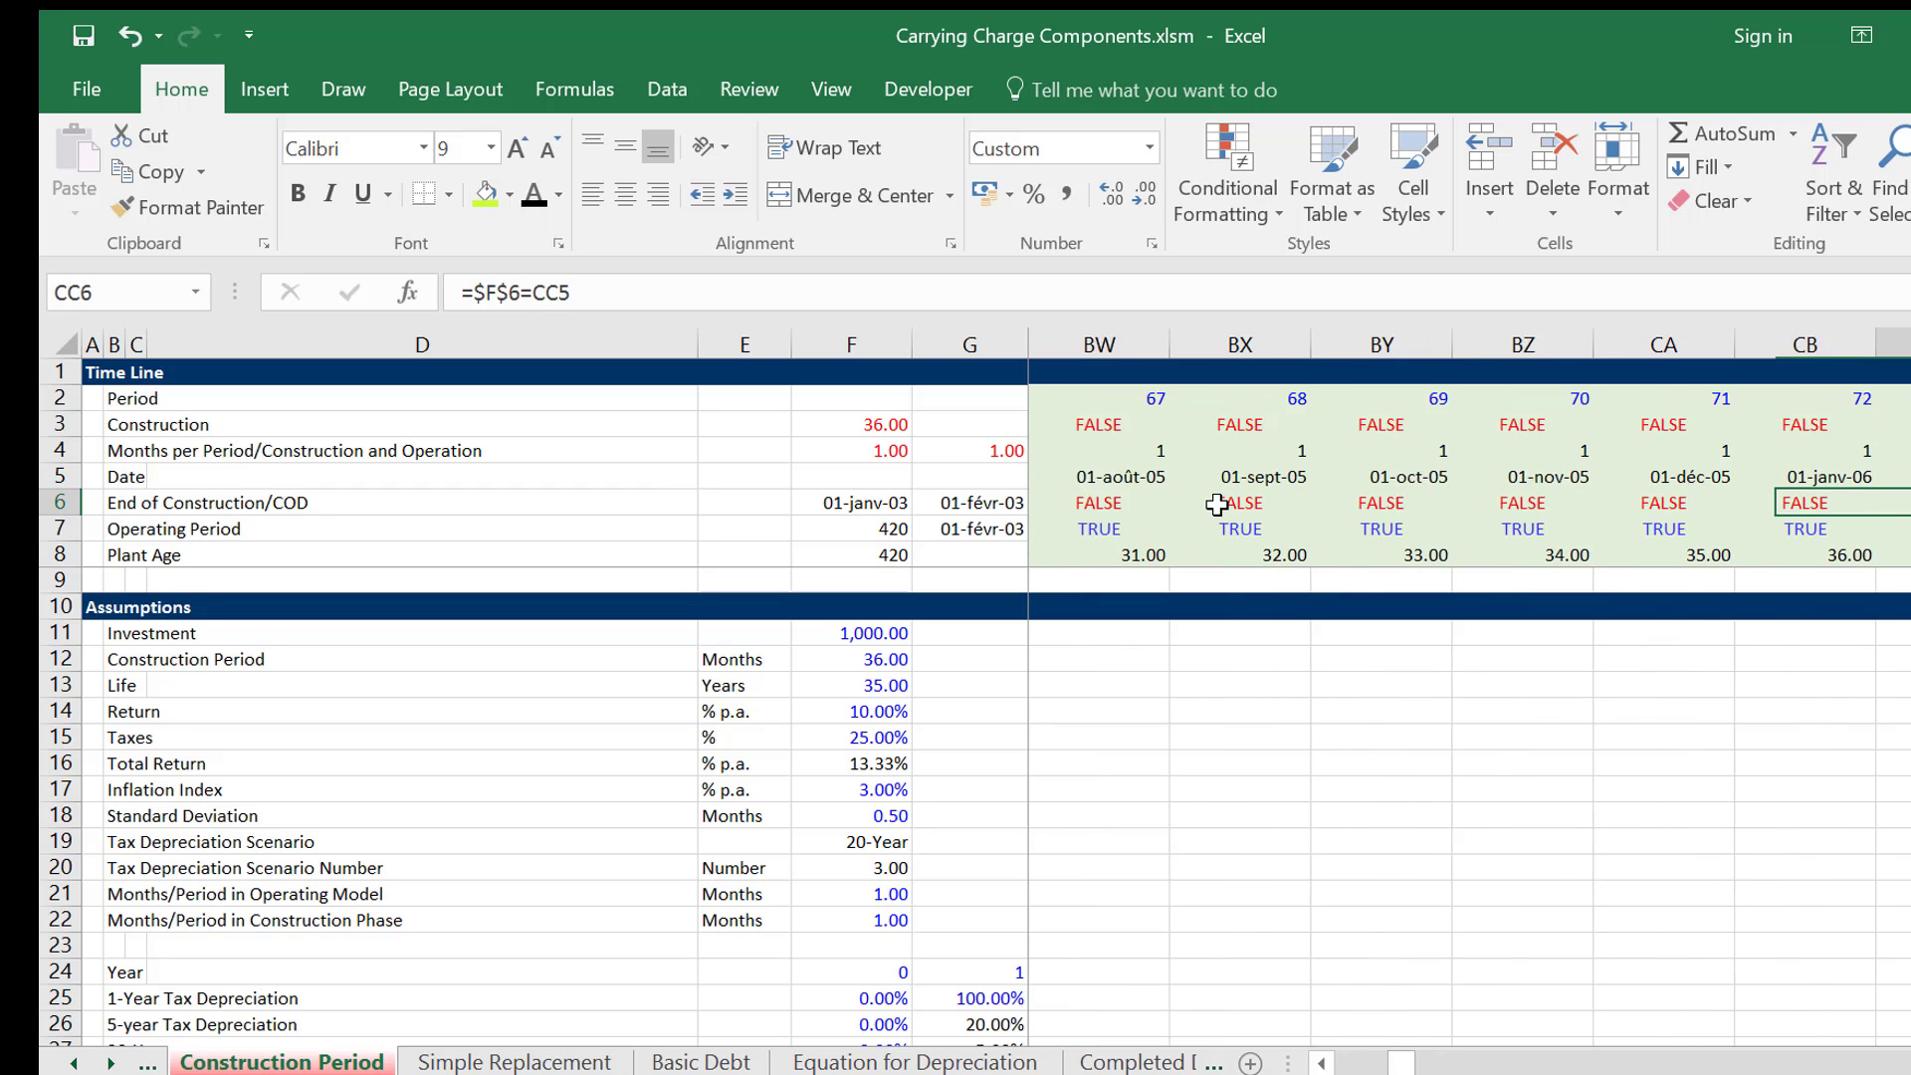
key(Right)
key(Right)
key(Right)
key(Right)
key(Right)
key(Right)
key(Right)
key(Right)
key(Right)
key(Right)
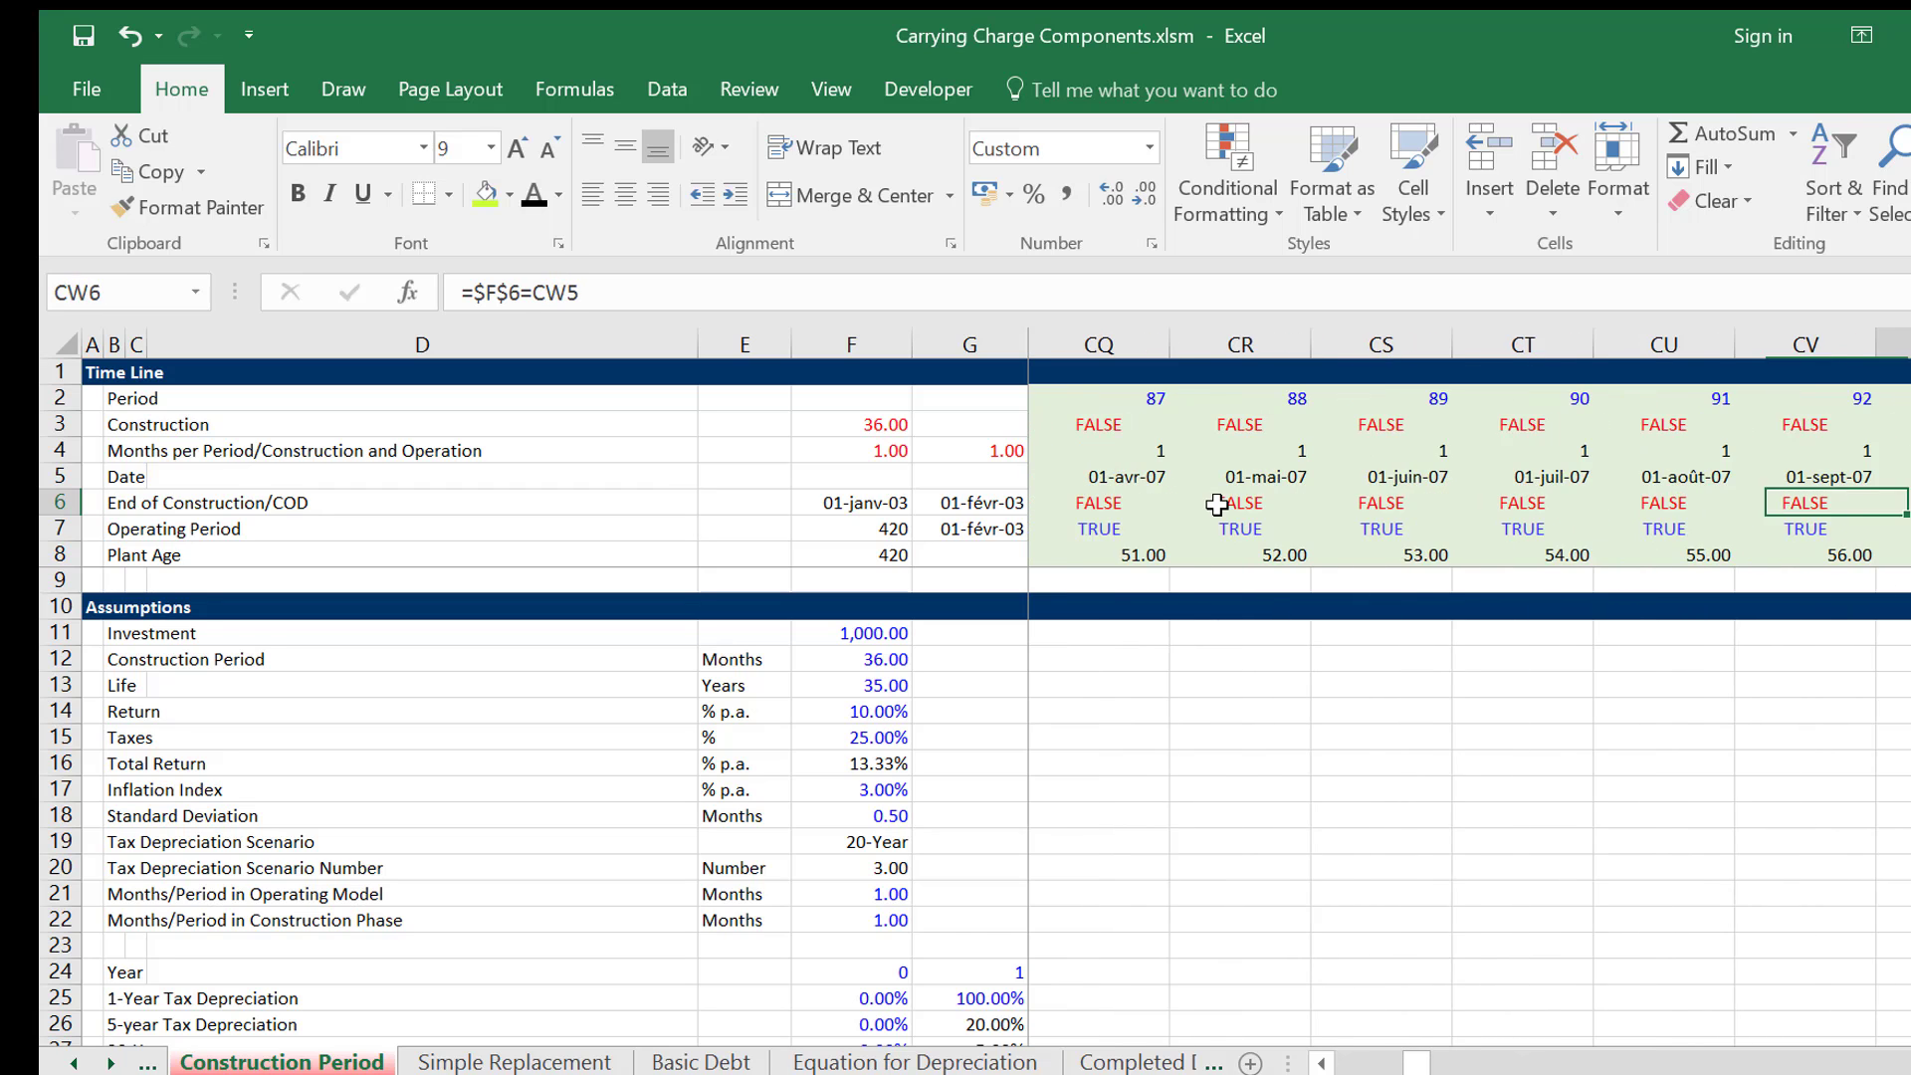
key(Right)
key(Right)
key(Right)
key(Right)
key(Right)
key(Right)
key(Right)
key(Right)
key(Right)
key(Right)
key(Right)
key(Right)
key(Right)
key(Right)
key(Right)
key(Right)
key(Right)
key(Right)
key(Right)
key(Right)
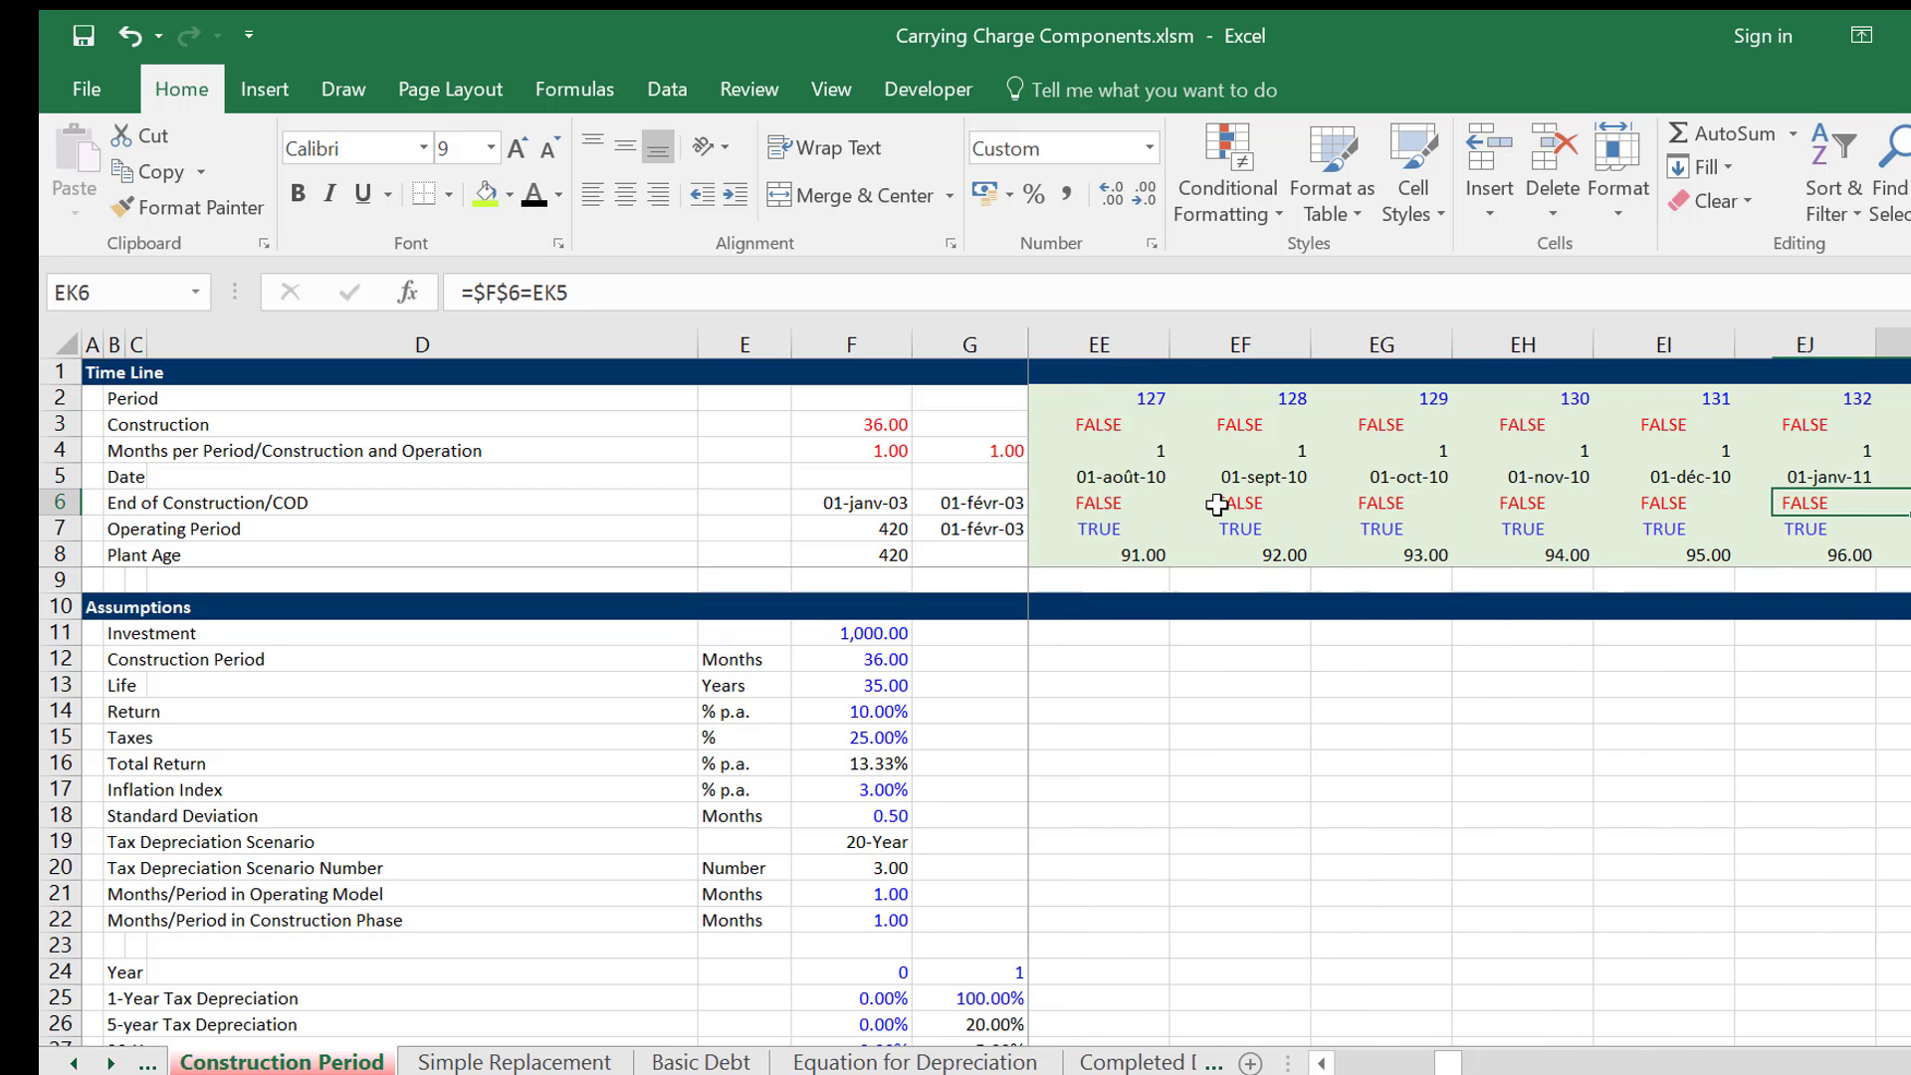
key(Right)
key(Right)
key(Right)
key(Right)
key(Right)
key(Right)
key(Right)
key(Right)
key(Right)
key(Right)
key(Right)
key(Right)
key(Right)
key(Right)
key(Right)
key(Right)
key(Right)
key(Right)
key(Right)
key(Right)
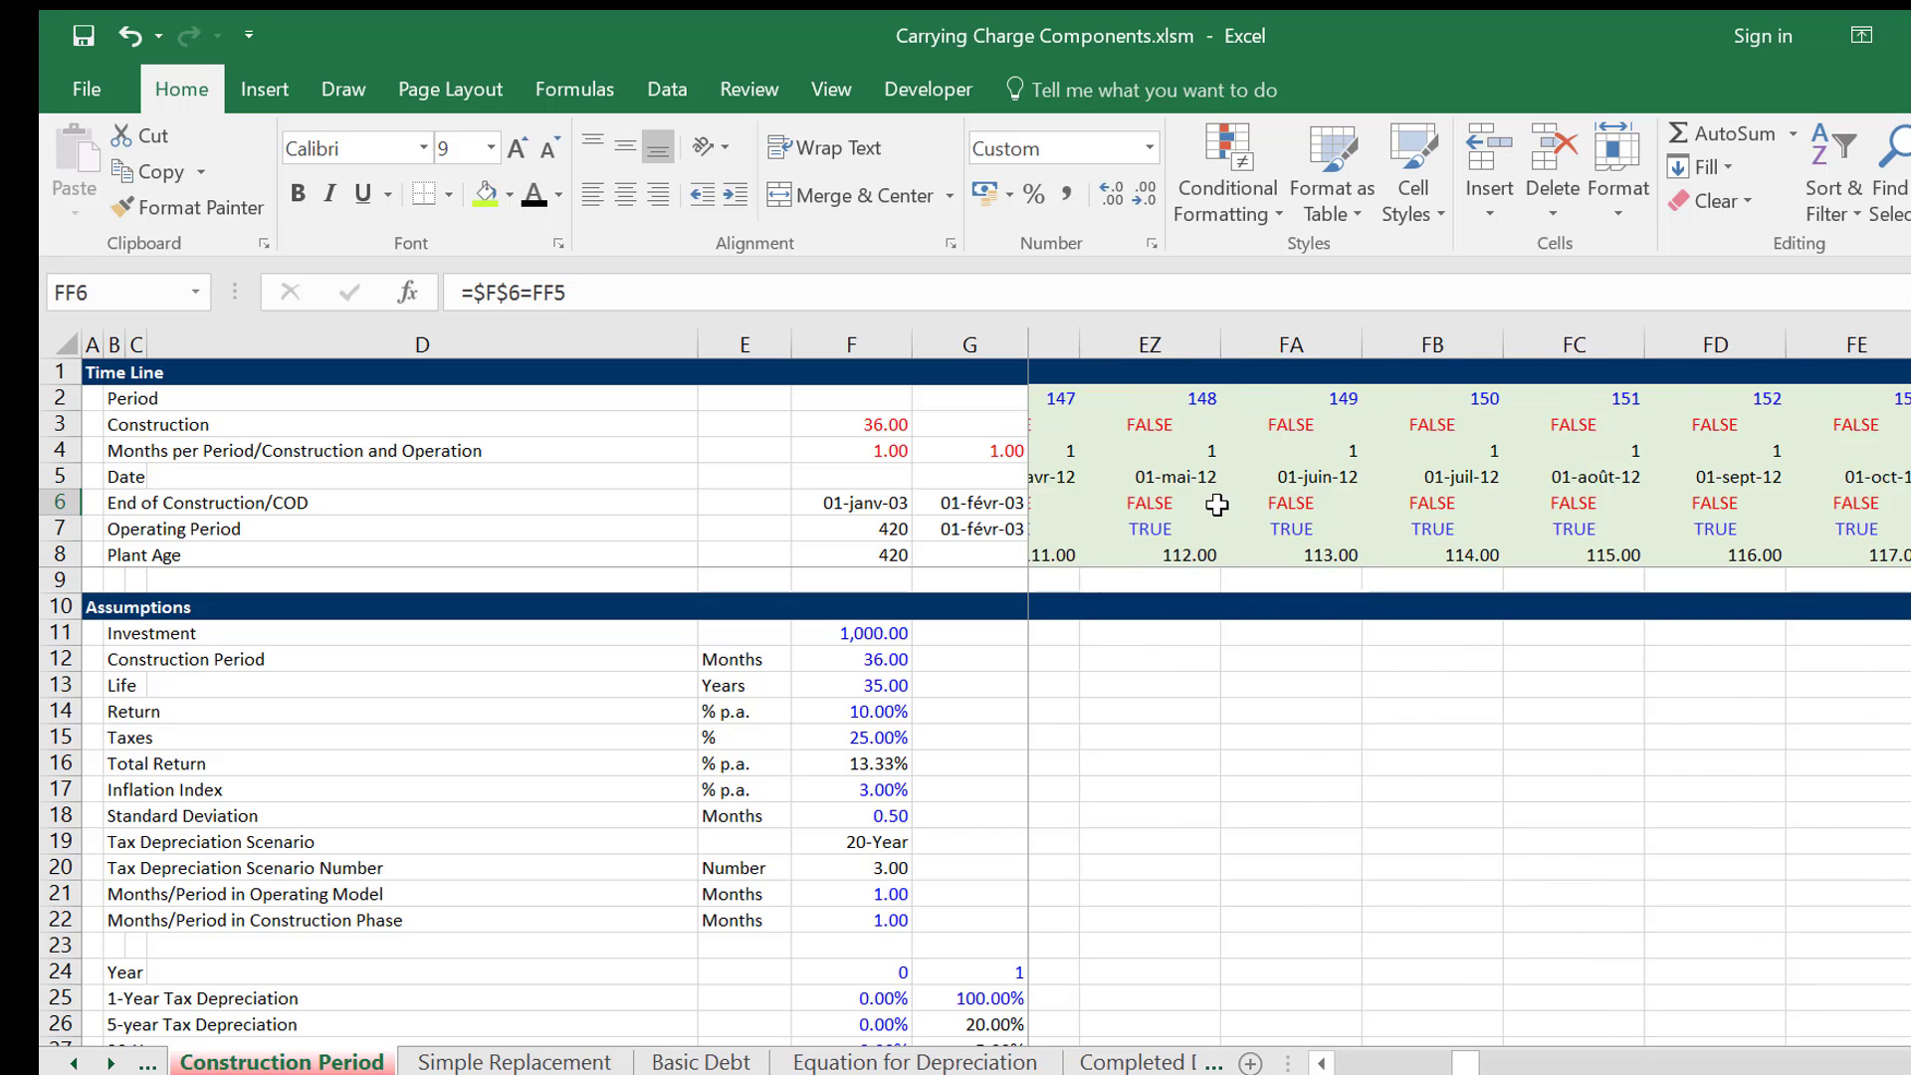
key(Right)
key(Right)
key(Right)
key(Right)
key(Right)
key(Right)
key(Right)
key(Right)
key(Right)
key(Right)
key(Right)
key(Right)
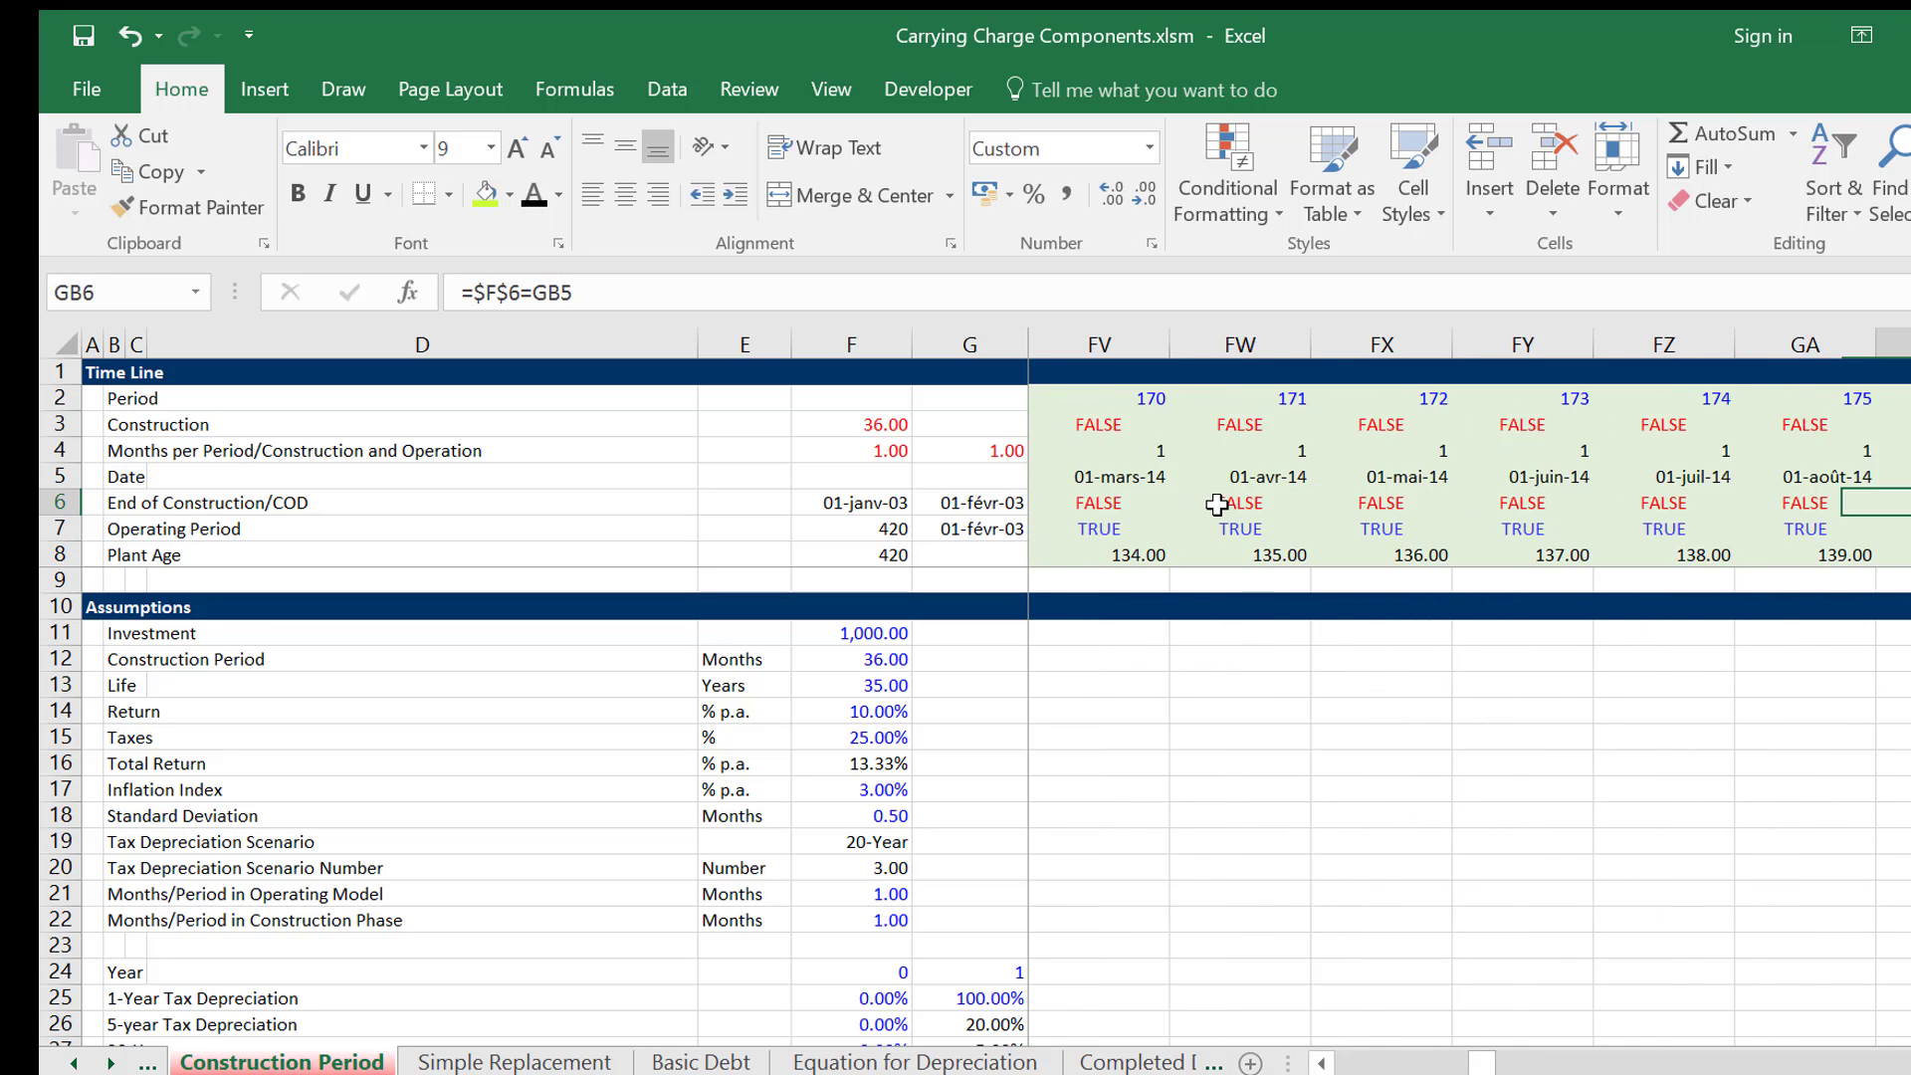
key(Right)
key(Right)
key(Right)
key(Right)
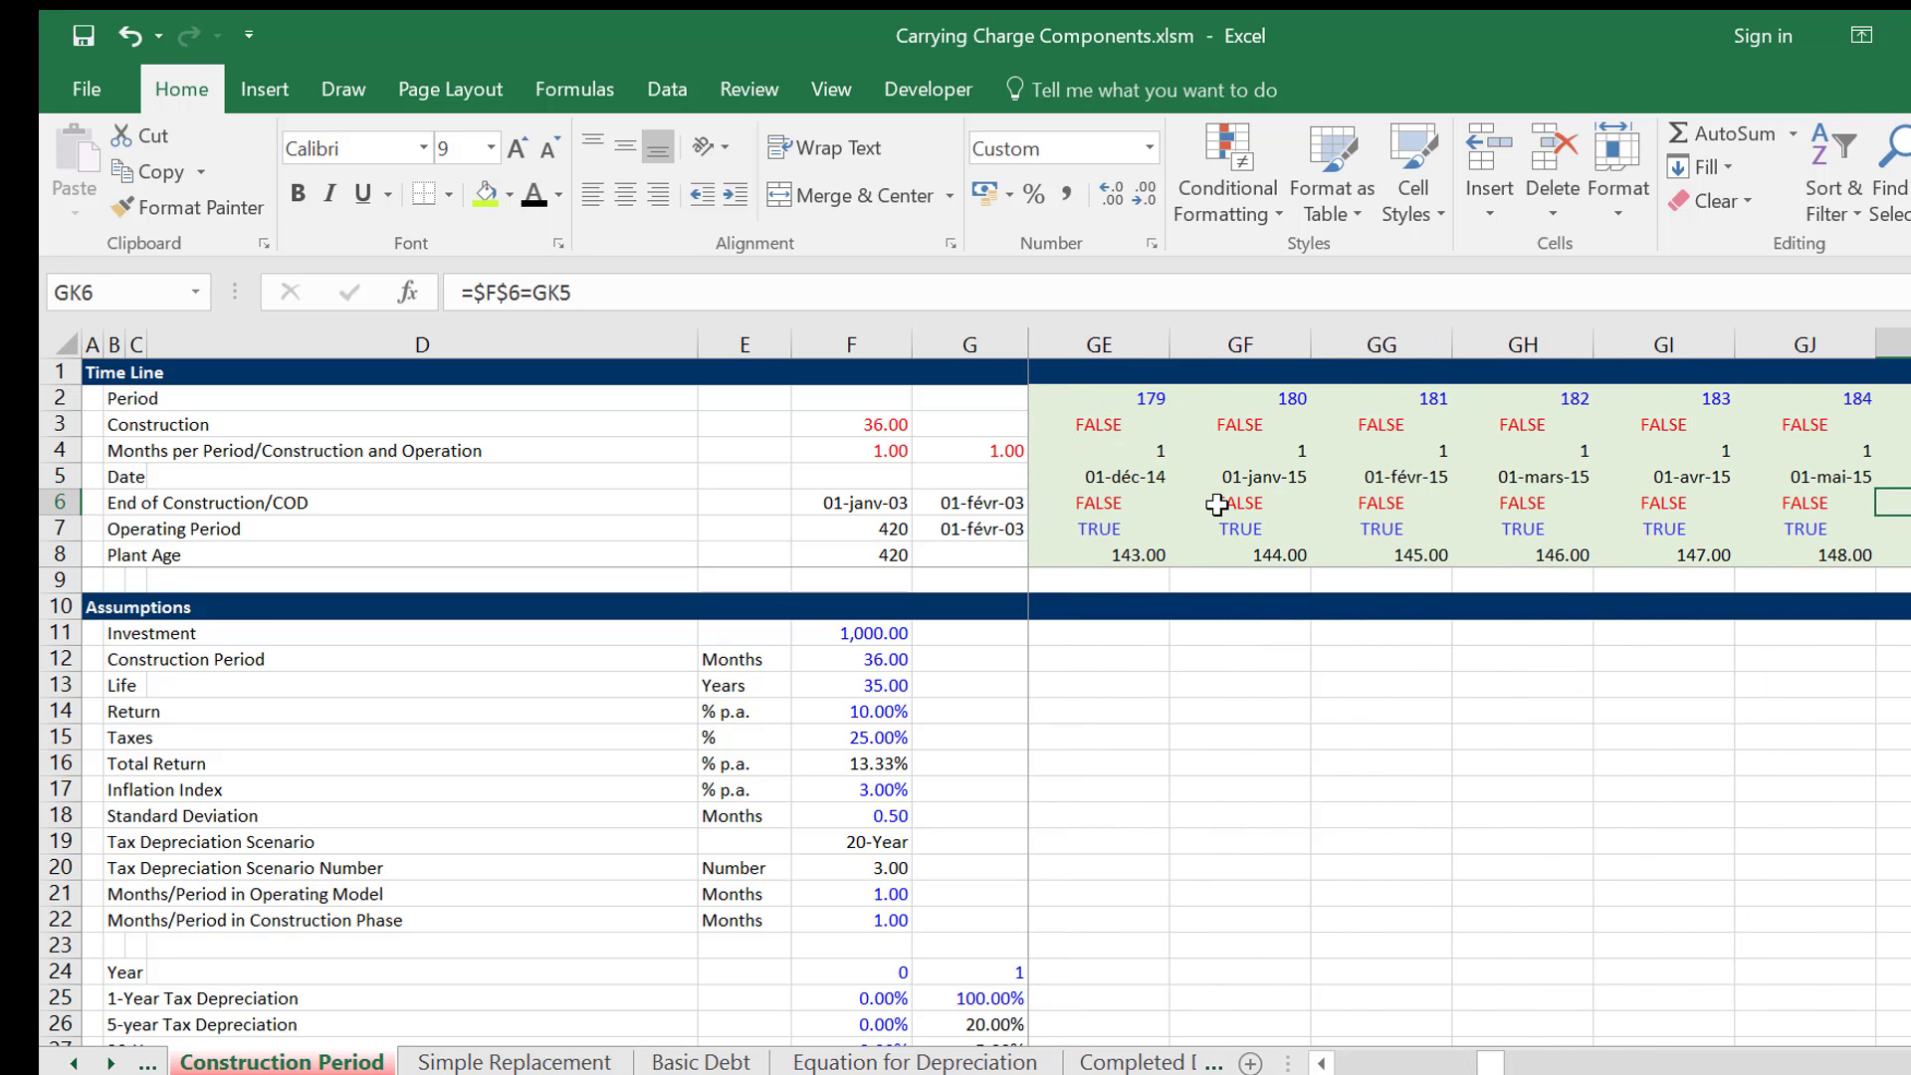
Examine the Plant Age row and the highlighting at the far end of the time line.
key(Down)
key(Down)
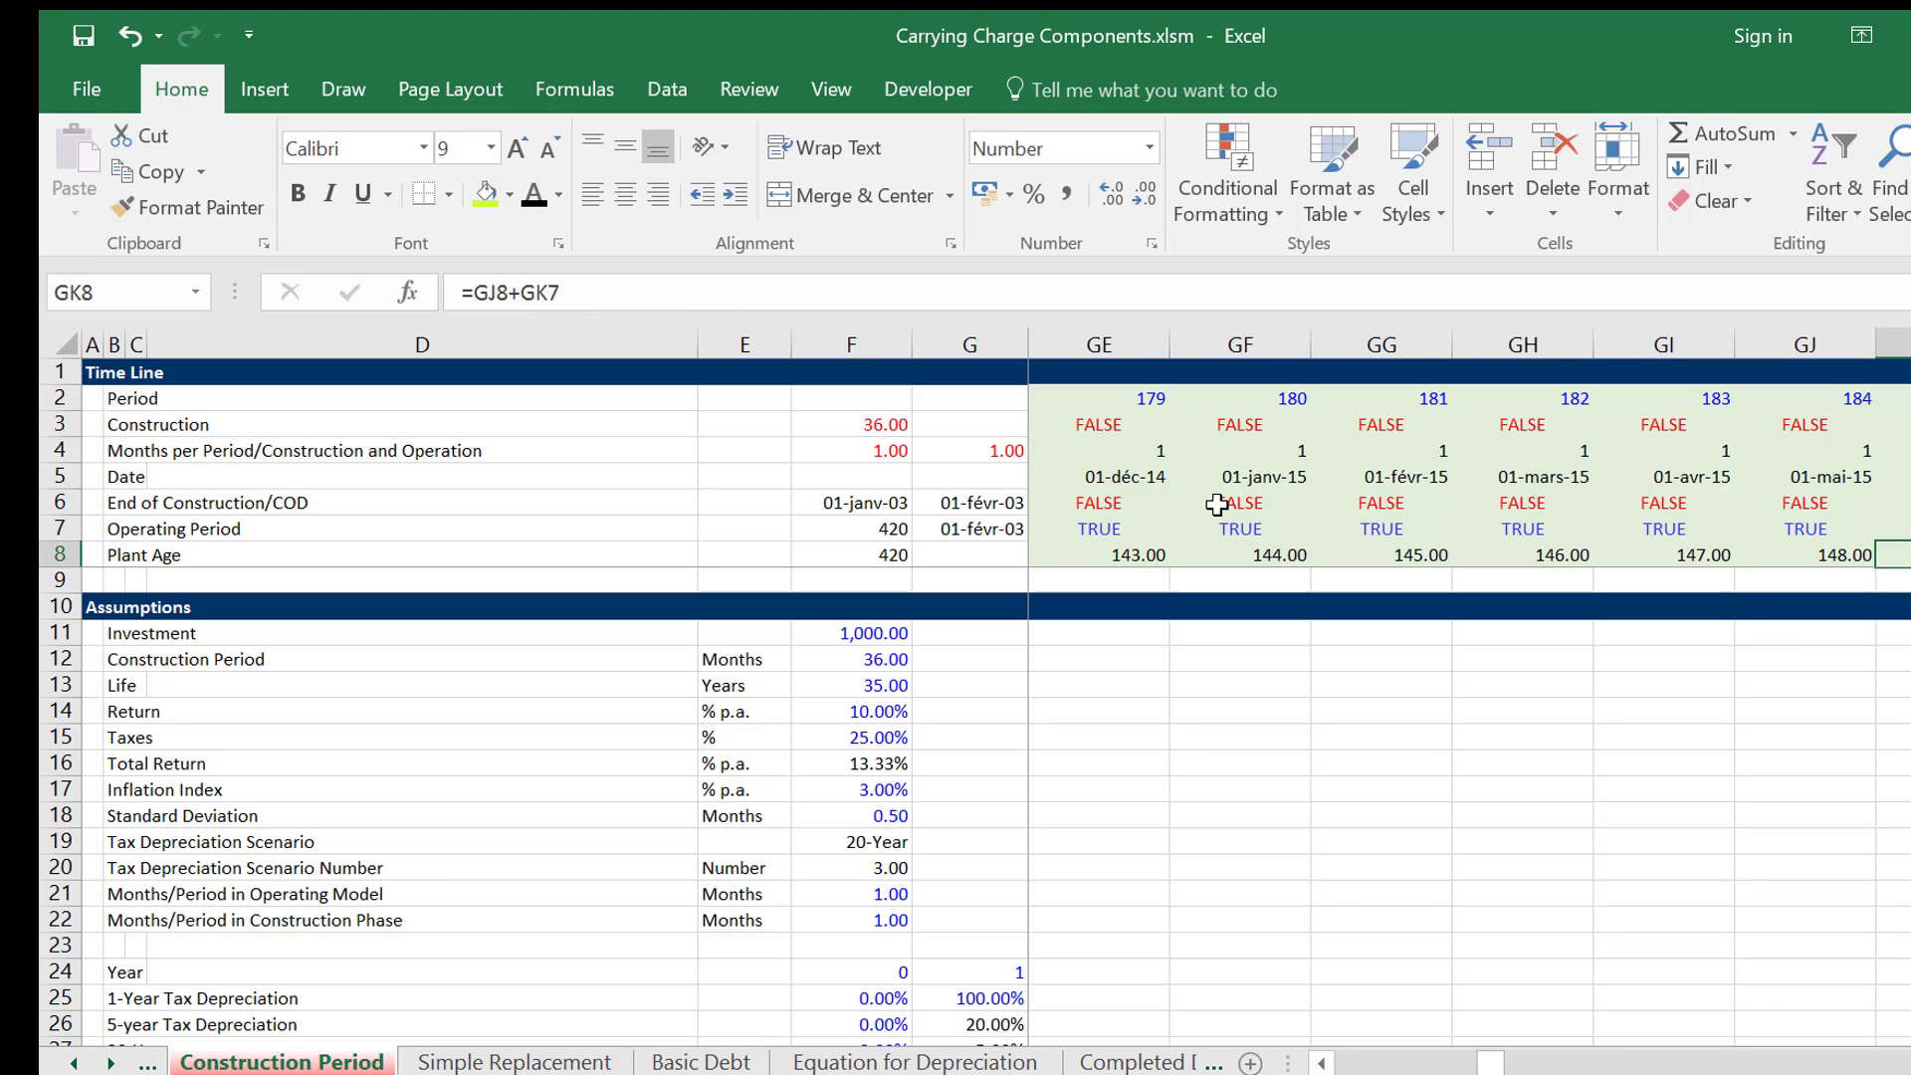
key(ctrl+Right)
key(Left)
key(Left)
key(Left)
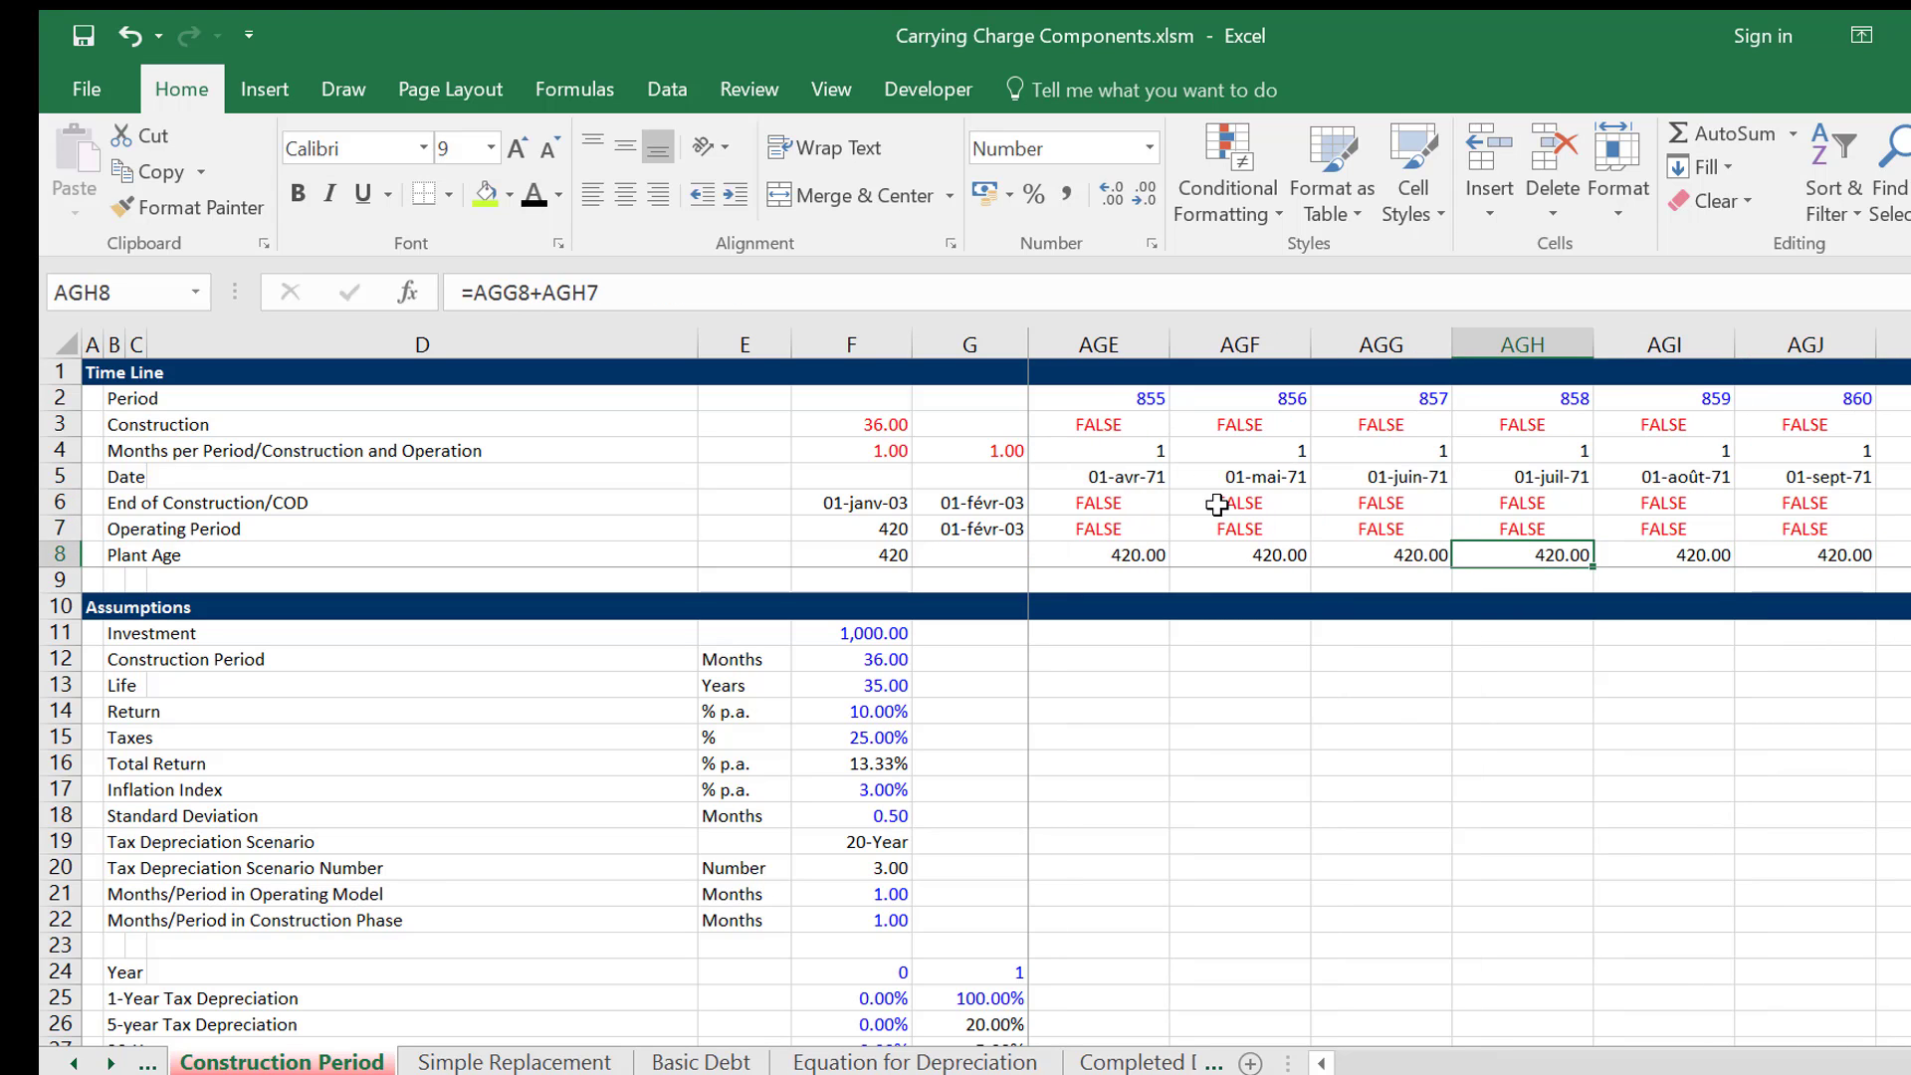
Examine the Plant Age row and switches backwards from column AGH to column AEV of the time line.
key(Left)
key(Left)
key(Left)
key(Left)
key(Left)
key(Left)
key(Left)
key(Left)
key(Left)
key(Left)
key(Left)
key(Left)
key(Left)
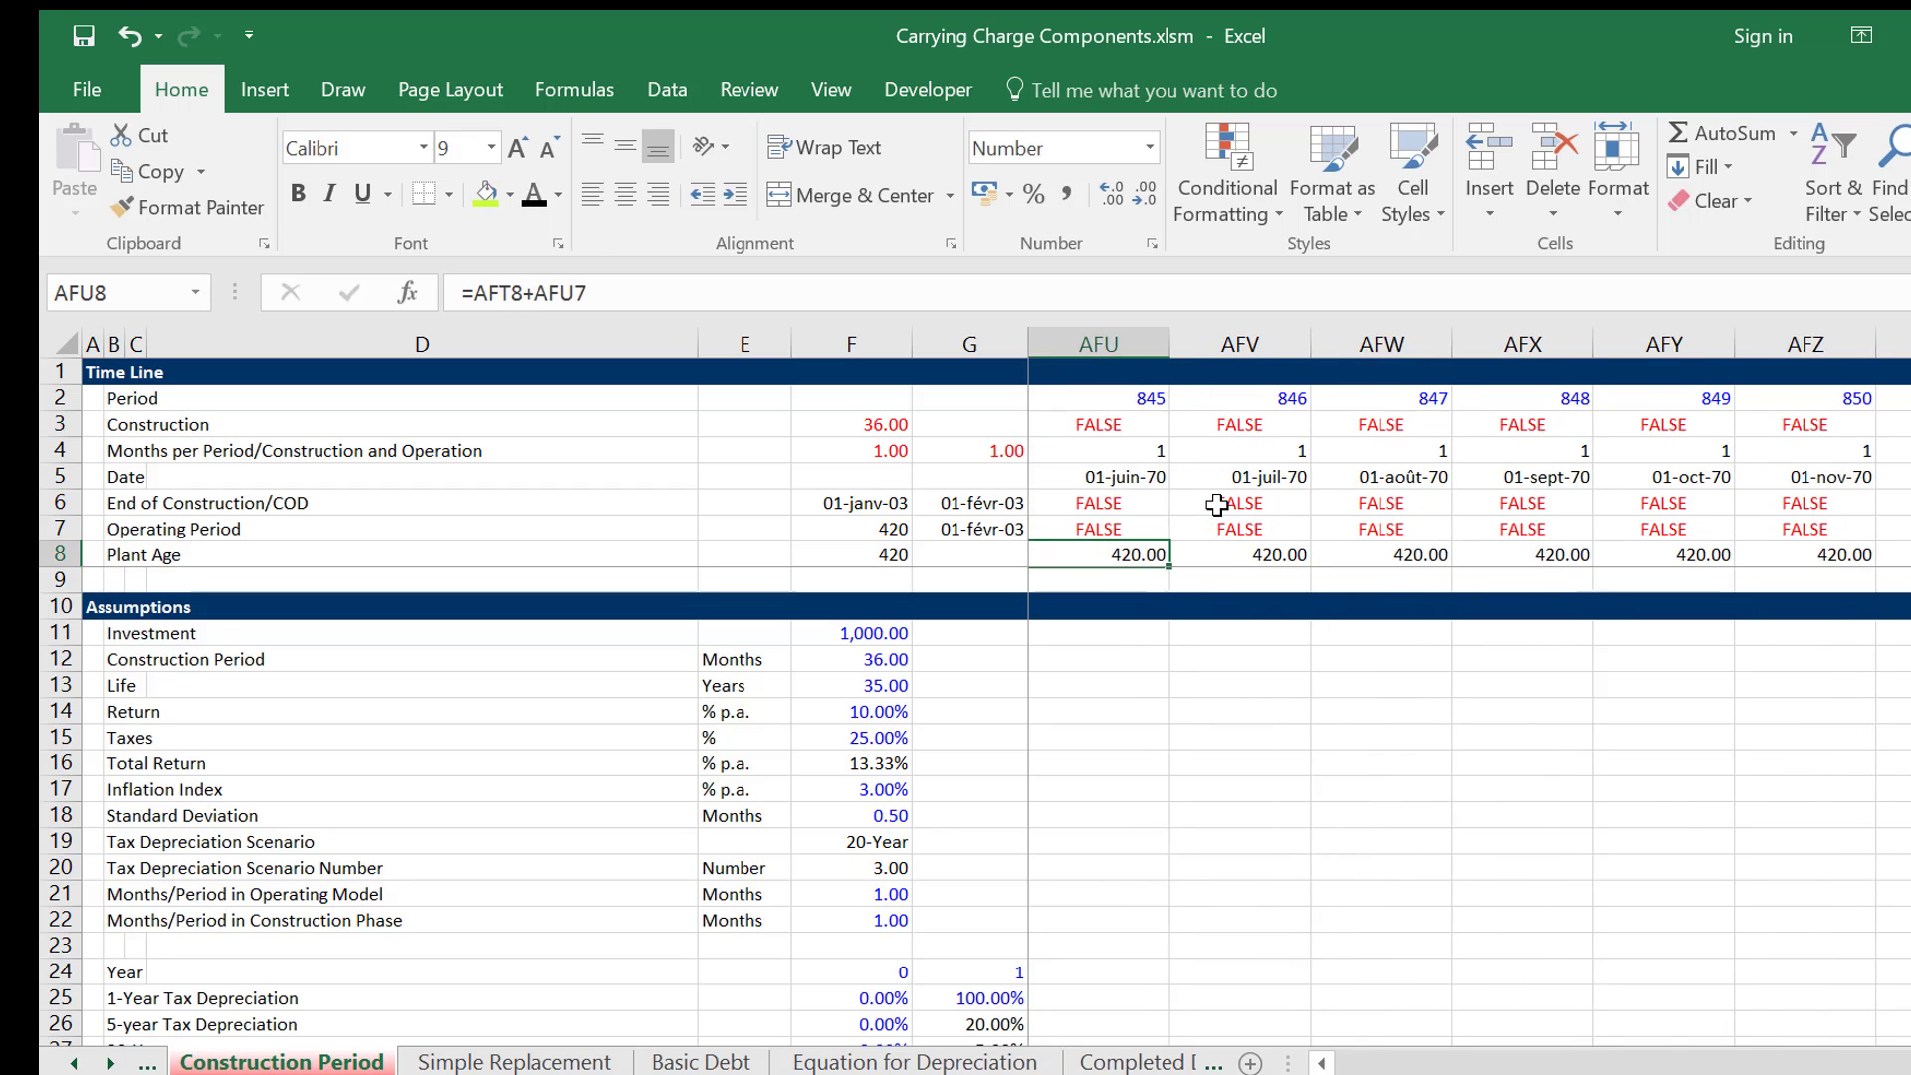
key(Left)
key(Left)
key(Left)
key(Left)
key(Left)
key(Left)
key(Left)
key(Left)
key(Left)
key(Left)
key(Left)
key(Left)
key(Left)
key(Left)
key(Left)
key(Left)
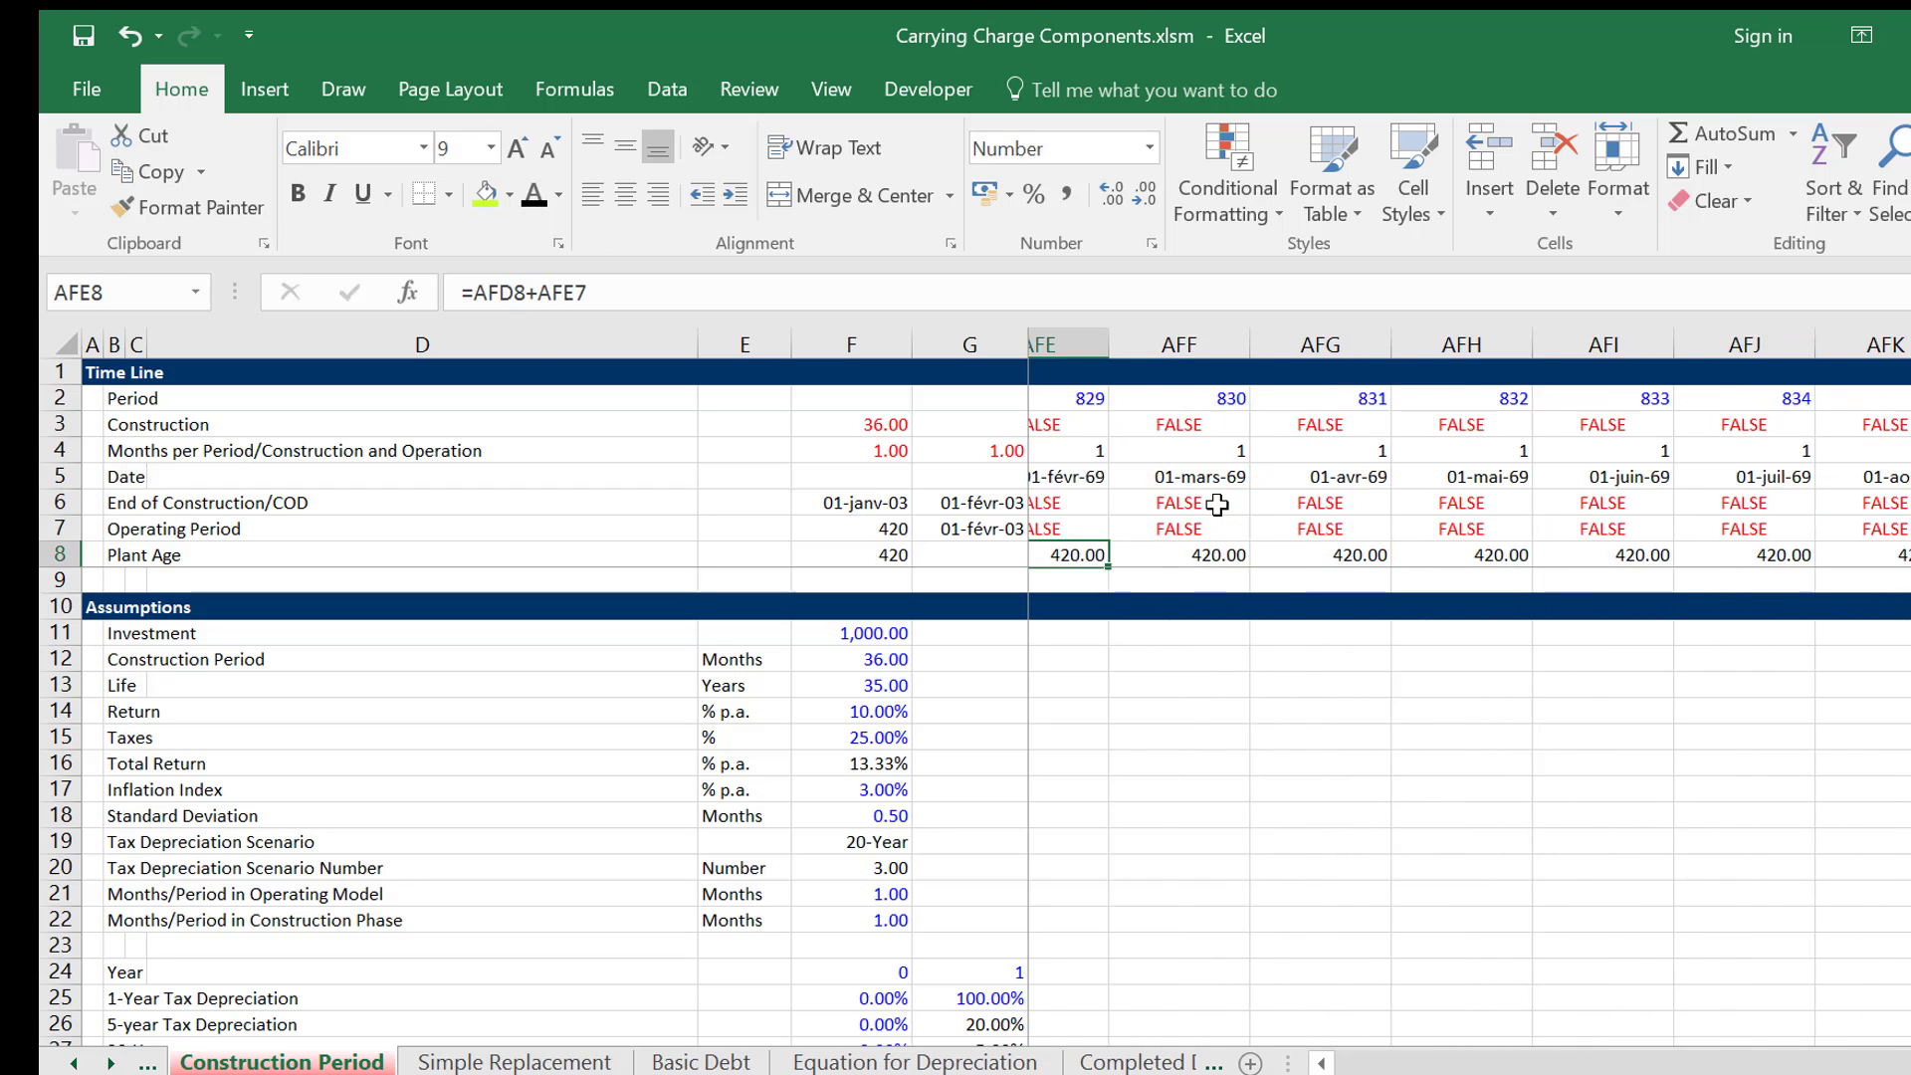
key(Left)
key(Left)
key(Left)
key(Left)
key(Left)
key(Left)
key(Left)
key(Left)
key(Left)
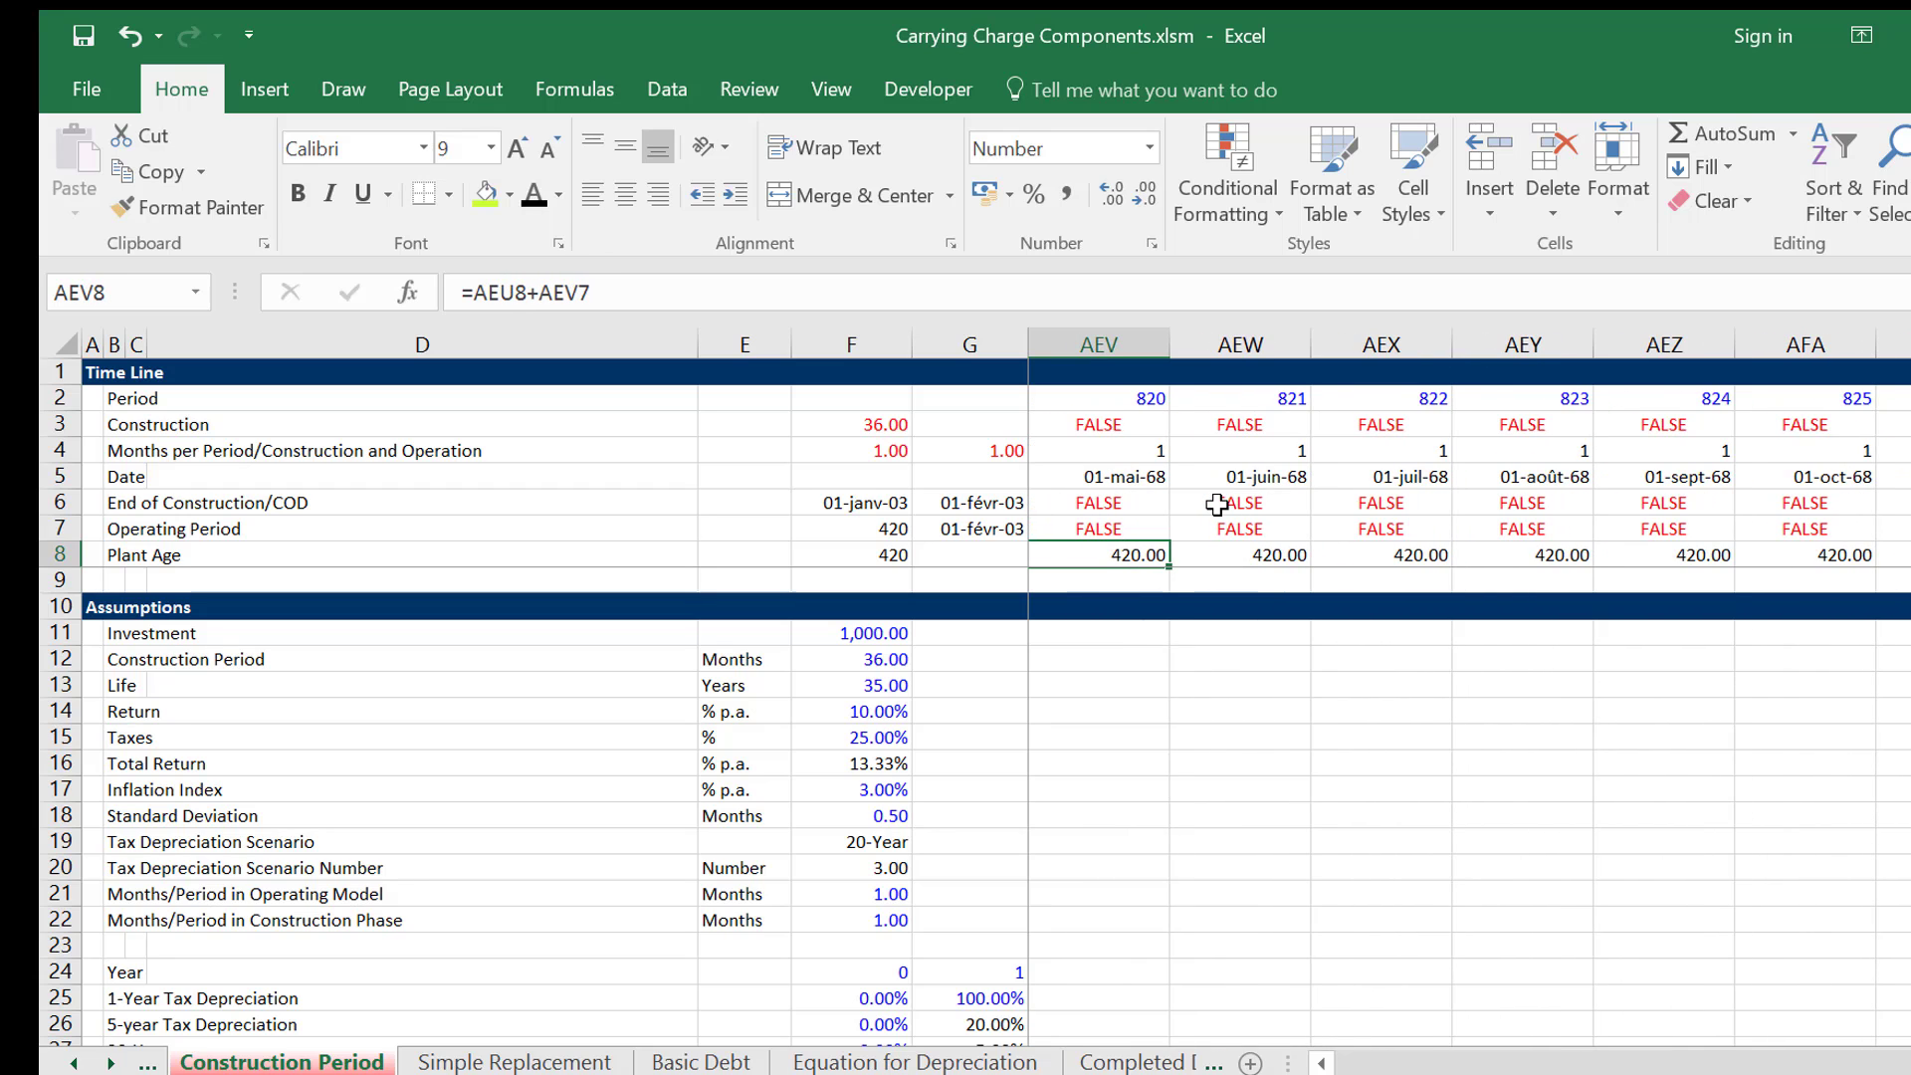
Return to the start of the time line and examine the period 1 column up to the months-per-period formula.
key(ctrl+Left)
key(ctrl+Left)
key(Right)
key(Down)
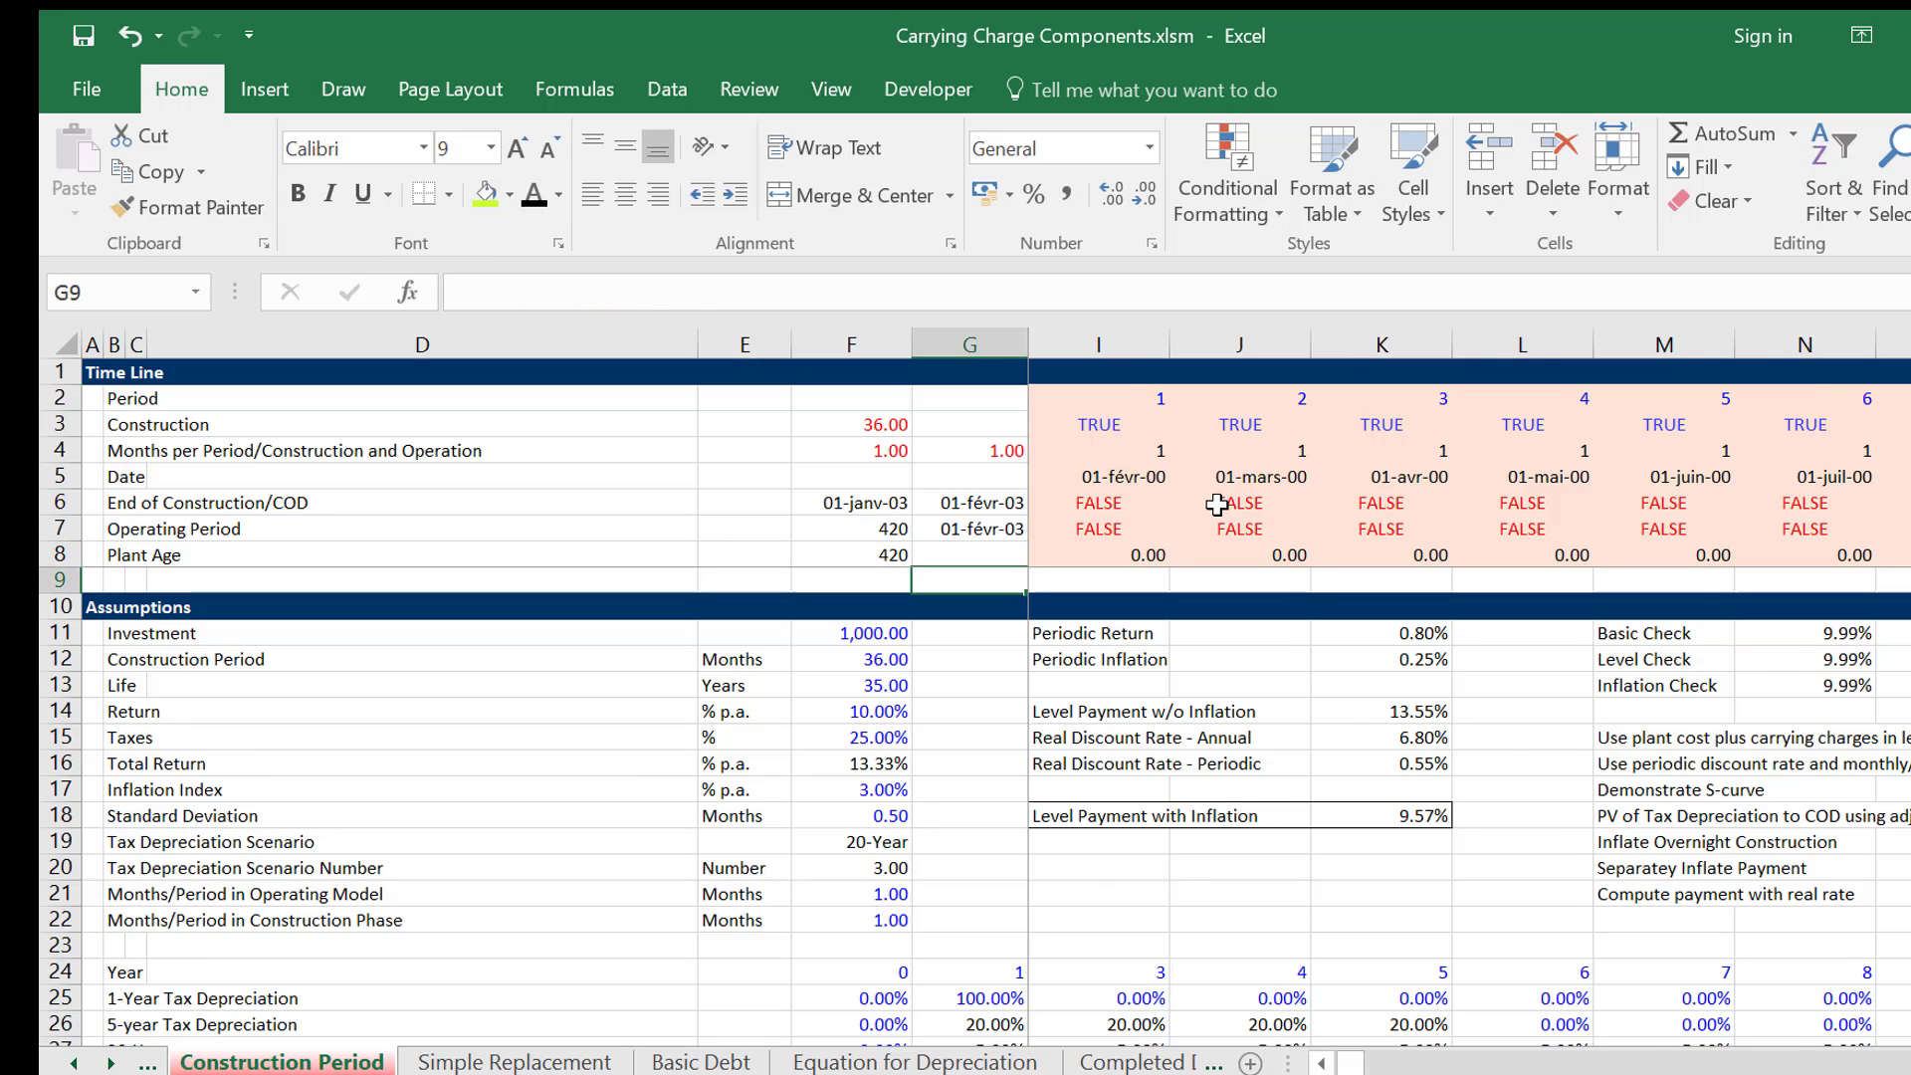
key(Right)
key(Right)
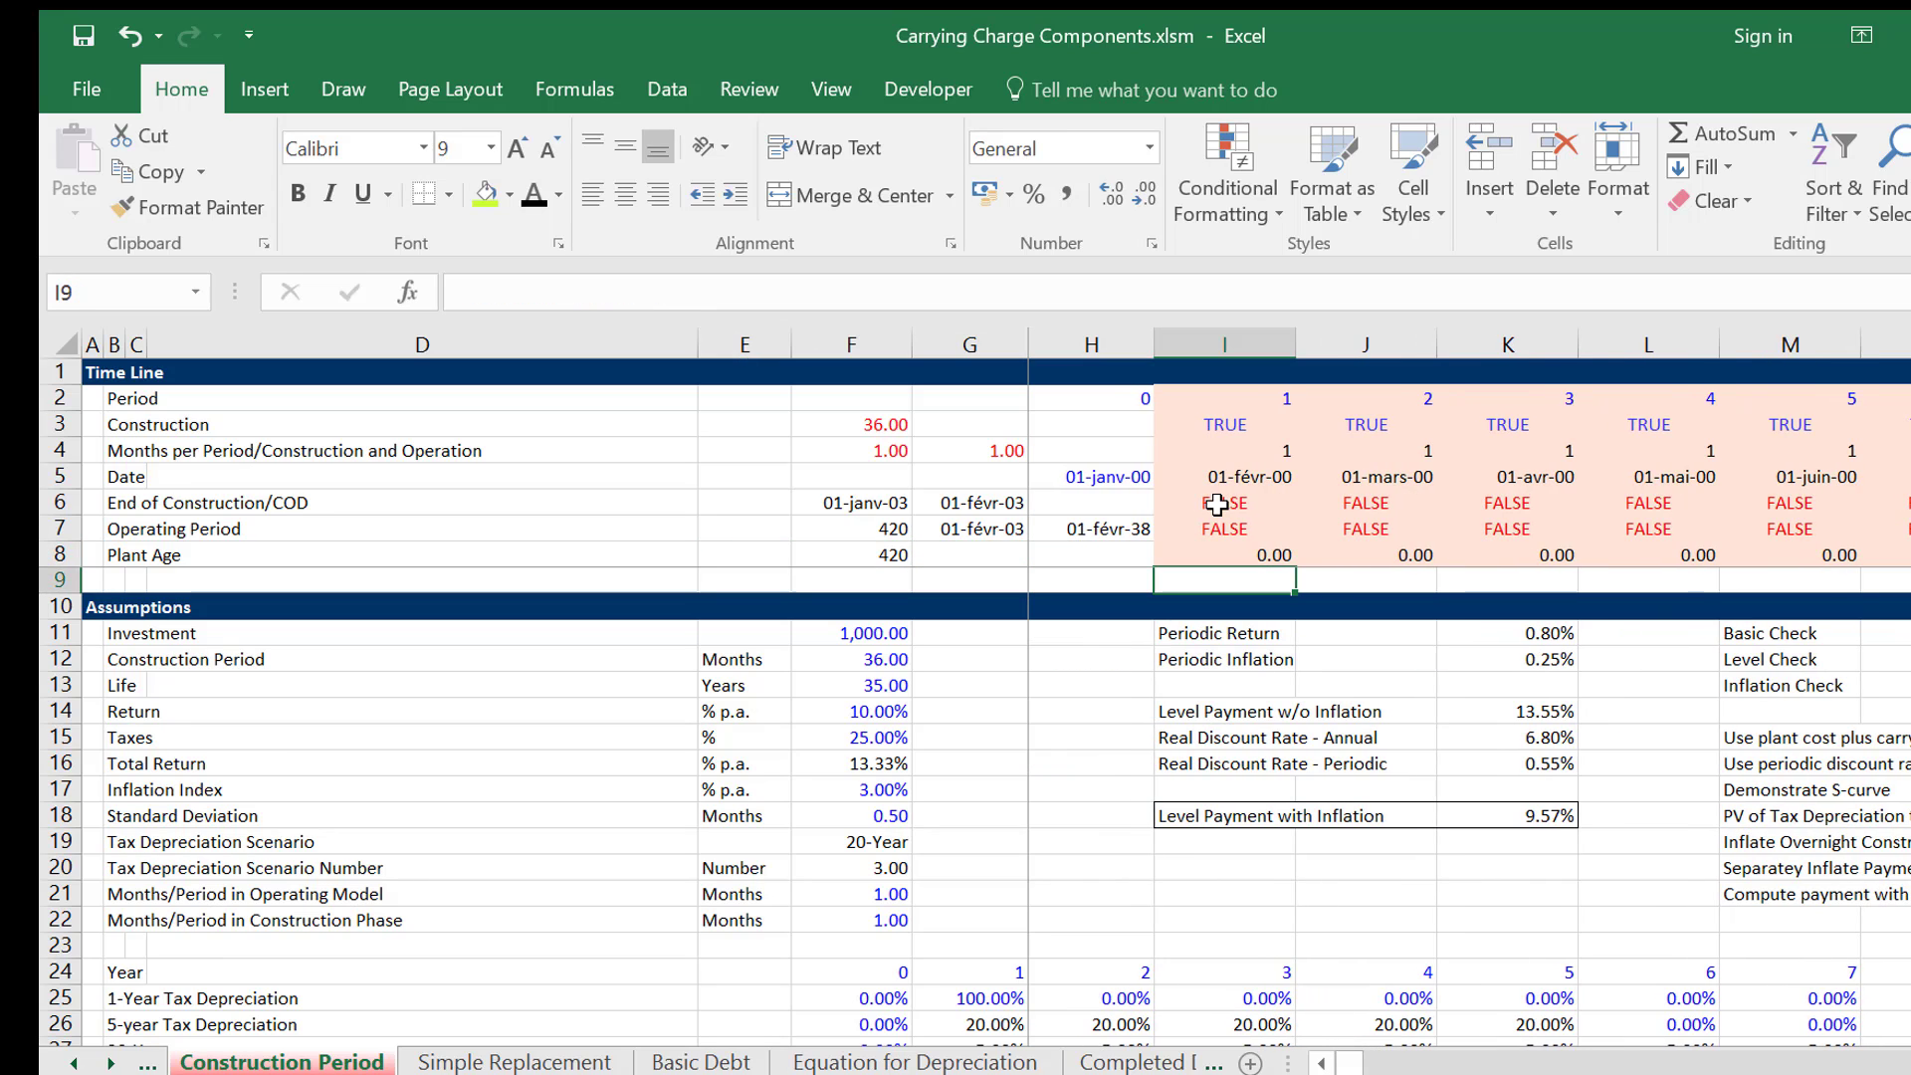
key(Up)
key(Up)
key(Up)
key(Up)
key(Up)
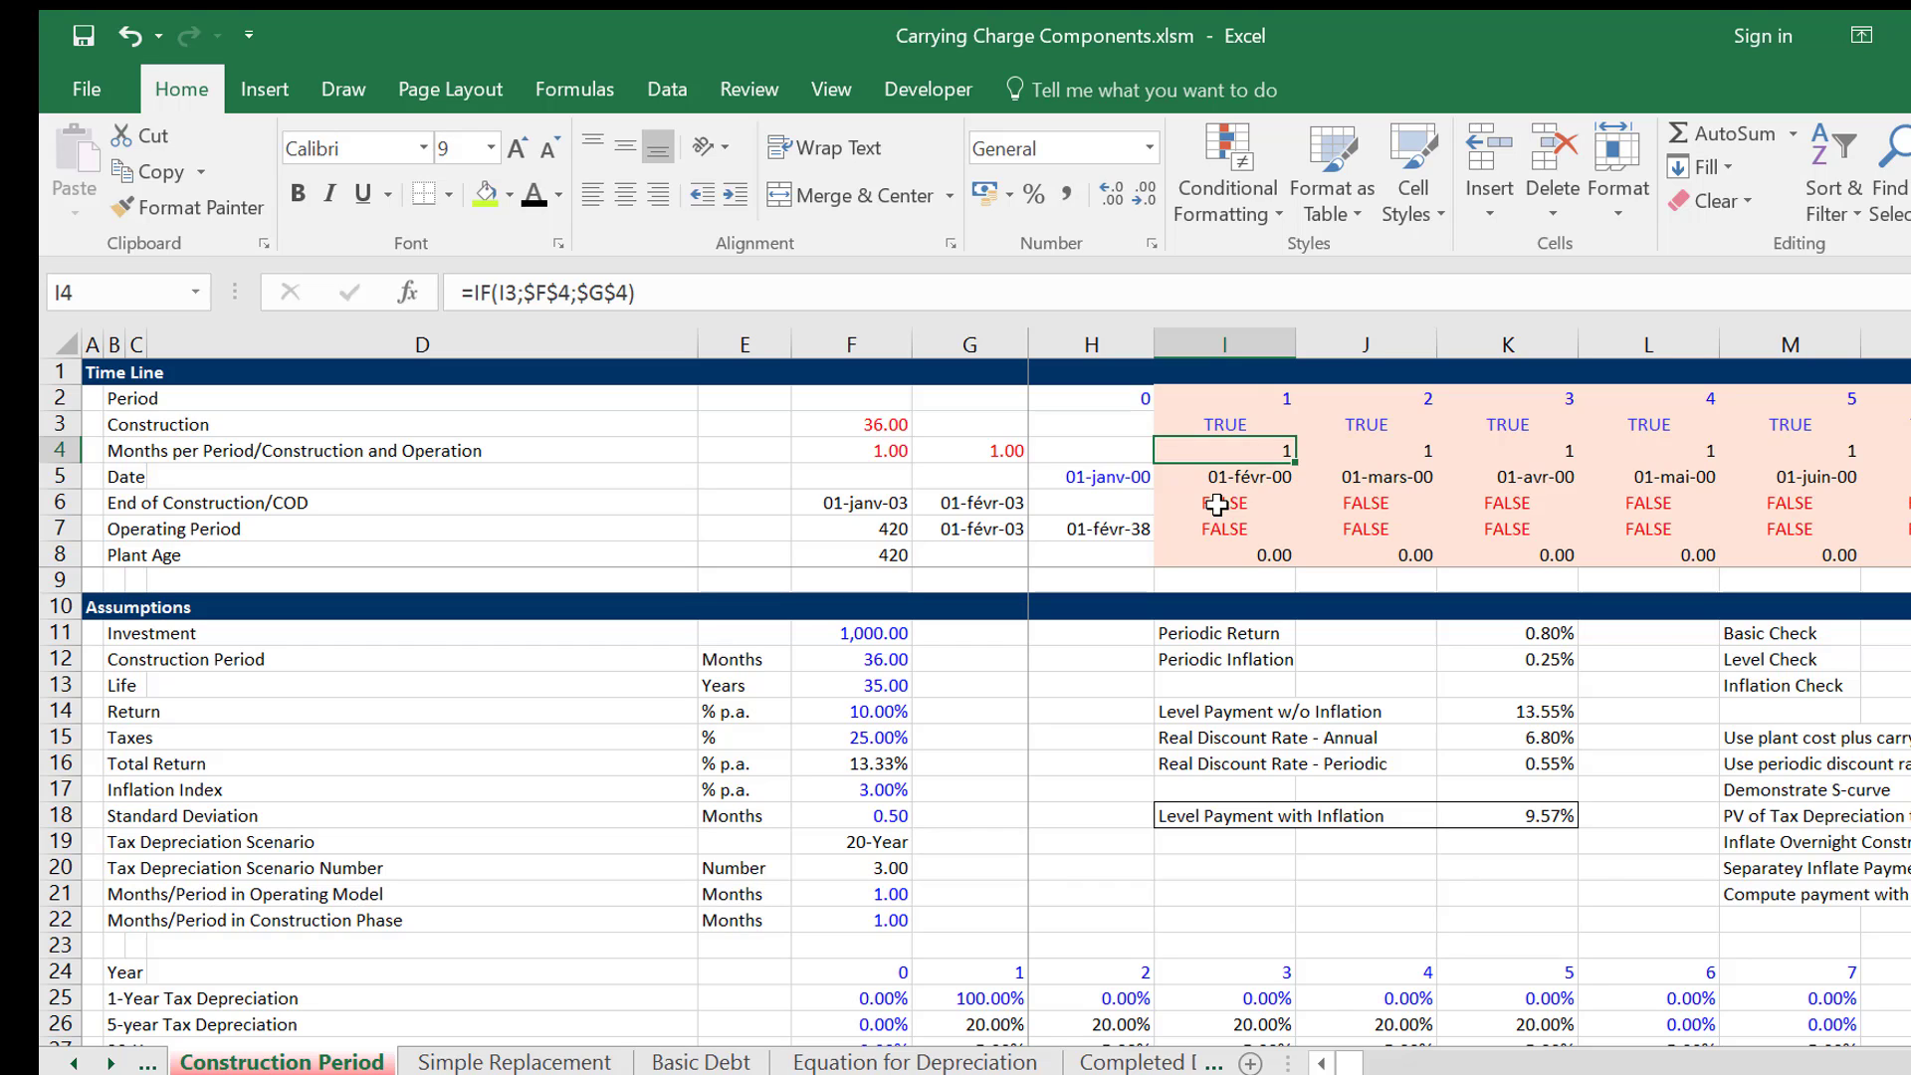
Examine the Periodic Return row beside the assumptions and the Investment input it sits next to.
key(Down)
key(Down)
key(Down)
key(Down)
key(Down)
key(Down)
key(Down)
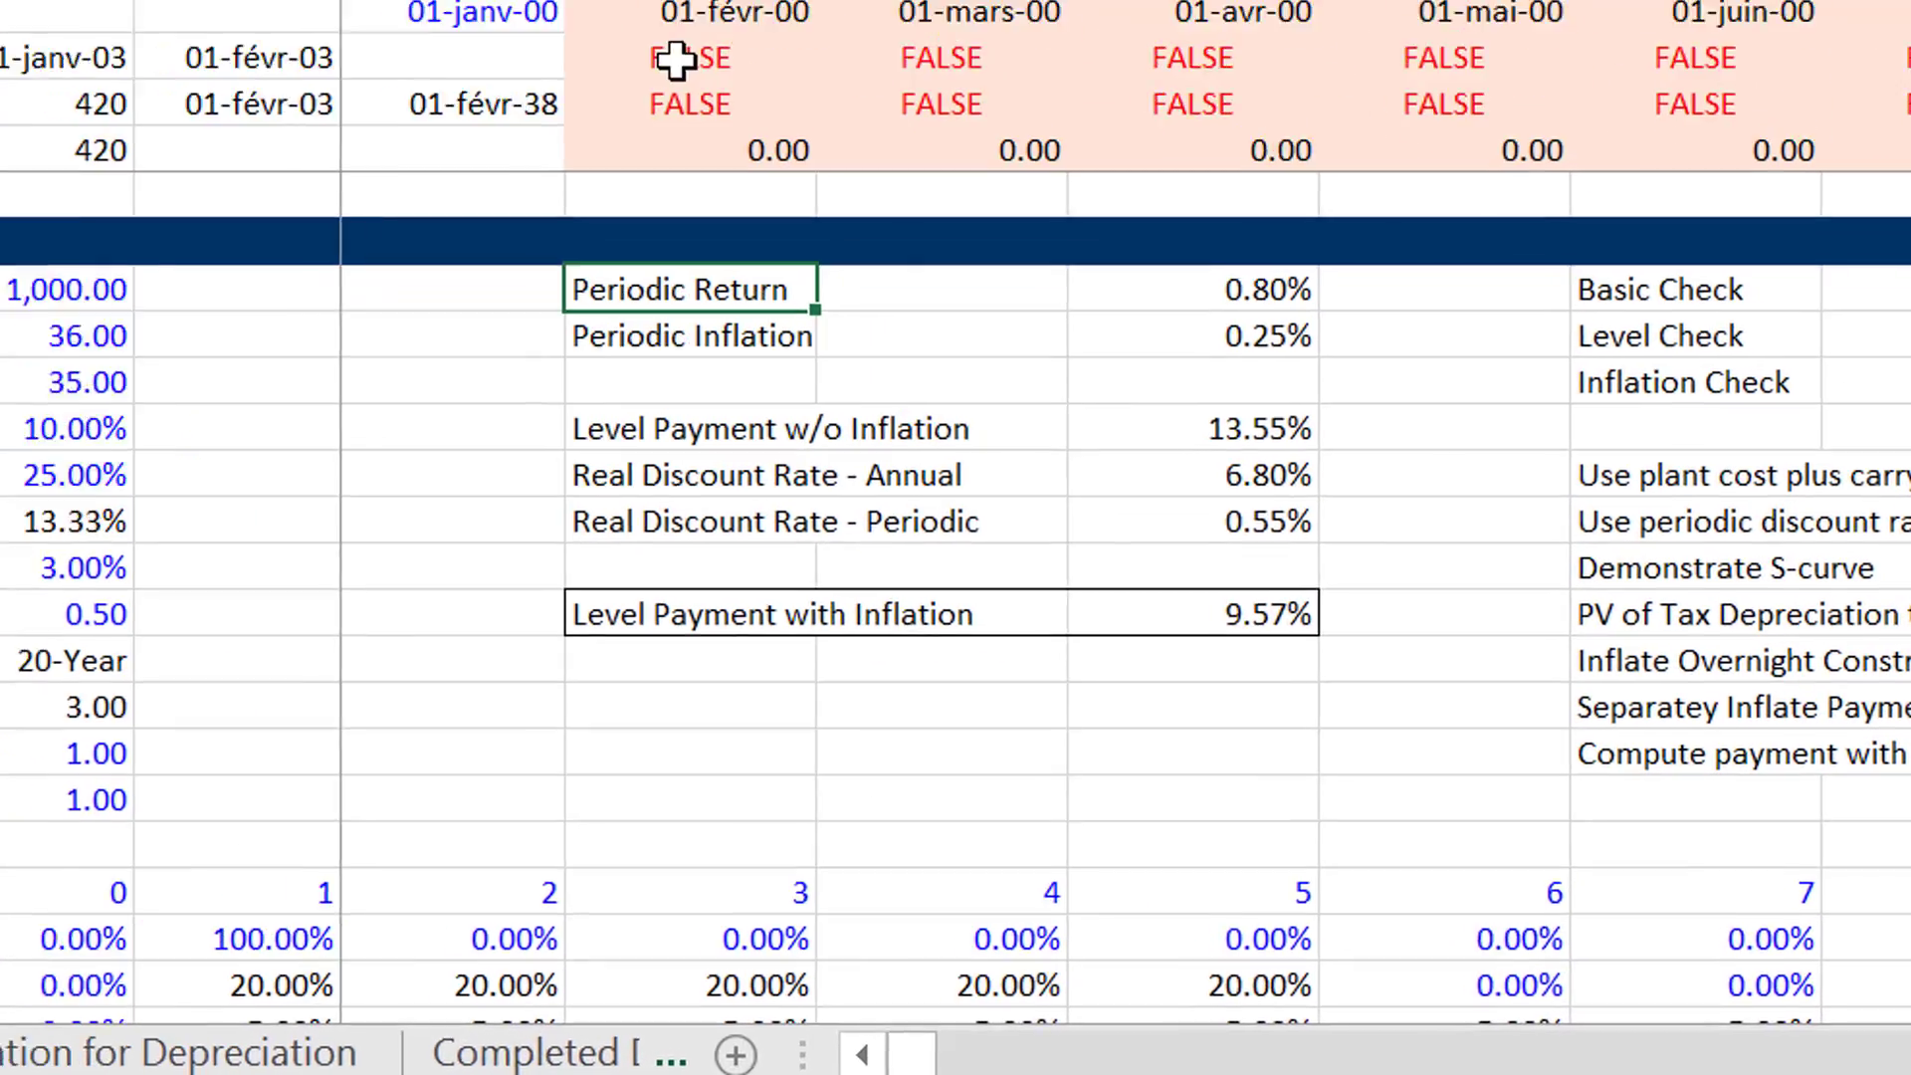
key(Right)
key(Right)
key(Left)
key(Left)
key(Left)
key(Left)
key(Left)
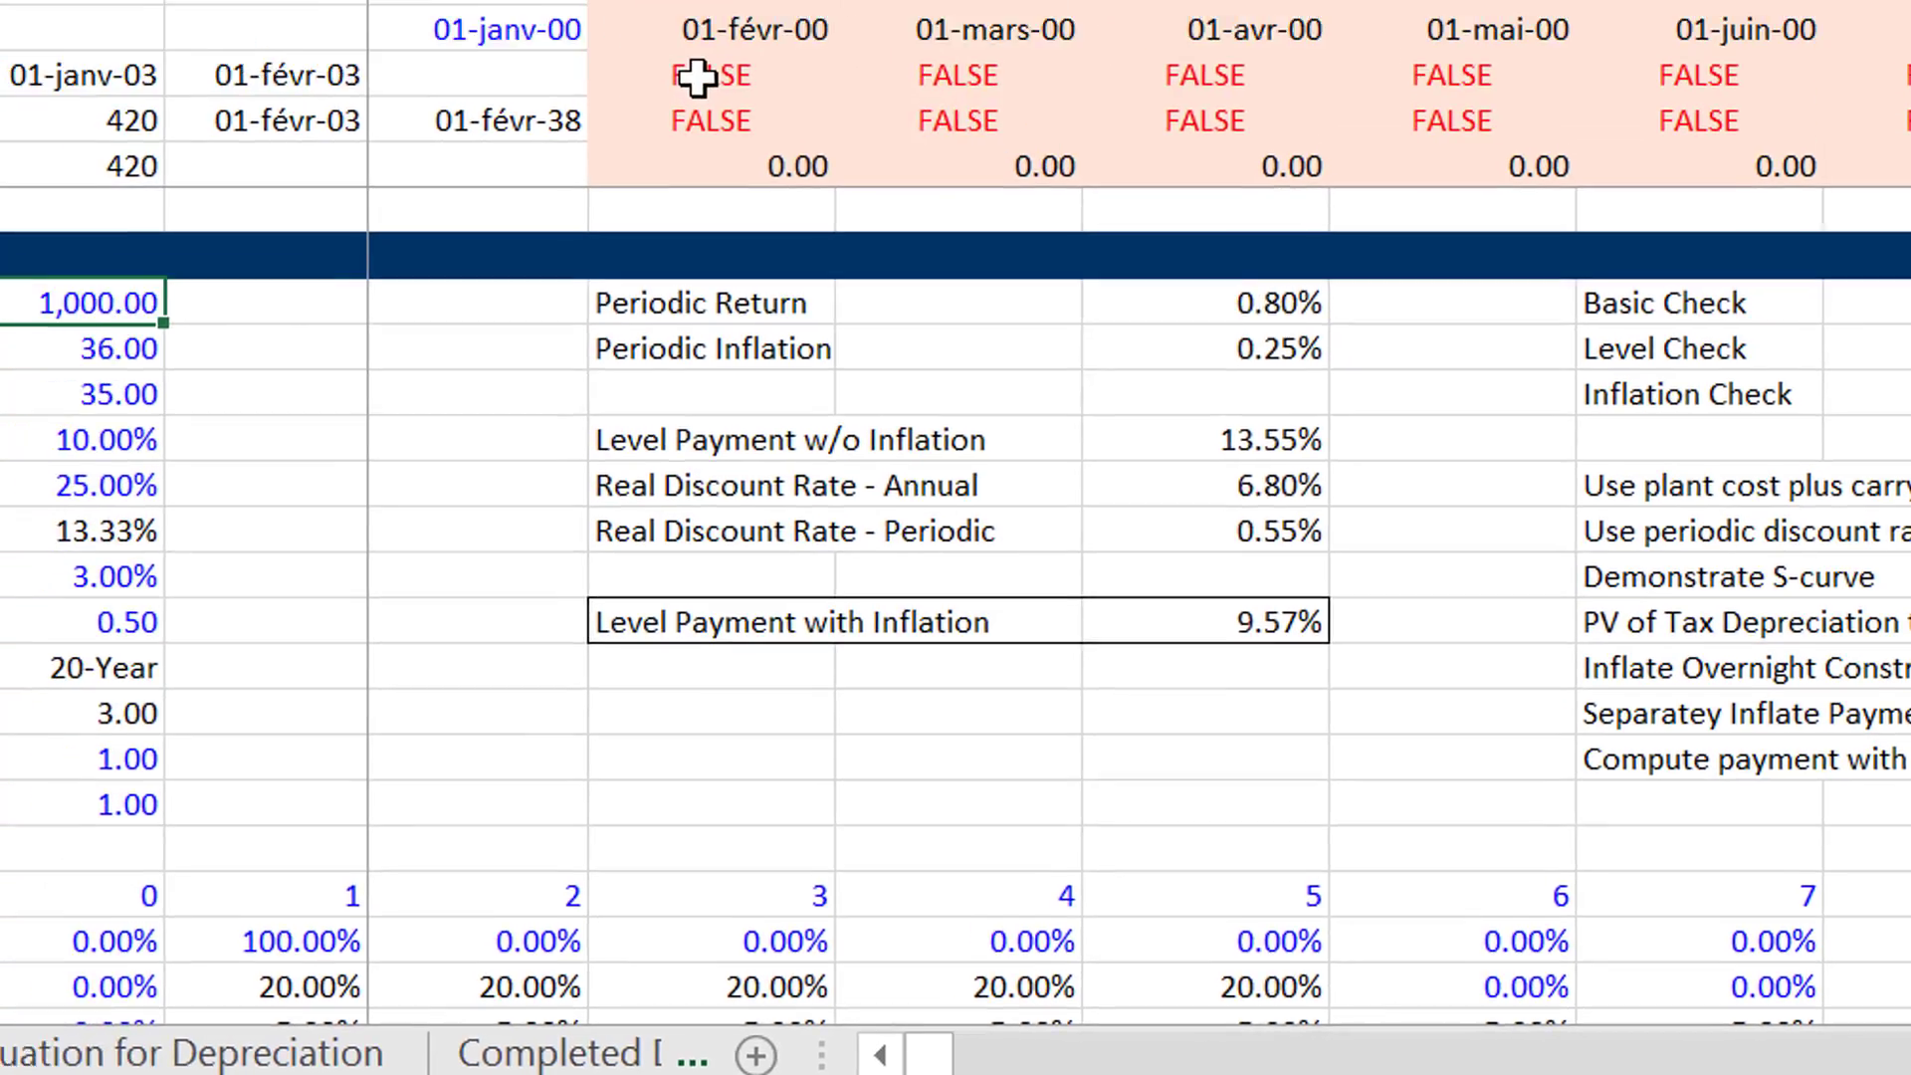
Examine the Return, Taxes and Inflation Index assumptions in column F down to Standard Deviation.
key(Down)
key(Down)
key(Down)
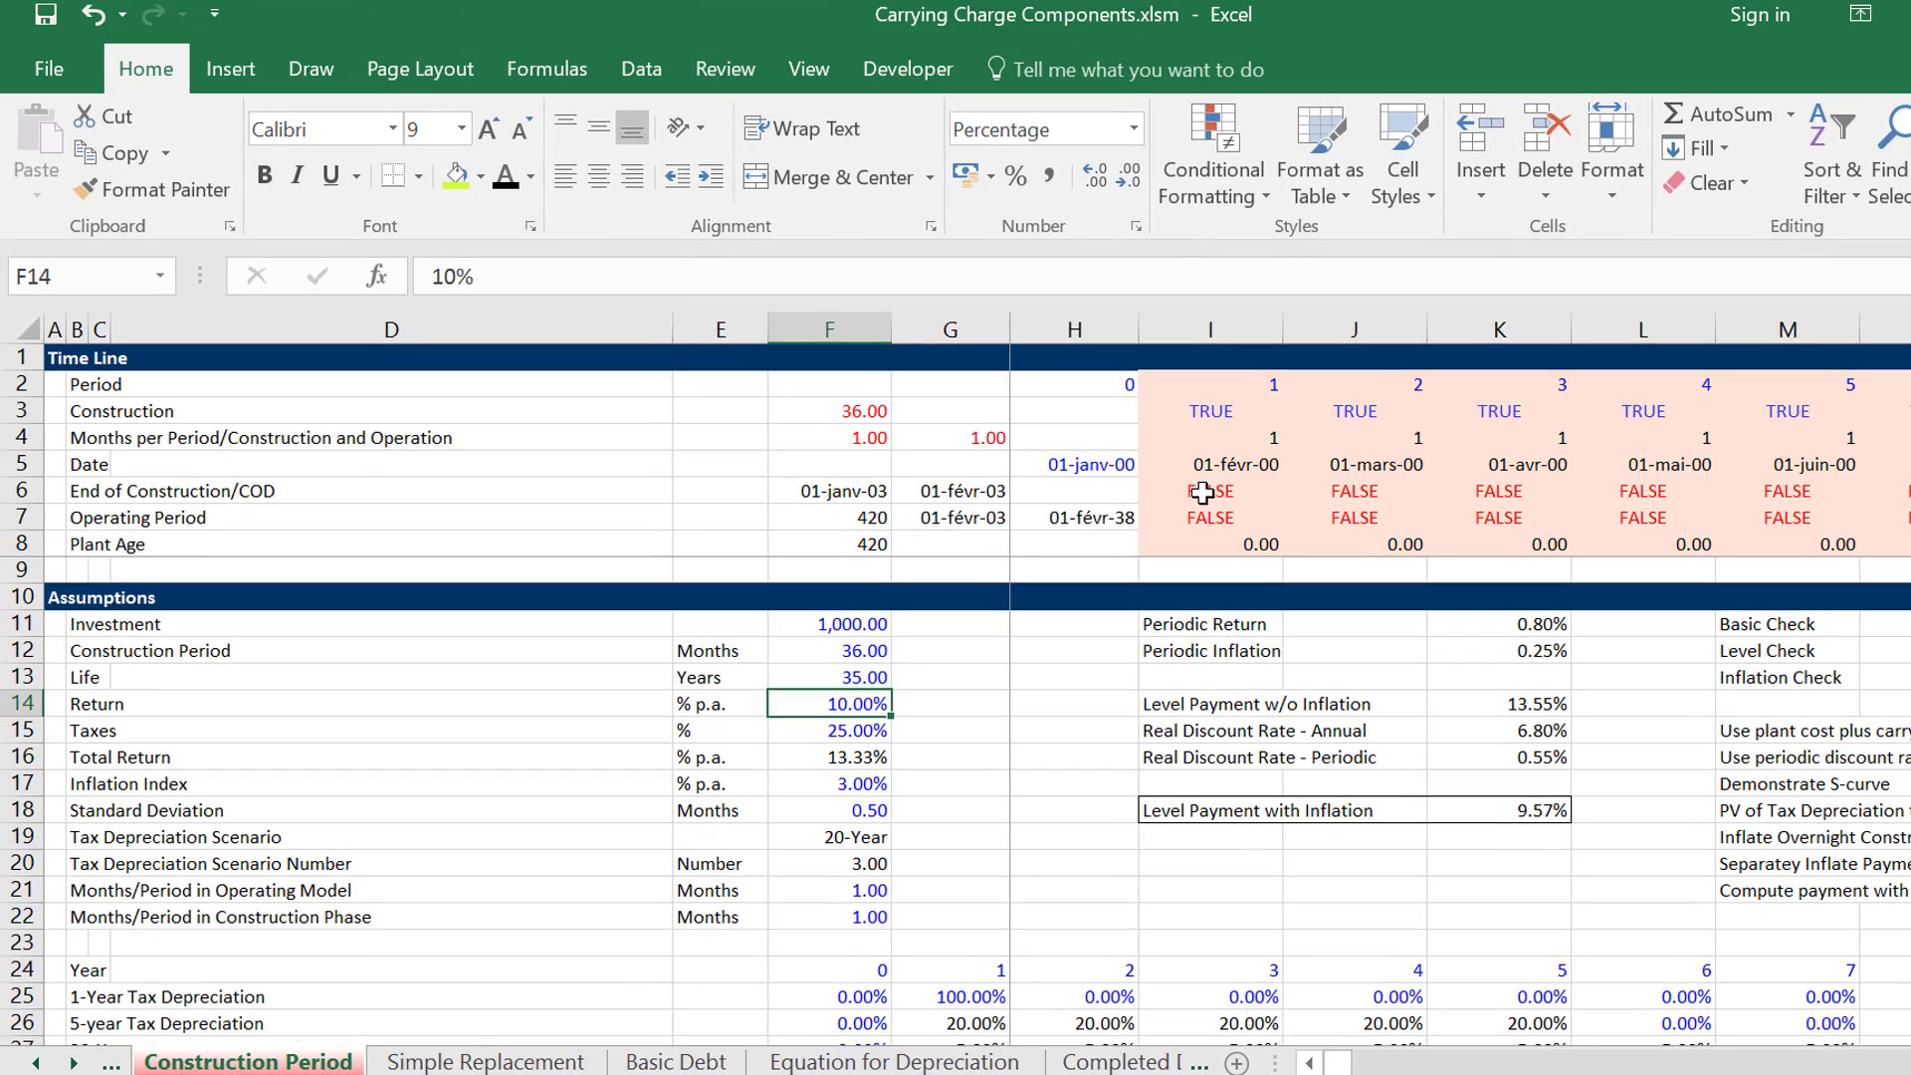
key(Down)
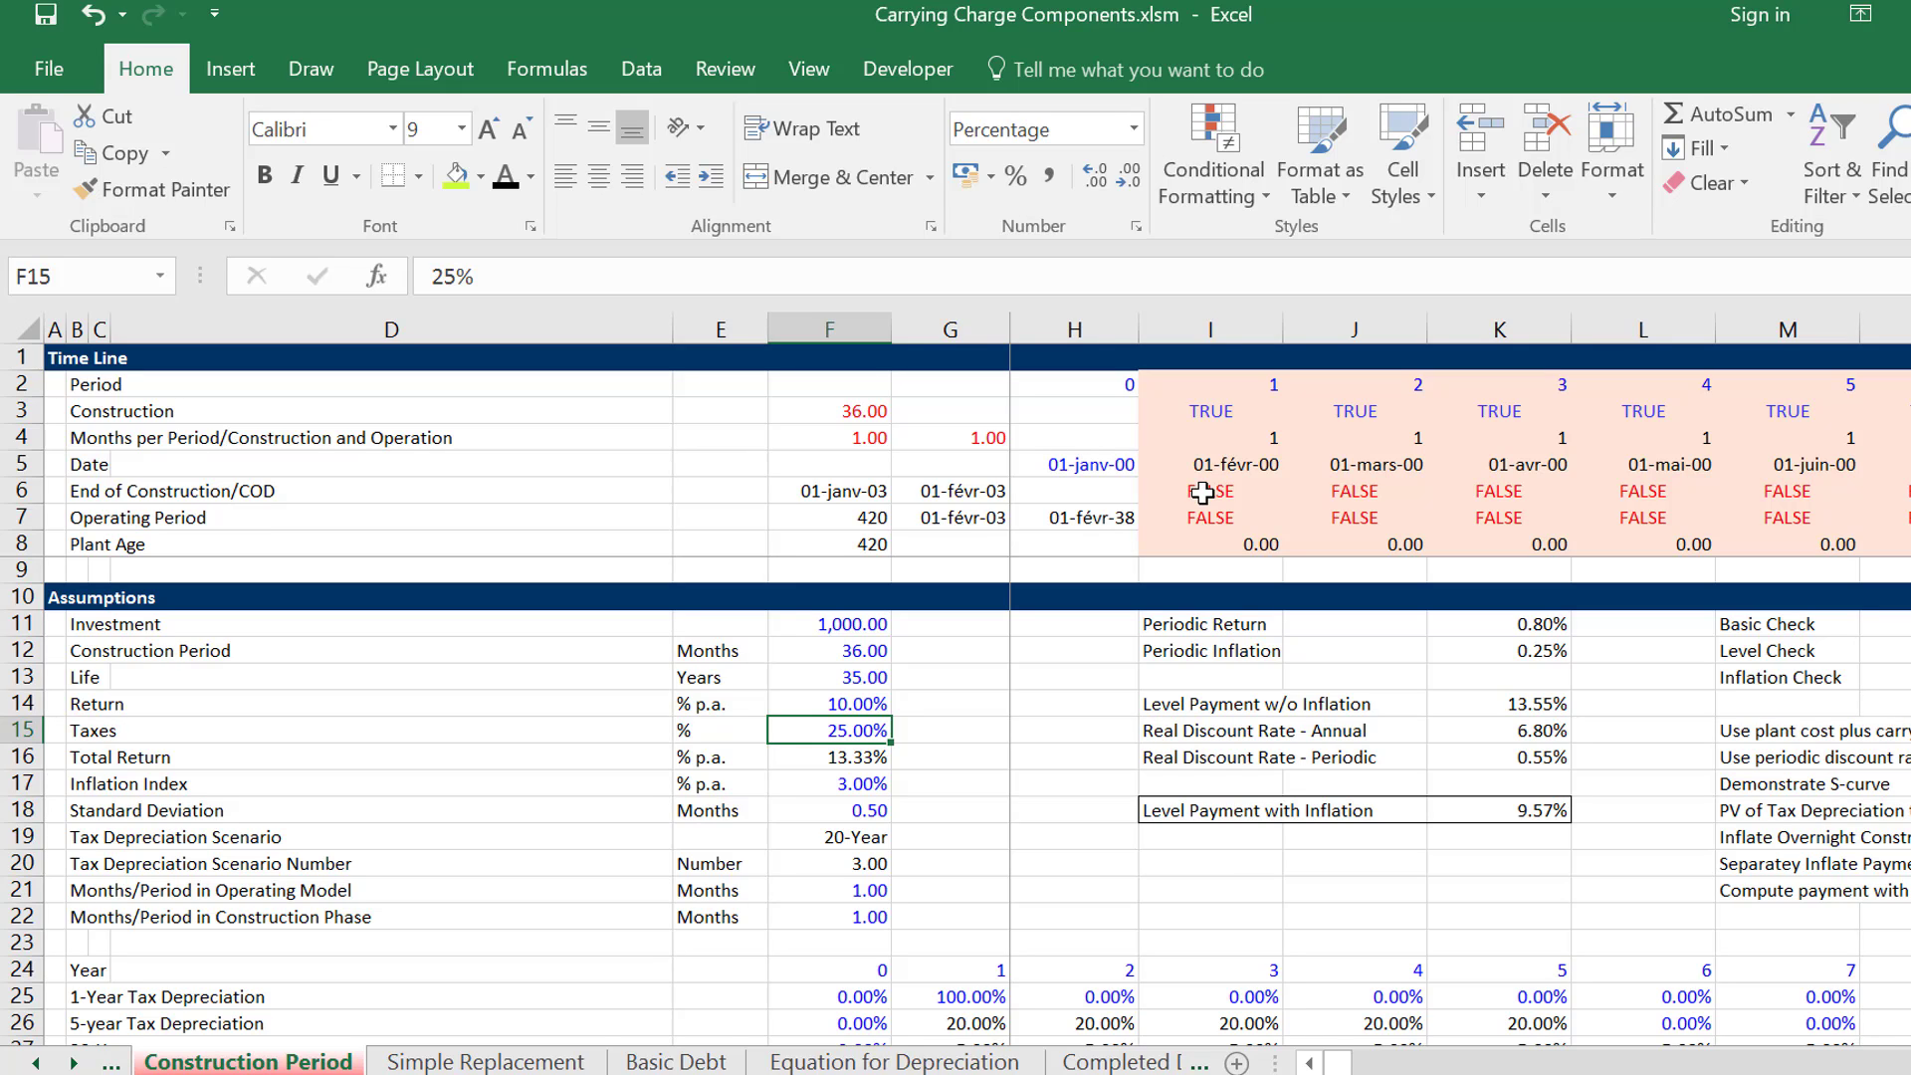
key(Up)
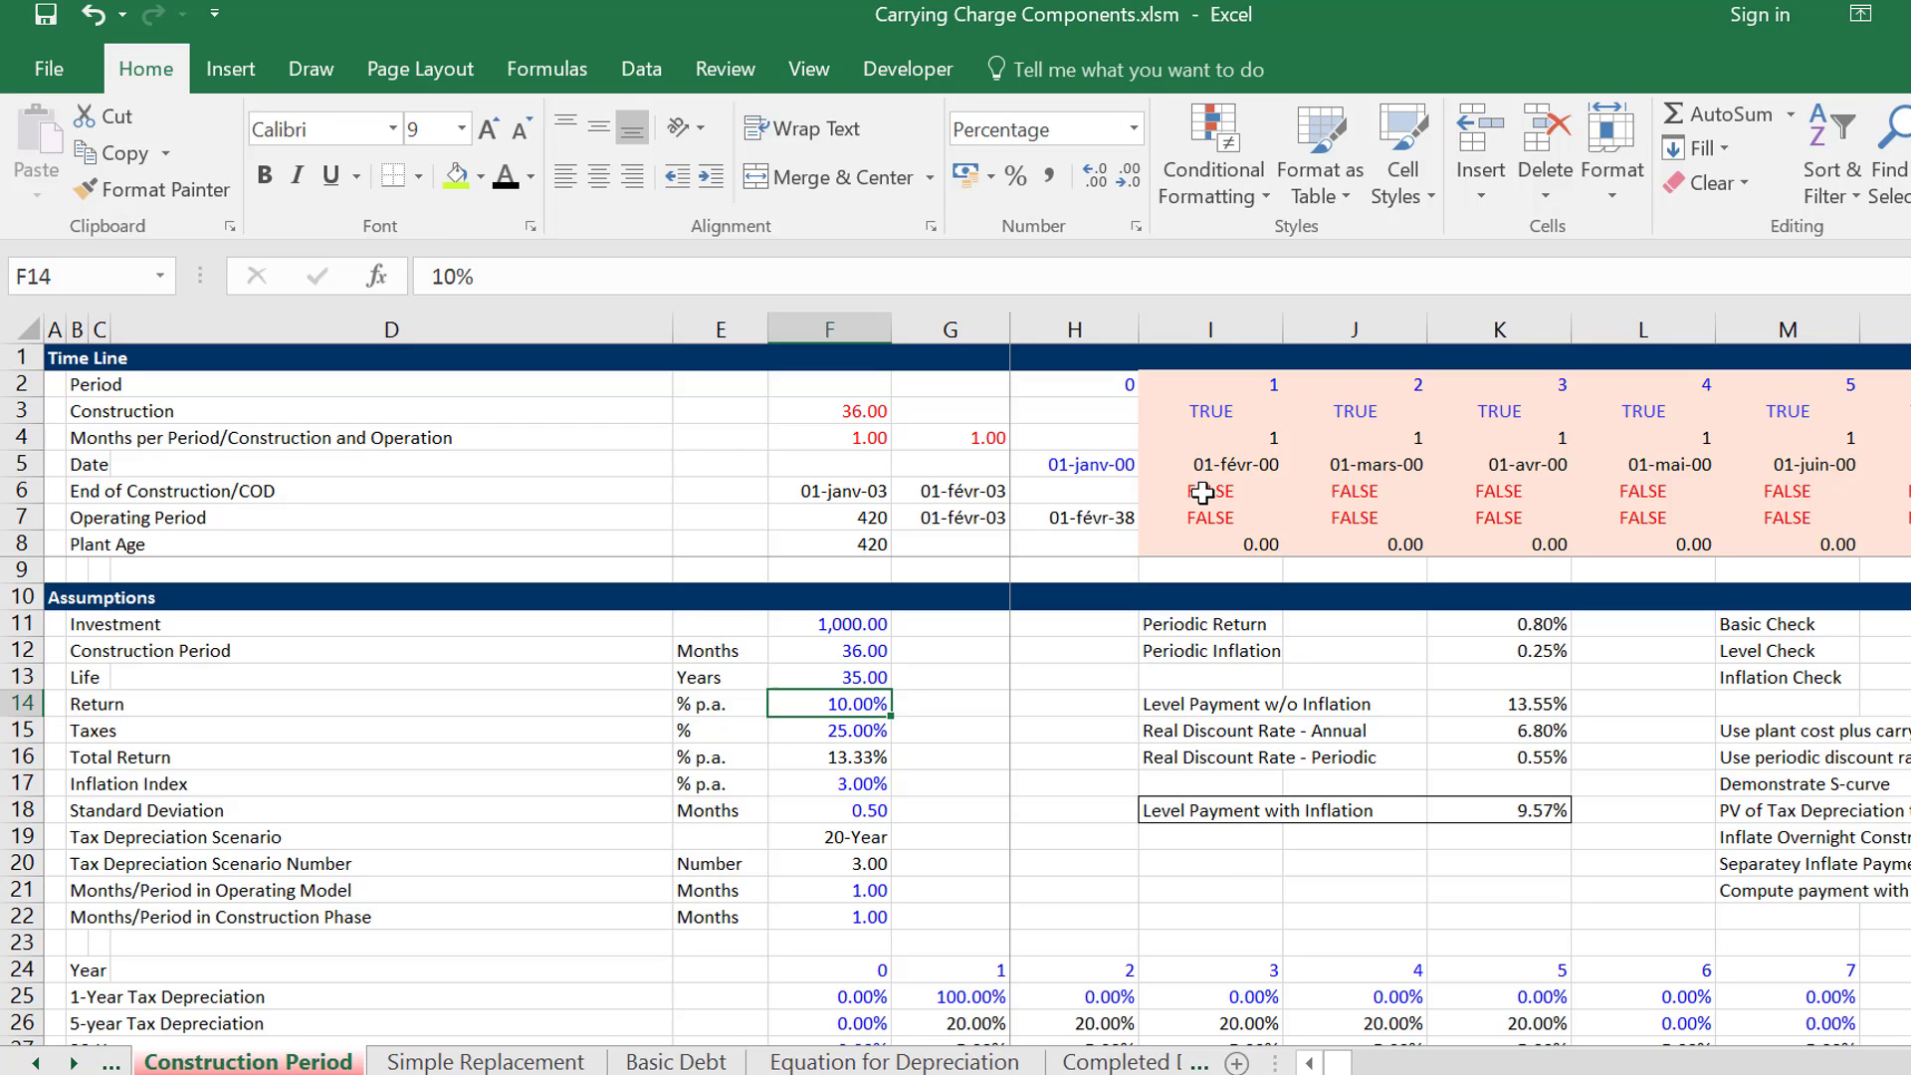
key(Left)
key(Right)
key(Down)
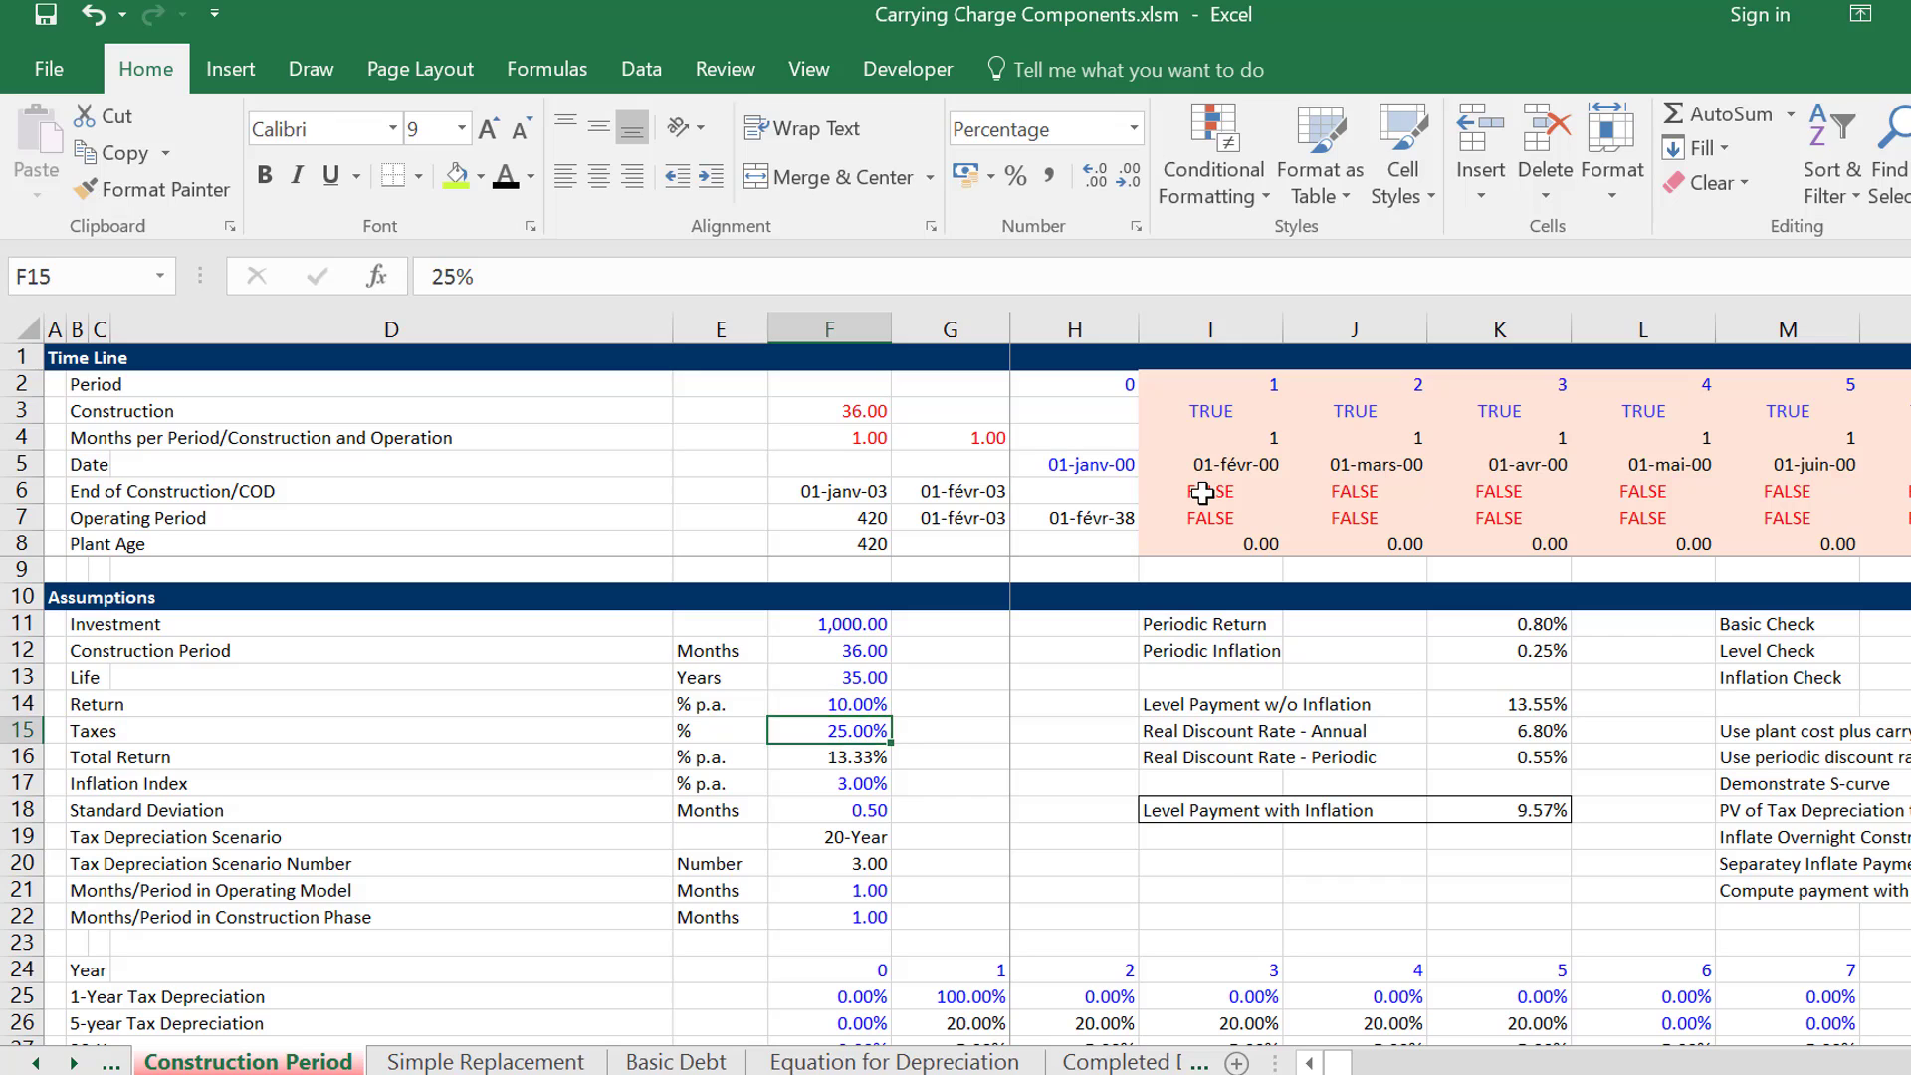
key(Up)
key(Up)
key(Down)
key(Down)
key(Down)
key(Down)
key(Down)
key(Down)
key(Down)
key(Down)
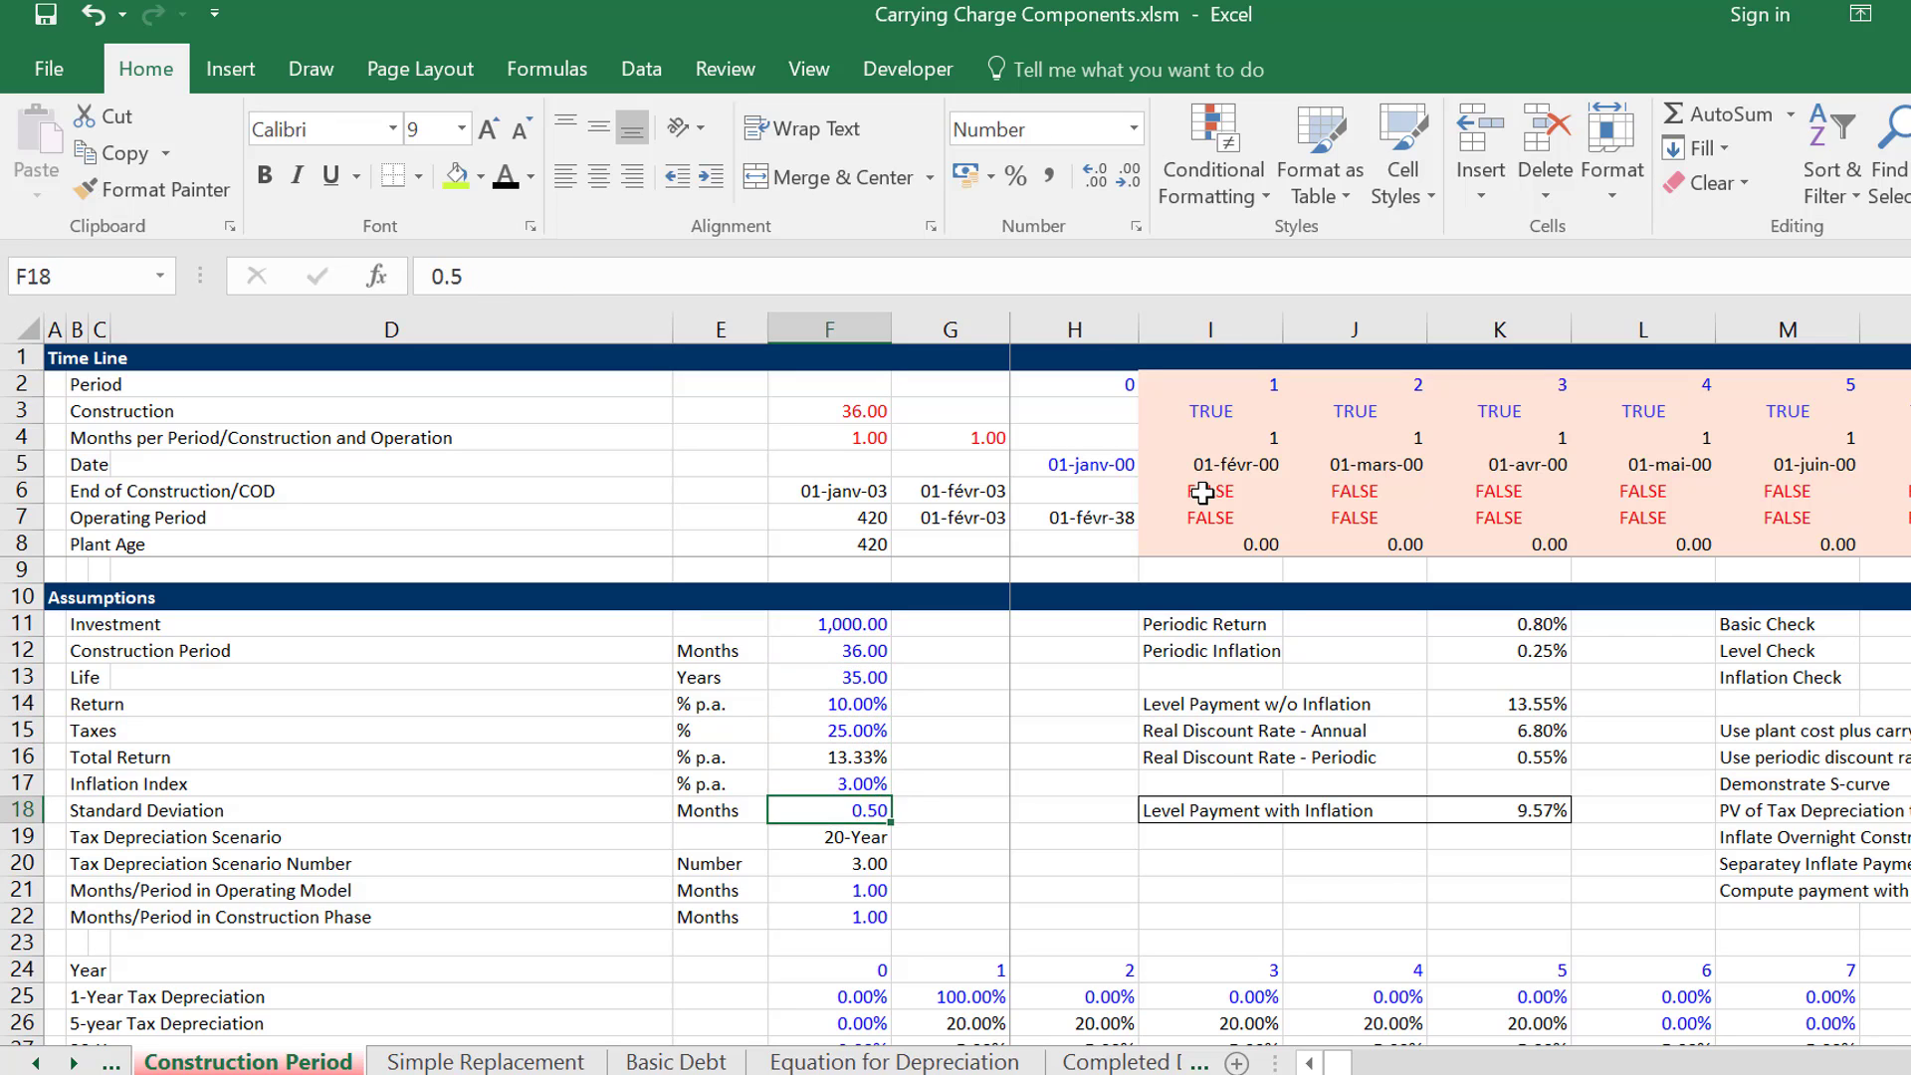
Review column F between the time line inputs and the assumptions, including the Total Return formula.
key(Up)
key(Up)
key(Up)
key(Up)
key(Up)
key(Up)
key(Up)
key(Up)
key(Up)
key(Up)
key(Up)
key(Up)
key(Up)
key(Up)
key(Down)
key(Down)
key(Down)
key(Down)
key(Down)
key(Down)
key(Down)
key(Down)
key(Down)
key(Down)
key(Down)
key(Down)
key(Down)
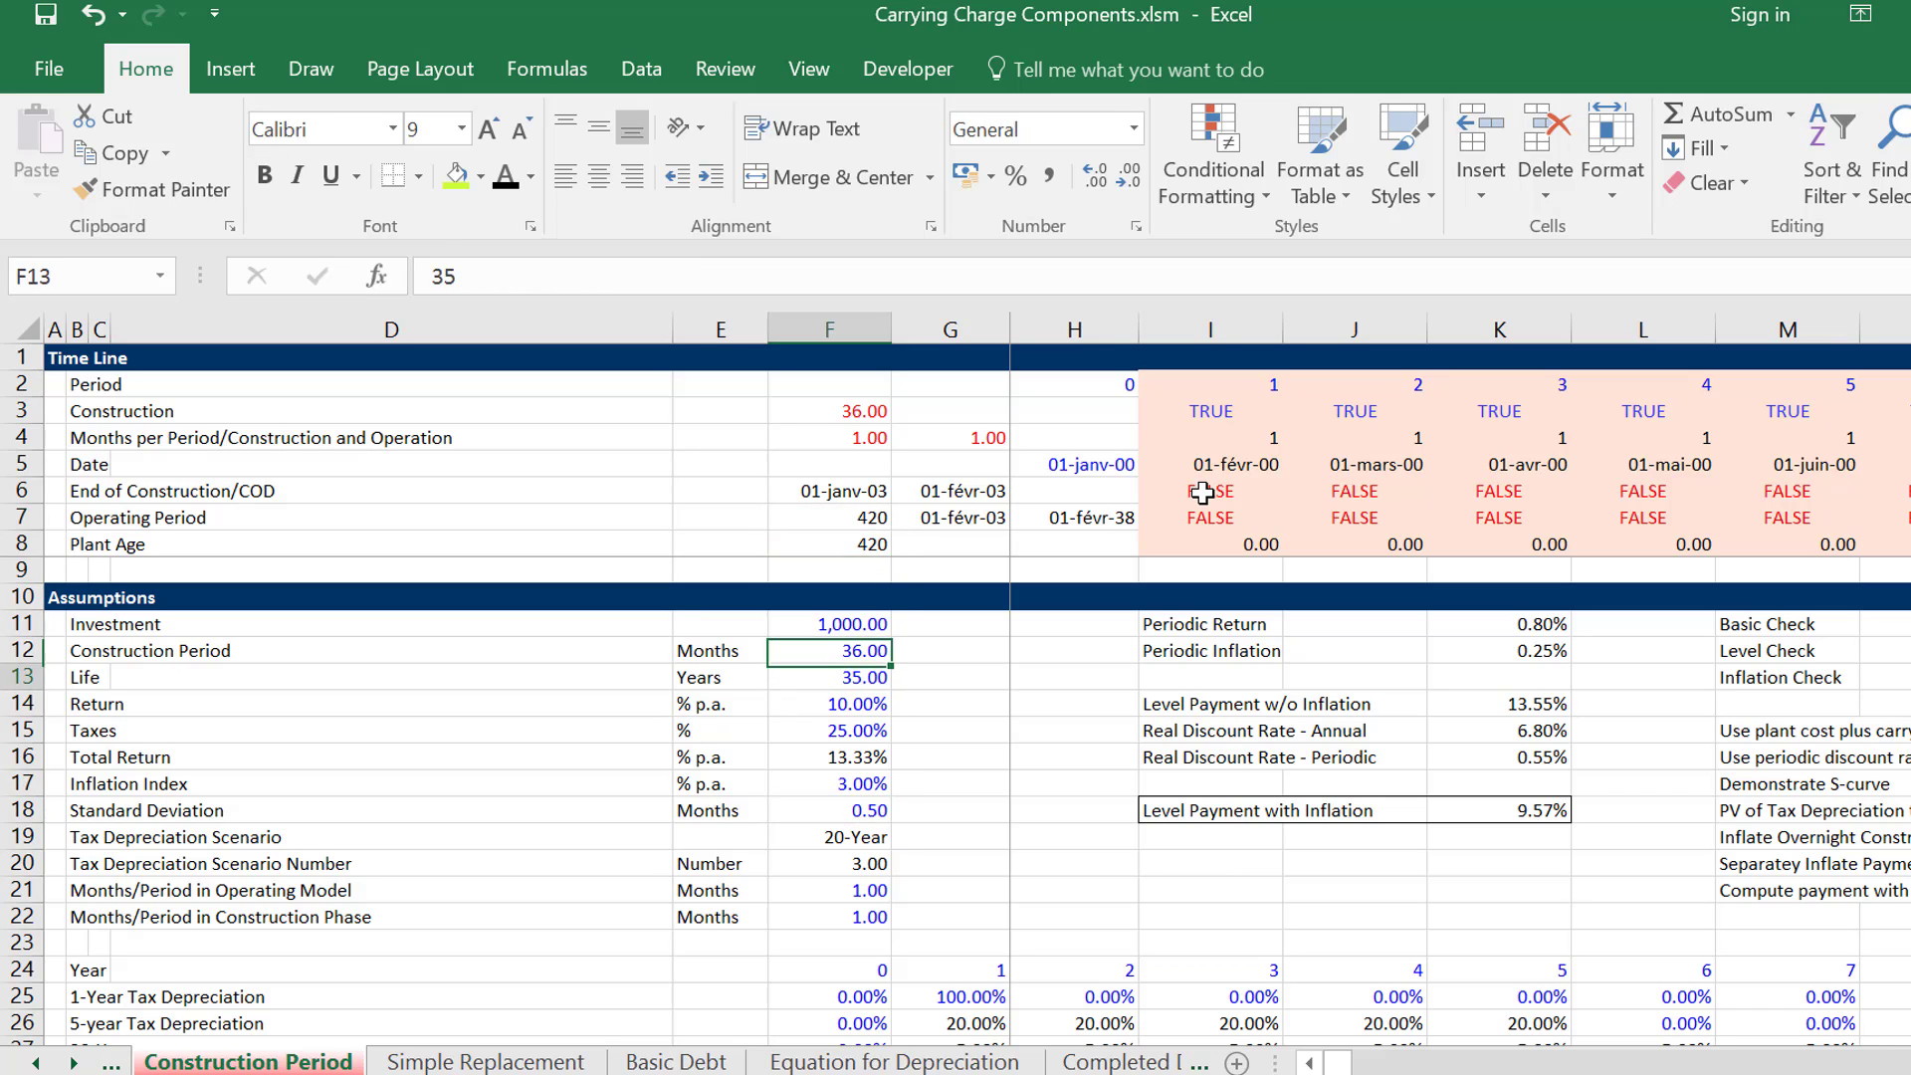
key(Up)
key(Up)
key(Up)
key(Up)
key(Up)
key(Up)
key(Up)
key(Up)
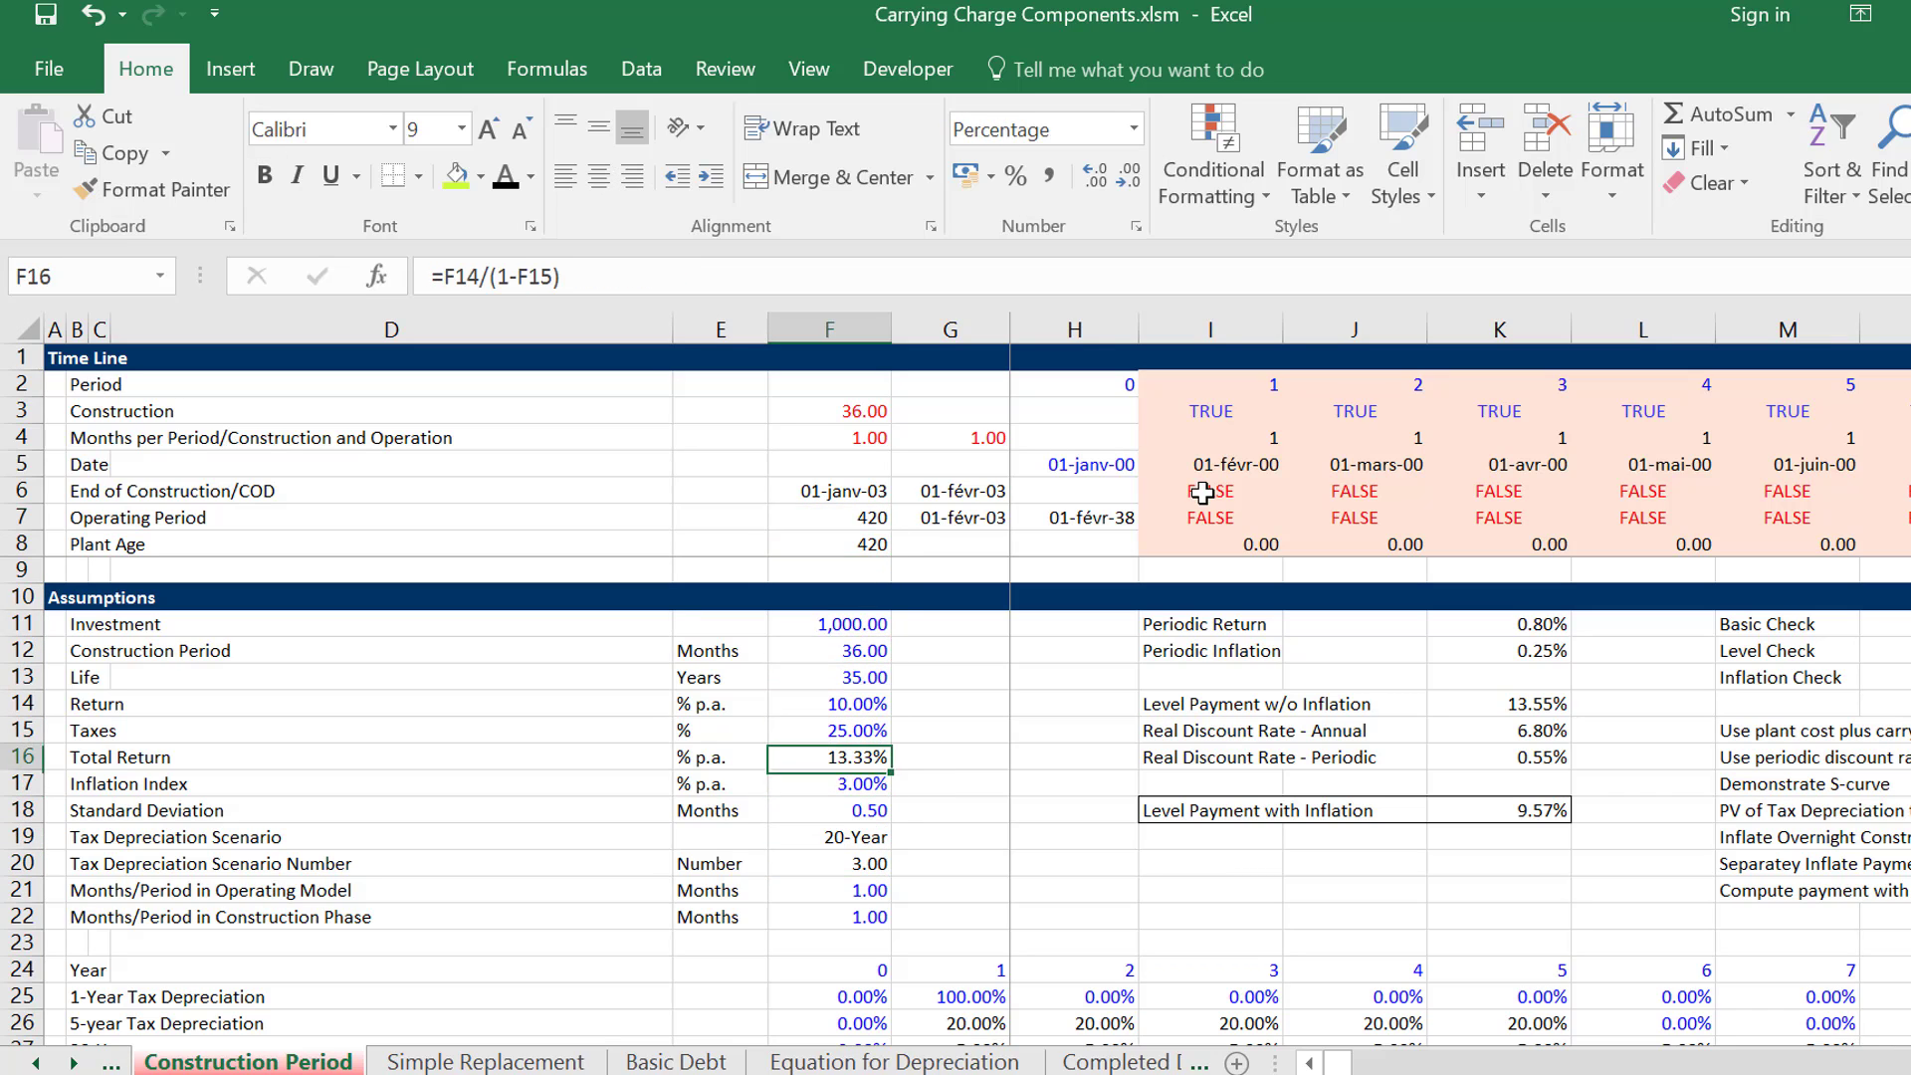
Begin the Periodic Return formula in K11 with =(1+F14), using the annual Return assumption.
key(Right)
key(Right)
key(Right)
key(Right)
key(Right)
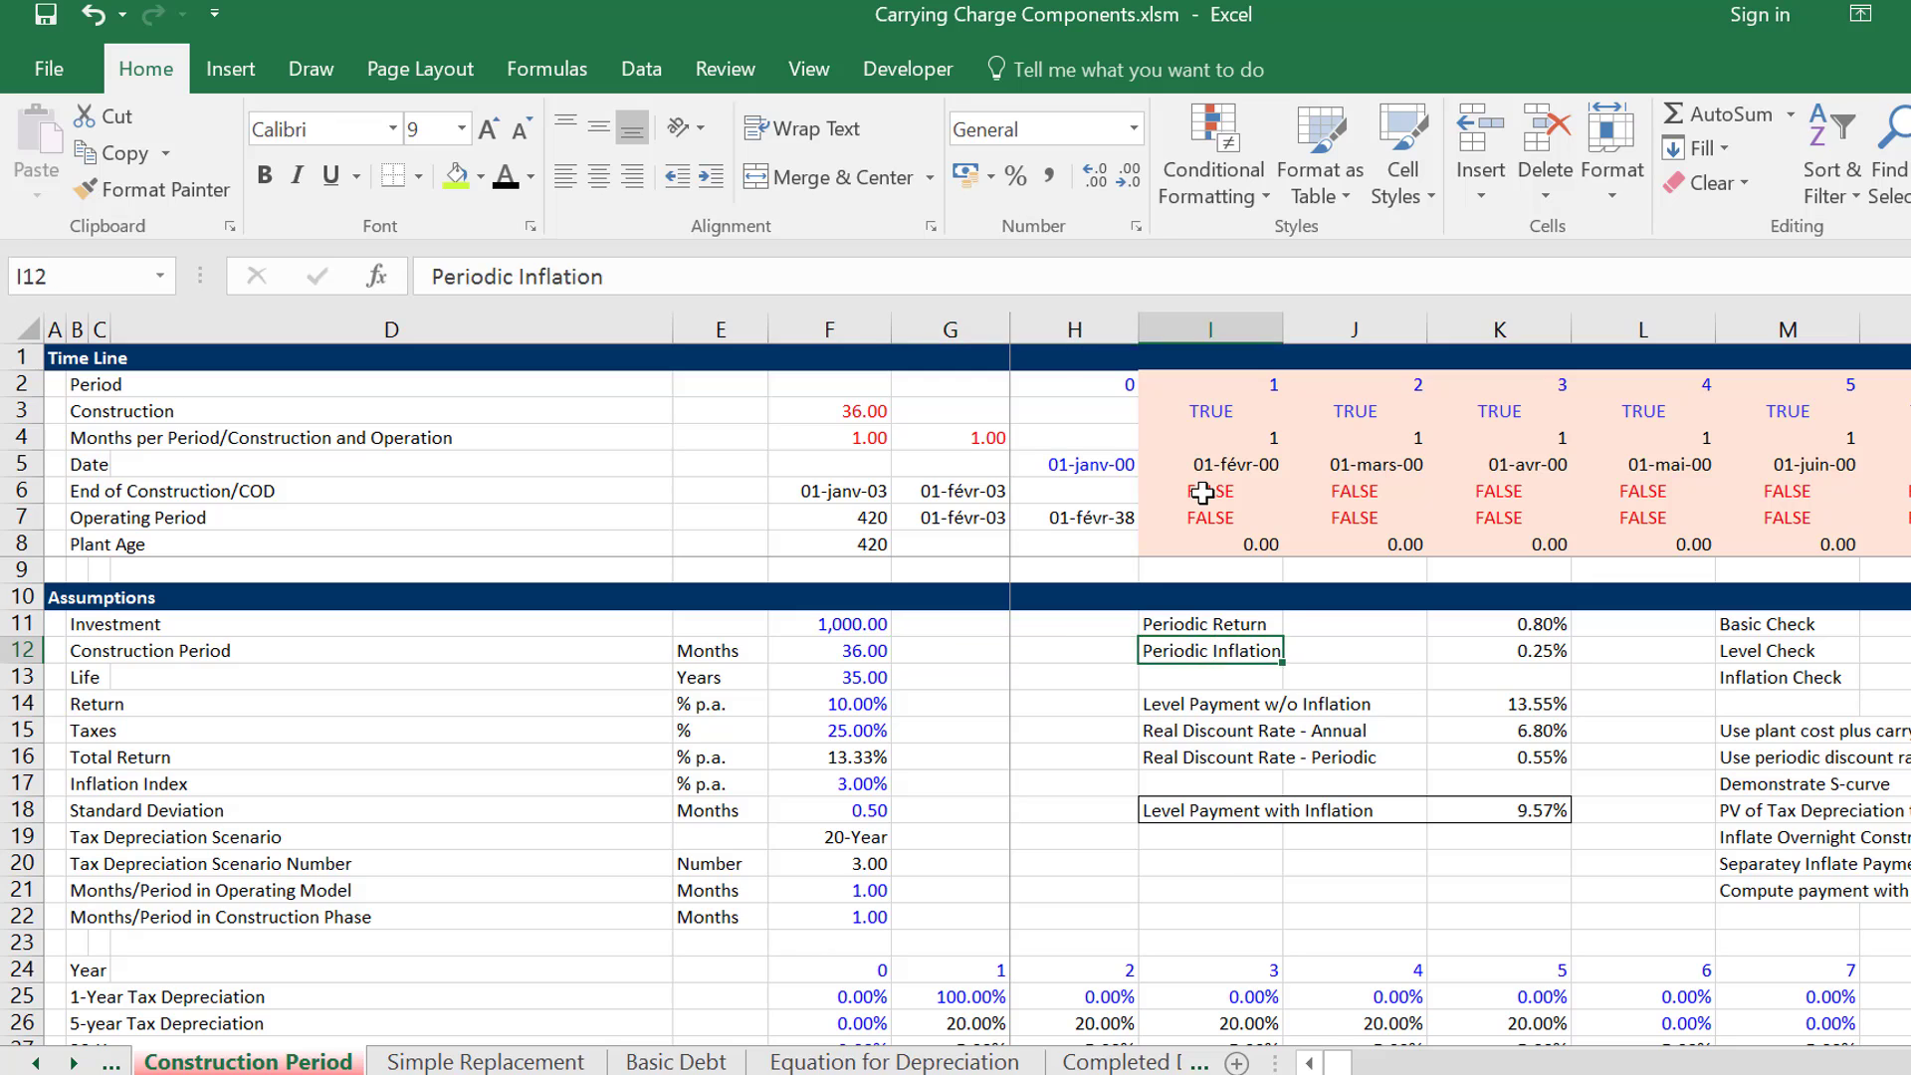
key(Up)
text(=)
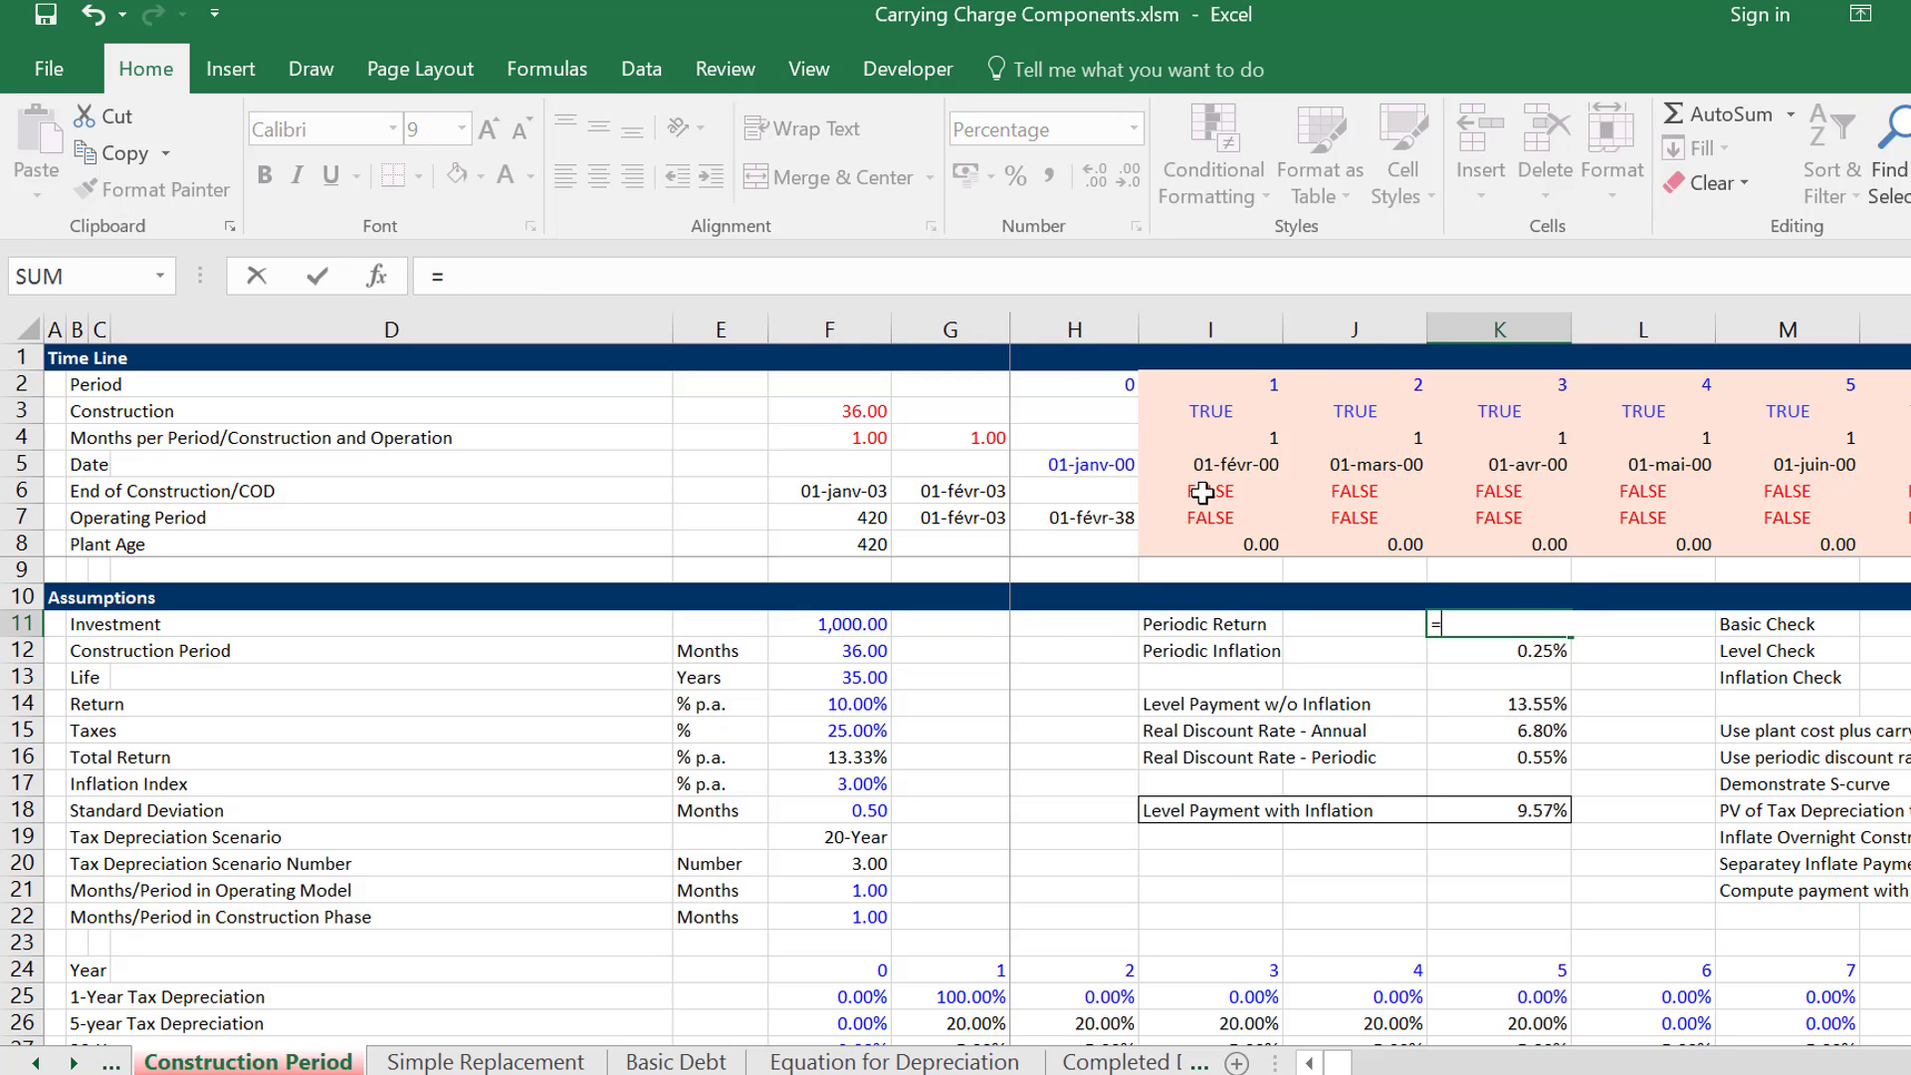
text((1+)
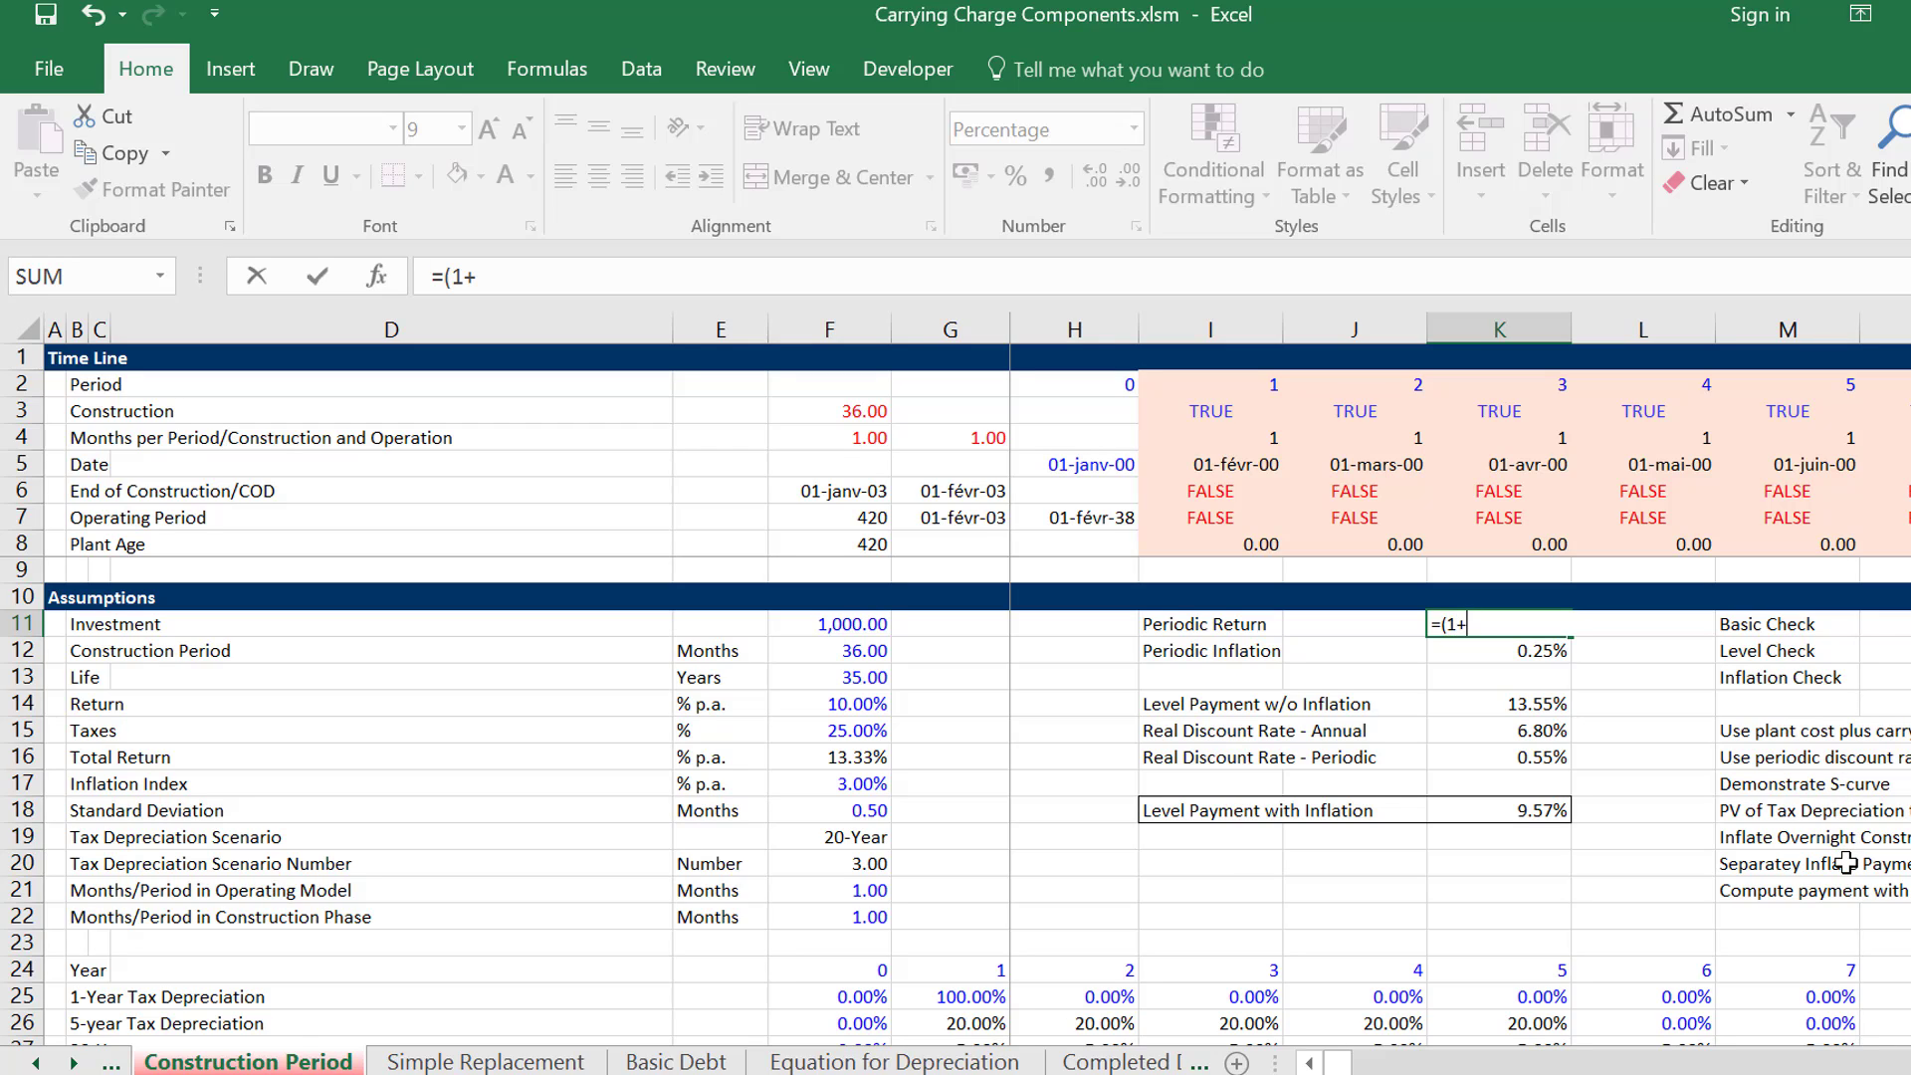
key(Left)
key(Left)
key(Left)
key(Left)
key(Left)
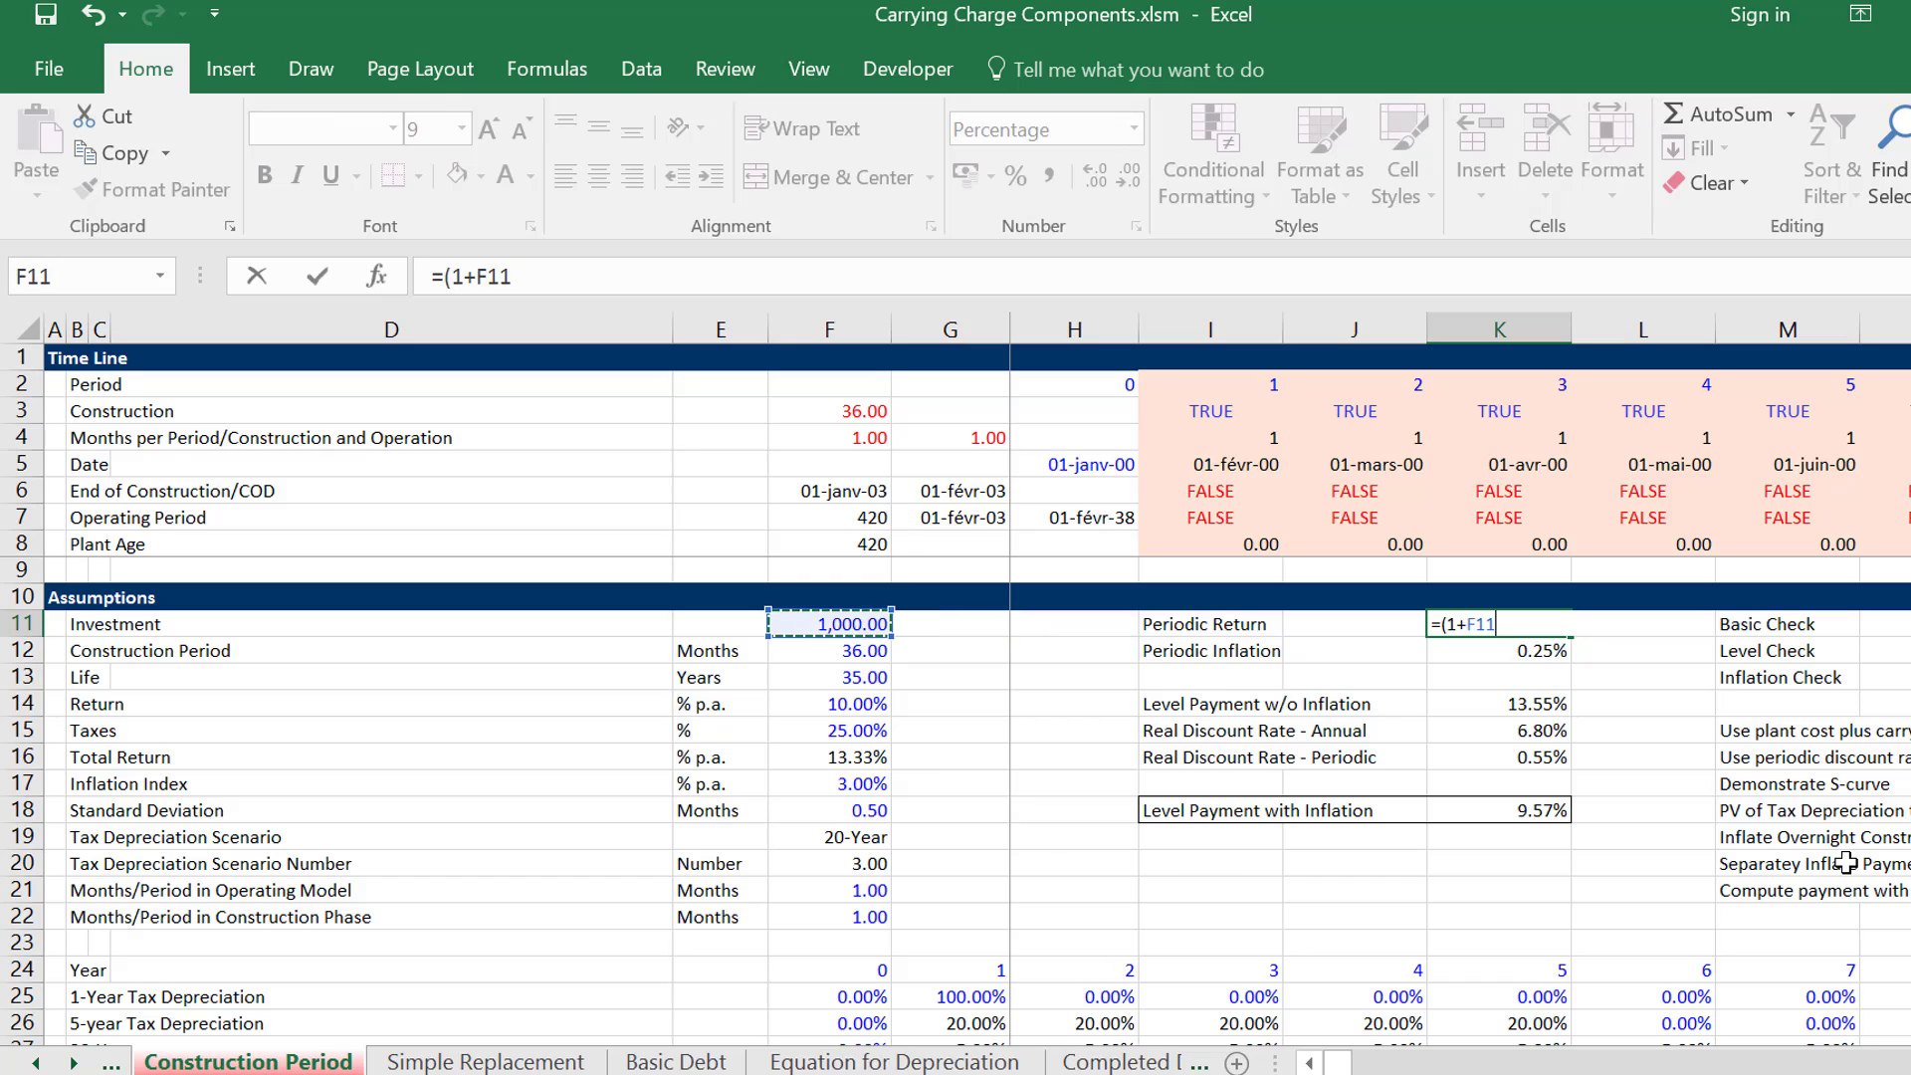
key(Down)
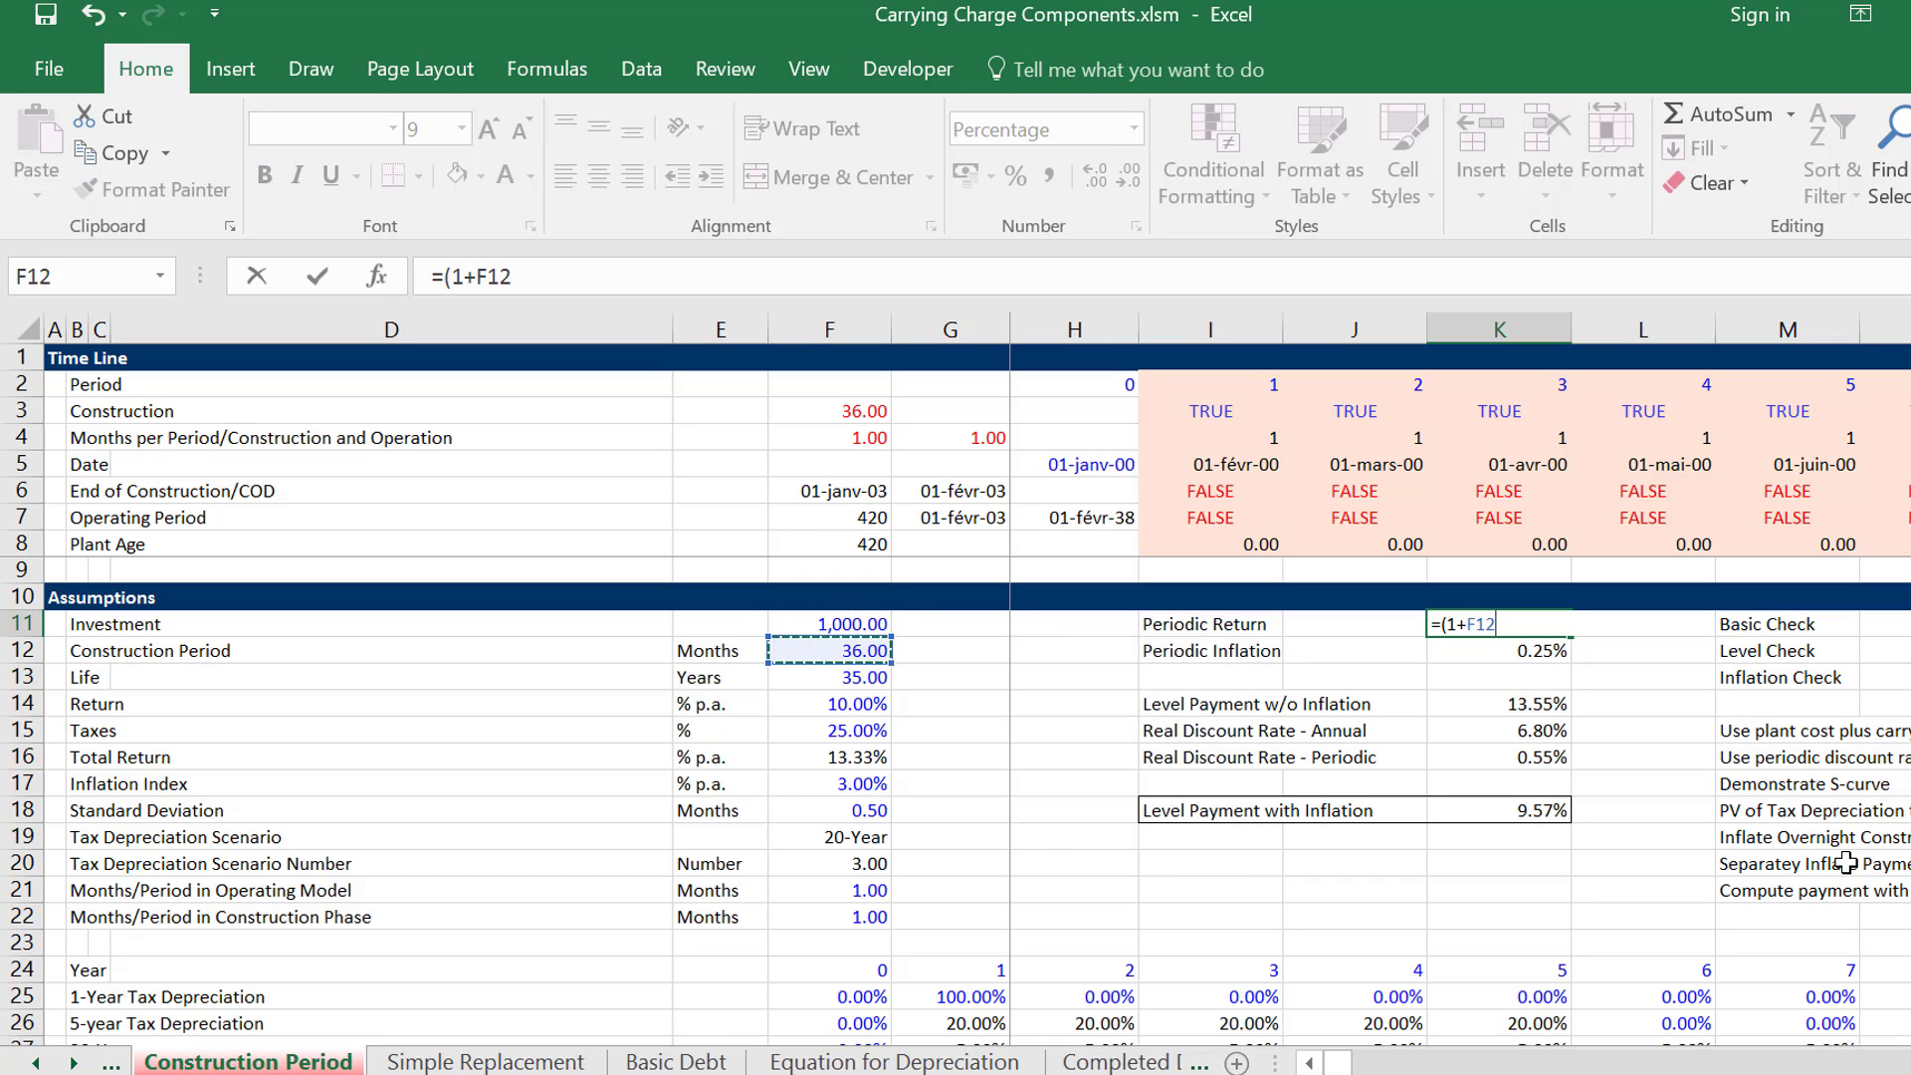
key(Down)
key(Down)
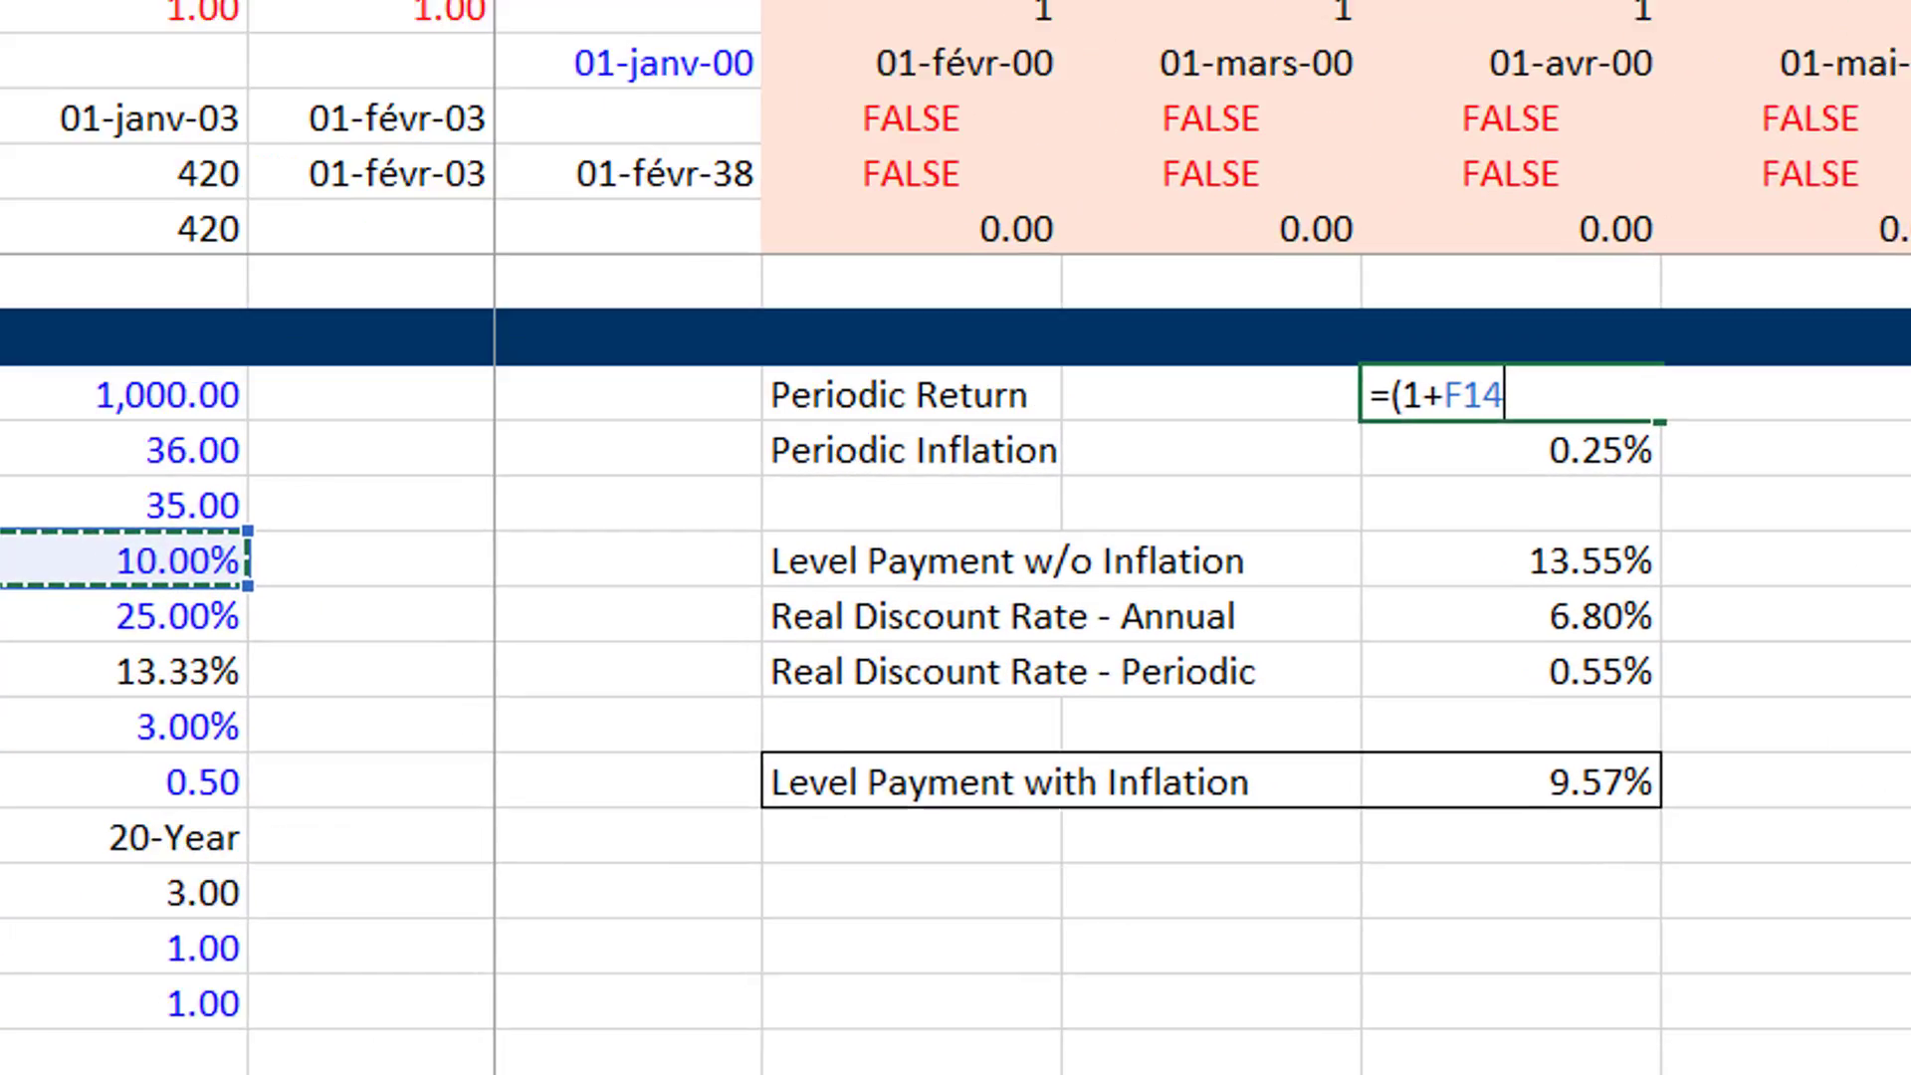
text())
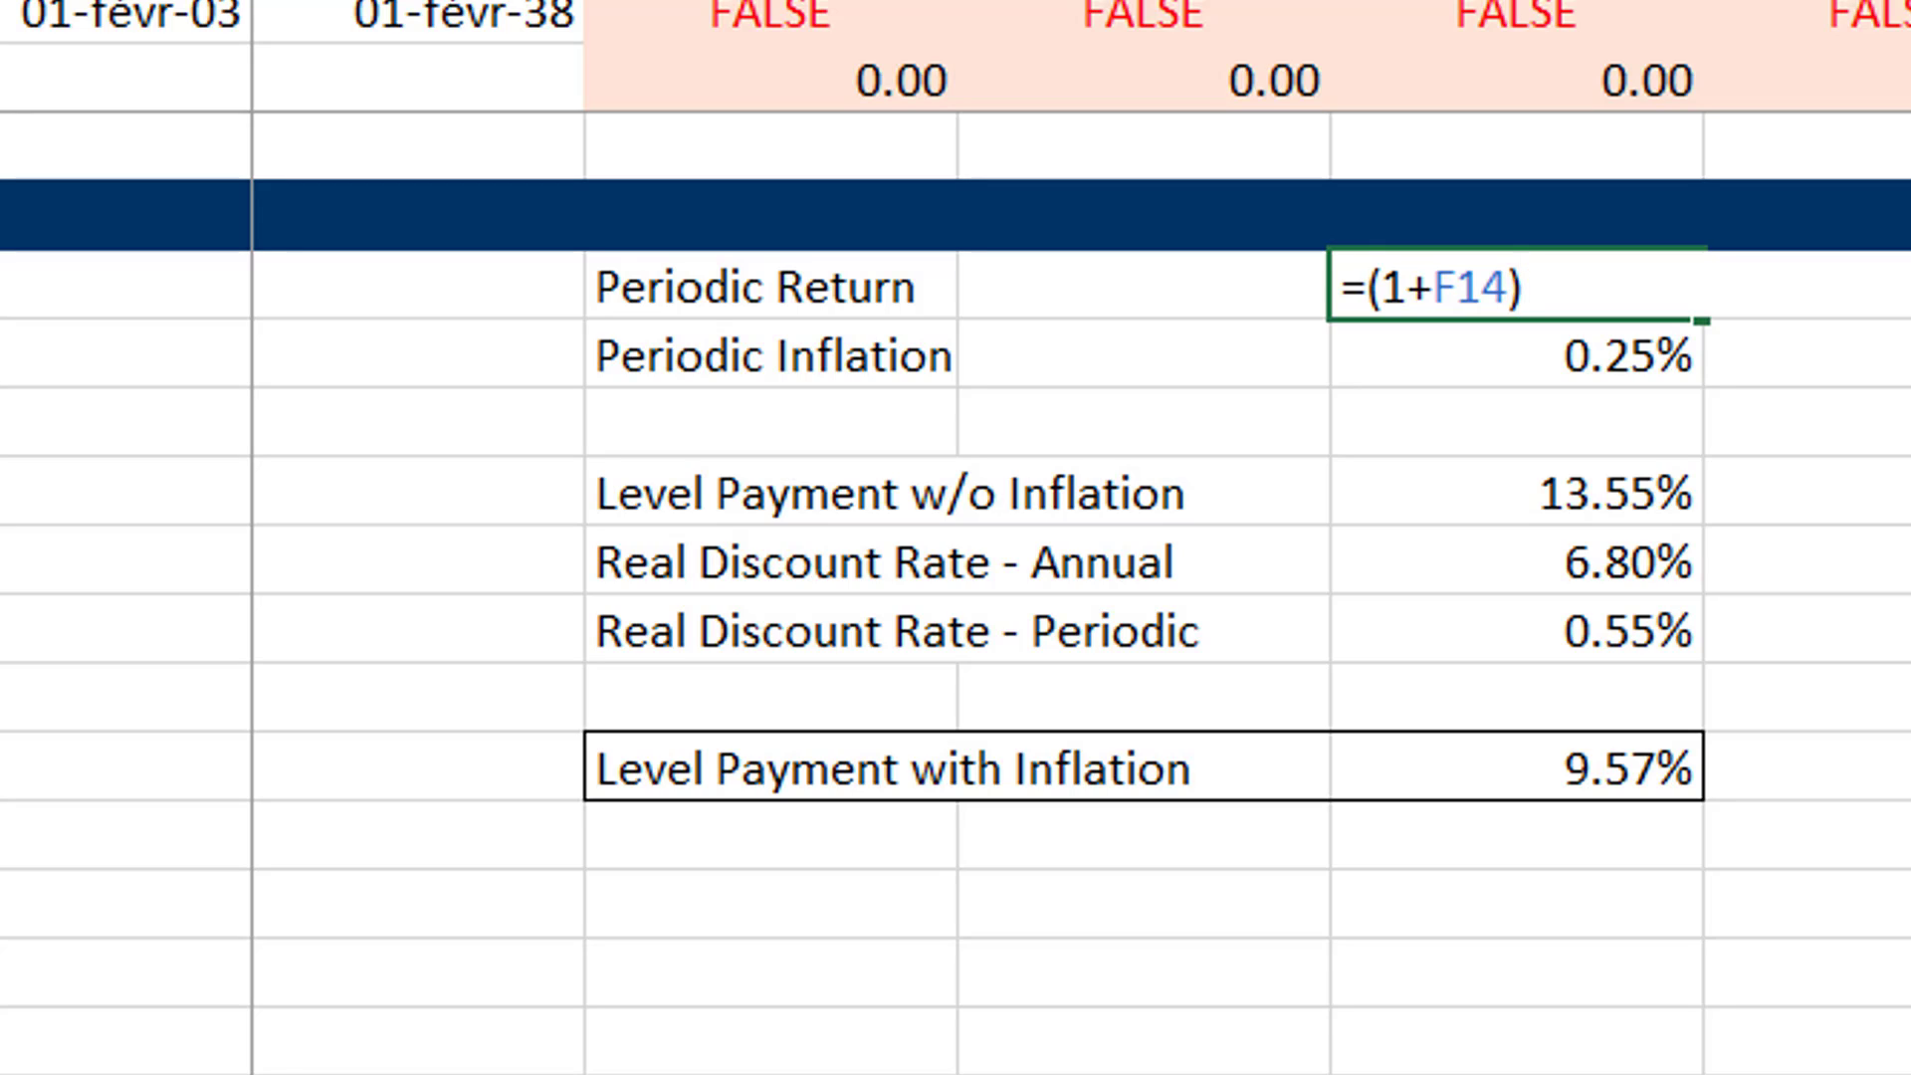
Complete the Periodic Return formula in K11 as =(1+F14)^(12/F21)-1.
text(^)
text(12/)
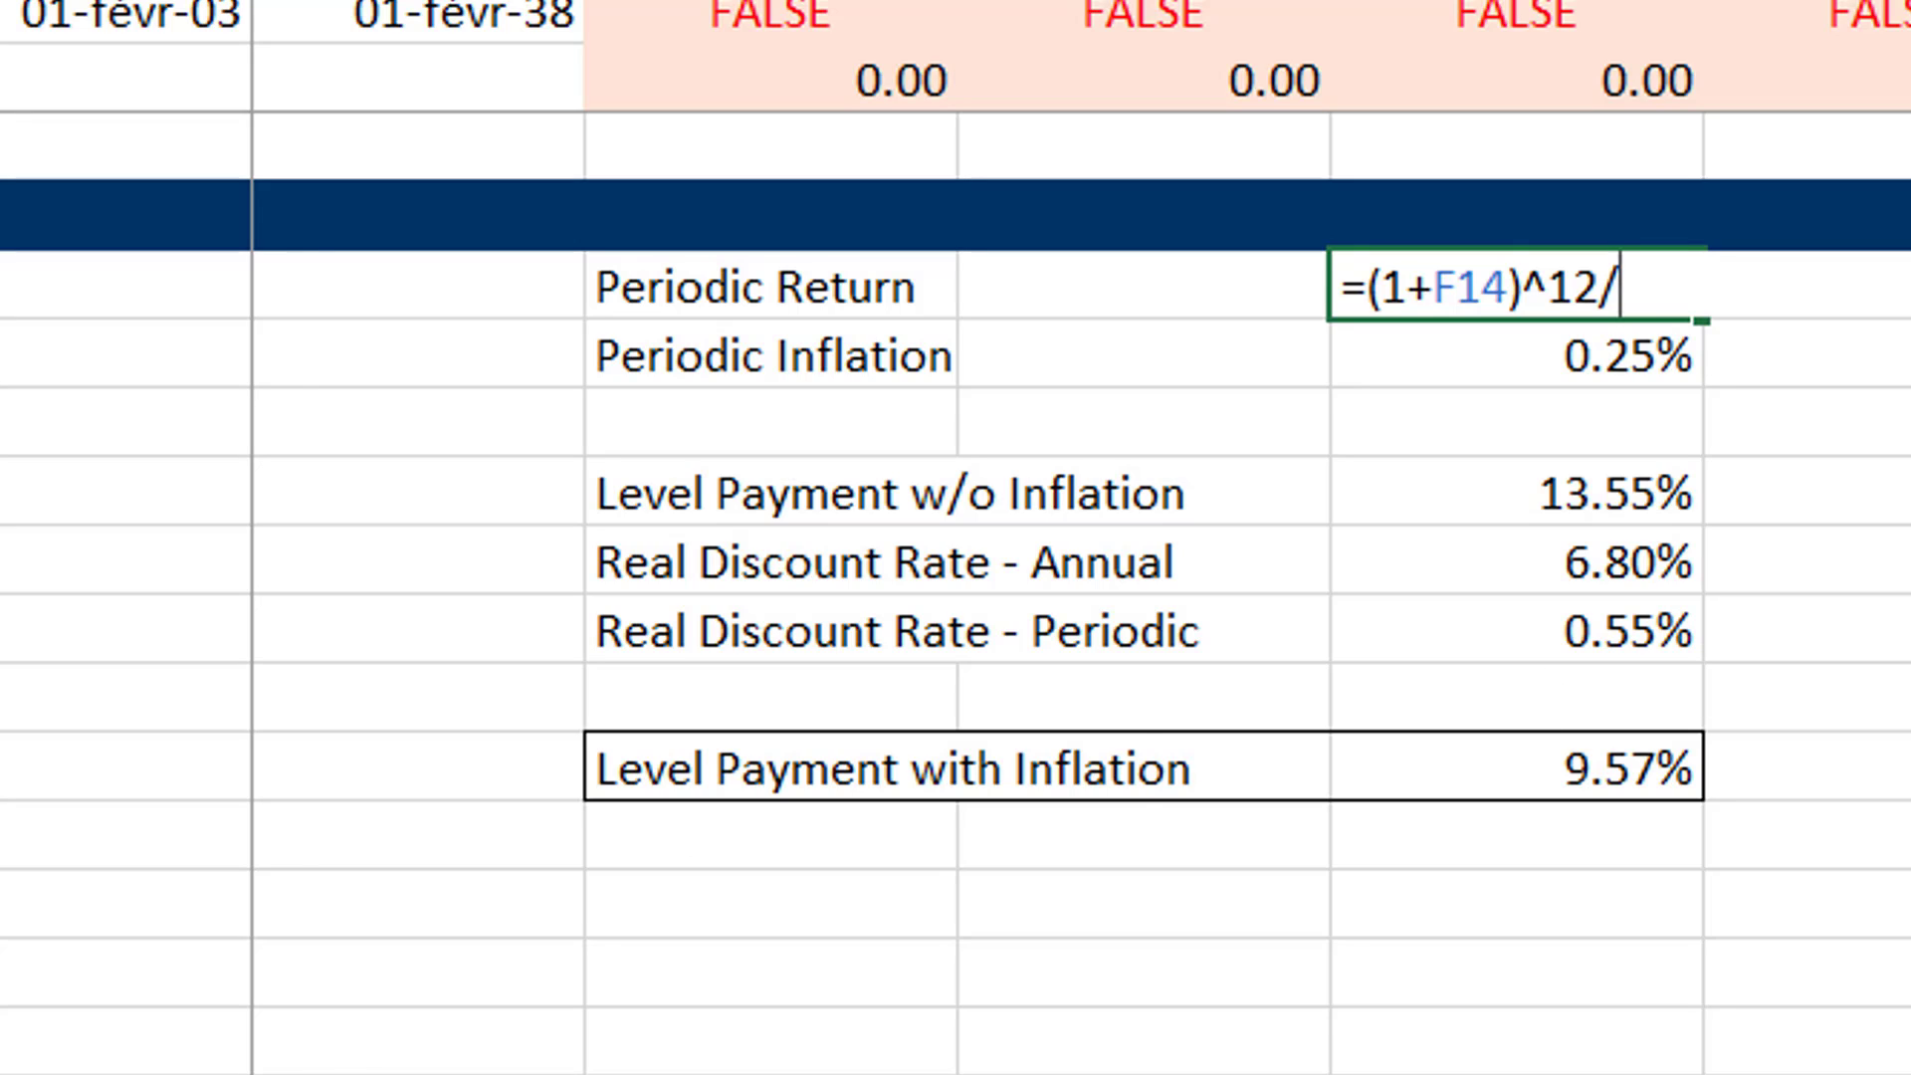
text(F21)
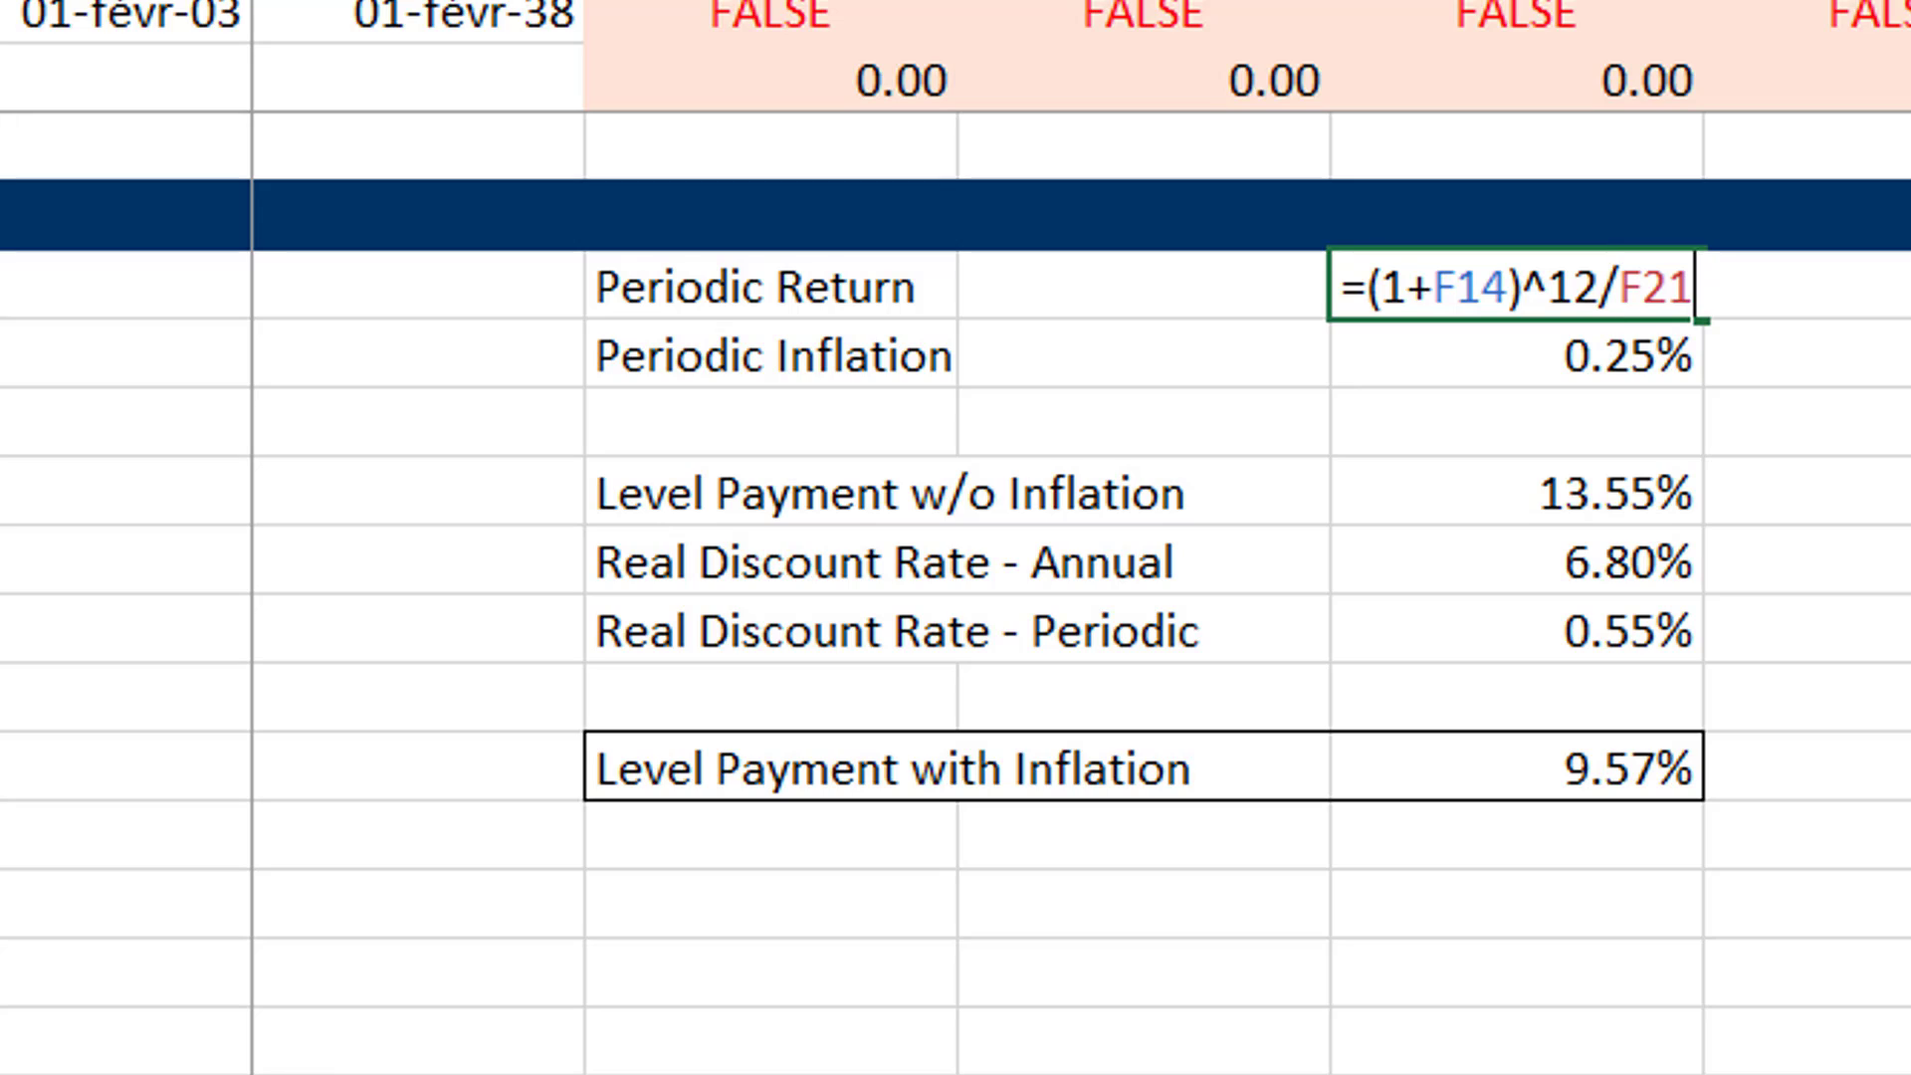
text())
click(1550, 287)
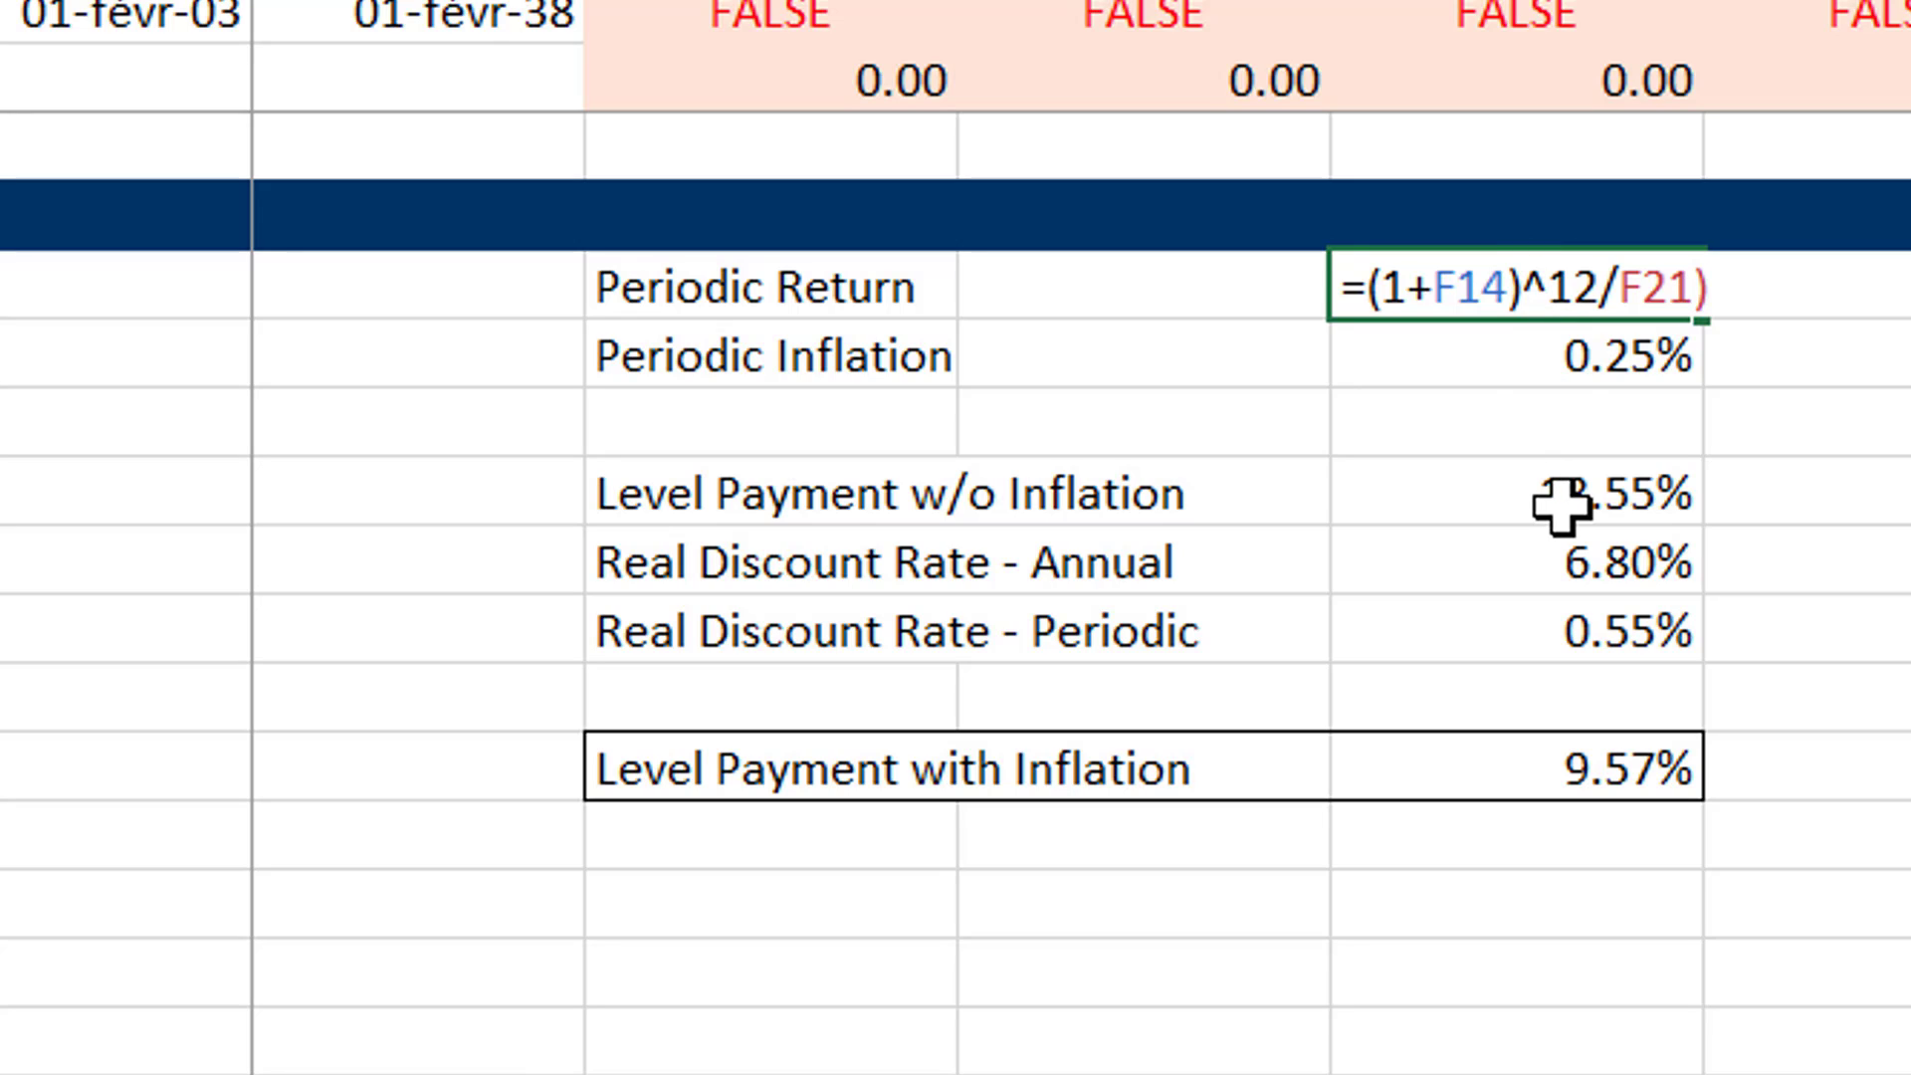
text(()
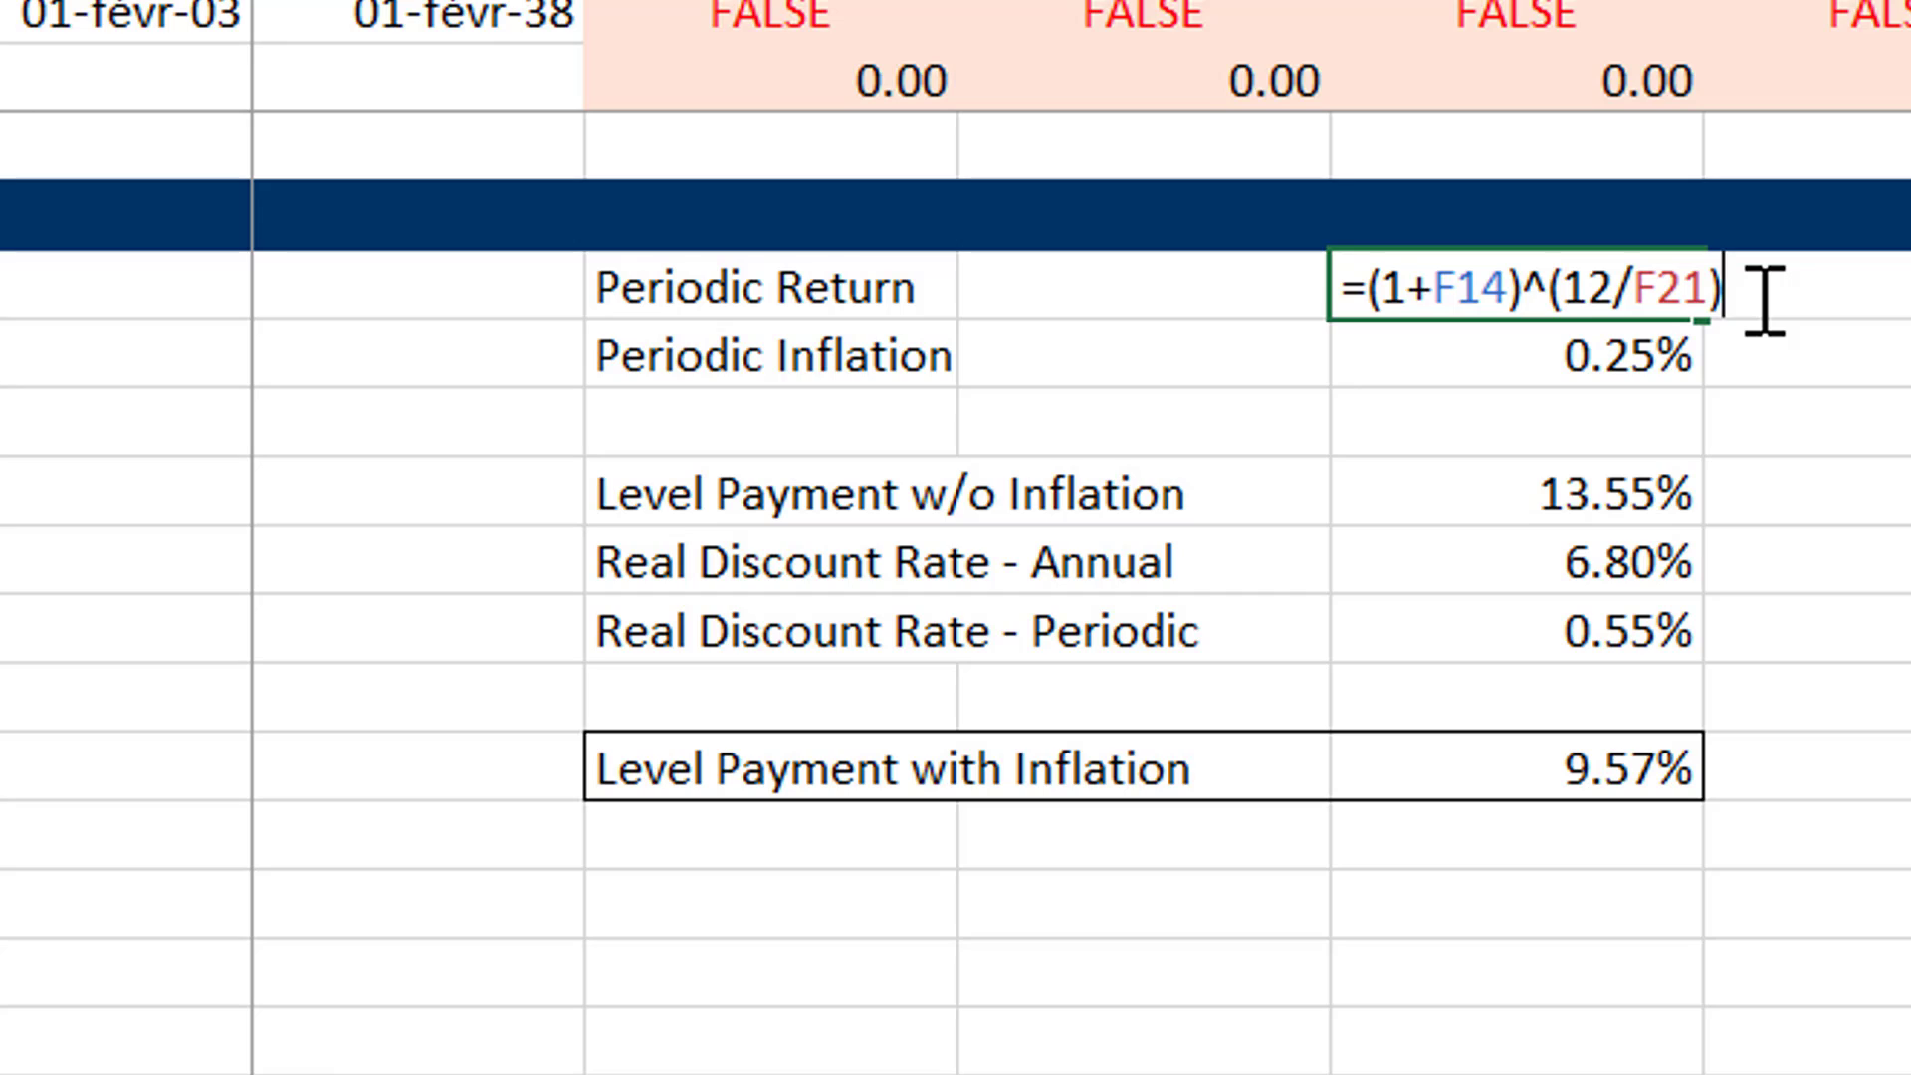
text(-1)
key(ctrl+Return)
key(Down)
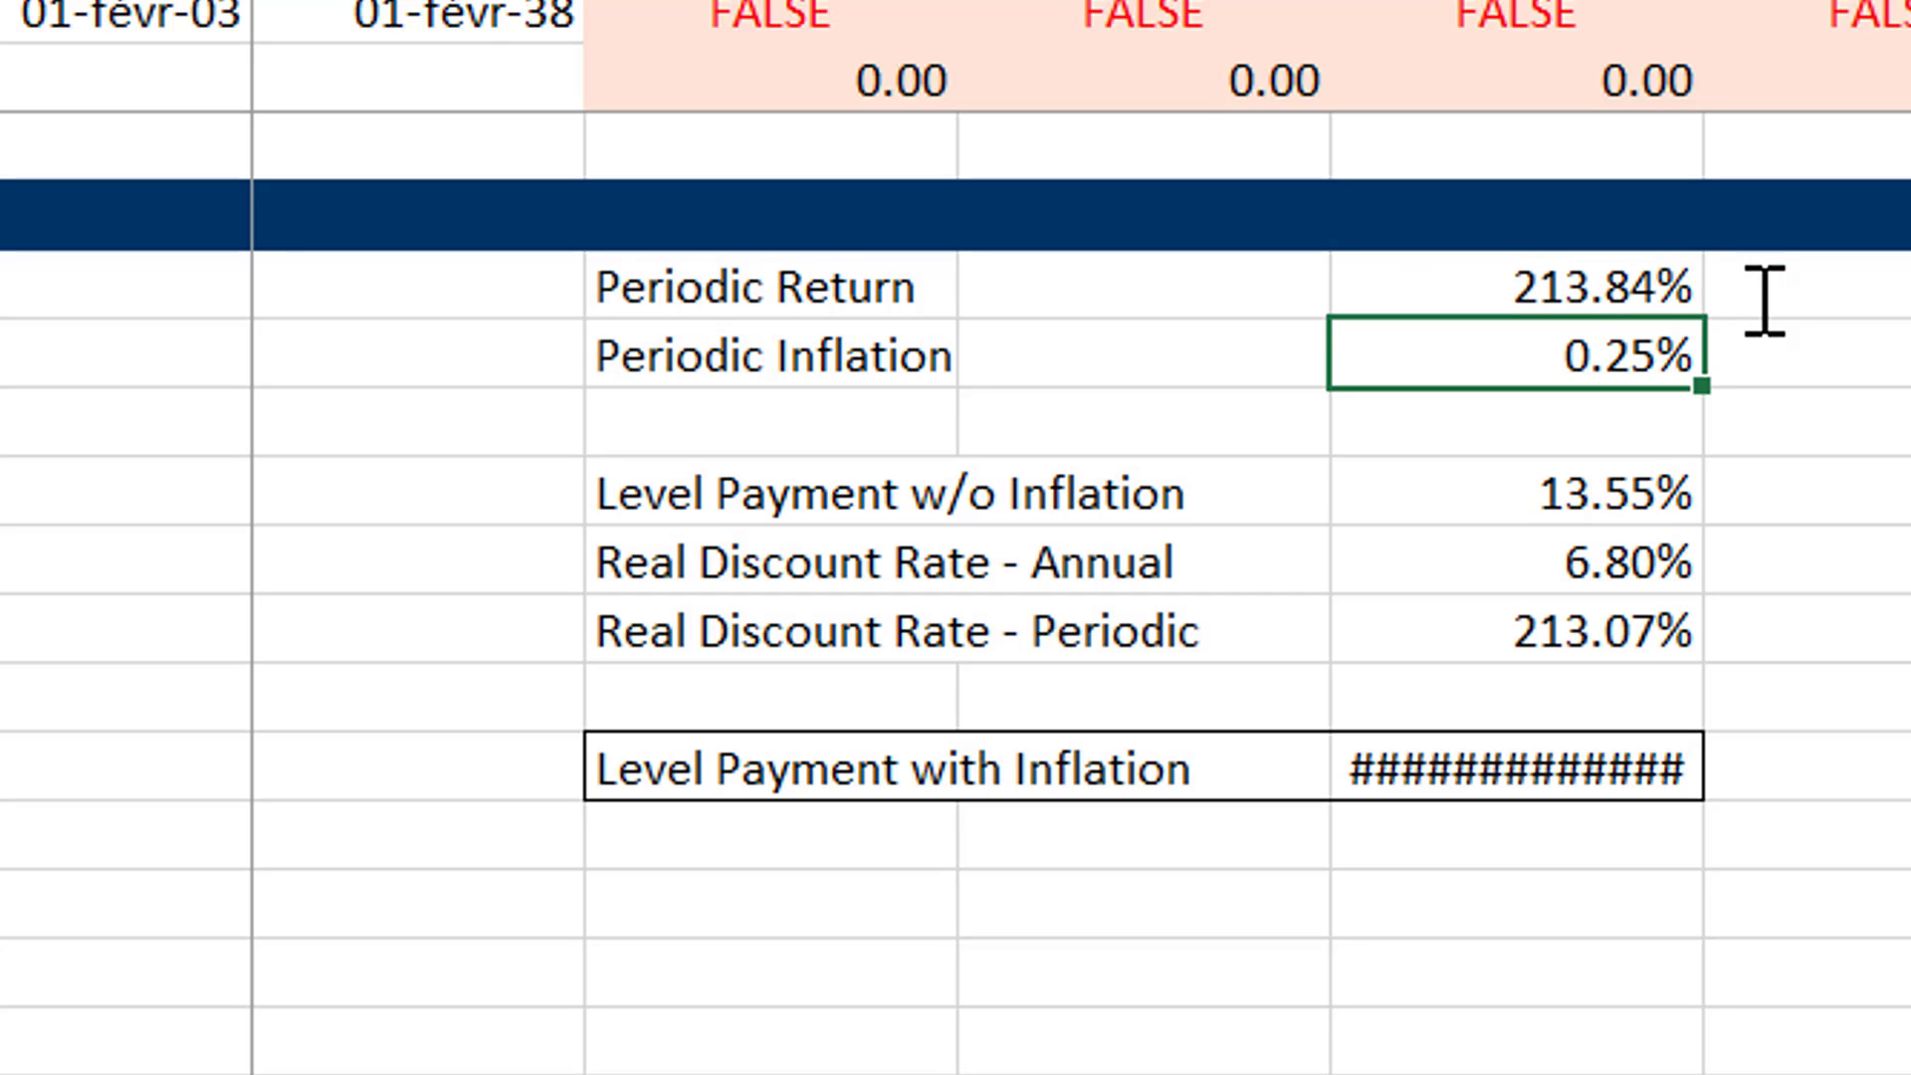
Inspect the exponent in the Periodic Return formula in K11 without changing it.
key(Up)
key(F2)
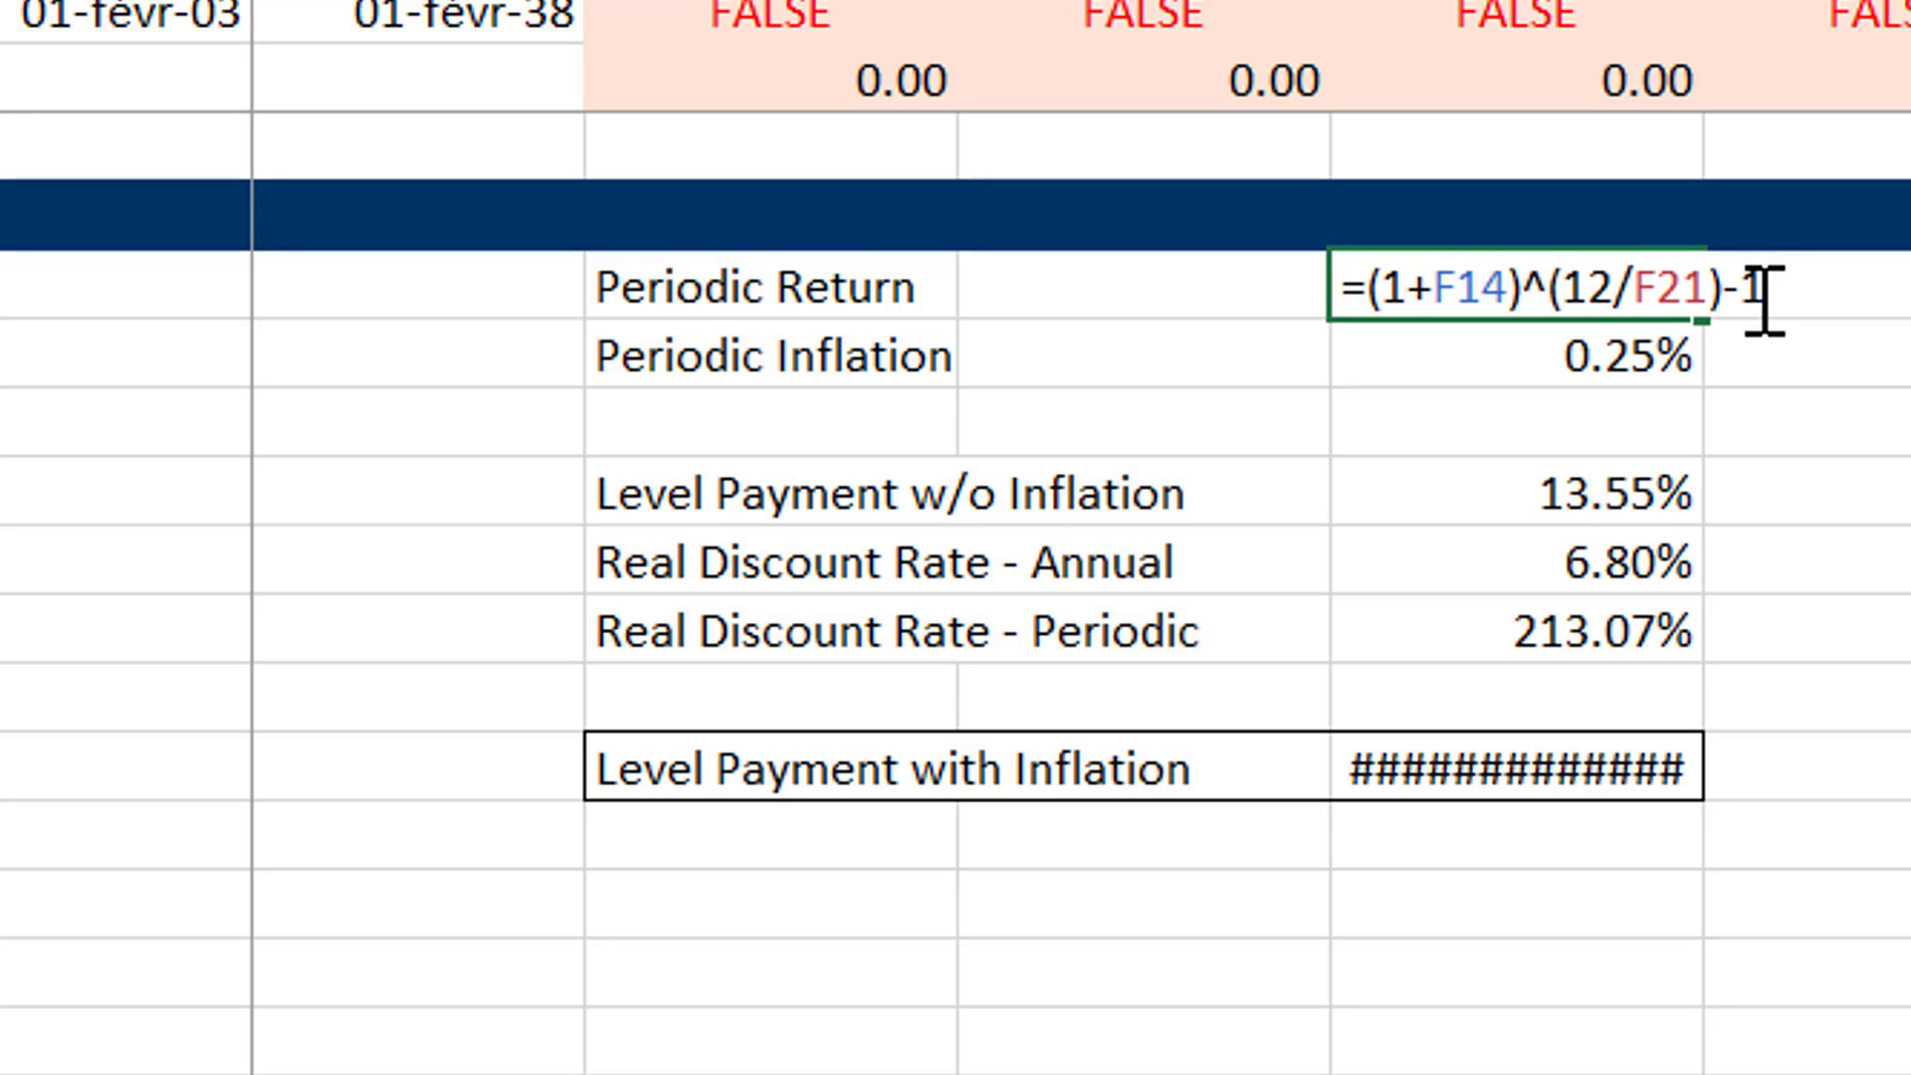
key(Left)
key(Left)
key(Return)
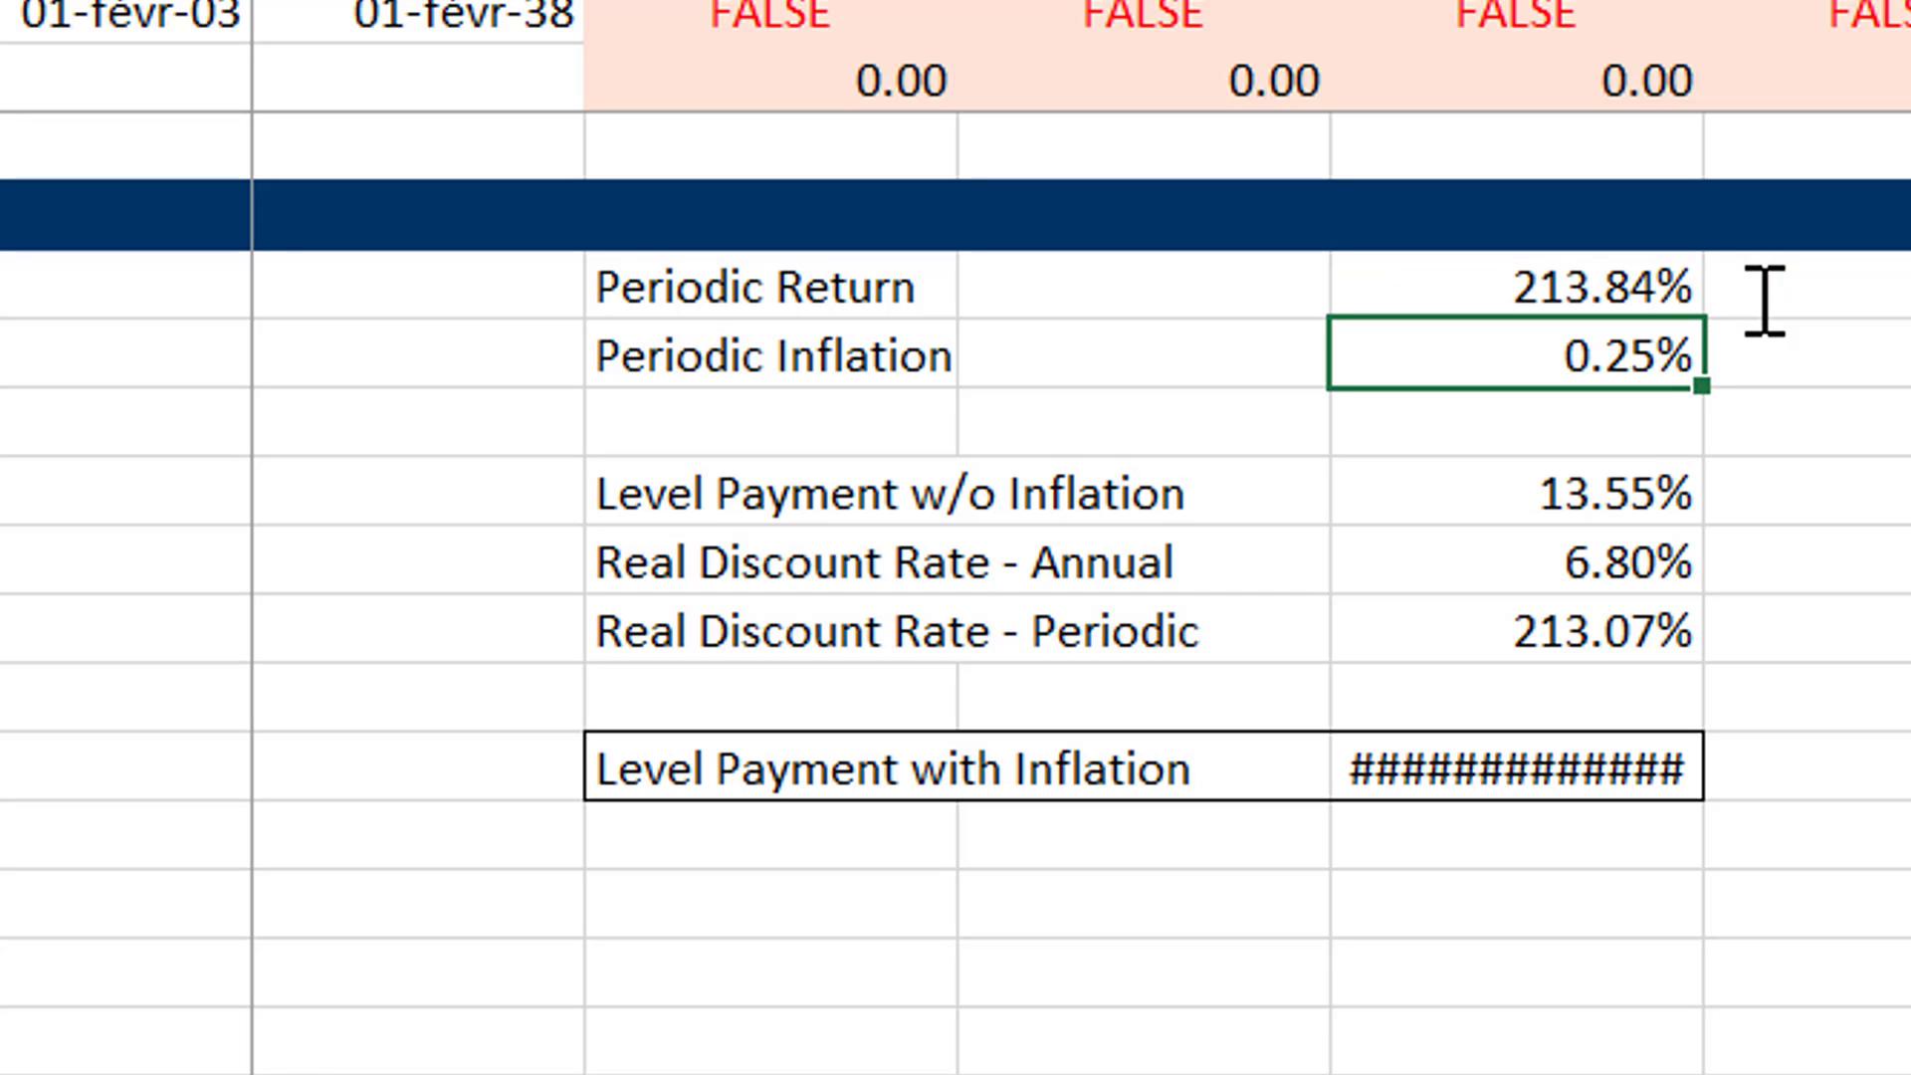
Replace the 12 in the exponent of the Periodic Return formula in K11 with F21.
key(Up)
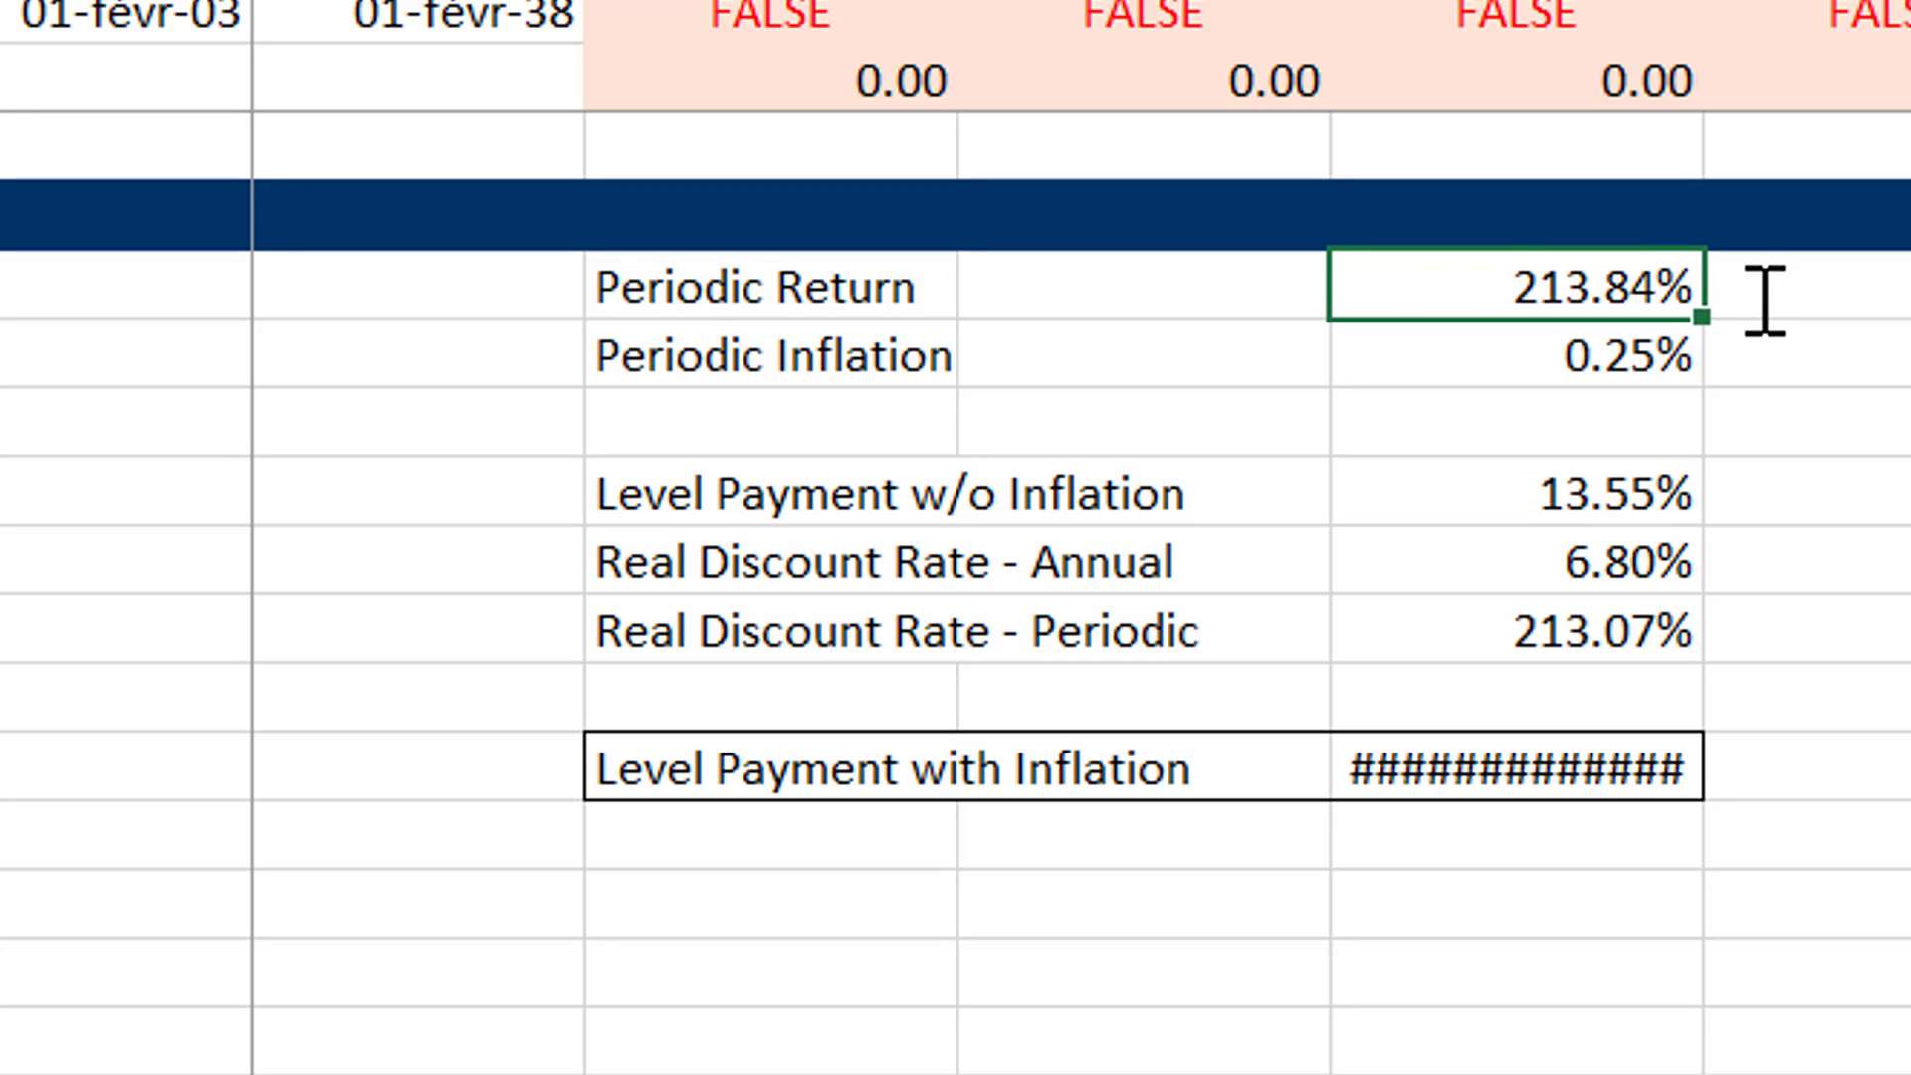
key(F2)
key(Left)
key(Left)
key(Left)
key(Left)
key(Left)
key(Left)
key(Left)
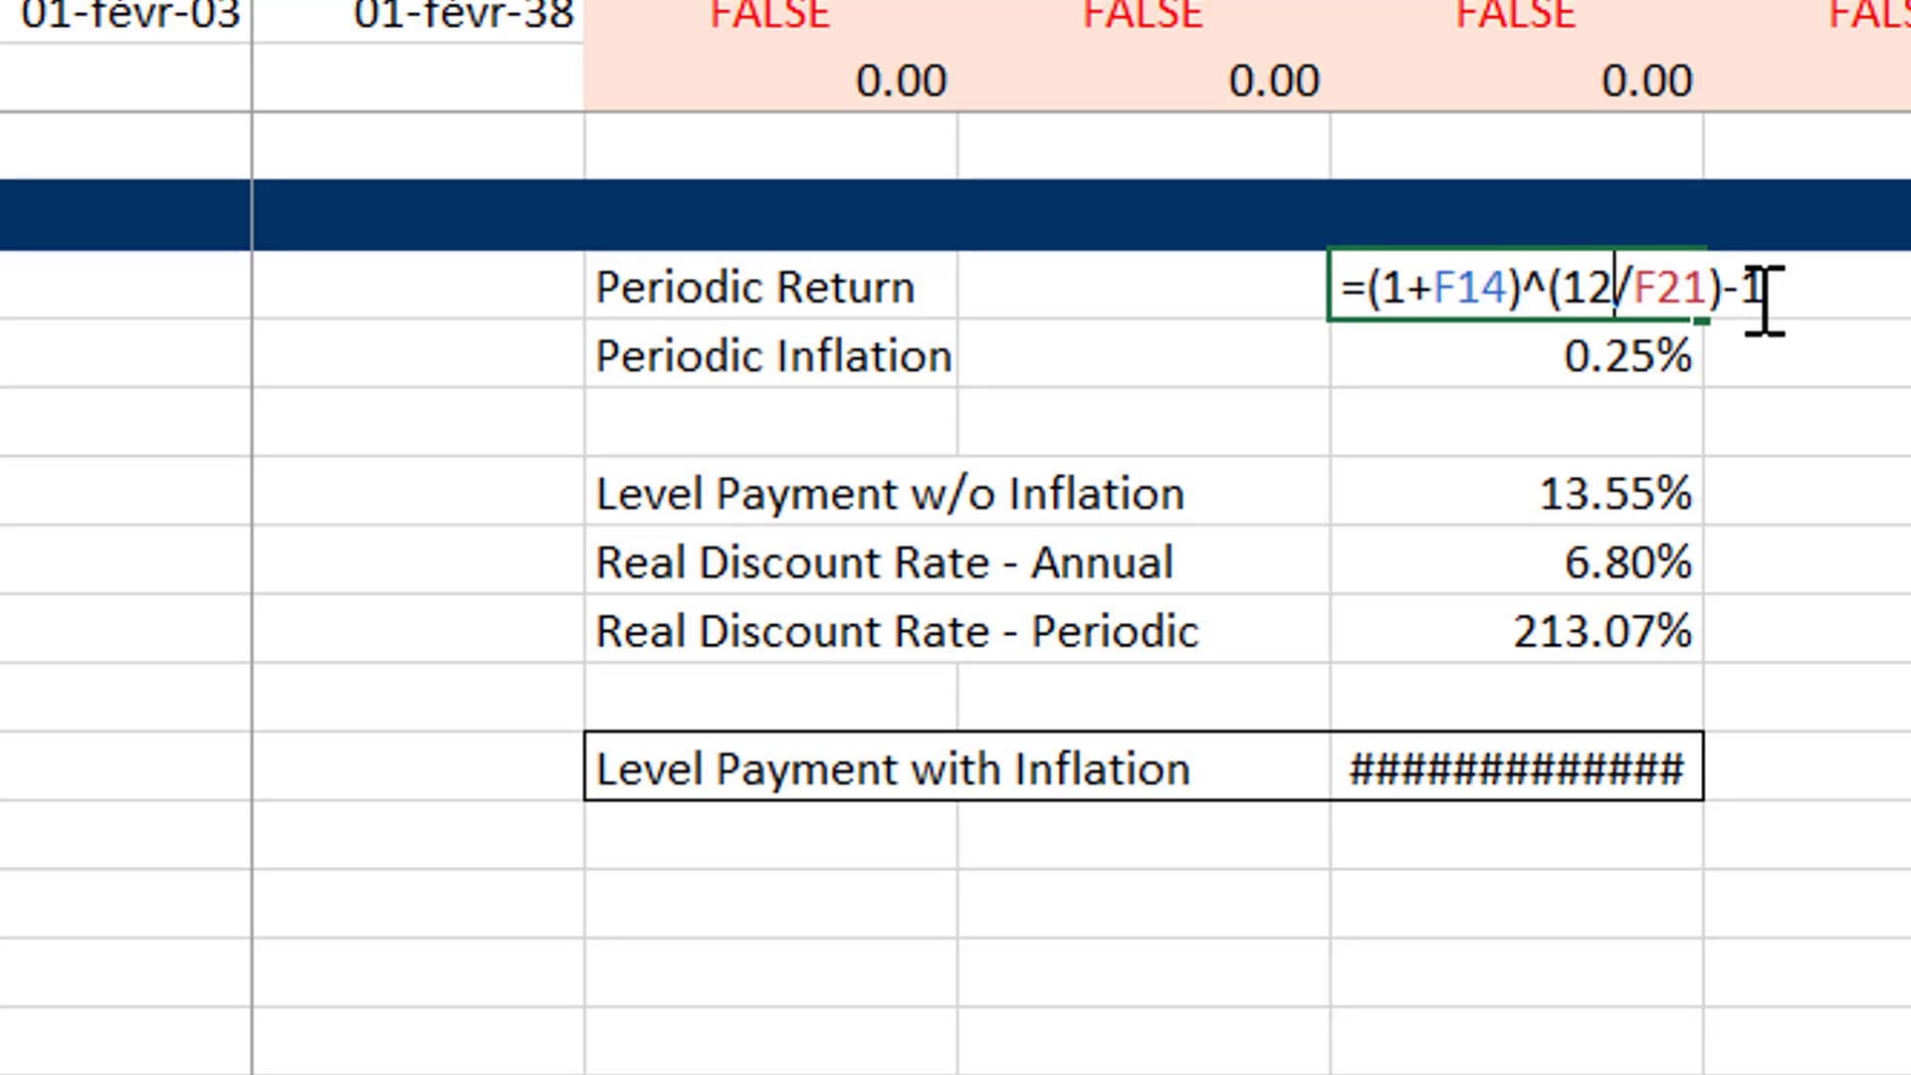
key(BackSpace)
key(BackSpace)
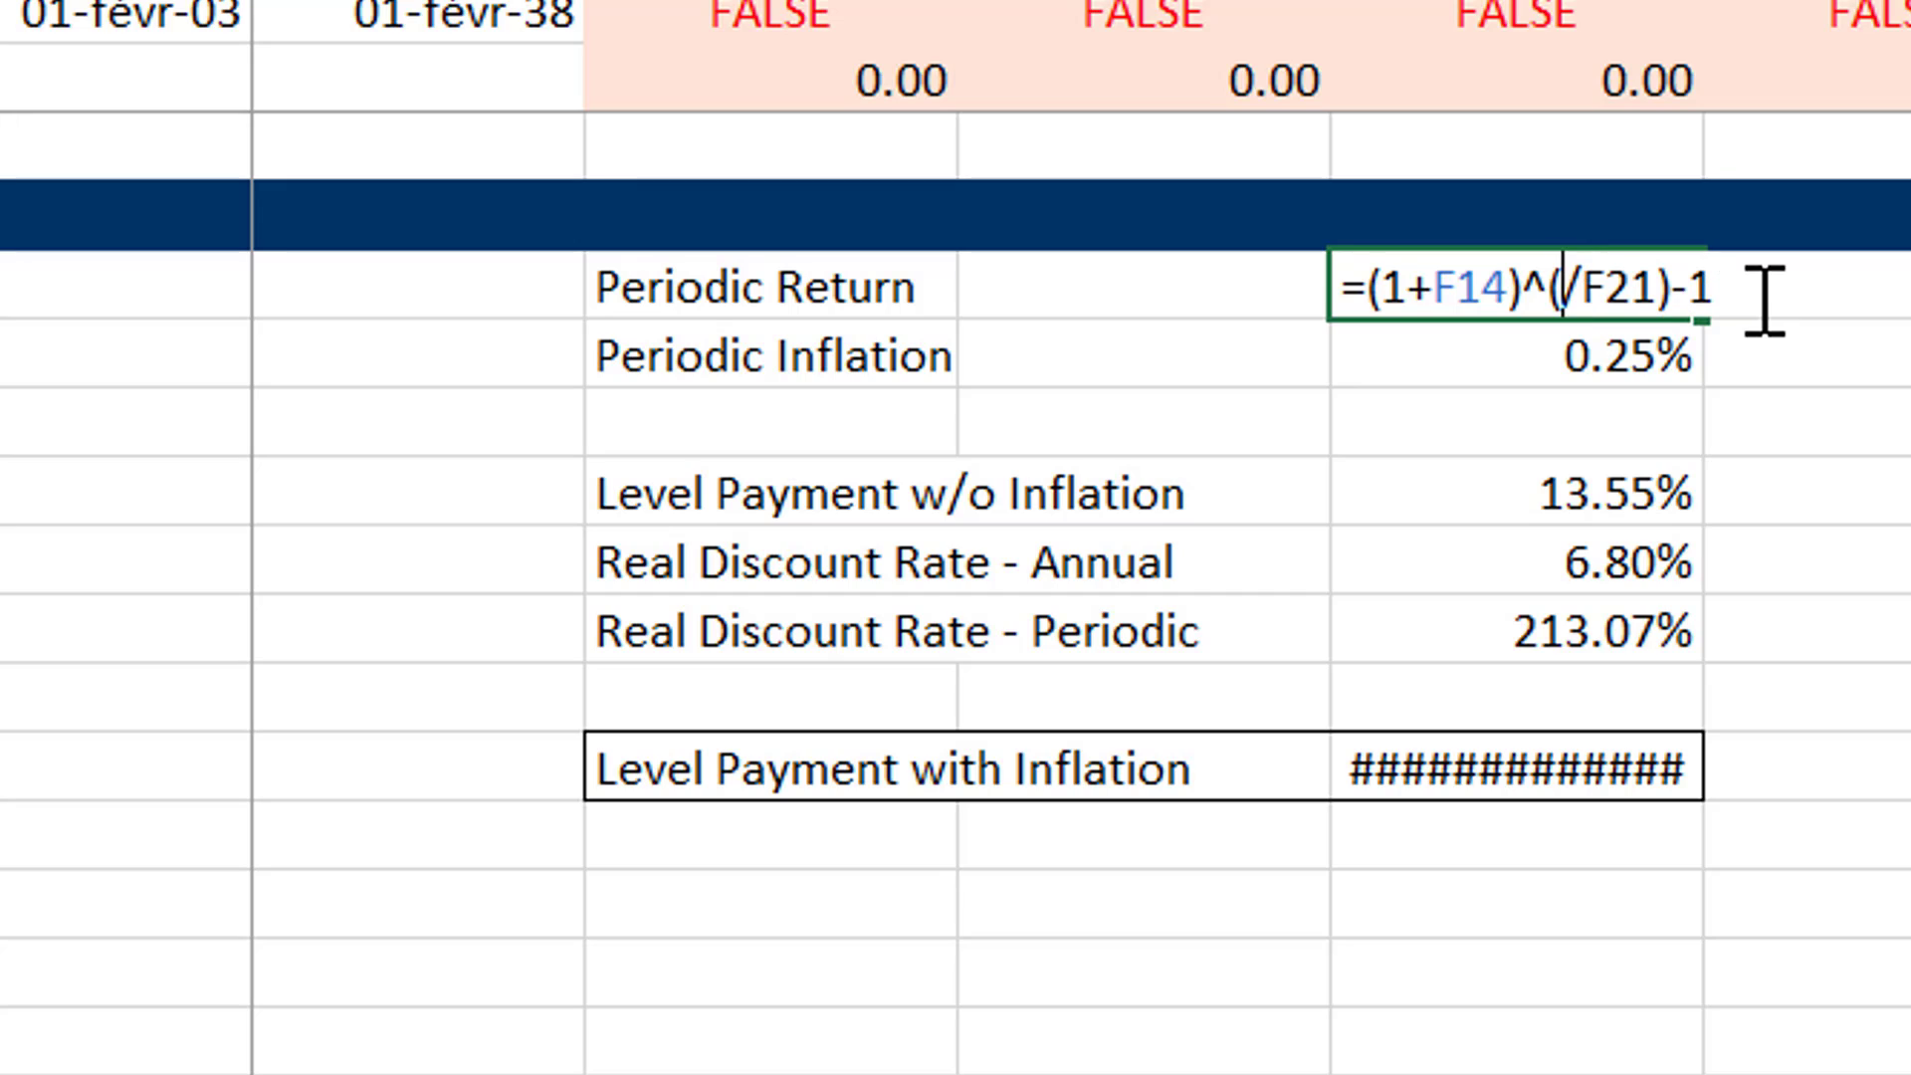
text(F21)
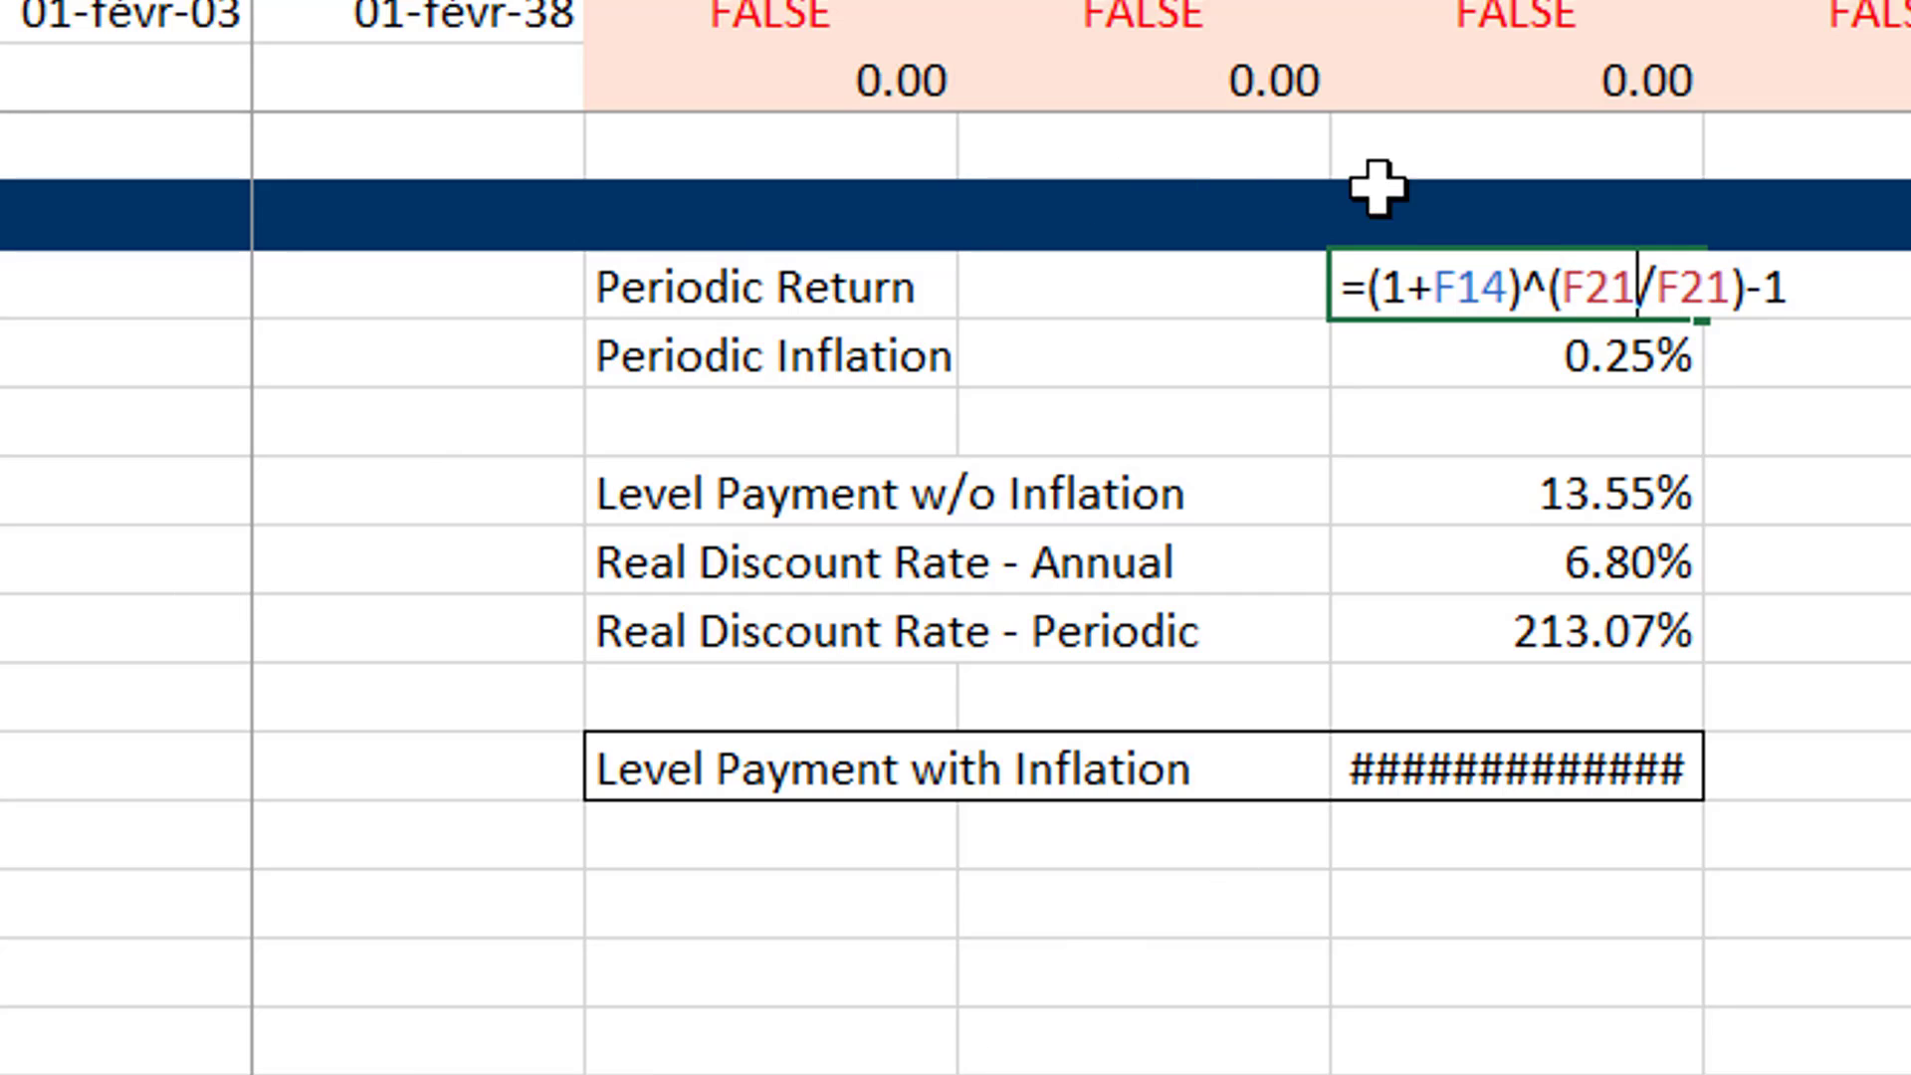
Change the exponent's divisor to 24, making the Periodic Return formula =(1+F14)^(F21/24)-1.
click(1742, 299)
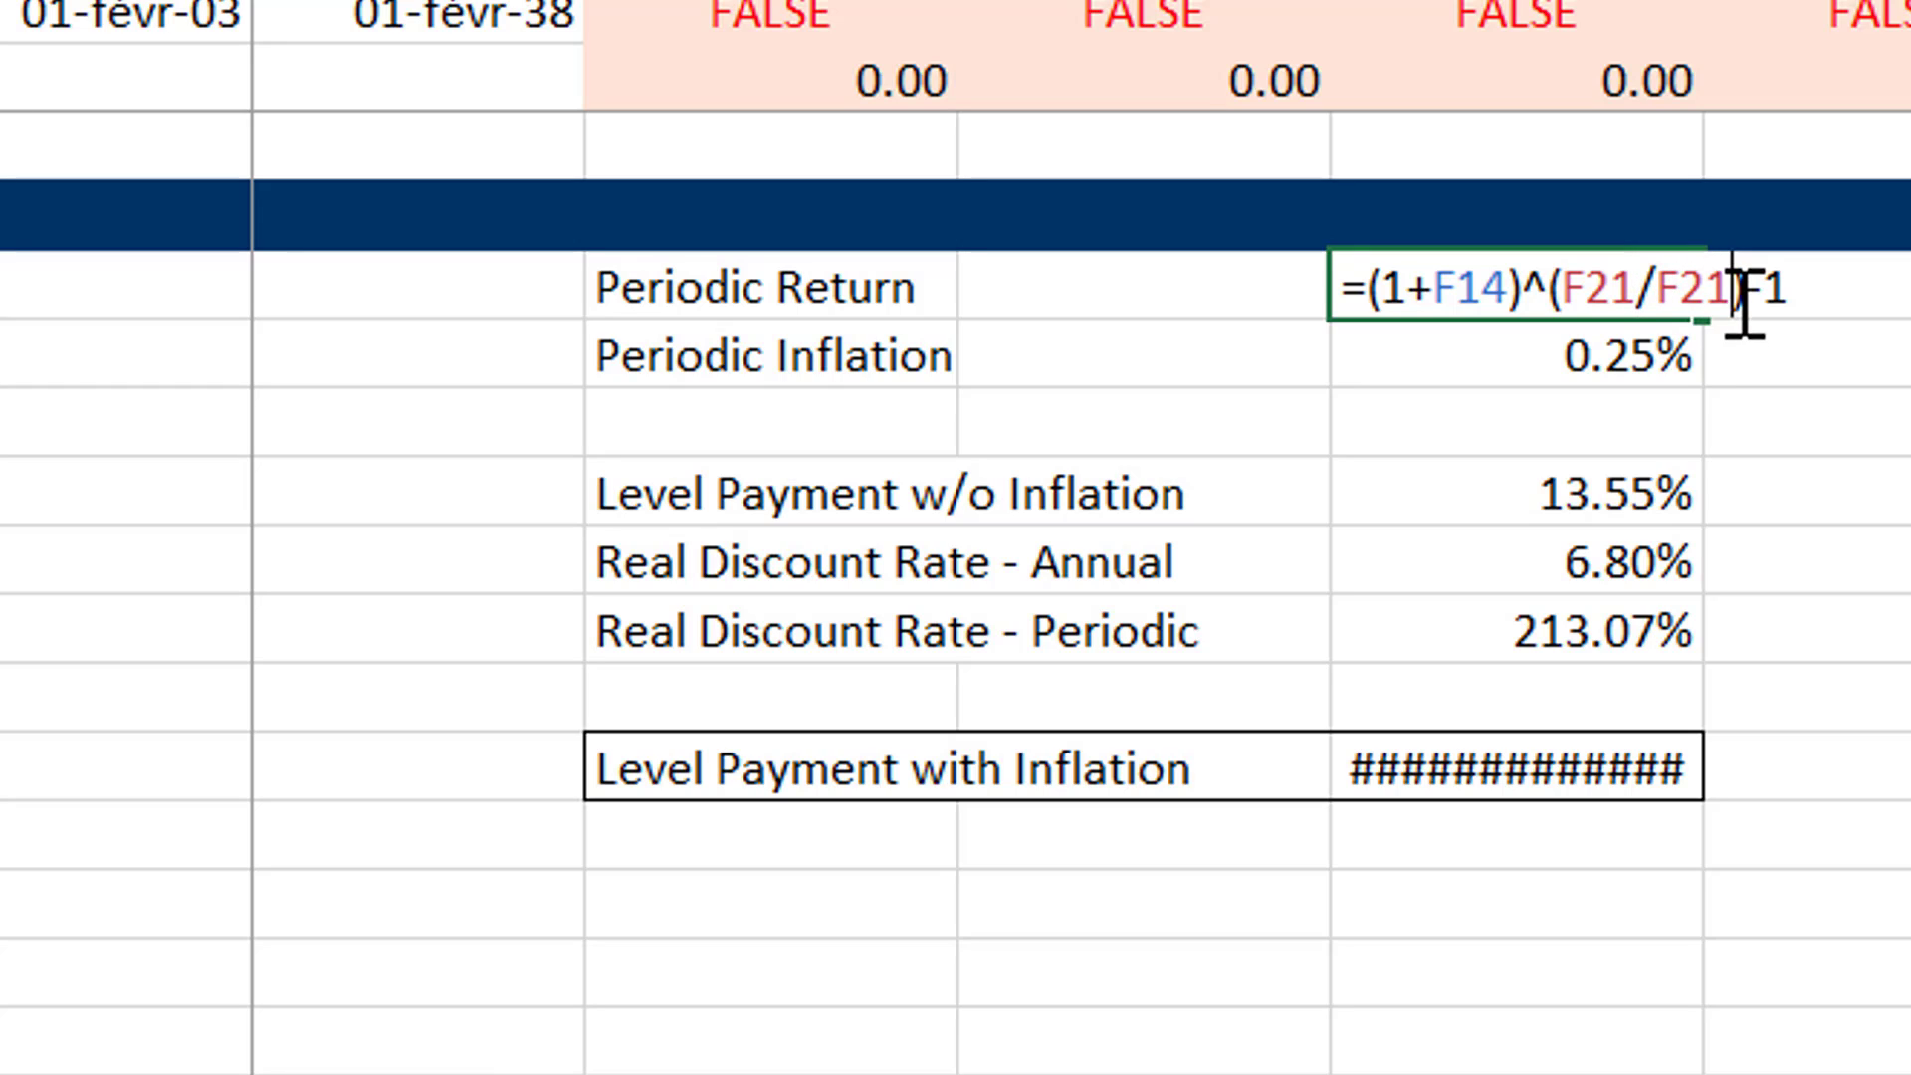
key(BackSpace)
key(BackSpace)
key(BackSpace)
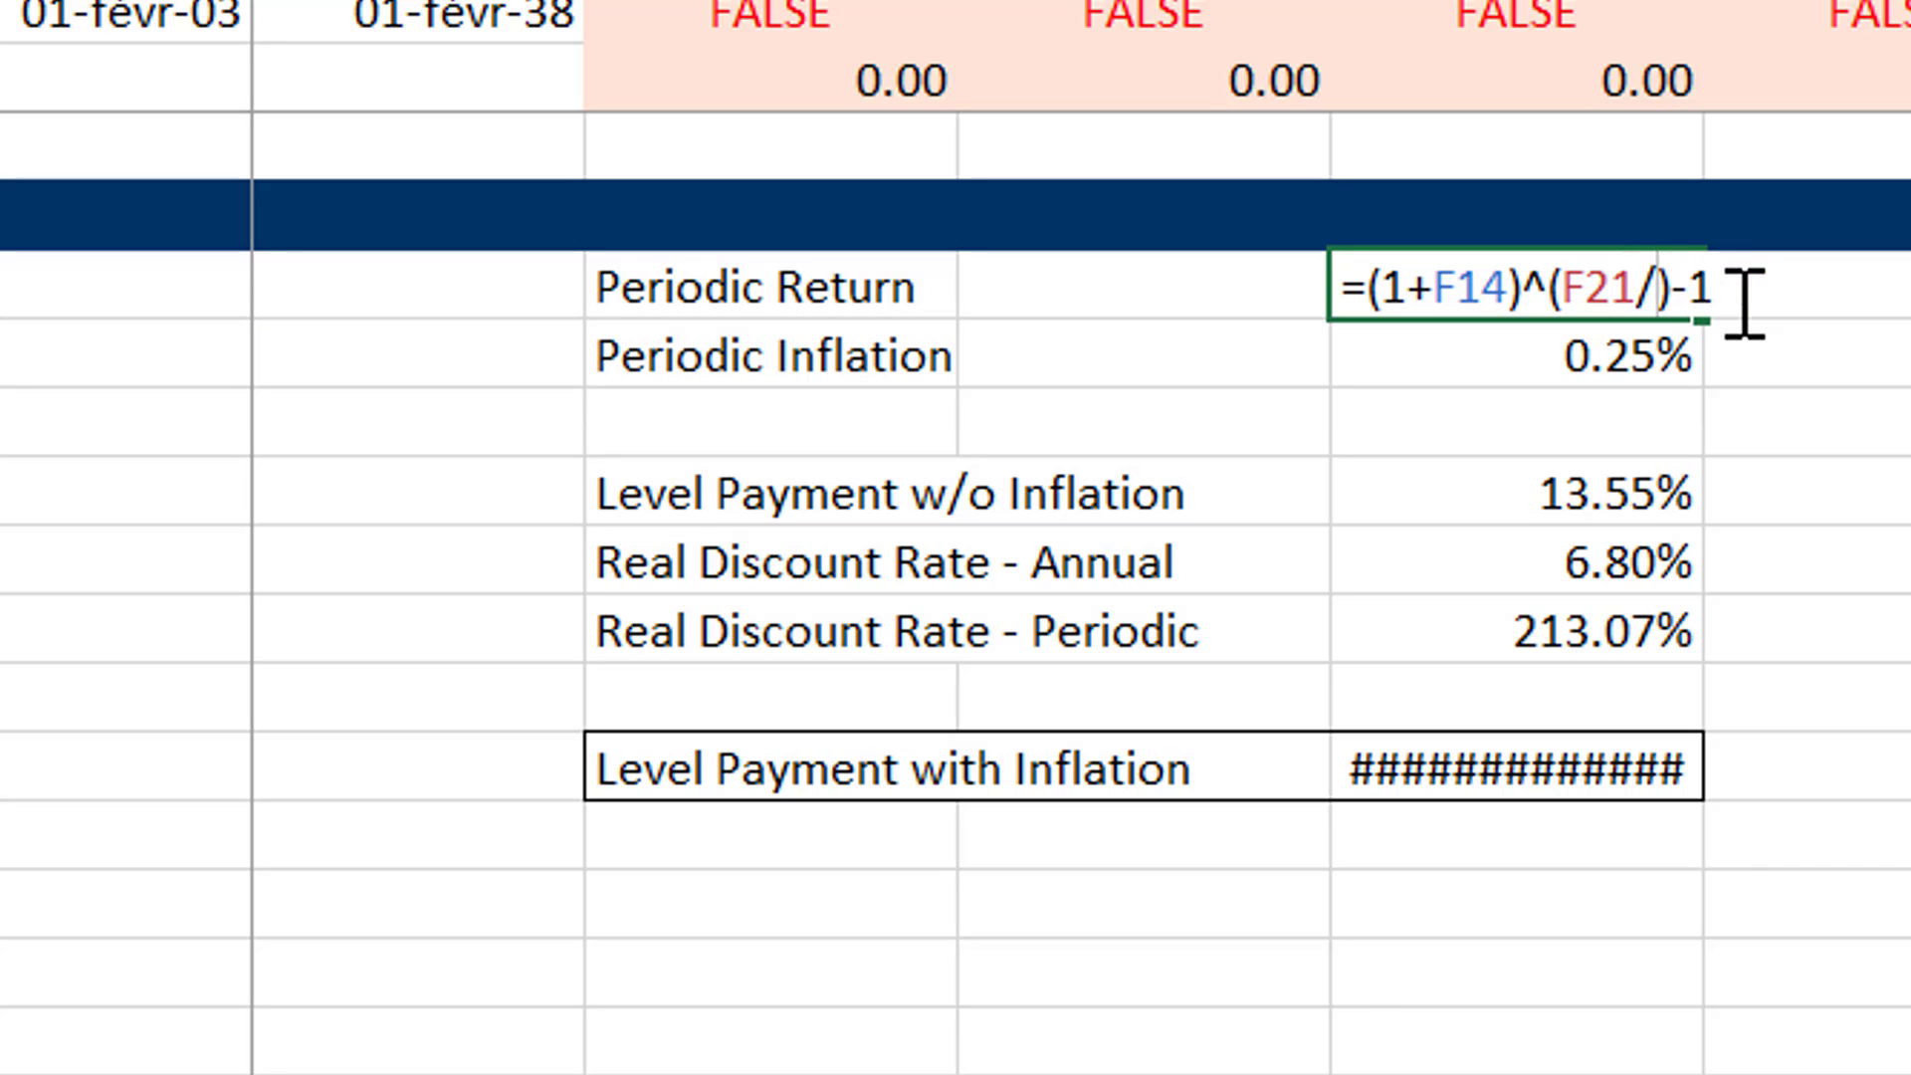
text(24)
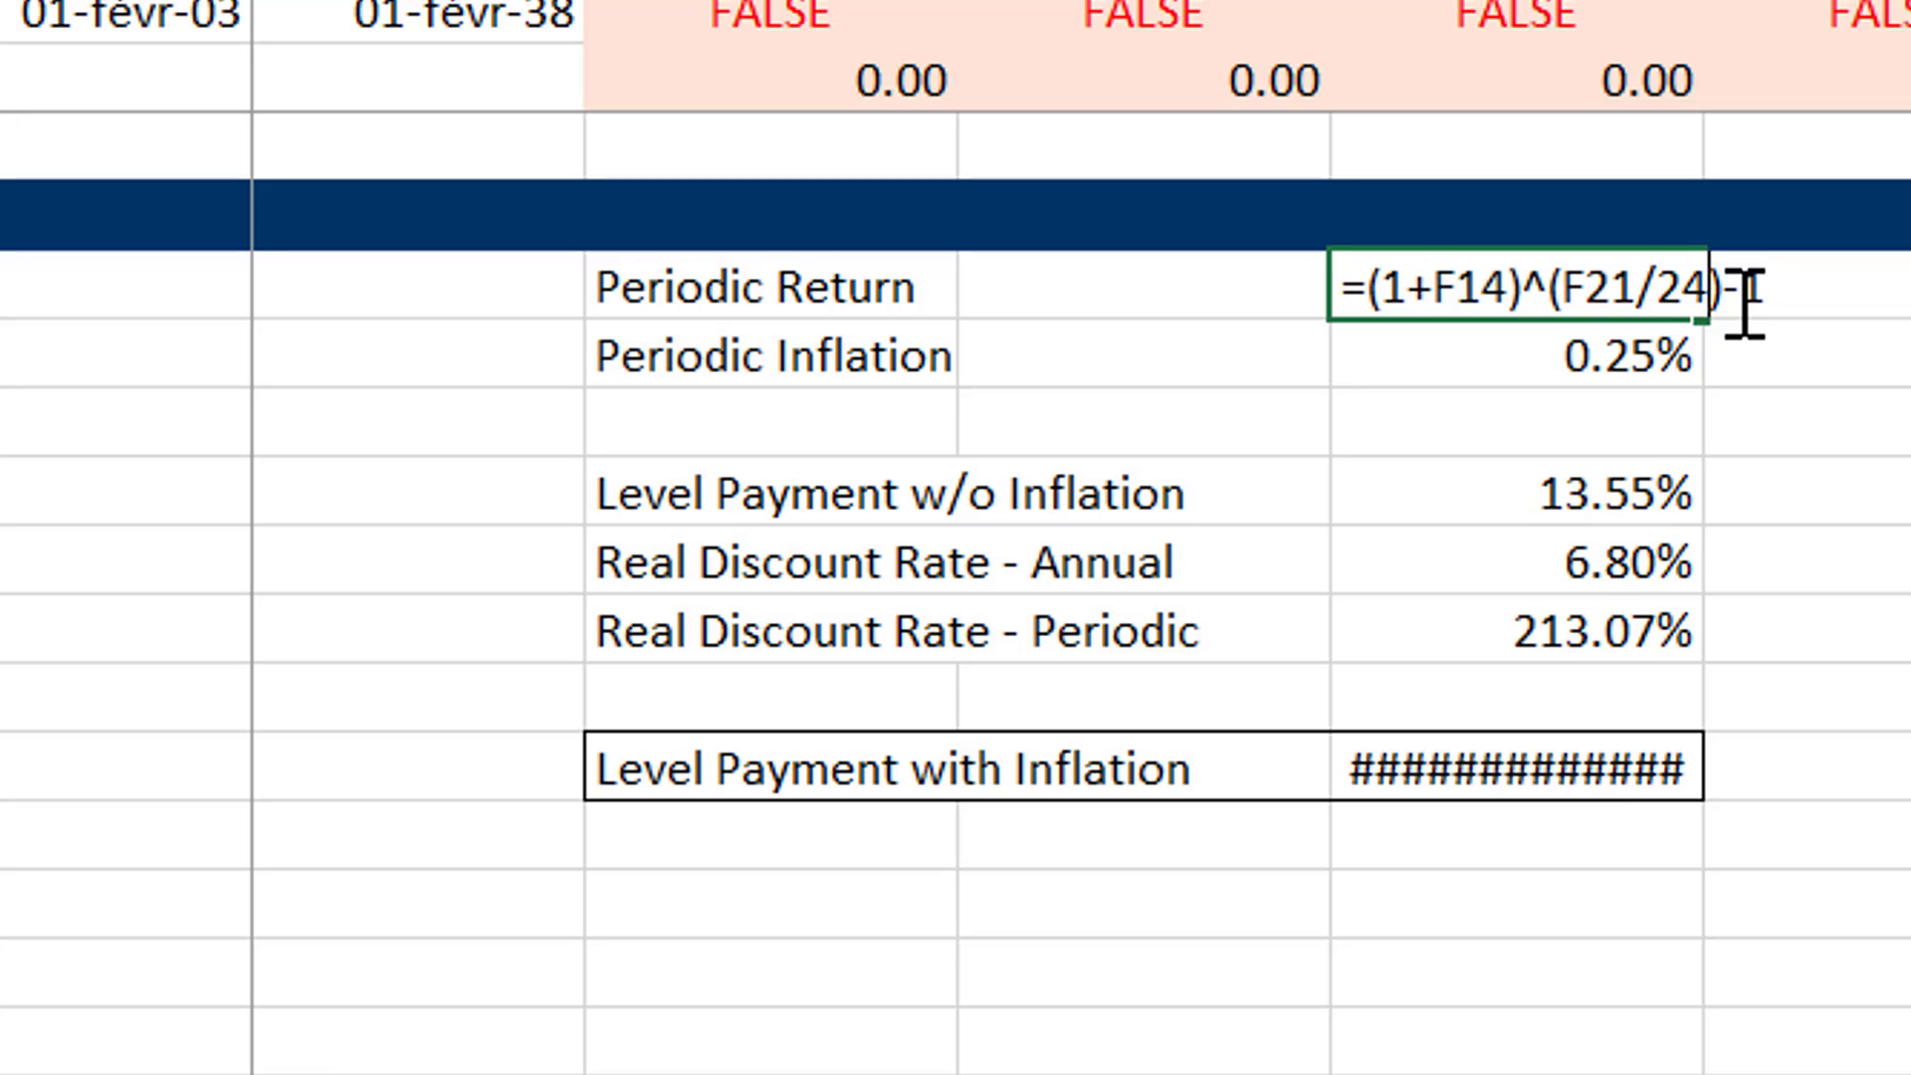
key(Return)
Correct the exponent's divisor to 12, making the Periodic Return formula =(1+F14)^(F21/12)-1.
key(Up)
key(F2)
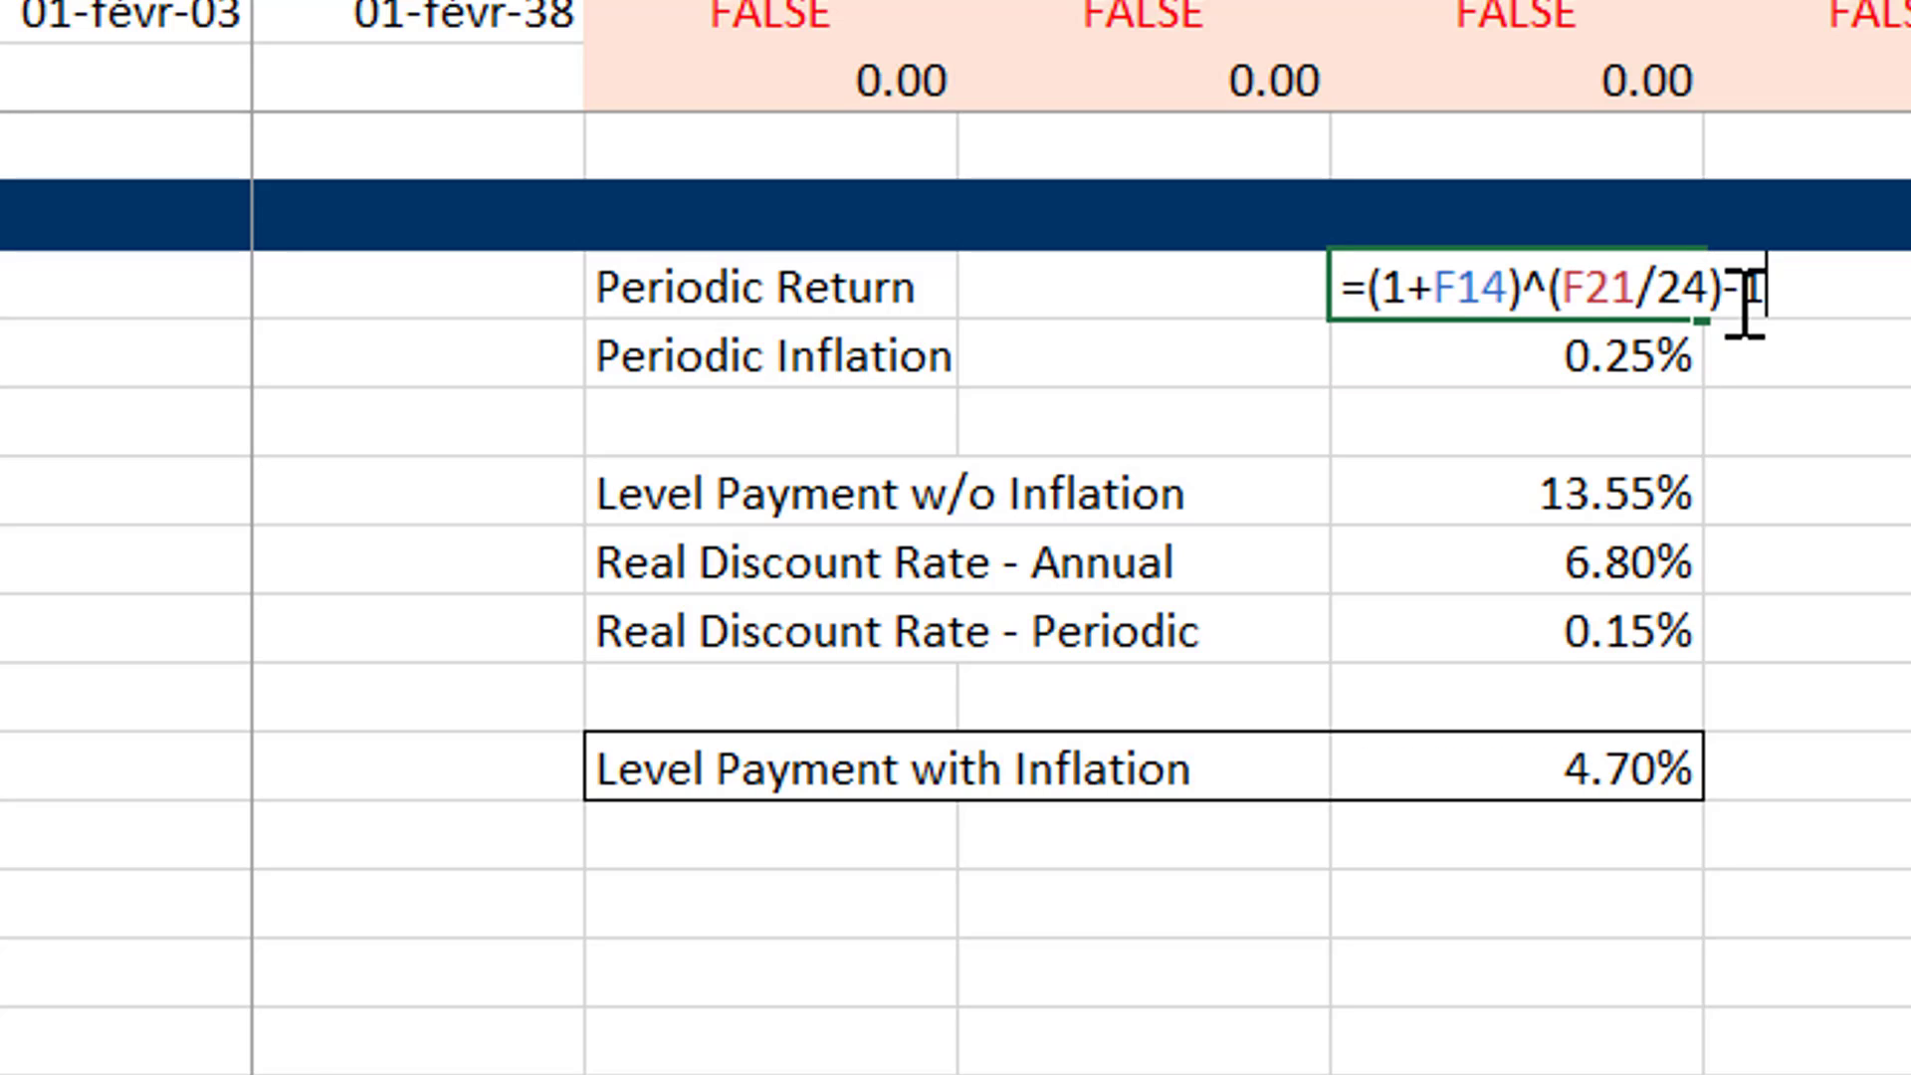
key(BackSpace)
key(BackSpace)
text(12)
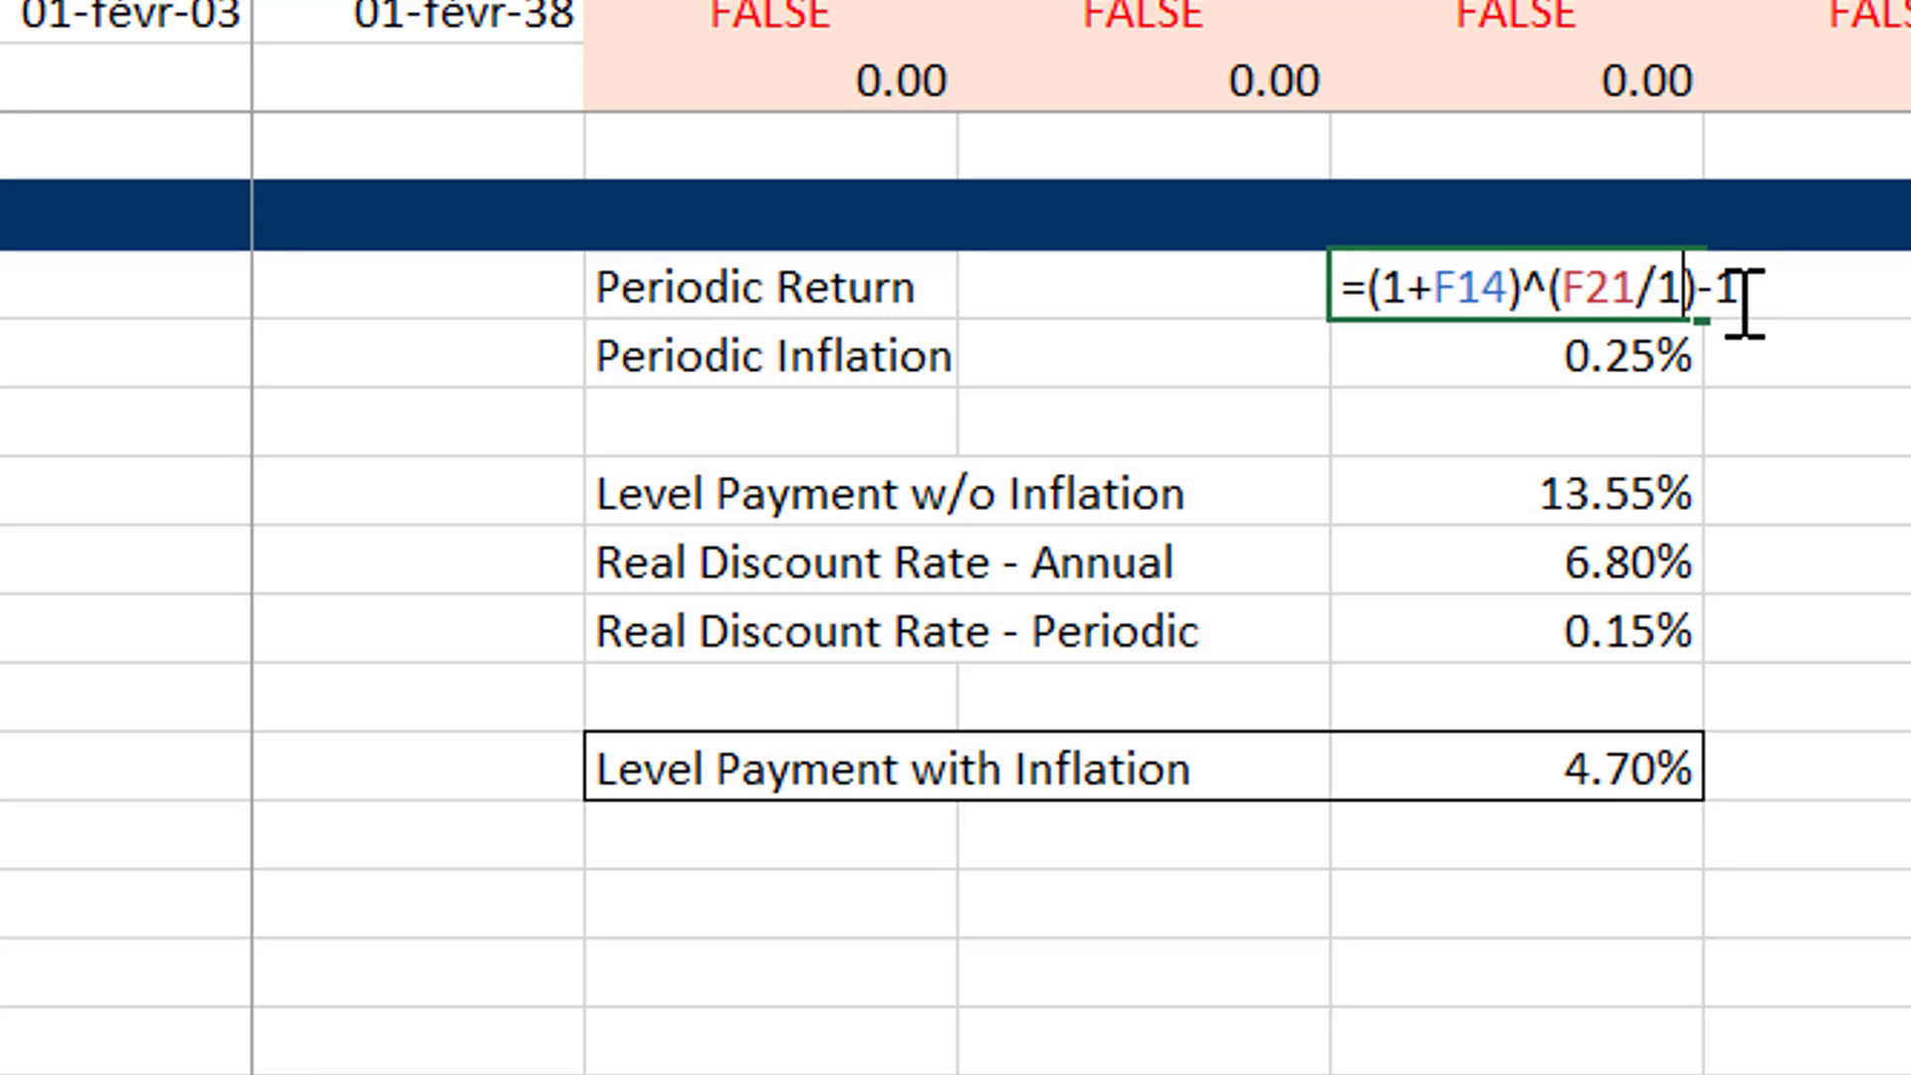
key(Return)
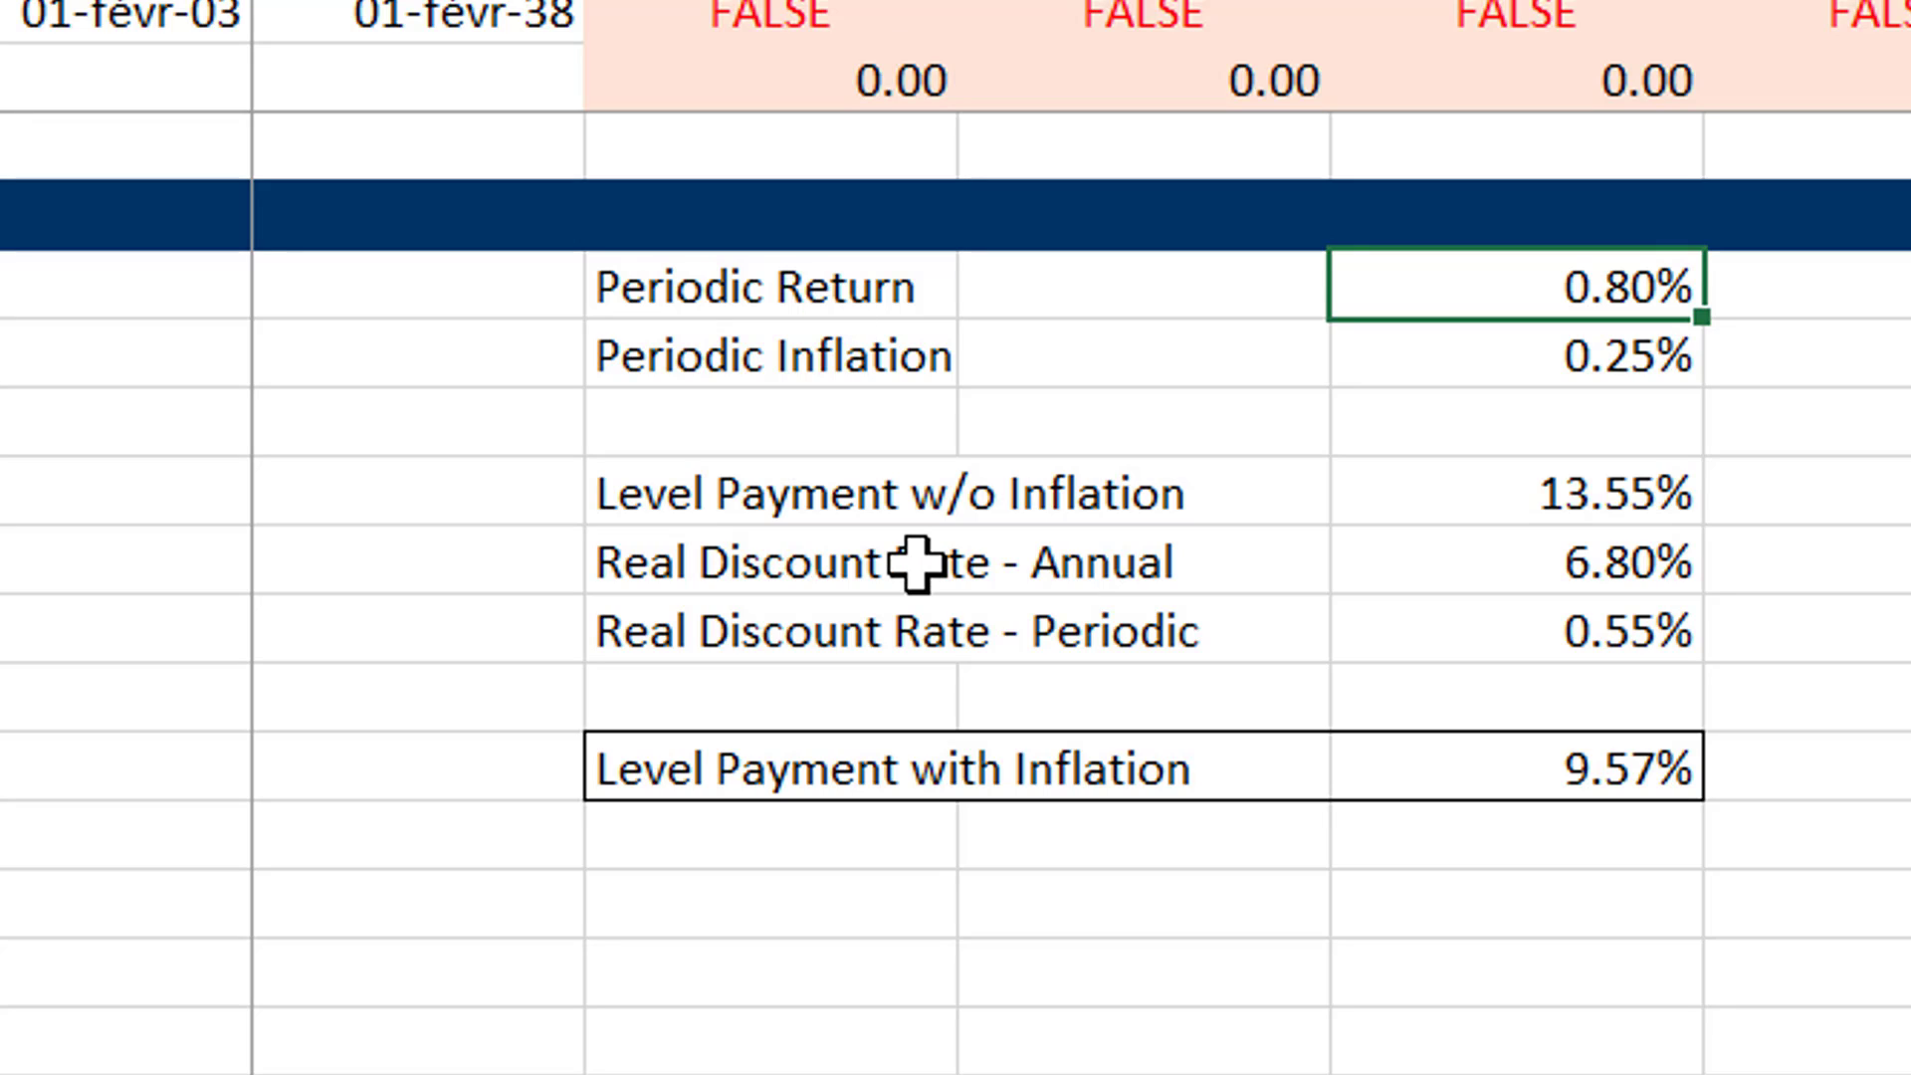
Review the Periodic Inflation formula in K12 and the discount rate and level payment results below it.
key(Down)
key(Up)
key(Down)
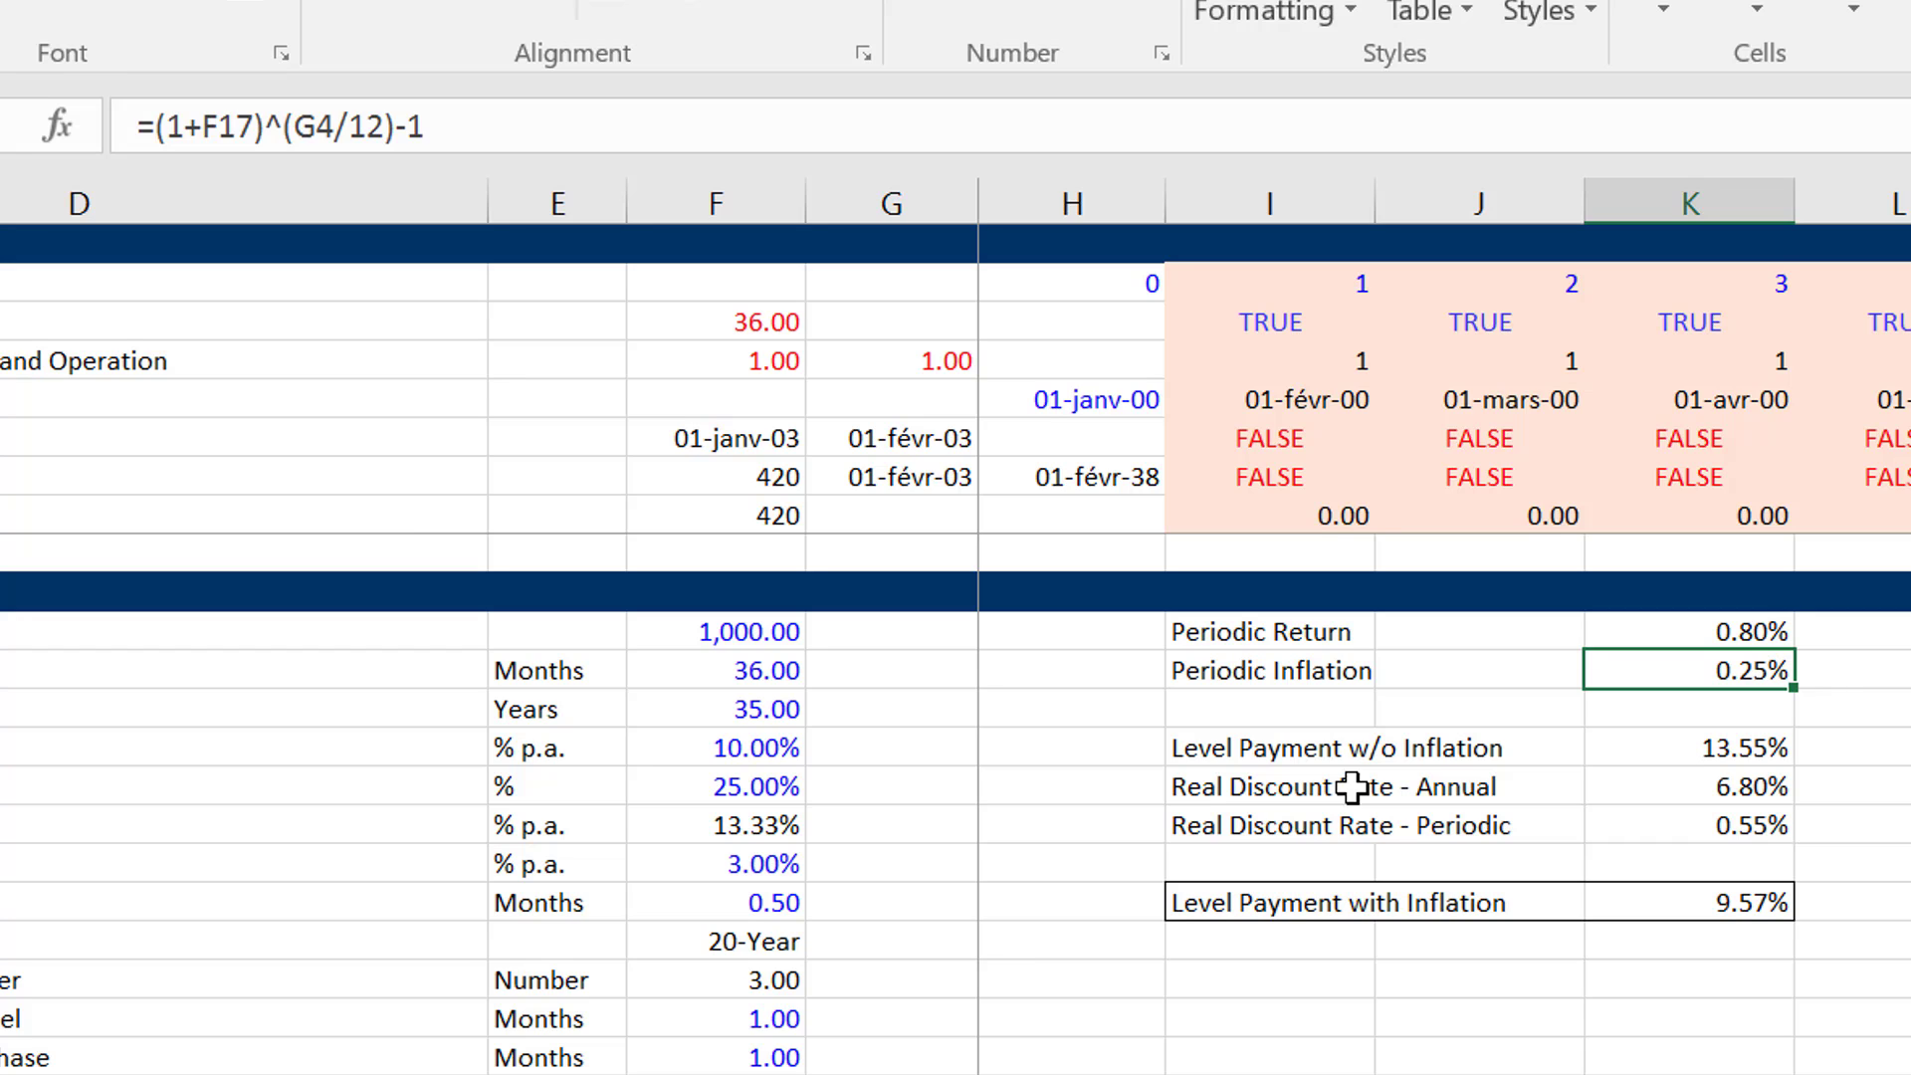
key(Down)
key(Down)
key(Down)
key(Down)
key(Down)
key(Down)
key(Down)
key(Down)
key(Down)
key(Down)
key(Down)
key(Down)
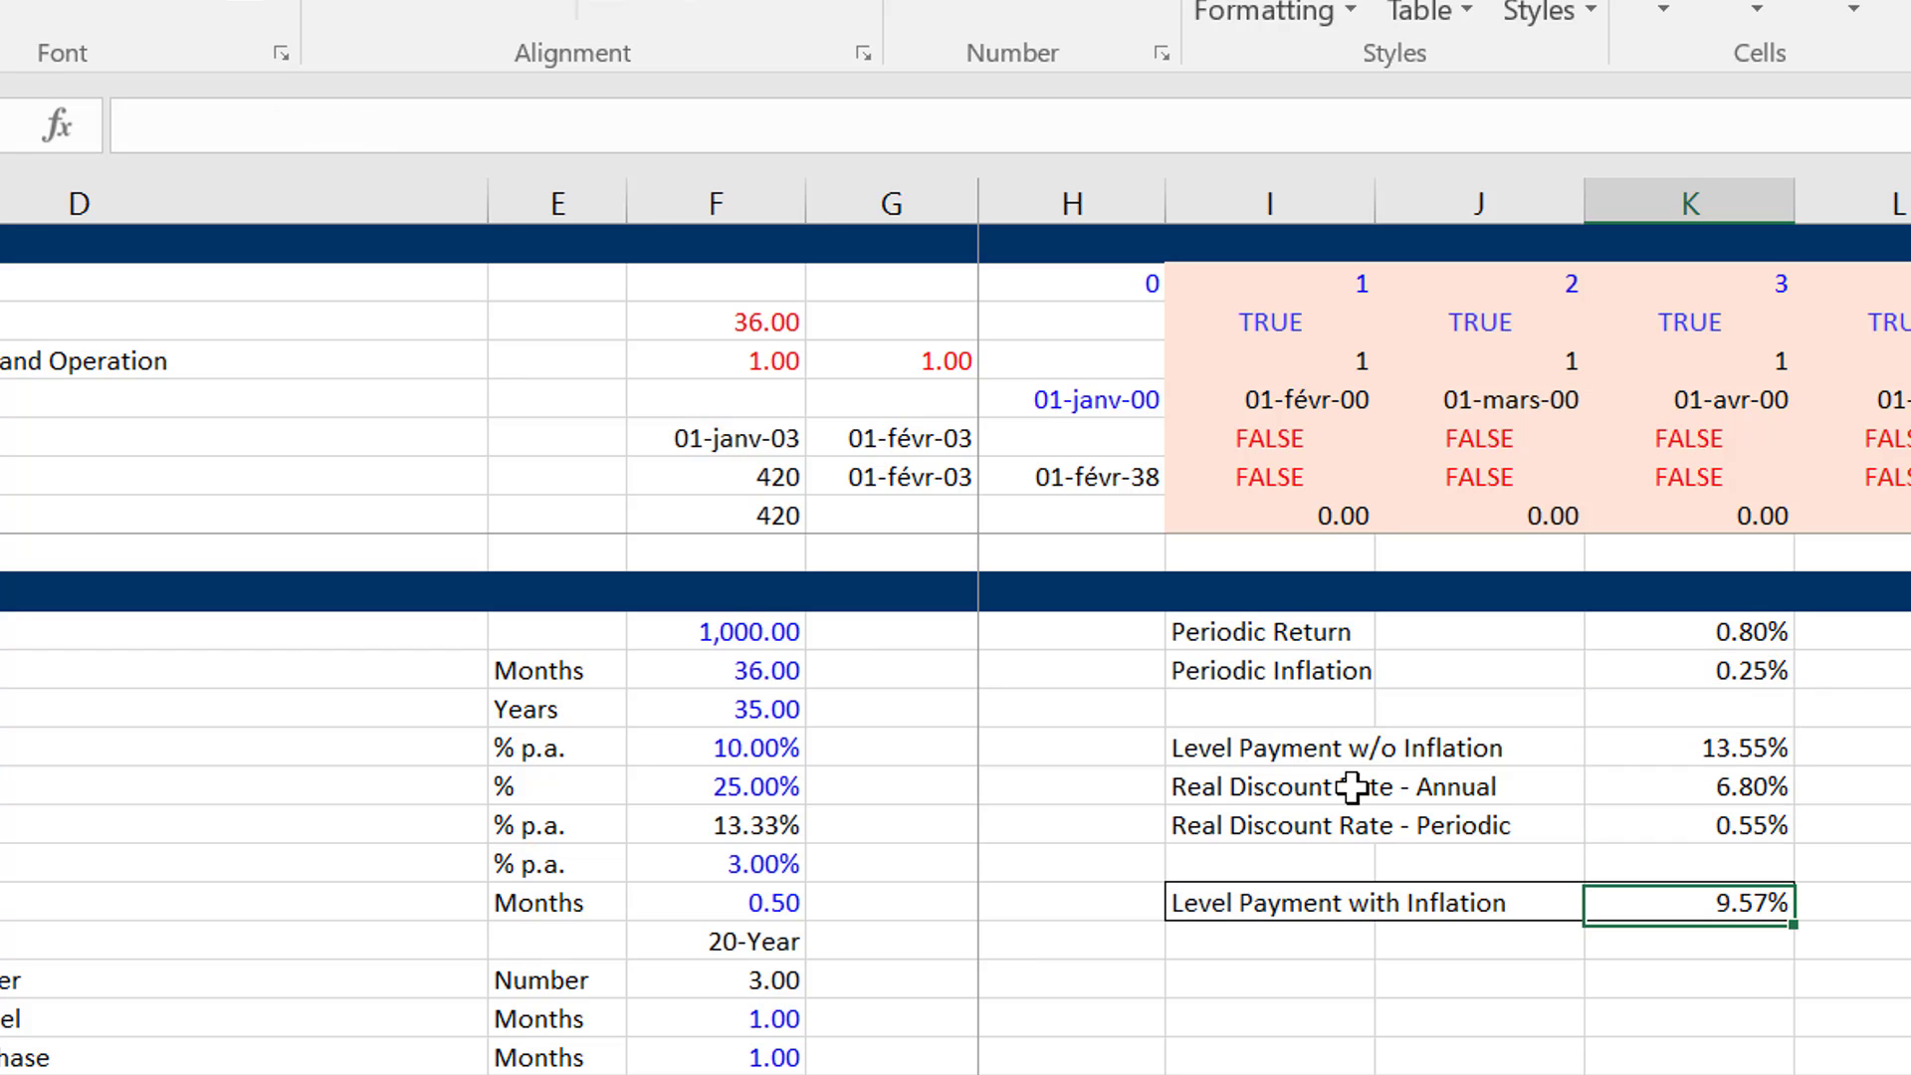
key(Down)
key(Down)
scroll(1352, 788, right, 2)
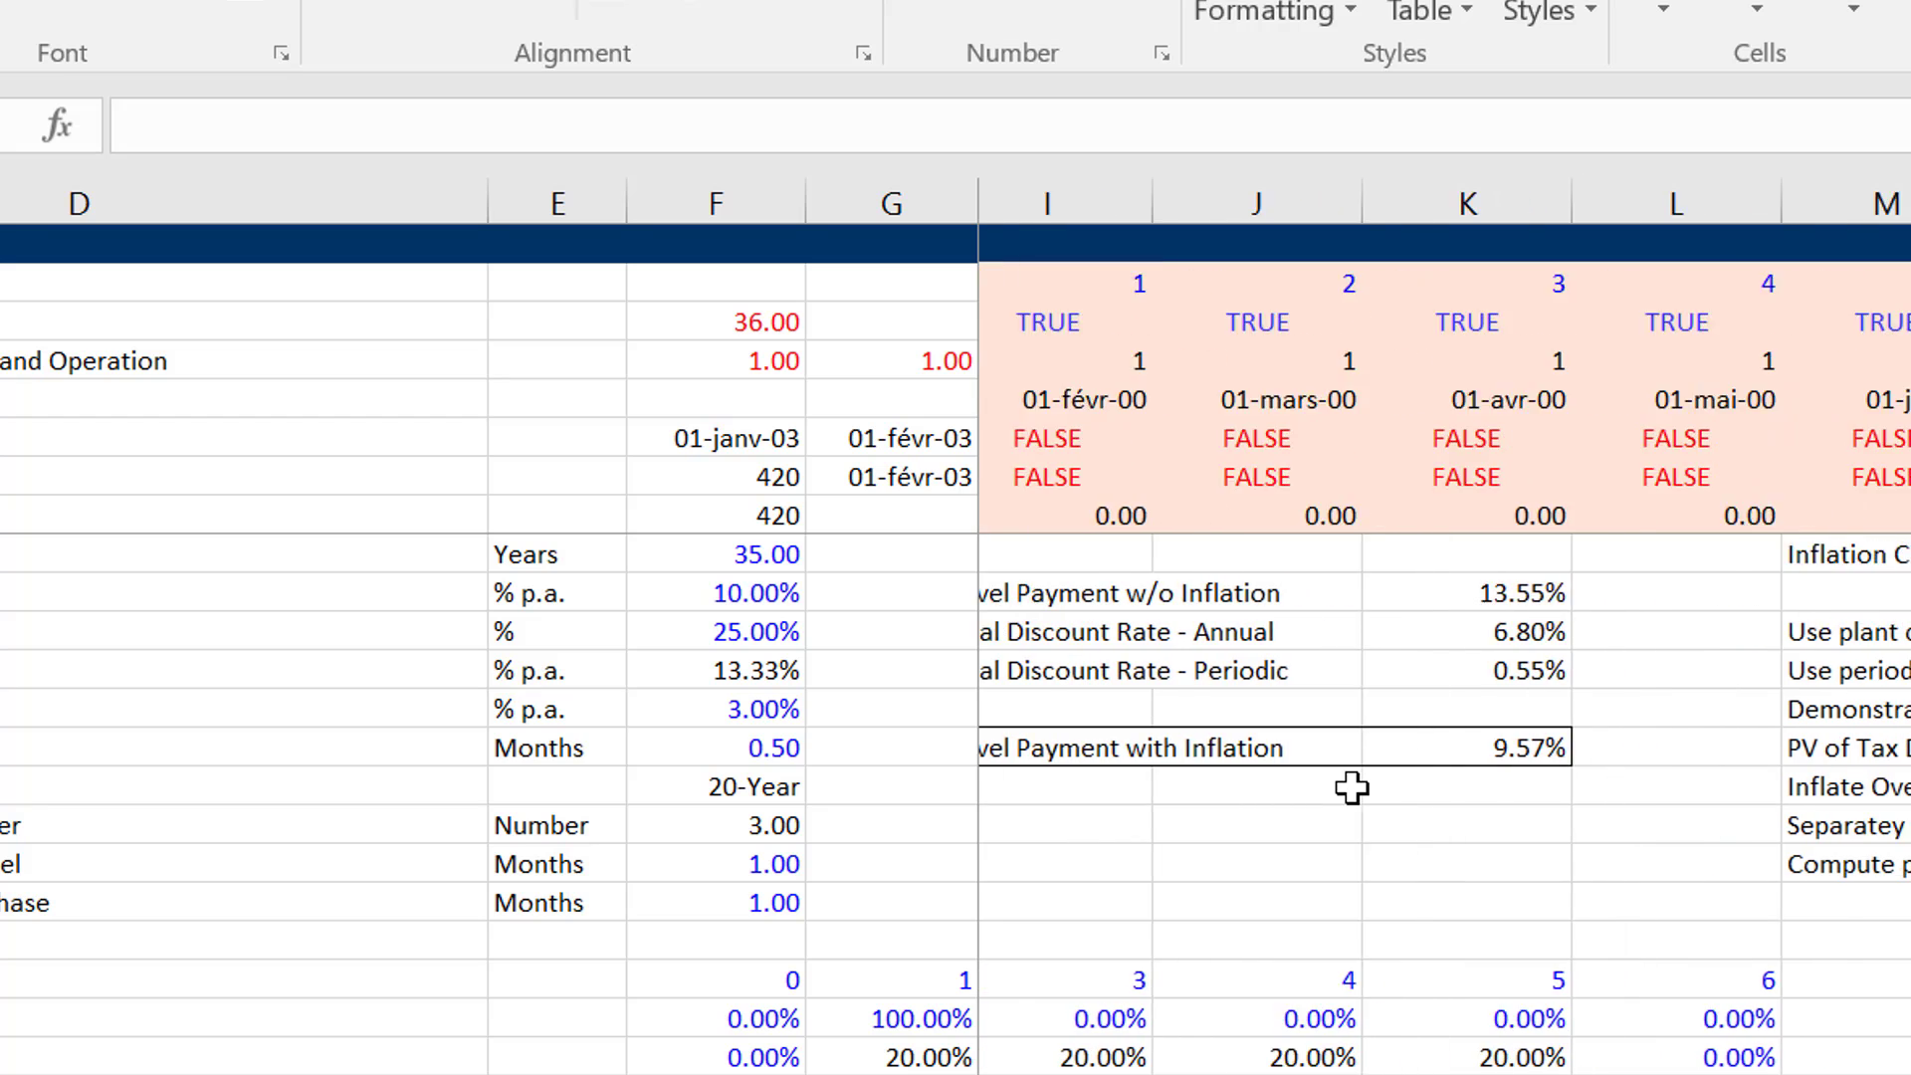
scroll(1352, 788, left, 2)
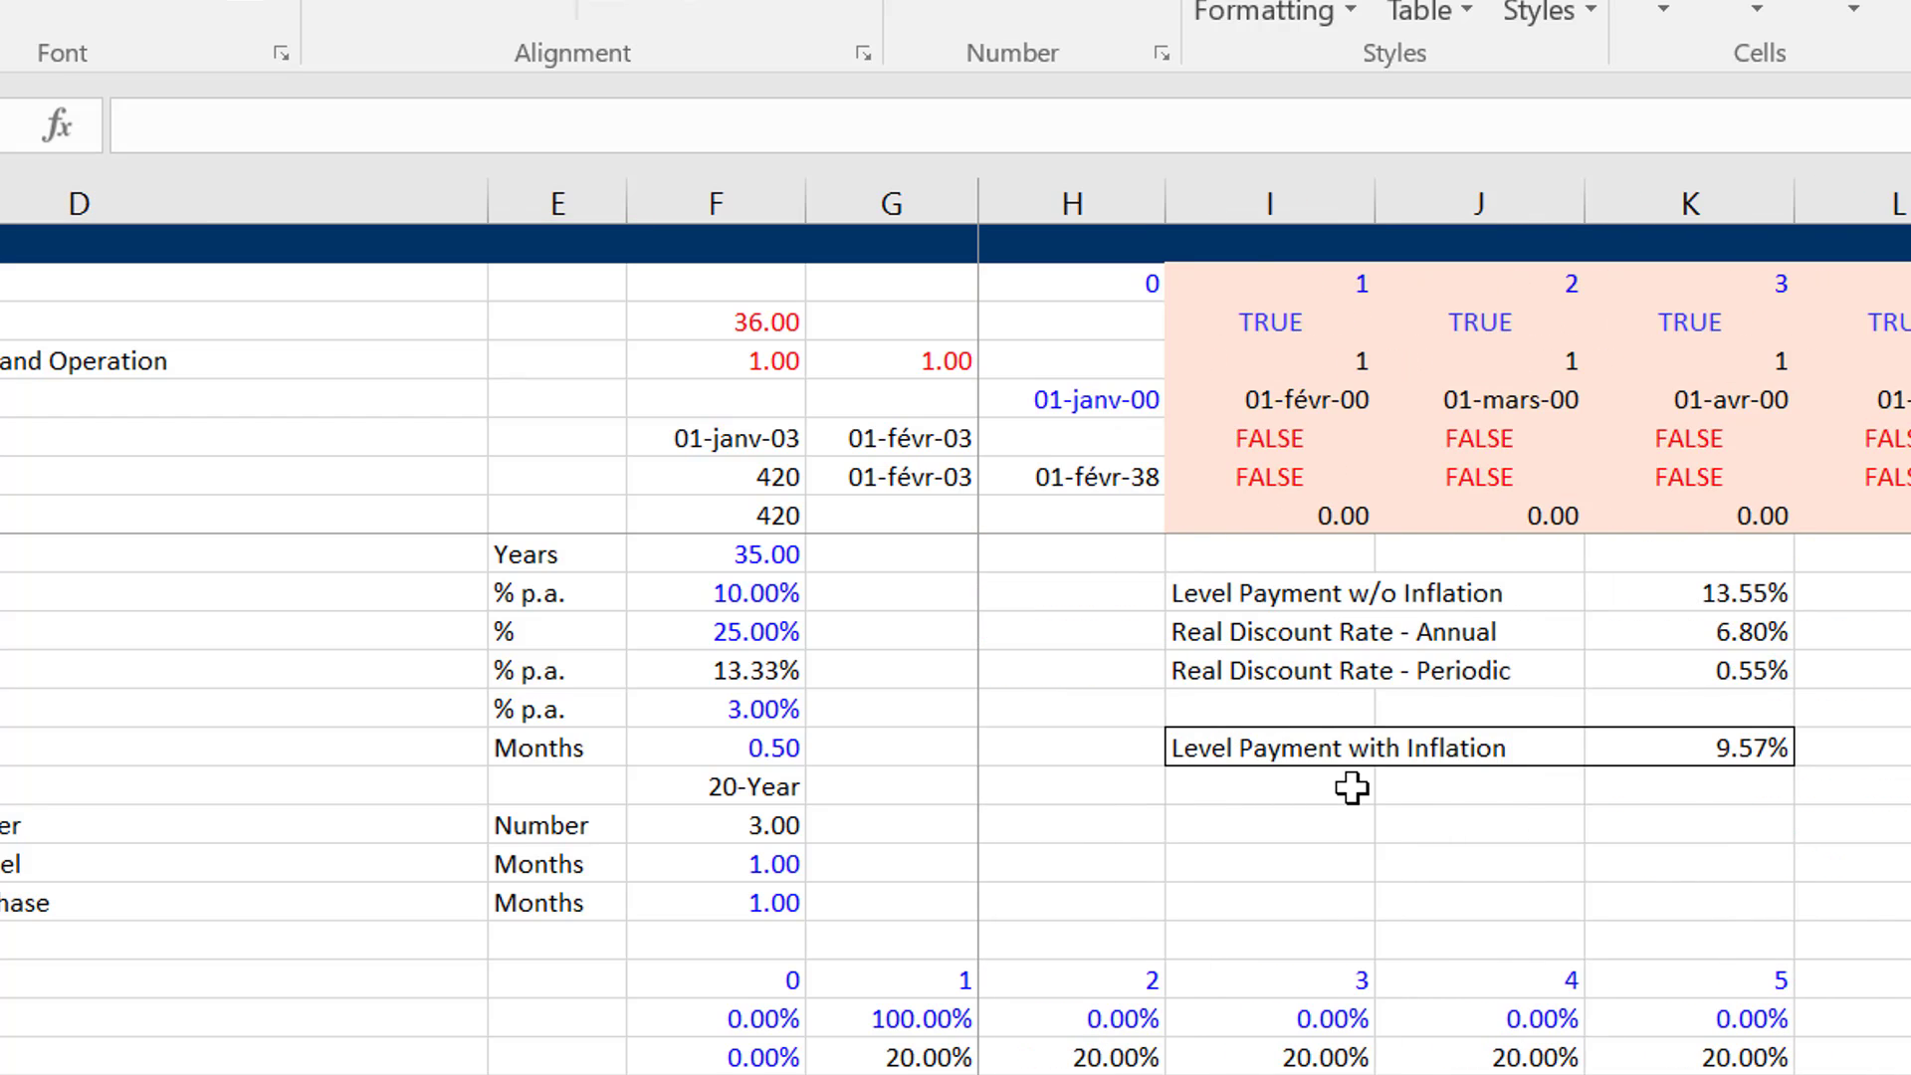
Examine the Level Recovery without Inflation and without taxes section, from construction expenditures to the carrying charge rate.
scroll(1352, 789, down, 2)
scroll(1352, 788, down, 4)
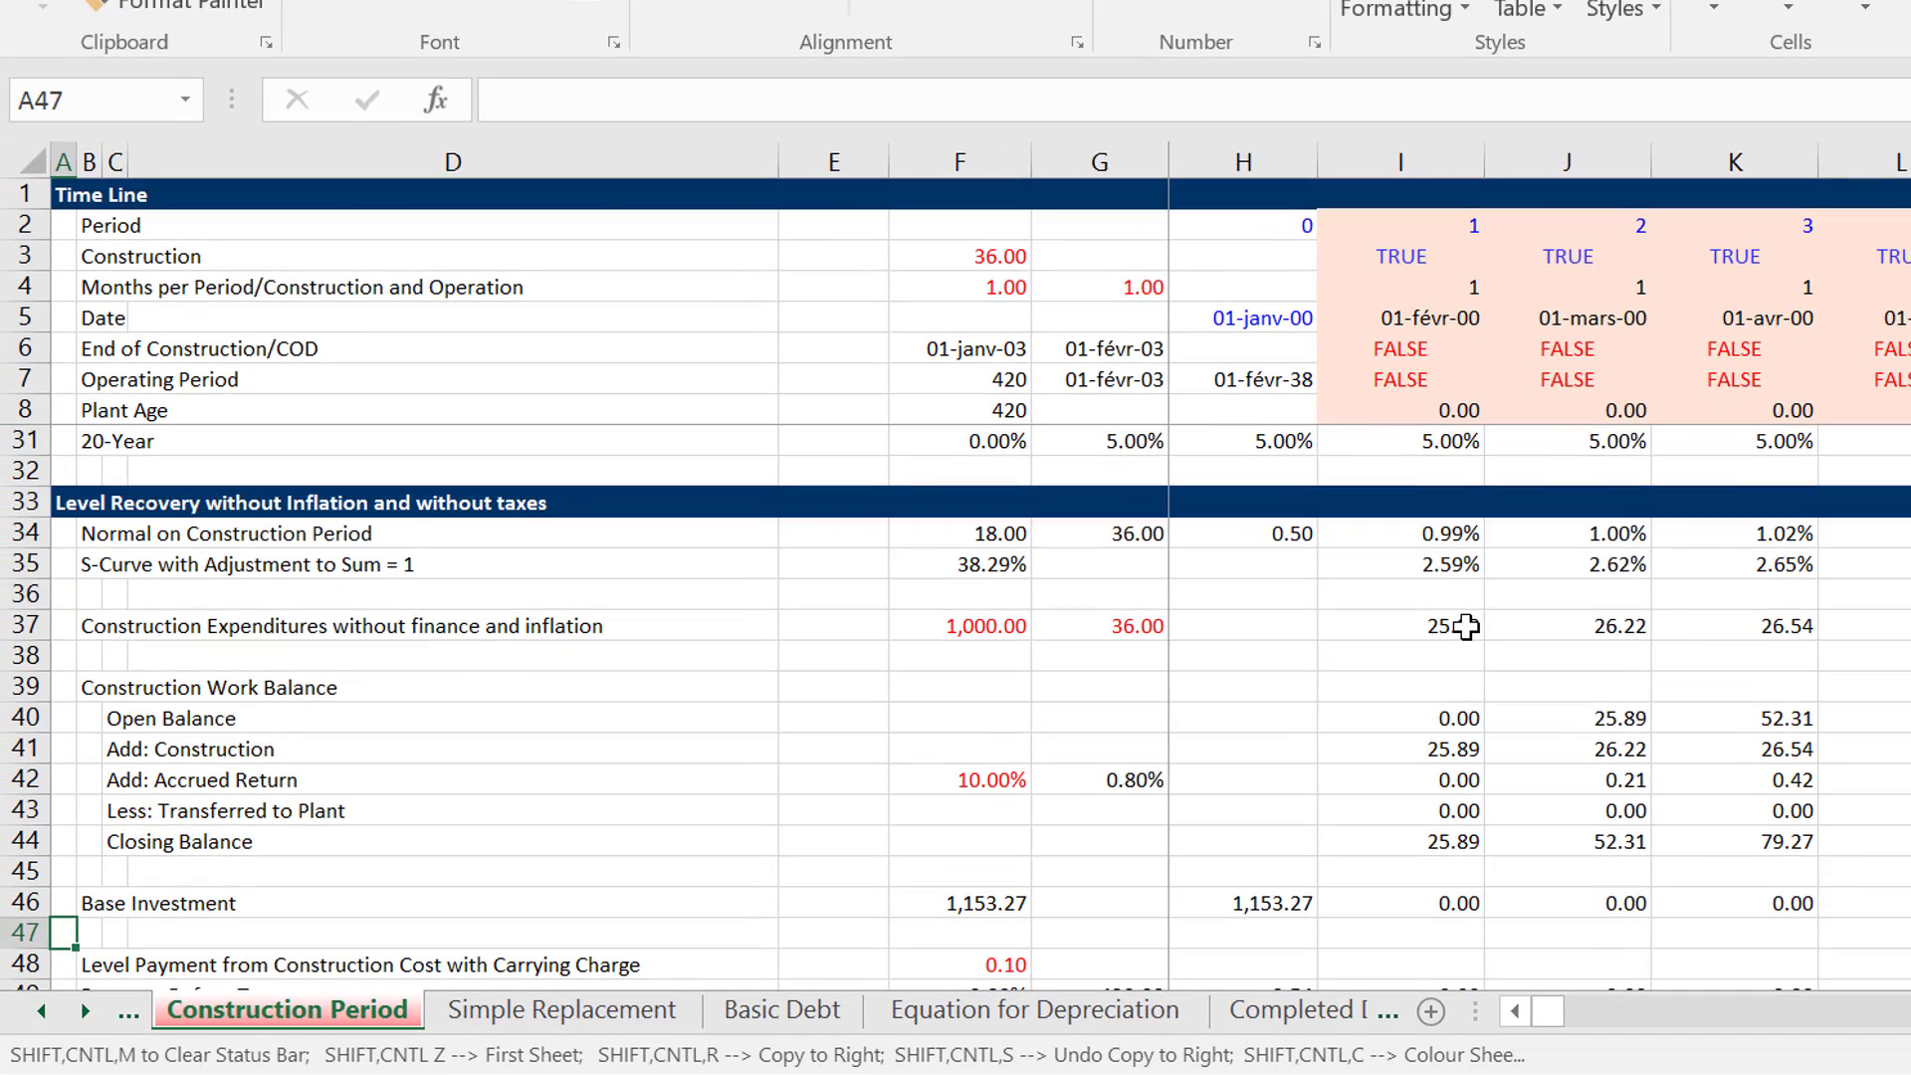
key(Down)
key(Down)
key(Down)
key(Down)
key(Down)
key(Down)
key(Down)
key(Down)
key(Down)
key(Down)
key(Down)
key(Down)
key(Down)
key(Down)
key(Down)
key(Down)
key(Down)
key(Down)
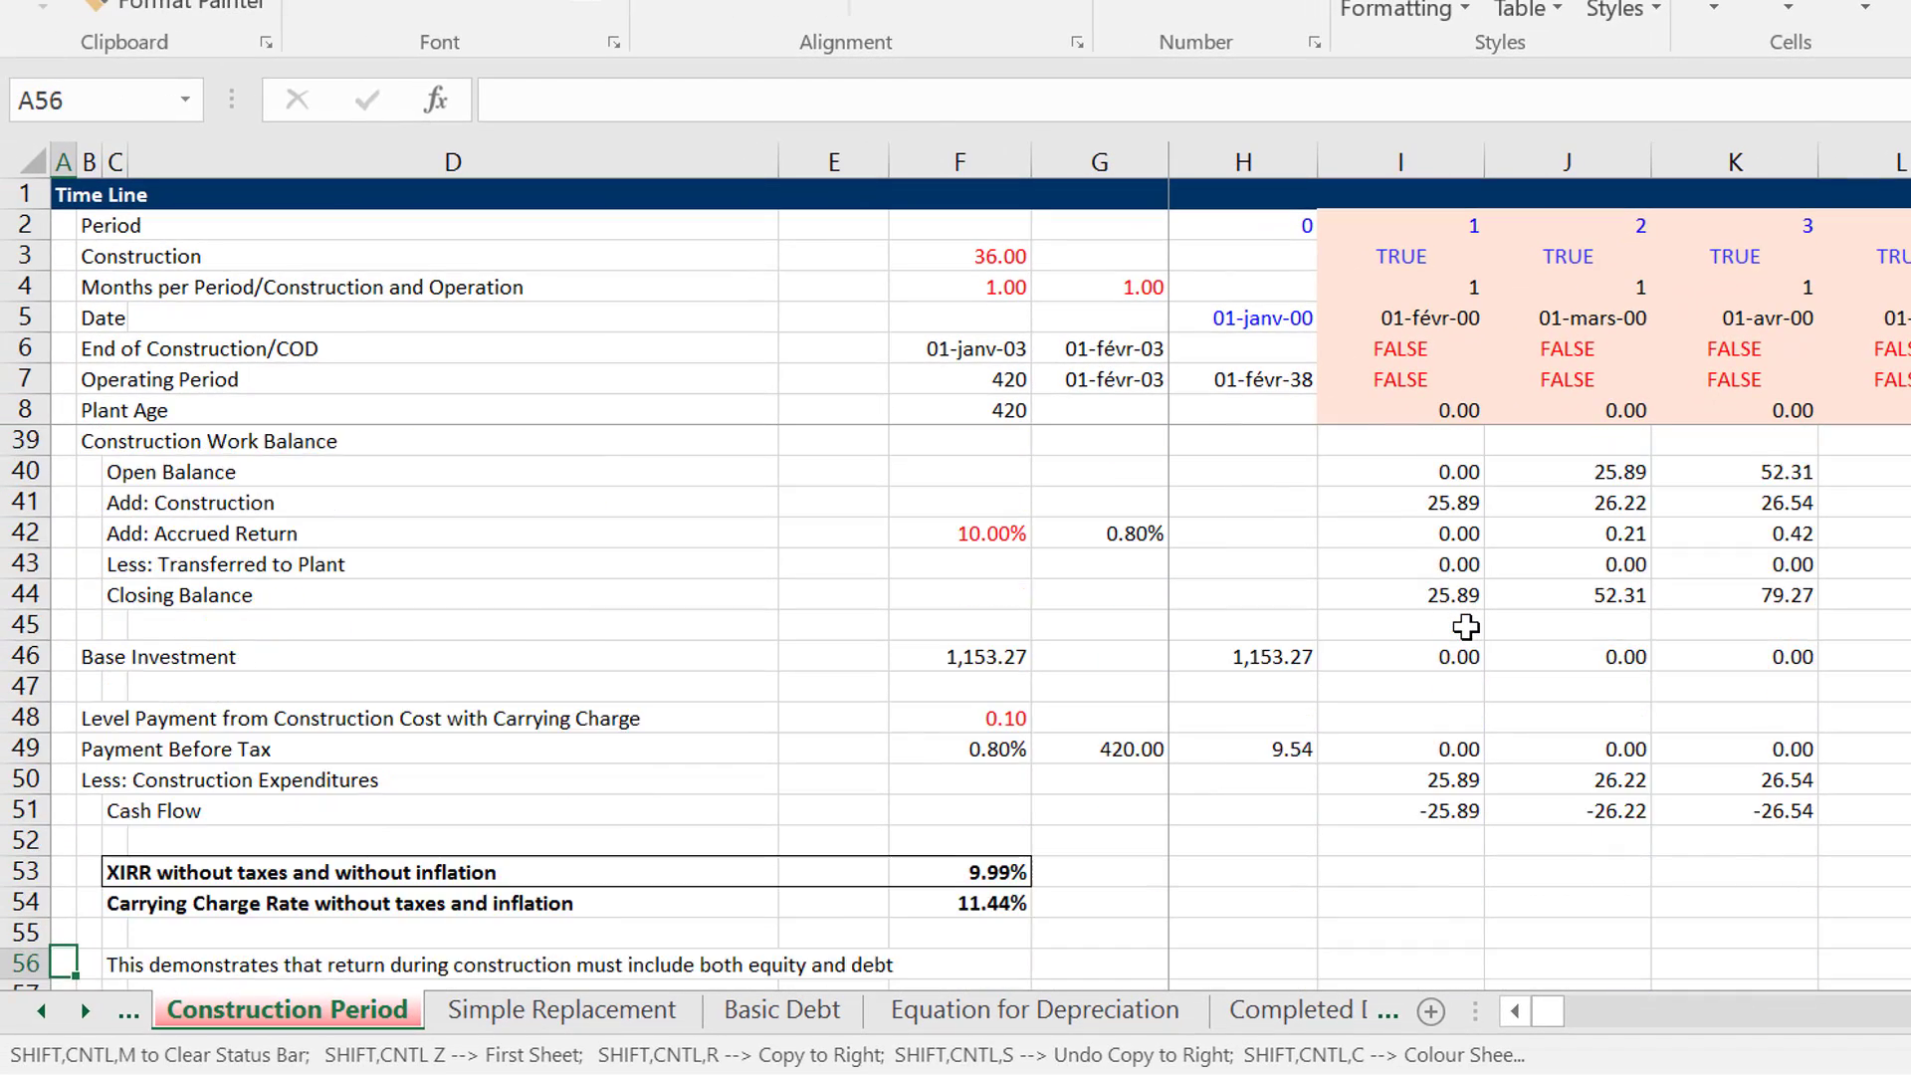
Examine the Level Payment with Taxes and Tax Depreciation section down to its IRR test.
key(Down)
key(Down)
key(Down)
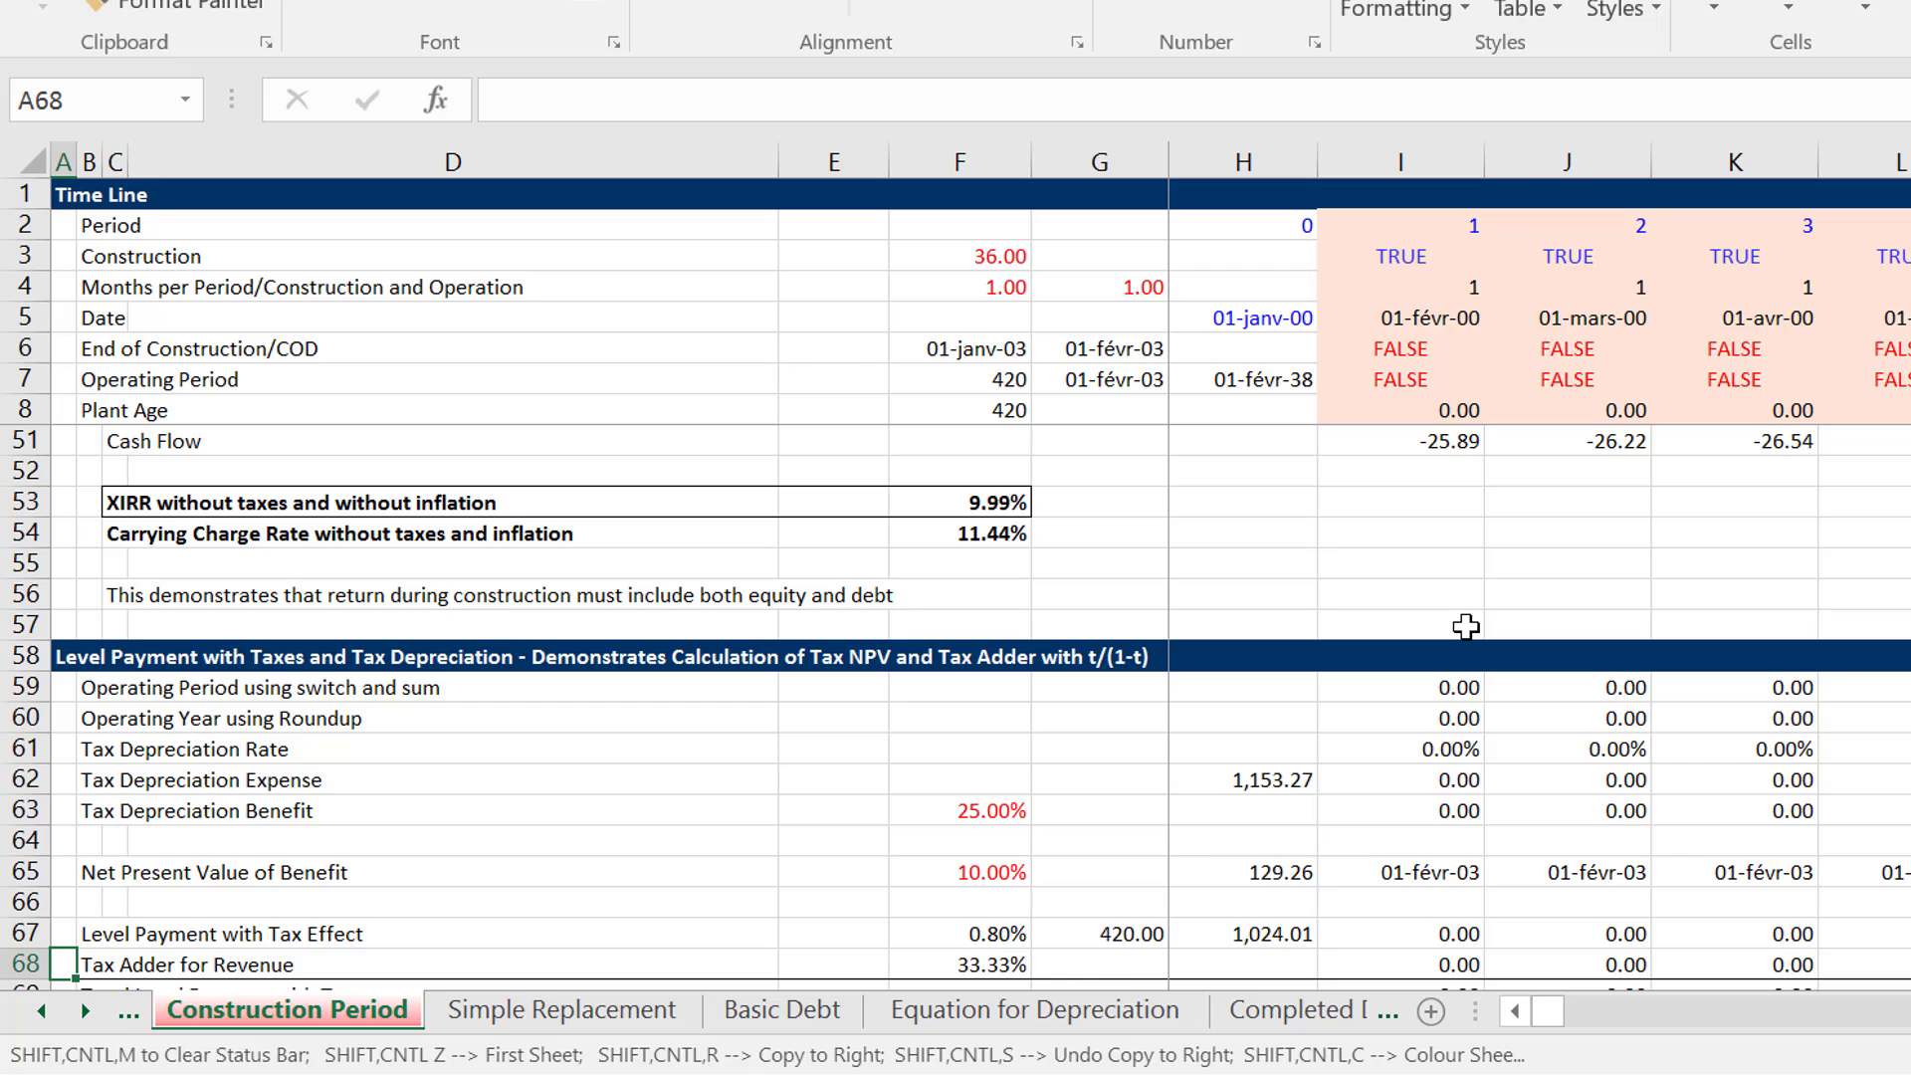
key(Down)
key(Down)
key(Down)
key(Down)
key(Down)
key(Down)
key(Down)
key(Down)
key(Down)
key(Down)
key(Down)
key(Down)
key(Down)
key(Down)
key(Down)
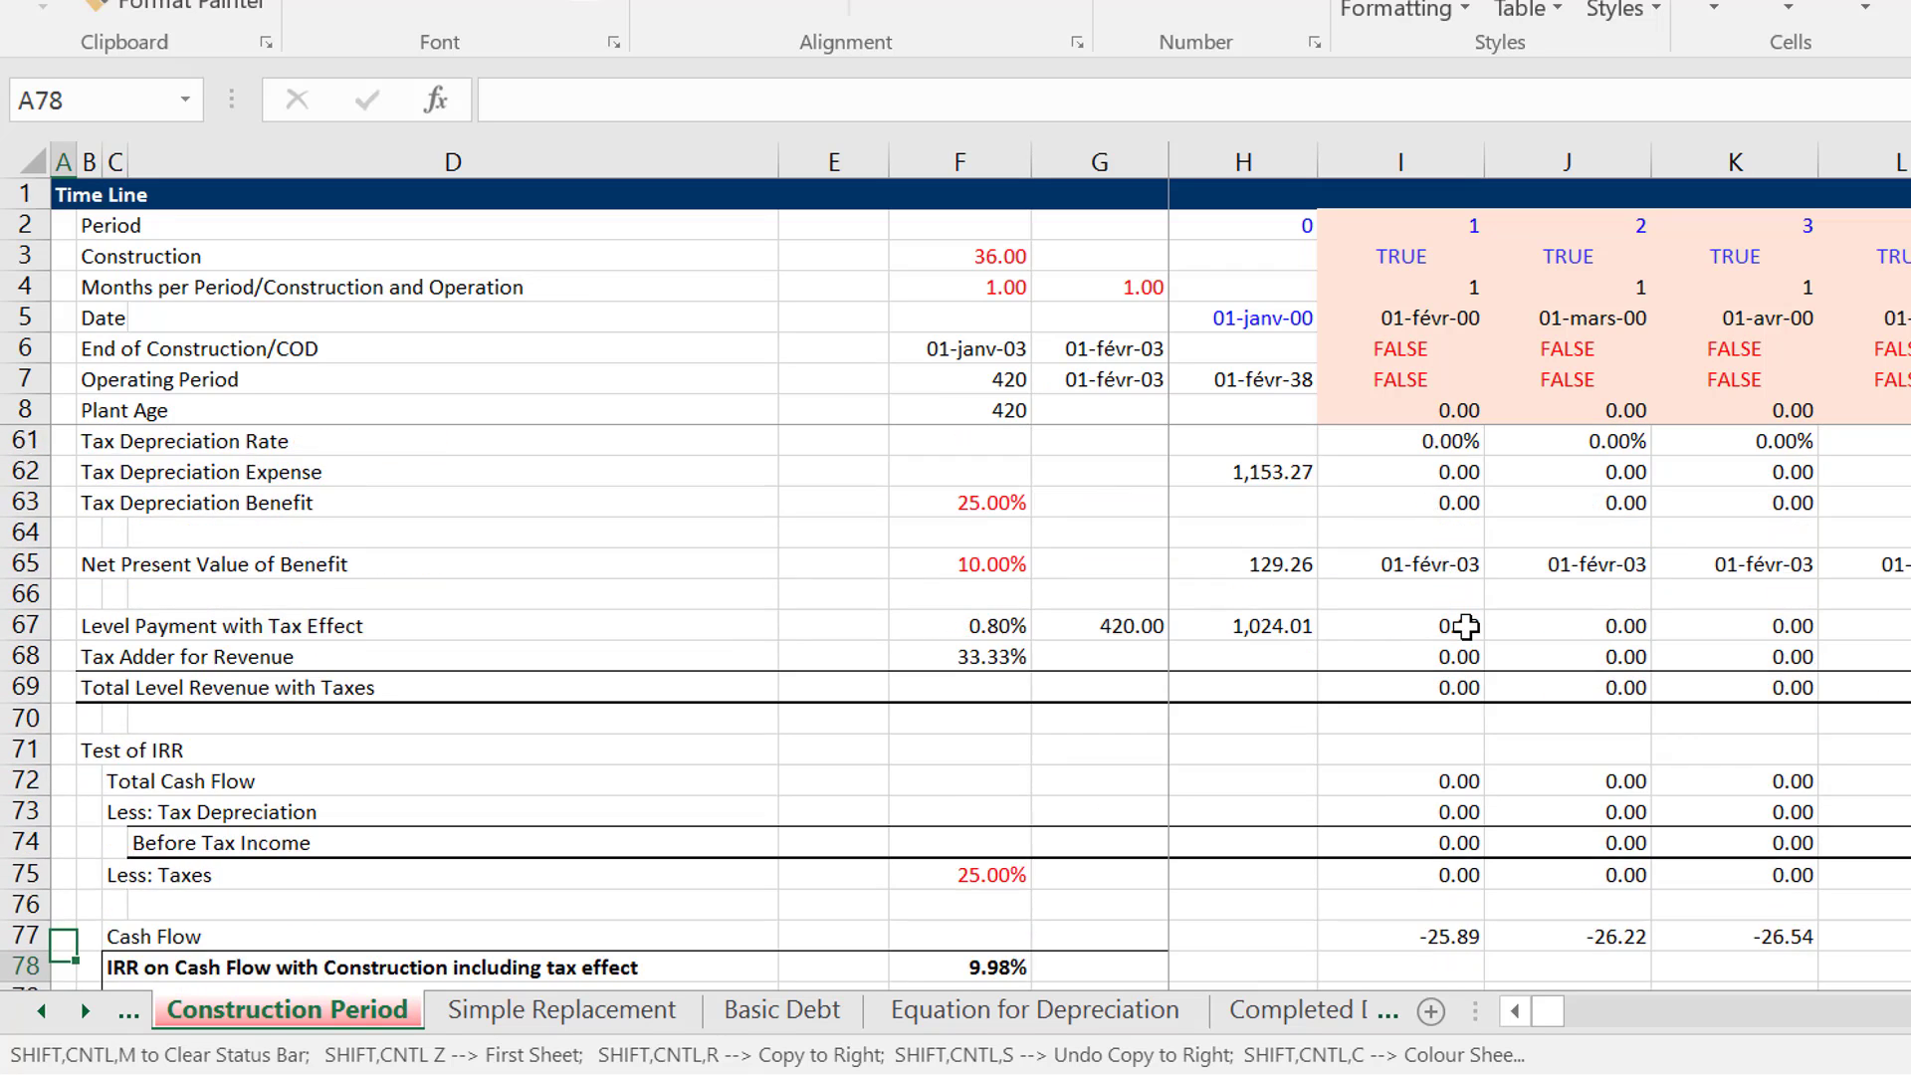
Examine the Inflated Payment after COD section, including its cash flow test and carrying charge with inflation.
key(Down)
key(Down)
key(Down)
key(Down)
key(Down)
key(Down)
key(Down)
key(Down)
key(Down)
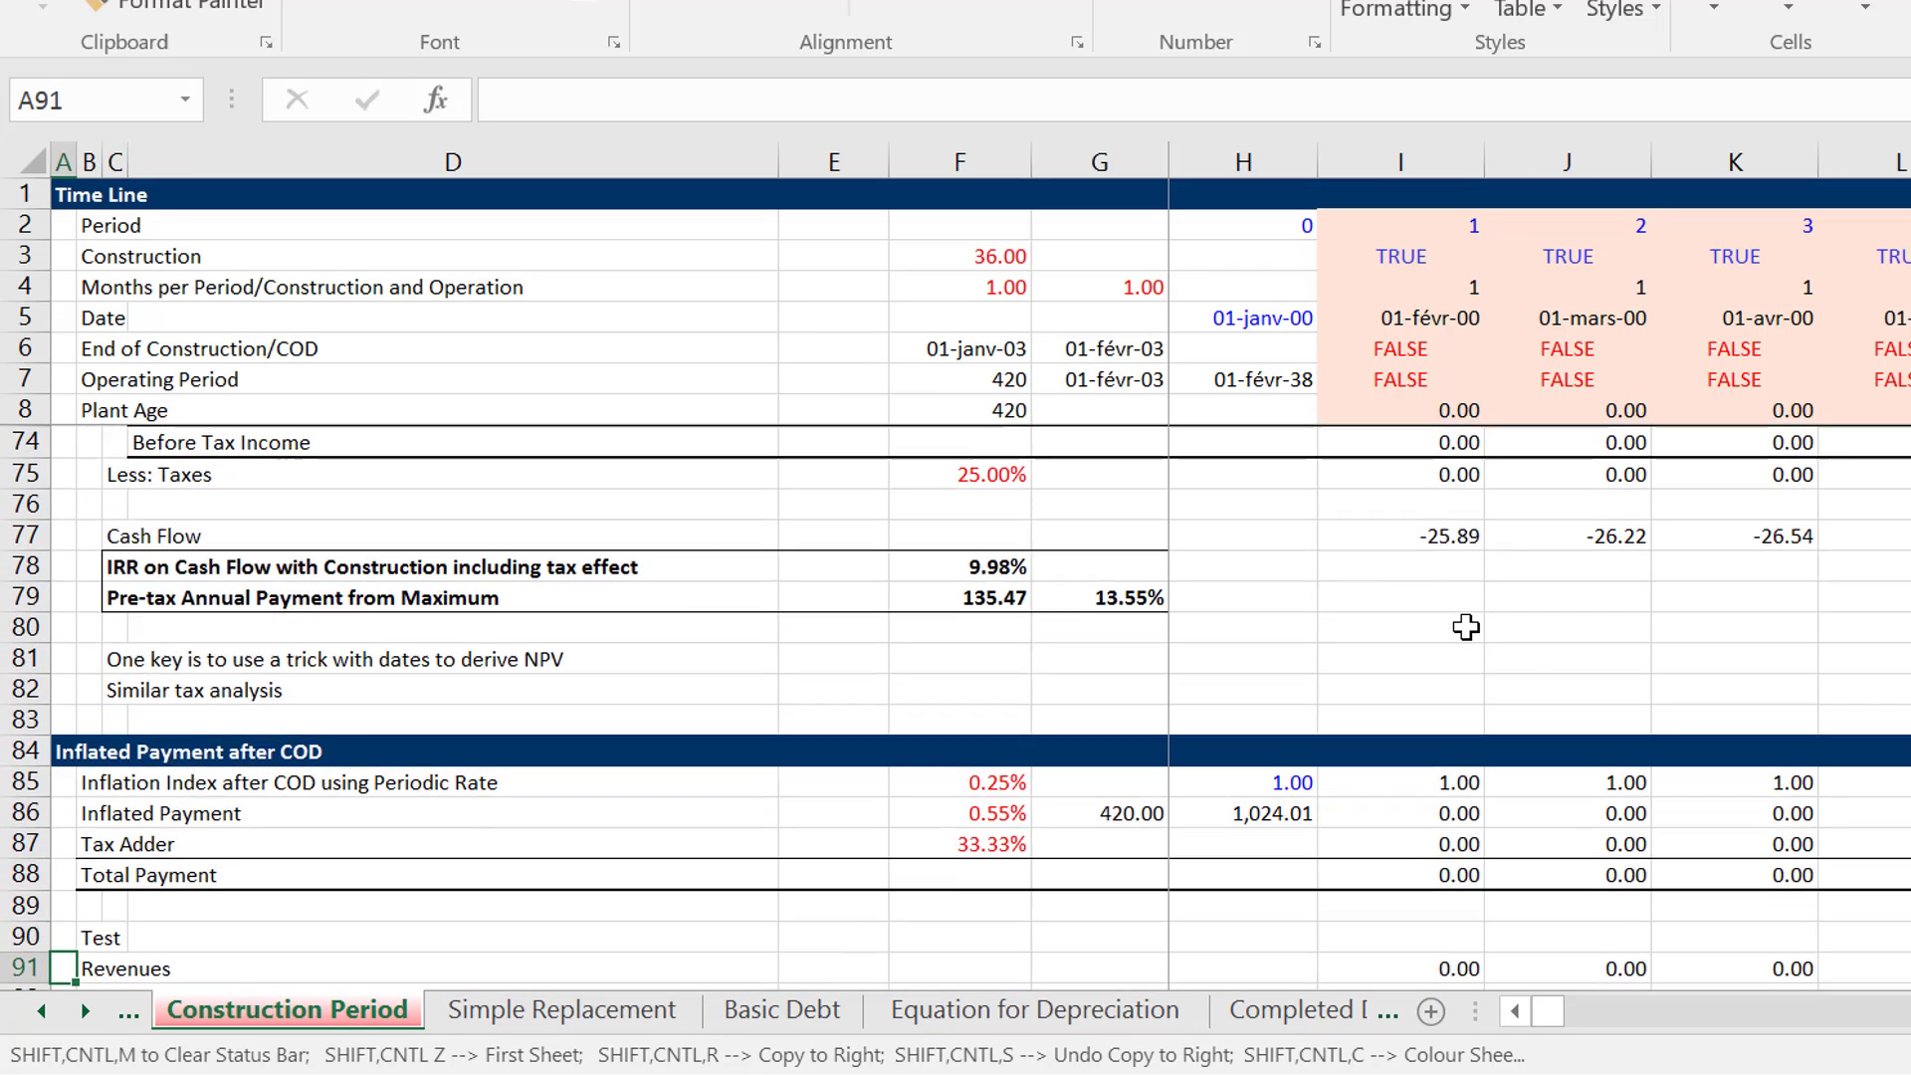
key(Down)
key(Down)
key(Down)
key(Down)
key(Down)
key(Down)
key(Down)
key(Down)
key(Down)
key(Down)
key(Down)
key(Down)
key(Down)
key(Down)
key(Down)
key(Down)
key(Down)
key(Down)
key(Down)
key(Down)
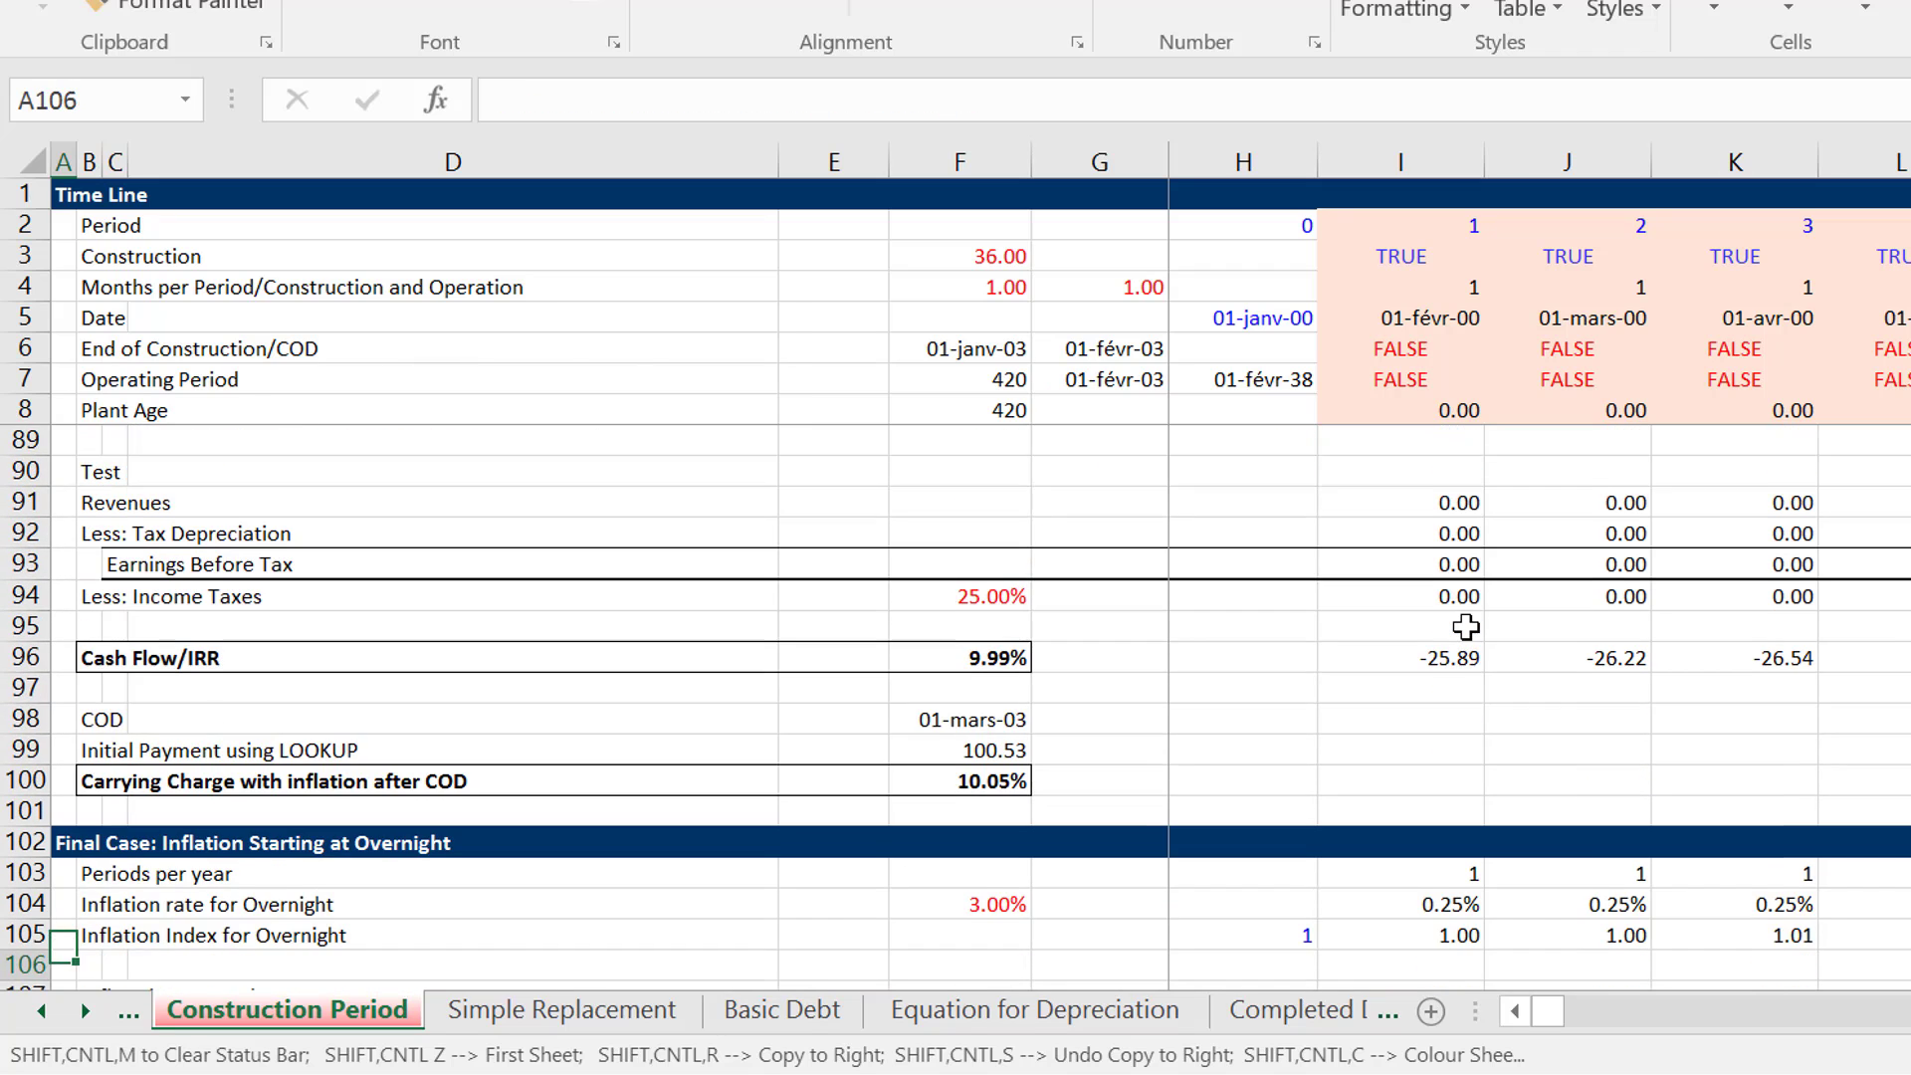
Examine the Final Case: Inflation Starting at Overnight section, from the inflation index to Base for PMT Calculation.
key(Down)
key(Down)
key(Down)
key(Down)
key(Down)
key(Down)
key(Down)
key(Down)
key(Down)
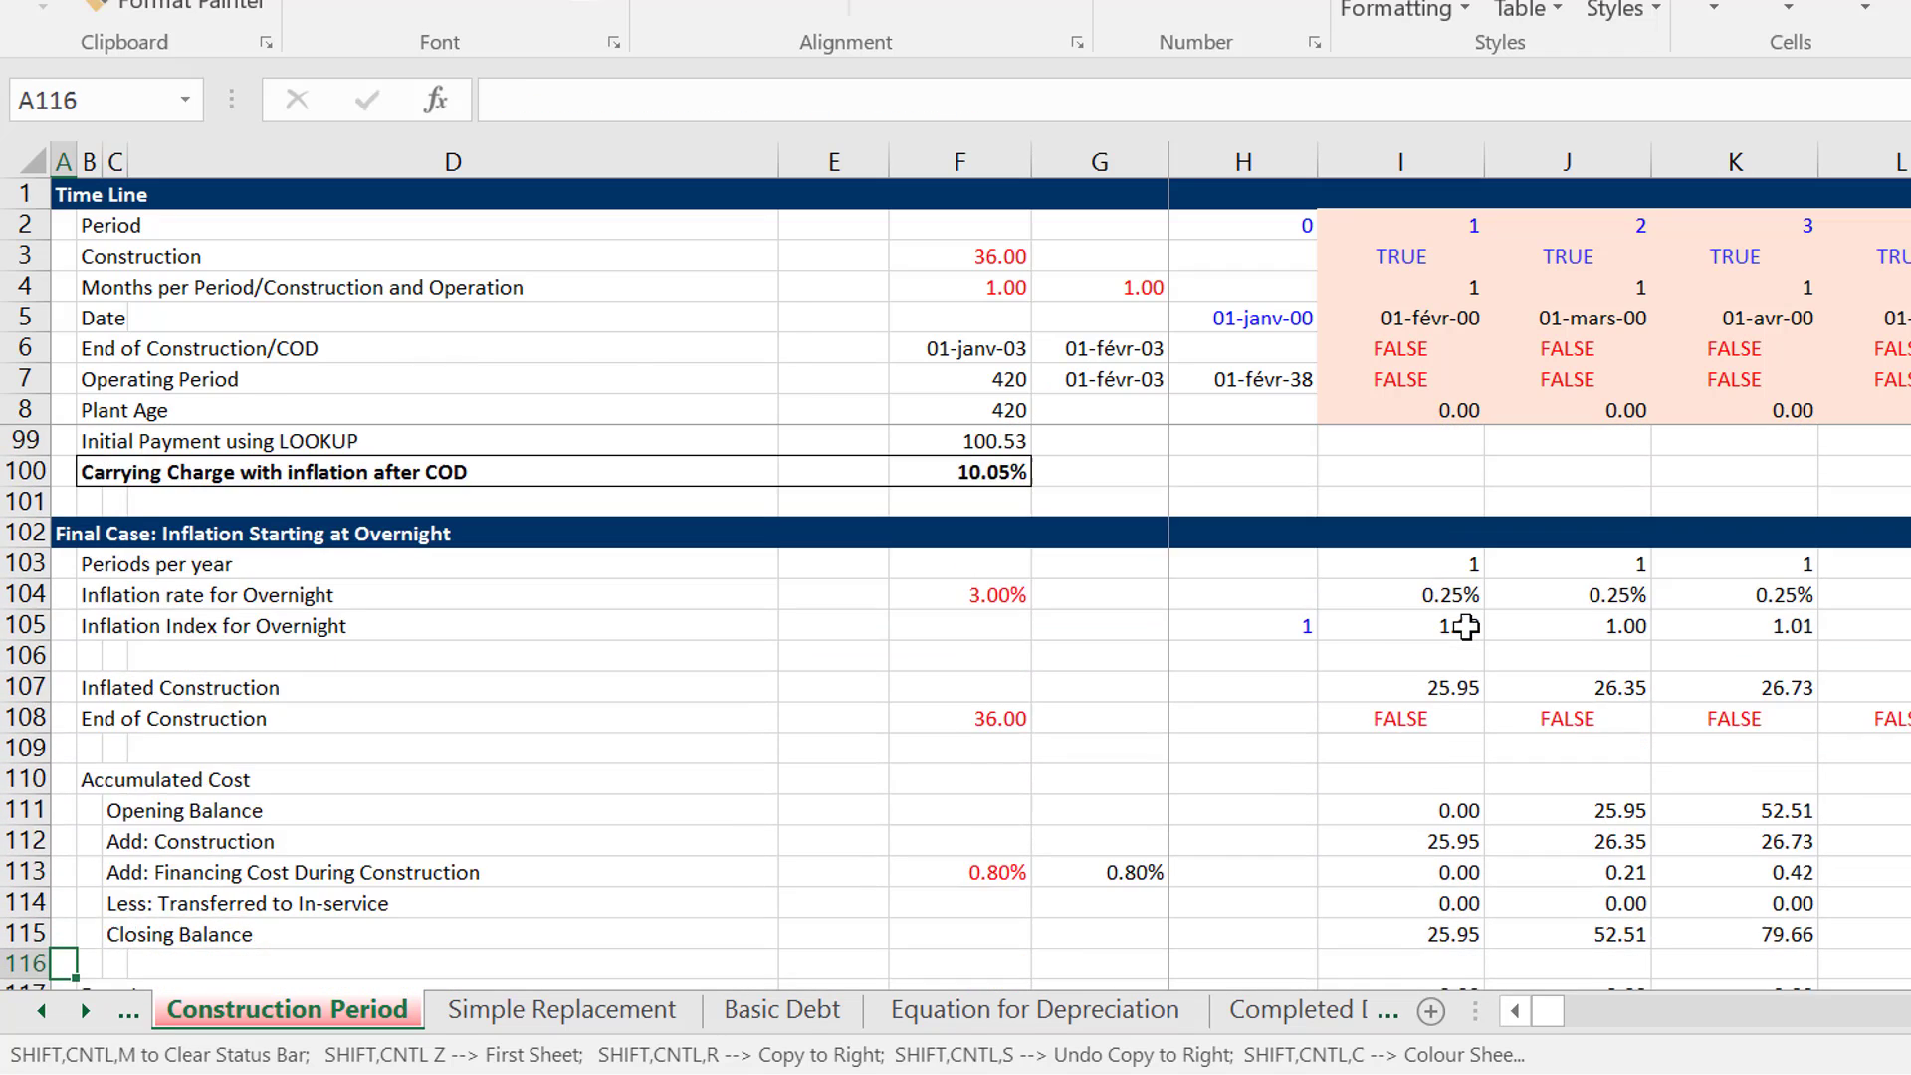
key(Down)
key(Down)
key(Down)
key(Down)
key(Down)
key(Down)
key(Down)
key(Down)
key(Down)
key(Down)
key(Down)
key(Down)
key(Down)
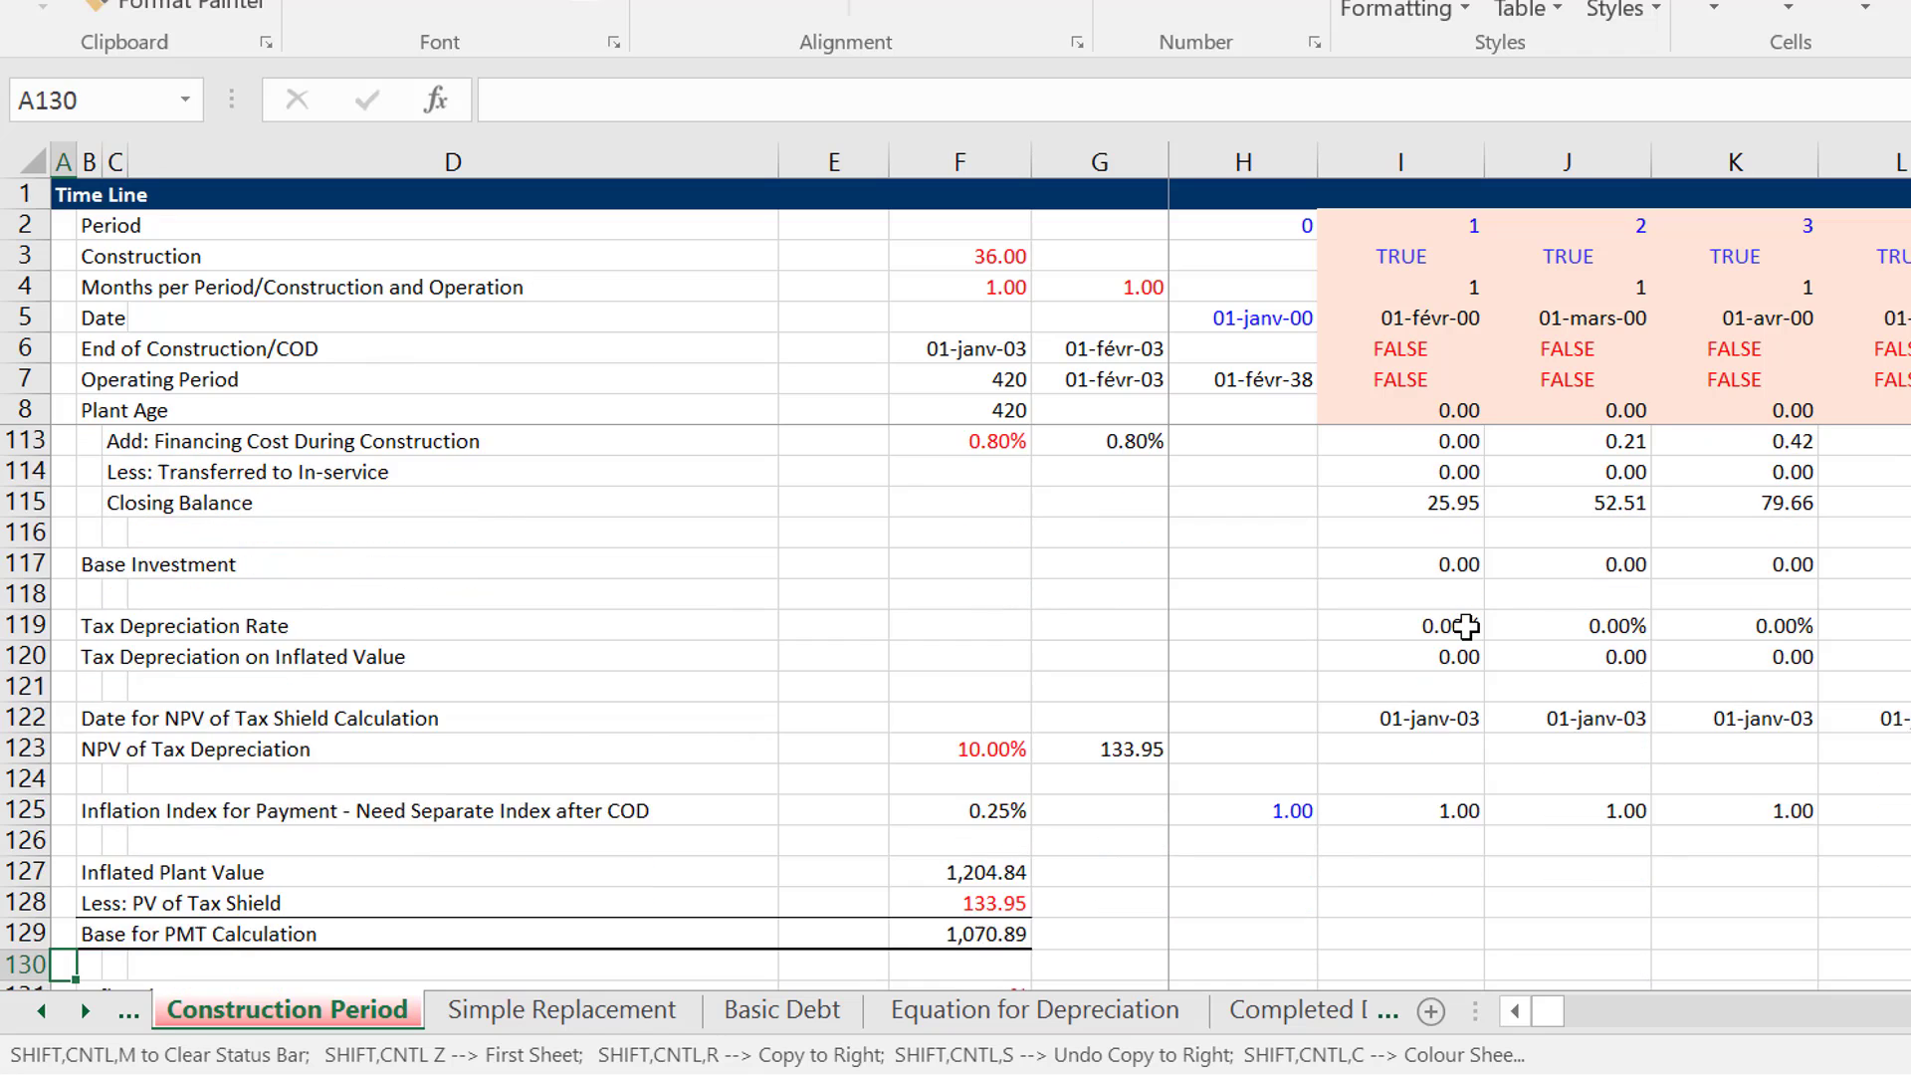
Examine the final case's remaining rows, from Inflated Payment through Inflated Cash Flow/IRR to Carrying Charge Rate.
key(Down)
key(Down)
key(Down)
key(Down)
key(Down)
key(Down)
key(Down)
key(Down)
key(Down)
key(Down)
key(Down)
key(Down)
key(Down)
key(Down)
key(Down)
key(Down)
key(Down)
key(Down)
key(Down)
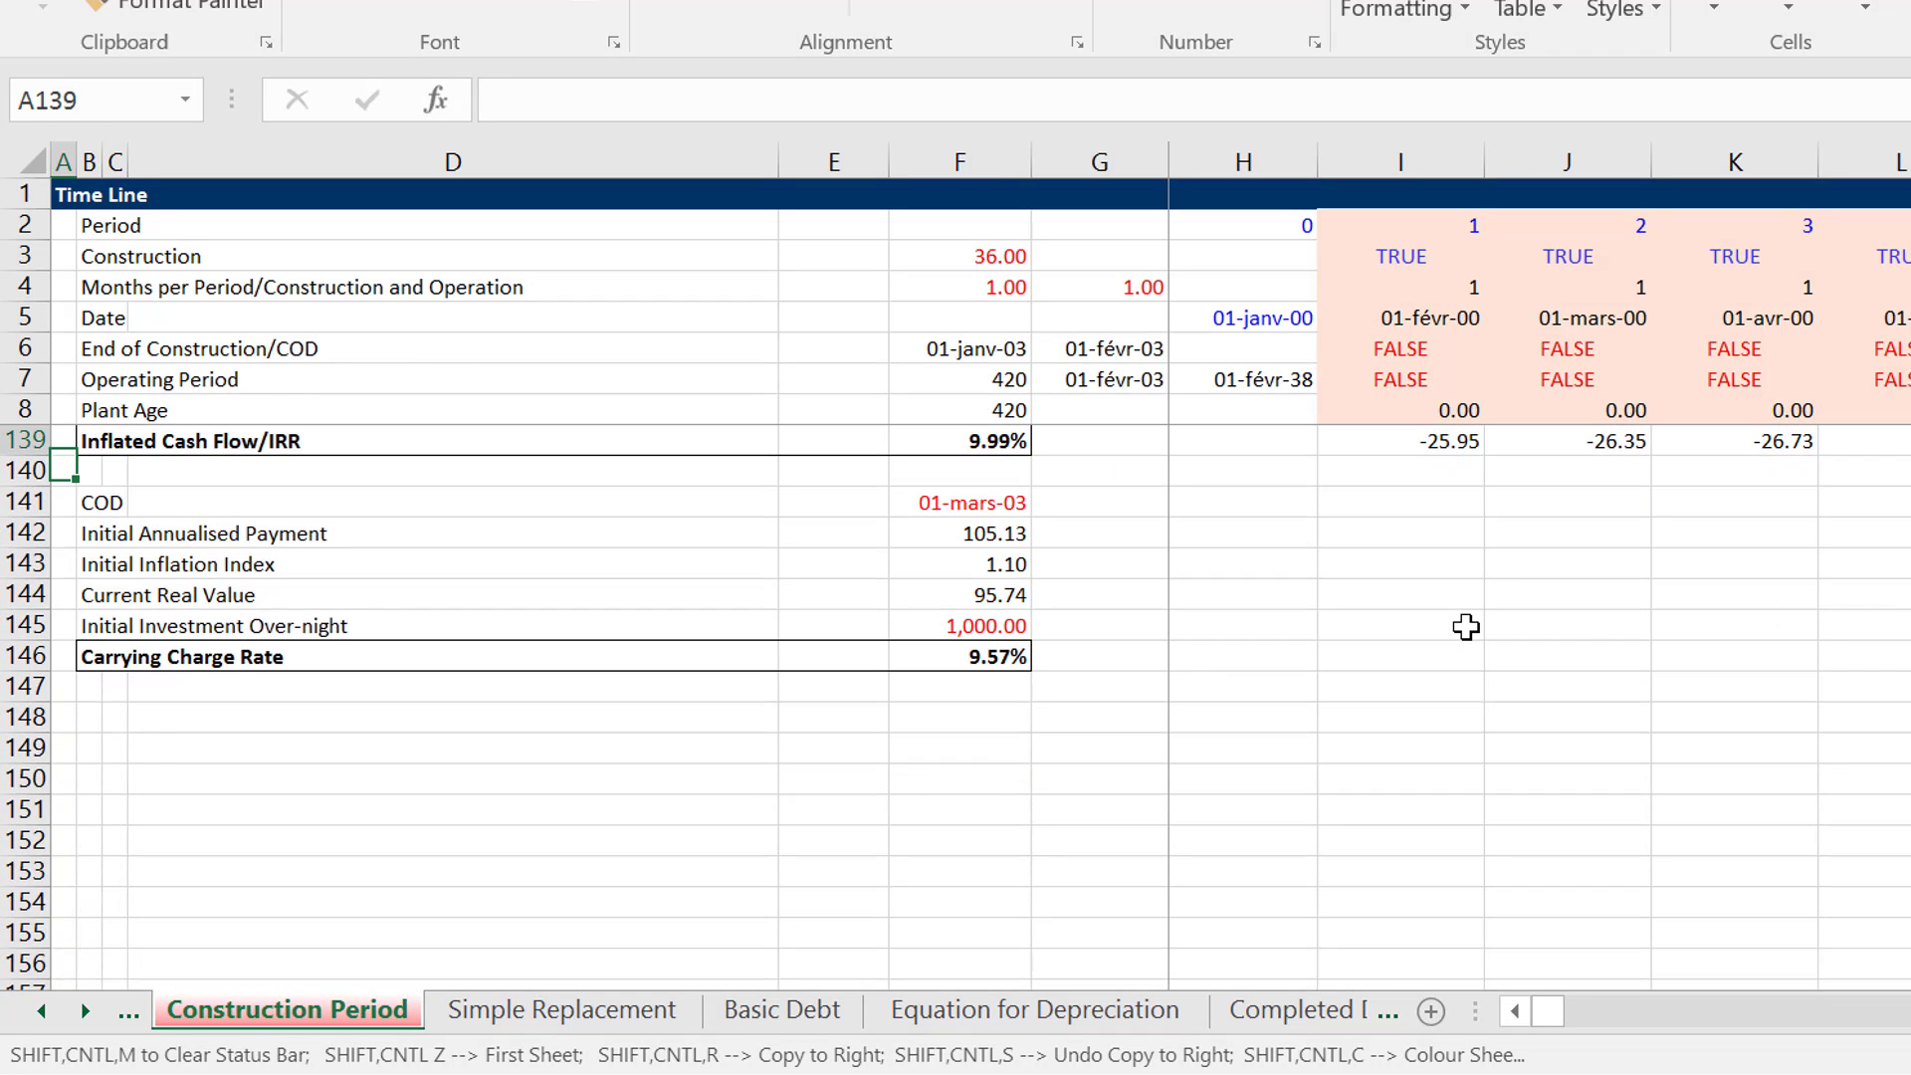
Go back up to Base for PMT Calculation and review the payment and tax rows above Inflated Cash Flow/IRR.
key(Up)
key(Up)
key(Up)
key(Up)
key(Up)
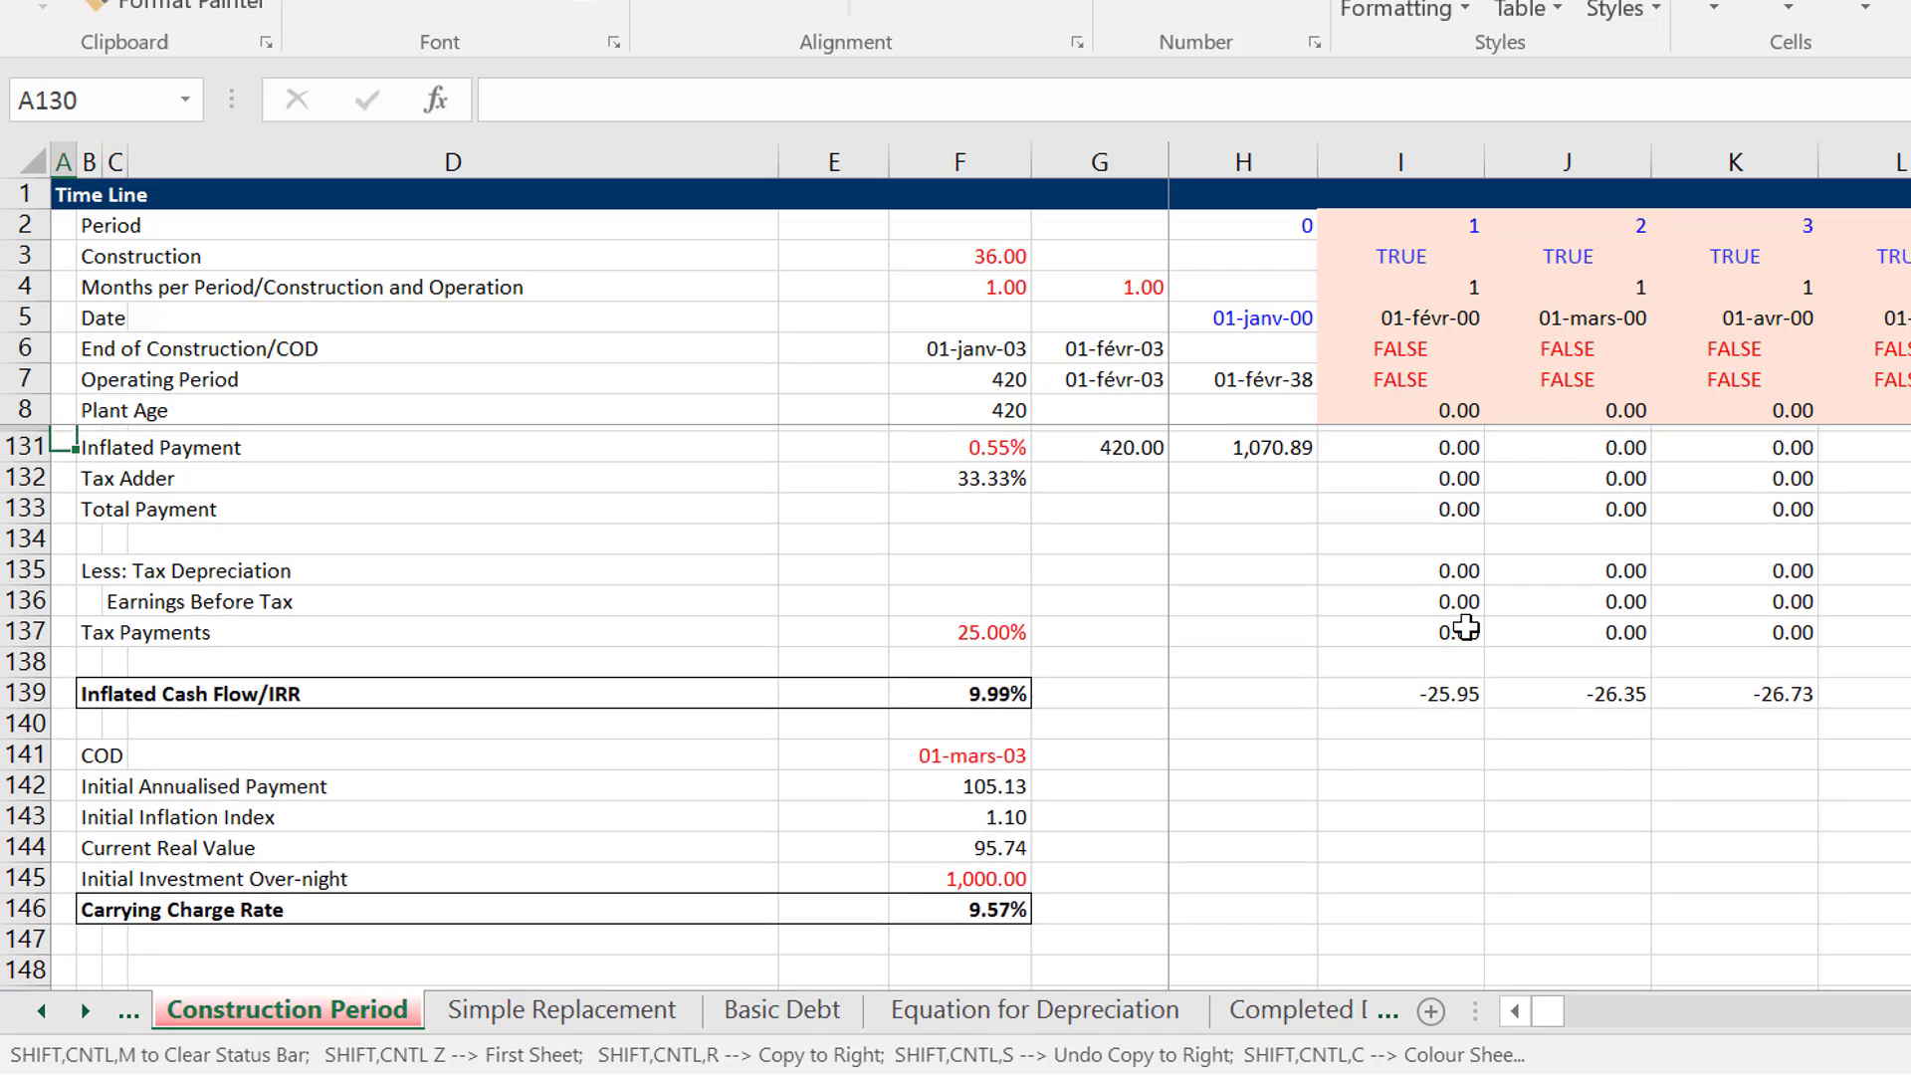
key(Up)
key(Up)
key(Down)
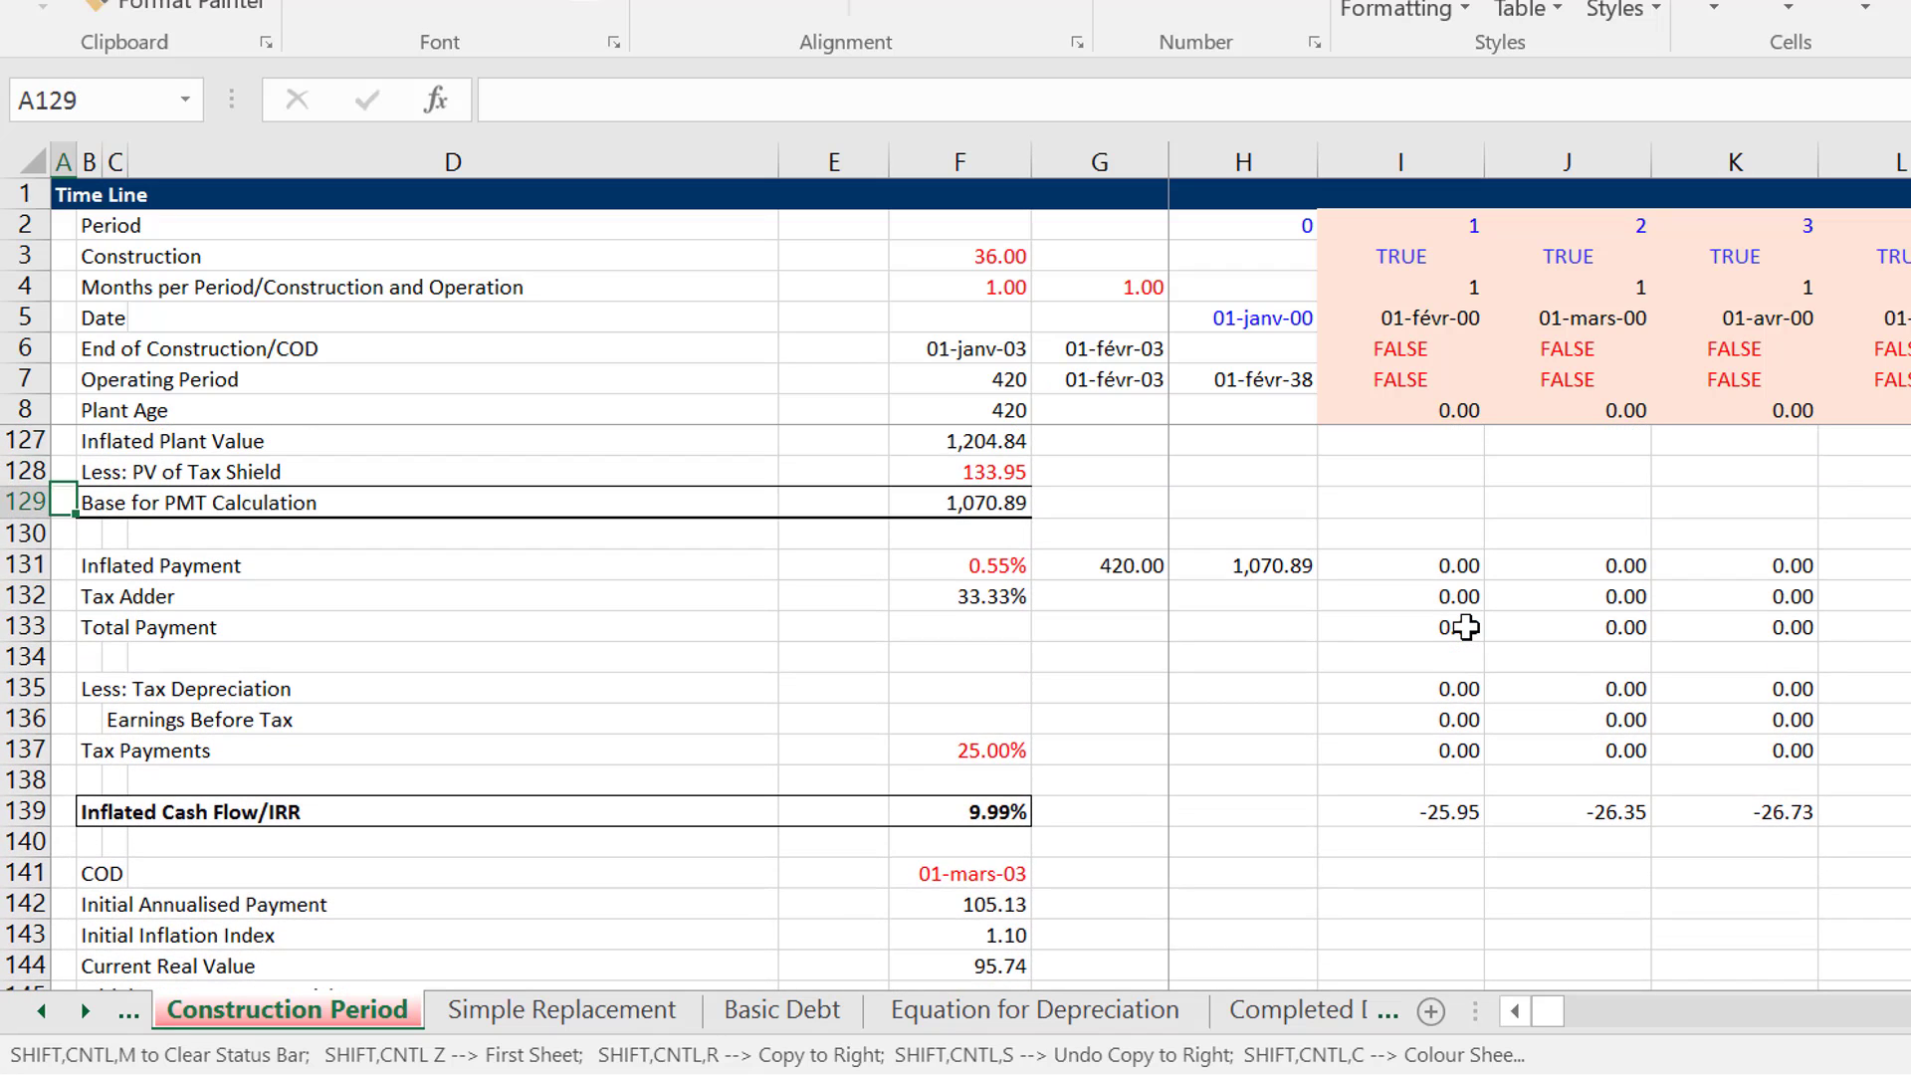
Inspect the XIRR formula behind Inflated Cash Flow/IRR in the final case.
key(Right)
key(Right)
key(Right)
key(Right)
key(Right)
key(Right)
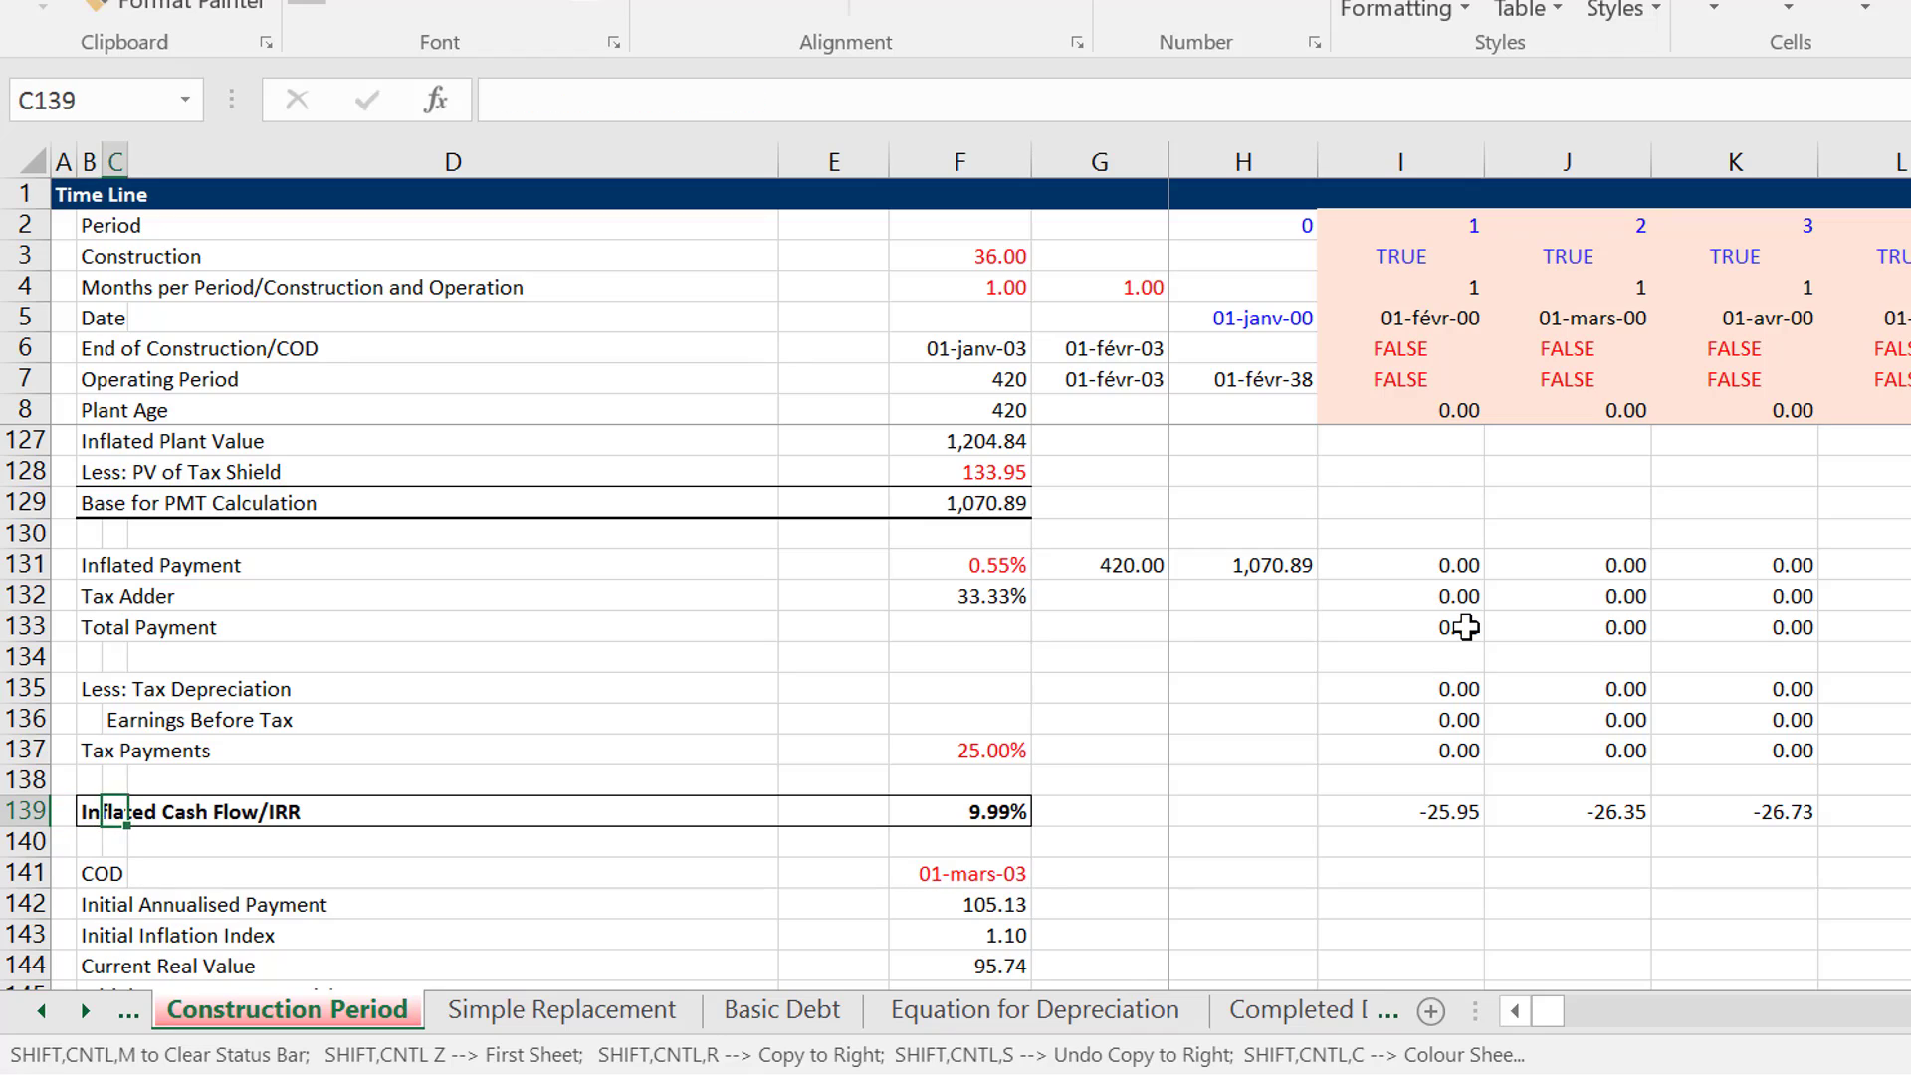
key(Left)
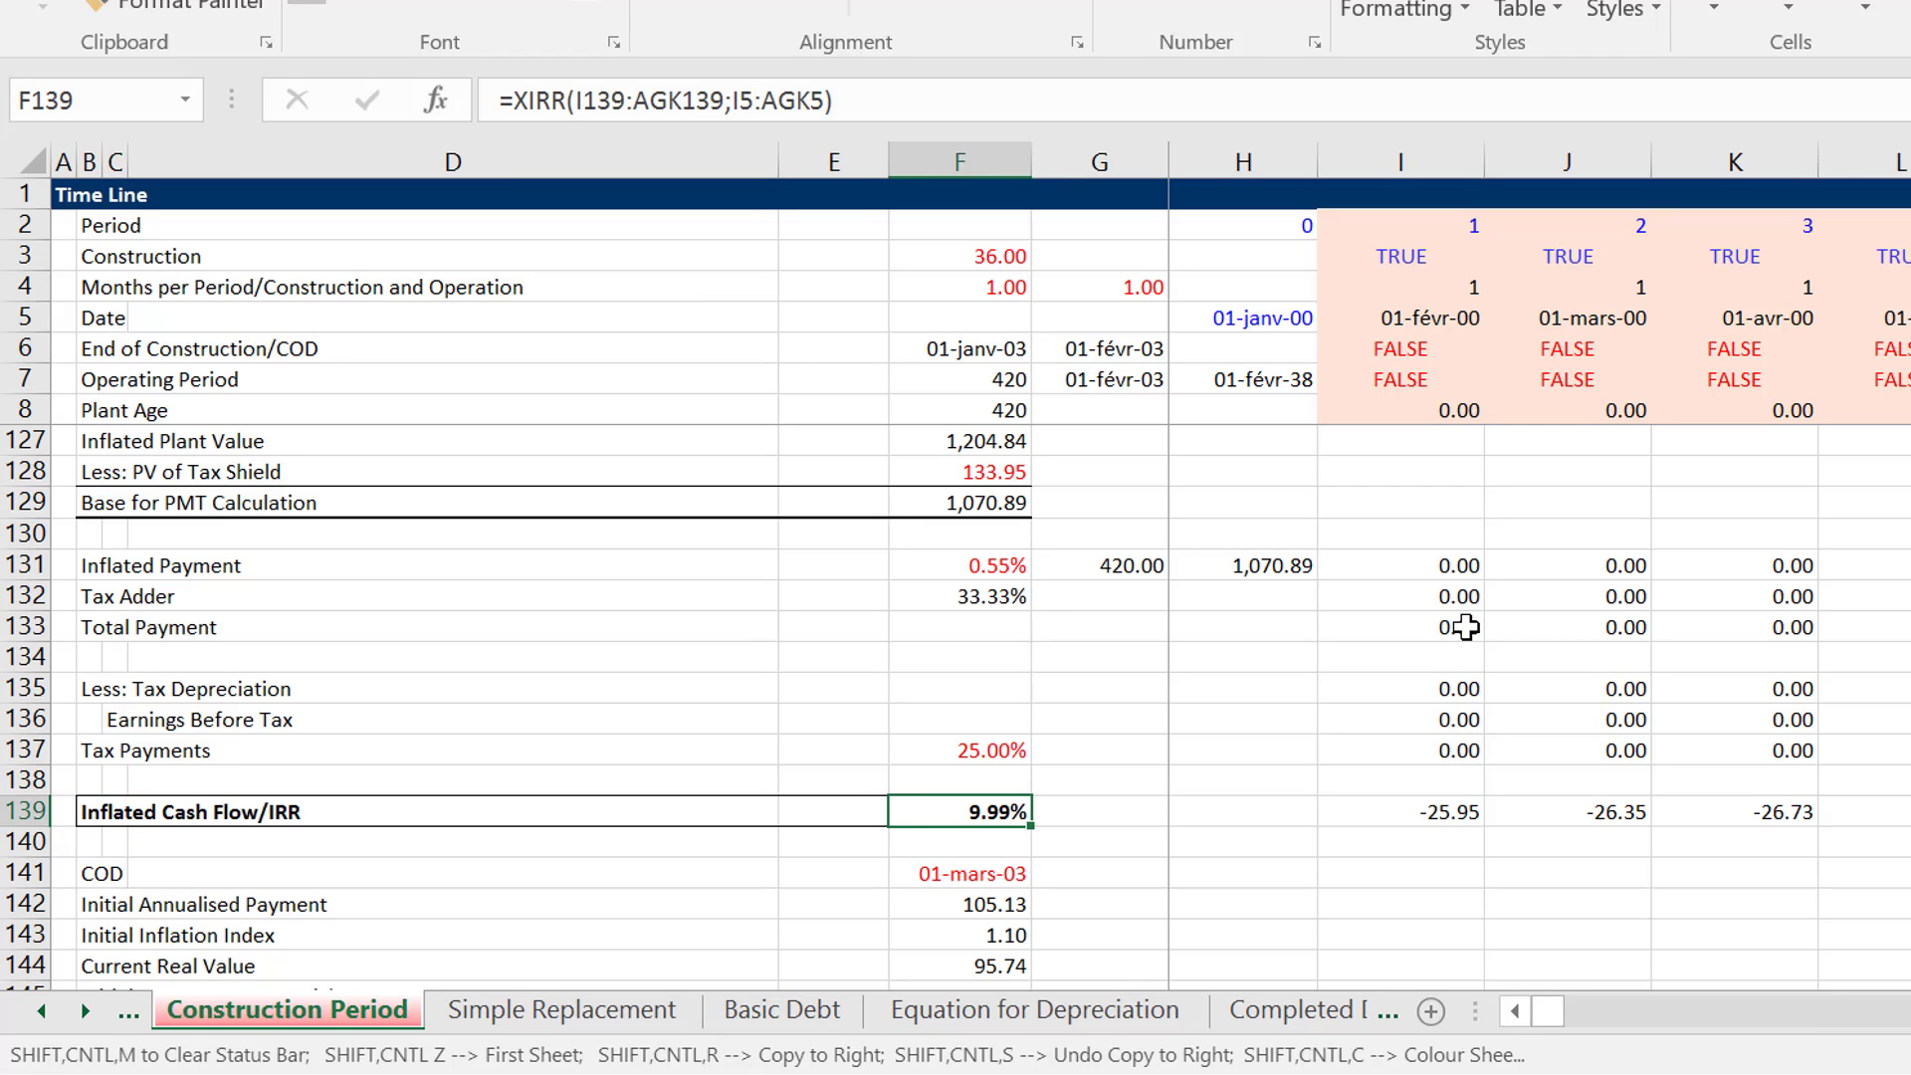
Go back up through the calculation sections to the Assumptions and select the annual Return rate.
key(Up)
key(Up)
key(Up)
key(Up)
key(Up)
key(Up)
key(Up)
key(Up)
key(Up)
key(Up)
key(Up)
key(Up)
key(Up)
key(Up)
key(Up)
key(Up)
key(Up)
key(Up)
key(Up)
key(Up)
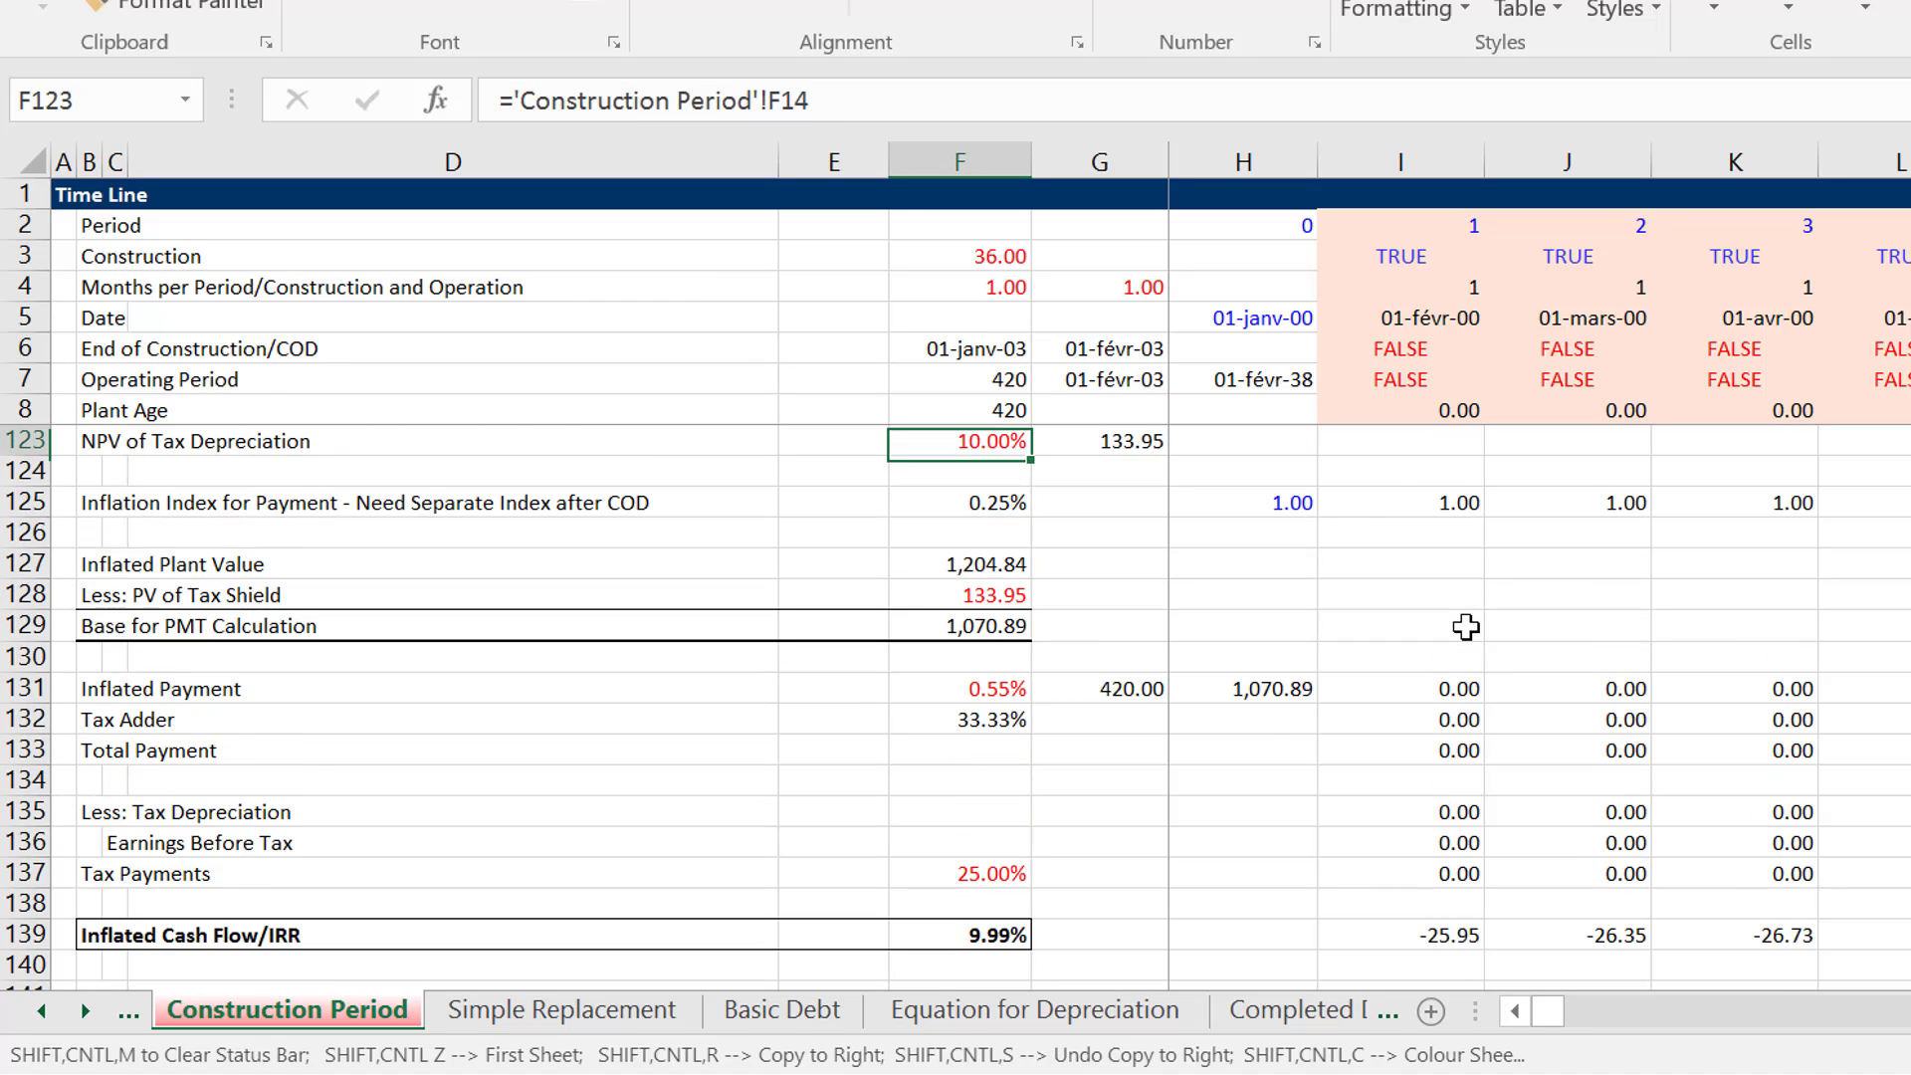
key(Up)
key(Up)
key(Up)
key(Up)
key(Up)
key(Up)
key(Up)
key(Up)
key(Up)
key(Up)
key(Up)
key(Up)
key(Up)
key(Up)
key(Up)
key(Up)
key(Up)
key(Up)
key(Up)
key(Up)
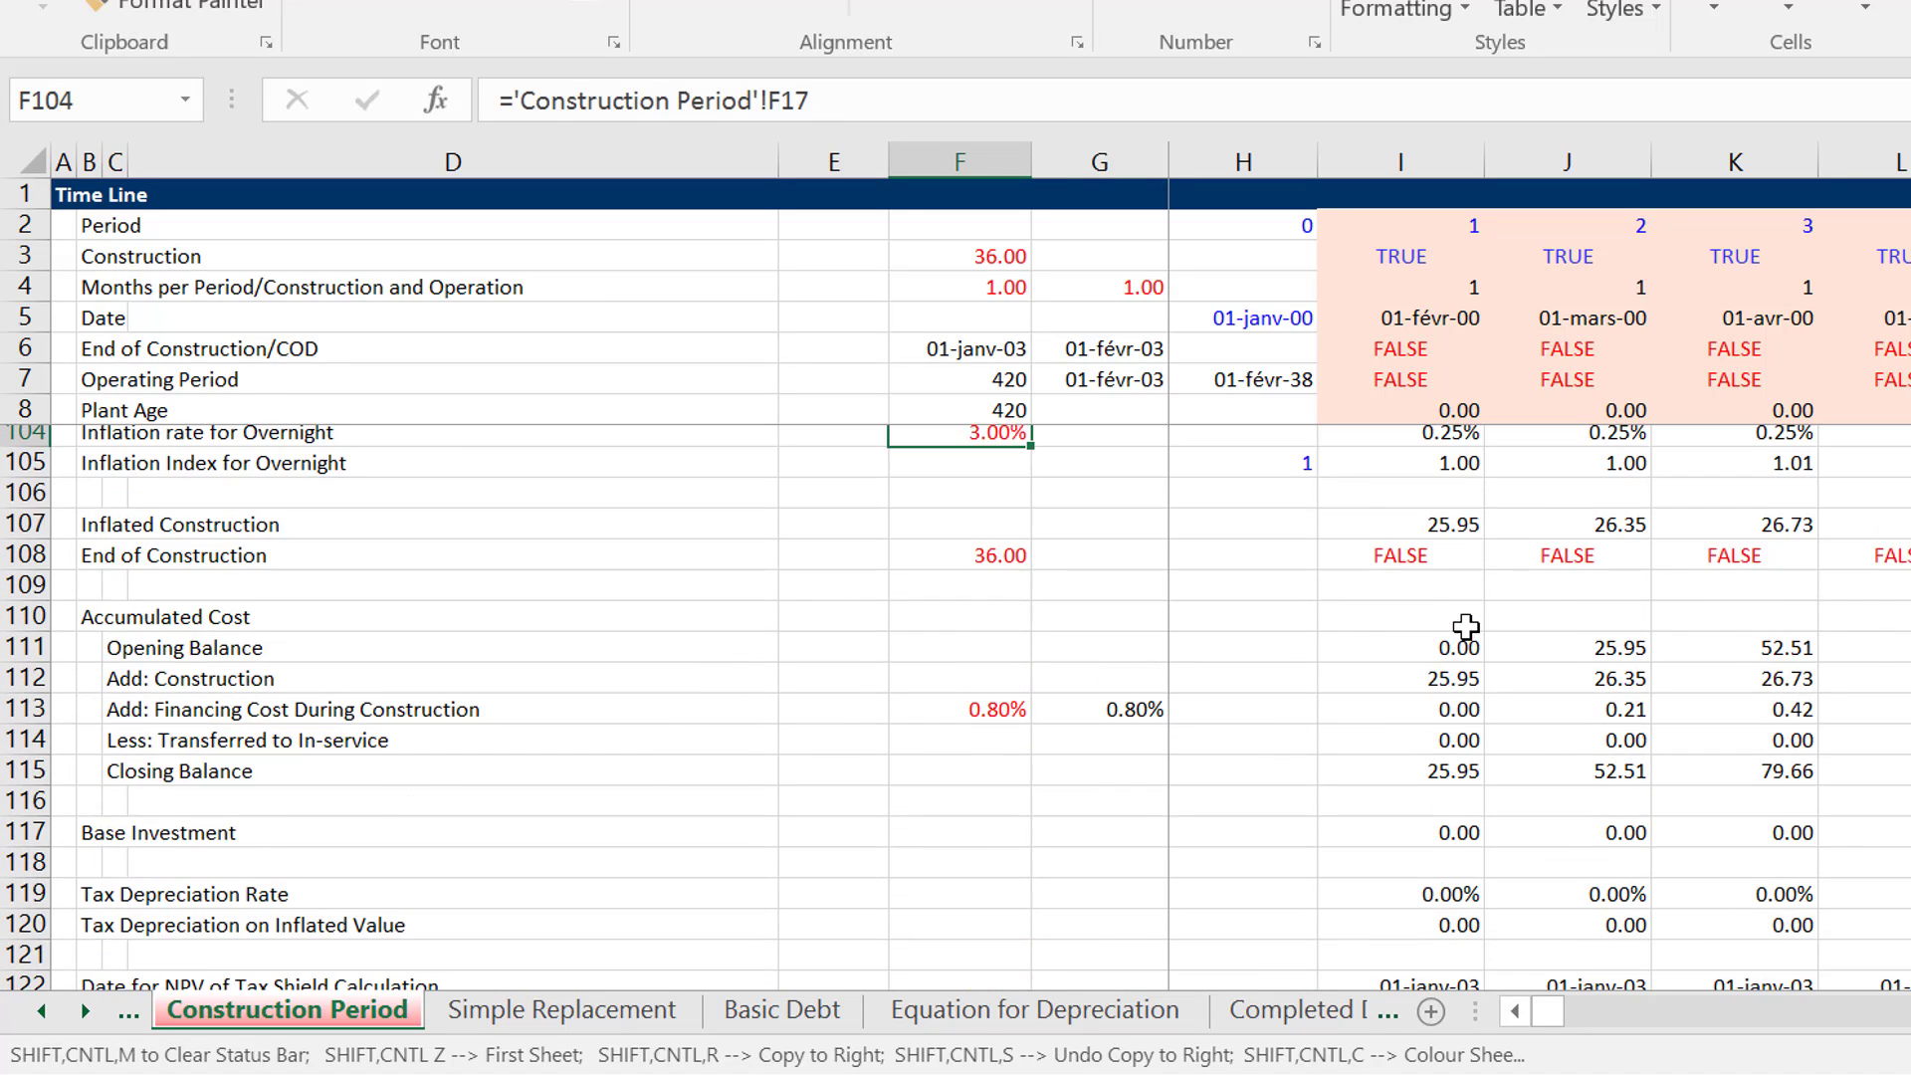
key(Up)
key(Up)
key(Up)
key(Up)
key(Up)
key(Up)
key(Up)
key(Up)
key(Up)
key(Up)
key(Up)
key(Up)
key(Up)
key(Up)
key(Up)
key(Up)
key(Up)
key(Up)
key(Up)
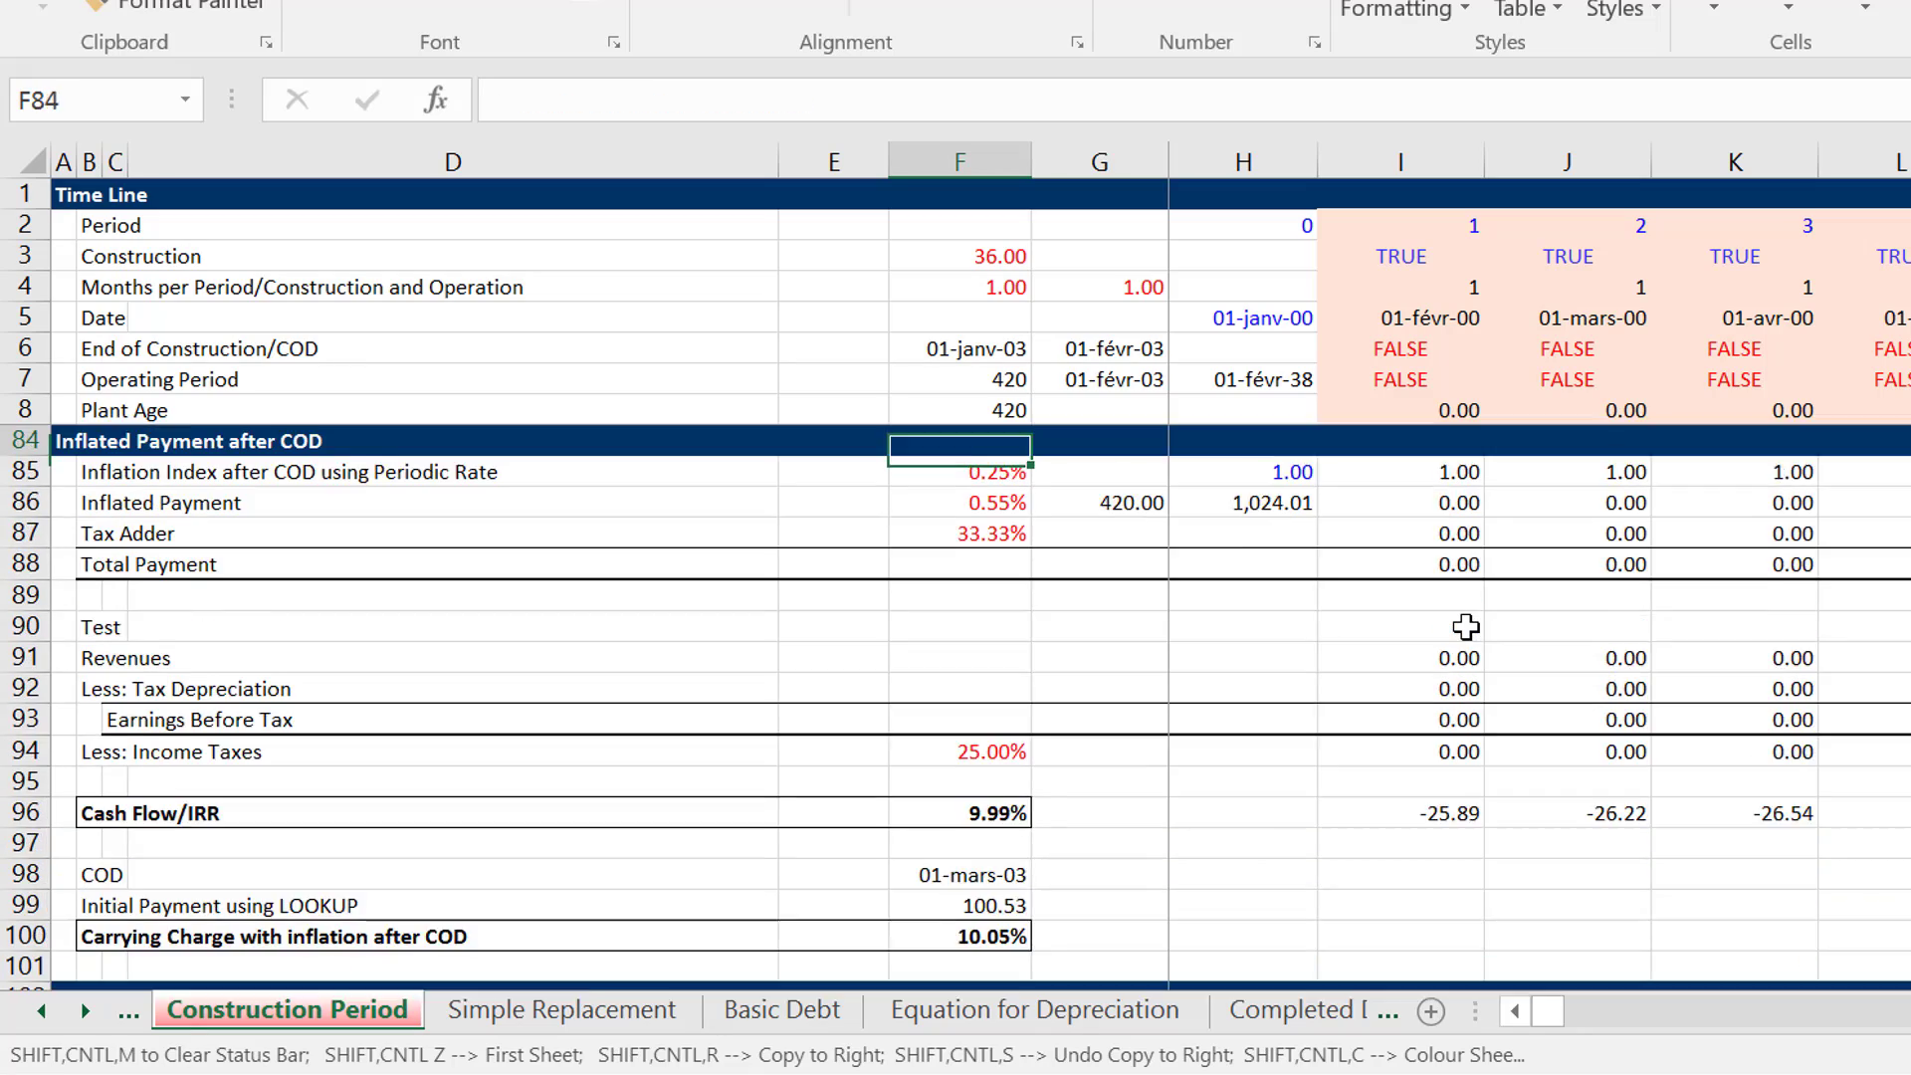
key(Up)
key(Up)
key(Up)
key(Up)
key(Up)
key(Up)
key(Up)
key(Up)
key(Up)
key(Up)
key(Up)
key(Up)
key(Up)
key(Up)
key(Up)
key(Up)
key(Up)
key(Up)
key(Up)
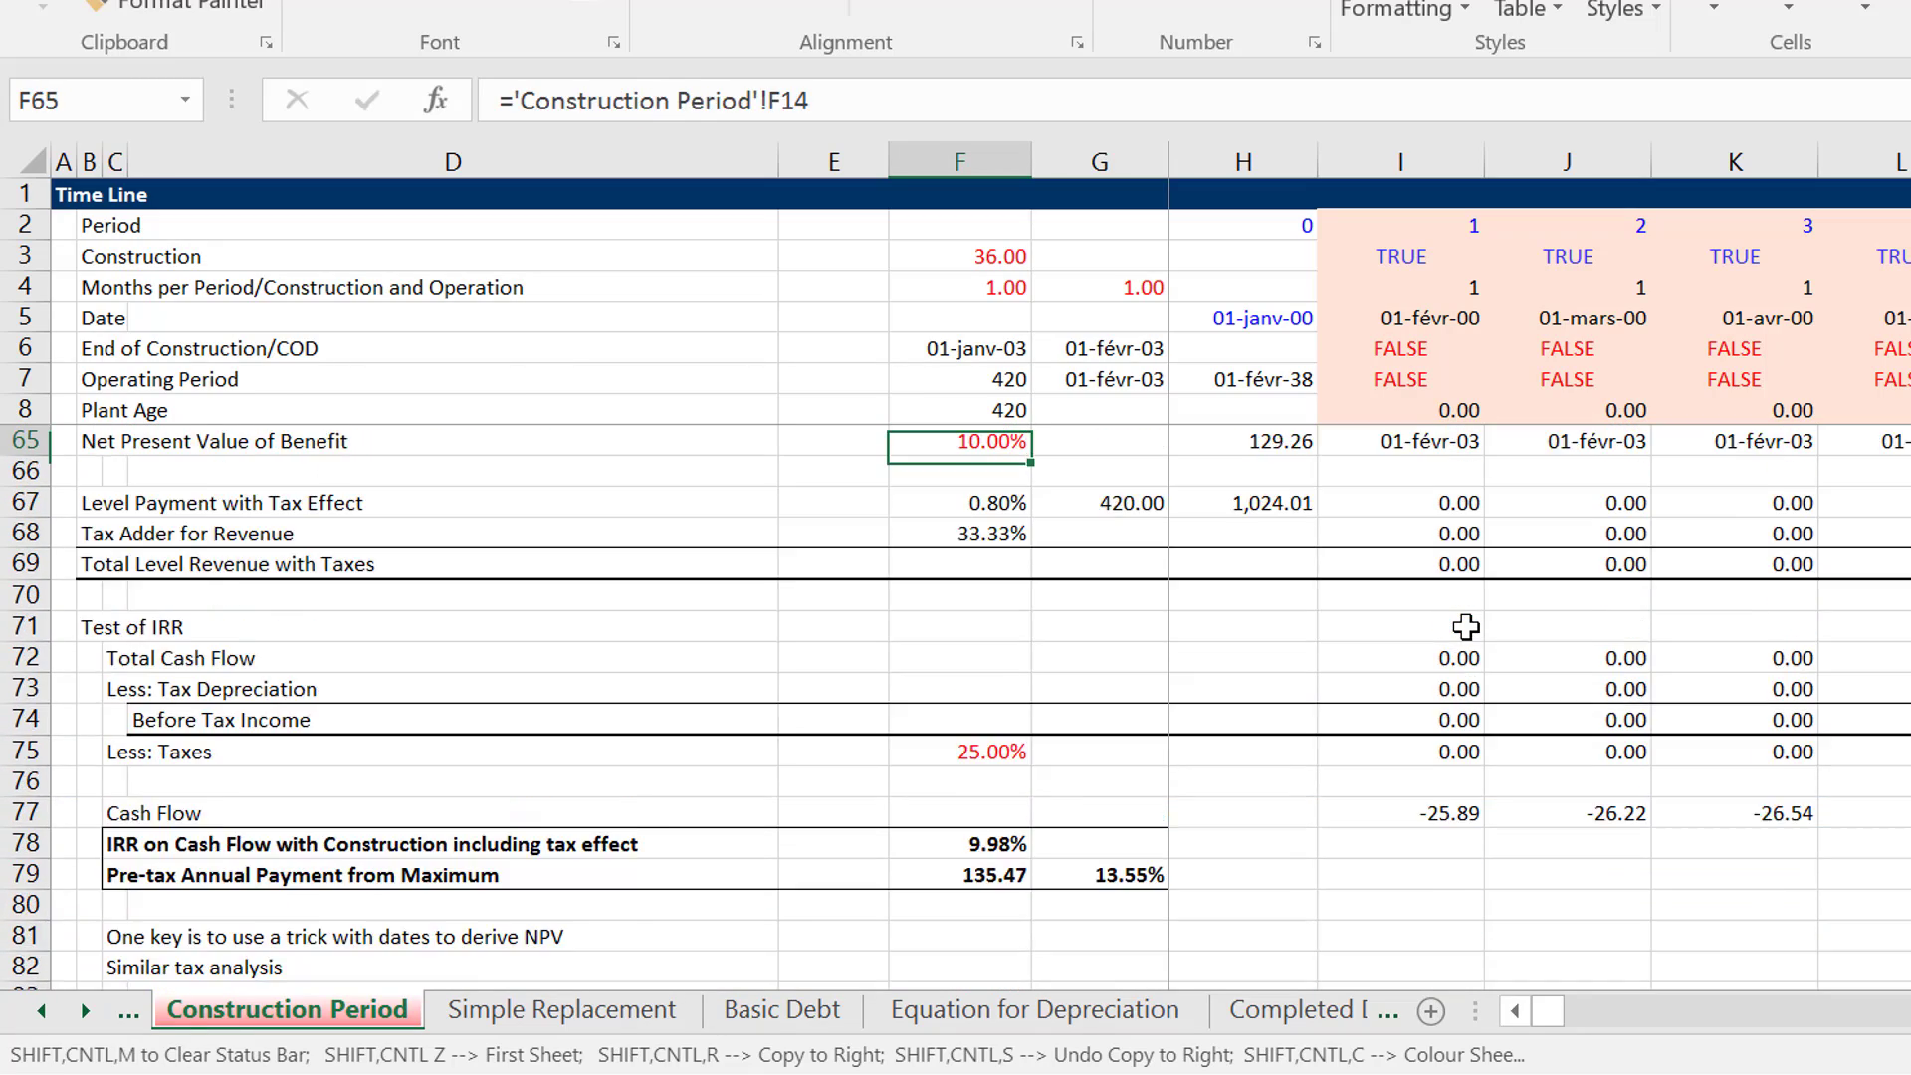
key(Up)
key(Up)
key(Up)
key(Up)
key(Up)
key(Up)
key(Up)
key(Up)
key(Up)
key(Up)
key(Up)
key(Up)
key(Up)
key(Up)
key(Up)
key(Up)
key(Up)
key(Up)
key(Up)
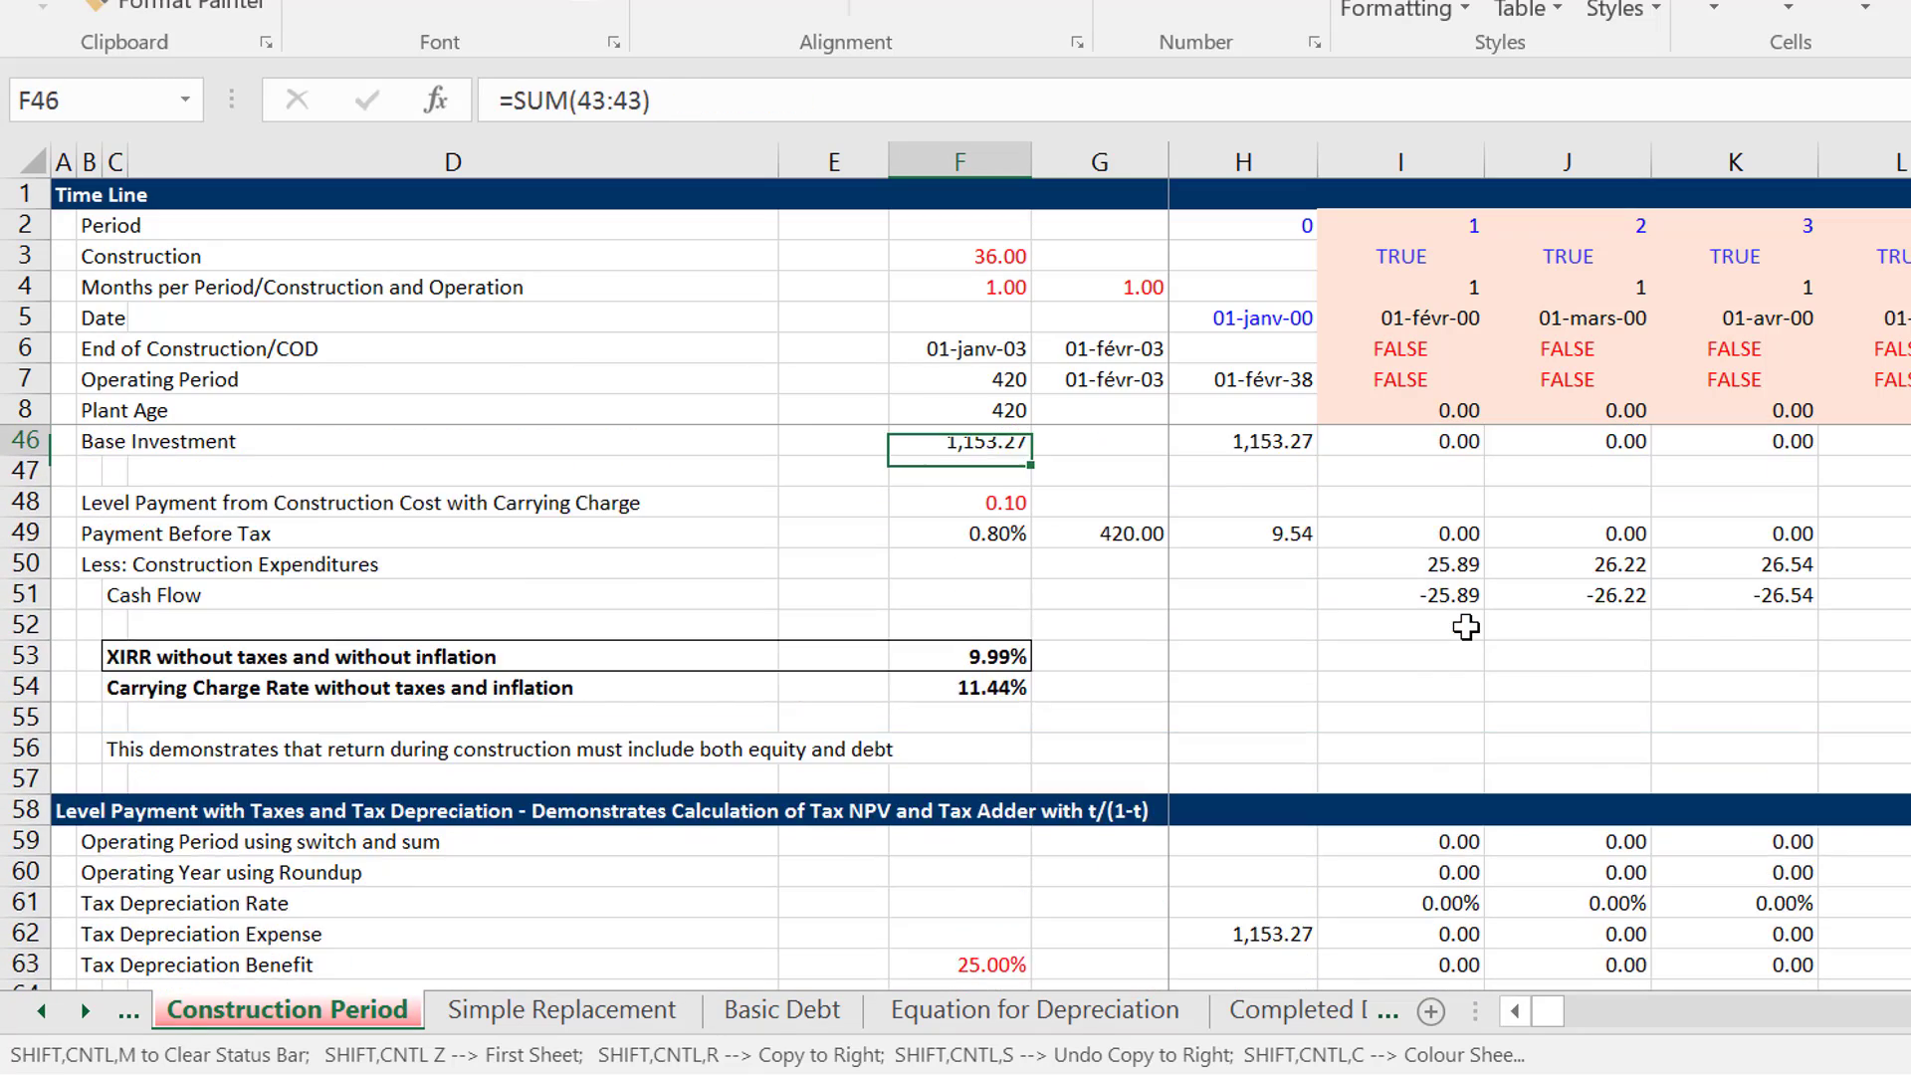
key(Up)
key(Up)
key(Up)
key(Up)
key(Up)
key(Up)
key(Up)
key(Up)
key(Up)
key(Up)
key(Up)
key(Up)
key(Up)
key(Up)
key(Up)
key(Up)
key(Up)
key(Up)
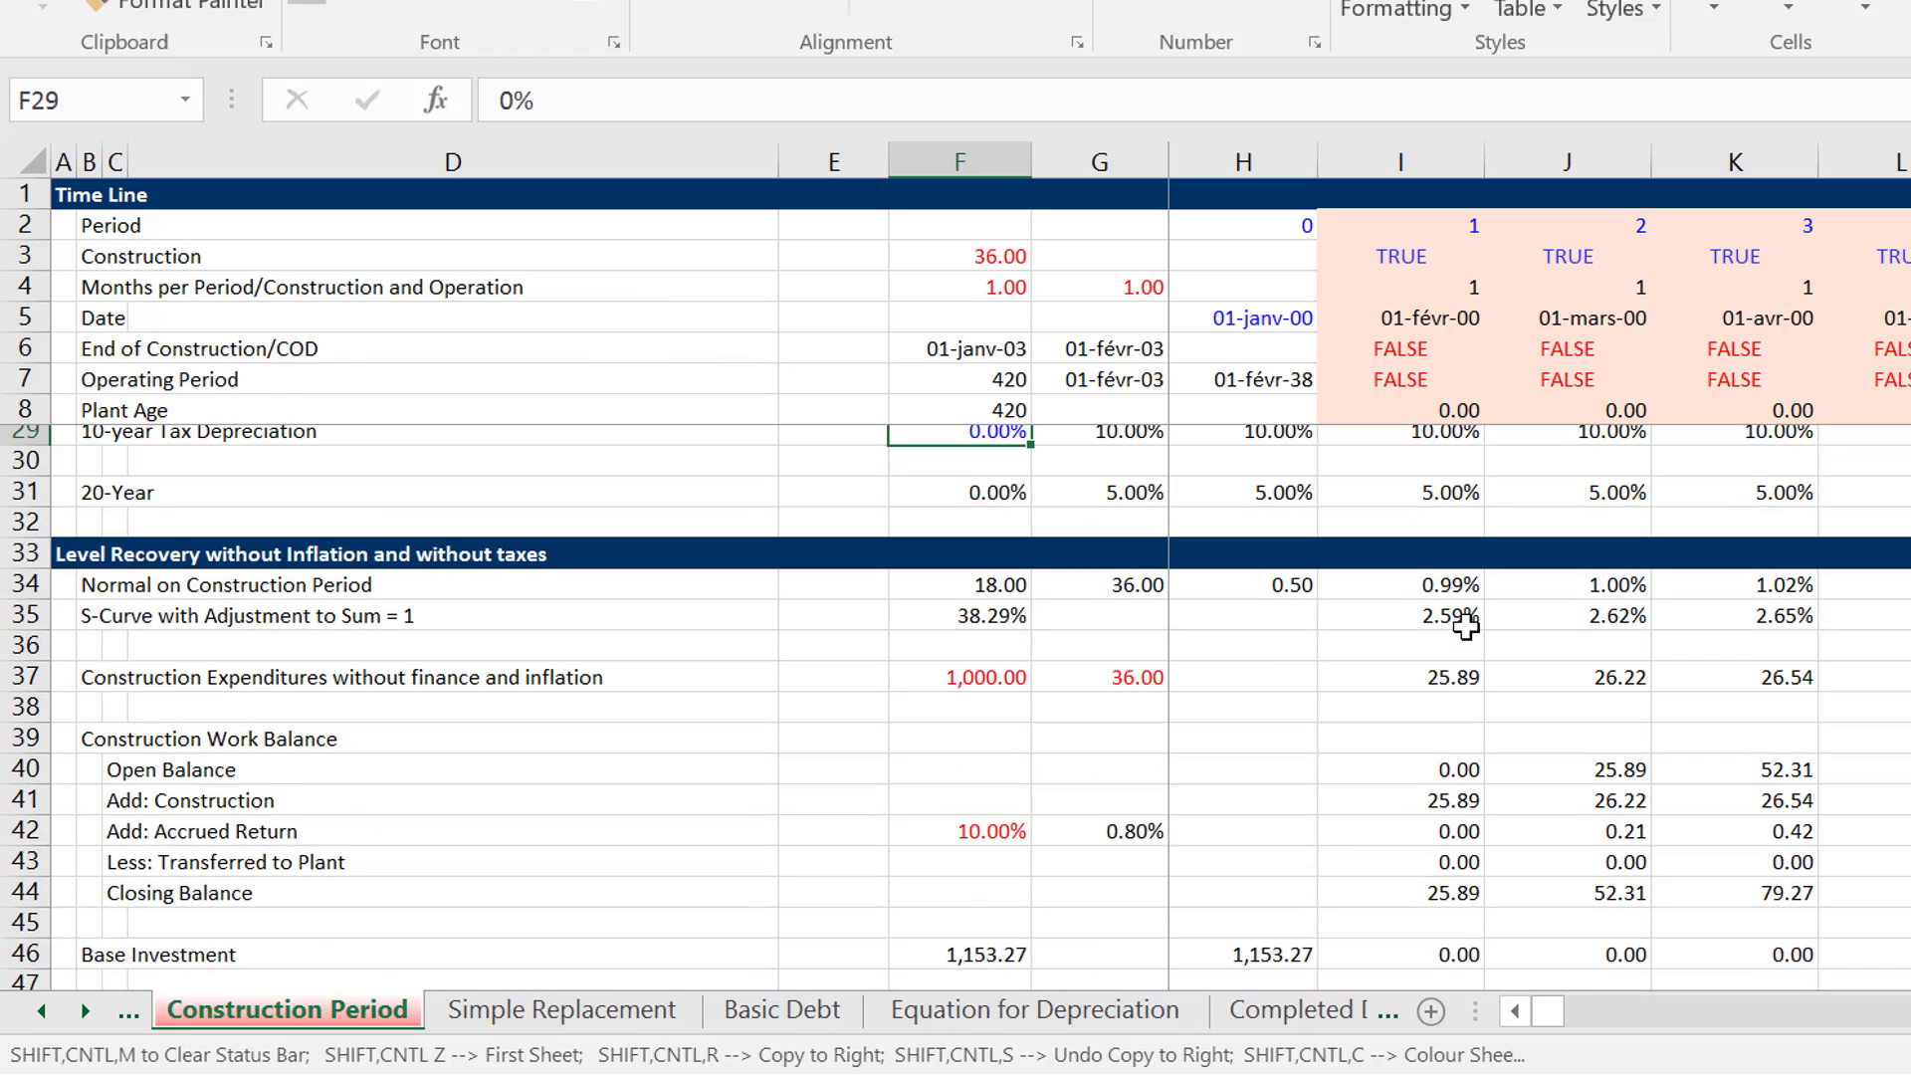
key(Up)
key(Up)
key(Up)
key(Up)
key(Up)
key(Up)
key(Up)
key(Up)
key(Up)
key(Up)
key(Up)
key(Up)
key(Up)
key(Up)
key(Up)
key(Up)
key(Up)
key(Up)
key(Up)
key(Up)
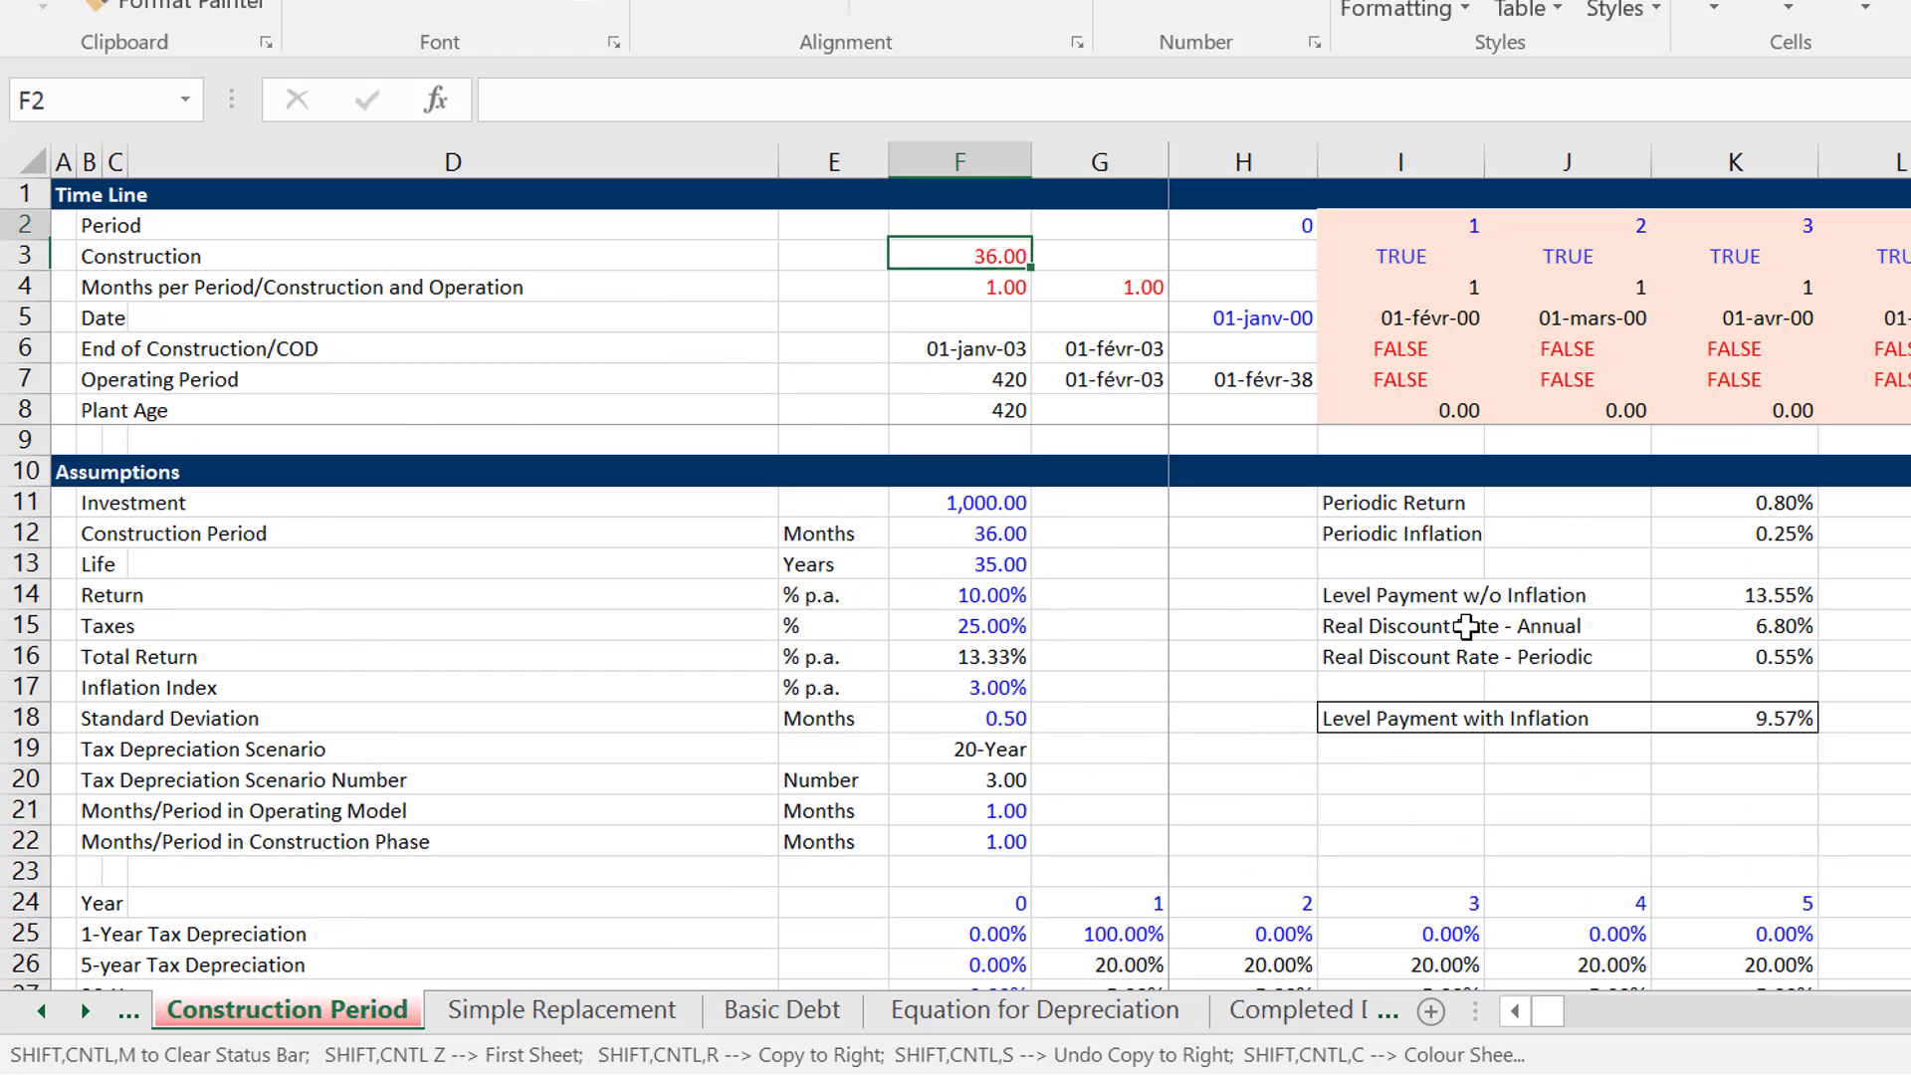
key(Down)
key(Down)
key(Down)
key(Down)
key(Down)
key(Down)
key(Down)
key(Down)
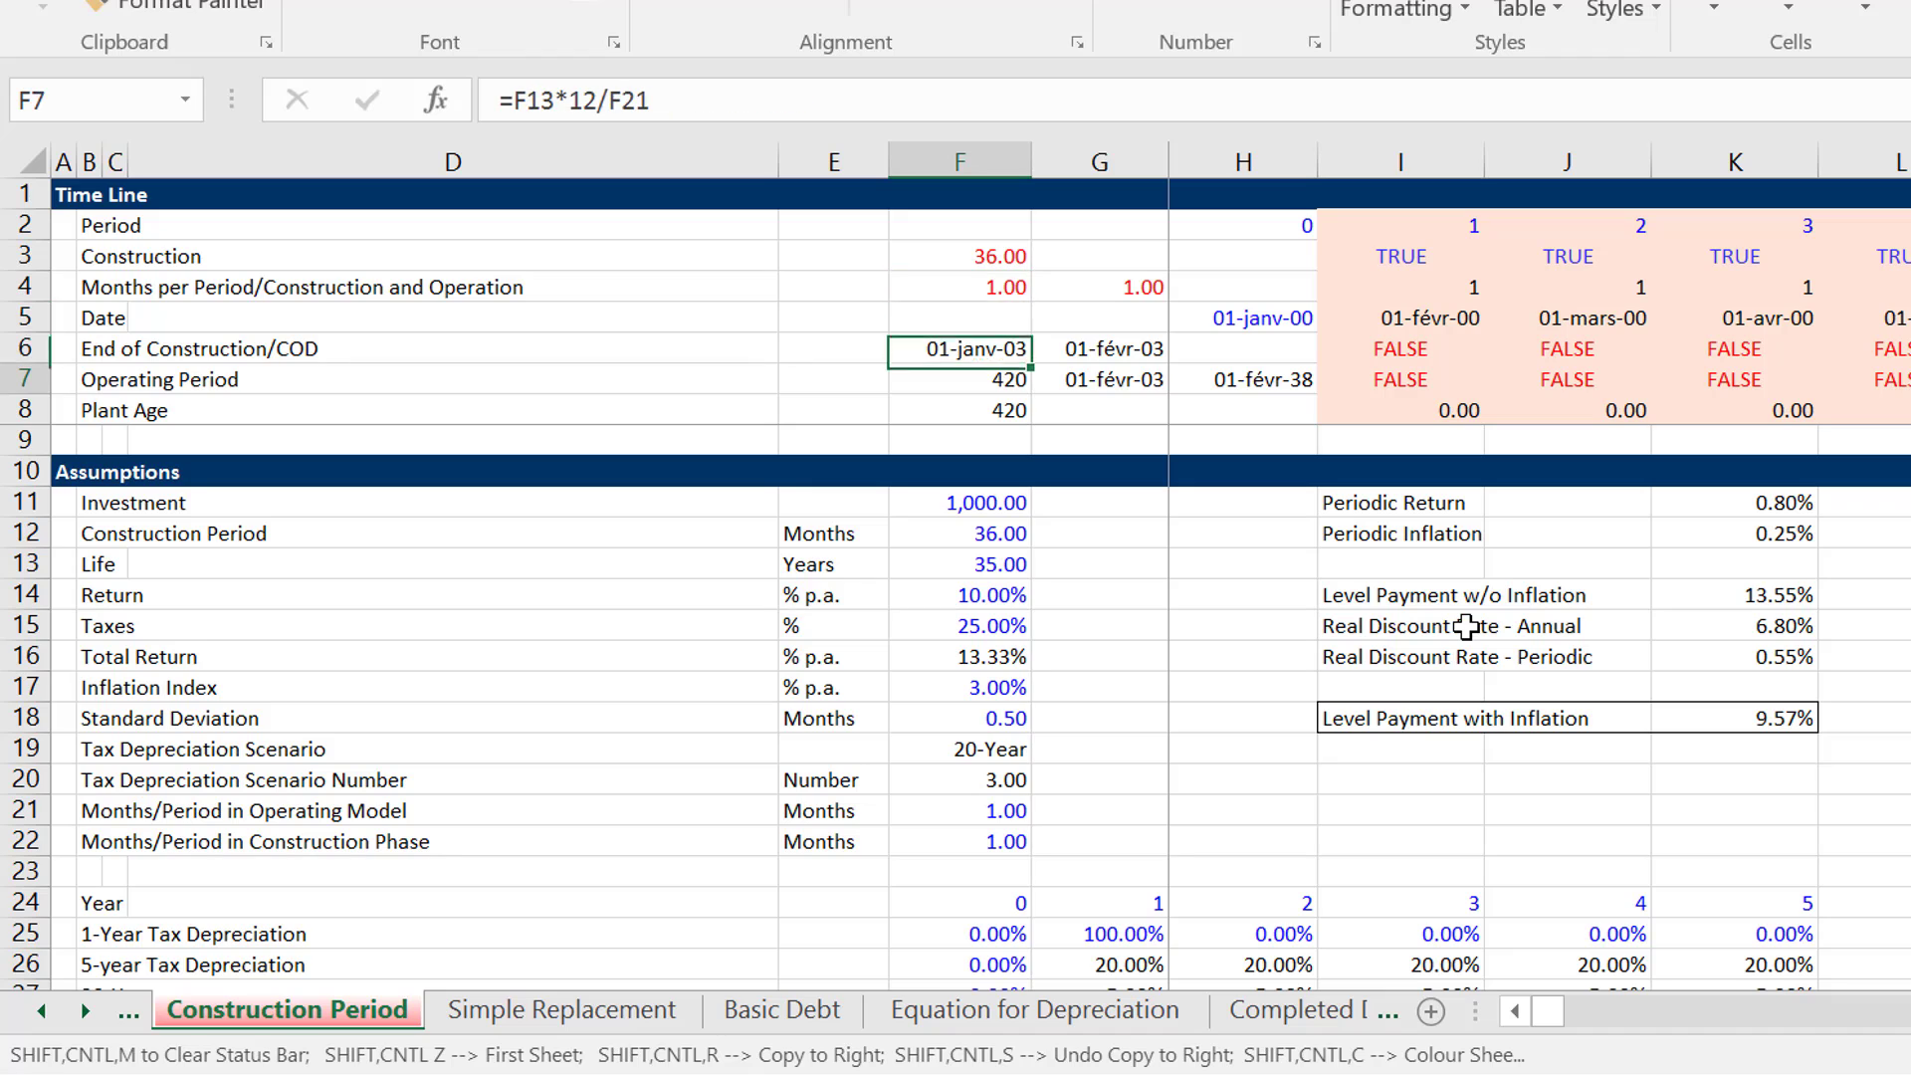
key(Down)
key(Down)
key(Down)
key(Down)
key(Down)
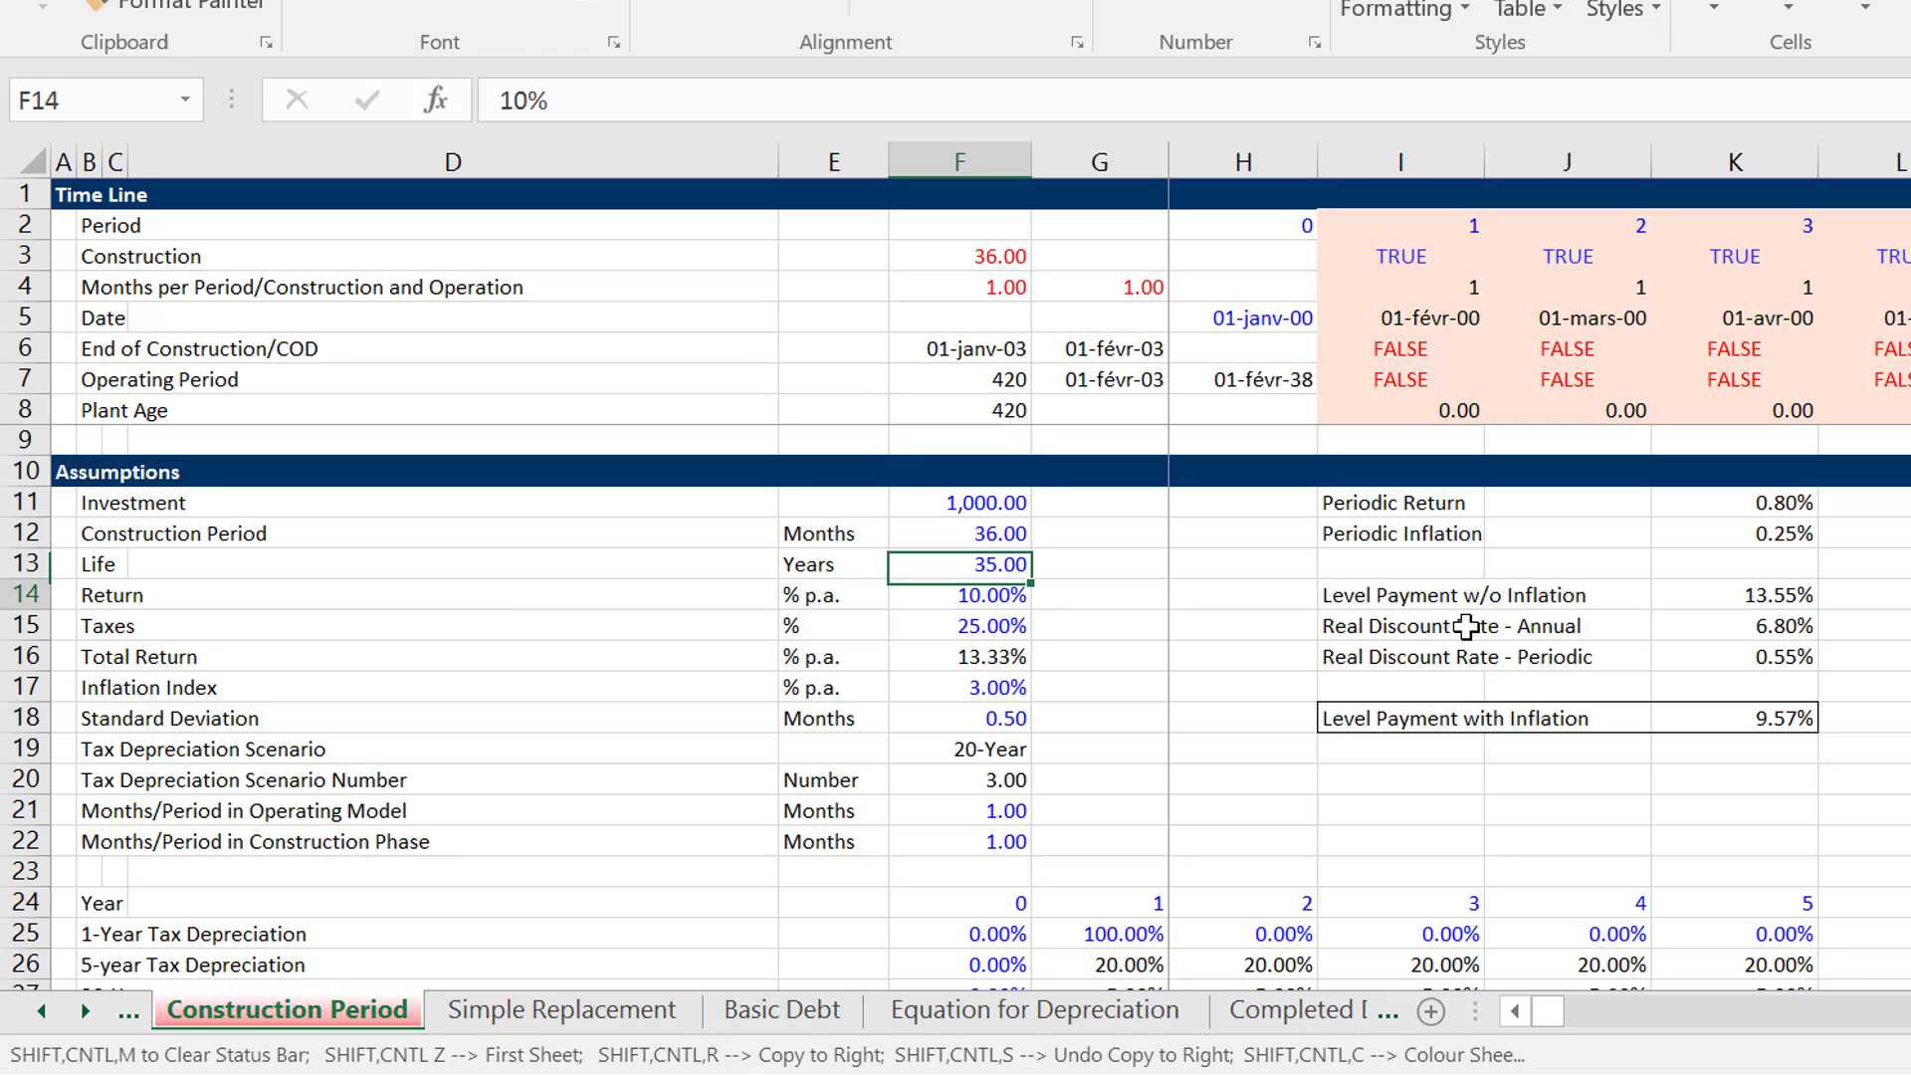
Go across the Assumptions section to the modelling notes below Inflation Check and review them from plant cost plus carrying charges to payment with real rate.
key(Right)
key(Right)
key(Right)
key(Right)
key(Right)
key(Right)
key(Right)
key(Right)
key(Right)
key(Right)
key(Right)
key(Right)
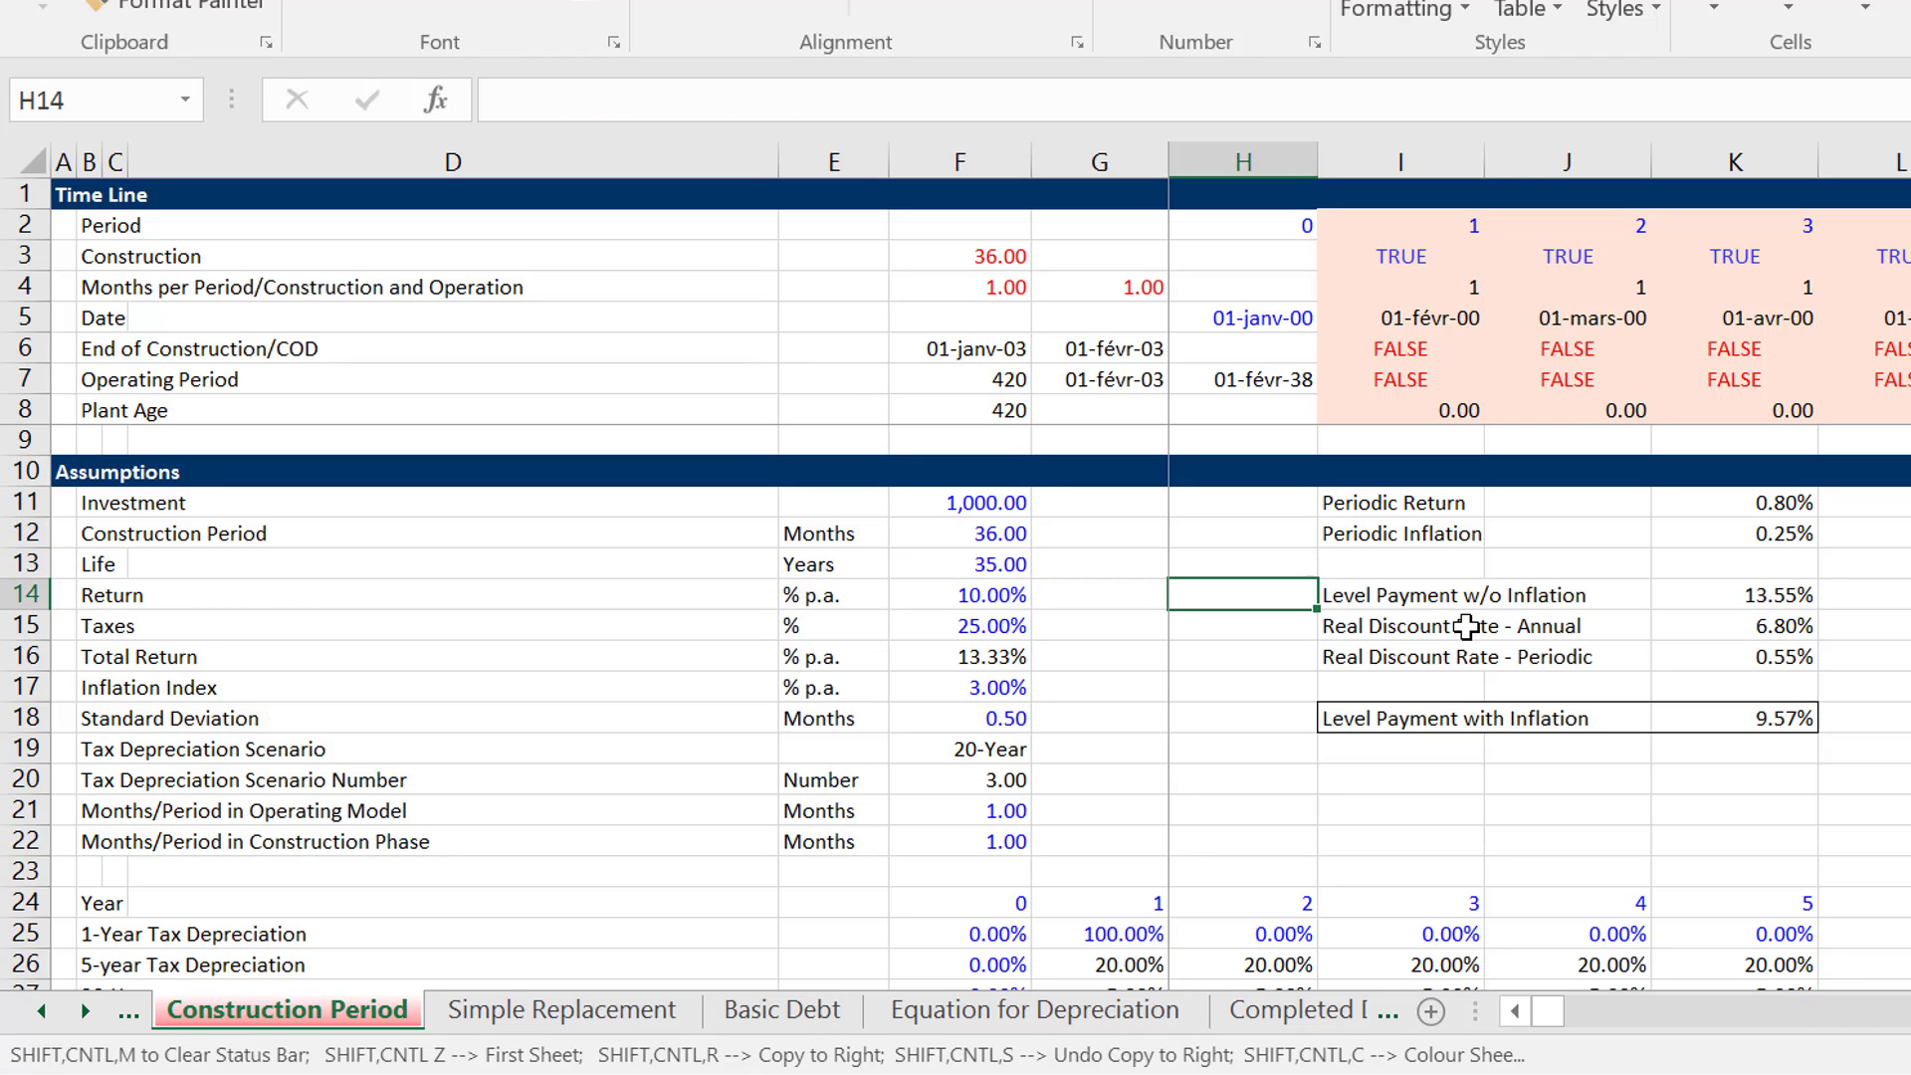
key(Left)
key(Left)
key(Left)
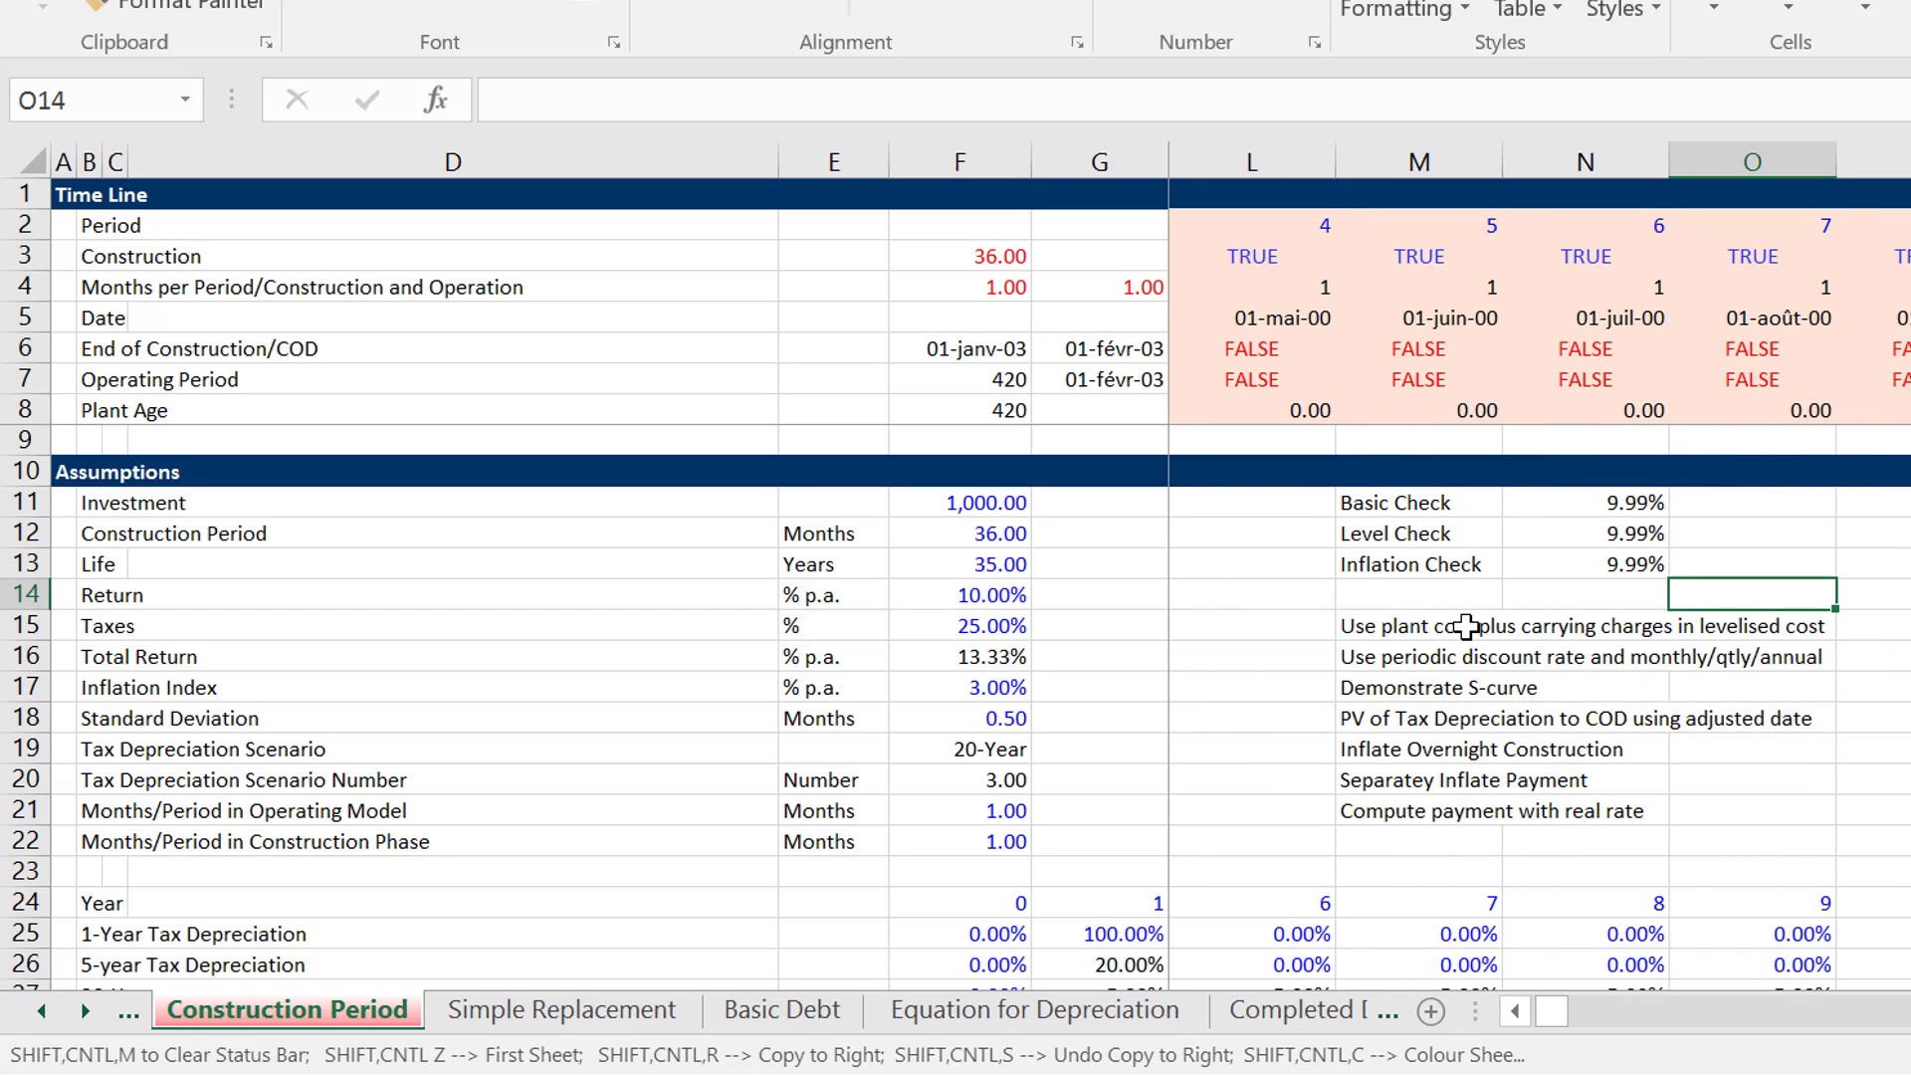
key(Down)
key(Left)
key(Left)
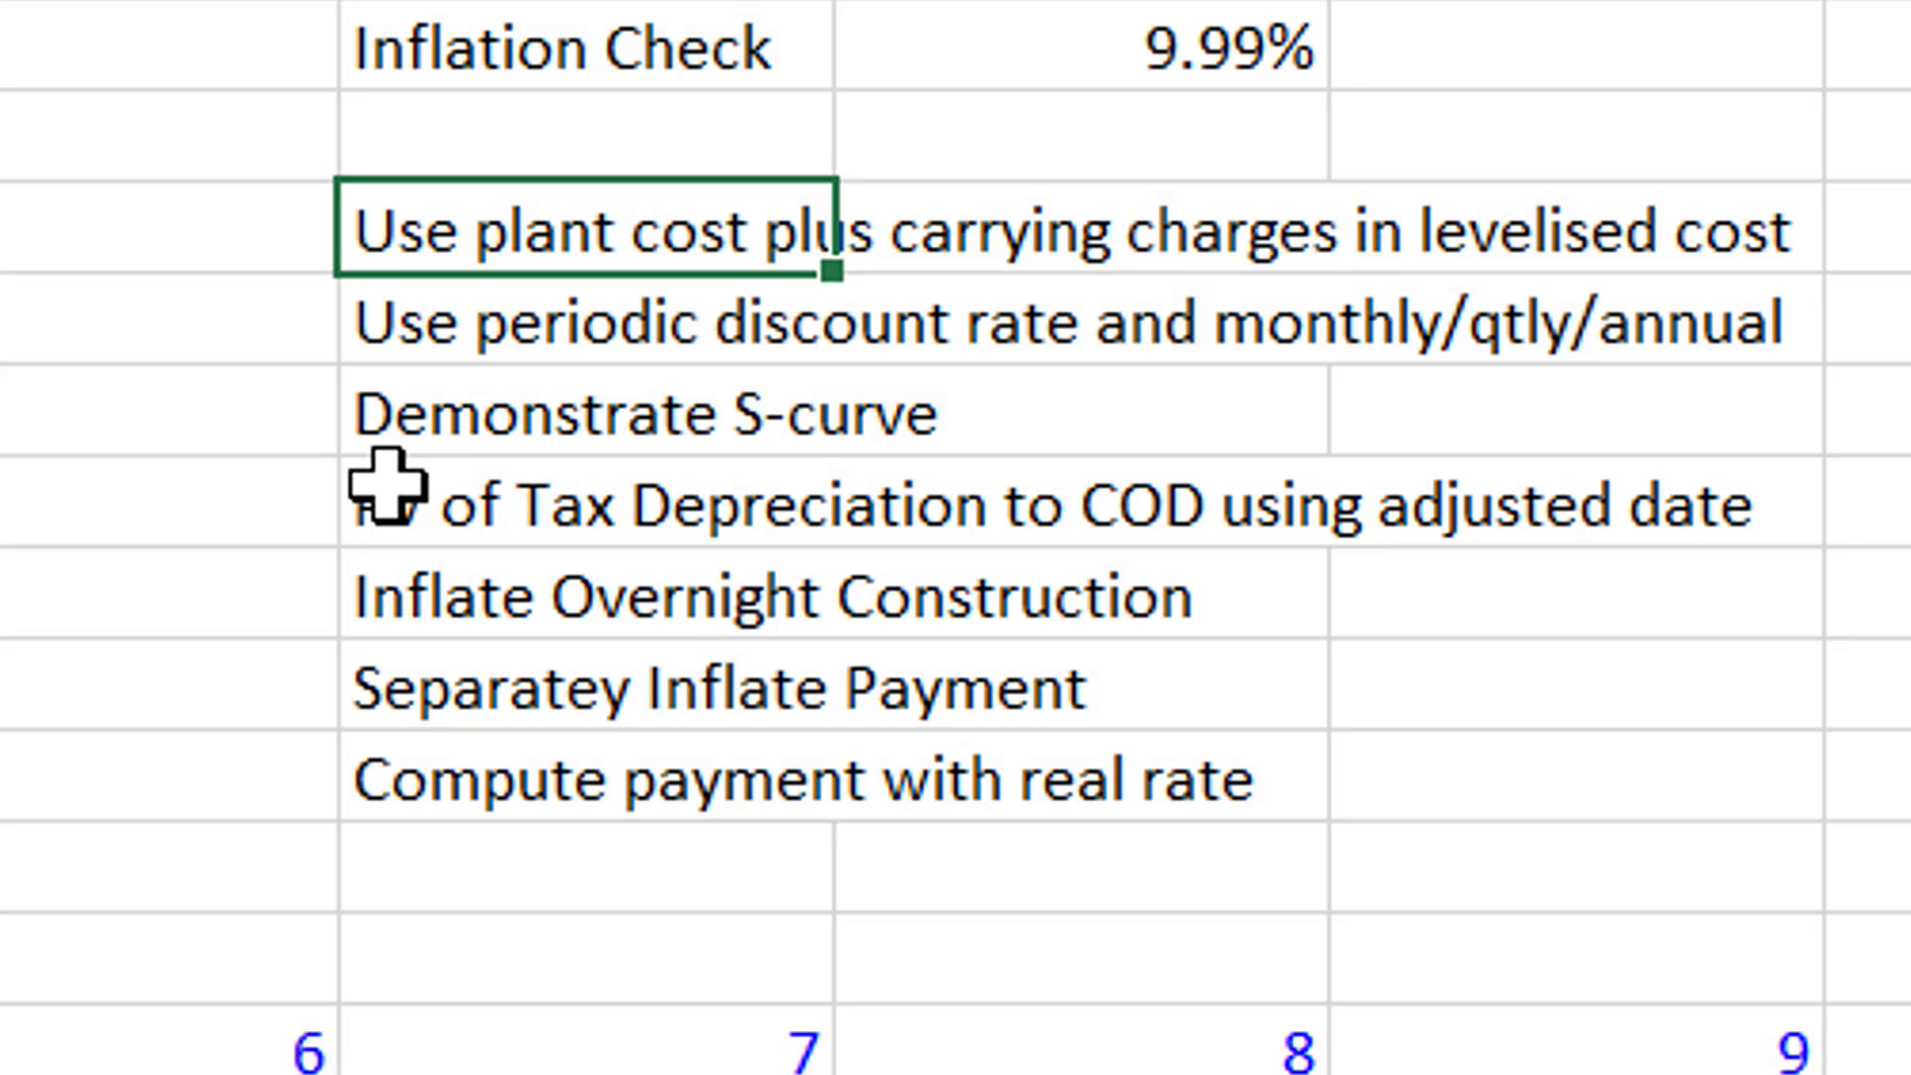
Go back to the results summary beside the Assumptions and review the level payments with and without inflation and the real discount rates.
key(Left)
key(Left)
key(Left)
key(Left)
key(Left)
key(Left)
key(Left)
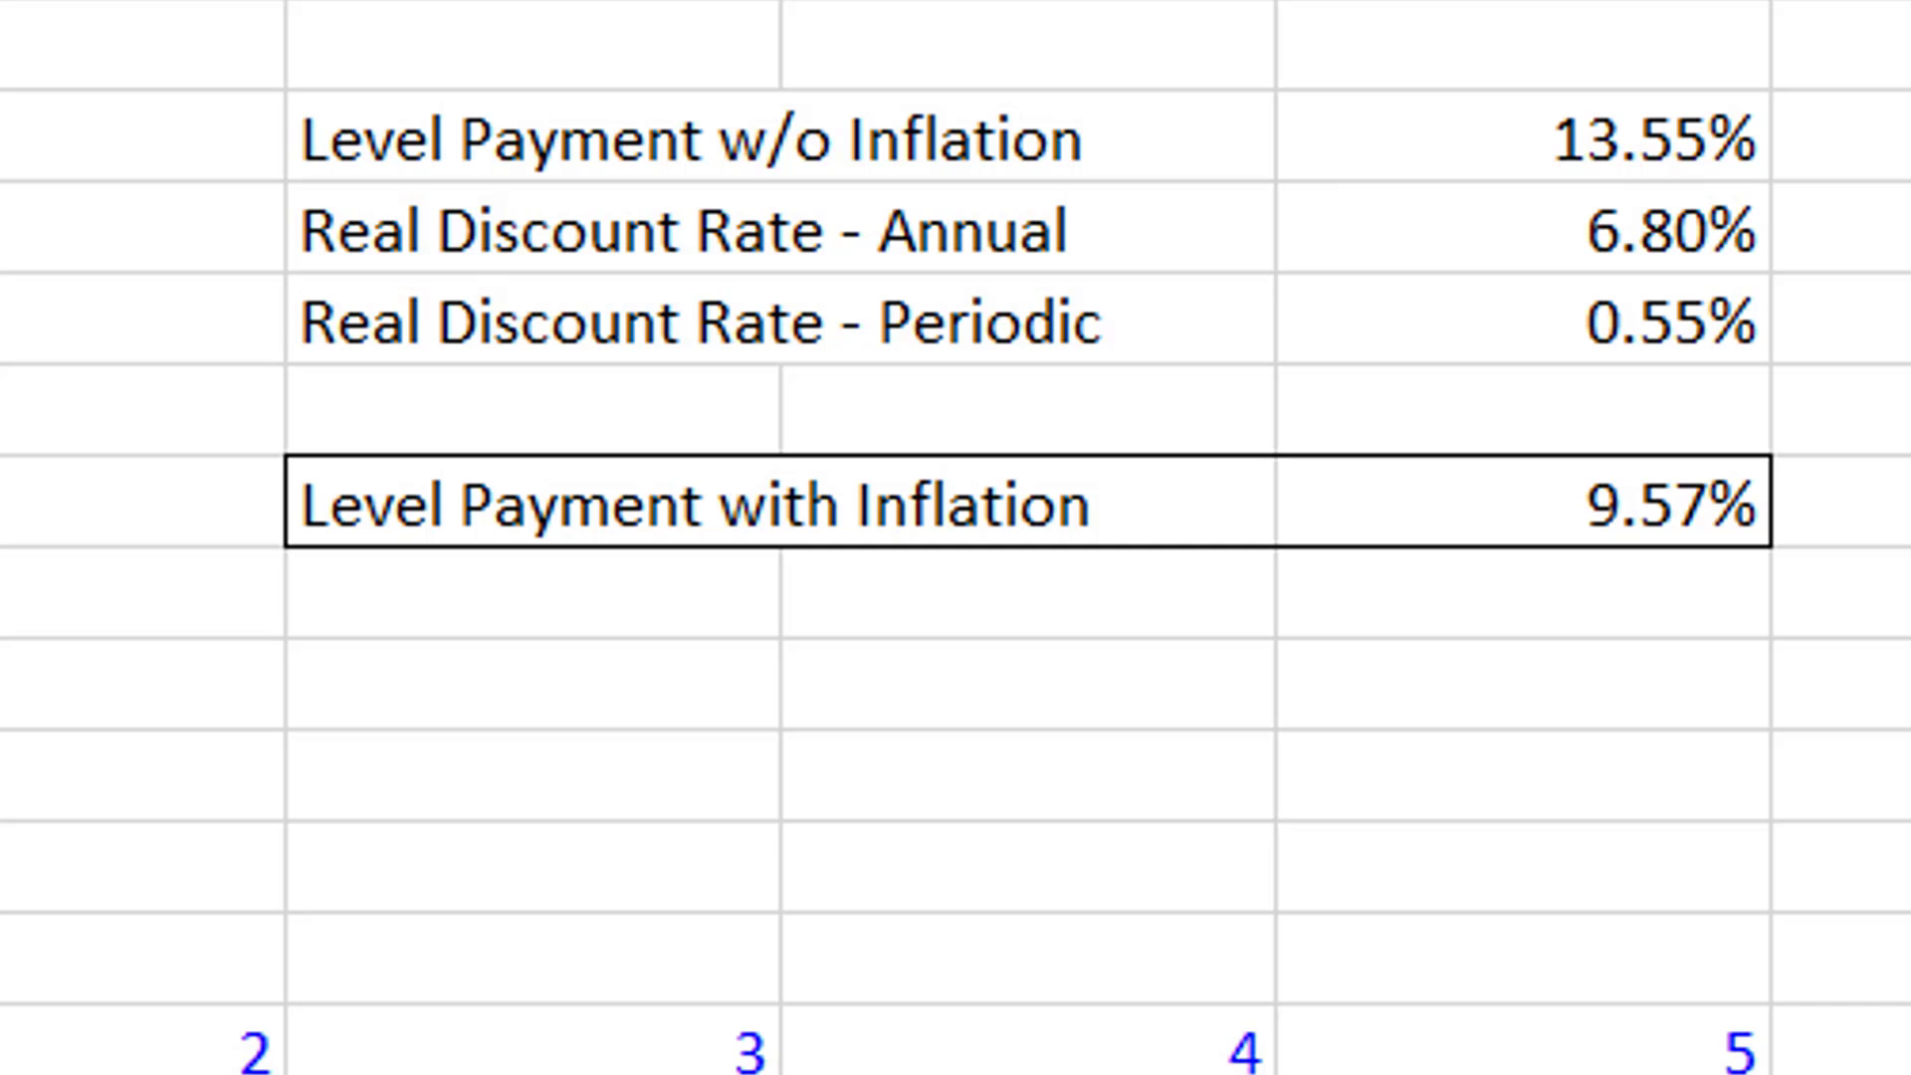
key(alt+Tab)
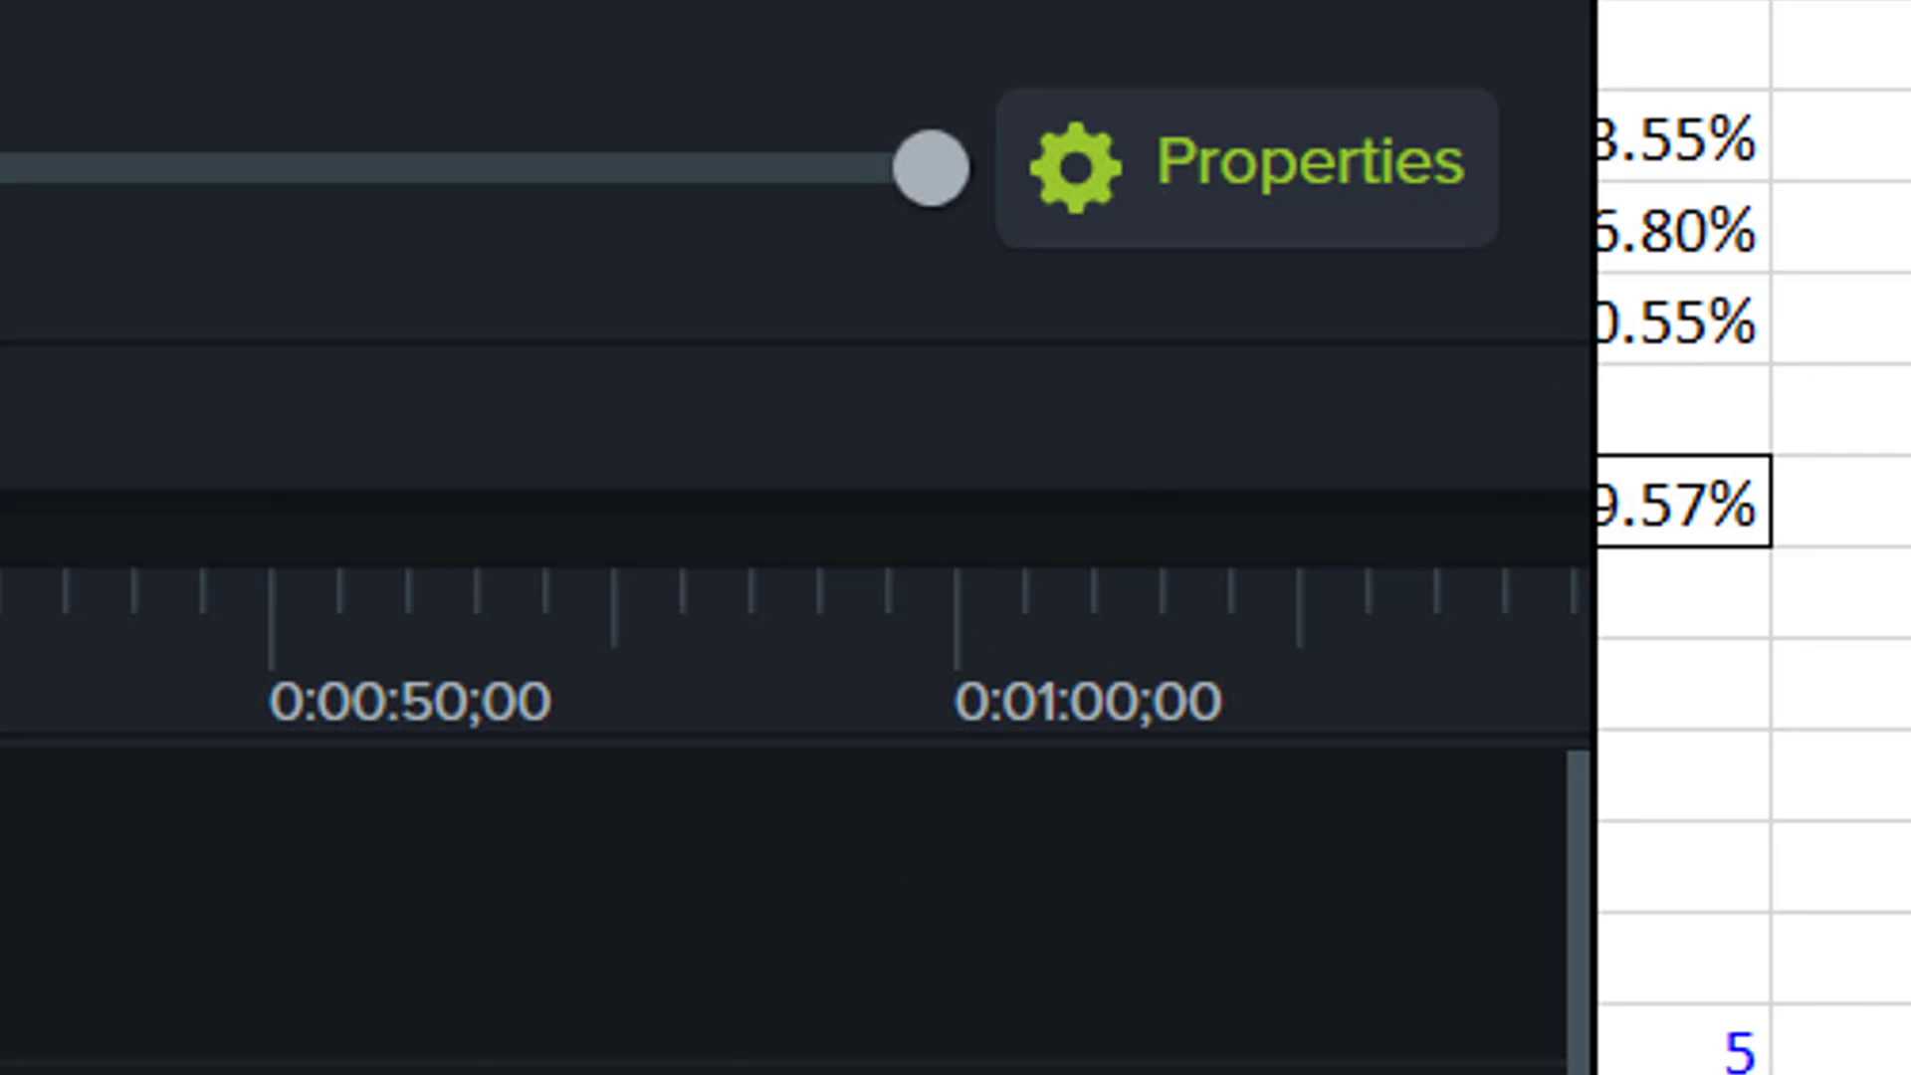